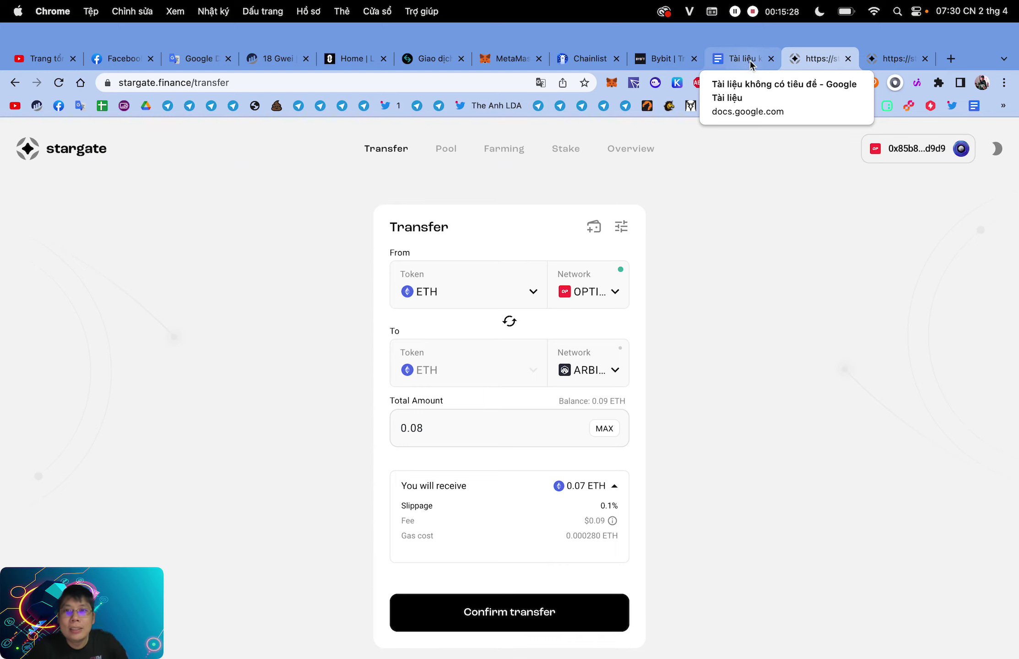
click(745, 68)
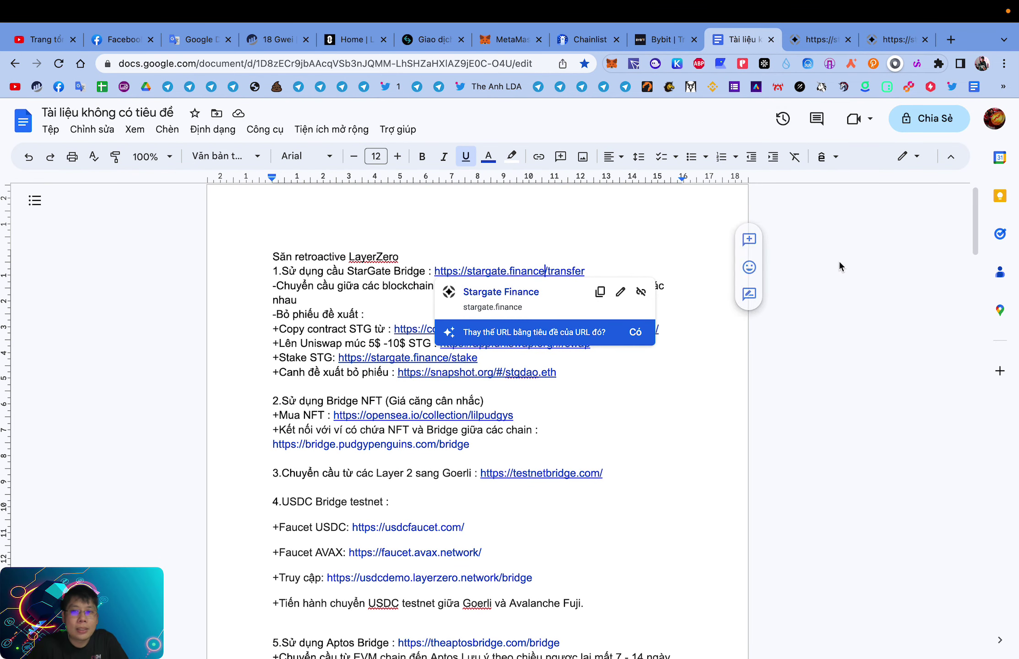
key(Up)
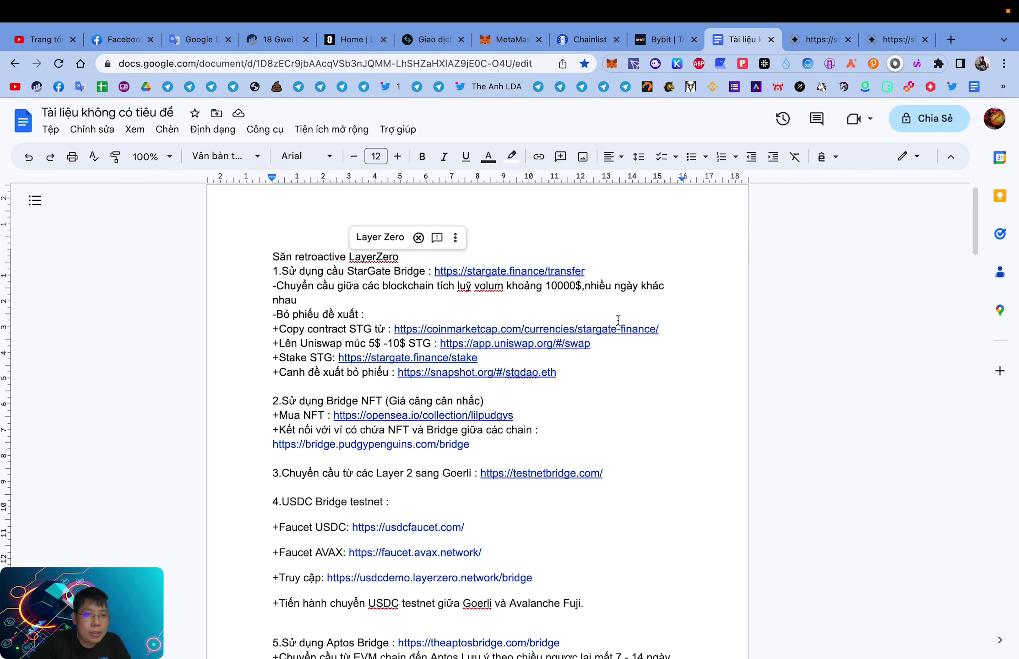
click(814, 40)
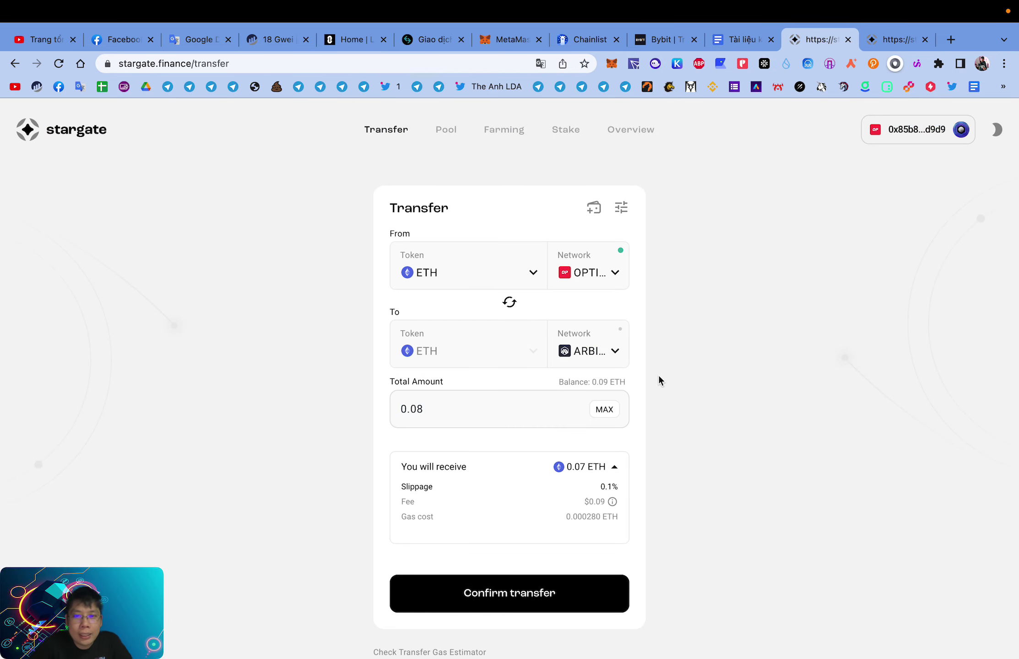
click(610, 356)
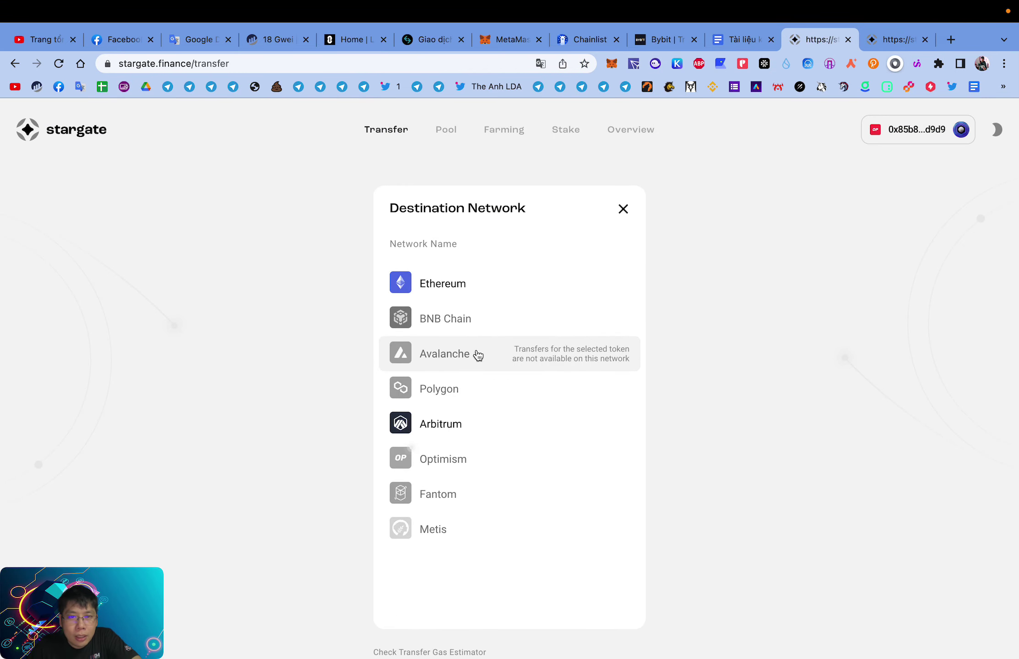
click(465, 291)
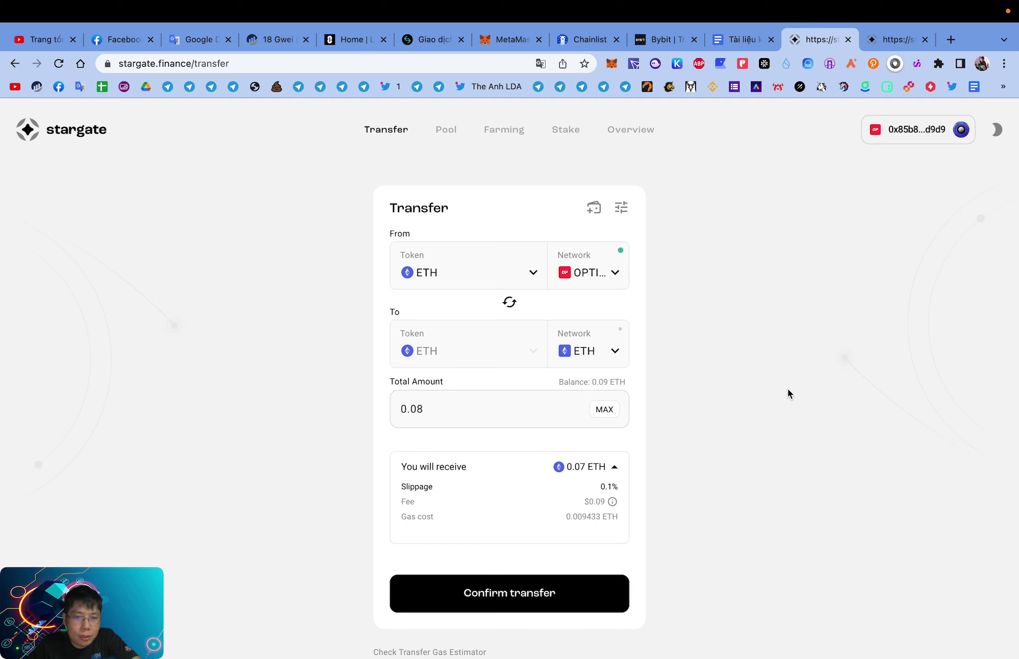
click(611, 357)
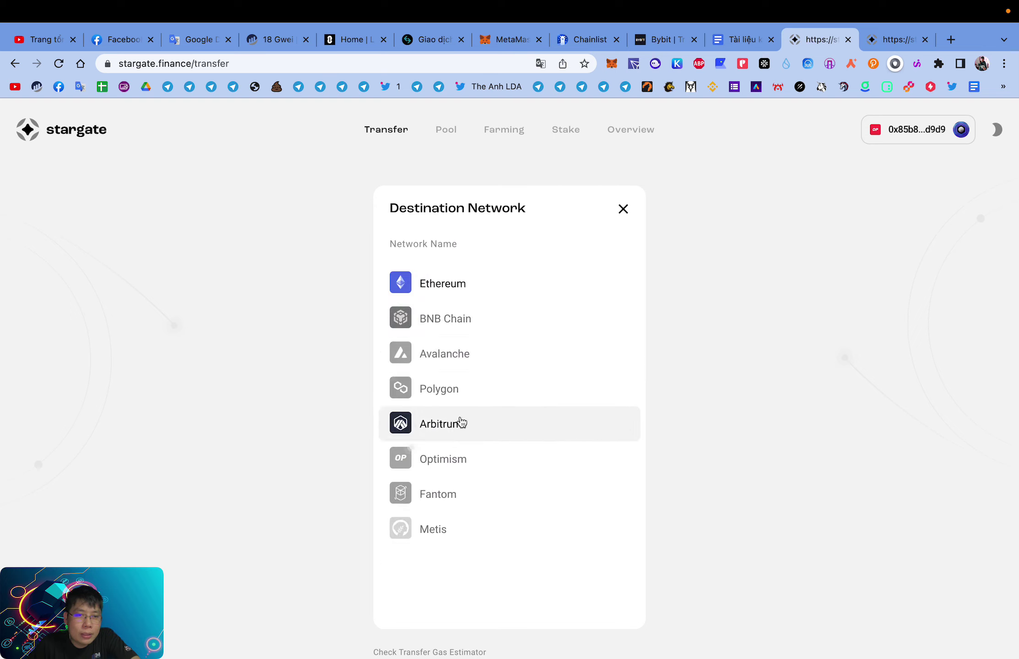
click(453, 491)
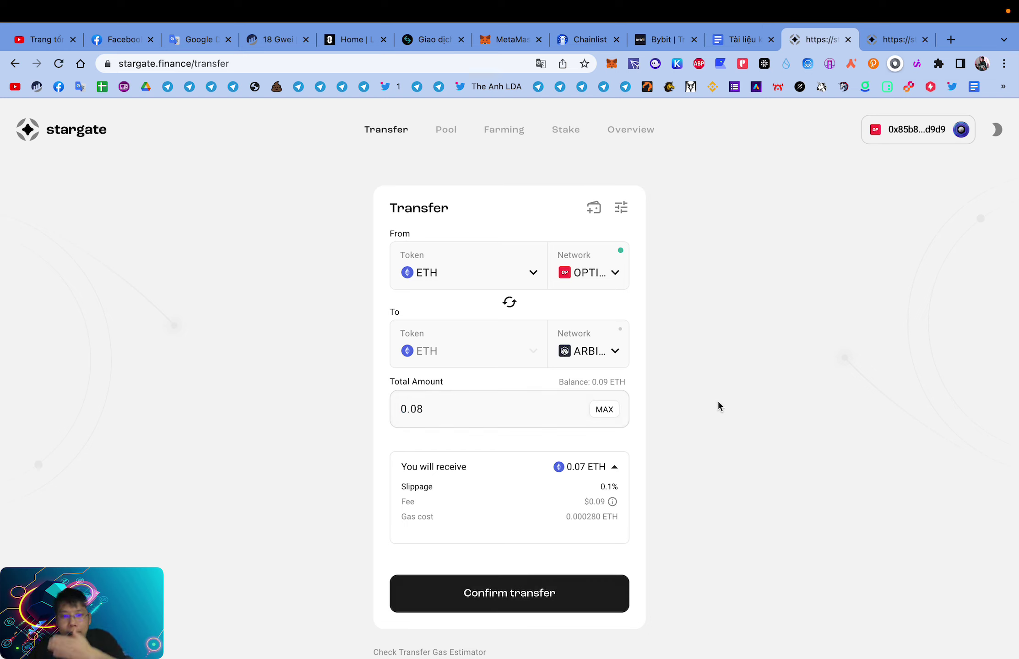
click(559, 469)
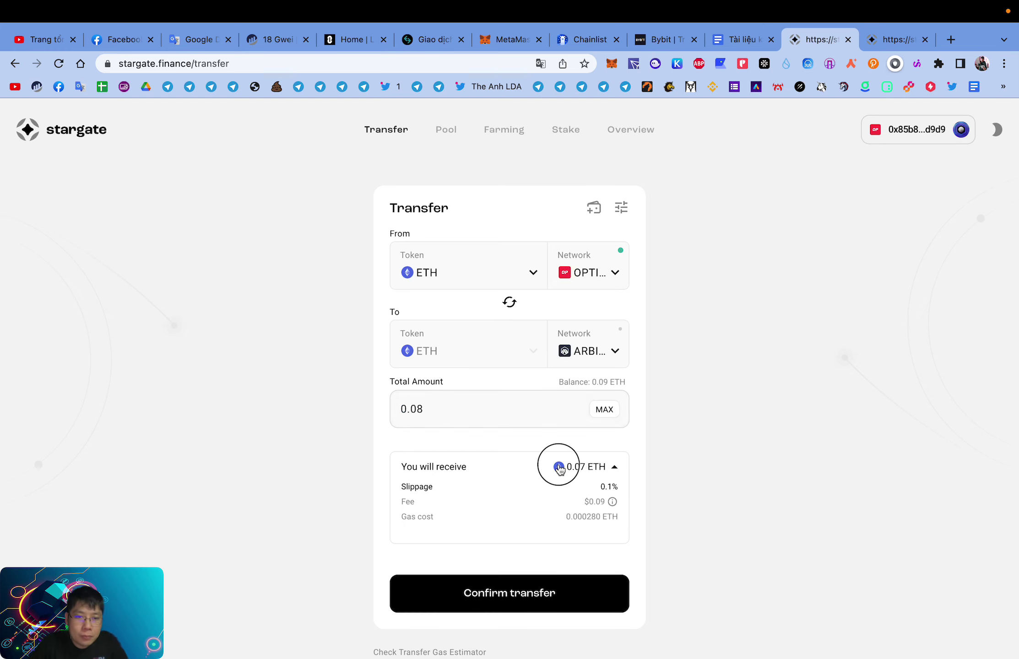
click(559, 469)
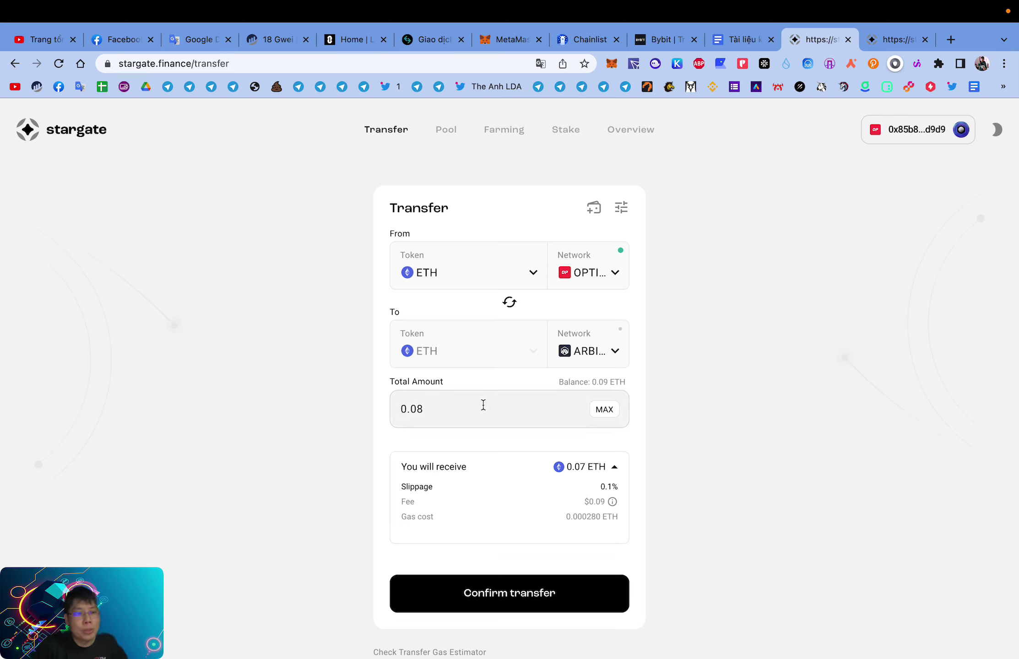
Change the Total Amount to 0.011 ETH and confirm the Optimism-to-Arbitrum transfer.
click(446, 407)
key(BackSpace)
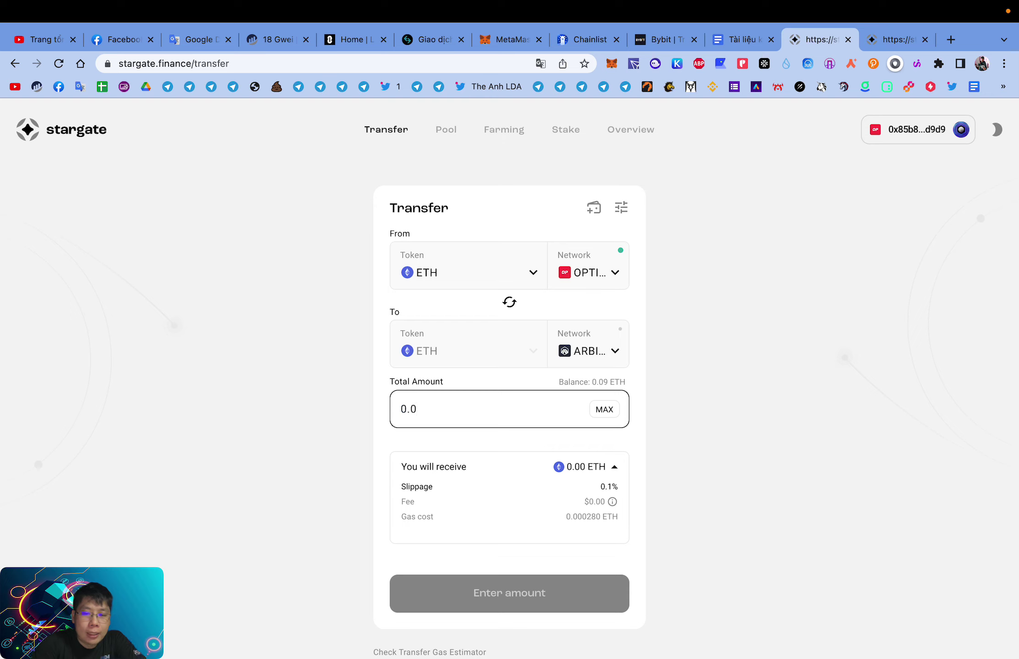
text(05)
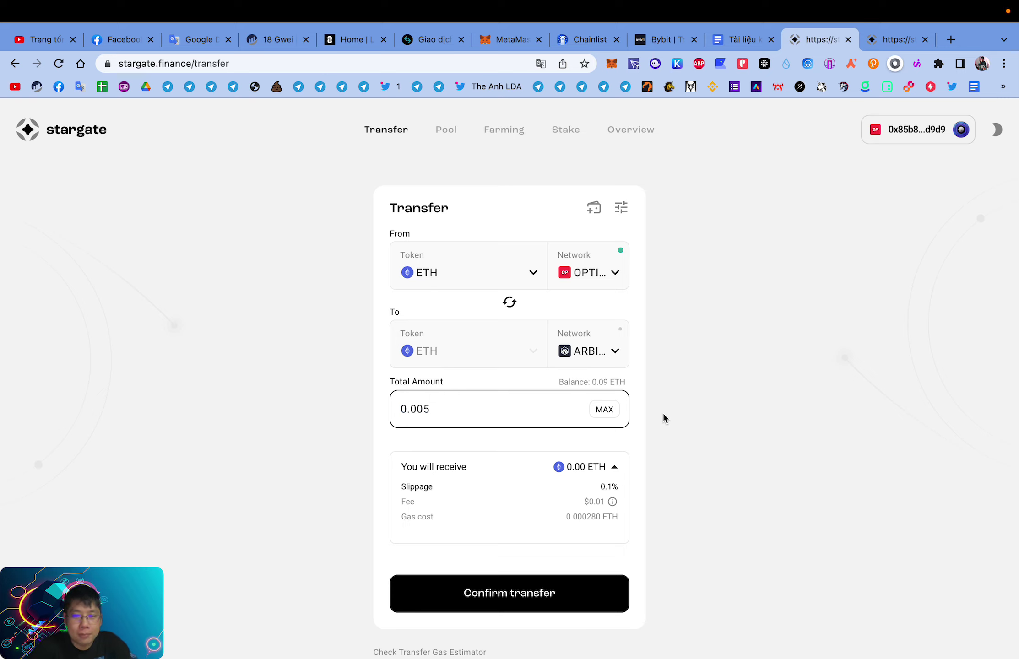
key(BackSpace)
key(BackSpace)
text(1)
key(BackSpace)
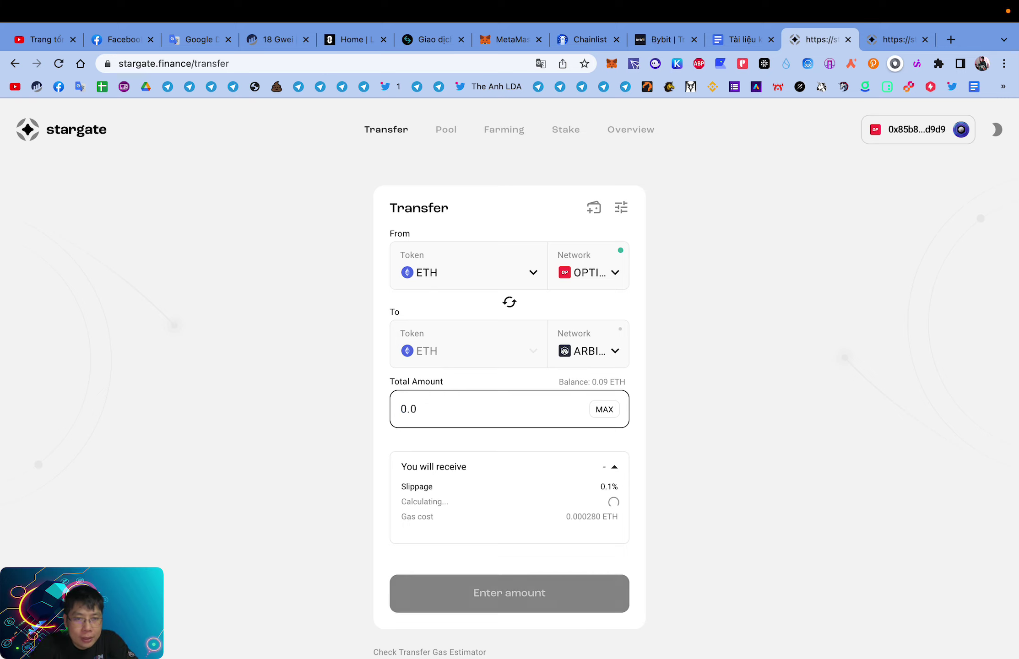
text(2)
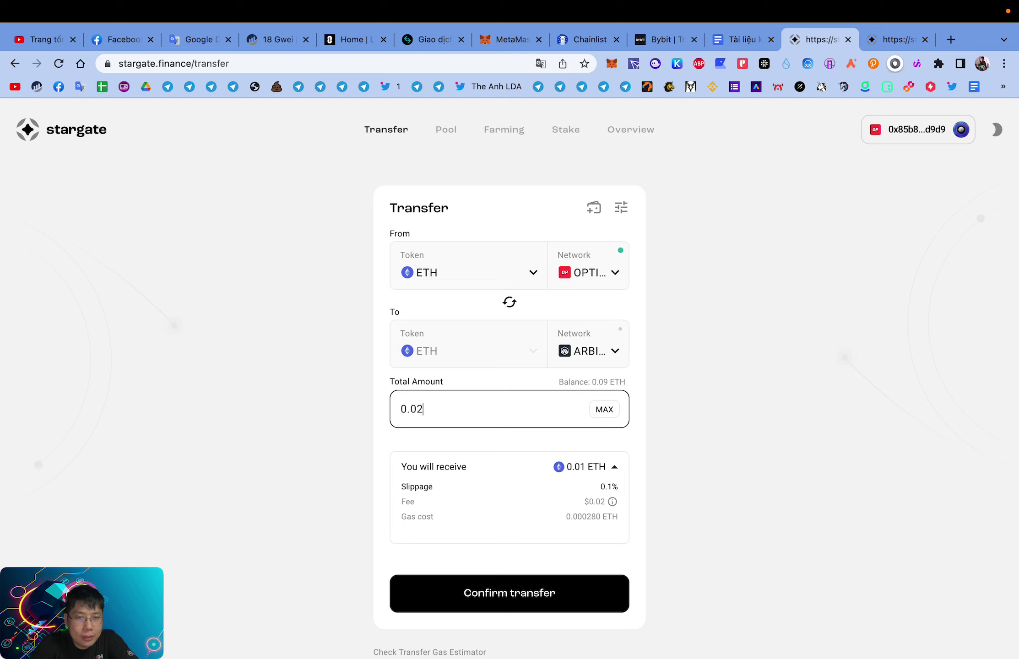
key(BackSpace)
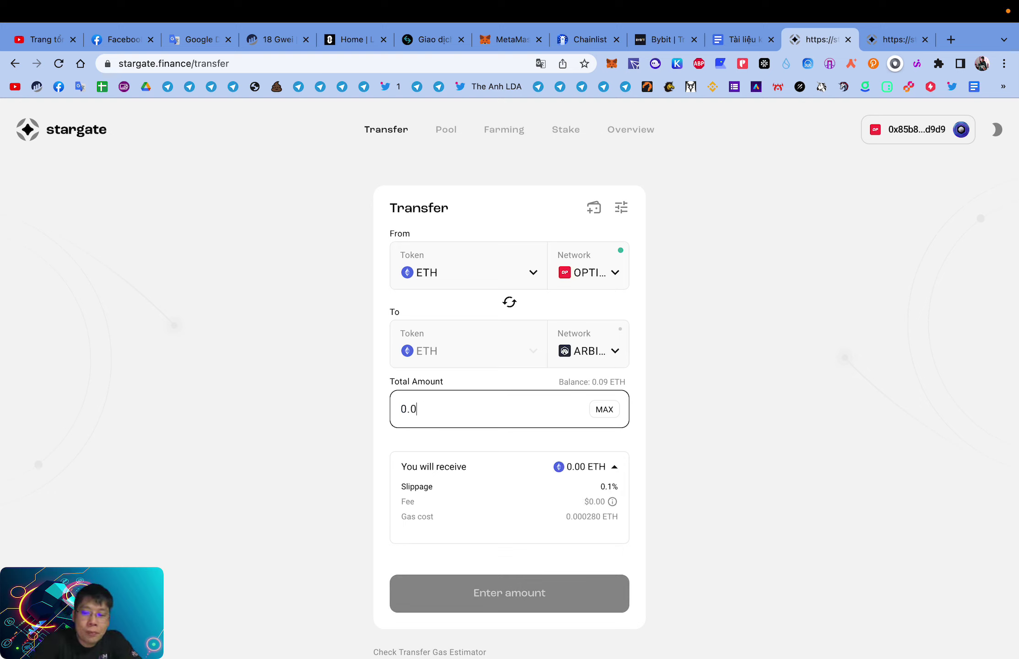
text(11)
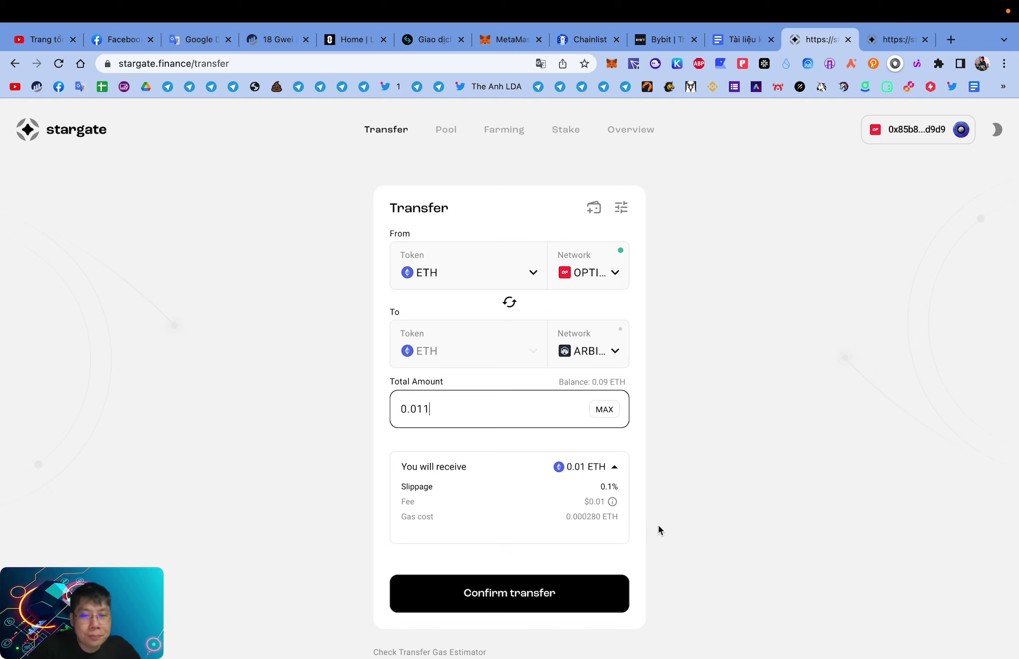
click(536, 593)
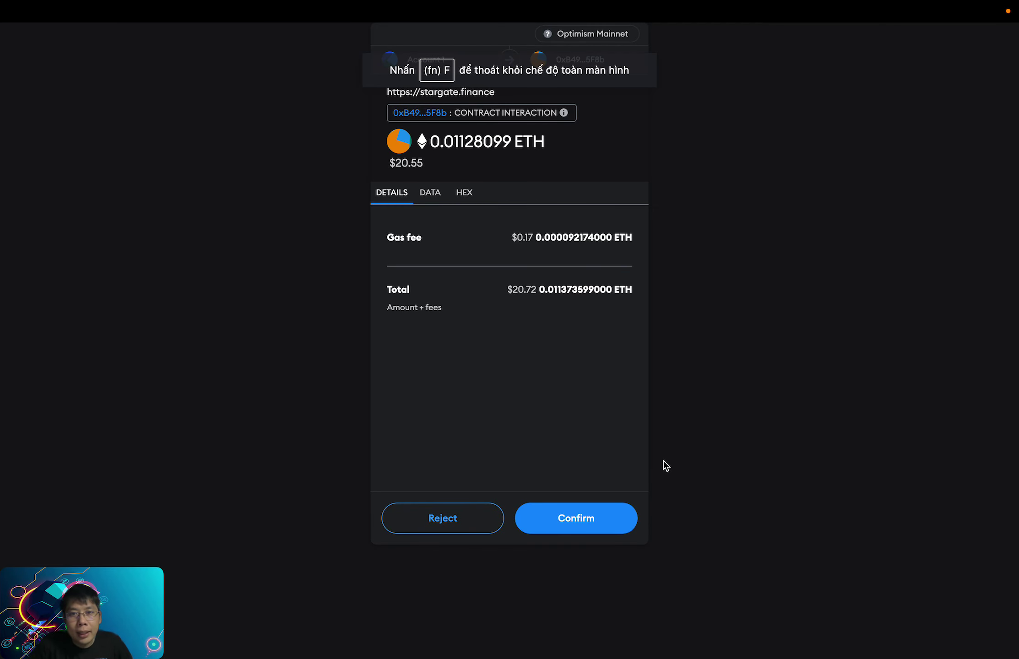
Approve the bridge transaction in MetaMask and check the wallet's recent activity.
click(594, 519)
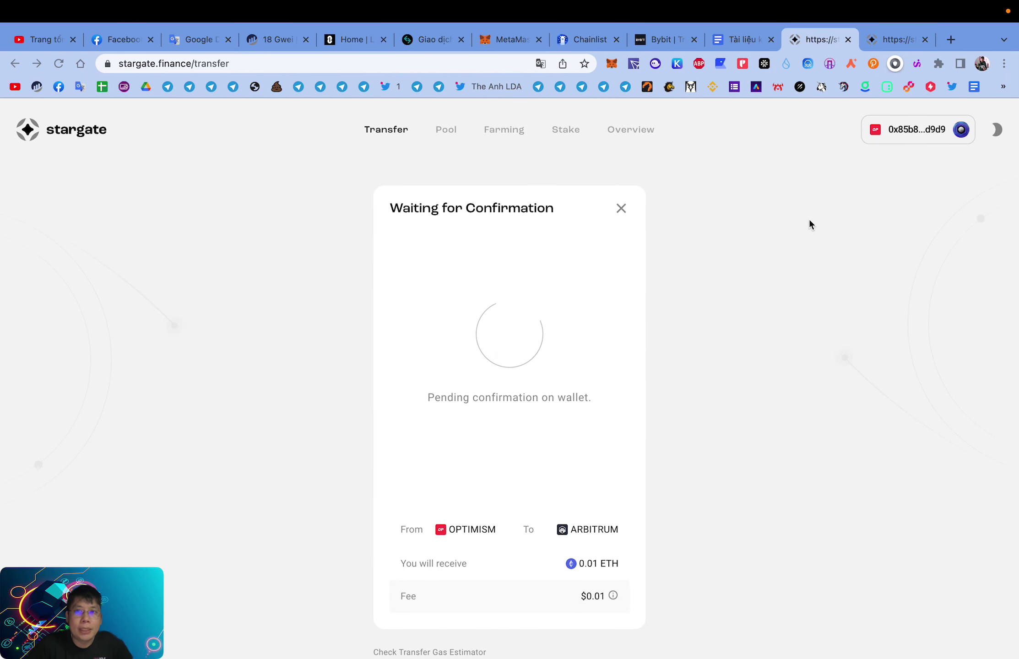
click(743, 45)
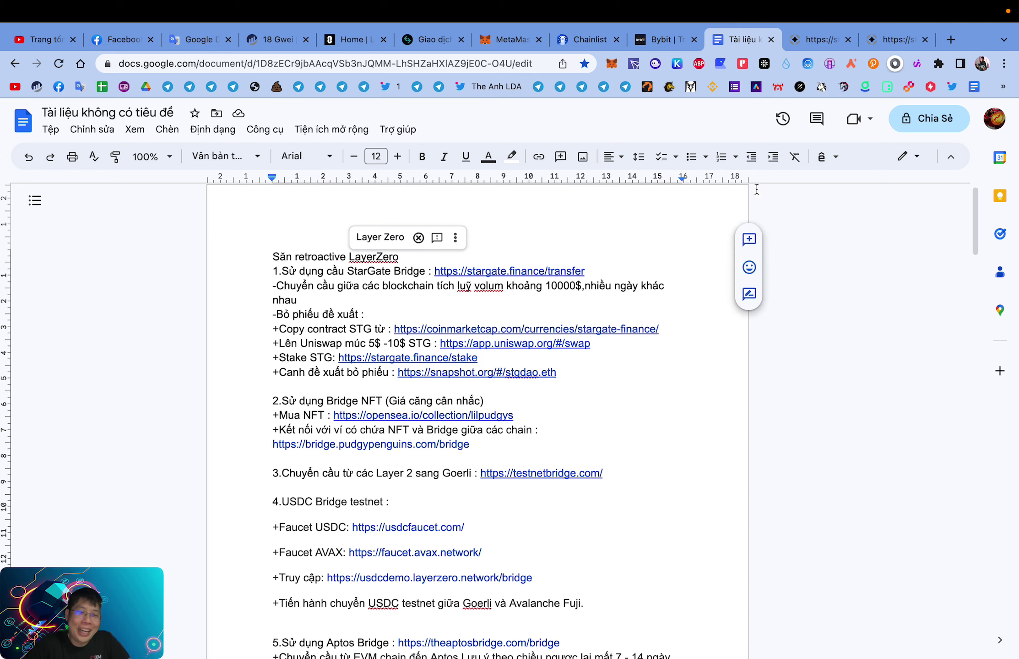
click(826, 38)
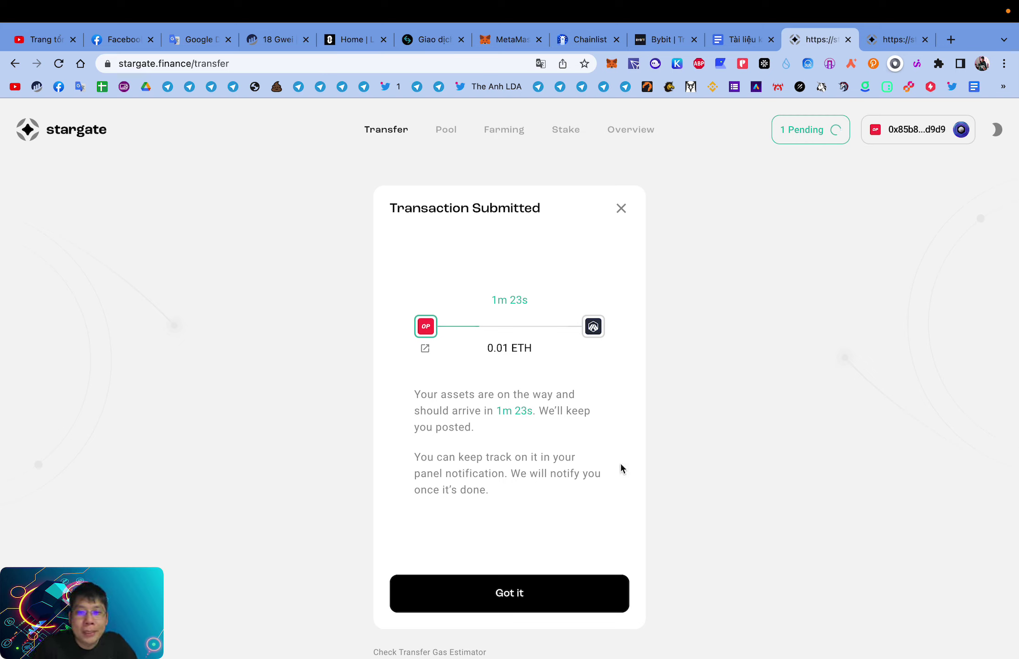
scroll(737, 469, down, 3)
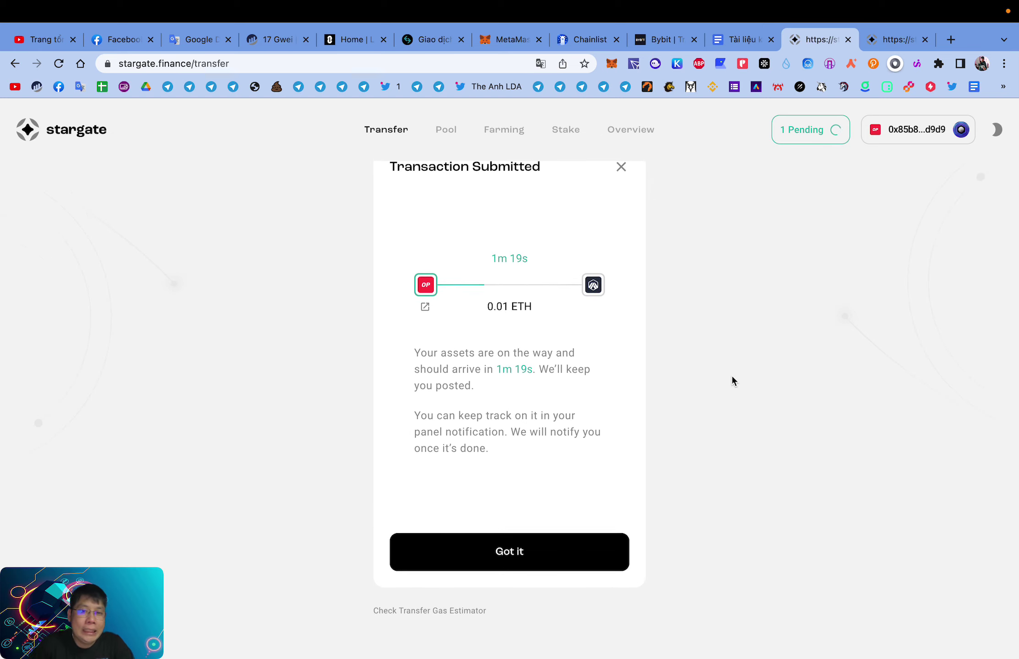
click(613, 65)
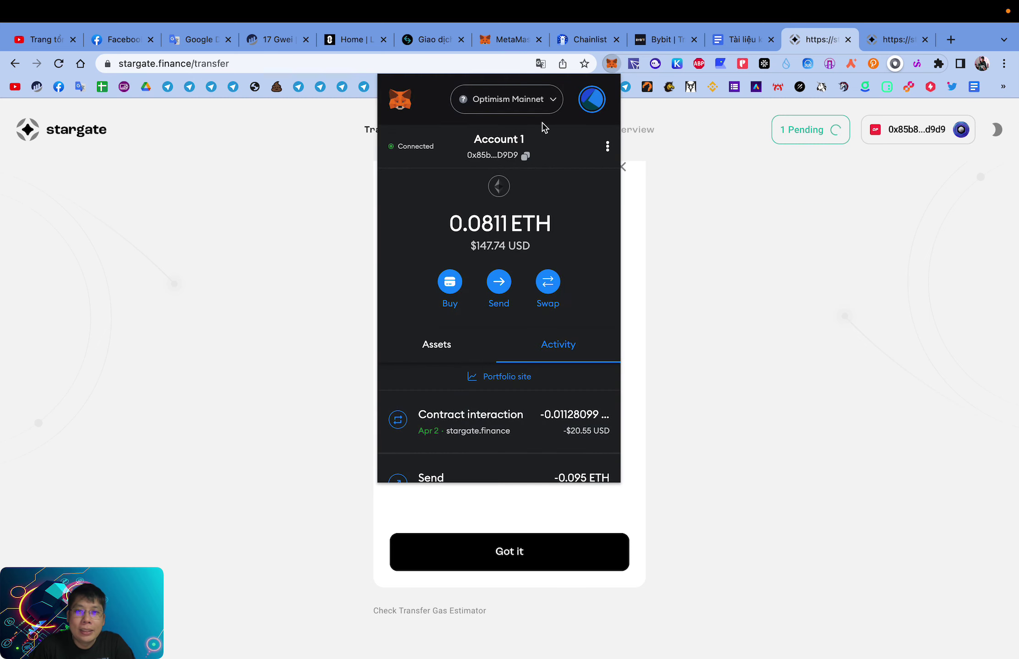
click(762, 240)
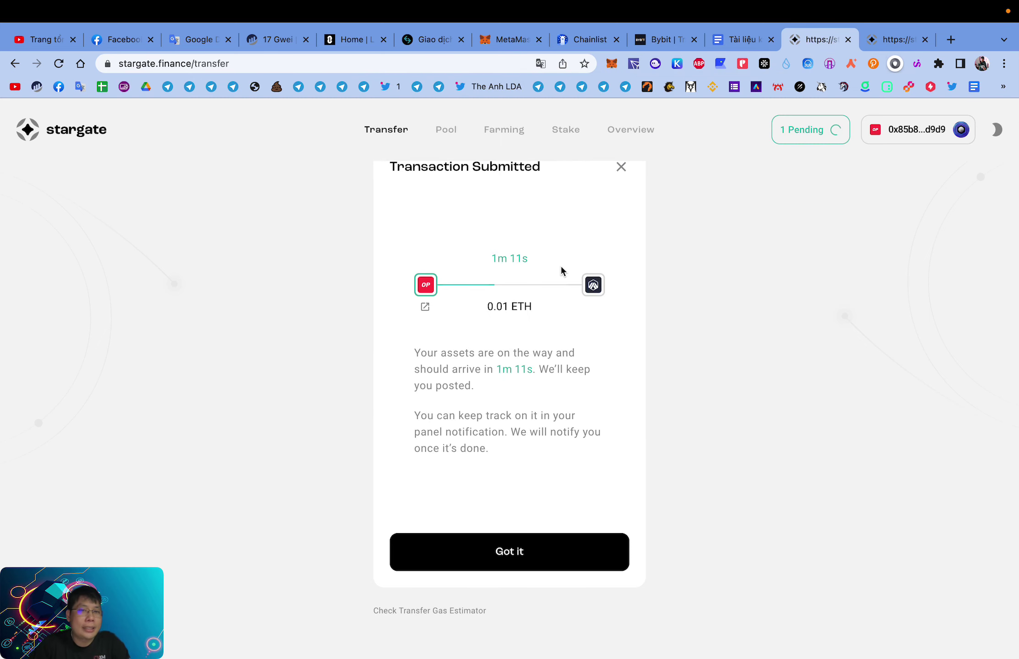
Open Arbiscan in a new tab and look up the copied wallet address.
click(950, 40)
text(ảr)
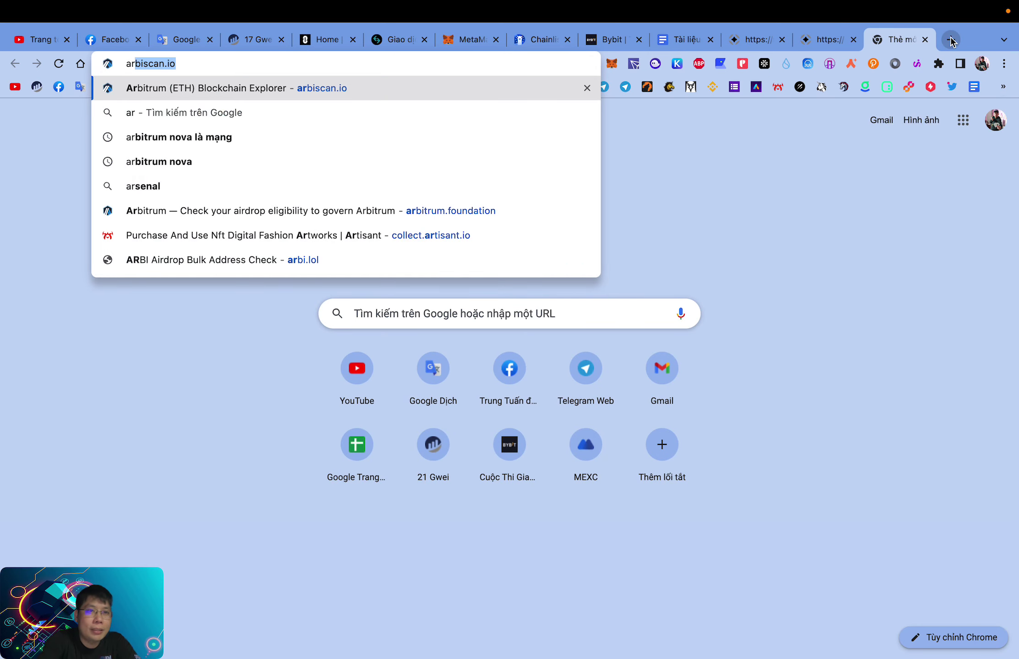
key(Return)
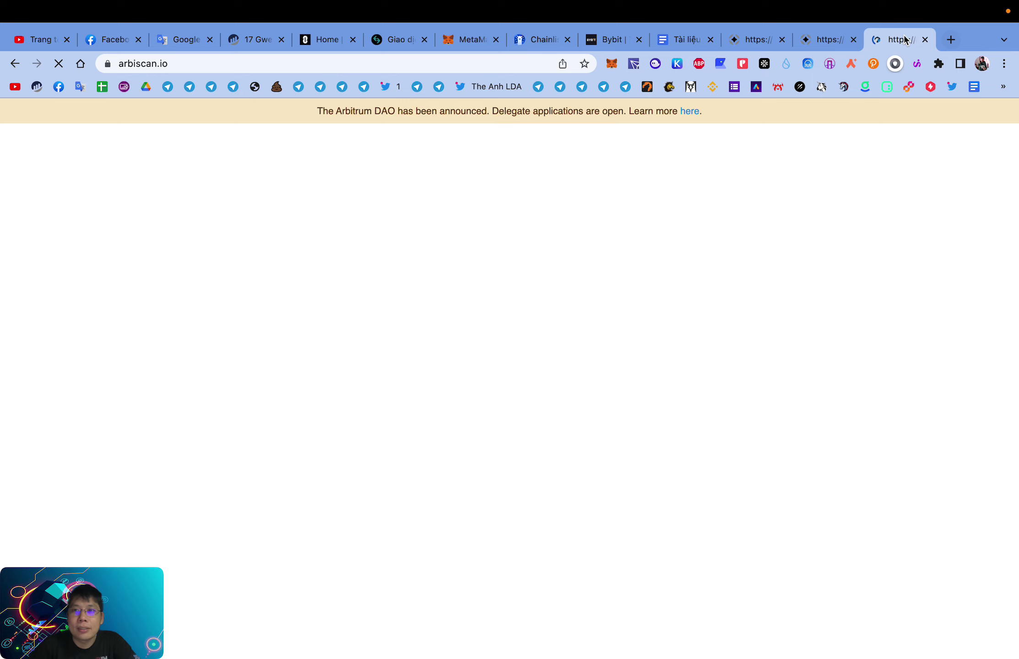
drag(904, 40, 842, 40)
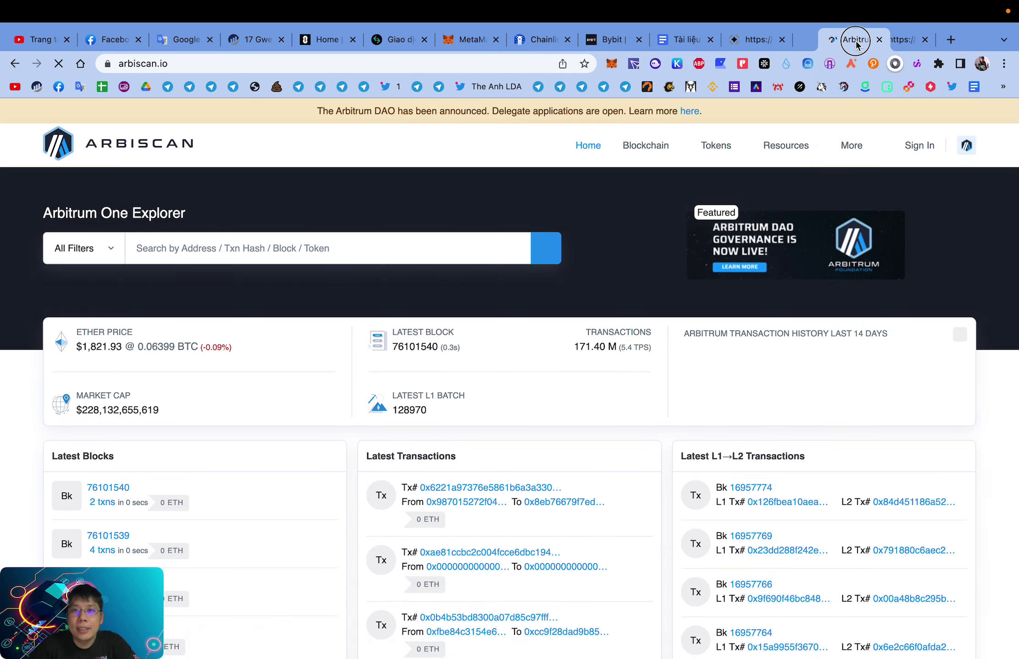
click(611, 64)
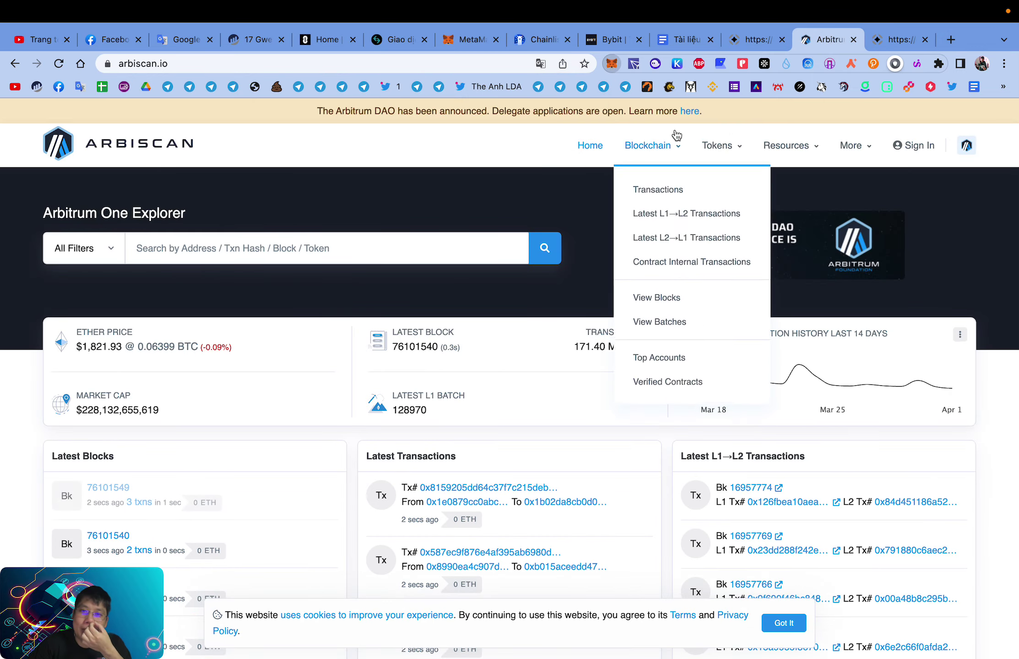
click(525, 156)
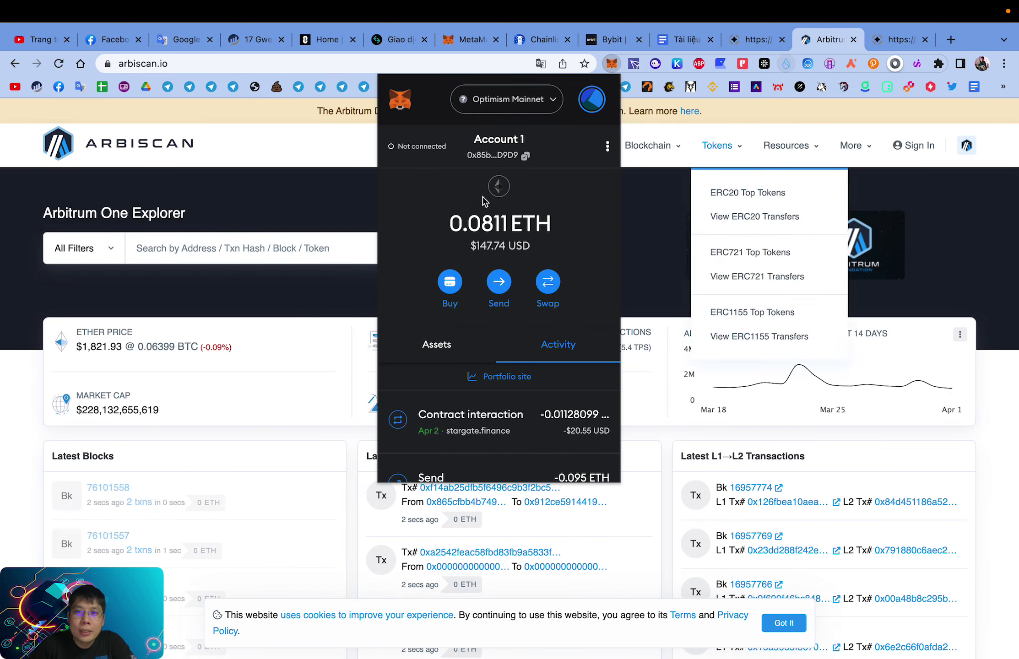
click(298, 250)
click(298, 251)
key(super+v)
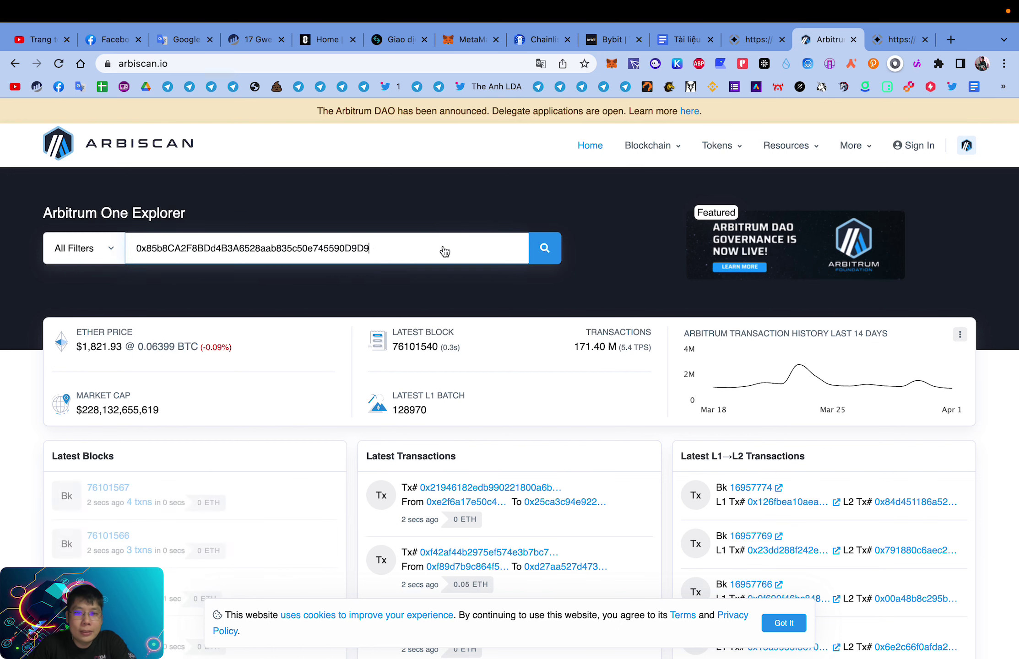
click(545, 248)
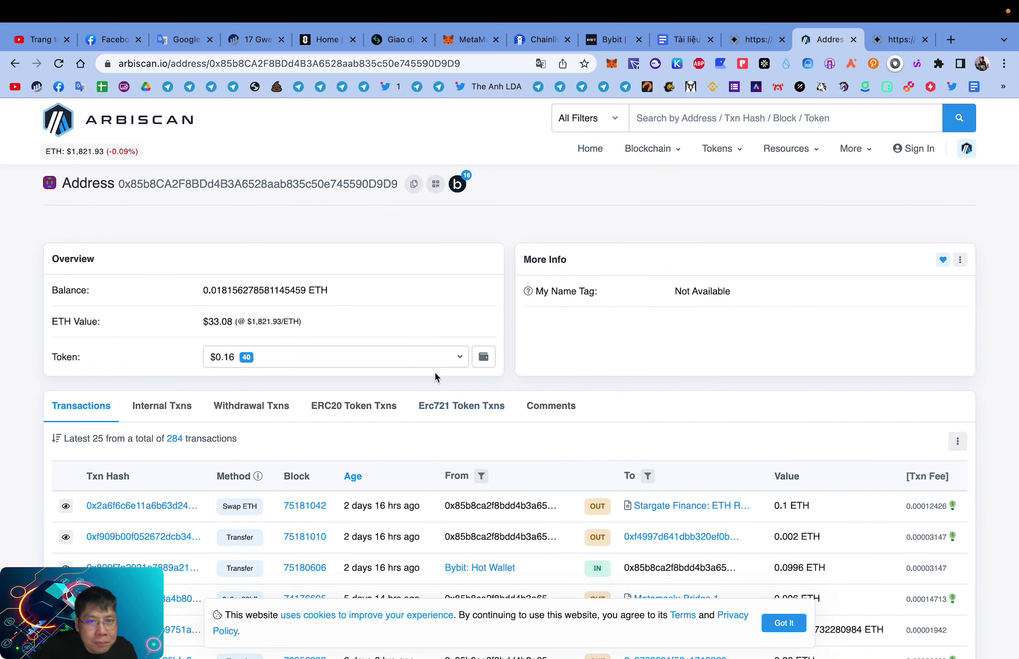
Reload the address page and select the 0.0109934 ETH entry under Internal Txns.
click(380, 361)
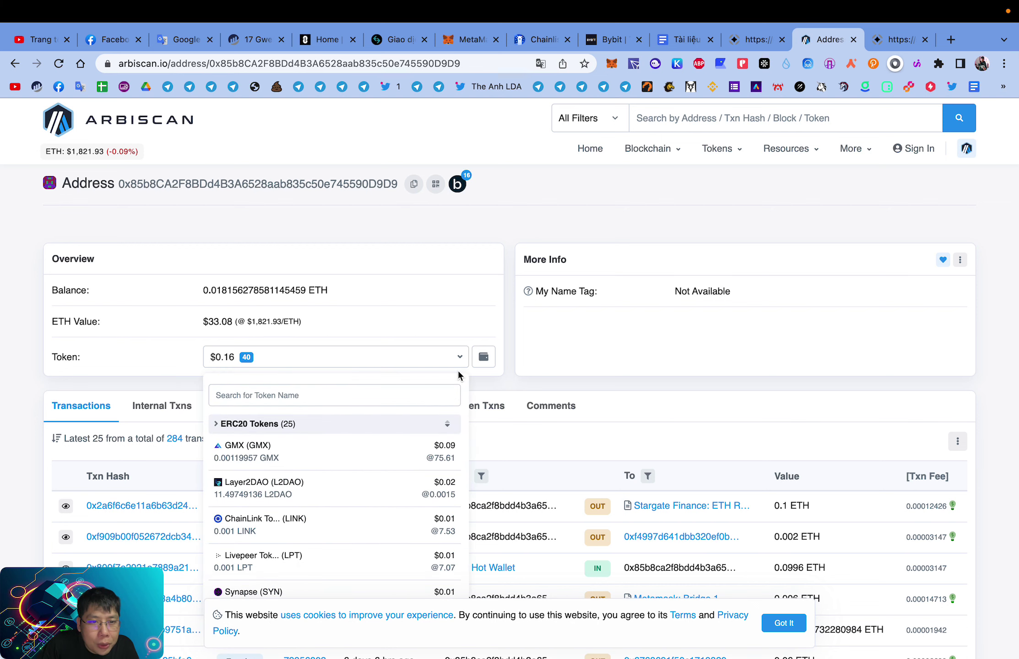
click(634, 324)
scroll(509, 235, down, 1)
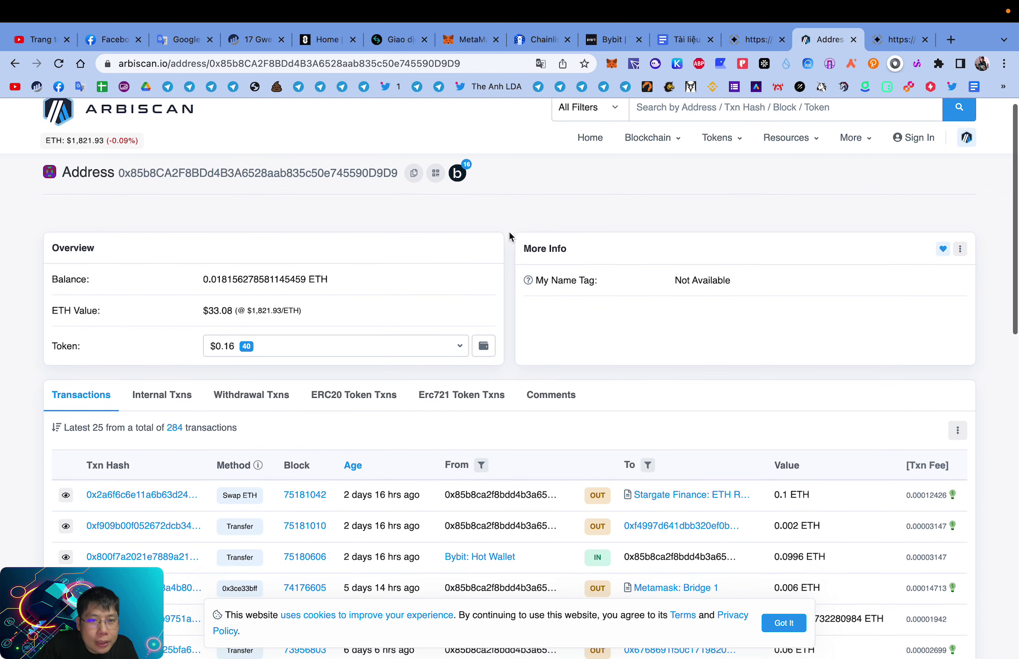
right_click(549, 202)
click(577, 262)
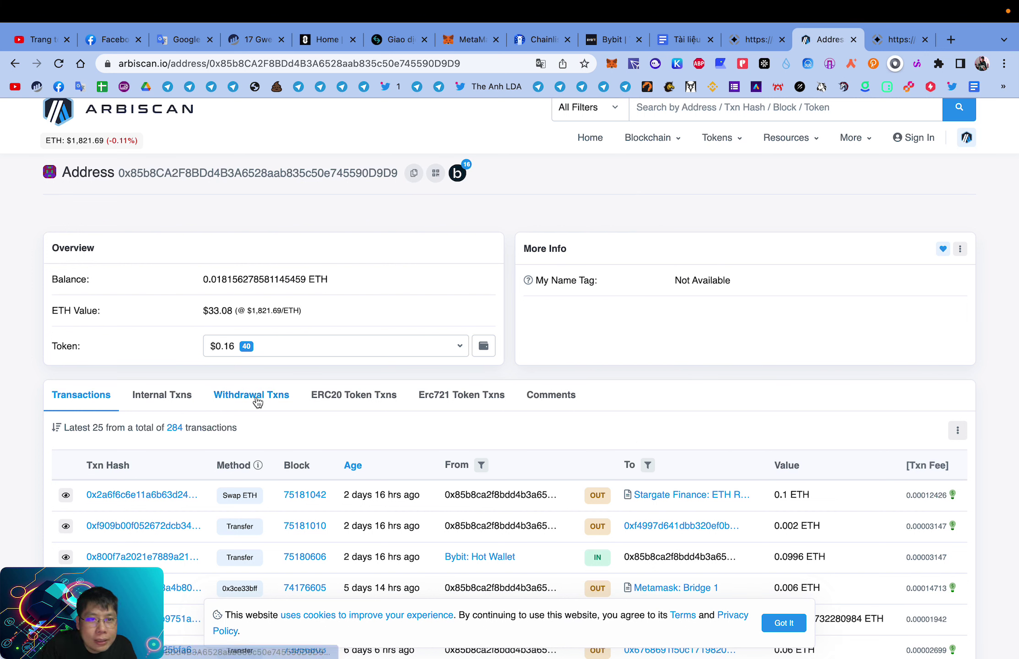
click(165, 396)
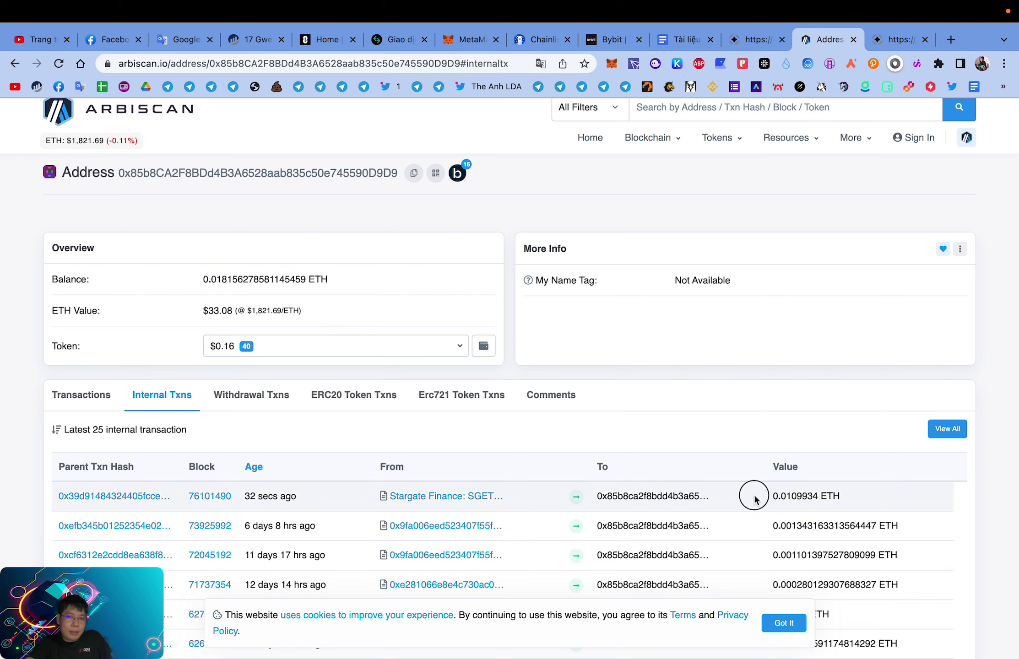
drag(756, 495, 866, 502)
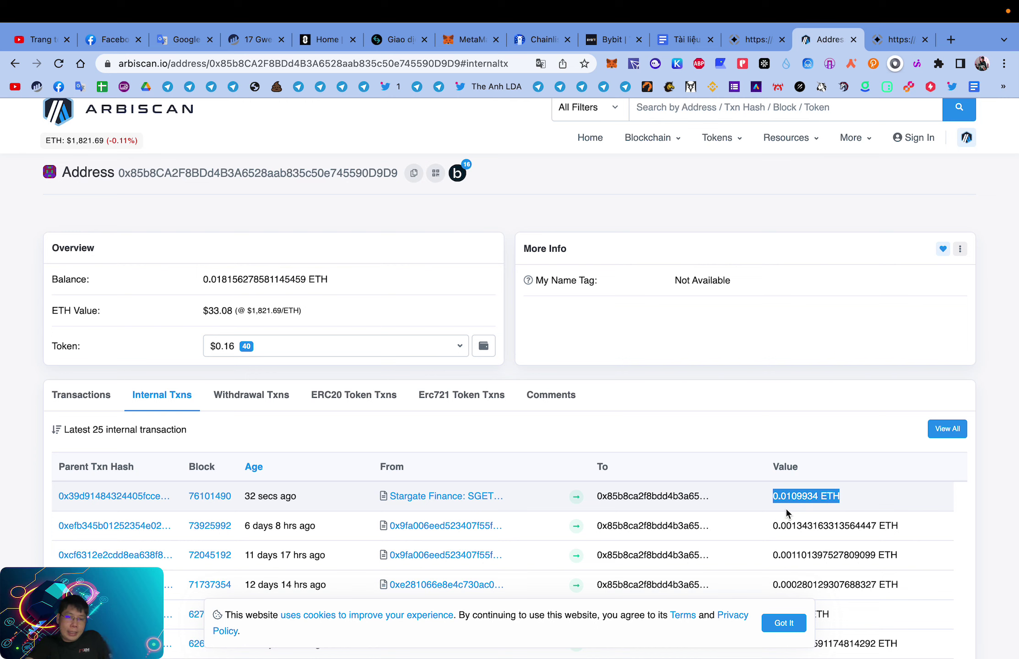
drag(773, 497, 851, 499)
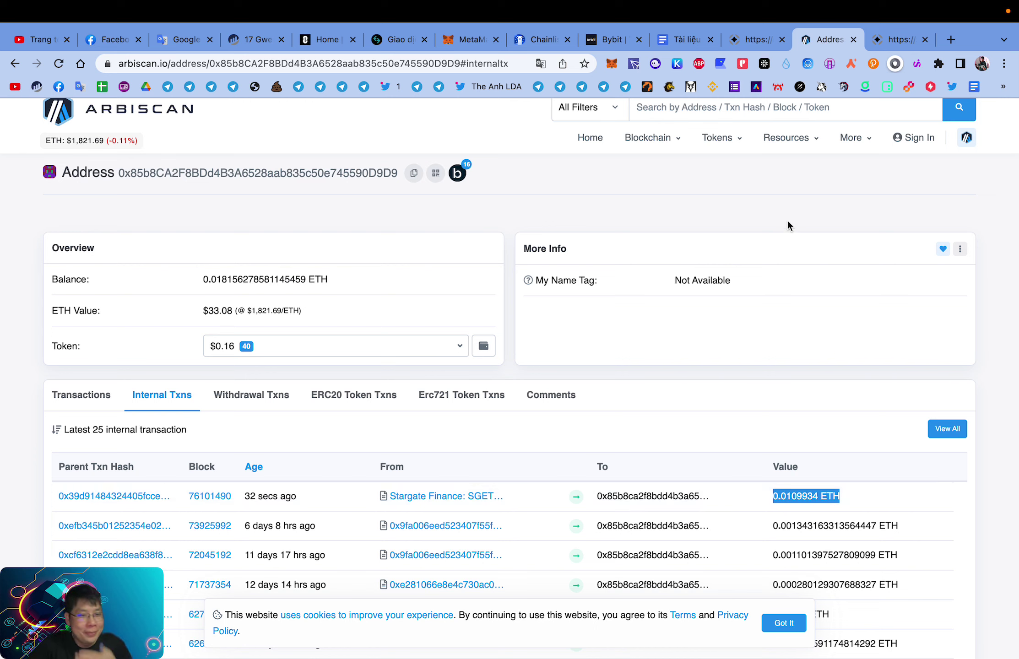
Bridge a second 0.011 ETH from Optimism to Arbitrum, approving it in MetaMask.
click(753, 40)
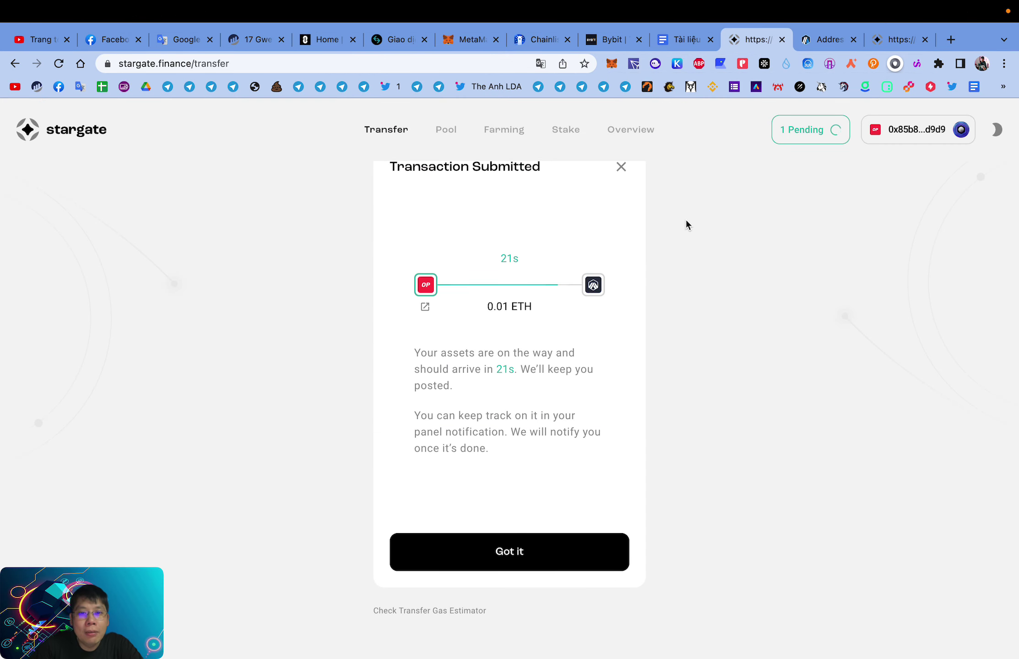
click(562, 551)
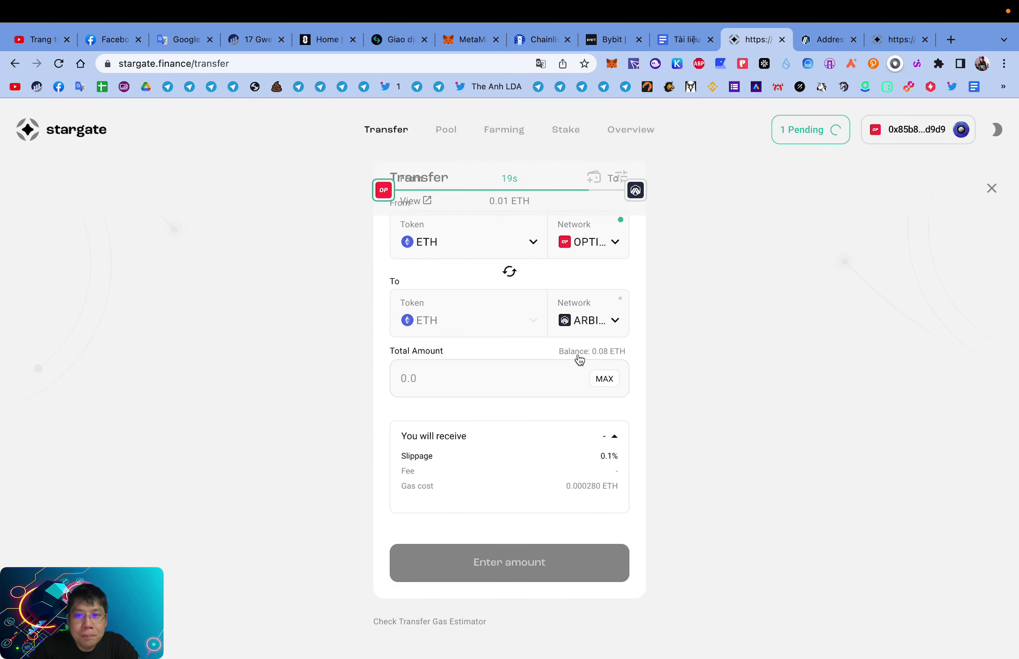
click(499, 386)
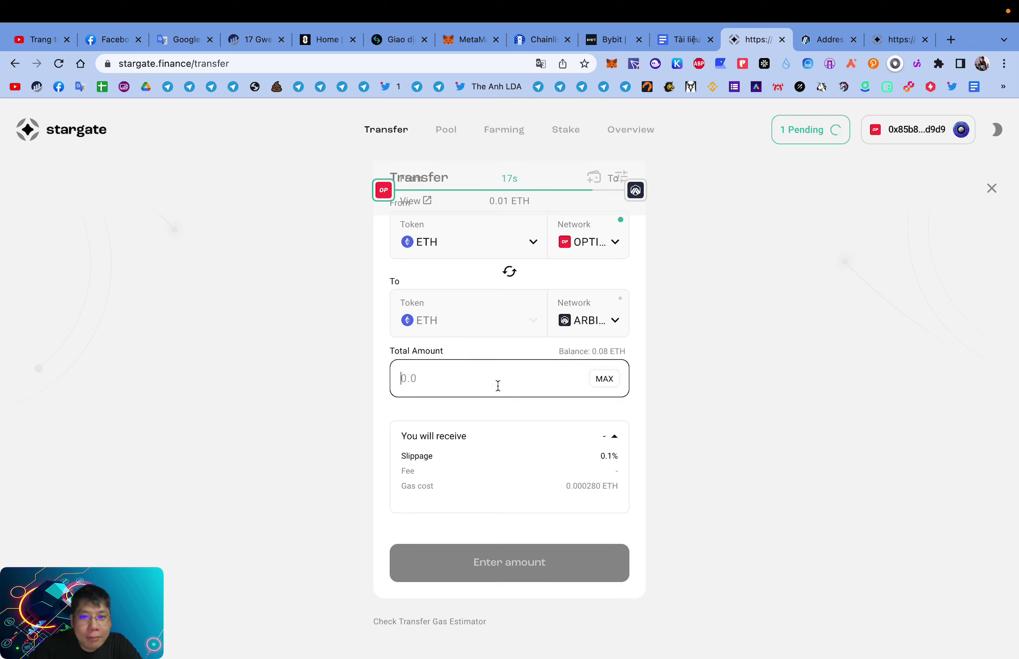
text(0.011)
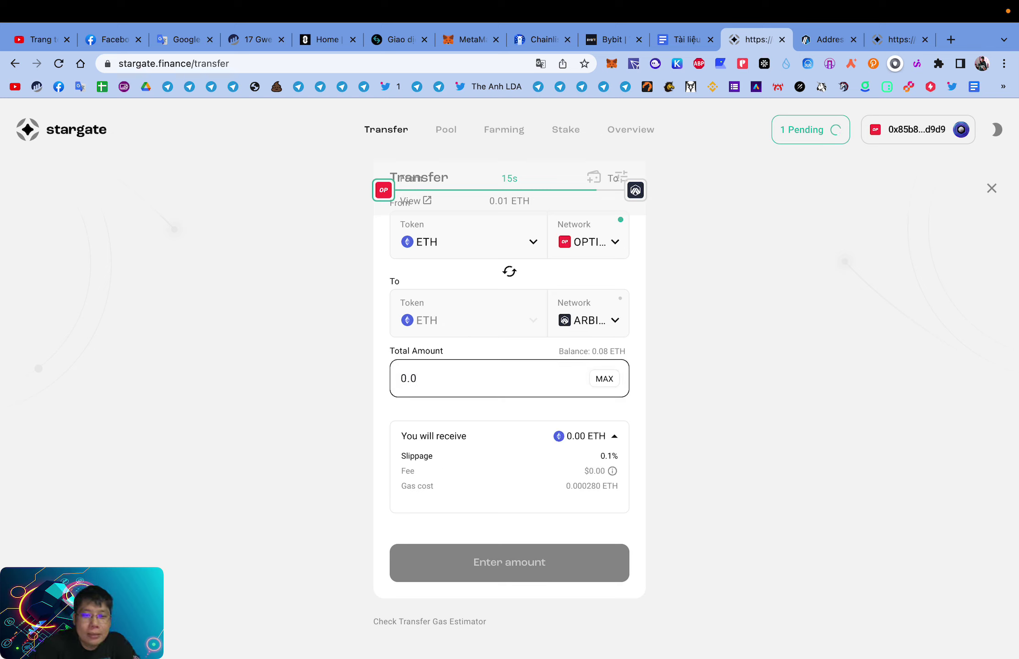
click(538, 567)
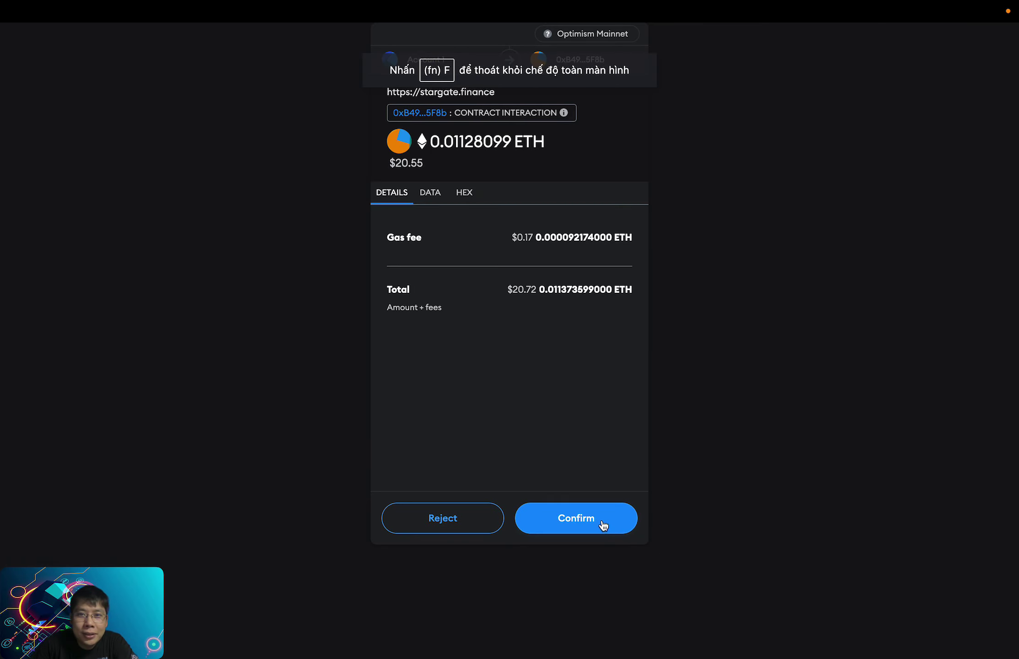
click(603, 525)
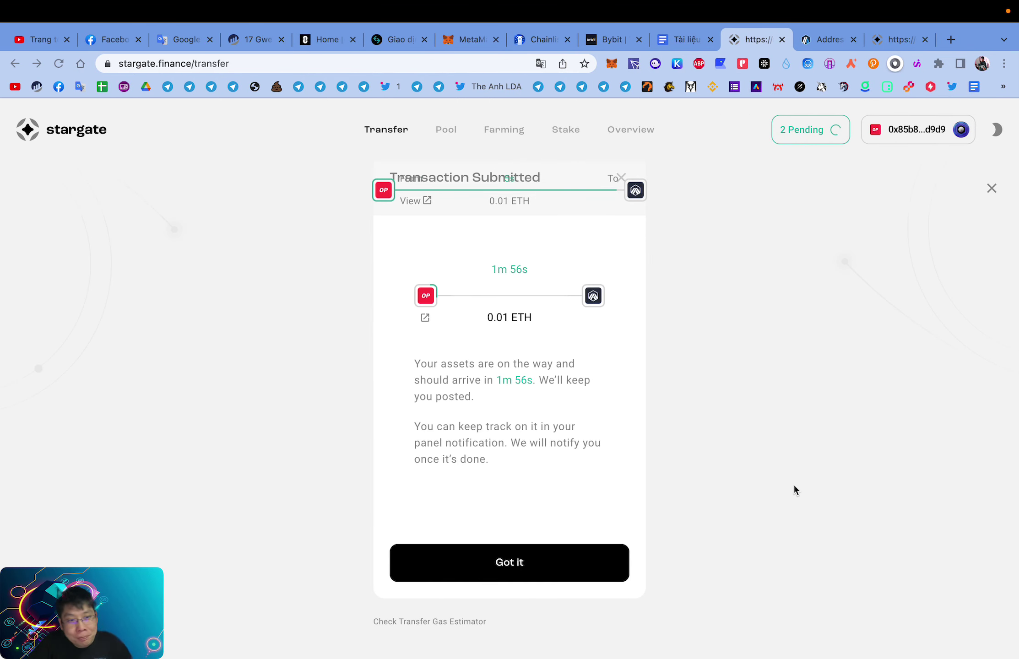
click(547, 555)
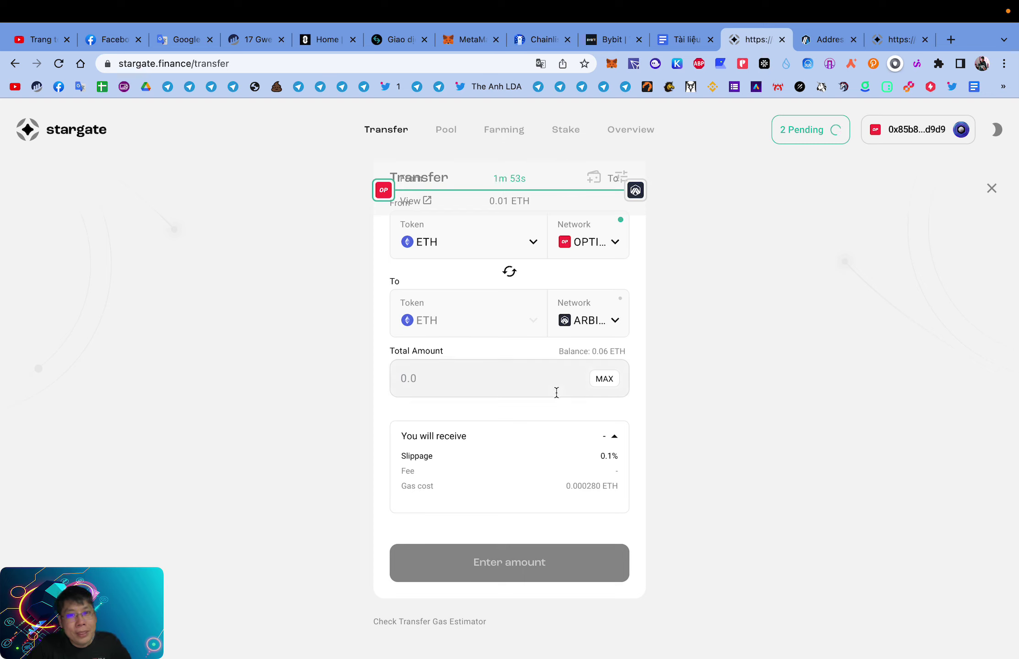
click(521, 382)
Enter 0.012 ETH as the amount, confirm the transfer, and approve it in MetaMask.
text(0.)
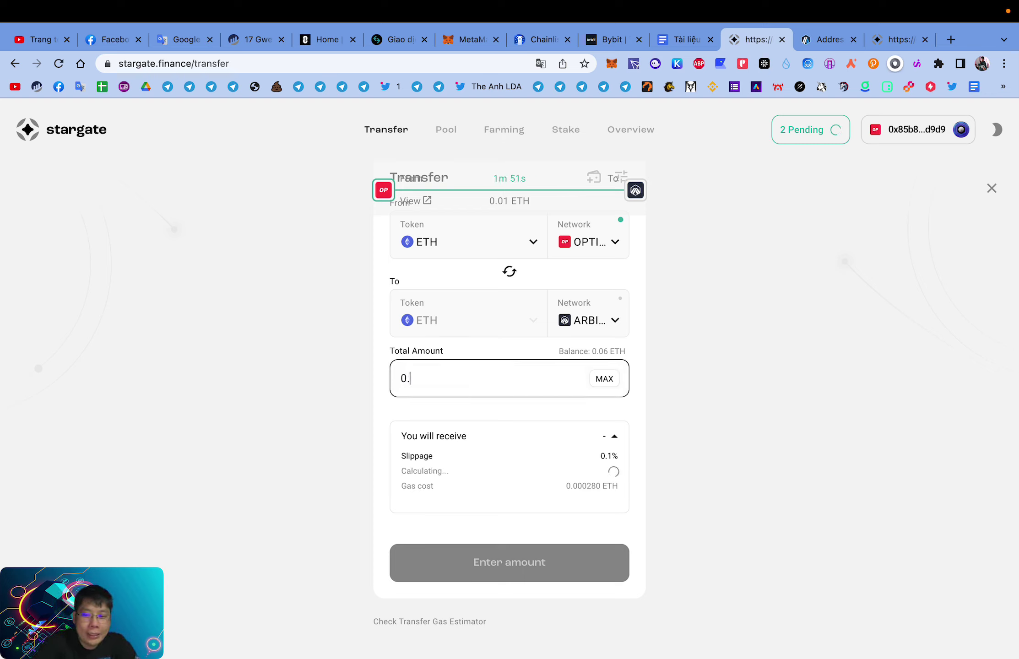
text(12)
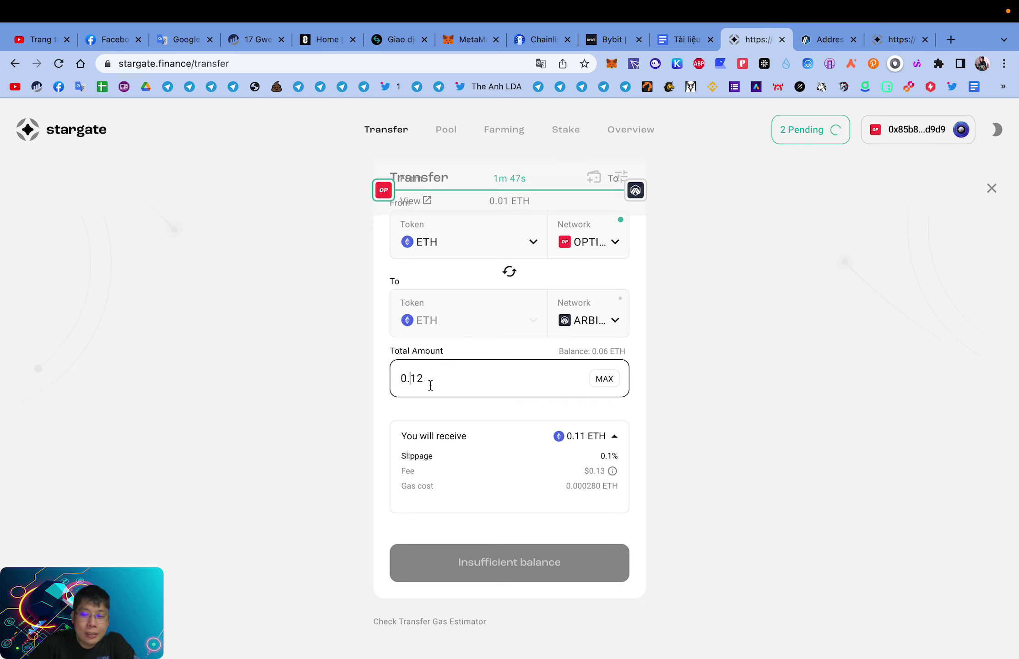
text(0)
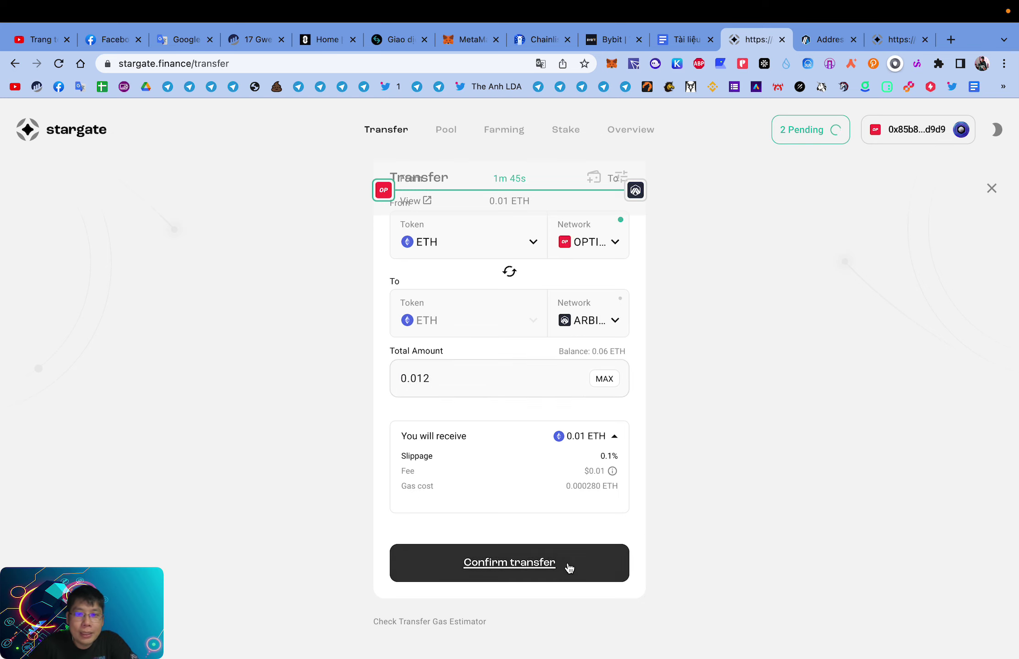
click(563, 566)
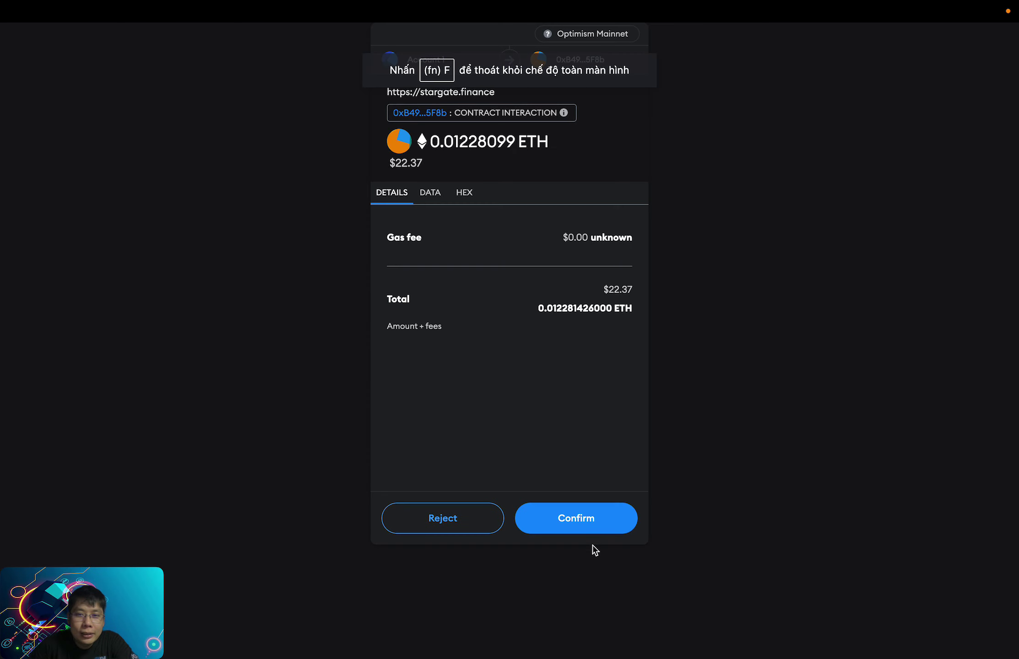
click(591, 519)
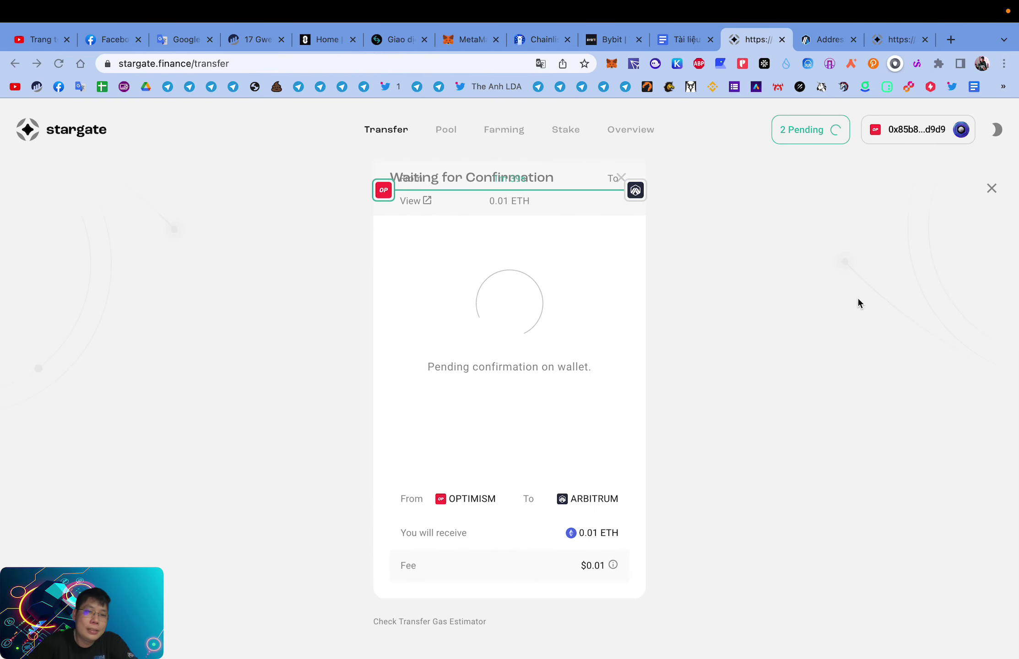
Reload the Arbiscan address page twice to check for the incoming transfer.
click(824, 40)
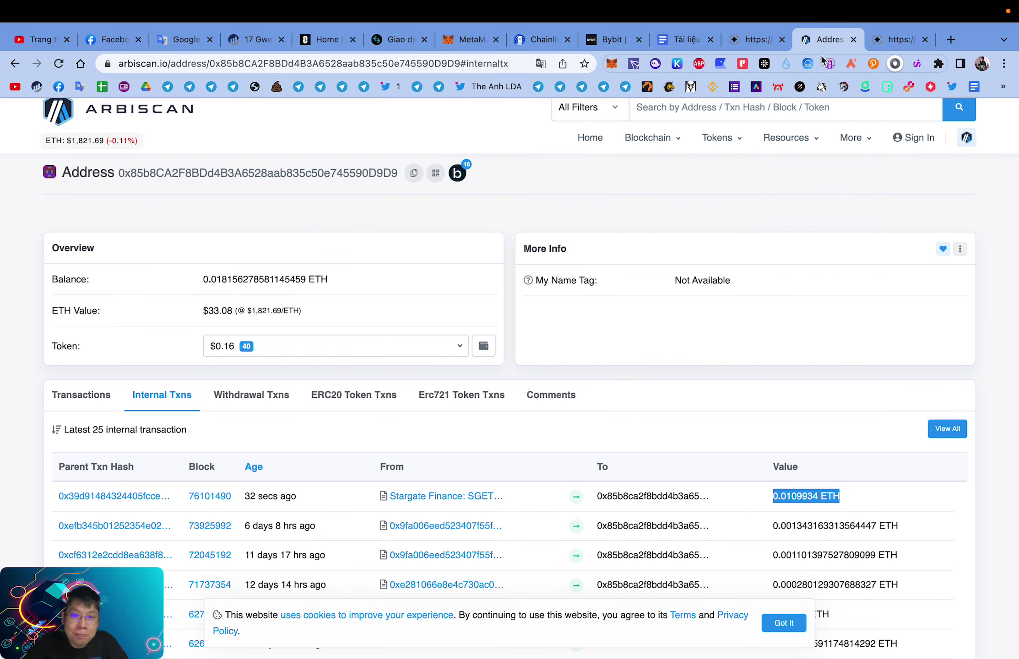
right_click(622, 312)
click(663, 376)
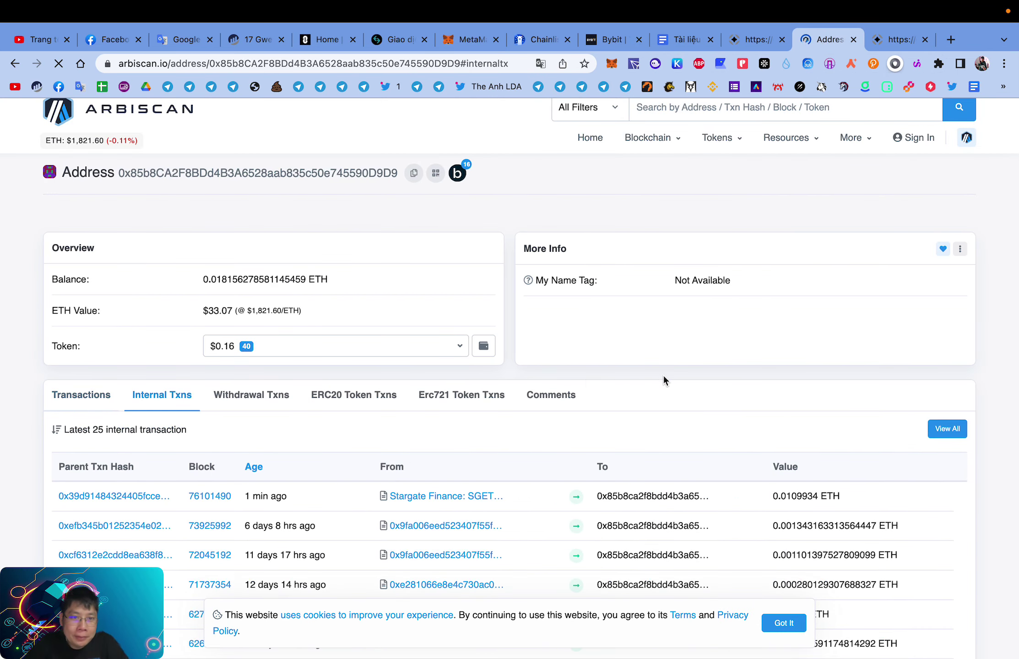
right_click(797, 334)
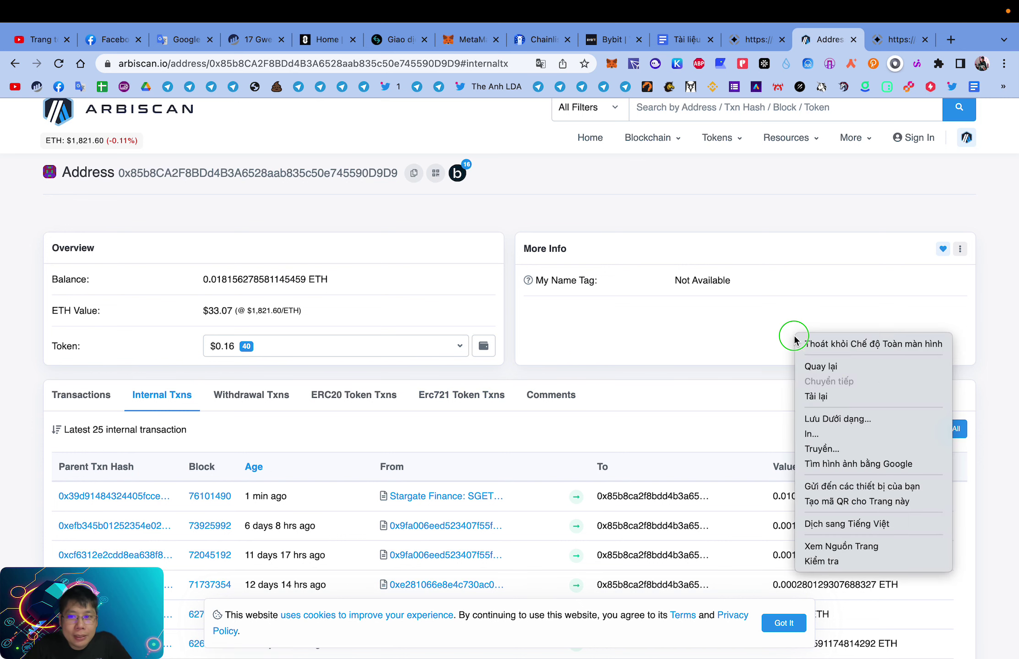
click(813, 397)
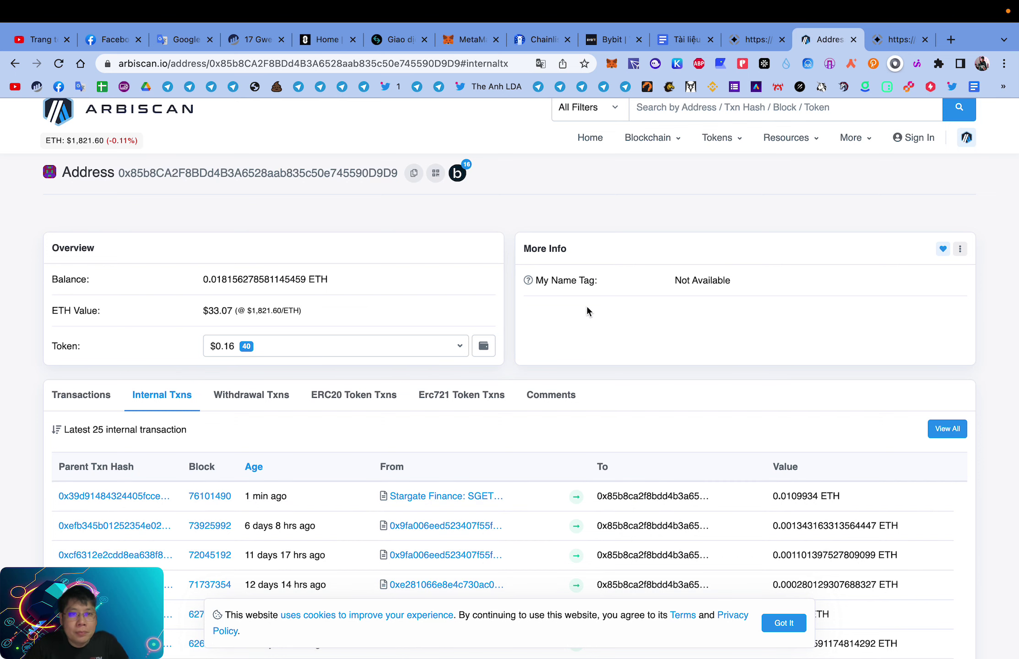
Reload Arbiscan again to find the new 0.0109934 ETH Stargate receipt, then check Stargate.
click(753, 39)
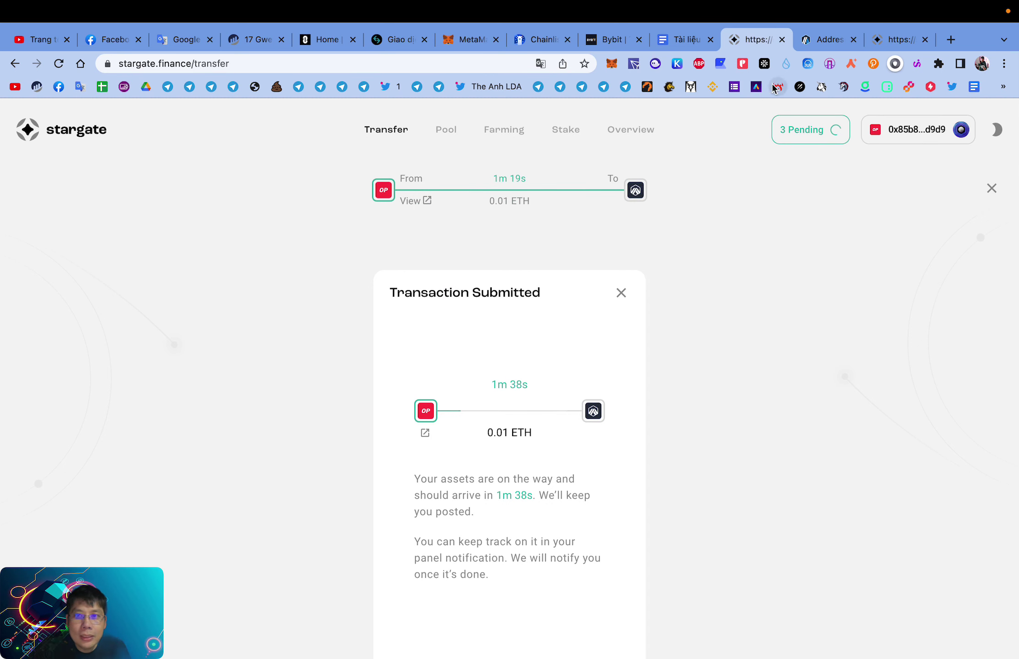
click(819, 40)
right_click(753, 325)
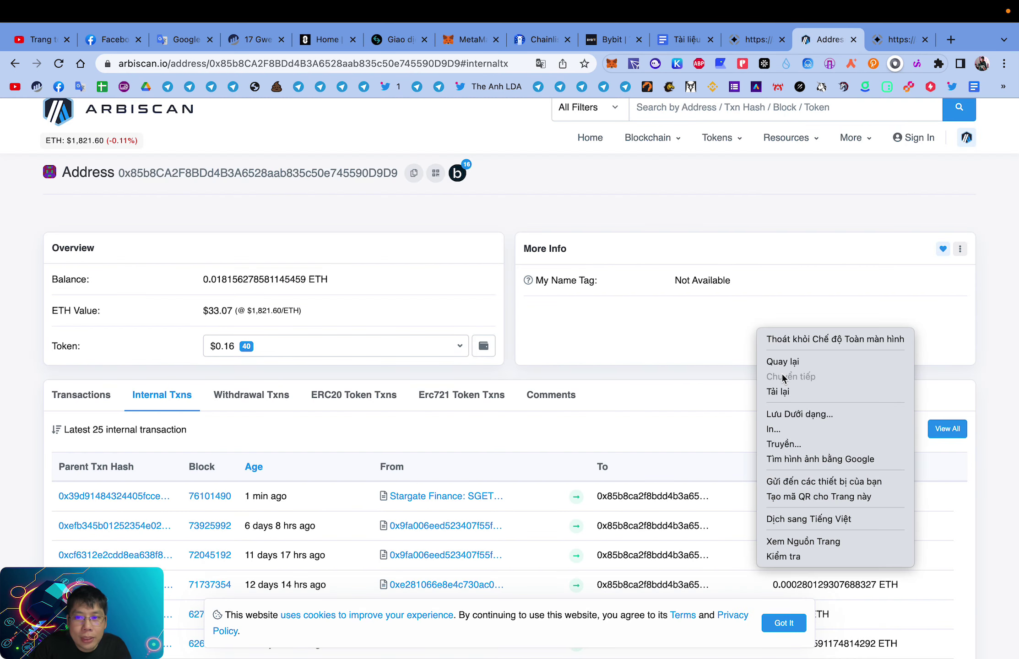
click(786, 389)
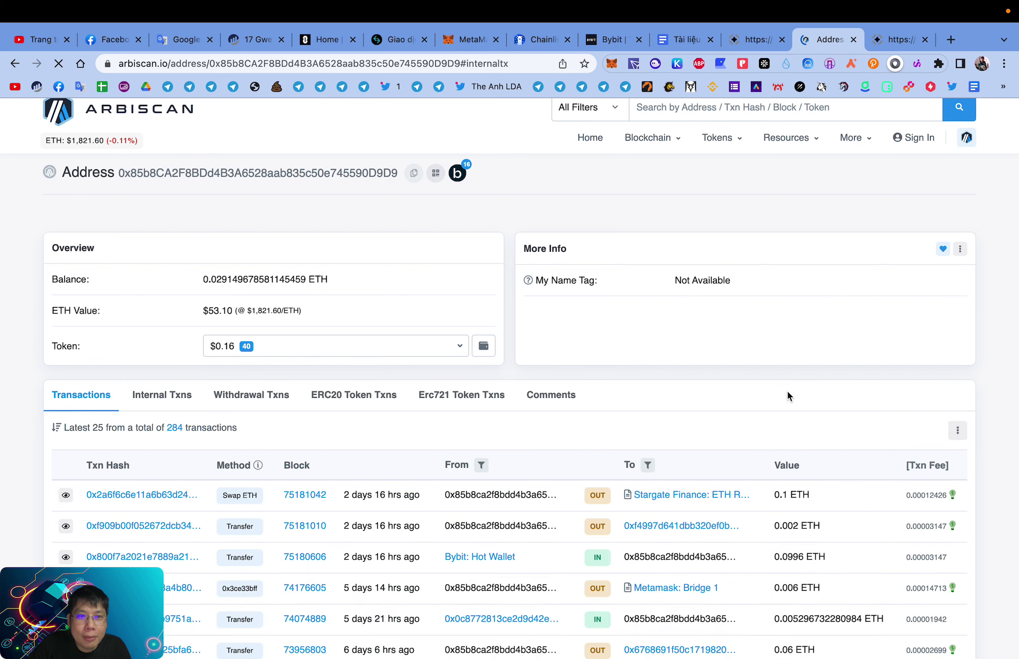
scroll(550, 462, down, 1)
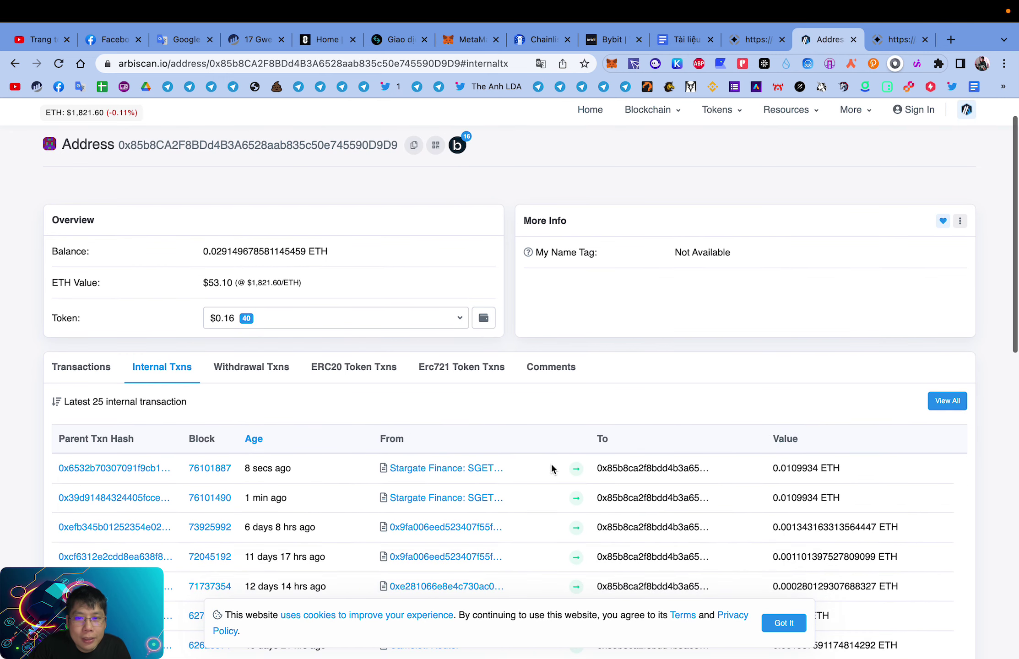
scroll(378, 484, up, 1)
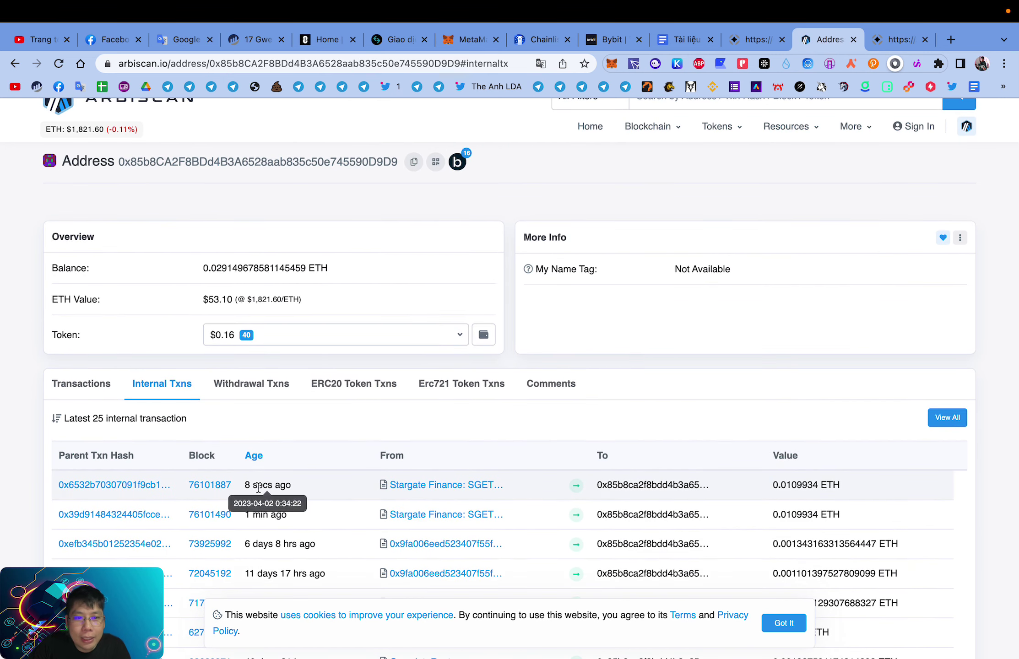
drag(243, 485, 347, 487)
scroll(347, 487, down, 2)
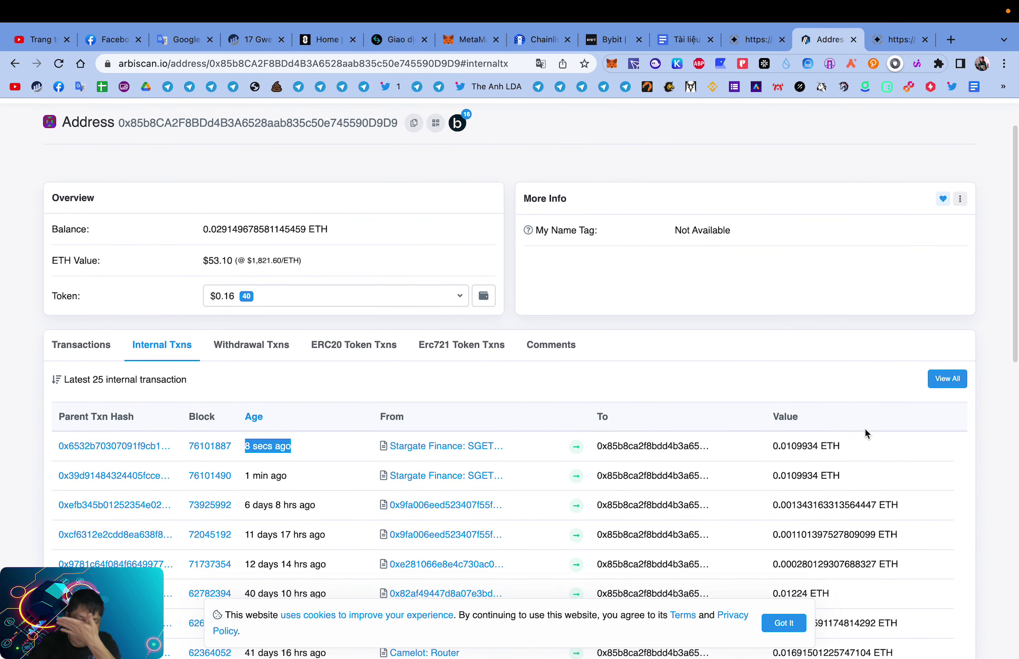
click(750, 41)
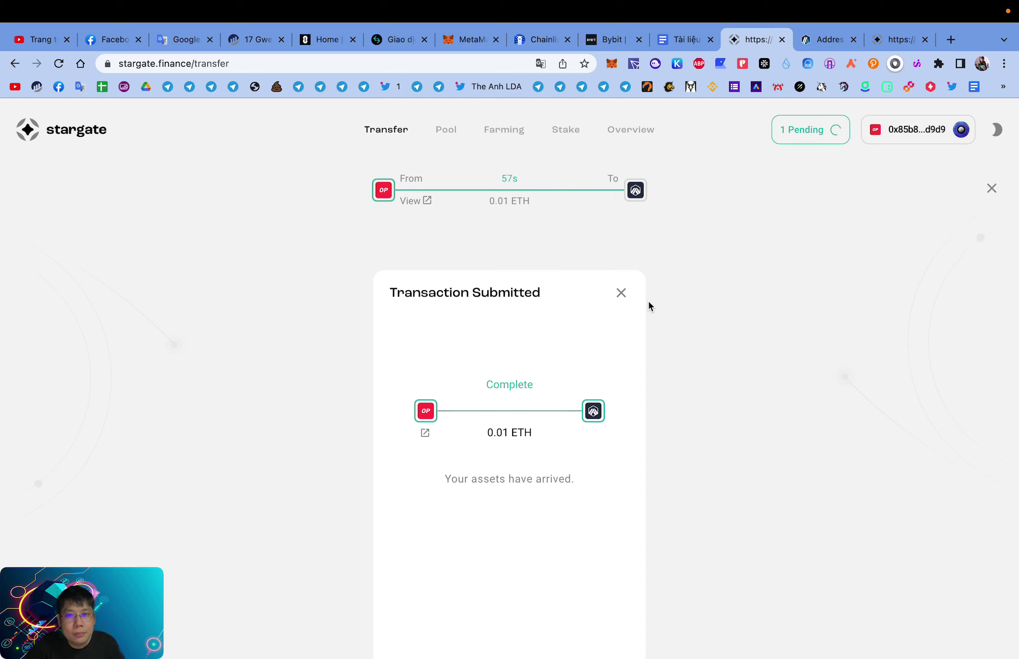
Close the completed transfer result and reload Arbiscan for new transactions.
click(621, 295)
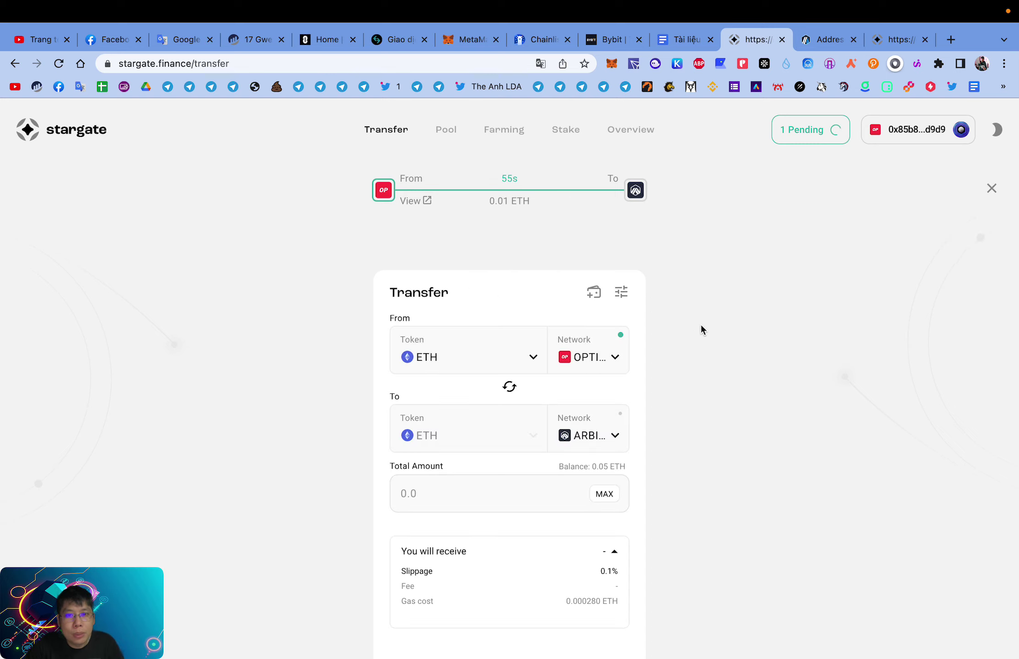
click(826, 40)
right_click(603, 265)
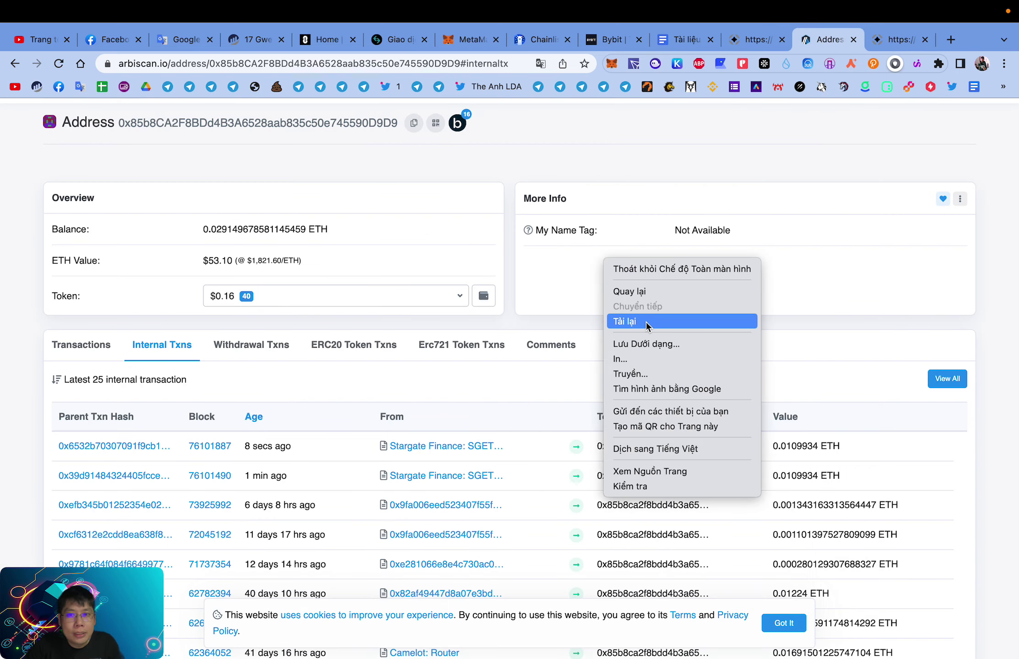
click(646, 321)
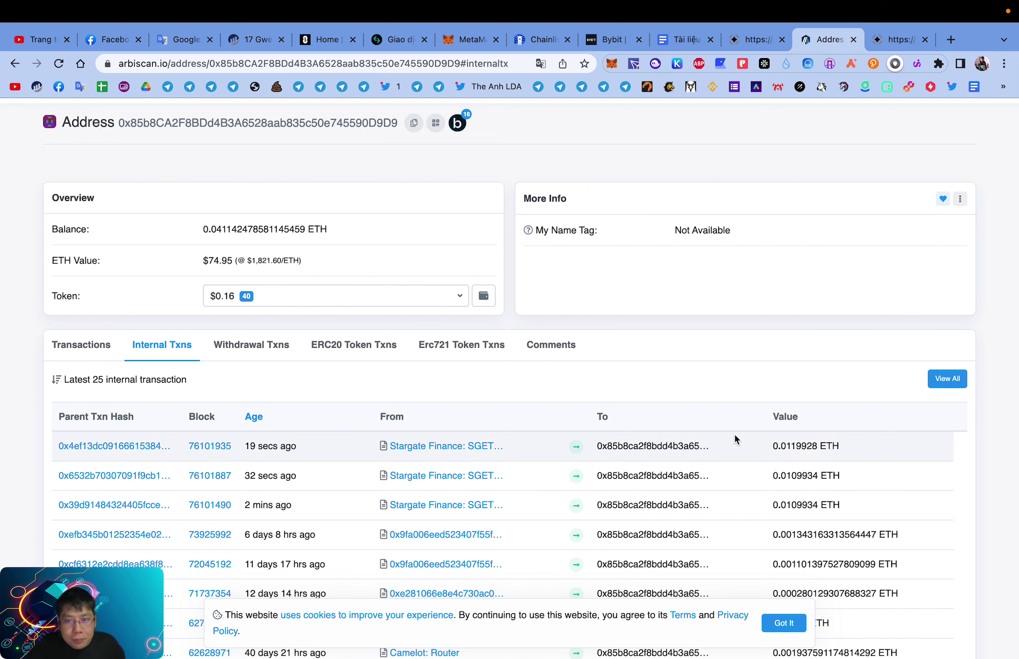
click(754, 41)
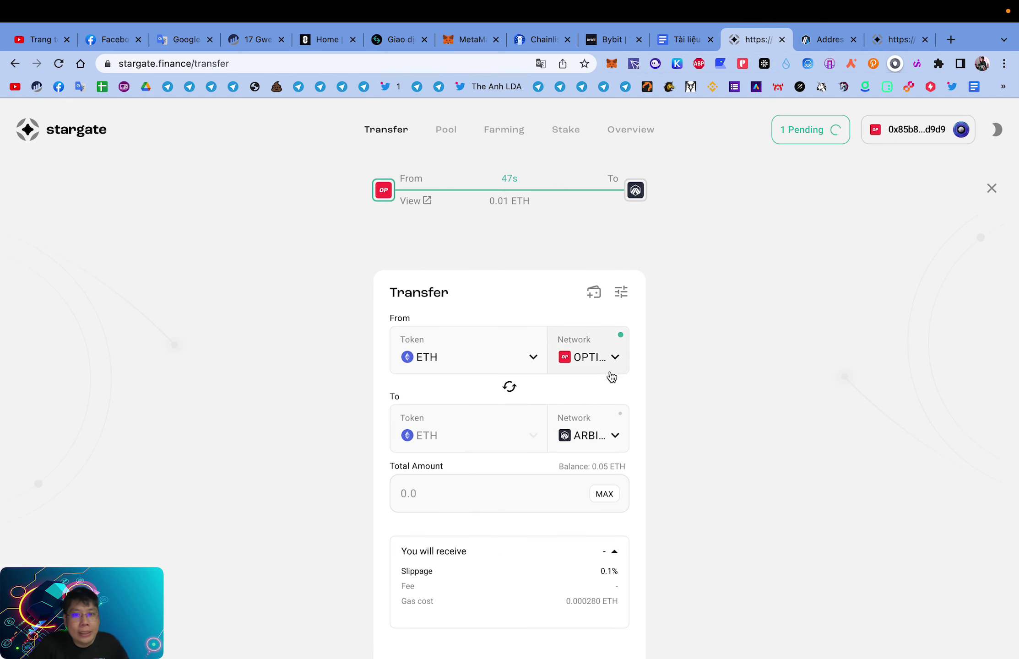
Bridge 0.05 ETH by trimming the MAX amount, and approve it in MetaMask.
click(466, 505)
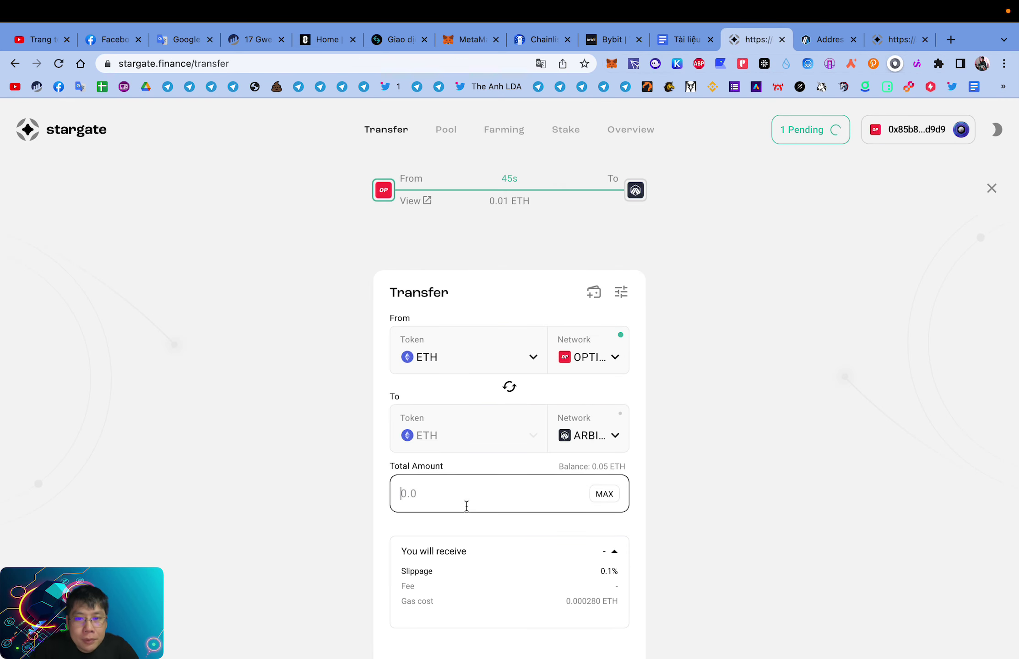
click(609, 468)
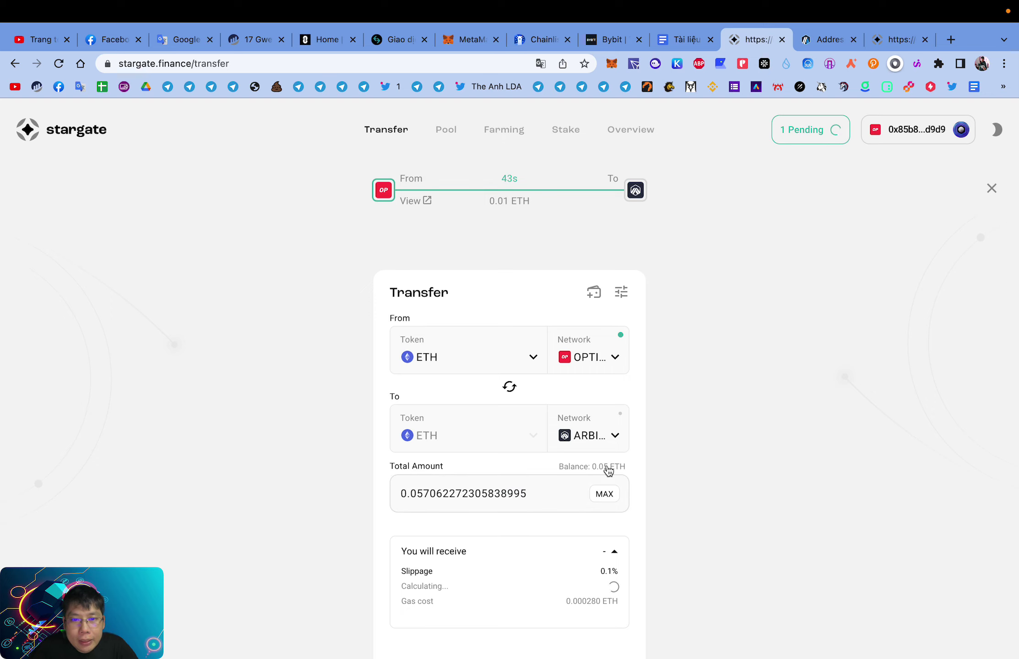
drag(426, 494, 560, 499)
key(BackSpace)
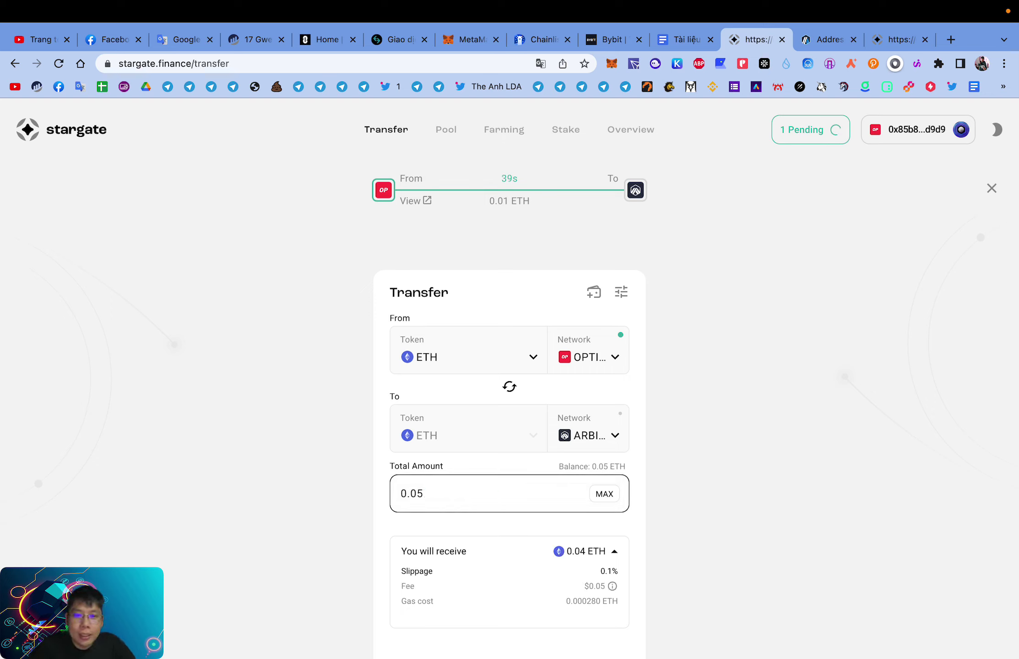
scroll(724, 492, down, 3)
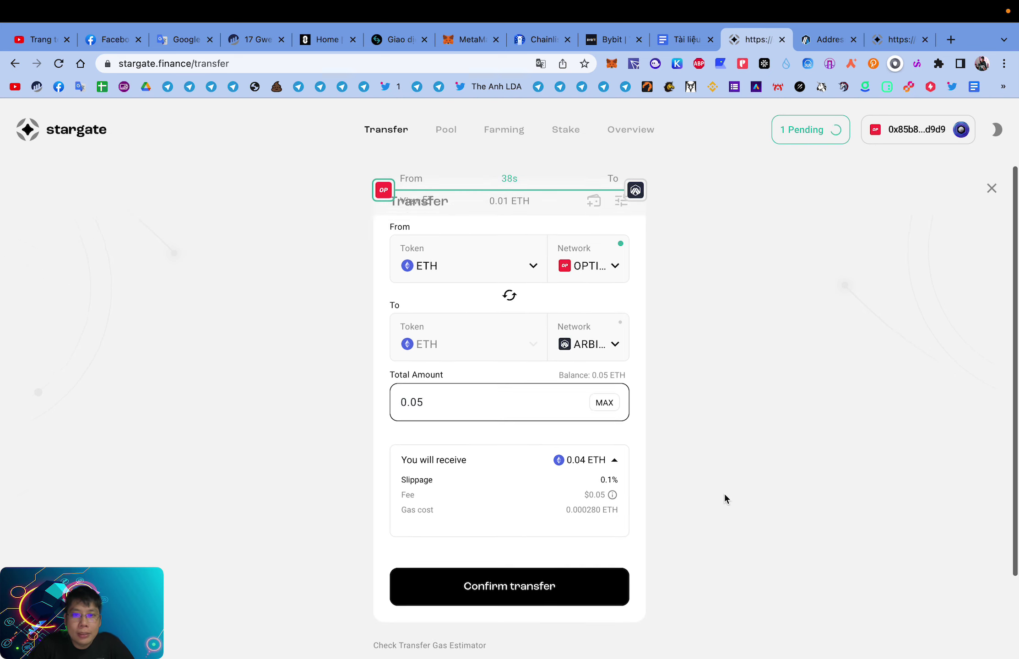
click(530, 588)
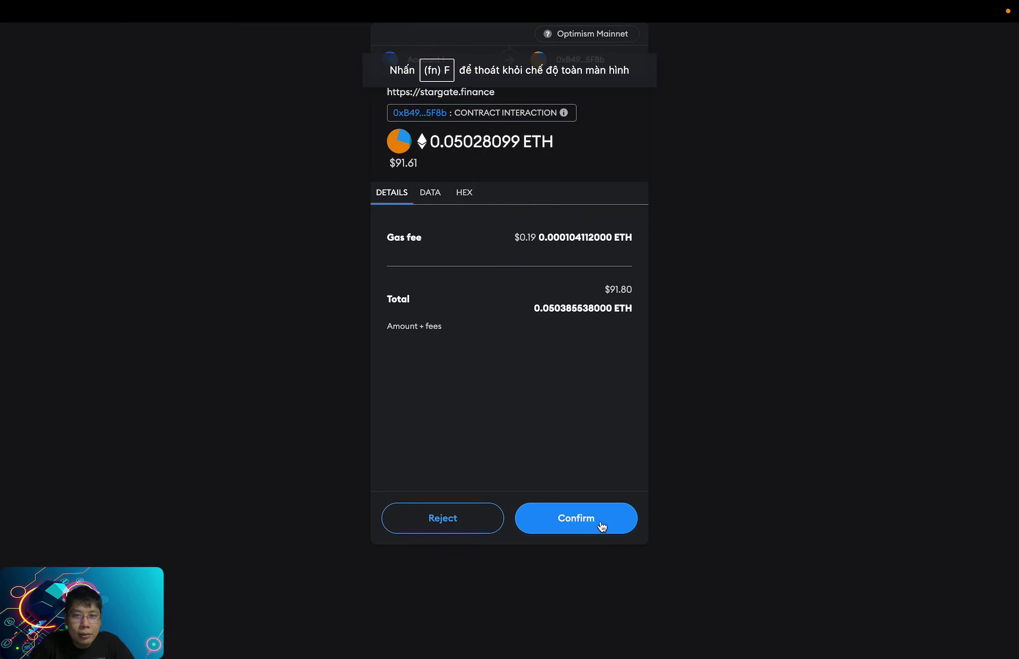
click(601, 527)
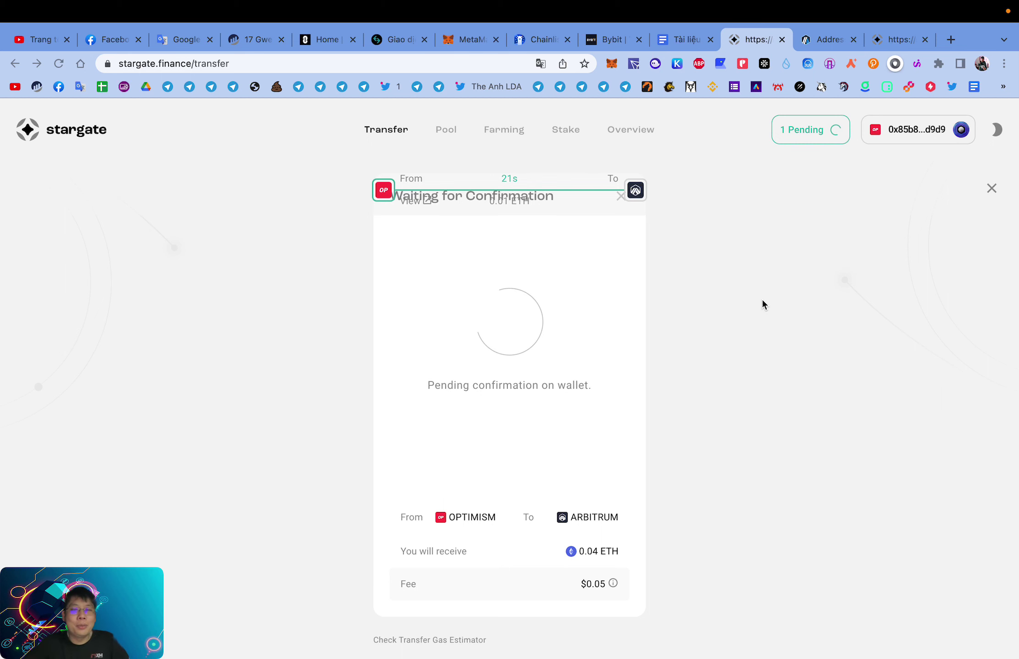
Reload the Arbiscan address page to check for the 0.05 ETH deposit.
click(826, 39)
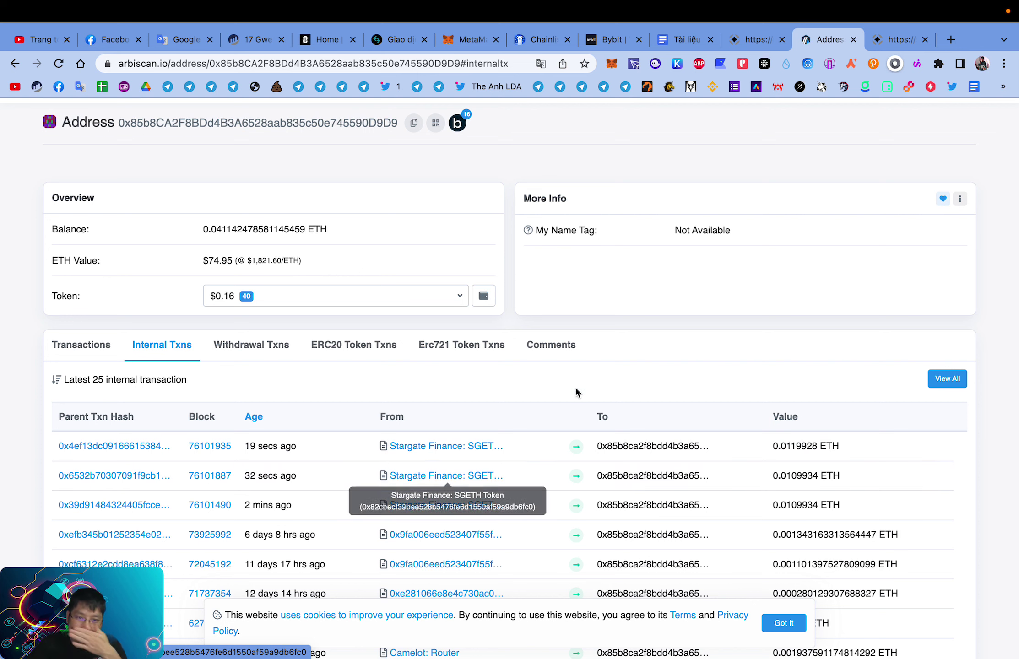
right_click(742, 252)
click(774, 316)
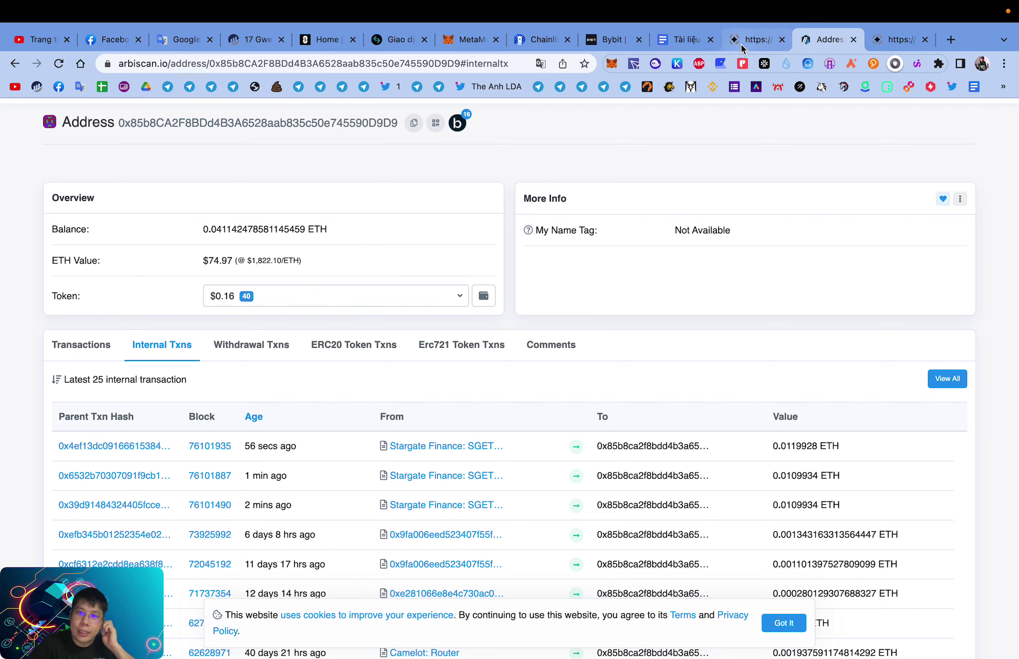
Reload Arbiscan to confirm the 0.04997 ETH receipt, then dismiss Stargate's completed result.
click(756, 39)
click(825, 40)
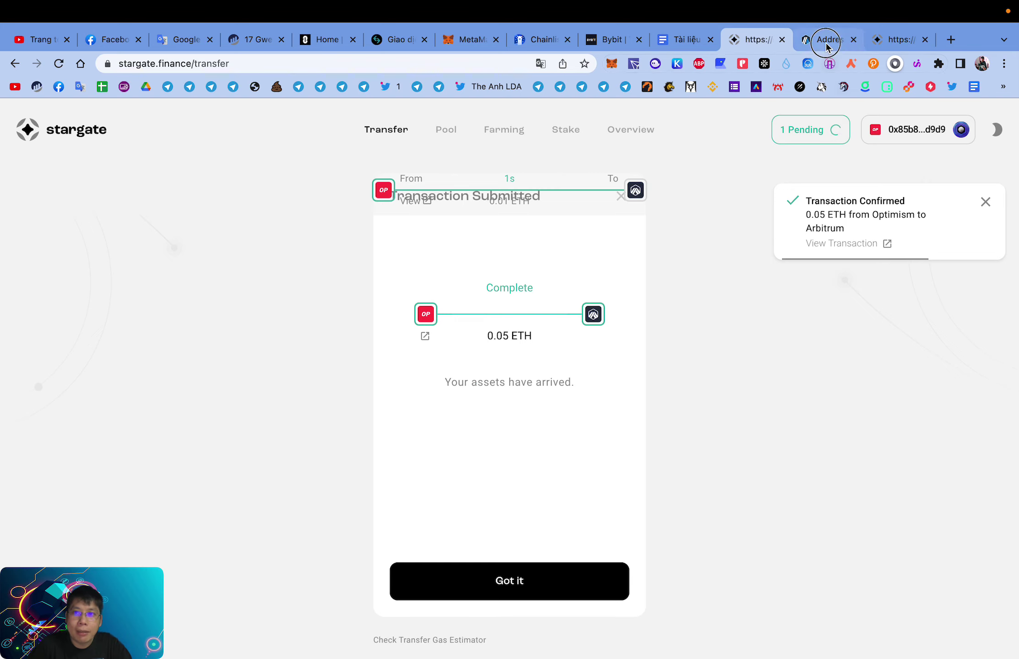
right_click(785, 179)
click(810, 239)
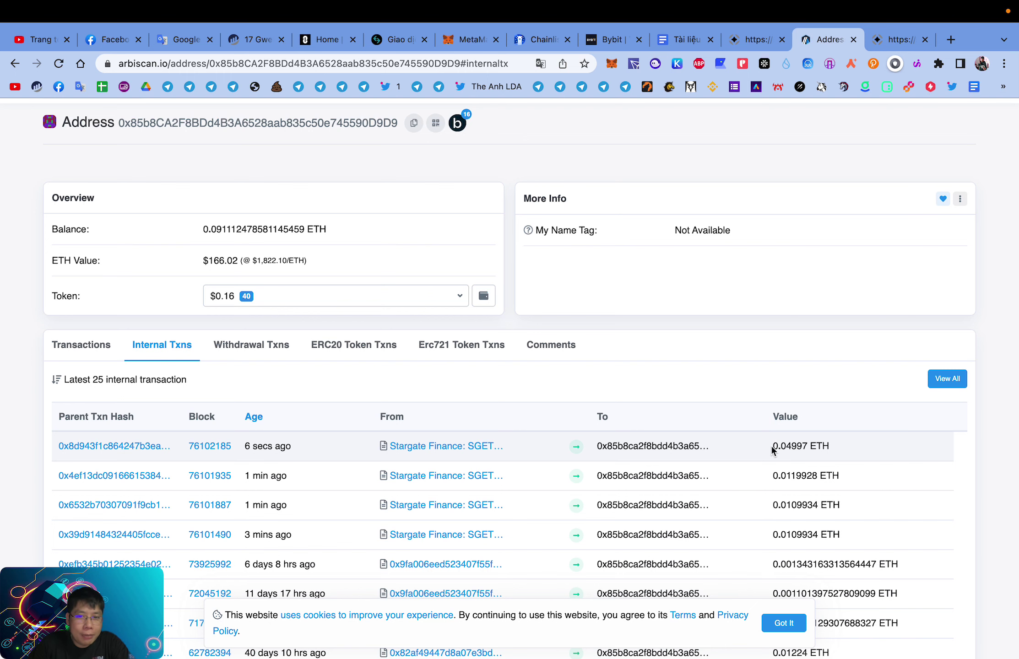
drag(771, 450, 883, 450)
click(741, 45)
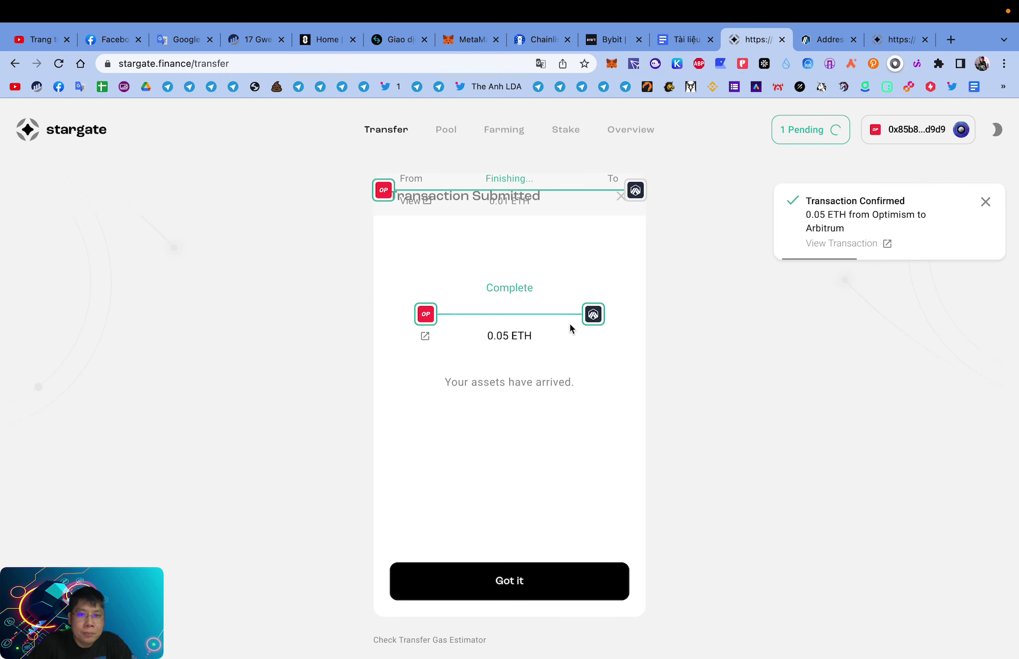
click(570, 571)
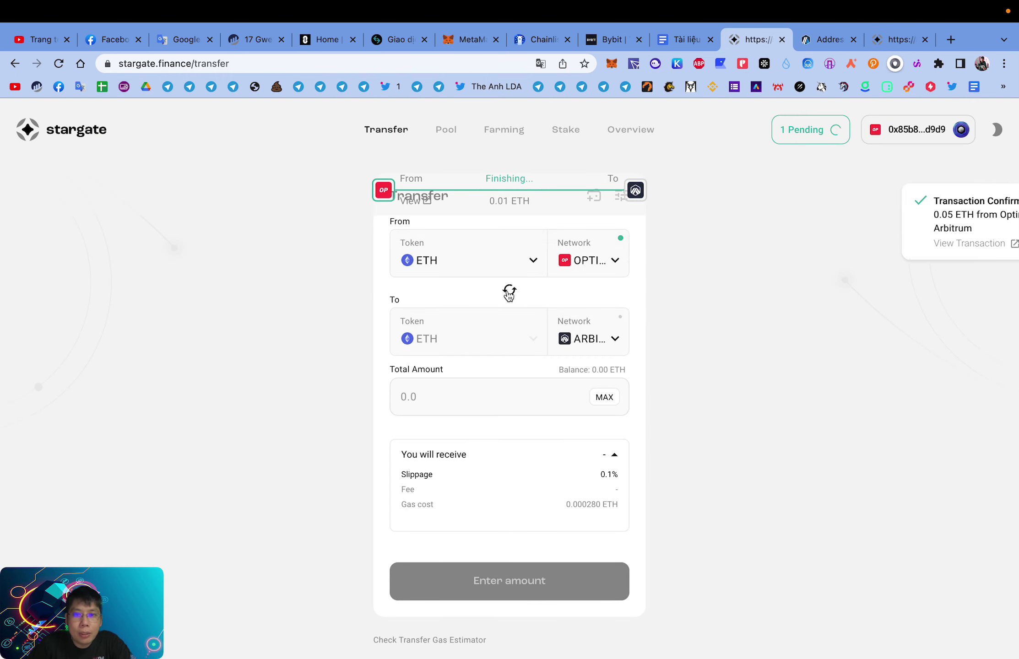
Reverse the transfer direction to Arbitrum→Optimism and check MetaMask's network list.
click(510, 290)
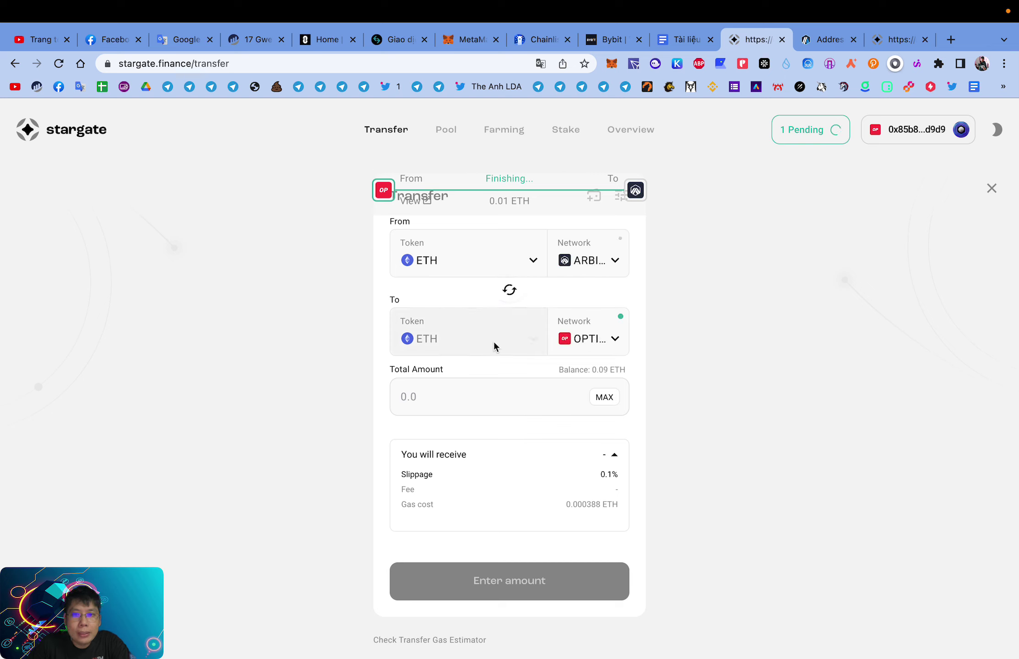
click(611, 63)
click(540, 107)
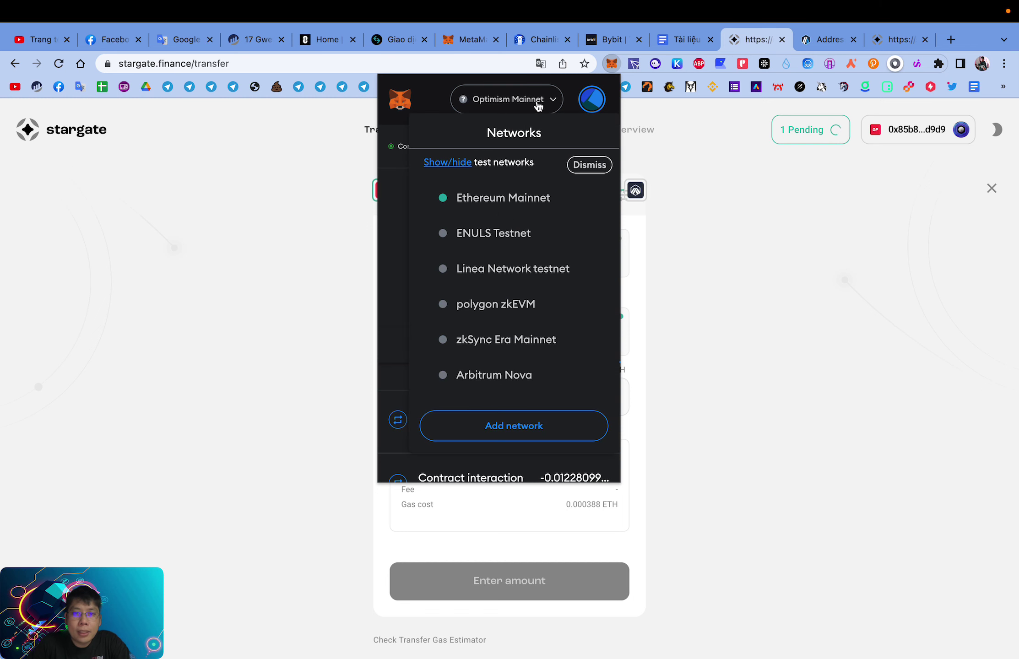
click(755, 177)
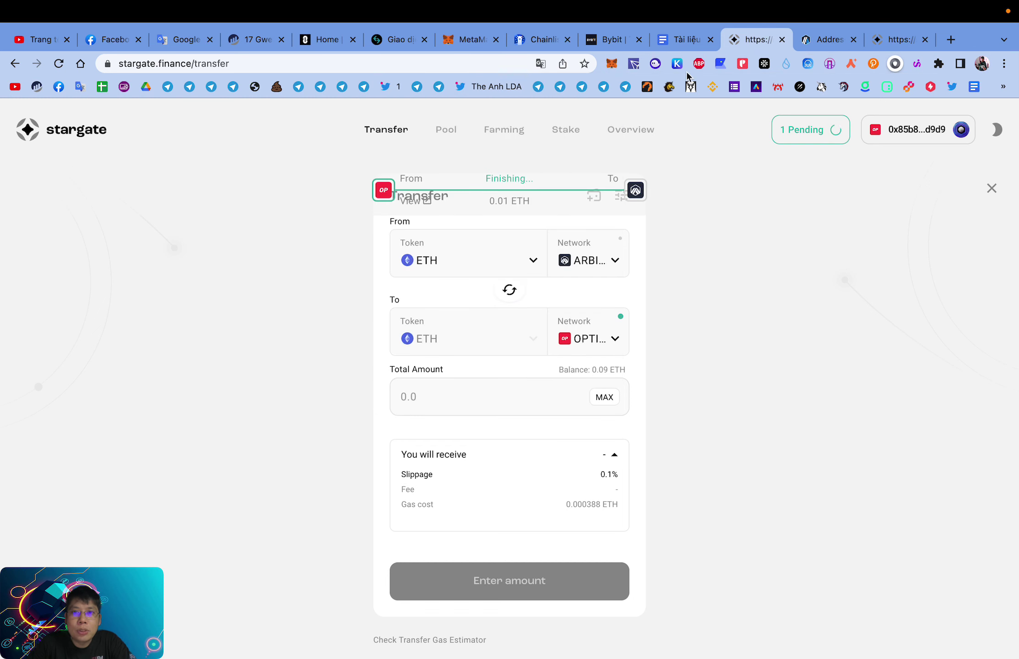
click(531, 42)
Search ChainList for 'arb' and switch the wallet to Arbitrum One (ChainID 42161).
double_click(529, 132)
text(ar)
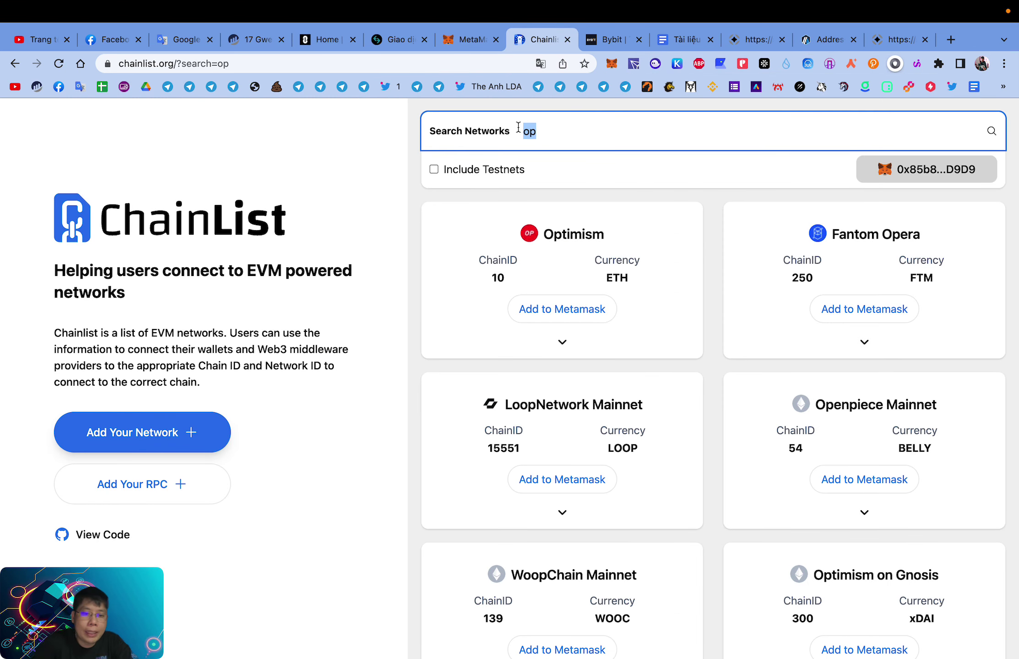
text(b)
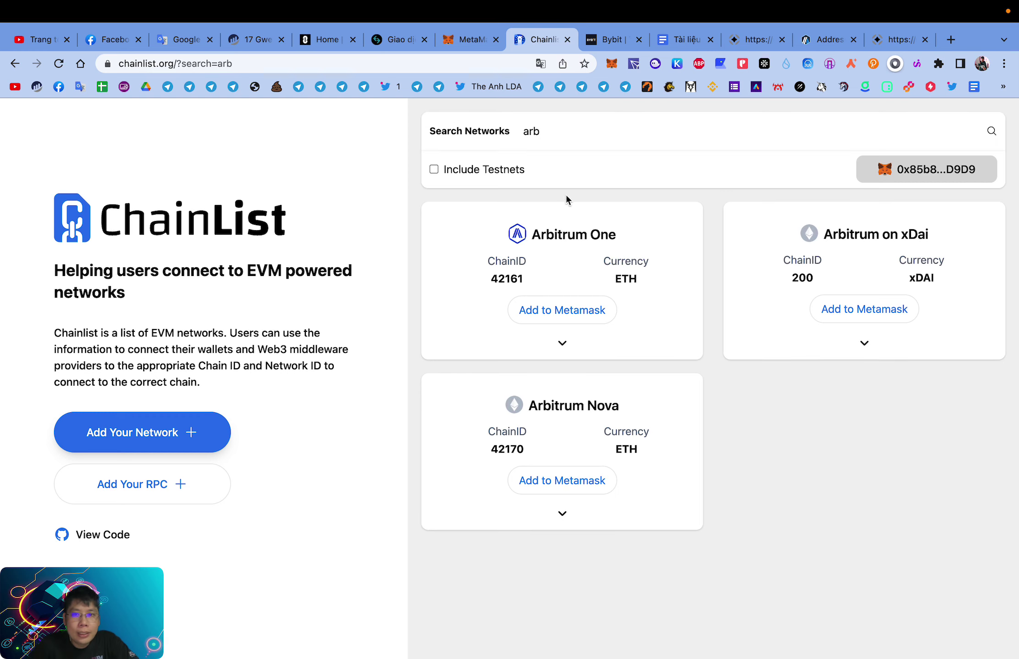
click(601, 311)
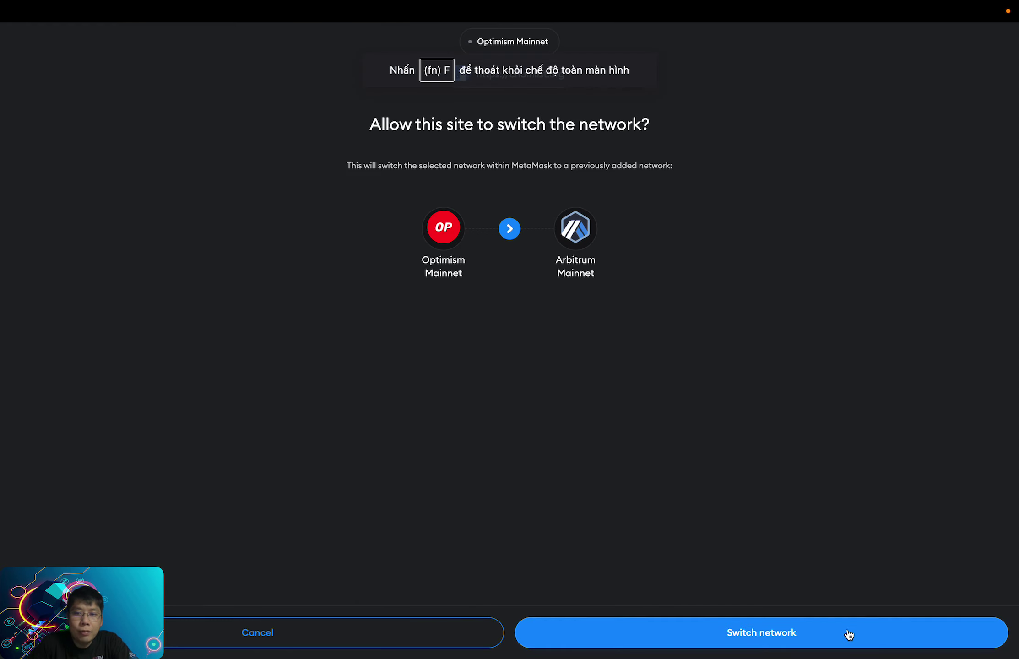
click(849, 634)
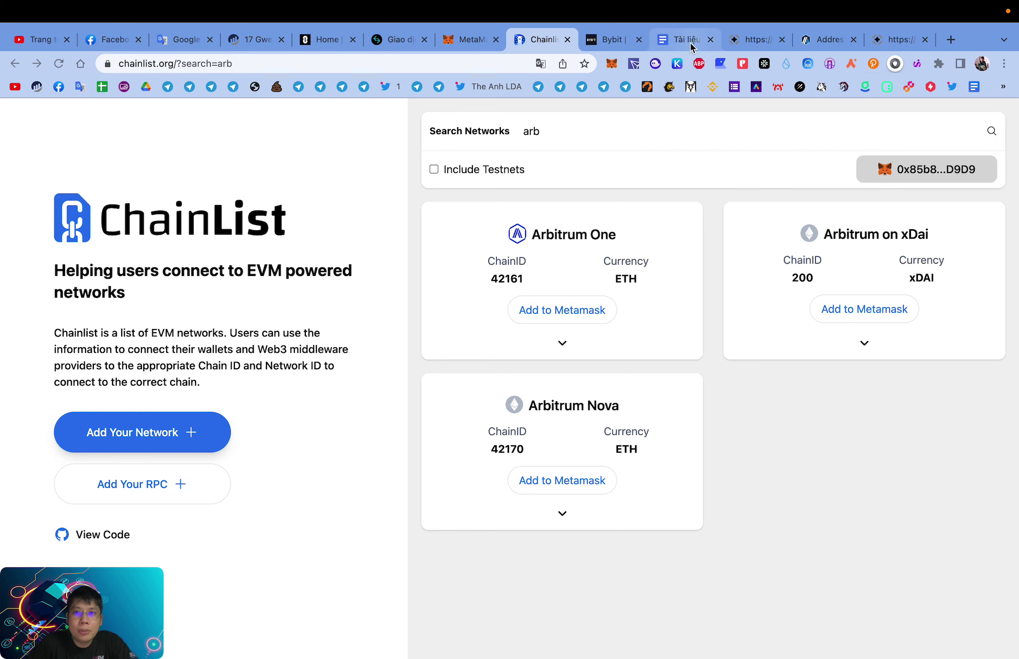
click(740, 44)
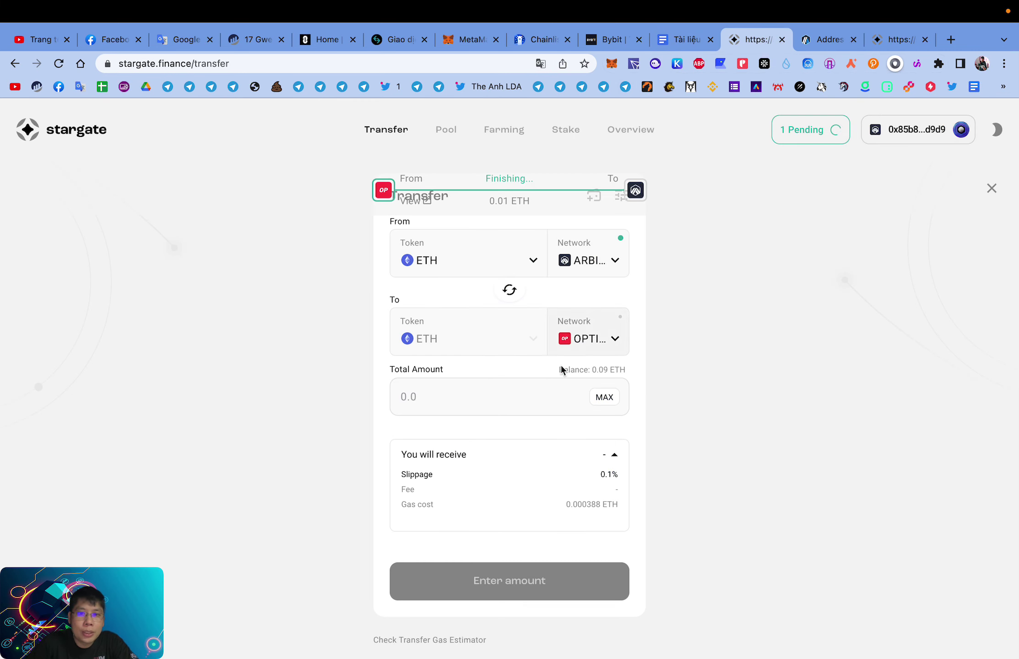
Send 0.03 ETH through the Stargate transfer form and approve it in the wallet.
click(513, 403)
text(0.0)
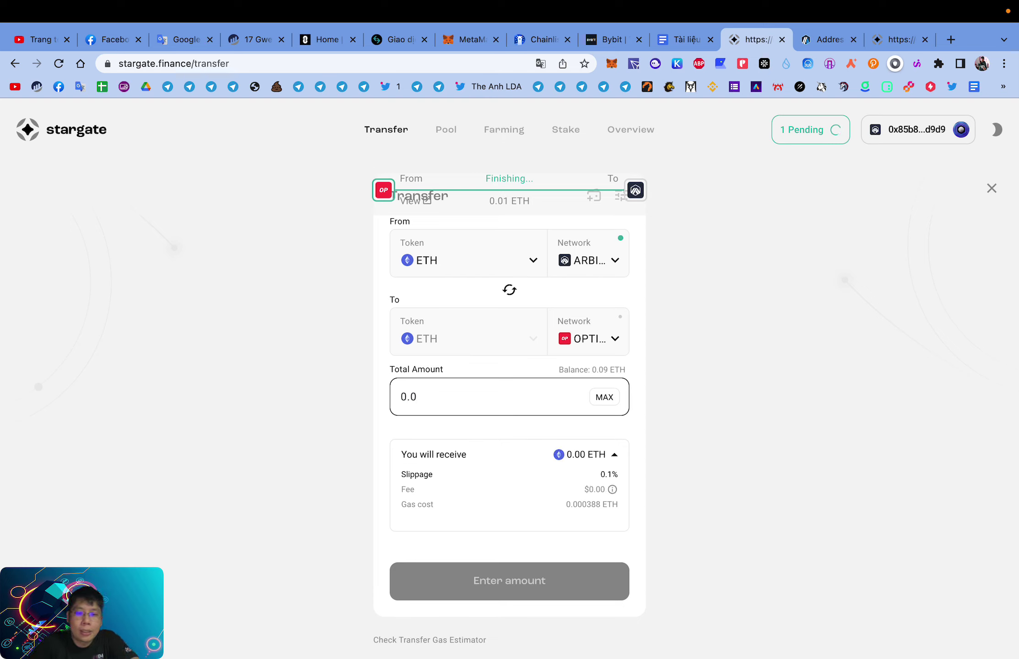
text(3)
click(564, 583)
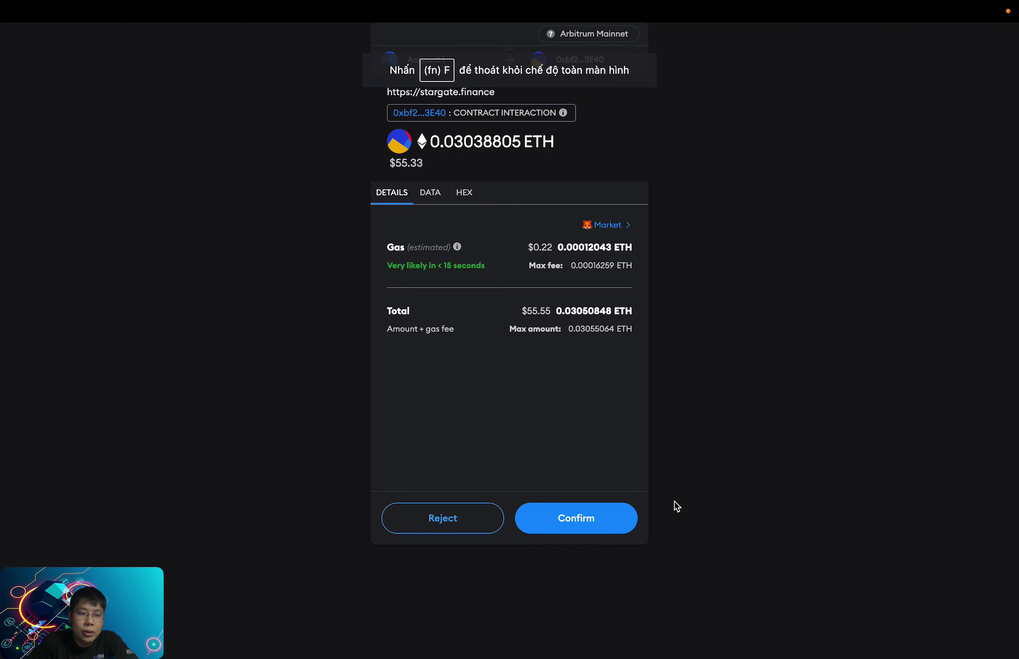
click(609, 523)
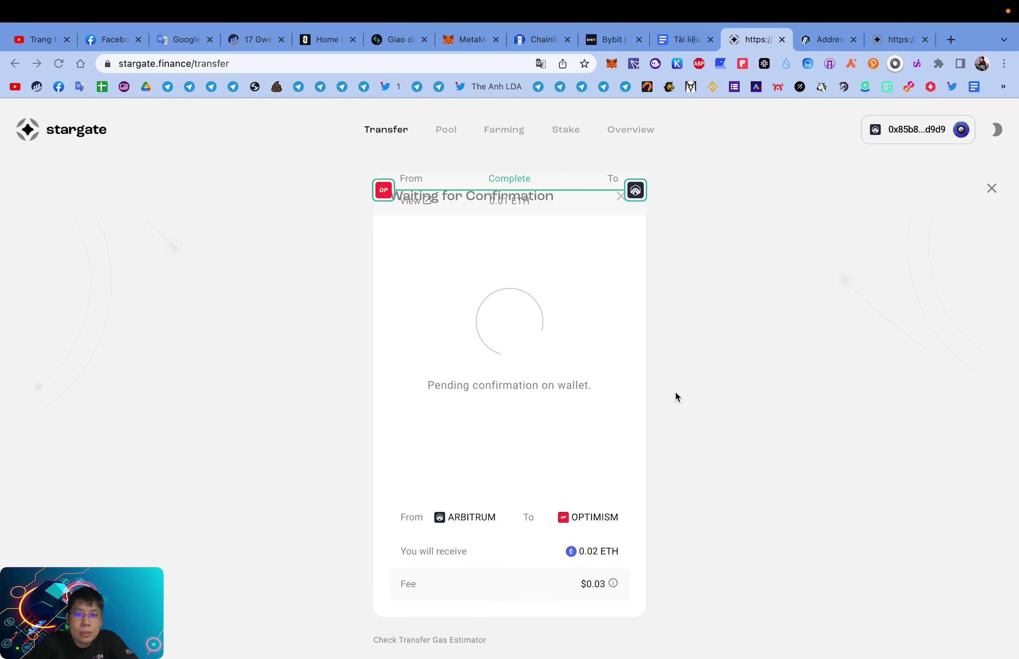
Glance at the airdrop Telegram channel and the LayerZero notes, then return to Stargate.
click(608, 90)
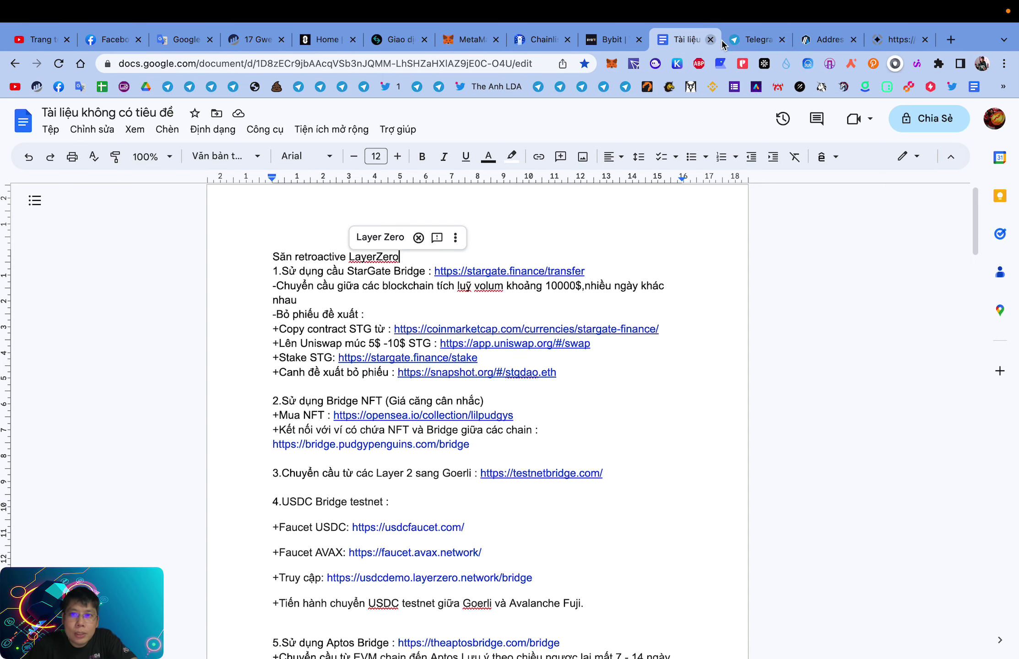
click(684, 39)
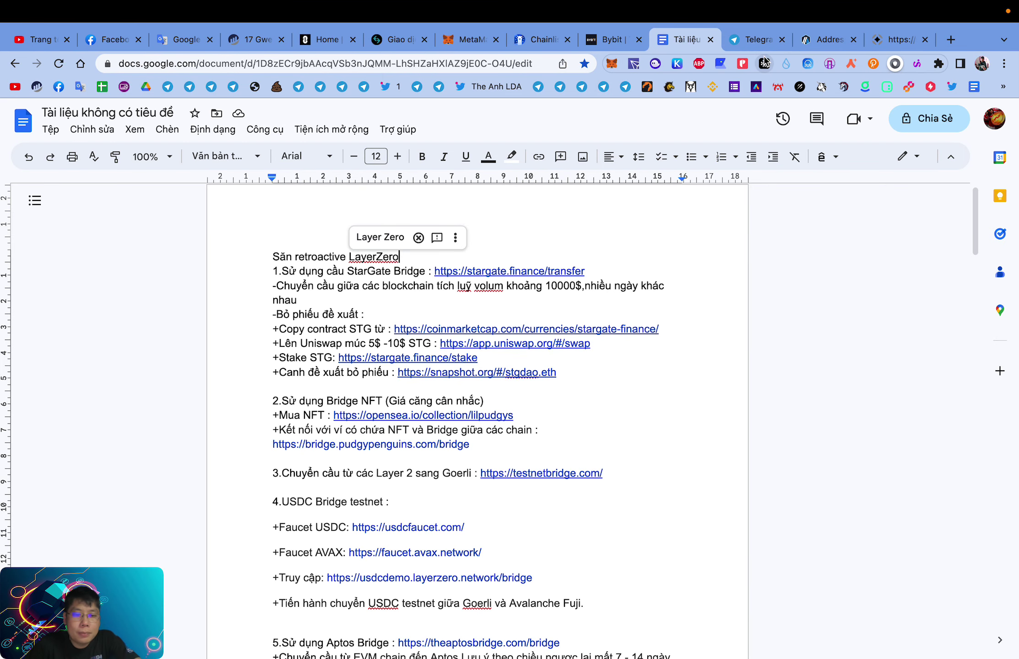
click(755, 39)
key(super+bracketleft)
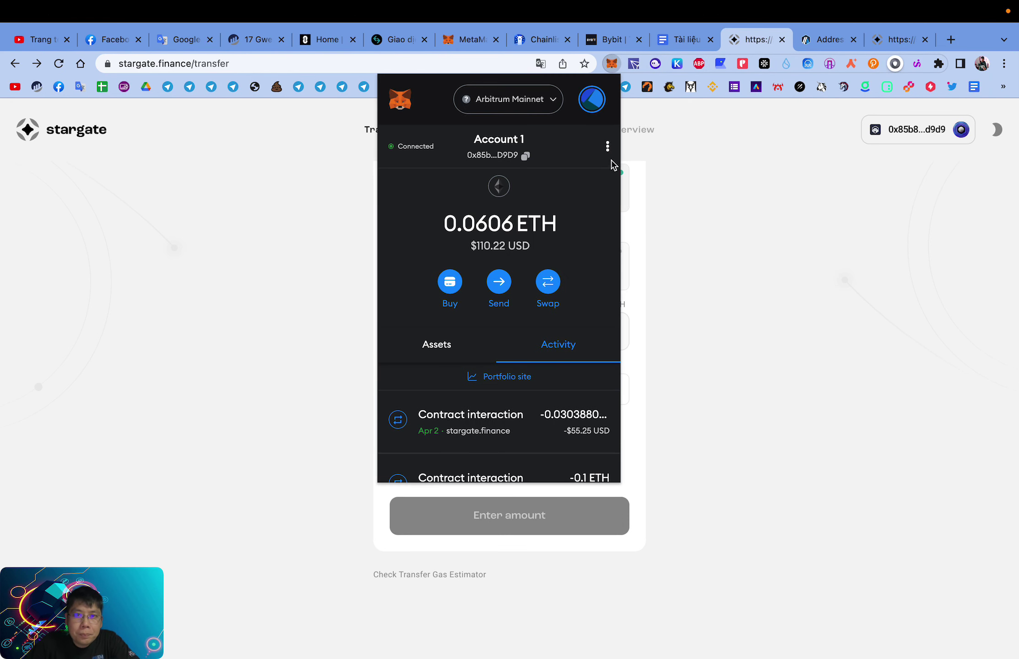
Open the wallet's newest Swap ETH transaction on Arbiscan from MetaMask.
click(608, 147)
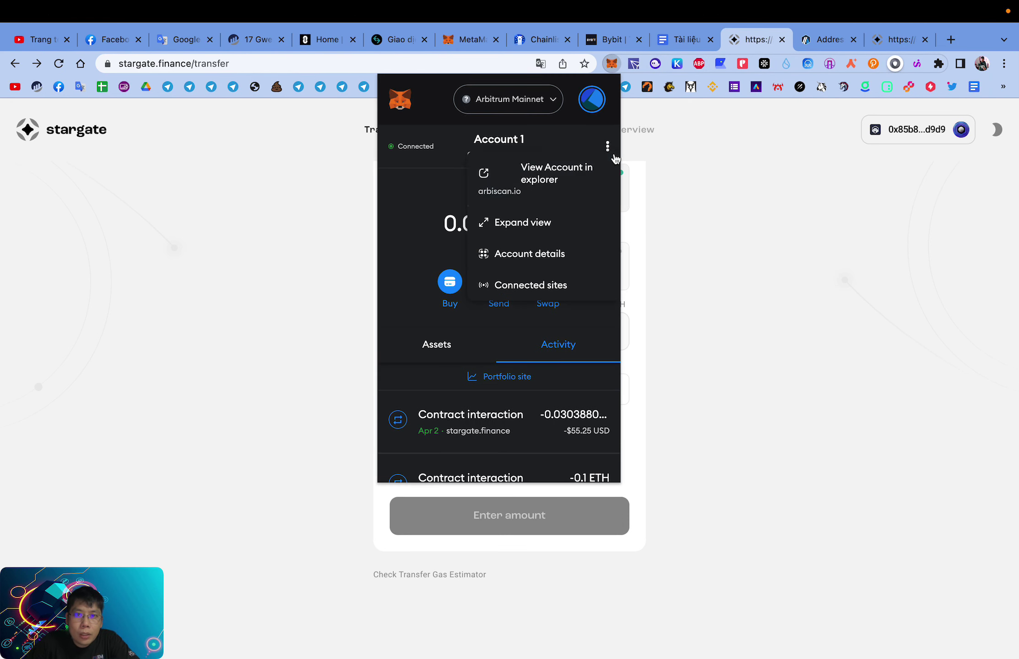
click(595, 176)
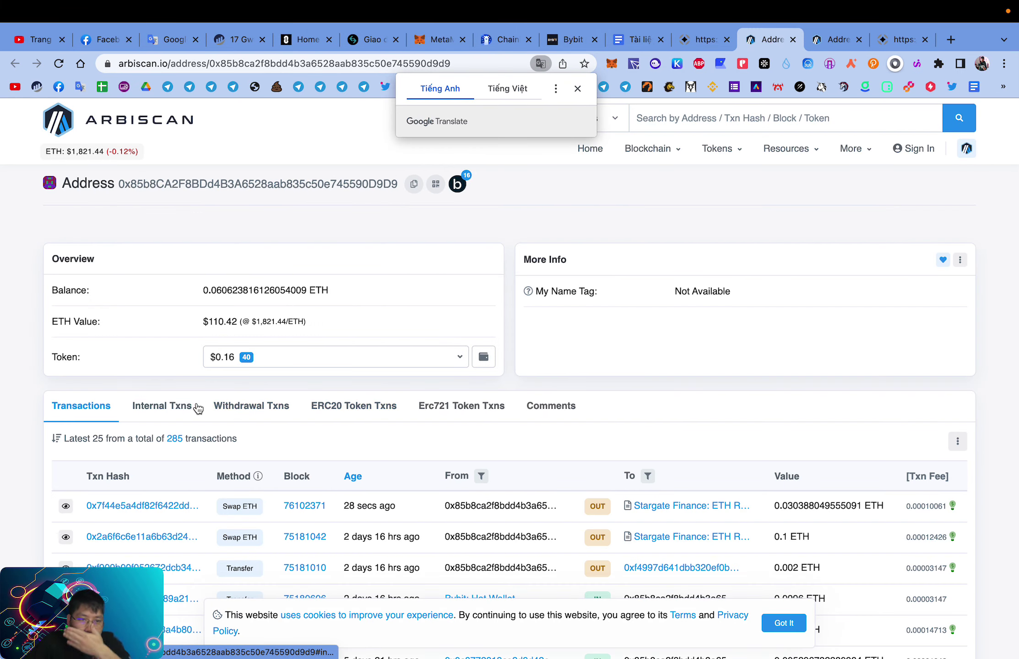
scroll(211, 440, down, 1)
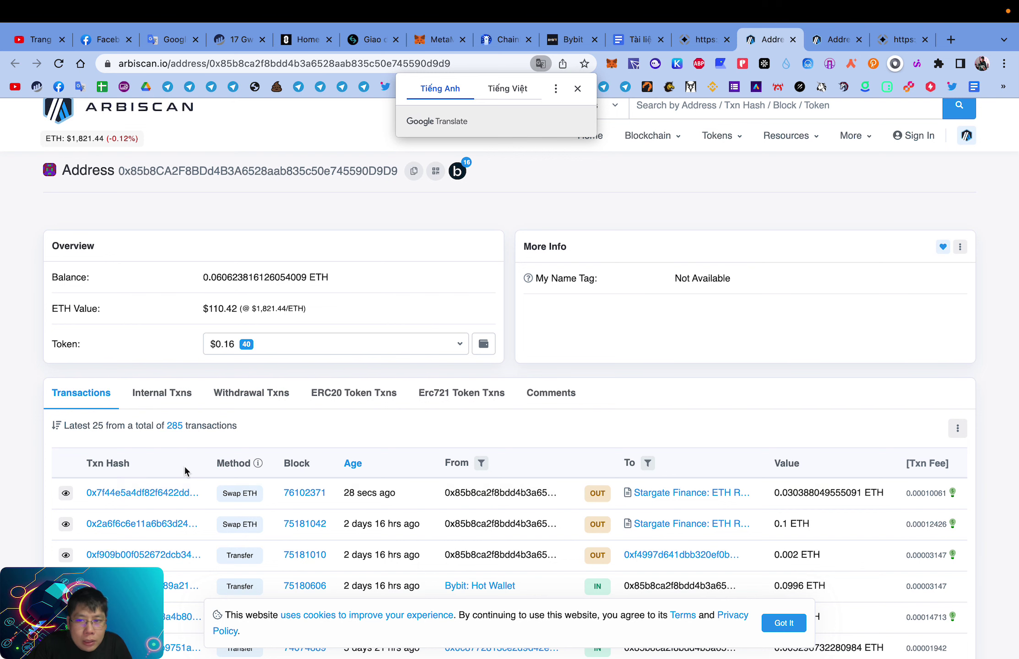
click(170, 493)
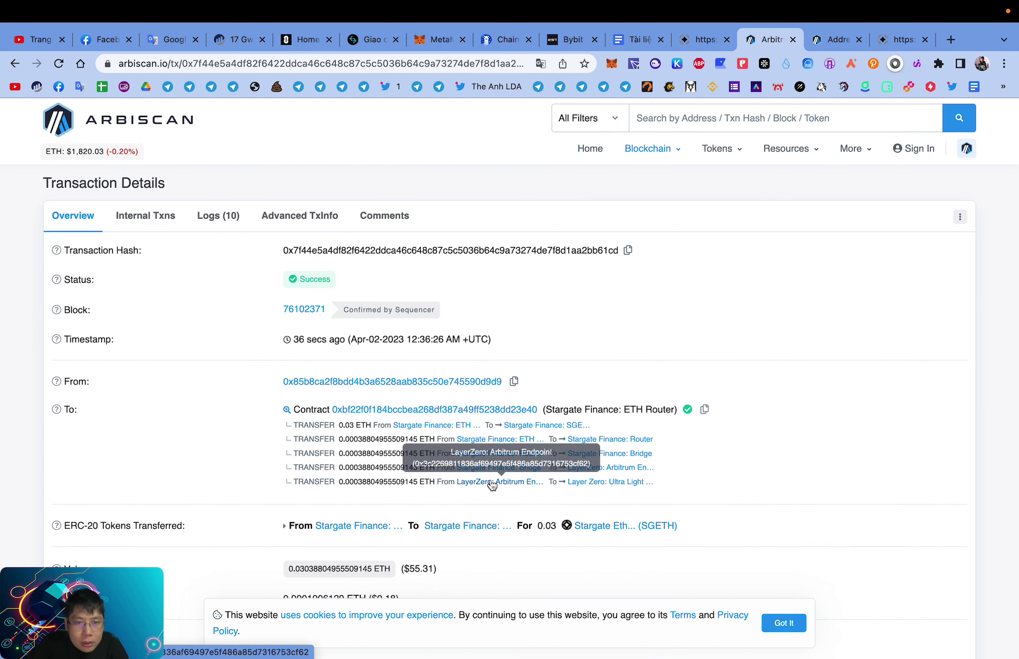
Confirm it succeeded with a value of 0.03038804955509145 ETH, then return to Stargate.
scroll(490, 480, down, 3)
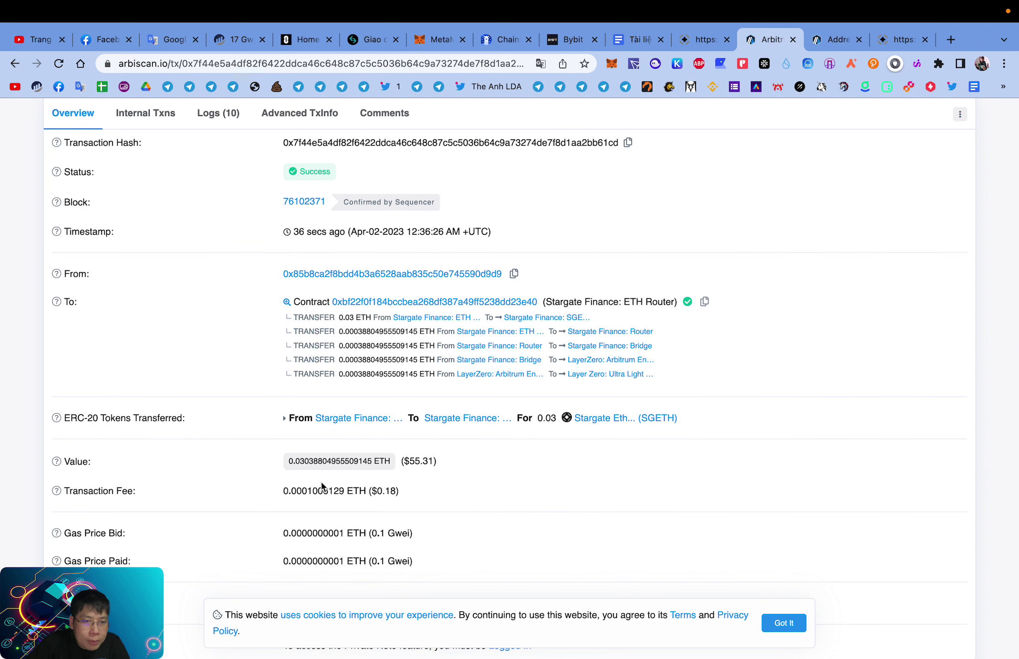
scroll(334, 483, down, 1)
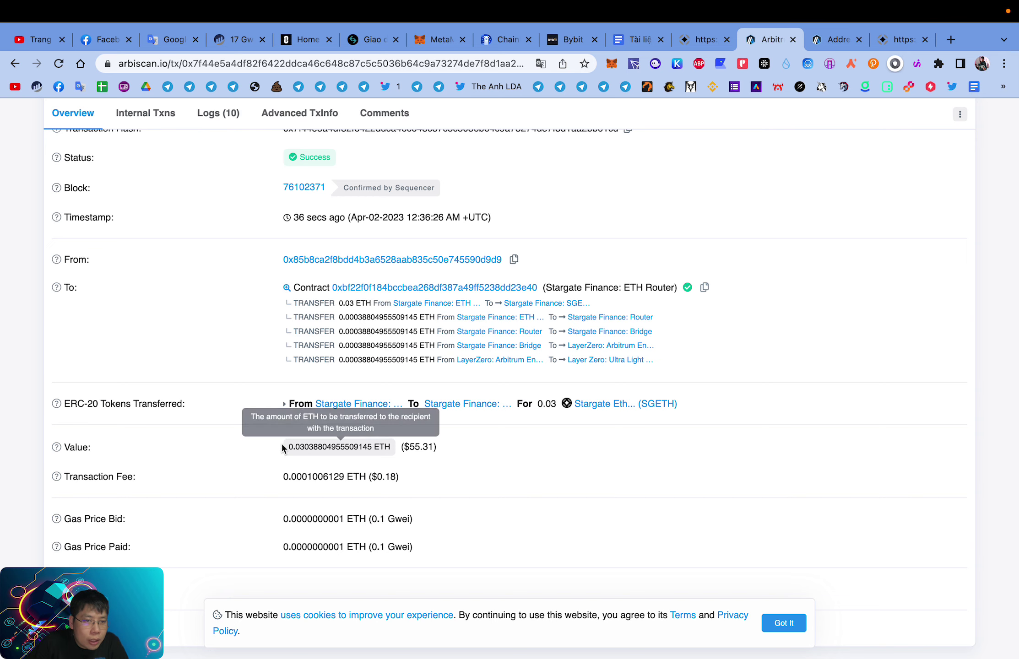
drag(285, 447, 464, 448)
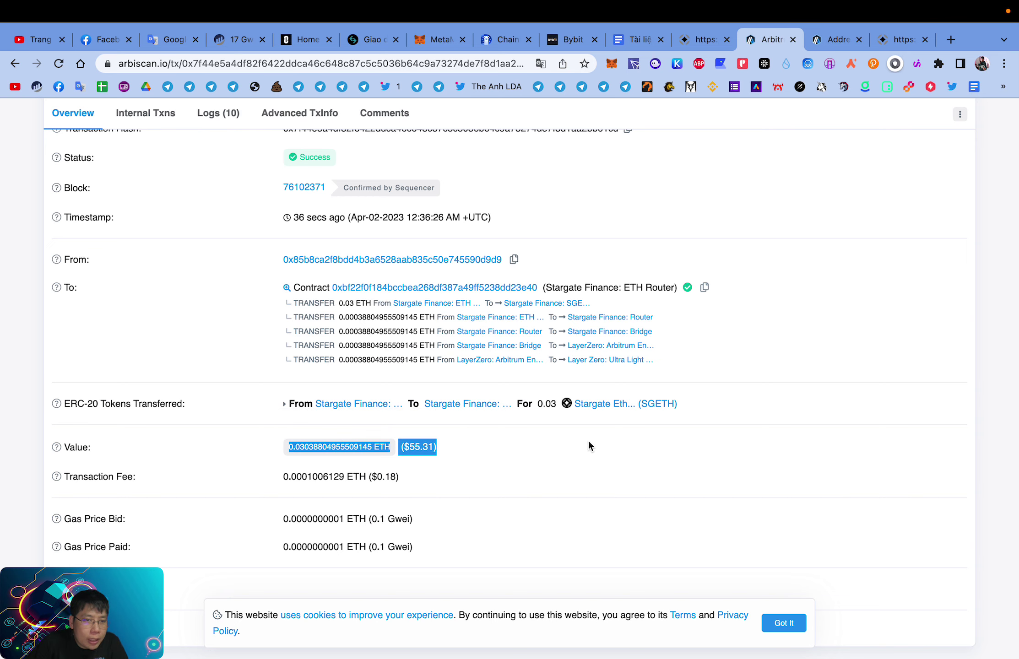
click(305, 439)
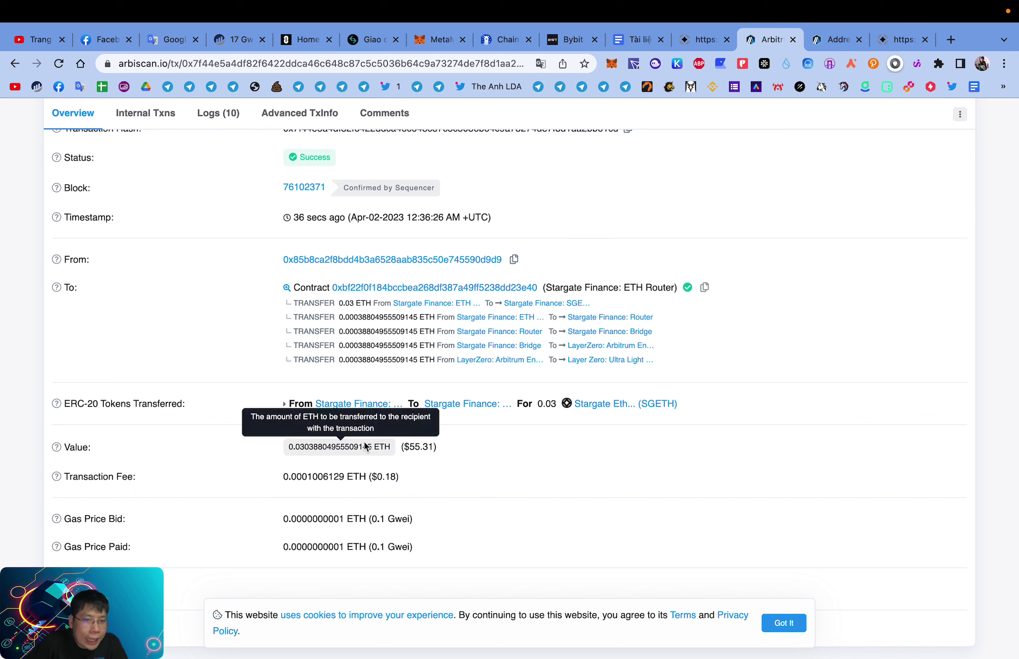
click(704, 40)
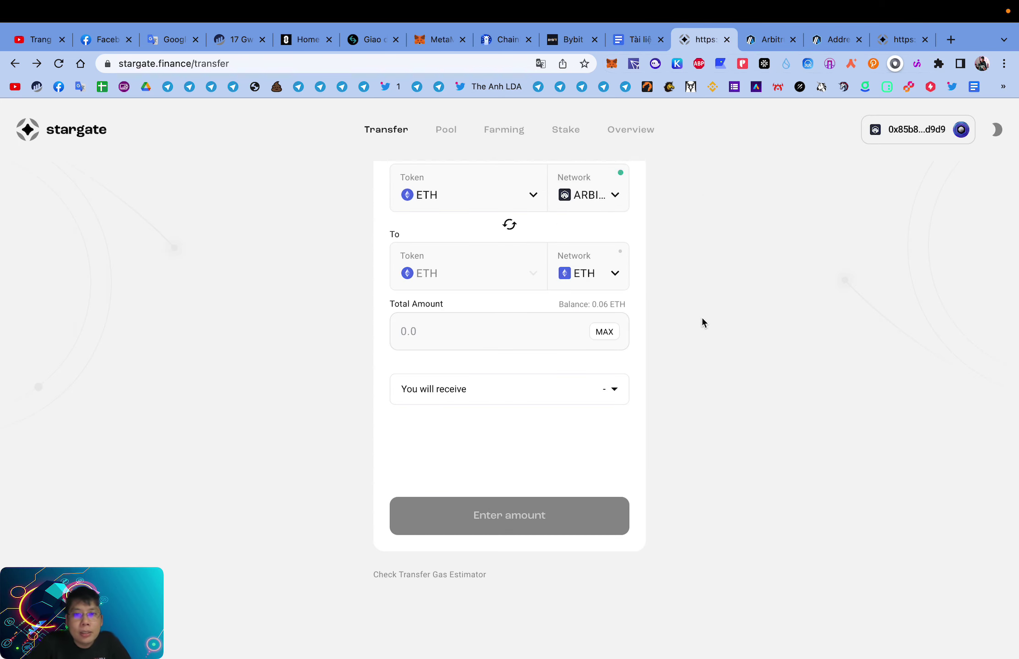
Reverse the Stargate transfer direction so it goes from Optimism to Arbitrum.
click(510, 225)
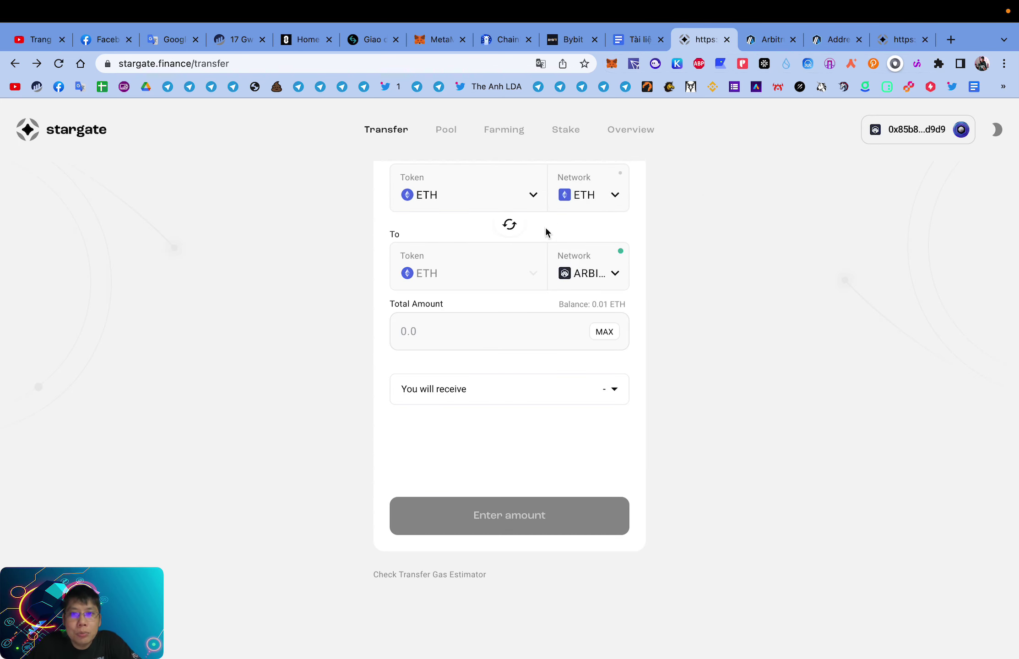
click(585, 194)
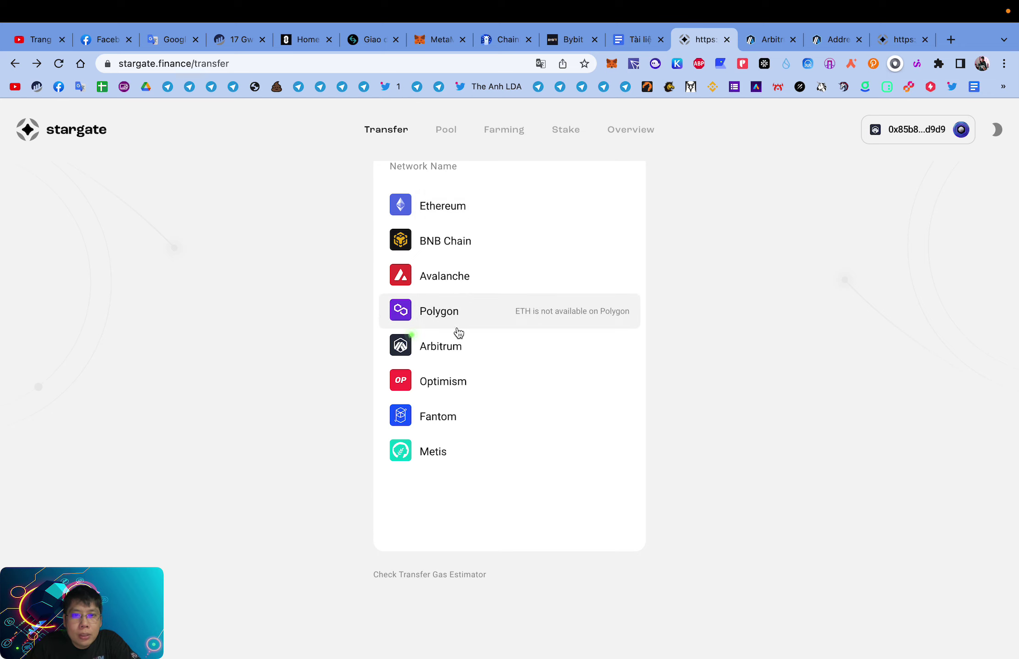
click(462, 382)
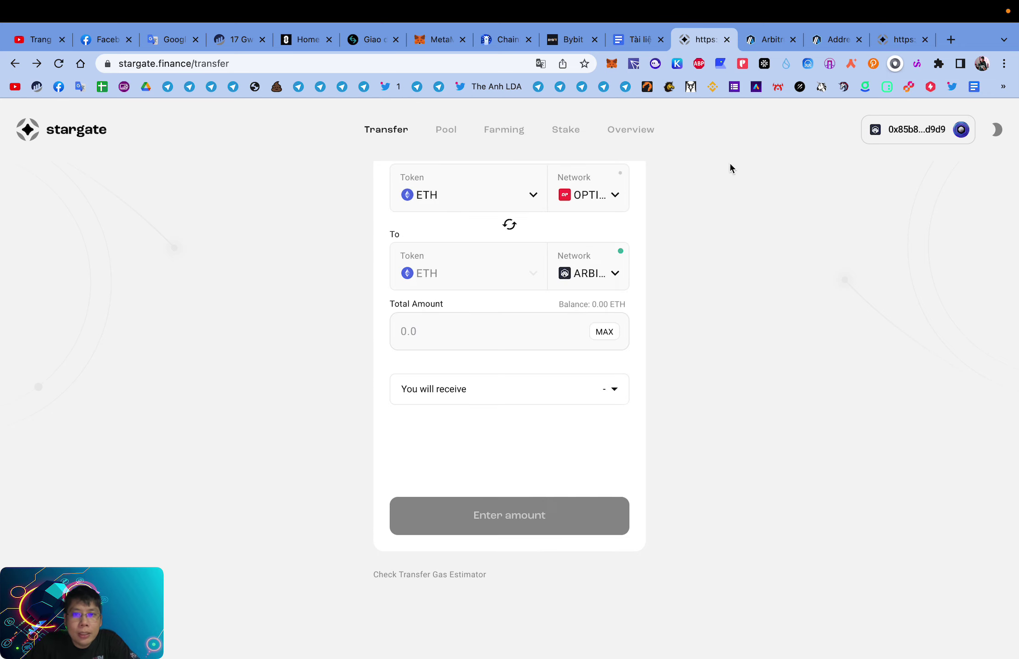
scroll(737, 215, up, 2)
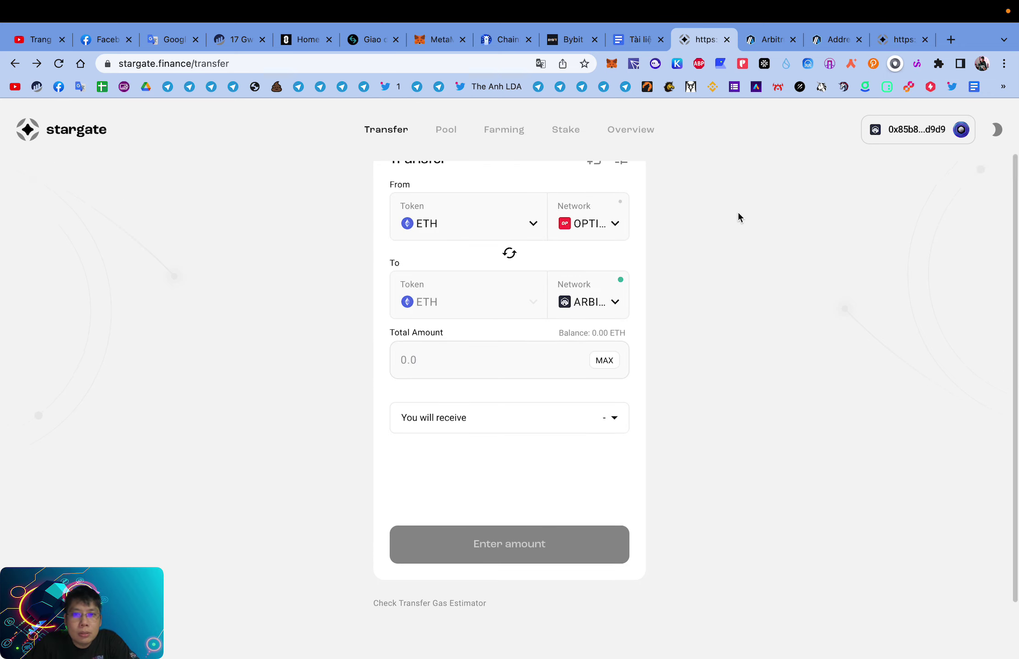
Switch MetaMask to Optimism Mainnet (0.037 ETH) and view the address on its explorer.
click(460, 45)
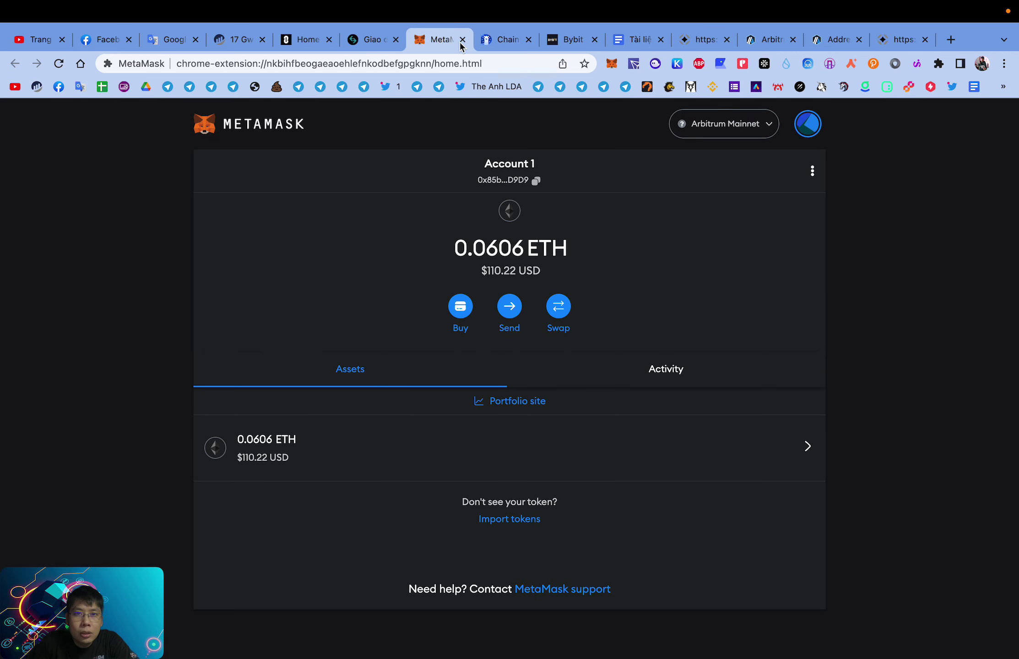
click(734, 132)
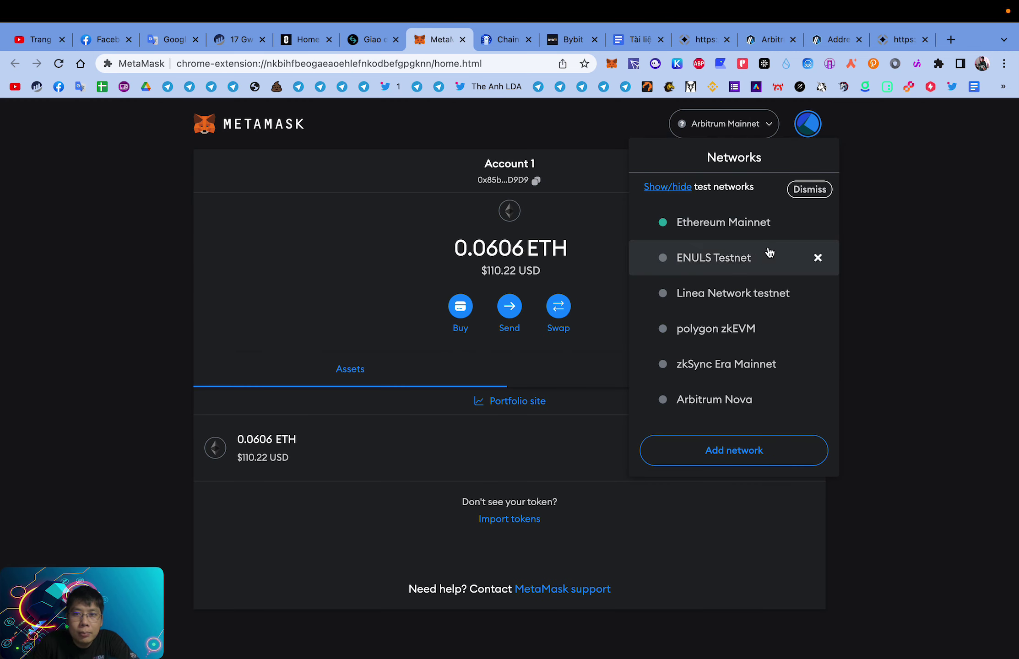
scroll(763, 293, down, 1)
scroll(761, 306, down, 1)
scroll(759, 305, down, 2)
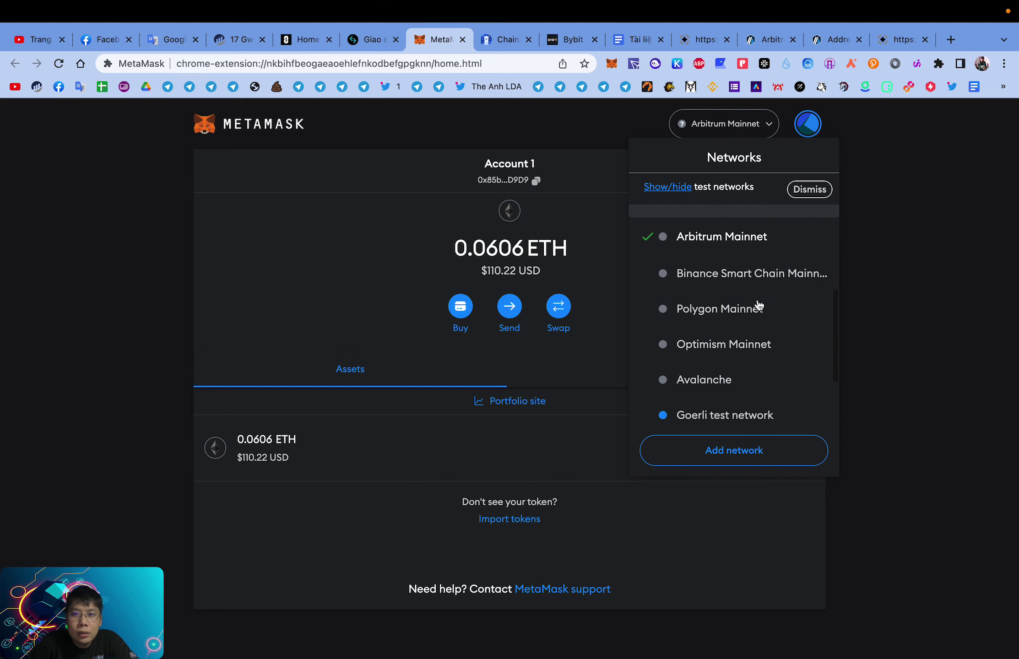
click(769, 336)
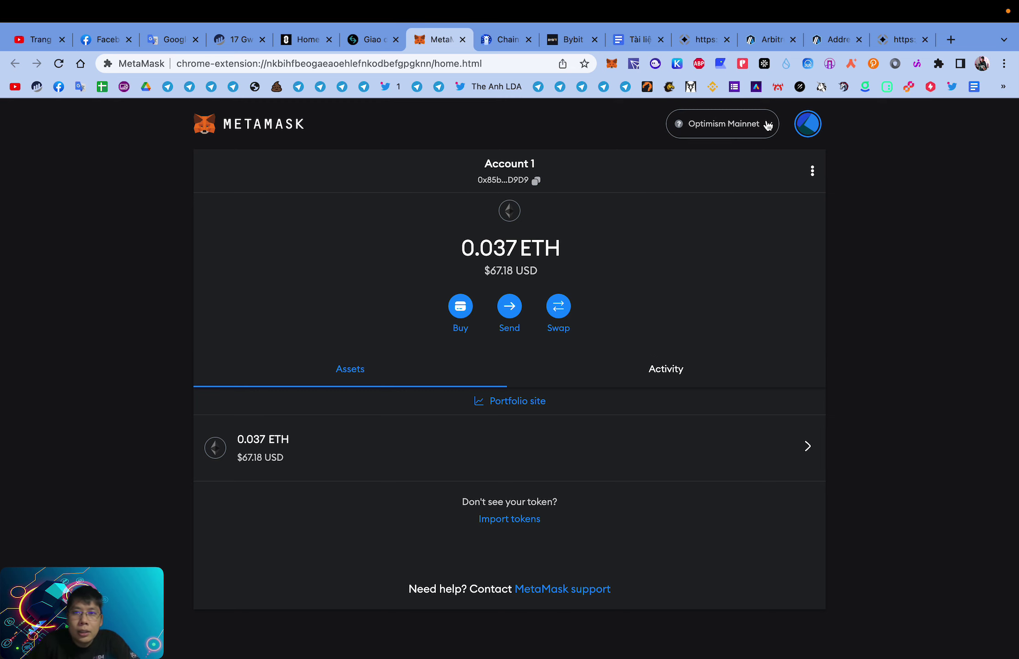
click(812, 171)
click(819, 215)
Check the Internal Txns list showing 0.029982 ETH received, then return to Stargate.
drag(898, 45, 717, 52)
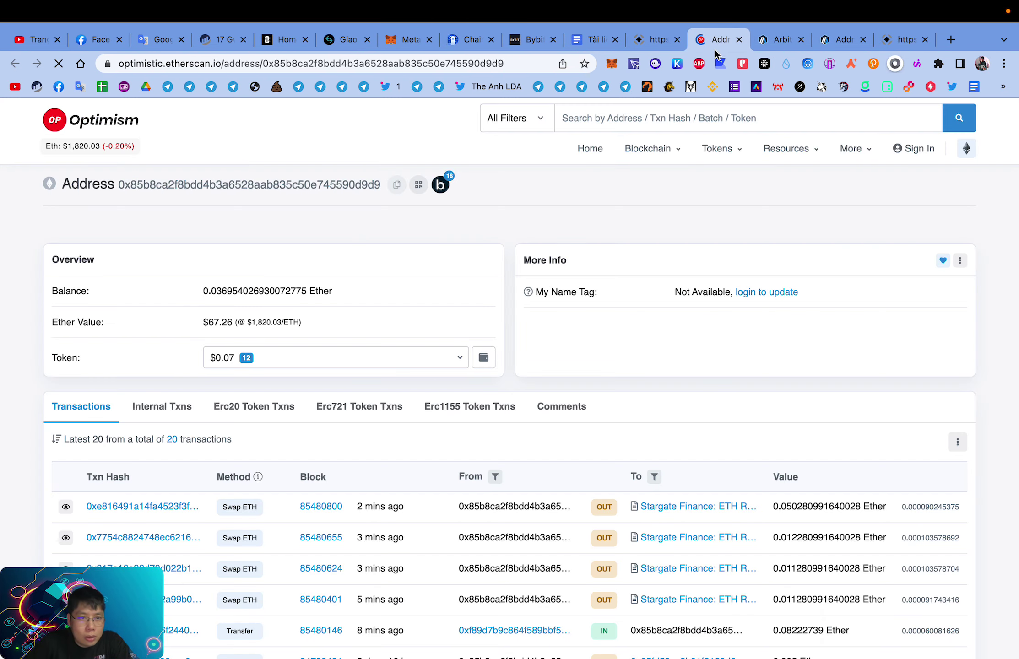
click(192, 407)
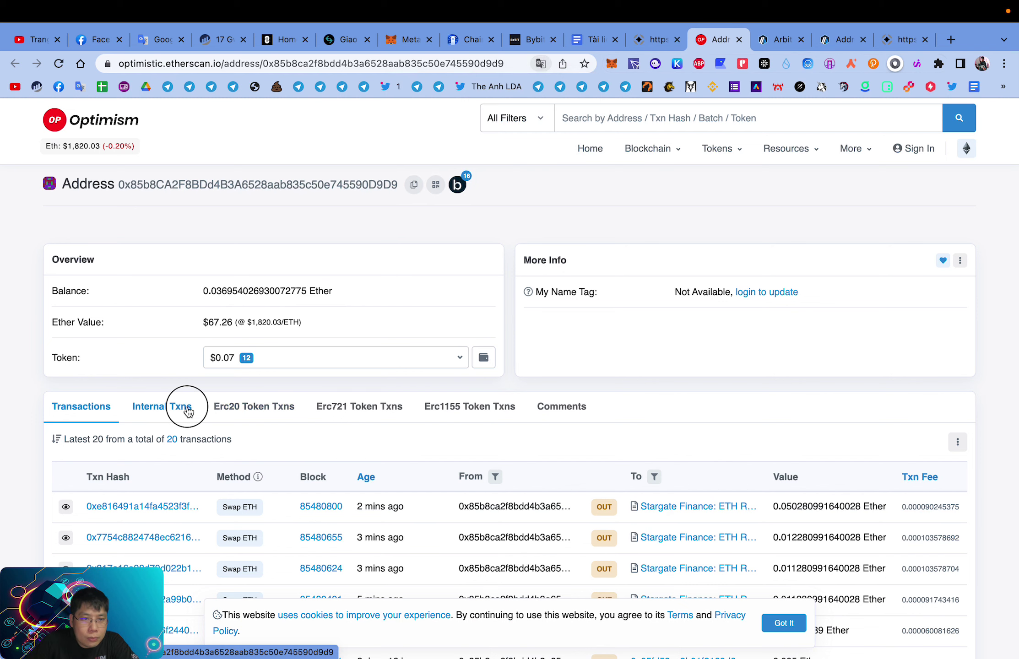
scroll(378, 435, down, 2)
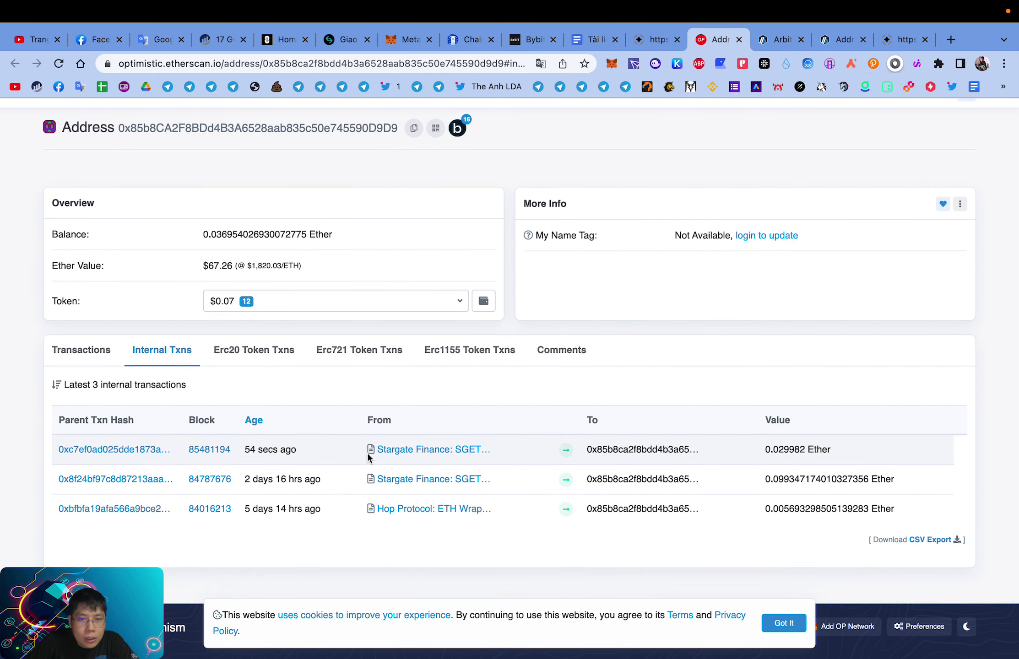
click(644, 41)
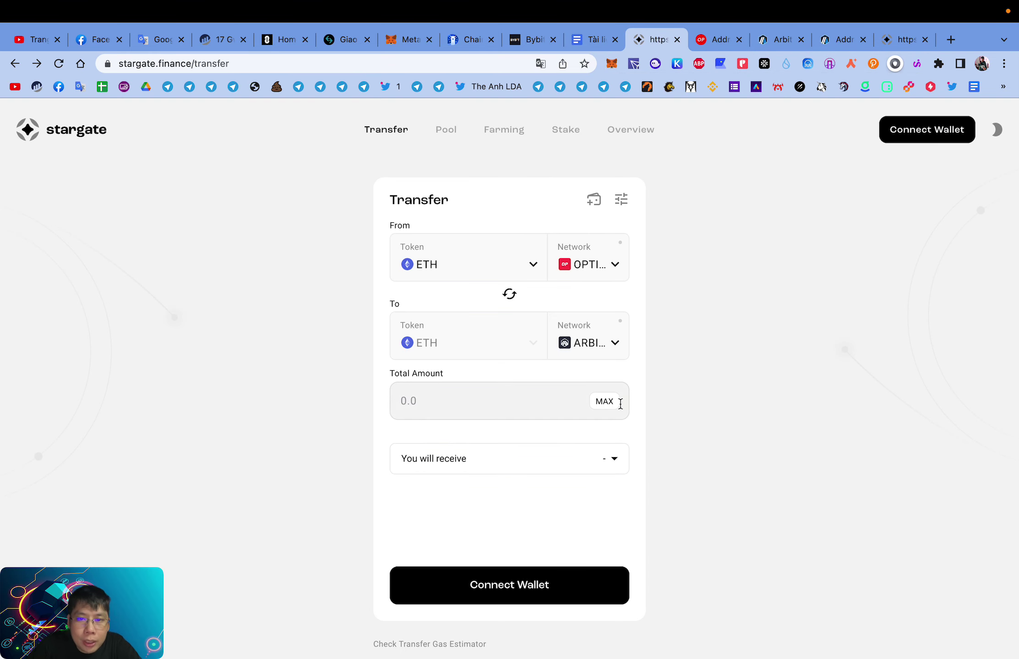
Enter a transfer amount and connect MetaMask to Stargate.
click(541, 403)
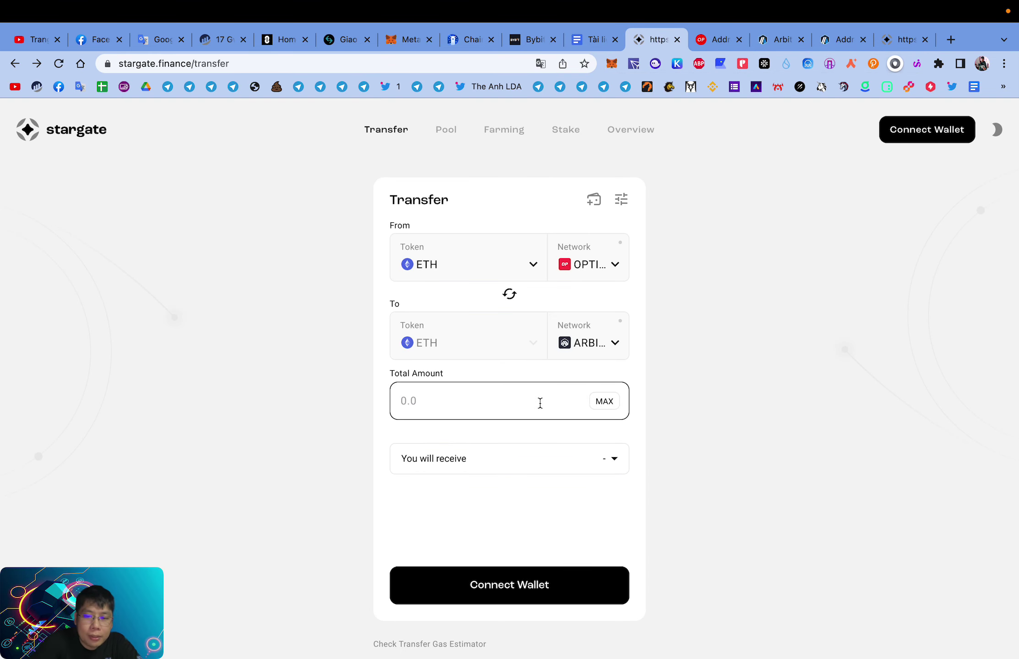
text(0.)
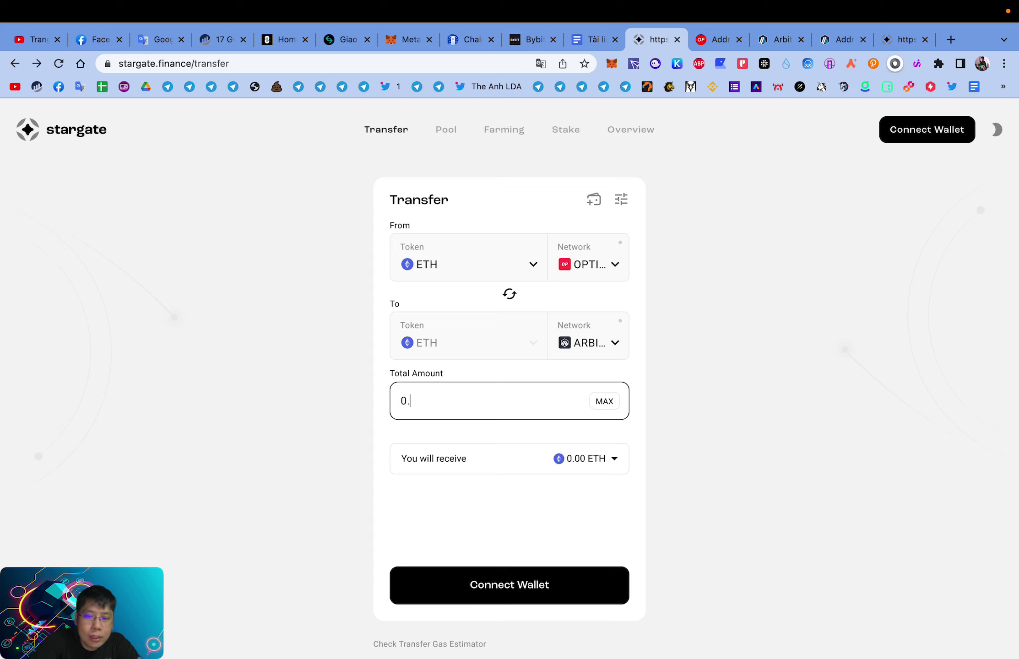
text(29)
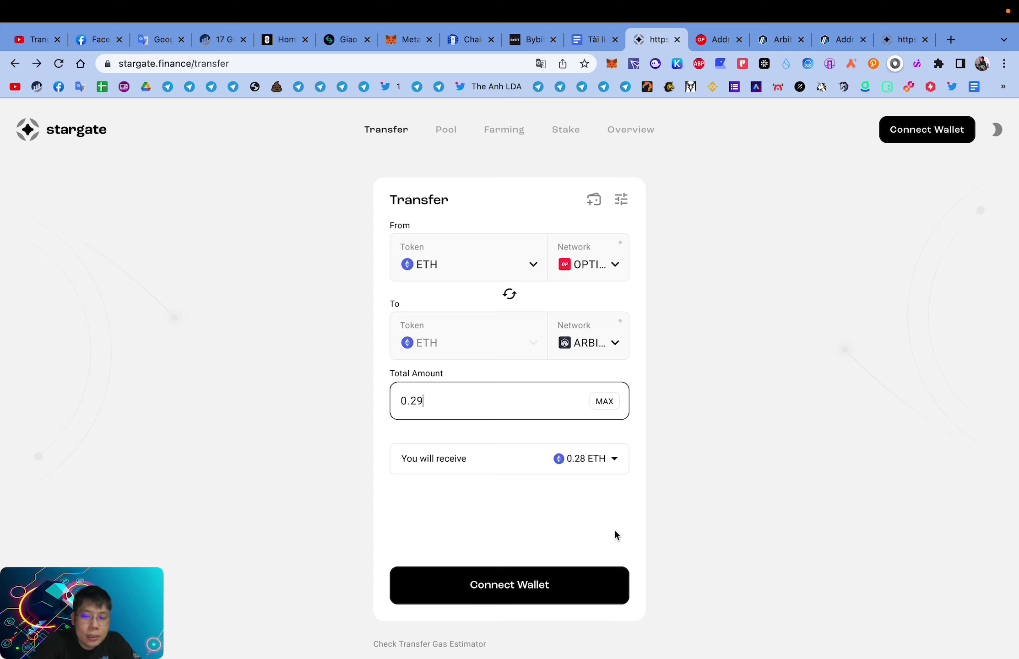
click(545, 586)
click(604, 272)
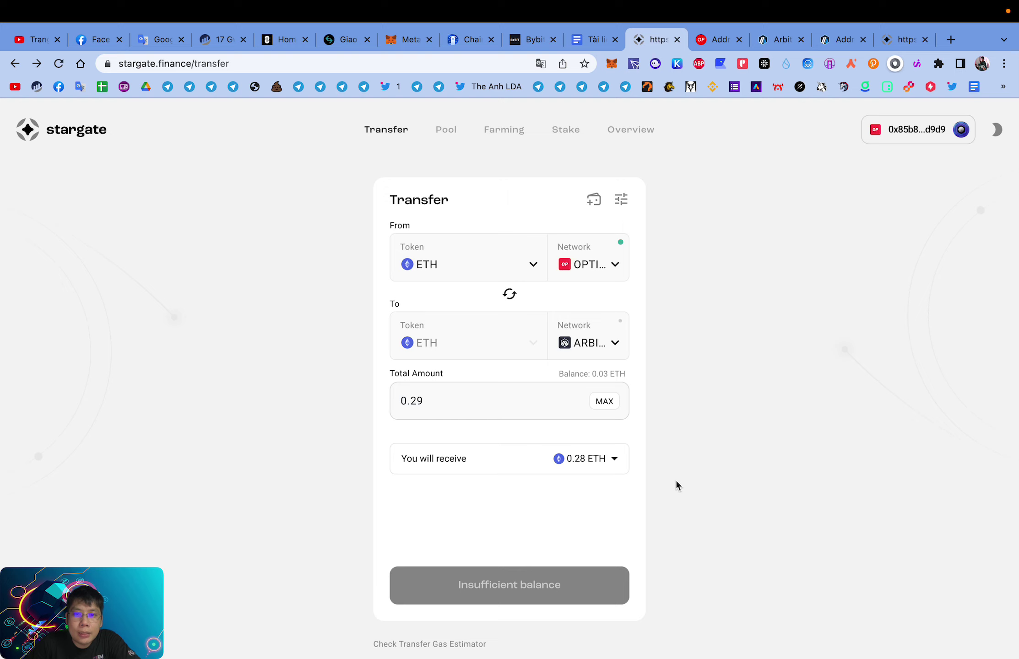
Correct the amount to 0.029 ETH, submit the transfer, and approve it in the wallet.
drag(414, 403, 466, 401)
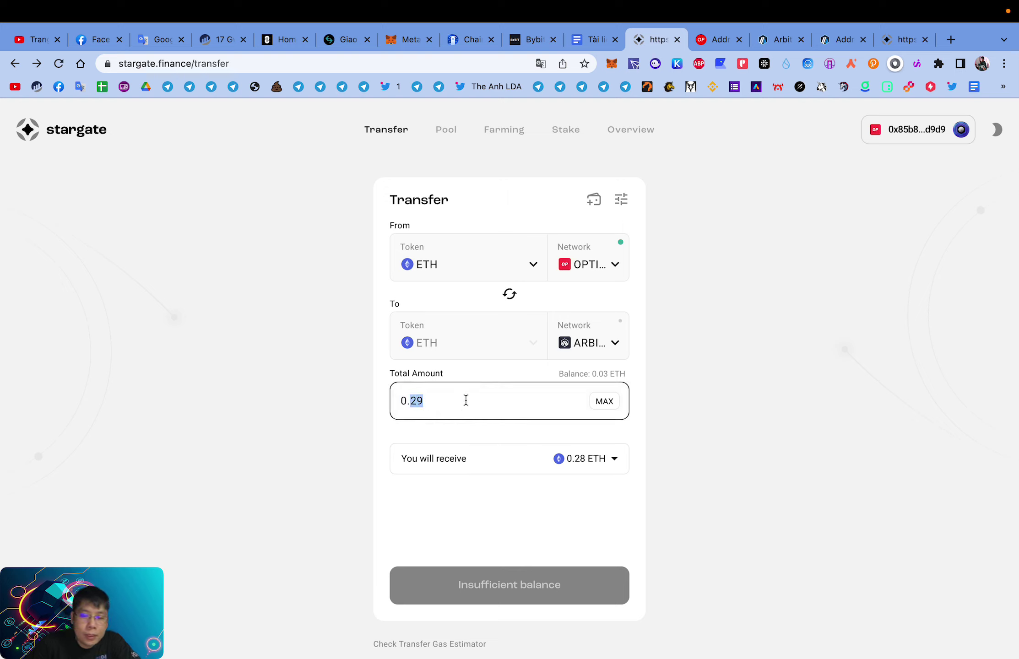
text(029)
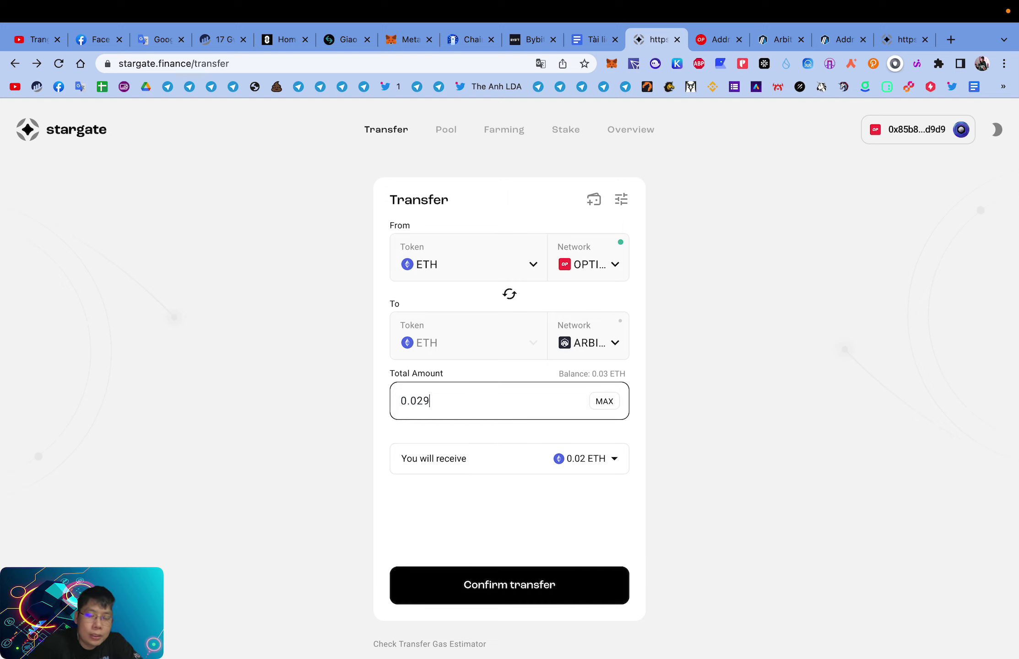
click(546, 586)
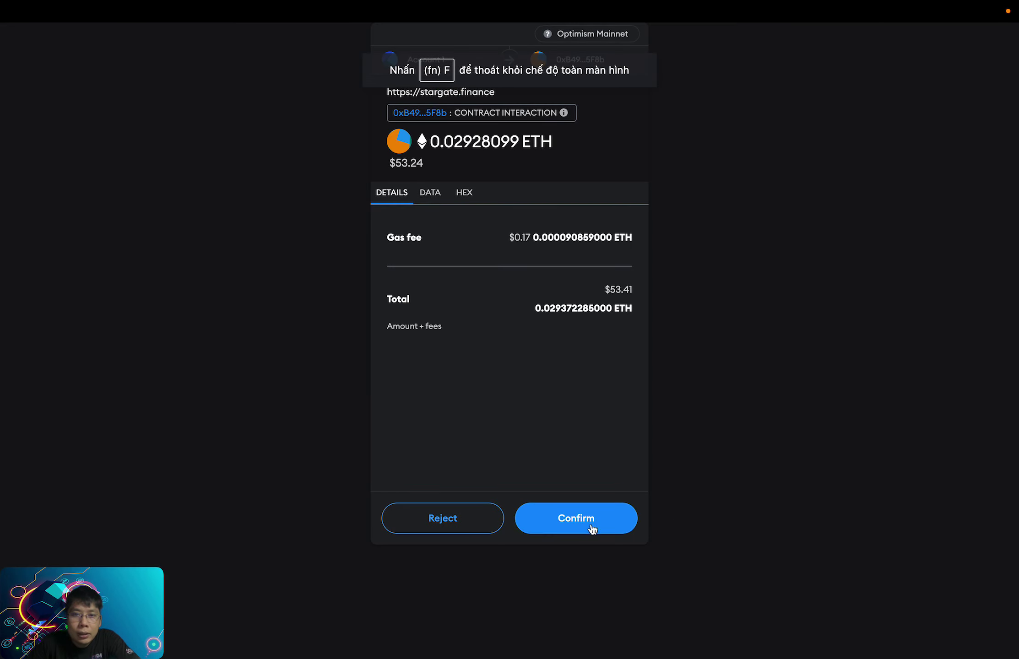
click(597, 522)
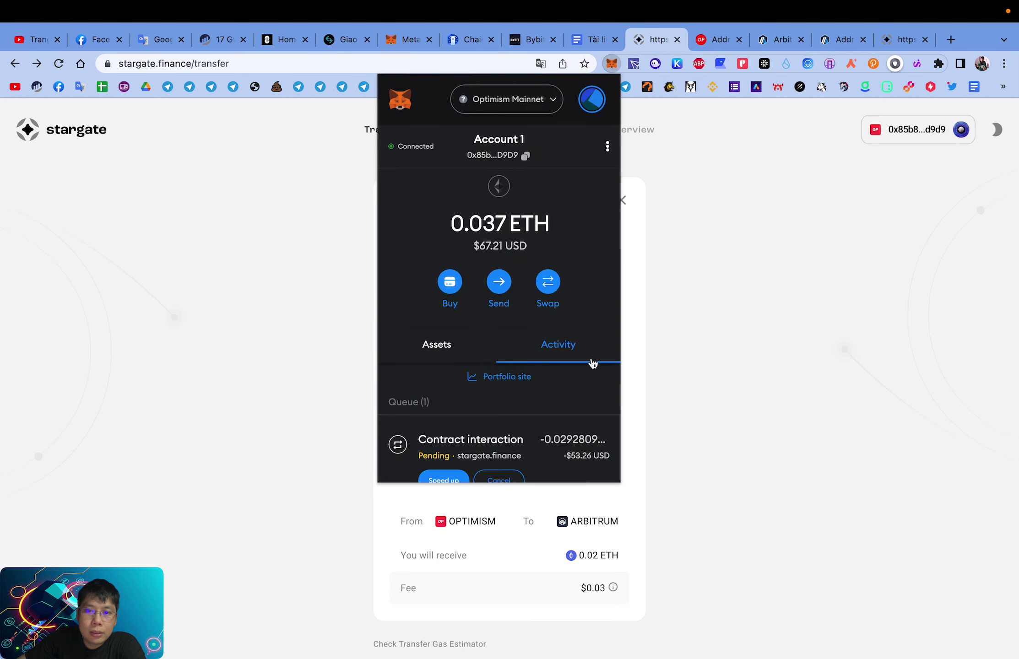
Open the pending bridge transaction on Optimistic Etherscan and check its Success status and sent value.
scroll(590, 364, down, 3)
scroll(590, 364, down, 2)
scroll(589, 284, up, 5)
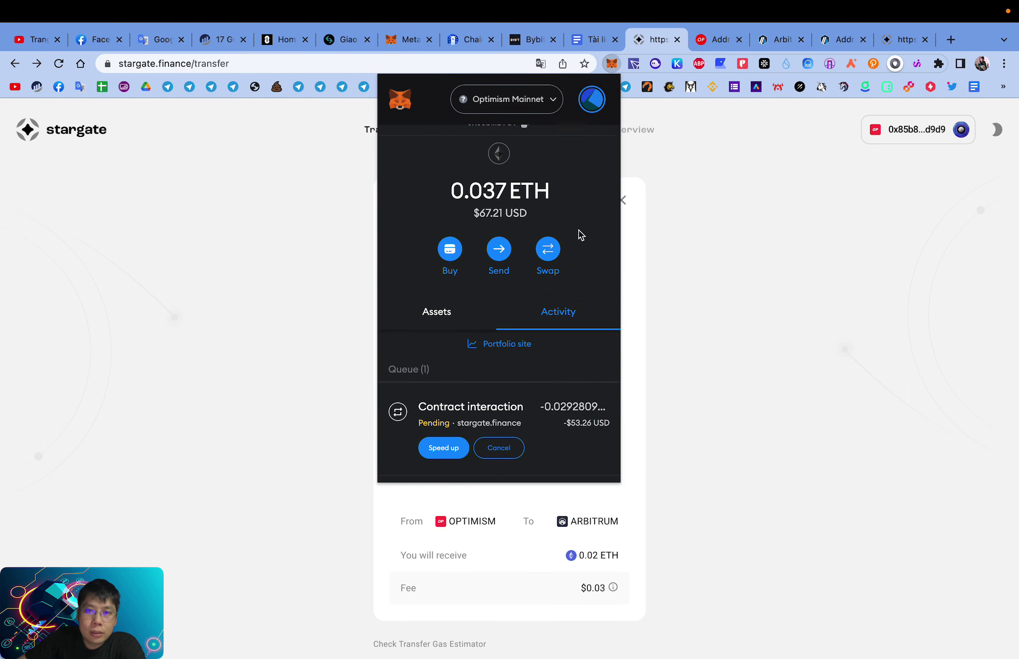
scroll(578, 232, down, 2)
scroll(577, 295, down, 1)
click(576, 305)
click(572, 179)
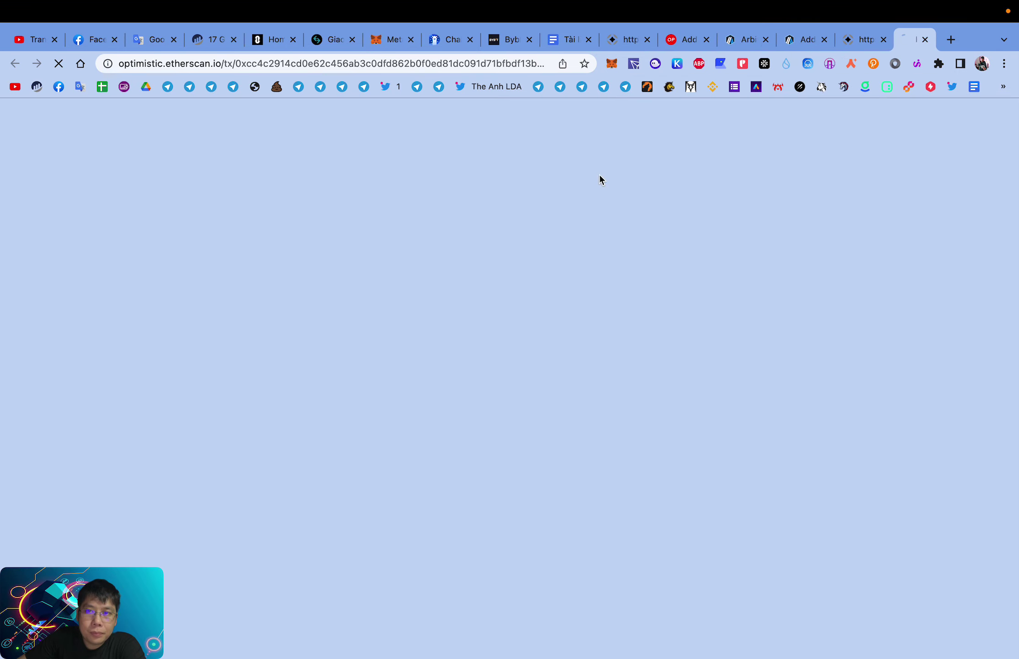
drag(899, 39, 677, 39)
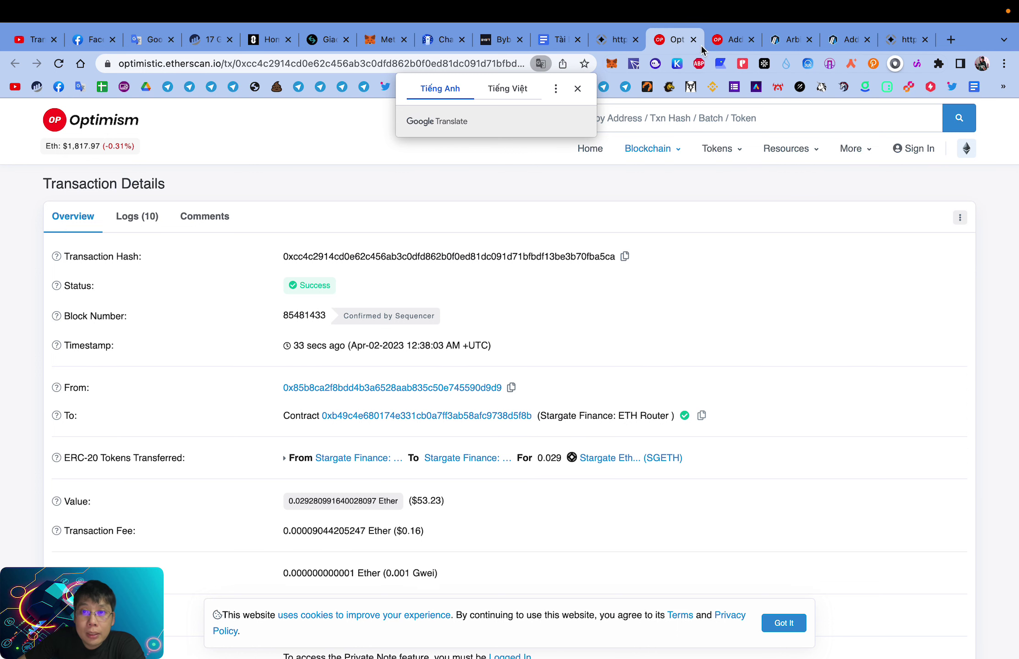
scroll(540, 590, down, 2)
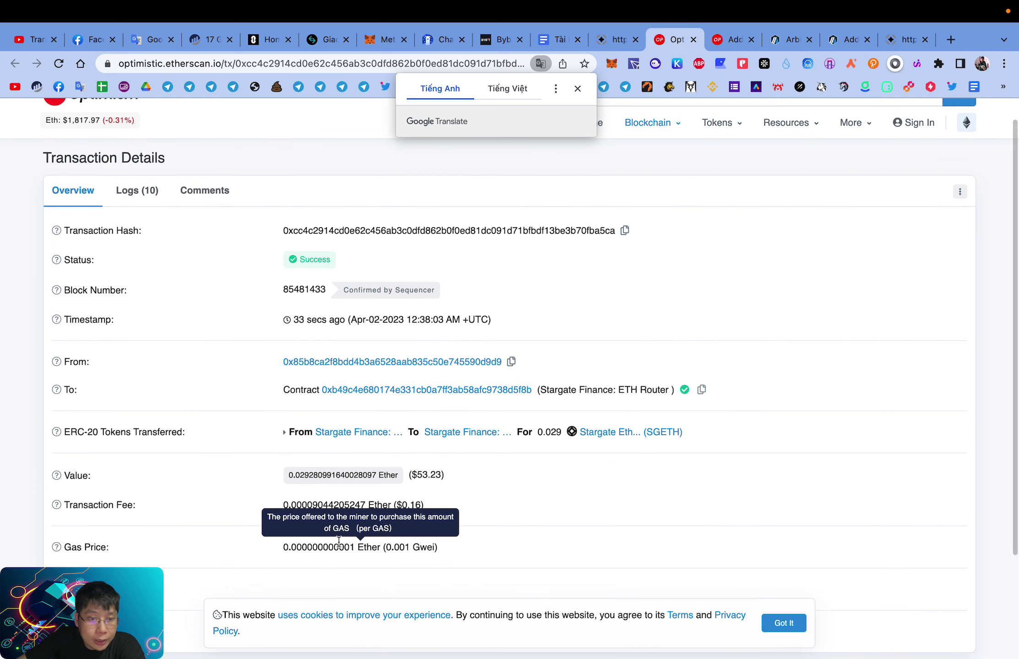
click(310, 475)
drag(309, 475, 397, 475)
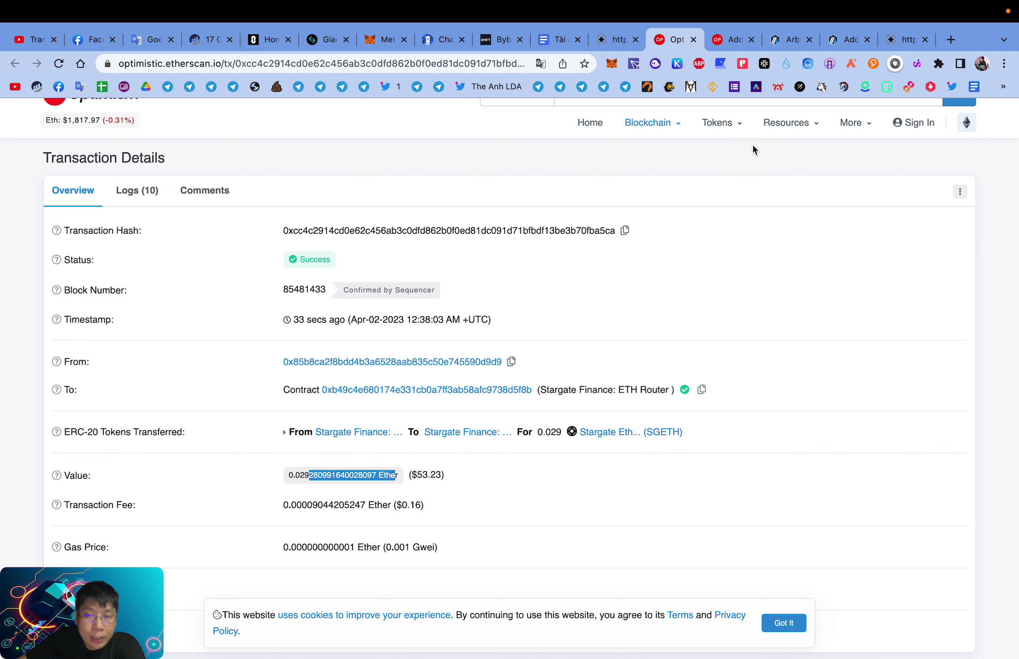
Close the four Etherscan and Arbiscan tabs and return to Stargate's submission screen.
click(694, 40)
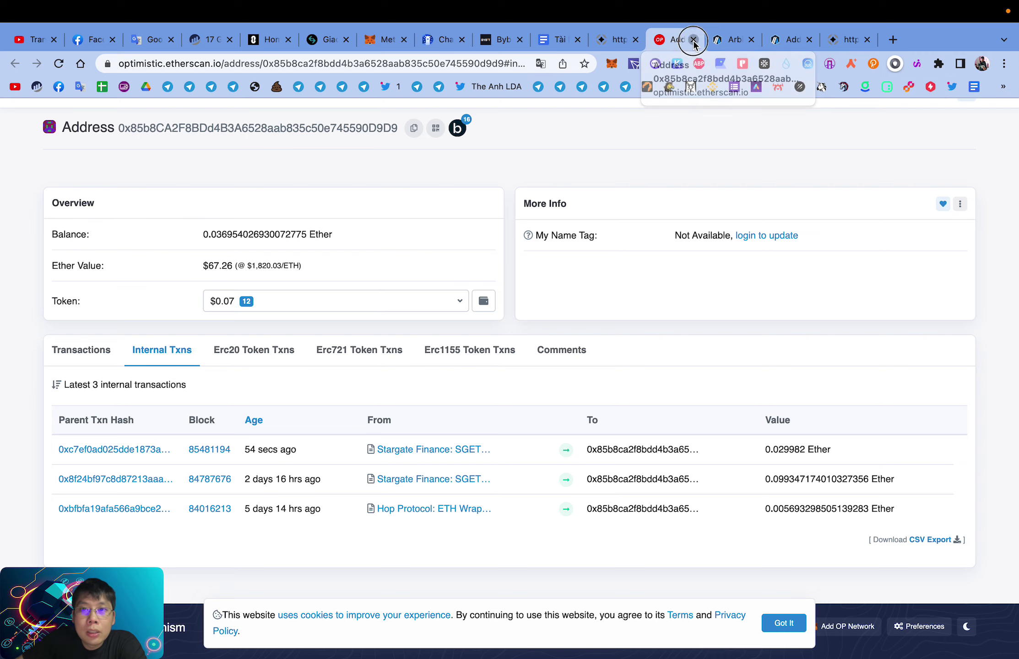
click(694, 40)
click(694, 41)
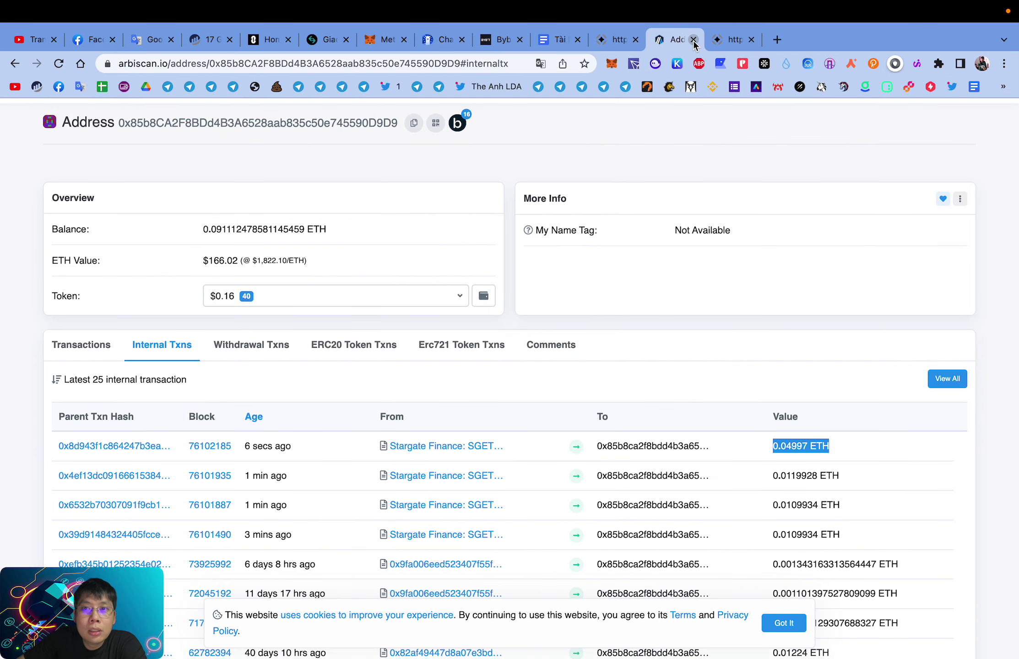
click(694, 40)
click(618, 39)
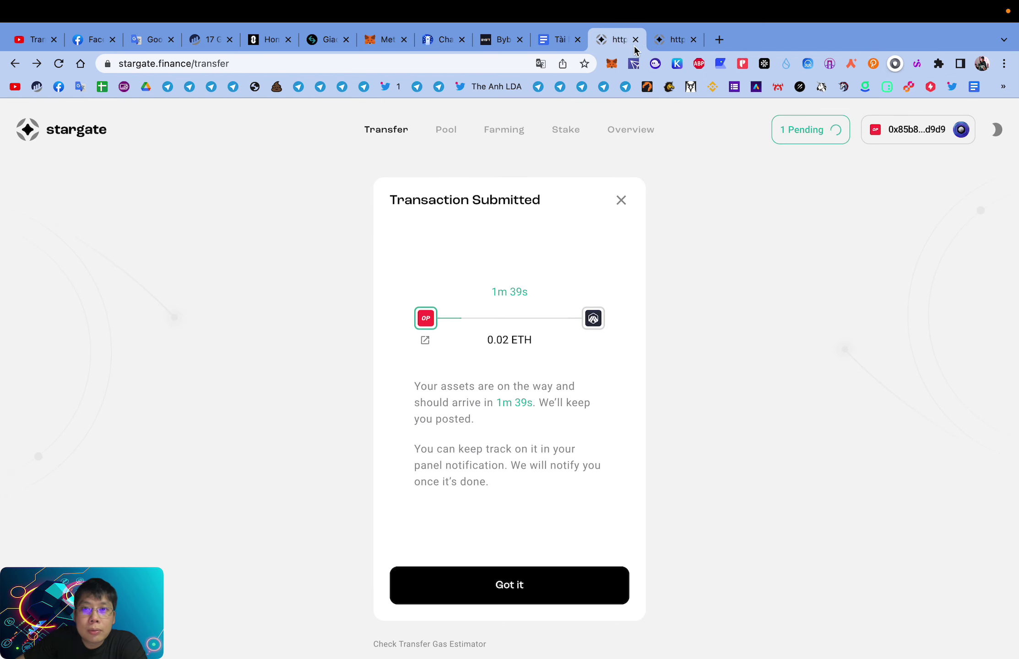
Dismiss the submission notice, review the pending 0.02 ETH transfer, then switch to the notes.
click(557, 584)
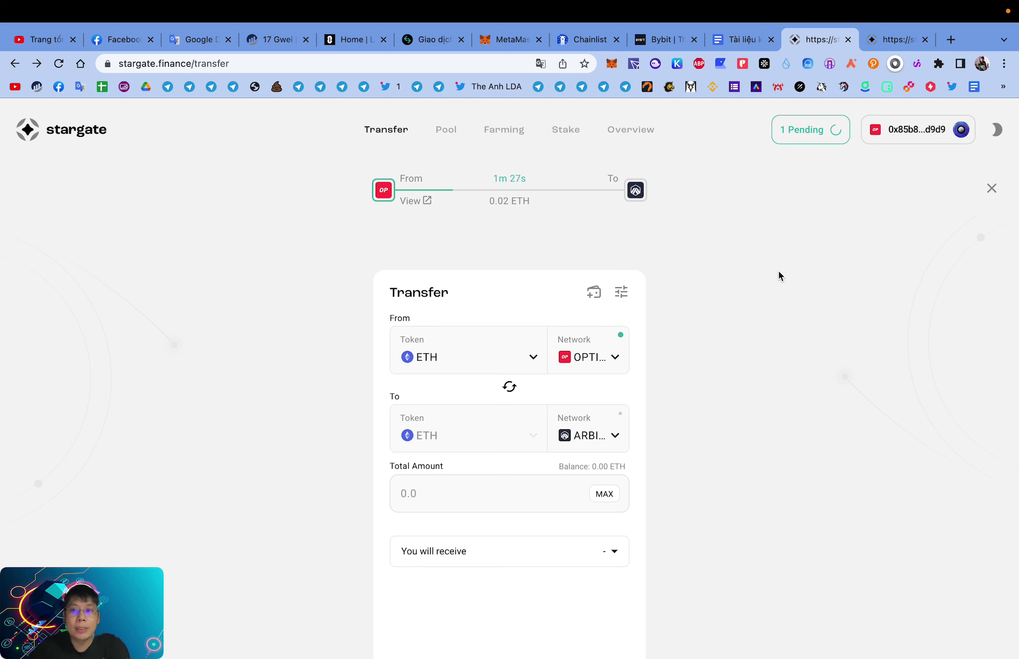
click(808, 132)
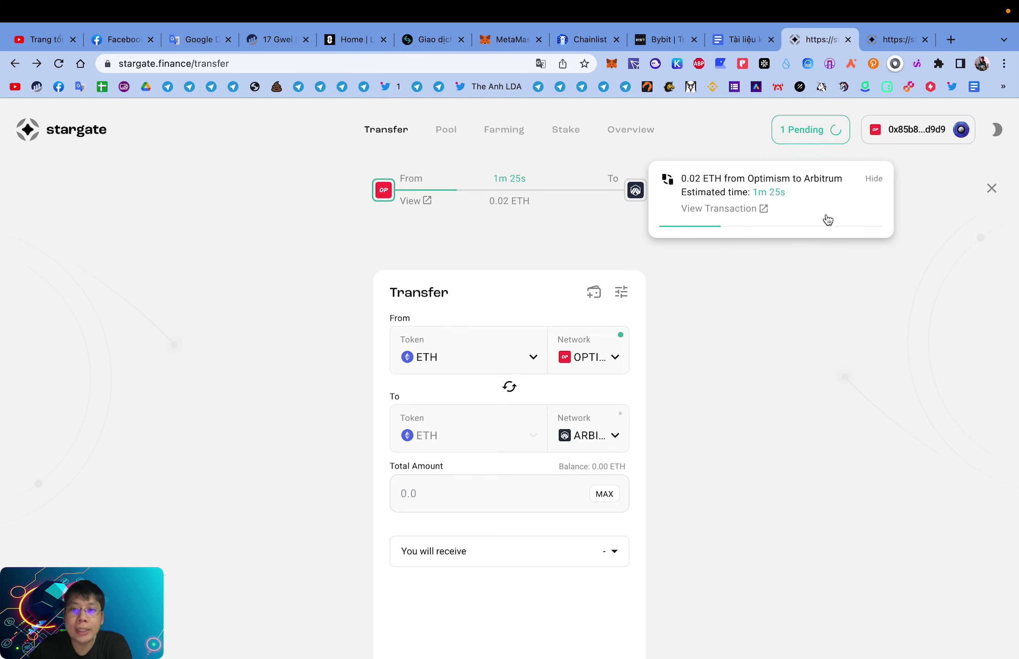
click(829, 310)
click(743, 41)
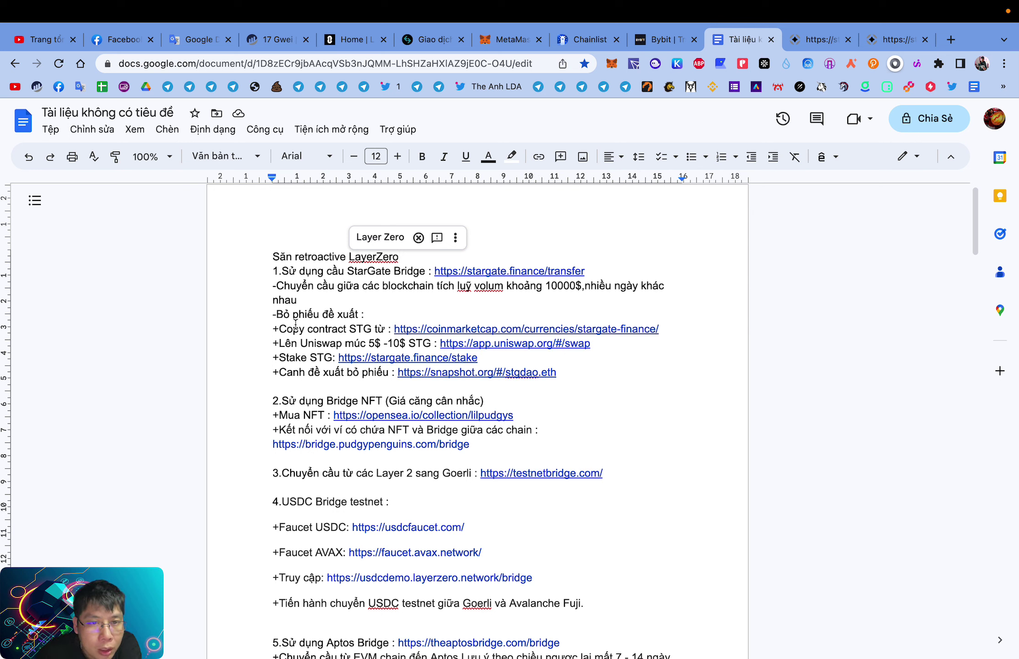
Highlight the bridging, voting and 10000$ volume lines, then preview the CoinMarketCap contract link.
drag(277, 329, 341, 329)
click(435, 311)
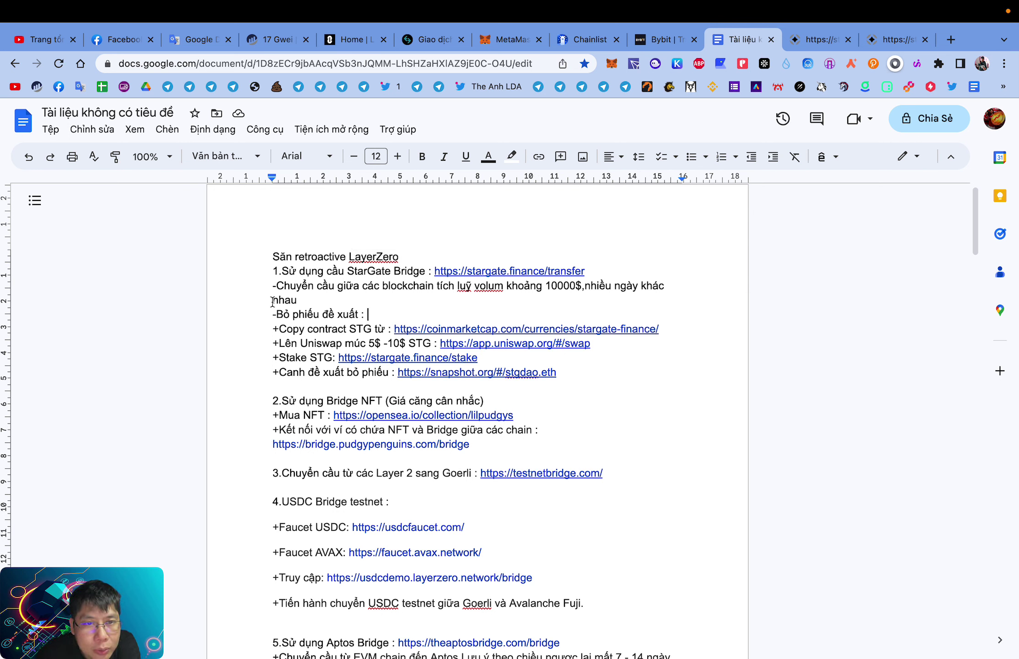
click(274, 289)
drag(274, 289, 483, 312)
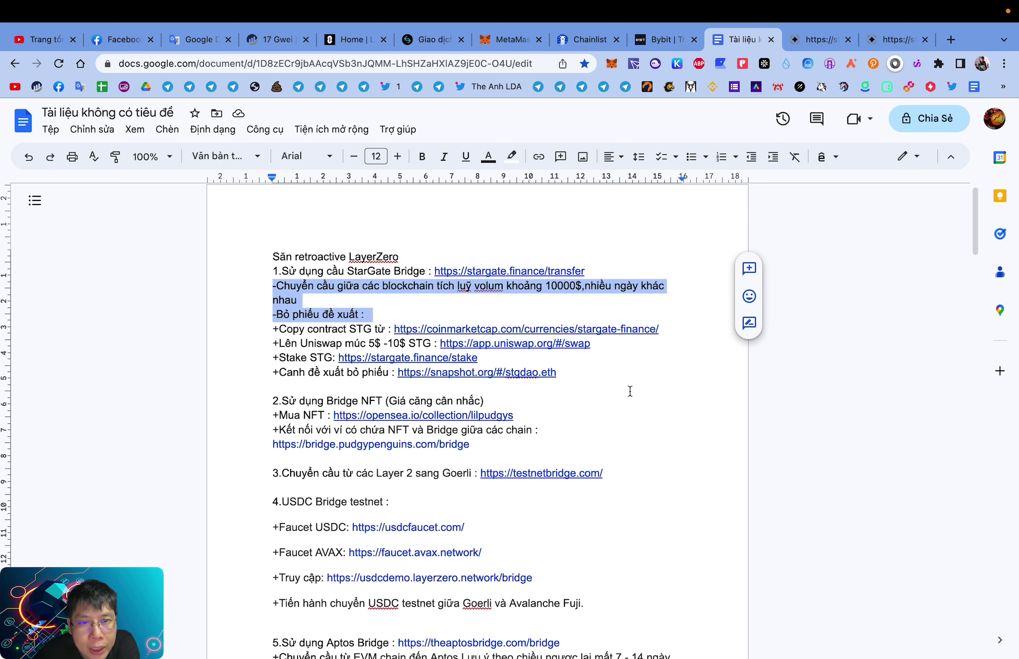
click(672, 385)
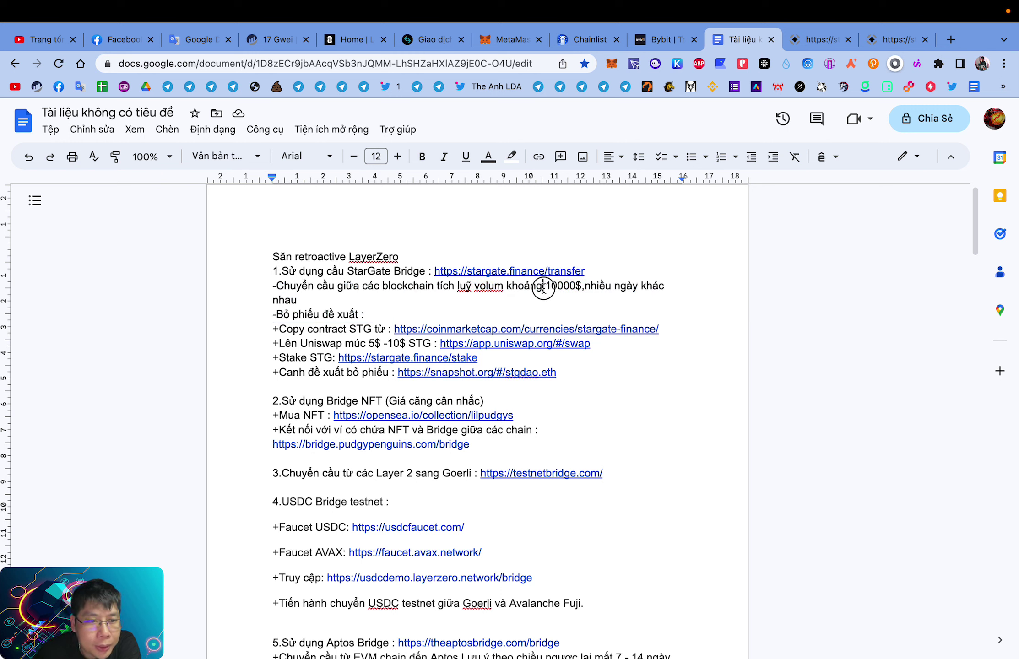
drag(543, 287, 605, 294)
click(626, 381)
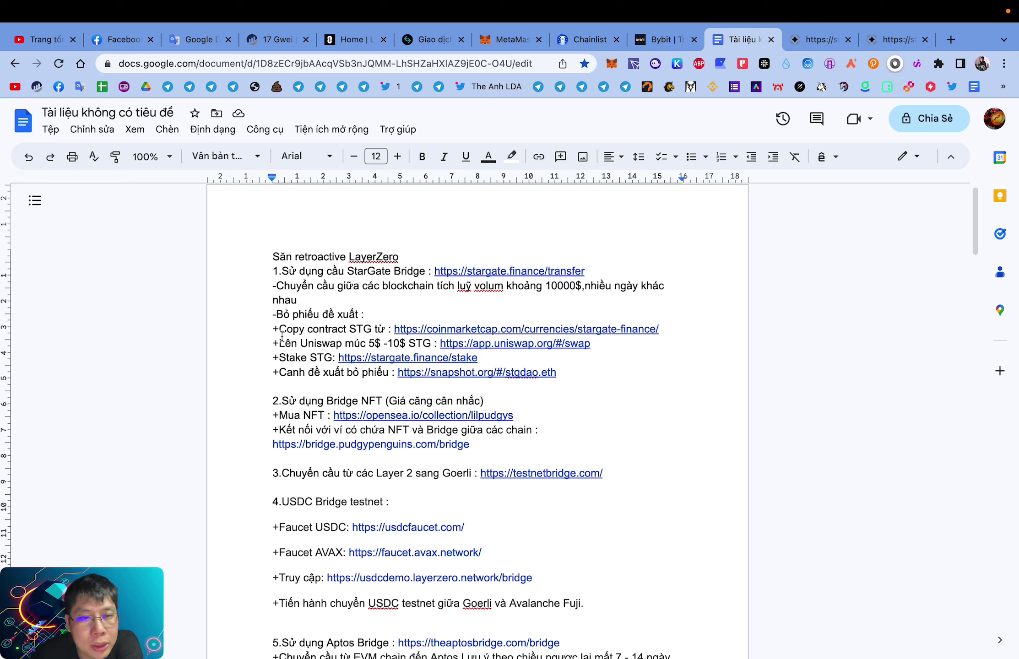
drag(280, 330, 446, 329)
click(612, 329)
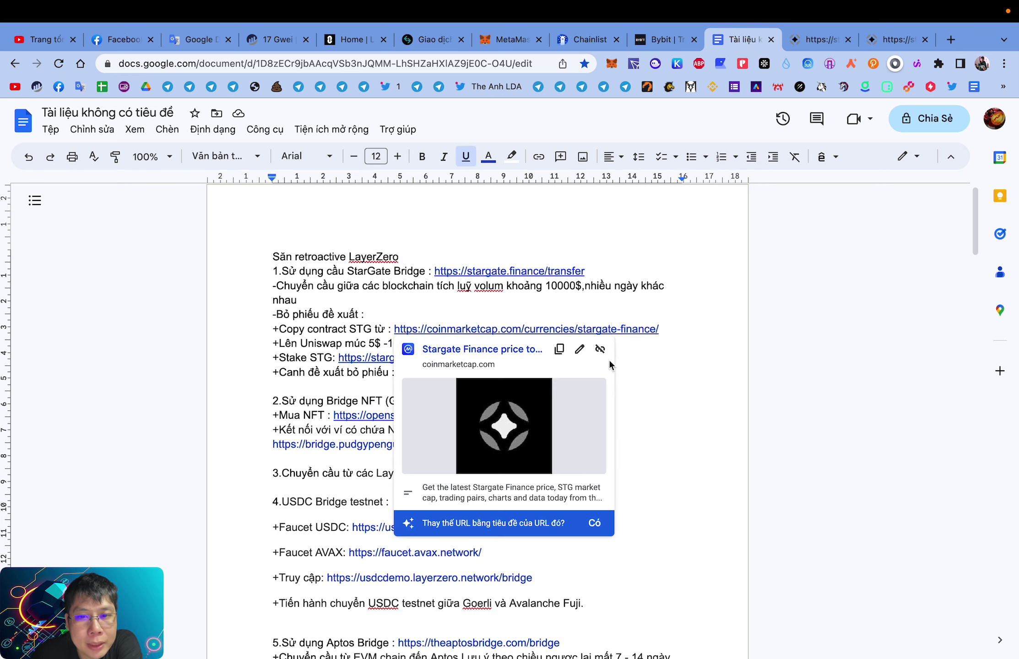
Copy STG's Arbitrum contract address from CoinMarketCap's Stargate Finance page and return to Stargate.
click(524, 351)
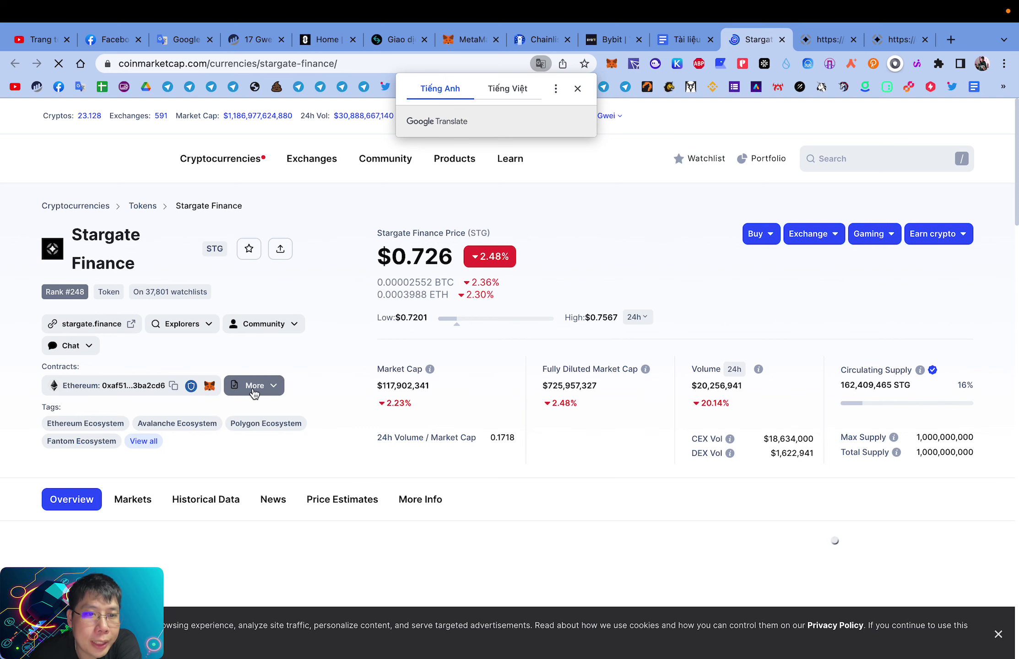
click(263, 386)
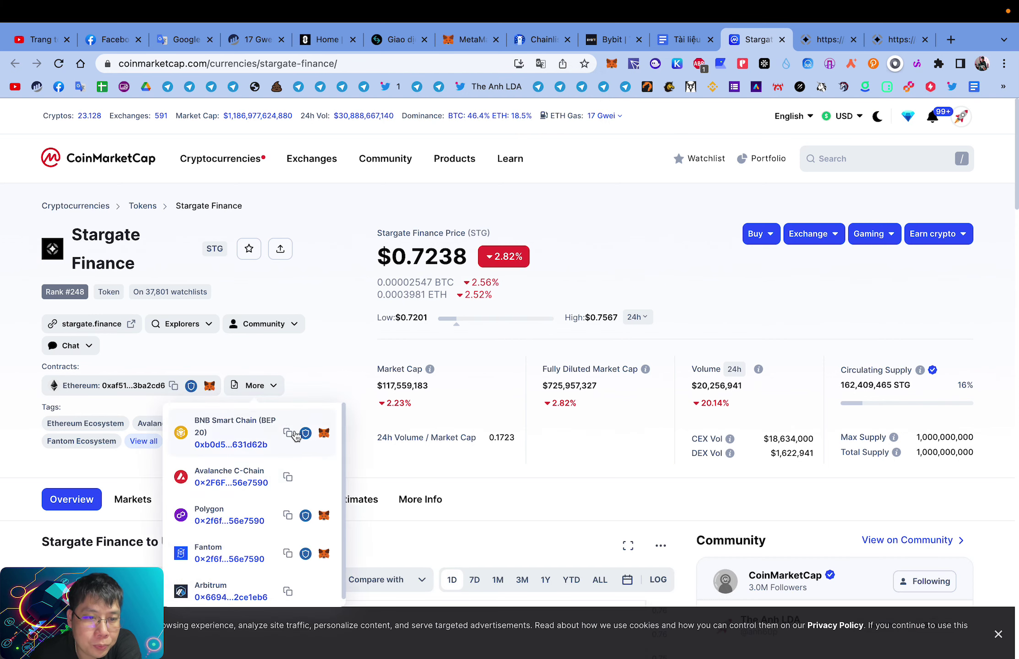
scroll(293, 495, down, 2)
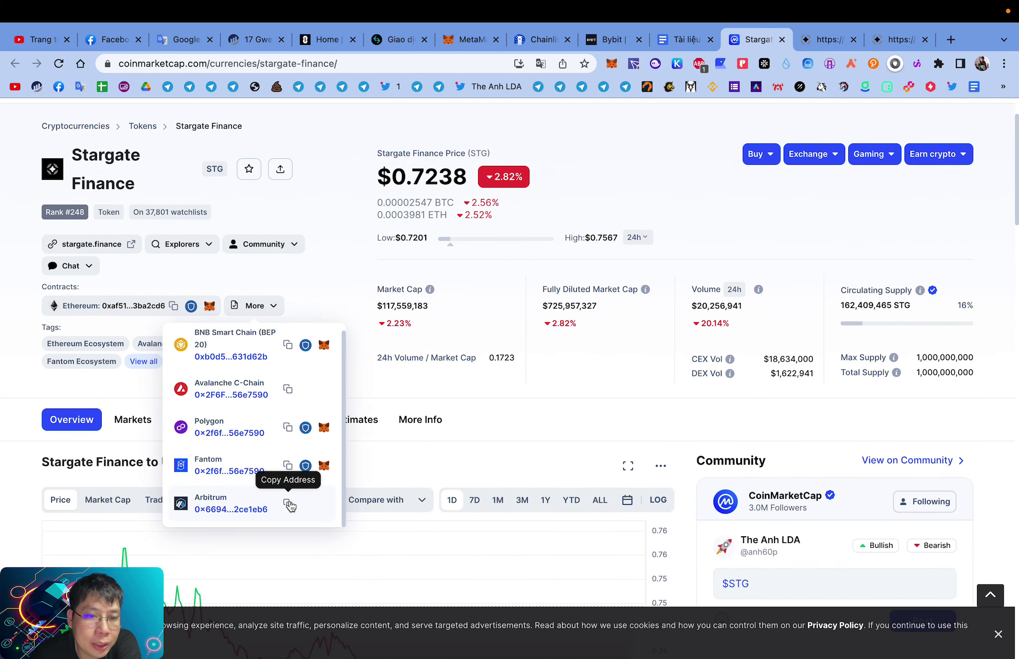
click(288, 504)
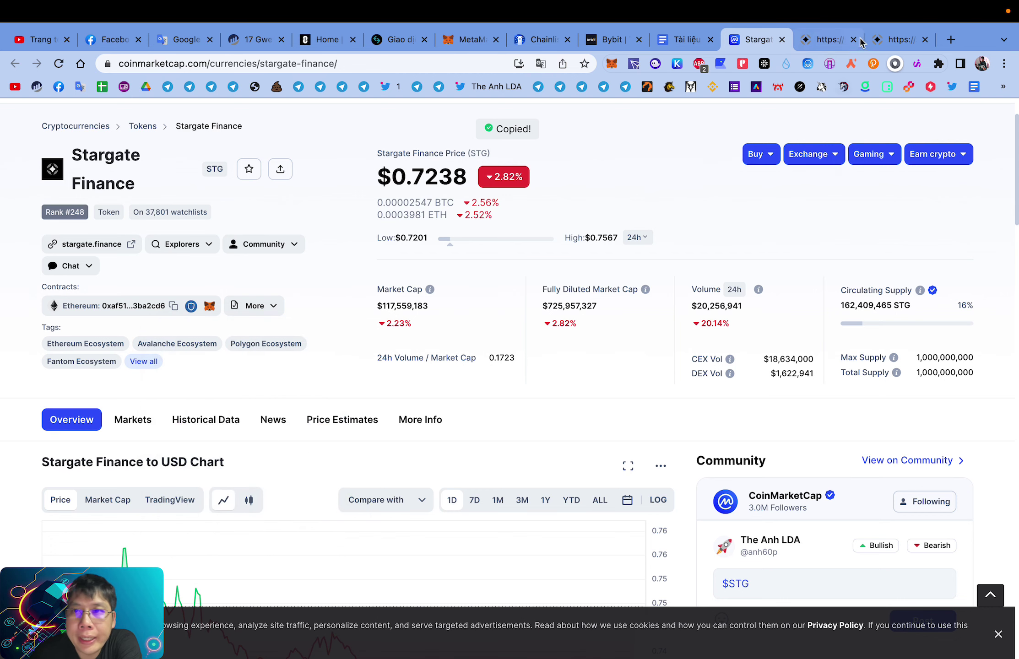
click(821, 40)
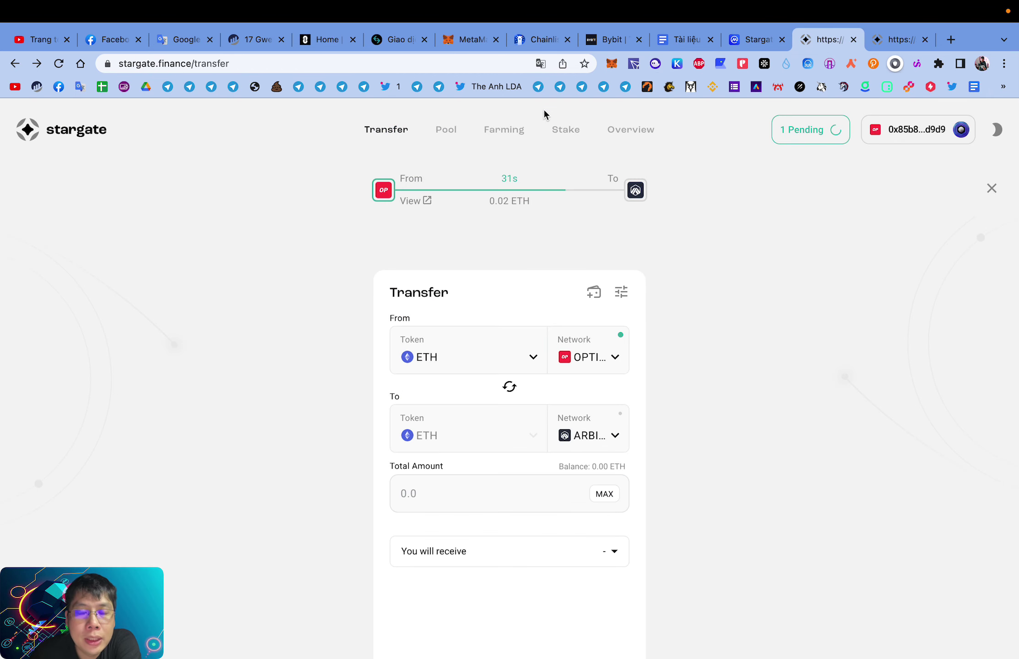
Load Uniswap and switch the swap to the Arbitrum network, approving in the wallet.
click(897, 40)
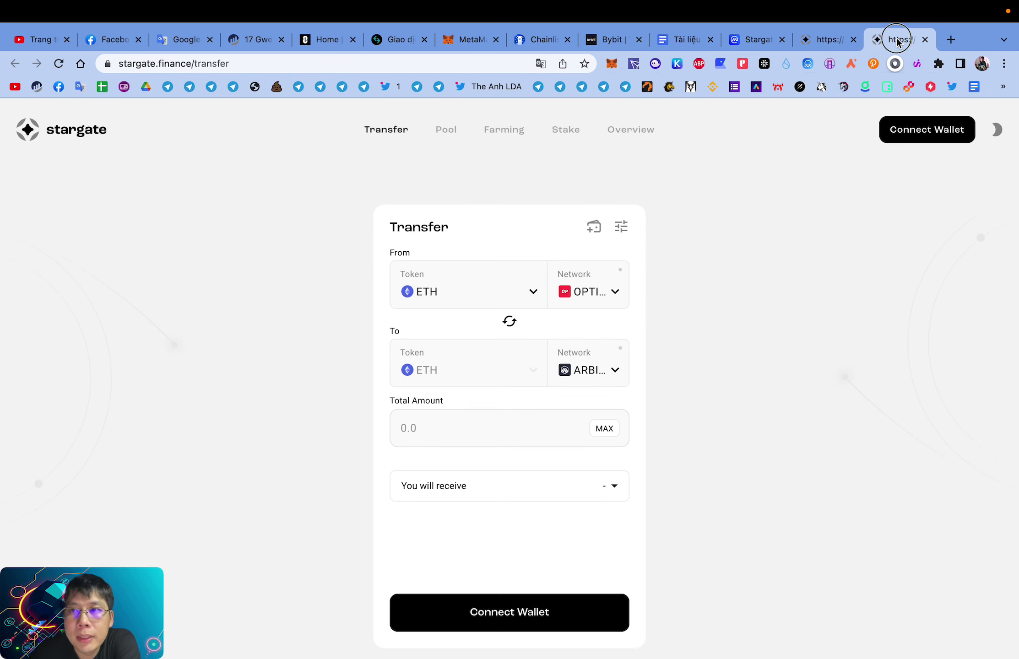
click(317, 64)
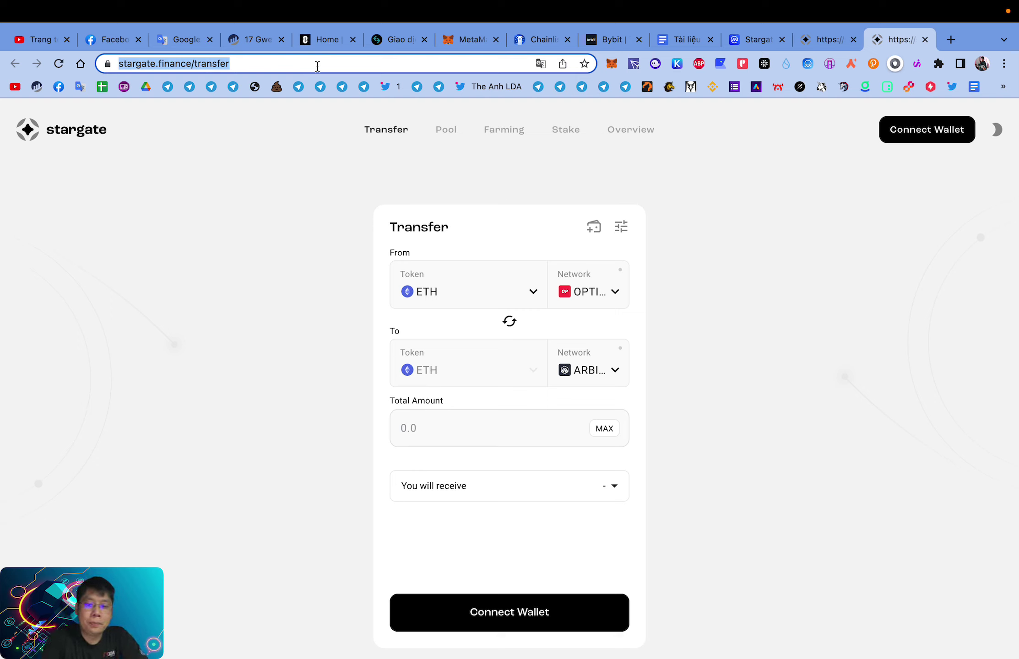
text(uni)
key(Return)
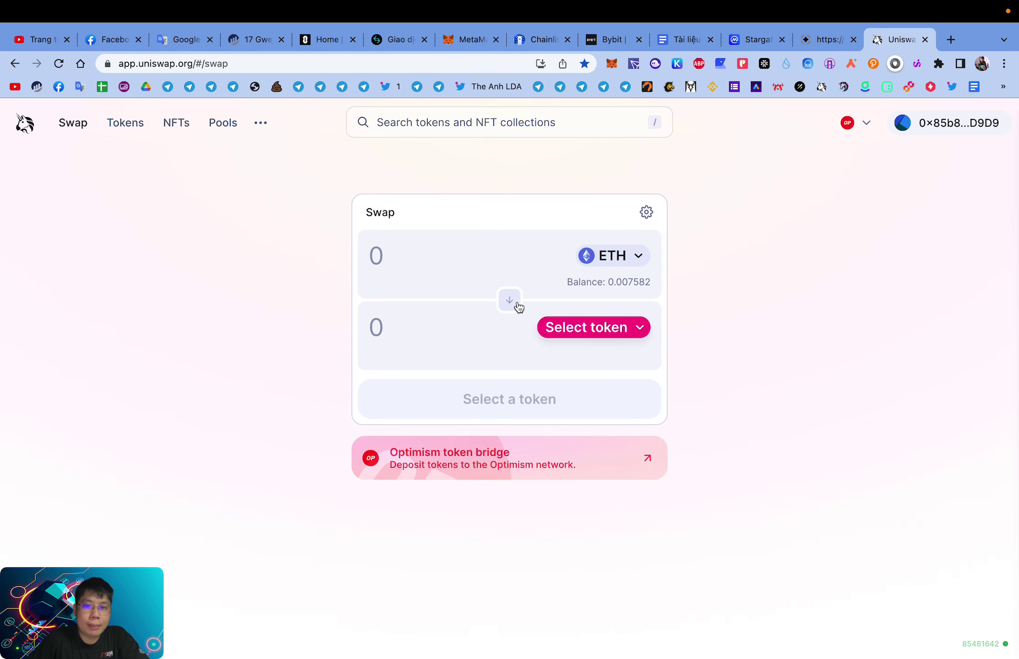
click(861, 132)
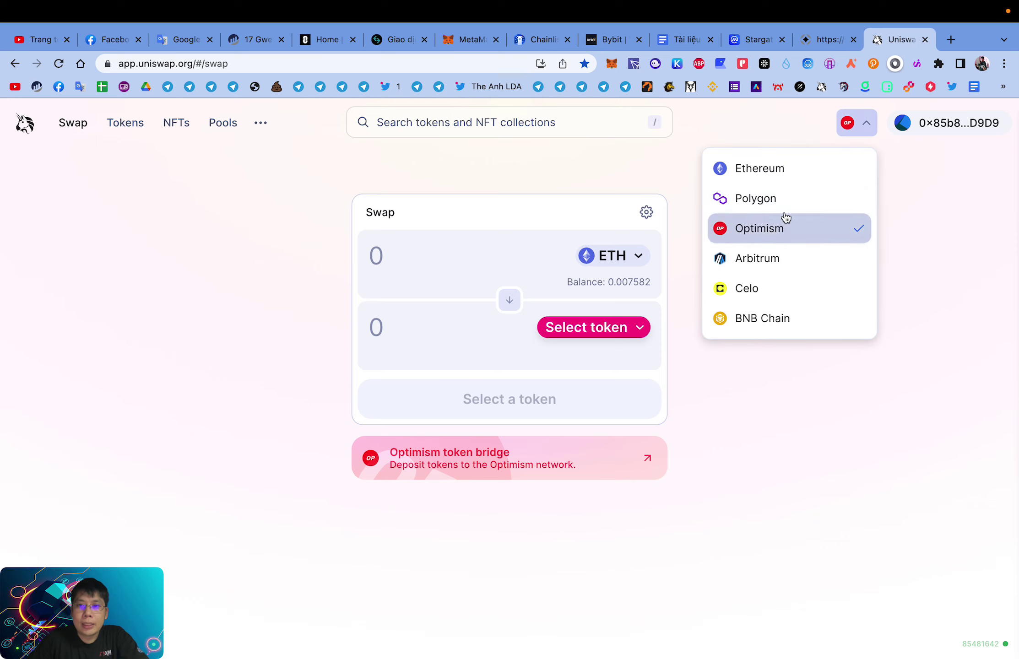
click(773, 257)
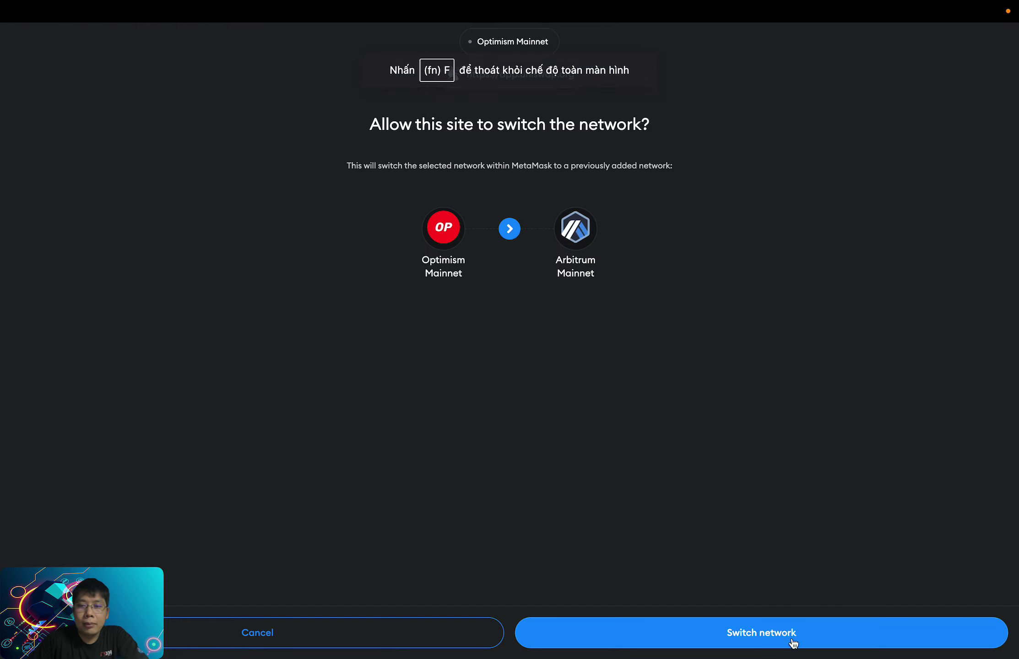
click(796, 639)
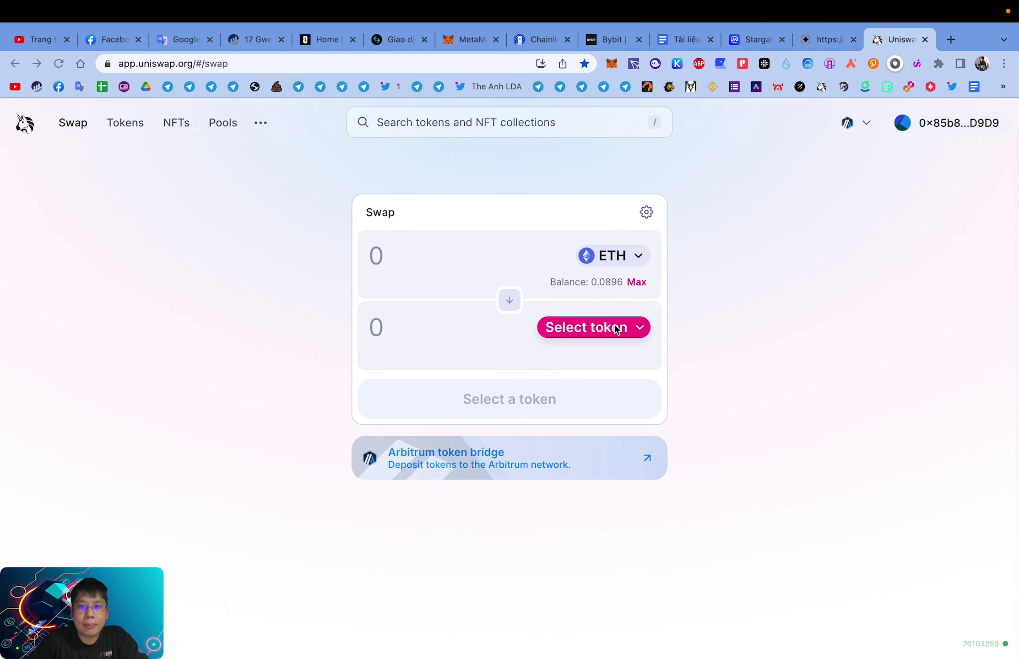
Set STG as the token to receive by pasting its contract address and accepting the warning.
click(616, 329)
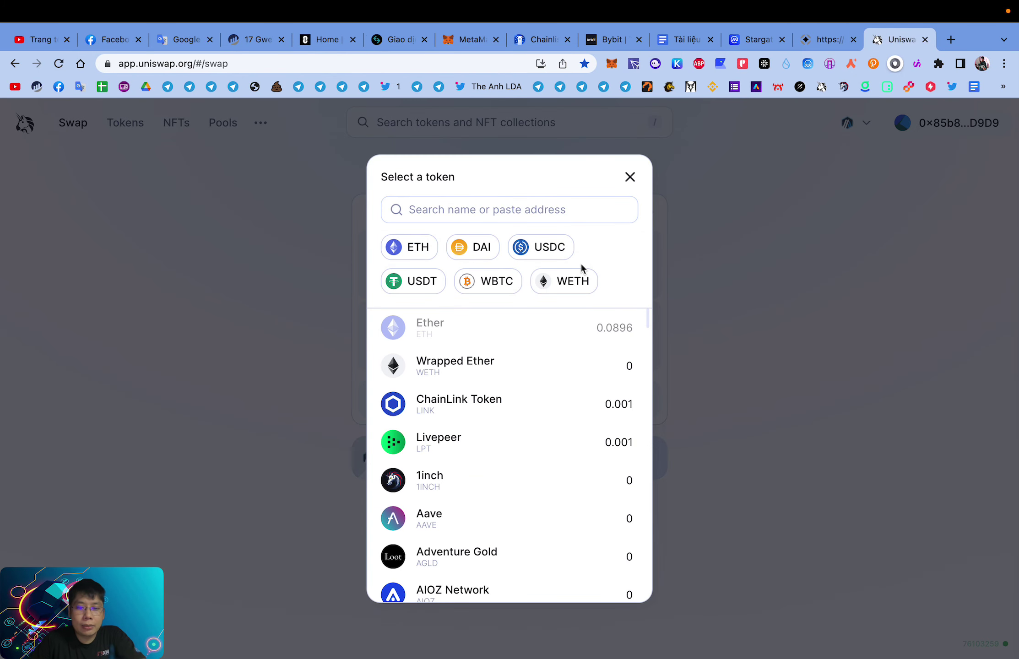
key(super+v)
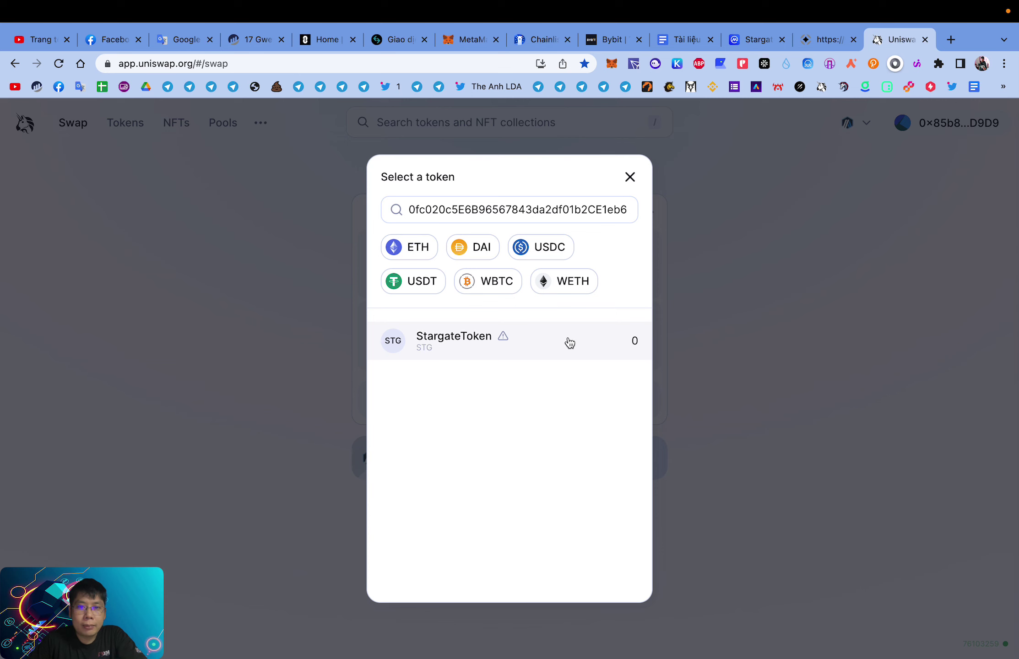
click(569, 342)
click(573, 452)
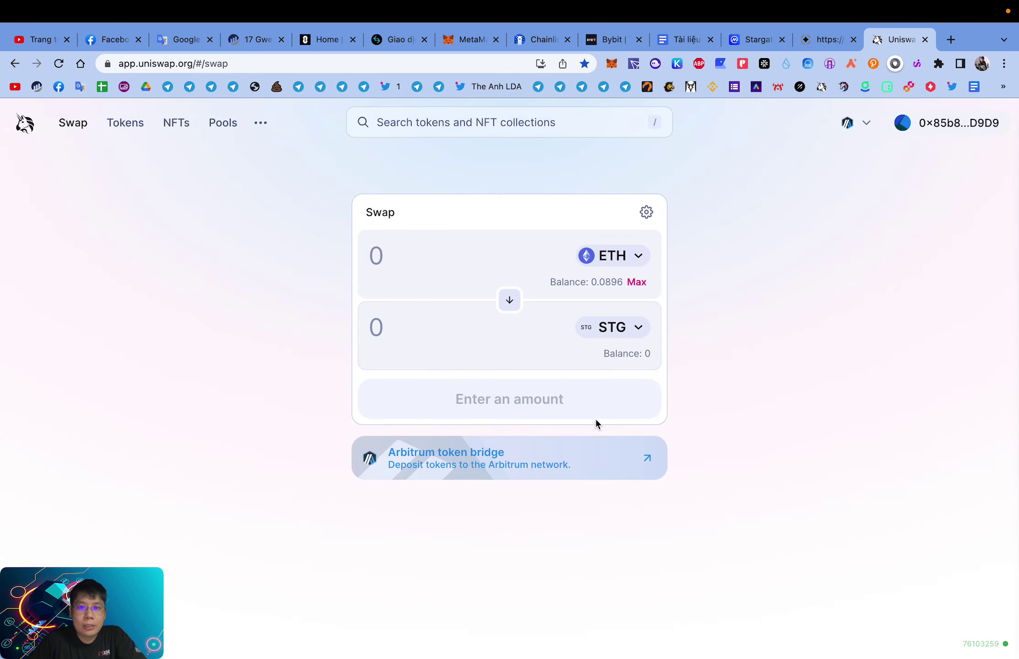
click(756, 39)
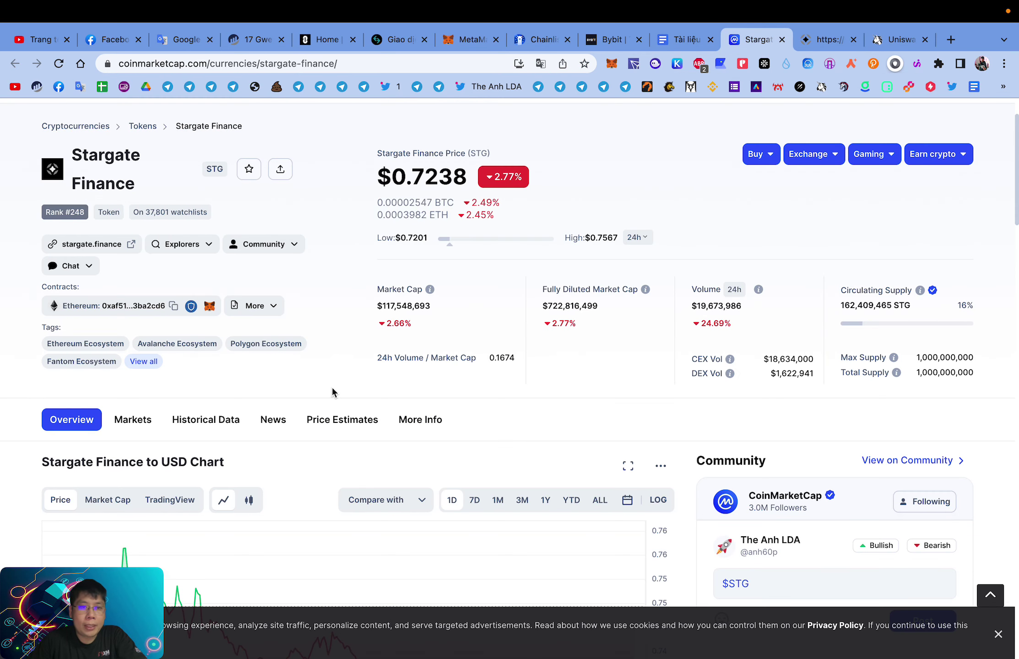
View STG's other-chain contracts on CoinMarketCap, check the Stargate bridge transfer, then return to Uniswap.
click(268, 306)
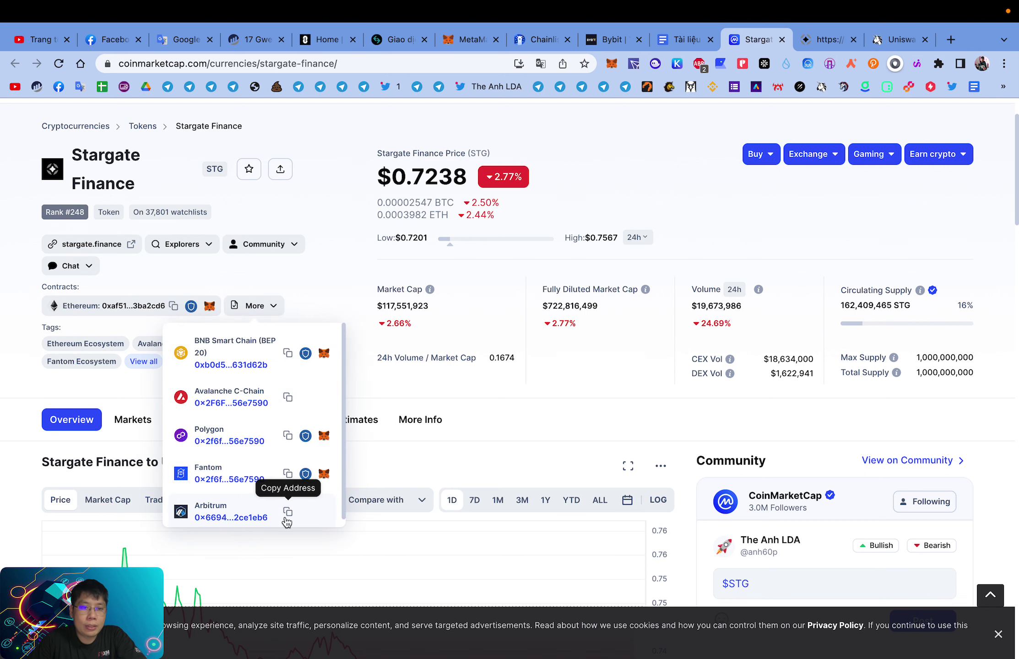
click(830, 40)
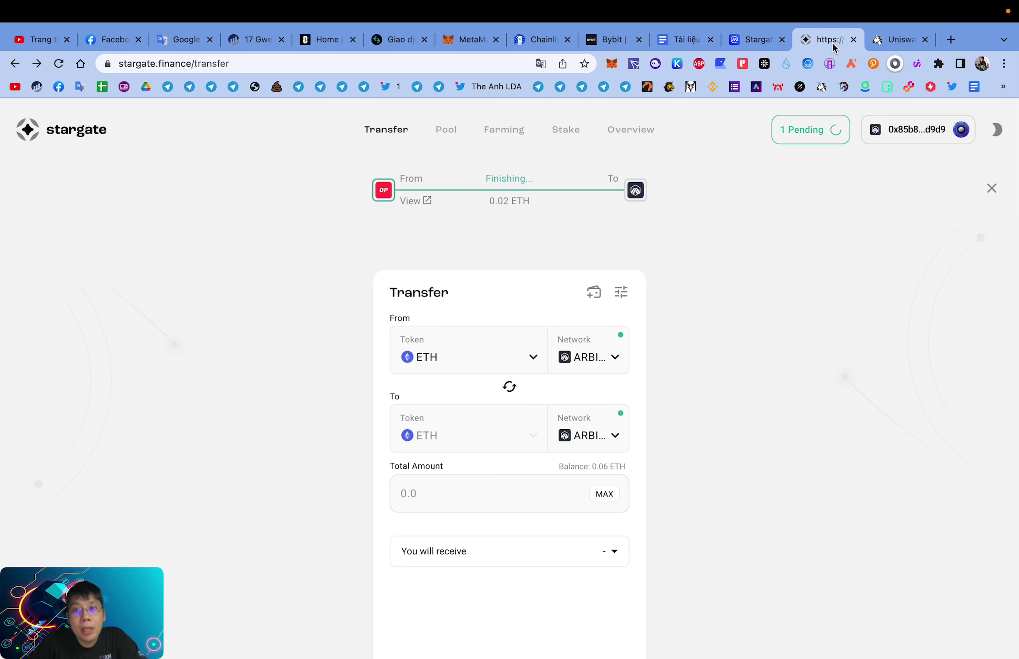
click(887, 40)
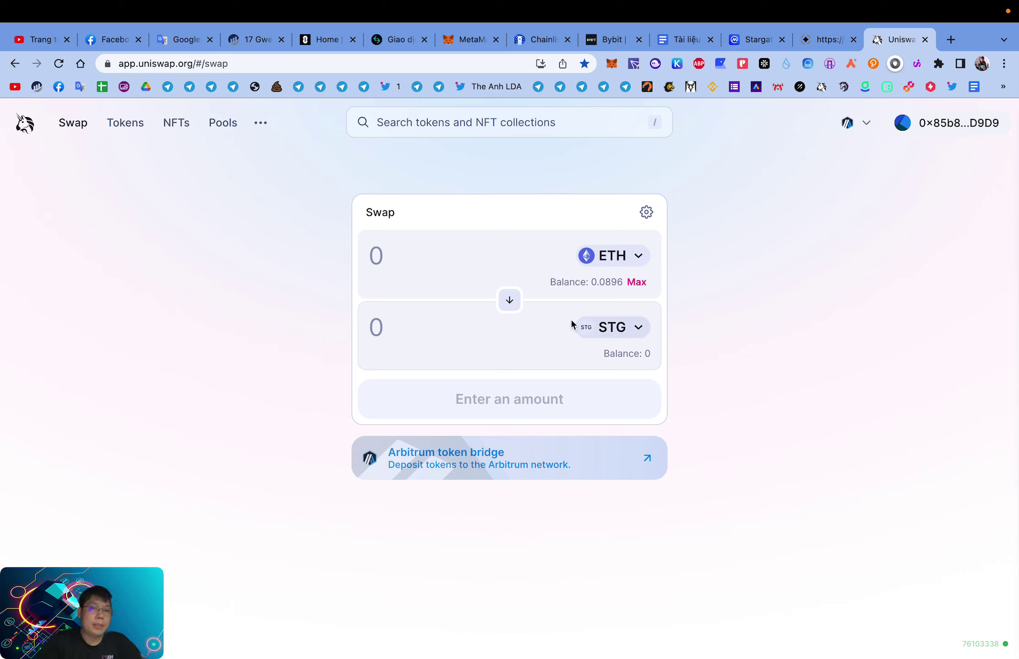
Swap 0.006 ETH for about 14.9756 STG on Uniswap, approving in MetaMask, then revisit the Stargate transfer.
click(420, 259)
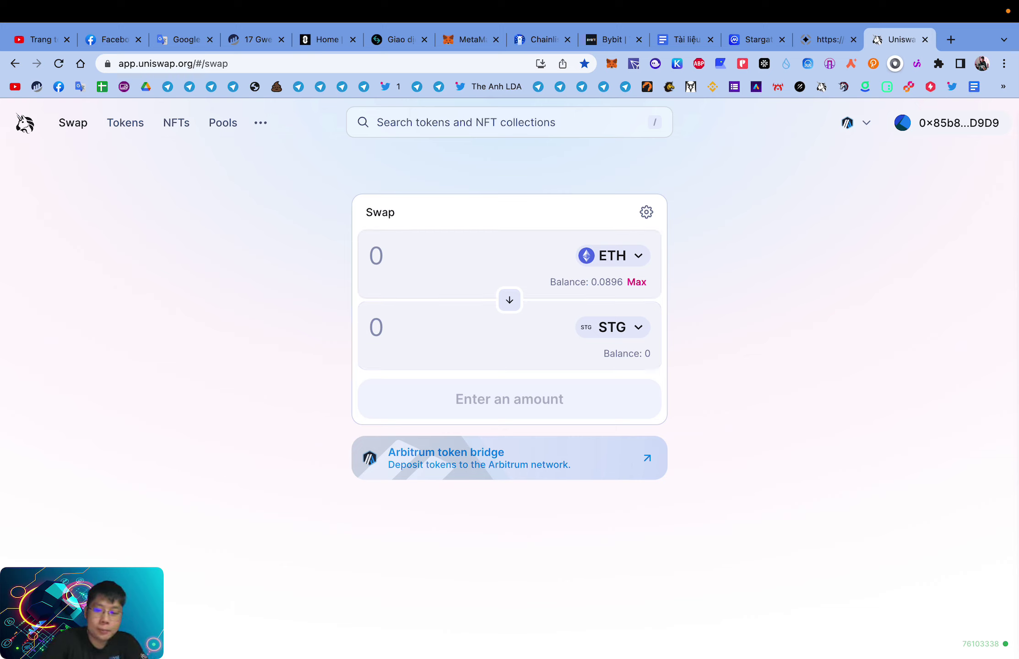
text(0.00)
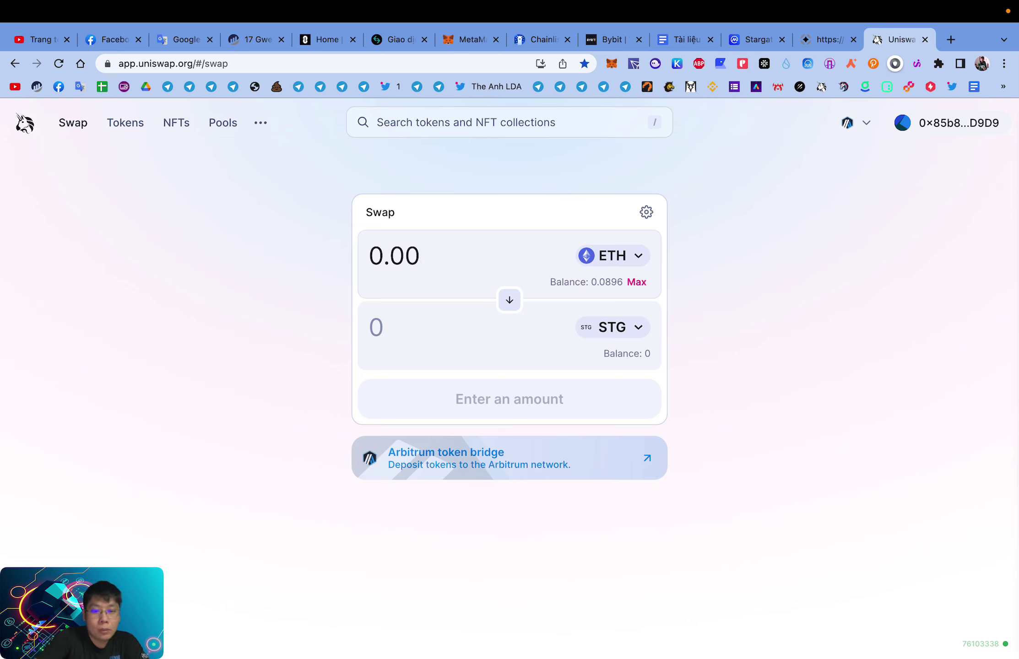
text(6)
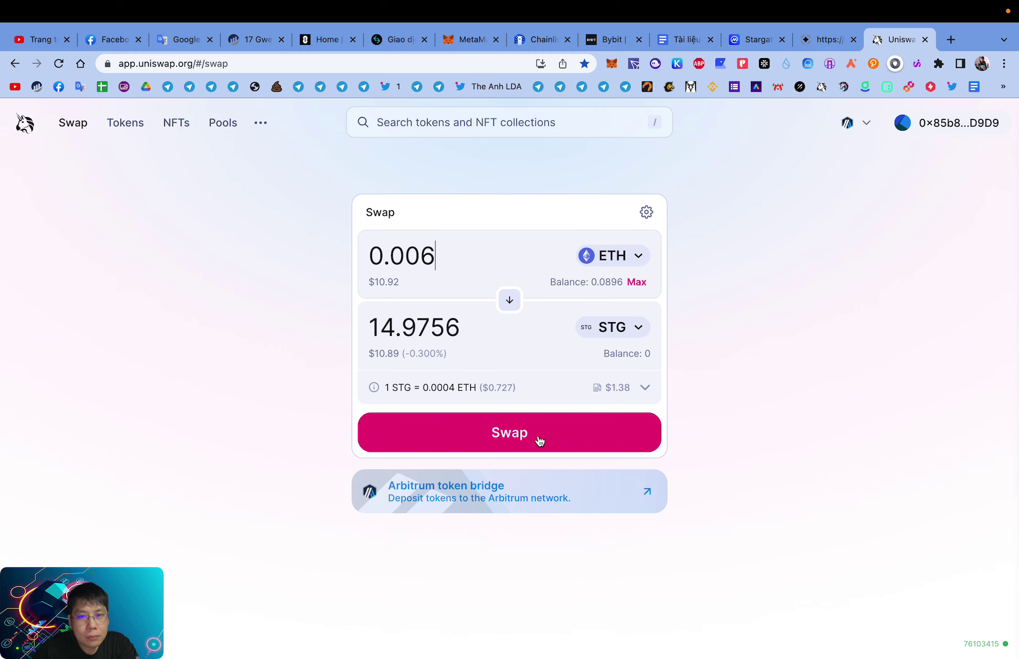
click(539, 438)
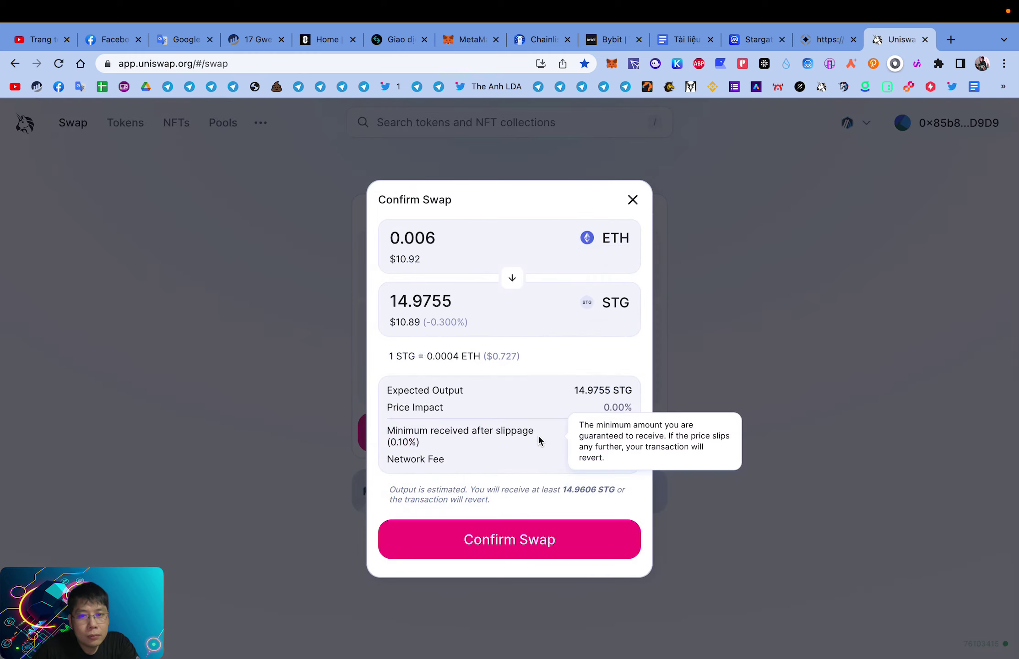
click(554, 558)
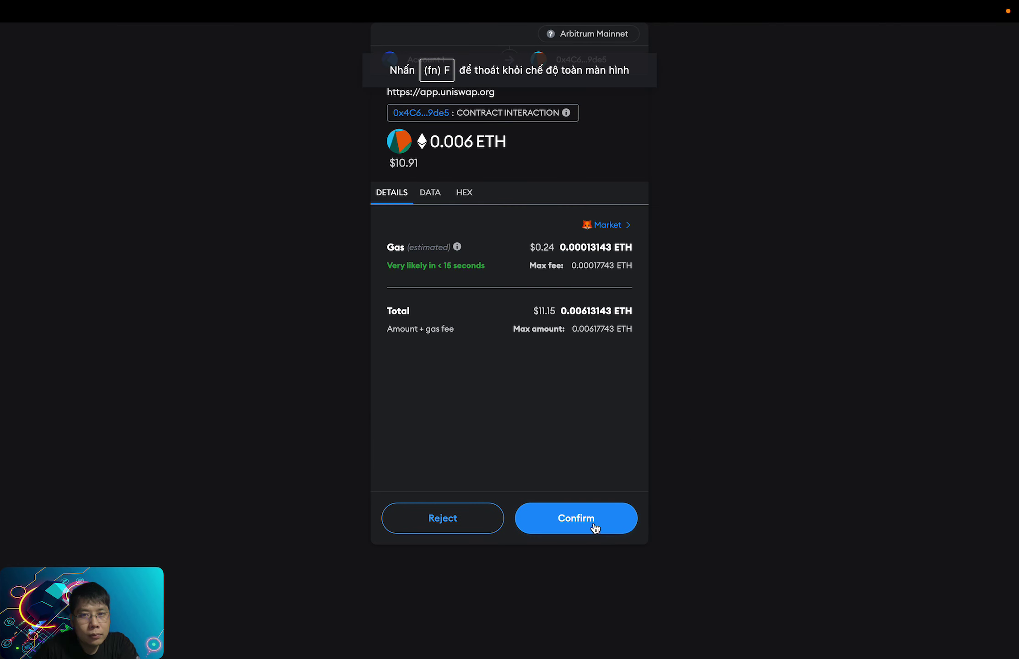
click(581, 526)
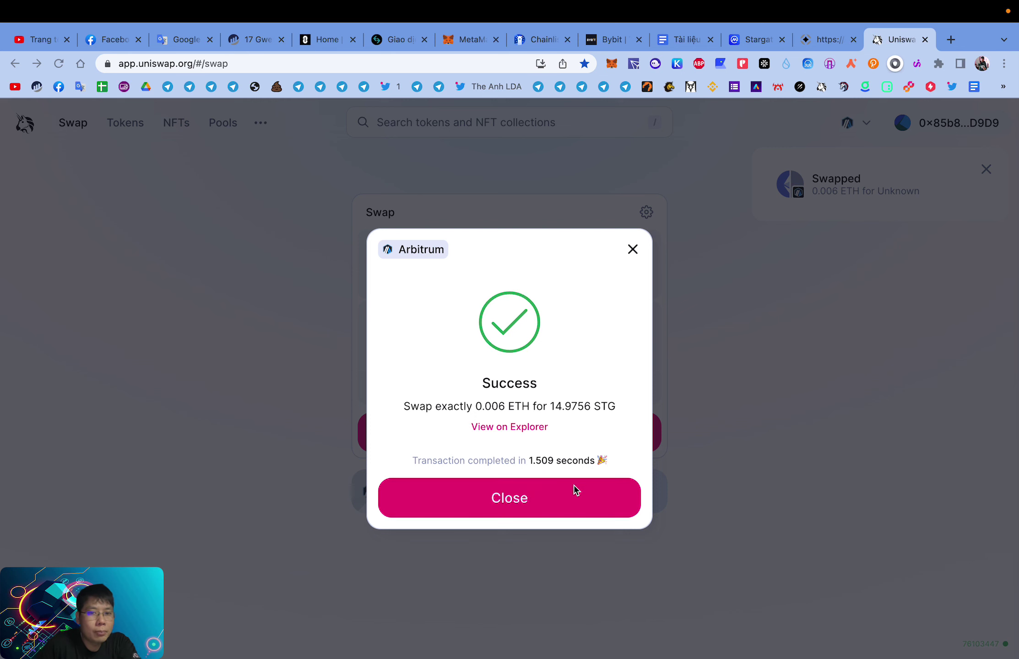
click(571, 503)
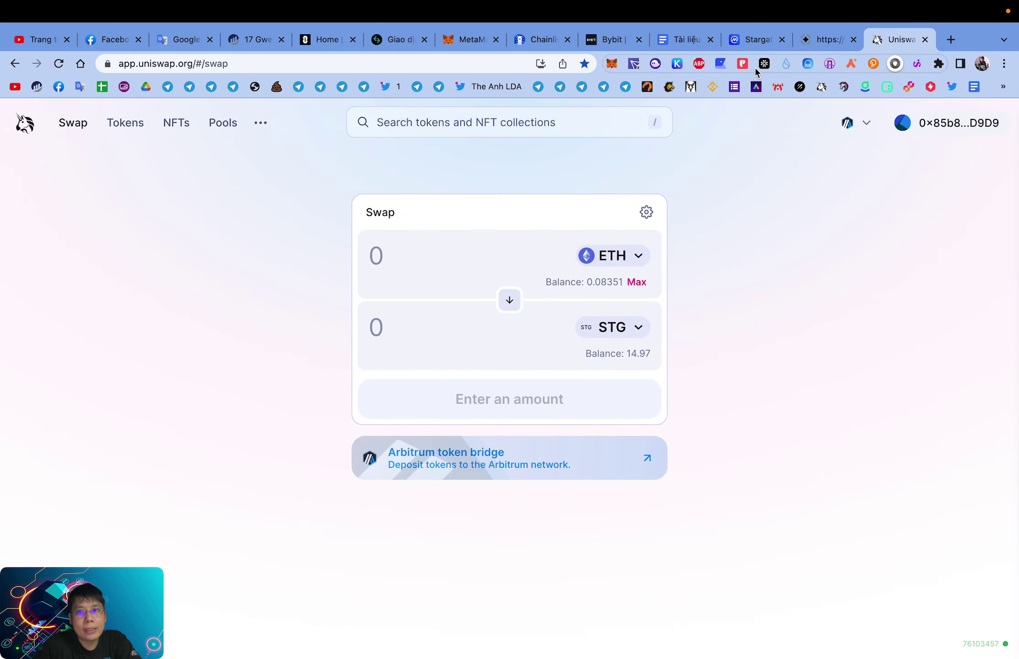
click(756, 40)
click(819, 40)
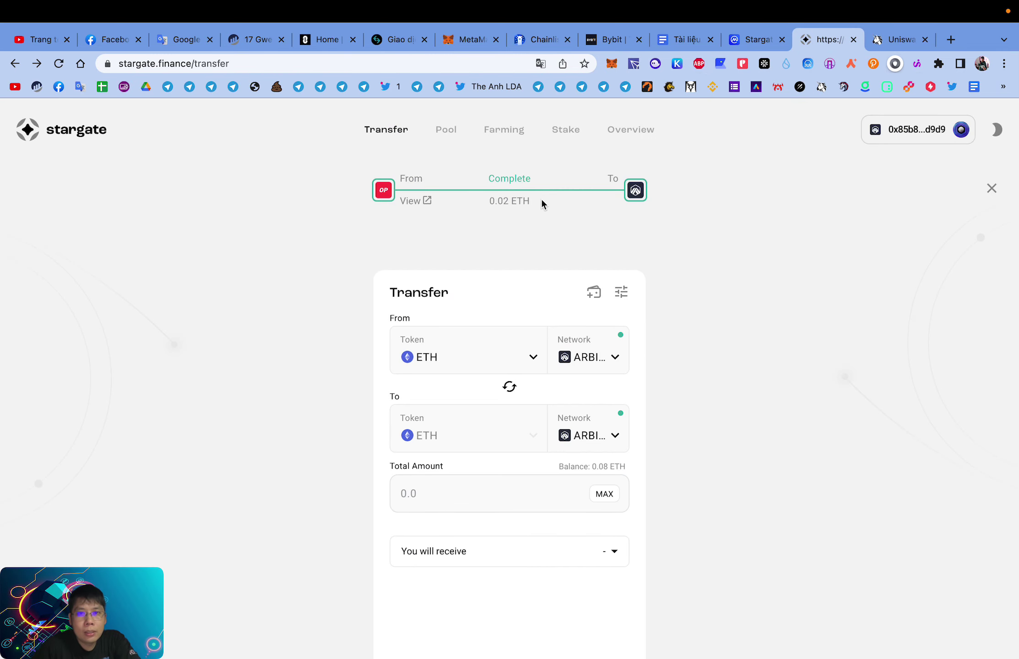
Go to the Stargate staking page and reload it.
click(566, 131)
scroll(696, 306, down, 3)
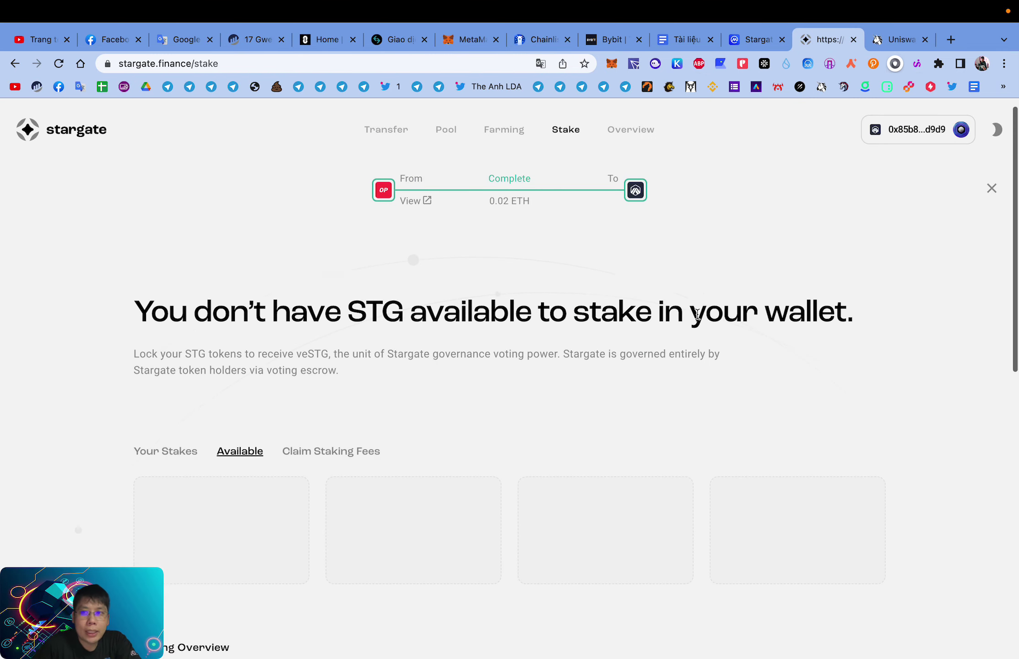
scroll(697, 319, up, 1)
right_click(777, 292)
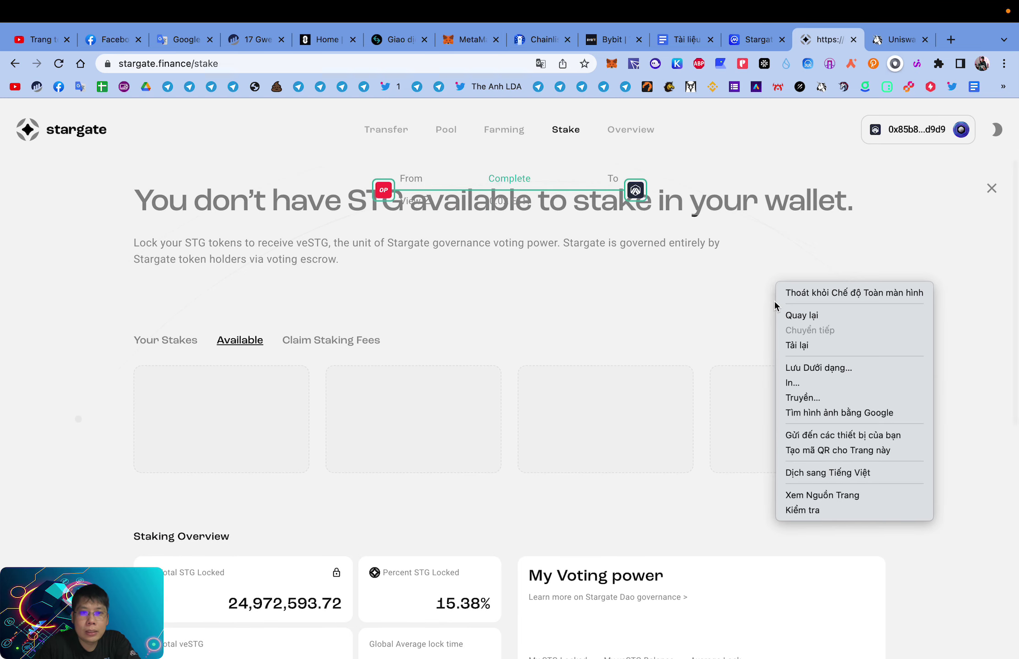
click(797, 345)
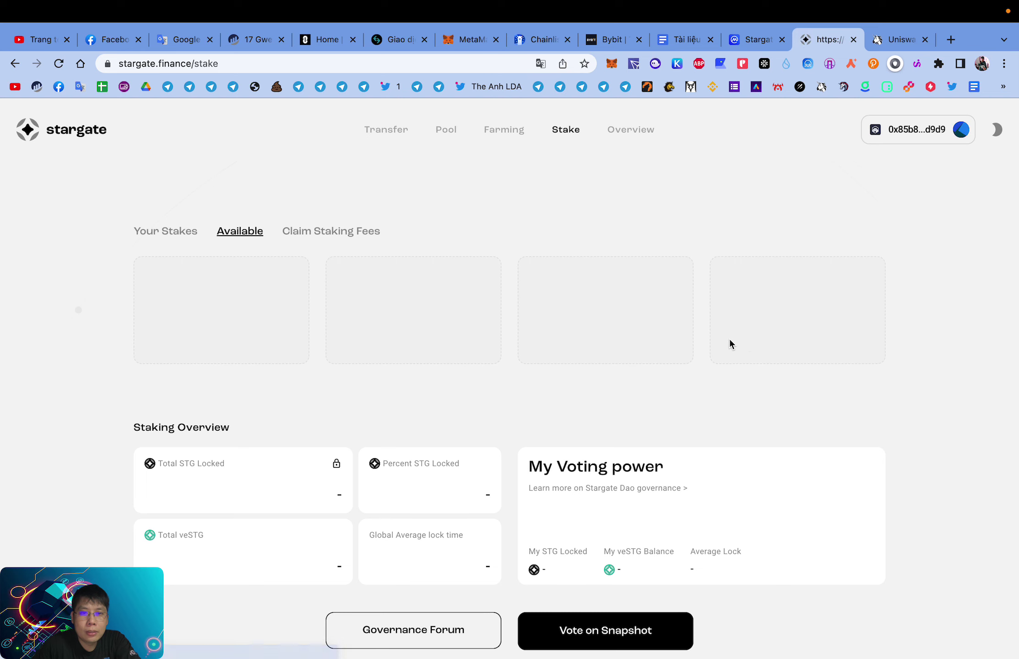
Open the STG Arbitrum stake form and enter the full 14.97 STG balance with MAX.
click(284, 302)
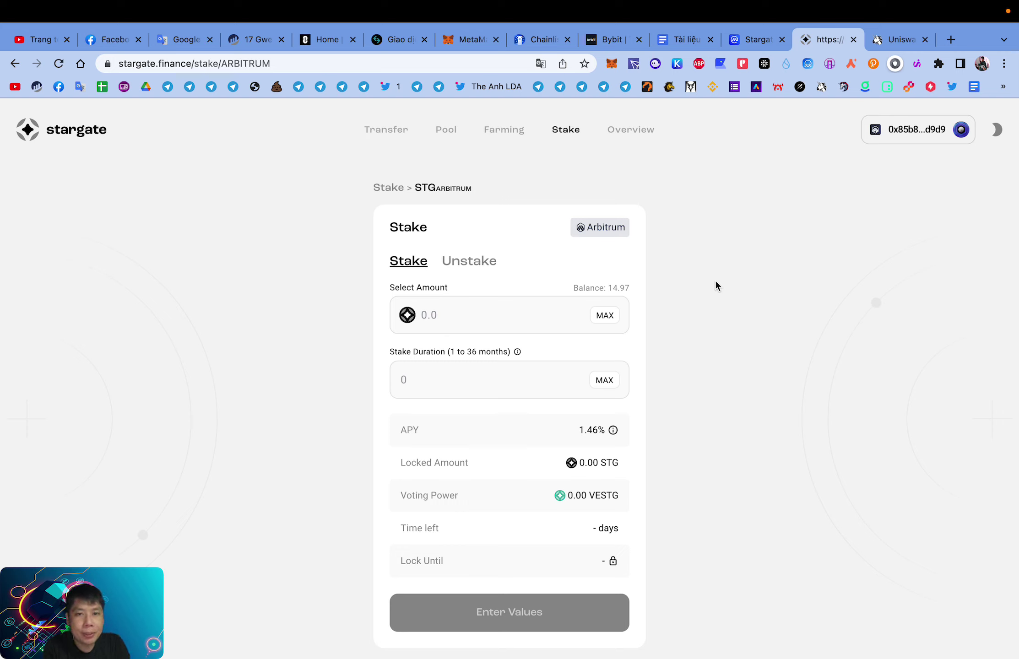
click(610, 320)
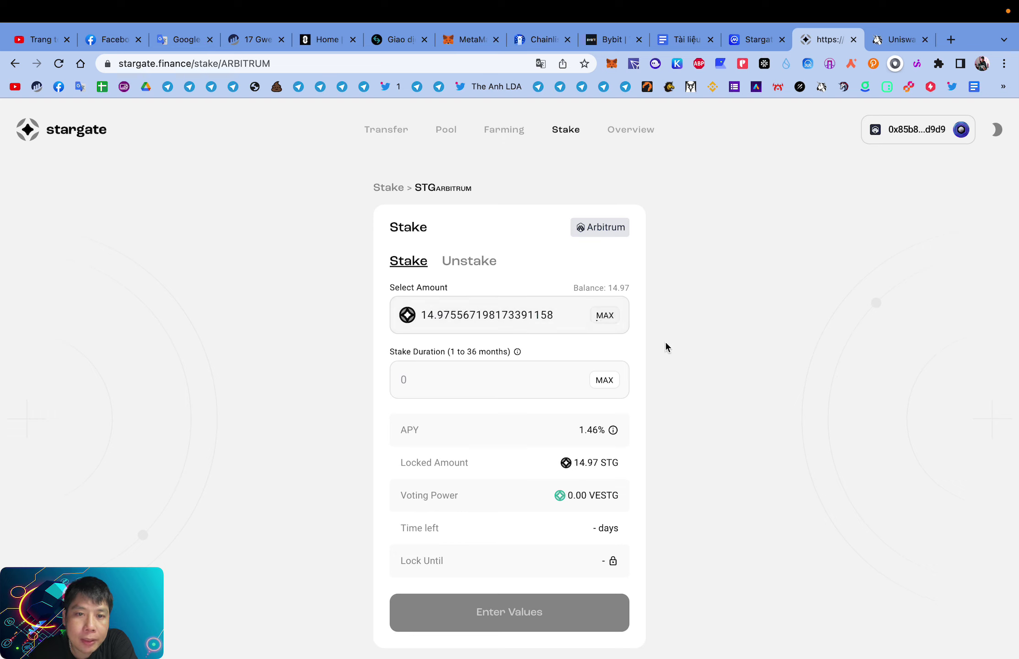
click(486, 380)
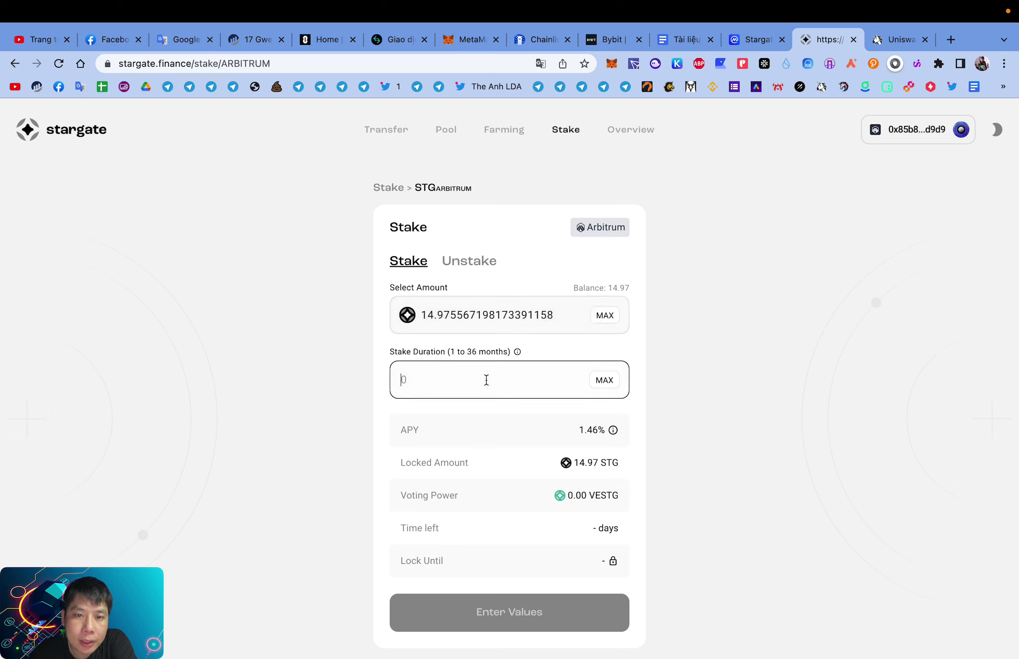
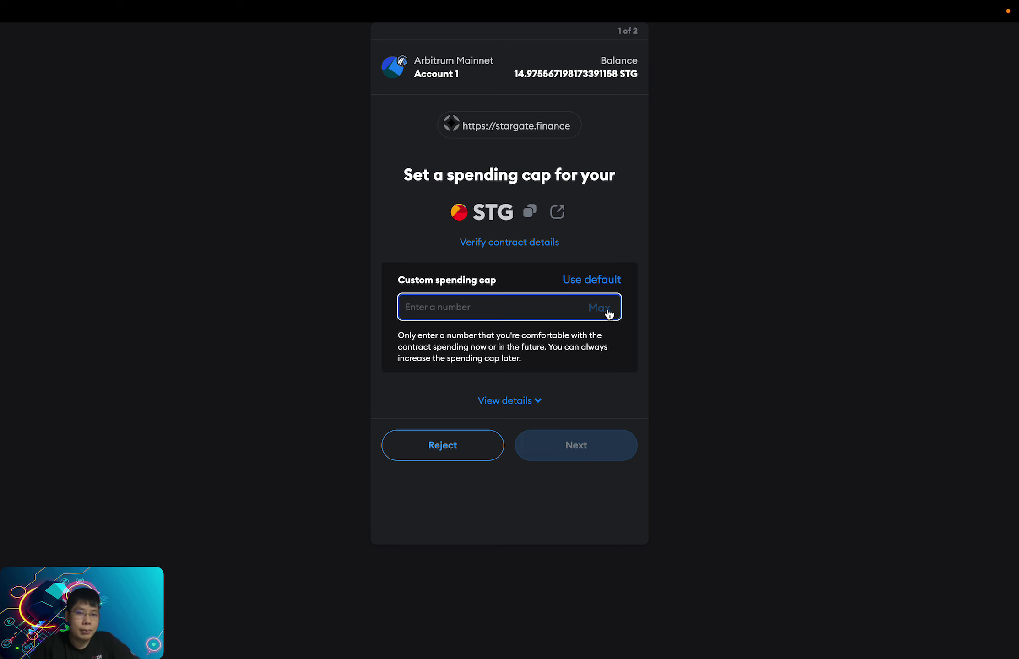
Reject the STG spending-cap request and change the stake duration from 36 to 12 months.
click(461, 442)
click(473, 375)
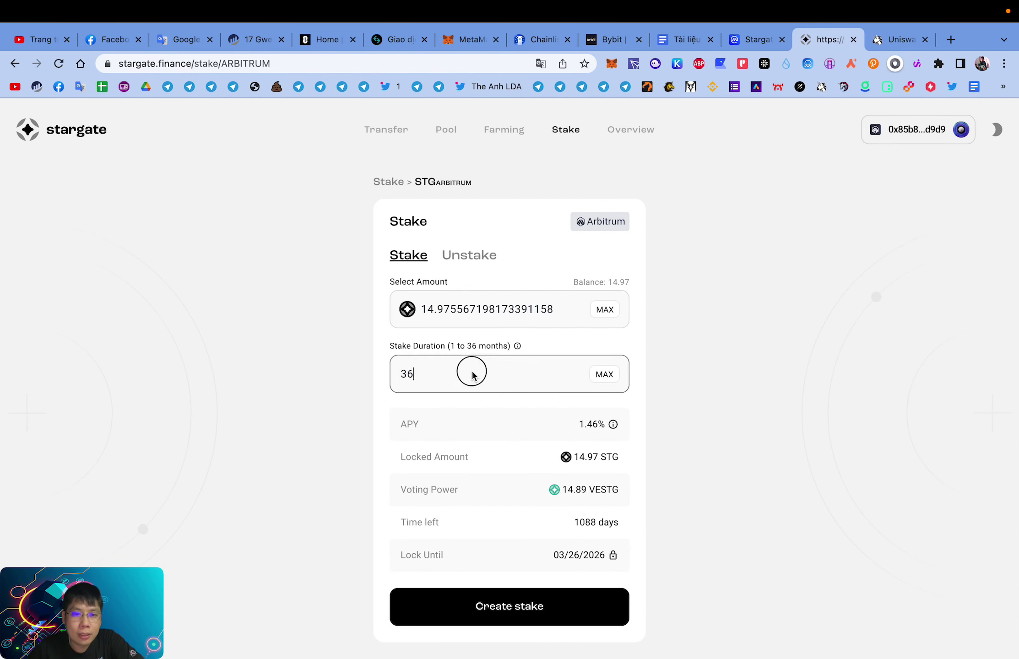
double_click(473, 375)
text(12)
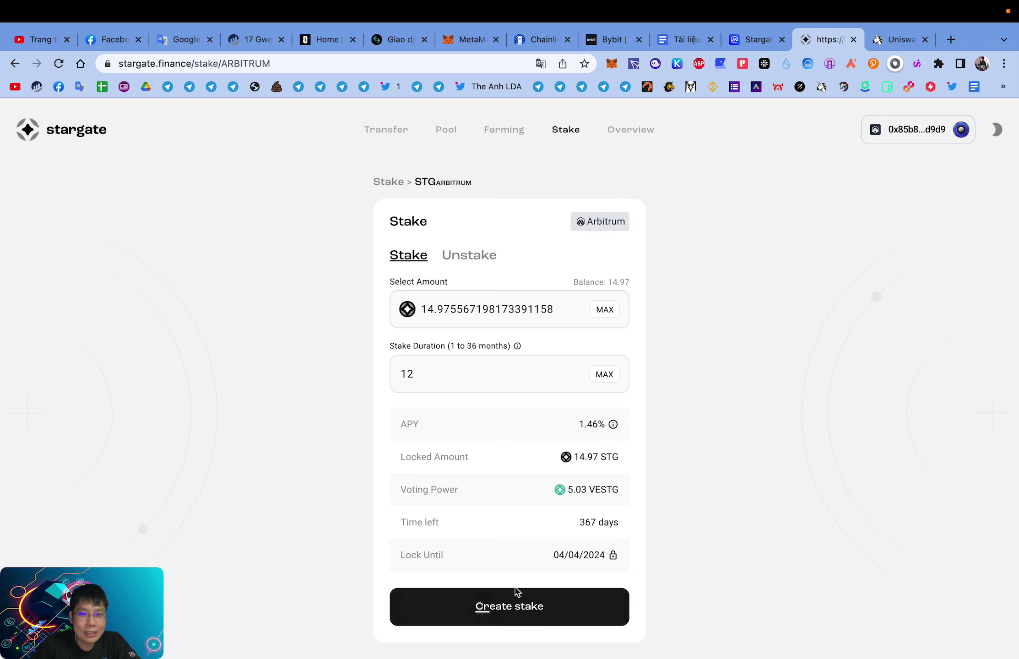
Retry the 12-month stake with a Max spending cap, back out, and set 6 months.
click(527, 610)
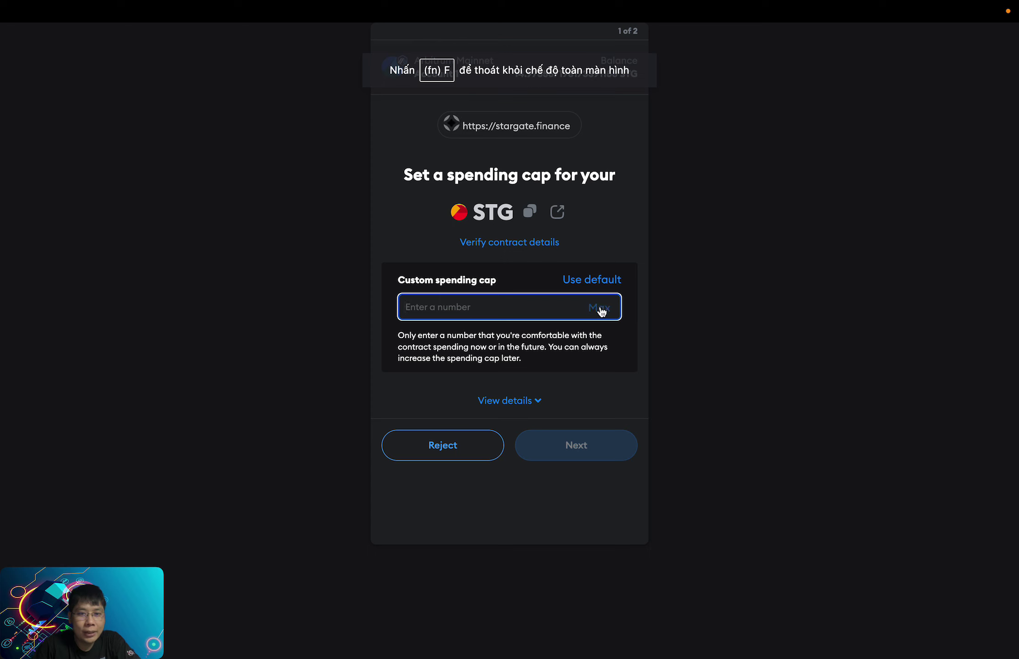
click(600, 308)
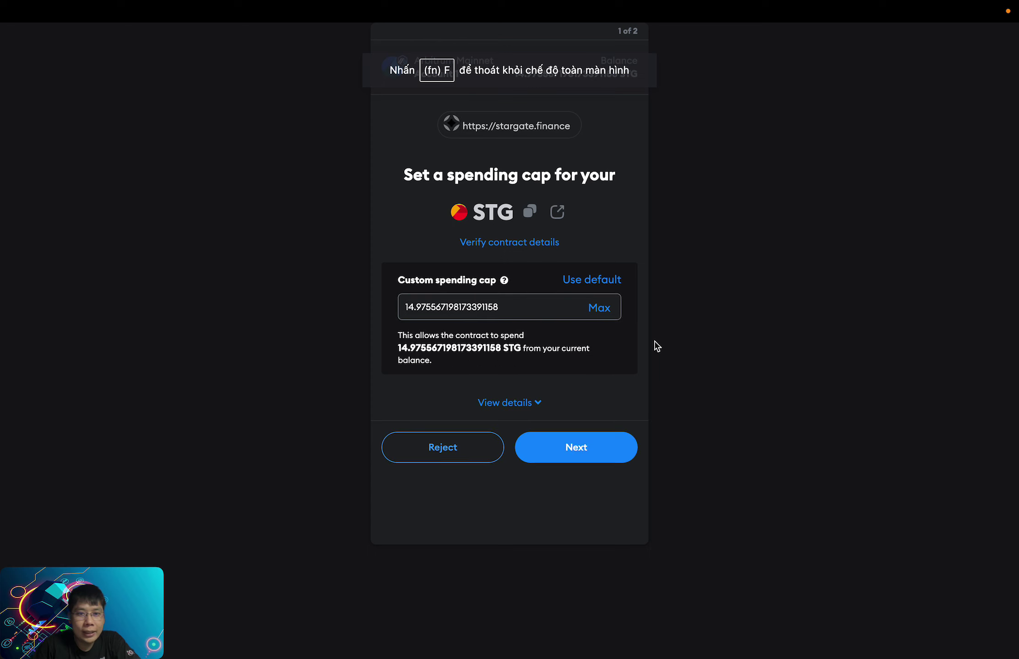
click(596, 458)
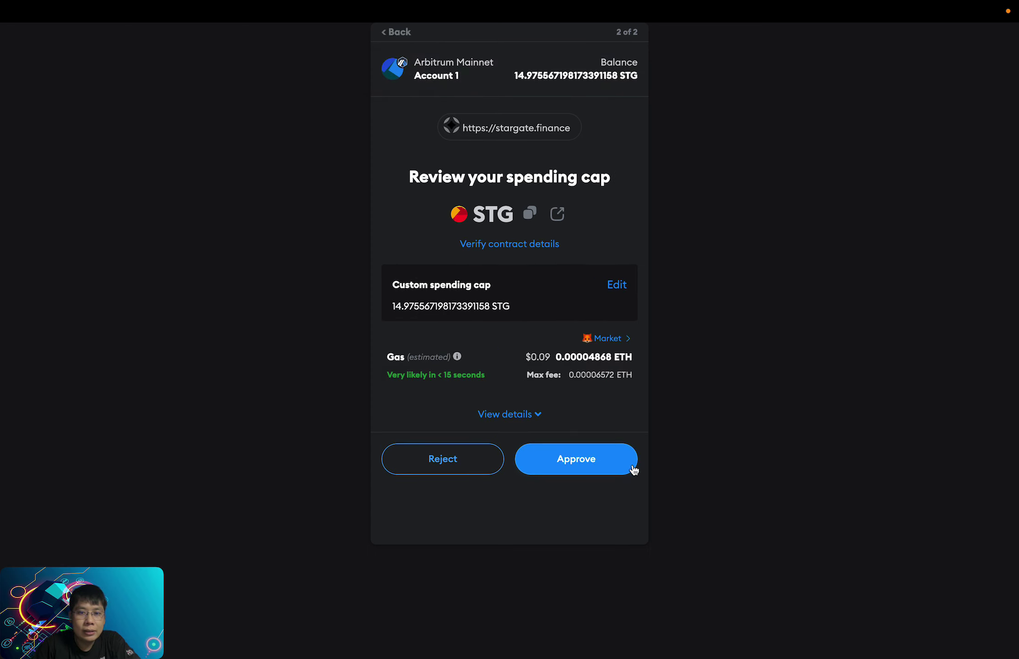
click(599, 467)
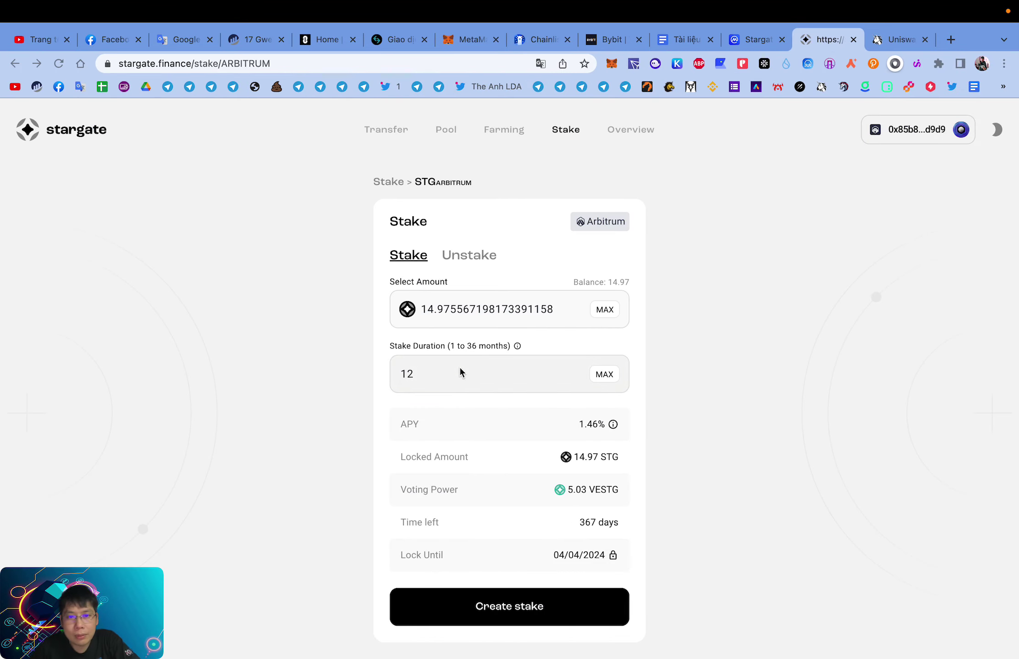
drag(461, 370, 363, 377)
text(6)
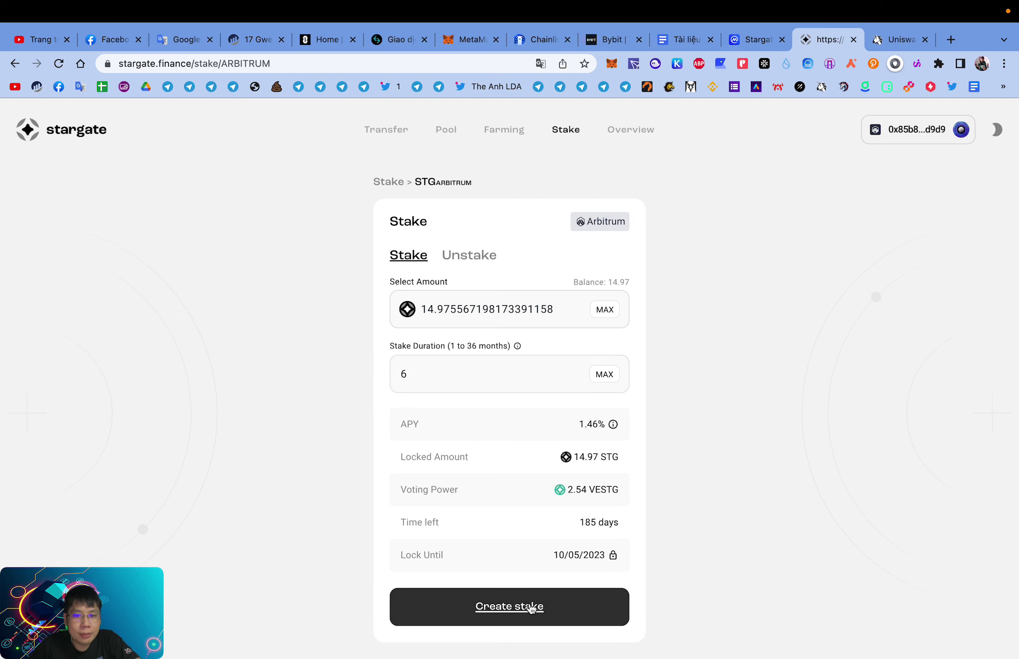
Create the 6-month stake, approve the Max STG spending cap, and confirm the CREATE_LOCK transaction.
click(547, 605)
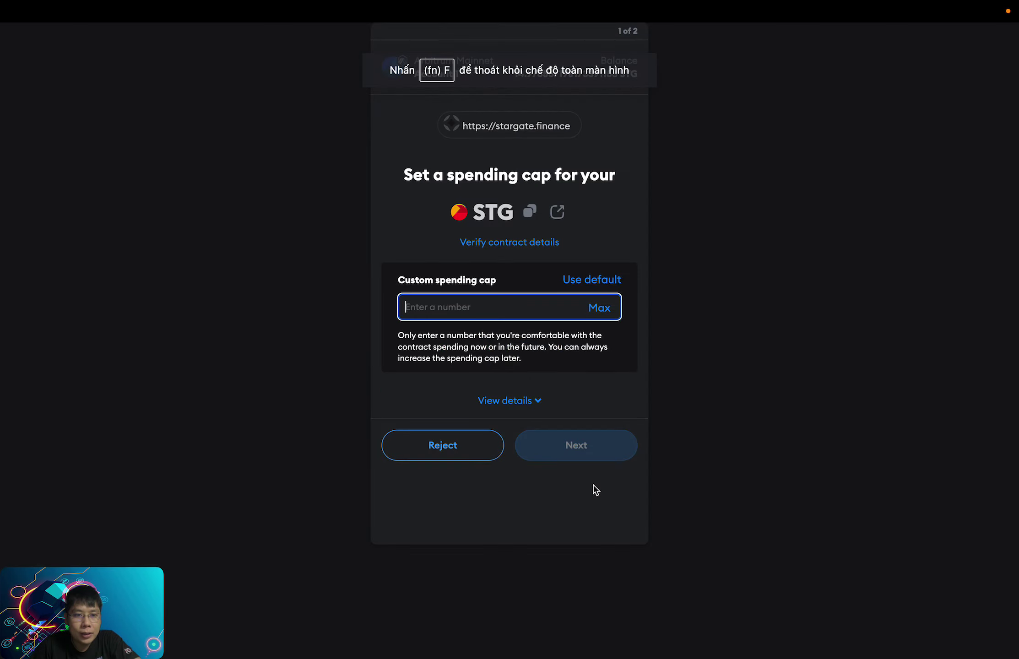
click(600, 308)
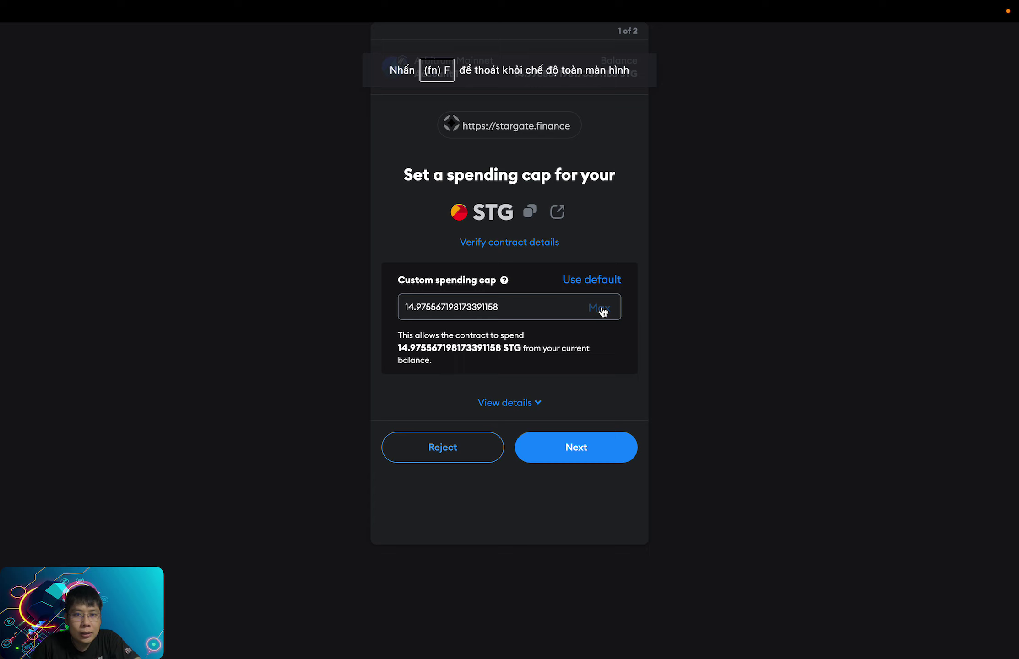
click(602, 448)
click(602, 461)
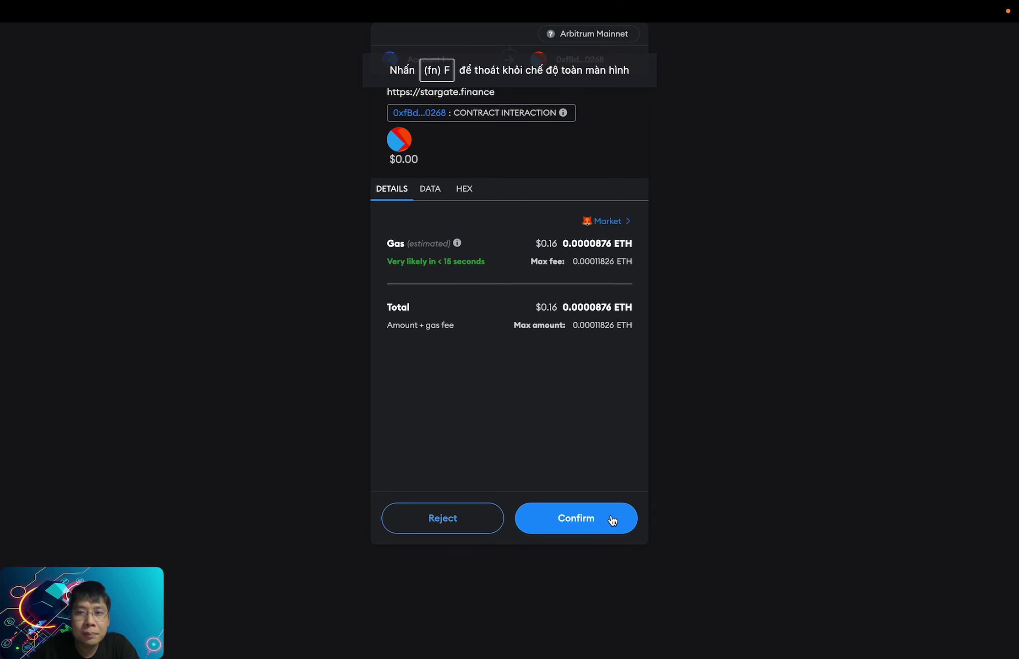
click(611, 522)
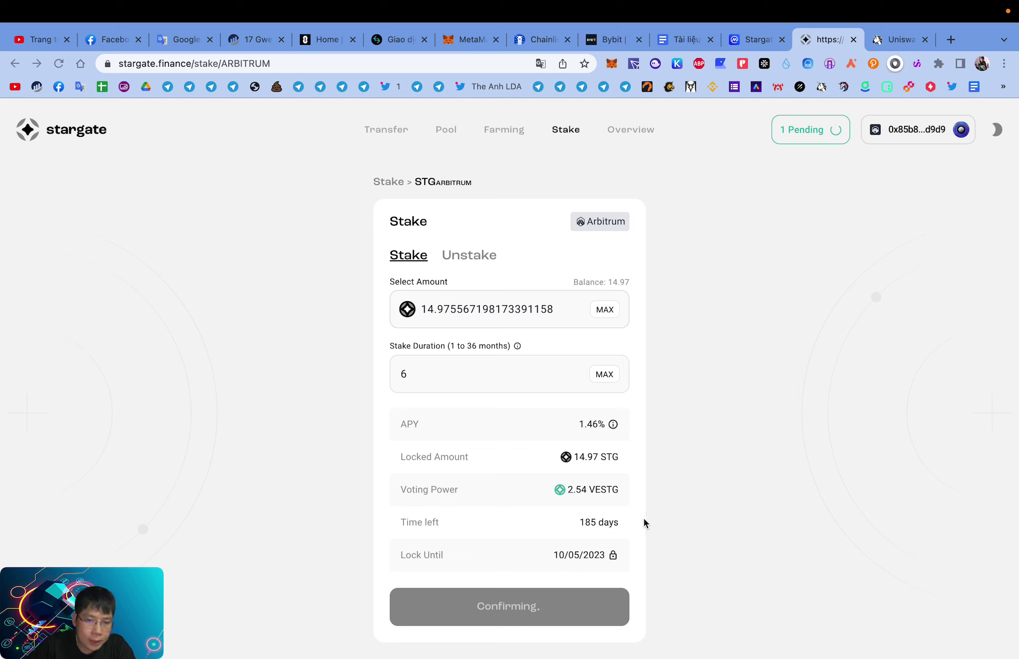
Visit the Pool page, return to Stake, and reload the page to refresh claimable staking fees.
drag(574, 522, 629, 523)
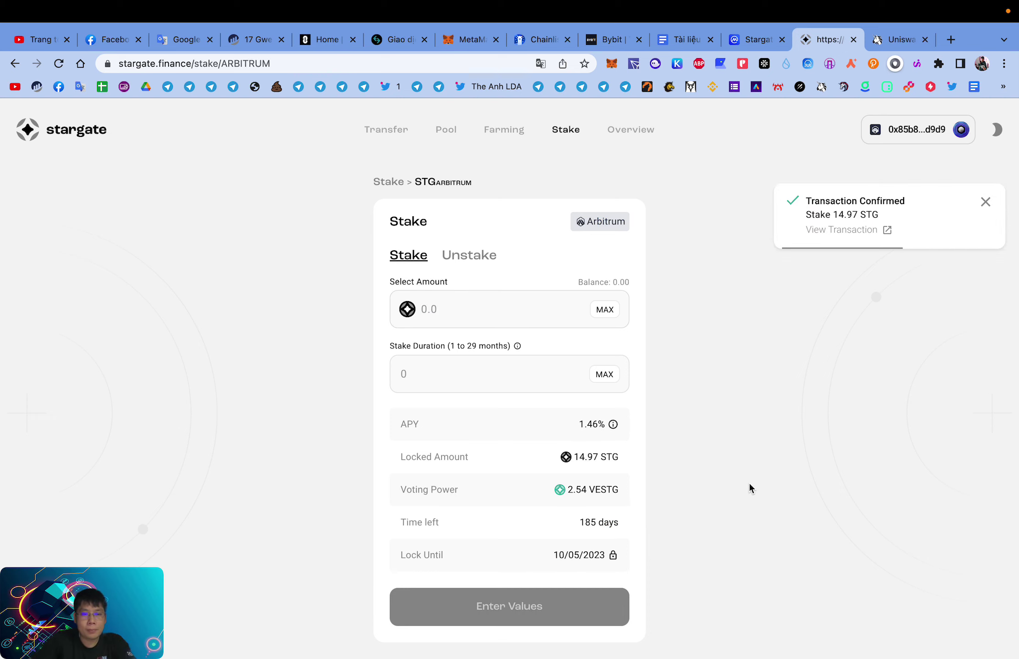
key(super+l)
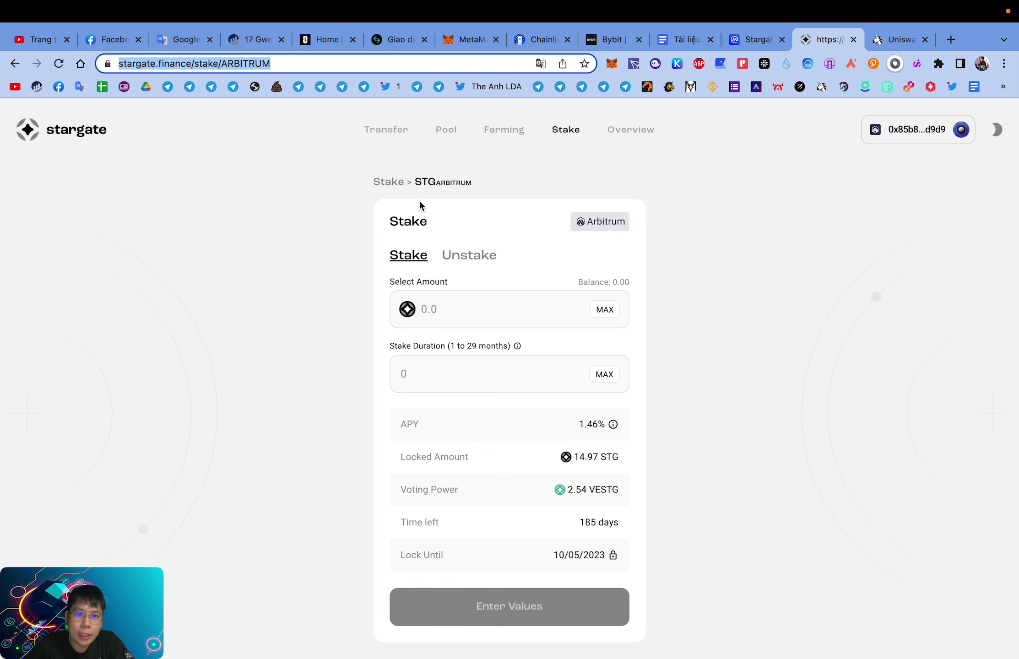
click(446, 129)
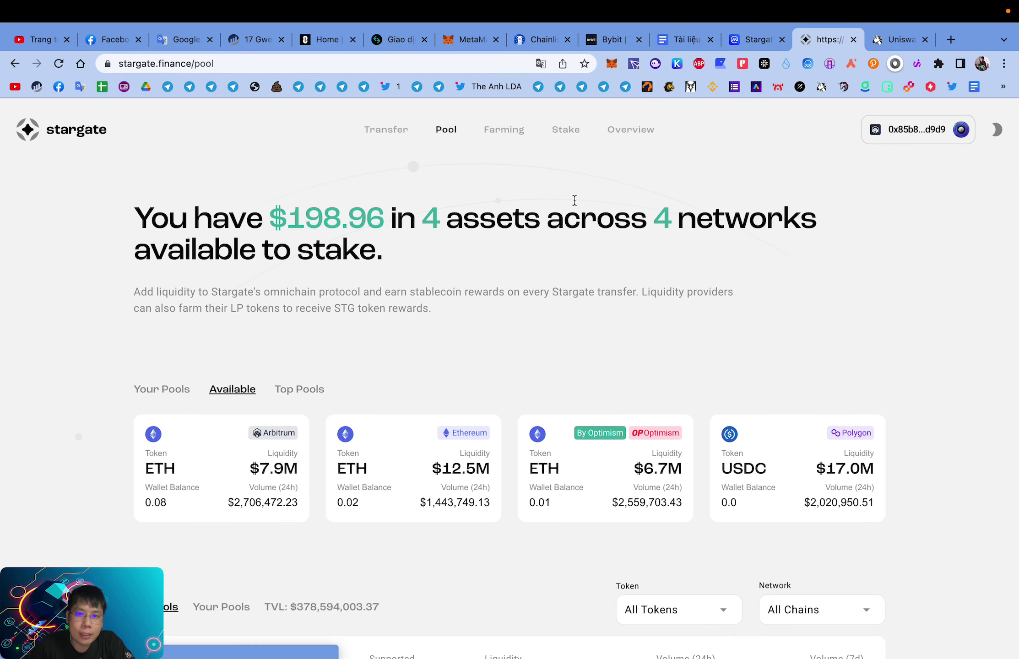
click(565, 133)
scroll(630, 315, down, 2)
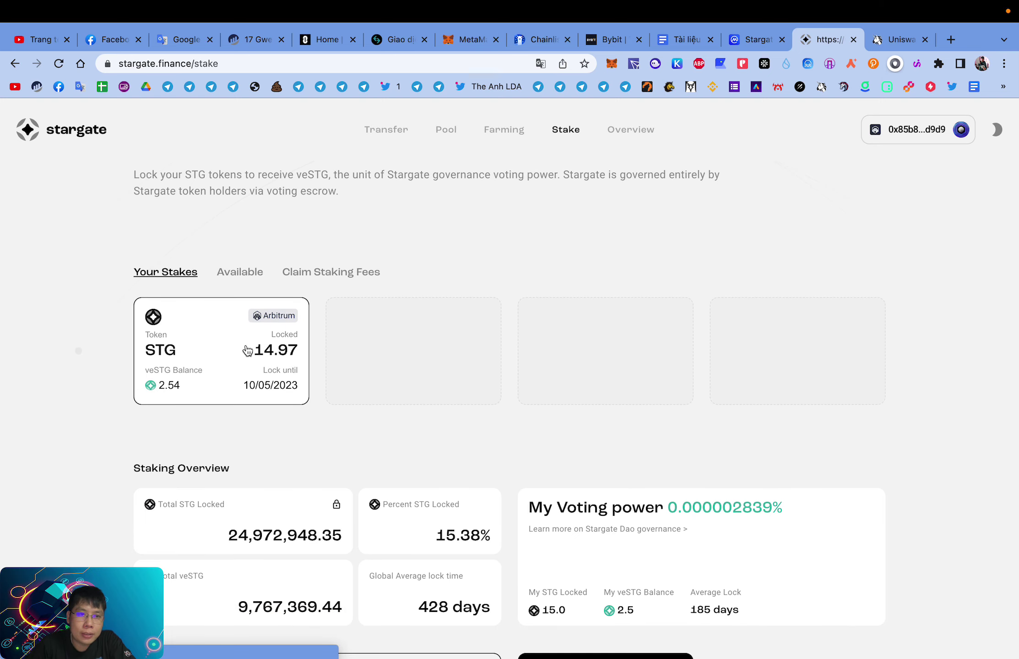
click(344, 273)
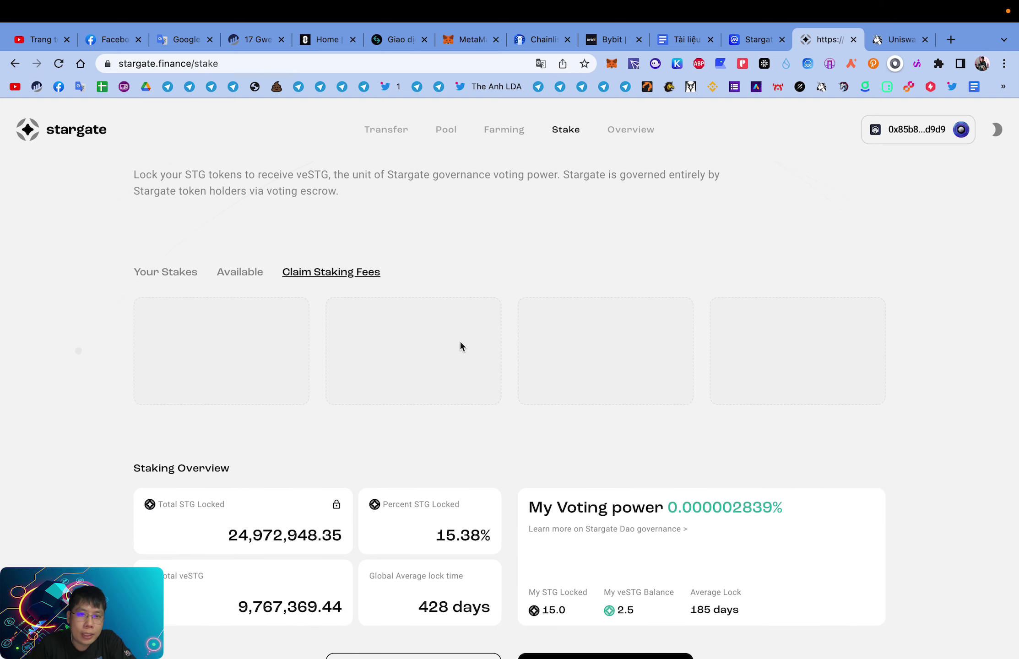
right_click(633, 207)
click(671, 286)
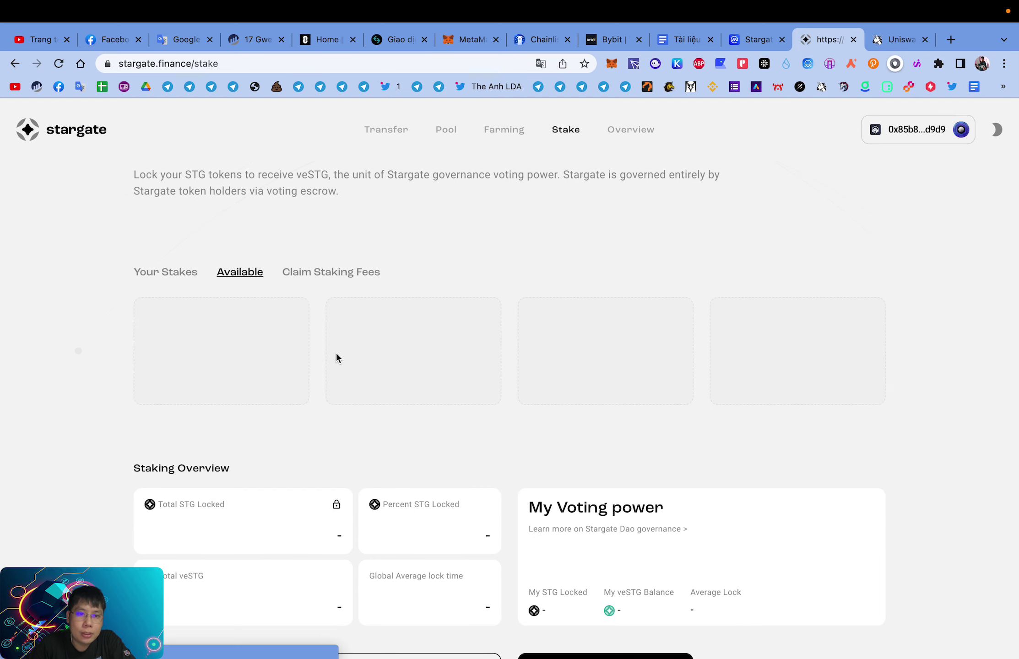
Check Your Stakes showing 14.97 STG locked until 10/05/2023 for 2.54 veSTG.
click(335, 274)
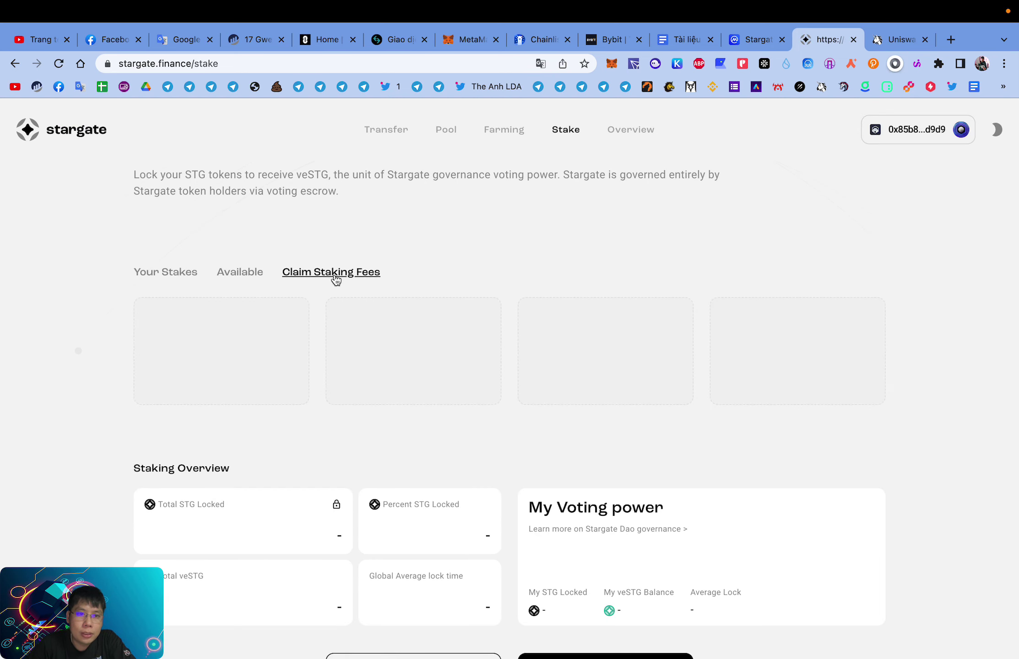
scroll(315, 303, down, 6)
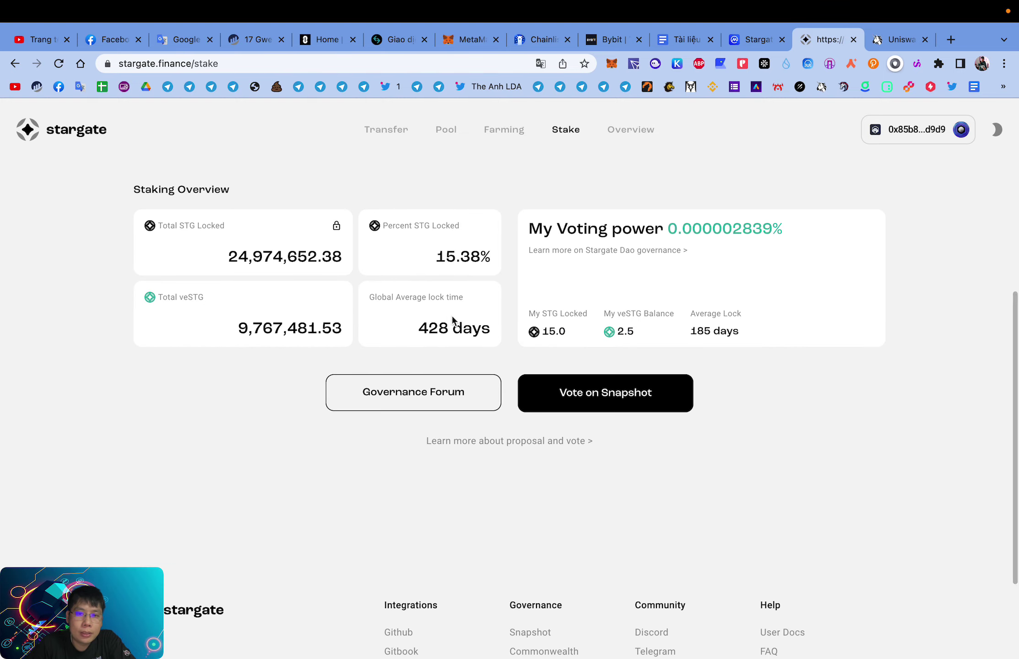
scroll(328, 291, up, 4)
click(162, 172)
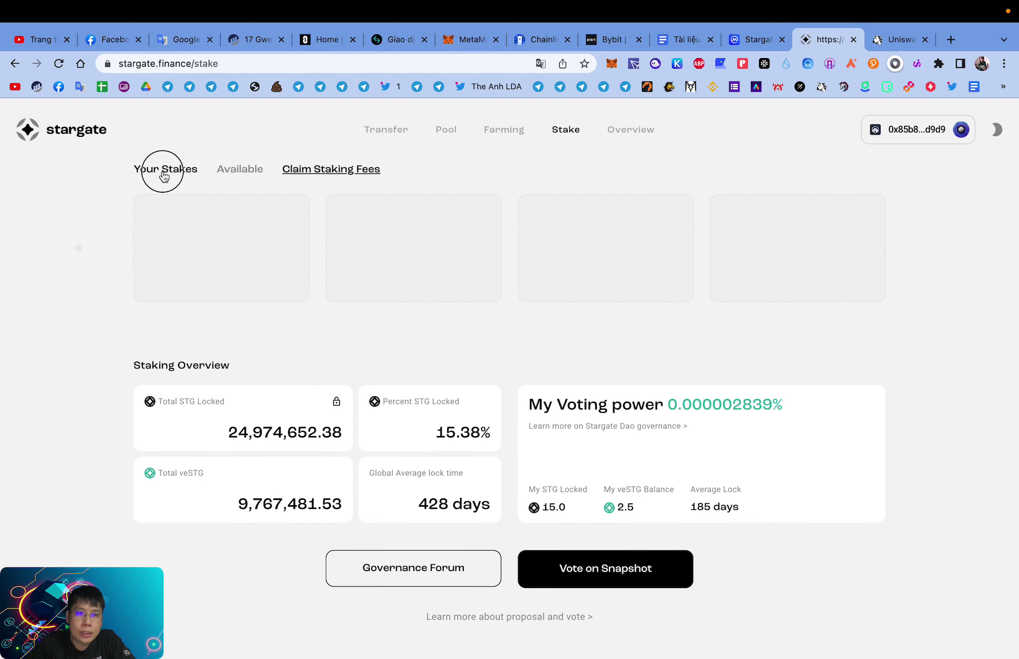
click(680, 39)
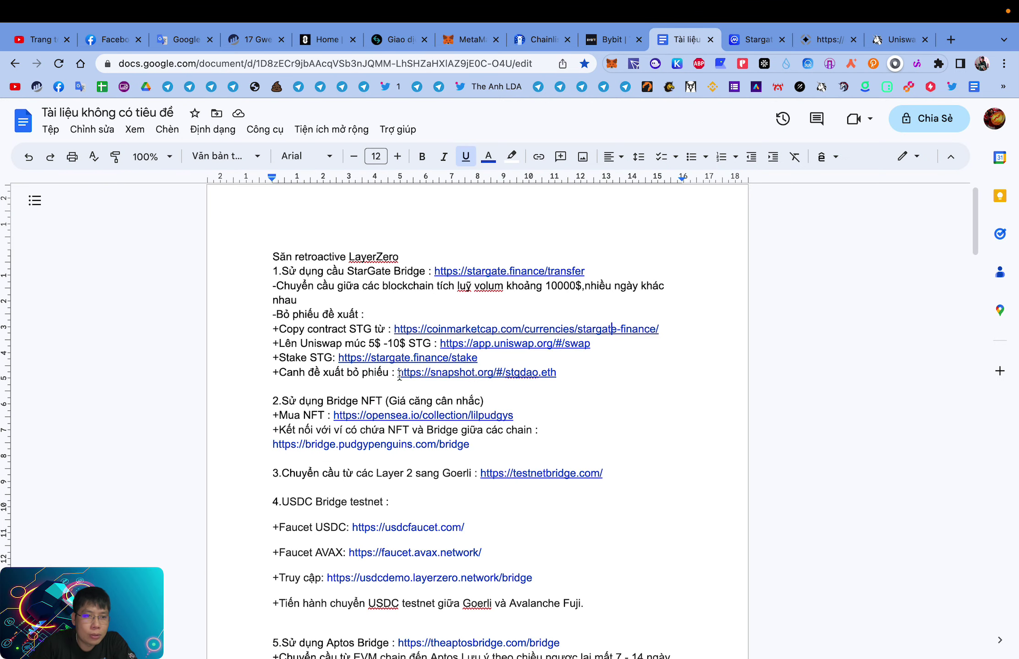
click(827, 39)
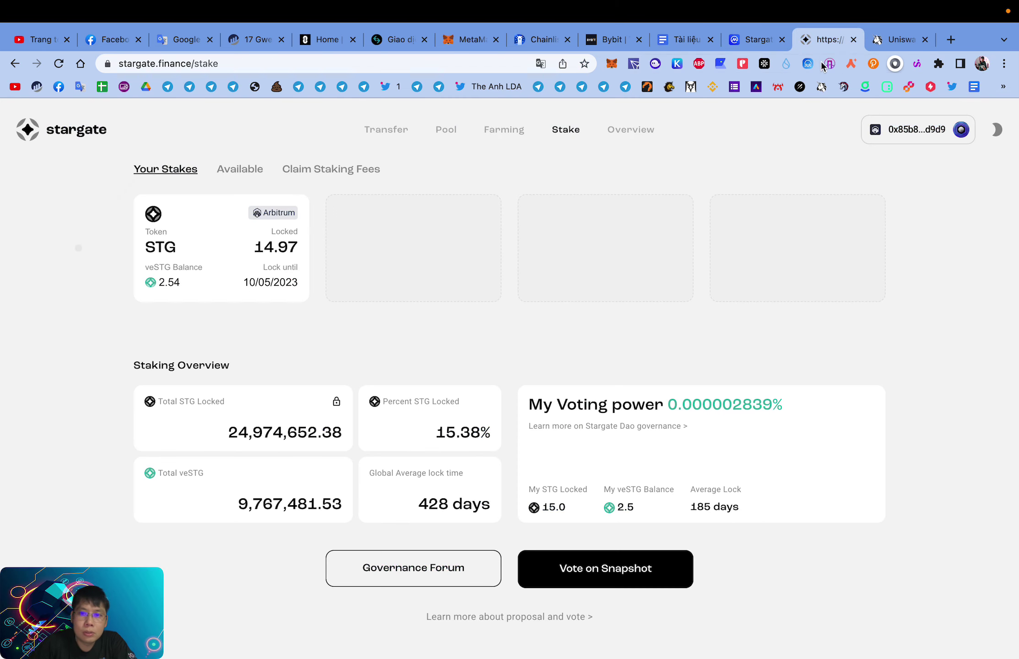
click(643, 573)
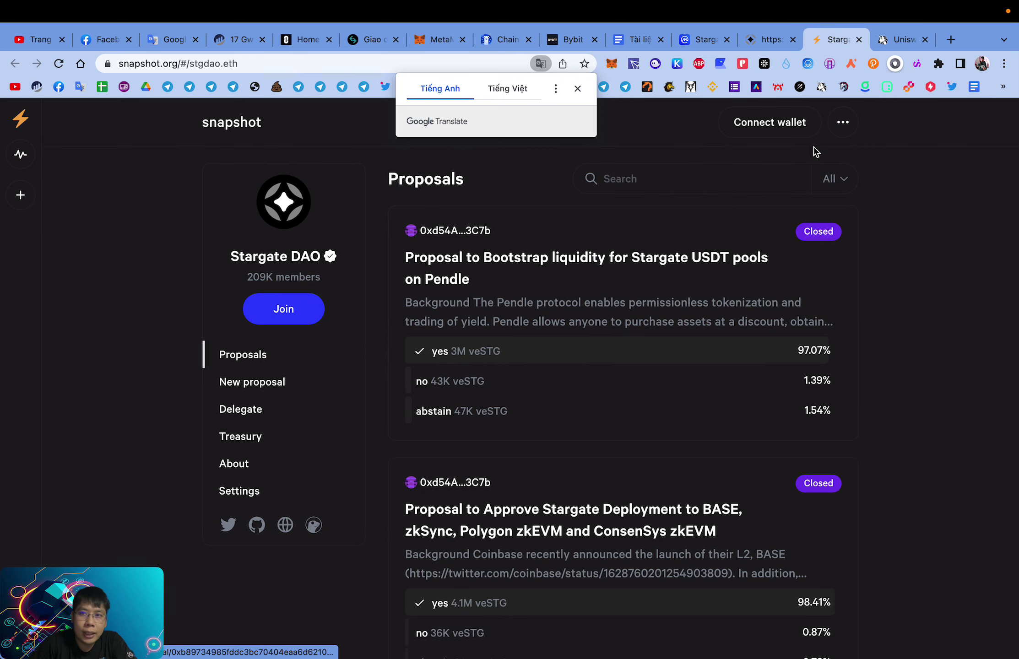
click(771, 123)
click(546, 349)
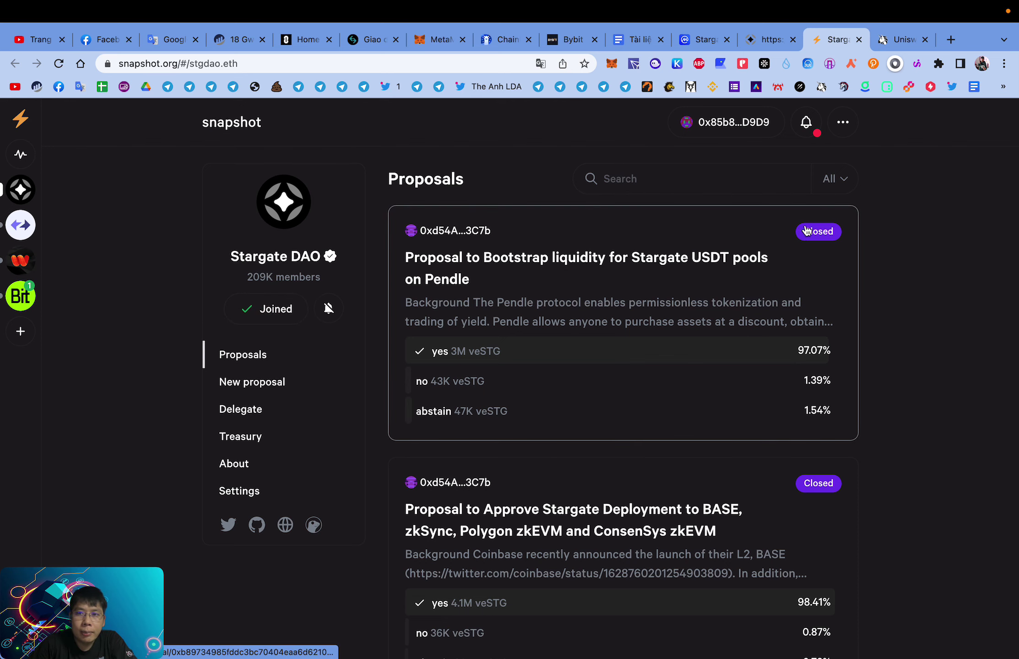
scroll(804, 307, down, 7)
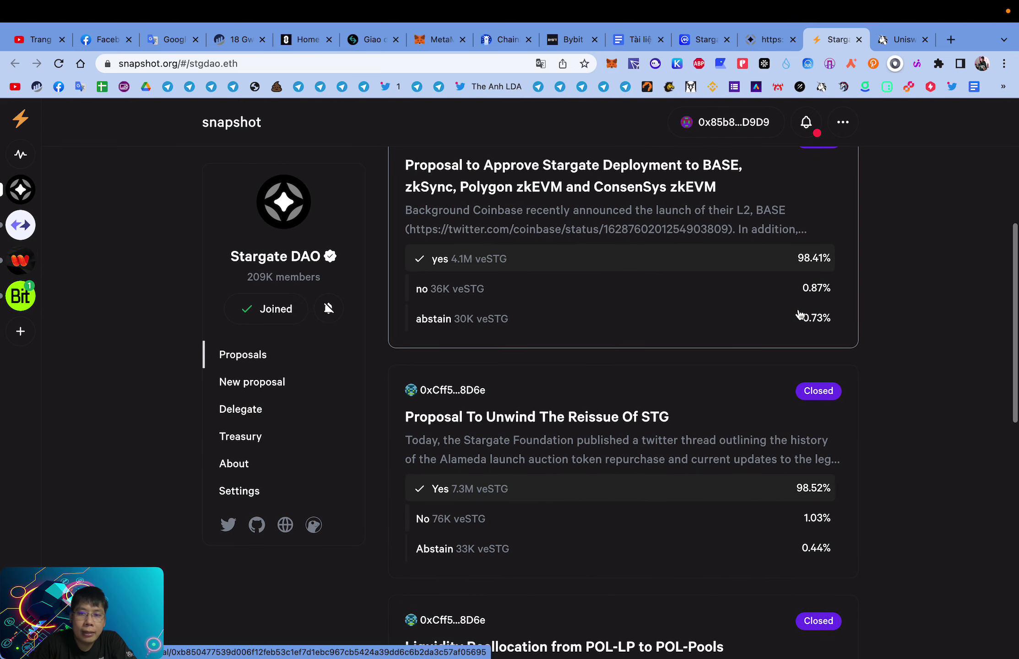
scroll(798, 315, up, 7)
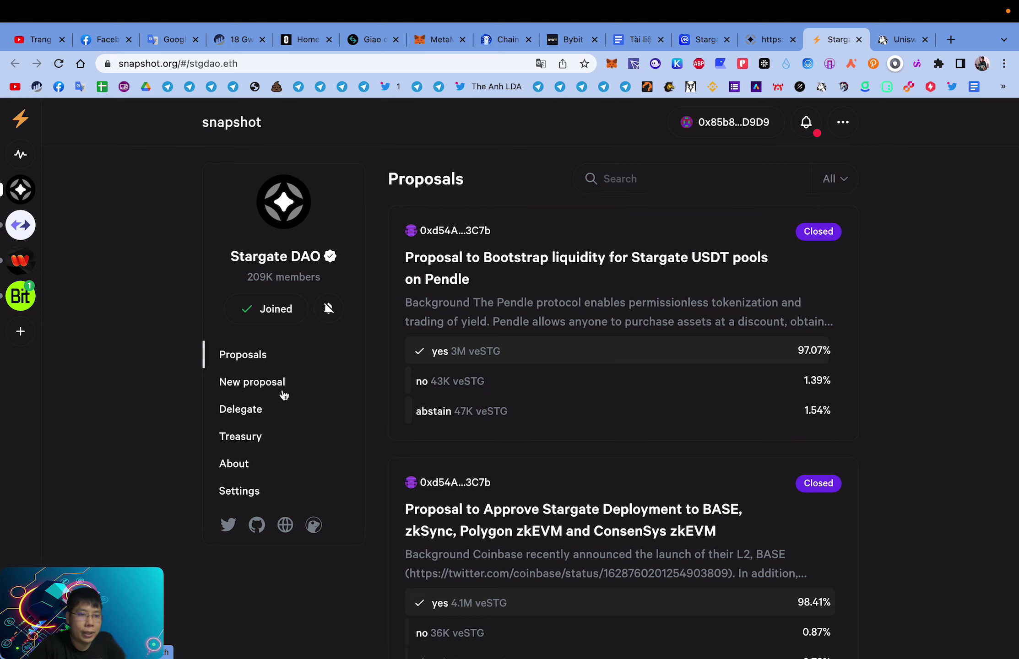
click(270, 382)
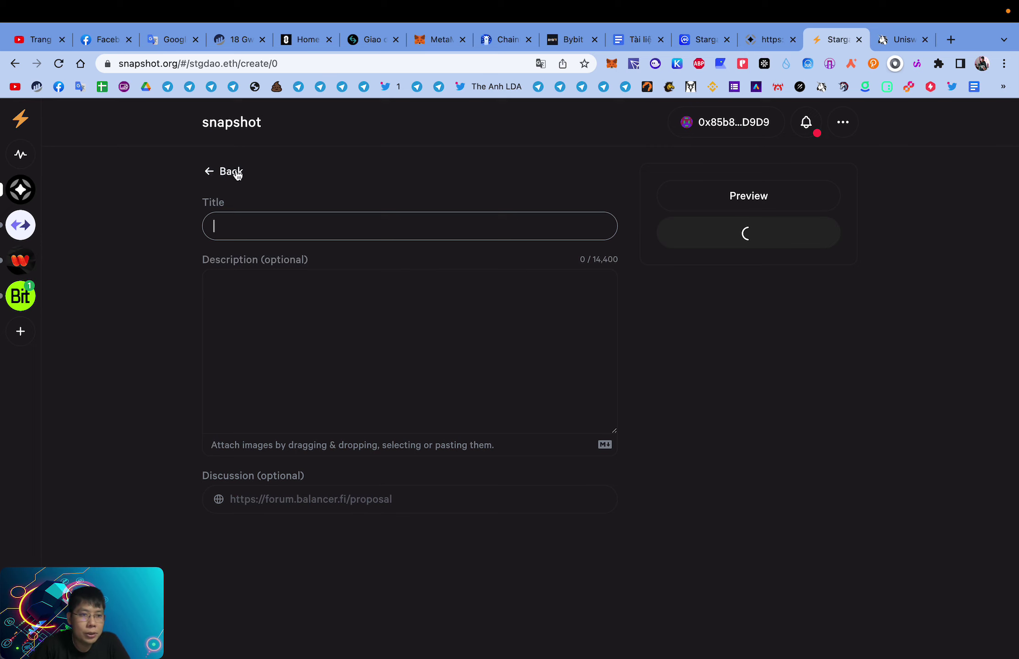
click(215, 171)
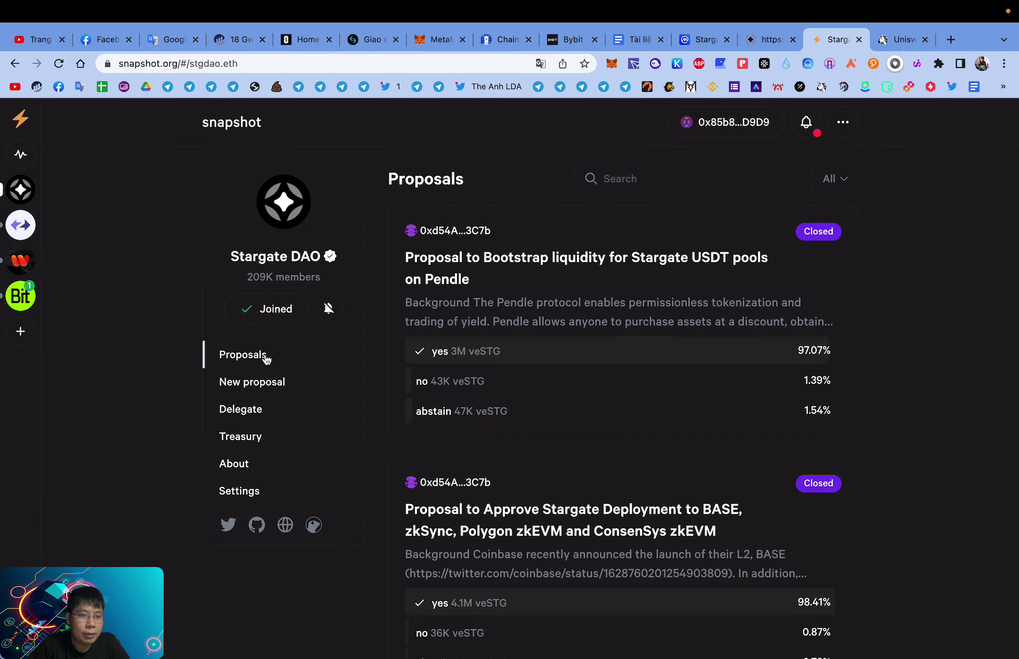
scroll(778, 394, down, 15)
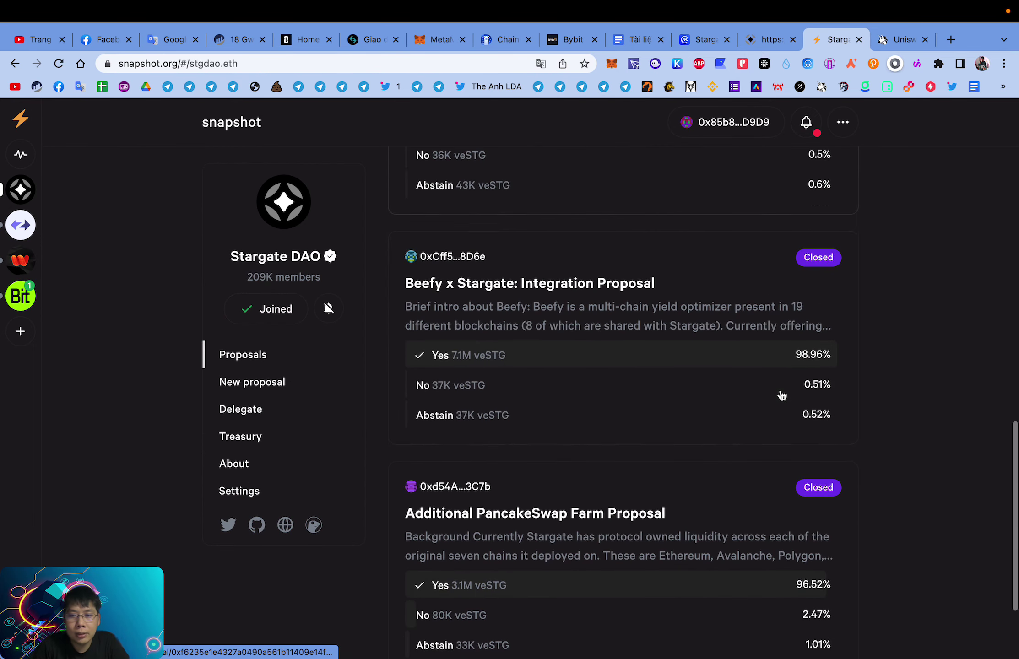
scroll(782, 396, up, 15)
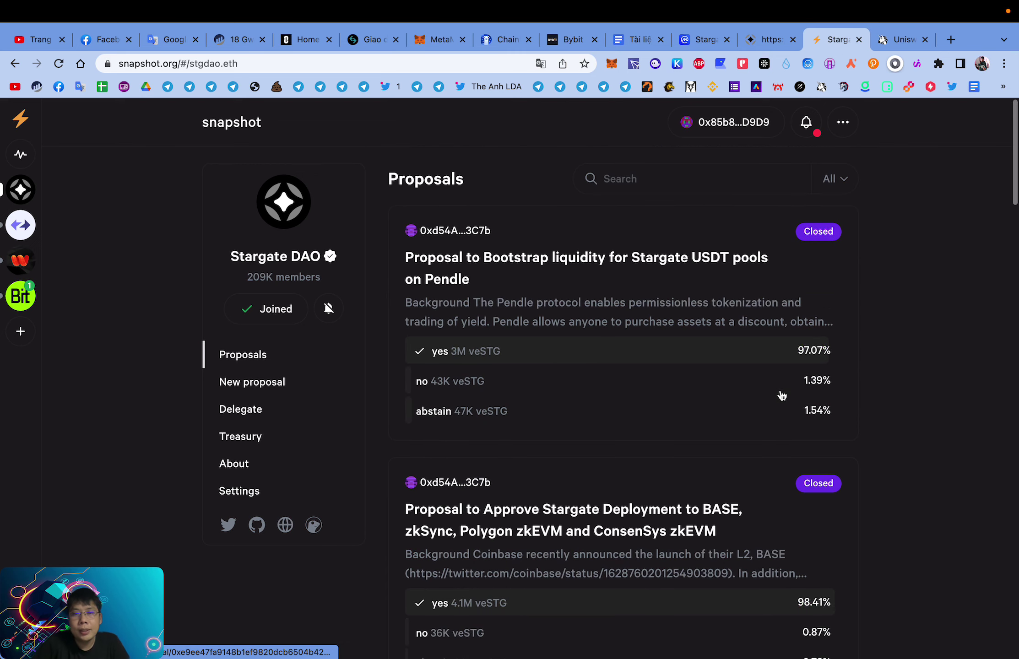
click(657, 269)
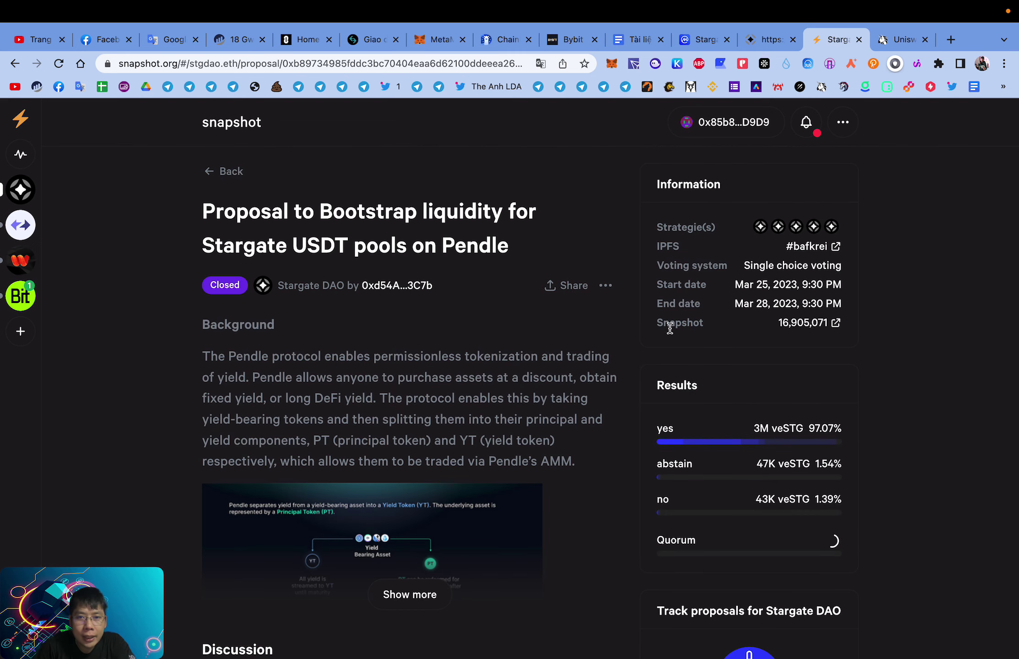
mouse_move(869, 5)
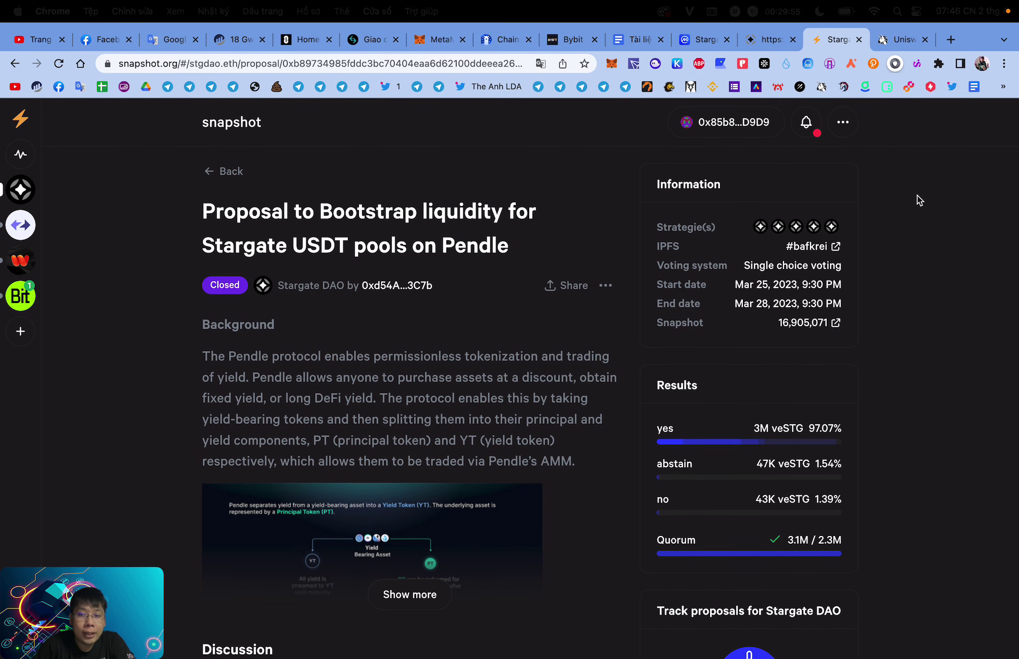
click(14, 63)
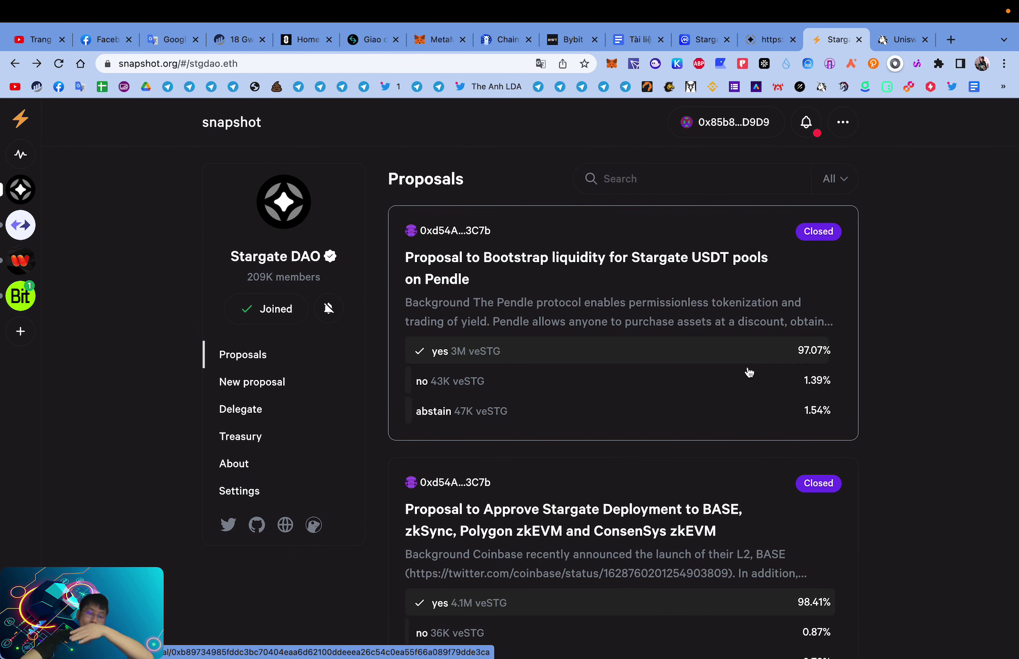
Switch to the Stargate tab and browse the Pool and Farming pages.
click(744, 39)
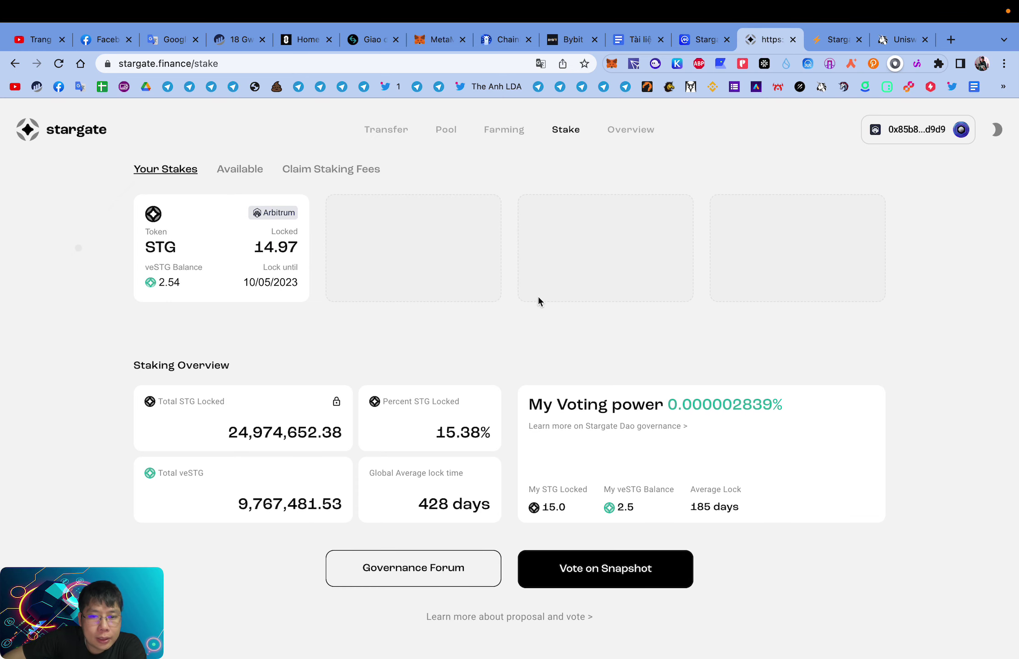
scroll(380, 300, up, 5)
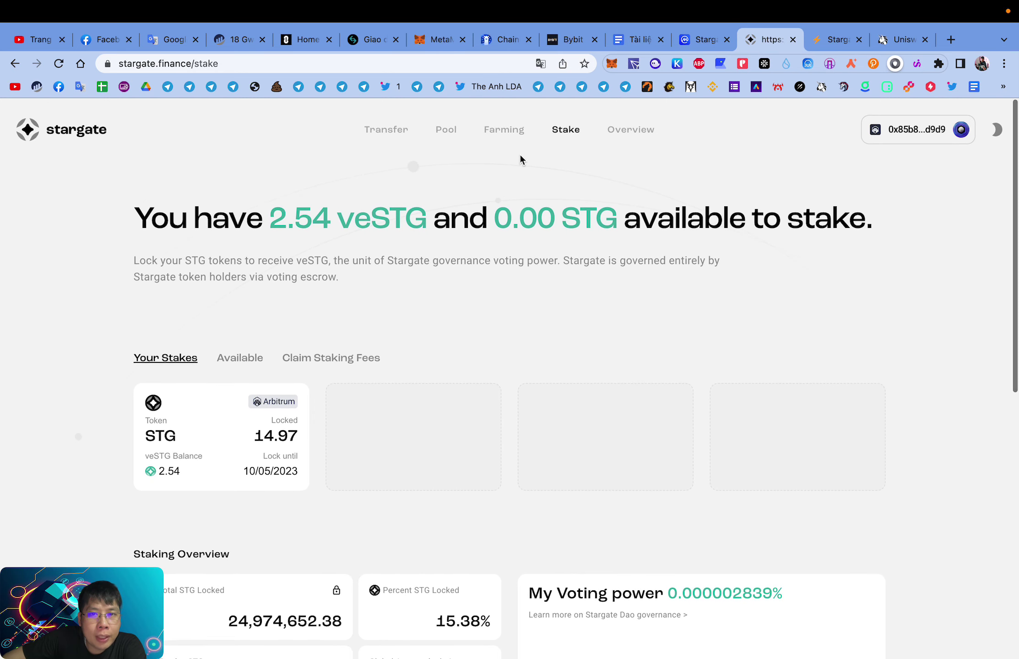
click(449, 130)
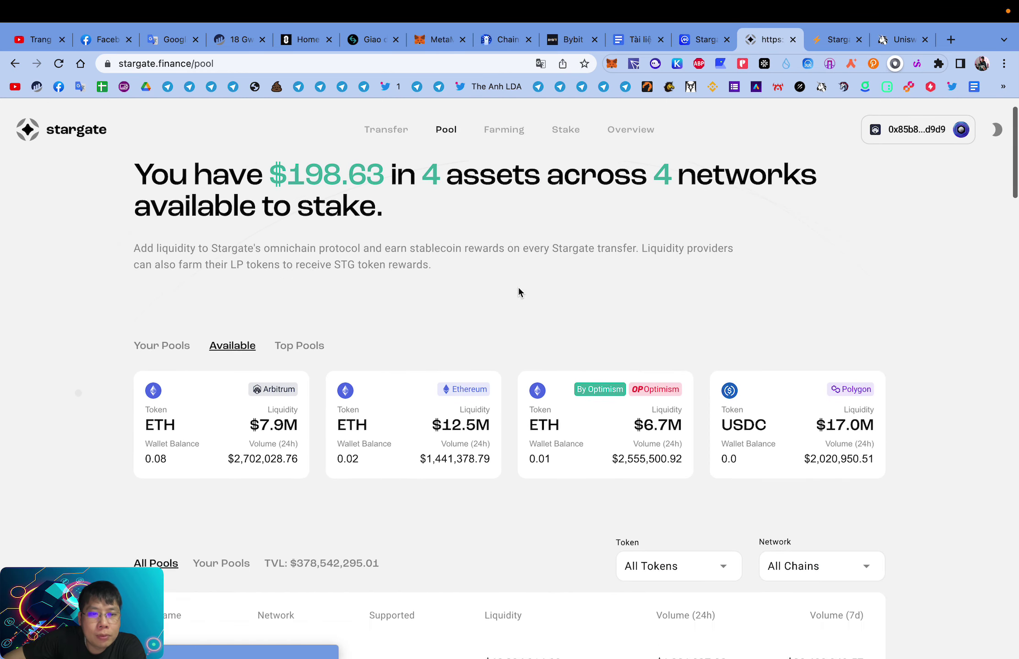
scroll(519, 288, down, 5)
scroll(518, 288, up, 5)
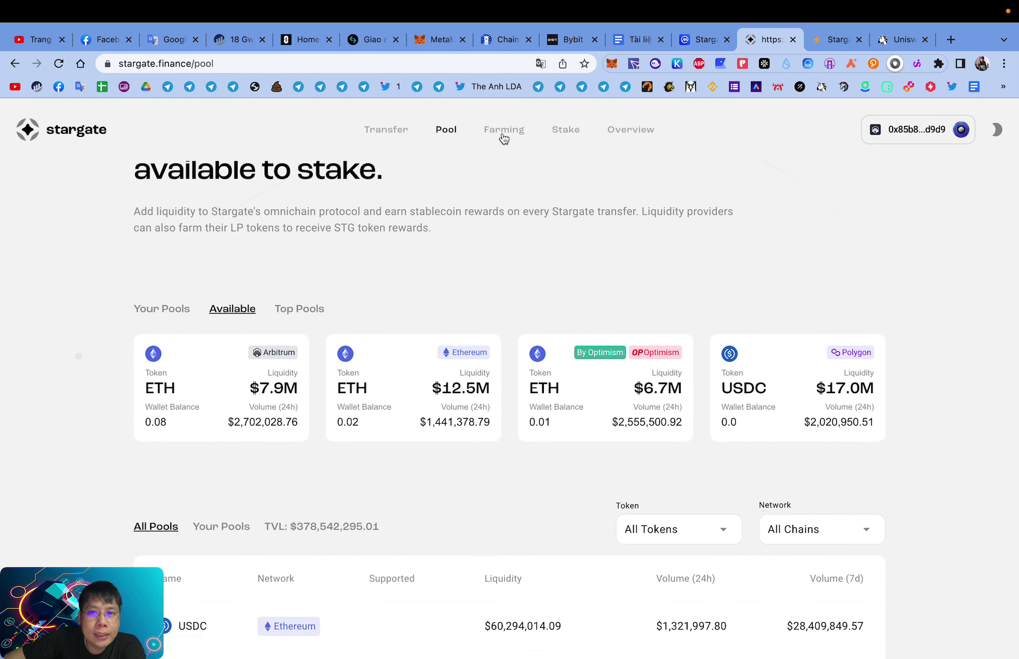
click(517, 143)
scroll(570, 256, down, 2)
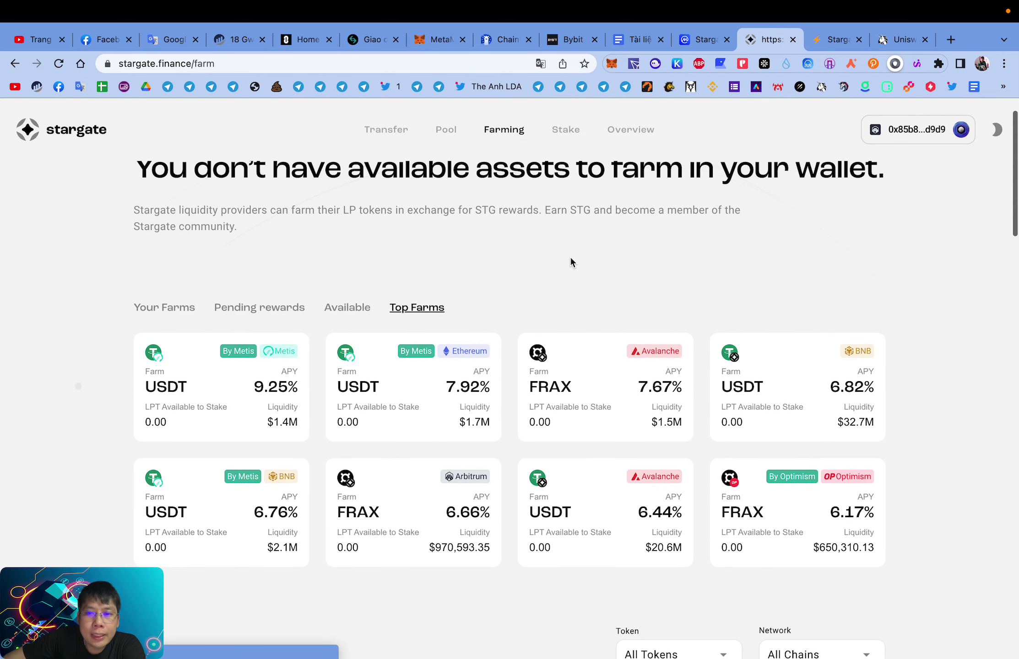
scroll(570, 255, up, 2)
View the Overview and Transfer pages, return to Stake, then go to the LayerZero notes.
click(630, 133)
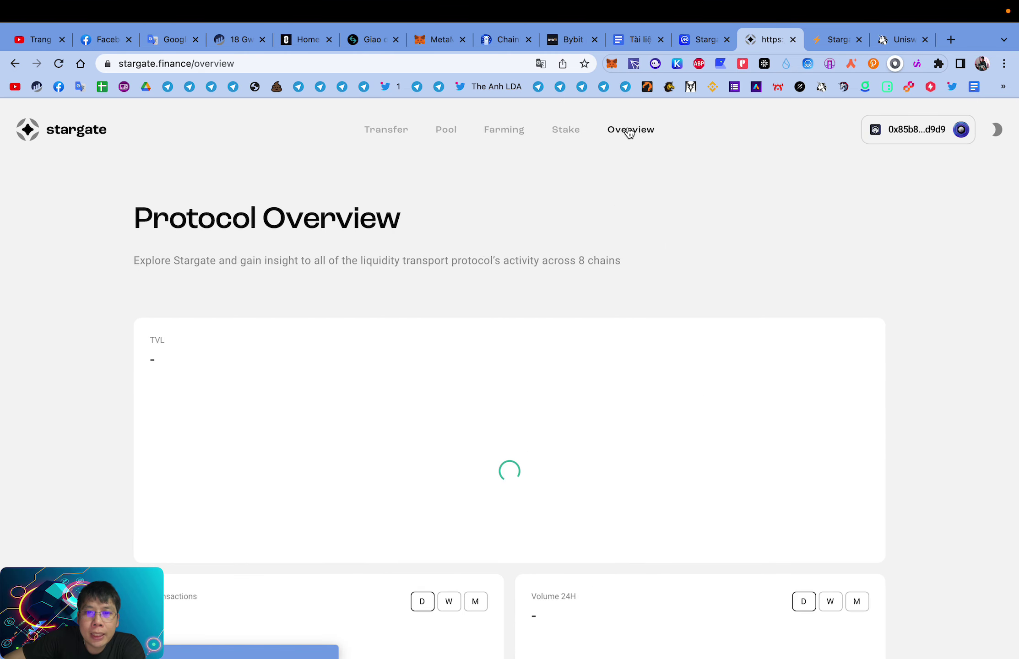
click(389, 134)
click(568, 135)
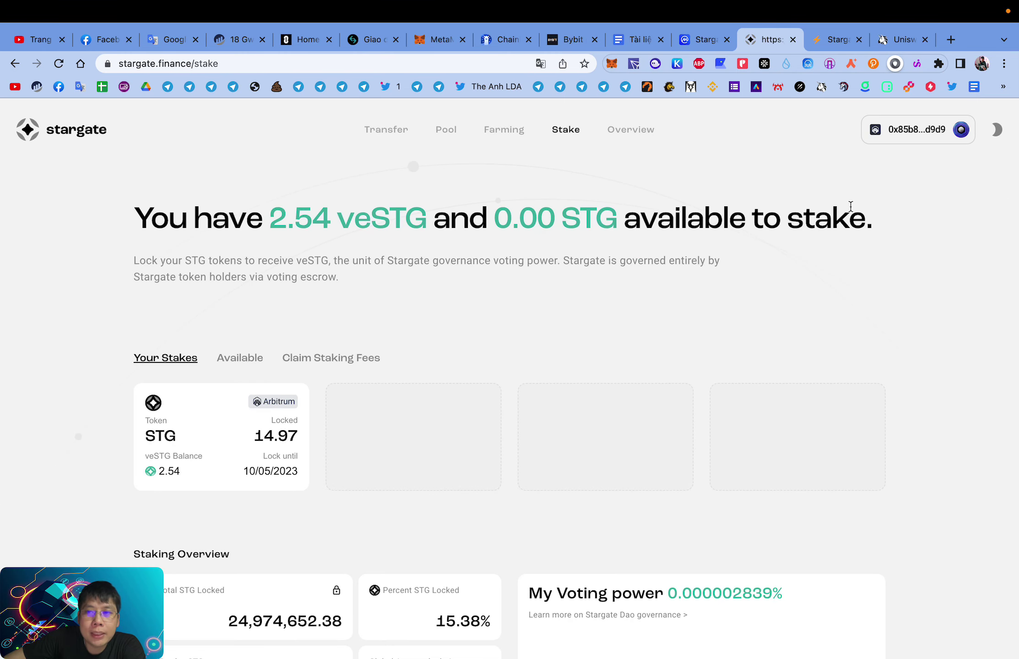
click(641, 40)
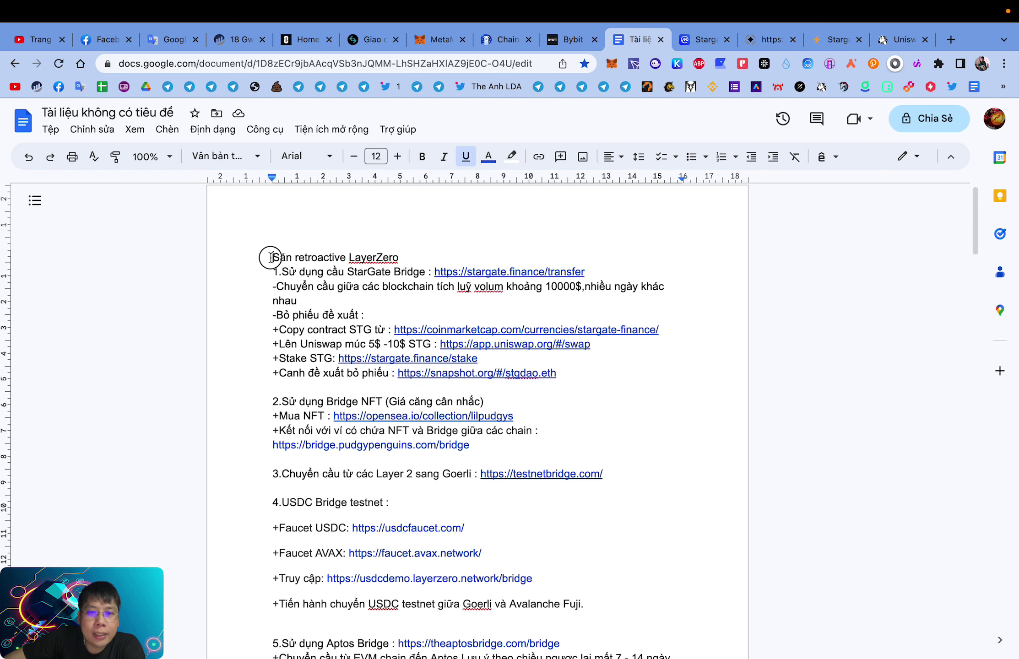
Scan the Bridge NFT notes and open the lilpudgys OpenSea link from its preview card.
drag(270, 257, 563, 380)
scroll(601, 385, down, 4)
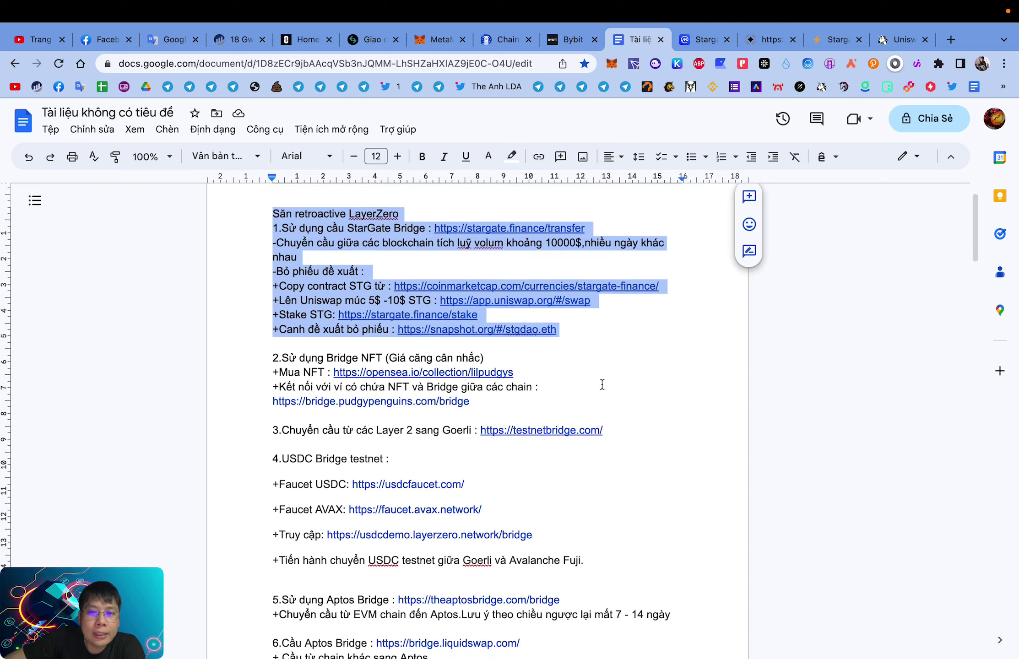
scroll(600, 384, up, 2)
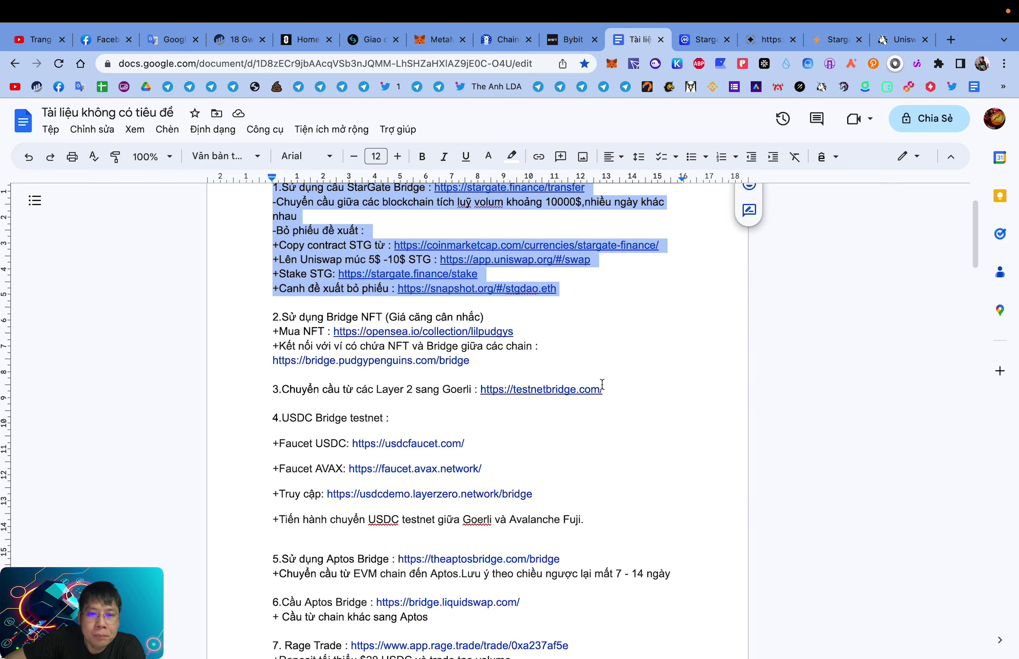
scroll(600, 385, down, 1)
click(553, 304)
click(557, 293)
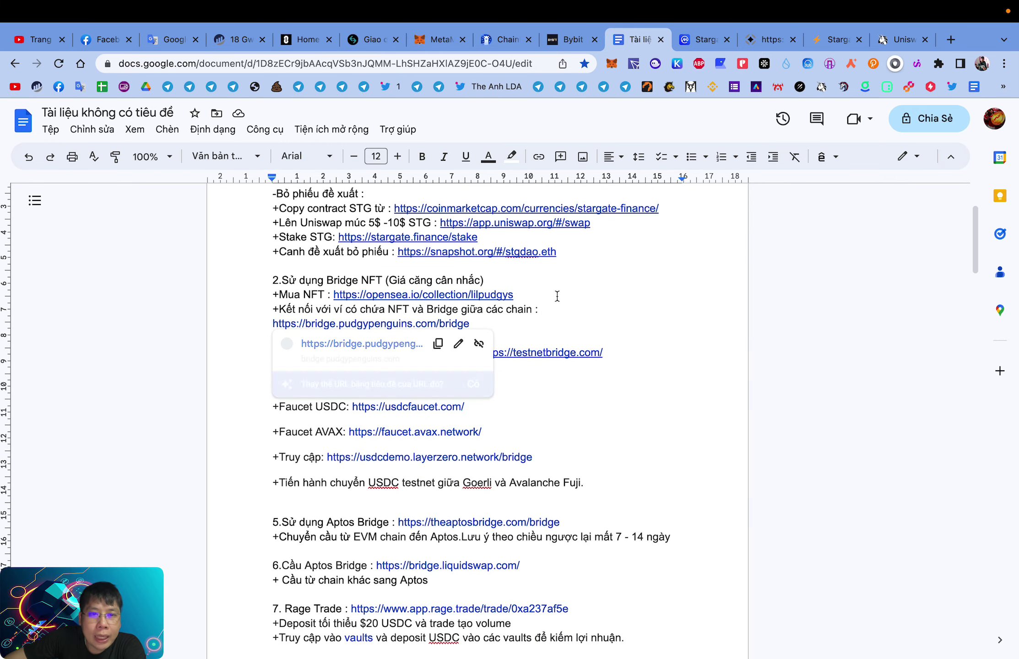
drag(324, 280, 458, 282)
click(531, 282)
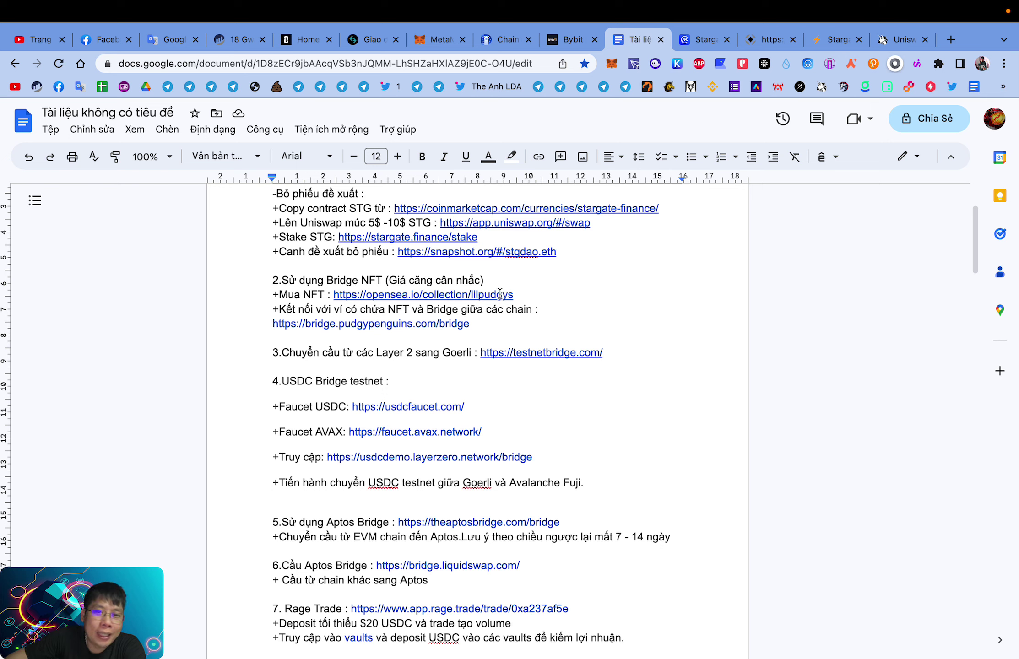
click(500, 294)
click(460, 316)
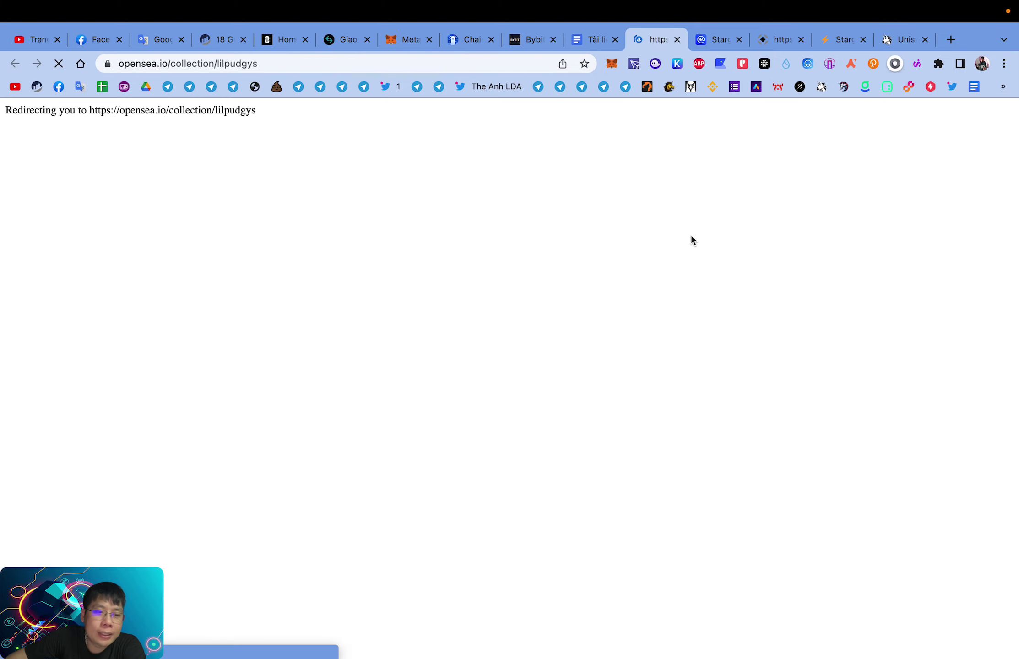
Dismiss the translation offer and show the Lil Pudgys Activity tab filtered to Sales.
scroll(608, 337, down, 7)
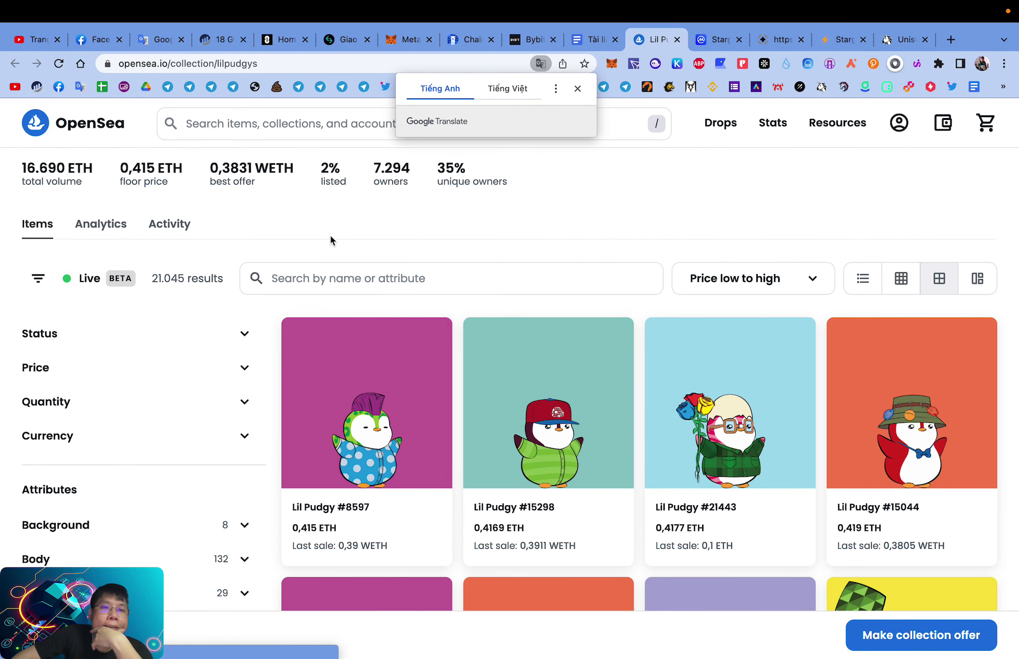
click(256, 186)
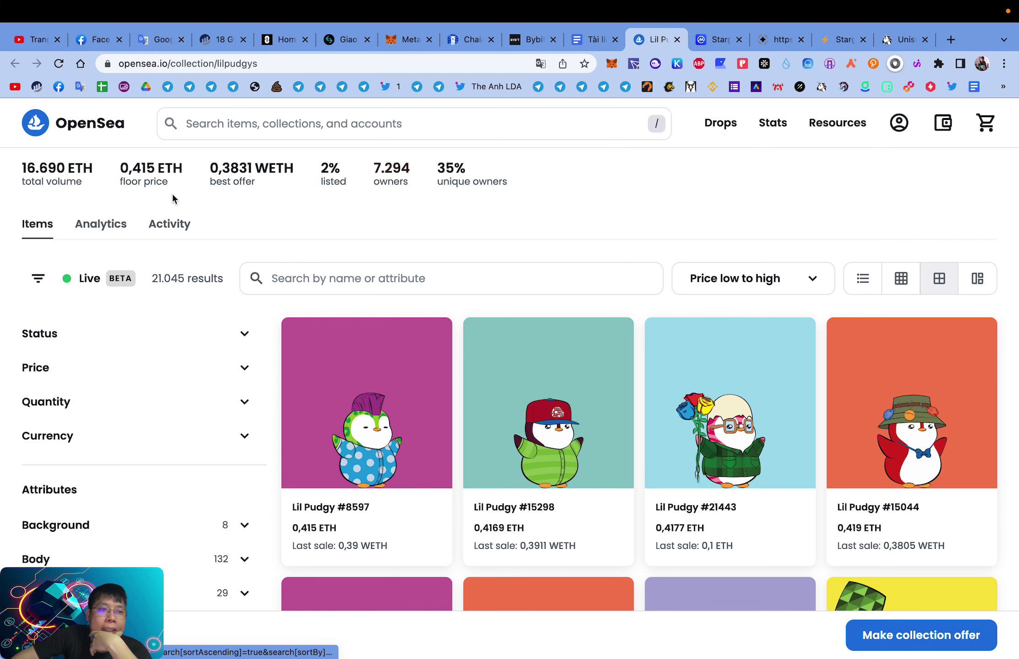
scroll(192, 206, down, 2)
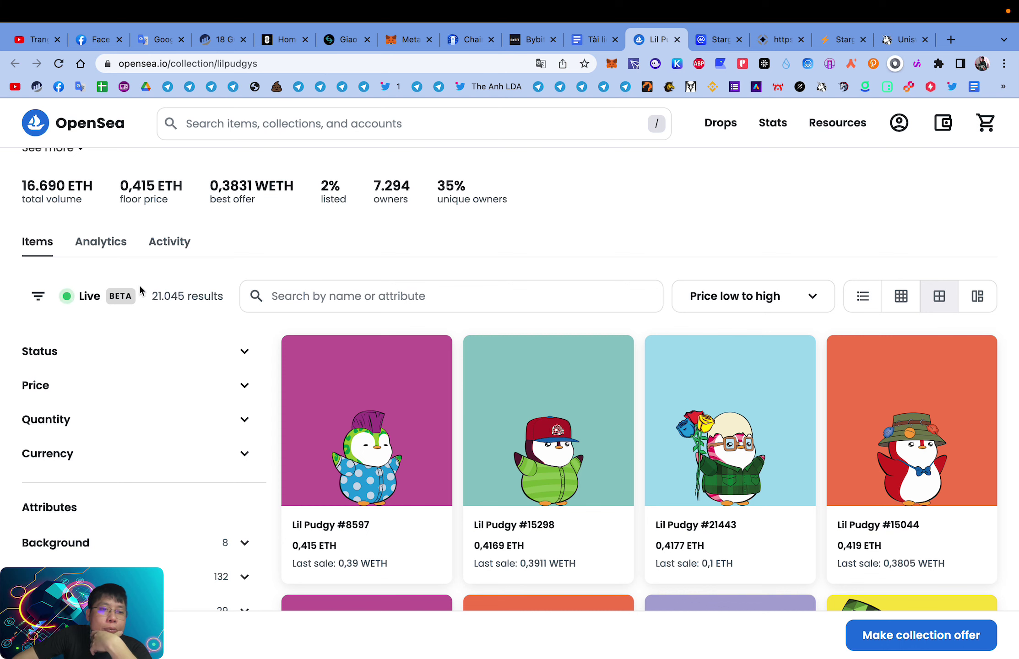
click(167, 247)
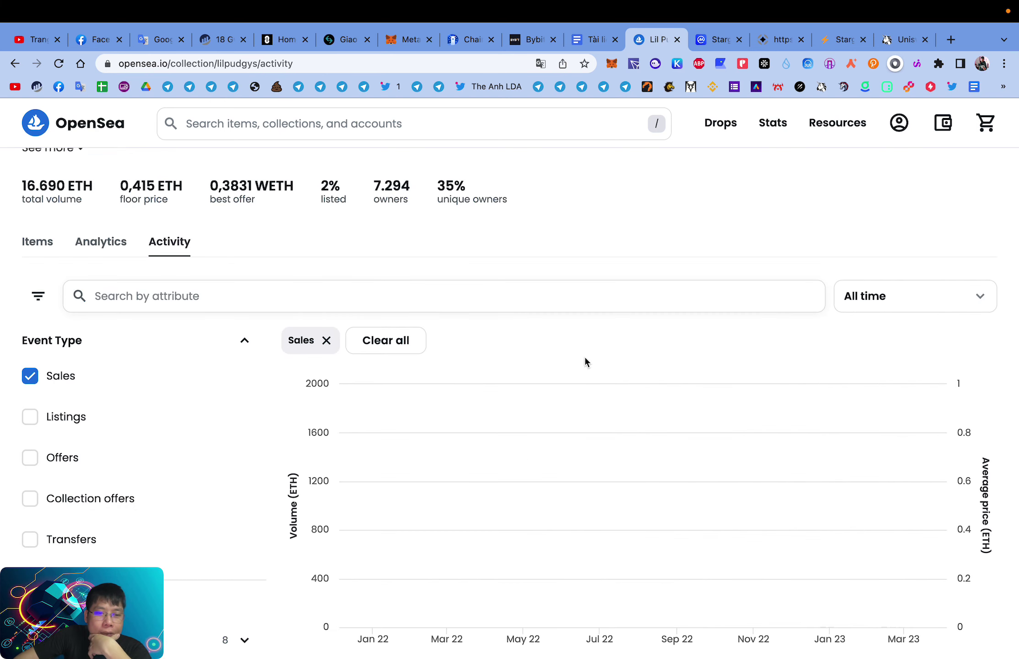
Scroll the Lil Pudgys sales table, switch back to Items, and return to the guide document.
scroll(585, 356, down, 8)
scroll(681, 392, down, 15)
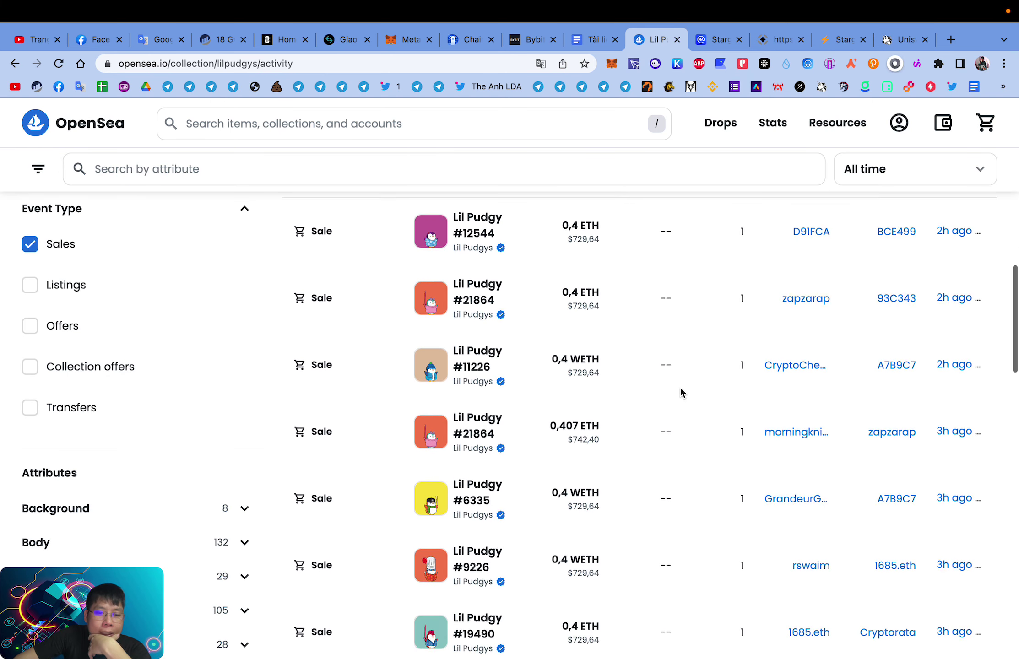
scroll(664, 390, down, 10)
scroll(664, 390, up, 15)
scroll(664, 389, up, 20)
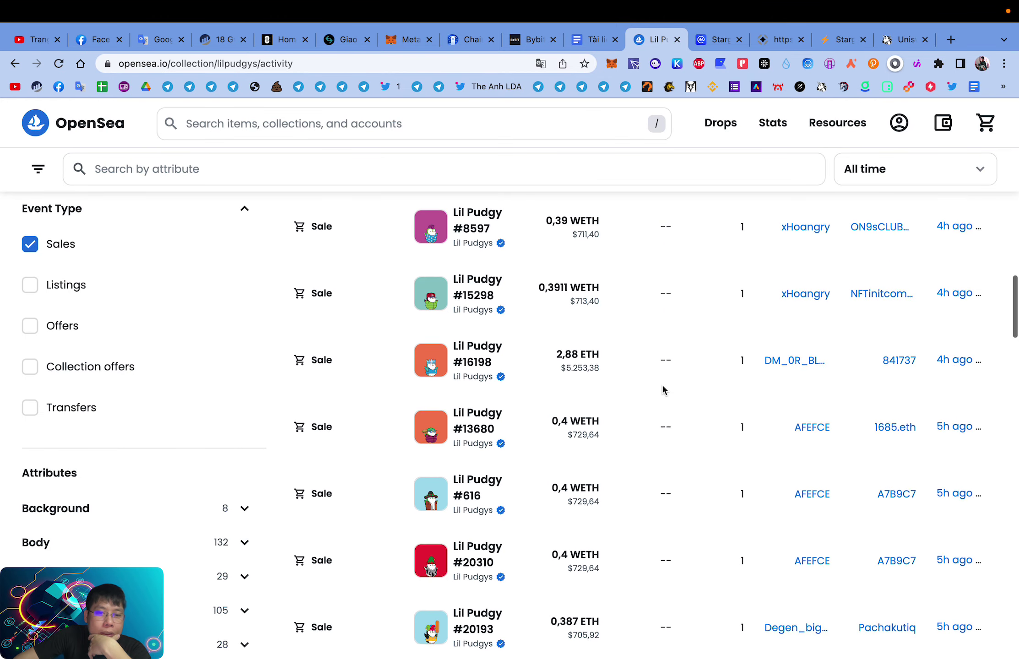
scroll(664, 390, down, 15)
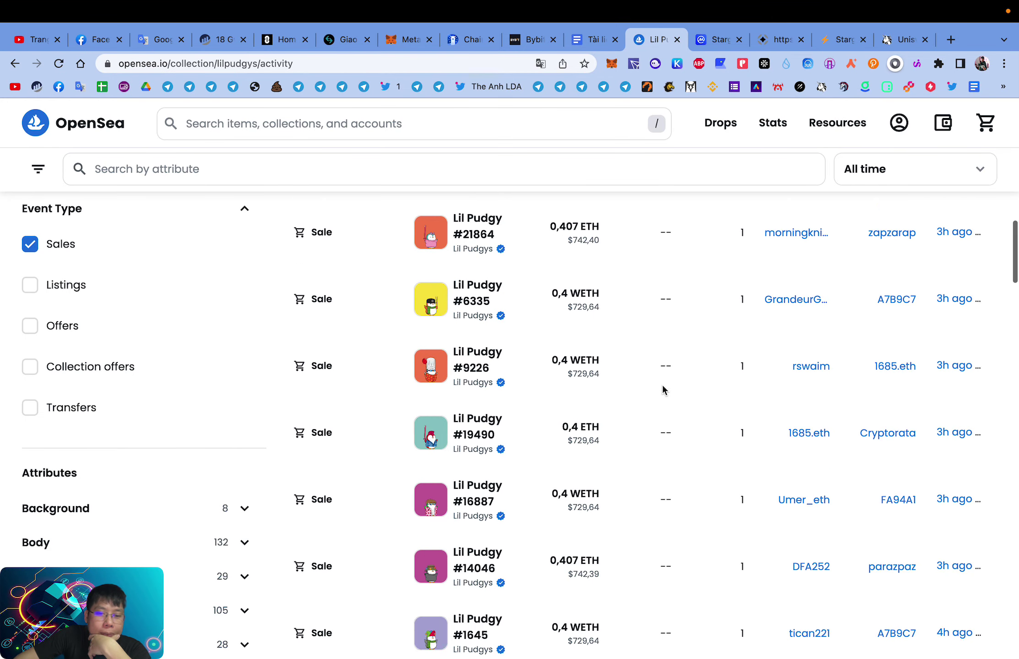
scroll(664, 390, down, 15)
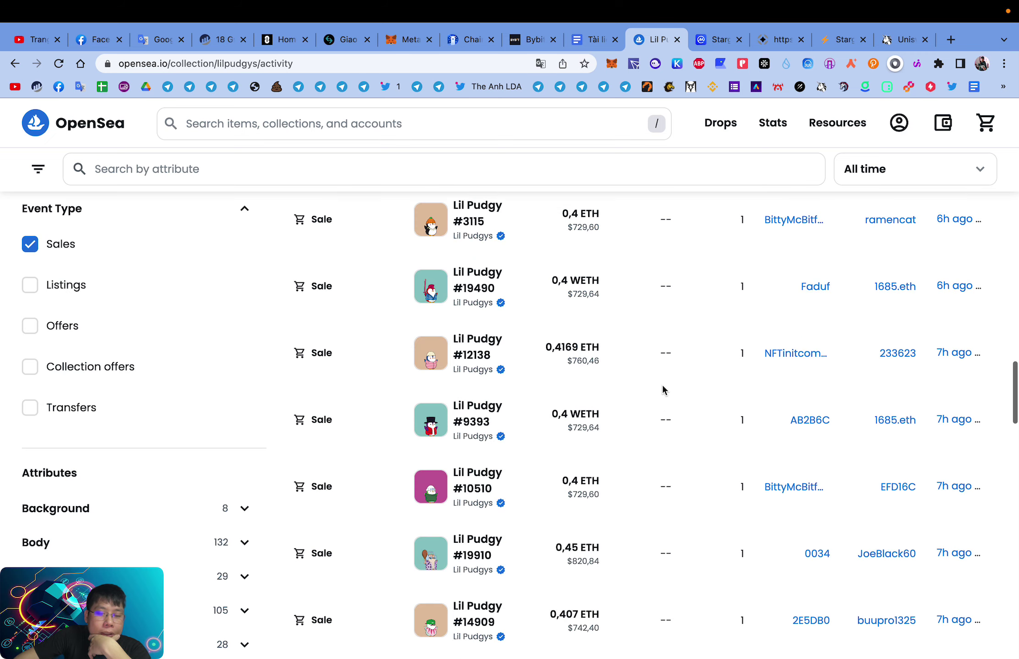
scroll(663, 390, up, 20)
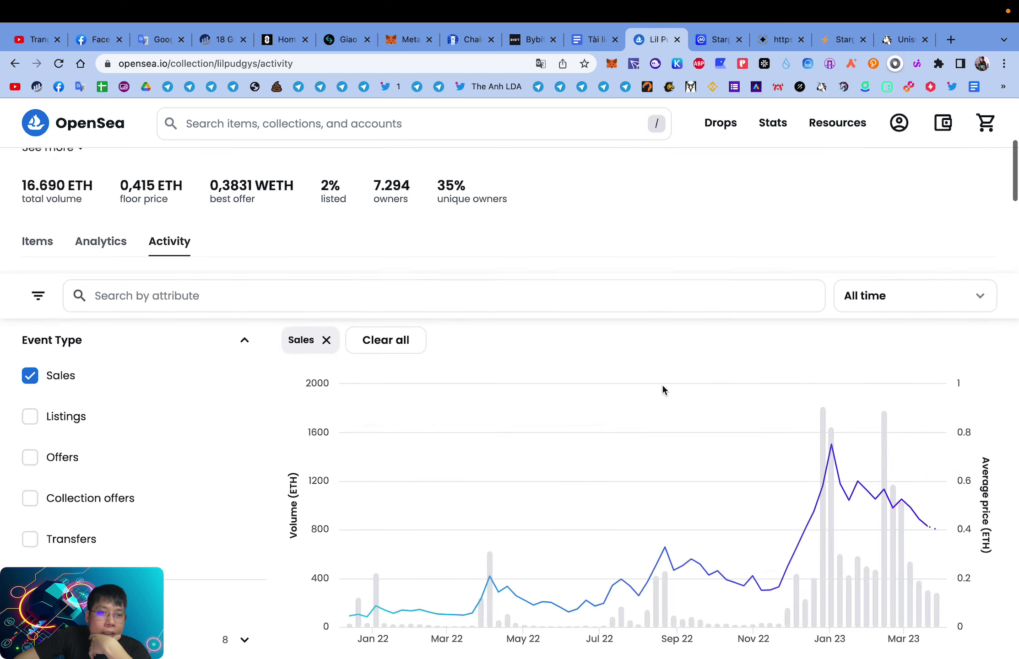
scroll(619, 478, down, 4)
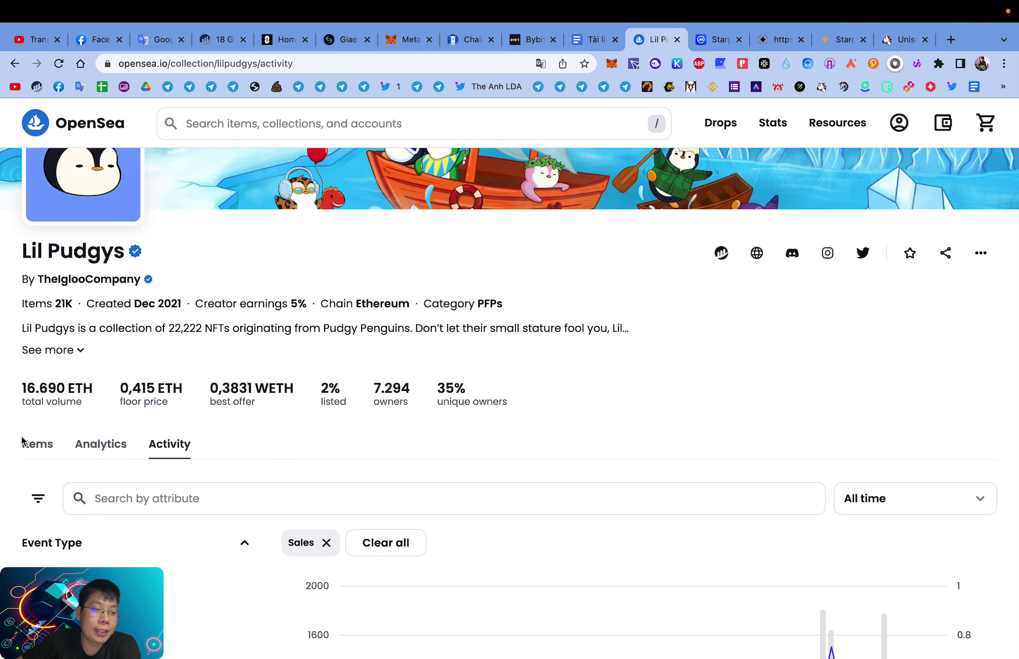
click(39, 445)
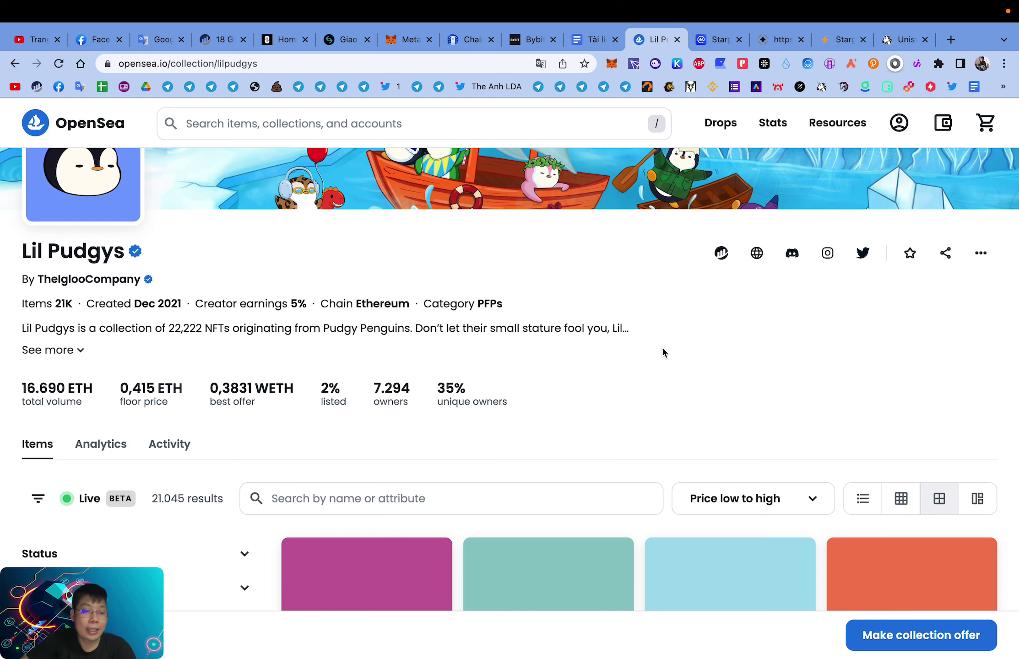
click(590, 40)
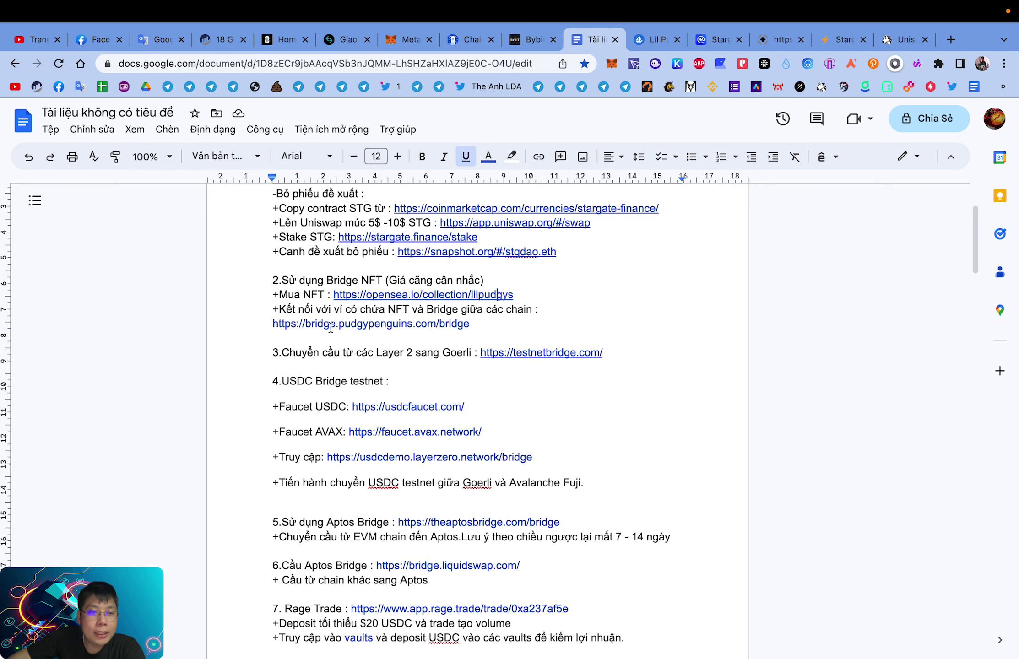
Open bridge.pudgypenguins.com from the guide, see no Lil Pudgys to bridge, and close it.
click(346, 324)
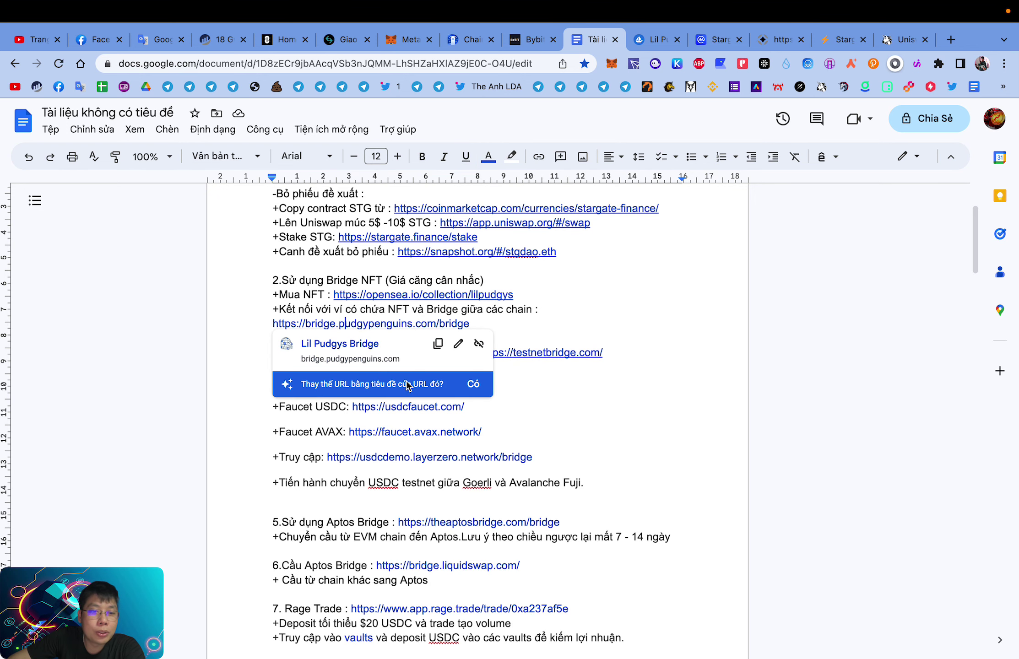
click(371, 345)
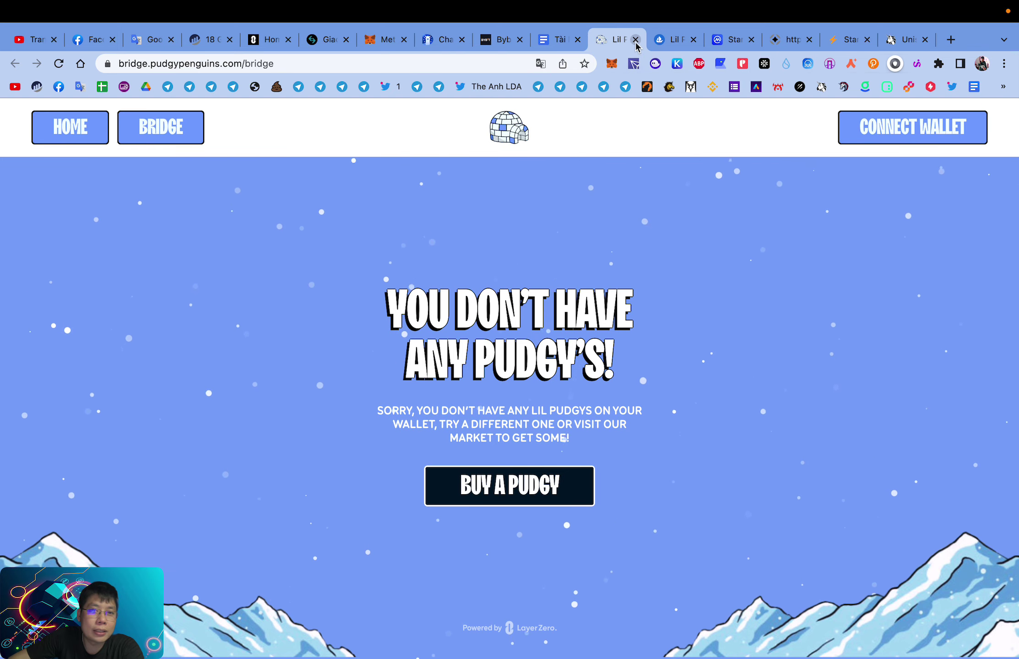
click(558, 41)
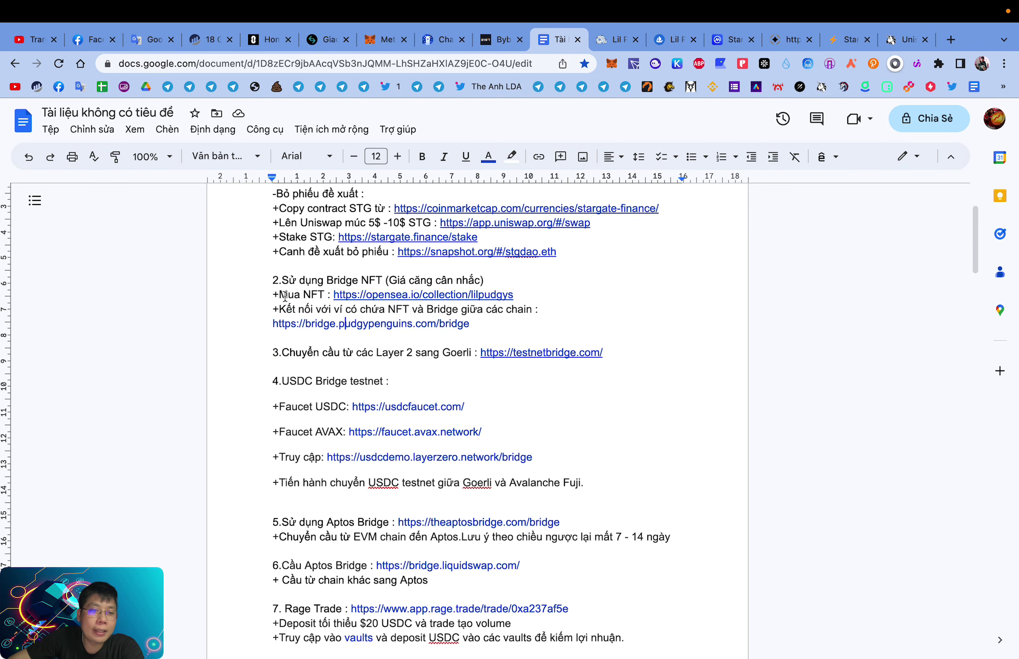
click(616, 40)
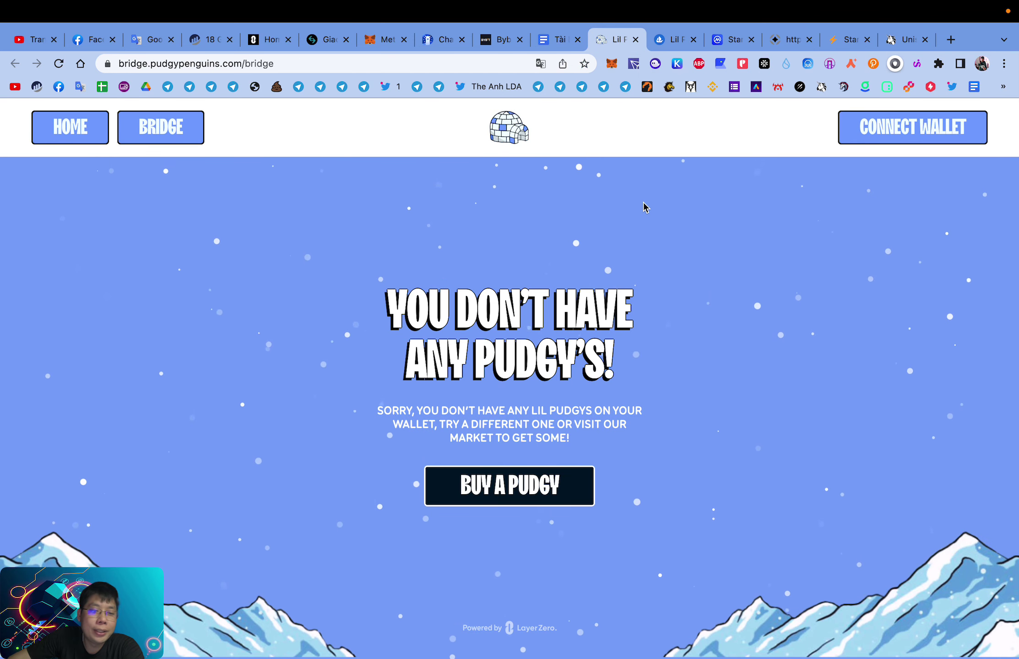
click(635, 40)
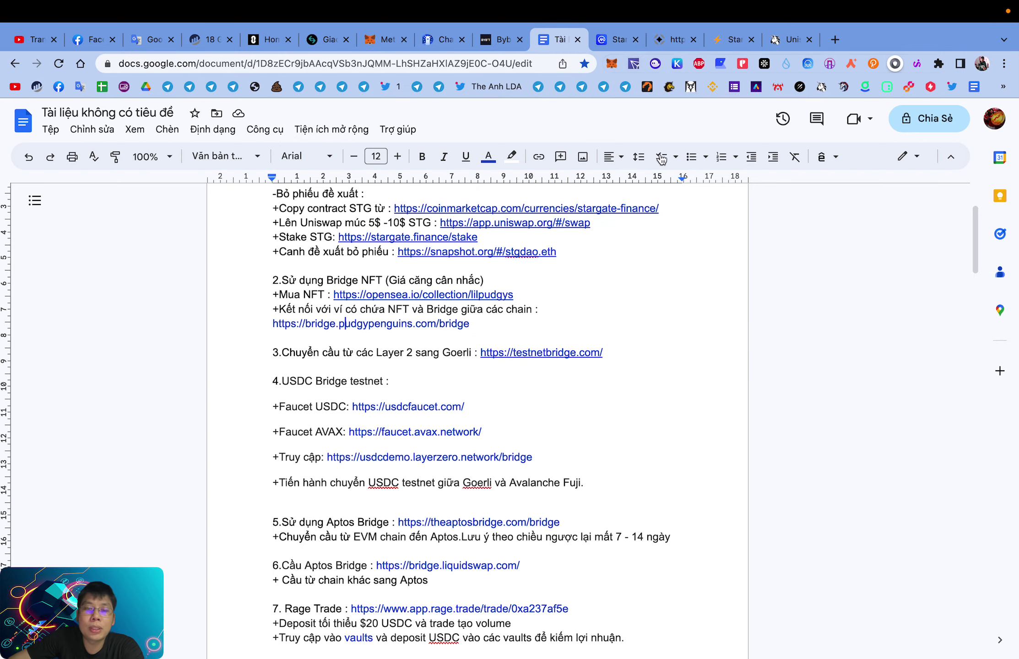
Scroll to section 3 and open the testnetbridge.com link from its preview card.
scroll(661, 299, down, 2)
scroll(660, 299, down, 6)
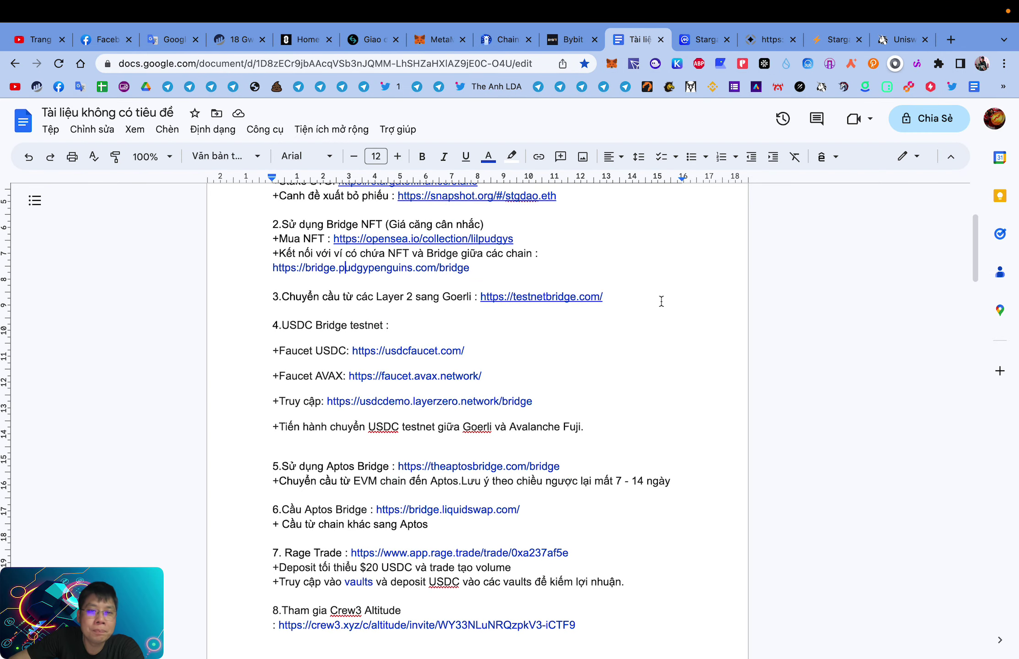
scroll(660, 292, up, 2)
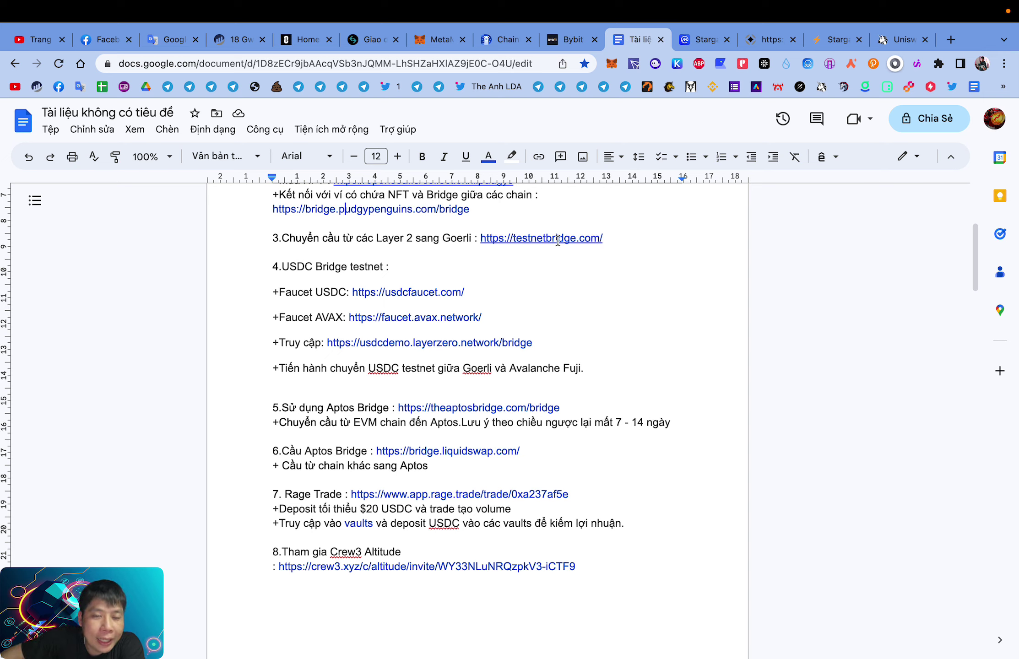
drag(353, 238, 425, 237)
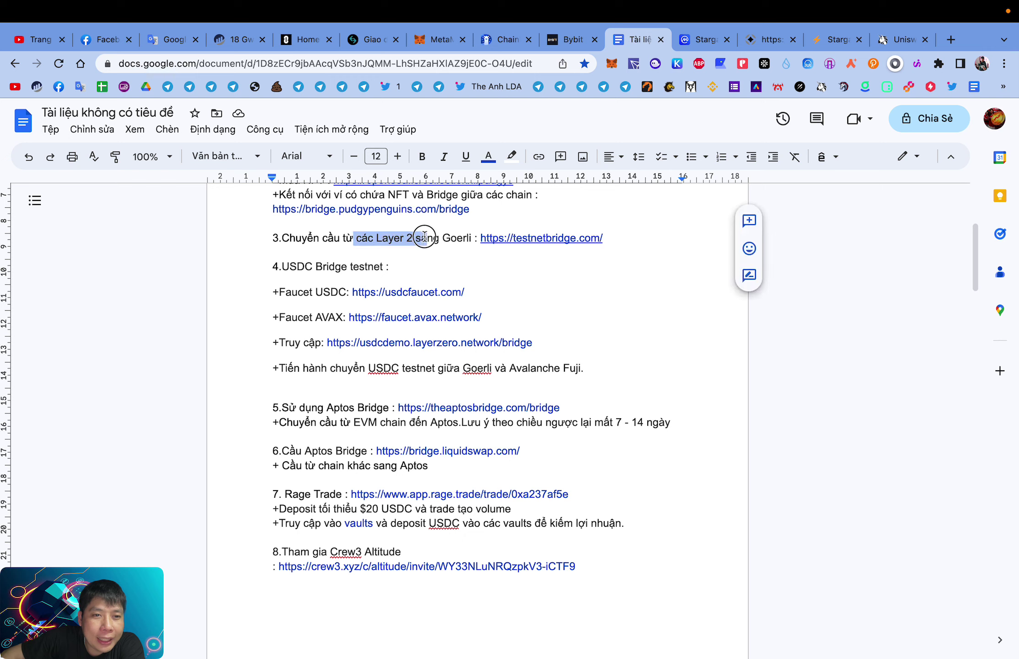
click(463, 238)
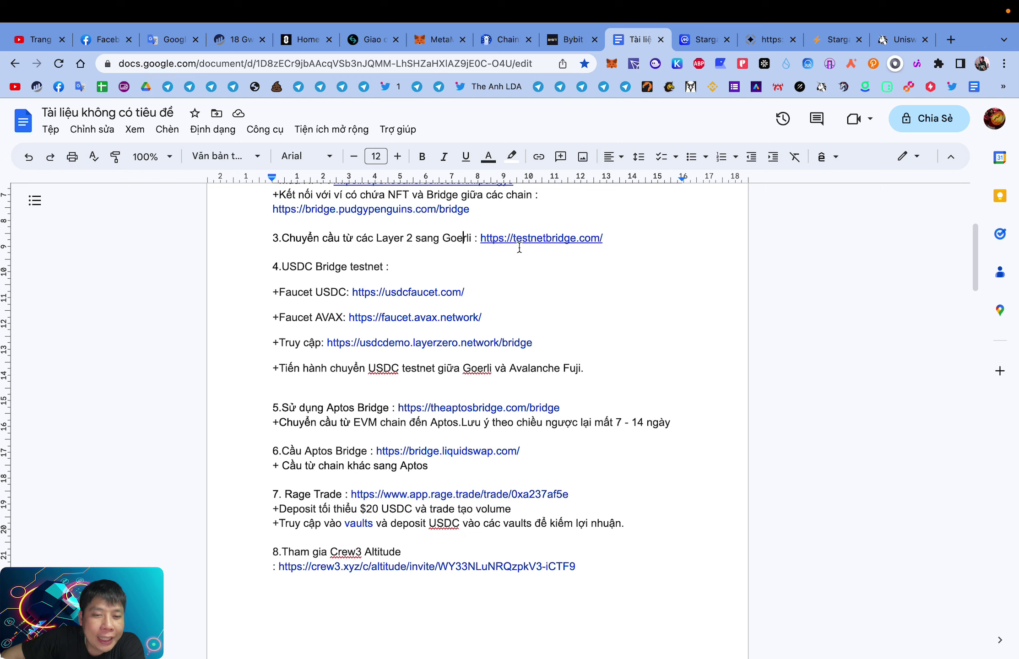
click(531, 239)
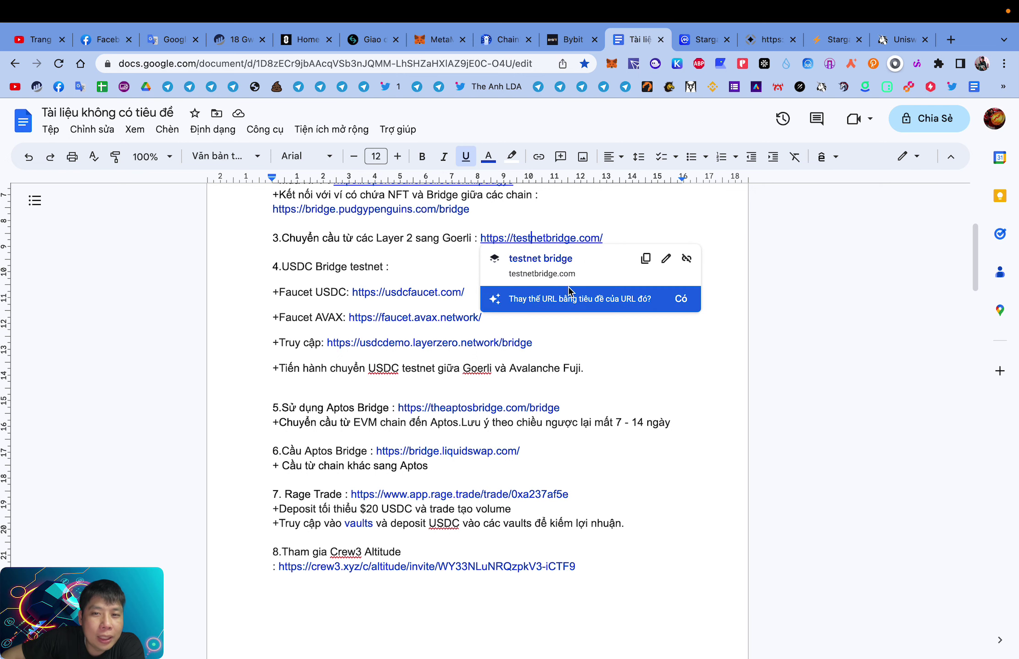
click(561, 259)
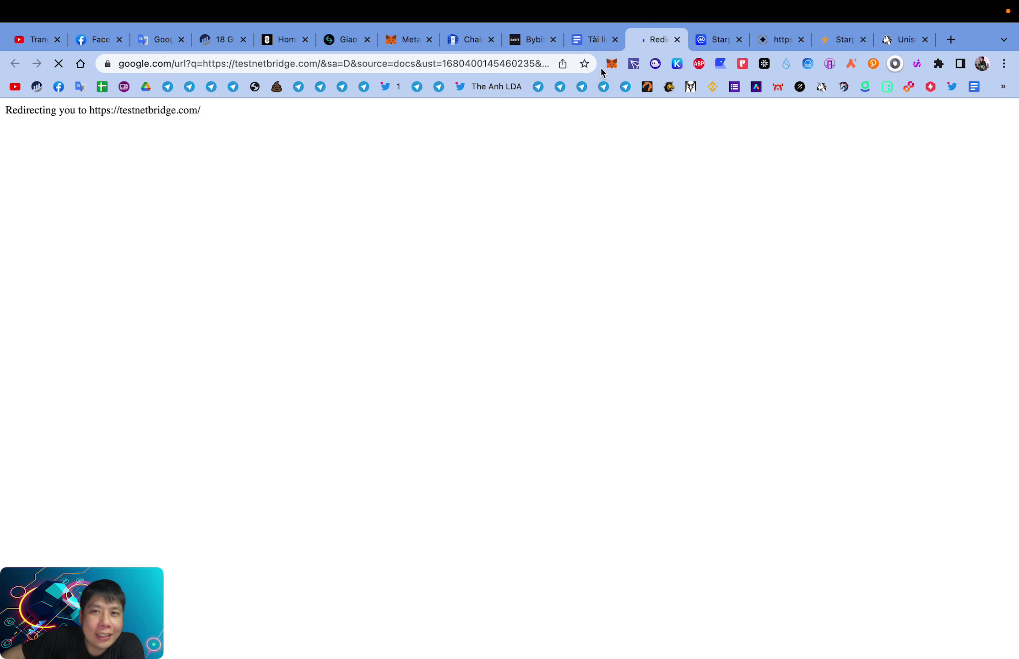
Return to the new tab showing Testnet Bridge set to ETH on Ethereum for GoerliETH.
click(591, 39)
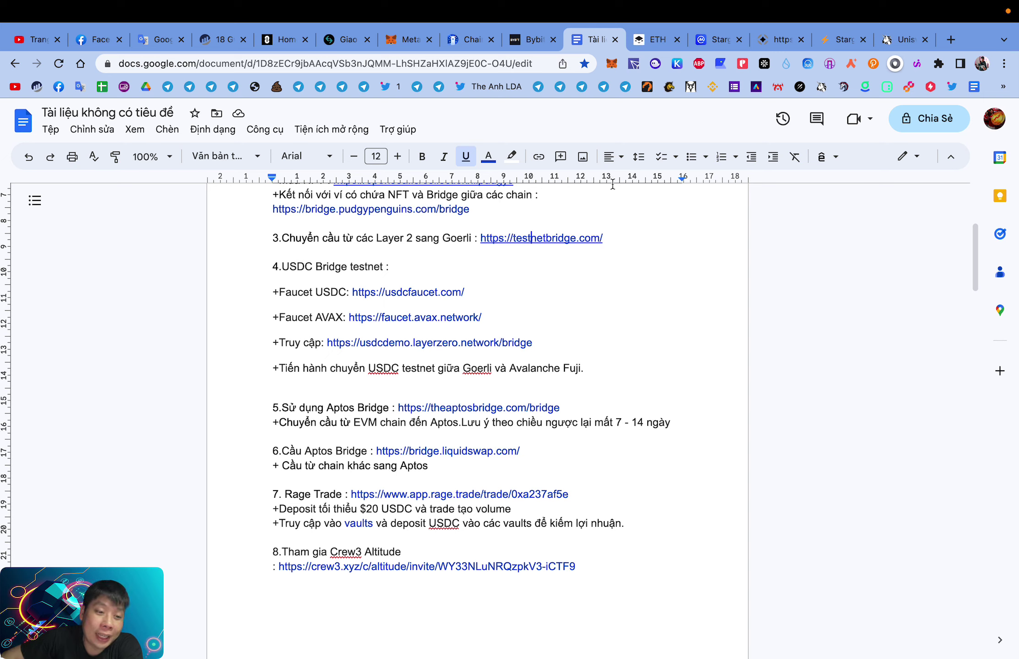
click(659, 41)
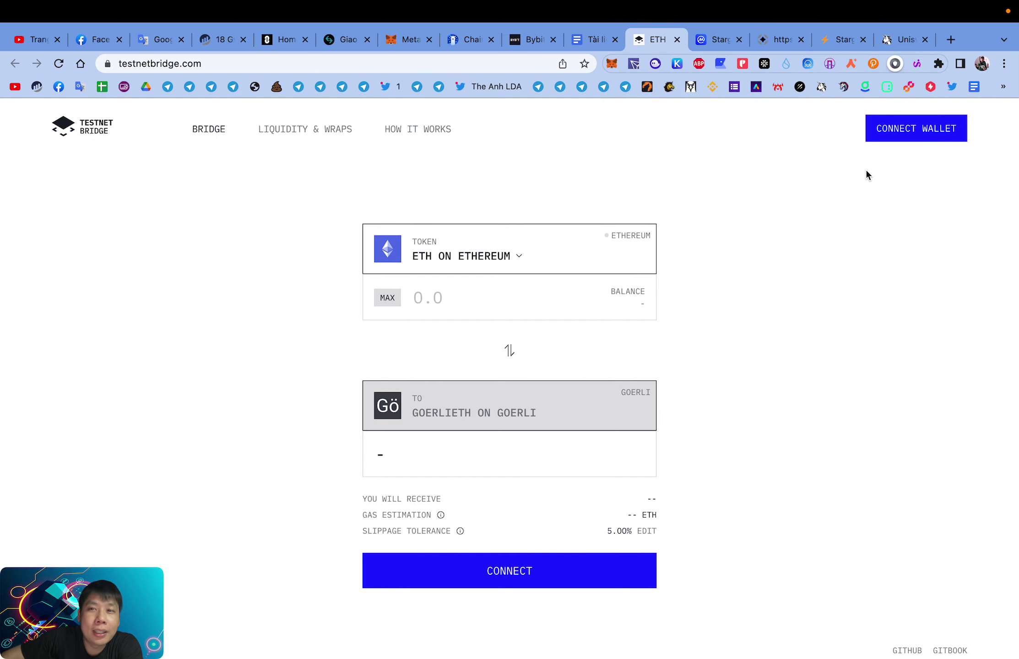
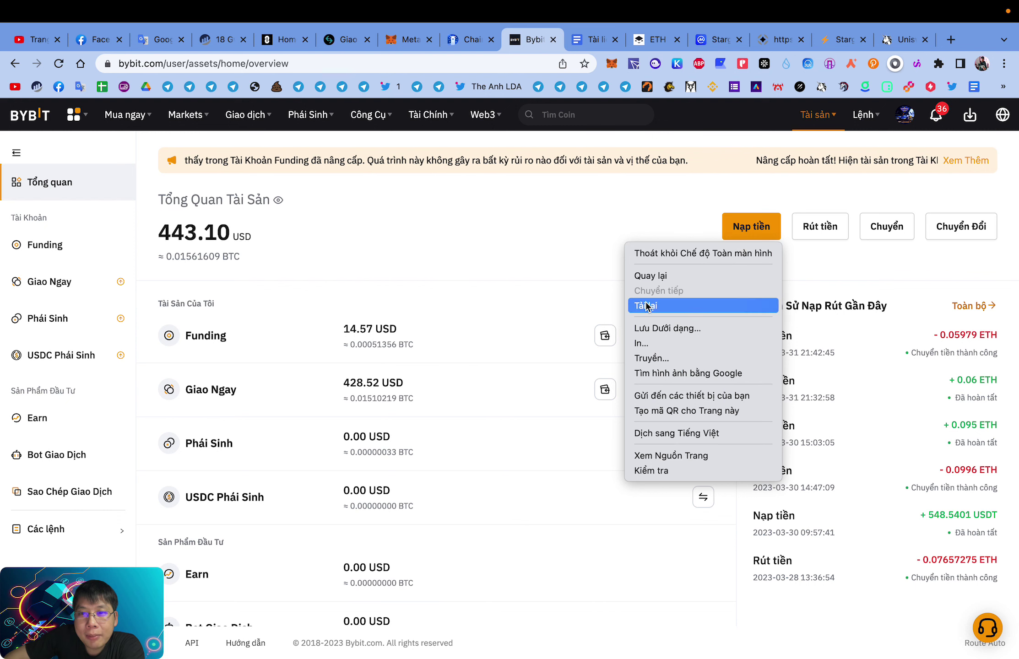
Reload the Bybit assets page and switch to the Testnet Bridge tab.
click(639, 303)
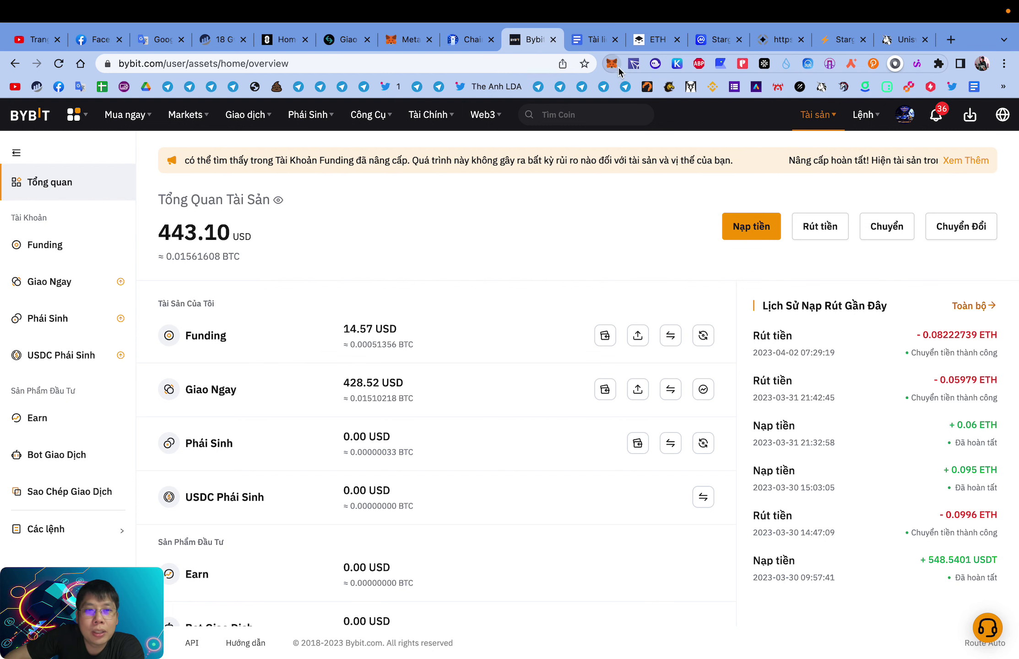
click(650, 39)
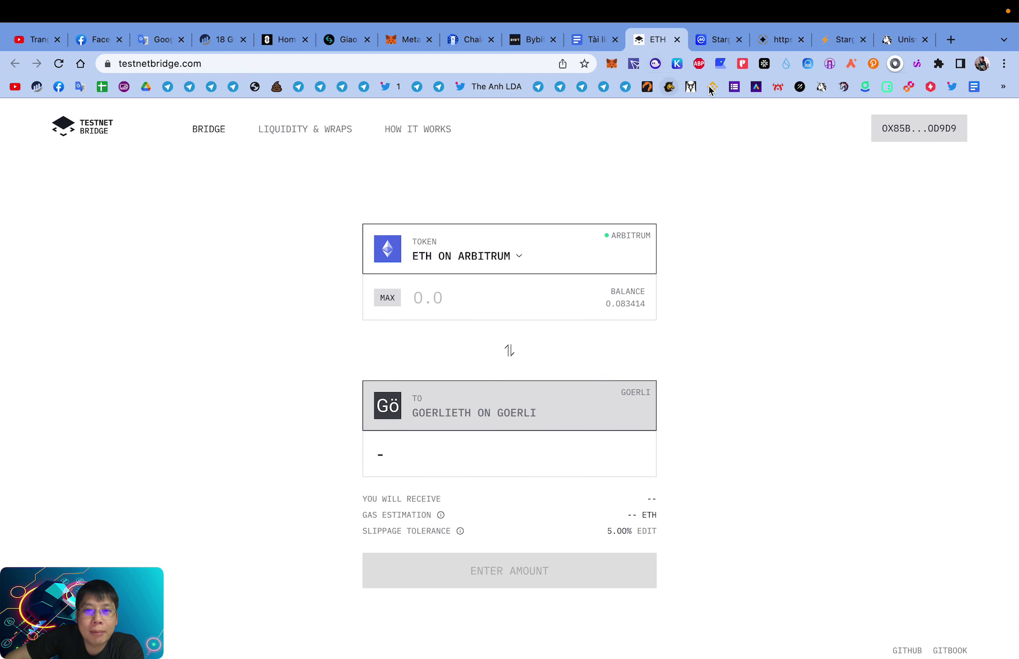
Enter 0.01 ETH as the amount, then reverse the direction and try 106 GoerliETH.
click(714, 45)
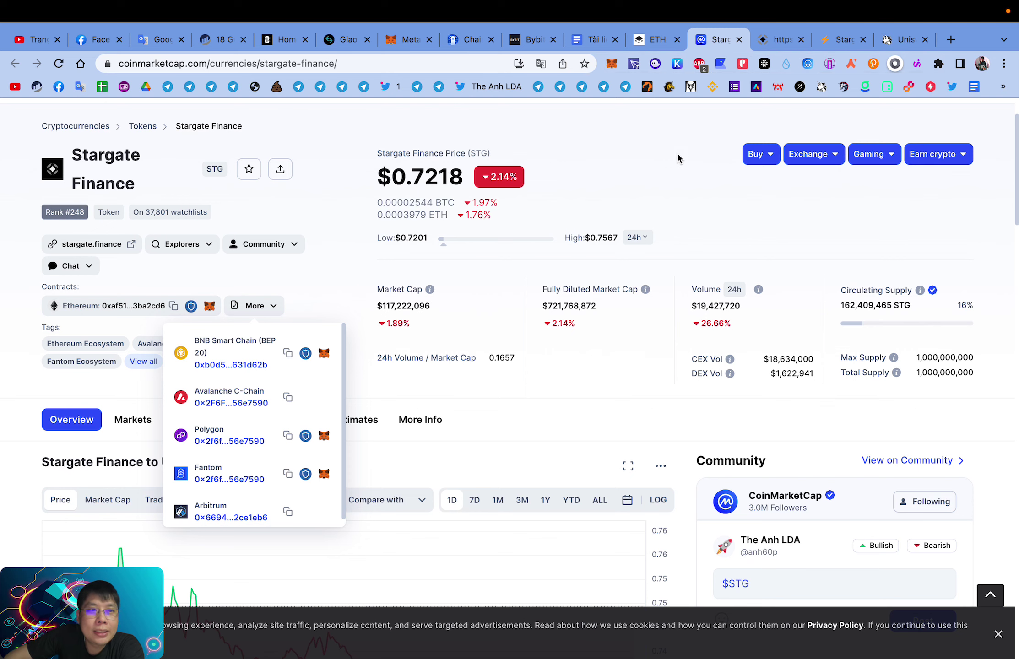
click(650, 46)
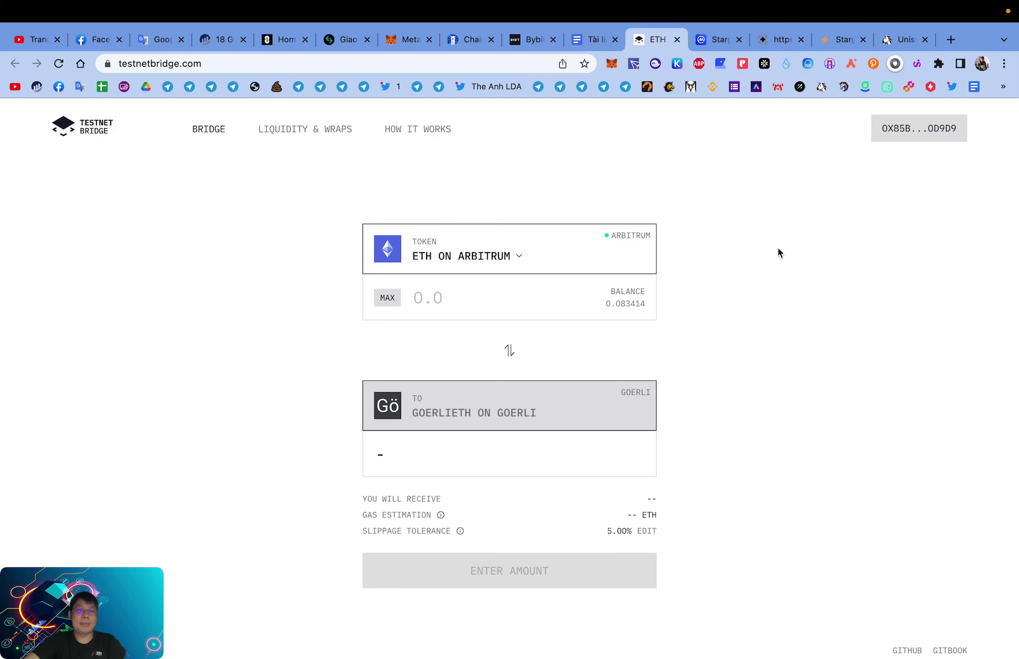
click(437, 298)
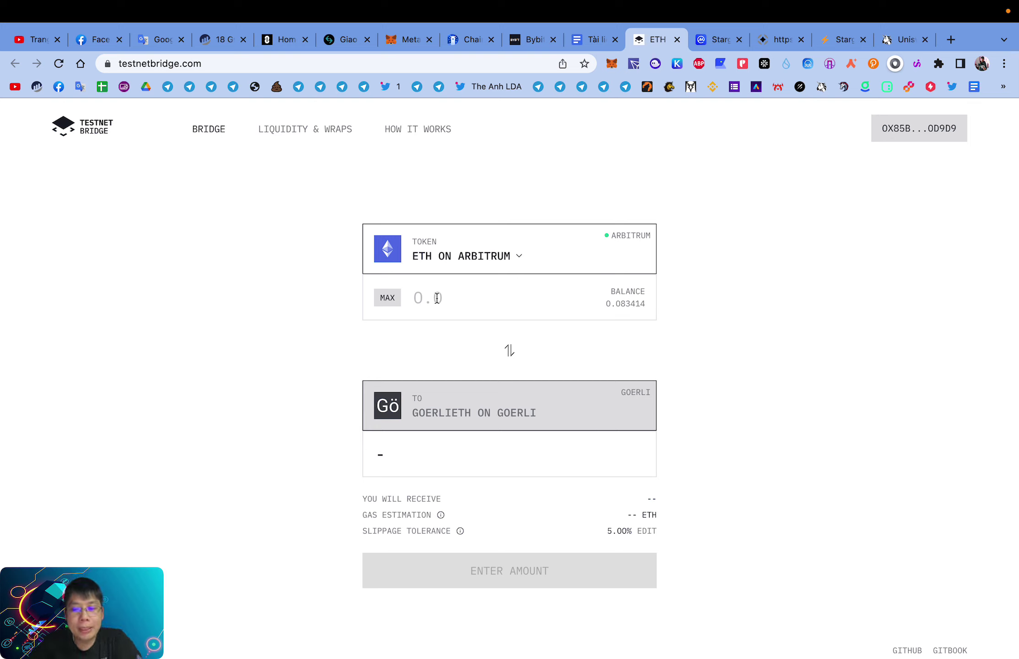
text(0.01)
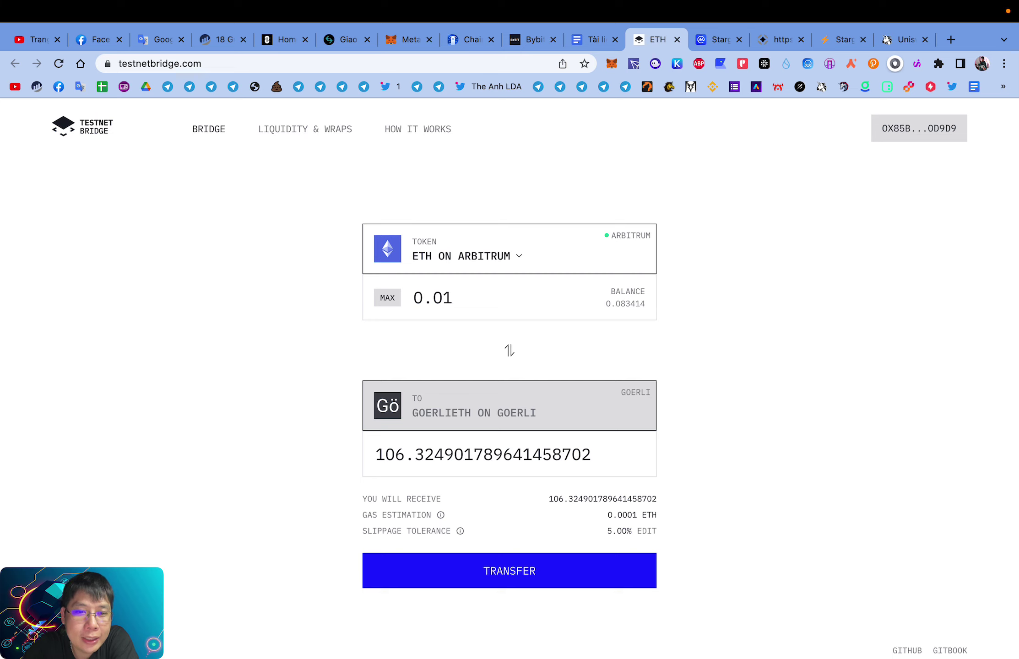
click(510, 351)
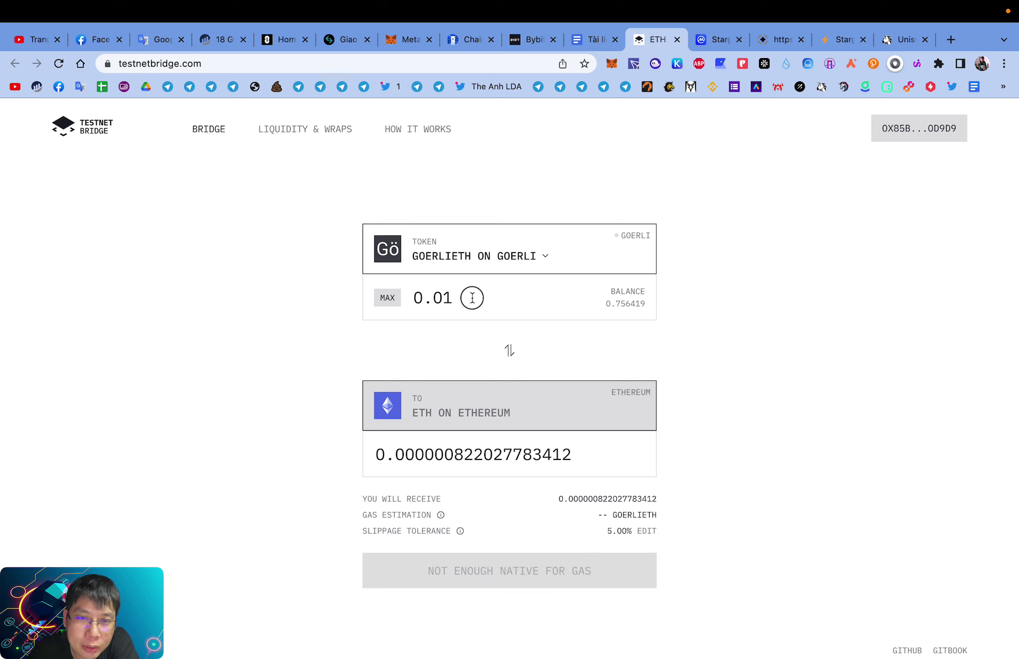
drag(472, 298, 389, 298)
text(106)
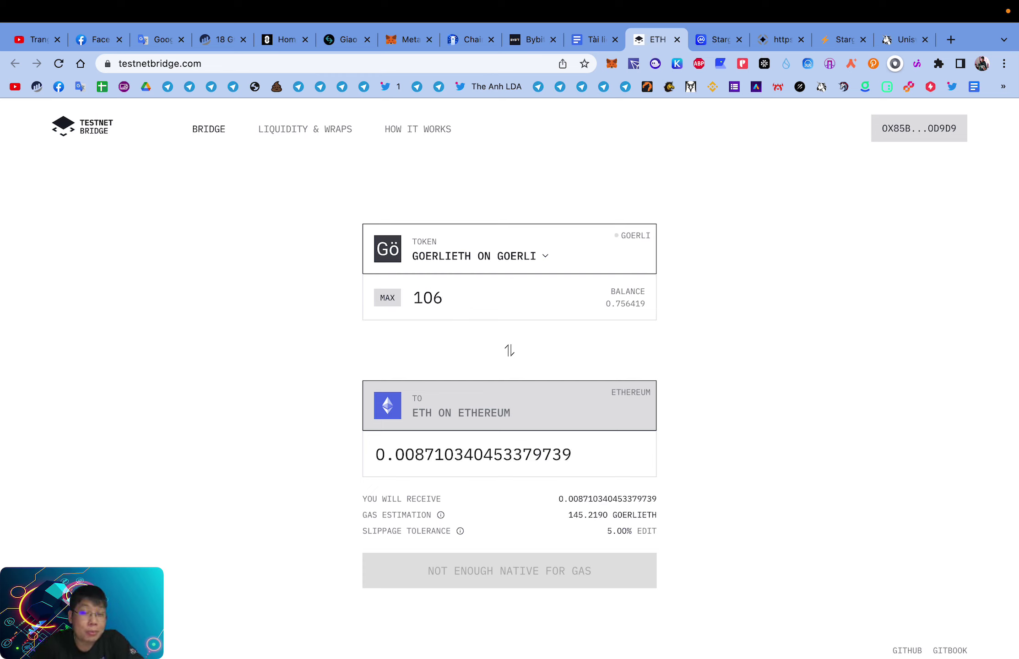
Reverse the direction again to test 115 GoerliETH, finishing with 0.01 ETH from Ethereum.
click(508, 351)
drag(455, 296, 411, 299)
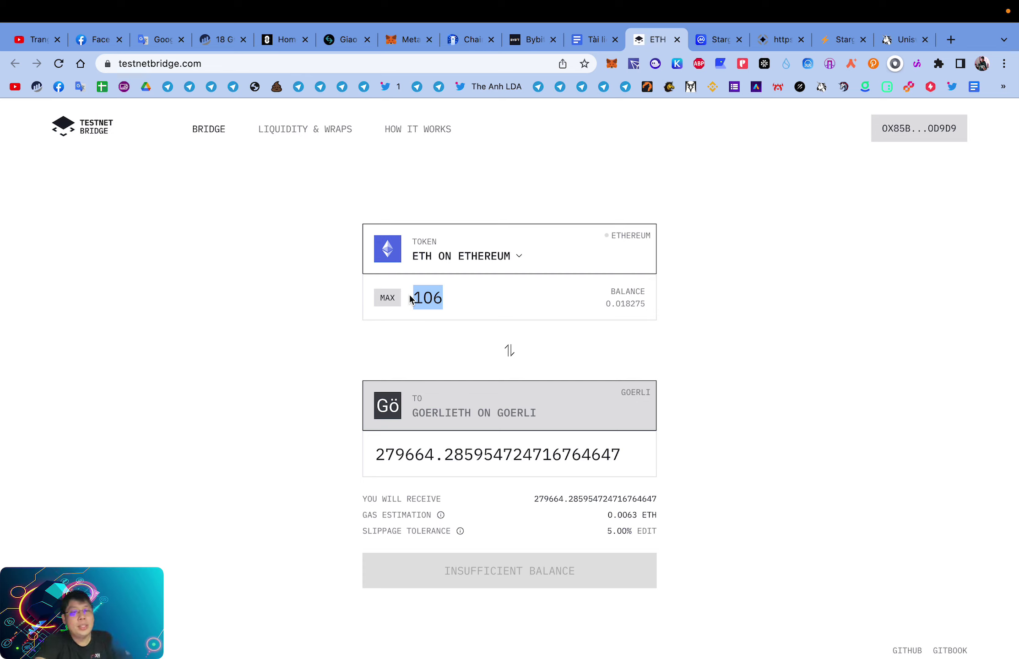
text(0.01)
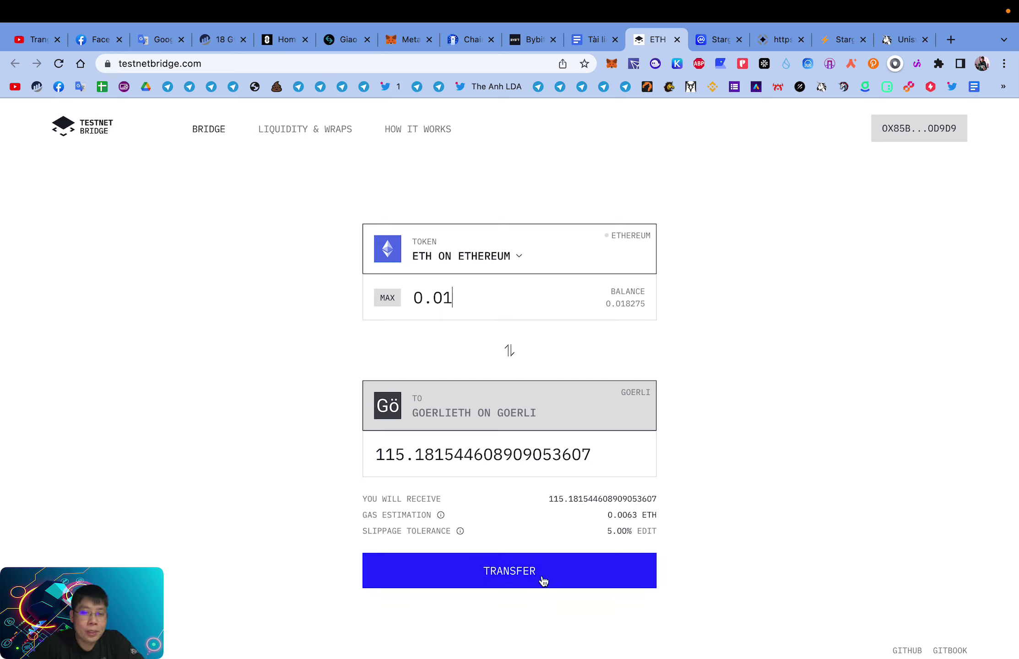
click(509, 350)
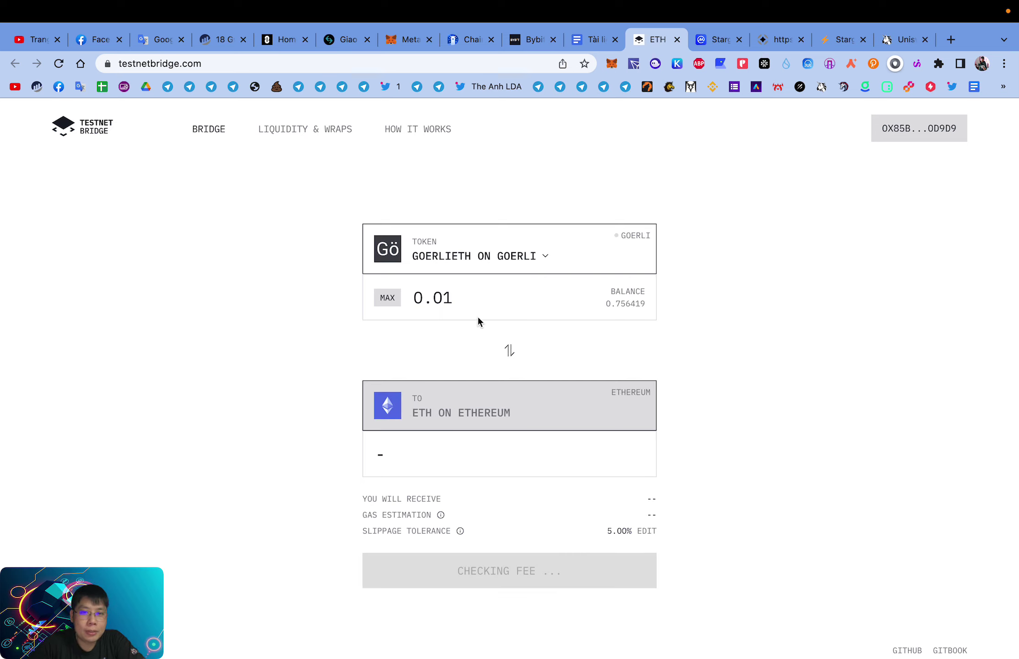
drag(478, 318, 391, 298)
text(115)
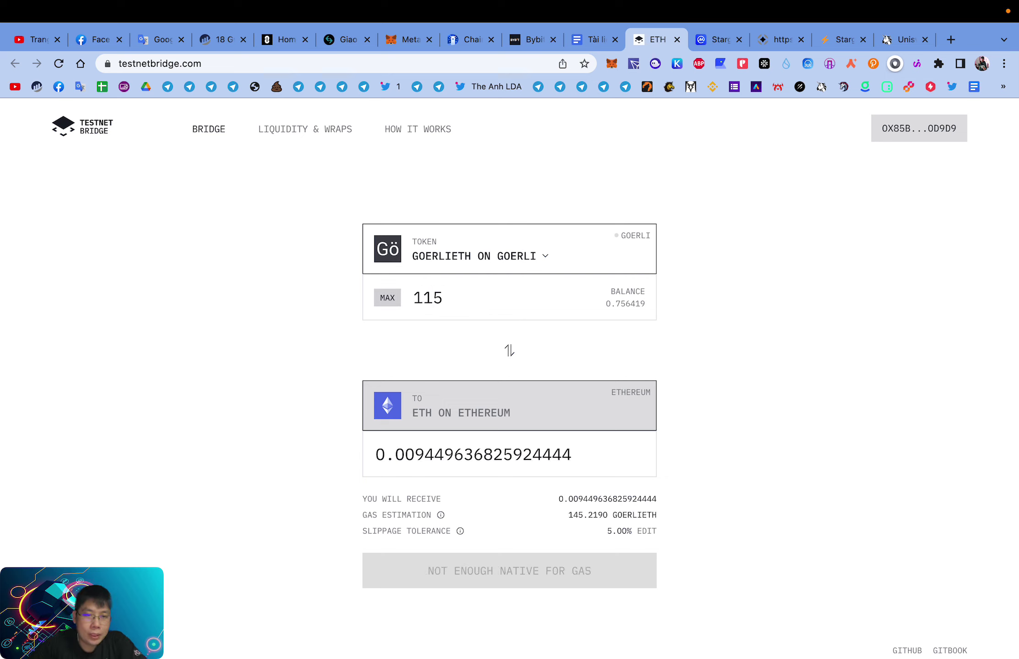
click(509, 351)
drag(476, 299, 407, 294)
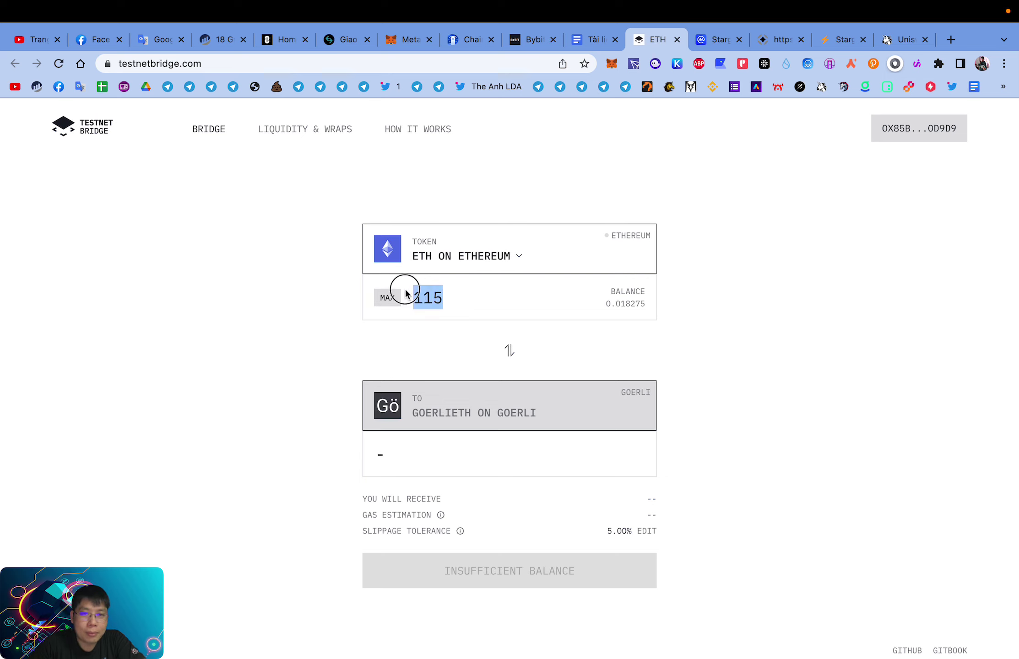
text(0.01)
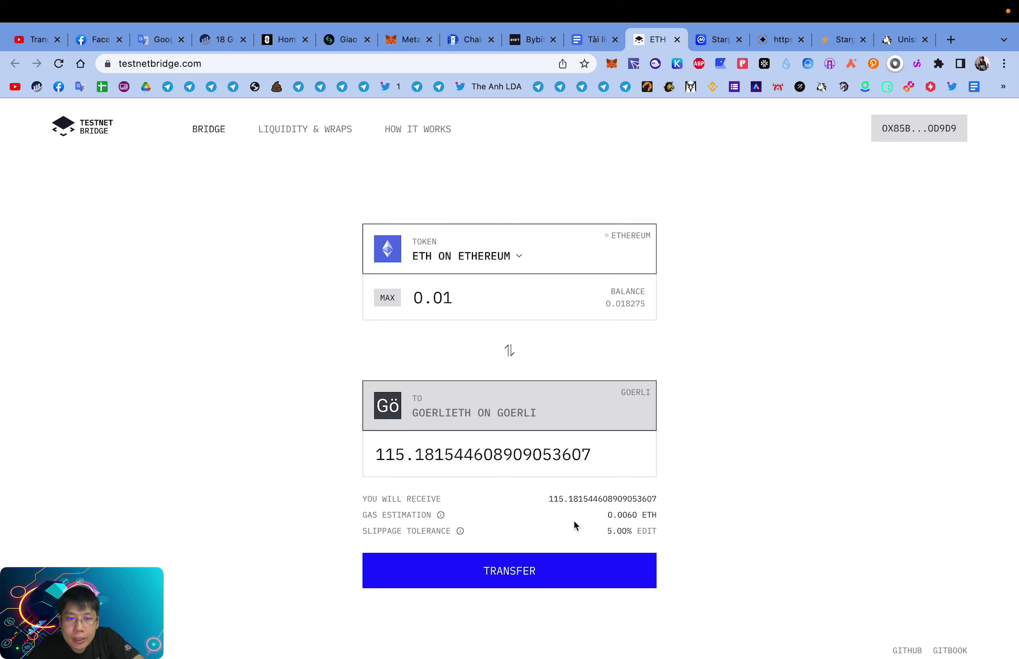
Turn on the dark theme from the wallet account details.
click(926, 131)
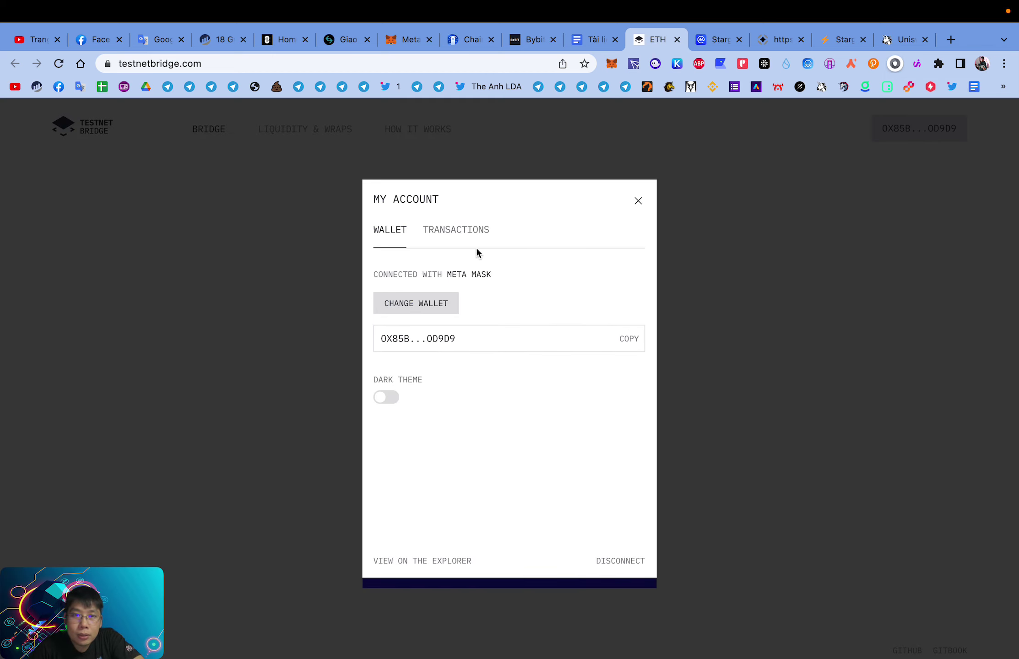
click(392, 399)
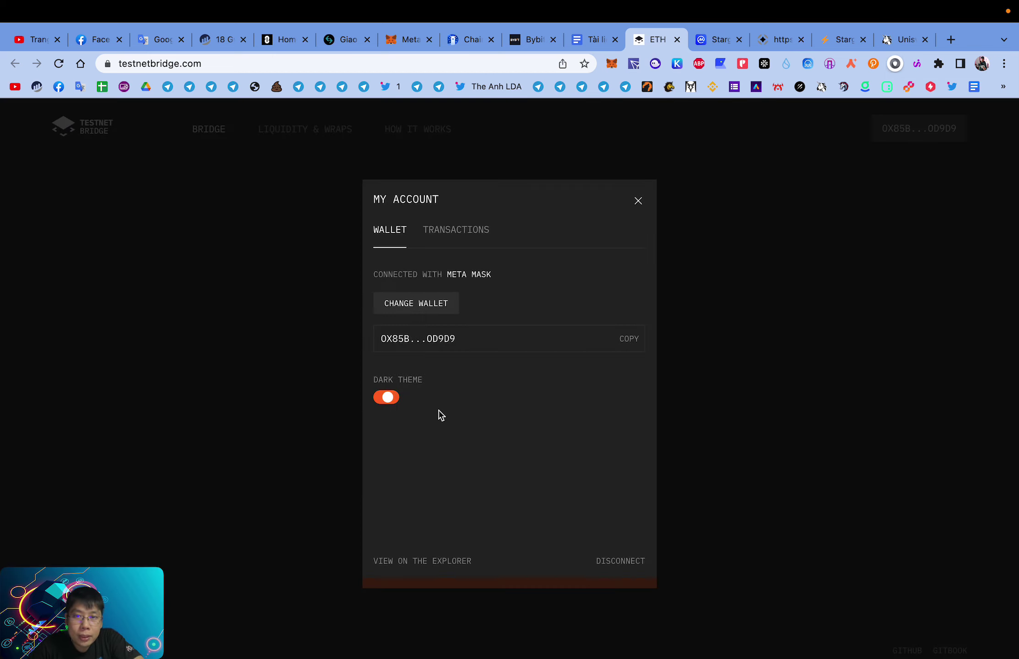
click(460, 244)
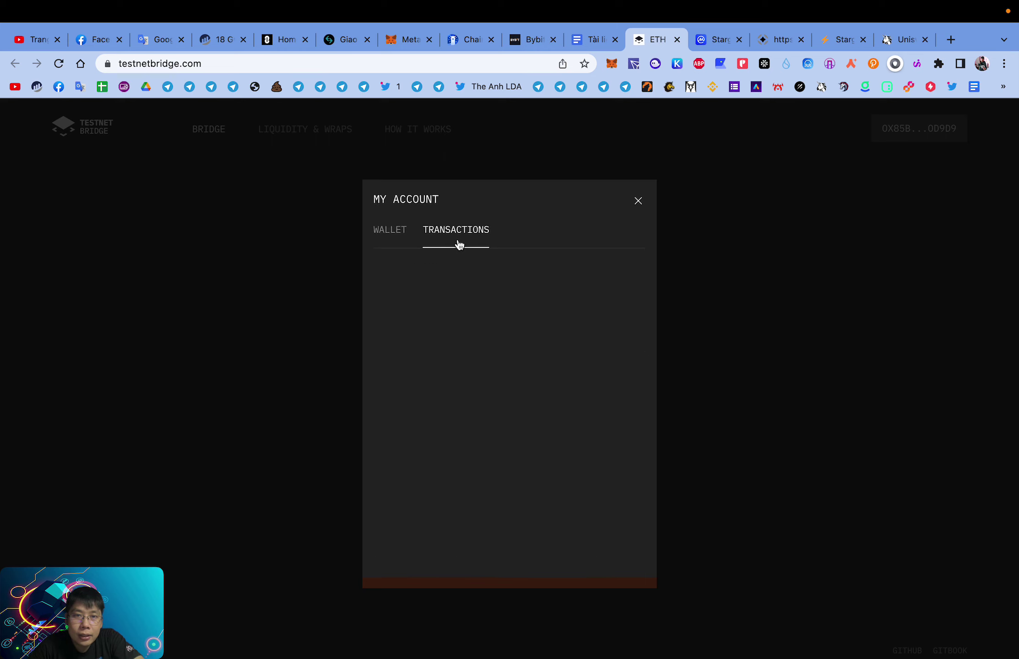
click(638, 201)
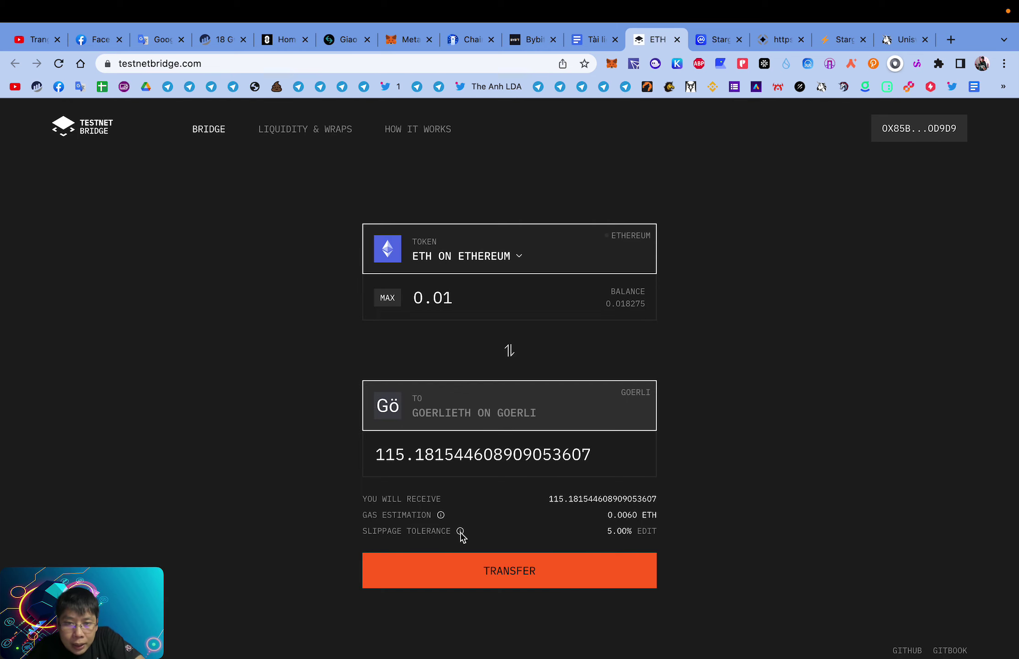
Set slippage tolerance to 0.5% and start the transfer.
click(651, 532)
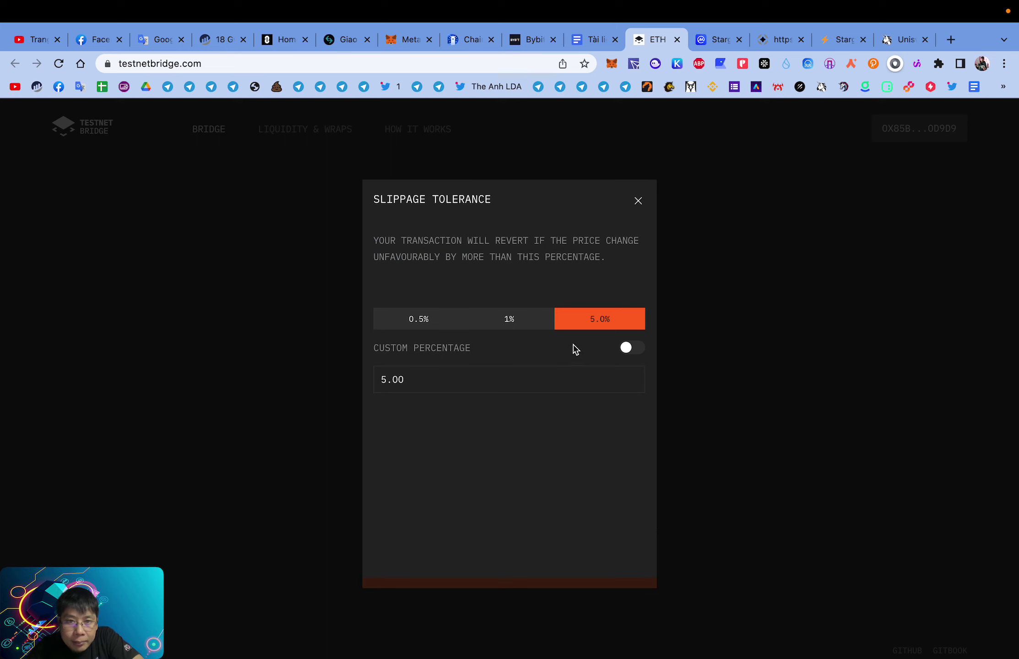
click(434, 326)
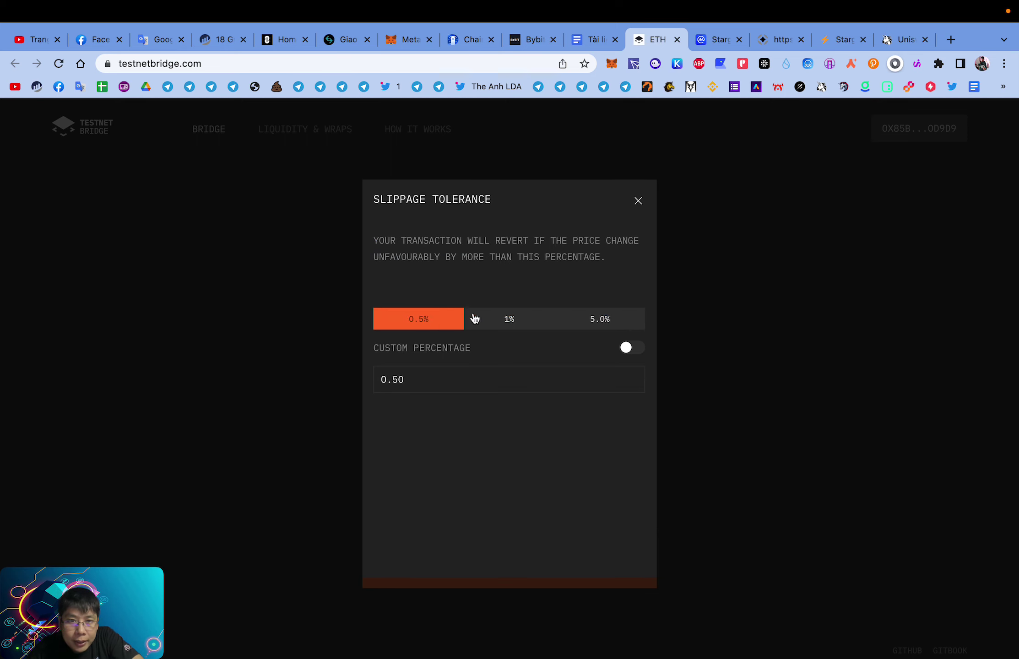
click(638, 201)
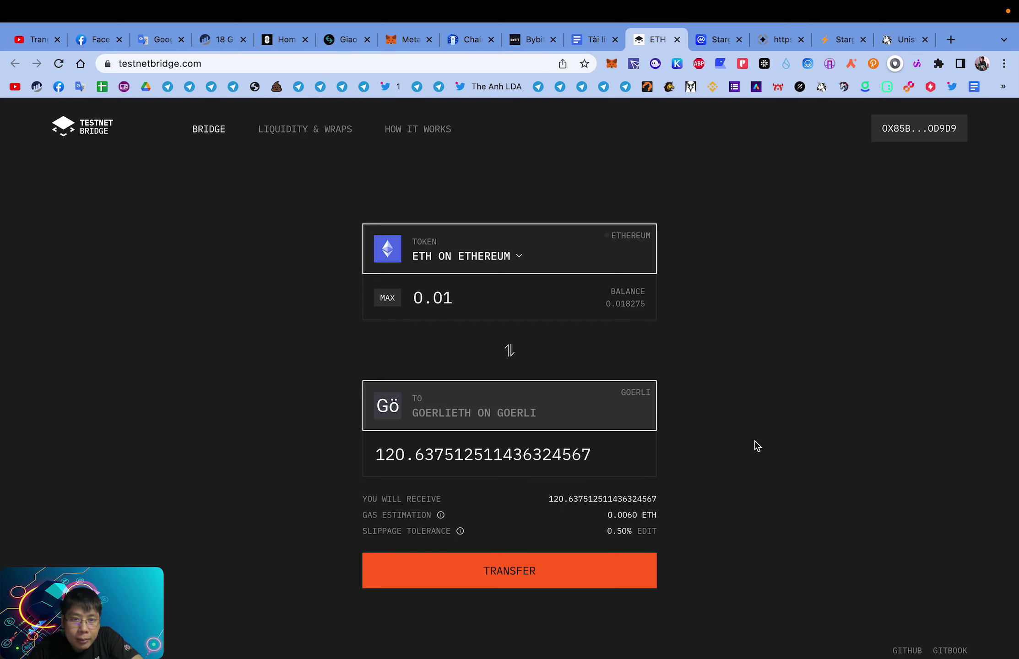
click(528, 586)
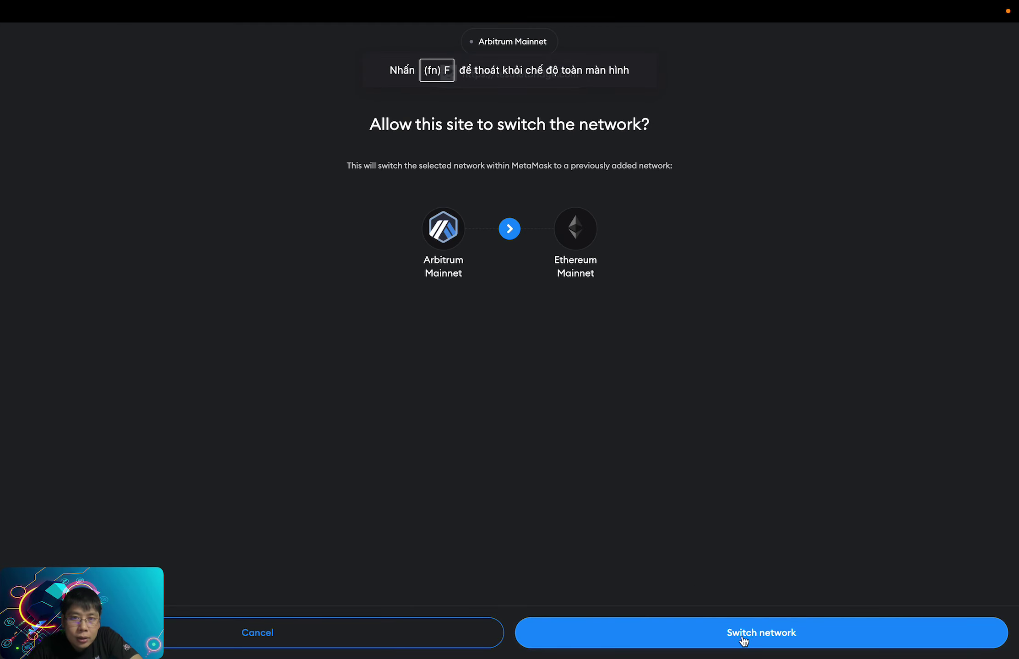
Decline the wallet's network switch and select ETH on Arbitrum as the source token.
click(454, 636)
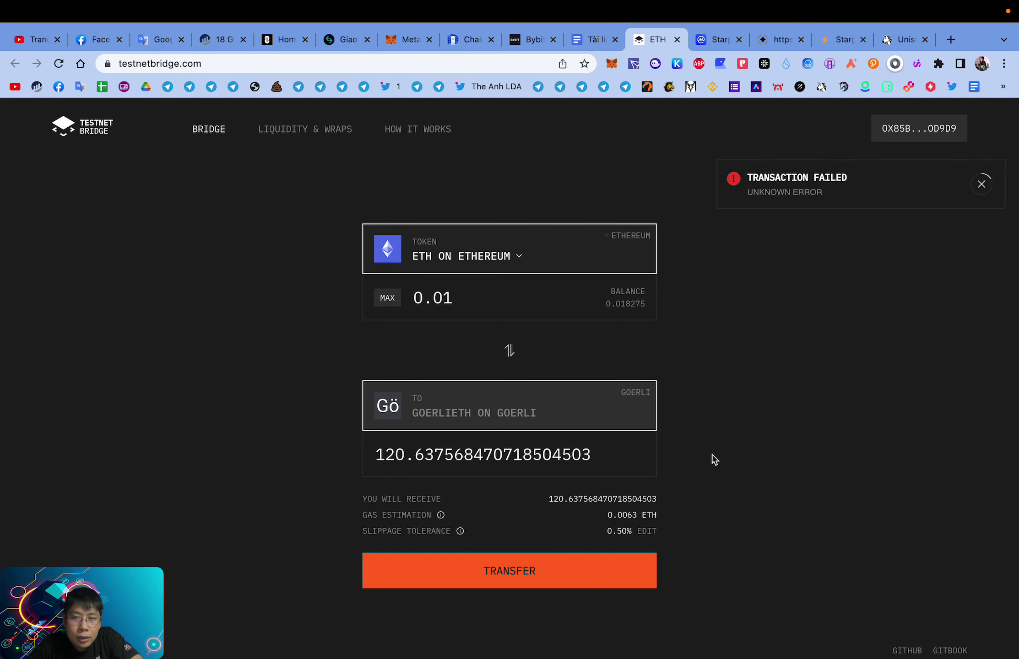
click(501, 258)
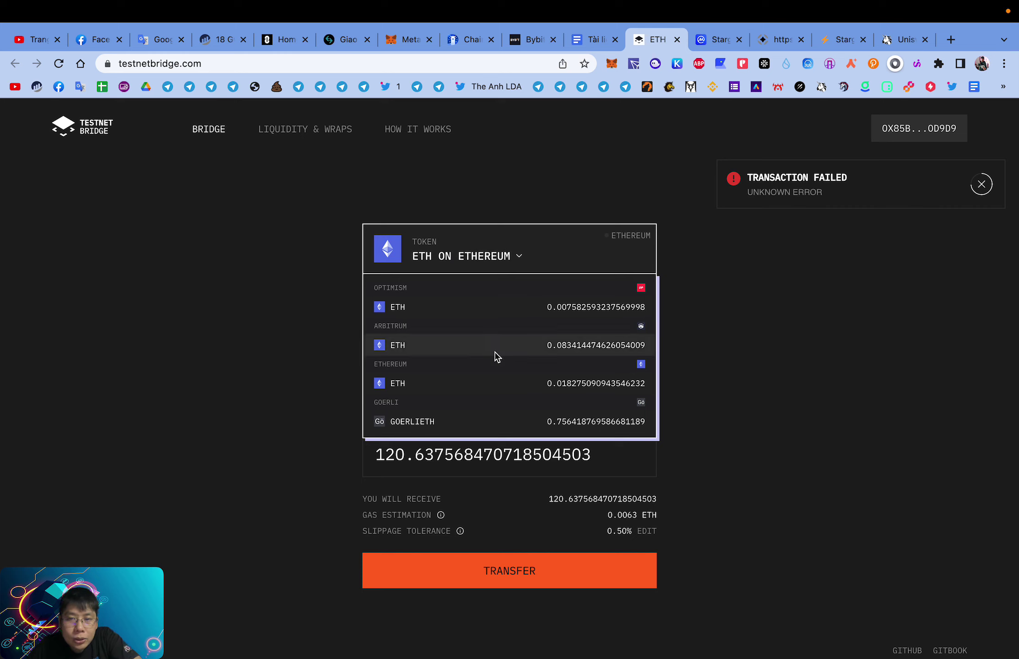
click(562, 346)
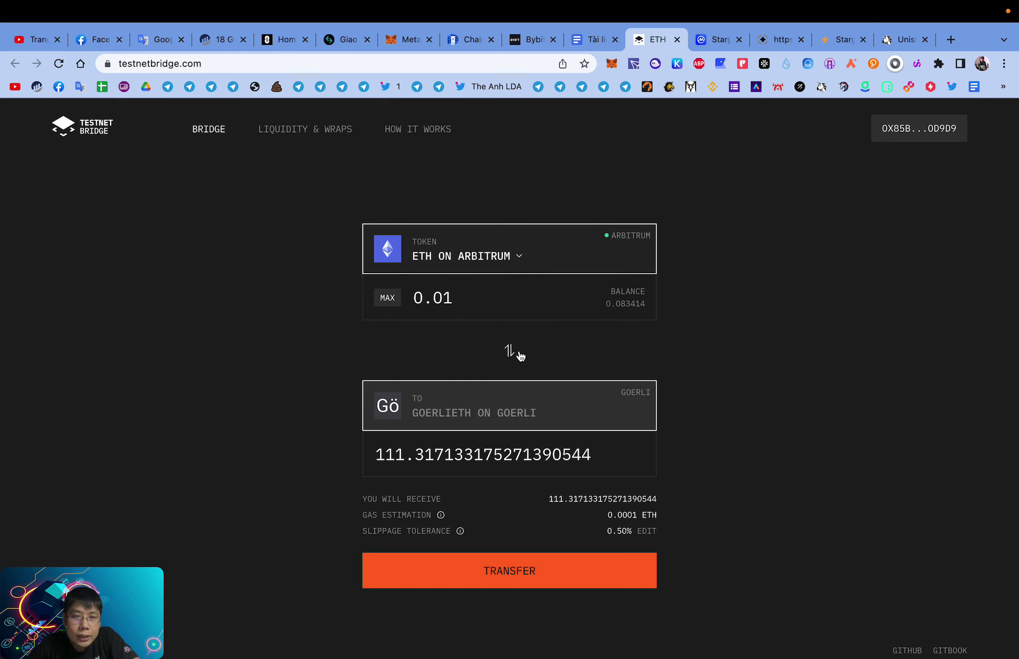
click(515, 263)
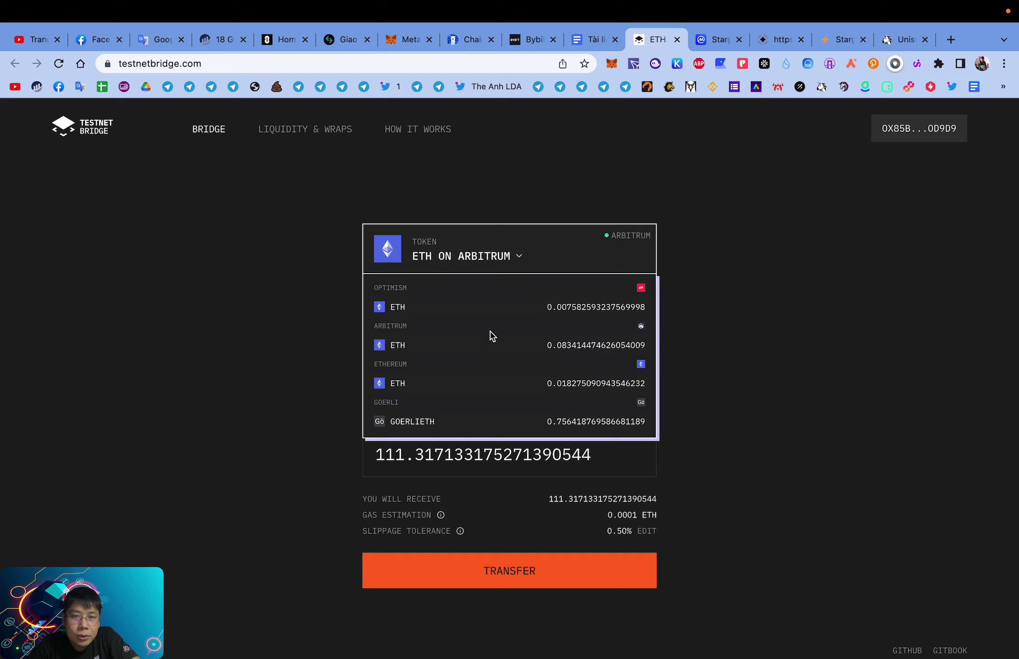
click(419, 357)
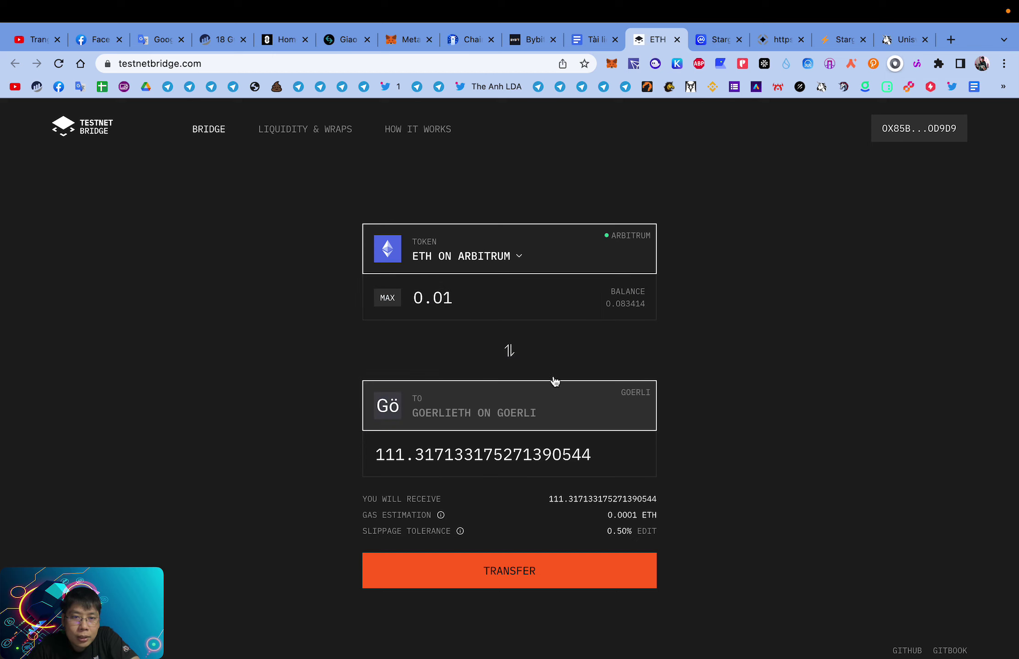
click(507, 257)
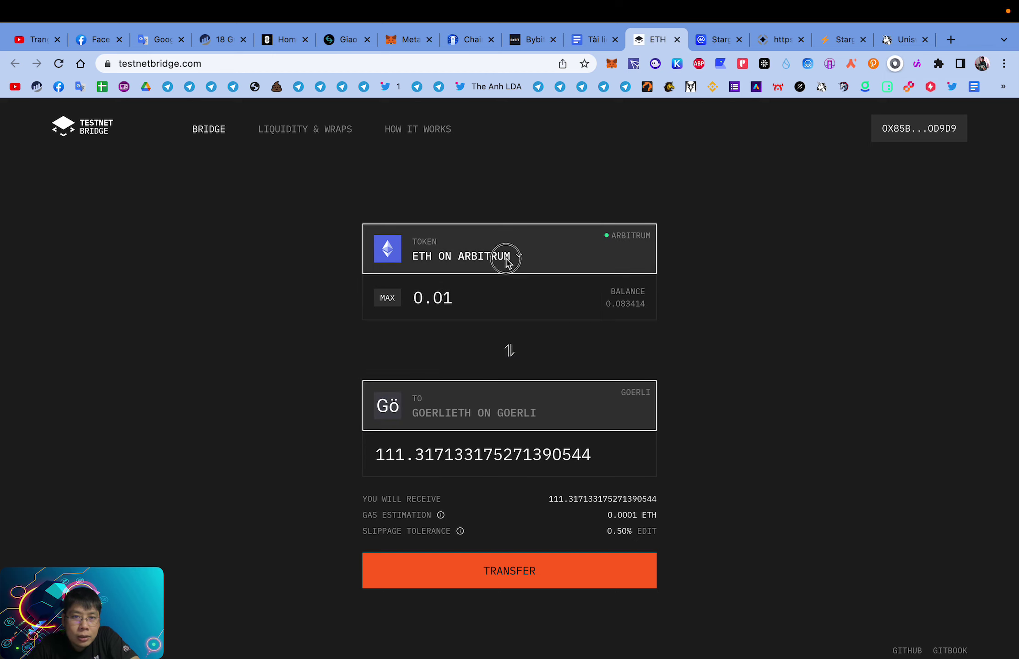
click(471, 349)
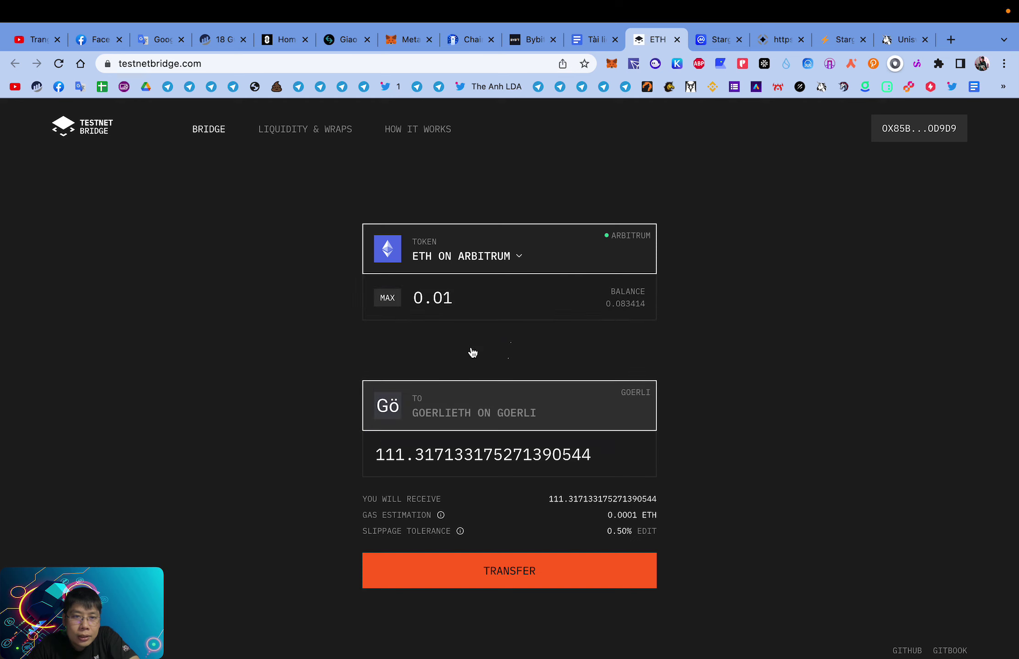
Try ETH on Ethereum and ETH on Optimism as sources, settling back on ETH on Arbitrum.
click(516, 260)
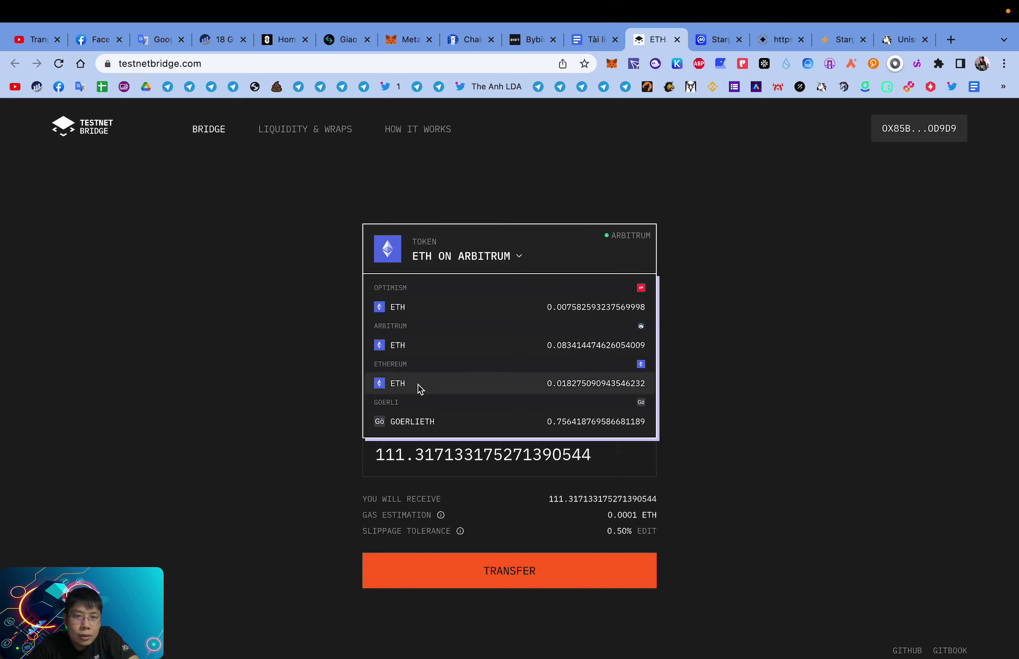
scroll(417, 392, down, 1)
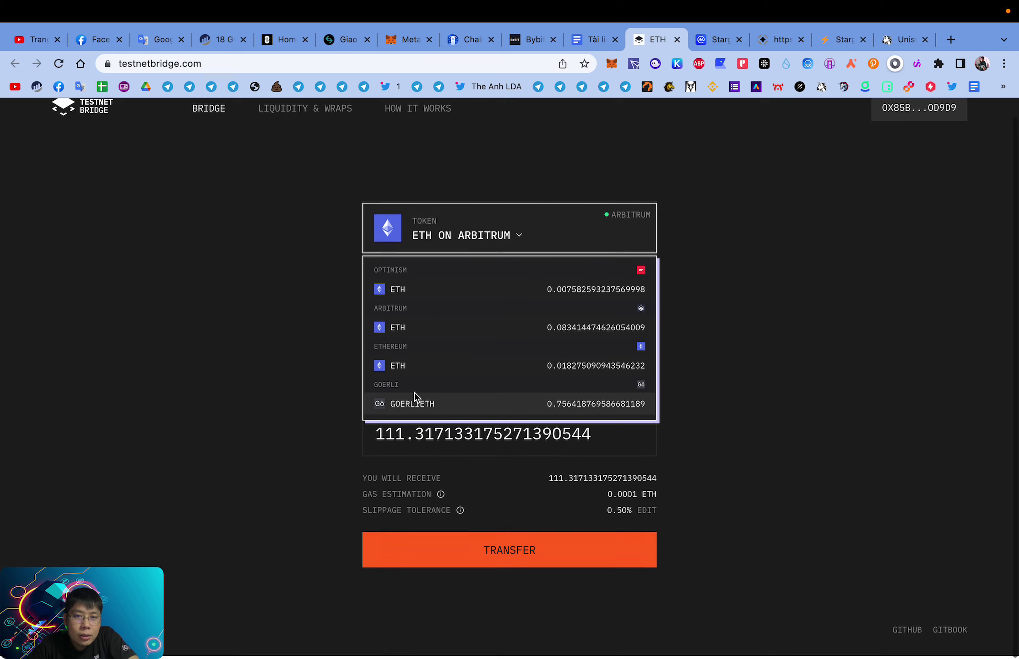
click(422, 369)
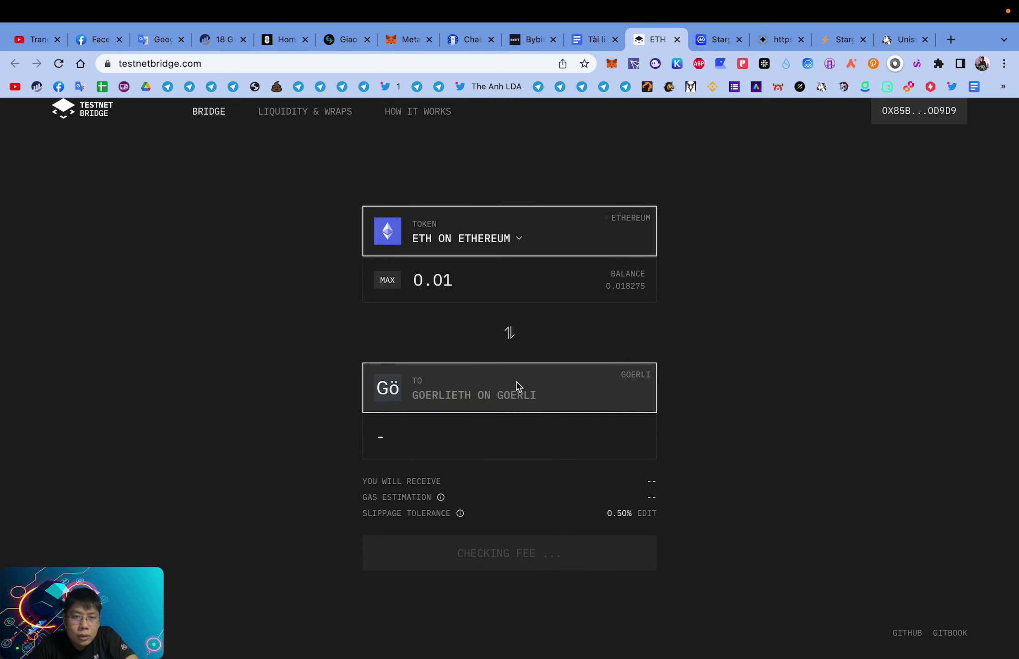
click(512, 240)
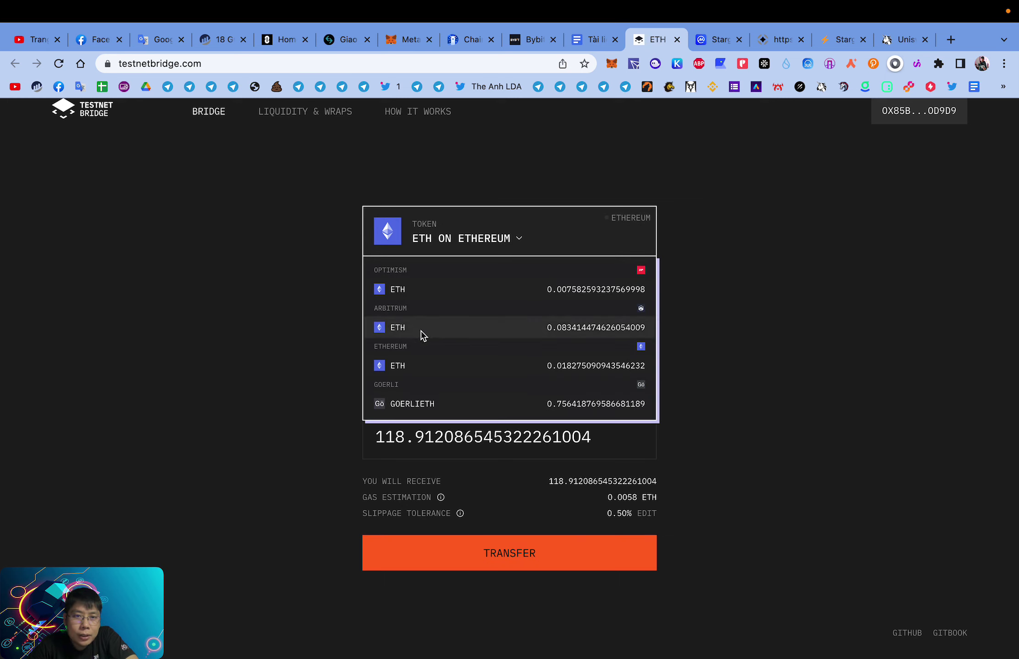
click(401, 290)
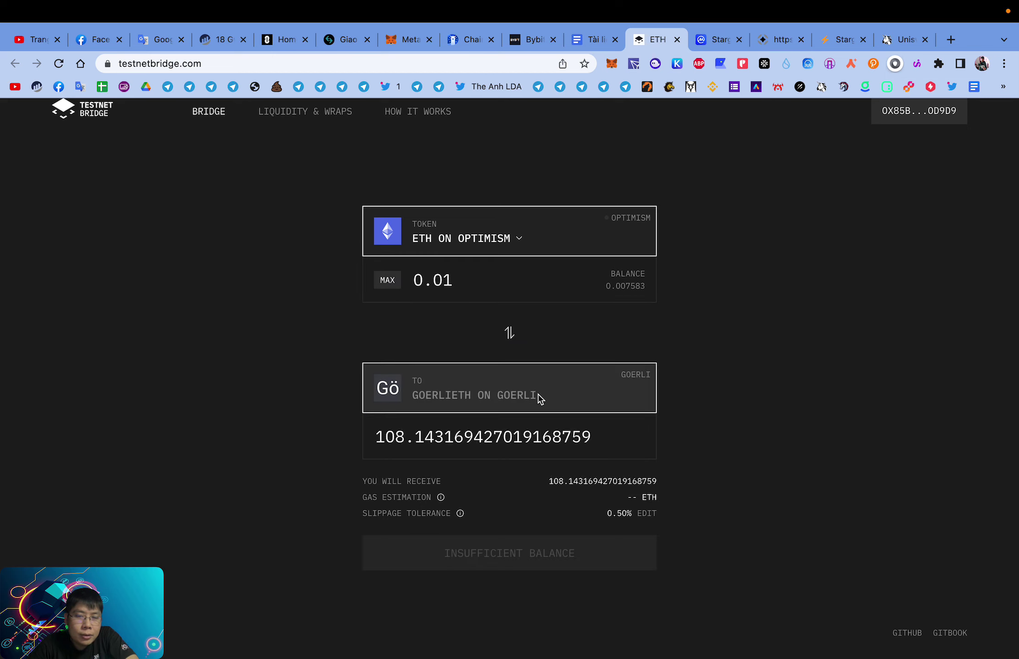
click(515, 249)
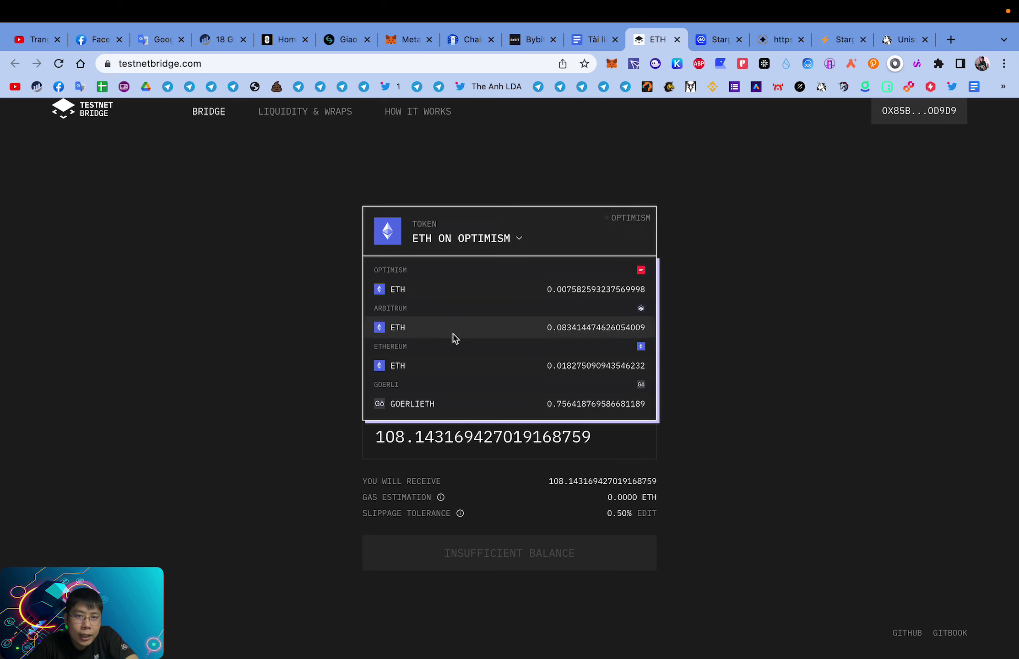
click(399, 289)
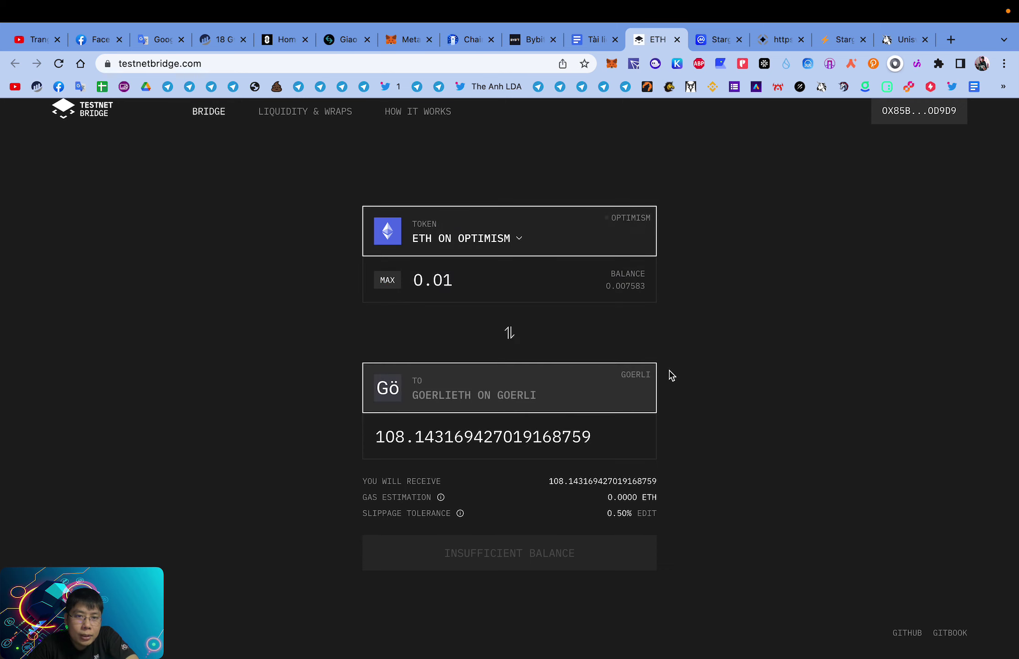
click(501, 235)
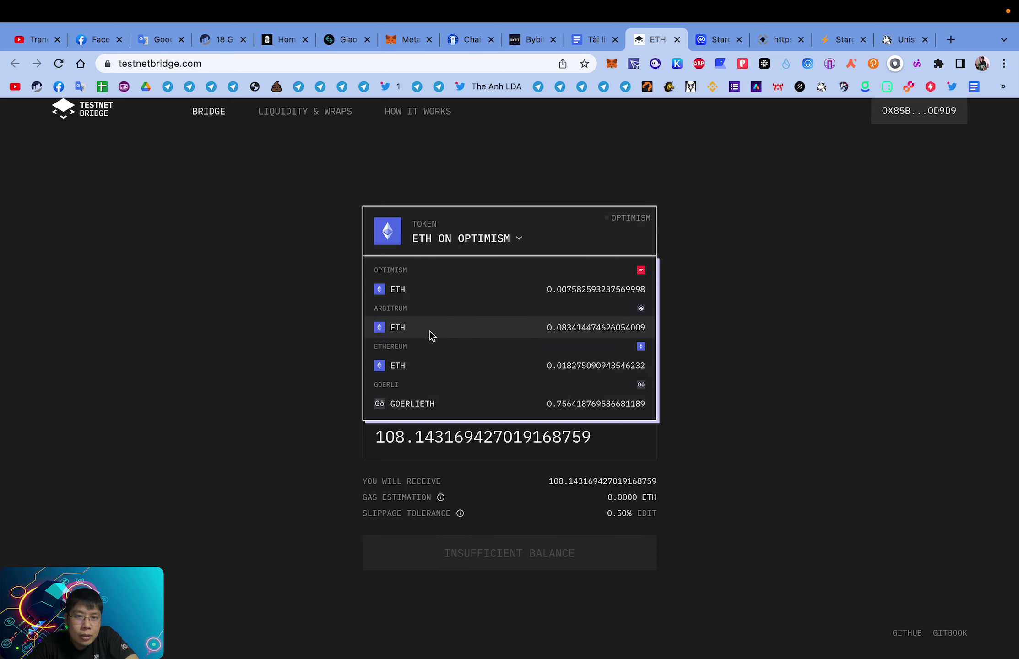
click(411, 328)
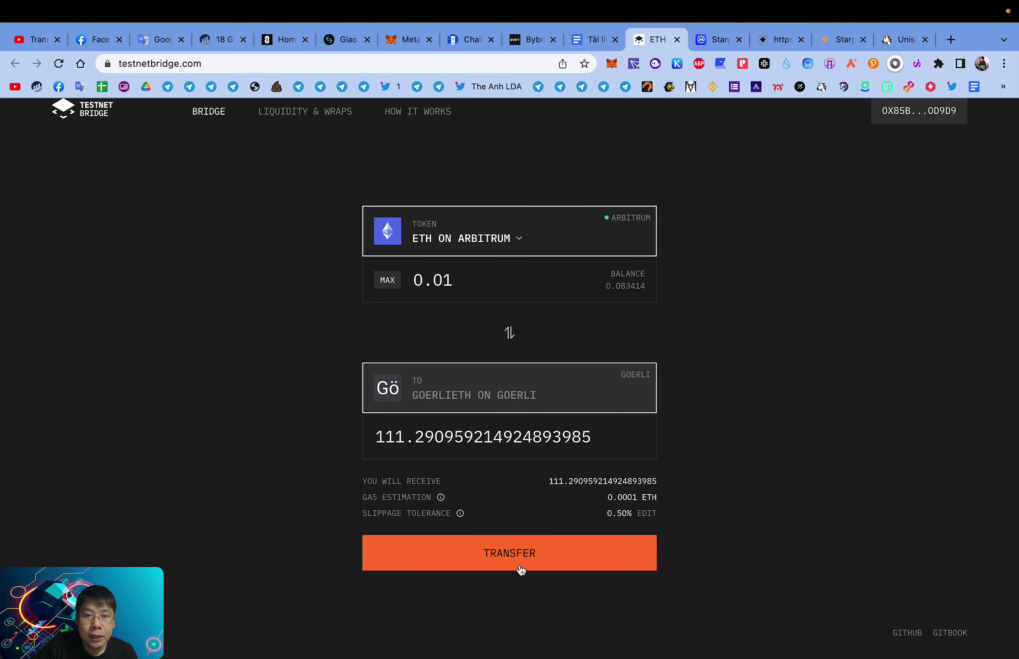
Attempt the 0.01 ETH transfer, then retry it with slippage at 1%.
click(536, 565)
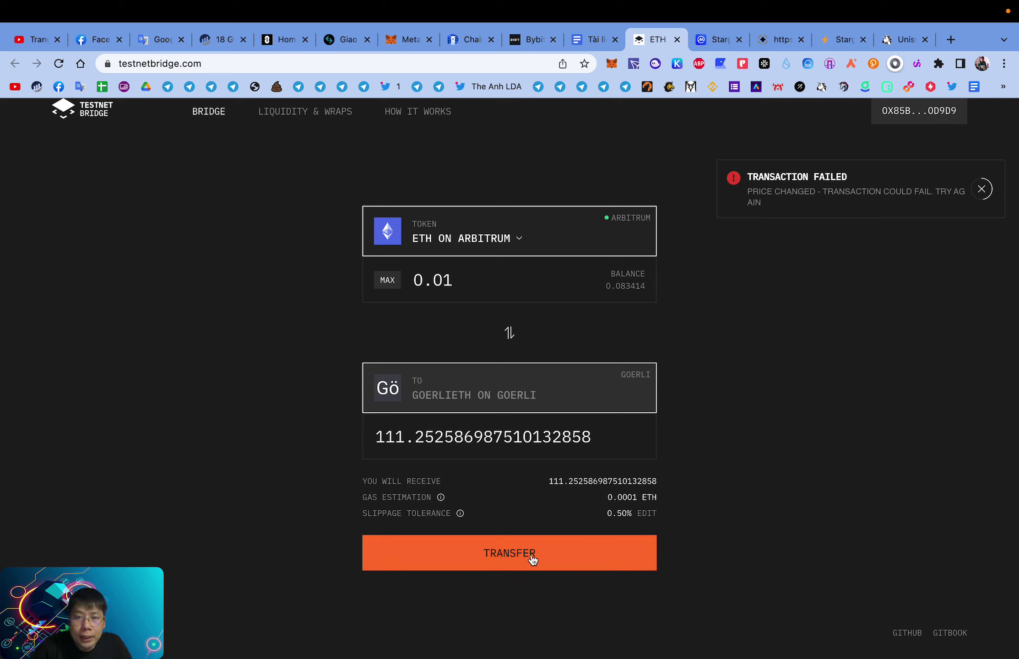
click(647, 513)
click(519, 320)
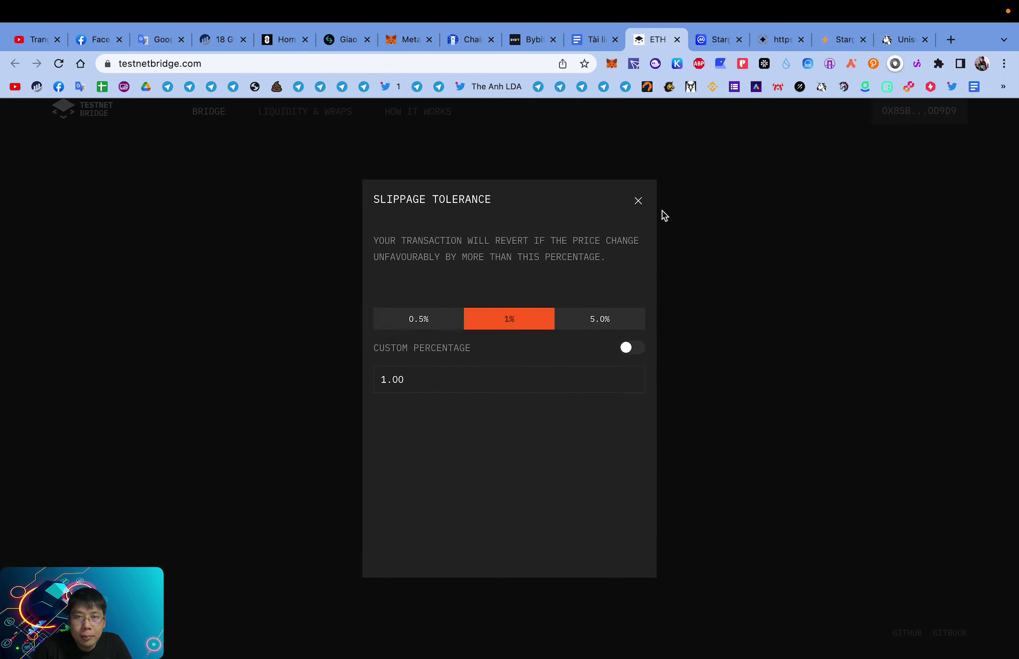
click(645, 206)
click(540, 566)
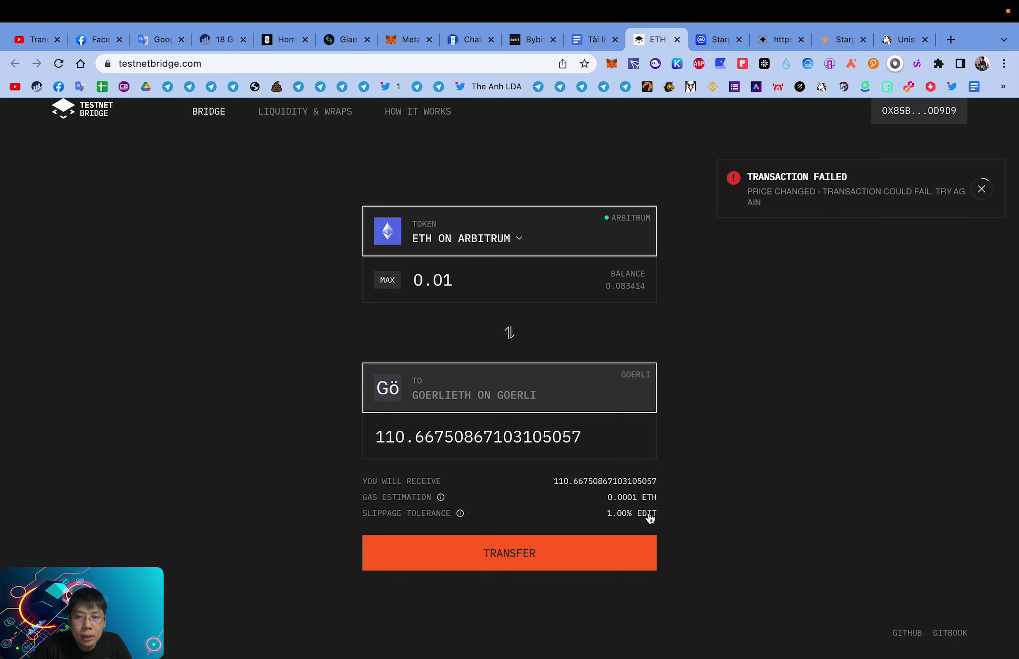
Raise slippage to 5%, resend the 0.01 ETH transfer and confirm it in the wallet.
click(647, 514)
click(612, 326)
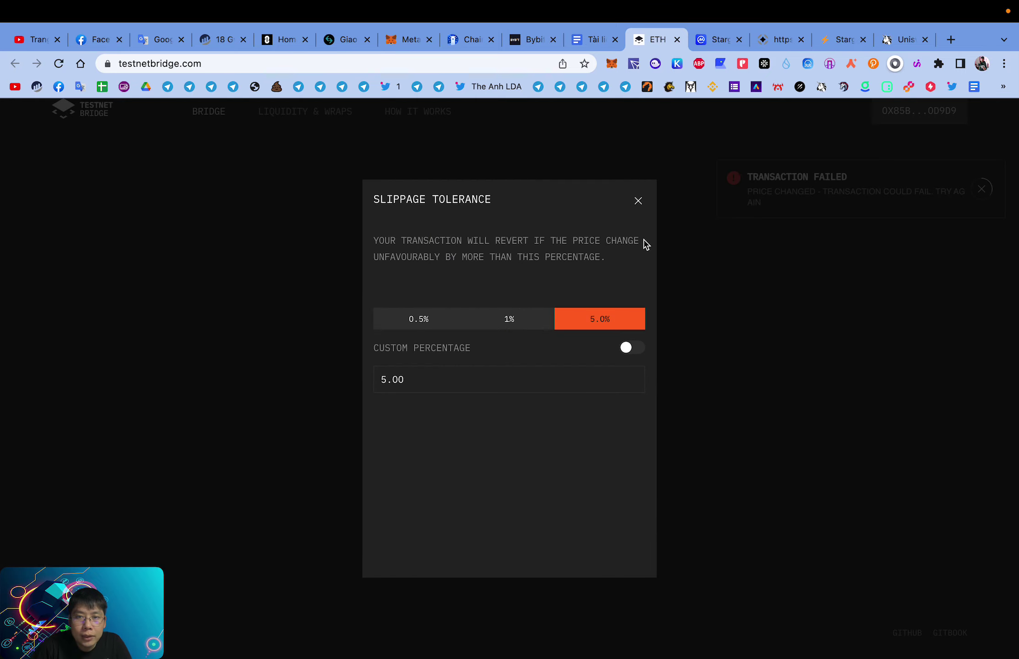
click(638, 201)
click(487, 557)
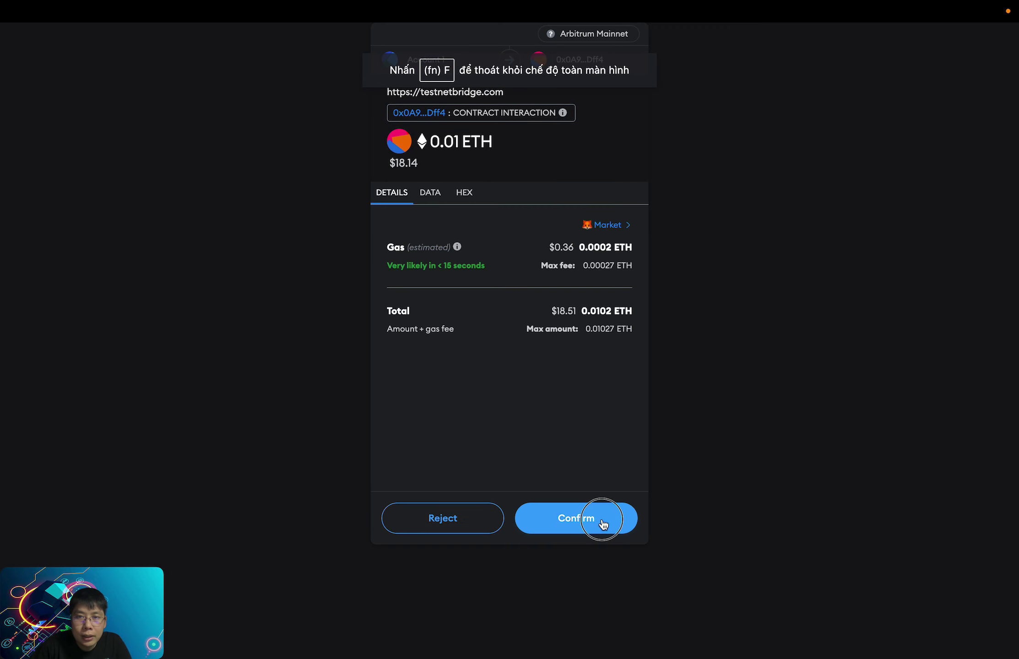
click(602, 520)
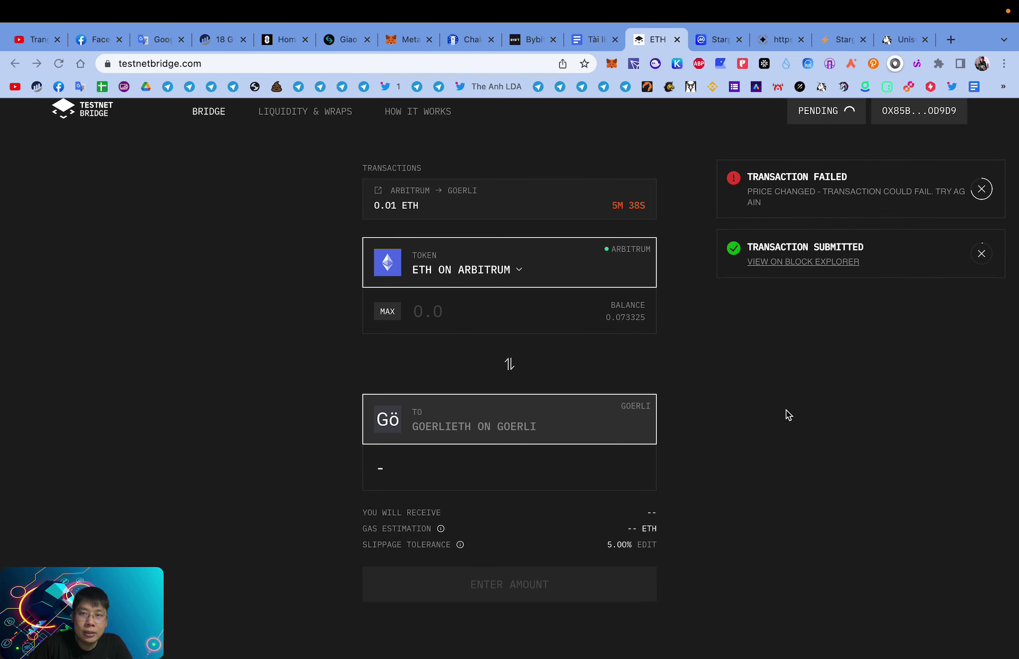
Open the submitted transfer on the block explorer, then reverse the bridge direction.
click(841, 263)
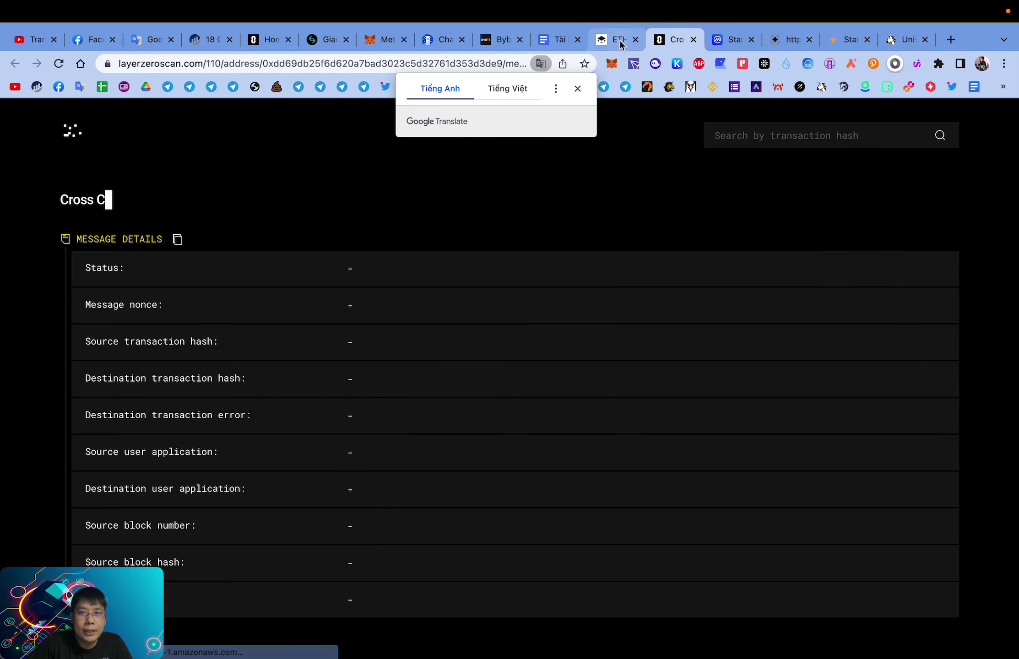
click(619, 40)
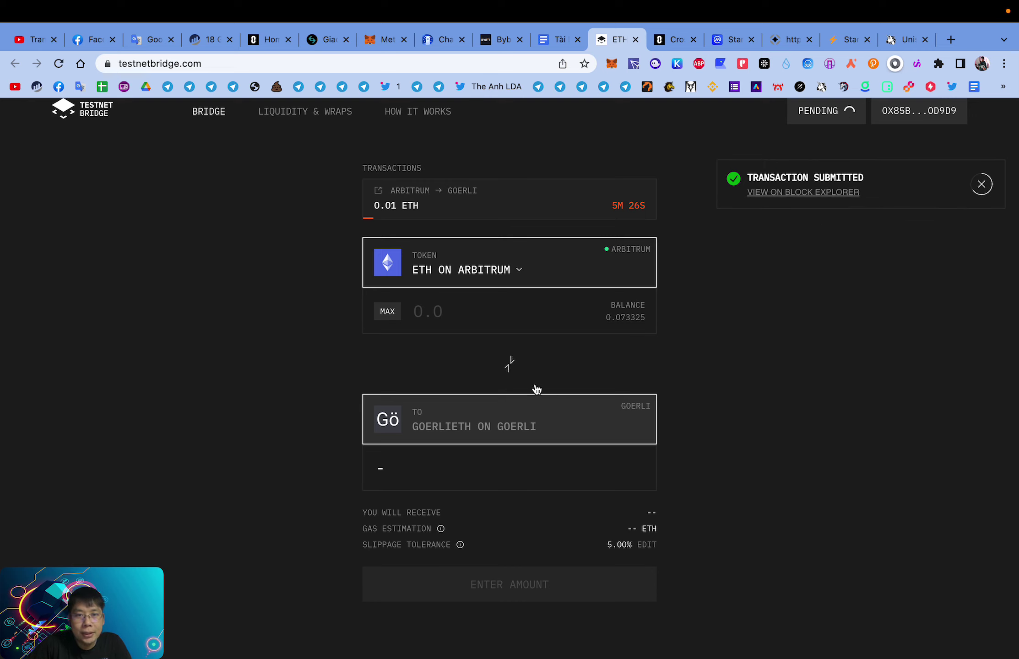
click(515, 364)
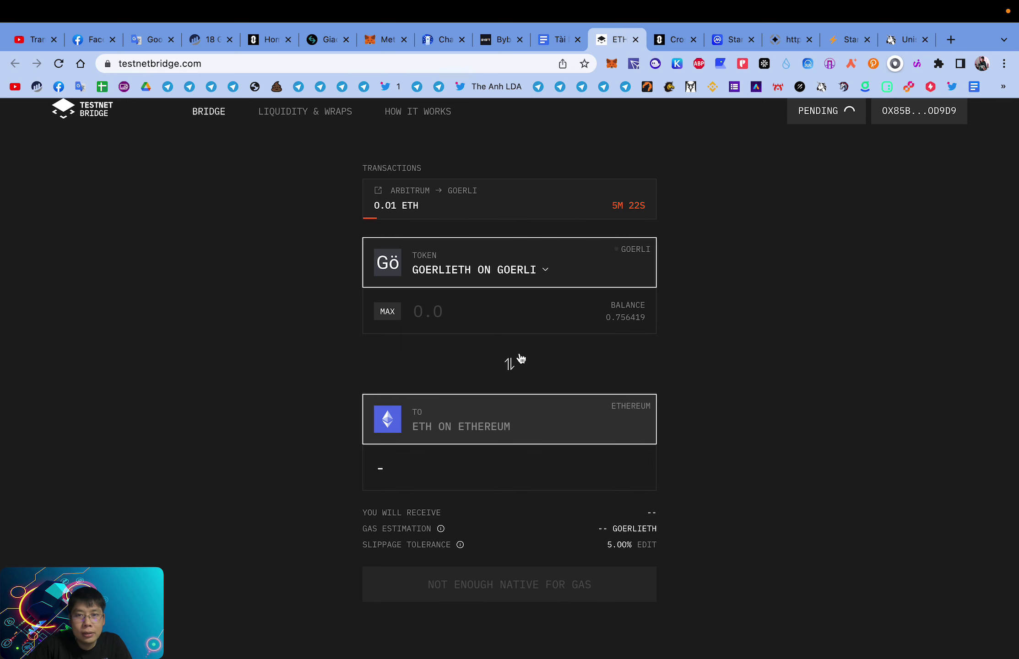
click(673, 39)
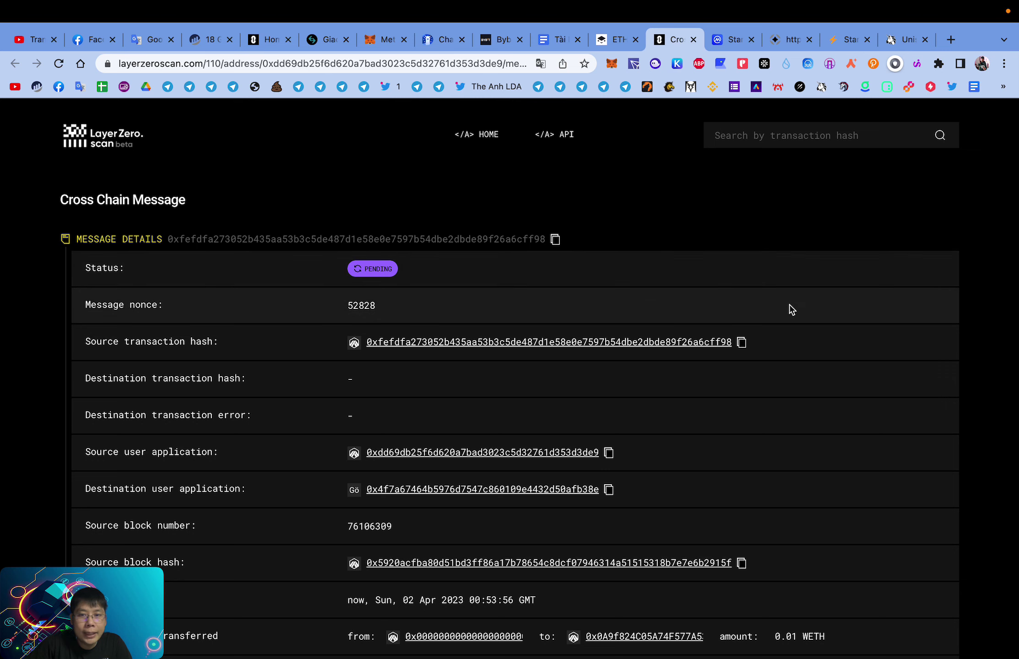
Reload the LayerZero Scan message, still Pending, and return to the bridge tab.
right_click(820, 301)
click(844, 359)
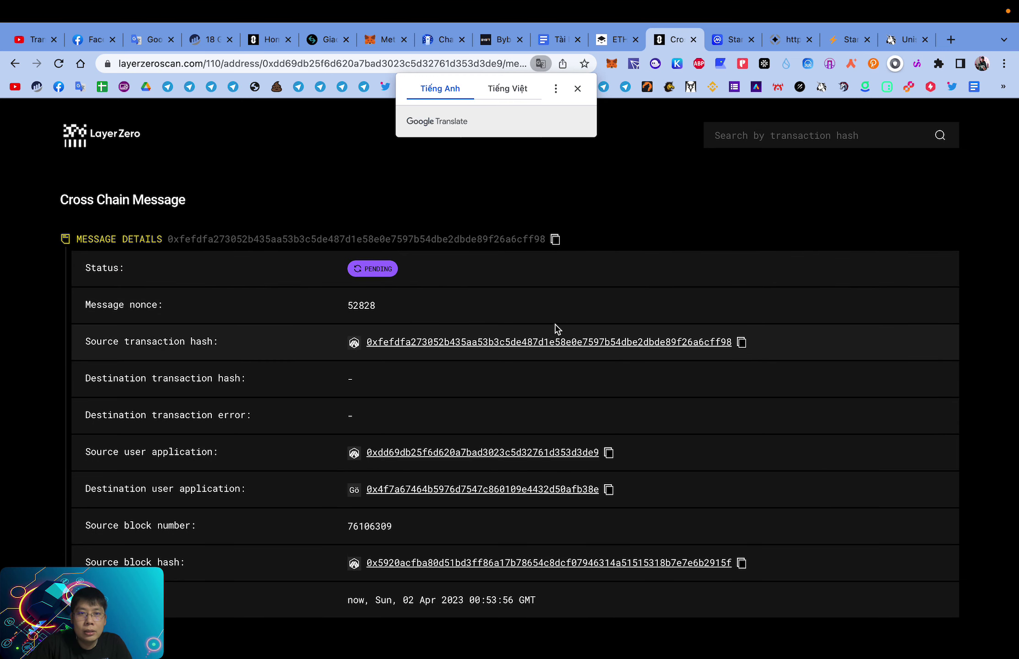
click(616, 41)
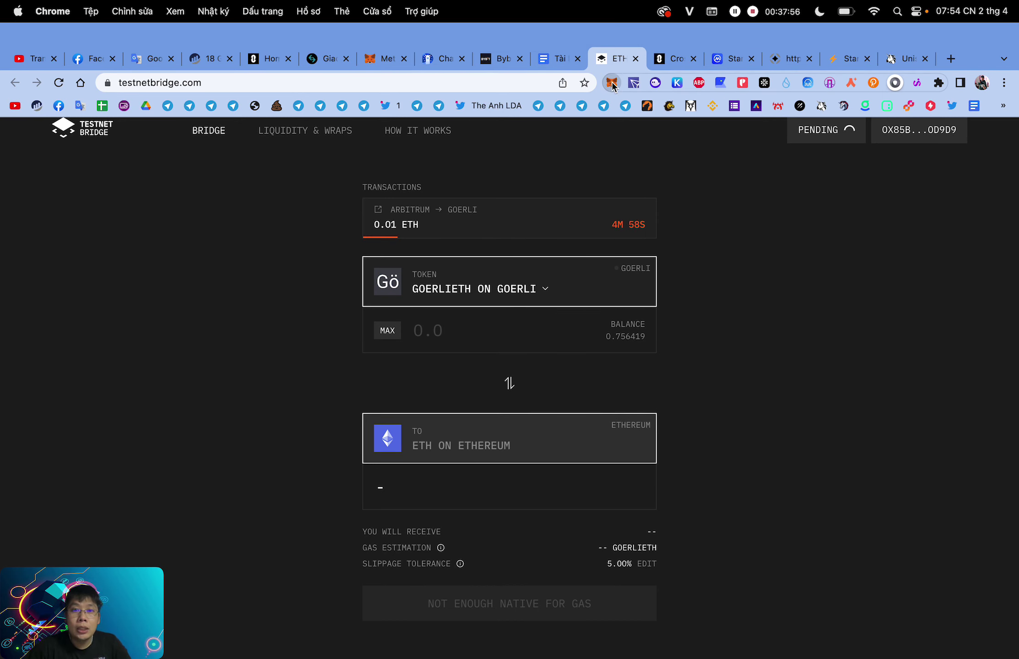
Open the wallet account on Arbiscan in a tab next to the bridge.
click(633, 83)
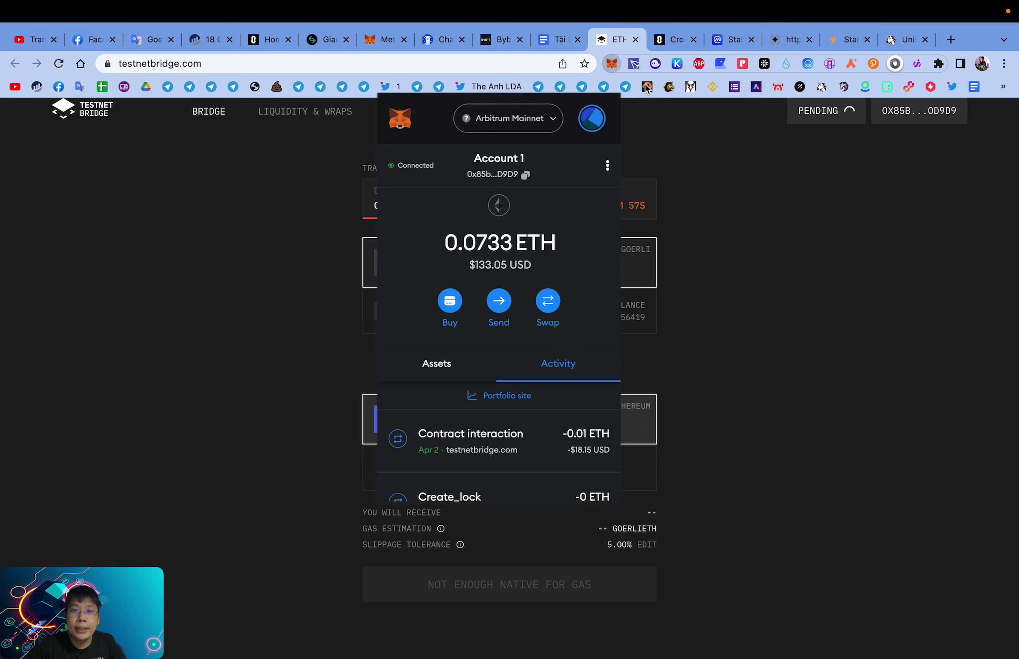
click(607, 171)
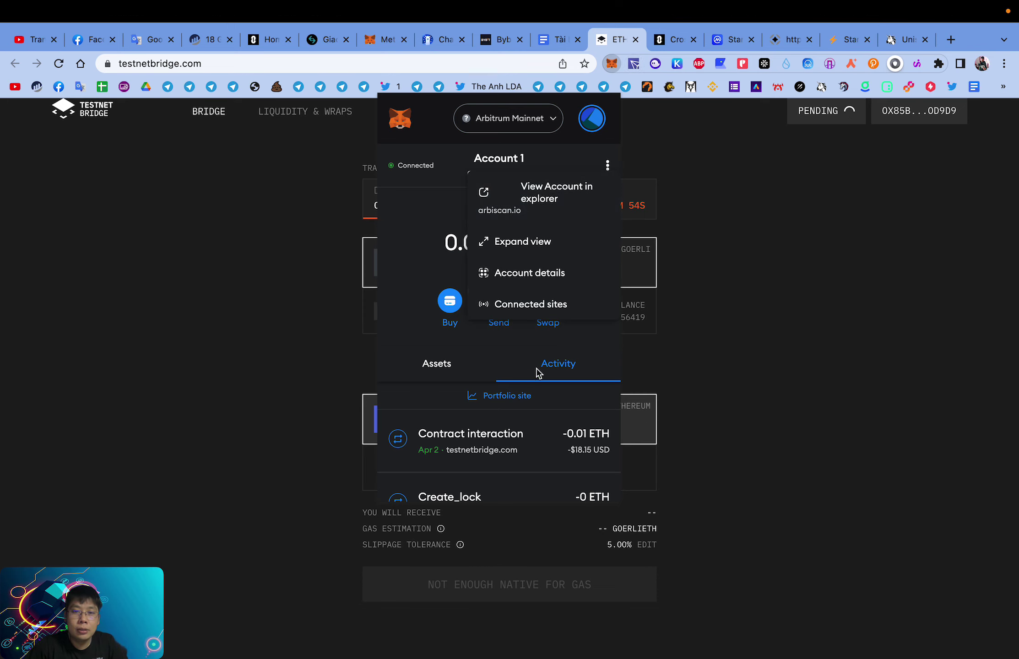
click(552, 208)
drag(913, 39, 641, 39)
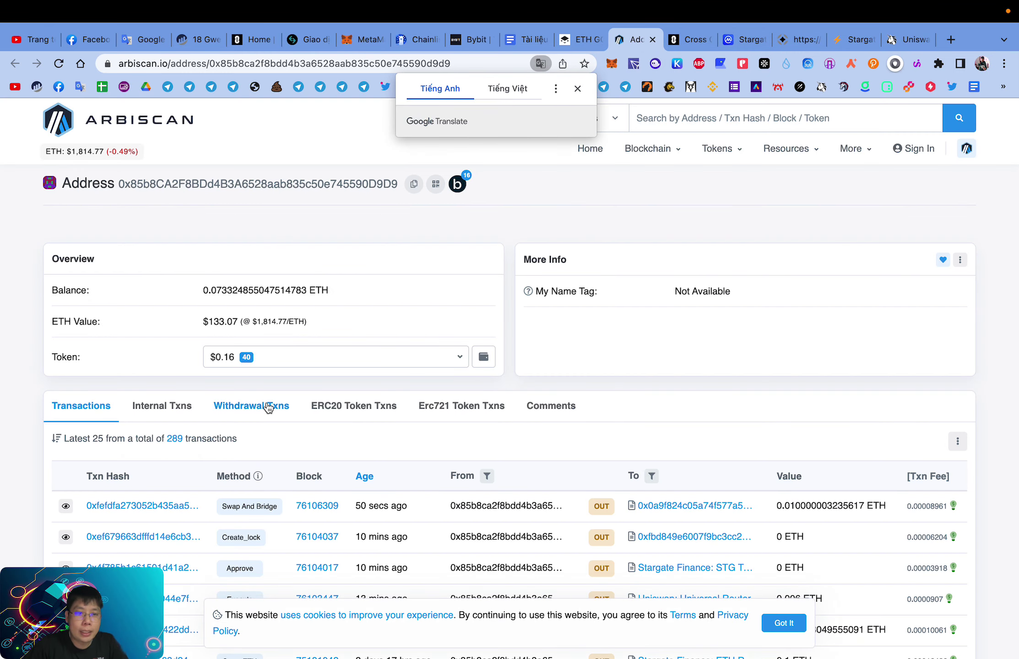
click(692, 46)
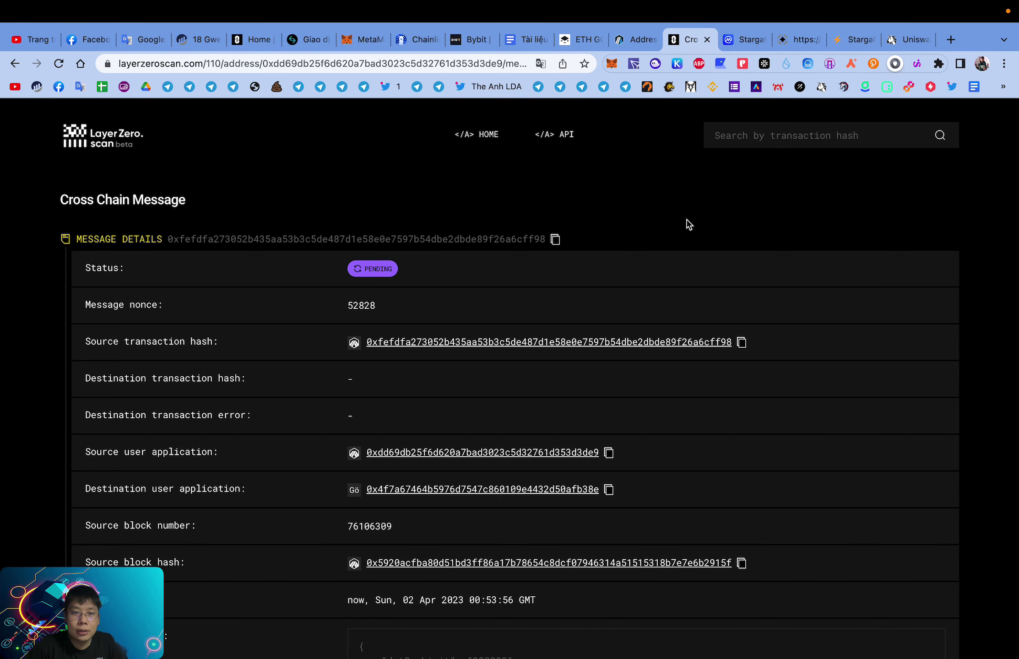
click(581, 40)
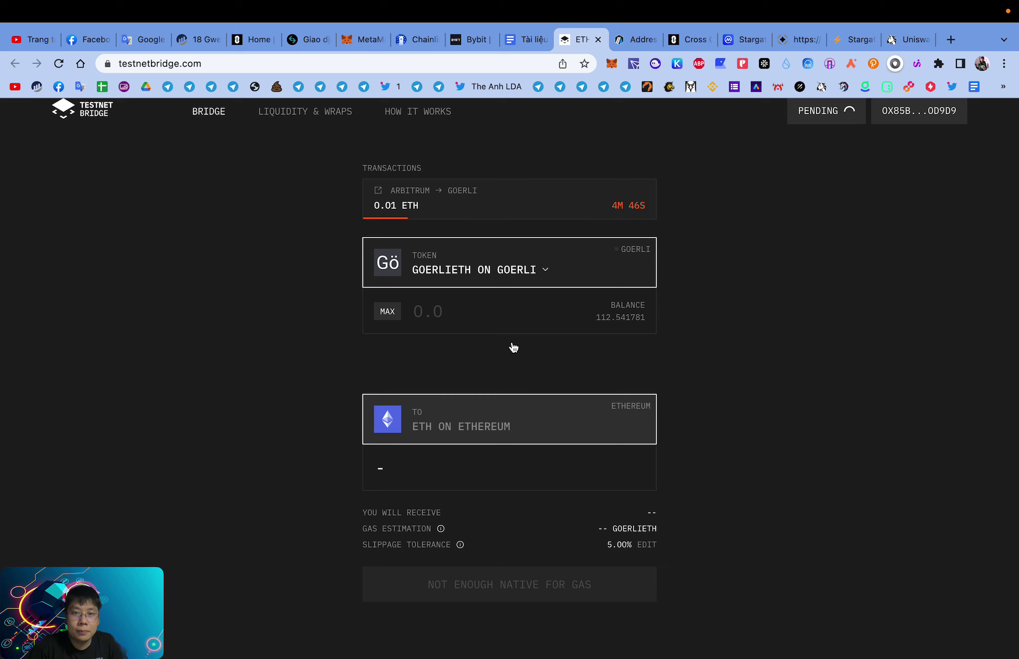
Set the bridge back to sending 0.01 ETH from Arbitrum.
click(512, 361)
click(512, 278)
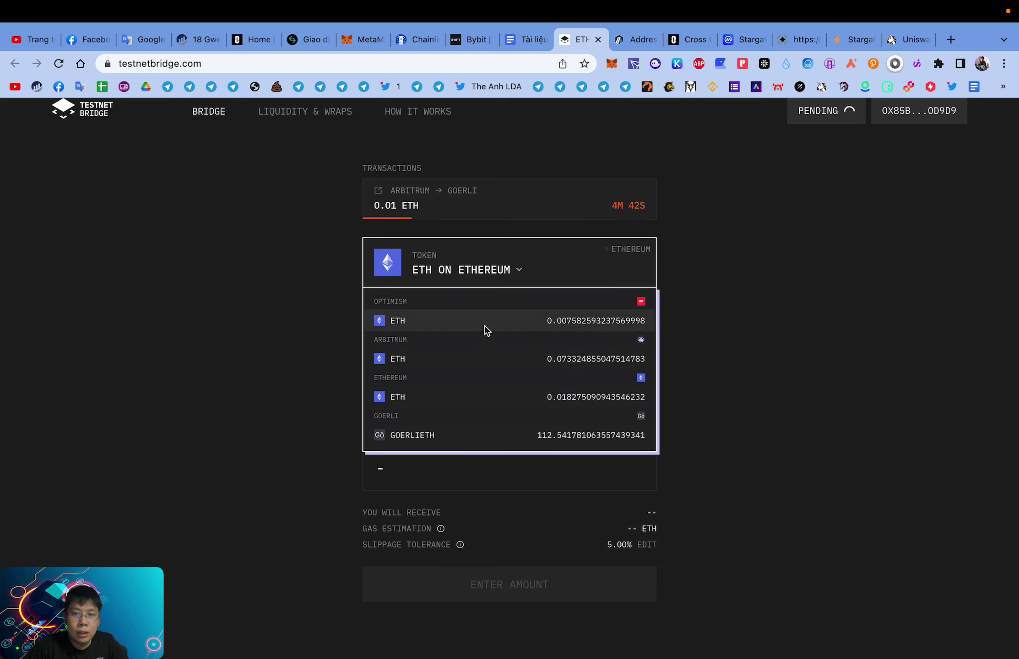
click(423, 361)
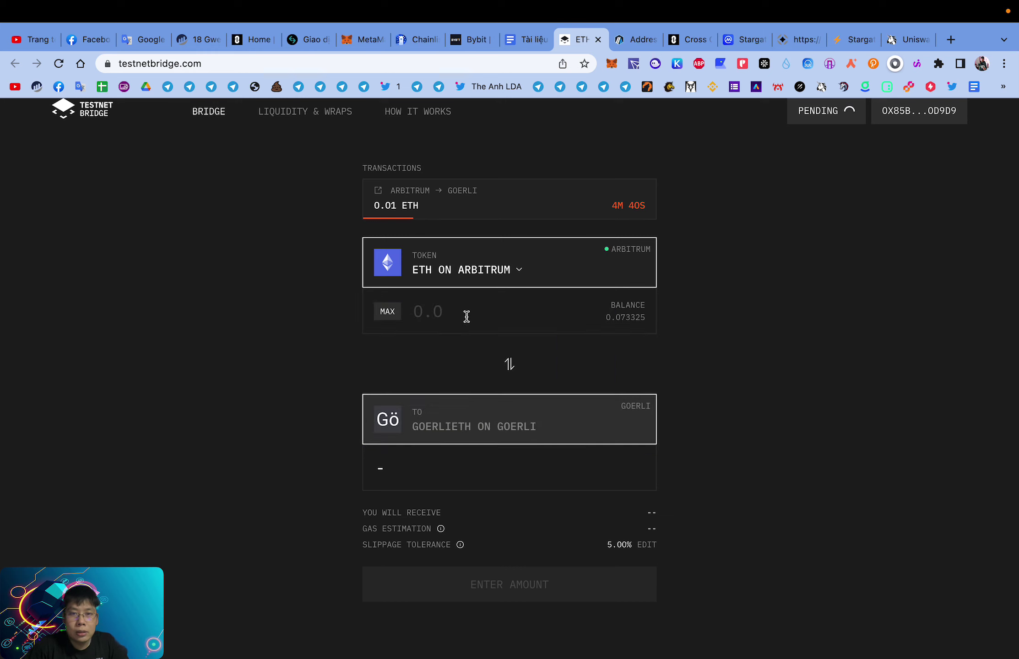
text(0.01)
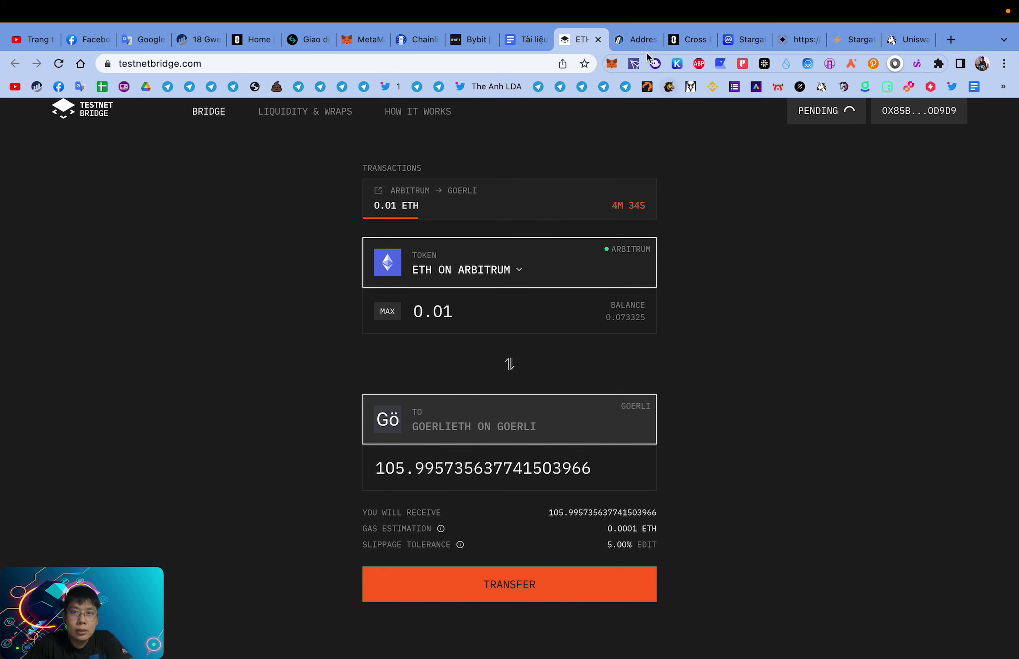
Reload the Arbiscan account page and go back to the bridge.
click(637, 40)
right_click(563, 196)
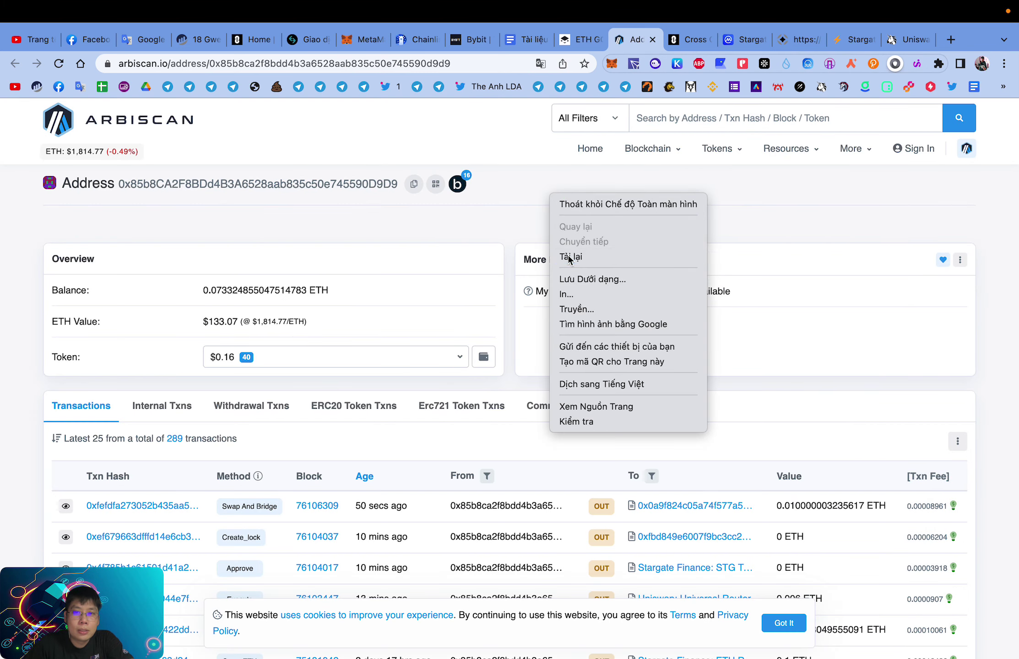
click(568, 256)
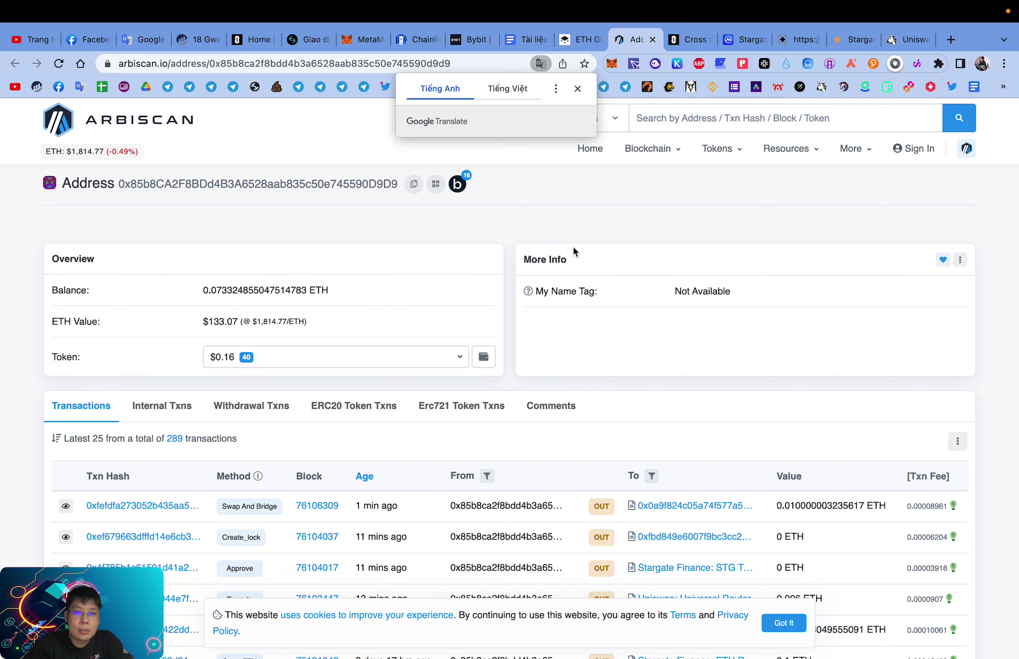
click(575, 40)
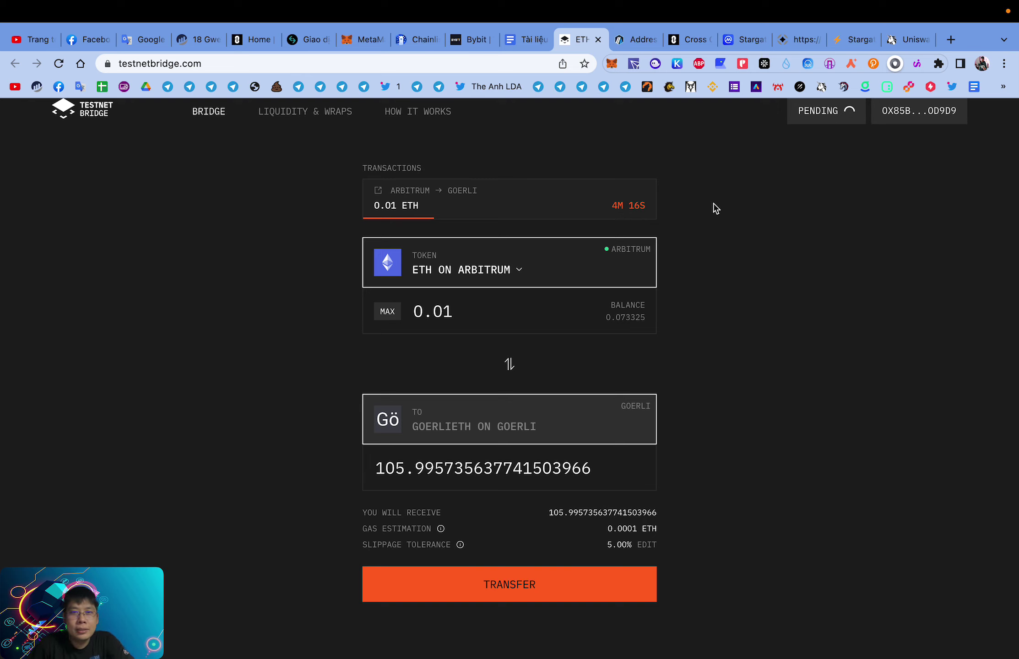
Check the wallet's assets and recent activity for the pending 0.01 ETH transfer.
click(612, 65)
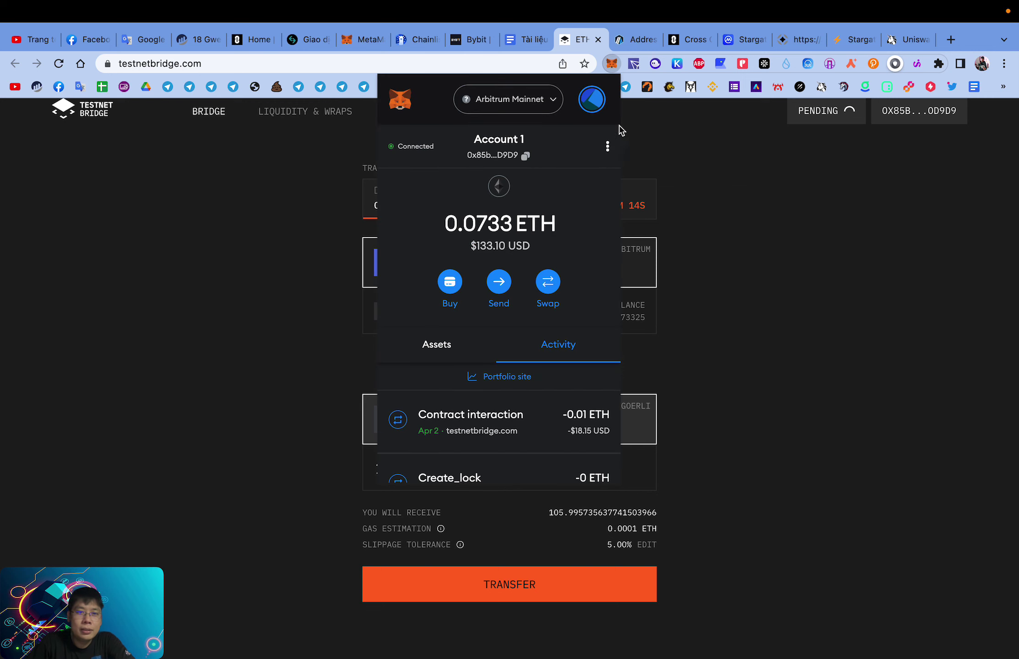
click(451, 345)
scroll(542, 369, down, 2)
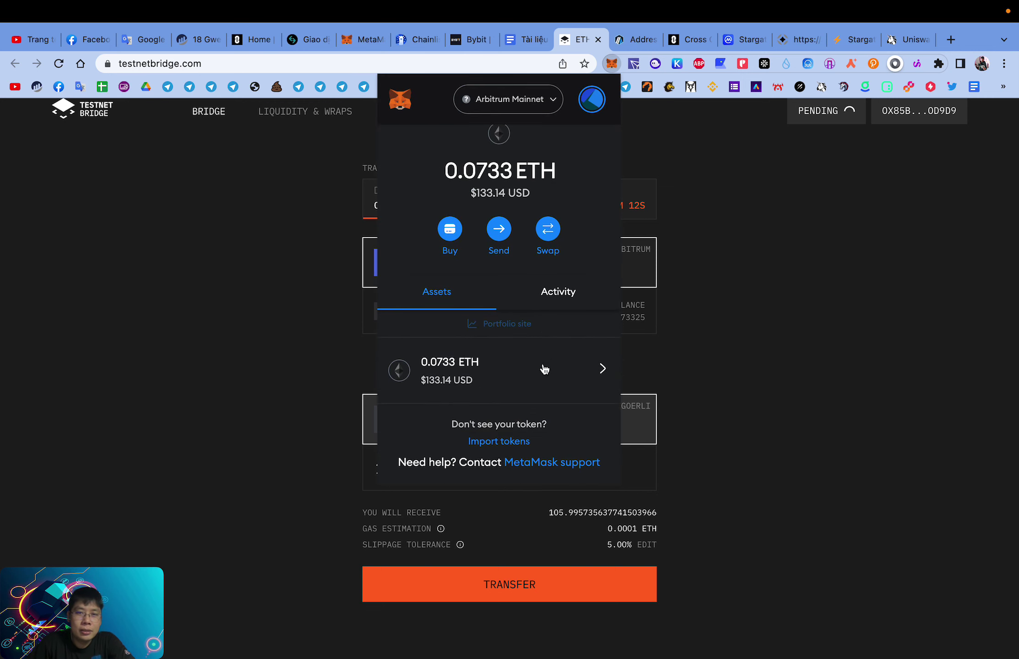
click(569, 300)
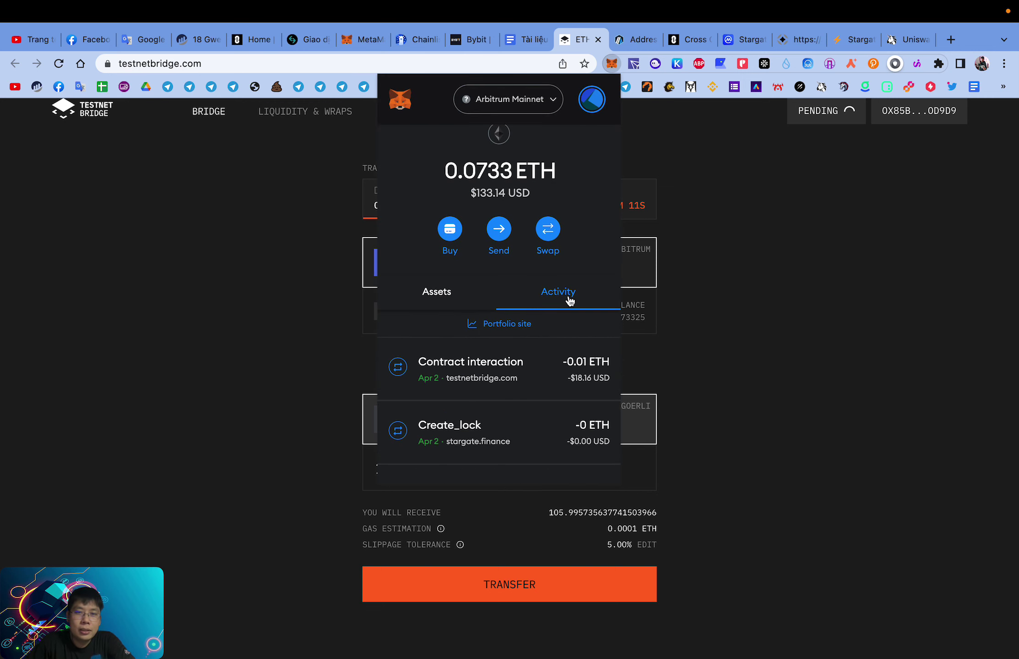
click(722, 307)
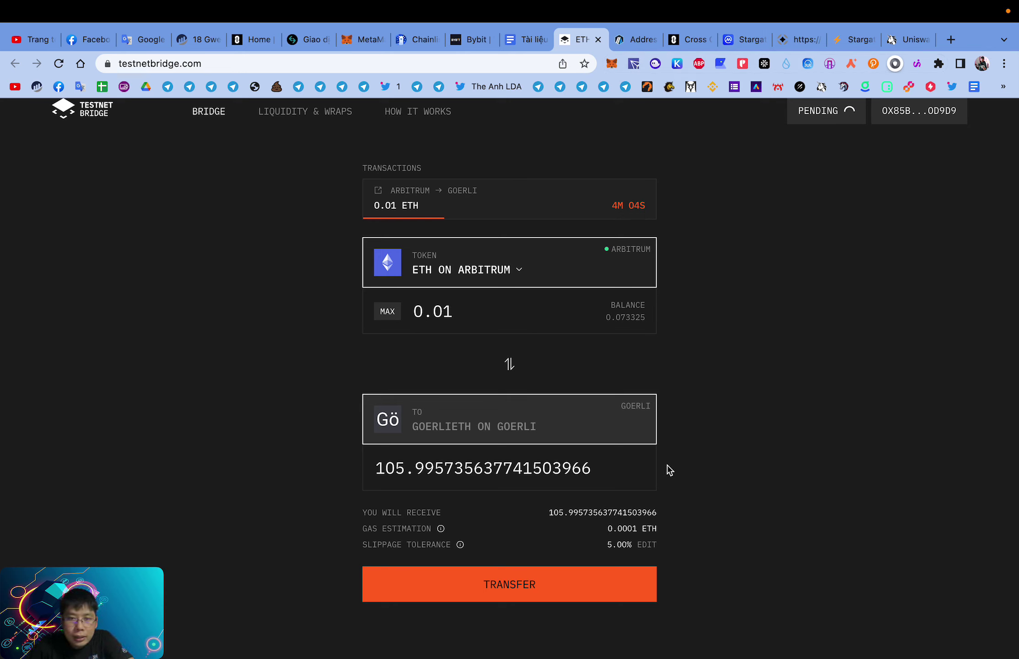
Reverse direction to try 105 GoerliETH, then return to ETH on Arbitrum as the source.
click(509, 364)
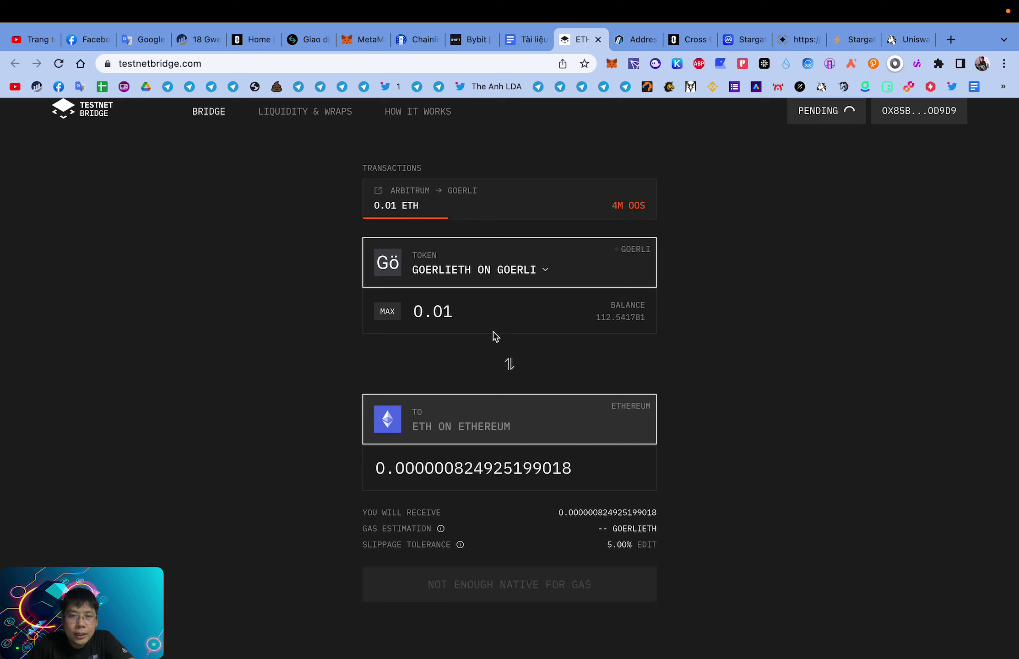
drag(489, 316, 365, 303)
text(1)
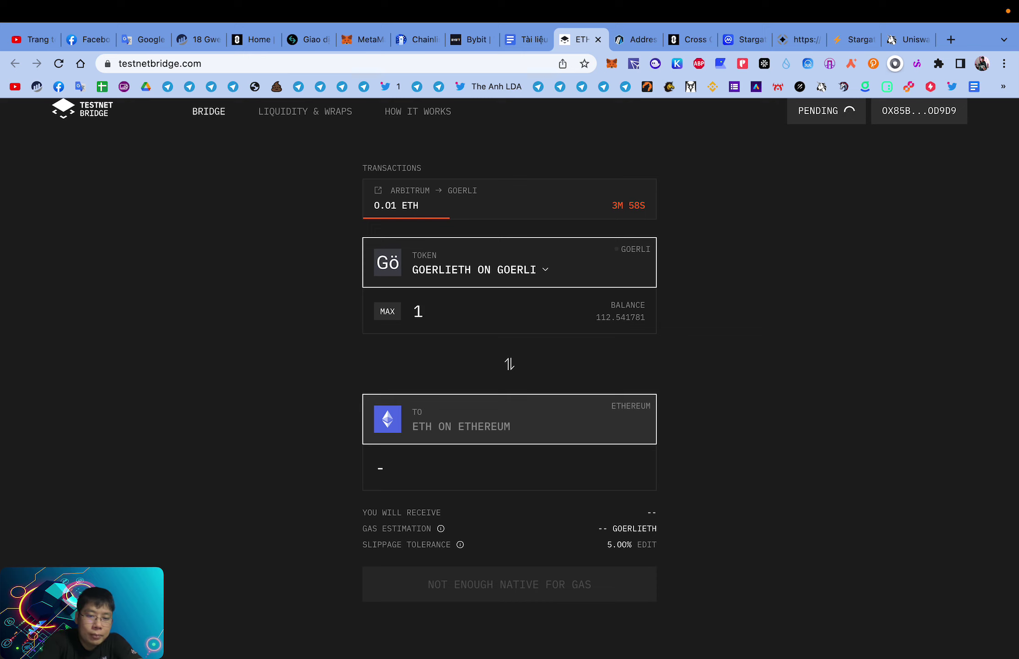
text(05)
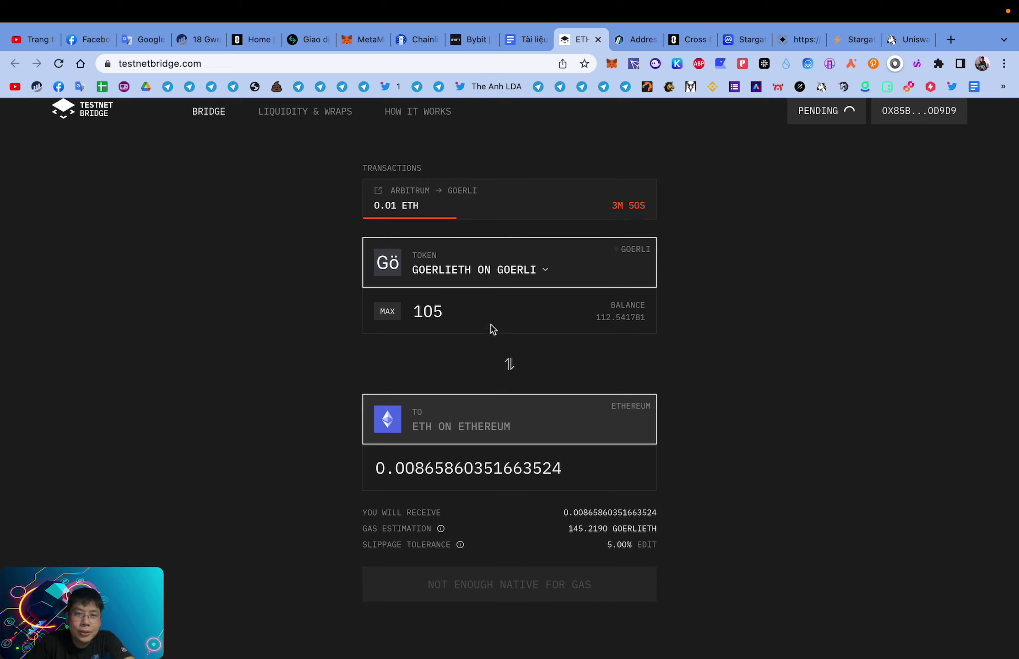
click(508, 364)
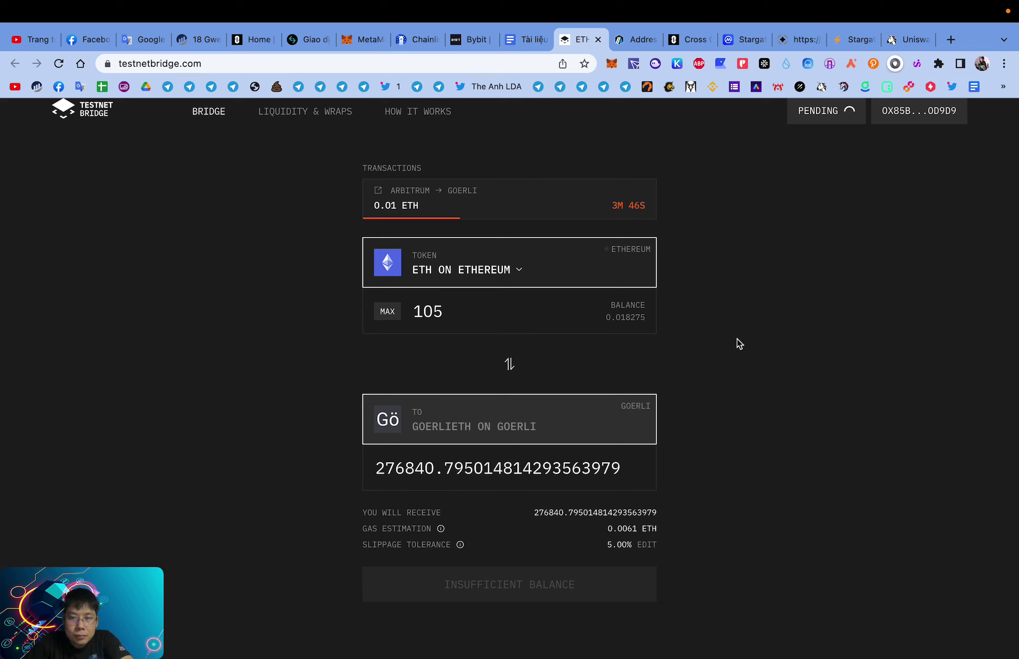
click(508, 269)
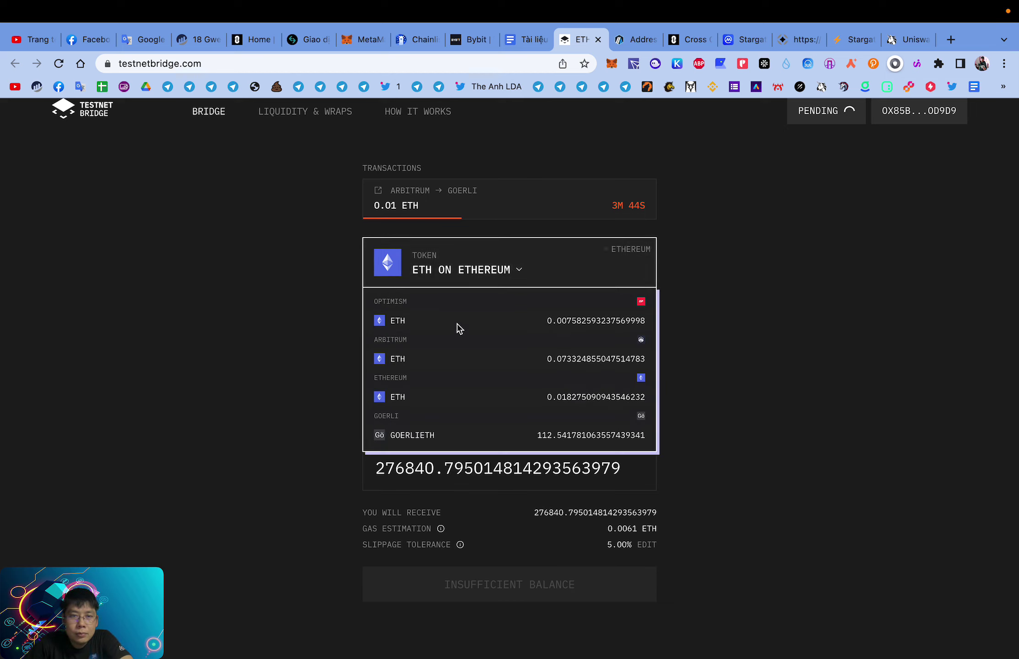
click(412, 323)
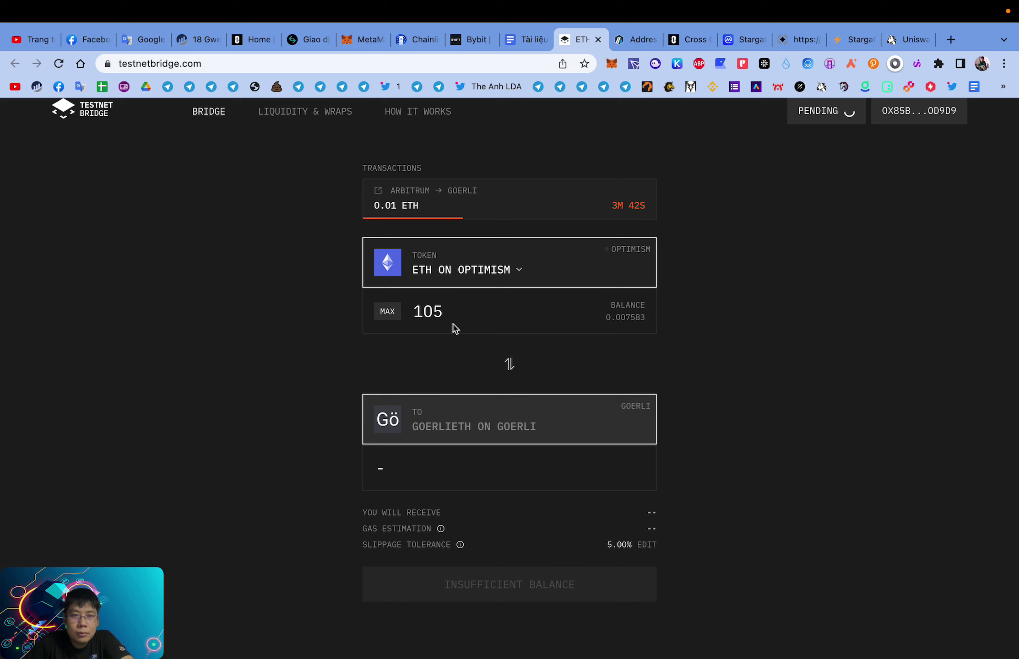
click(498, 271)
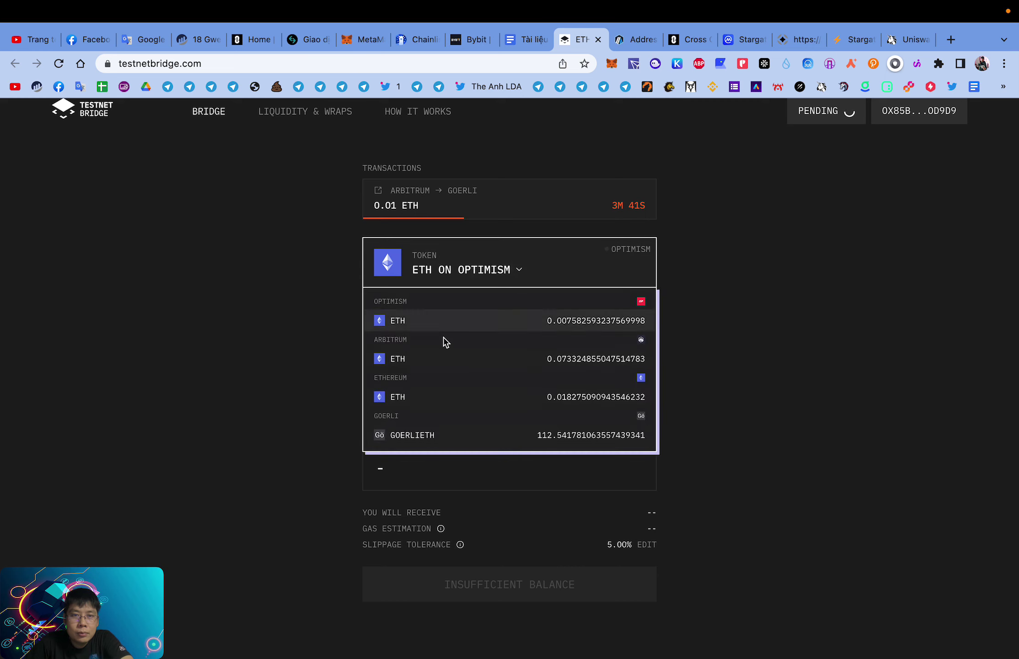
click(415, 362)
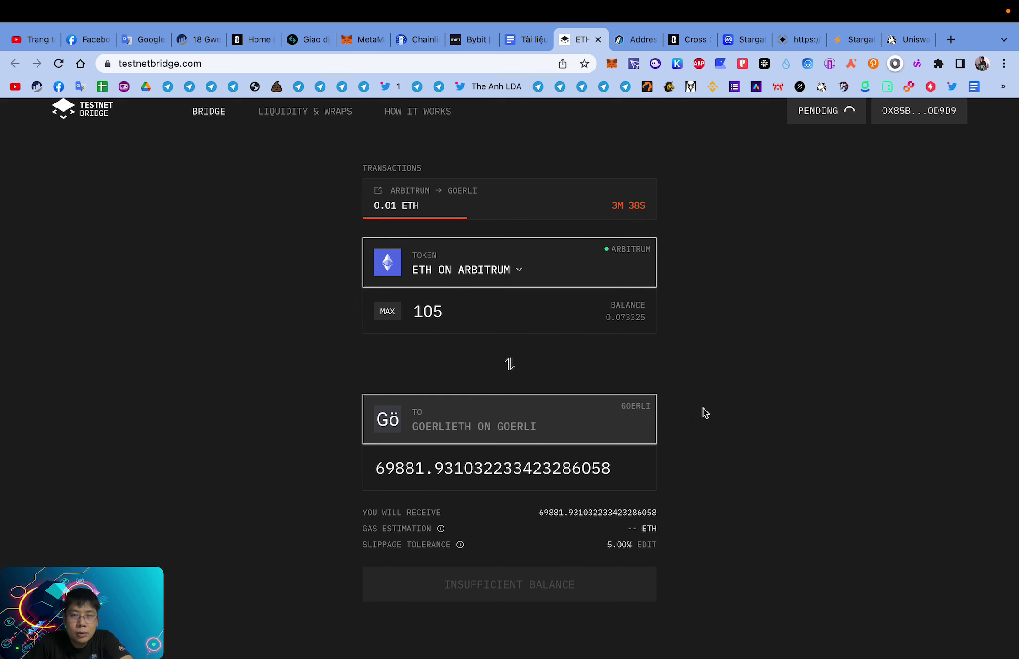
Set the send amount to 0.0001 ETH.
click(478, 316)
drag(478, 316, 387, 319)
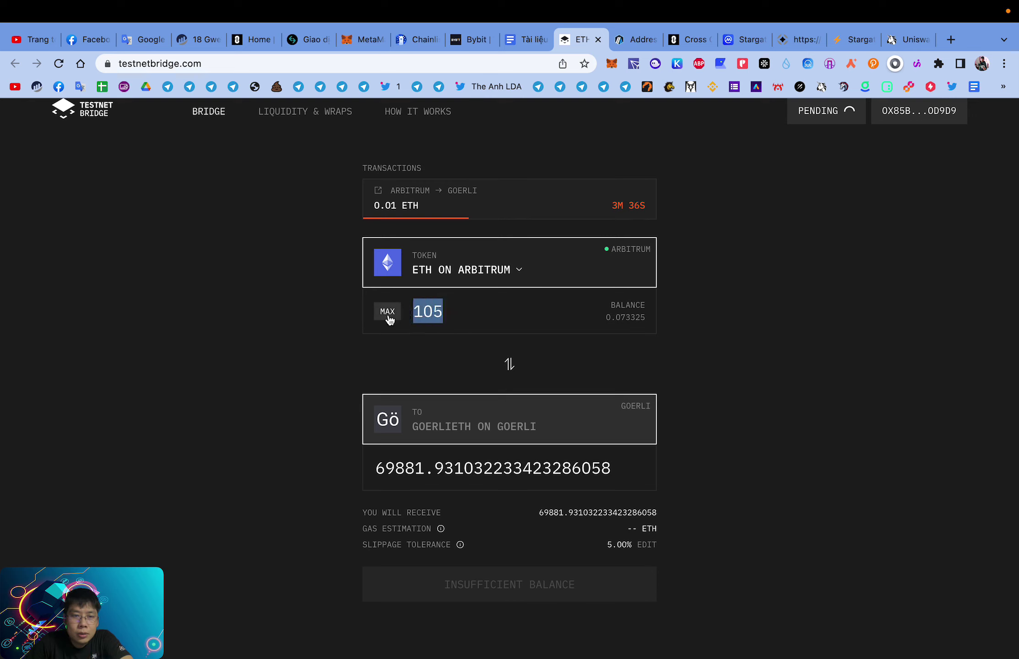
text(1)
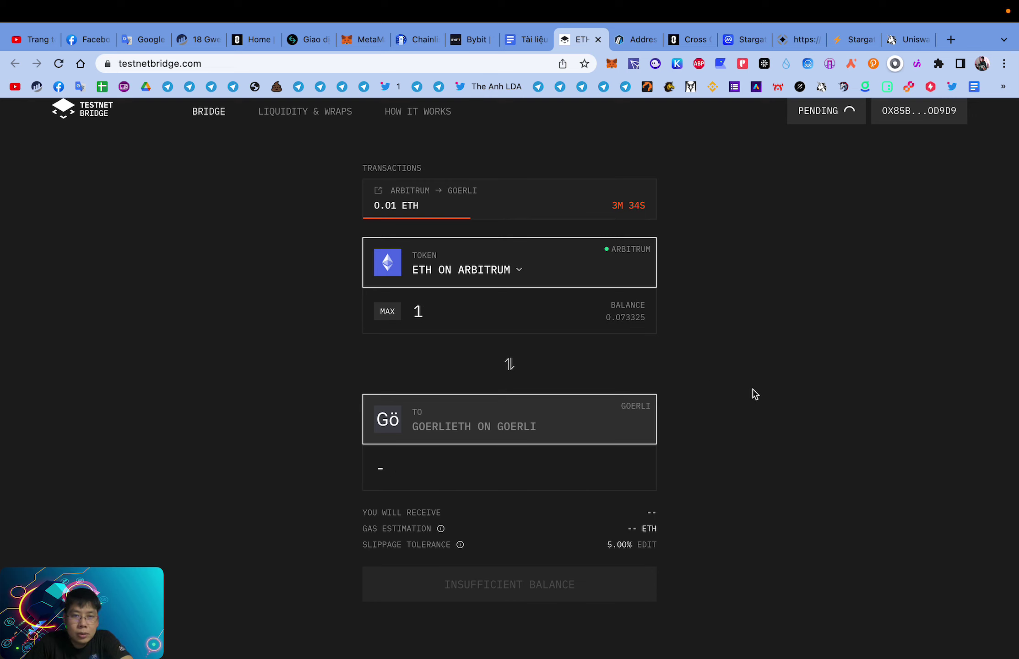
key(BackSpace)
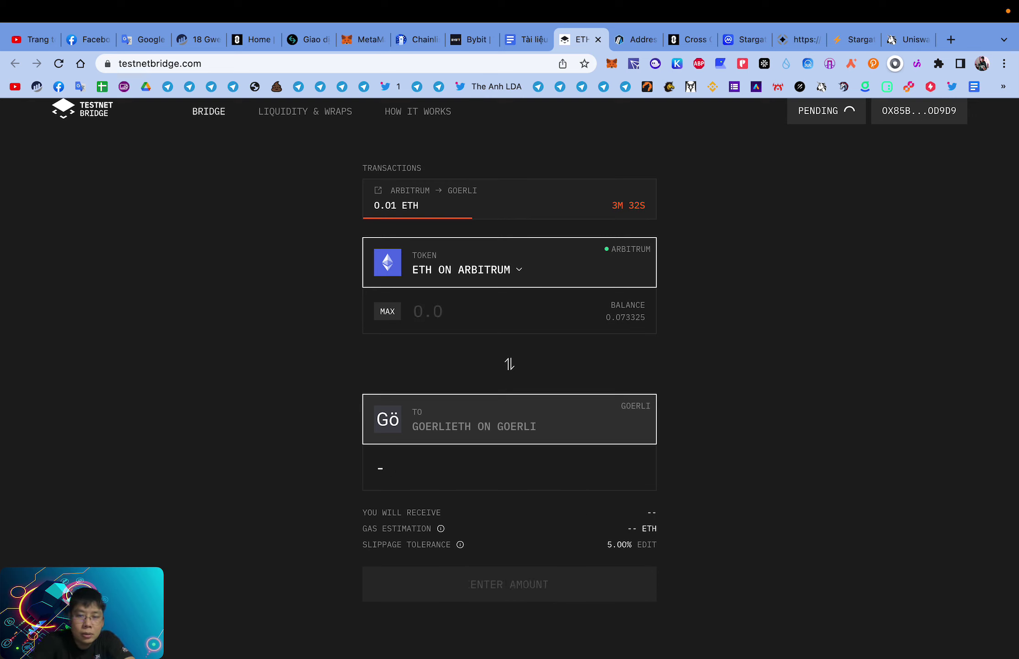
text(0.0001)
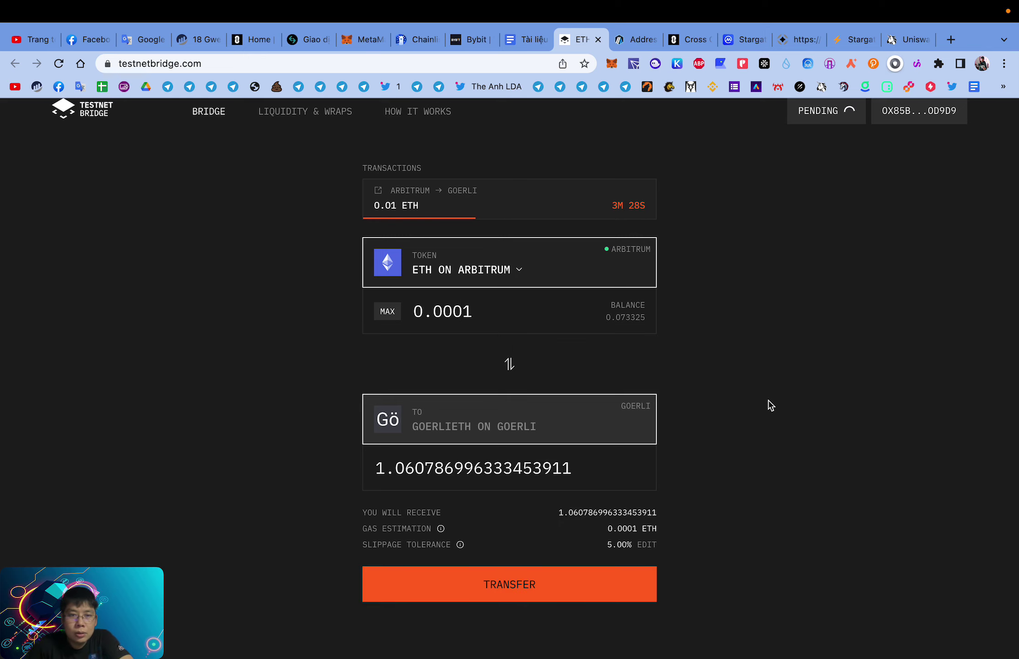
key(BackSpace)
key(BackSpace)
text(1)
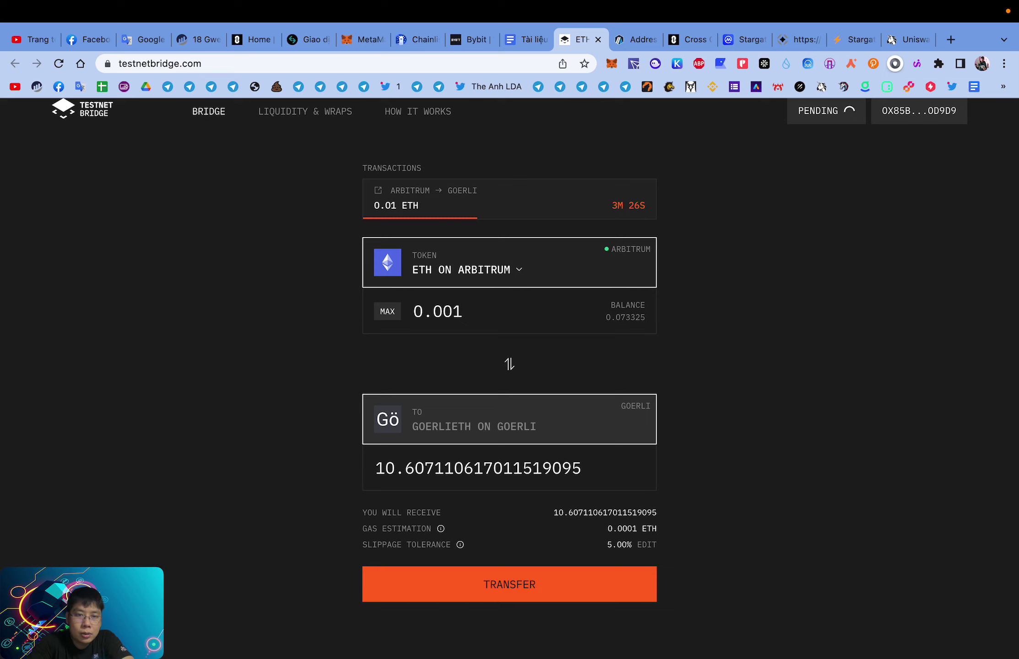
key(BackSpace)
text(01)
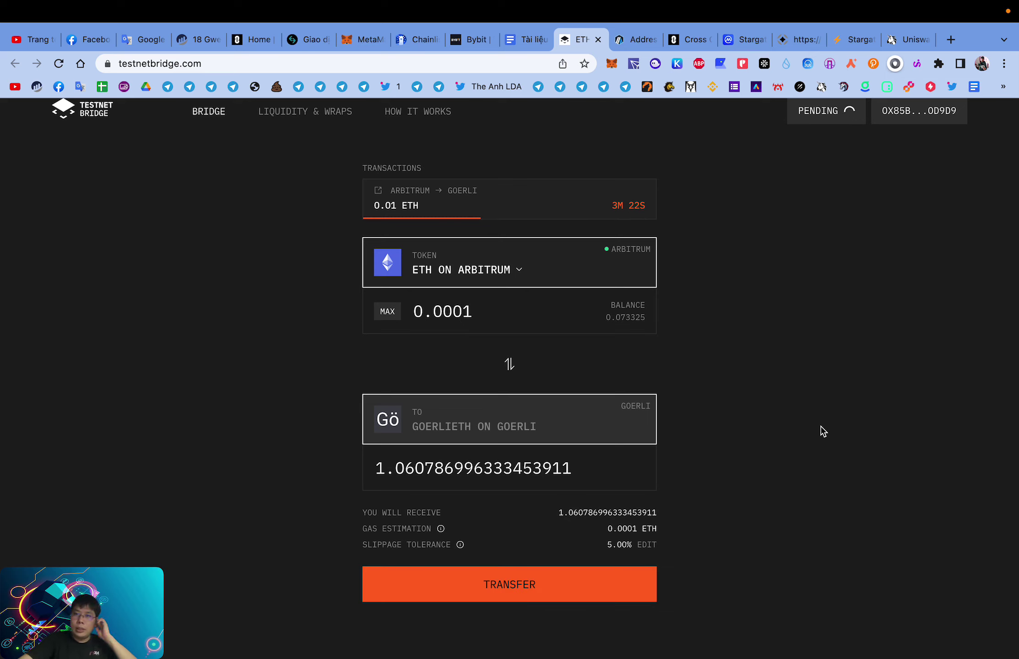
Glance at the Arbiscan and MetaMask tabs before returning to the bridge.
click(637, 39)
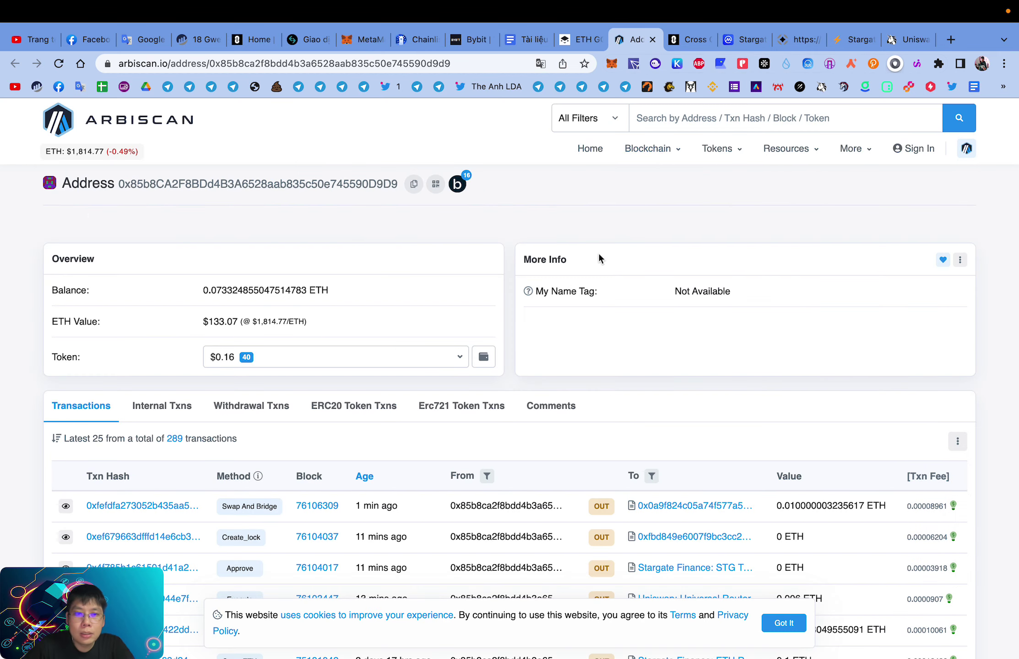
click(359, 39)
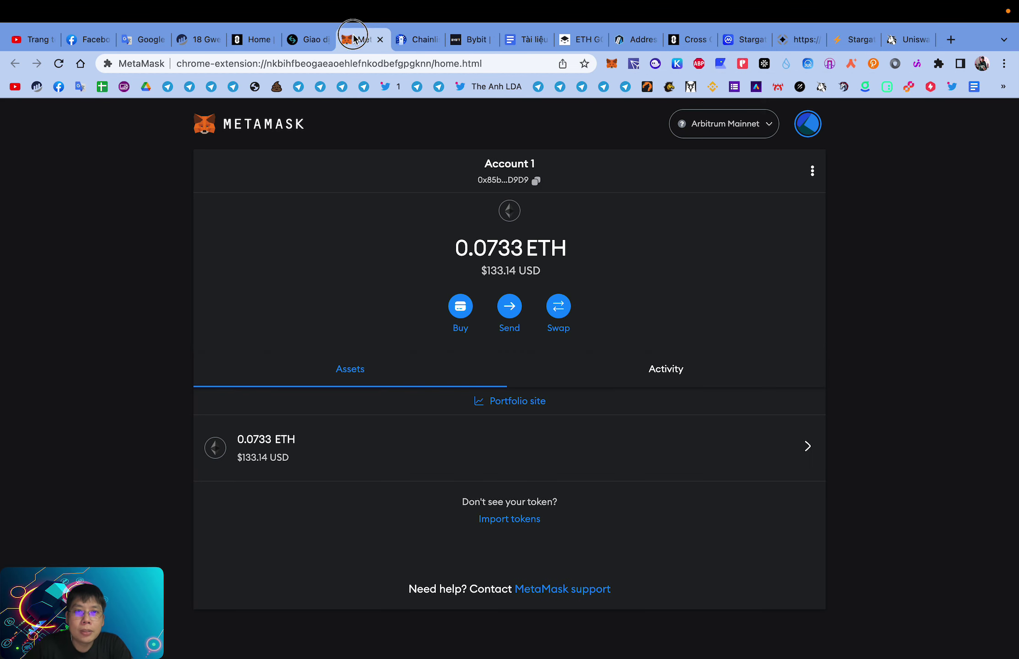
click(582, 40)
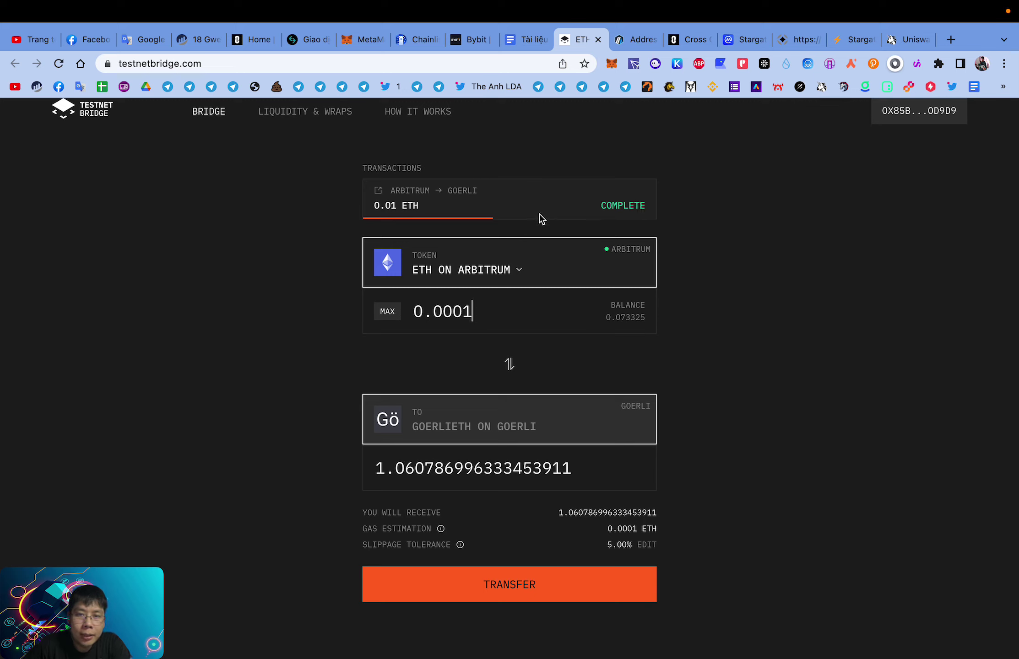
Change the amount to 0.0002 ETH, start the transfer and confirm it in the wallet.
drag(472, 311, 457, 311)
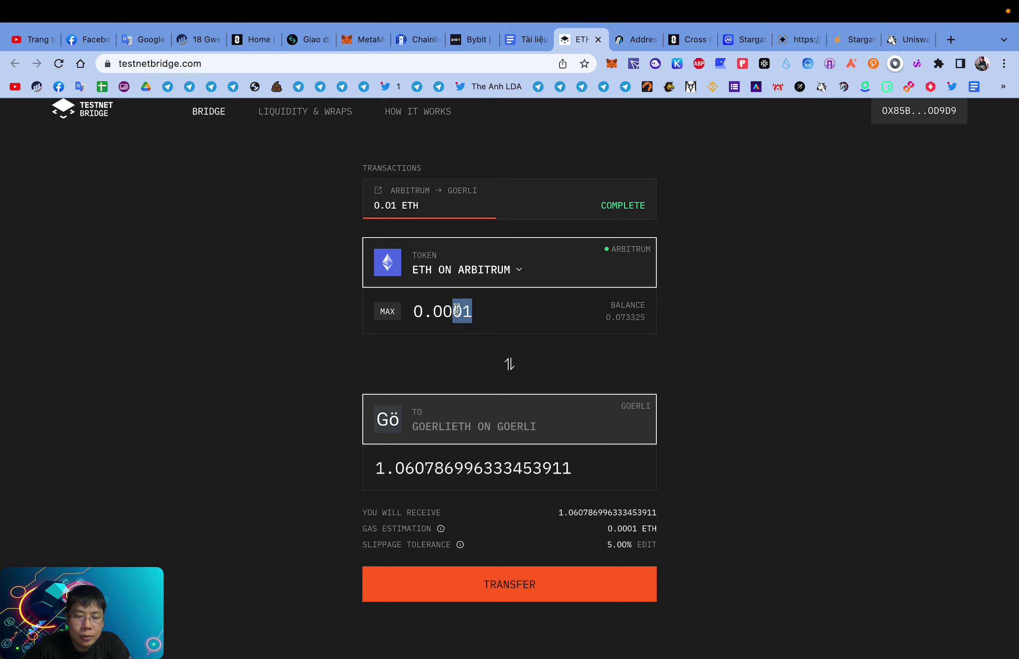
click(478, 312)
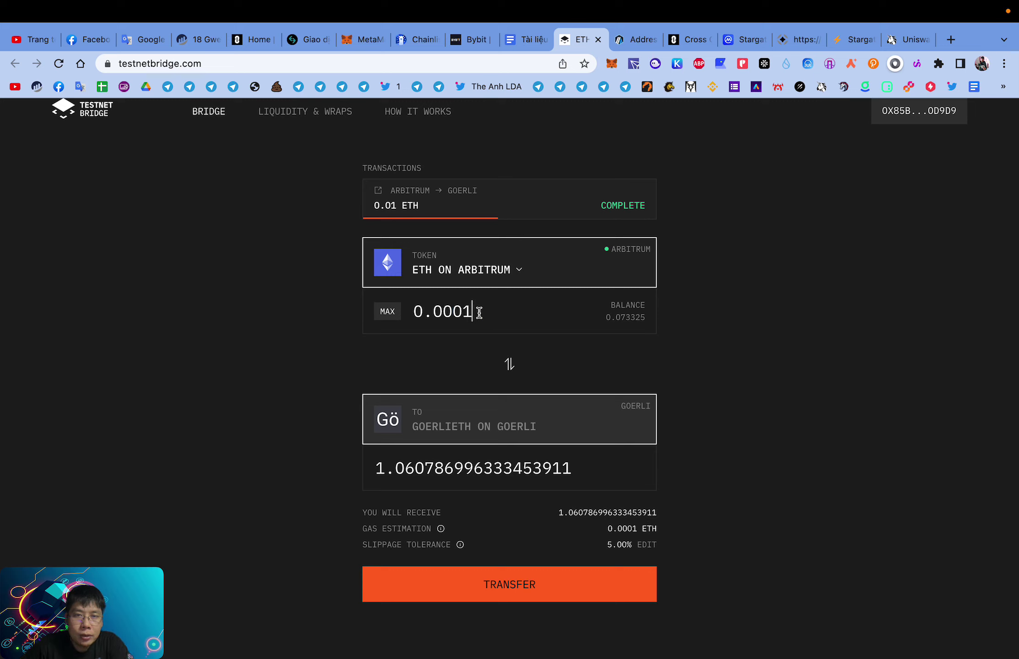
key(BackSpace)
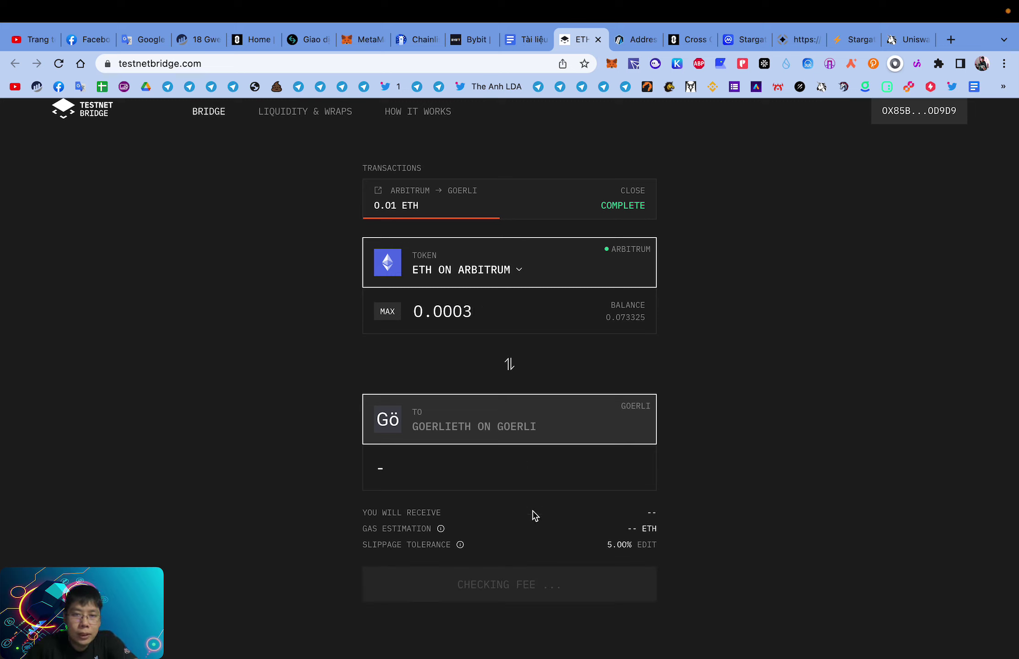
key(BackSpace)
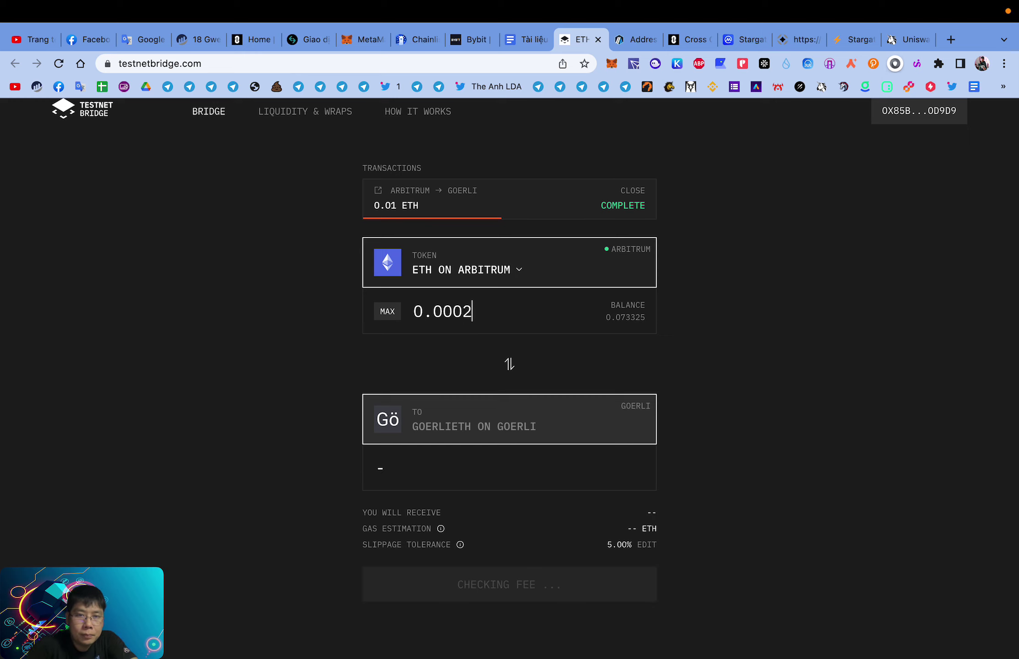
click(531, 599)
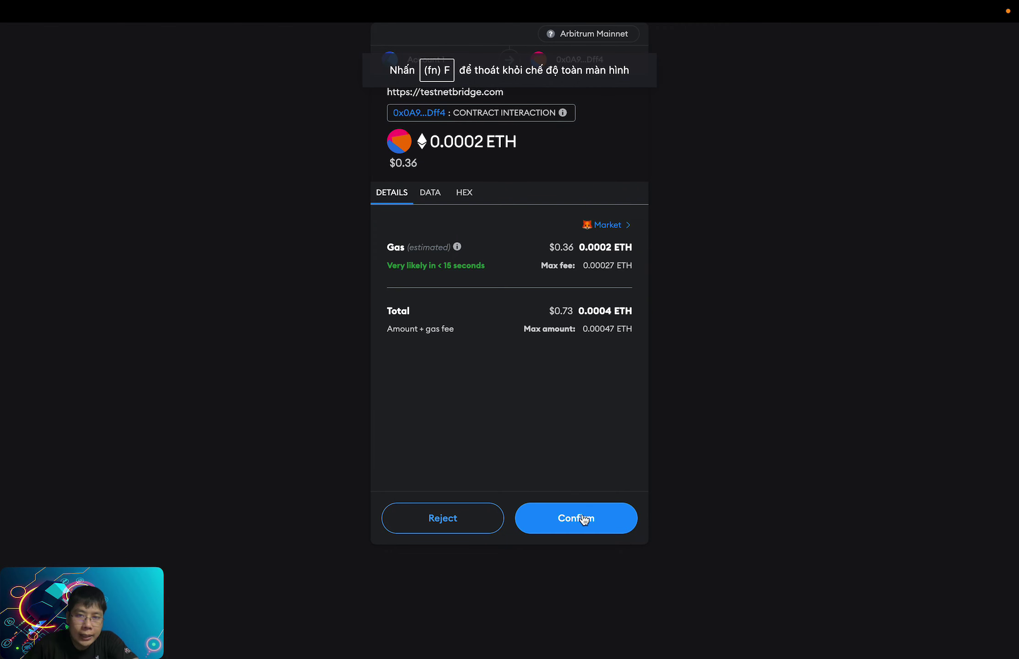
click(596, 528)
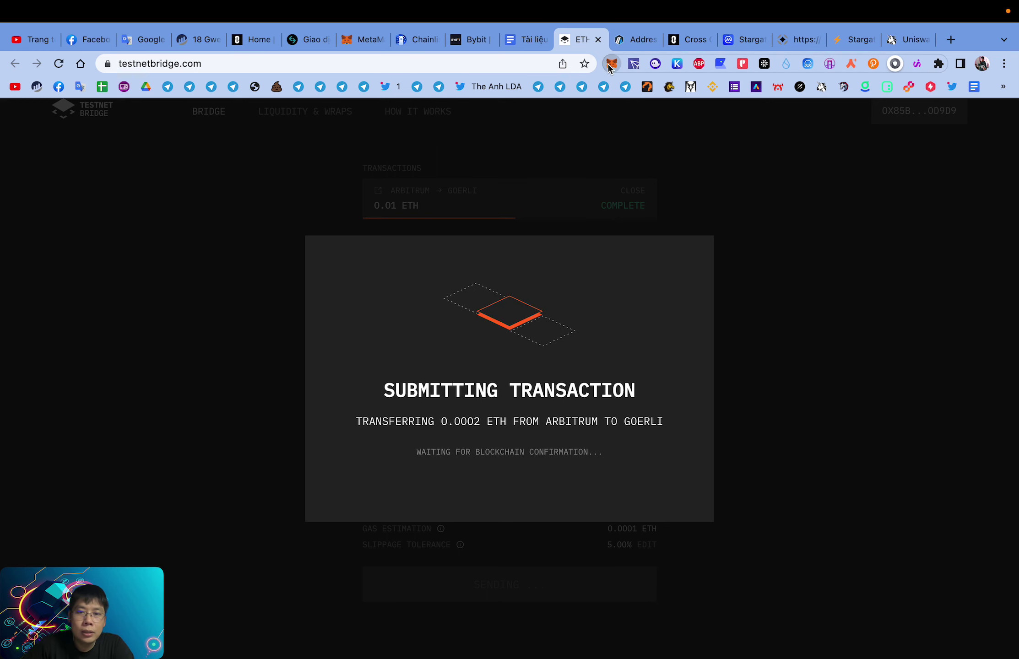
Check the pending 0.0002 ETH transaction in the wallet activity.
click(612, 64)
scroll(563, 298, down, 3)
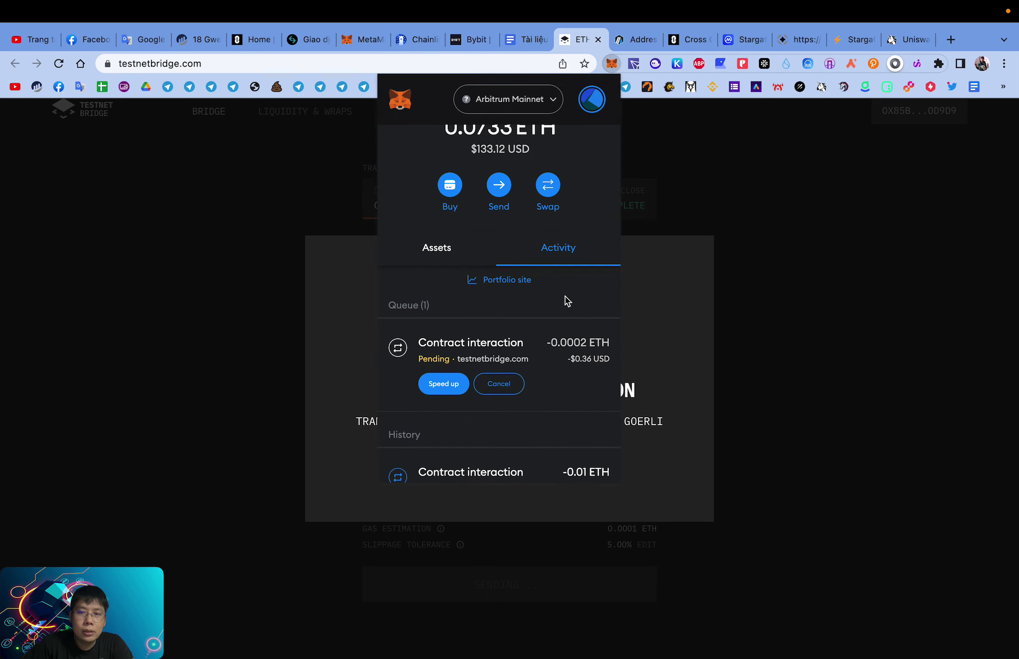
scroll(553, 331, up, 3)
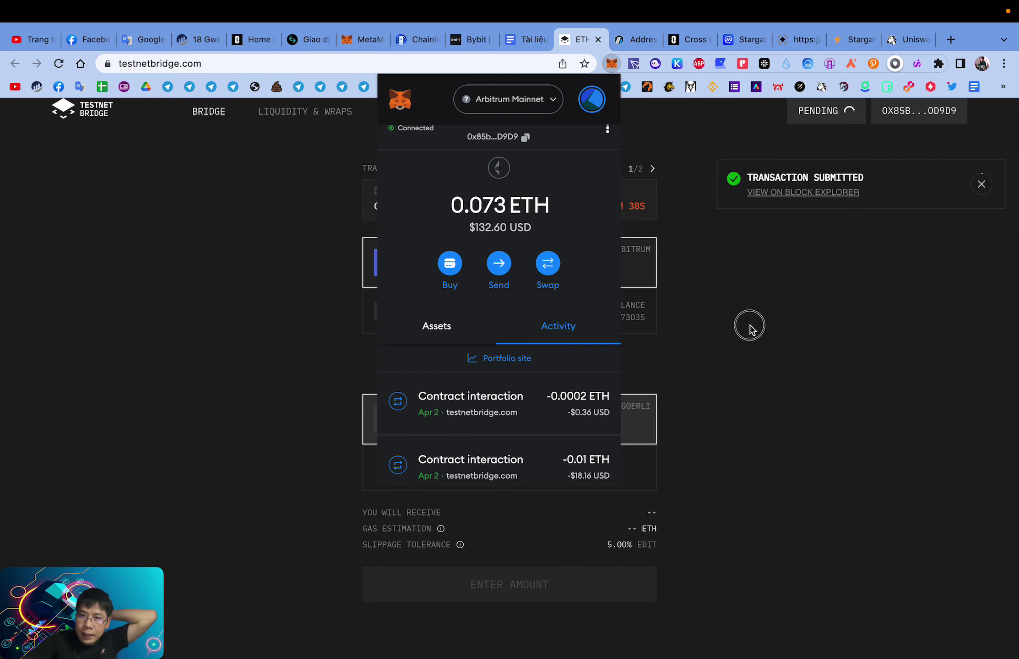
click(751, 325)
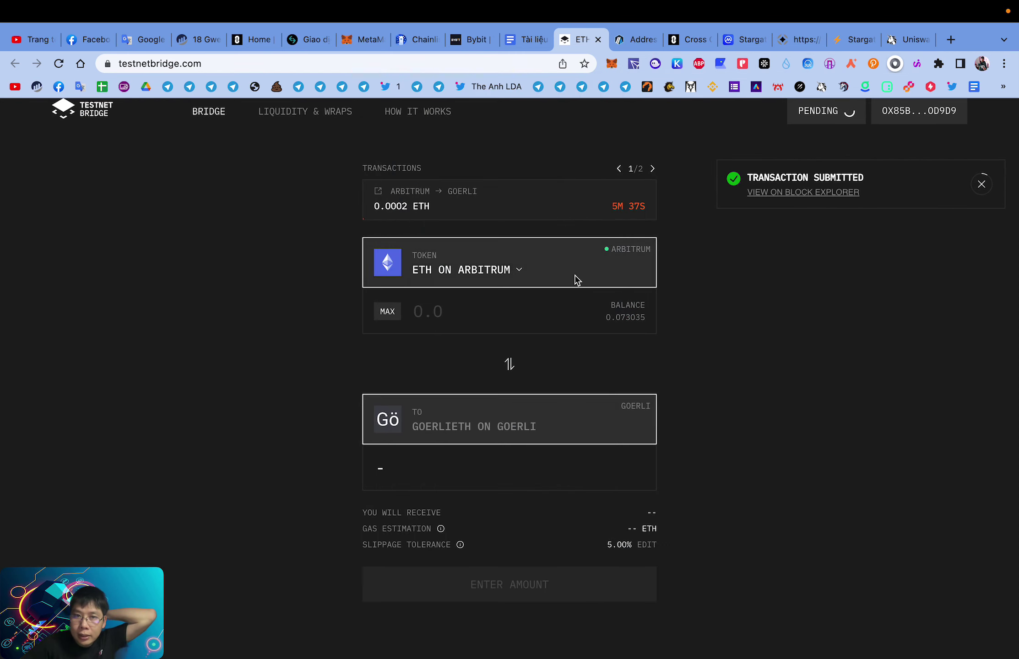
Send 0.0003 ETH from Arbitrum and confirm it in the wallet.
click(497, 320)
text(0.0)
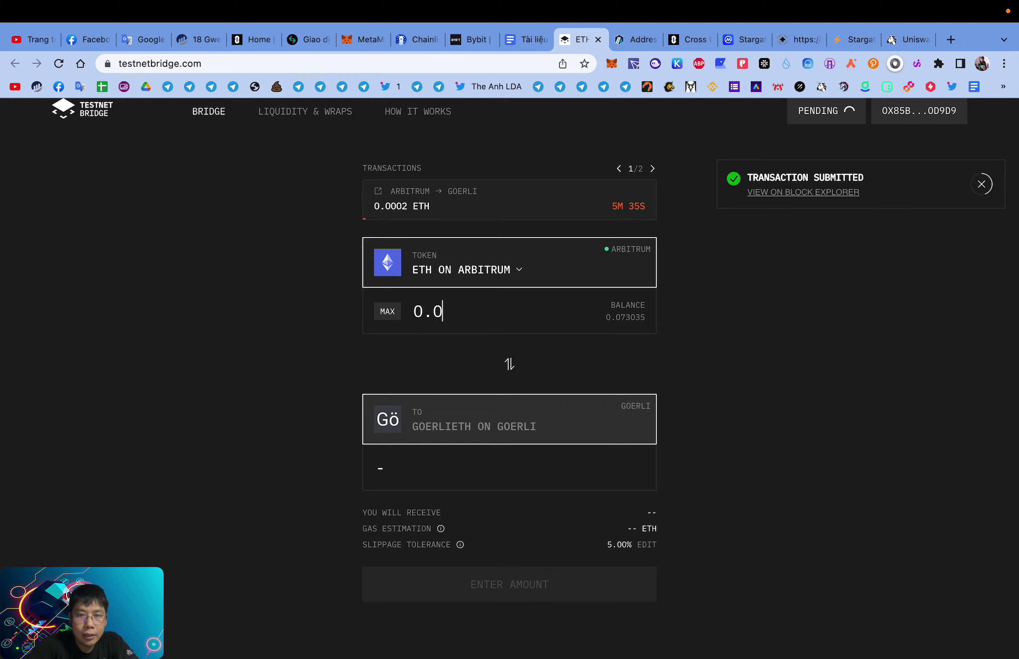
text(003)
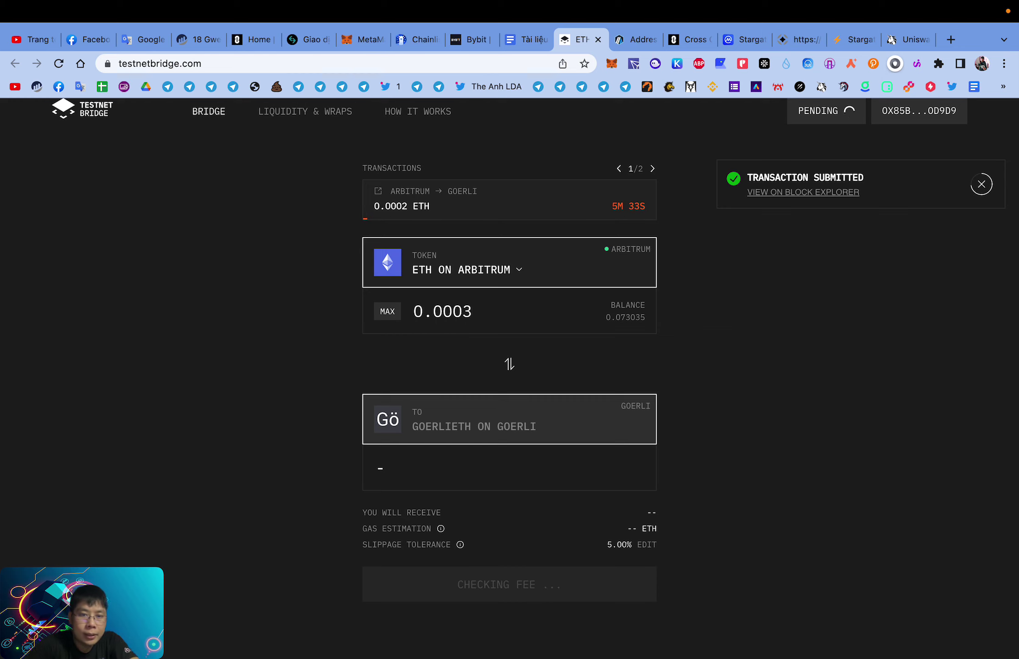
click(538, 578)
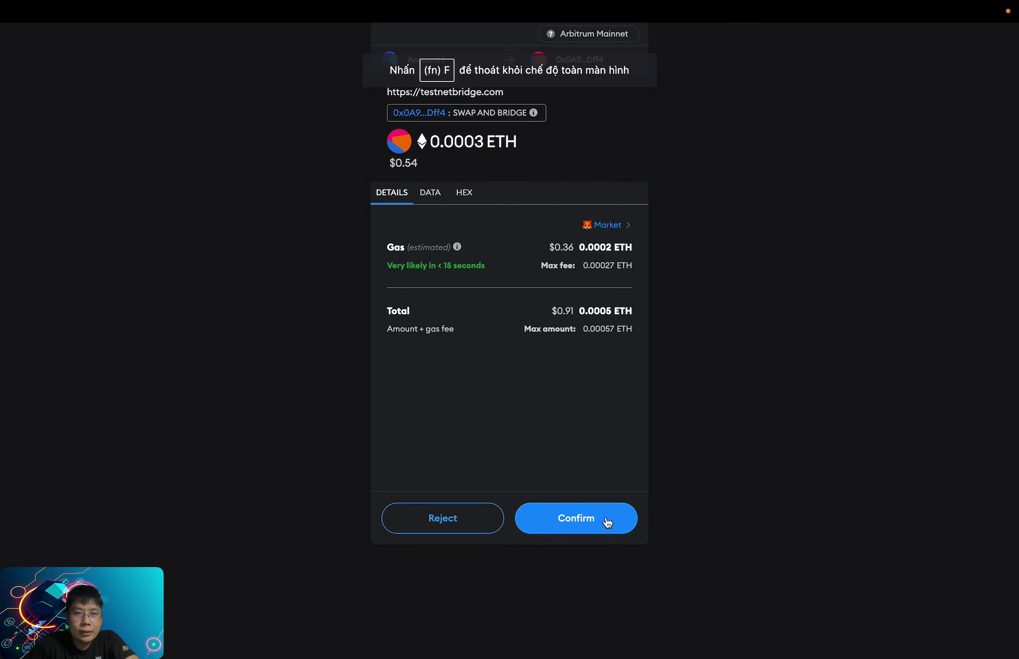
click(608, 522)
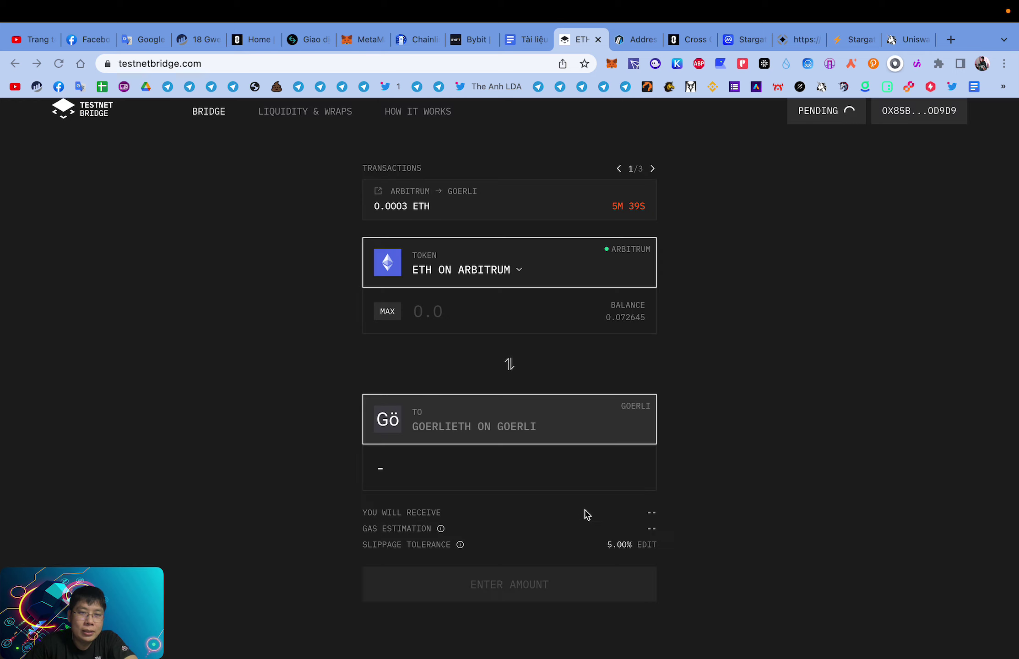
Send 0.001 ETH from Arbitrum to Goerli and approve it in MetaMask.
click(481, 325)
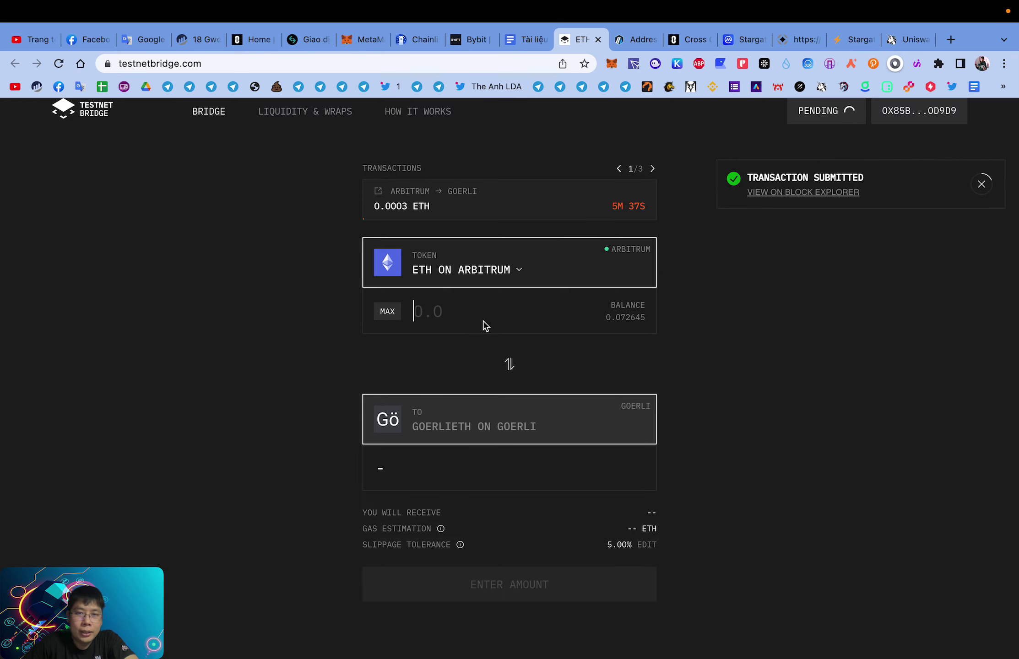
text(0.001)
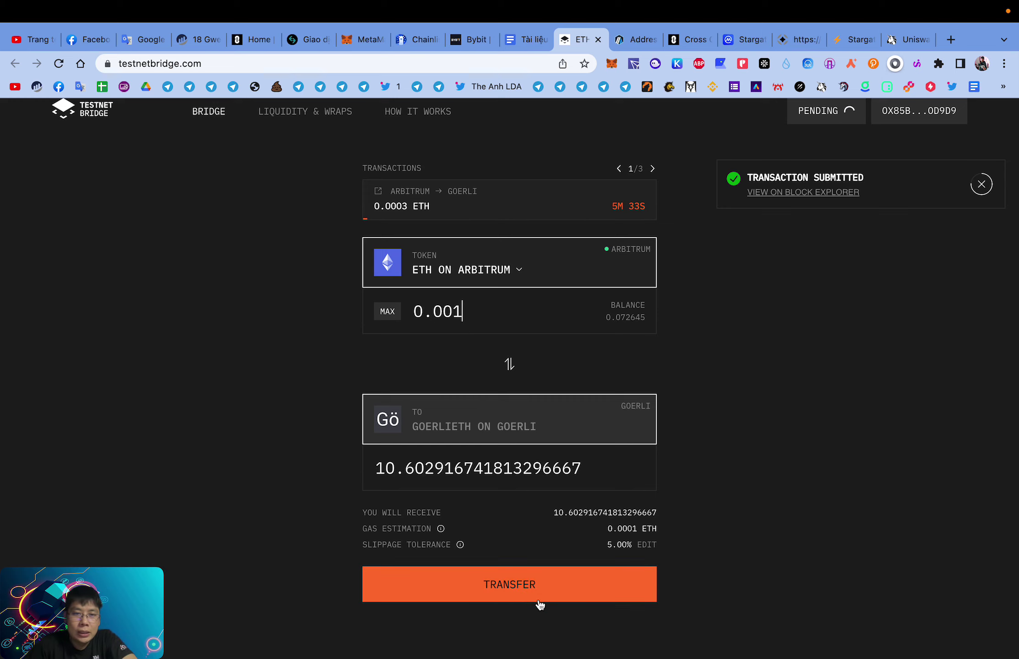
click(522, 586)
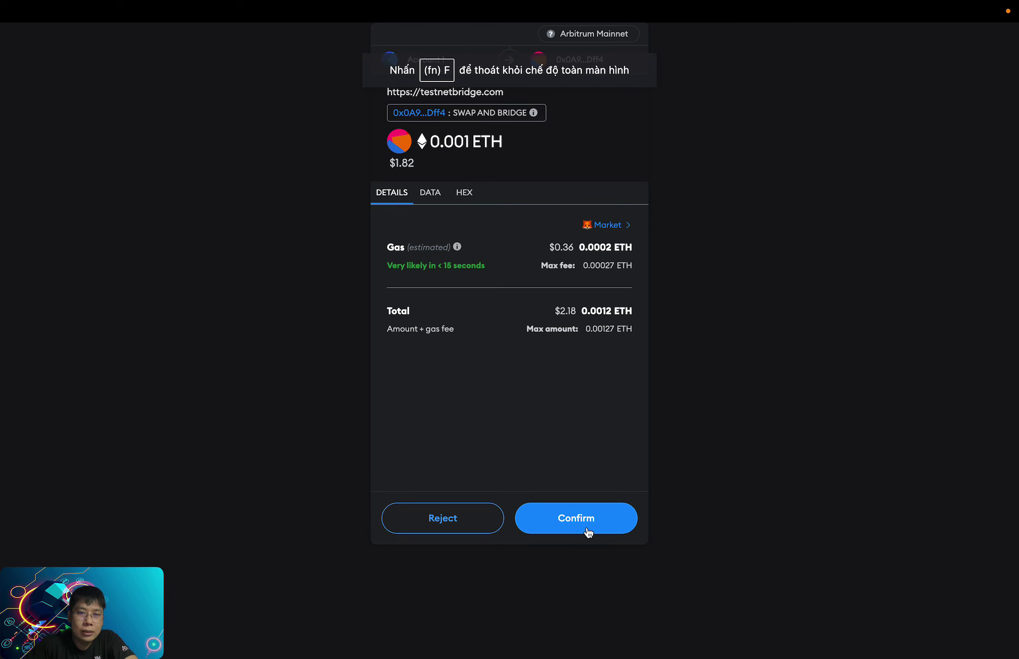
click(593, 520)
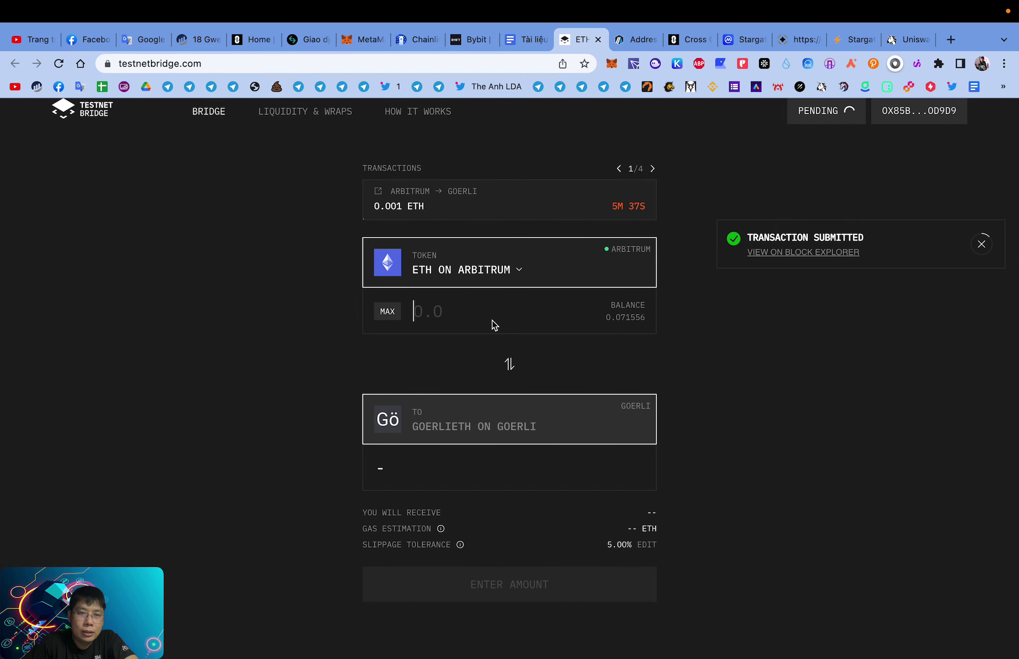
Send a second 0.0005 ETH transfer and approve it in MetaMask.
text(0.00)
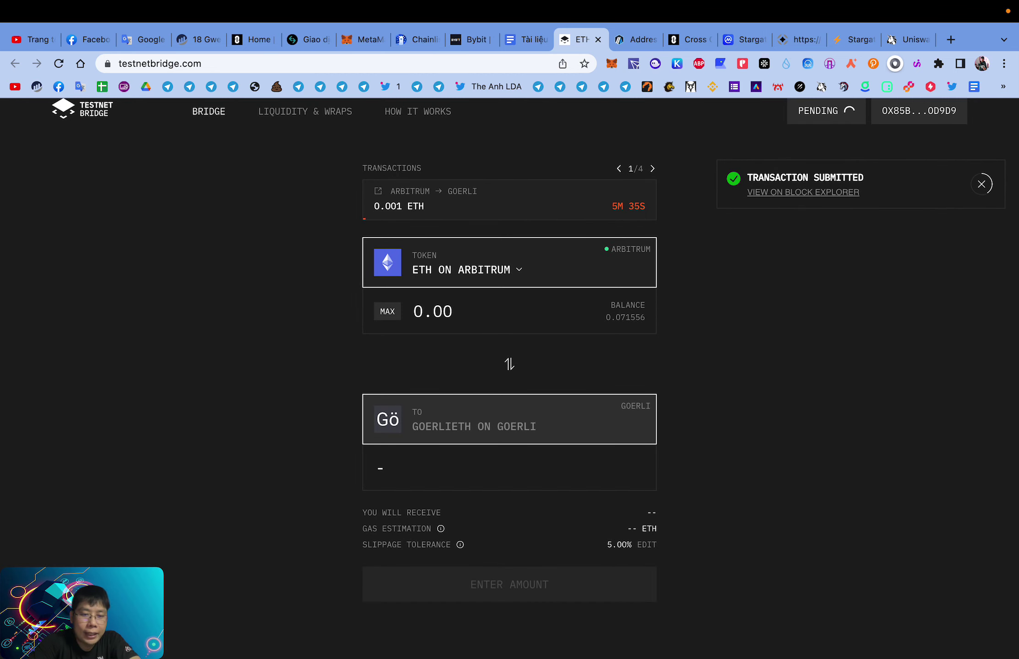
text(05)
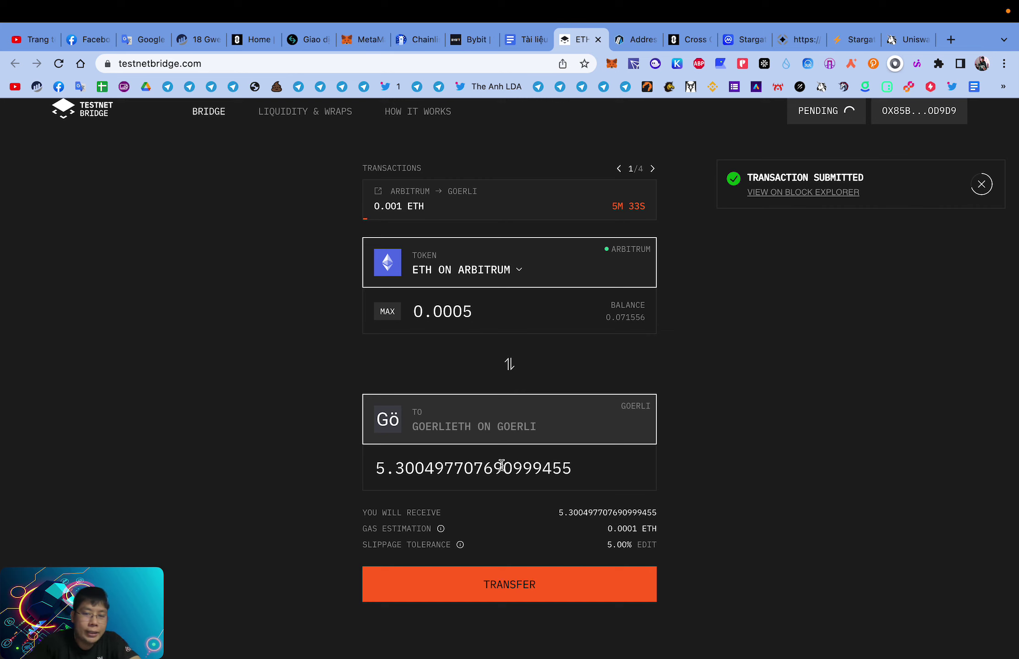
click(531, 593)
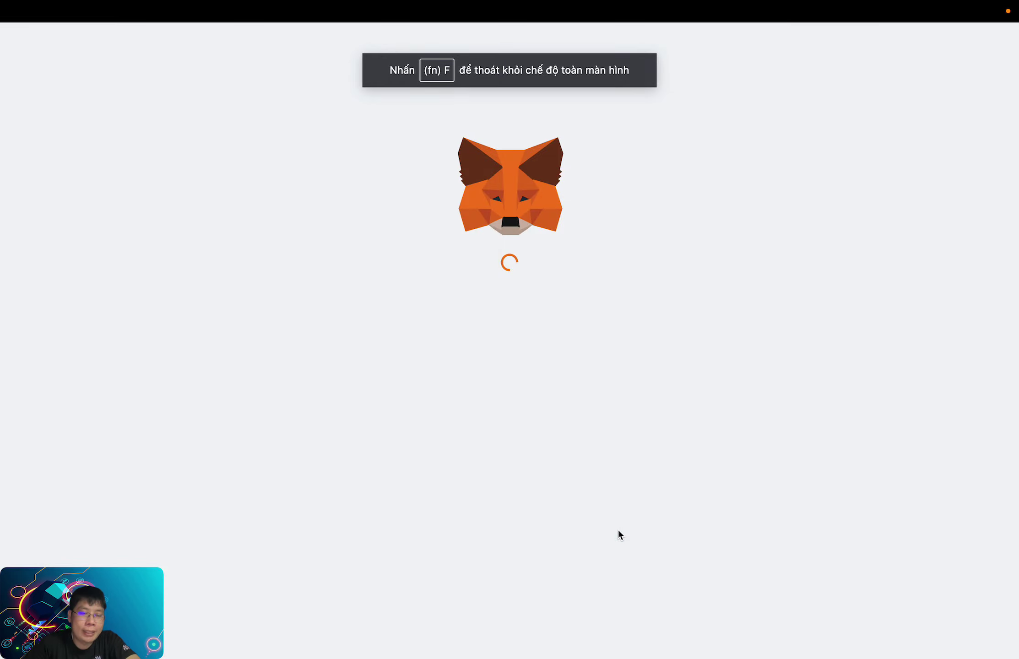
click(614, 524)
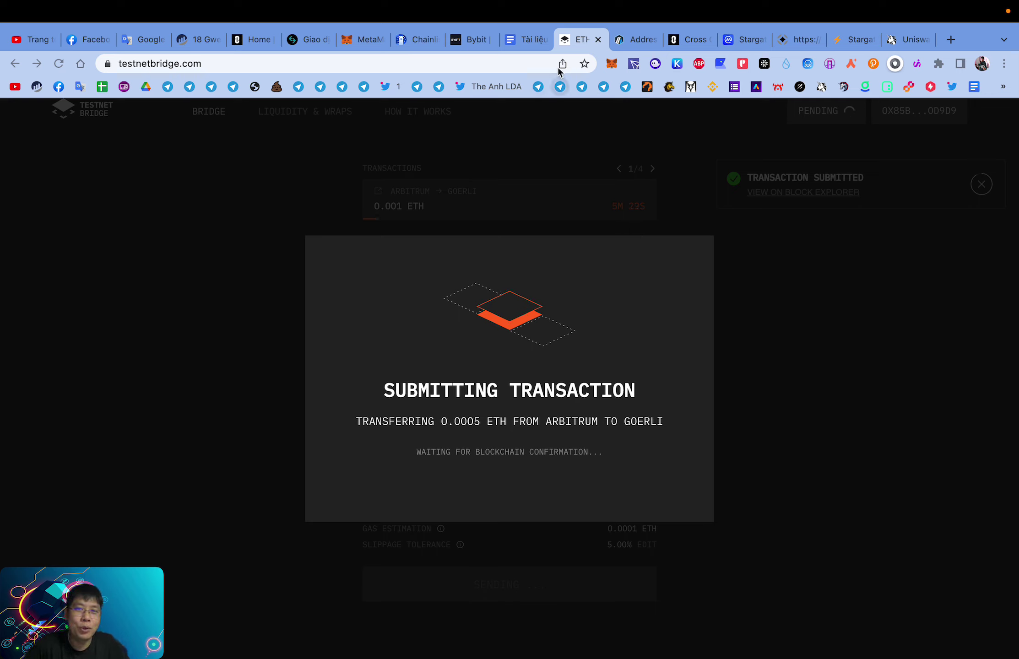
After glancing at the notes, swap the bridge to send GoerliETH on Goerli to ETH on Ethereum.
click(522, 45)
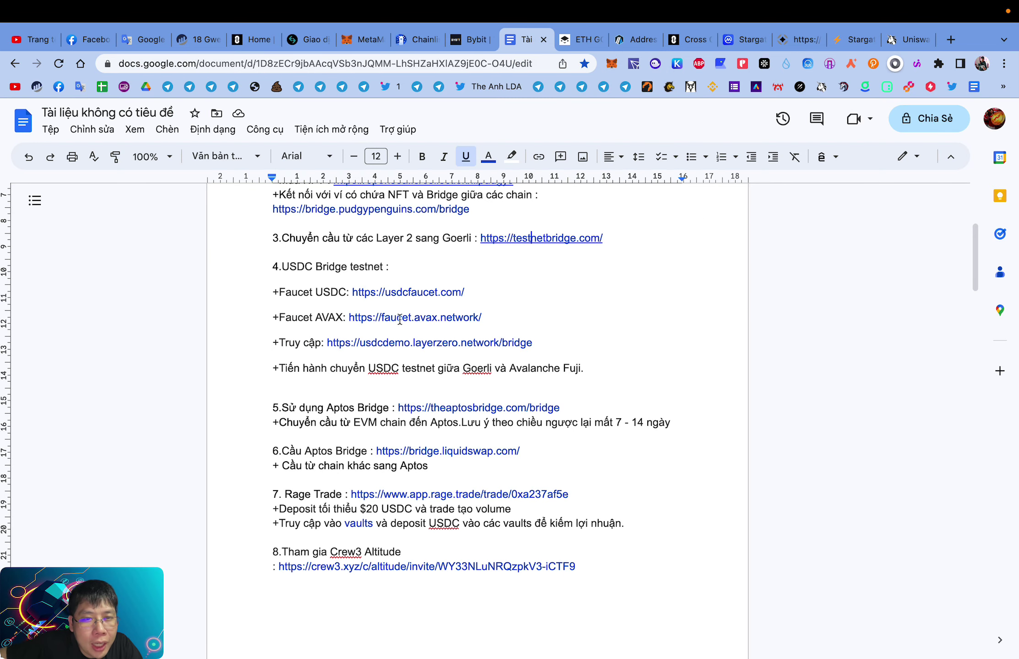
click(577, 42)
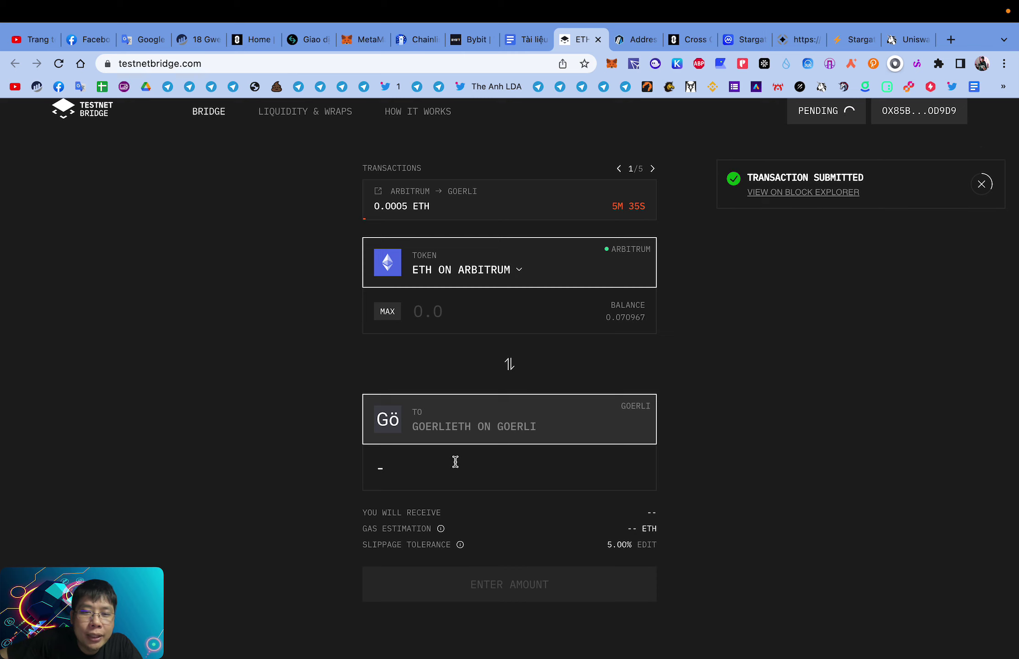
click(511, 365)
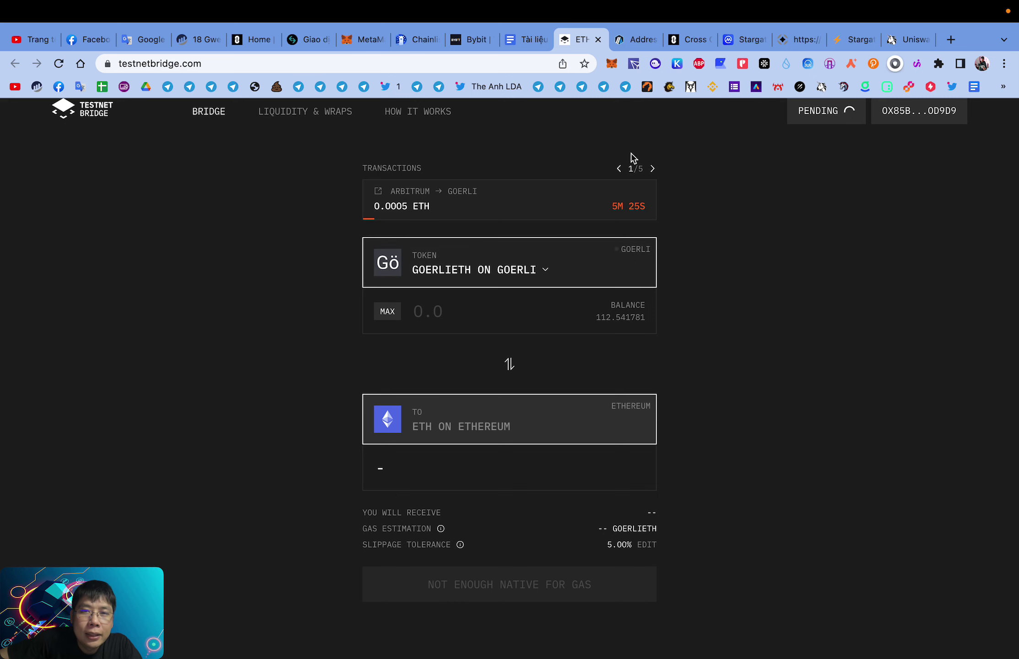
Review the notes' testnetbridge, USDC Bridge testnet, Faucet USDC and Faucet AVAX lines.
click(527, 39)
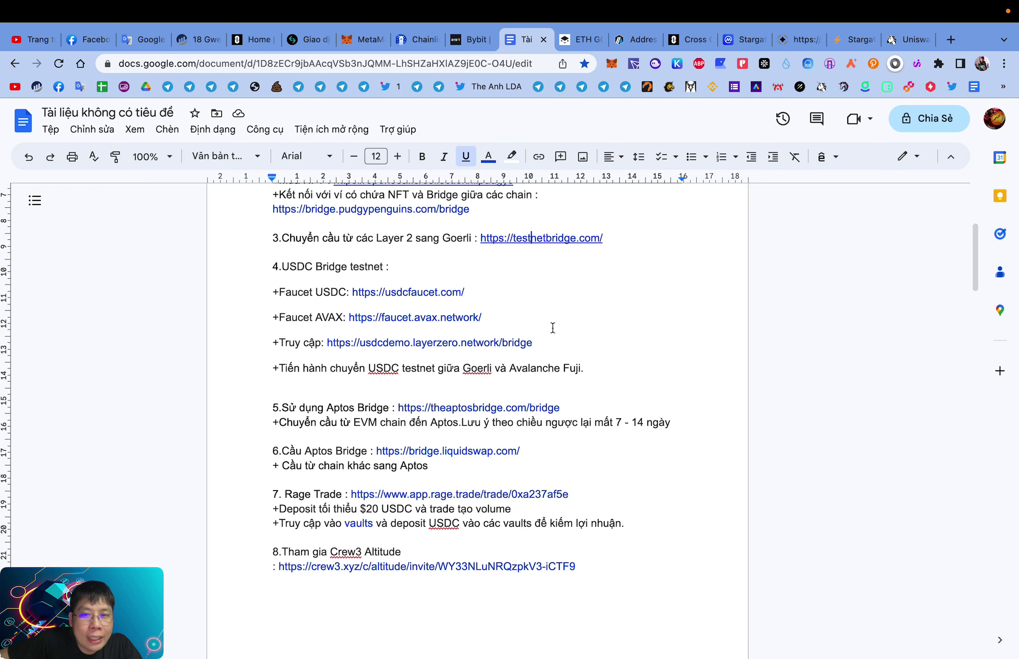
drag(376, 239, 605, 241)
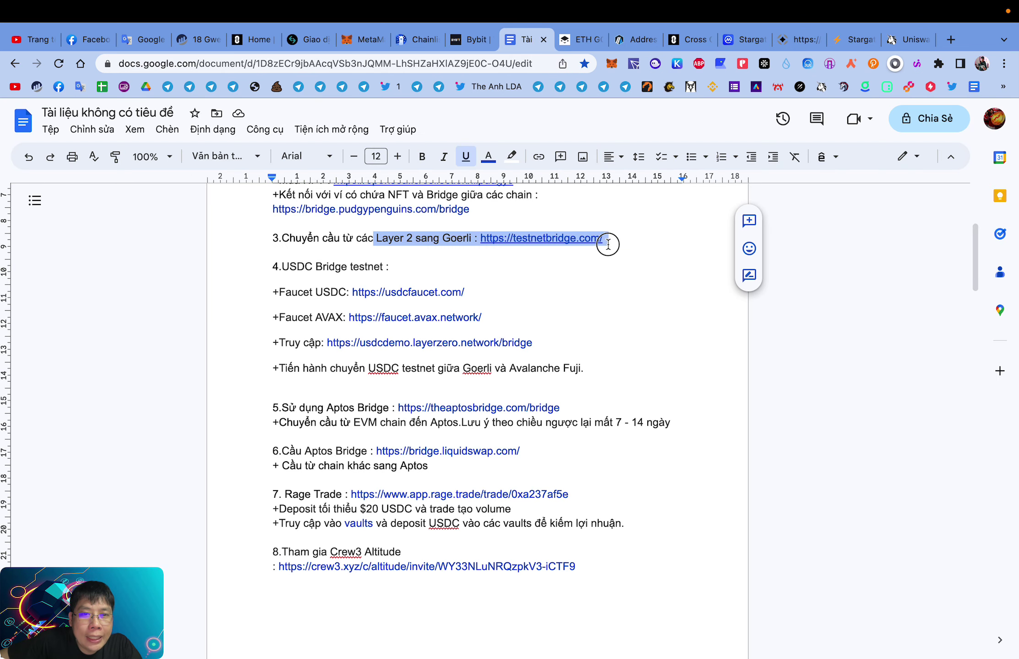
click(597, 279)
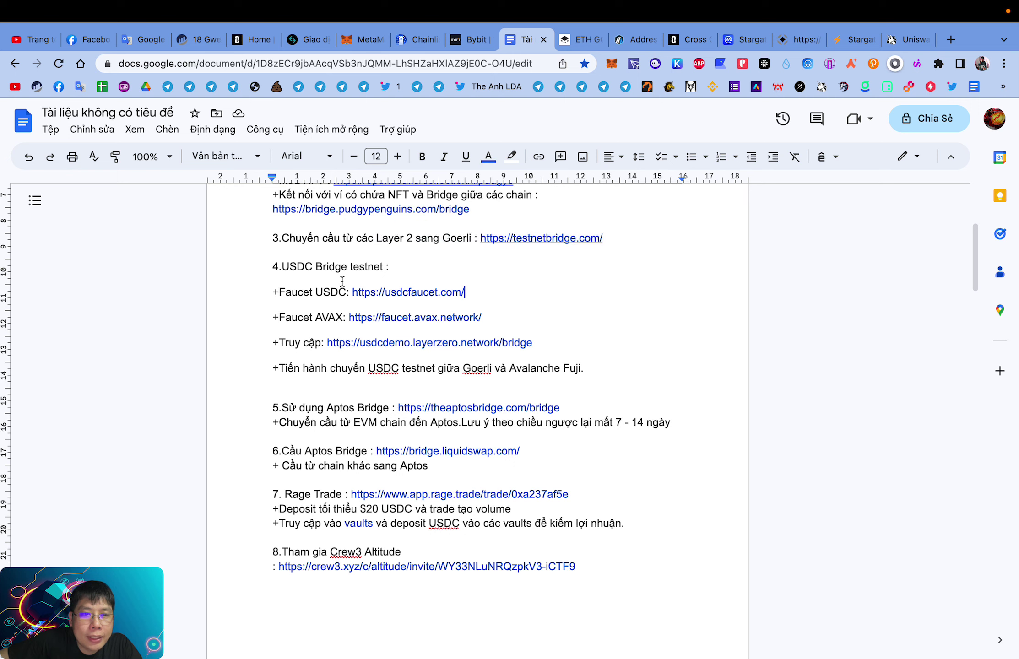
drag(284, 269, 387, 268)
click(478, 271)
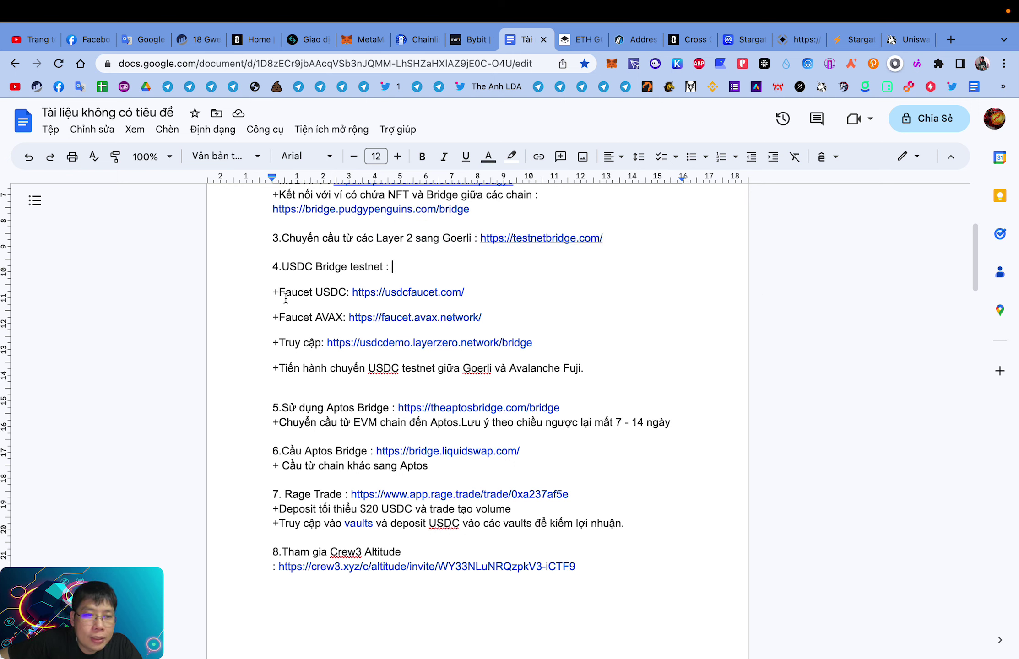
drag(276, 292, 468, 298)
click(540, 303)
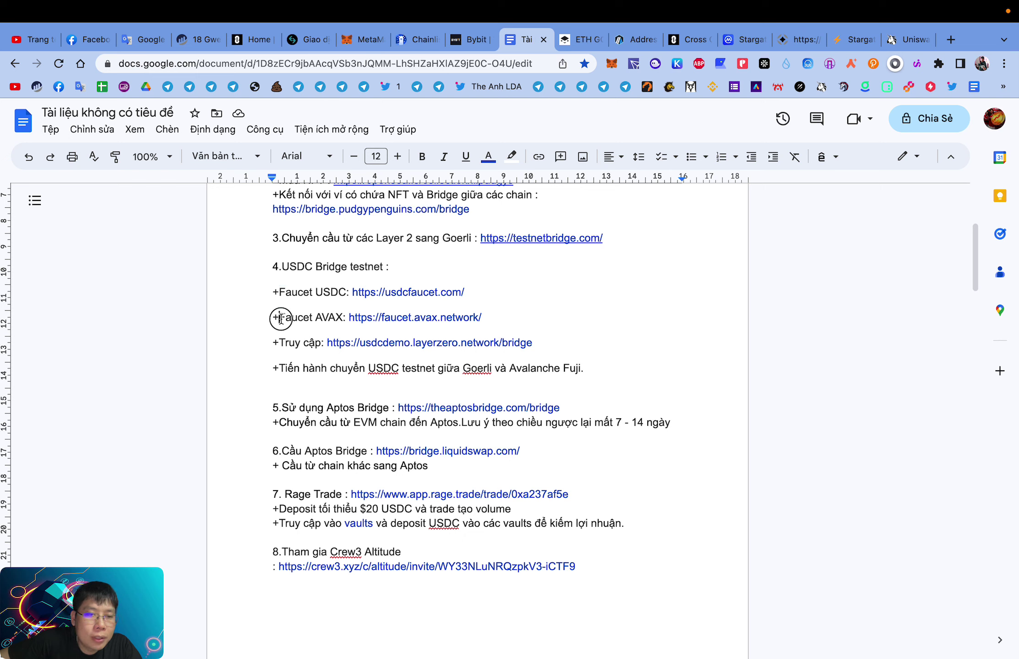
drag(277, 318, 509, 325)
click(545, 324)
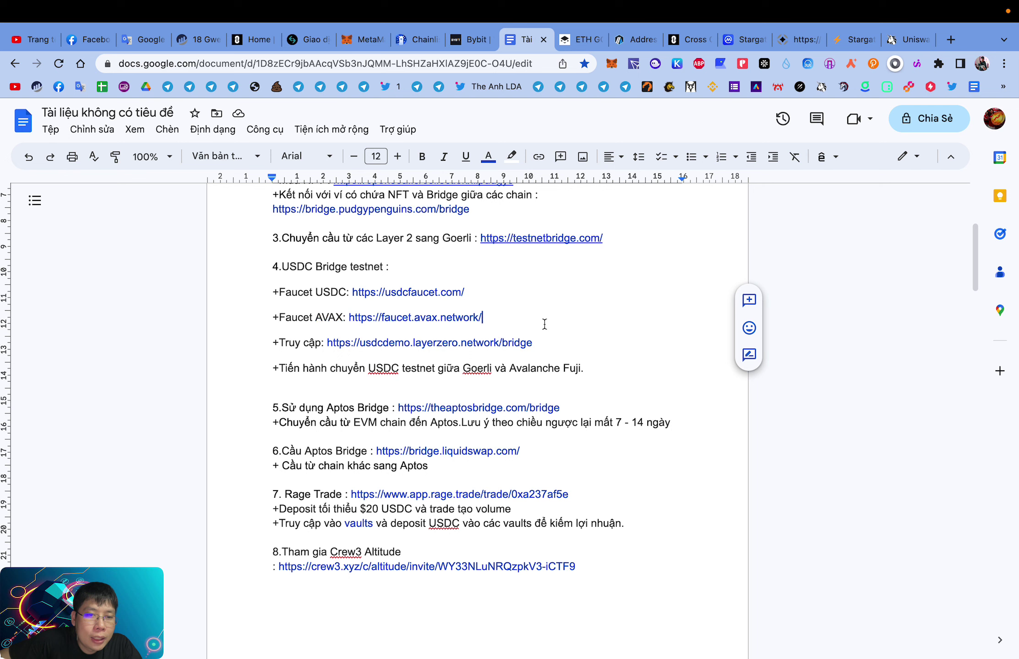
Open usdcfaucet.com from its link preview, then return to the Goerli-to-Fuji USDC step in the notes.
click(451, 293)
click(458, 316)
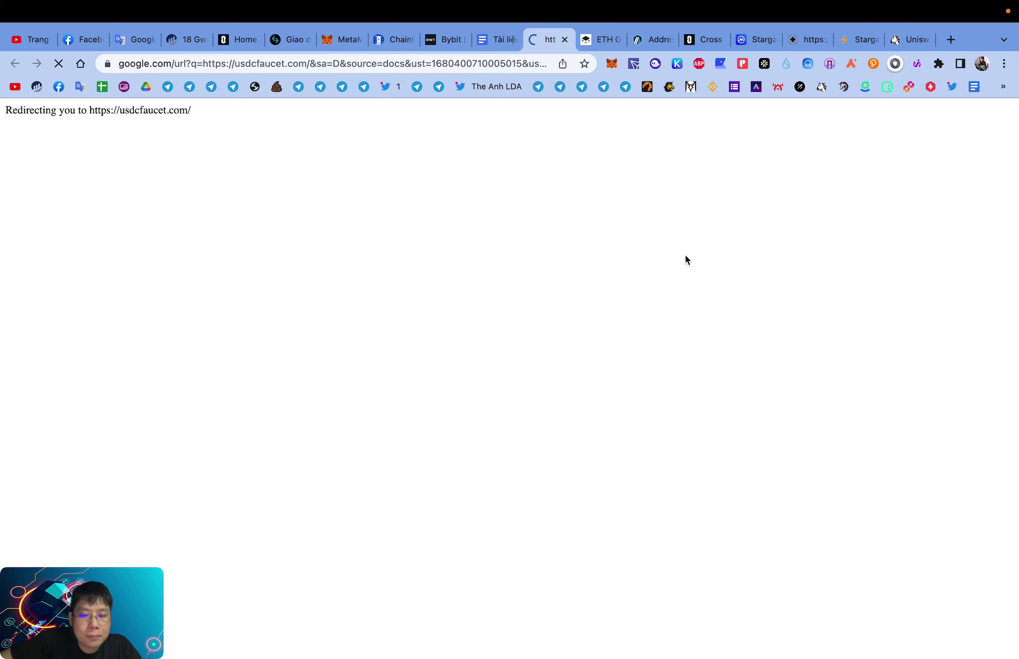
key(ctrl+shift+Tab)
click(831, 330)
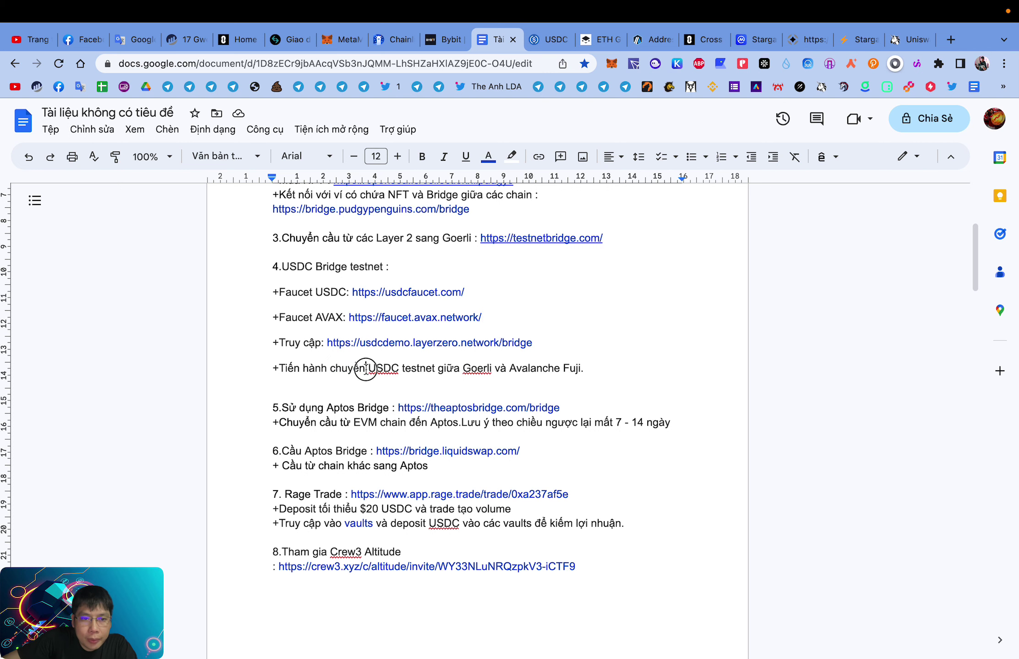
drag(366, 369, 589, 371)
scroll(588, 371, up, 1)
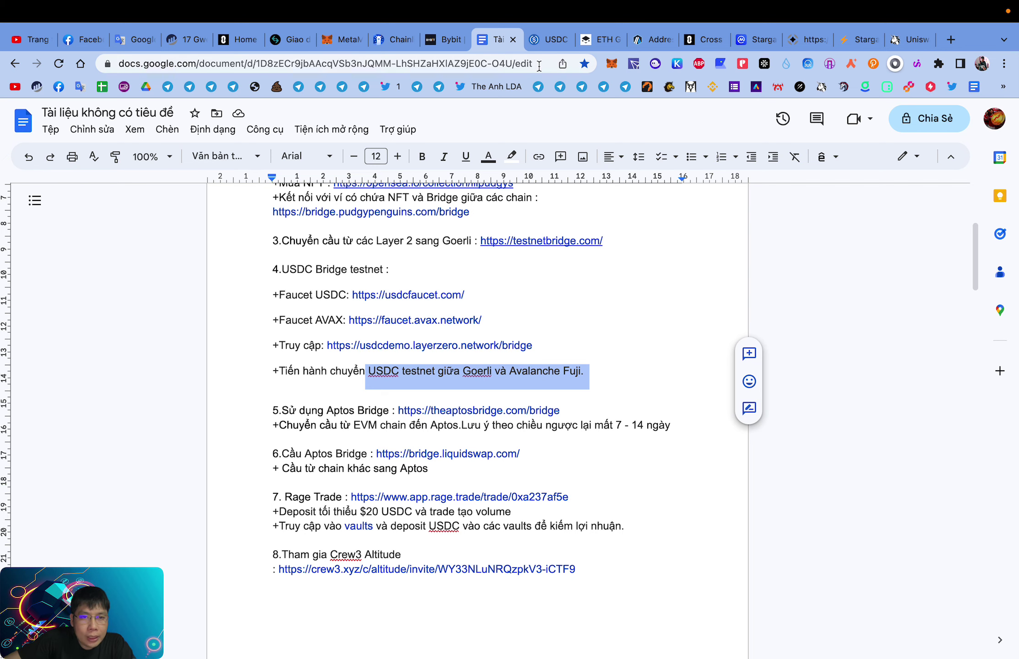
Choose the ETH network and paste the MetaMask wallet address into Blockchain Address.
click(551, 42)
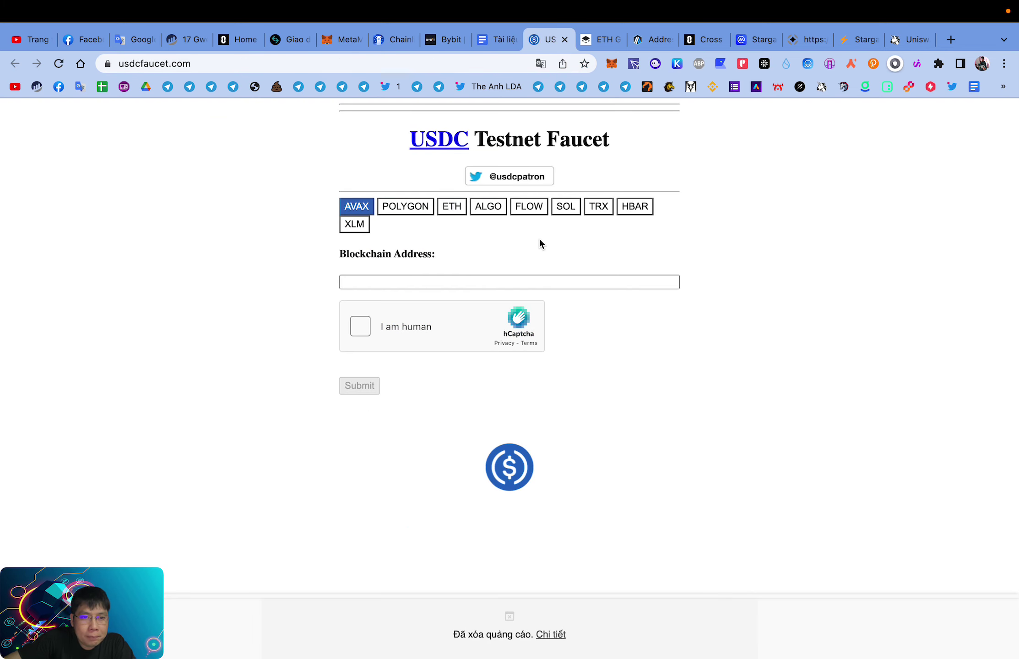
click(448, 207)
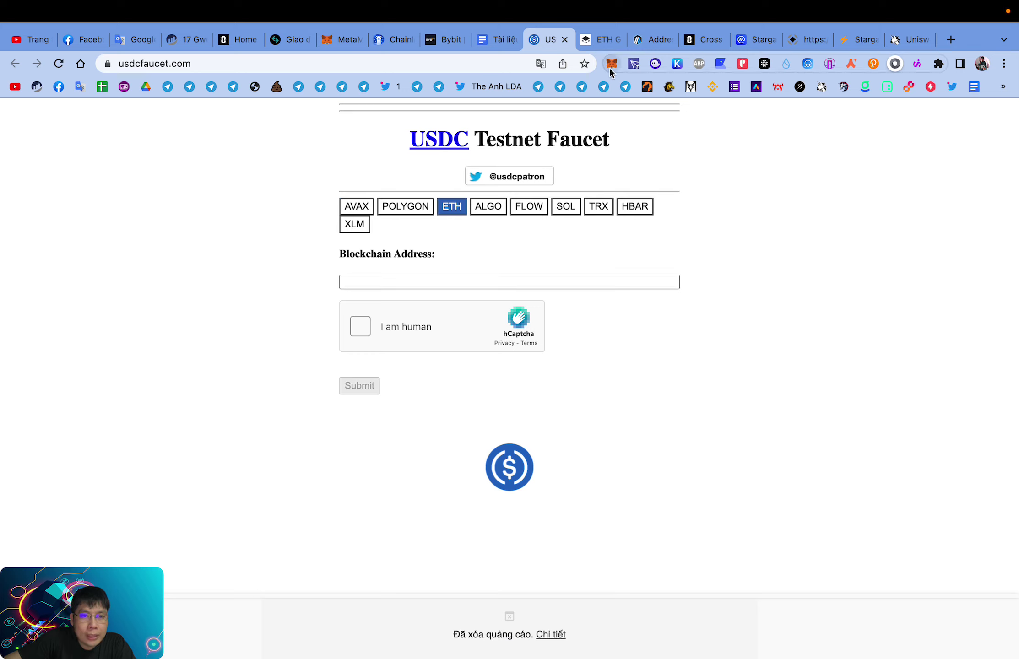
click(611, 64)
click(524, 146)
click(760, 207)
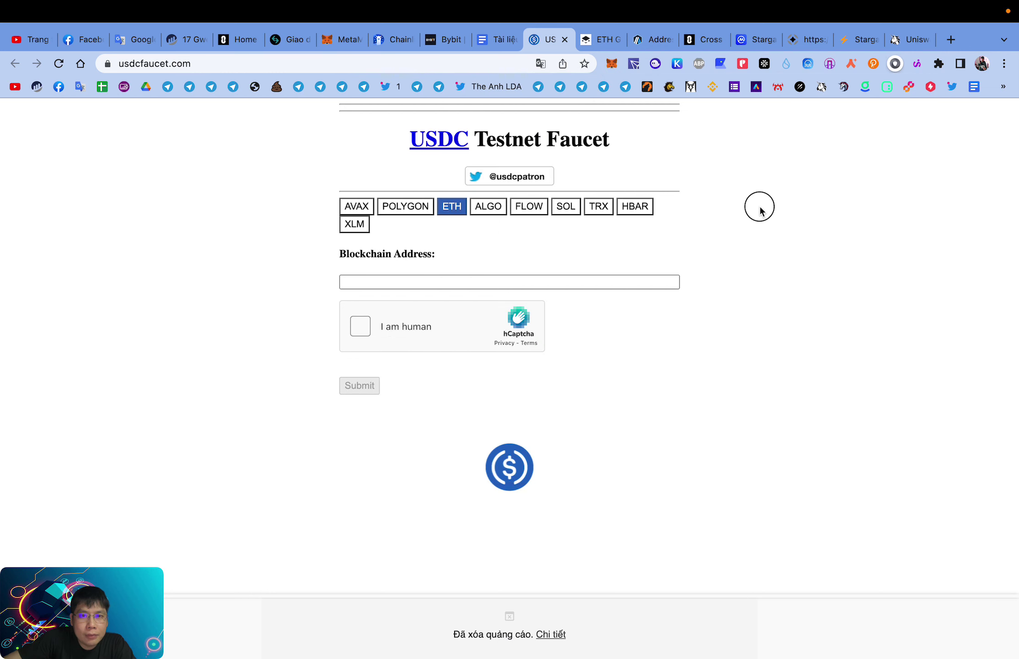
click(507, 283)
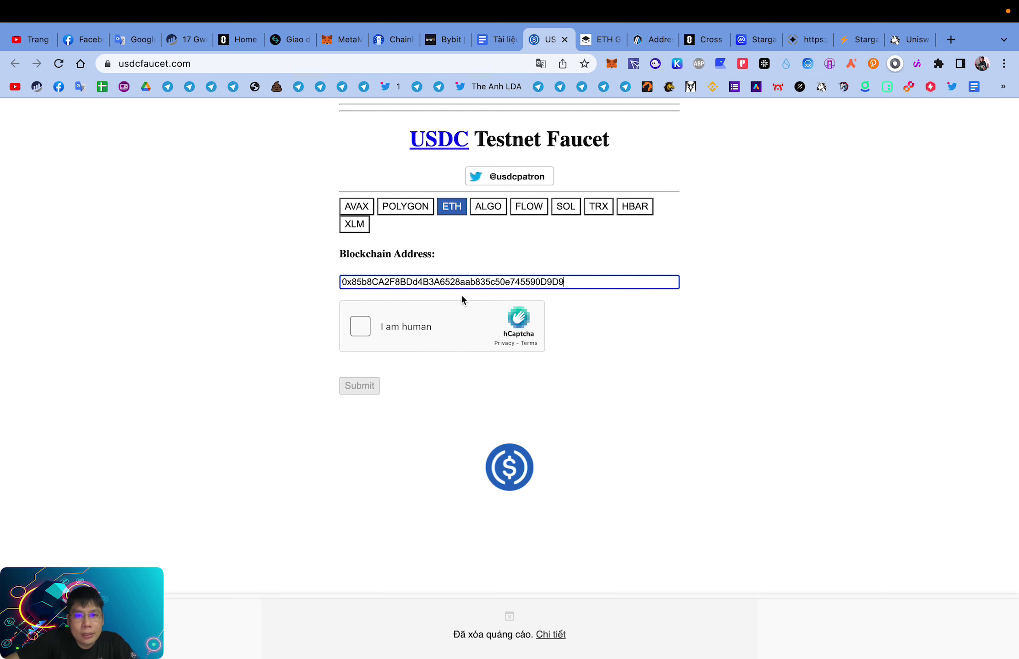
Pass the dog t-shirt hCaptcha across two image pages and submit the testnet USDC request.
click(407, 323)
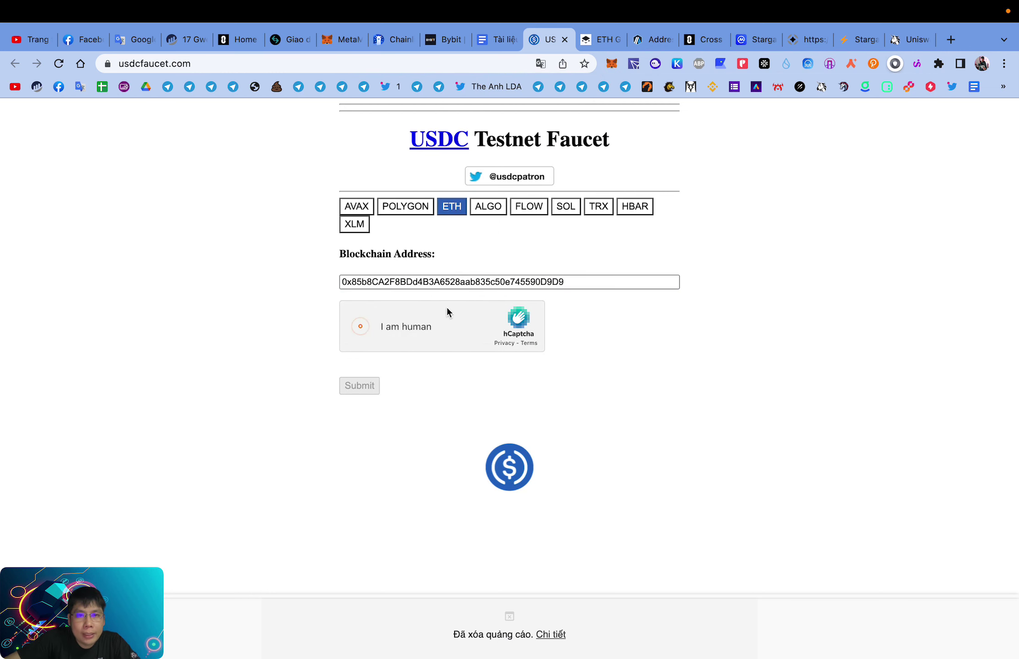
click(524, 261)
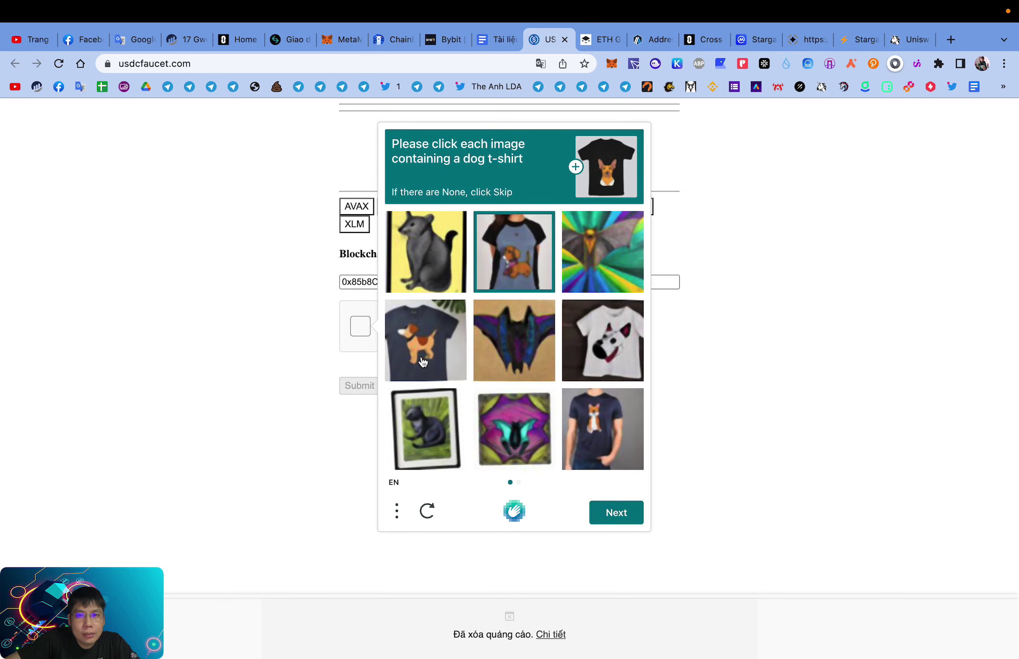
click(423, 362)
click(597, 352)
click(599, 410)
click(622, 513)
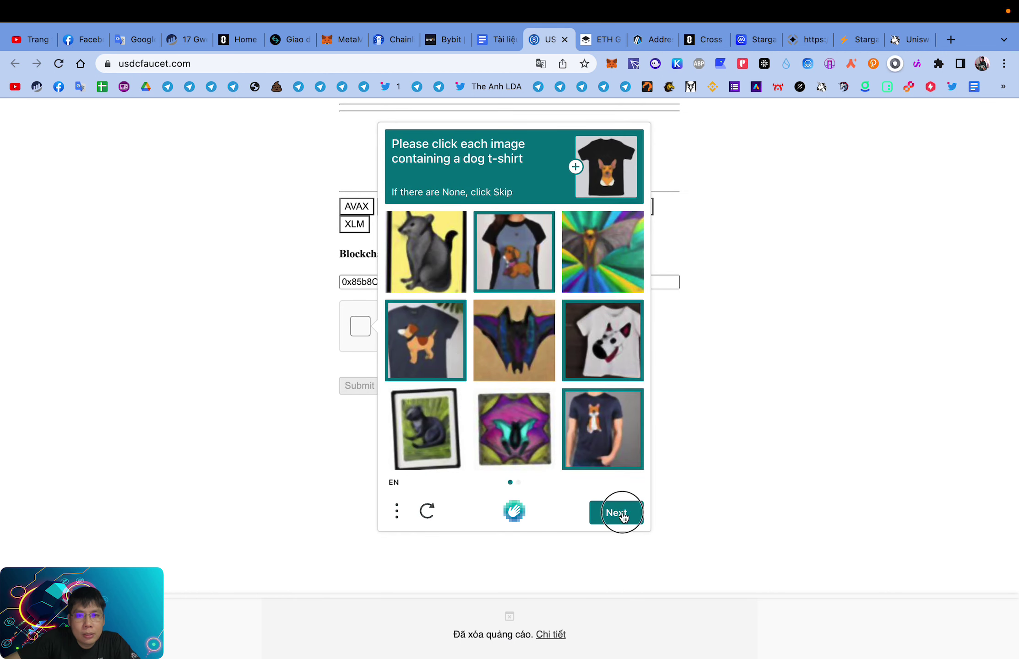
click(543, 279)
click(430, 250)
click(498, 425)
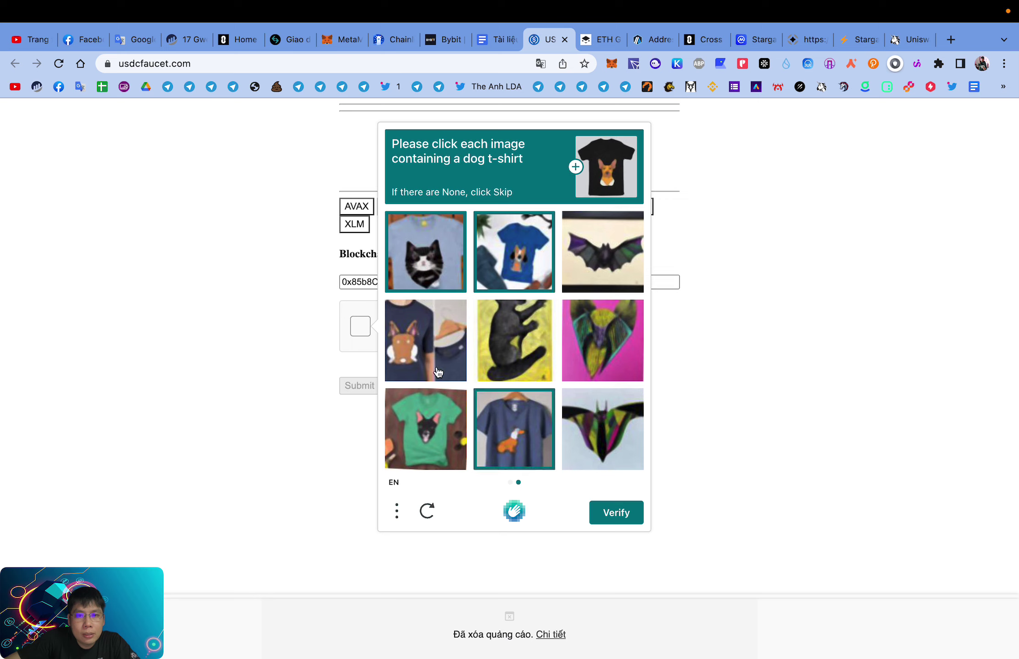
click(437, 369)
click(453, 461)
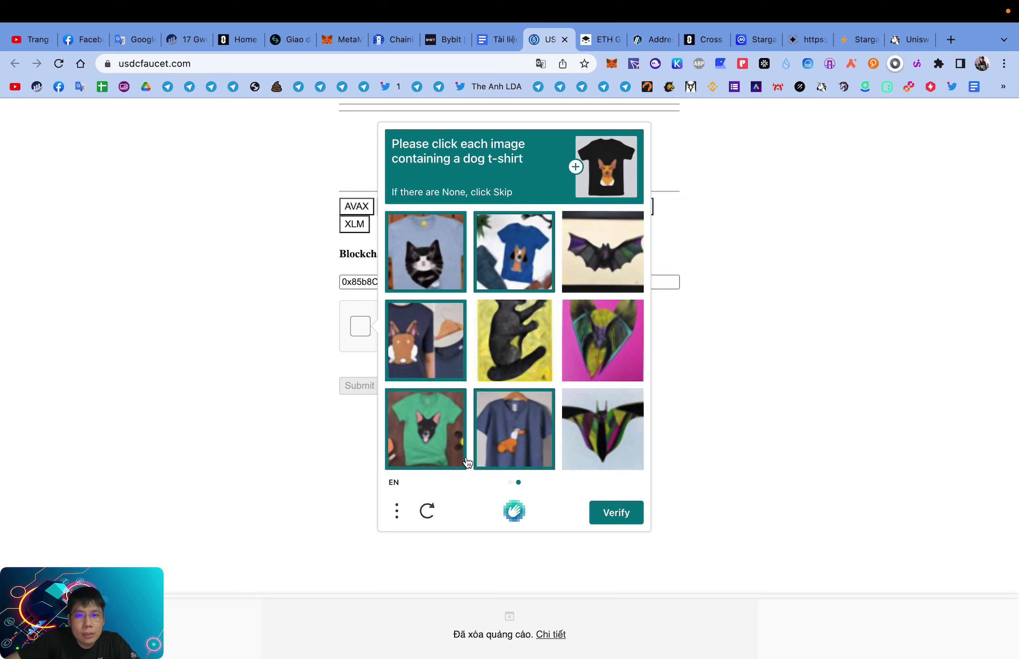
click(629, 523)
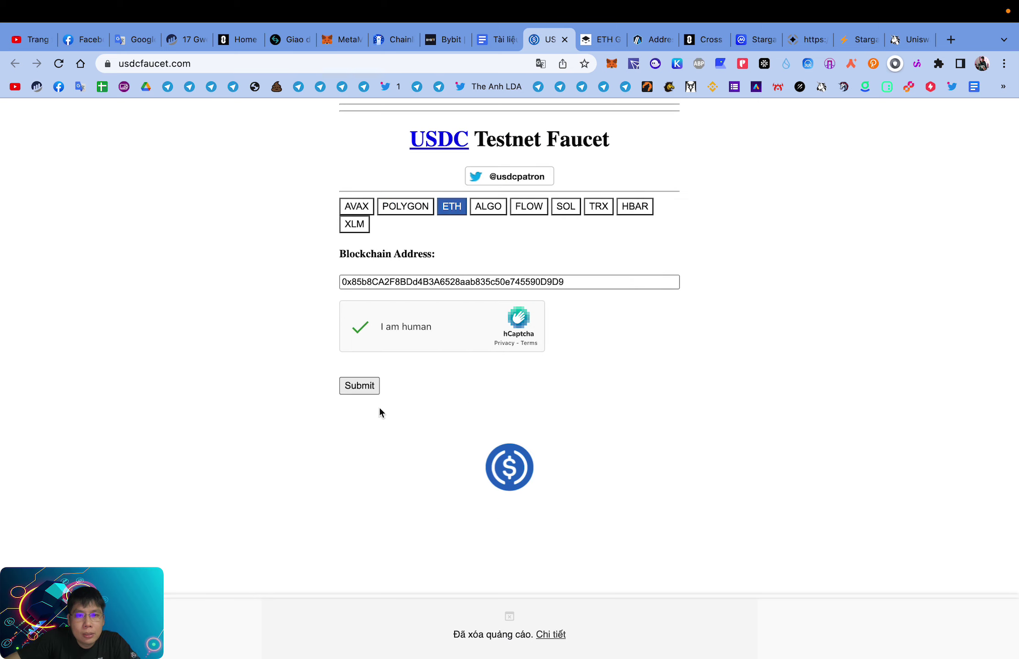
click(364, 387)
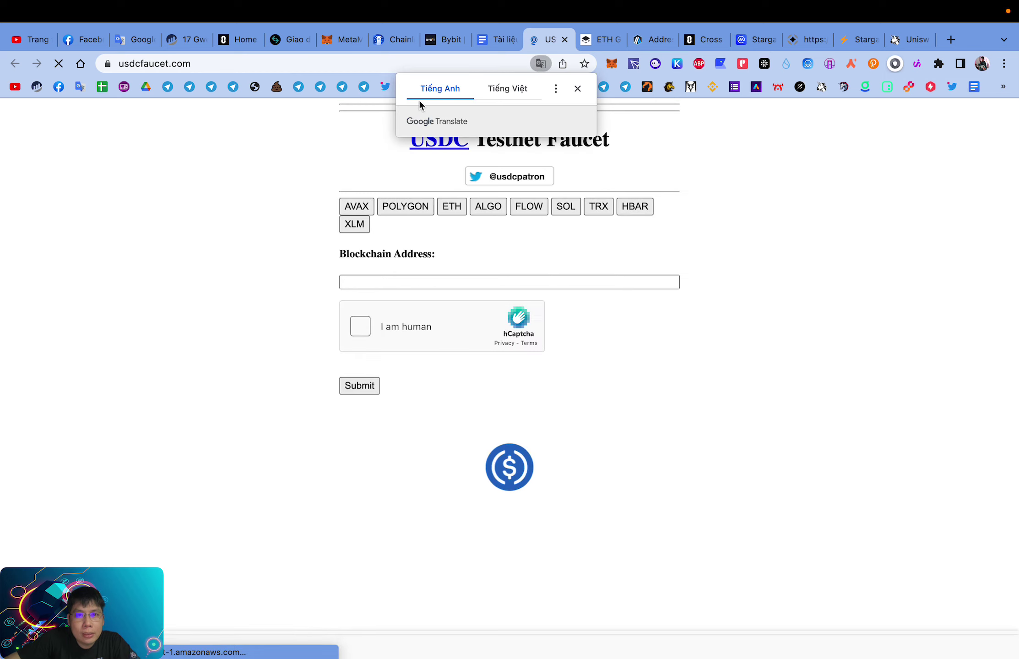
Check the 10 USDC arrival on the wallet's Goerli Etherscan page, then select ETH in the faucet.
drag(46, 645, 2, 655)
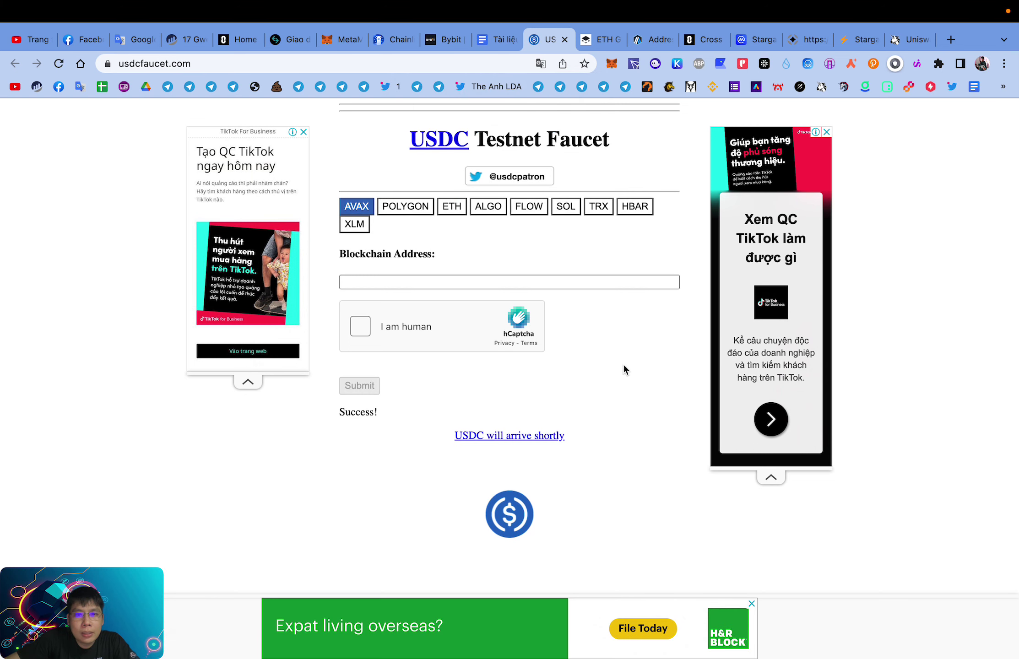
right_click(551, 438)
click(614, 434)
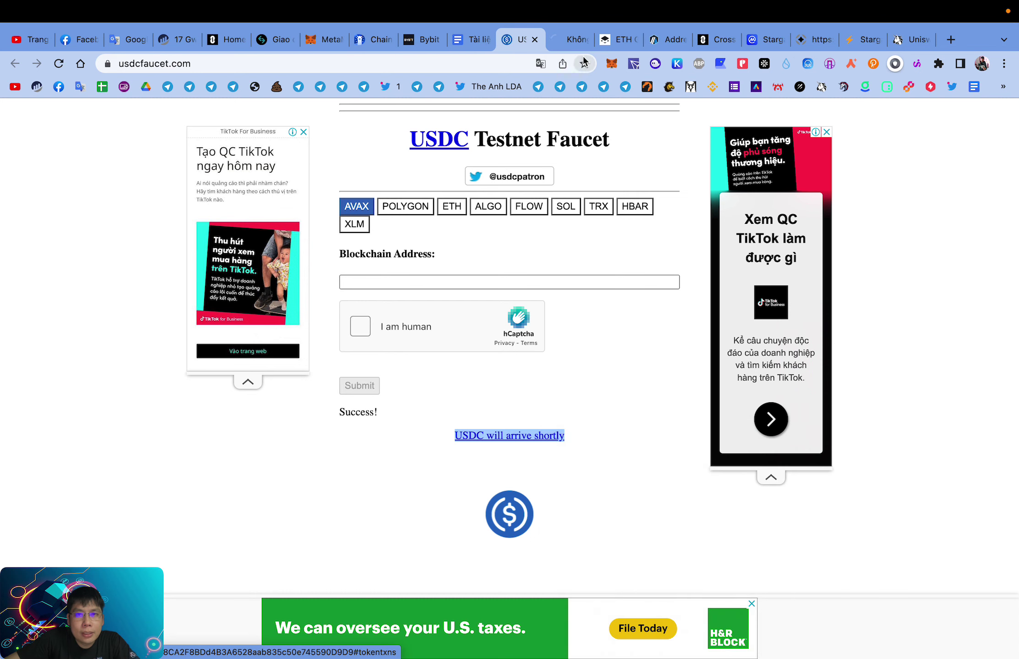
click(566, 41)
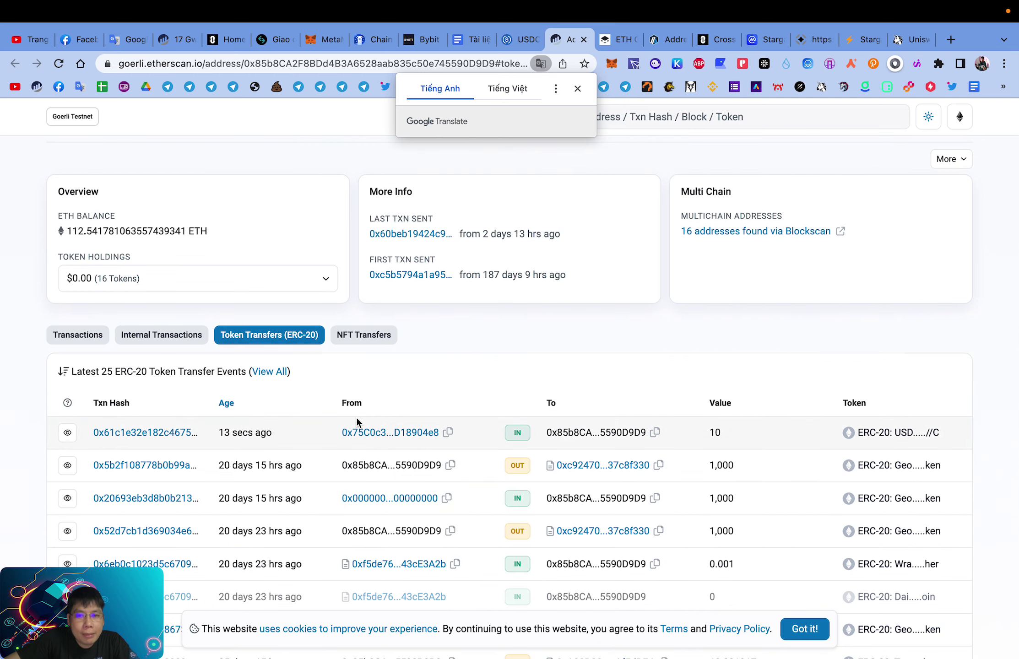
click(521, 39)
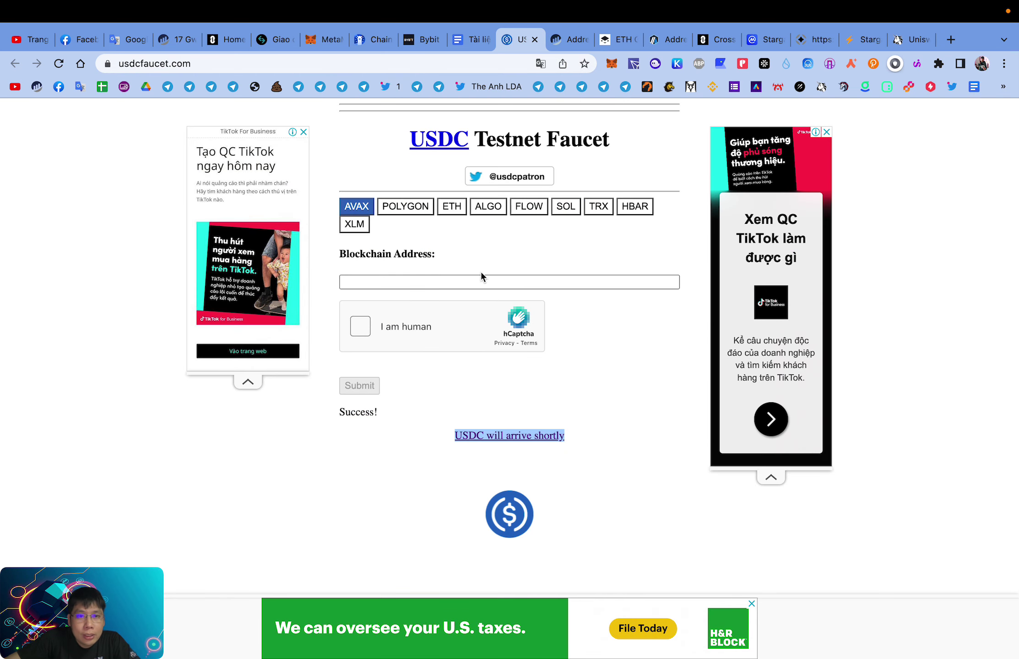
click(456, 207)
Paste the wallet address and mark the first page of hot-dog images in hCaptcha.
click(474, 281)
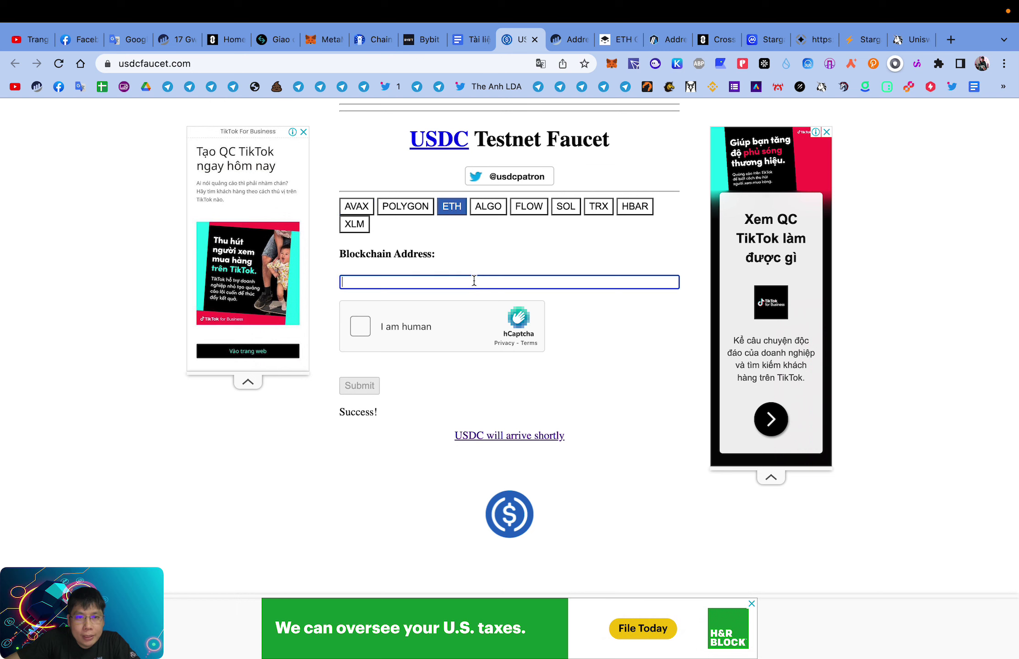
click(360, 327)
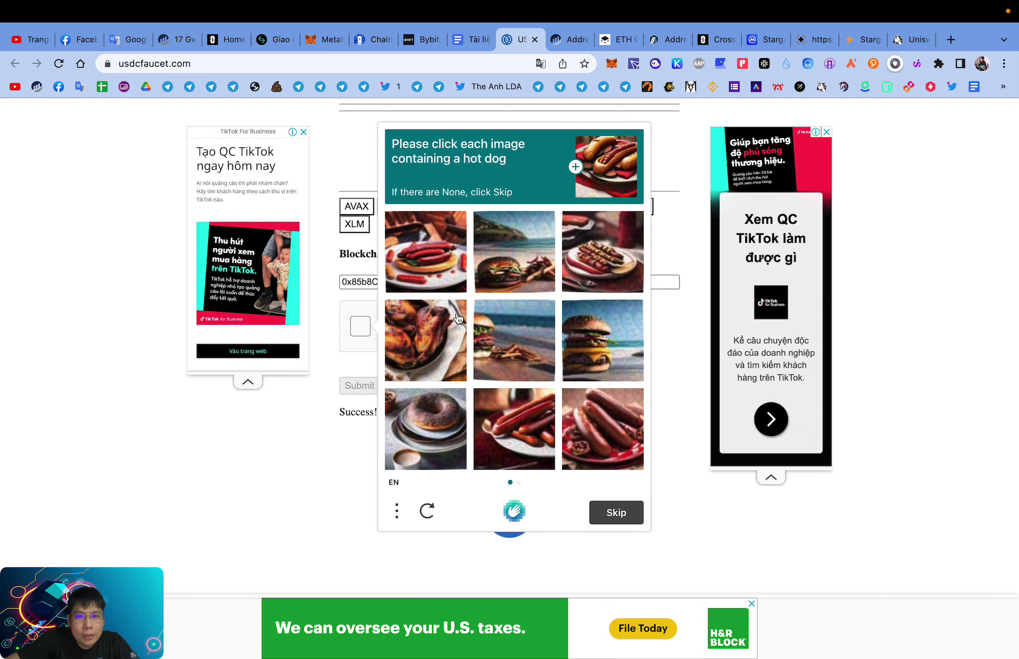
click(604, 259)
click(600, 426)
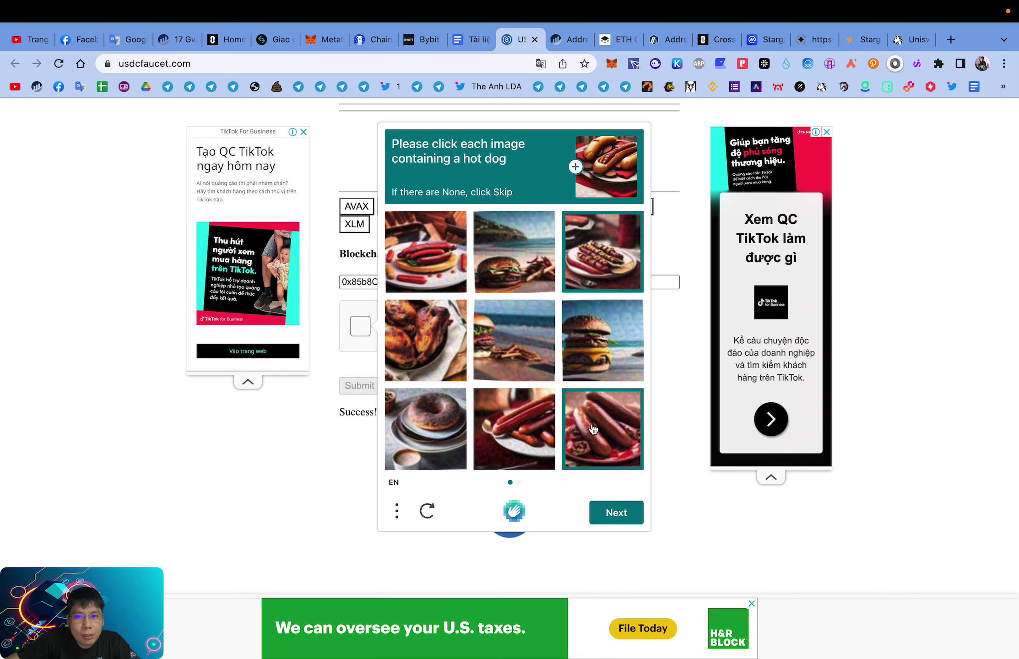
click(513, 438)
click(419, 265)
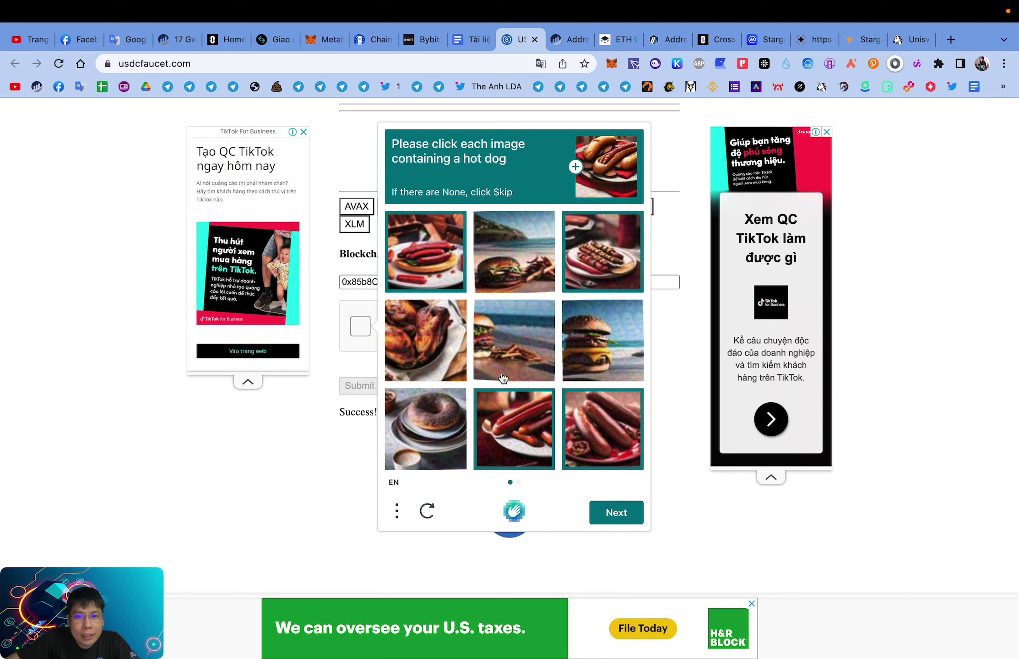
click(621, 513)
Finish the hot-dog check, submit the USDC request, and dismiss the IP throttled alert.
click(609, 356)
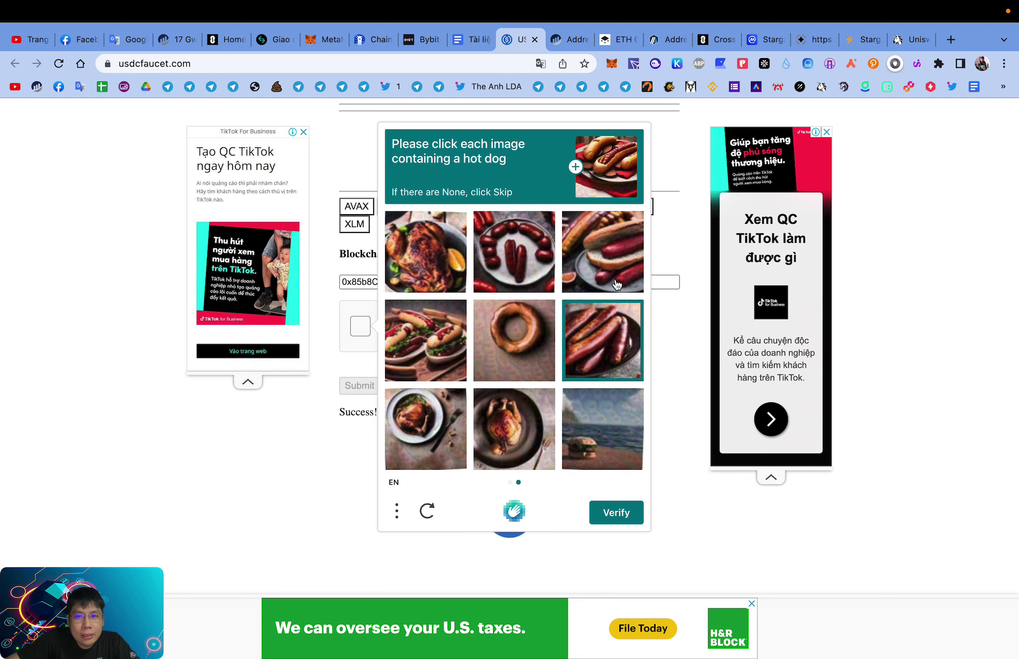
click(595, 258)
click(531, 265)
click(426, 352)
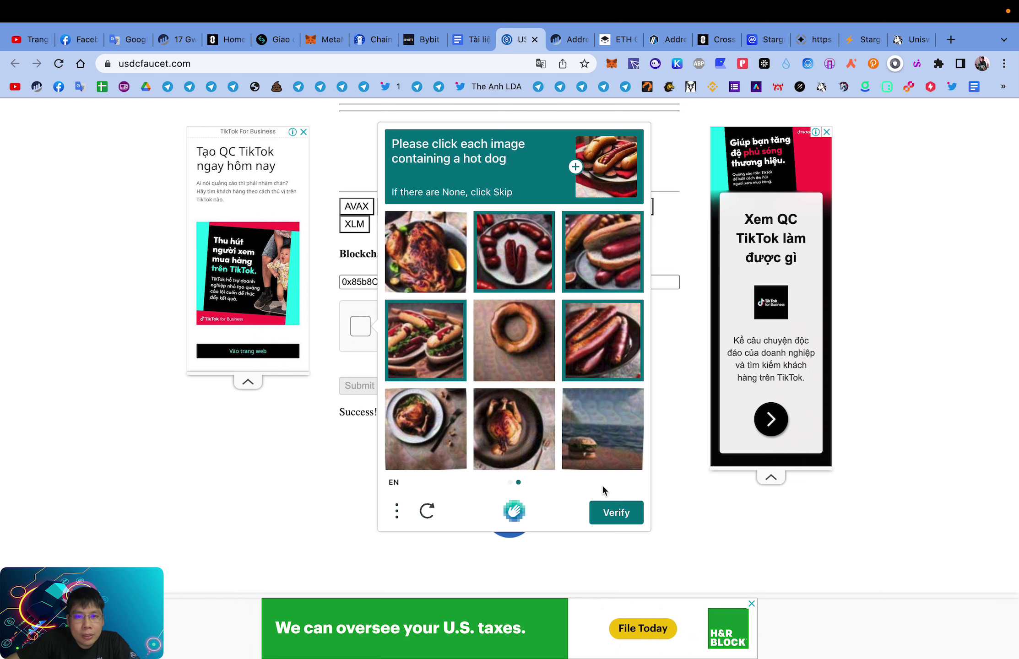
click(621, 514)
click(377, 392)
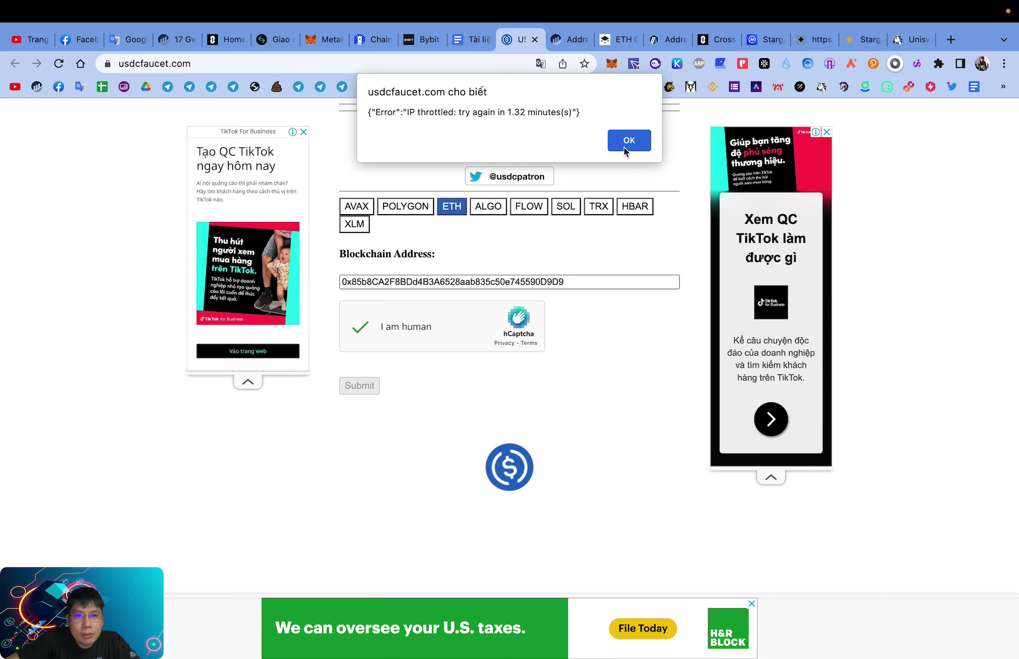
click(623, 147)
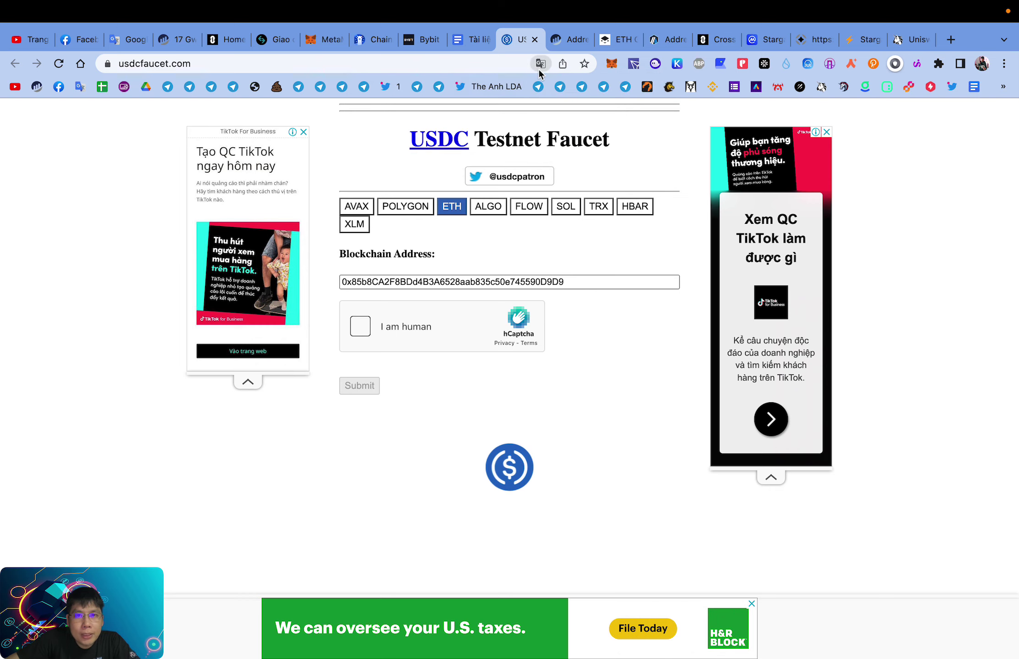
Open the Avalanche faucet from the notes' Faucet AVAX link and connect the MetaMask wallet.
click(476, 40)
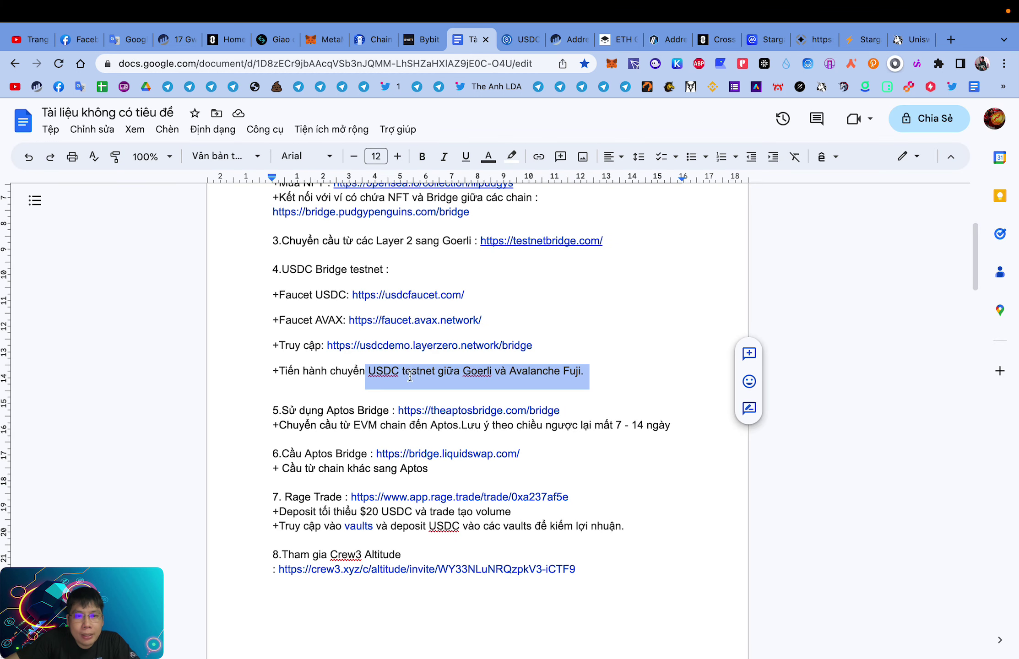
click(413, 322)
click(472, 349)
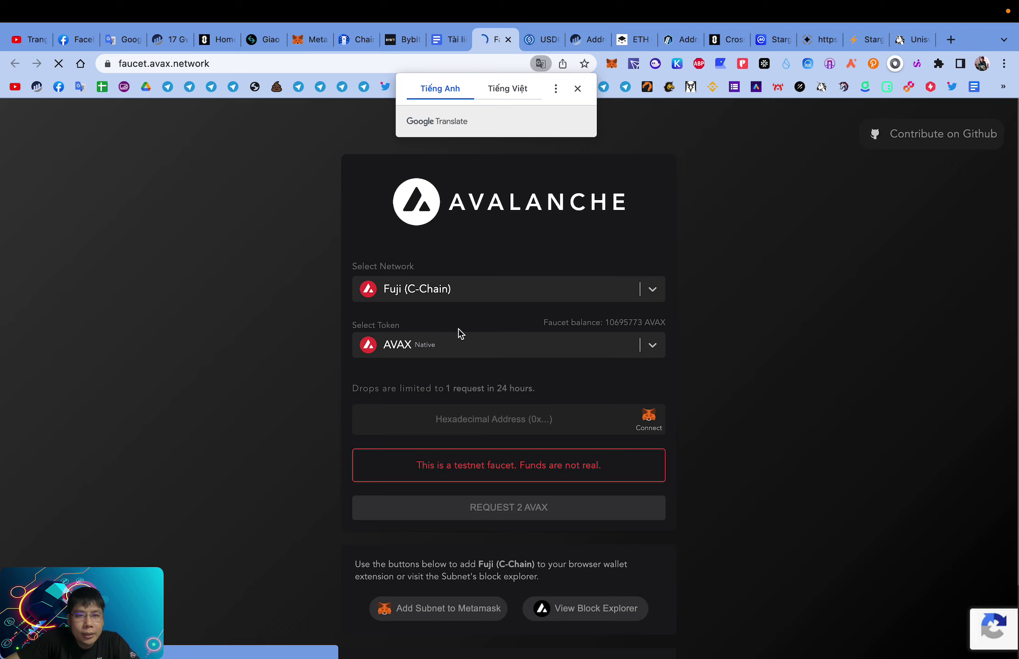
click(491, 417)
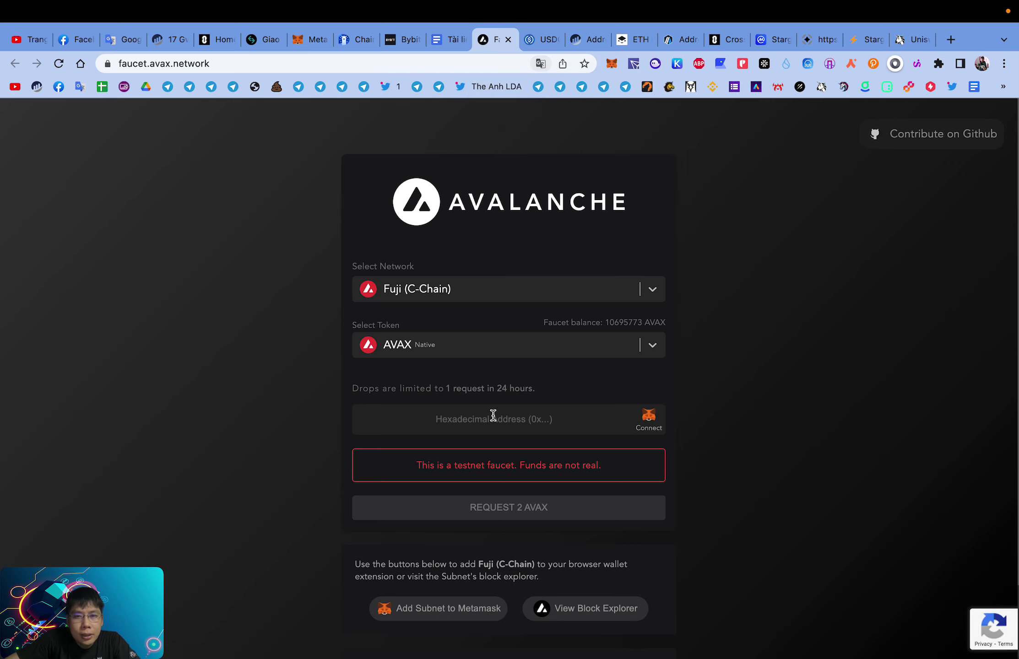
click(651, 421)
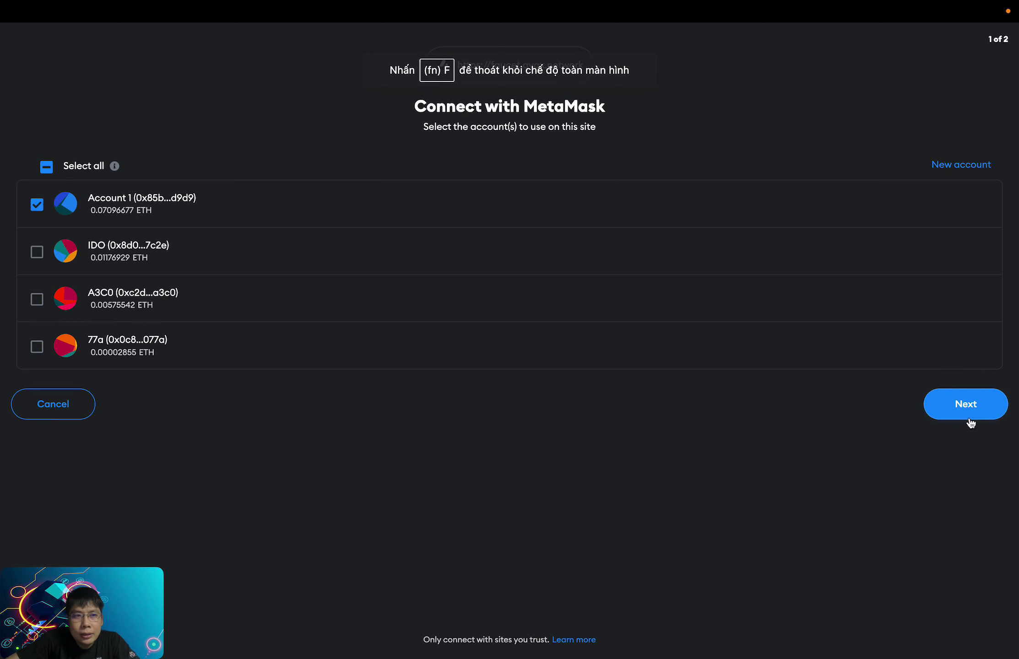
click(964, 405)
click(896, 242)
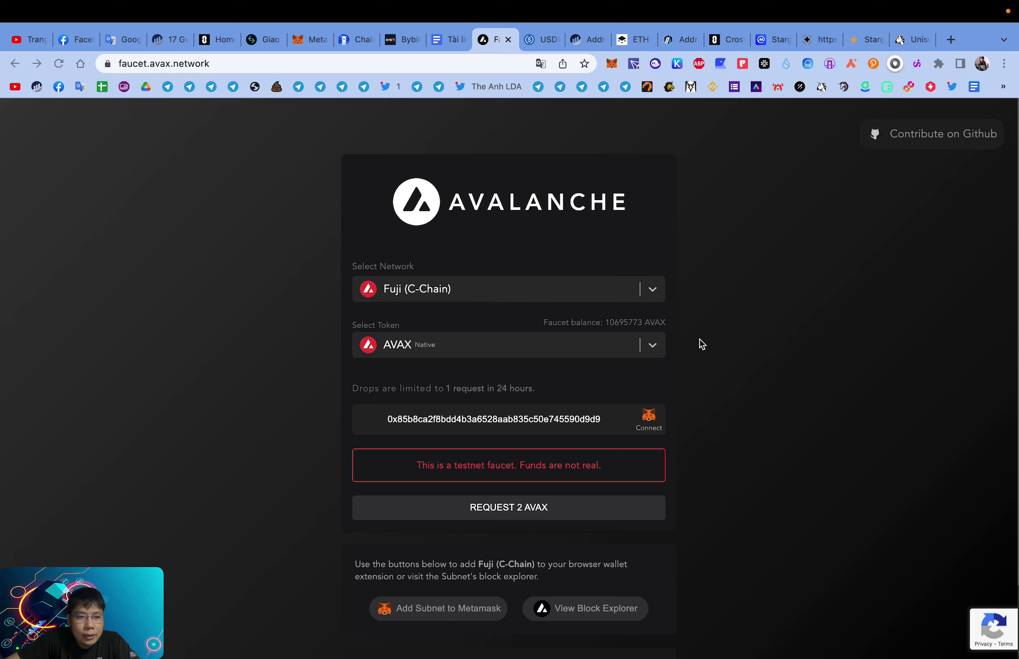
Request 2 test AVAX on Fuji twice; the faucet refuses for 1440 minutes.
click(533, 517)
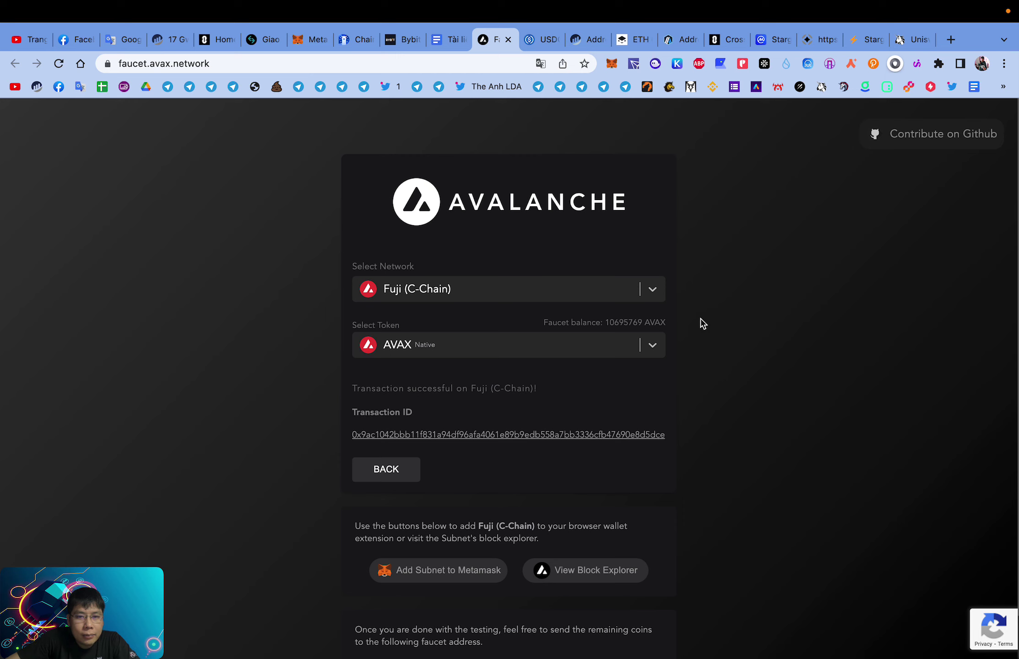
click(396, 478)
click(542, 514)
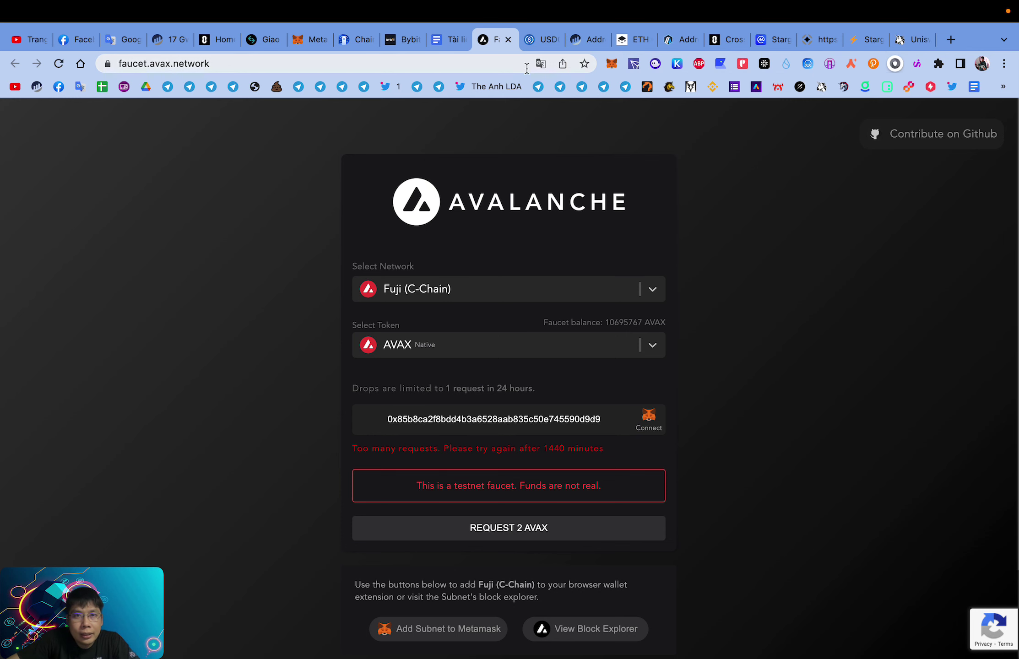
click(541, 40)
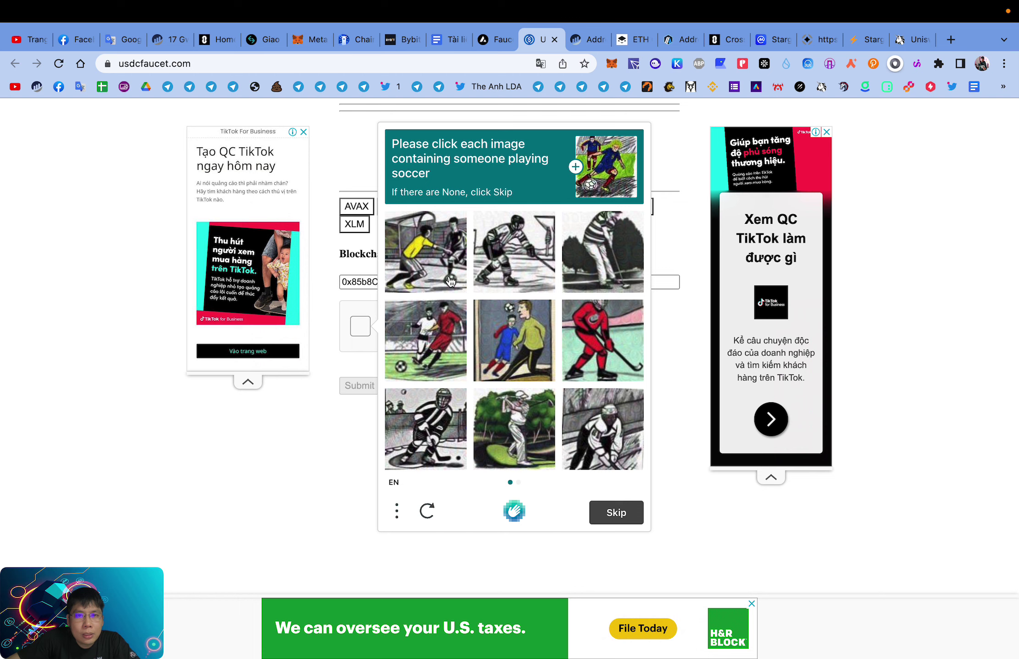
Solve the two-page soccer hCaptcha, resubmit the USDC request, and dismiss the IP throttled alert.
click(445, 340)
click(504, 353)
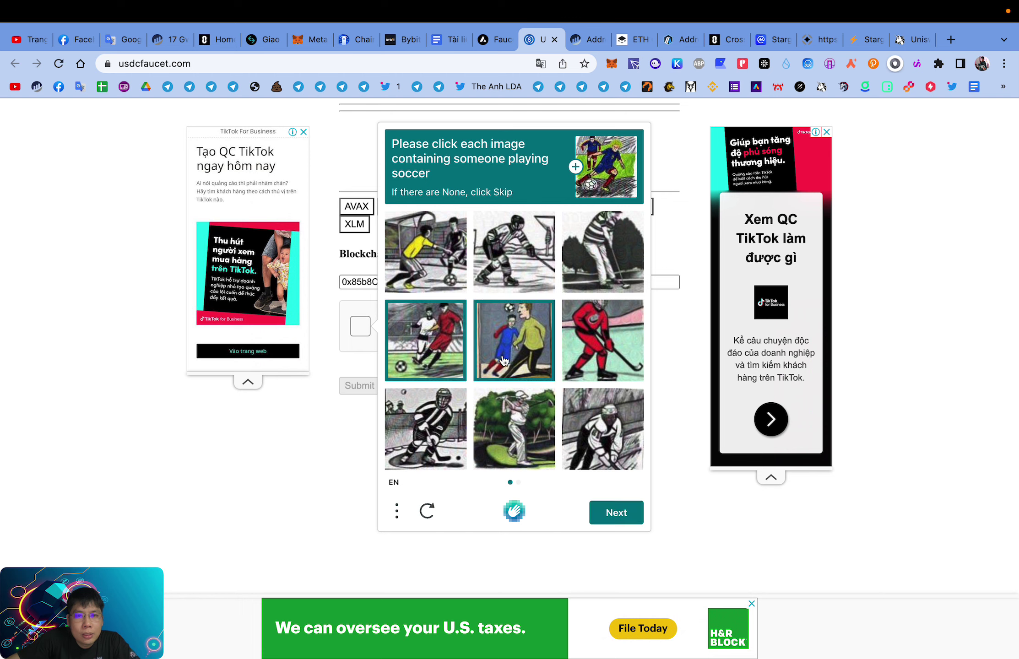
click(428, 266)
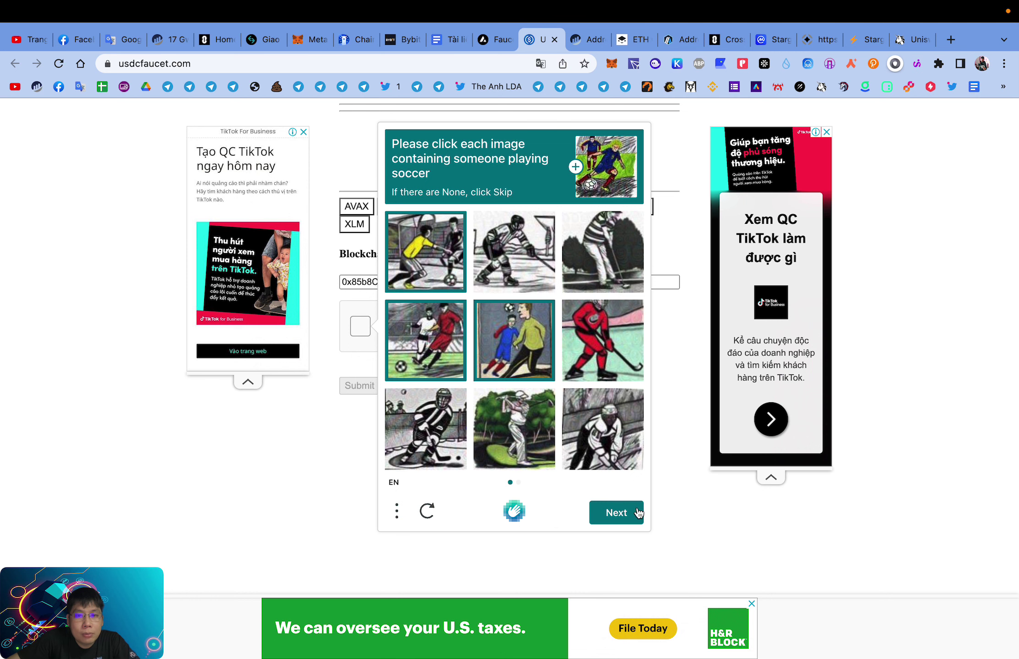
click(616, 513)
click(532, 340)
click(515, 275)
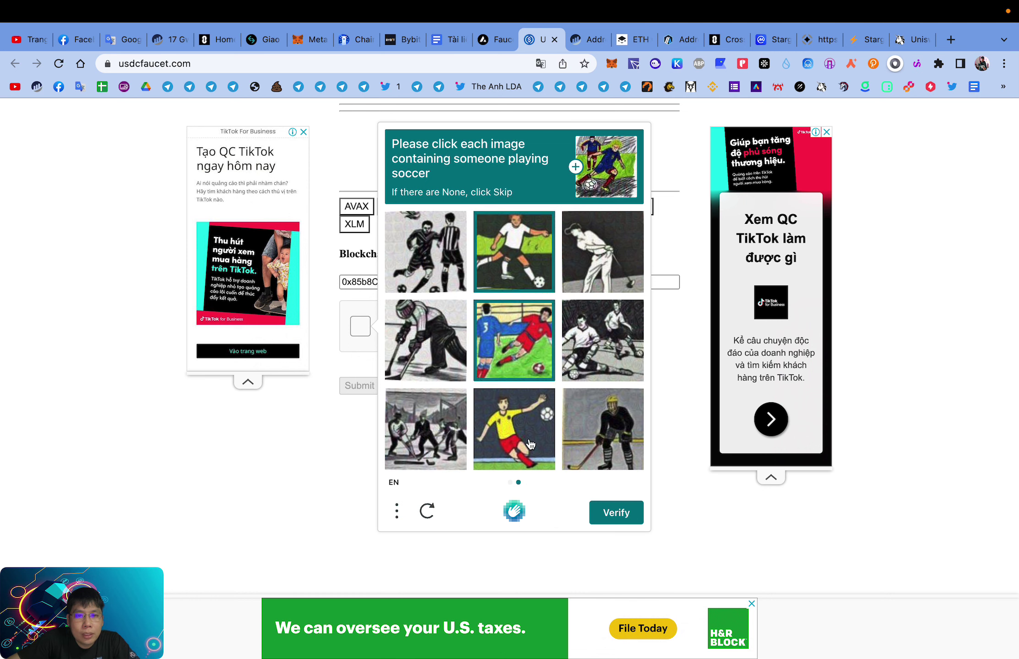
click(530, 444)
click(464, 289)
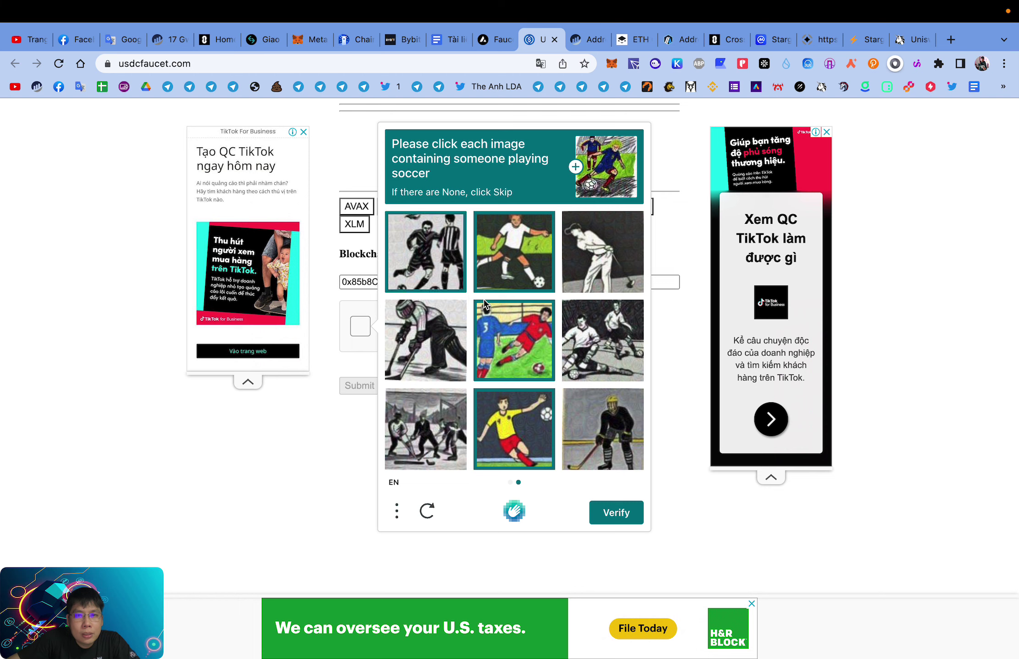
click(597, 363)
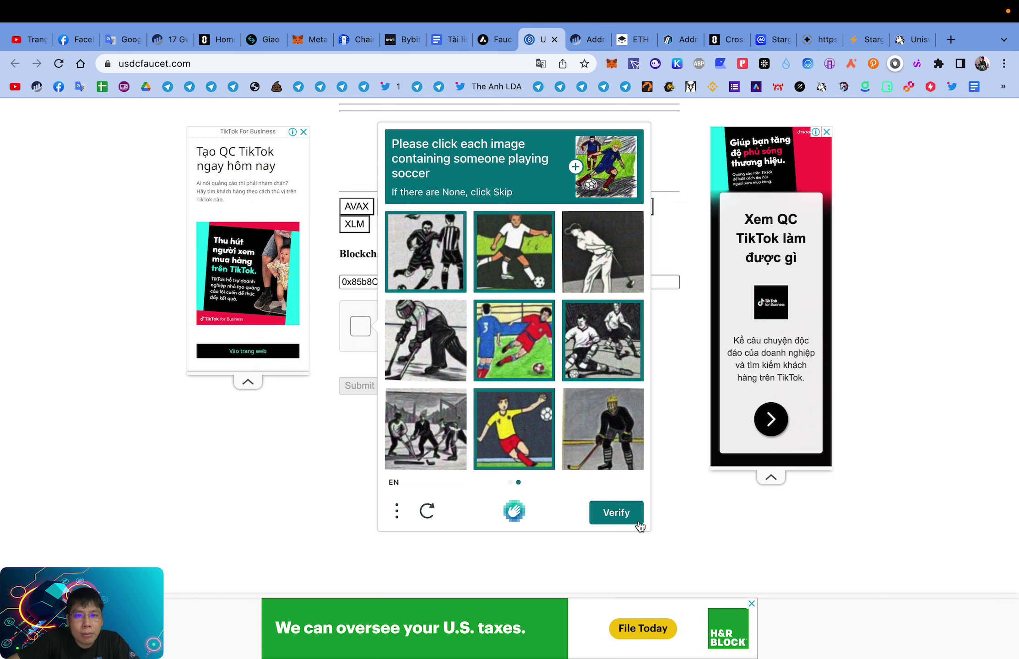
click(616, 513)
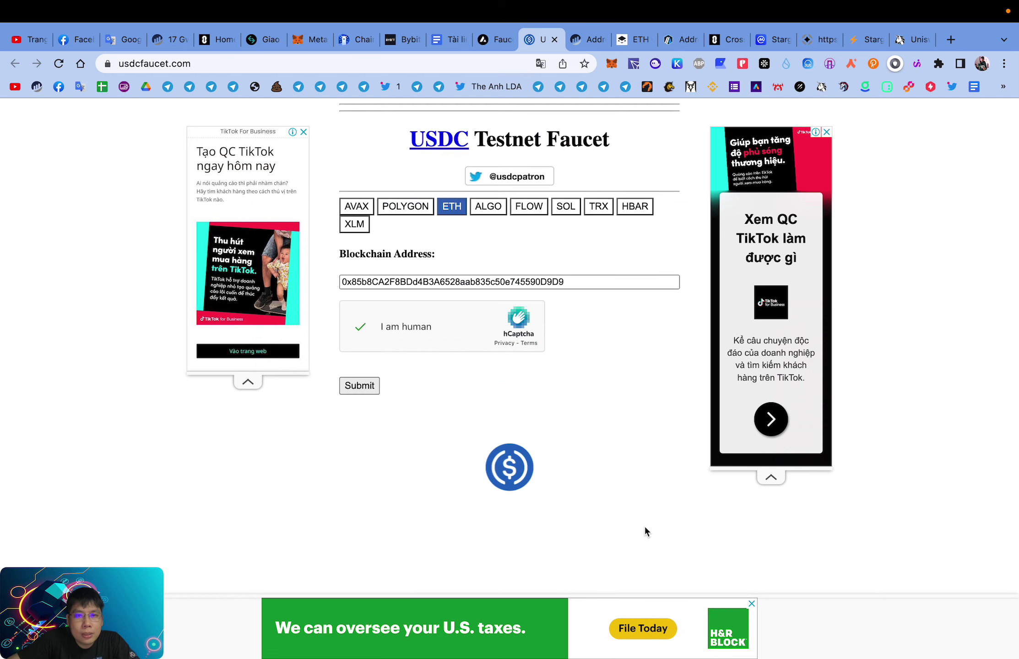
click(364, 390)
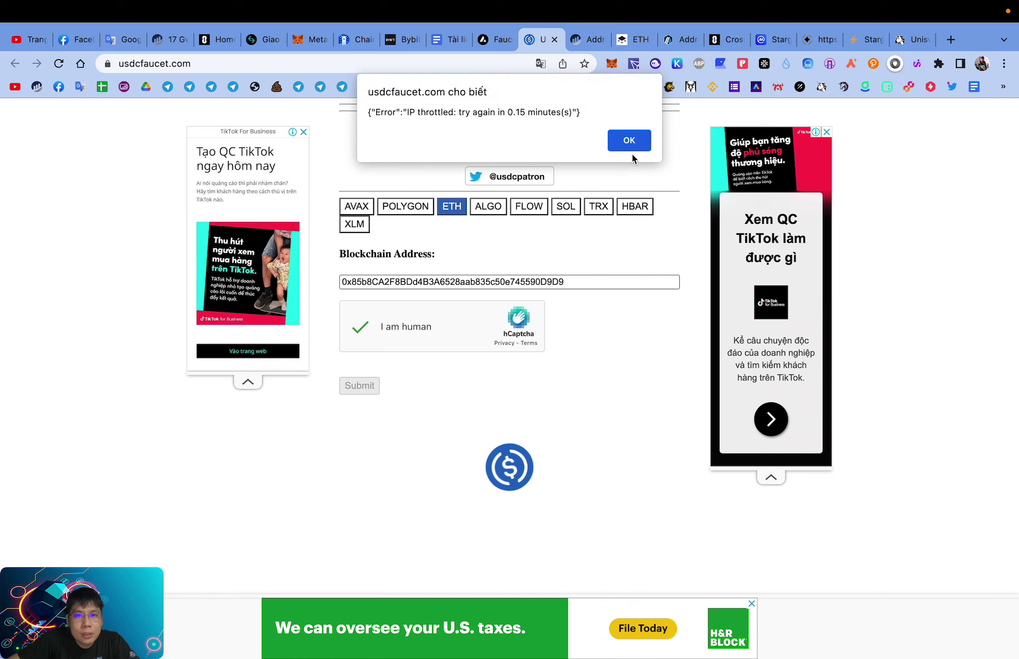
click(630, 148)
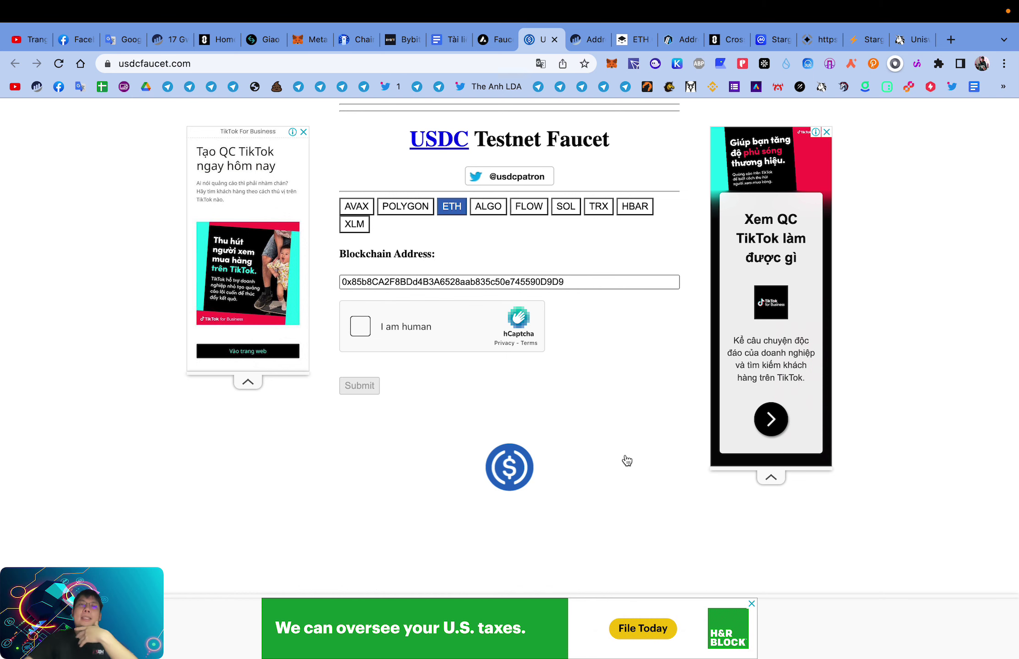
Open the LayerZero USDC bridge link from the notes in a new tab, then return to the Avalanche Faucet.
click(447, 39)
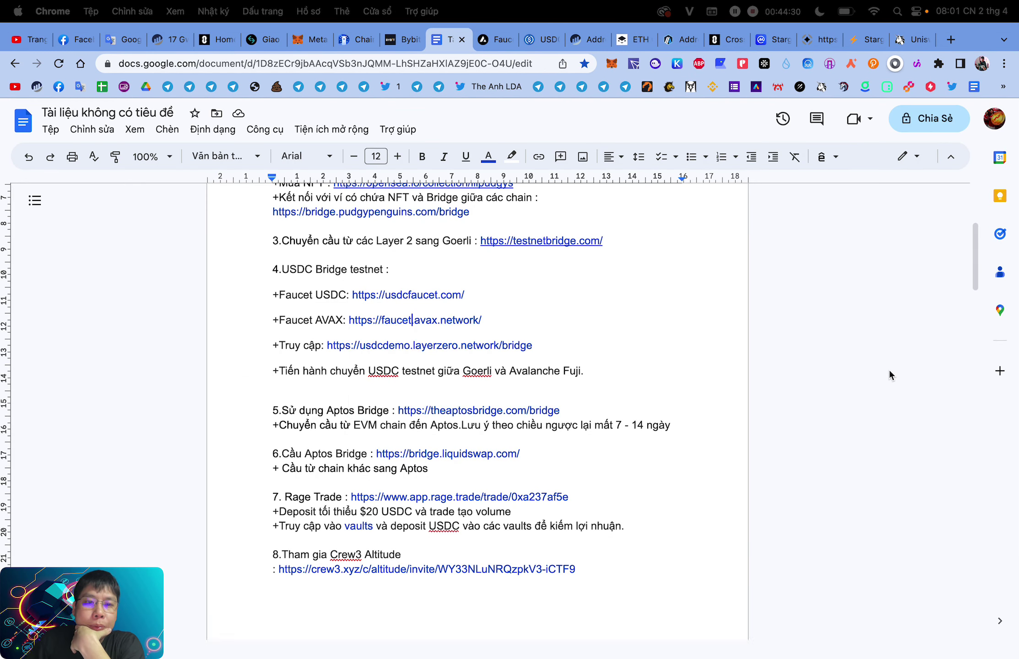
click(696, 296)
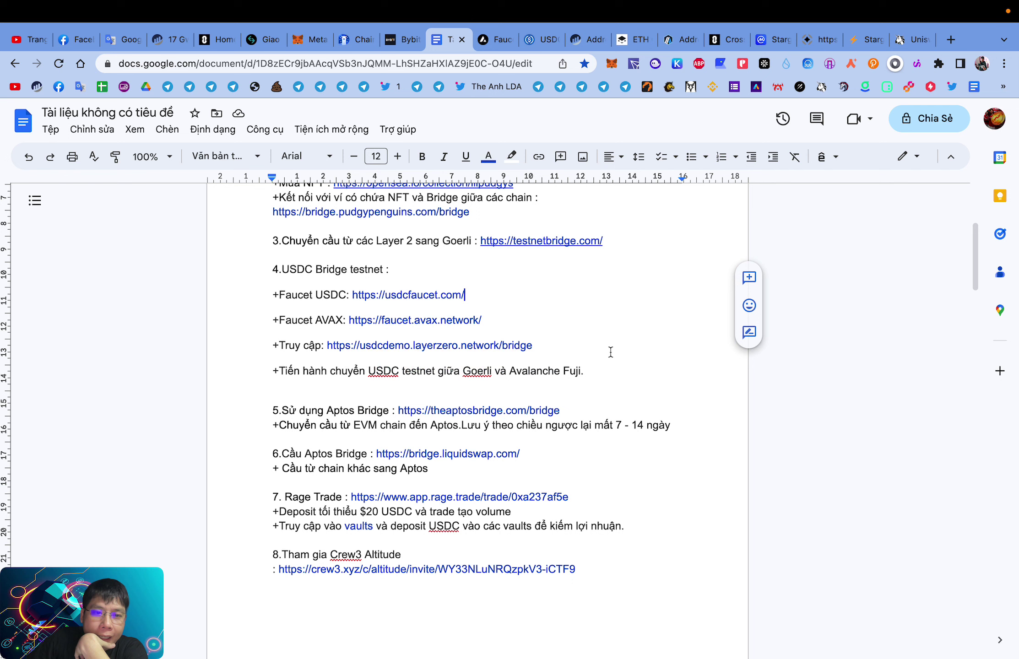
click(489, 347)
click(410, 365)
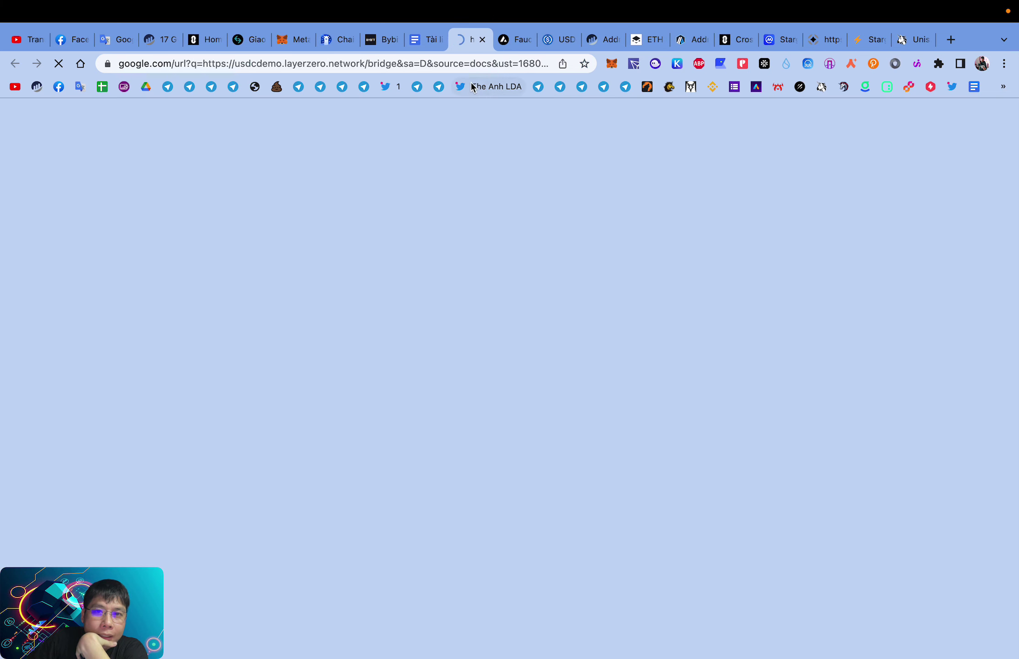
key(ctrl+shift+Tab)
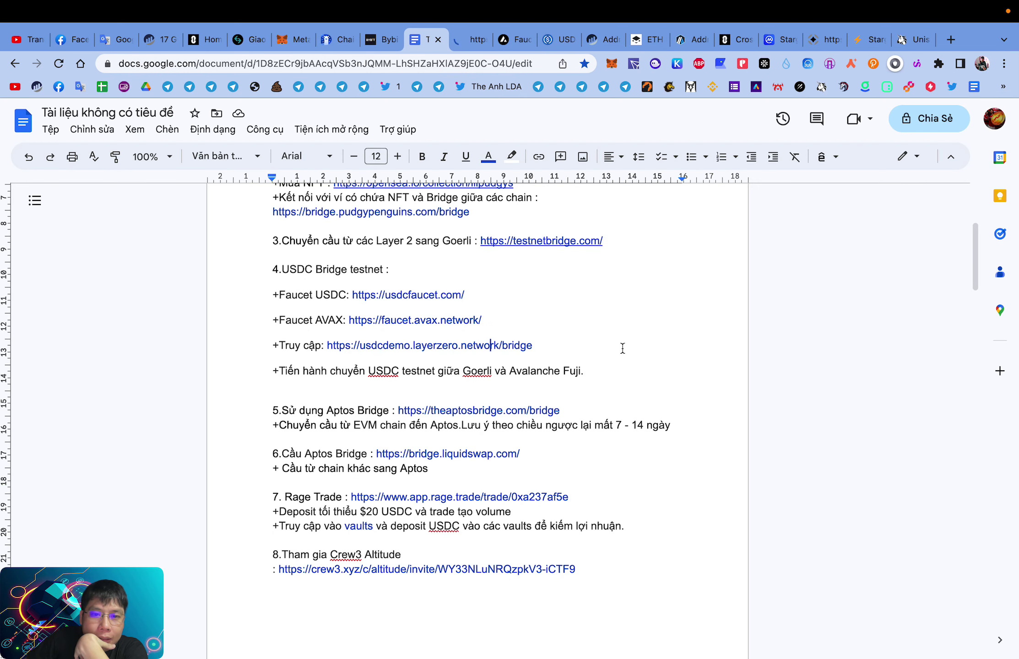
drag(366, 371, 592, 376)
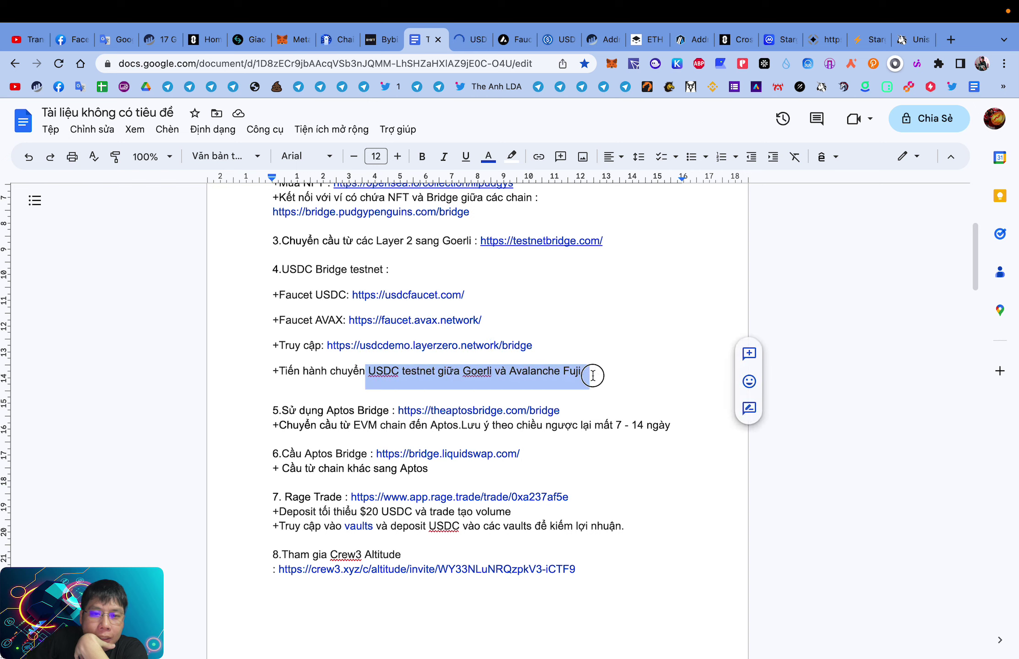
click(606, 301)
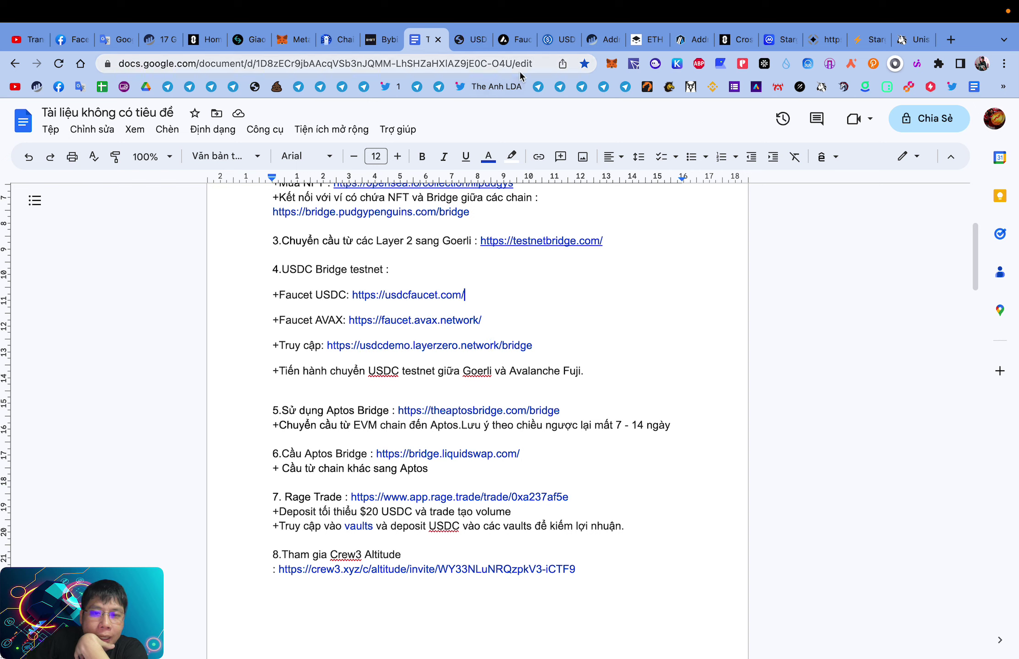
click(517, 40)
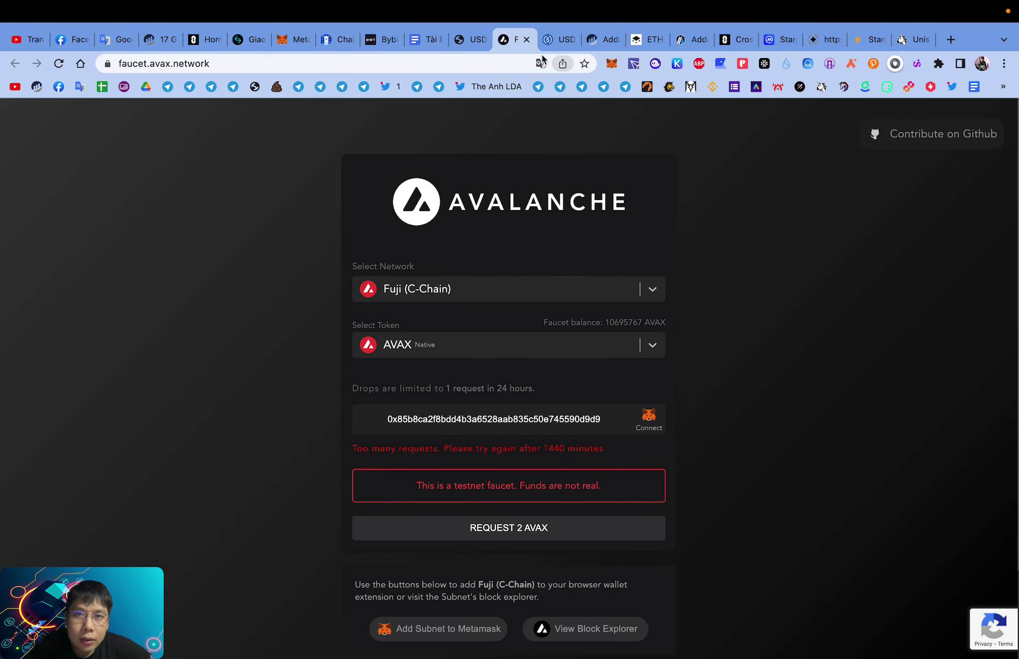
Close the Avalanche faucet tab and look over the testnet bridge and Arbiscan pages.
click(527, 44)
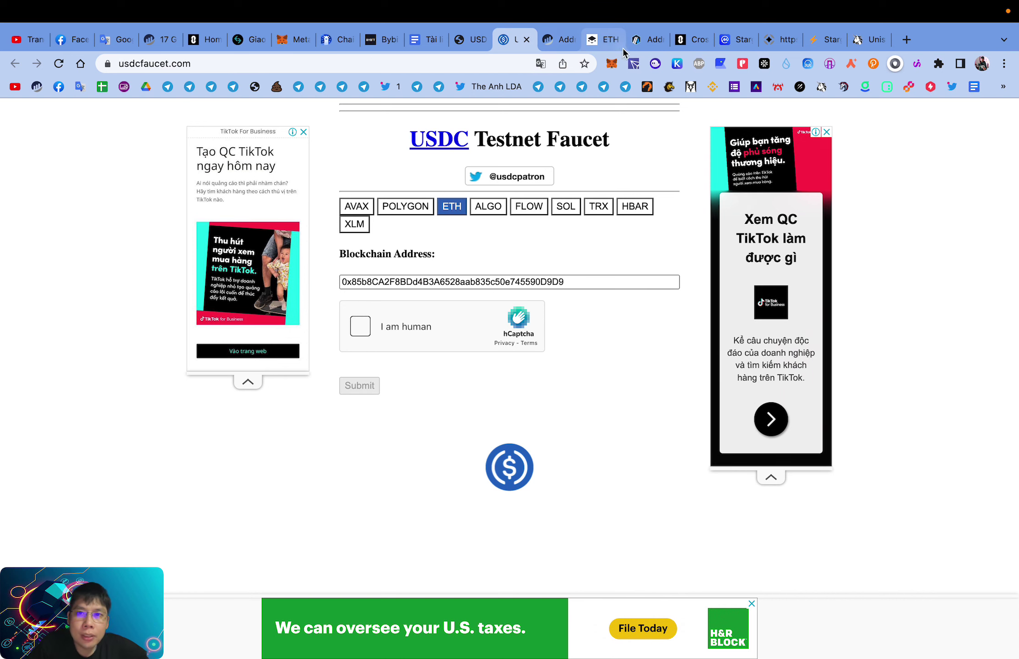
click(611, 41)
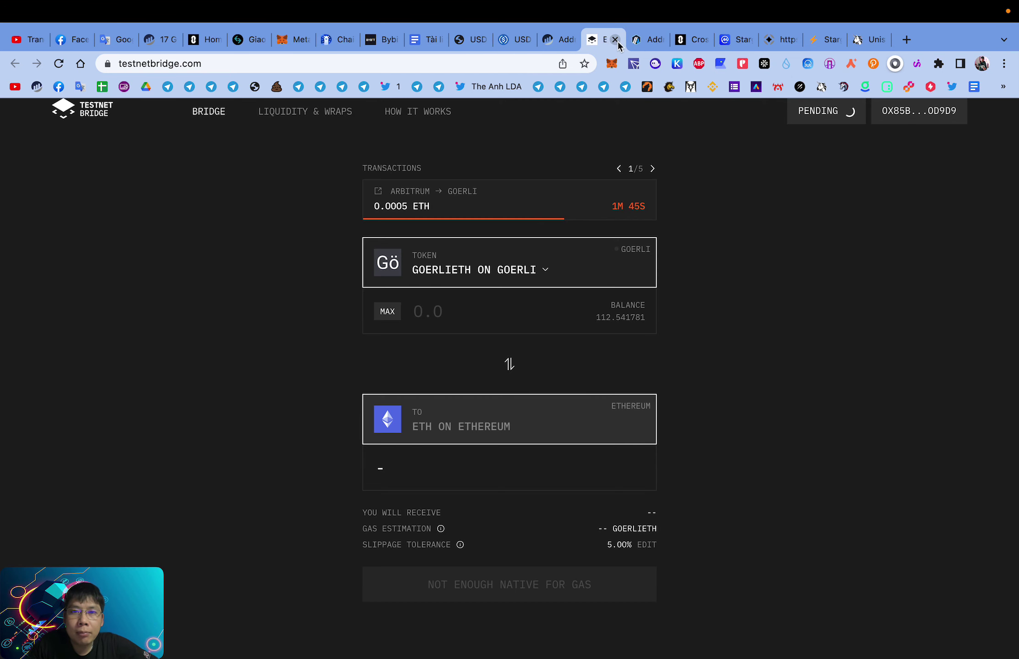
click(648, 40)
click(603, 40)
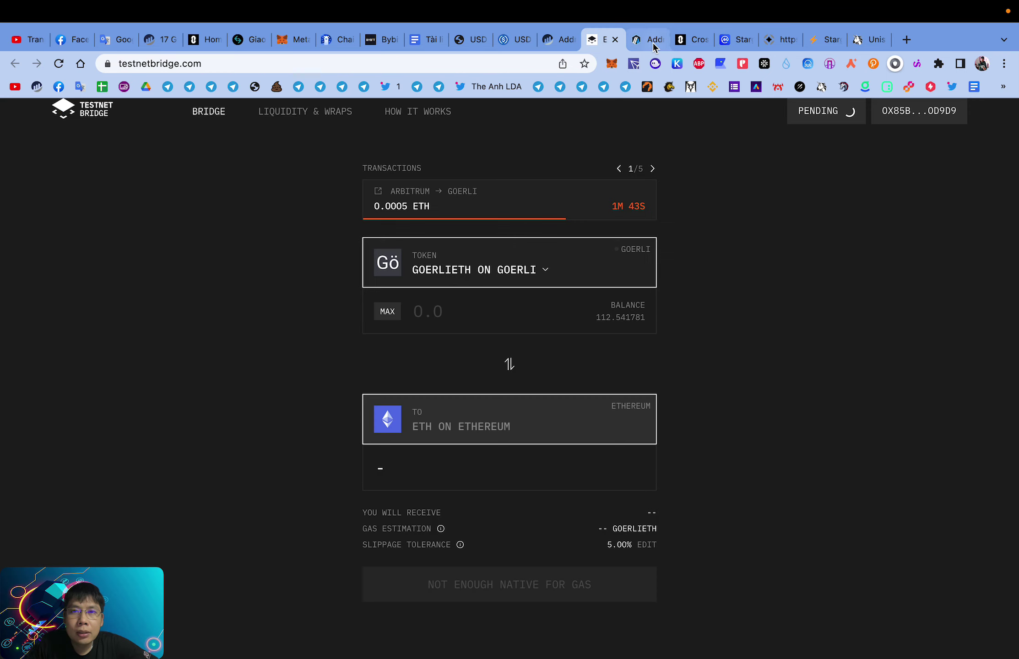
click(650, 42)
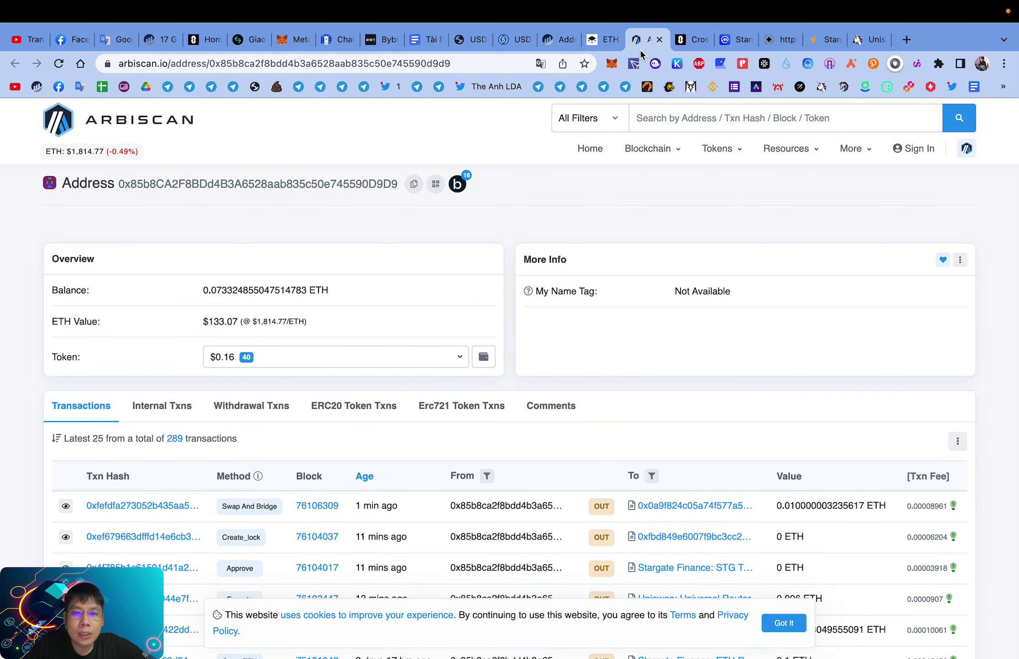
Close the Arbiscan, LayerZero Scan, CoinMarketCap, Stargate, Snapshot and Uniswap tabs.
click(660, 39)
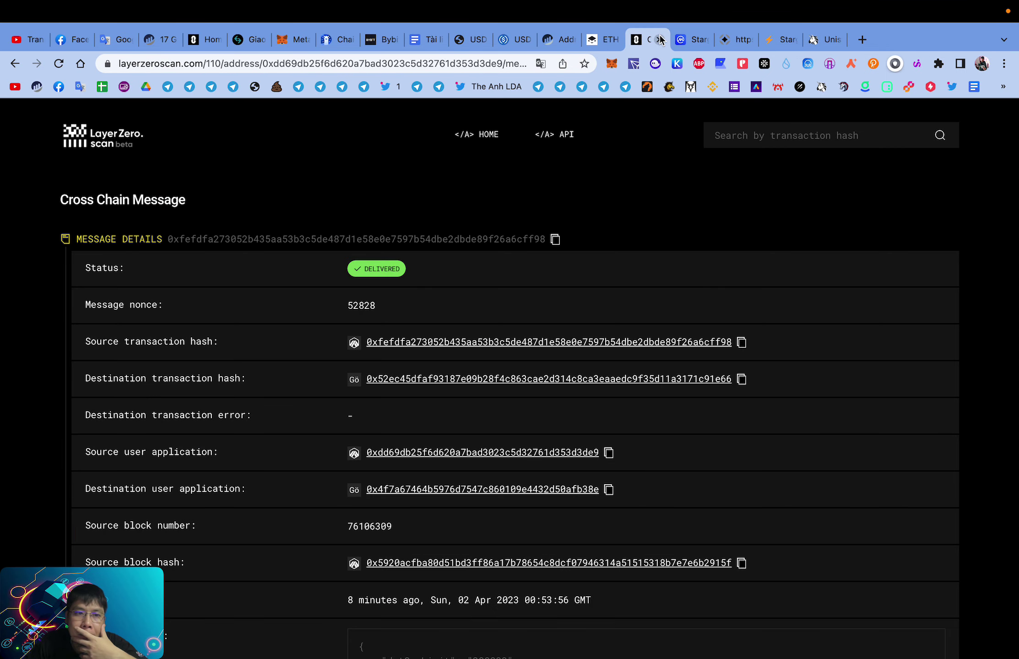
click(661, 40)
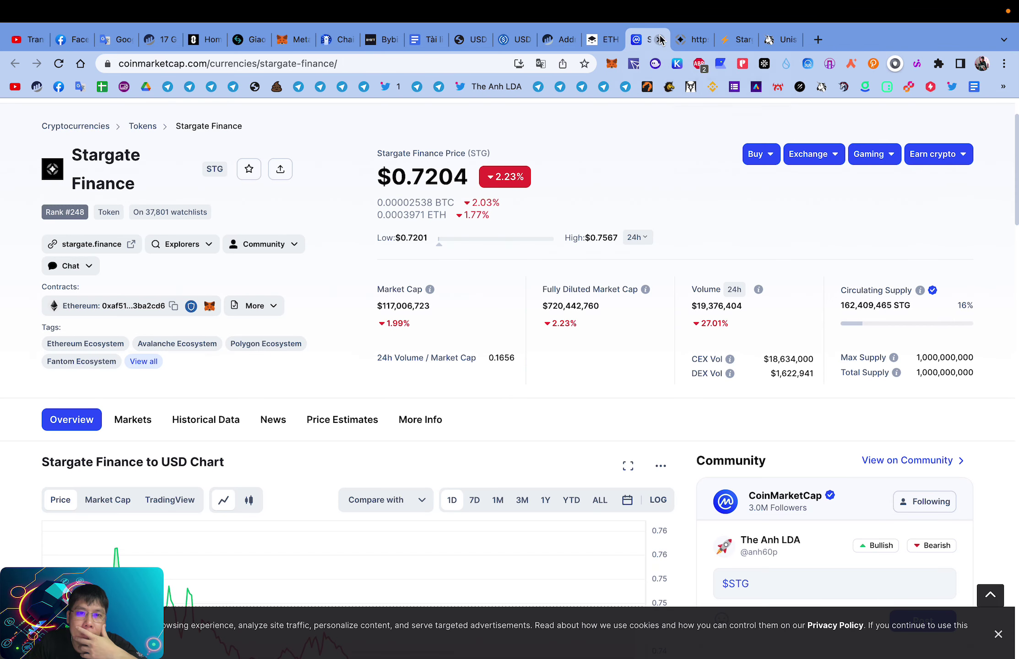
click(661, 40)
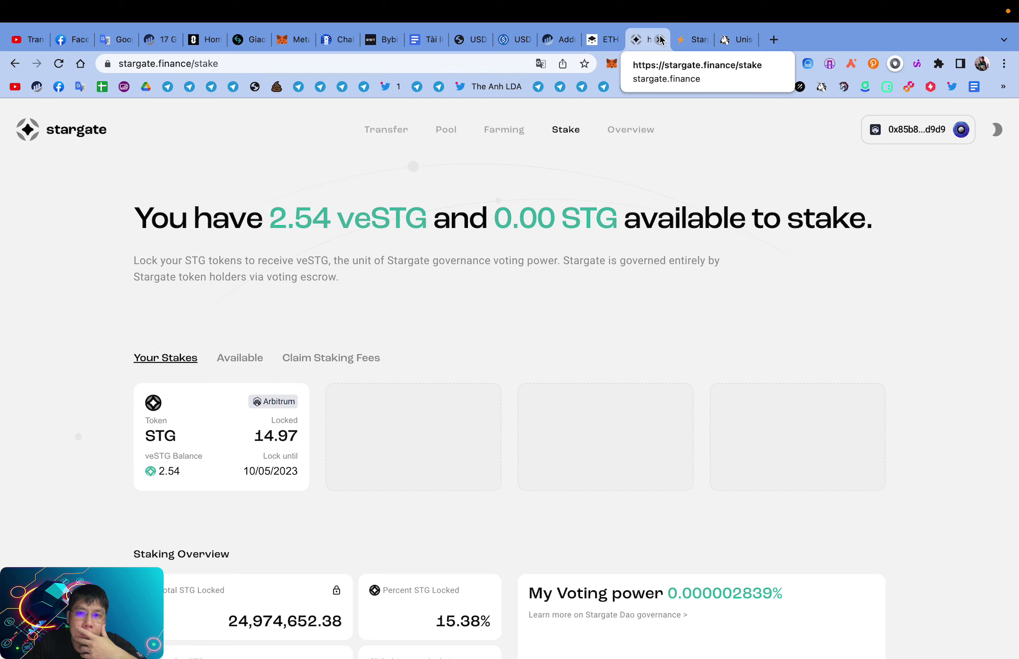
click(660, 40)
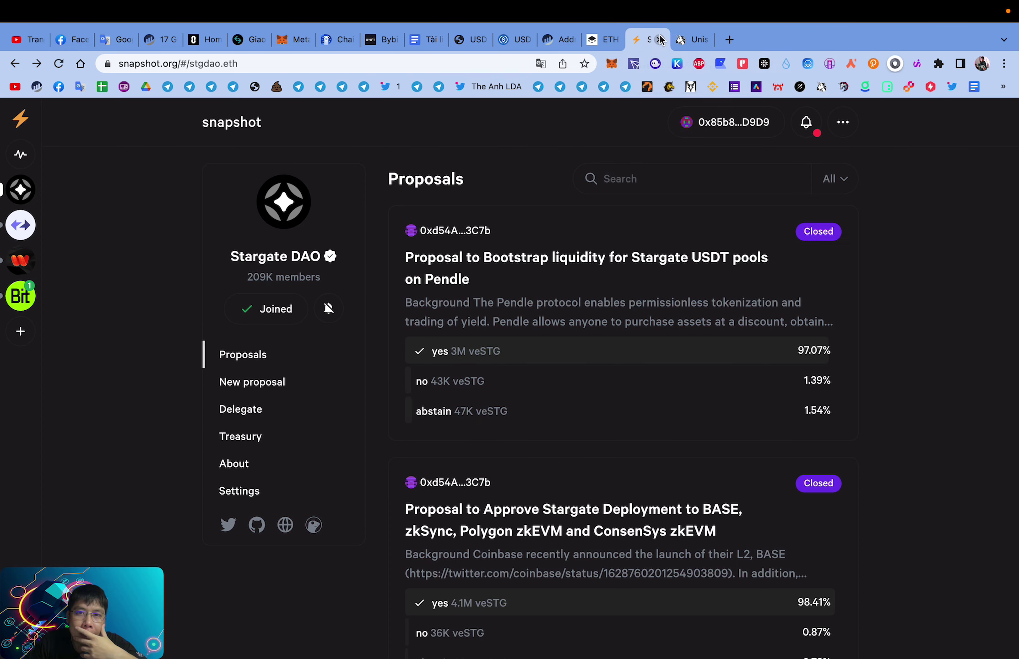
click(660, 40)
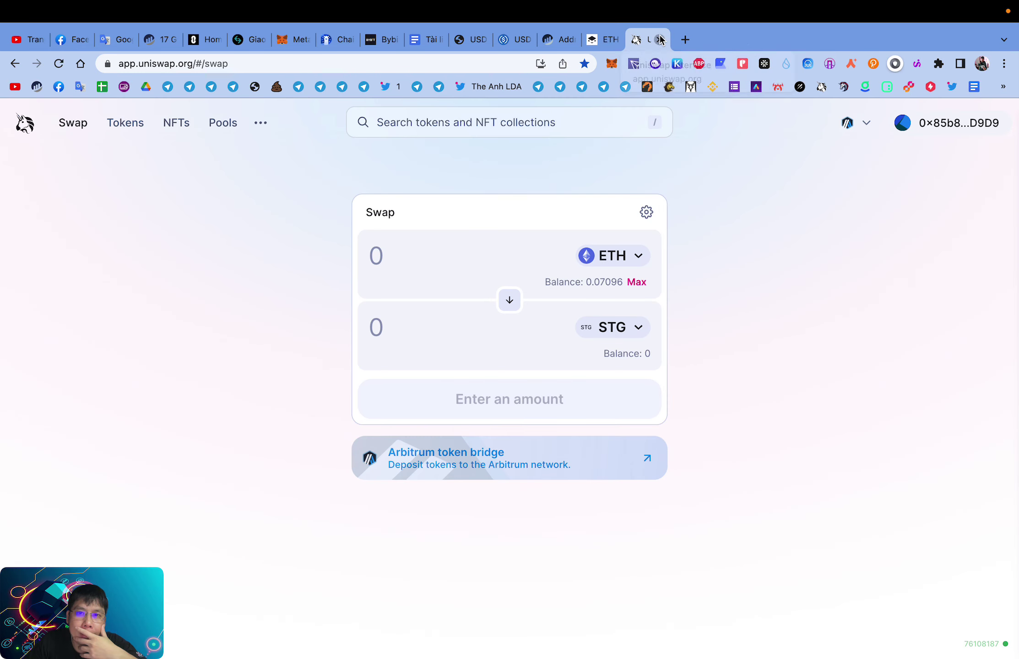
click(661, 40)
On the USDC Testnet Faucet, try the hCaptcha dog t-shirt image challenge, then dismiss it.
click(712, 40)
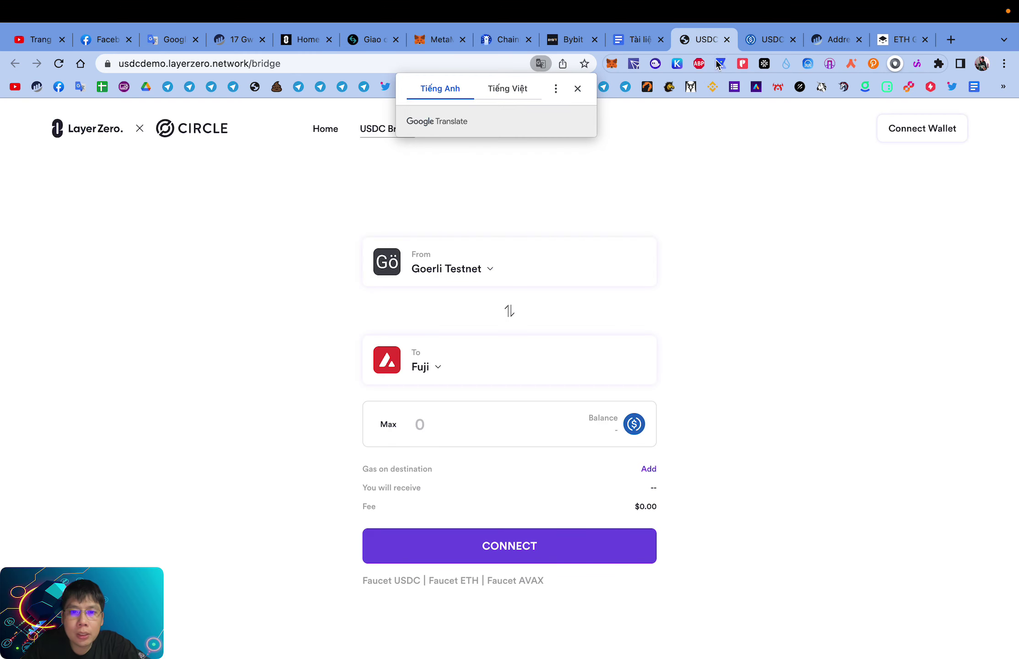
click(765, 196)
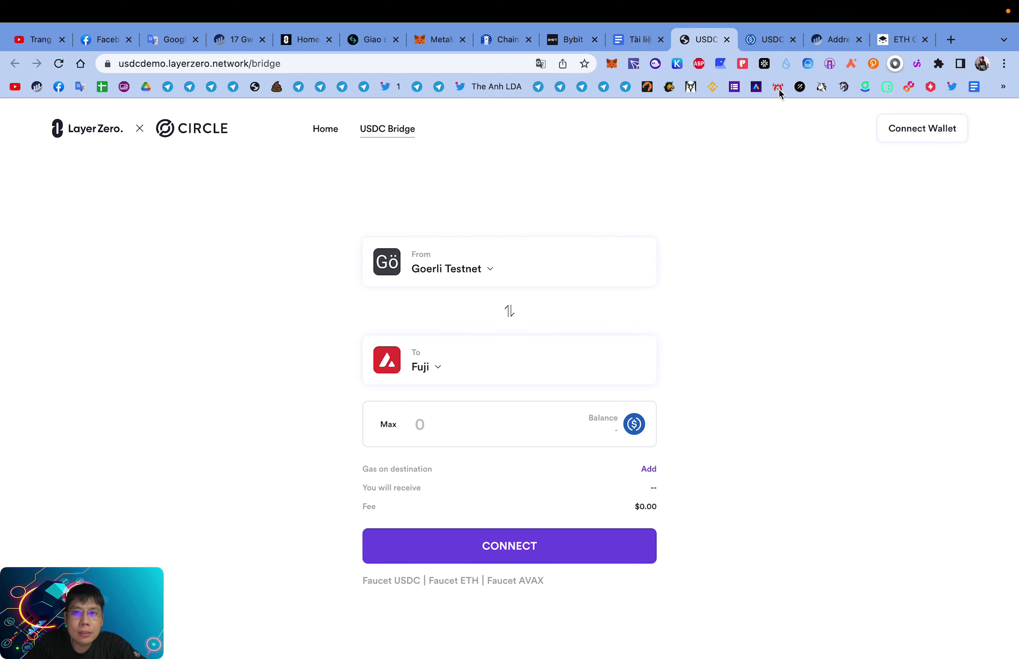
click(768, 41)
click(422, 327)
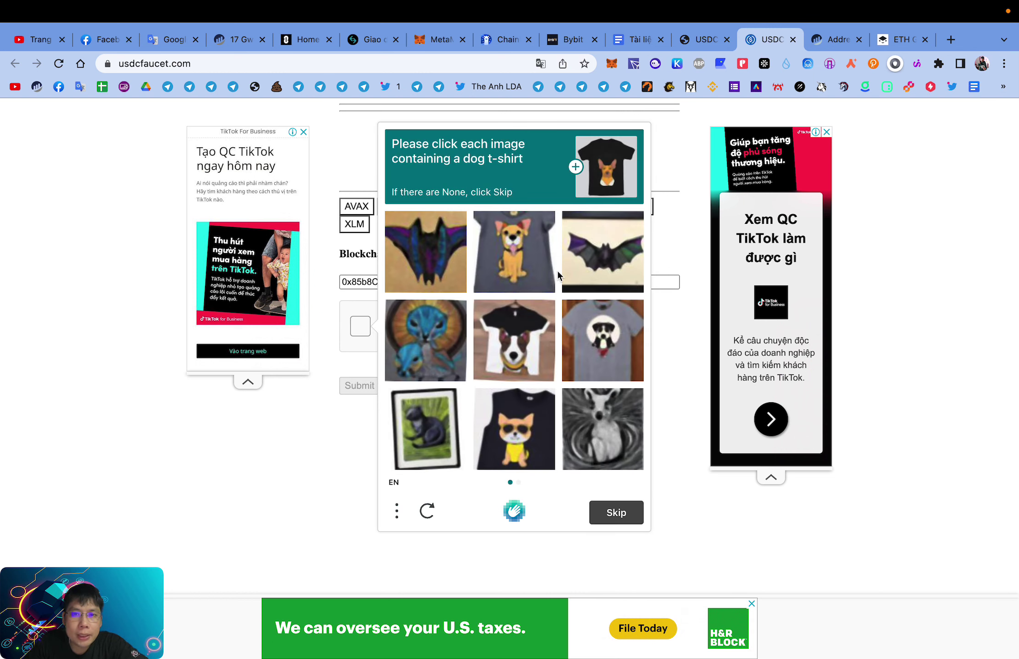
click(514, 273)
click(514, 366)
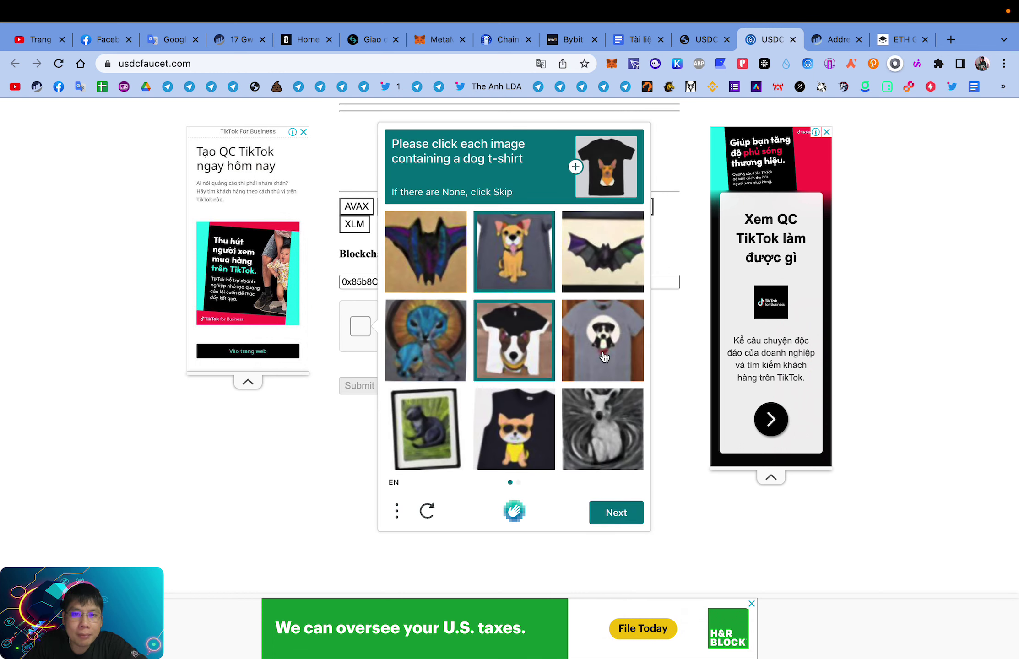
click(604, 357)
click(515, 439)
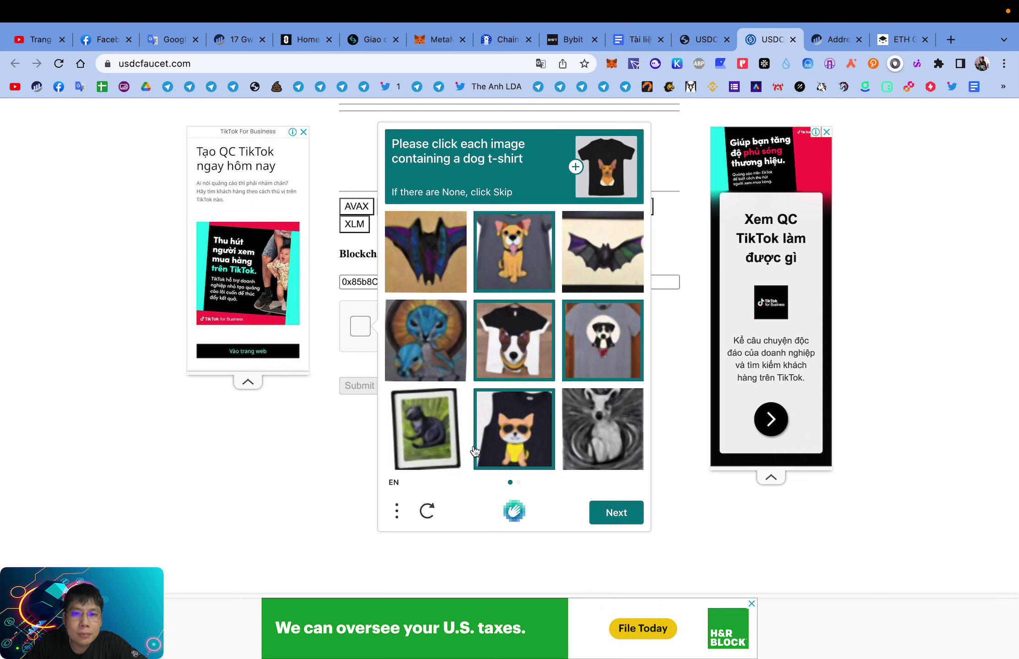
click(616, 515)
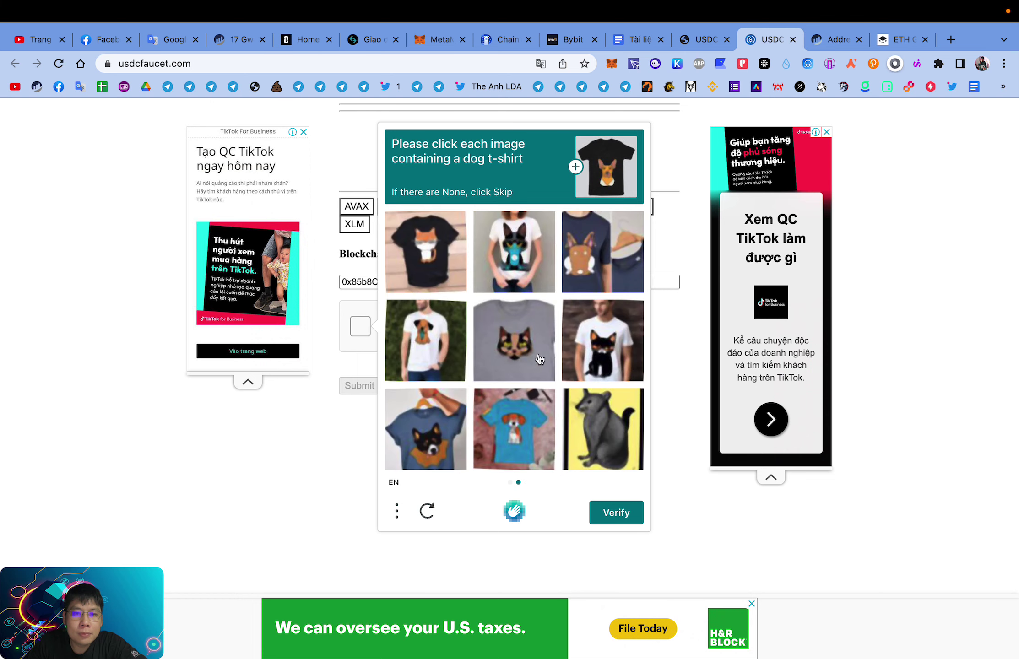
click(428, 258)
click(580, 263)
click(528, 341)
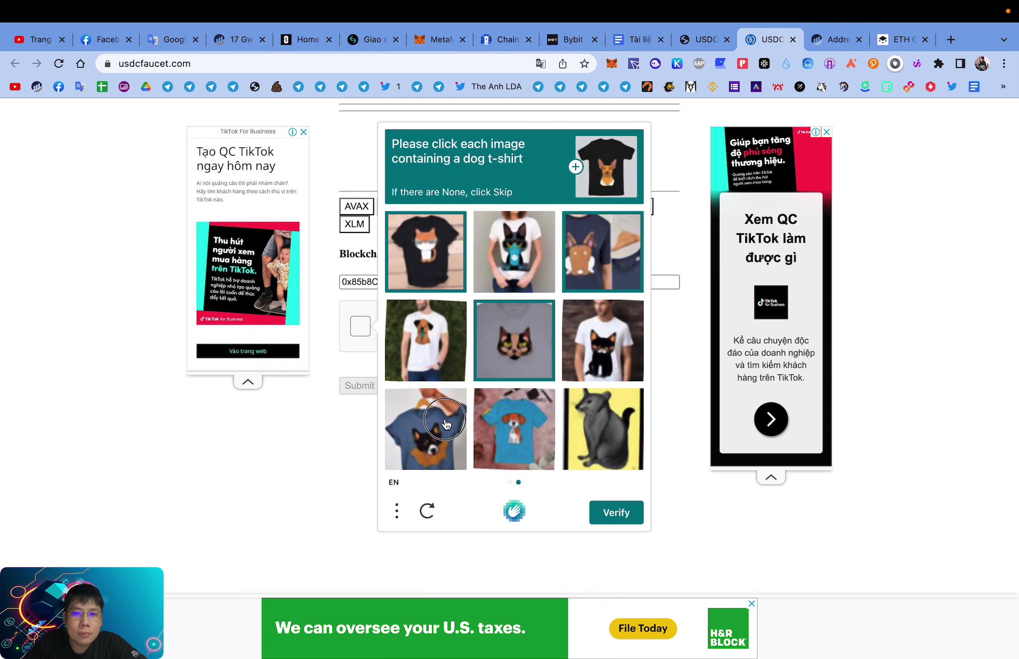
click(430, 424)
click(540, 444)
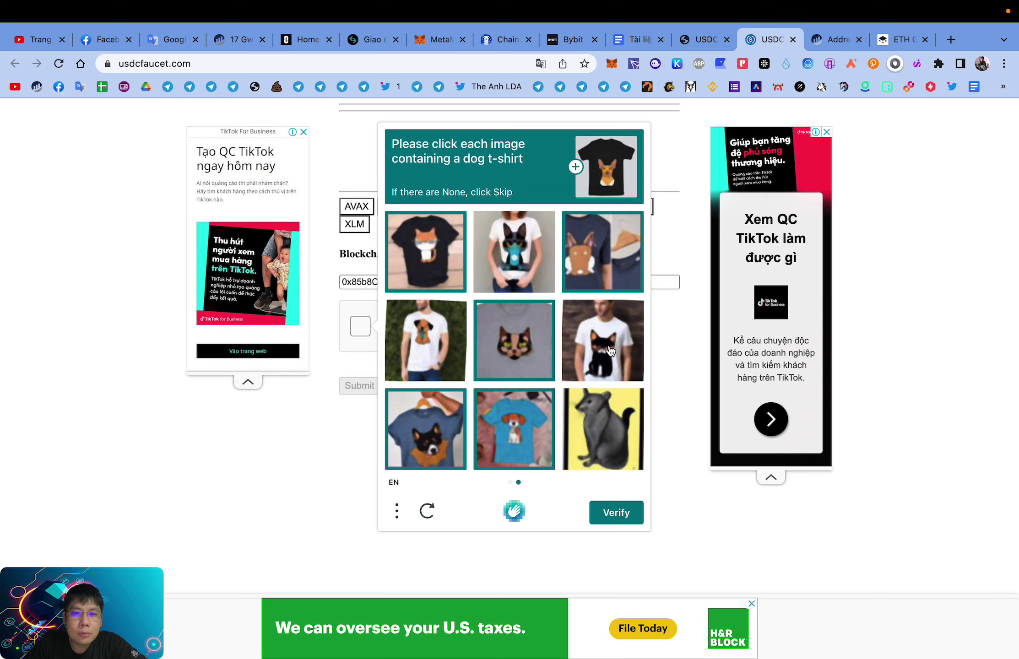
click(374, 344)
Restart the hCaptcha, select the hot dog images on both pages, verify, and submit the USDC request.
click(441, 328)
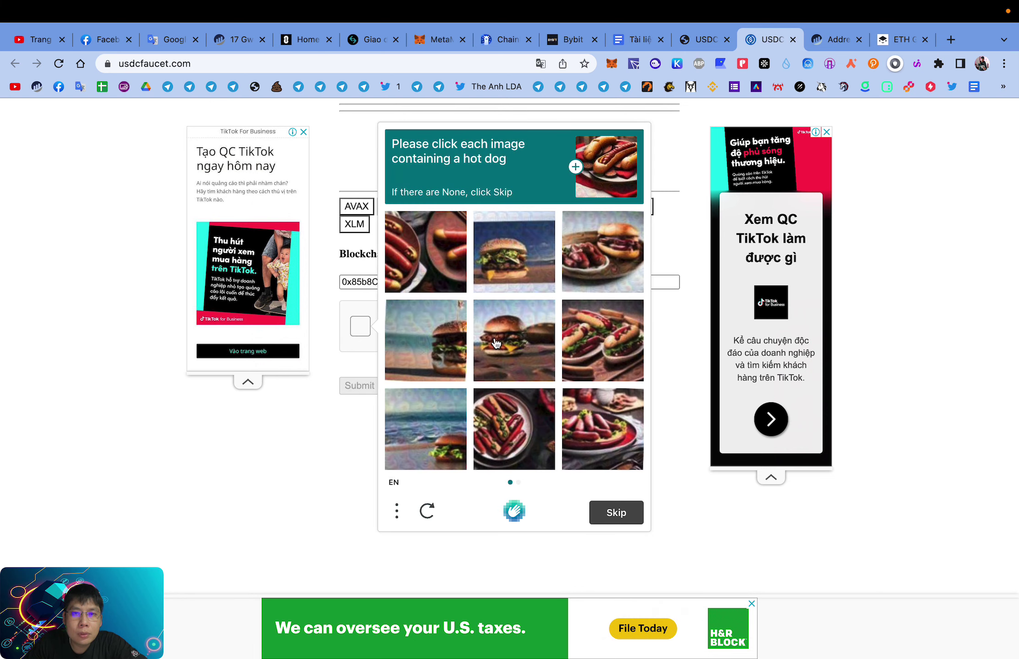
click(448, 276)
click(595, 266)
click(605, 362)
click(612, 415)
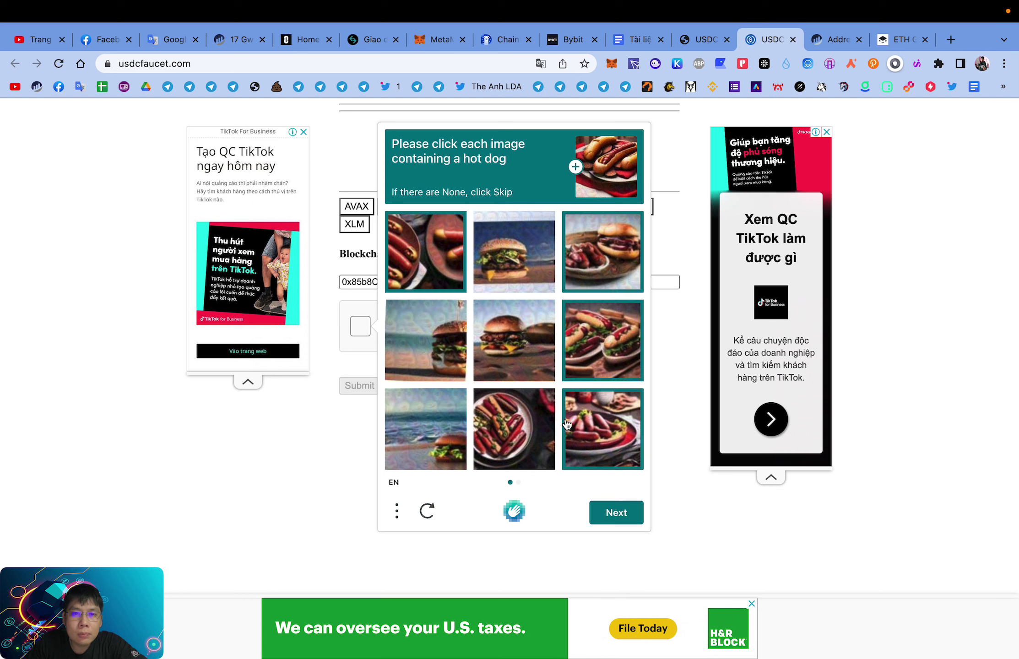
click(548, 423)
click(625, 517)
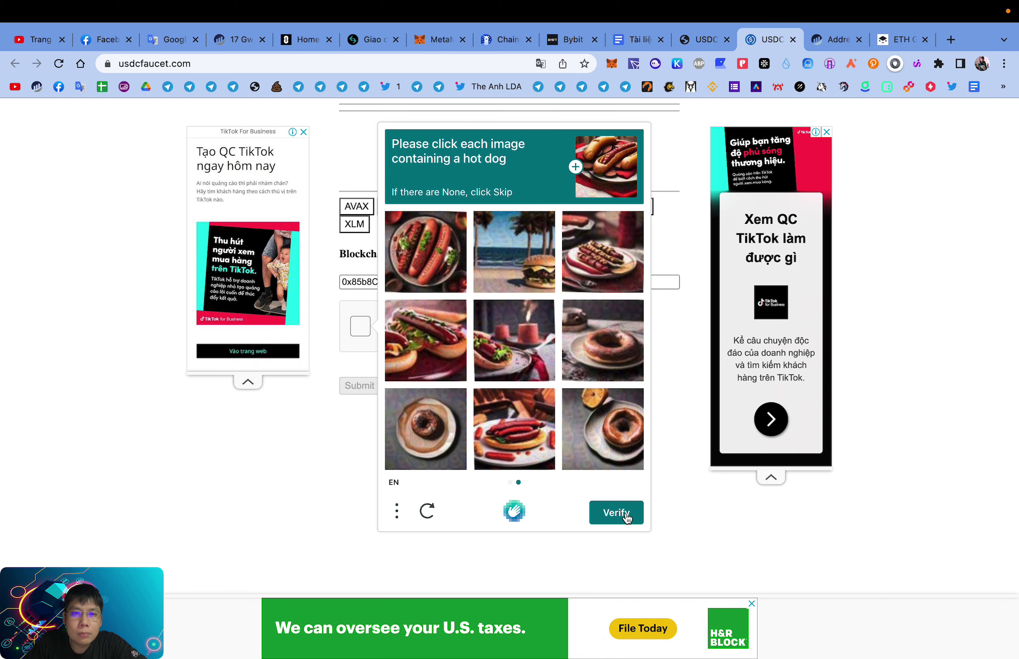
click(417, 231)
click(427, 314)
click(505, 358)
click(525, 420)
click(589, 276)
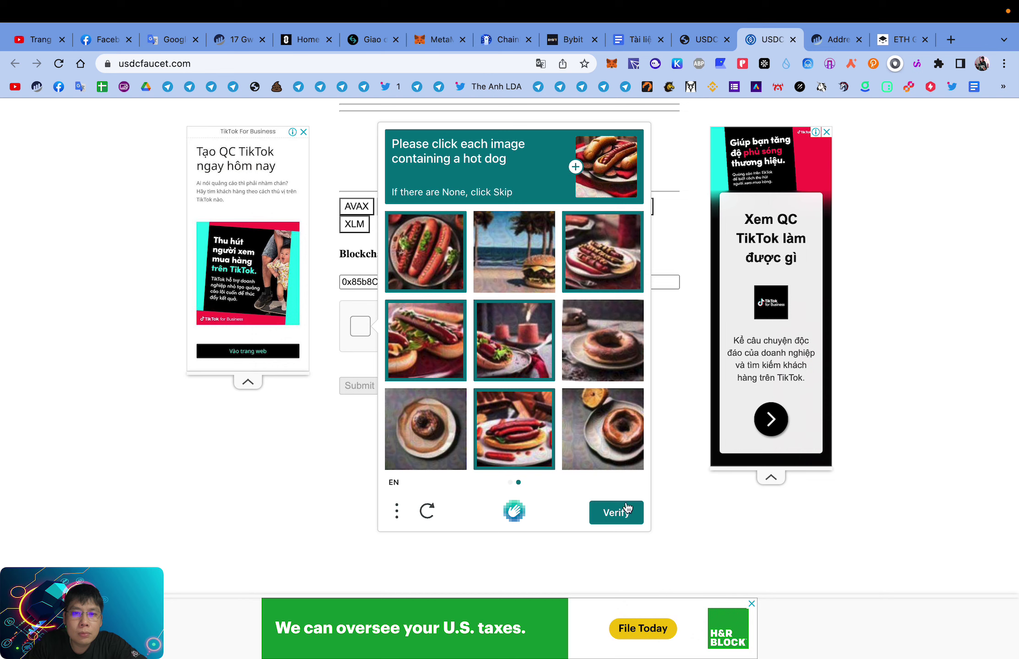
click(628, 514)
click(366, 386)
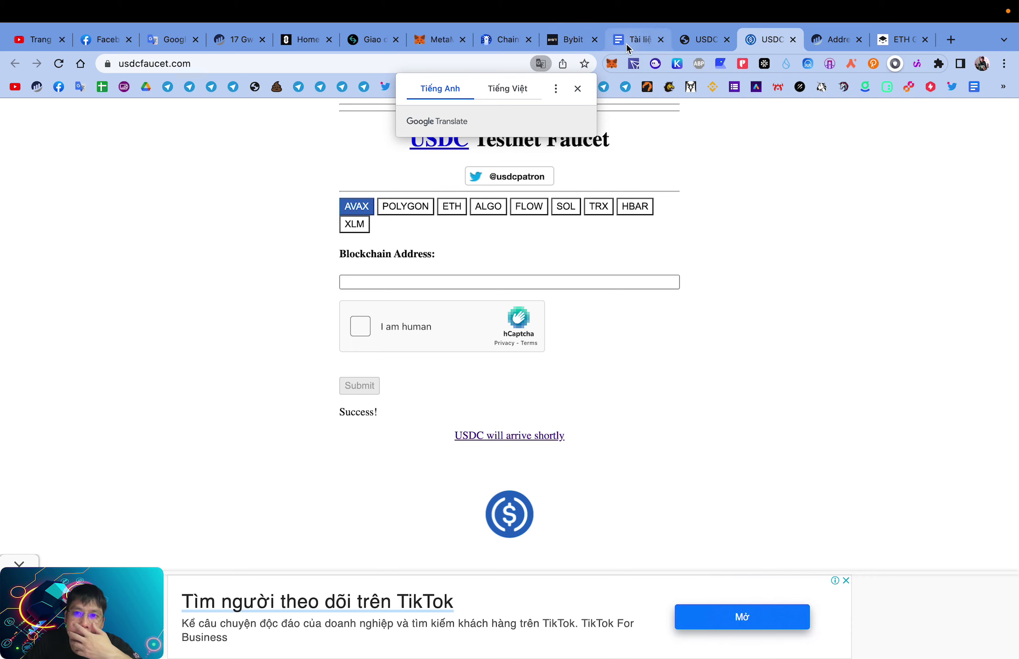
Connect MetaMask Account 1 to the LayerZero USDC bridge.
click(679, 42)
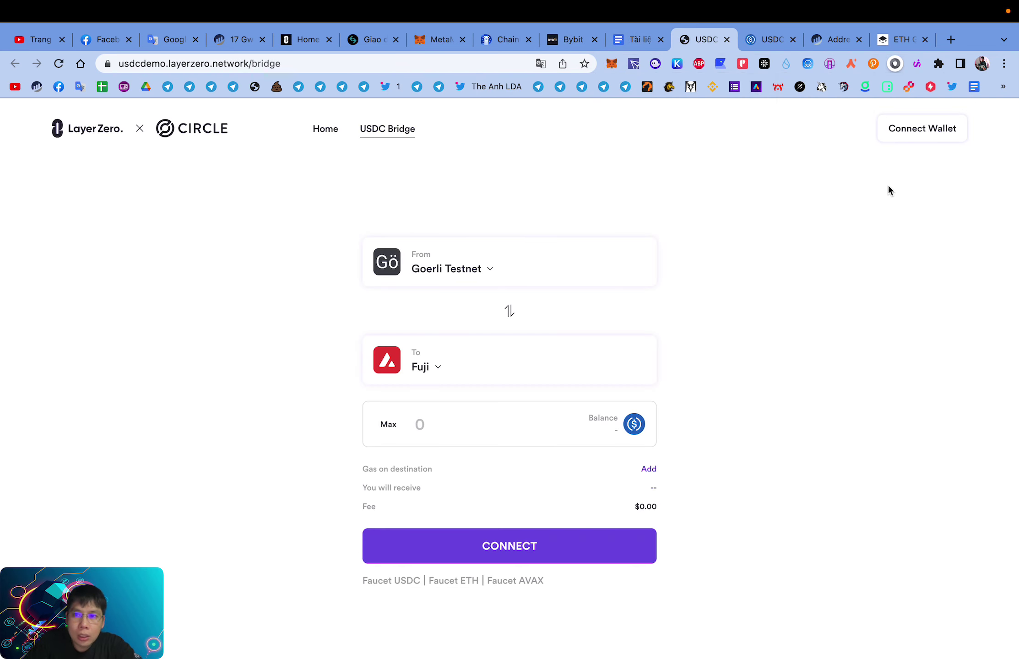
click(919, 131)
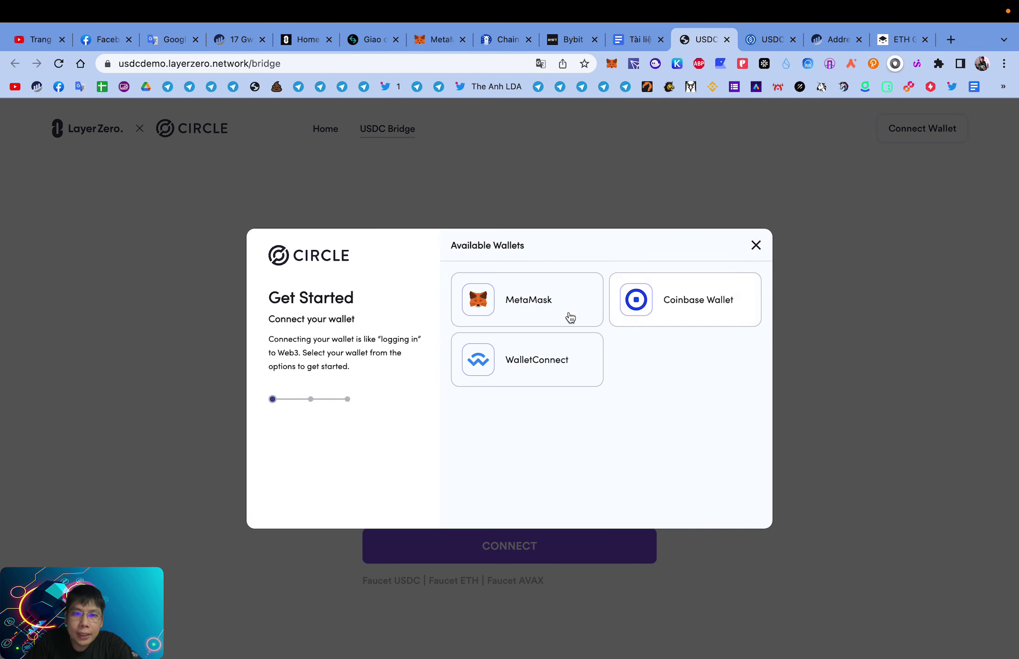
click(569, 319)
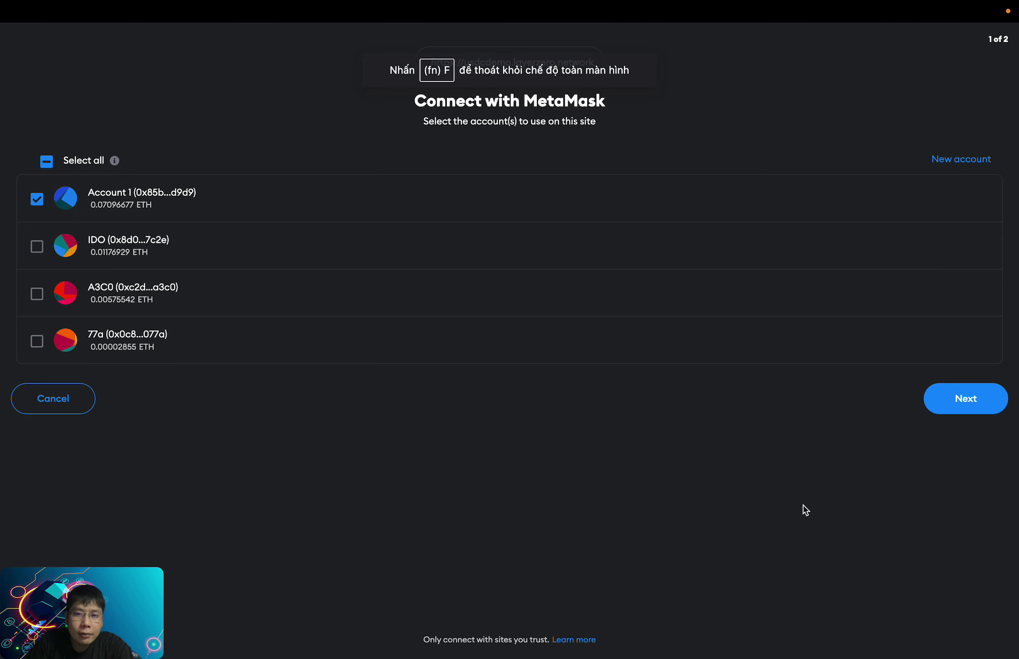
click(967, 401)
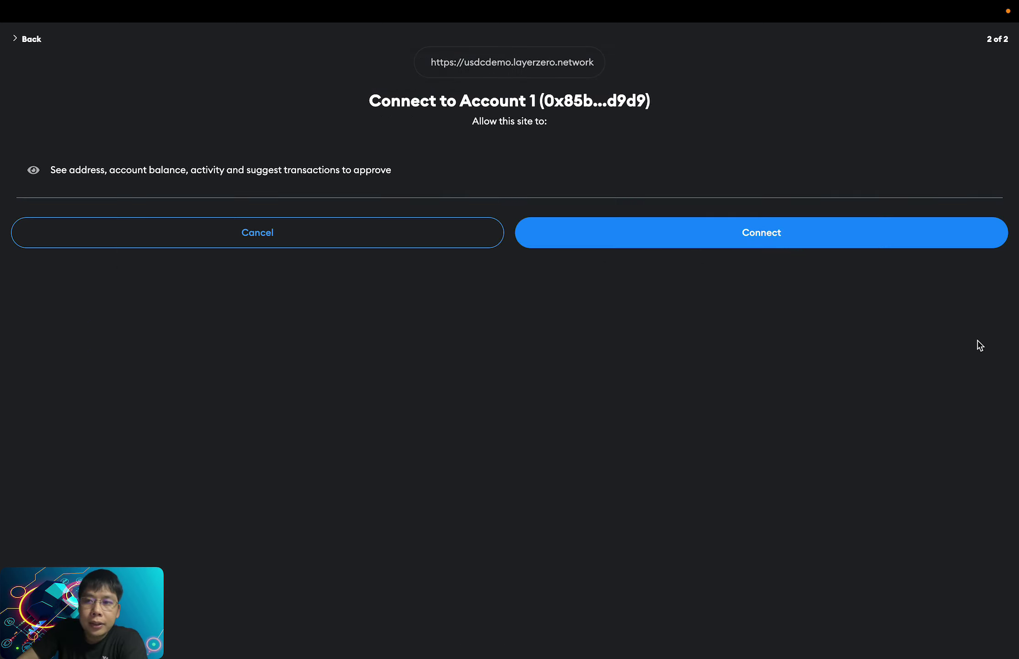
click(878, 245)
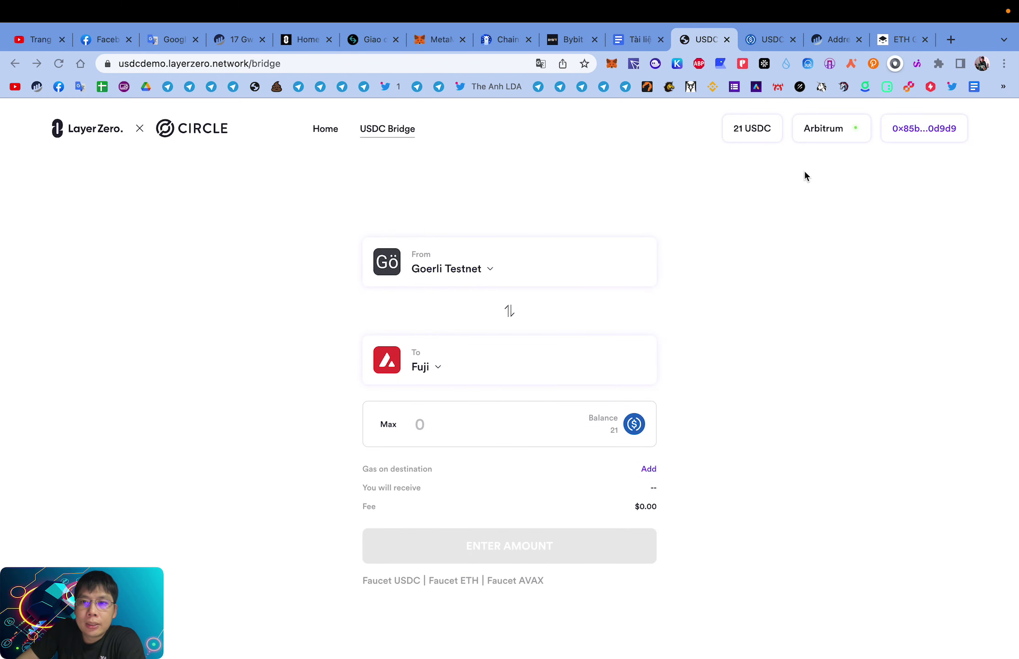
Switch the bridge wallet network to Goerli Testnet and approve the switch in MetaMask.
click(831, 136)
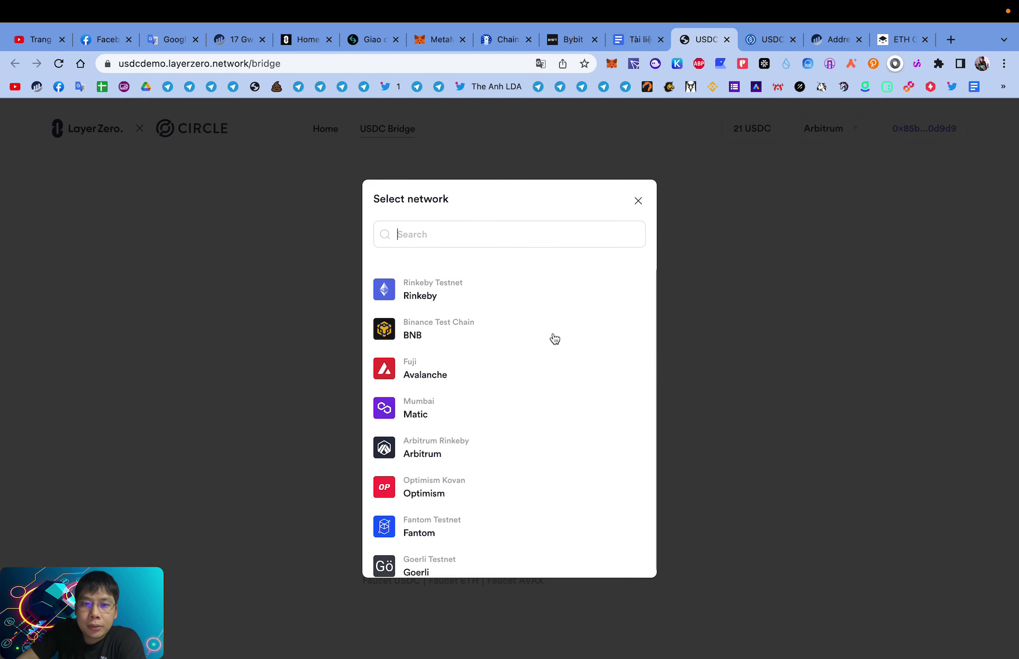
scroll(520, 344, down, 1)
click(452, 572)
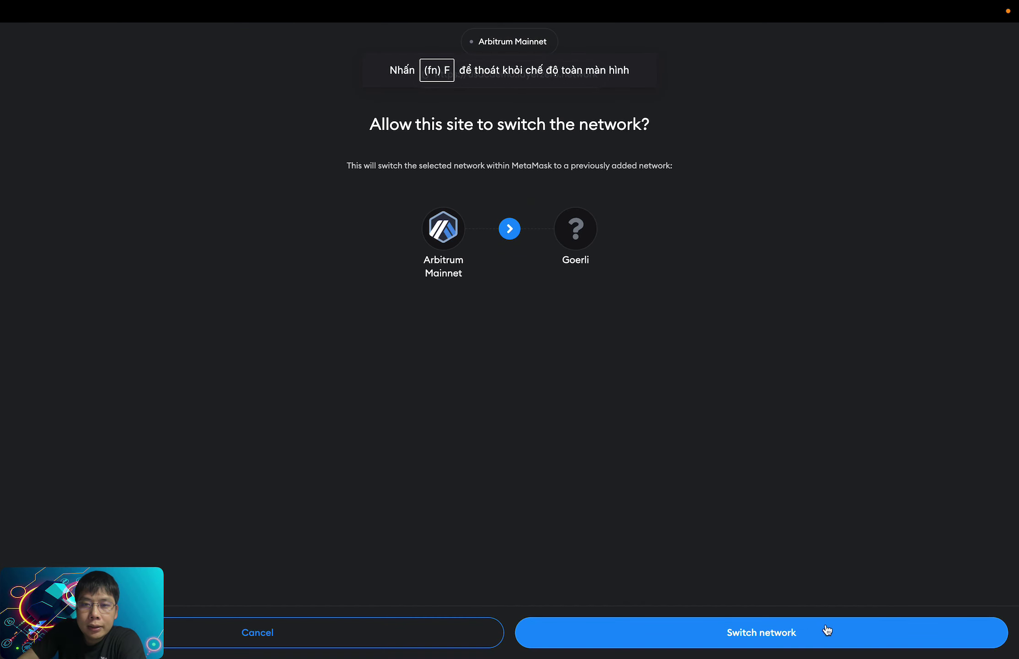
click(826, 631)
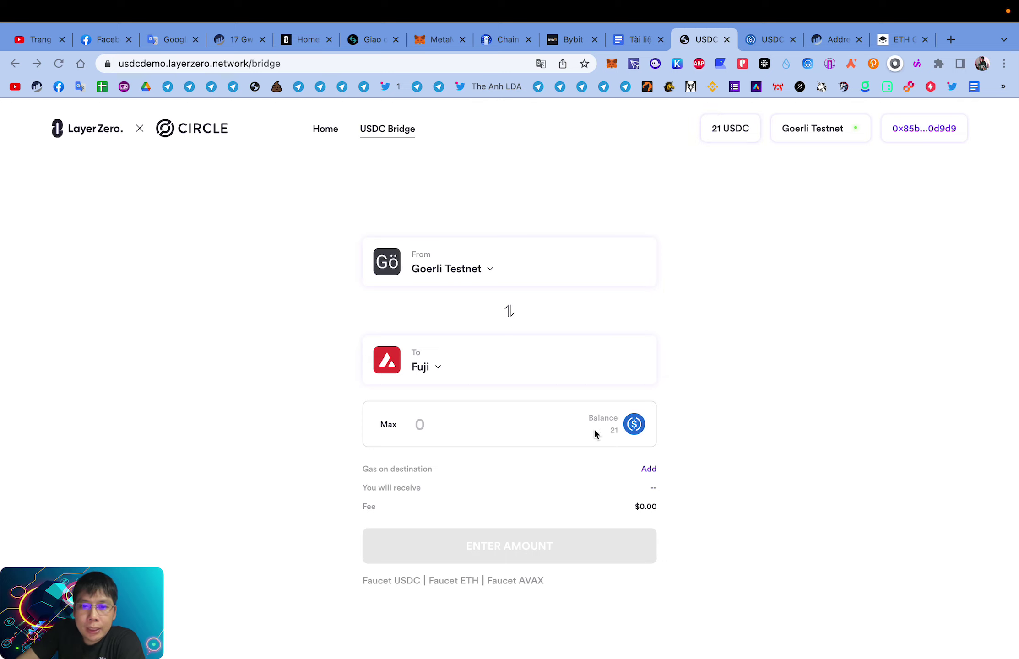
click(499, 428)
Enter 21 USDC, approve a 21 USDC spending cap, and confirm the Deposit For Burn to Fuji.
text(2)
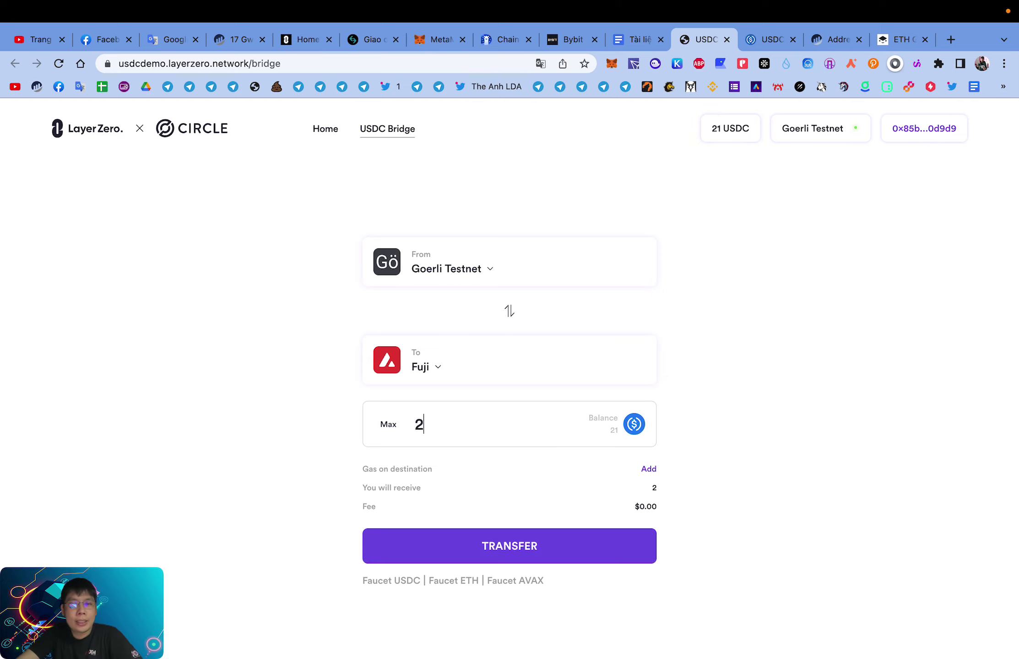
text(1)
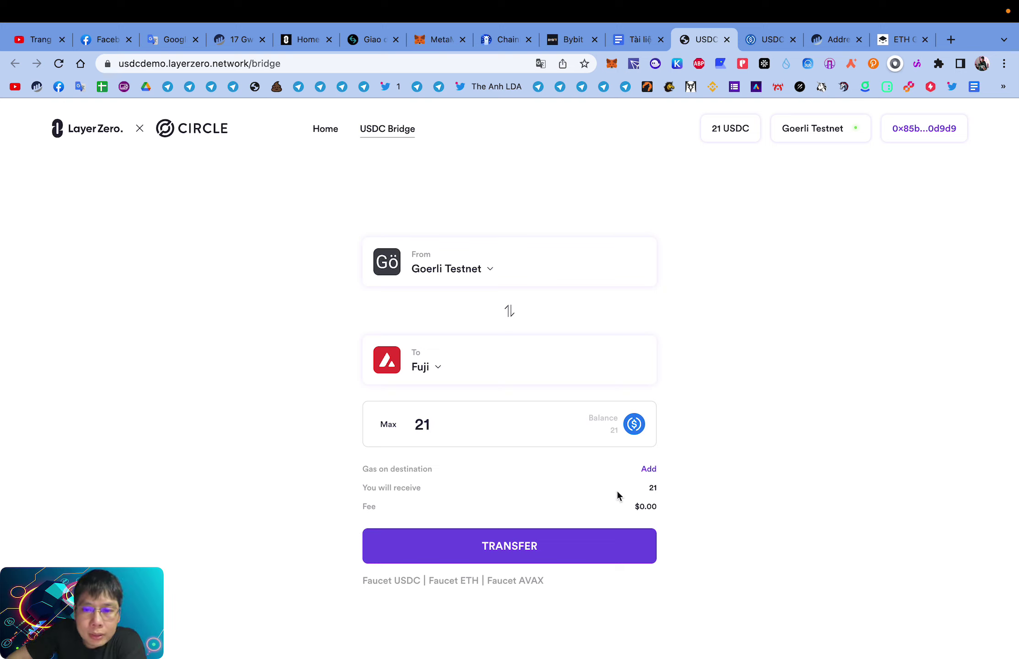
click(568, 552)
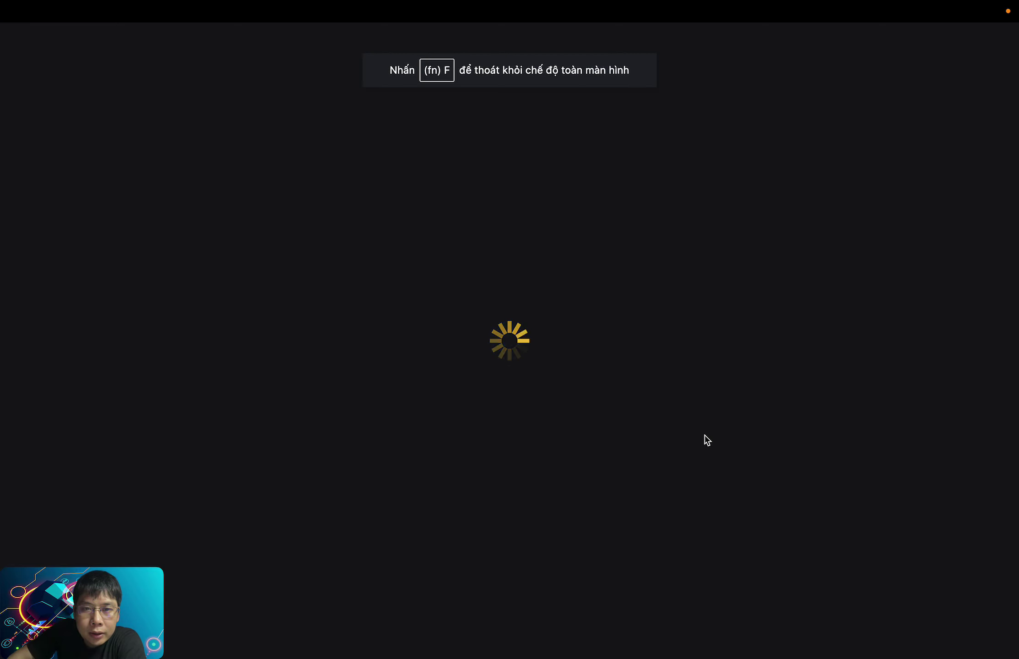
click(593, 311)
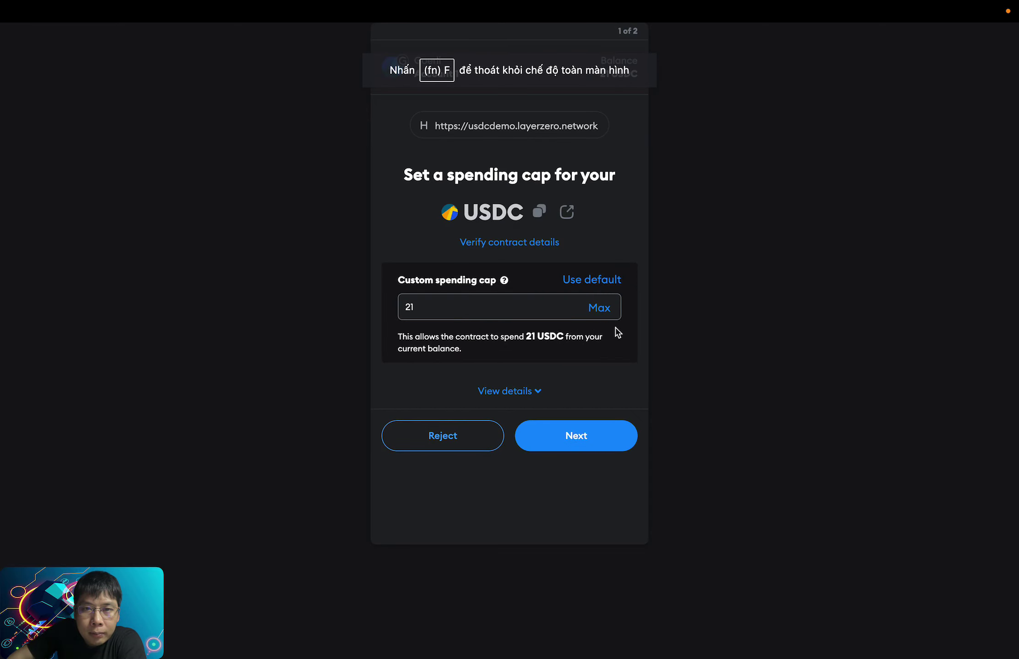
click(606, 445)
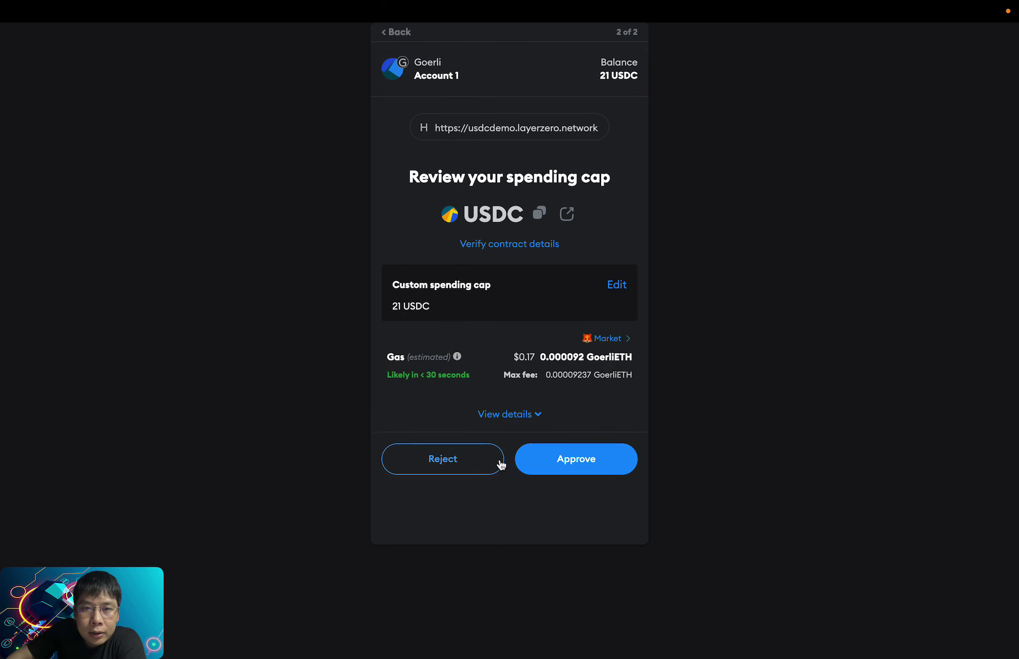
click(575, 467)
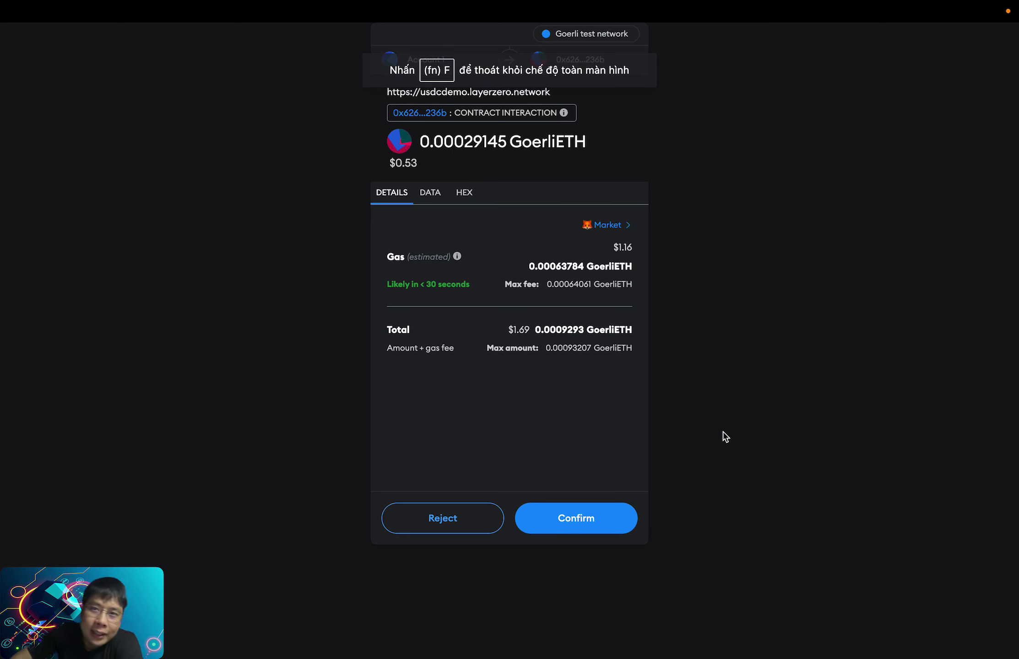
click(618, 518)
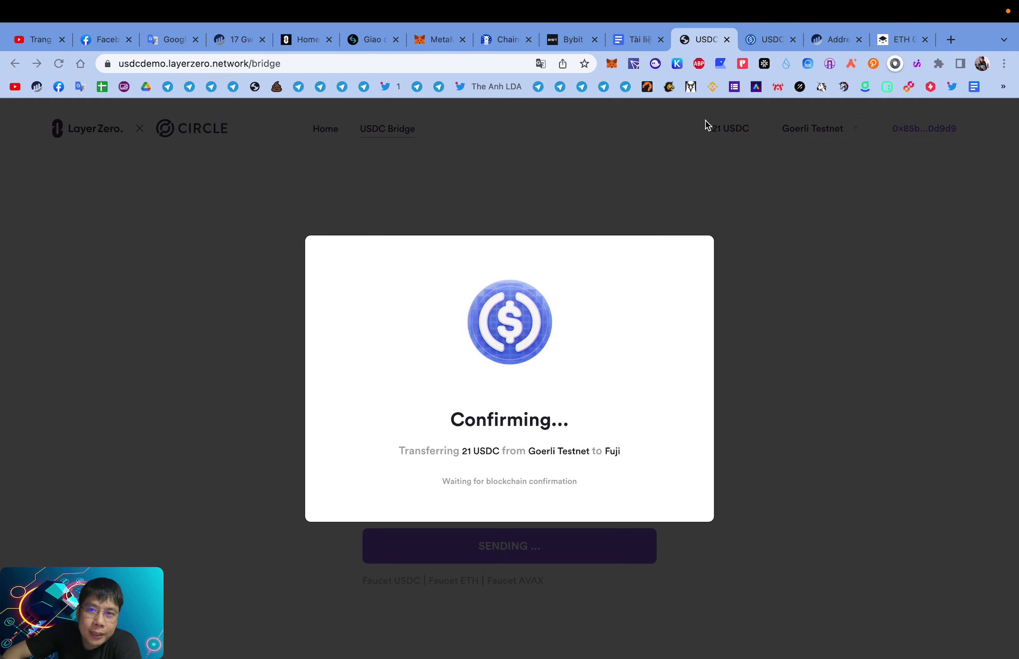
Check the pending Deposit For Burn in MetaMask, then go to the Google Docs notes.
click(618, 64)
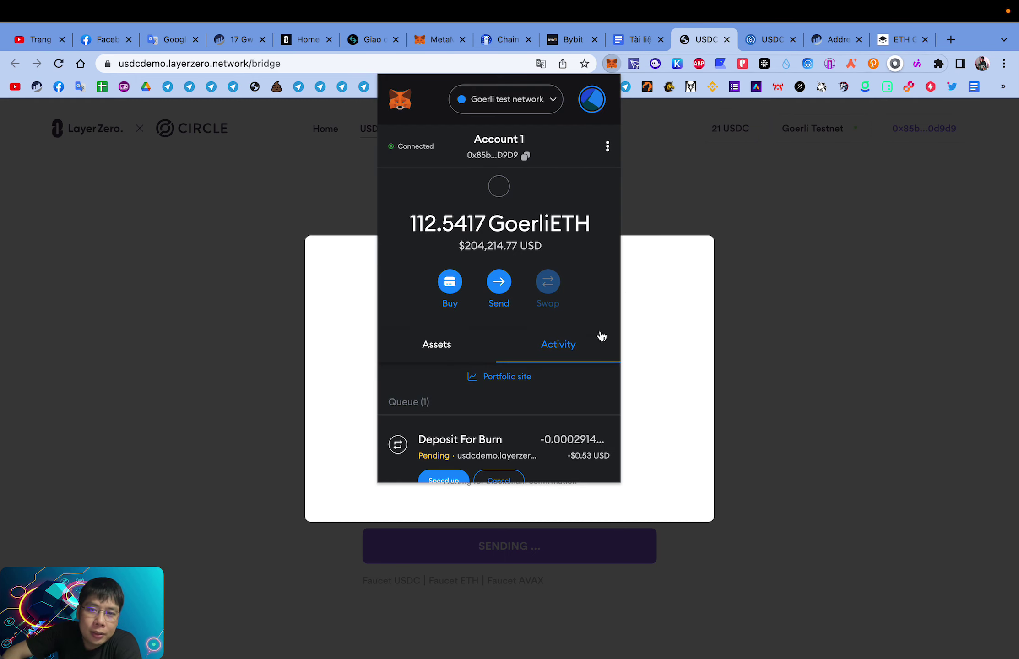
mouse_move(780, 4)
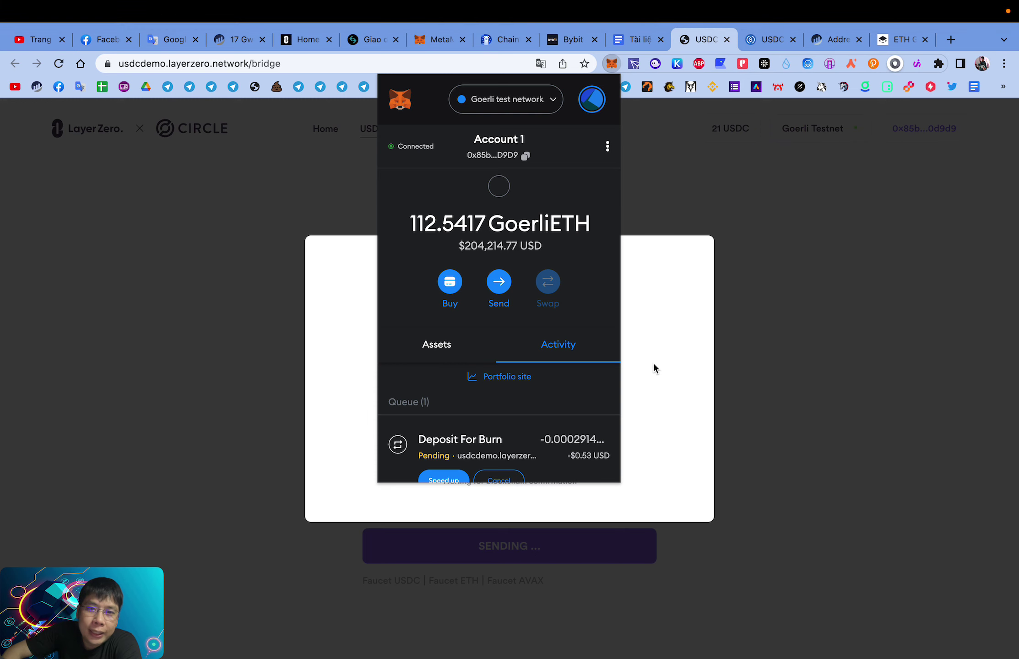
click(657, 362)
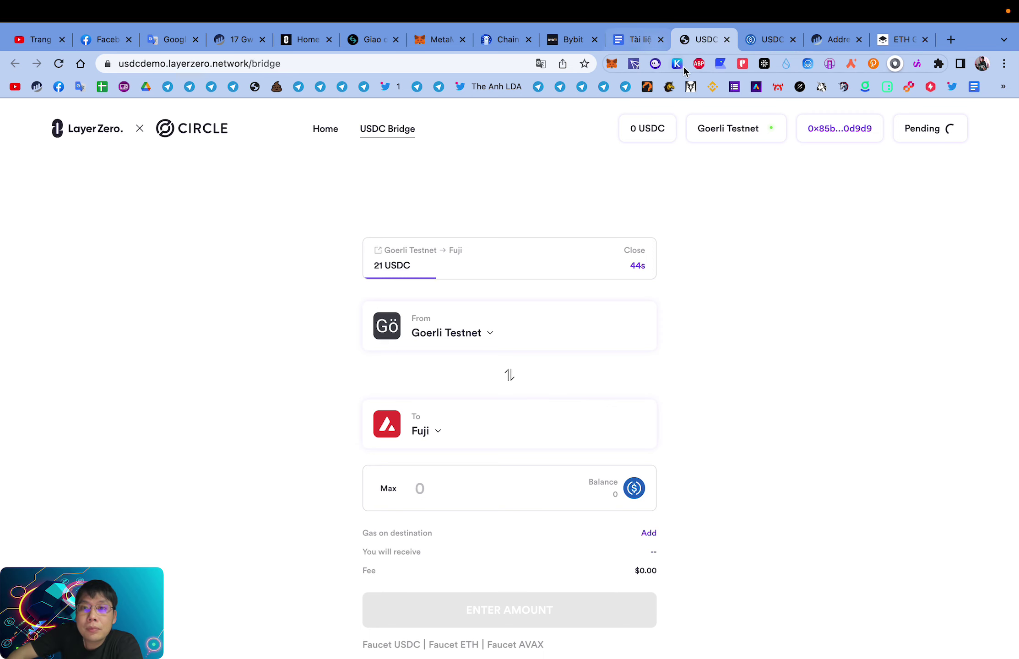
click(640, 40)
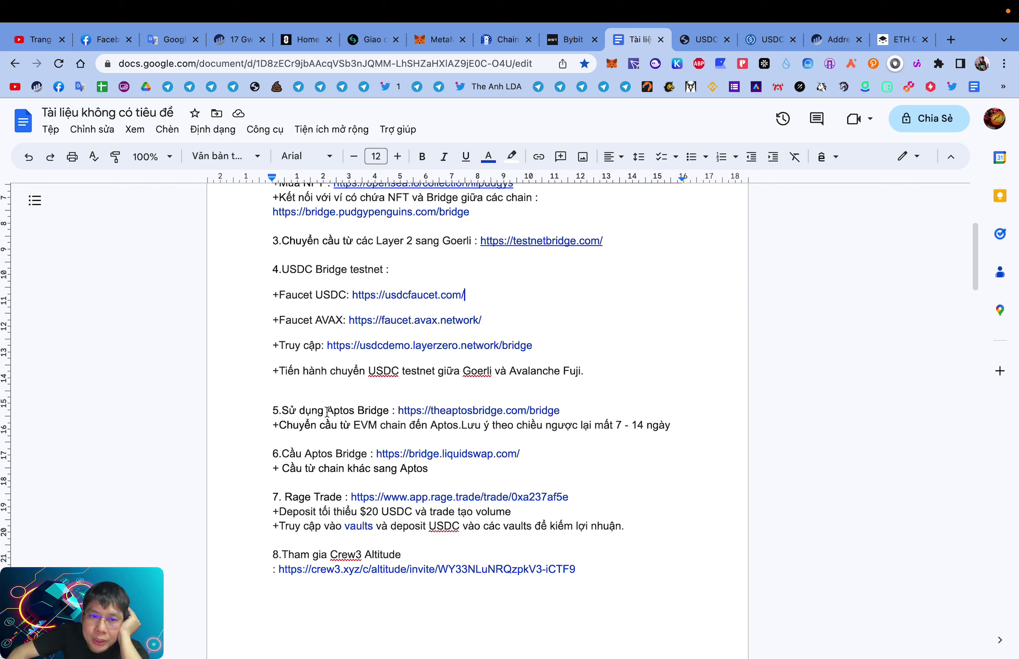
Highlight the Aptos Bridge link and EVM-to-Aptos note lines, then return to the USDC bridge.
drag(327, 411, 575, 414)
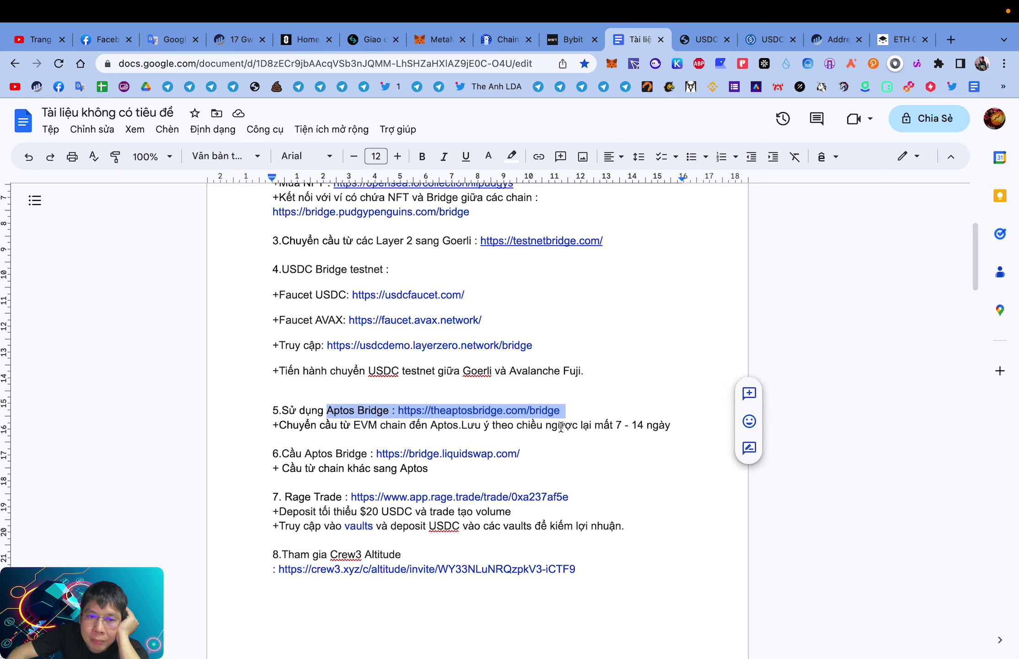
drag(356, 430, 598, 438)
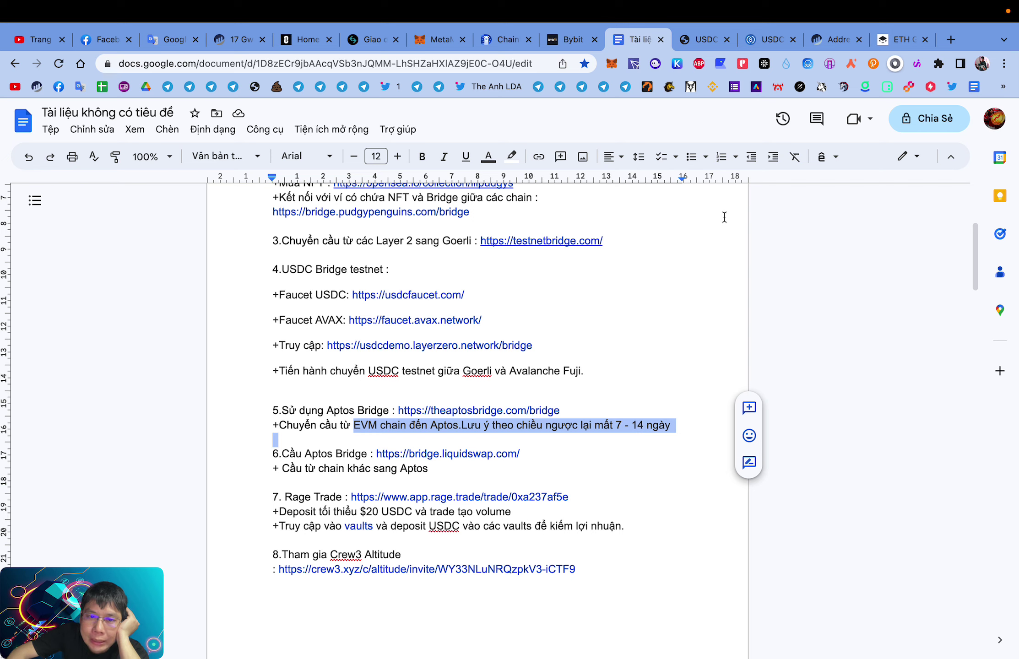
click(359, 425)
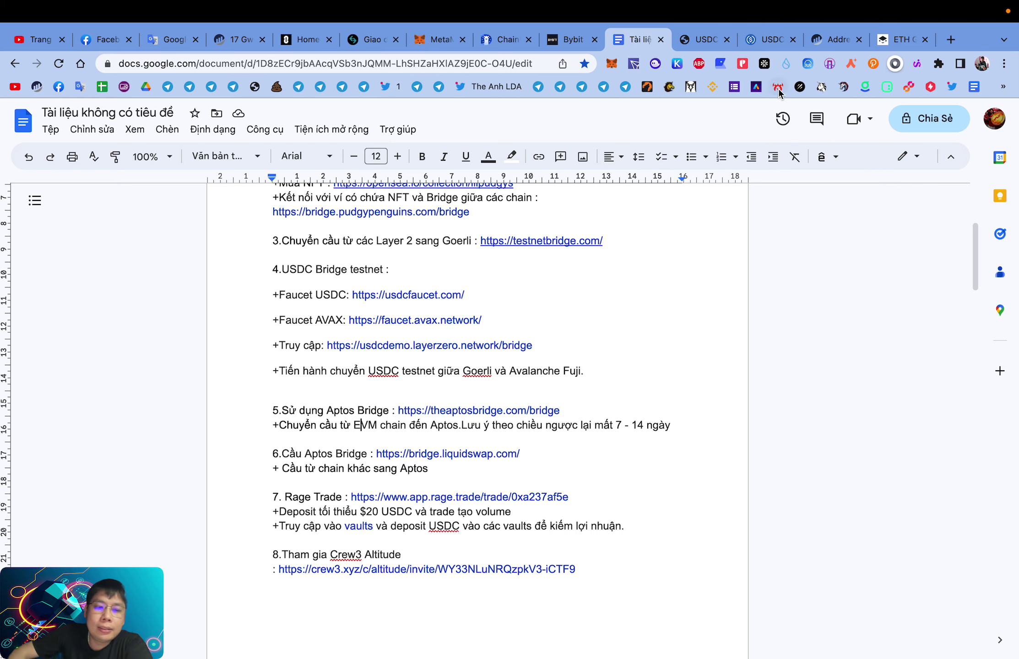
click(704, 41)
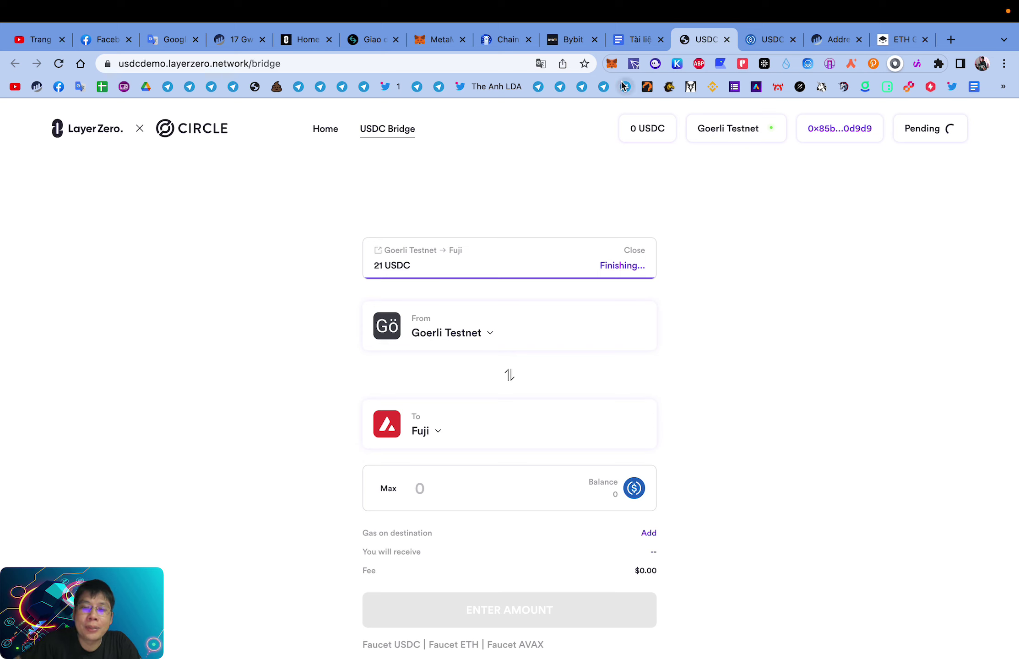
Review MetaMask's assets and activity, then reverse the bridge to send from Fuji to Goerli Testnet.
click(611, 64)
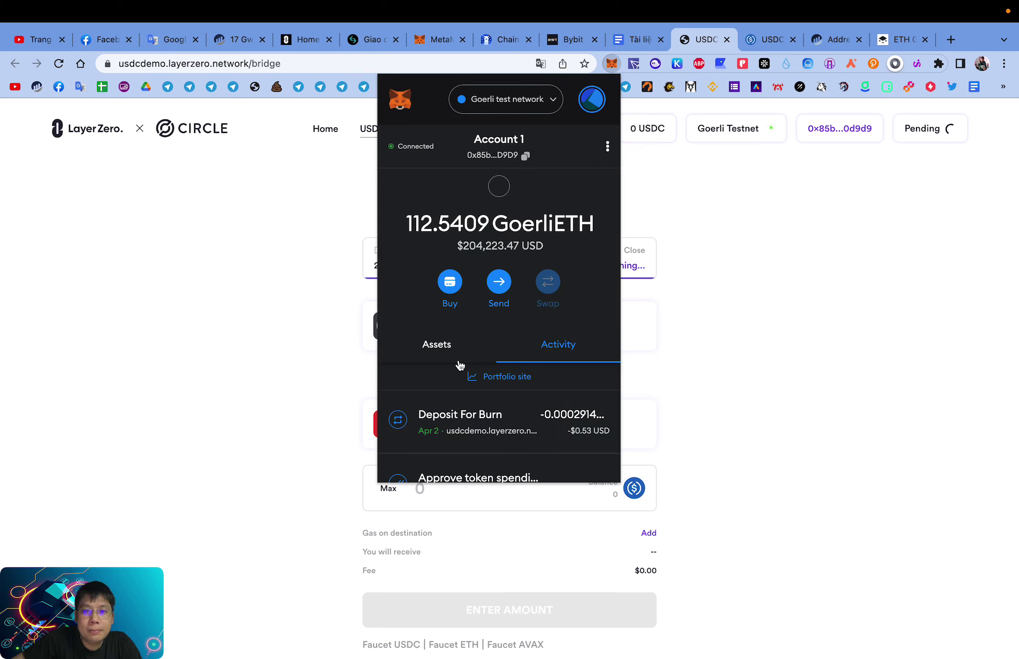
click(452, 356)
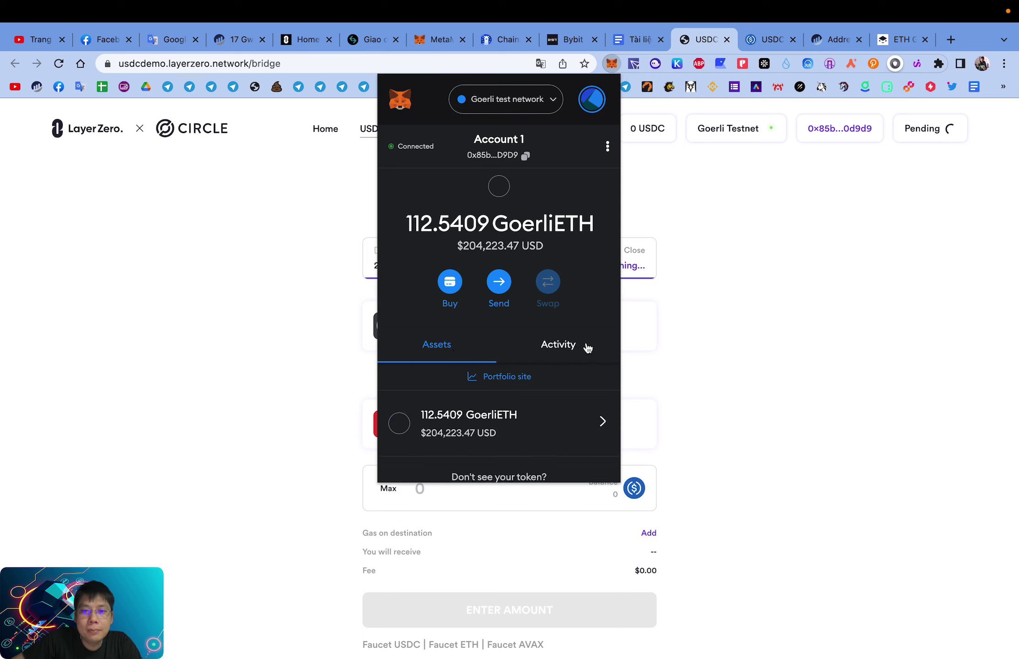
click(544, 338)
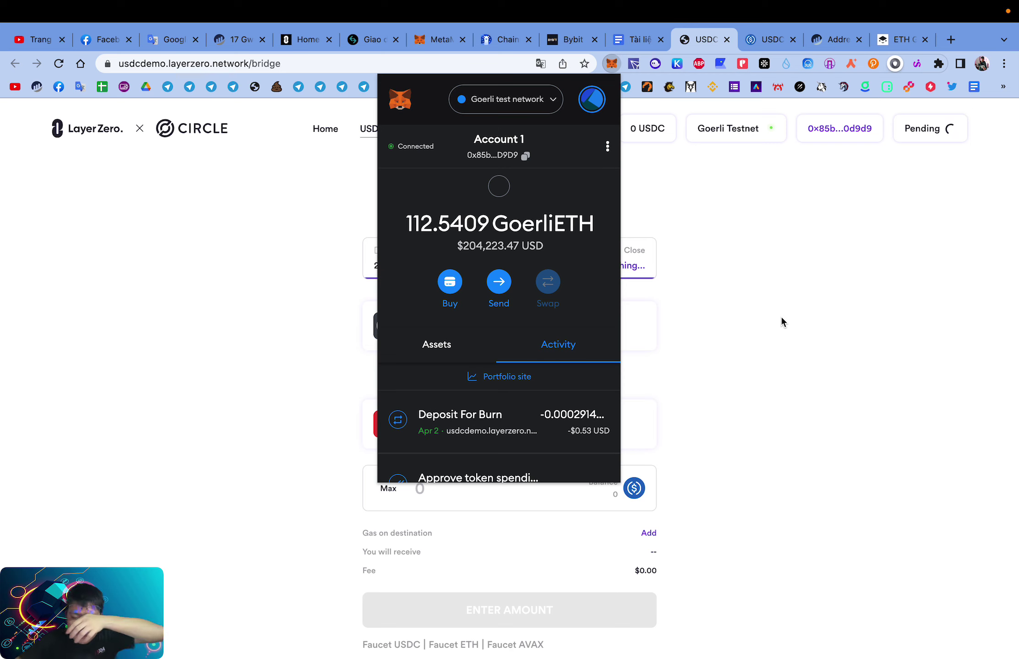
click(816, 329)
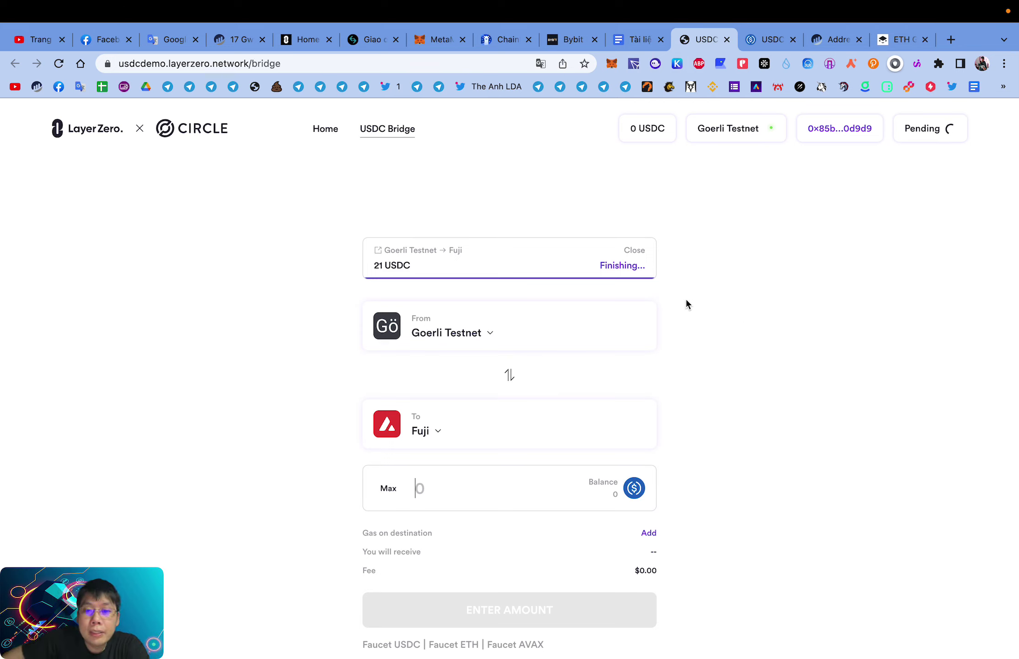
click(513, 381)
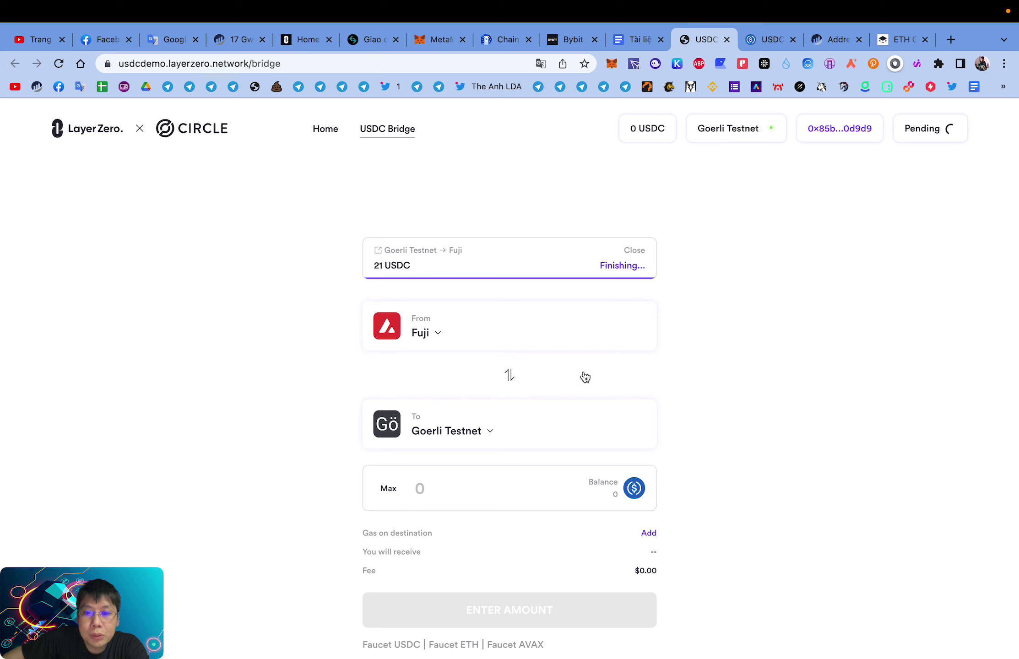
Add the Fuji Avalanche network to MetaMask and switch the wallet to it.
click(612, 67)
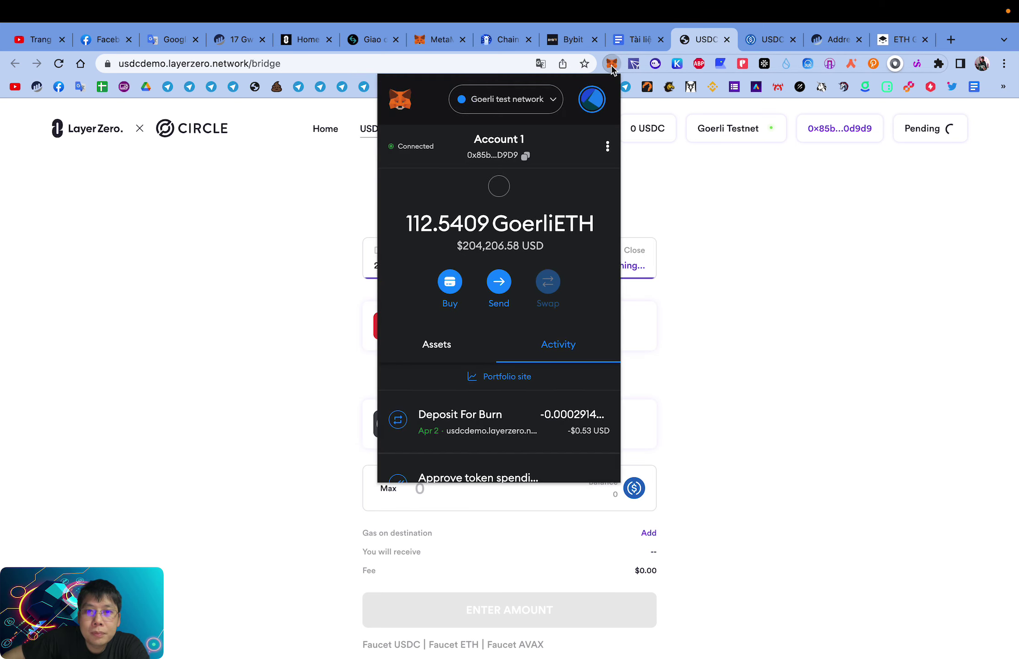
click(731, 130)
click(731, 131)
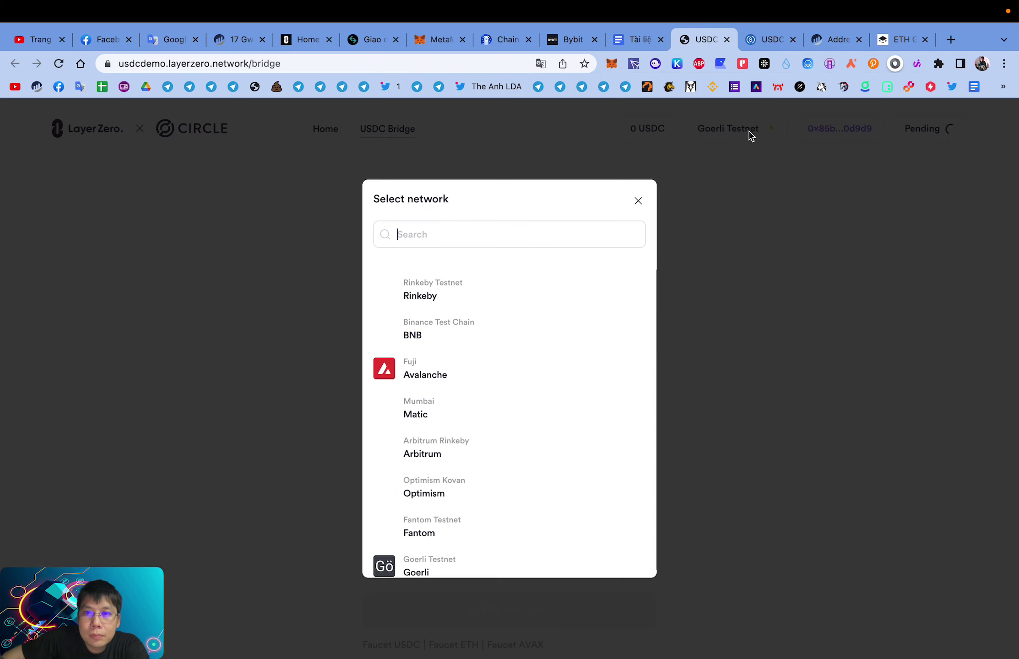
scroll(525, 366, down, 1)
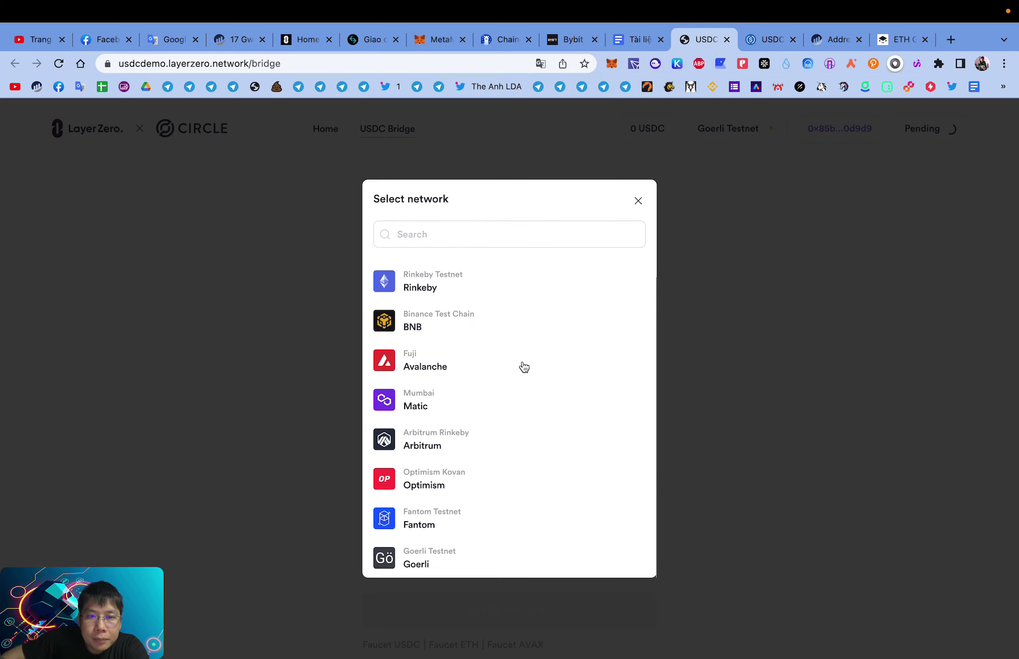
click(397, 373)
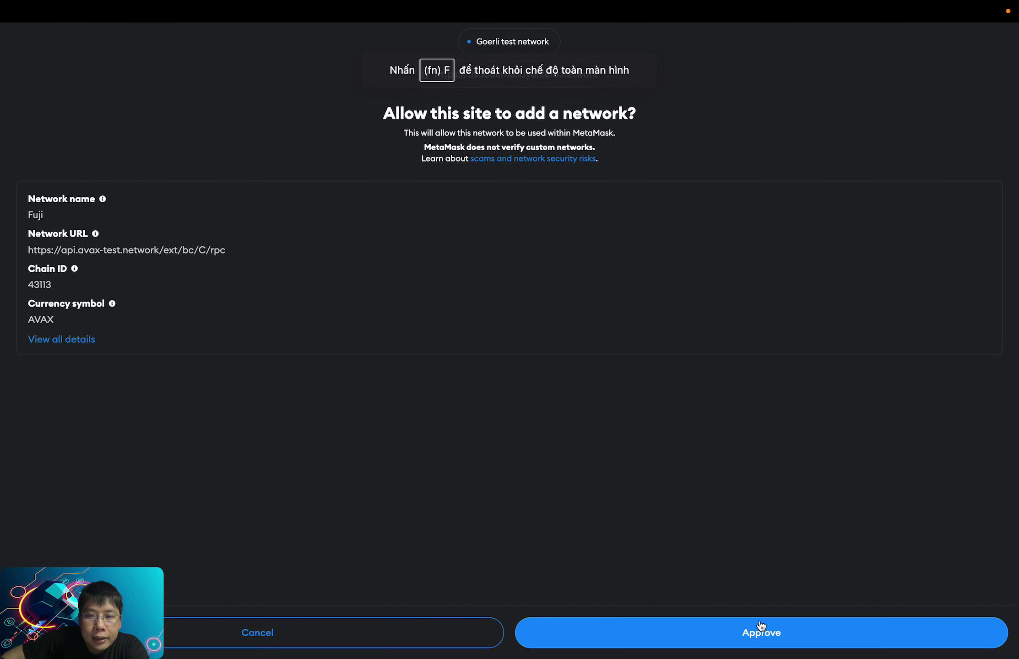
click(775, 633)
click(812, 633)
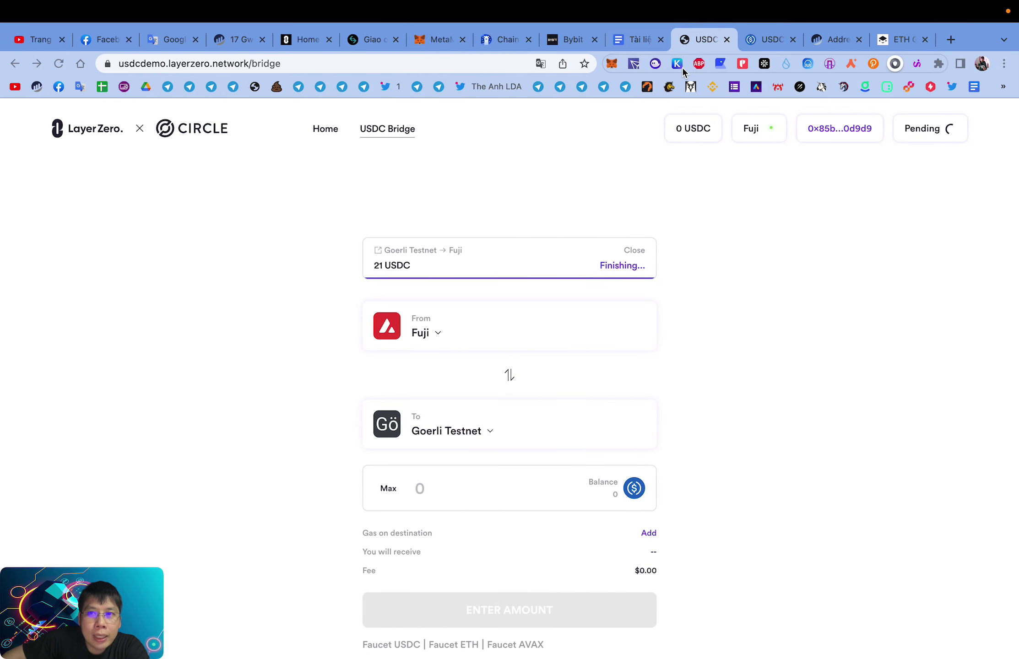
scroll(790, 384, down, 2)
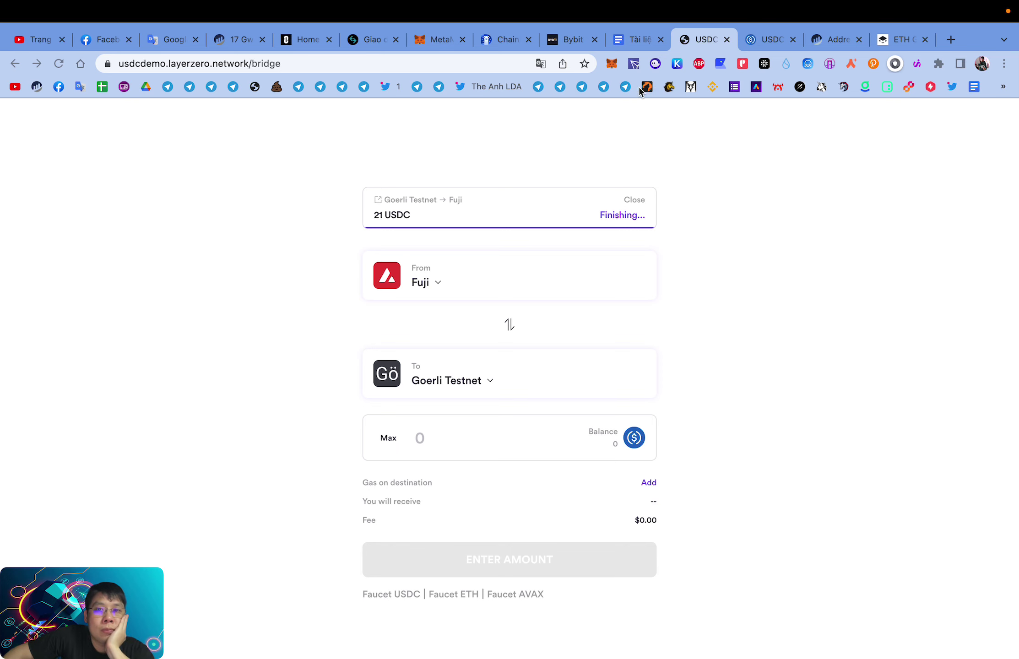
Check the 3.8806 AVAX balance in MetaMask and open the account in Snowtrace.
click(612, 63)
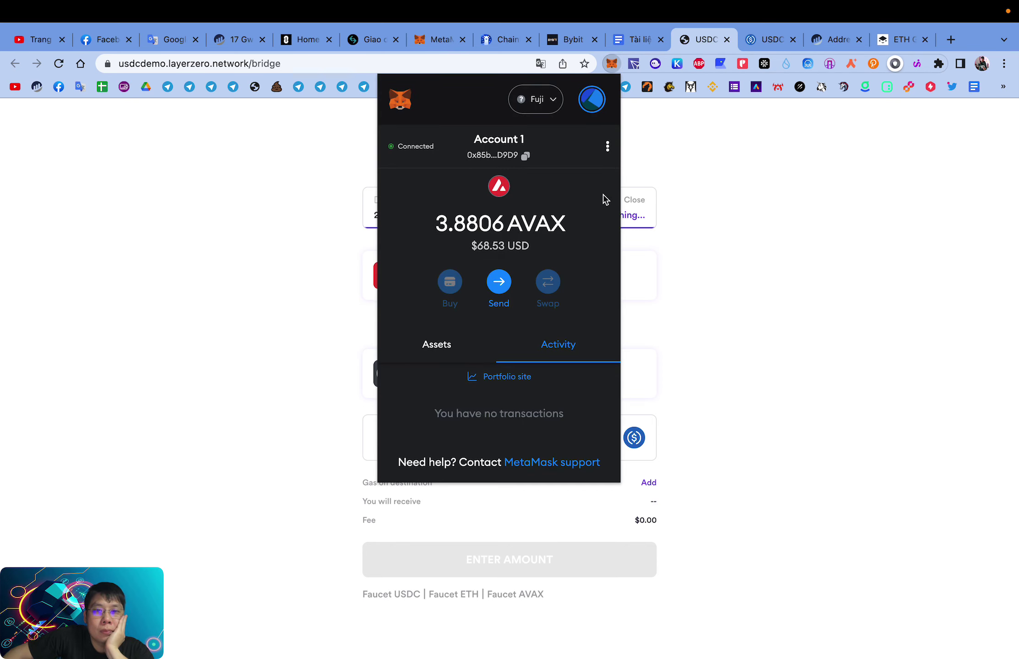
click(450, 344)
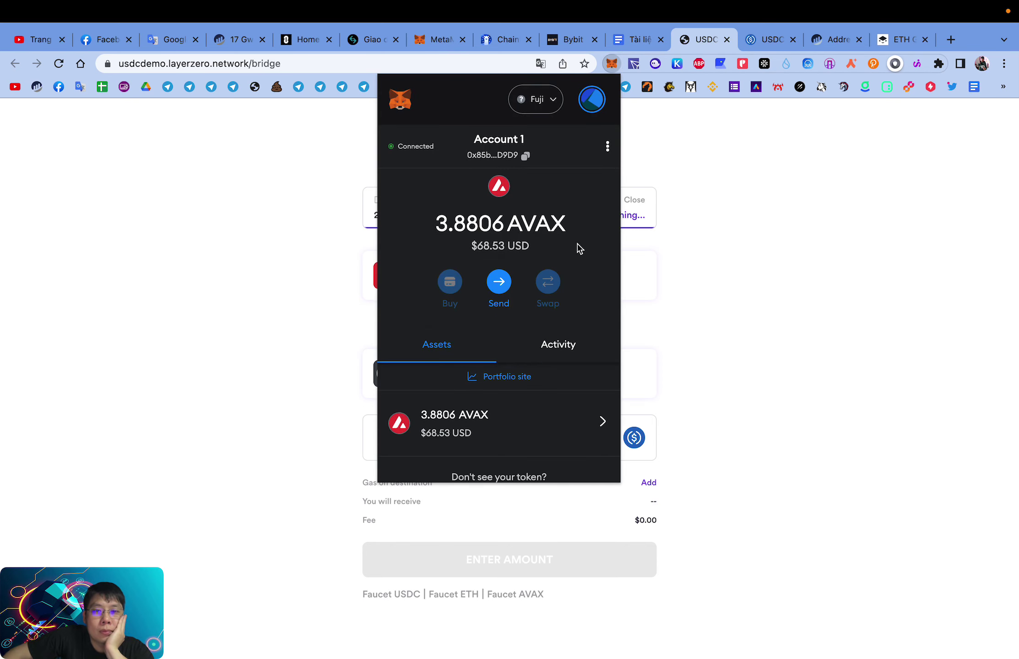
click(607, 146)
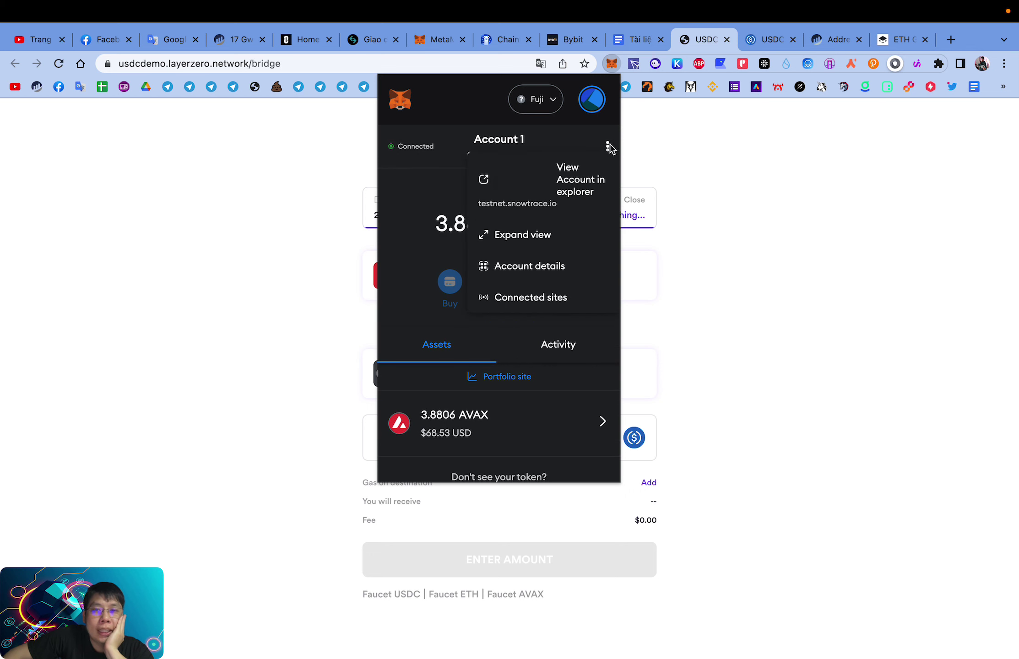
click(591, 182)
Reload Snowtrace's ERC20 transfers for the account, then go back to the LayerZero USDC bridge.
drag(904, 39, 719, 40)
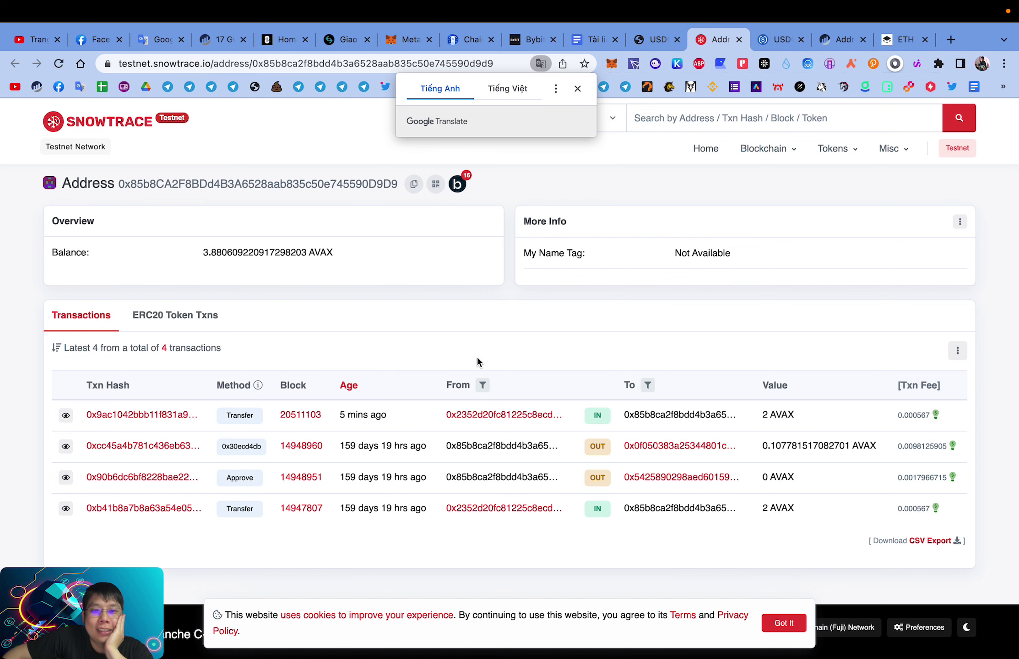
click(203, 316)
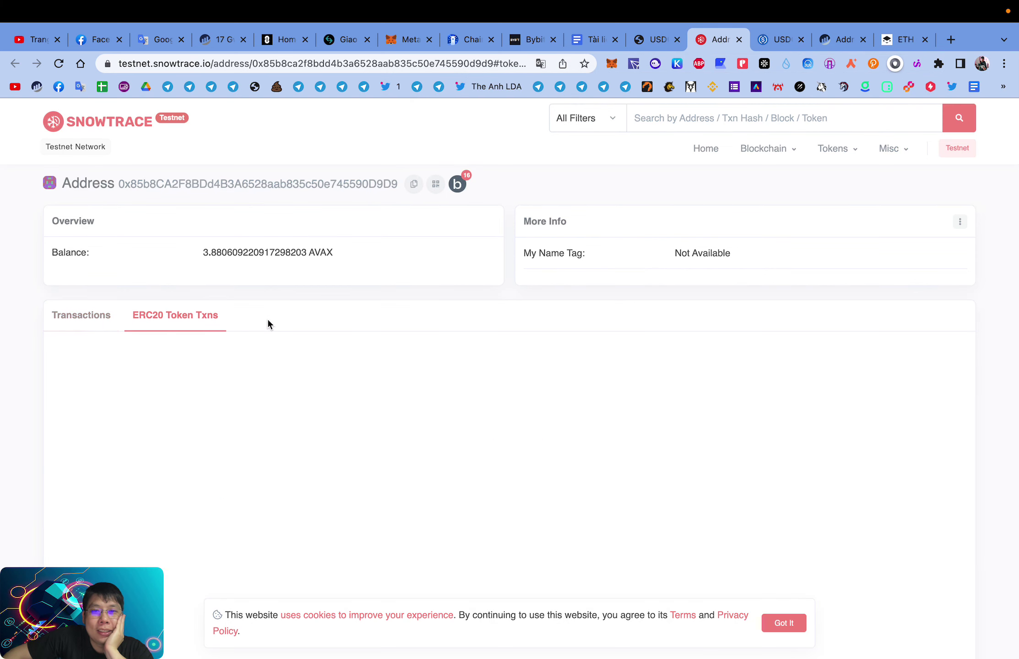
right_click(472, 245)
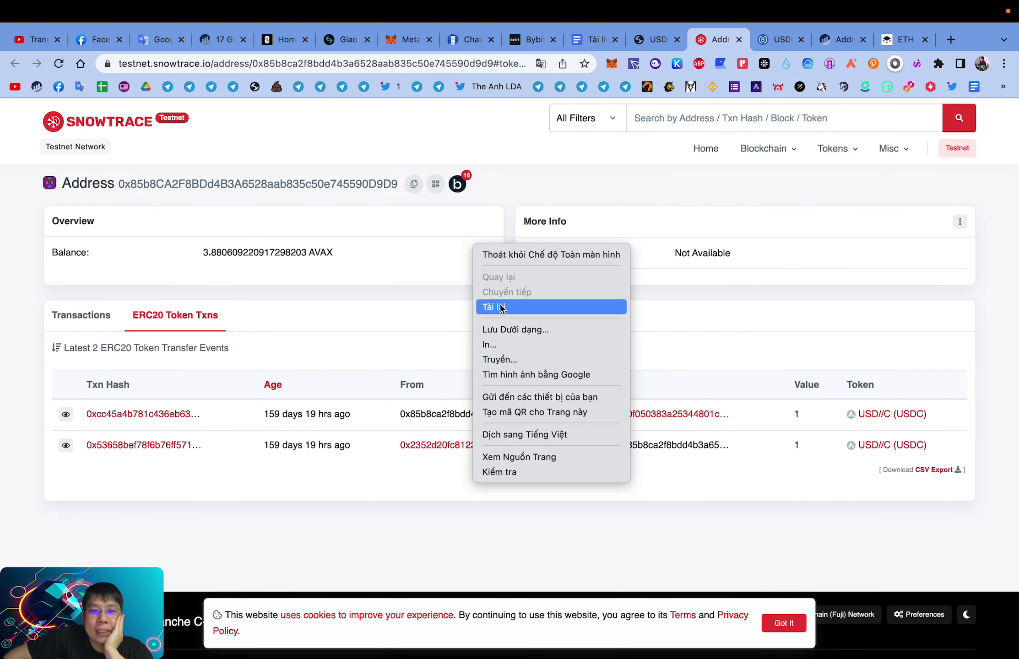
click(502, 307)
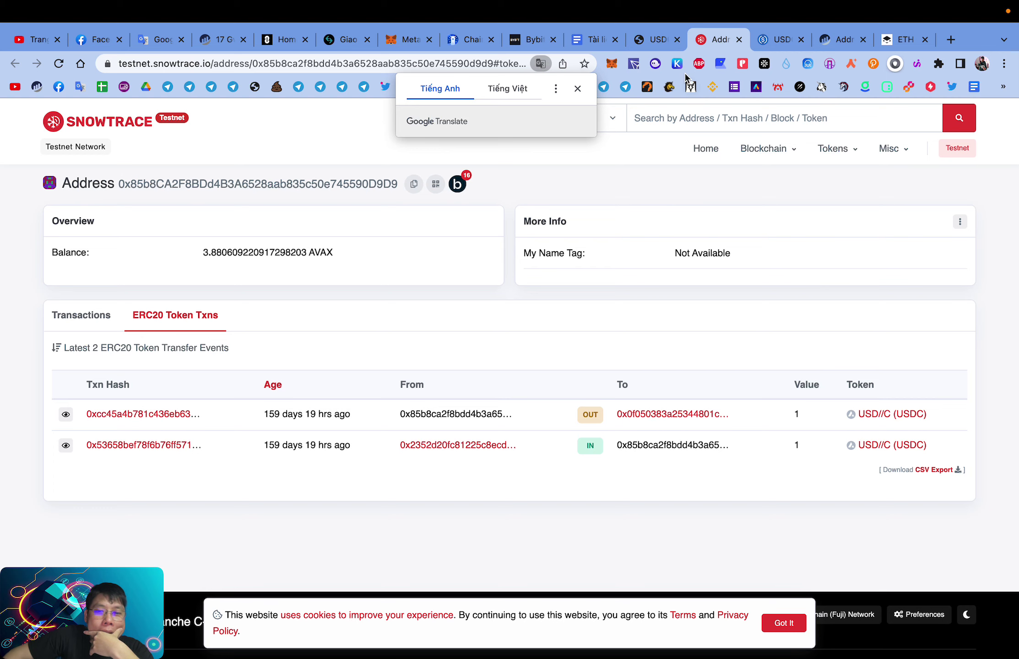
click(650, 39)
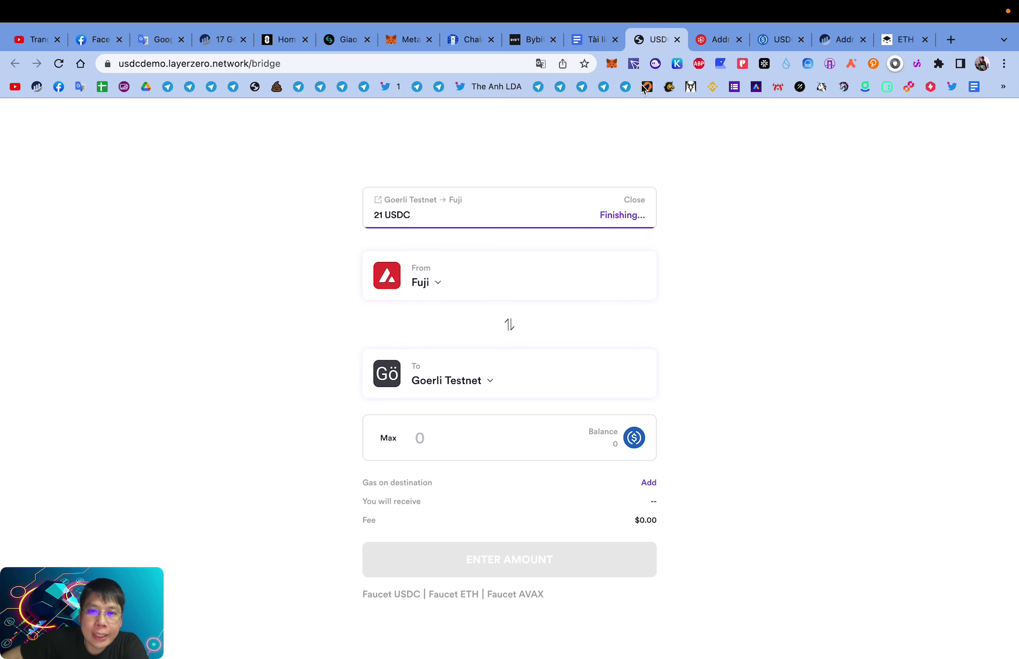
Open the theaptosbridge.com link from the Google Docs notes in a new tab.
click(594, 41)
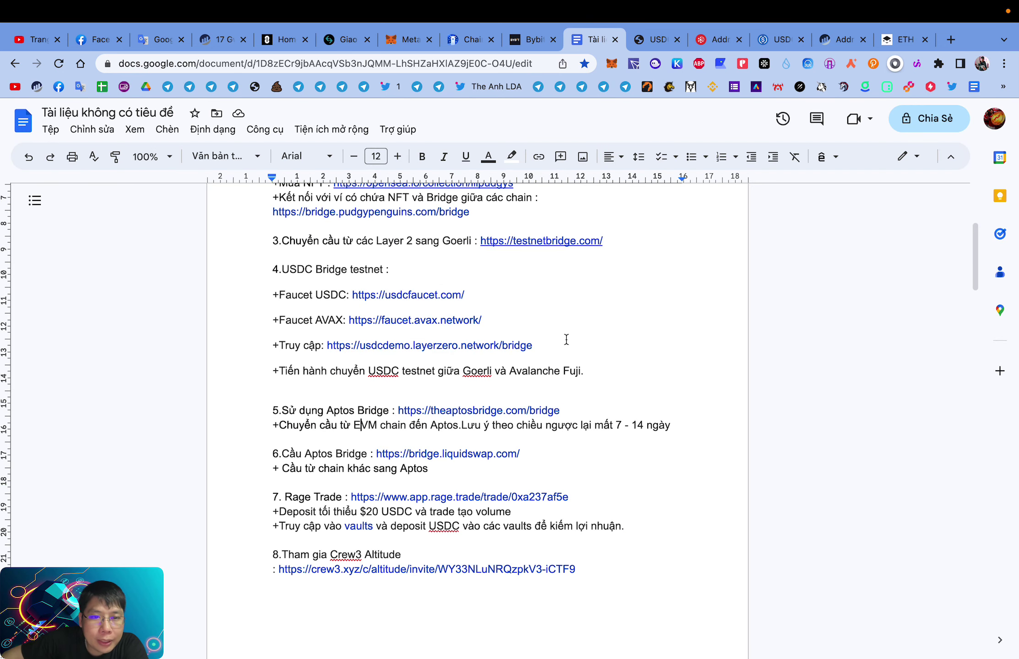
click(481, 409)
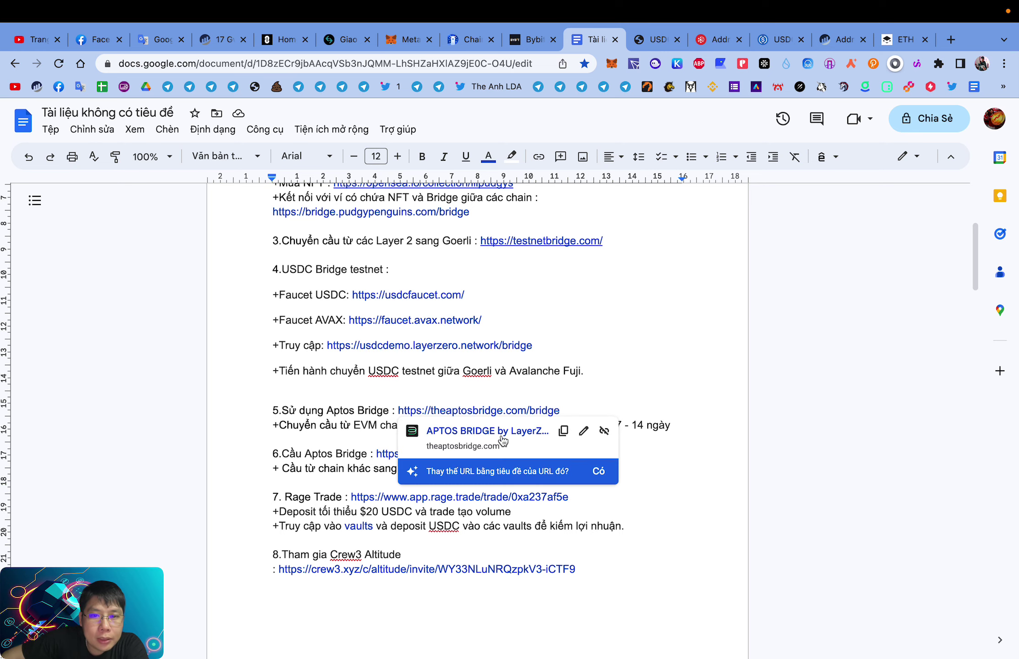
click(512, 434)
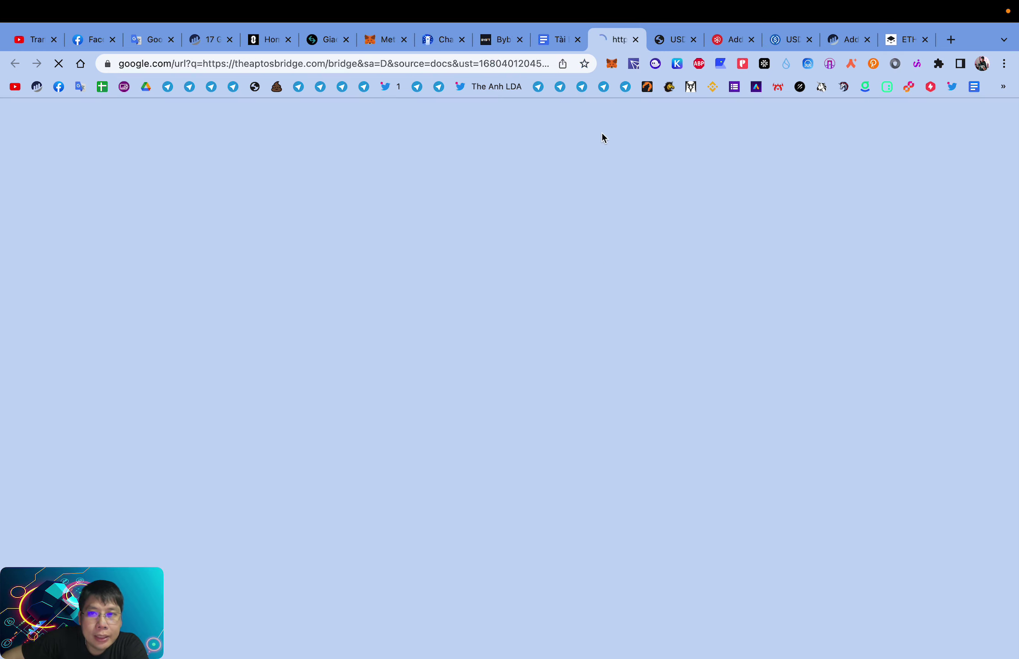
Reload the Snowtrace address page, then move to the Aptos Bridge transfer page.
click(670, 41)
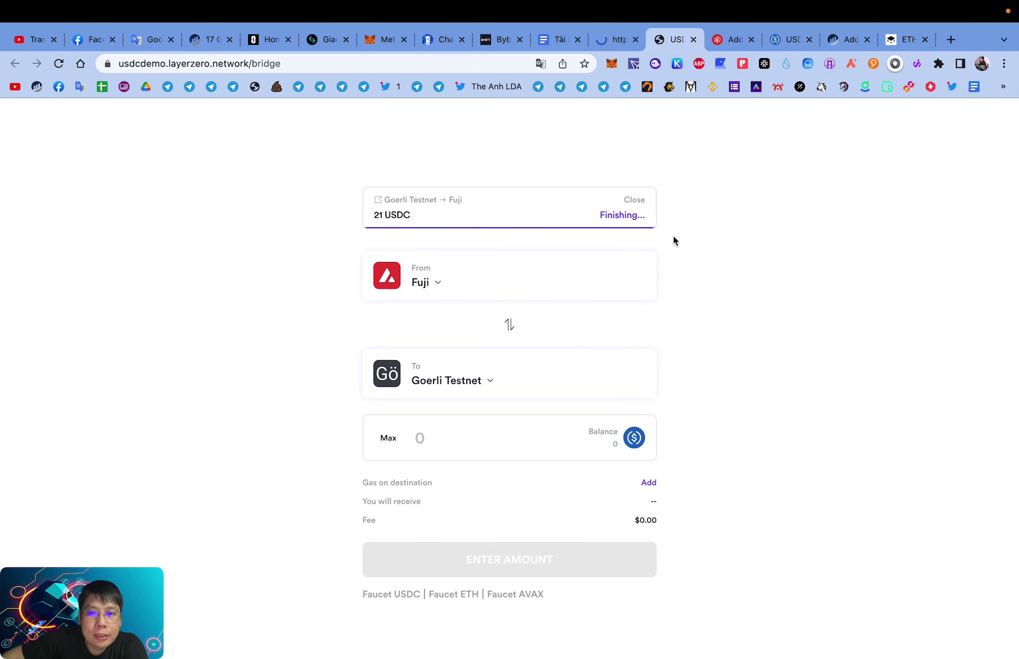
click(724, 46)
right_click(642, 235)
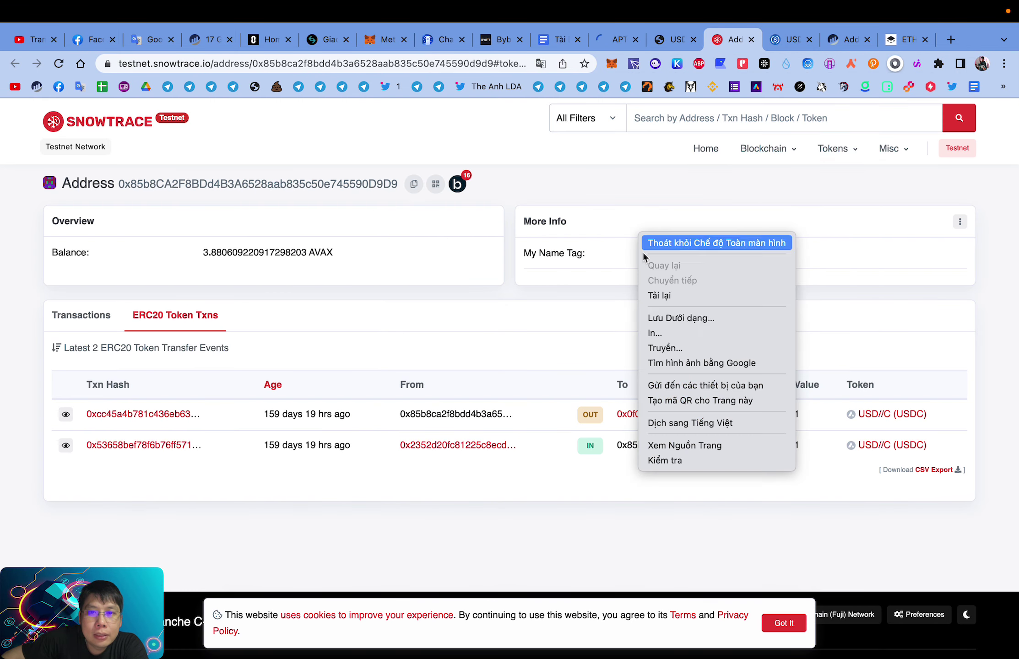
click(659, 293)
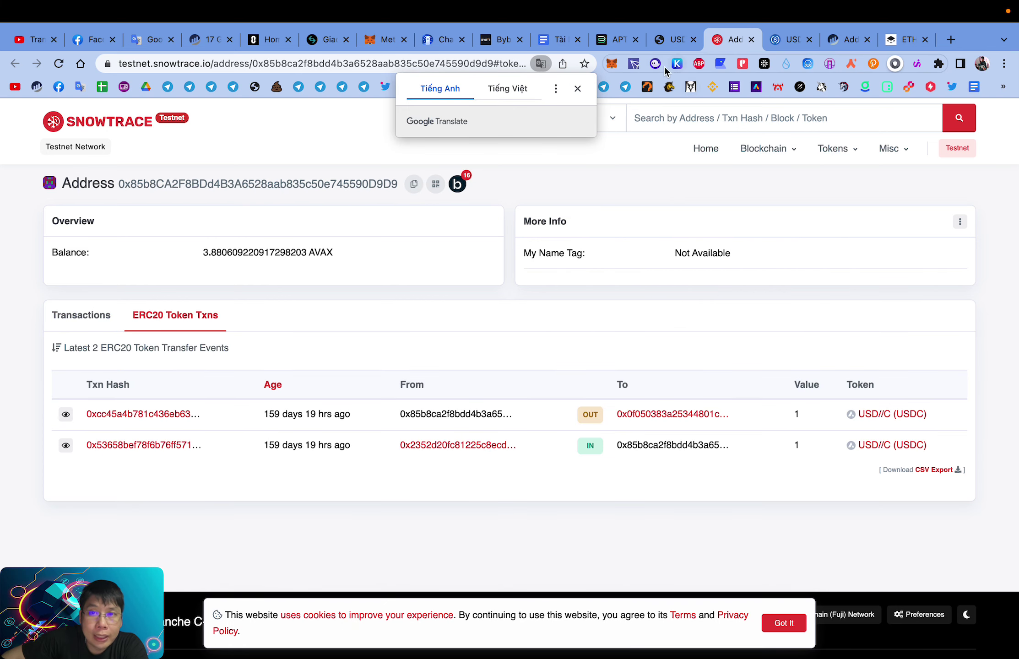
click(615, 42)
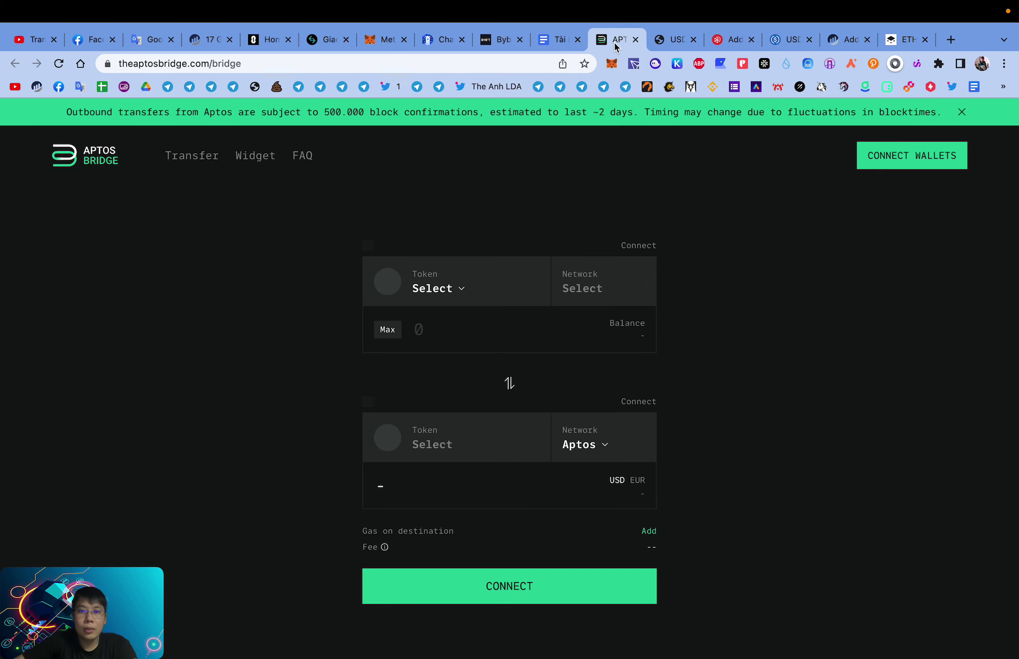
Connect MetaMask as the EVM wallet on Aptos Bridge.
click(913, 158)
click(515, 309)
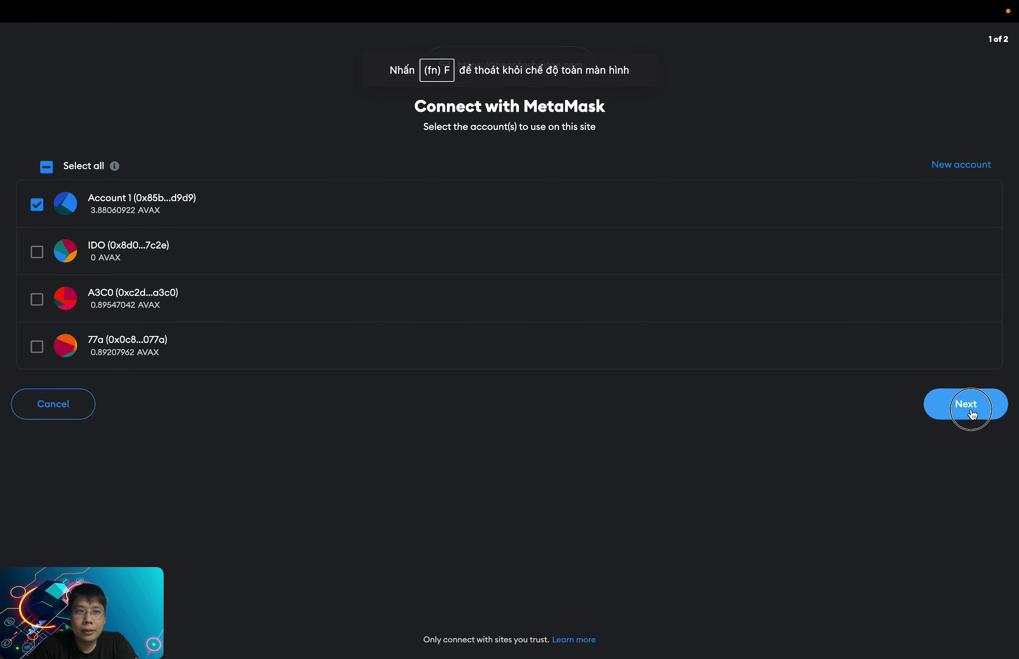
click(971, 410)
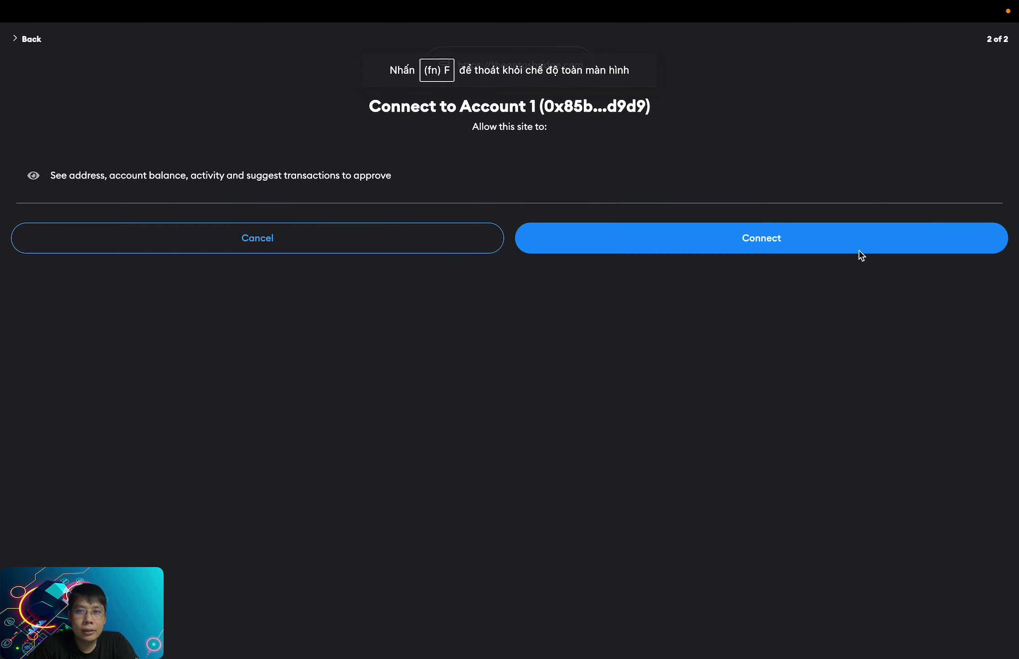
click(837, 237)
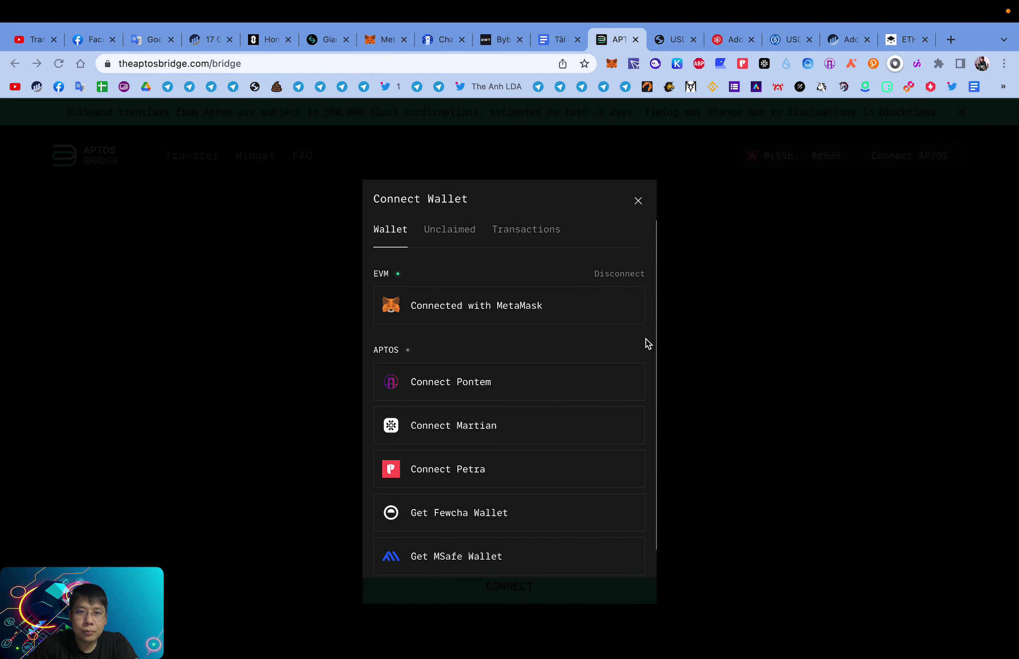
click(767, 298)
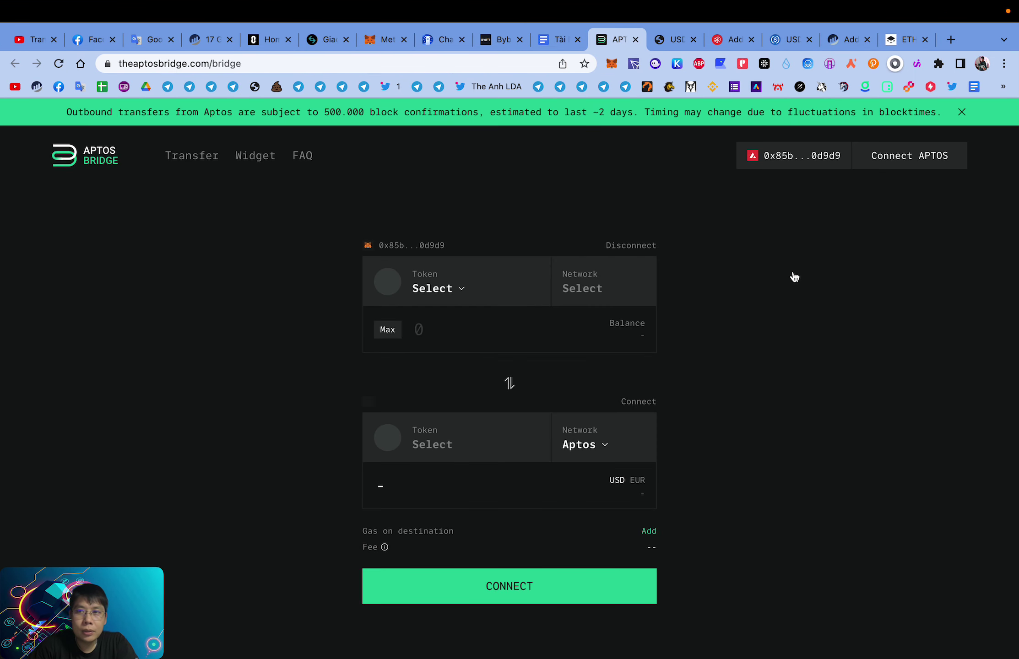
Unlock Pontem with the wallet password and connect it as the Aptos wallet.
click(925, 155)
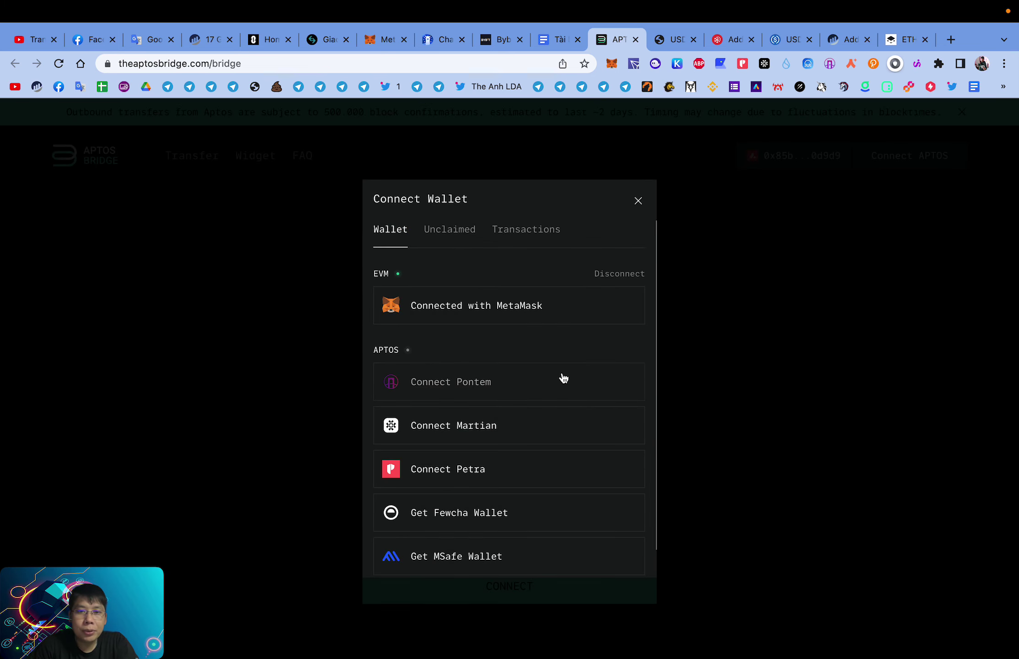
click(829, 63)
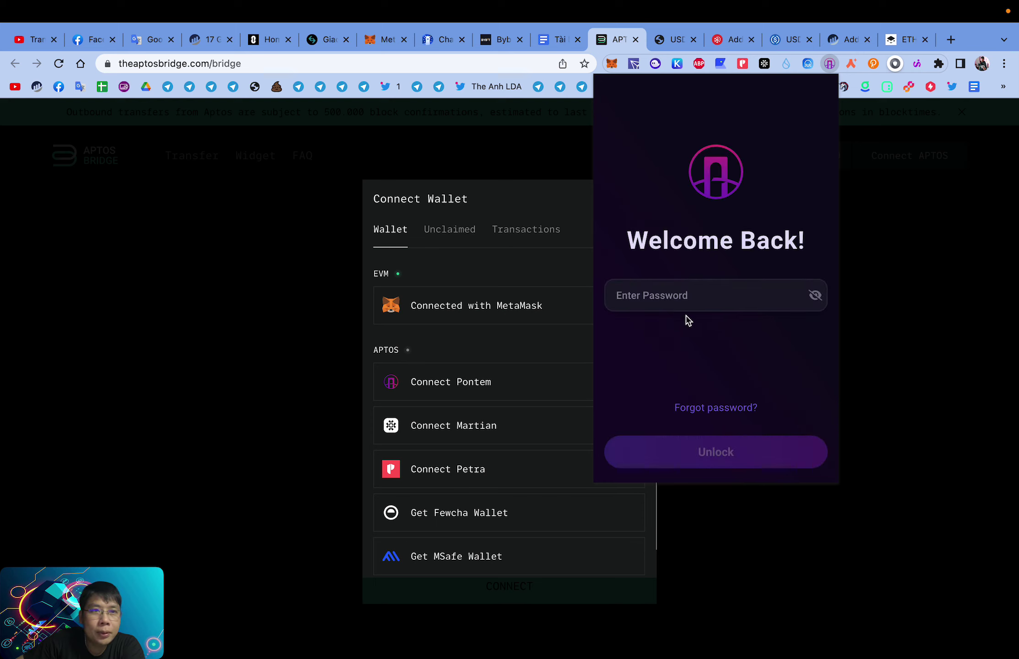
click(728, 296)
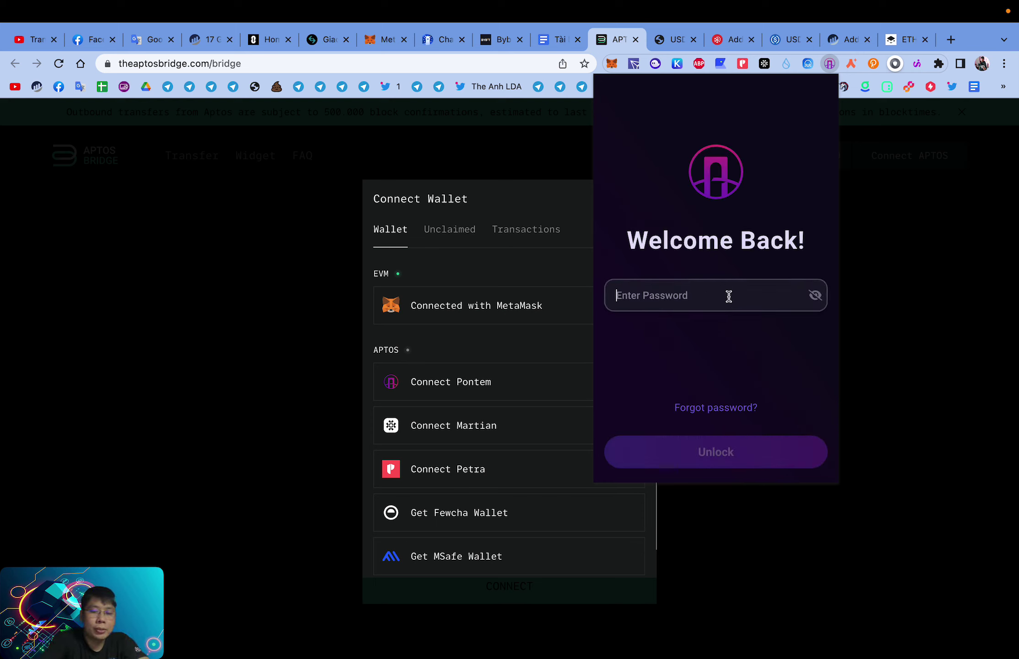
text(••••••••••)
key(Return)
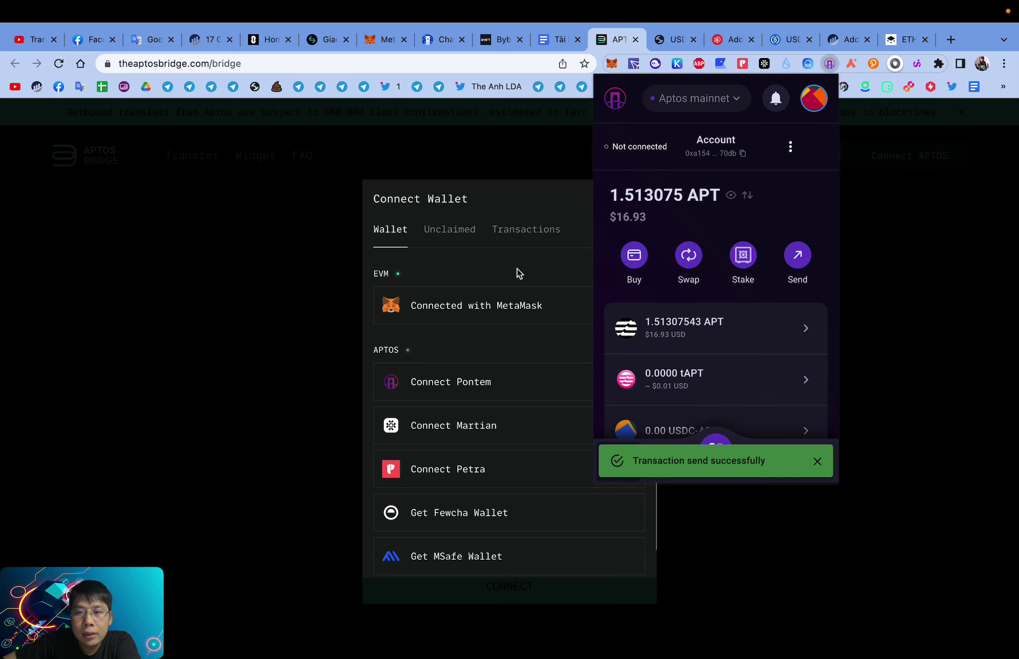
click(518, 276)
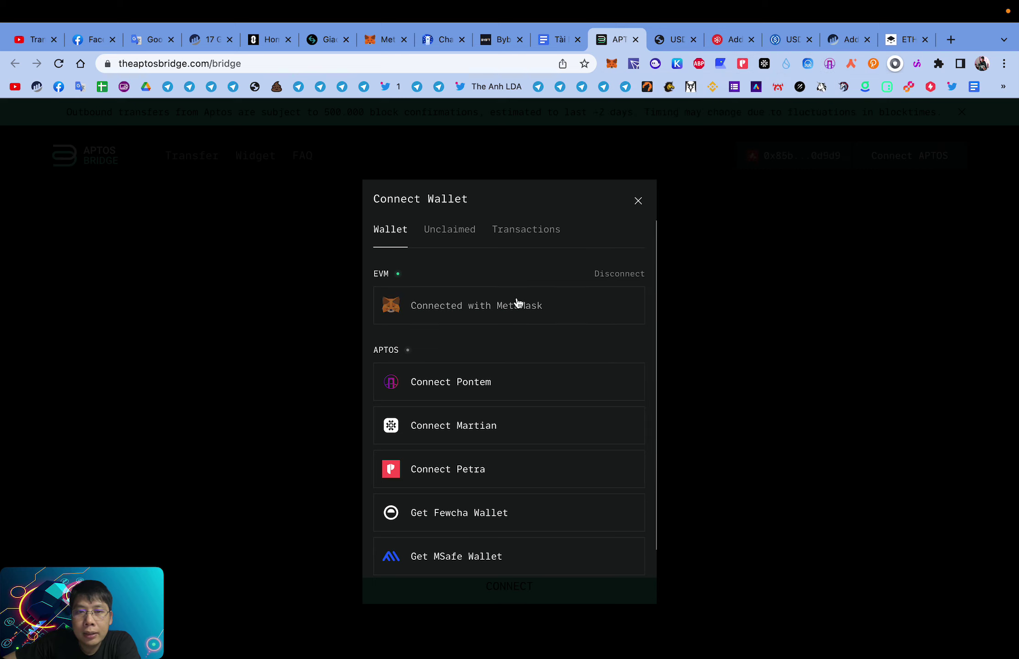
click(546, 389)
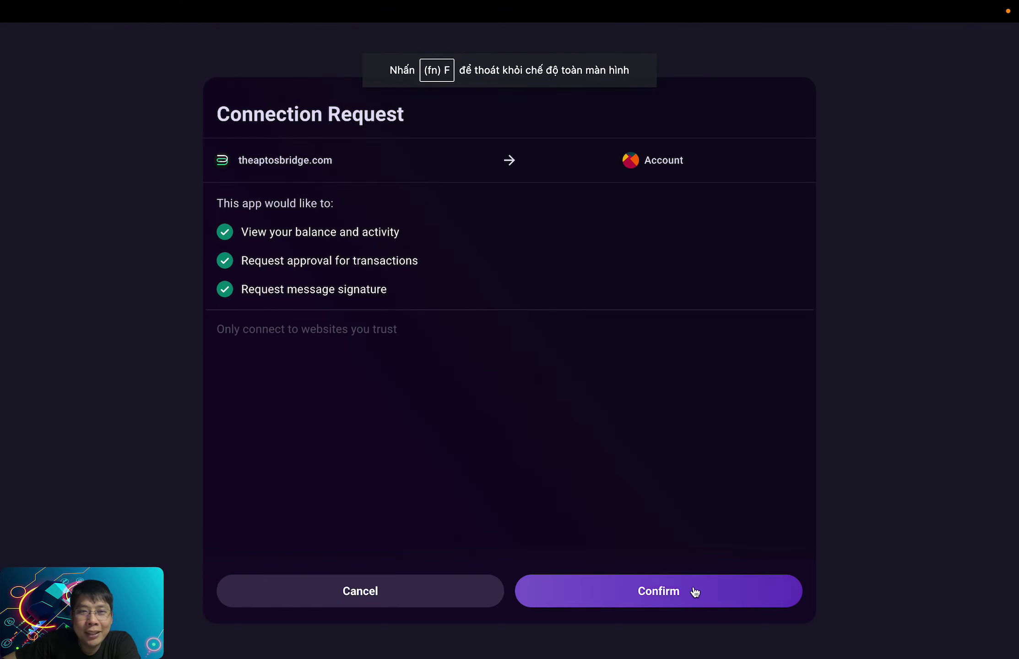
click(694, 591)
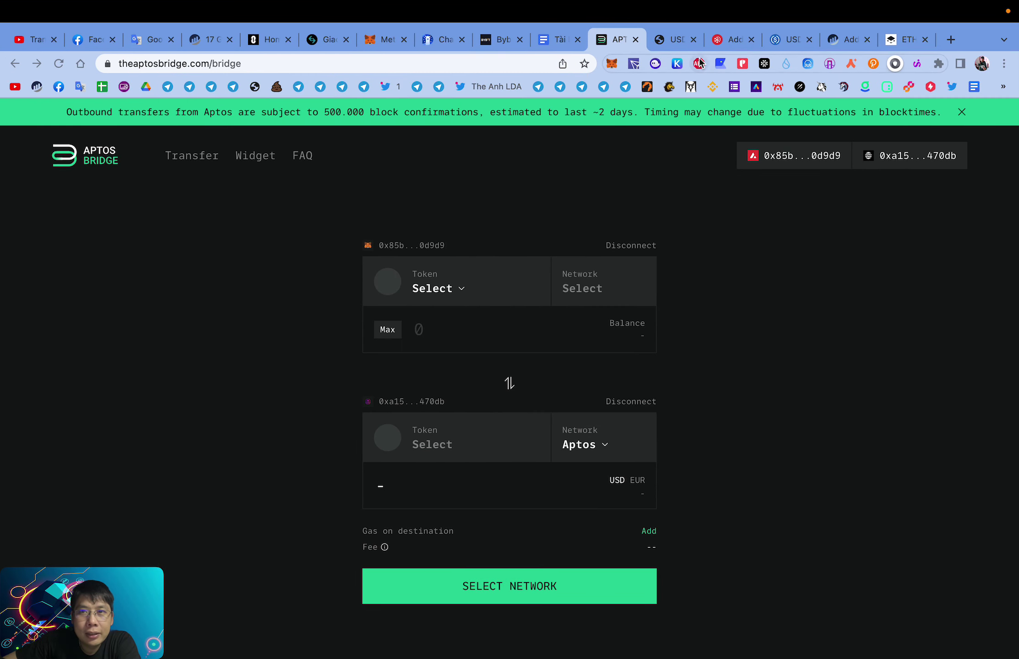
click(730, 39)
Reload the Snowtrace address page, then go back to the USDC Testnet Faucet.
right_click(618, 267)
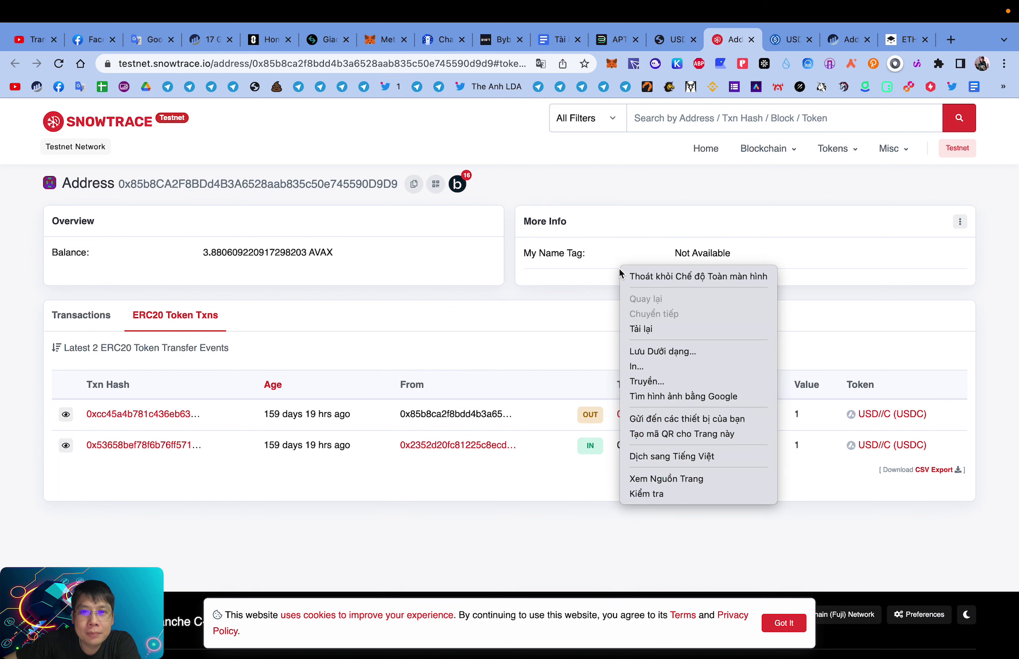
click(640, 328)
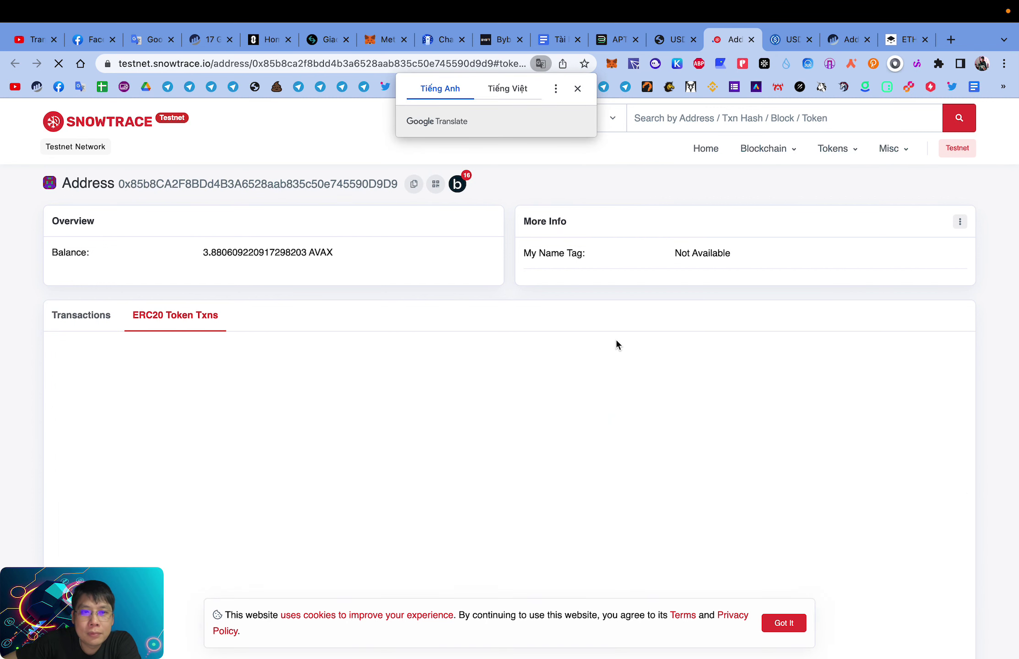
click(662, 41)
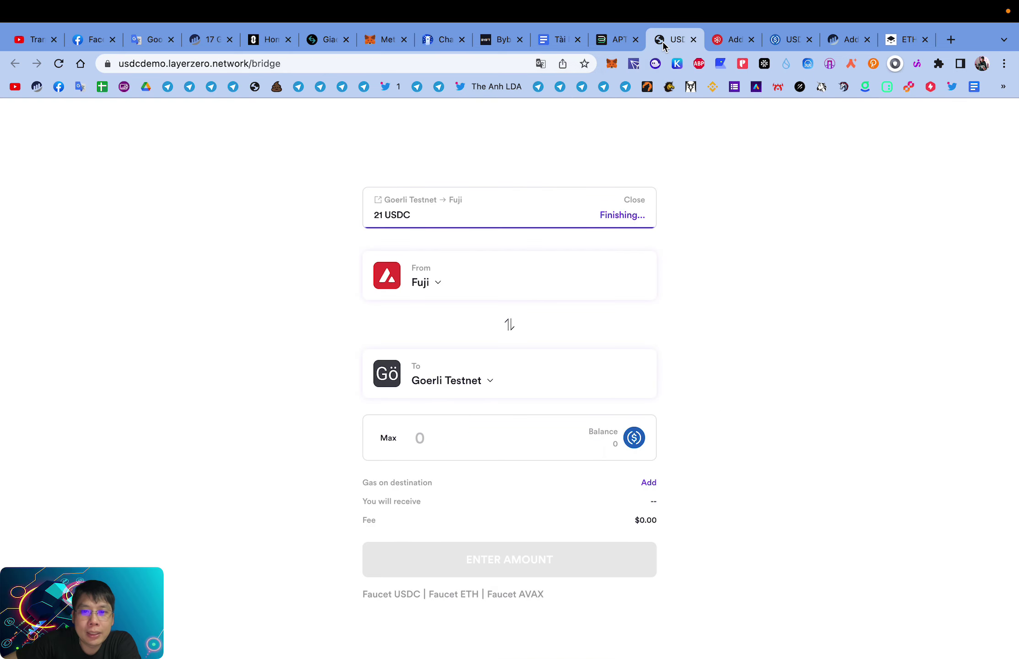
click(790, 40)
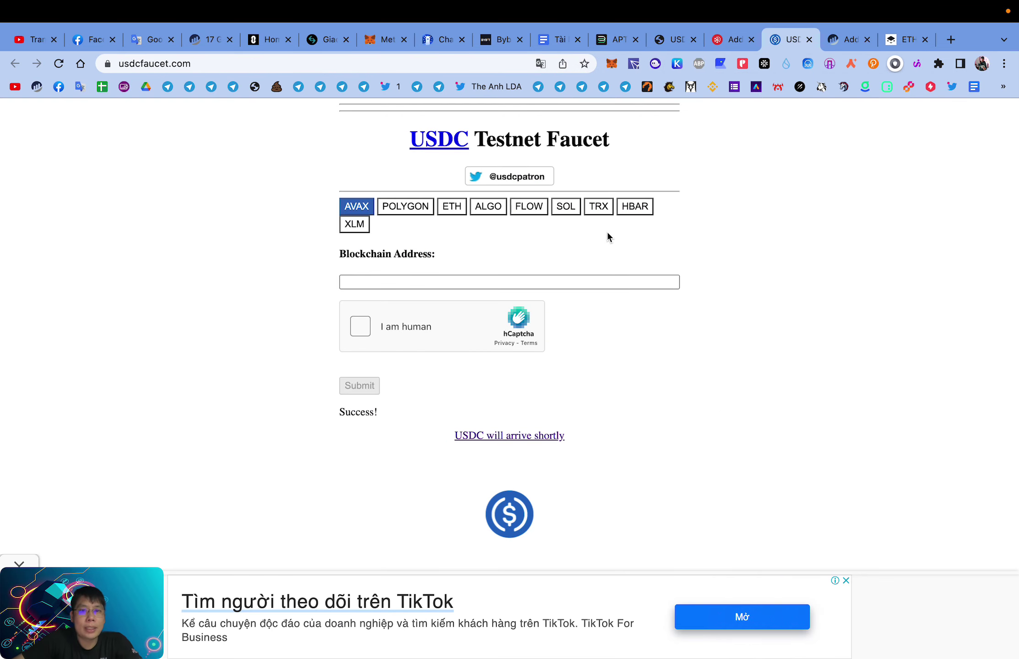
Choose ETH as the faucet chain and paste the MetaMask wallet address into Blockchain Address.
click(458, 206)
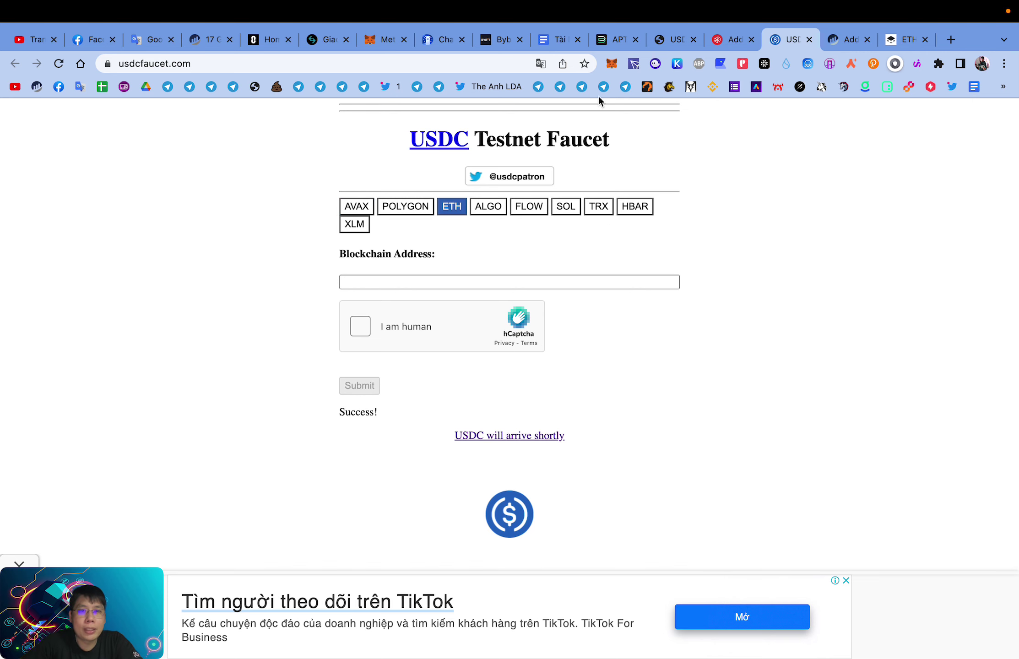
click(391, 46)
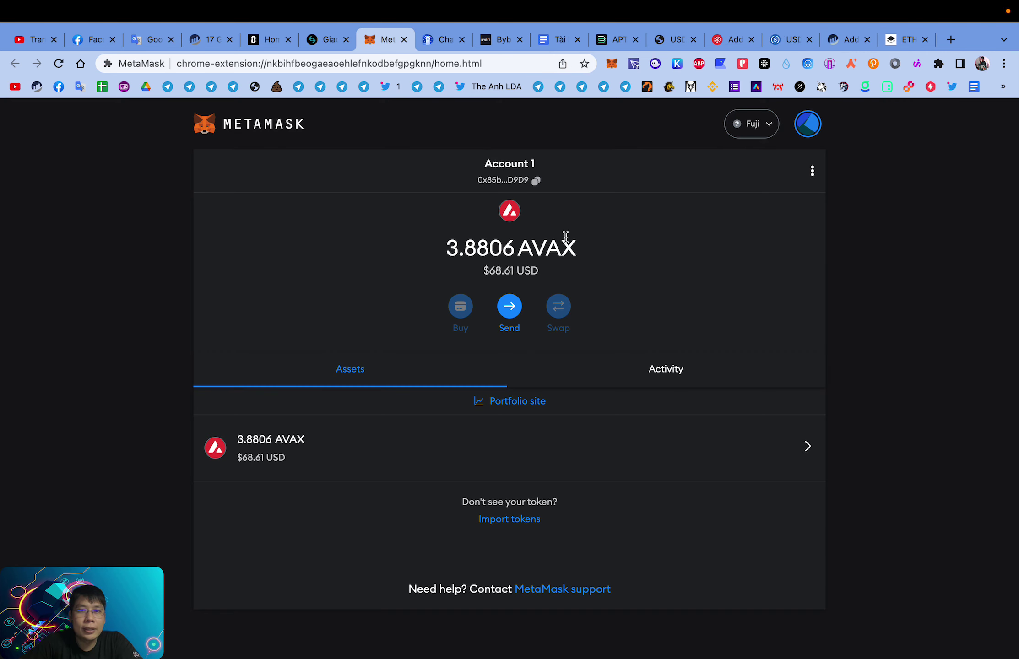
click(776, 43)
click(505, 279)
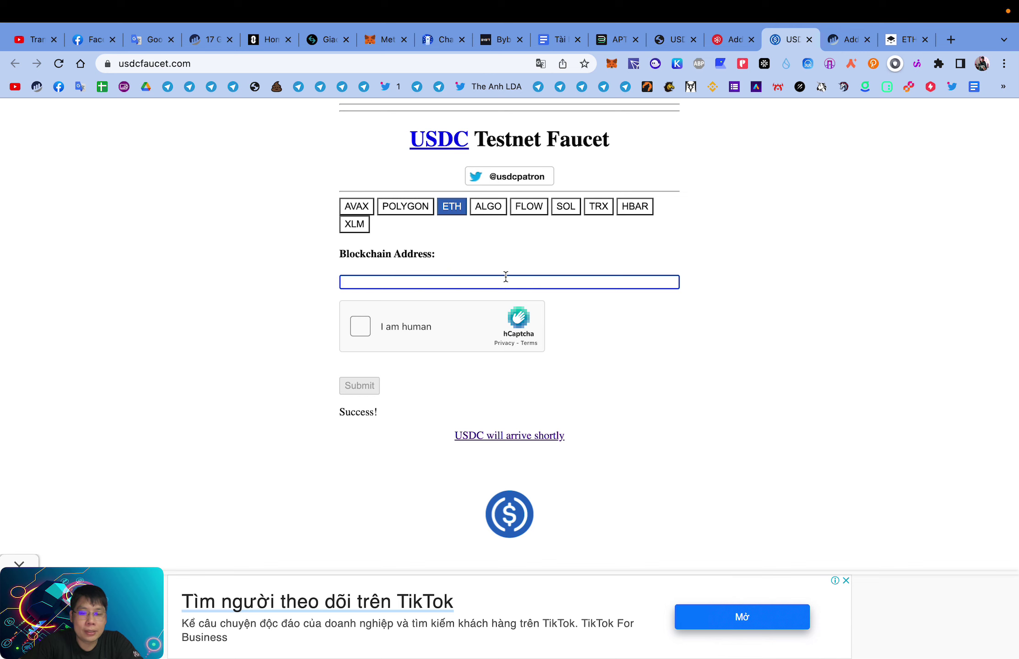
Pass the hot-dog image check and request testnet USDC for the pasted address.
click(454, 322)
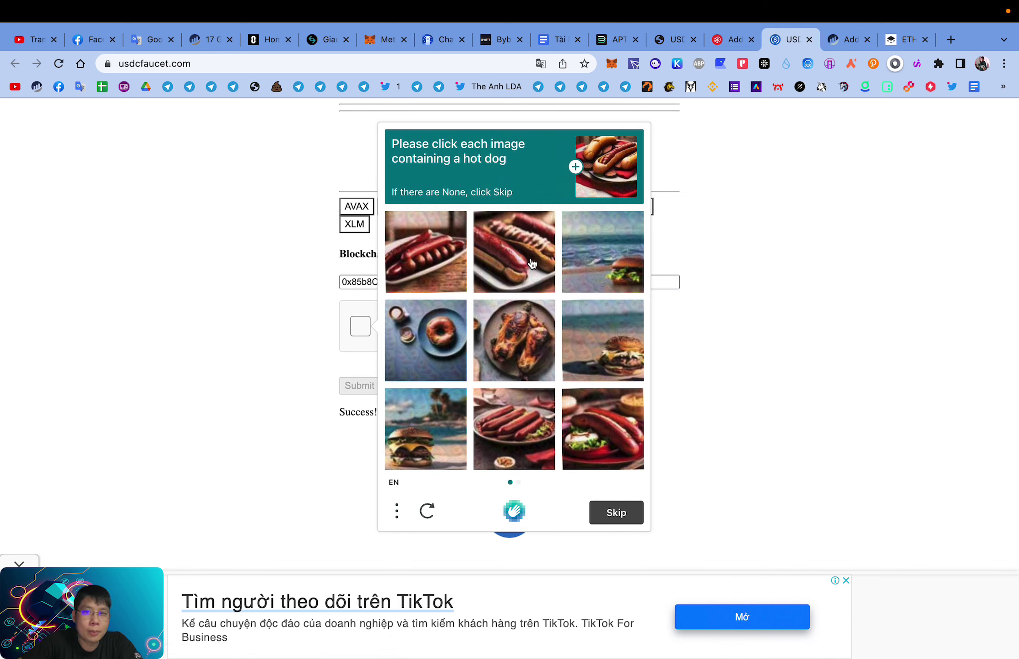
click(405, 258)
click(494, 259)
click(483, 421)
click(579, 434)
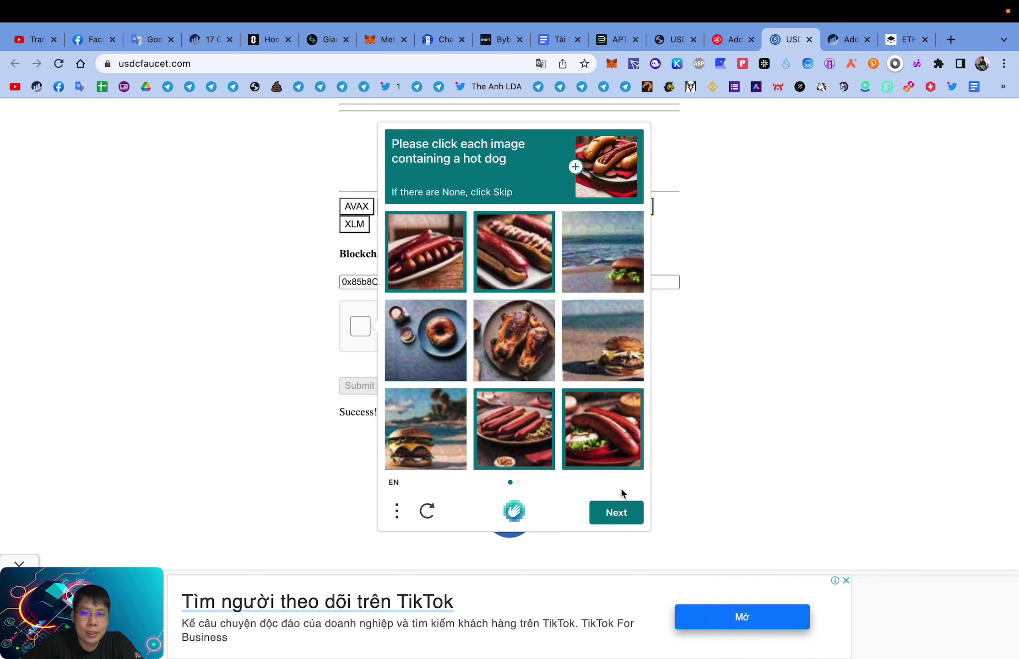
click(617, 513)
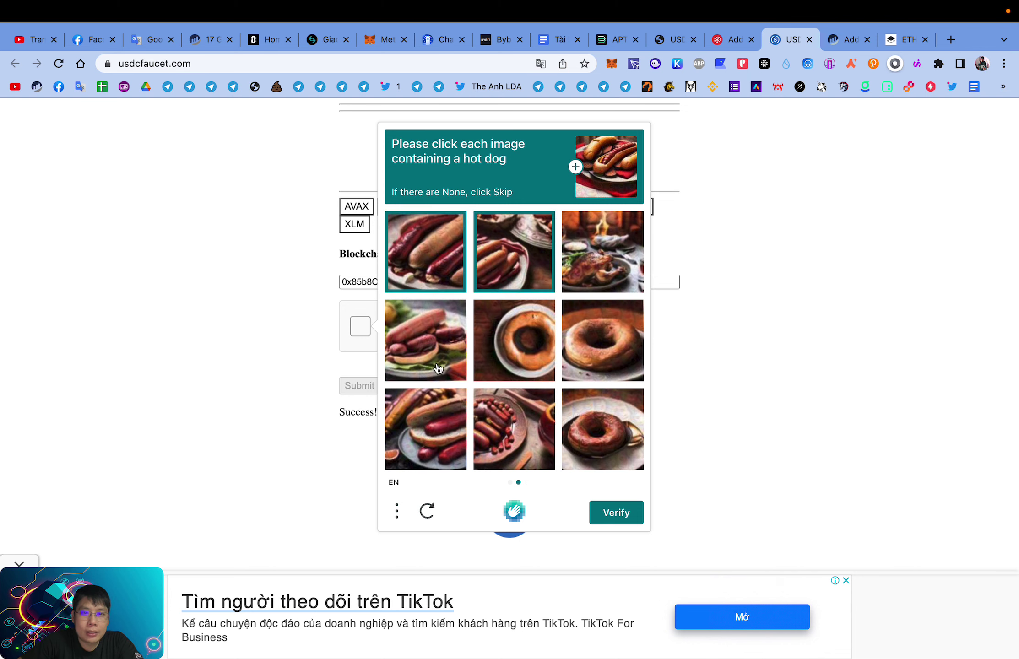
click(439, 438)
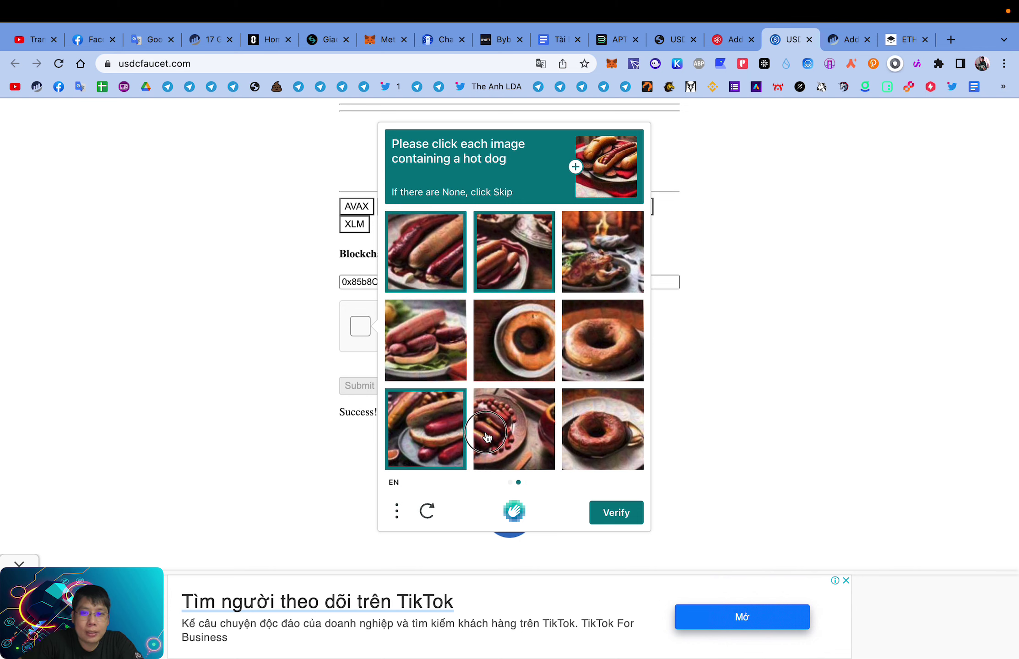
click(487, 439)
click(622, 511)
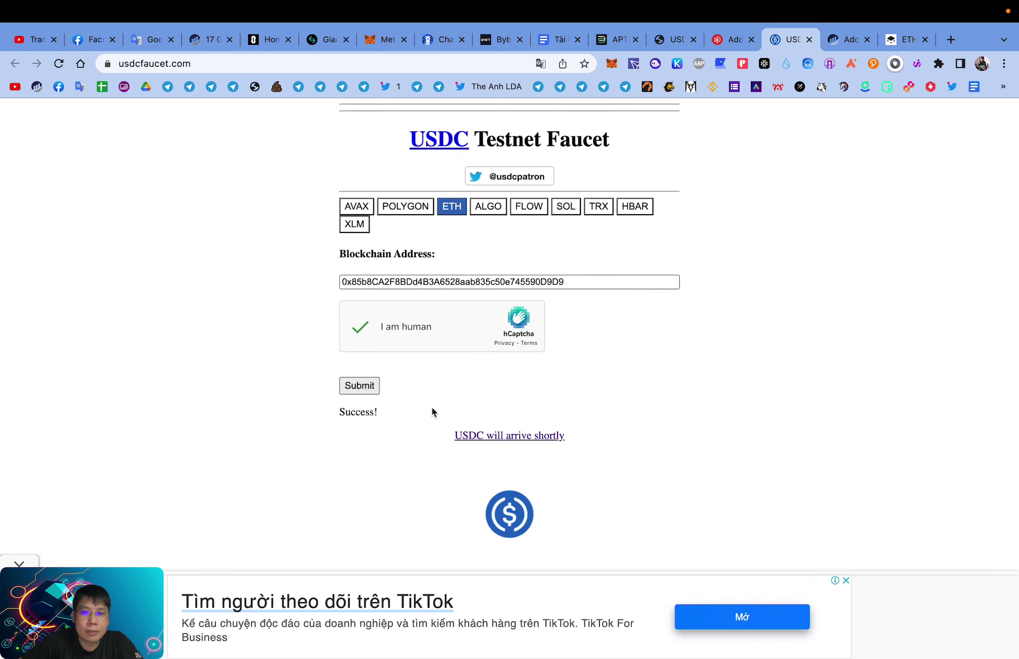
click(372, 388)
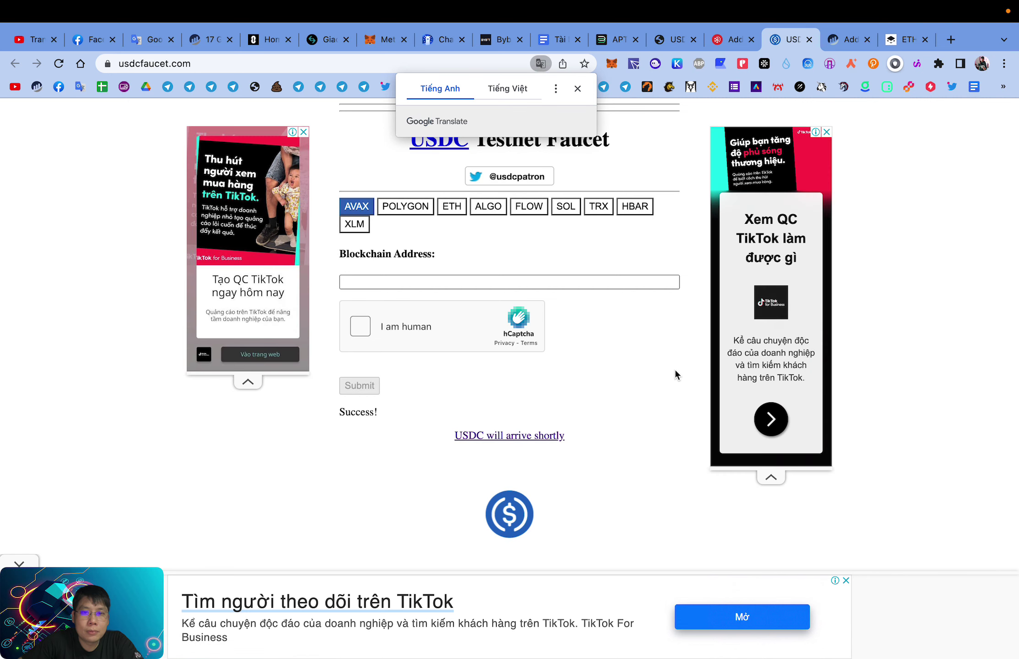
Swap the bridge route to Goerli Testnet → Fuji and switch MetaMask to the Goerli network.
click(670, 40)
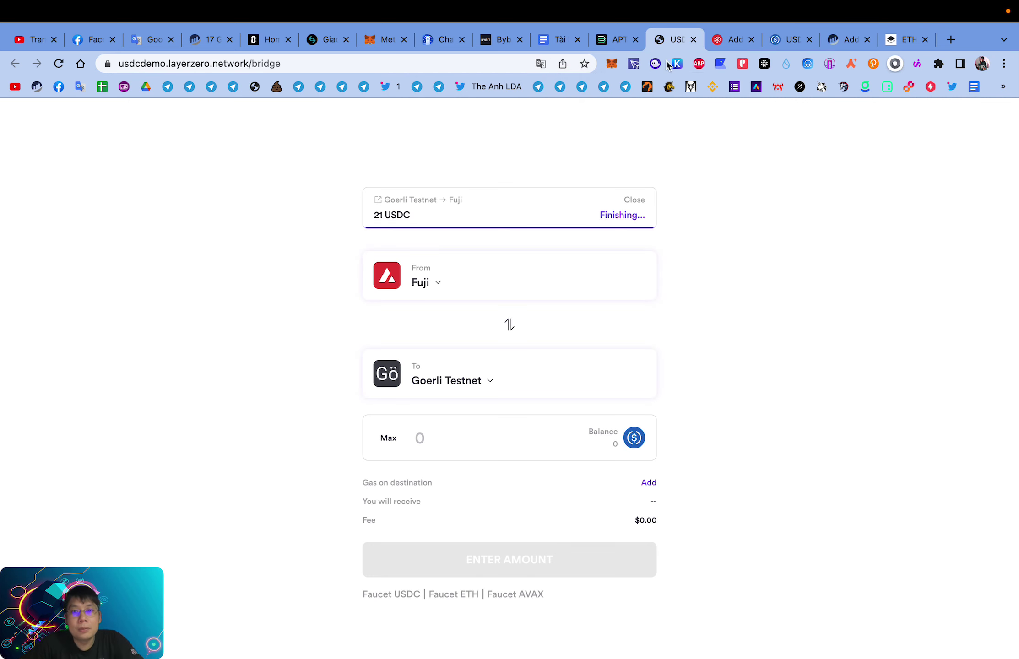
click(509, 326)
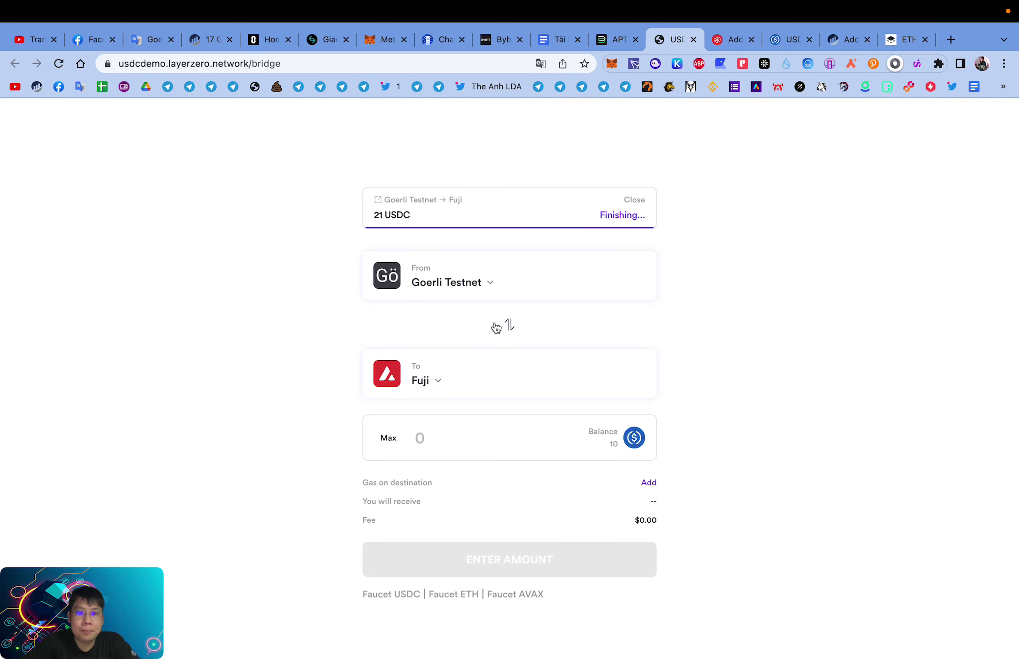
scroll(733, 206, up, 2)
click(753, 129)
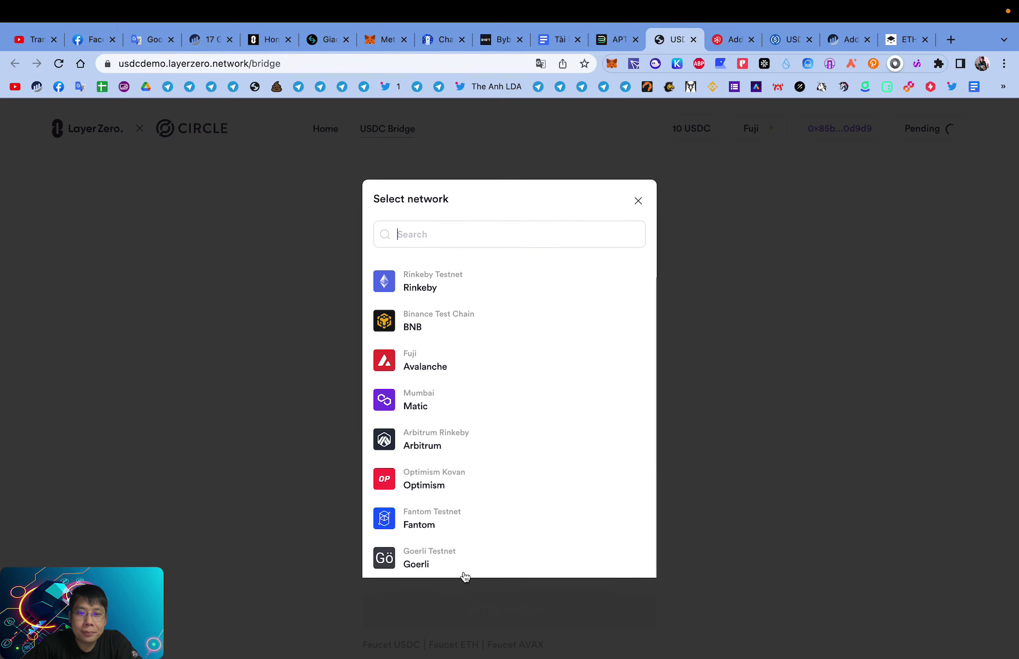
key(ctrl+Right)
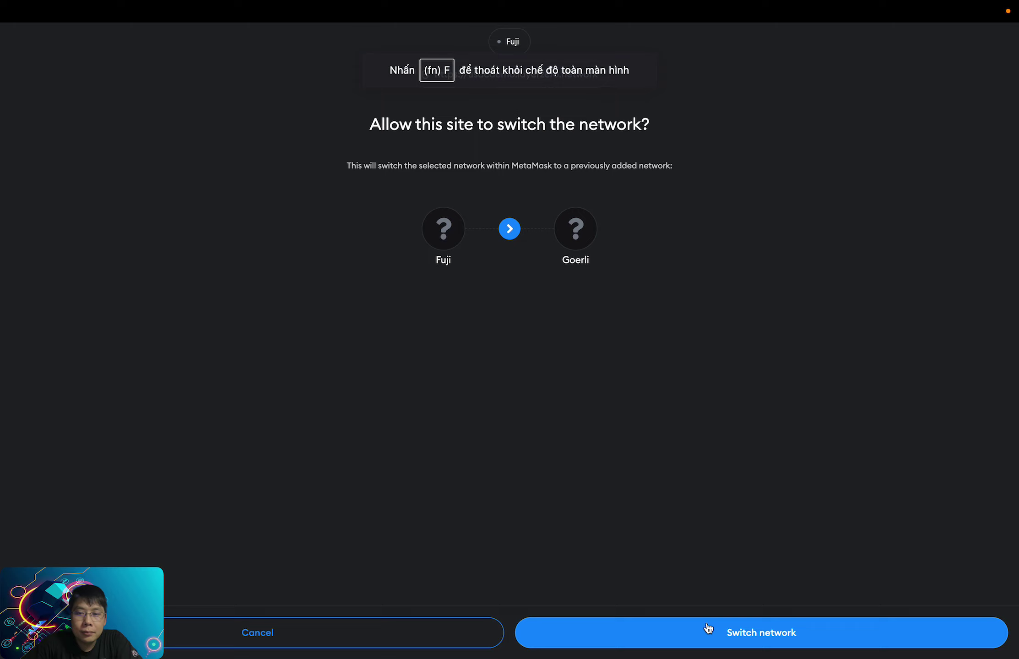
click(731, 627)
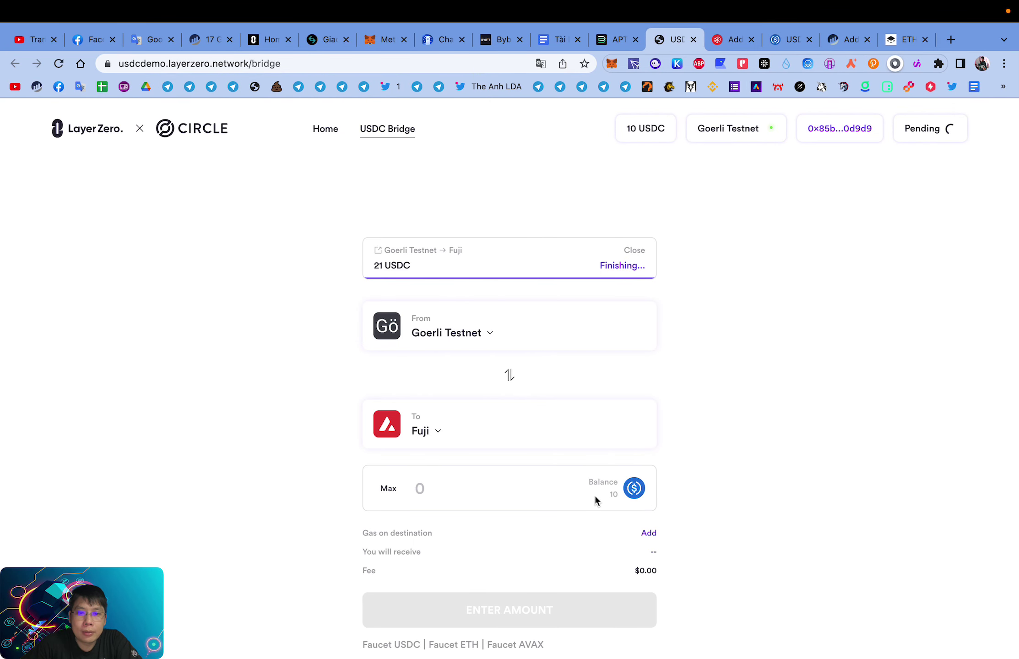
Start a Max 10 USDC transfer and approve a 10 USDC spending cap.
click(399, 494)
click(552, 615)
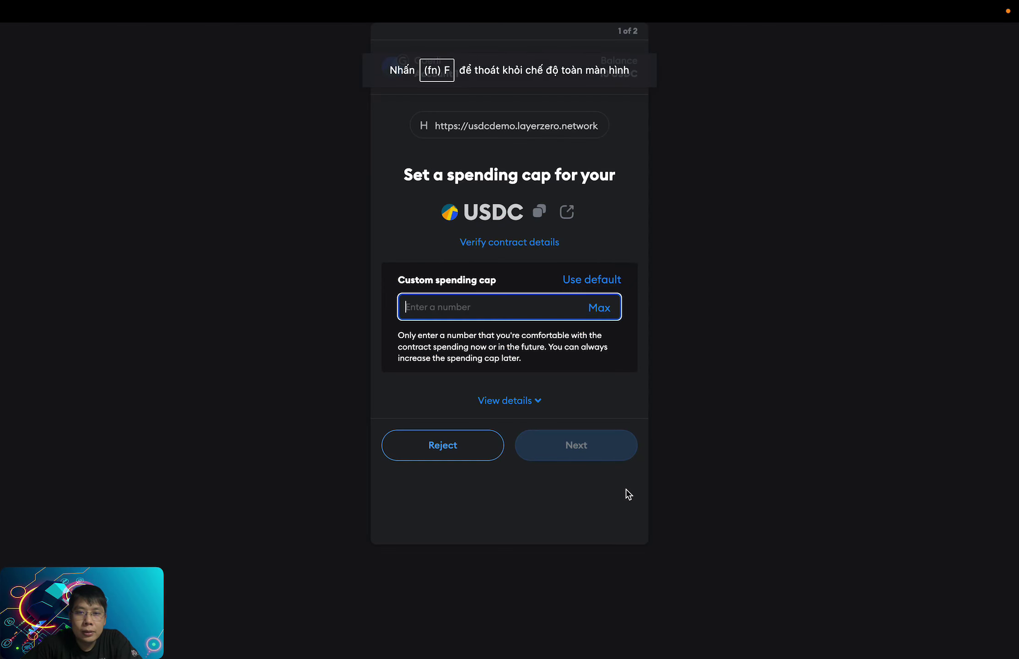
click(602, 309)
click(598, 443)
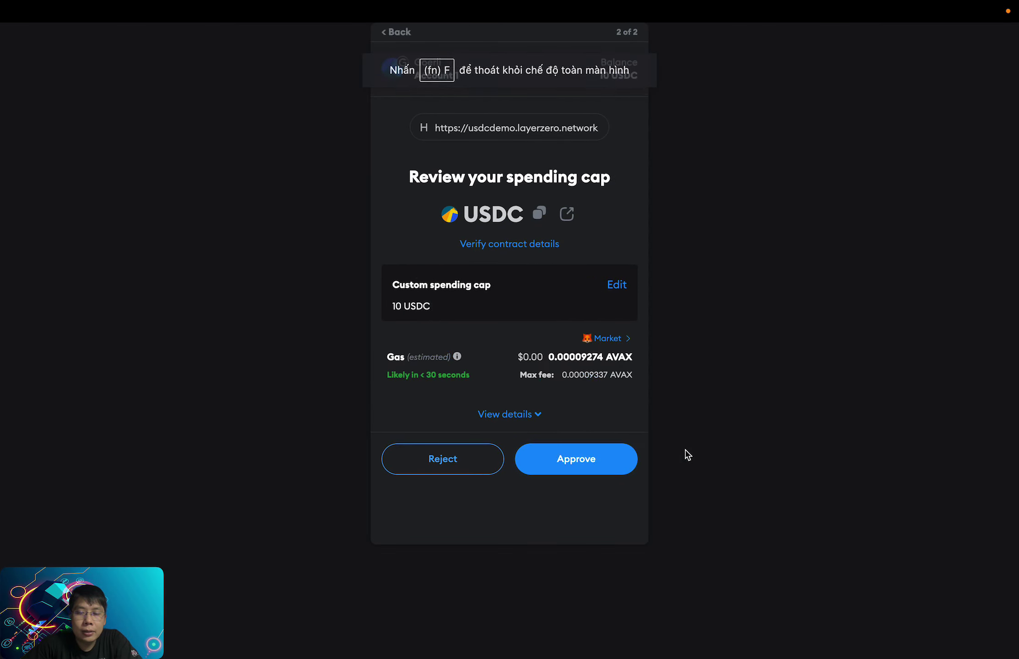
click(576, 467)
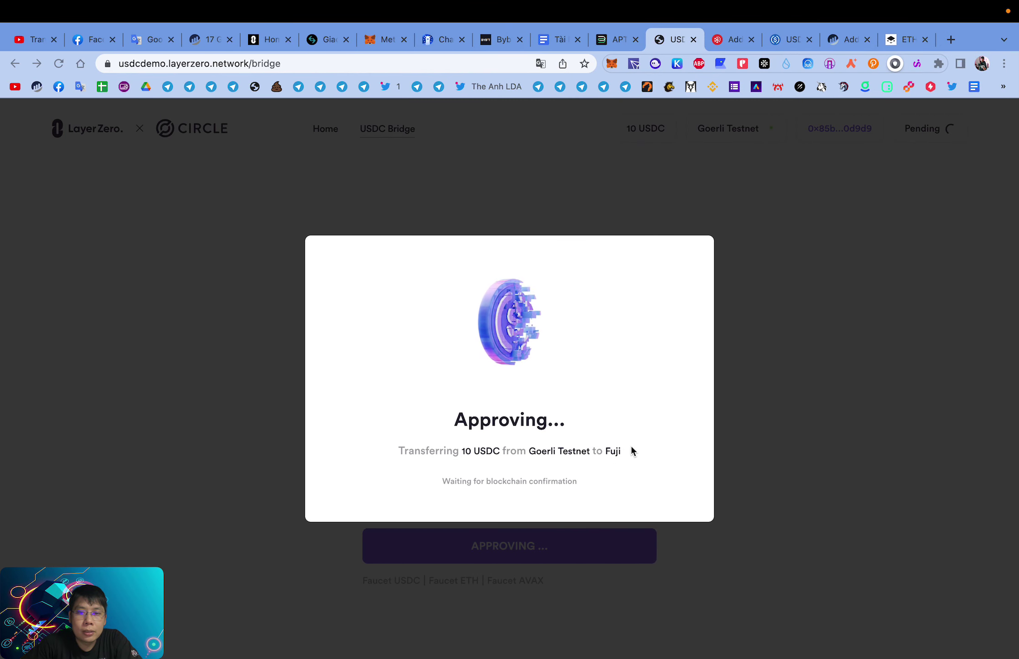
Check the wallet's pending activity and confirm the deposit-for-burn transaction.
click(612, 64)
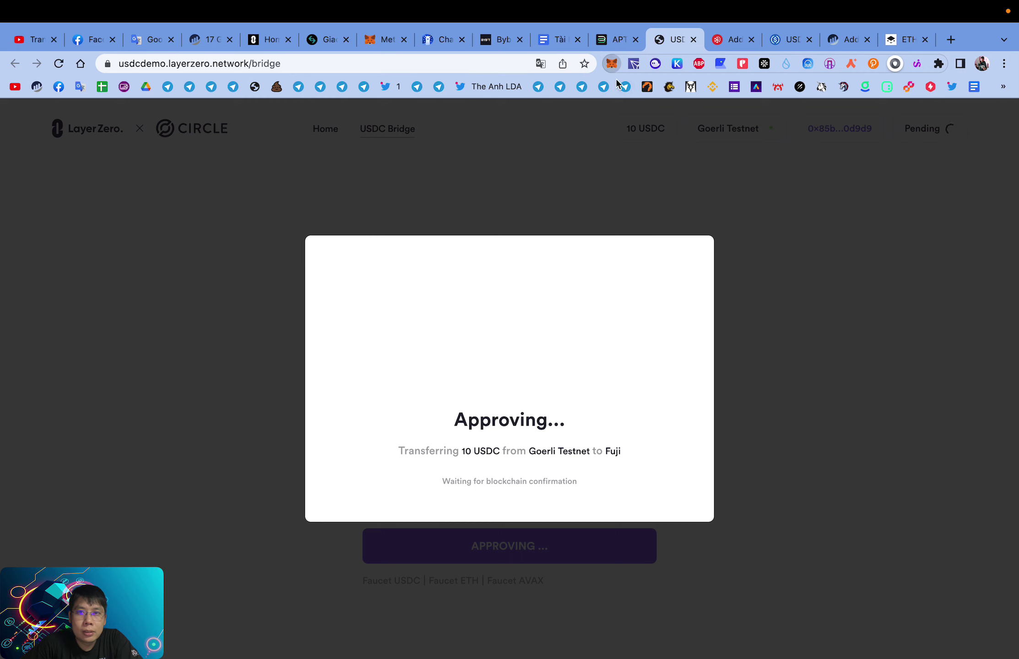
scroll(545, 427, down, 2)
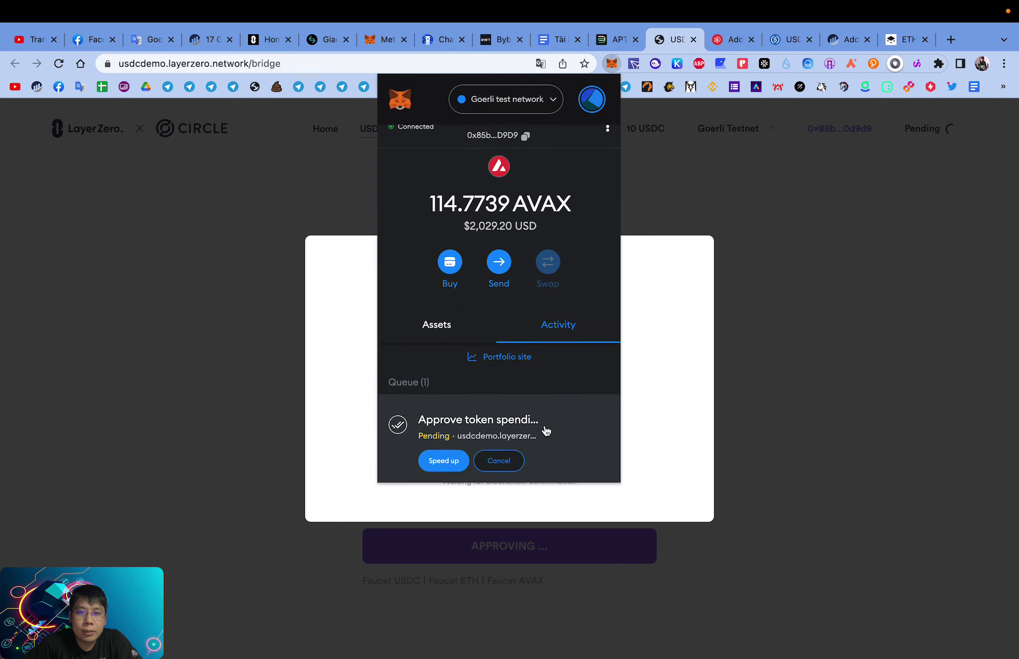
click(653, 383)
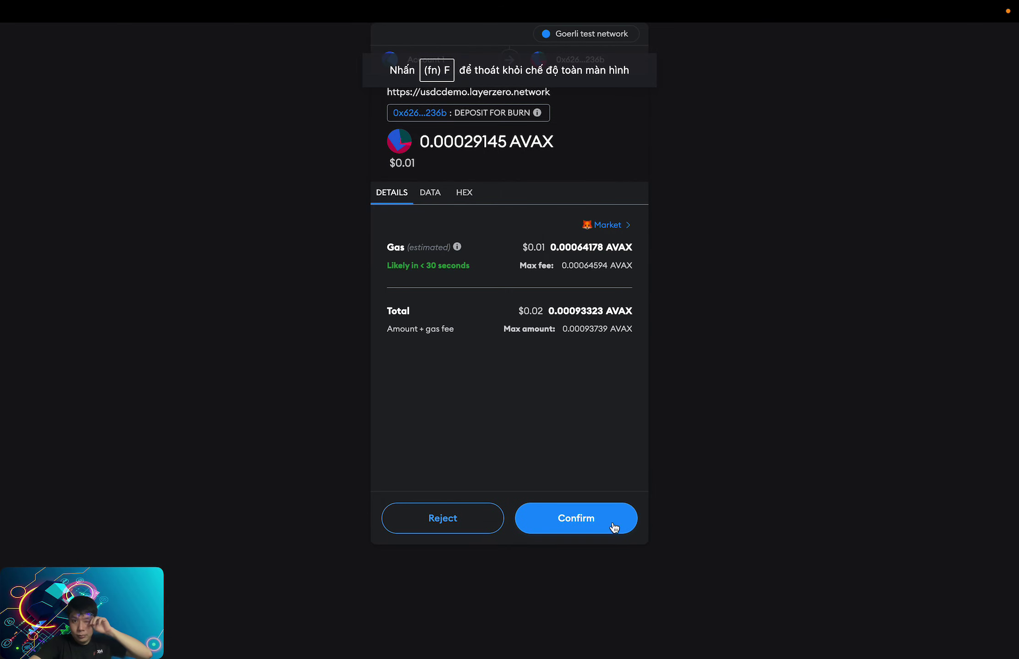
click(613, 525)
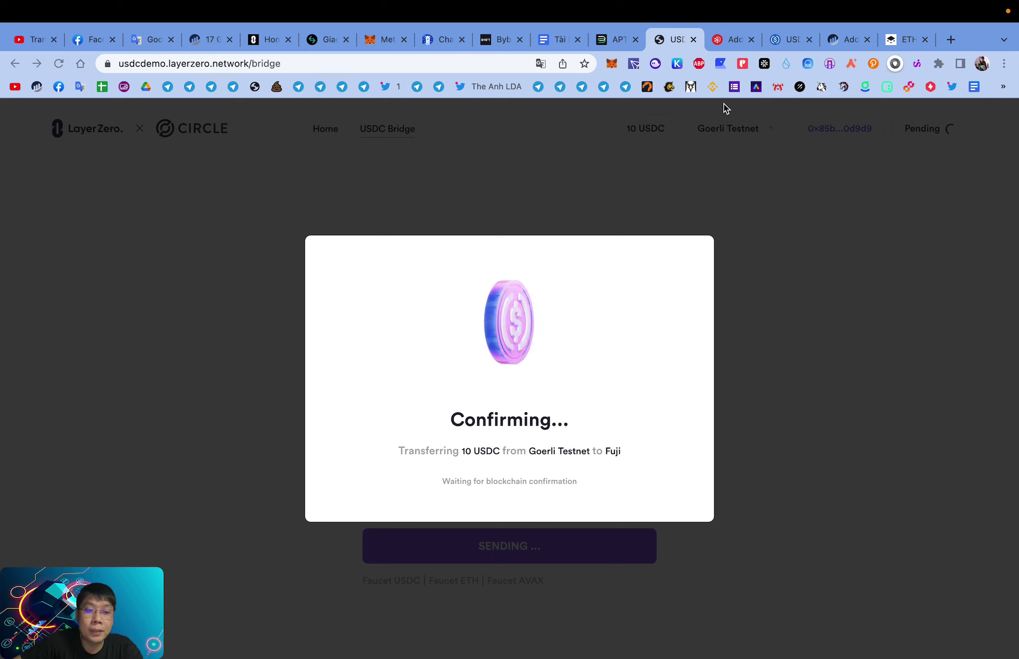
Reload the Snowtrace address page to check for incoming funds.
click(732, 41)
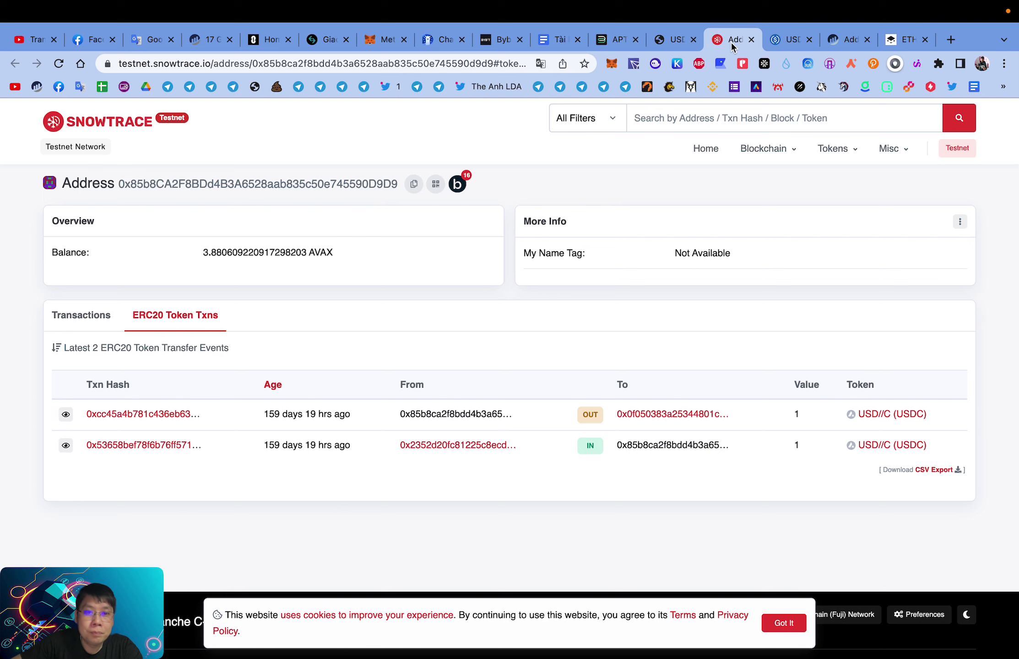
right_click(538, 182)
click(563, 233)
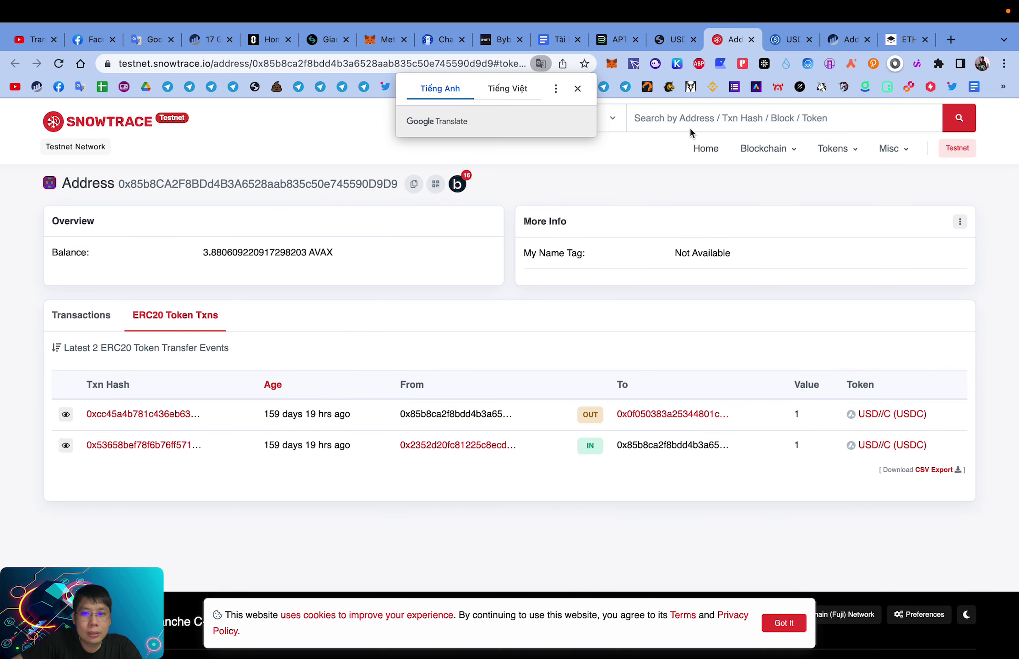
Dismiss the Transaction Submitted notice, review the connected account, then switch to Aptos Bridge.
click(675, 39)
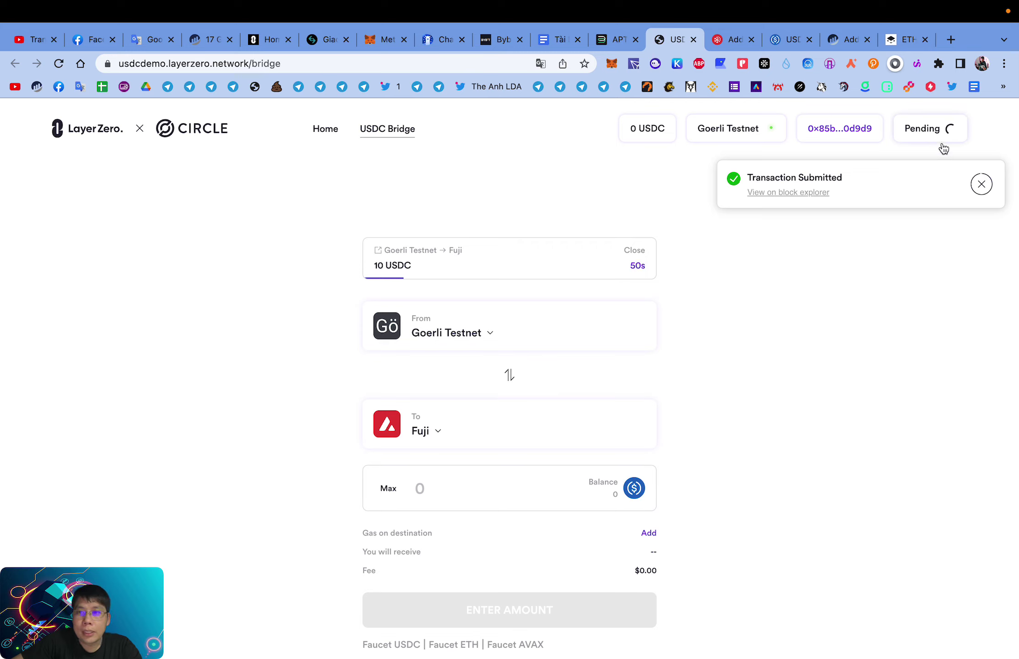
click(980, 185)
click(856, 131)
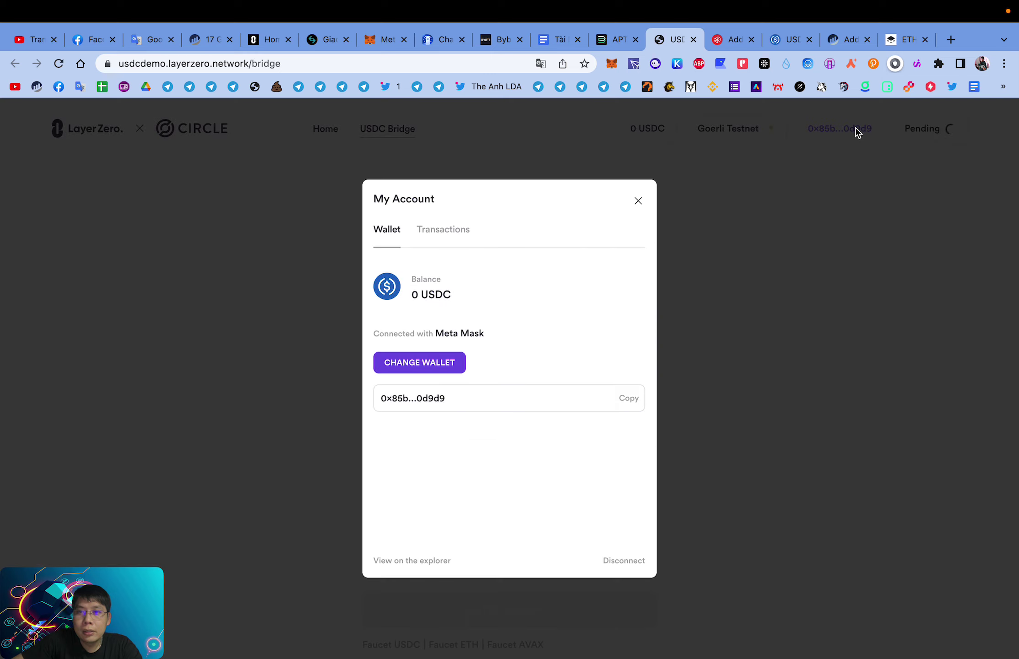
click(639, 201)
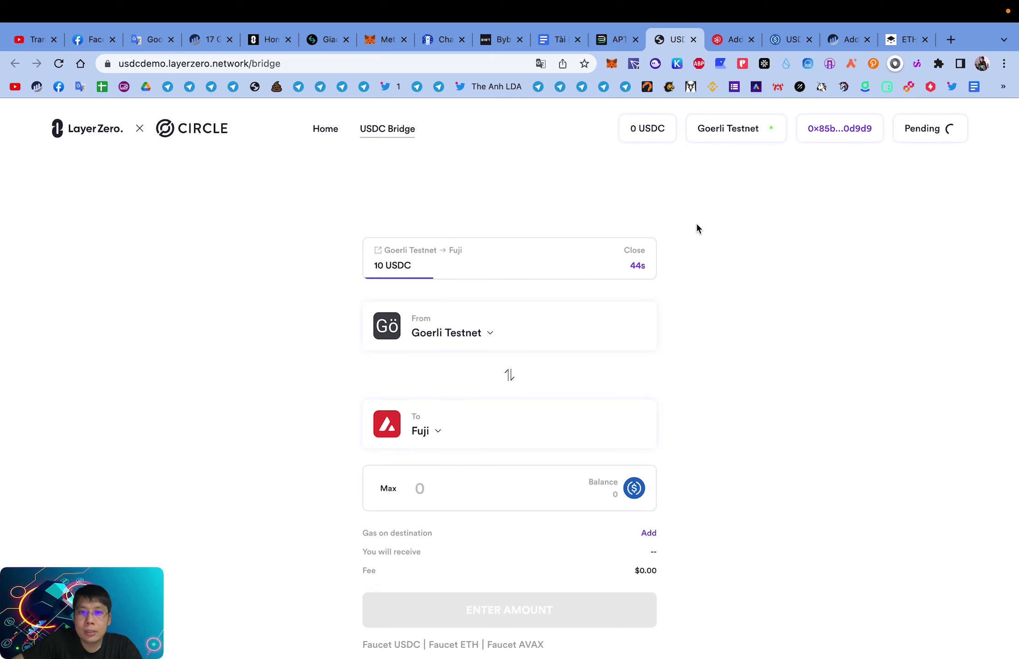
scroll(728, 254, down, 2)
scroll(728, 254, up, 2)
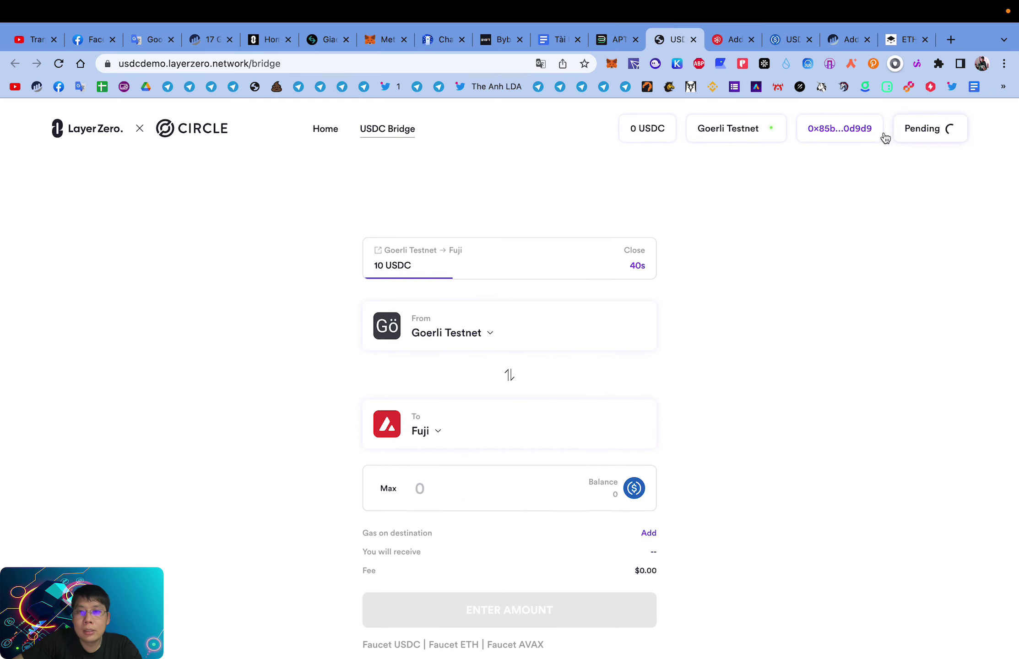
click(733, 39)
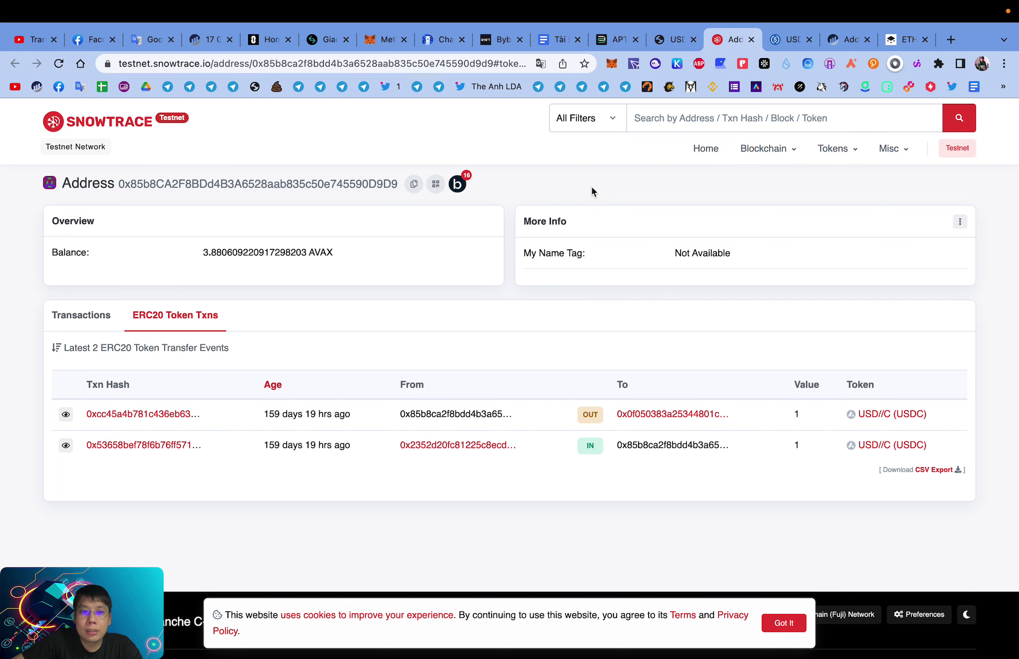
click(621, 40)
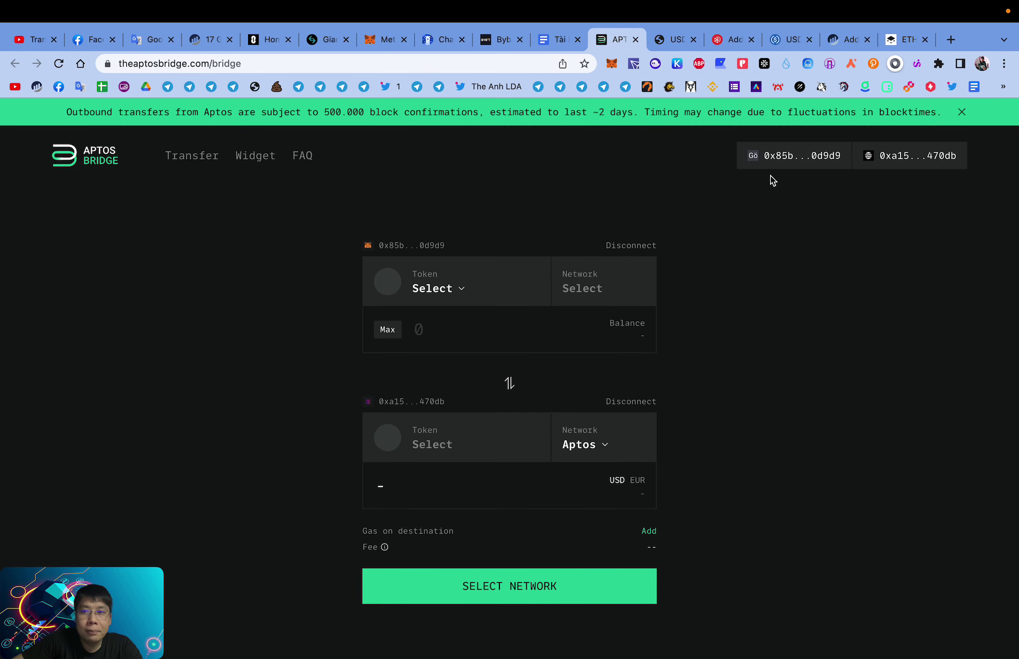
Choose ETH on Arbitrum as the source token, keeping Aptos as destination.
click(459, 289)
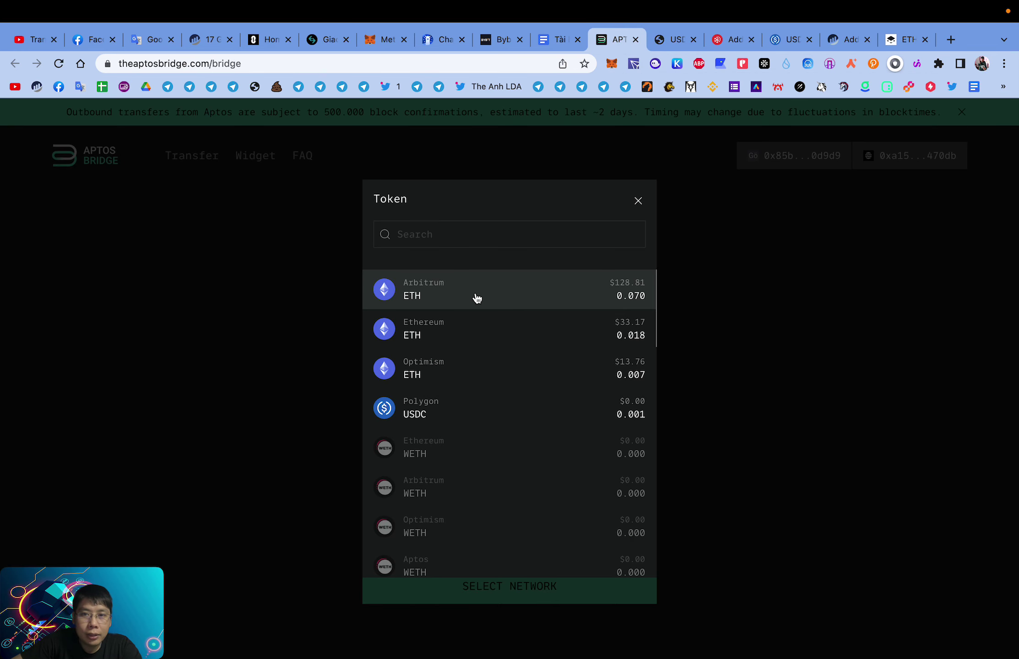
click(514, 298)
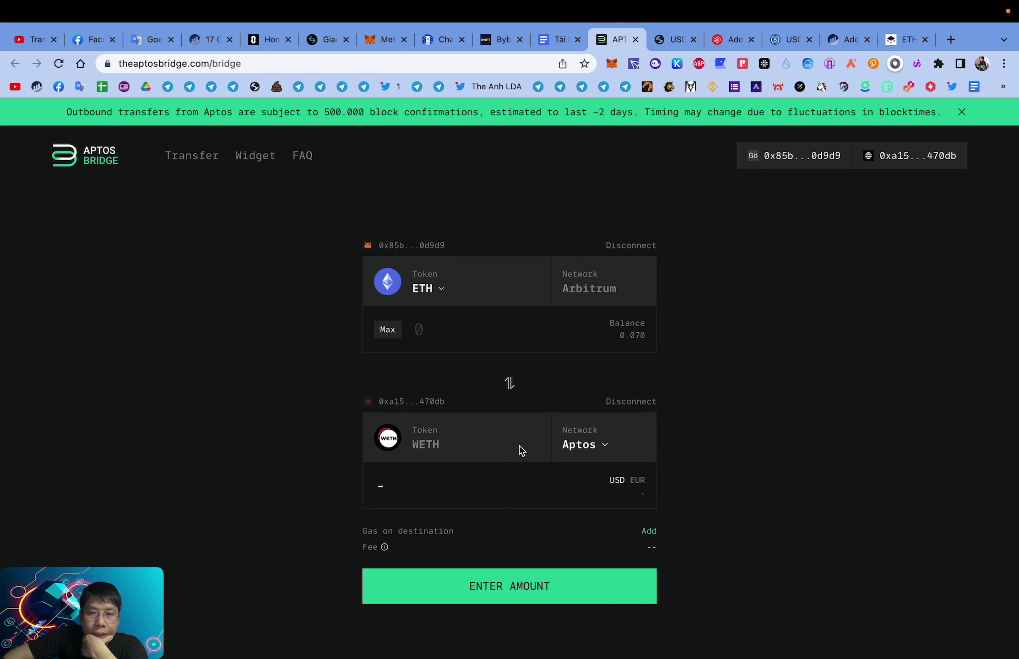
click(597, 455)
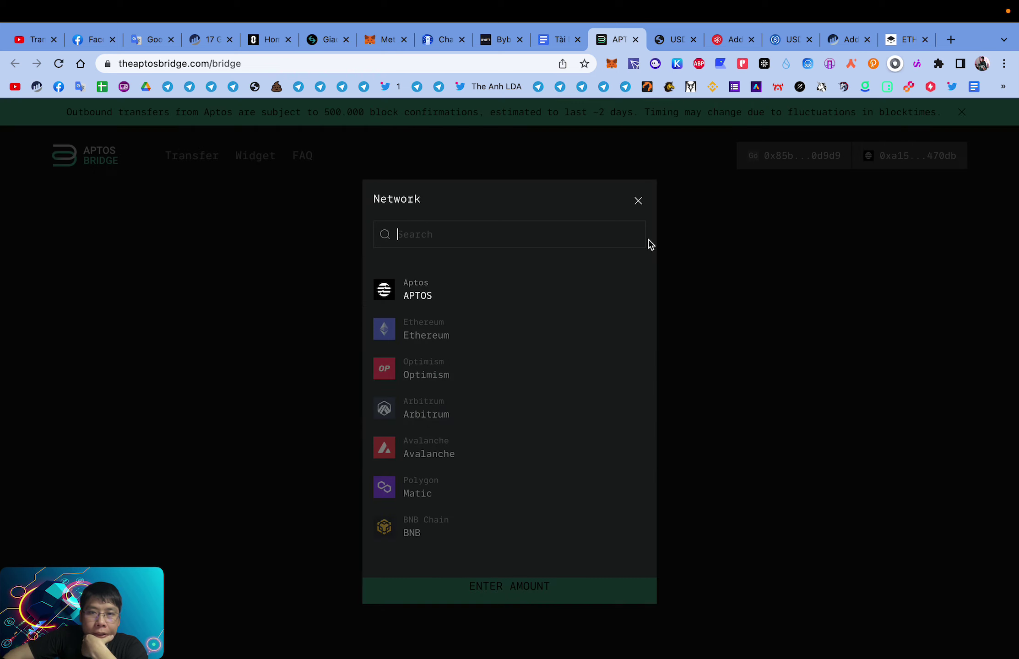
click(638, 202)
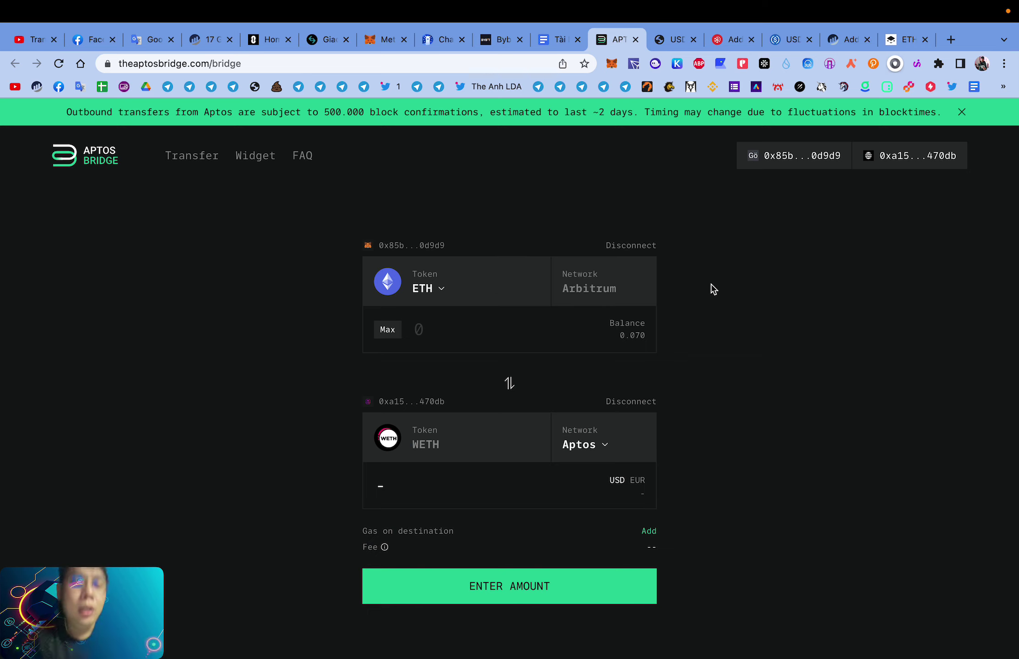
Enter 0.01 ETH, submit the transfer, and confirm the wallet's token registration transaction.
click(479, 336)
text(0.01)
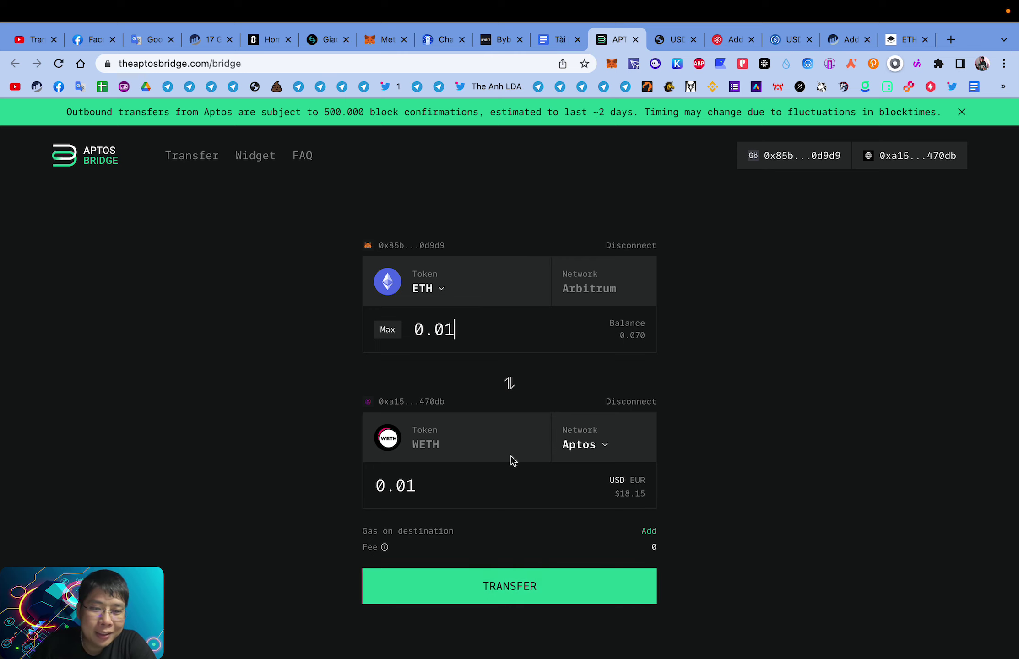
click(506, 593)
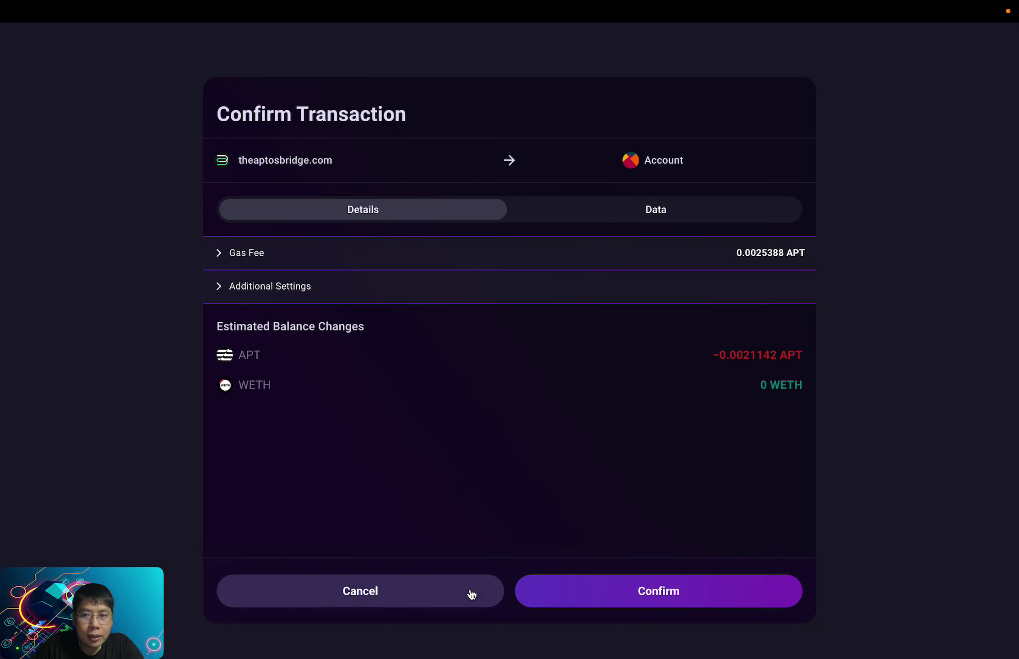
click(610, 595)
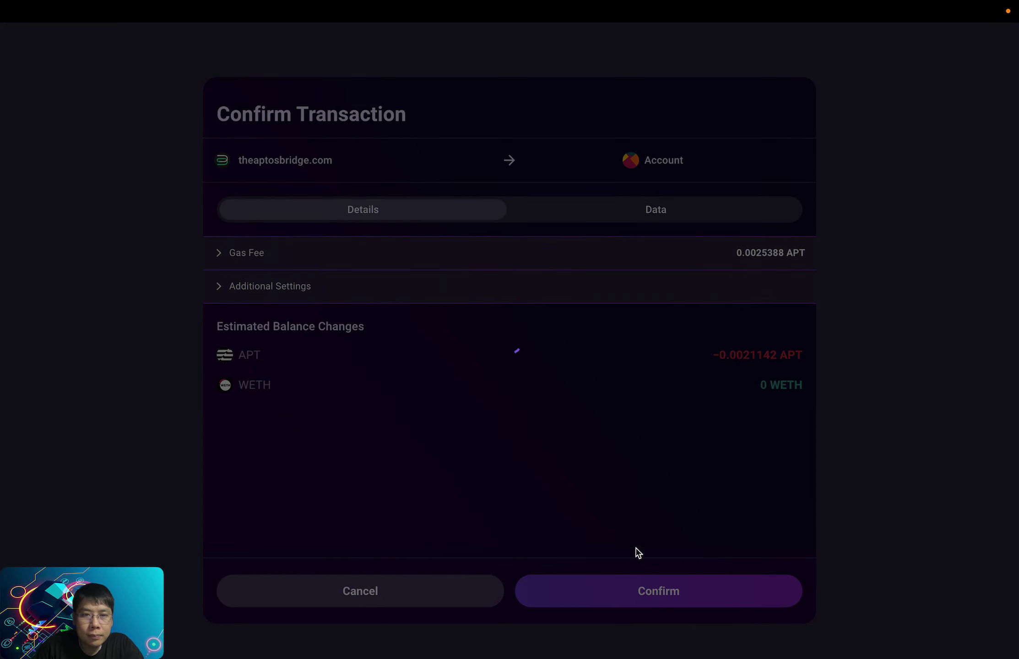
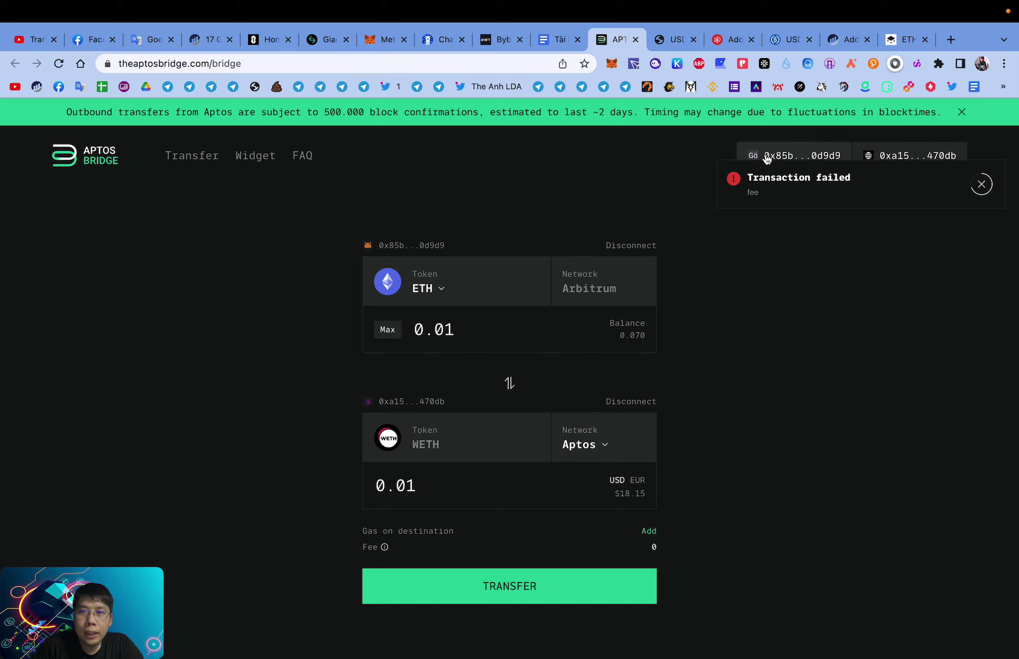
Switch MetaMask from Goerli to Arbitrum Mainnet, then dismiss the Transaction failed notice.
click(611, 63)
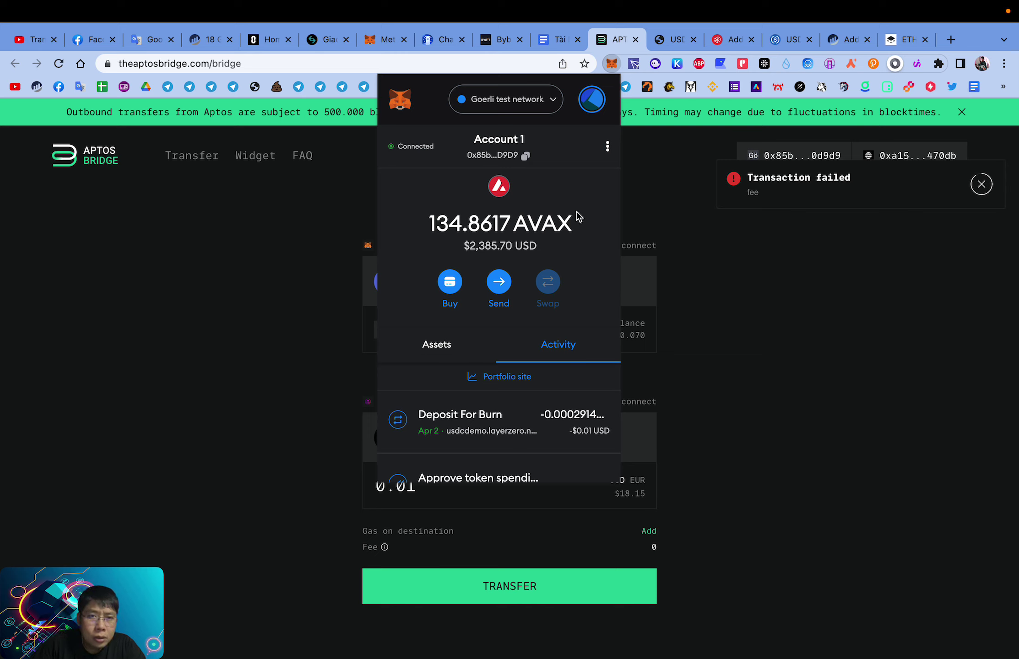
click(539, 111)
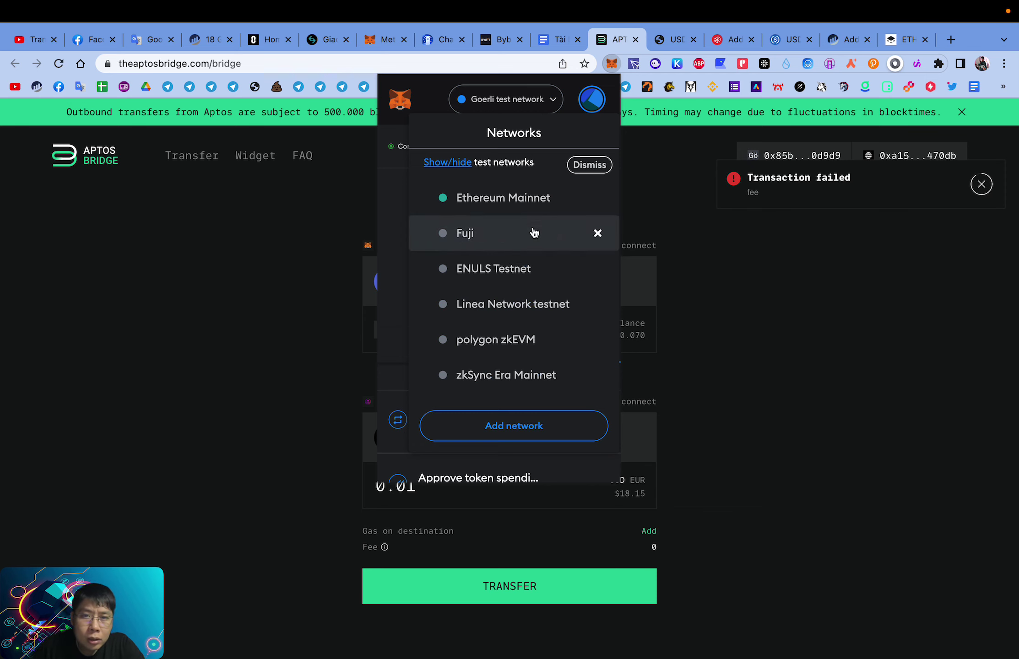
scroll(533, 233, down, 1)
scroll(533, 233, down, 3)
click(515, 287)
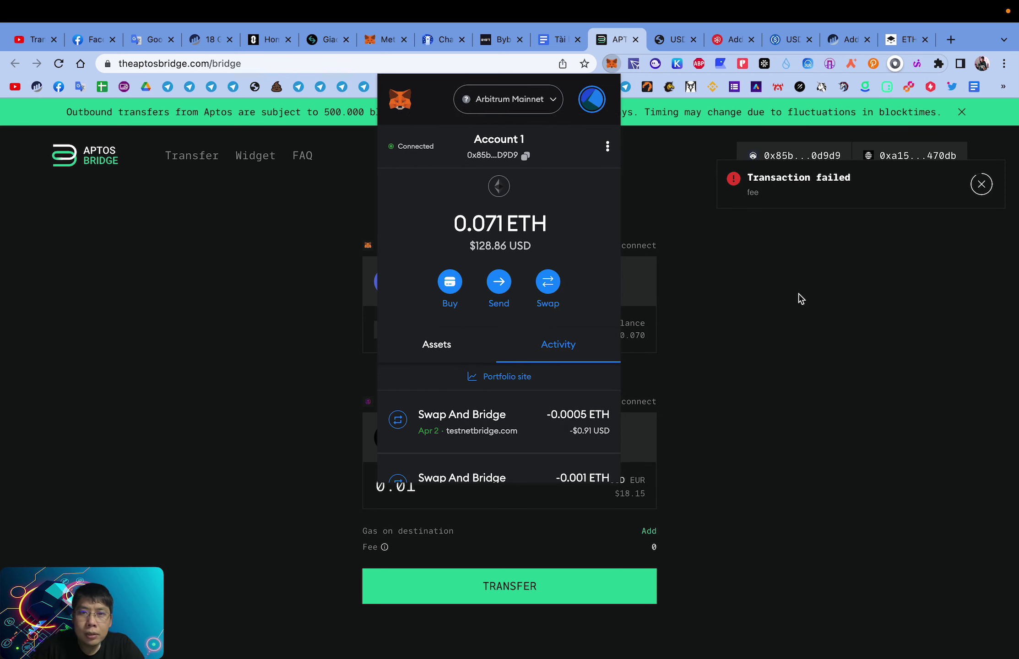
click(800, 298)
click(981, 184)
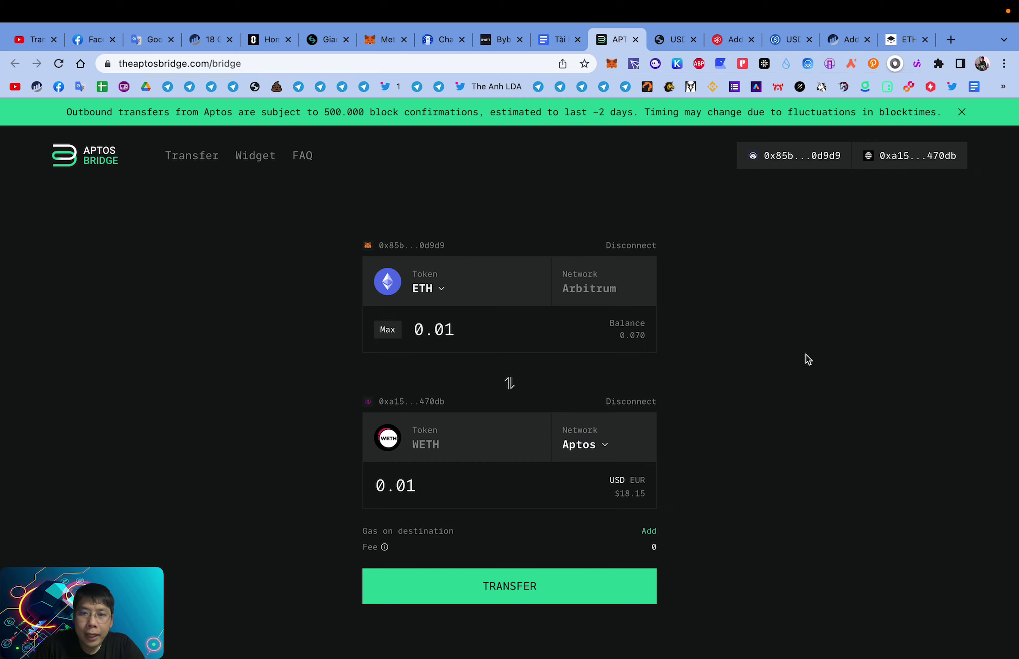
Reload the Aptos Bridge page and re-enter 0.01 ETH as the transfer amount.
right_click(823, 311)
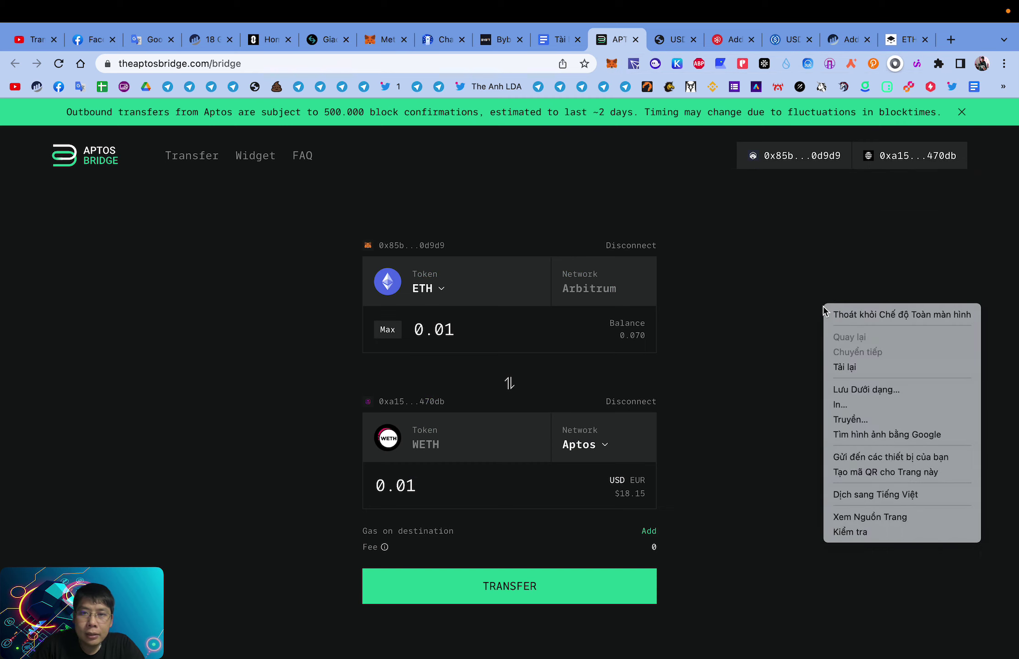
click(845, 368)
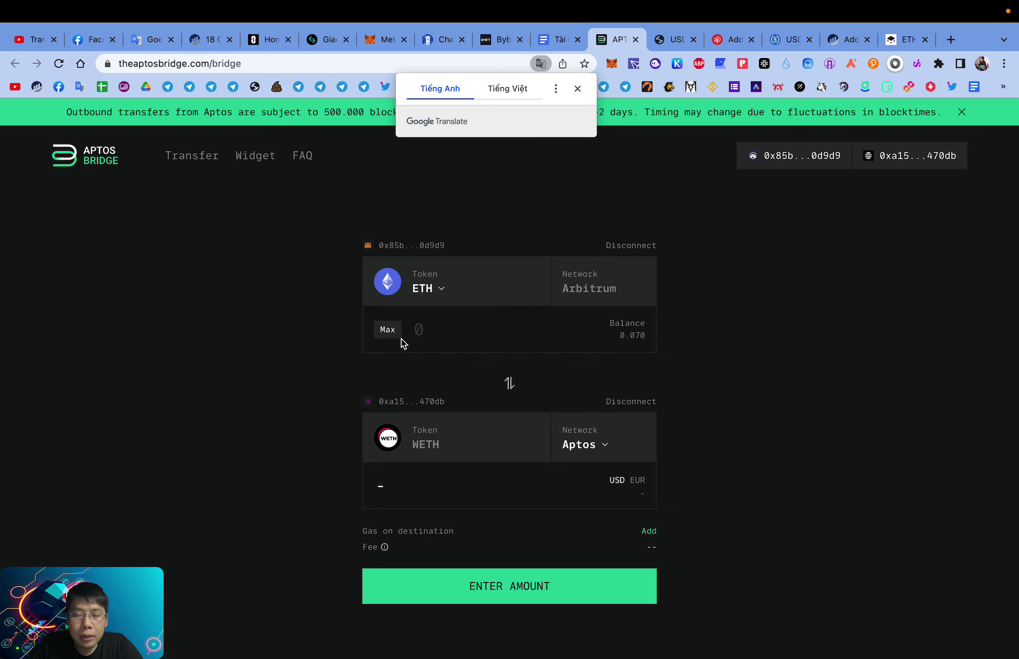
click(478, 334)
text(0.01)
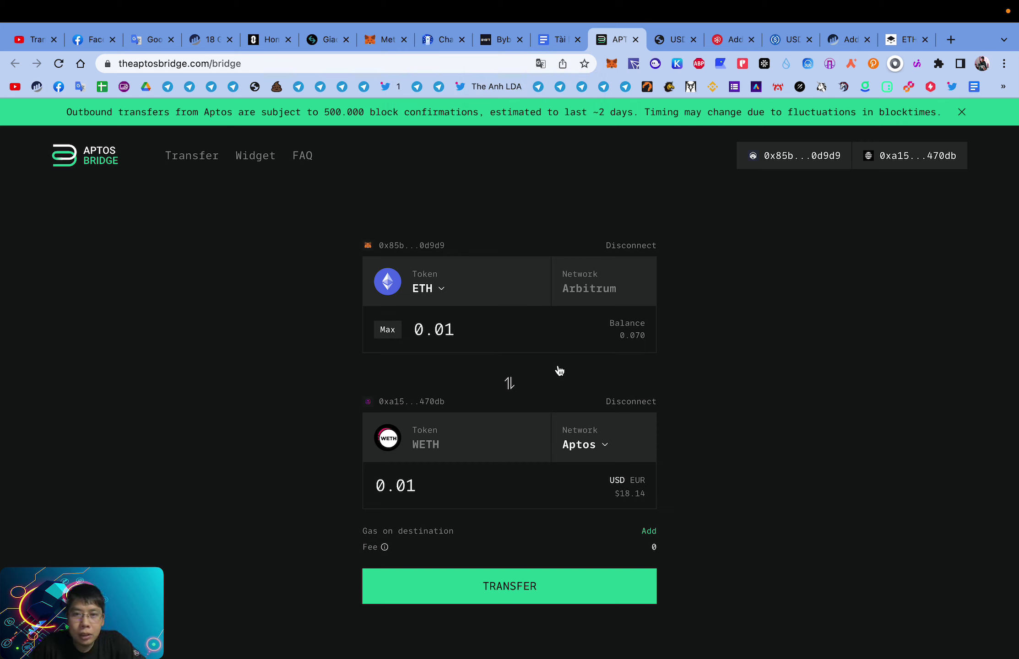
Check the Aptos wallet, then start the 0.01 ETH Arbitrum-to-Aptos transfer.
click(831, 64)
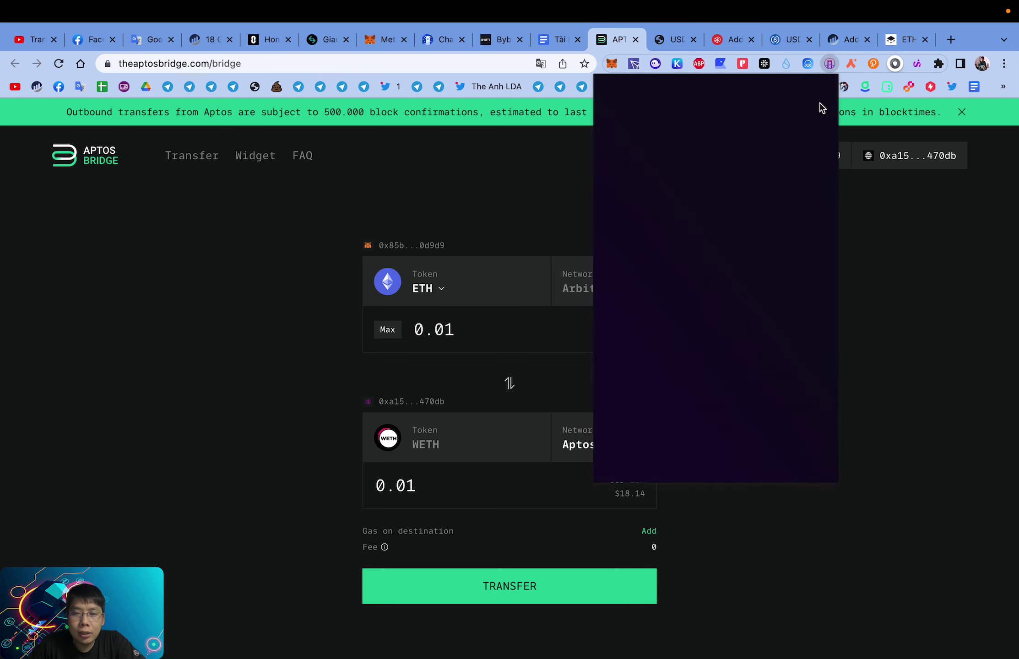
click(913, 266)
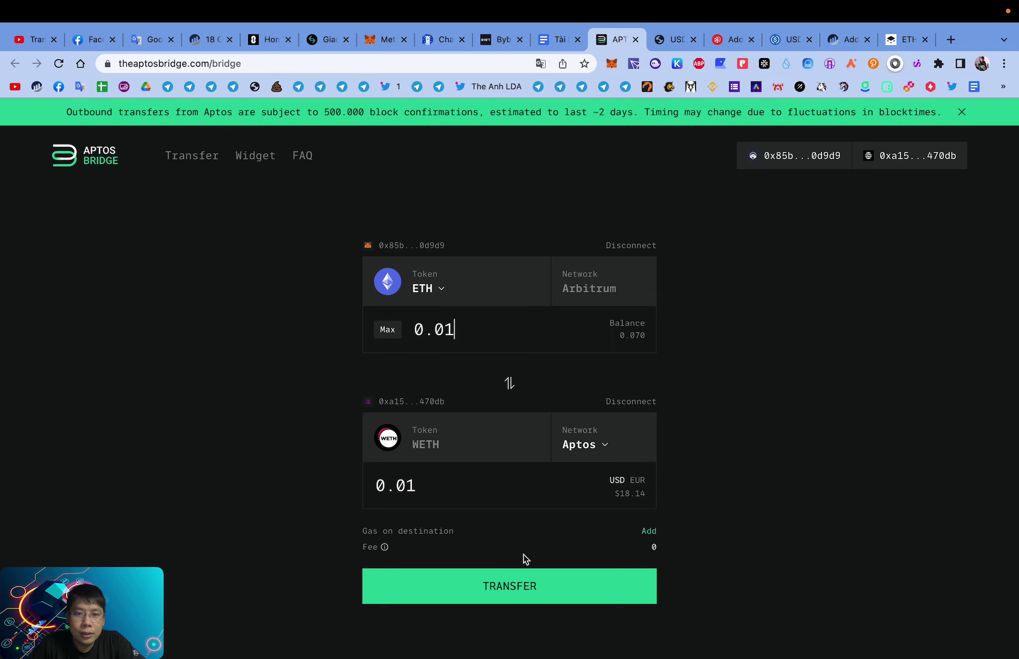
click(552, 595)
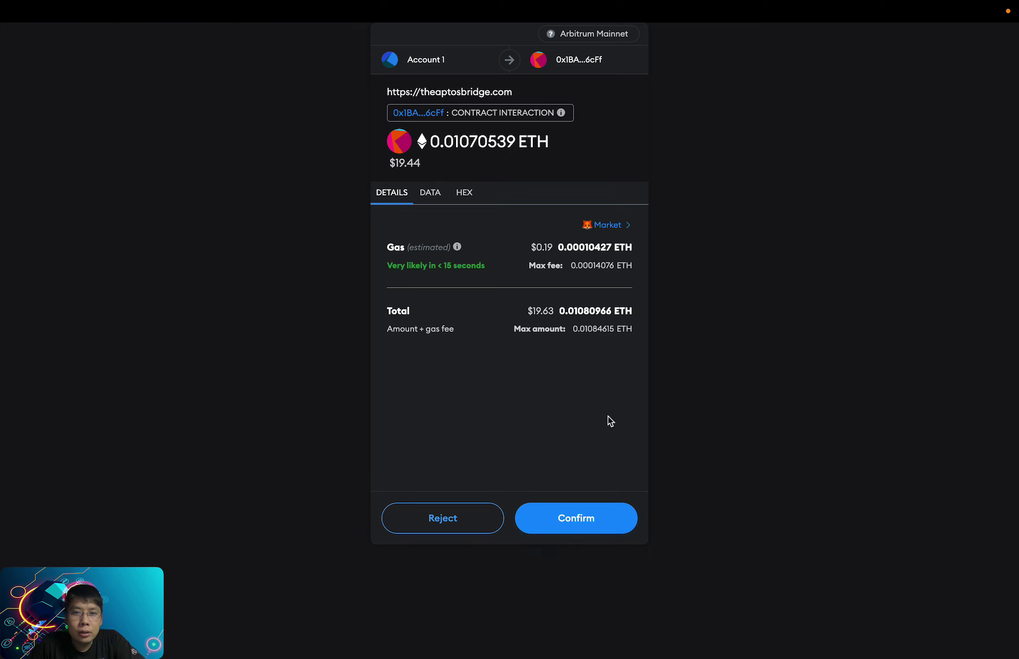
Review the total cost and approve the 0.01070539 ETH bridge transaction in MetaMask.
drag(584, 311, 620, 311)
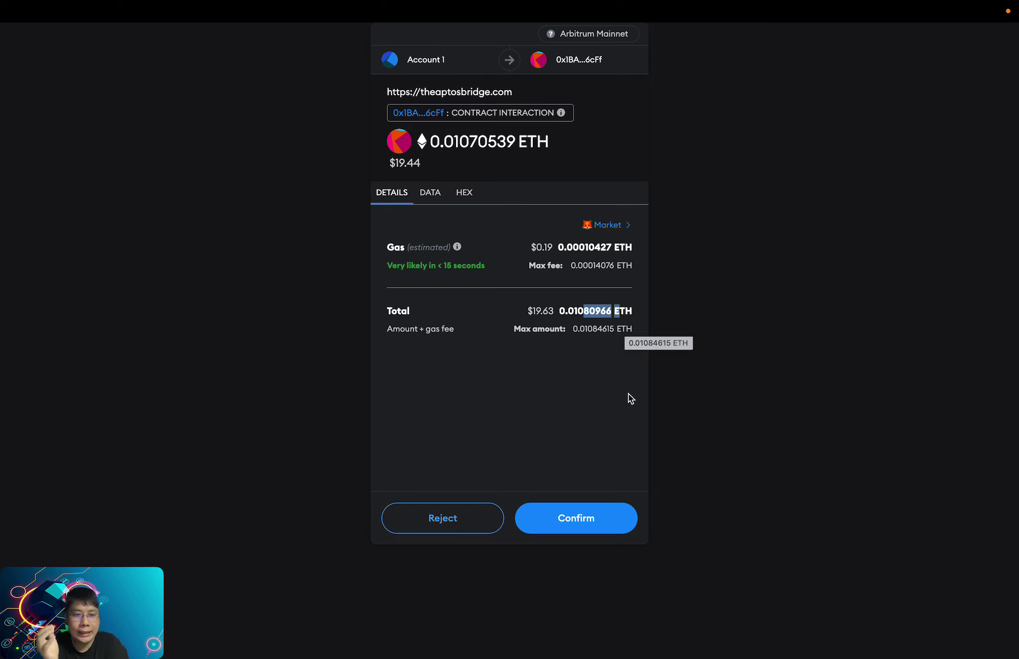
click(609, 509)
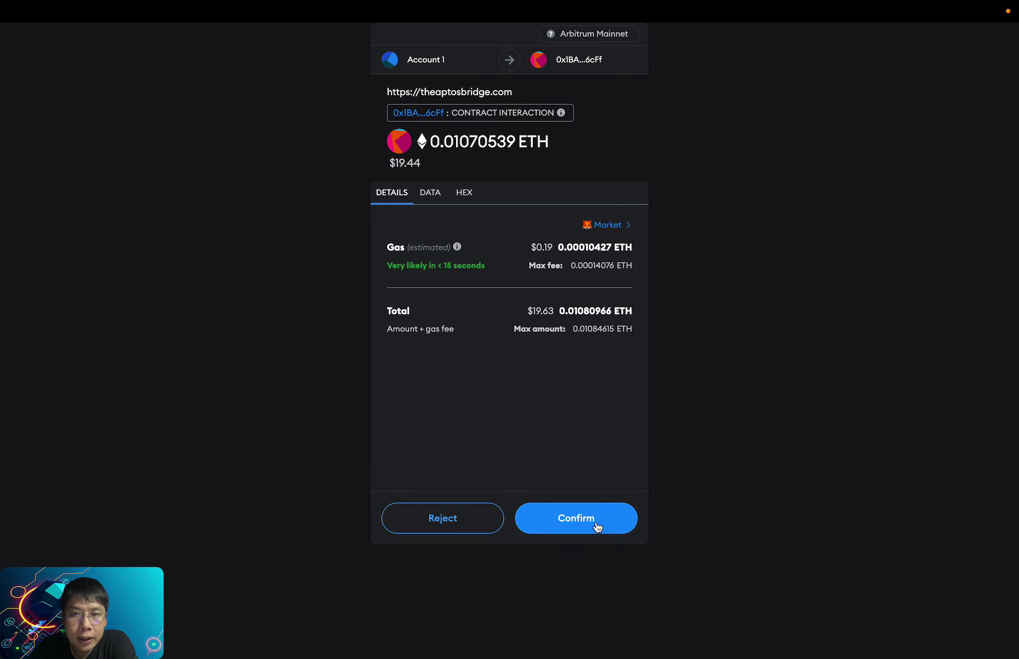
click(597, 526)
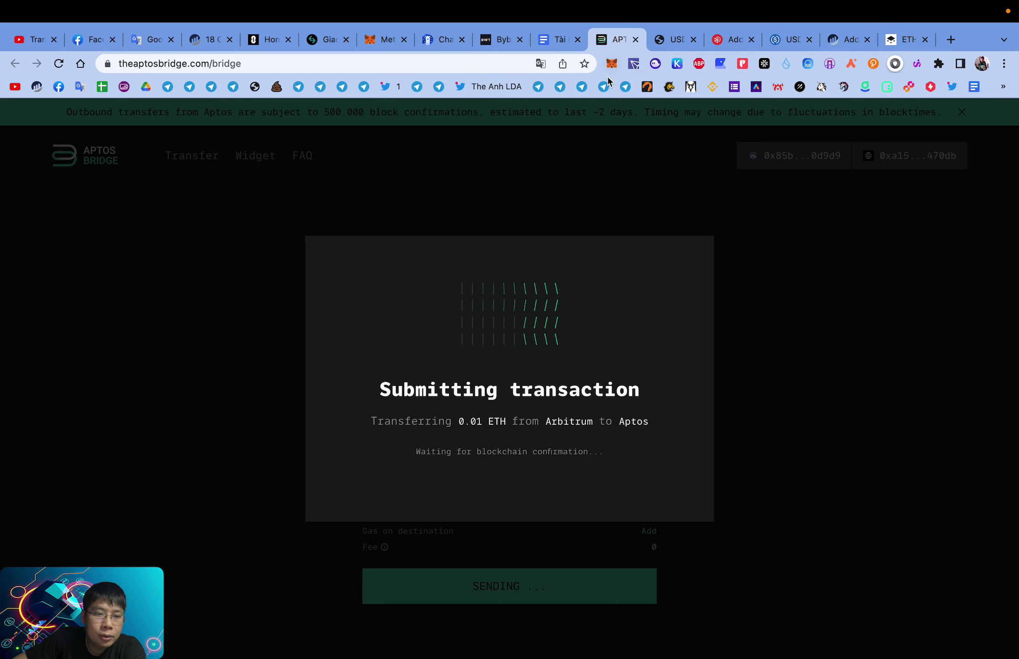
Open the pending Contract interaction on the block explorer, placed beside the bridge page.
click(611, 64)
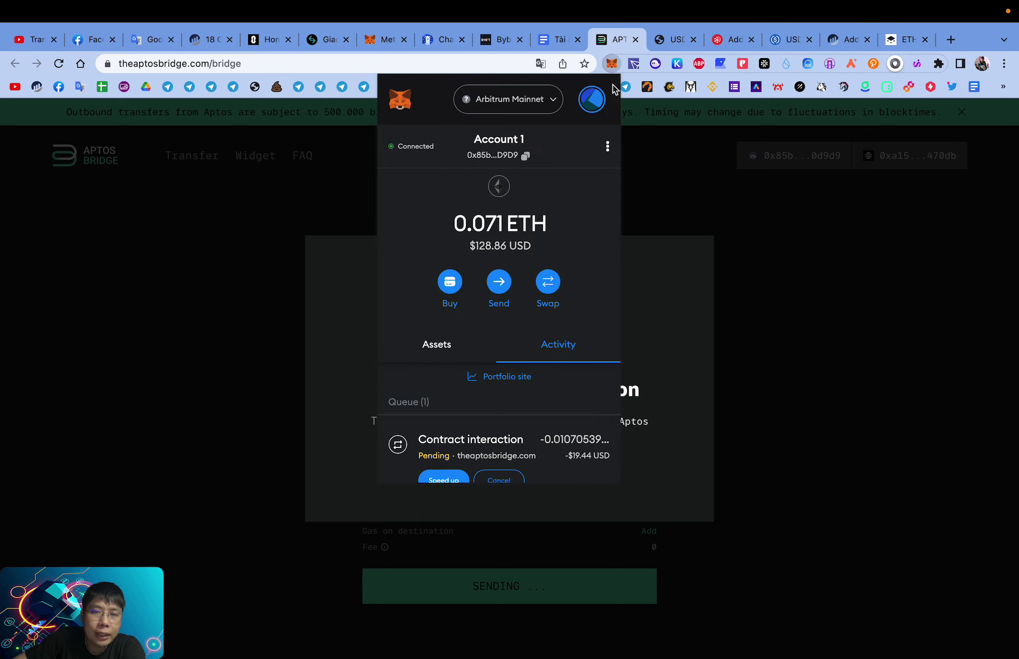
scroll(568, 359, down, 3)
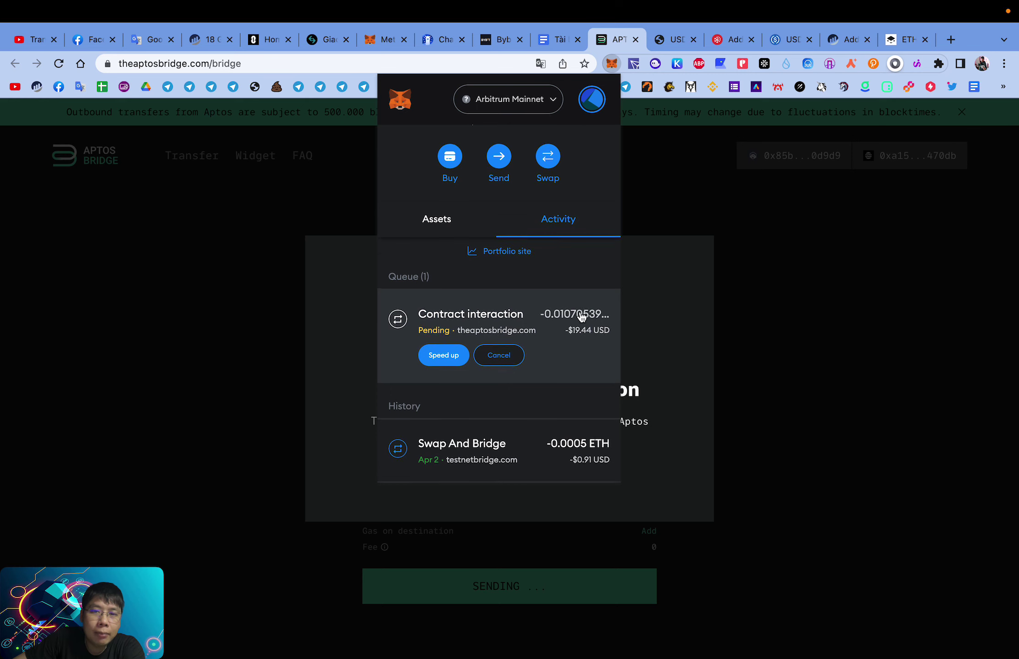
scroll(572, 330, up, 2)
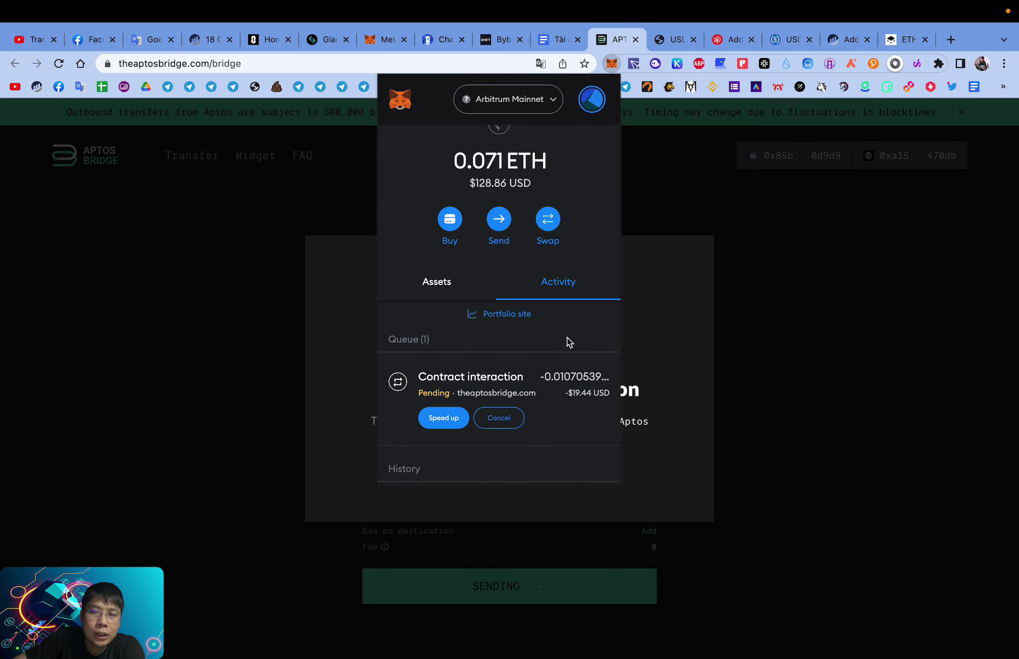
click(567, 372)
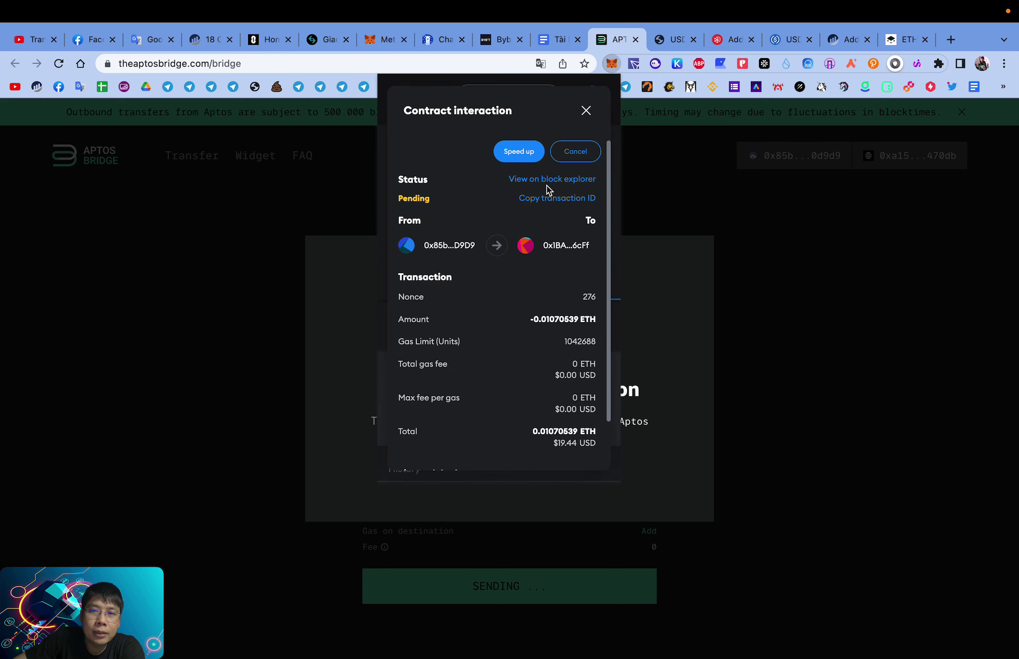
click(549, 178)
drag(898, 48, 638, 44)
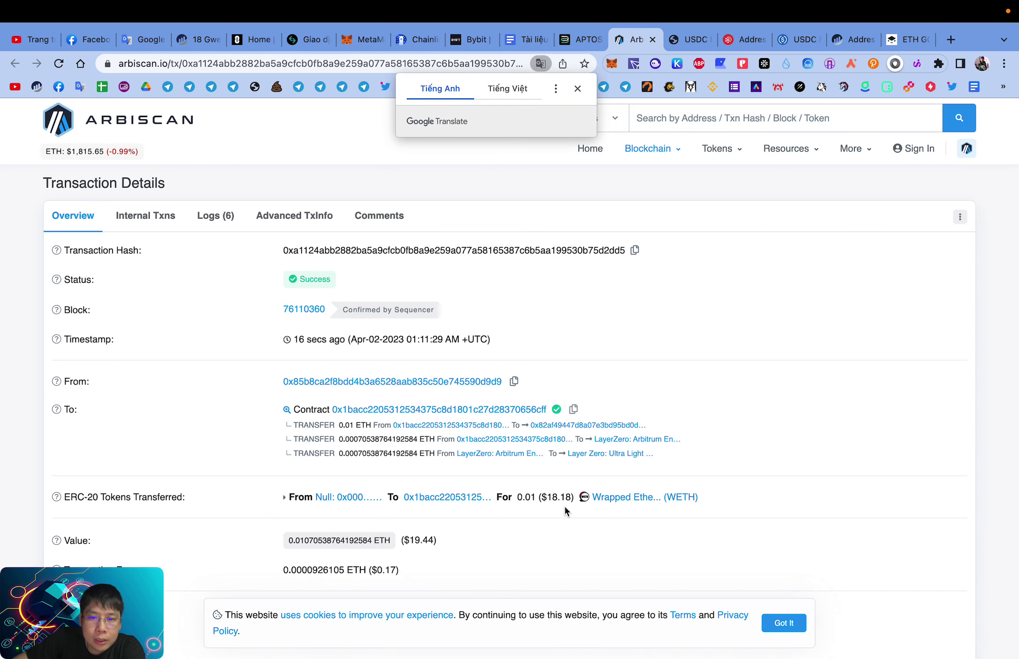
Verify the Success status and 0.01070538764192584 ETH value on Arbiscan, then return to Aptos Bridge.
scroll(539, 505, down, 3)
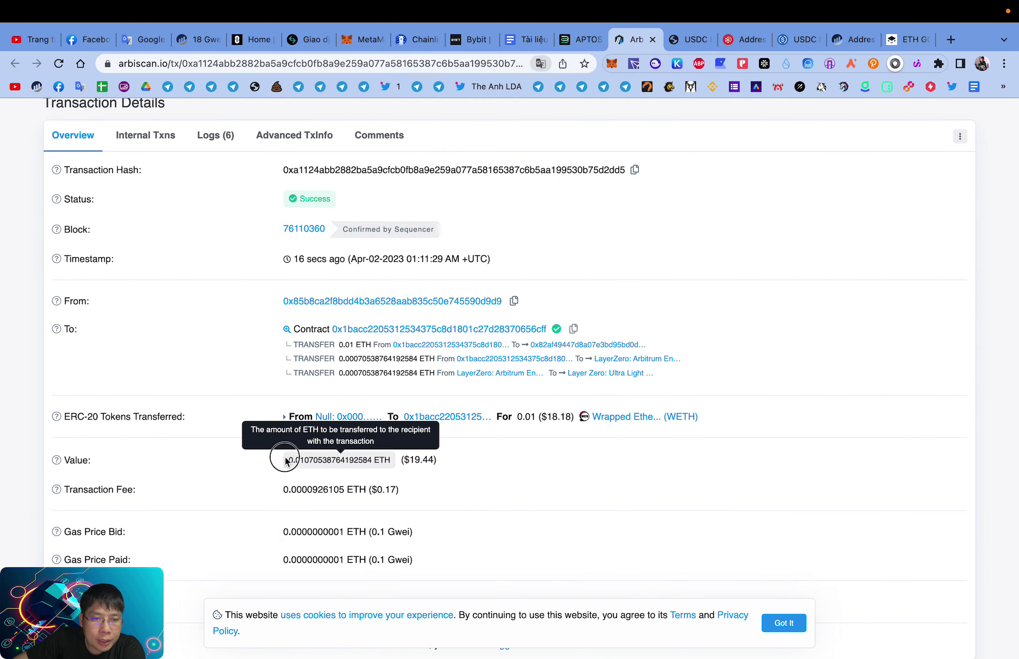
drag(288, 460, 387, 459)
click(771, 485)
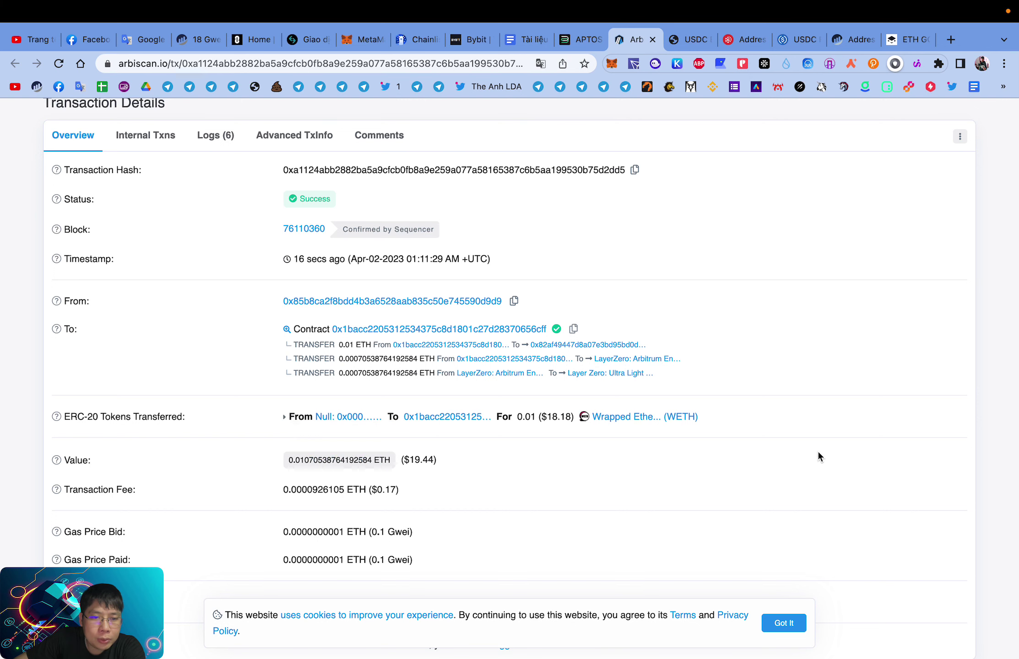
click(580, 39)
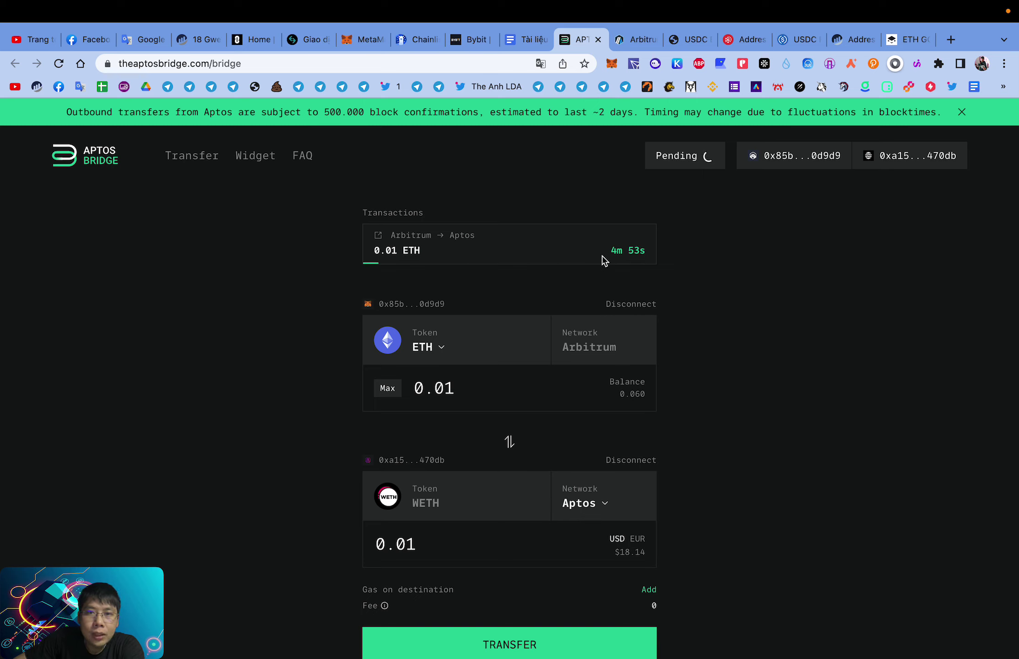
drag(600, 253, 679, 265)
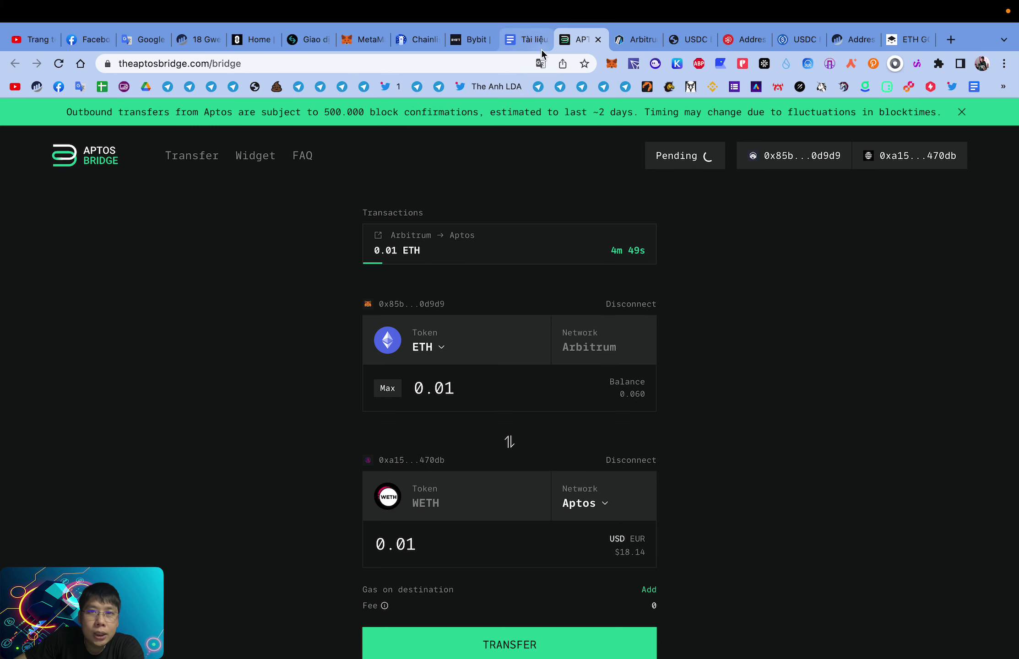
click(737, 42)
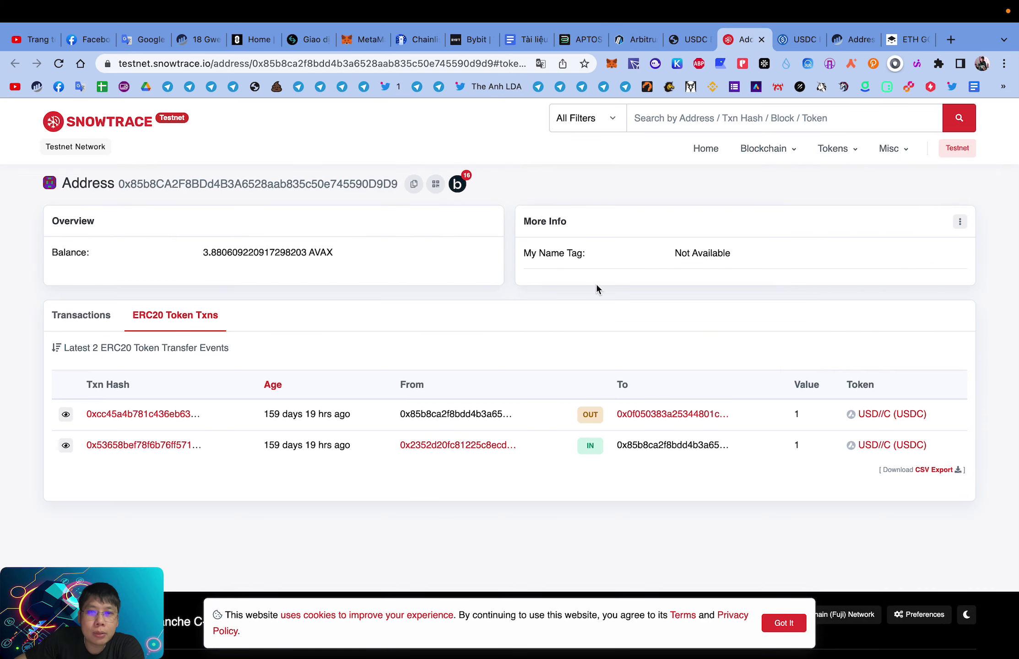
right_click(574, 195)
click(604, 267)
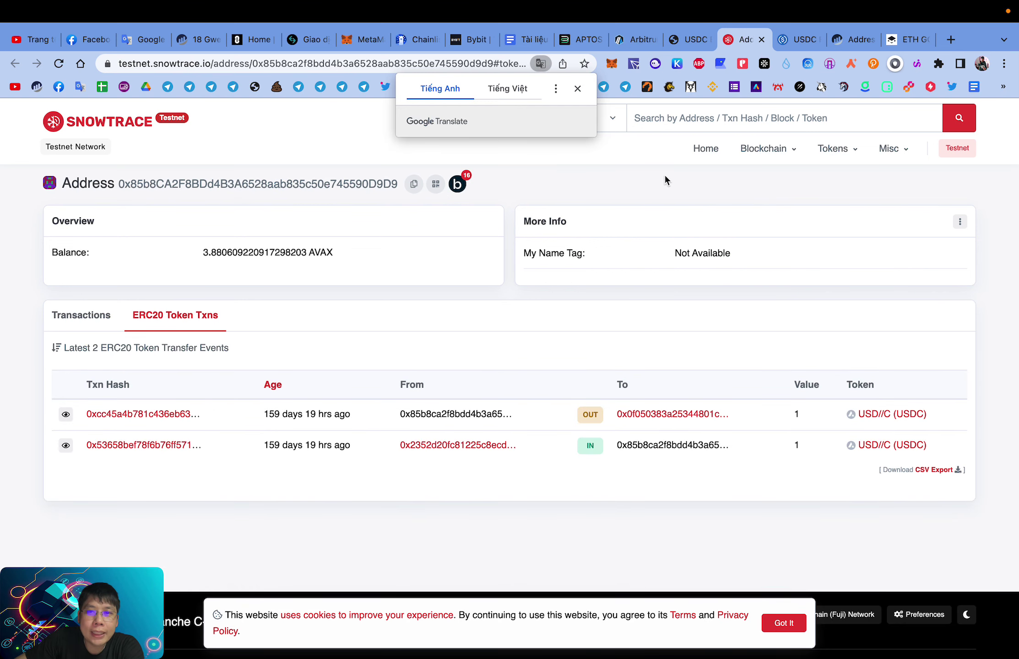
click(675, 42)
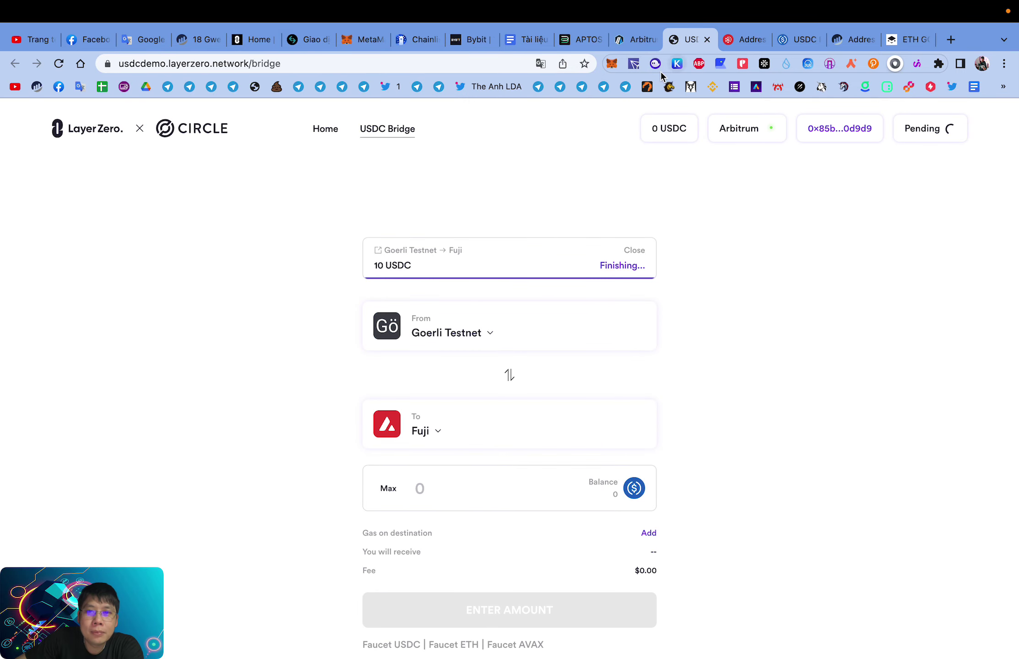
click(638, 40)
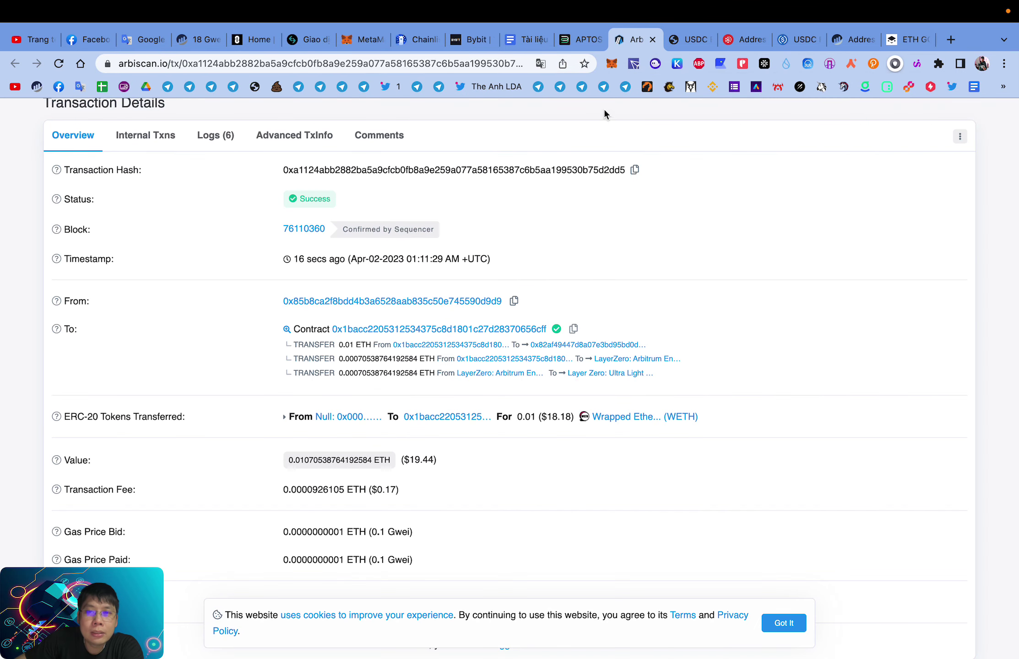
click(581, 41)
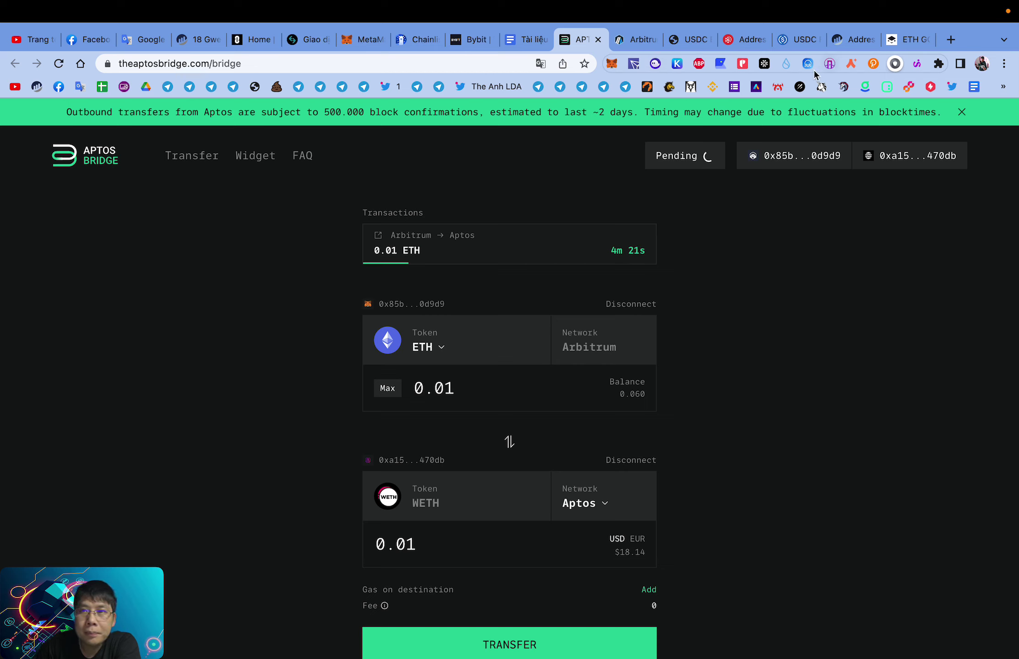
Check Aptos wallet balances, reverse the bridge to send from Aptos, and set 0.001 WETH.
click(829, 63)
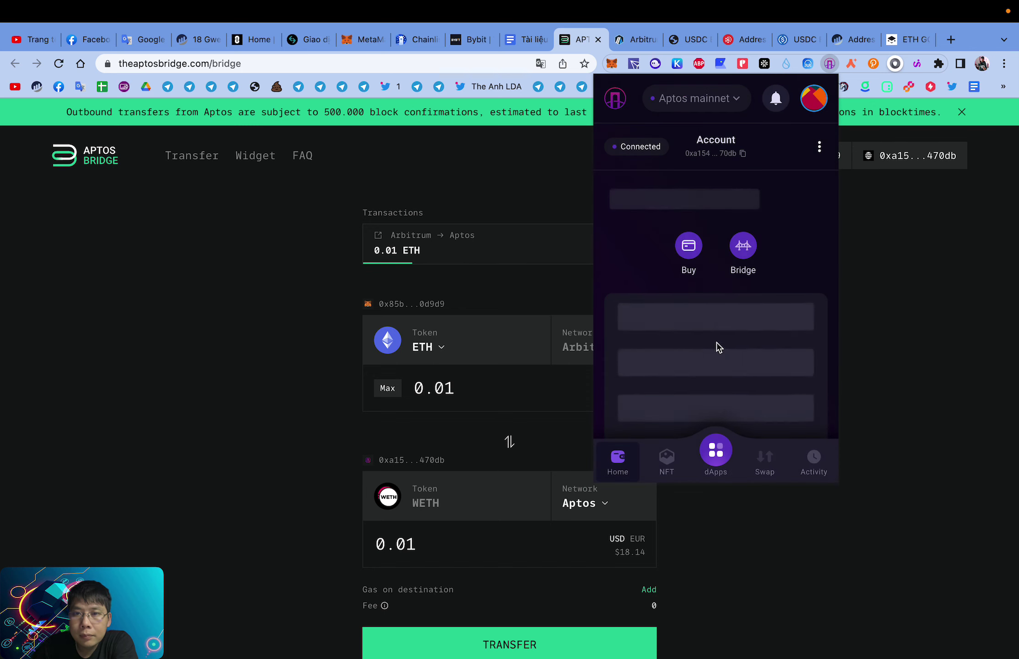
scroll(742, 323, down, 5)
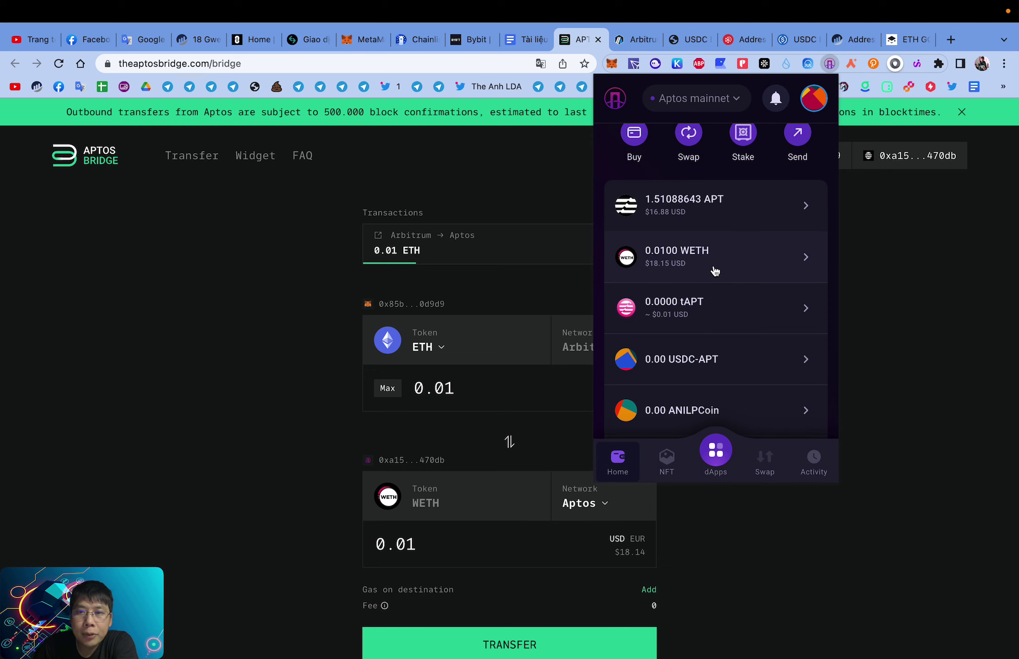
click(994, 289)
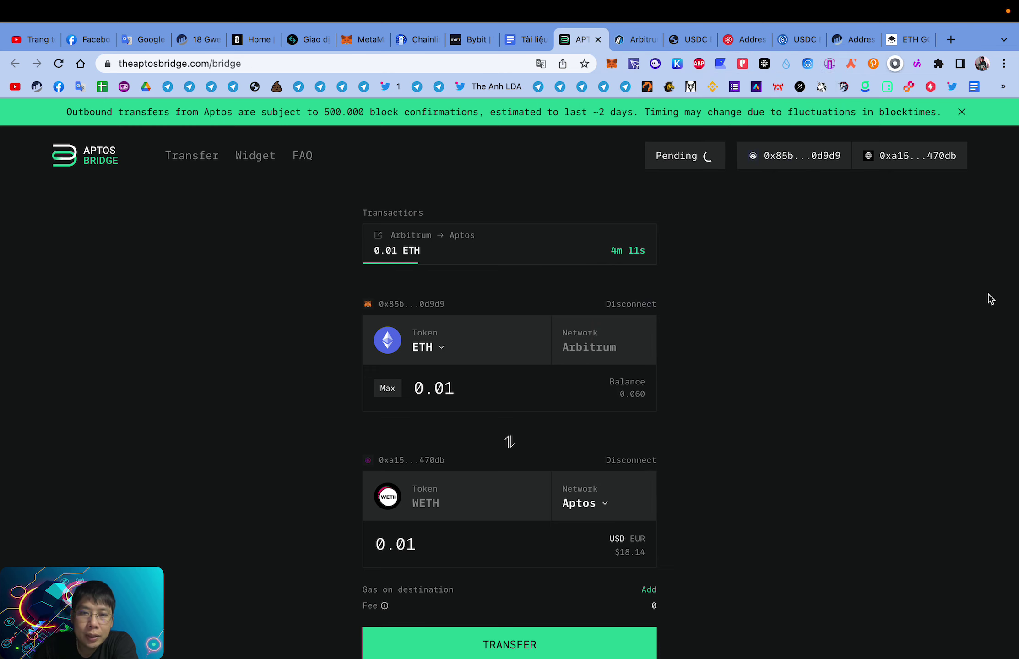
click(509, 442)
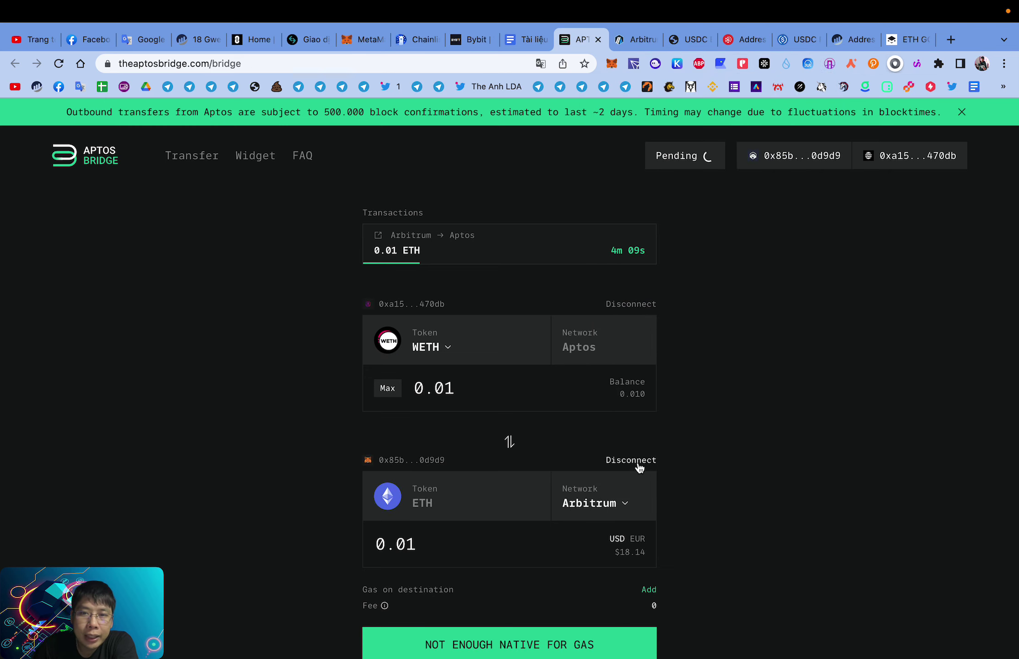
drag(457, 393, 444, 393)
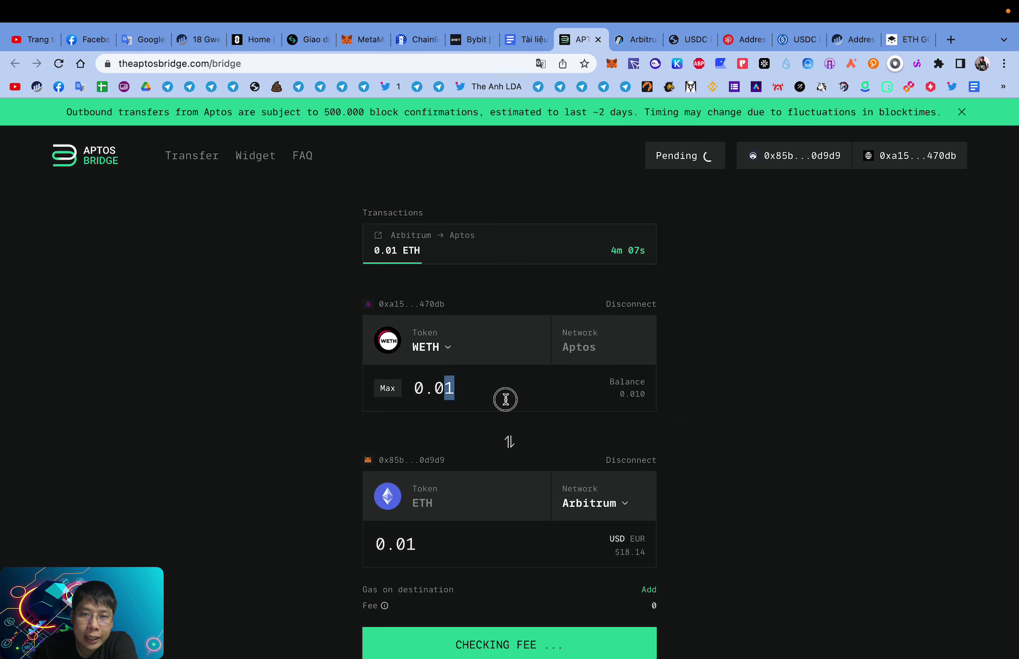
text(01)
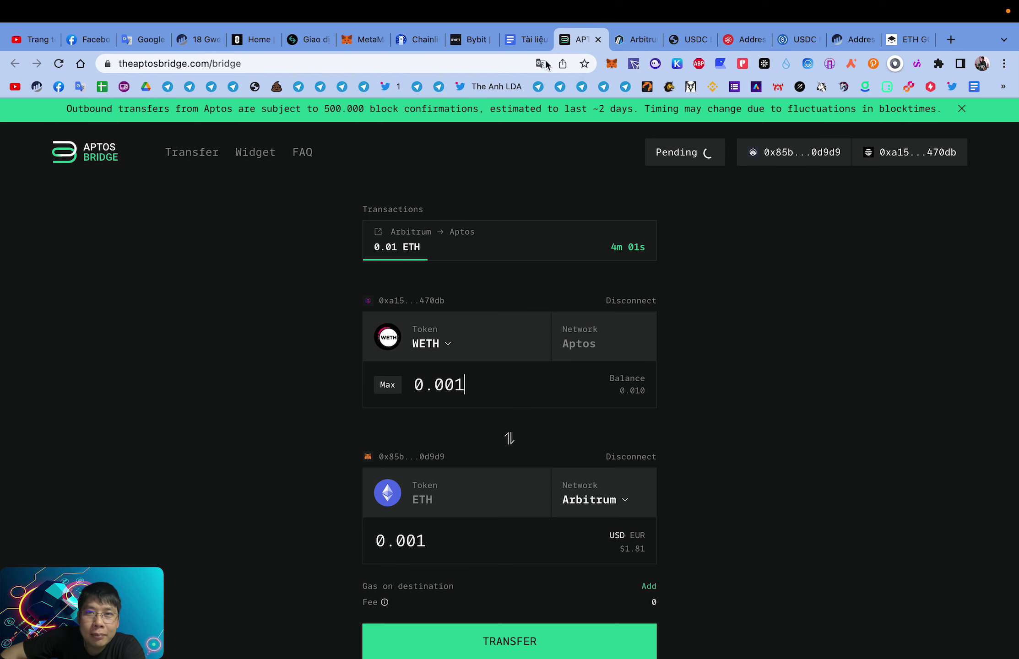
Read the note that reverse transfers take longer, then return to the bridge page.
click(529, 41)
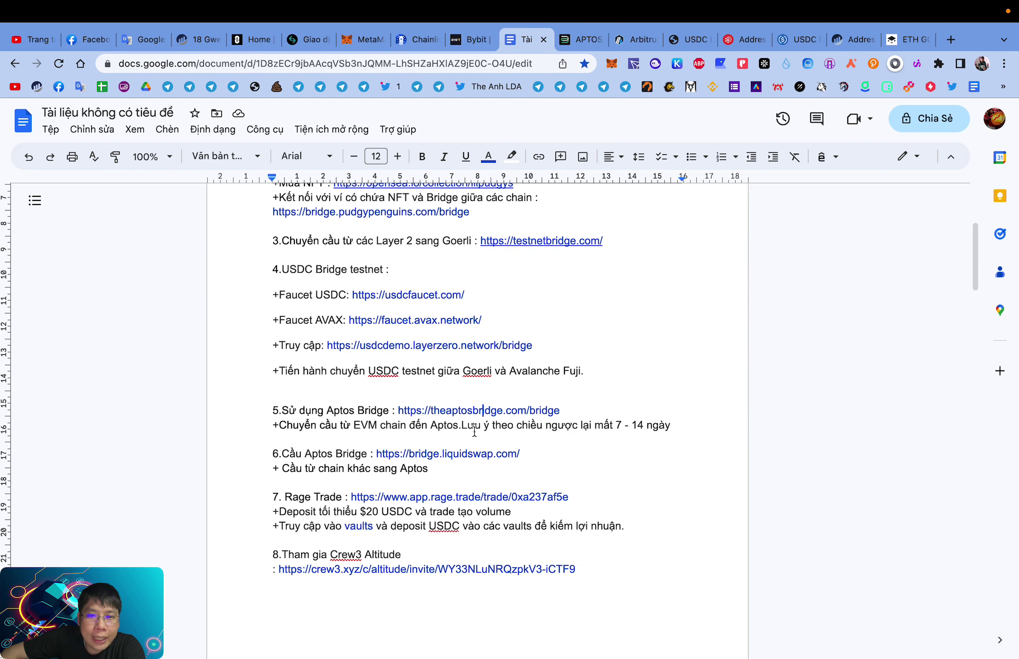
drag(468, 427, 671, 427)
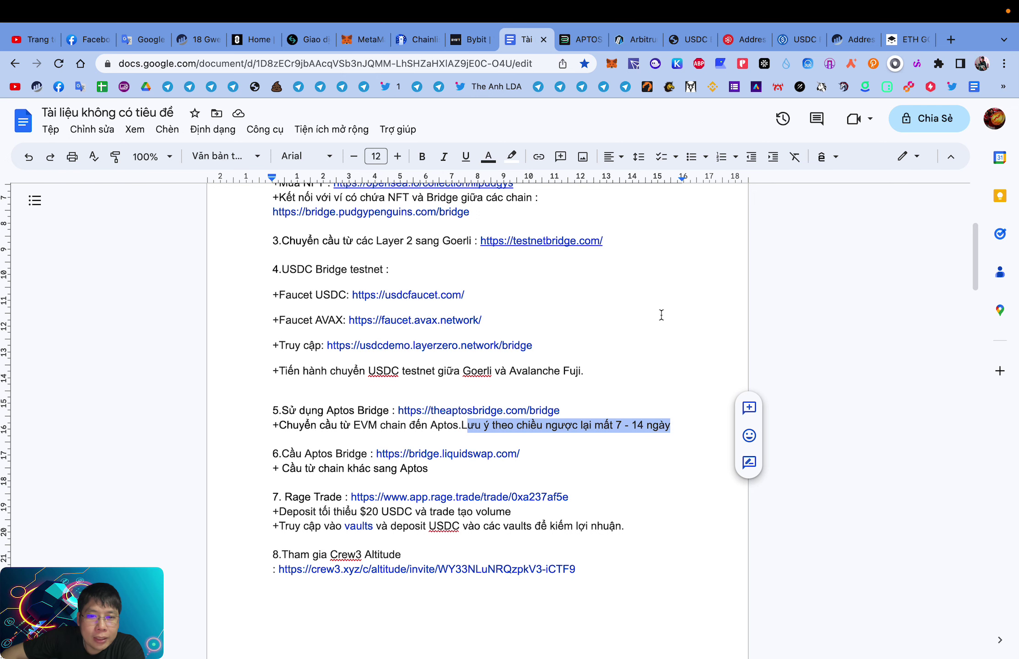
click(581, 39)
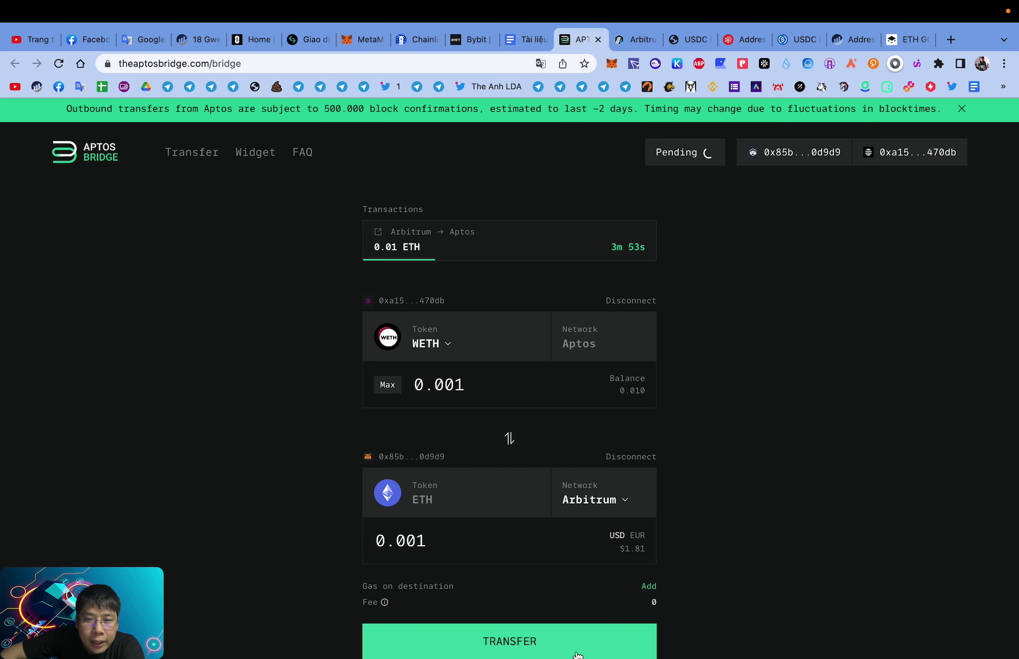
Start the 0.001 WETH transfer, review the 0.0220418 APT gas fee and balance change, then reject it.
click(539, 652)
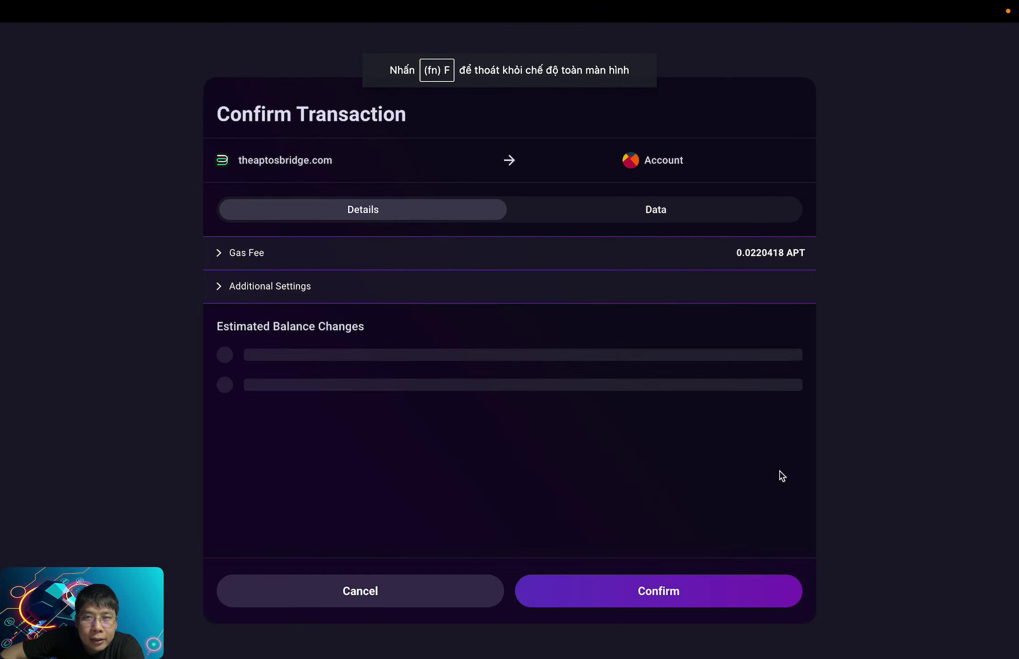
drag(731, 259, 819, 262)
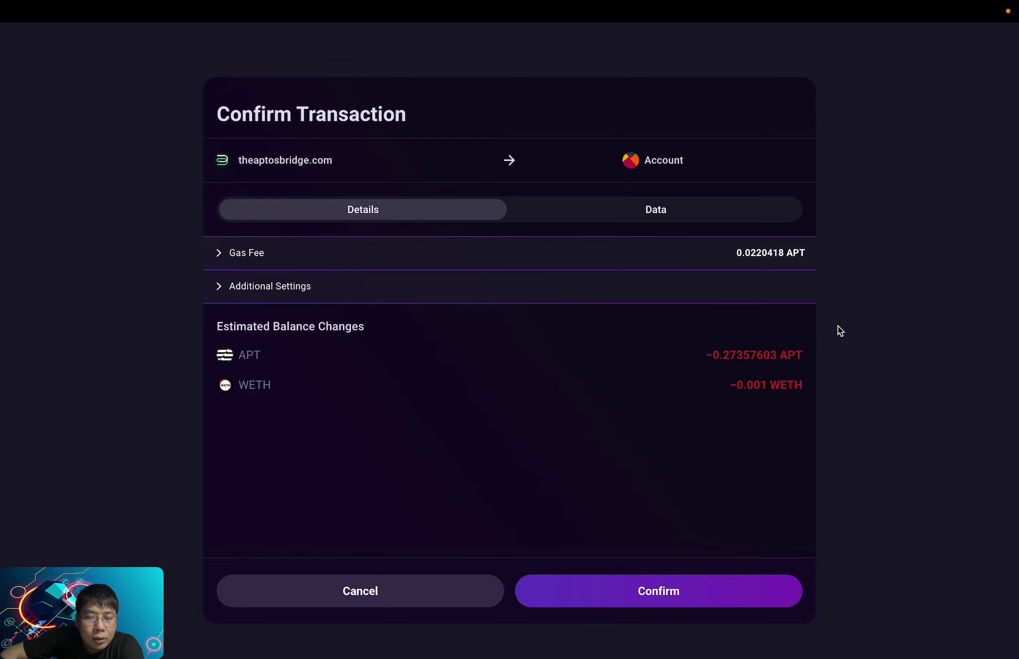
drag(707, 355, 808, 361)
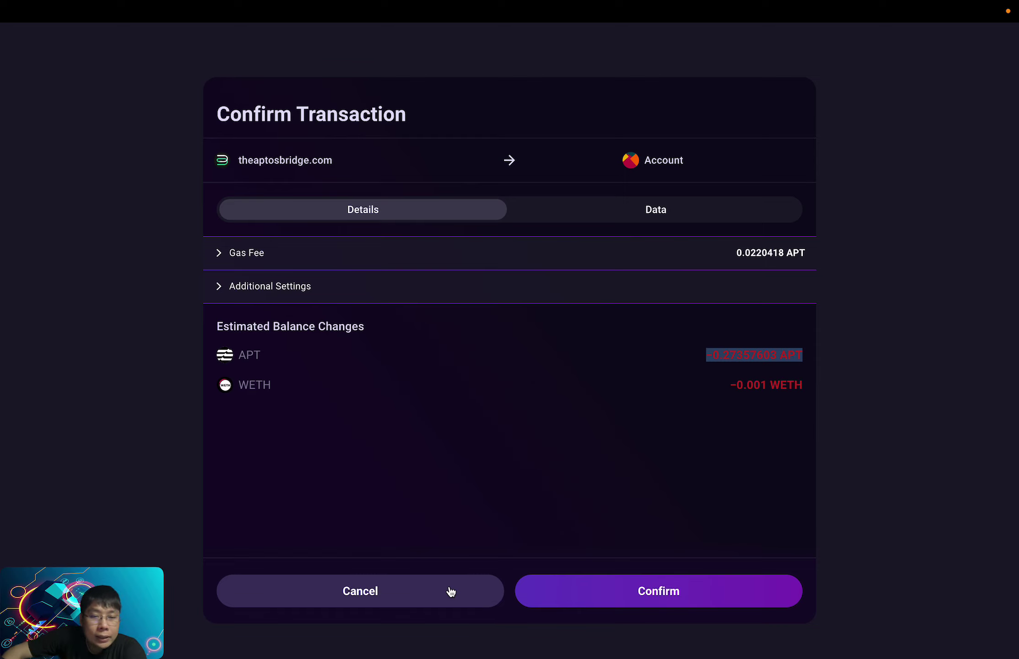
click(451, 591)
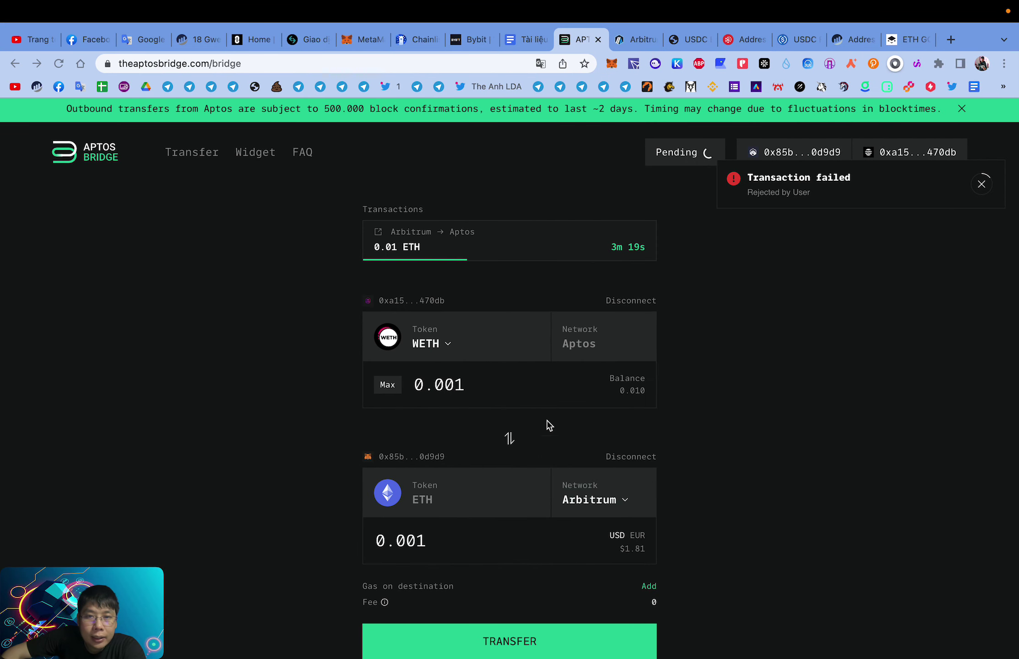
Change the amount from 0.001 to 0.002 WETH and start the transfer.
click(487, 390)
key(BackSpace)
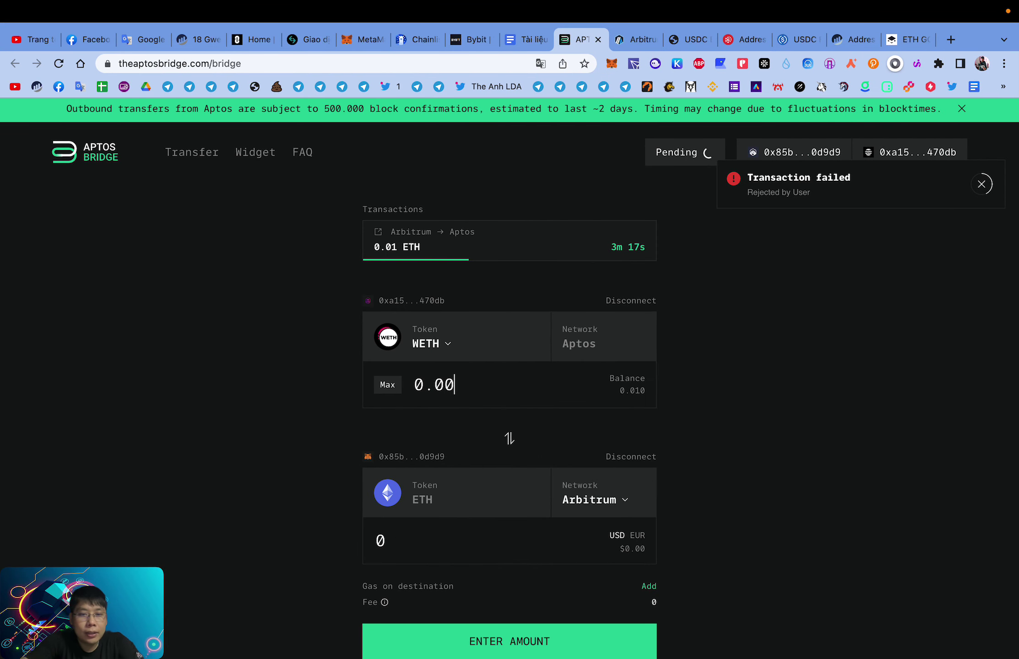
text(2)
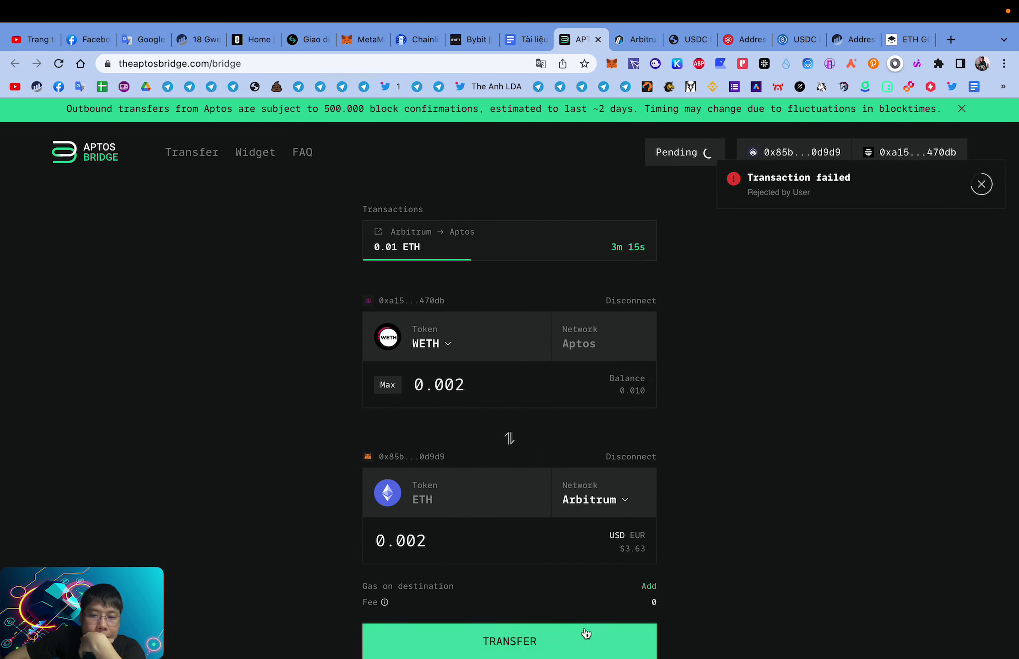
click(576, 646)
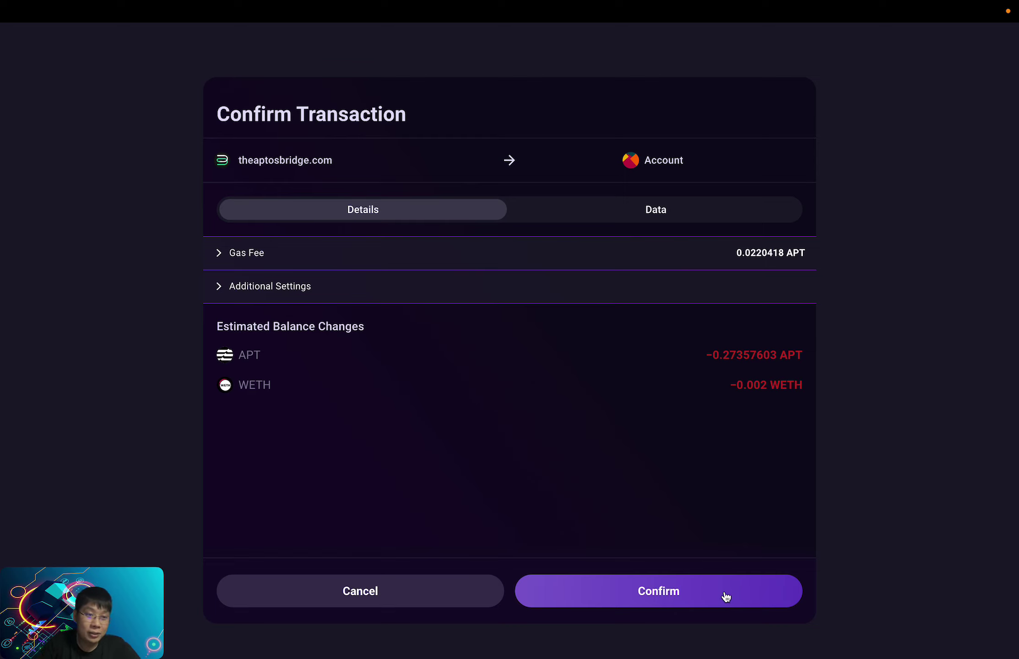
Confirm the 0.002 WETH transfer in Pontem Wallet, then check MetaMask's asset list.
click(691, 594)
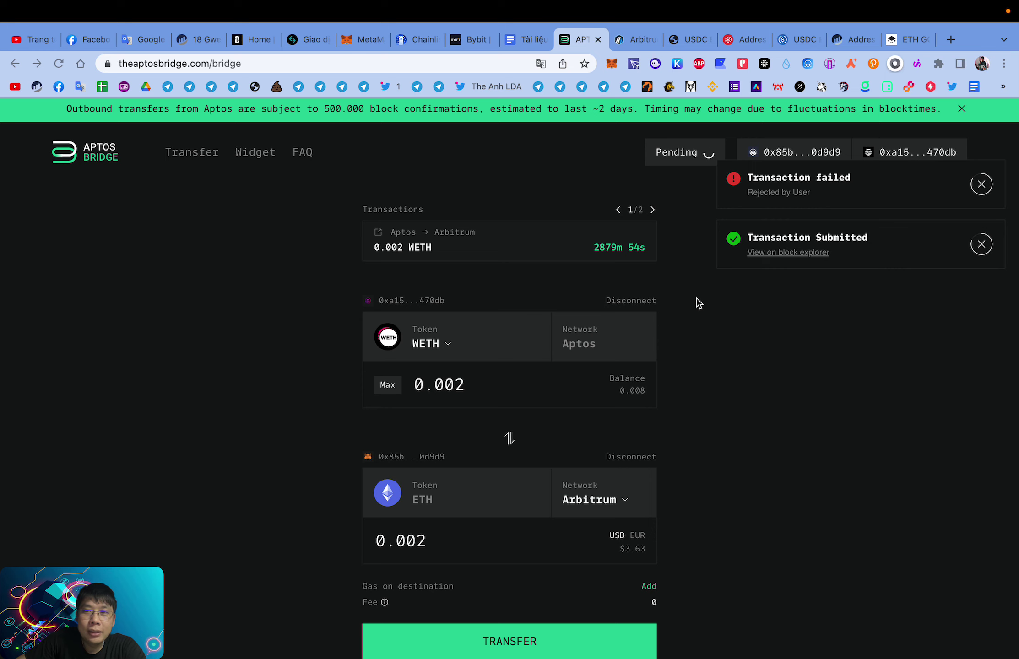
click(611, 64)
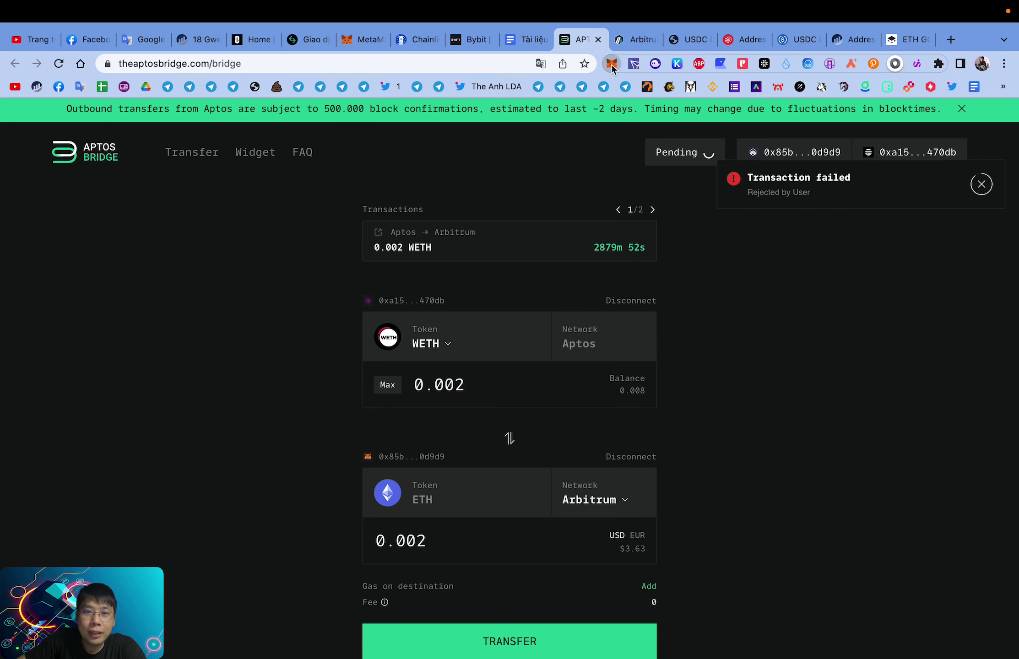
click(438, 346)
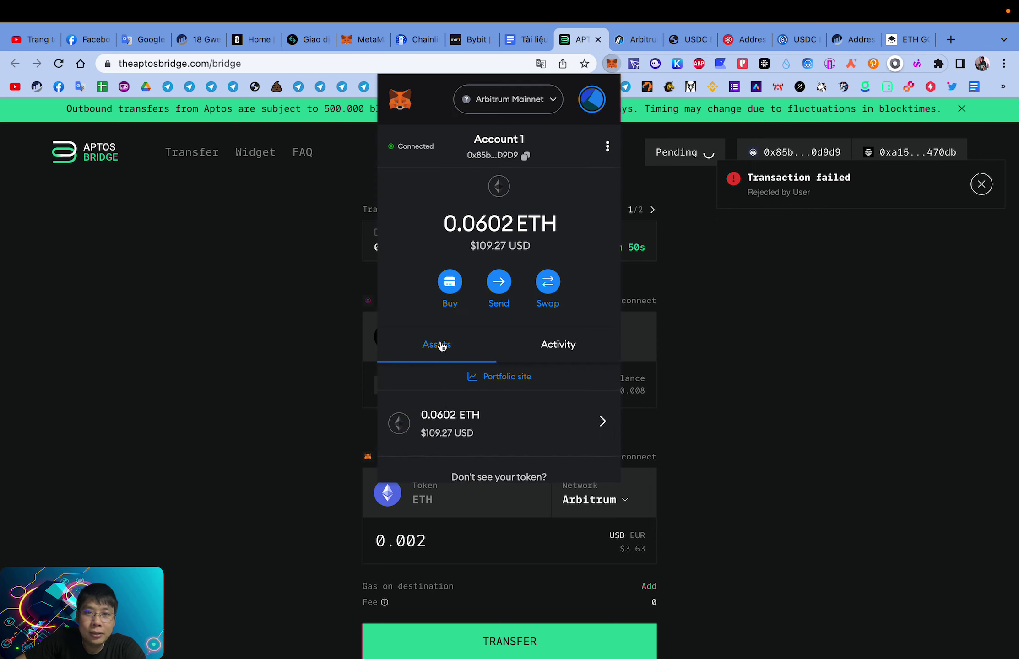
Close MetaMask and open Pontem Wallet to look over its account.
click(786, 344)
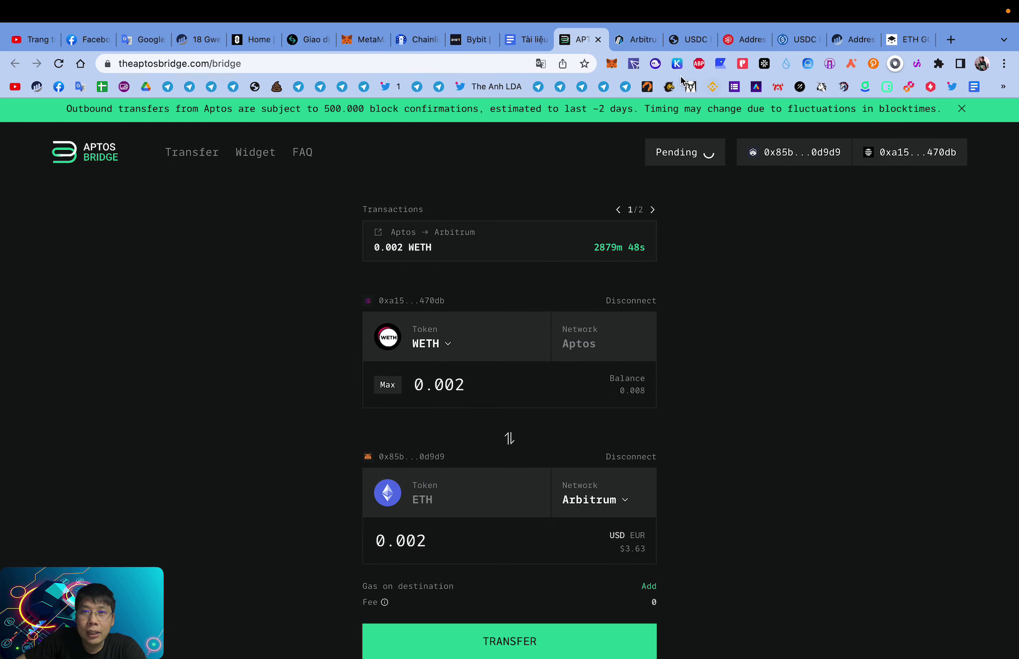
click(829, 64)
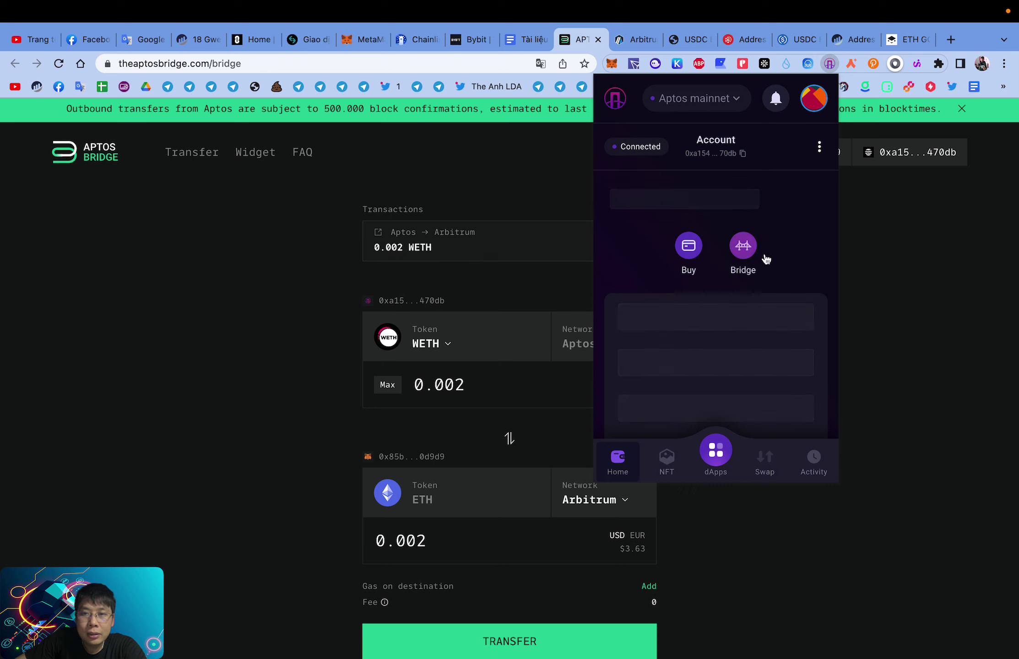
scroll(730, 295, down, 2)
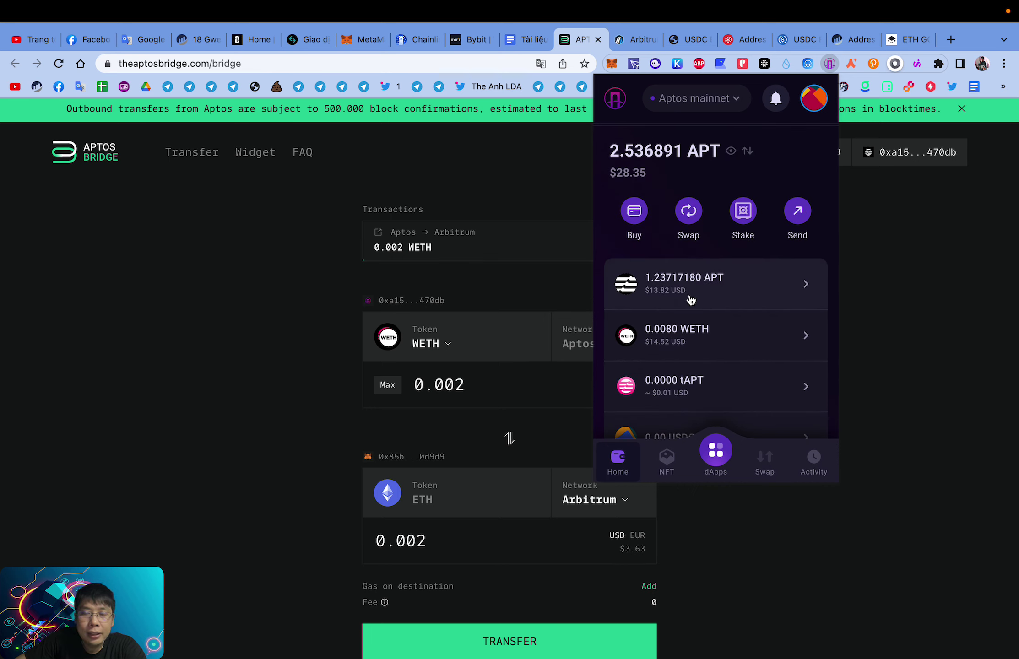
scroll(690, 300, up, 1)
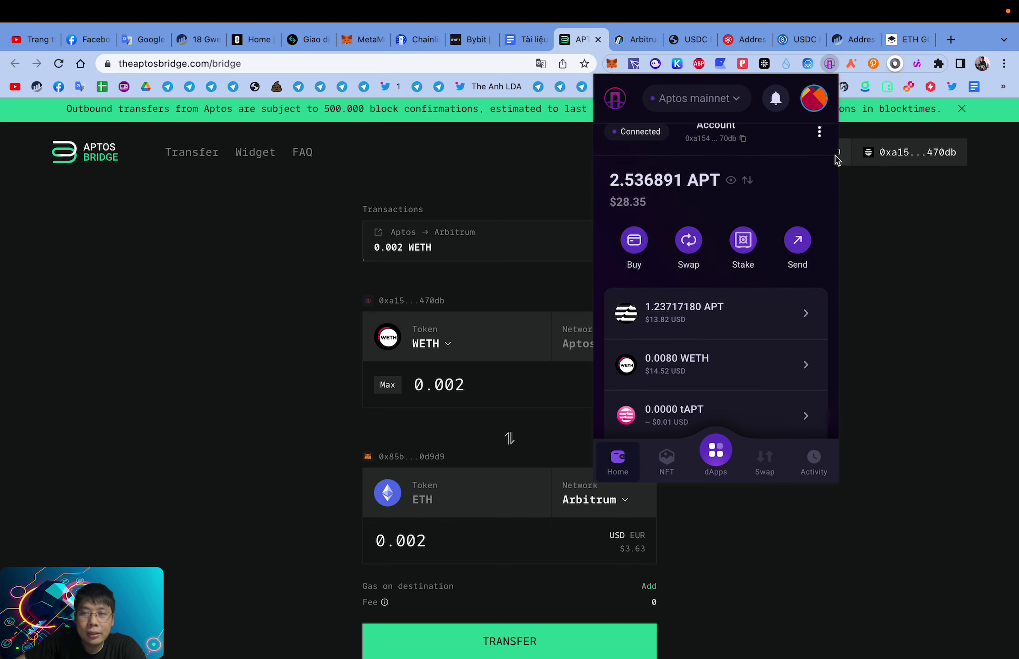
scroll(830, 155, up, 1)
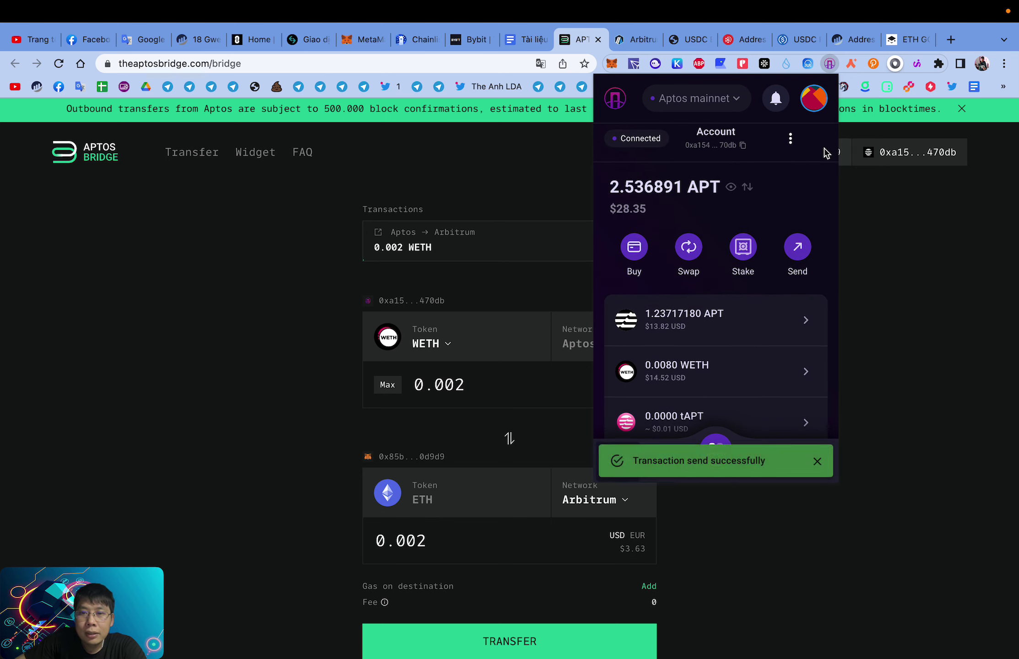
Open Pontem's Activity list and the details of the latest 0.0185064 APT Custom call.
click(791, 138)
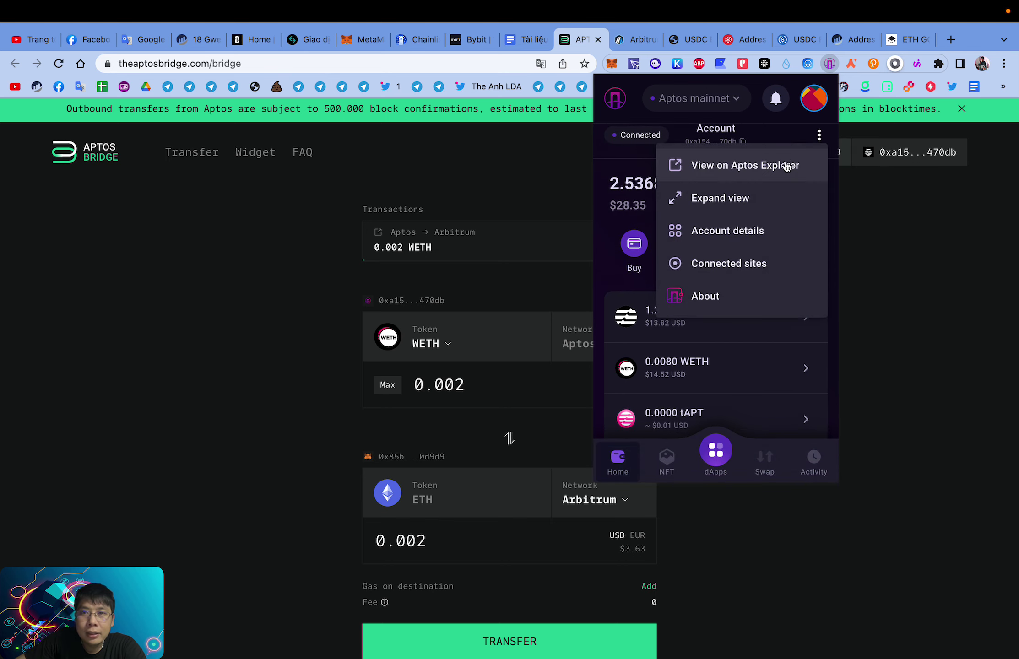
click(815, 467)
click(815, 466)
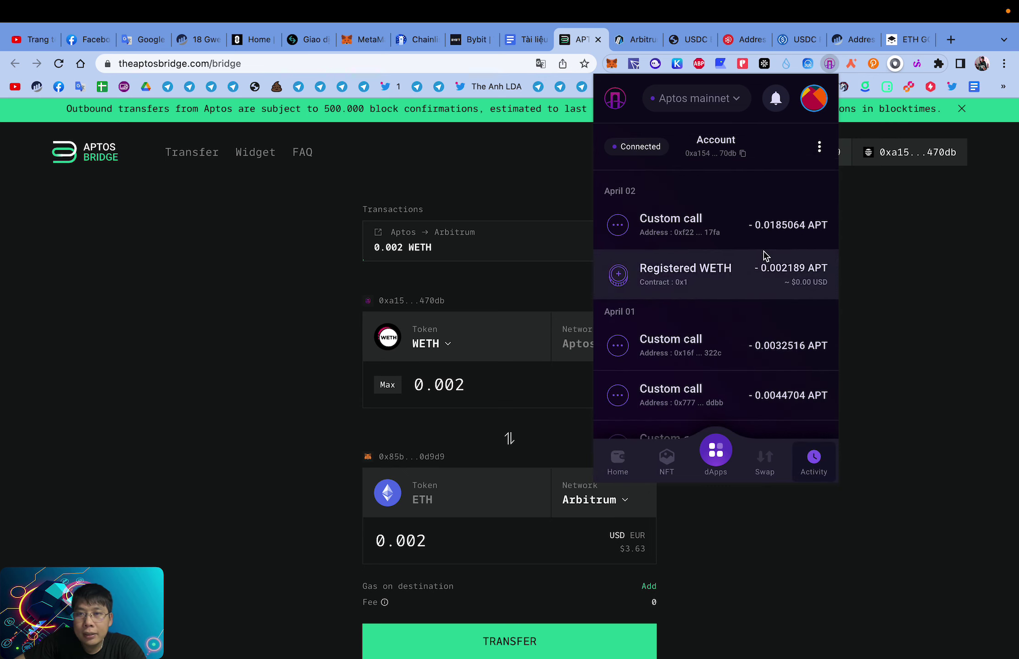
click(781, 228)
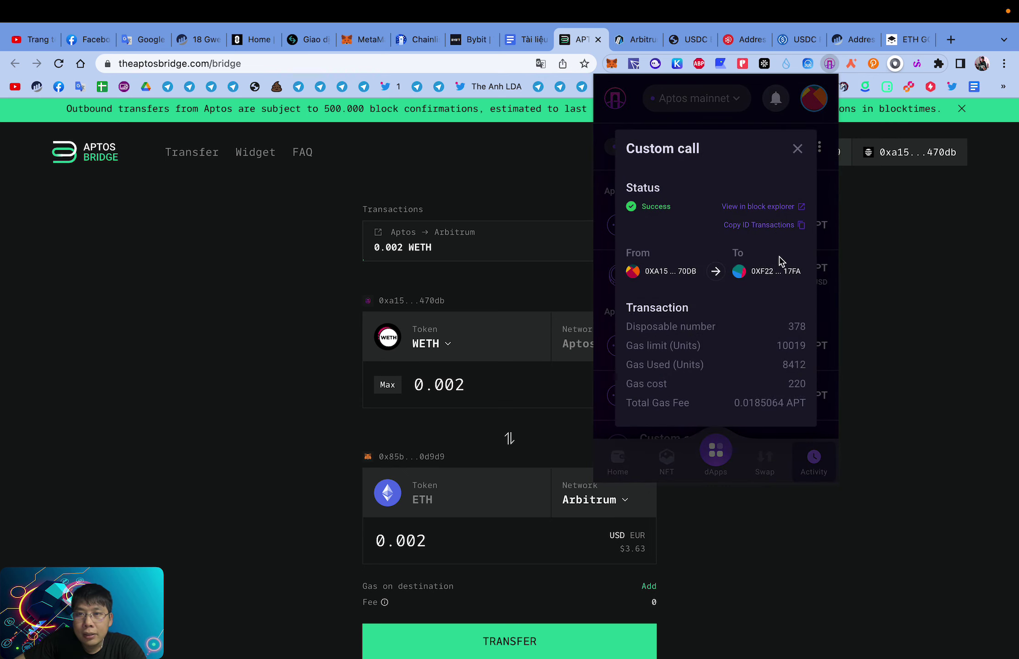
click(797, 148)
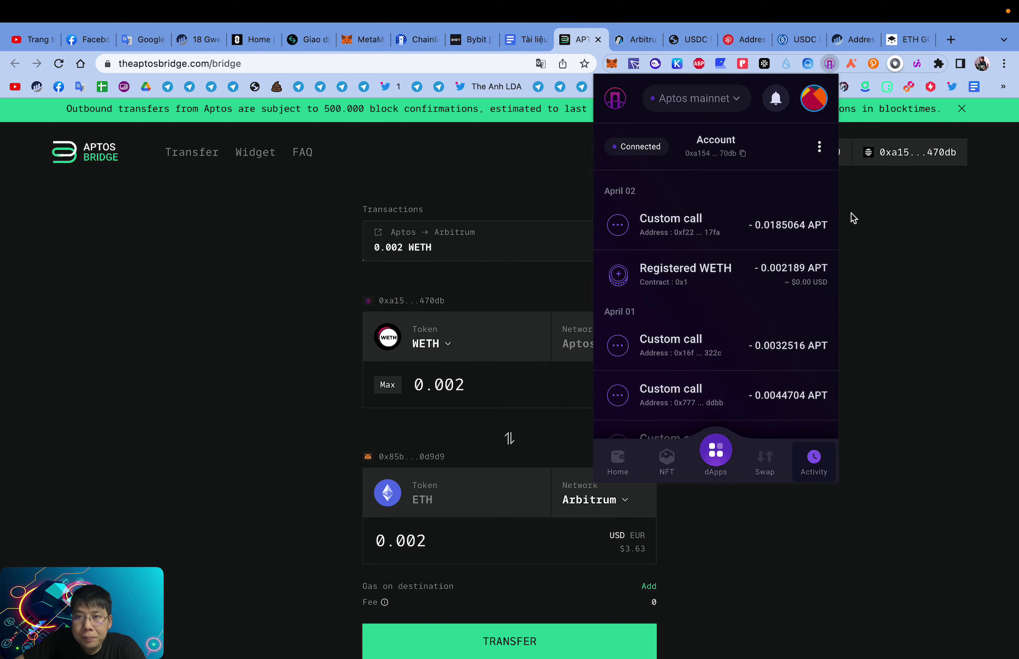
click(813, 222)
Open the latest Custom call on Aptos Explorer and scroll through its details.
click(760, 217)
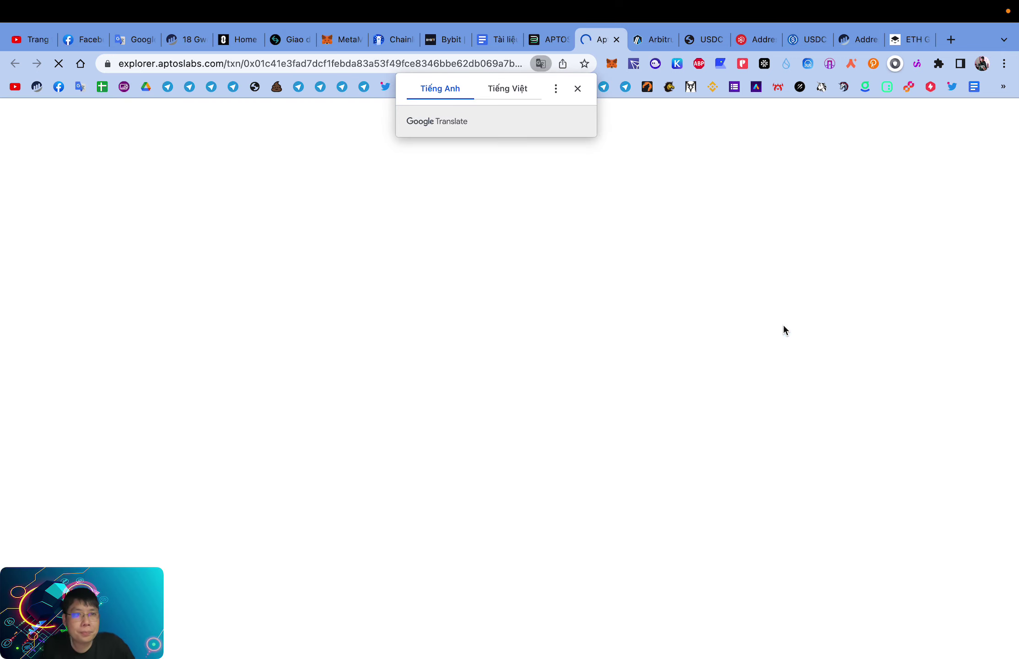
scroll(783, 323, down, 5)
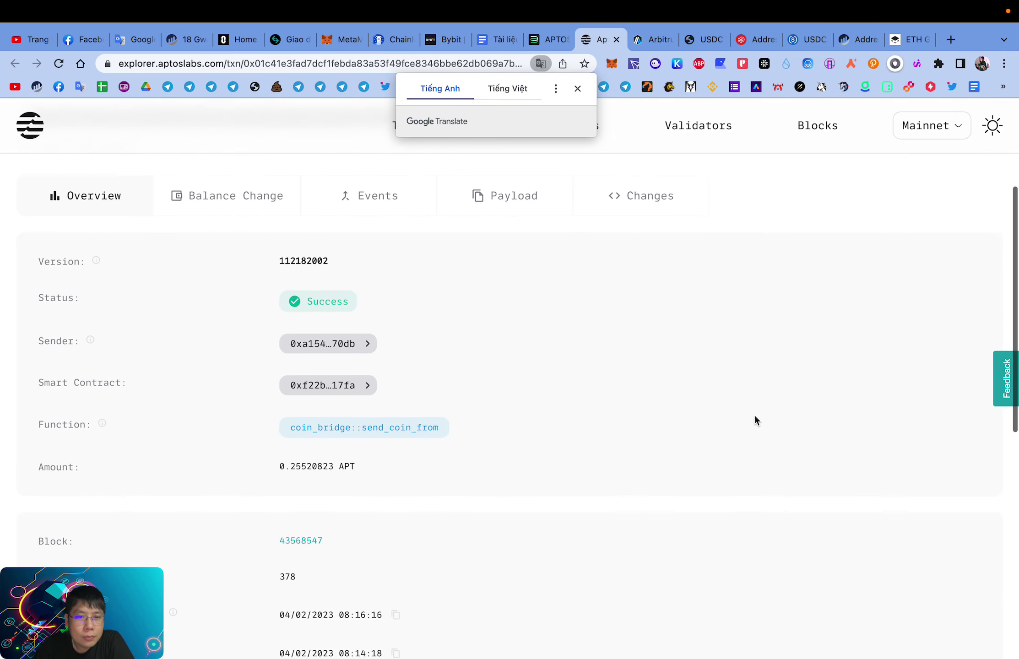
scroll(755, 420, down, 4)
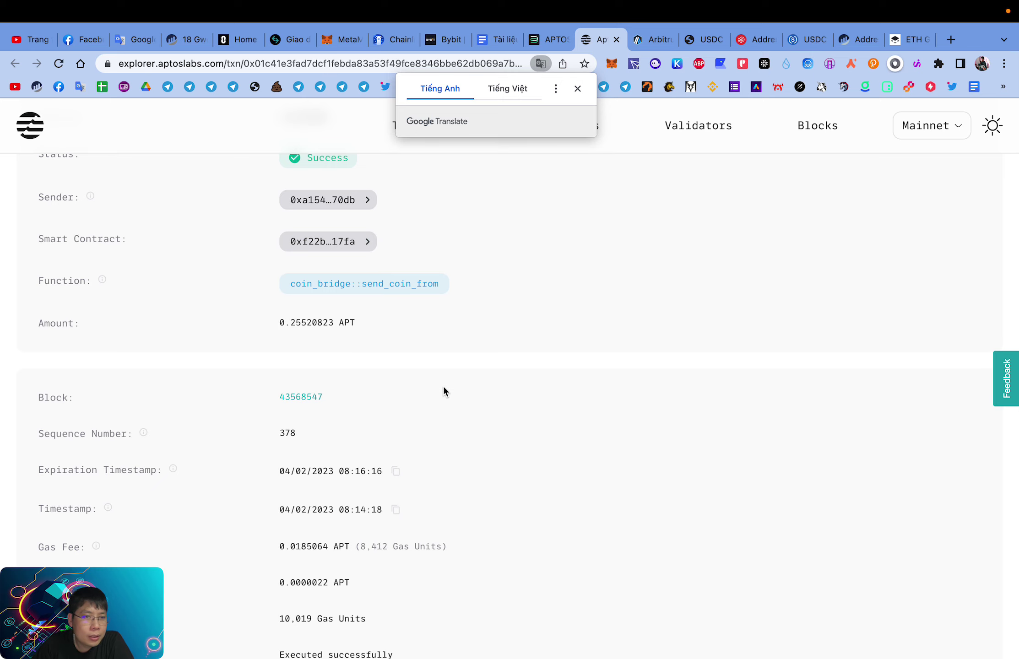
scroll(447, 392, down, 3)
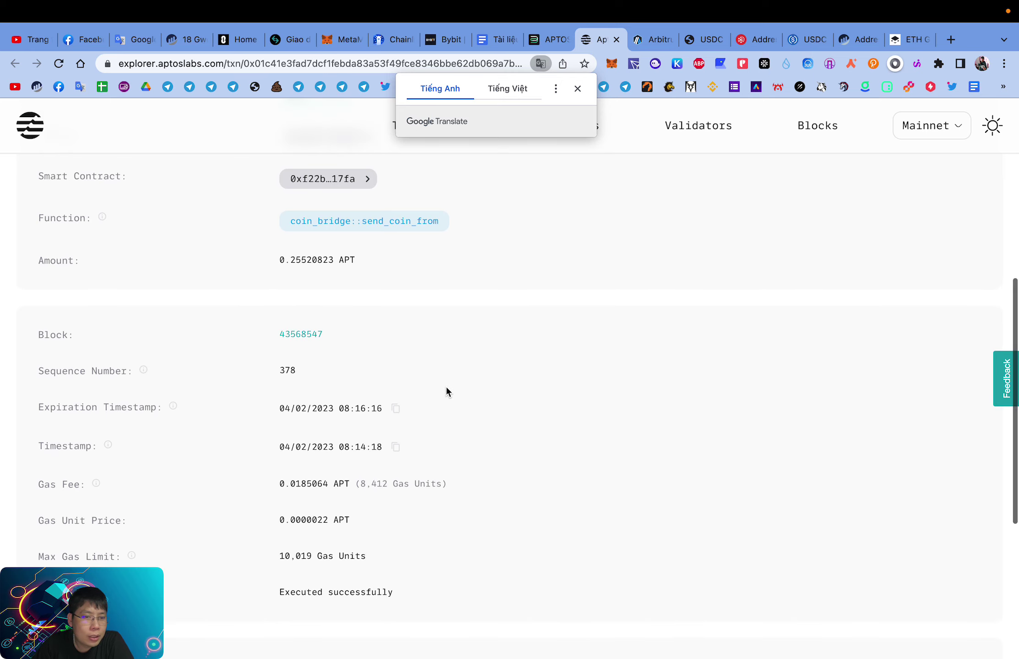
scroll(426, 376, up, 2)
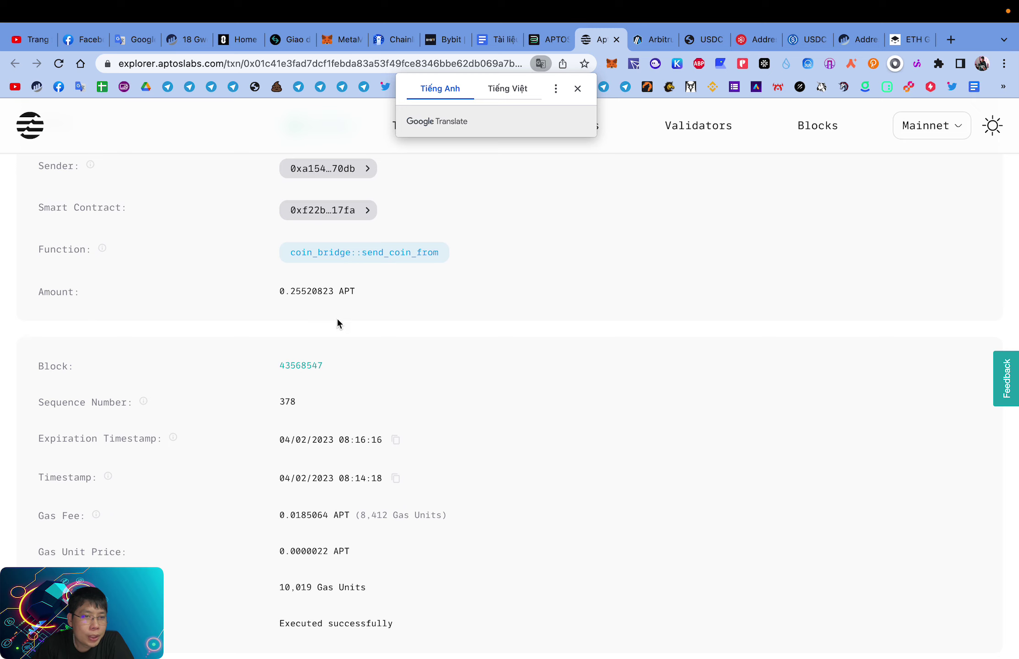
Check the 0.25520823 APT amount, then return to the pending 0.002 WETH transfer on Aptos Bridge.
drag(274, 293, 427, 302)
scroll(478, 349, down, 3)
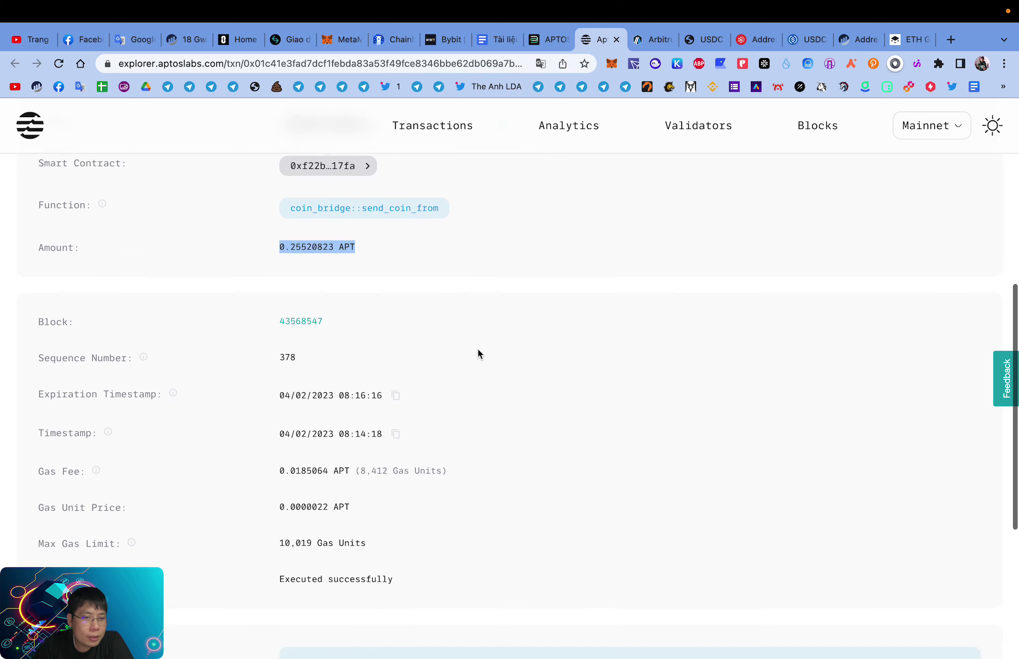
scroll(478, 350, up, 2)
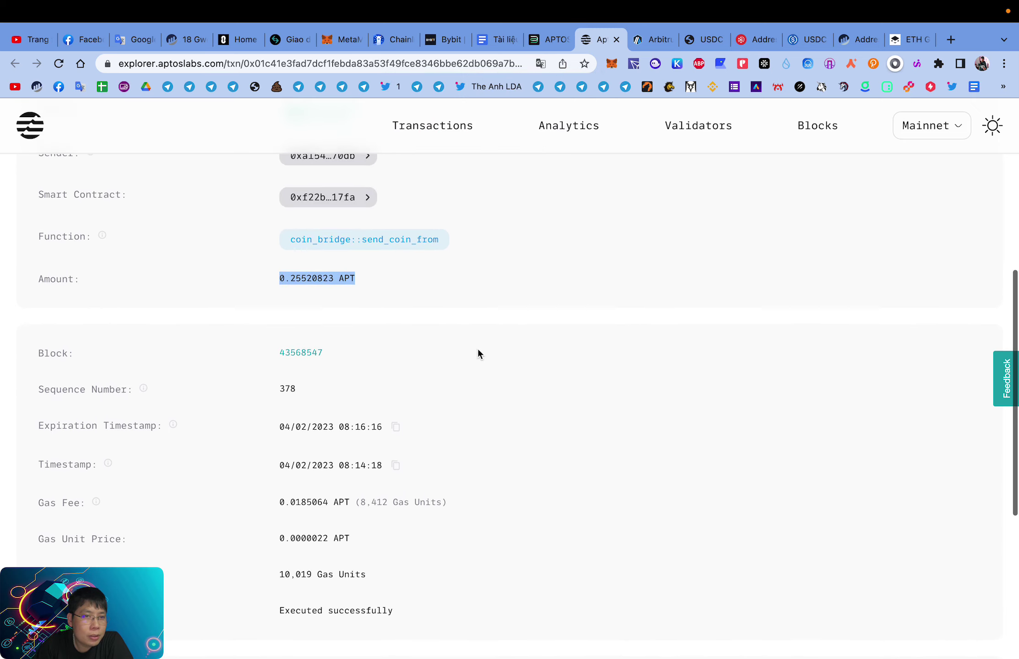
click(428, 270)
scroll(425, 267, up, 8)
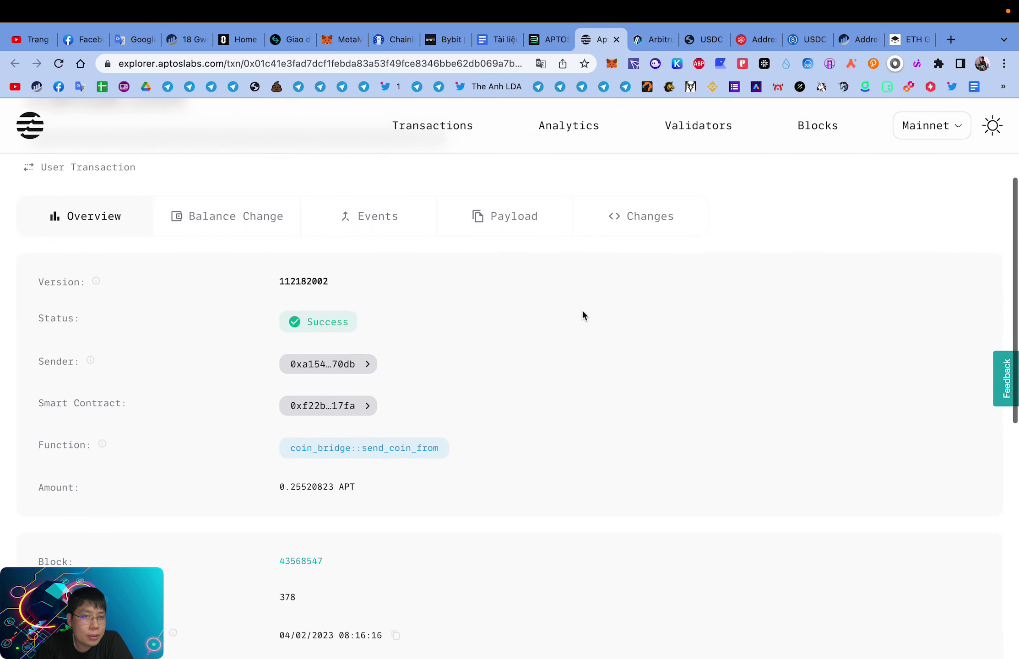
scroll(583, 314, down, 10)
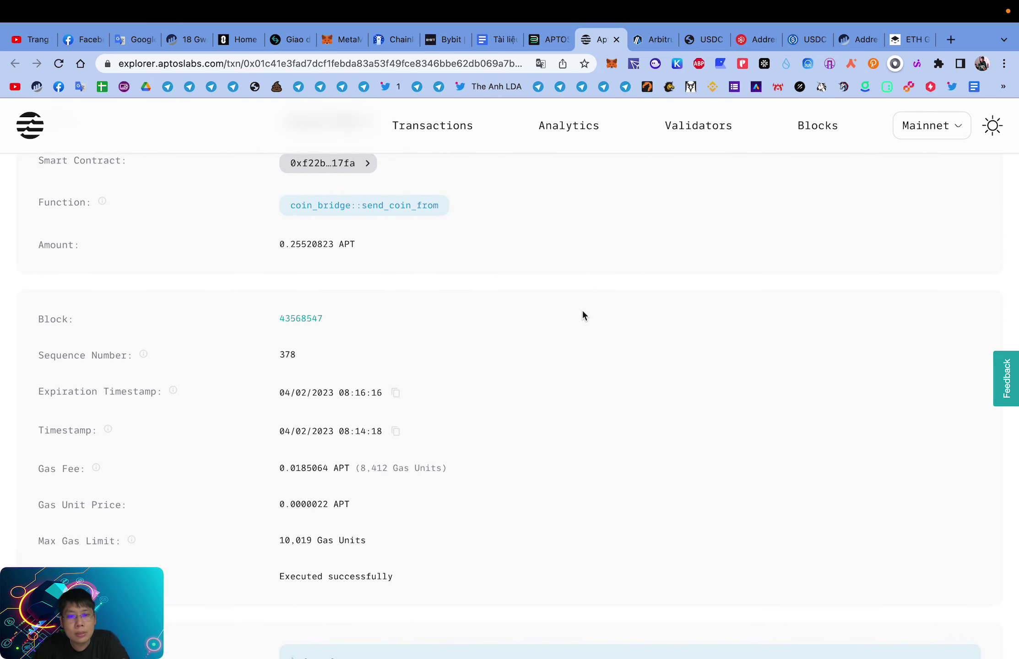
scroll(582, 314, up, 15)
scroll(584, 316, down, 12)
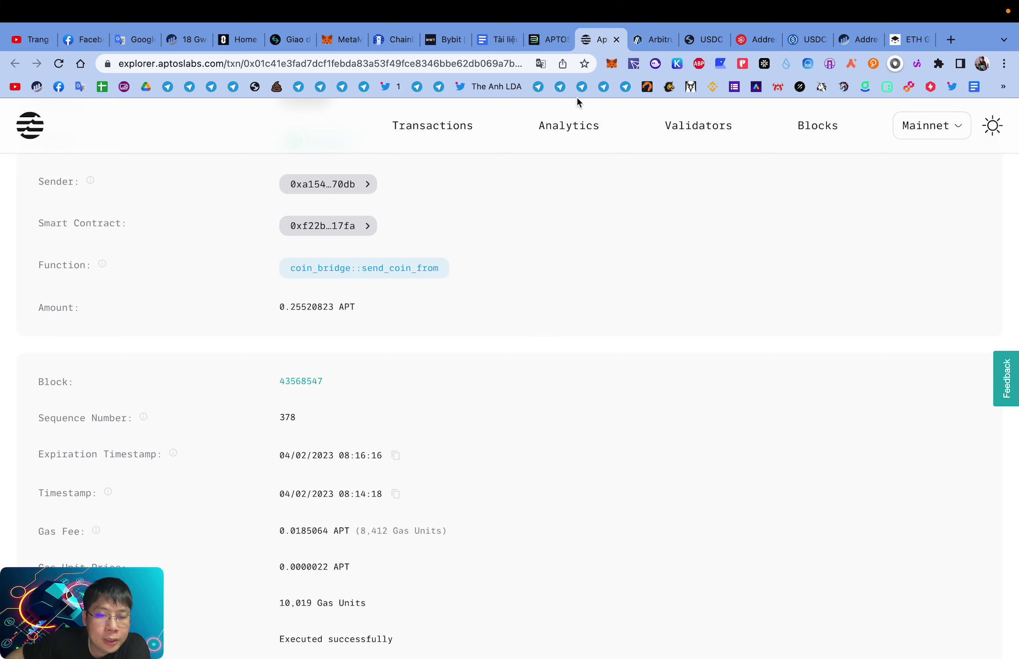
click(548, 40)
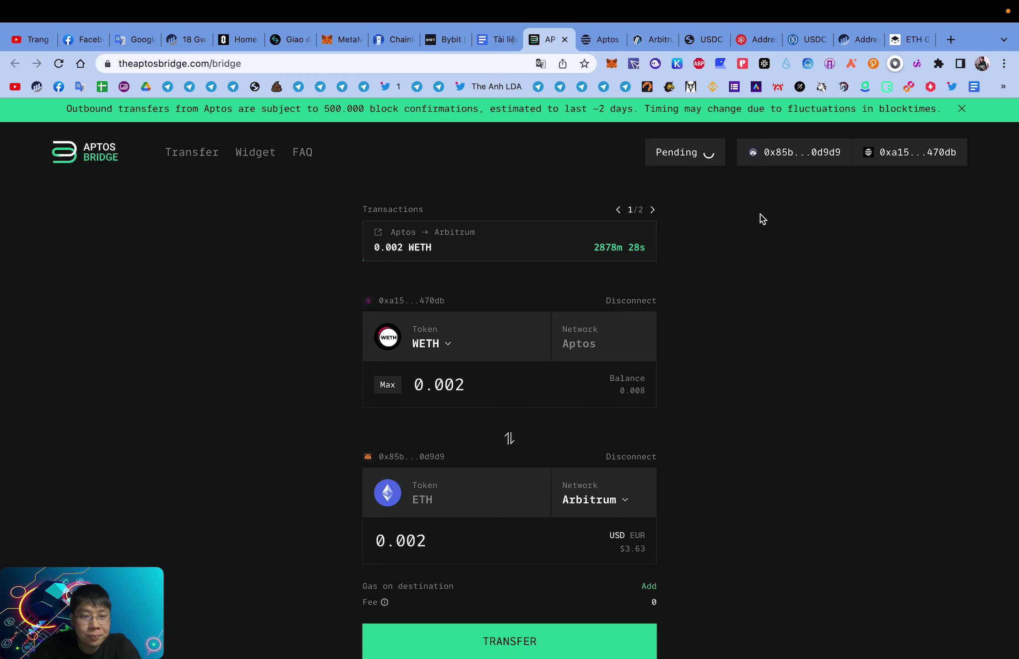
Open the wallet's Arbiscan address page from MetaMask and show its internal transactions.
drag(577, 251, 685, 257)
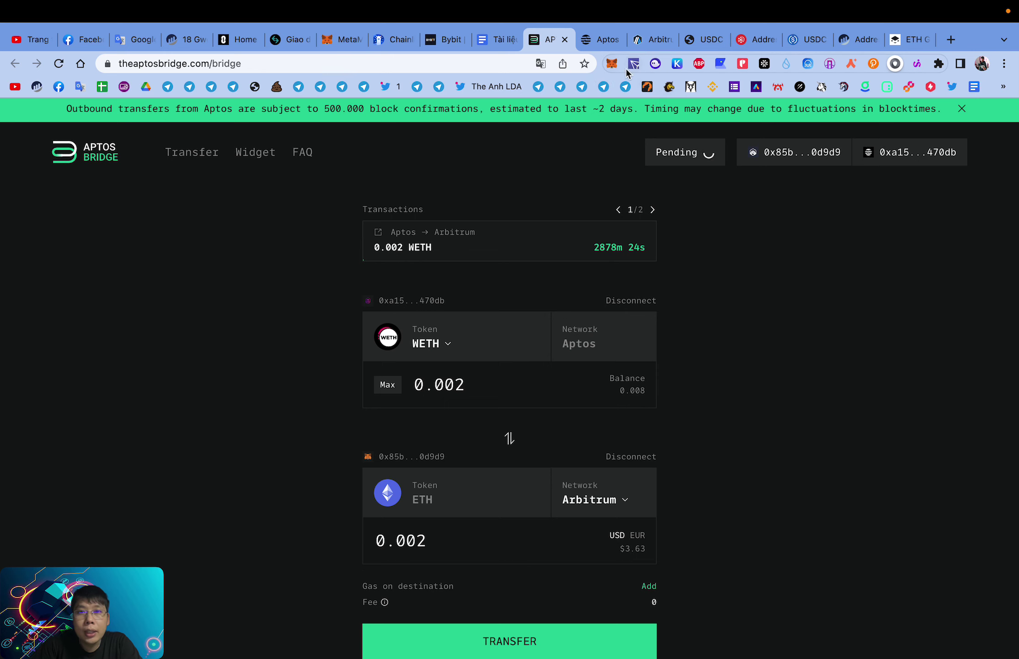
click(342, 40)
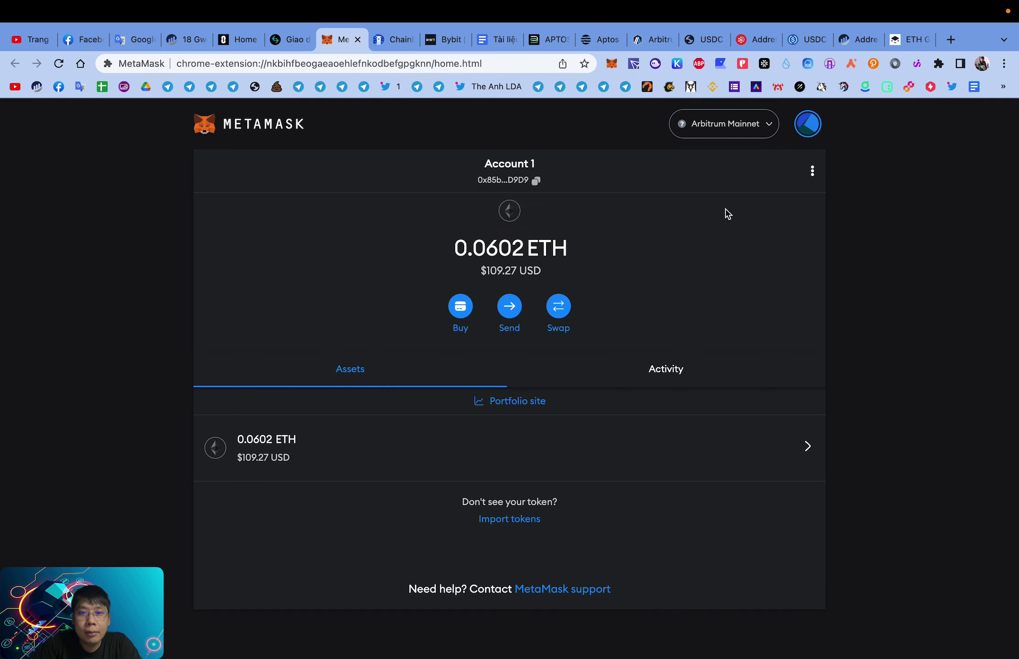
click(813, 171)
click(820, 199)
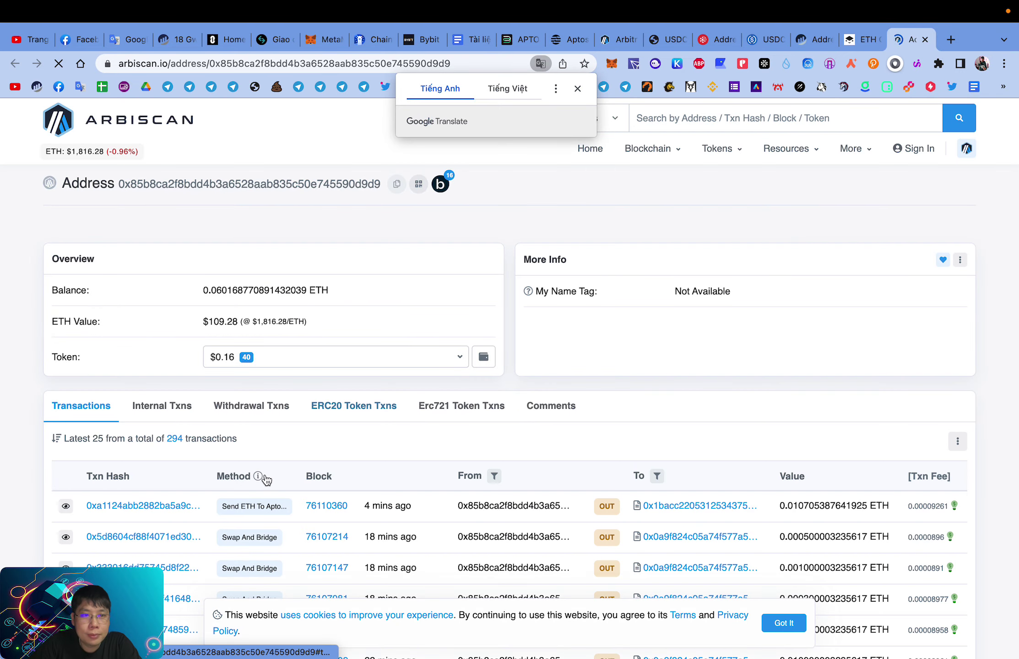
click(190, 407)
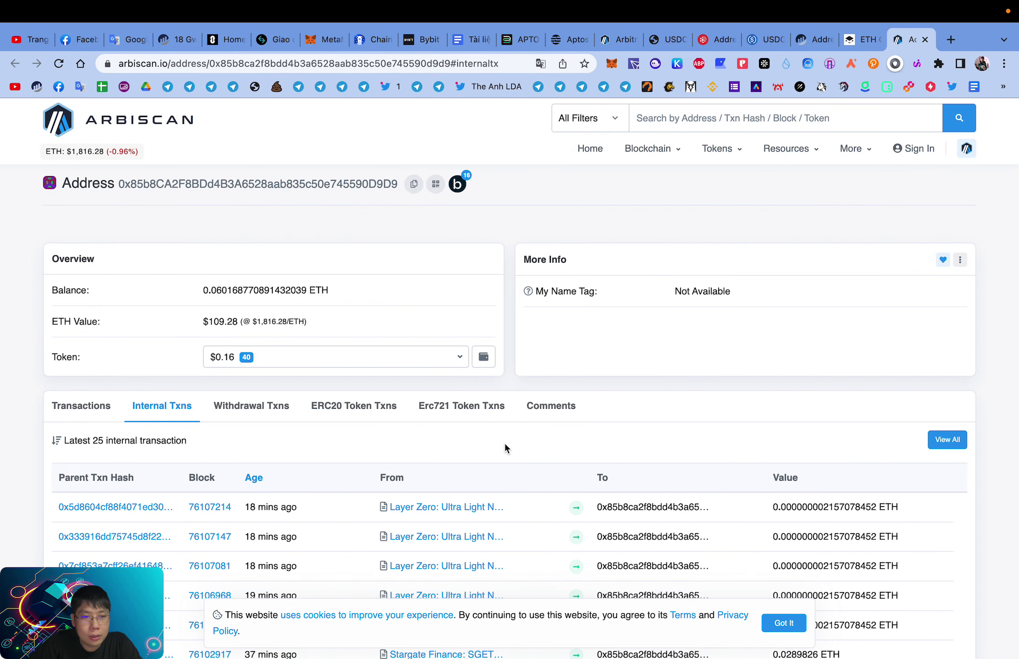
Inspect the tiny incoming ETH internal transfer and its most recent parent transaction's details.
scroll(506, 448, down, 2)
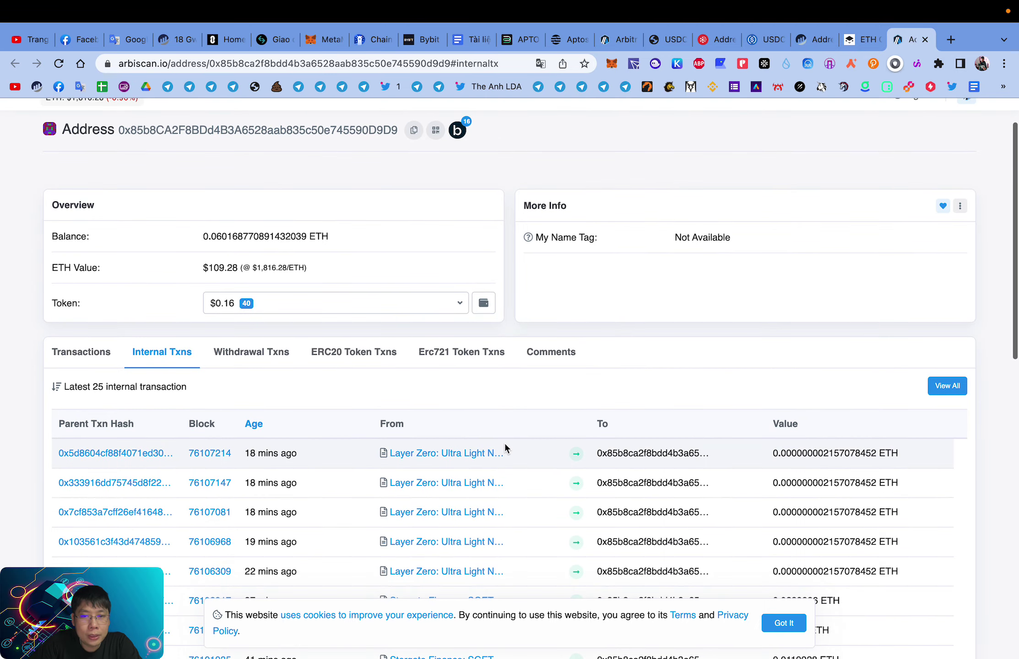
scroll(505, 446, down, 4)
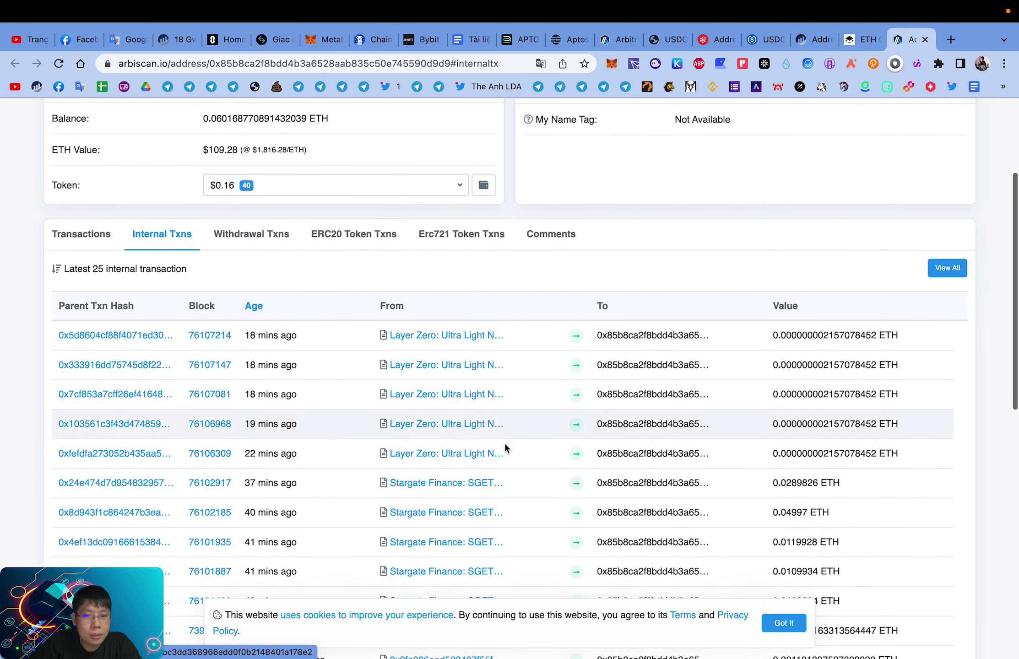
drag(774, 449, 944, 455)
scroll(944, 455, down, 2)
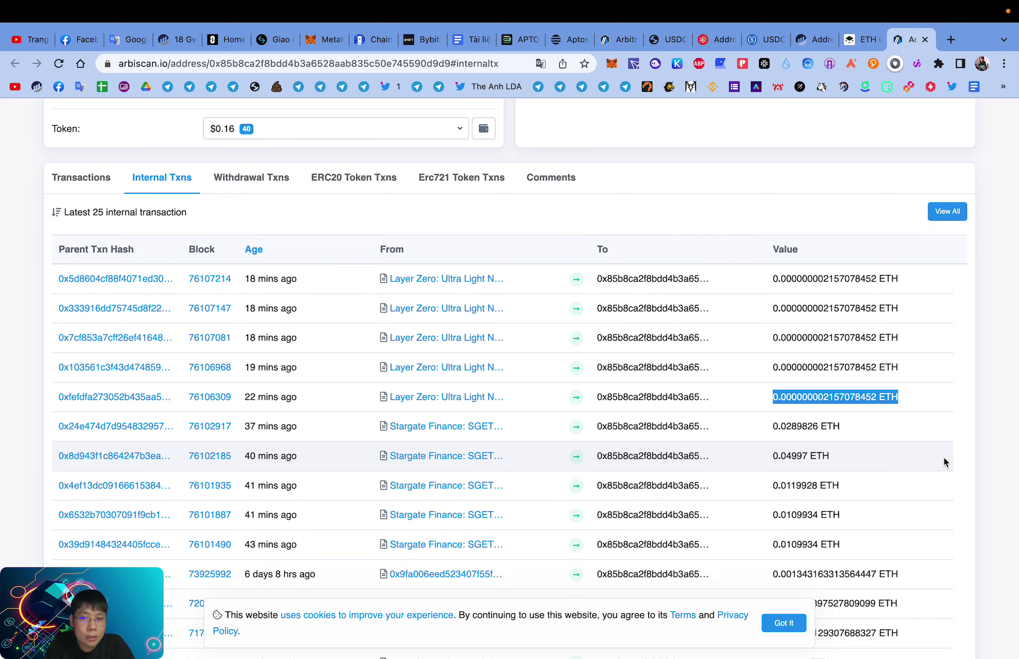
click(176, 287)
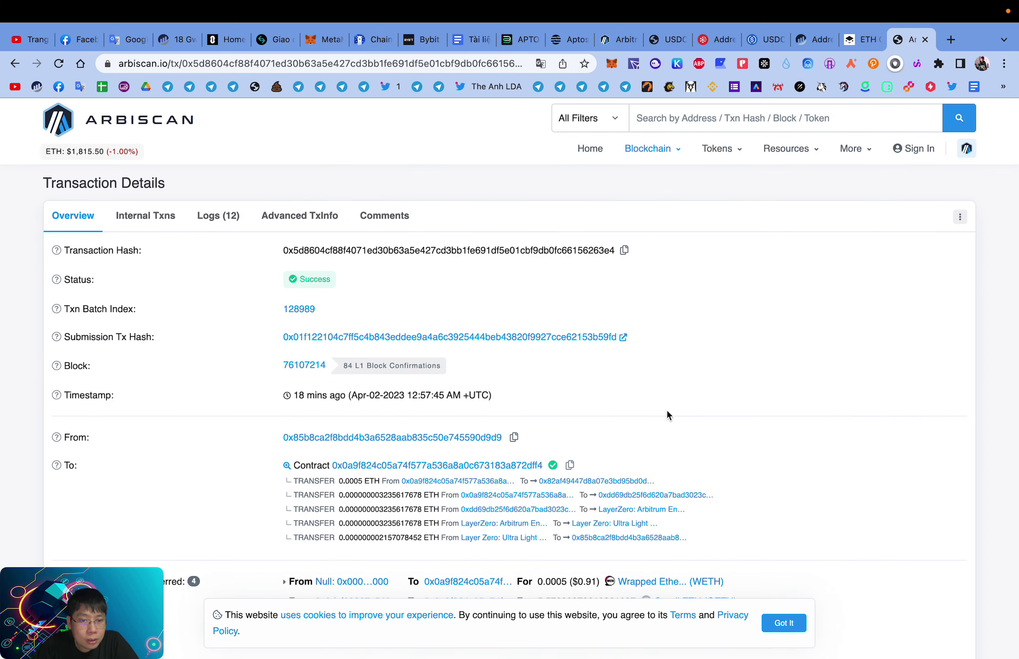
scroll(750, 425, down, 5)
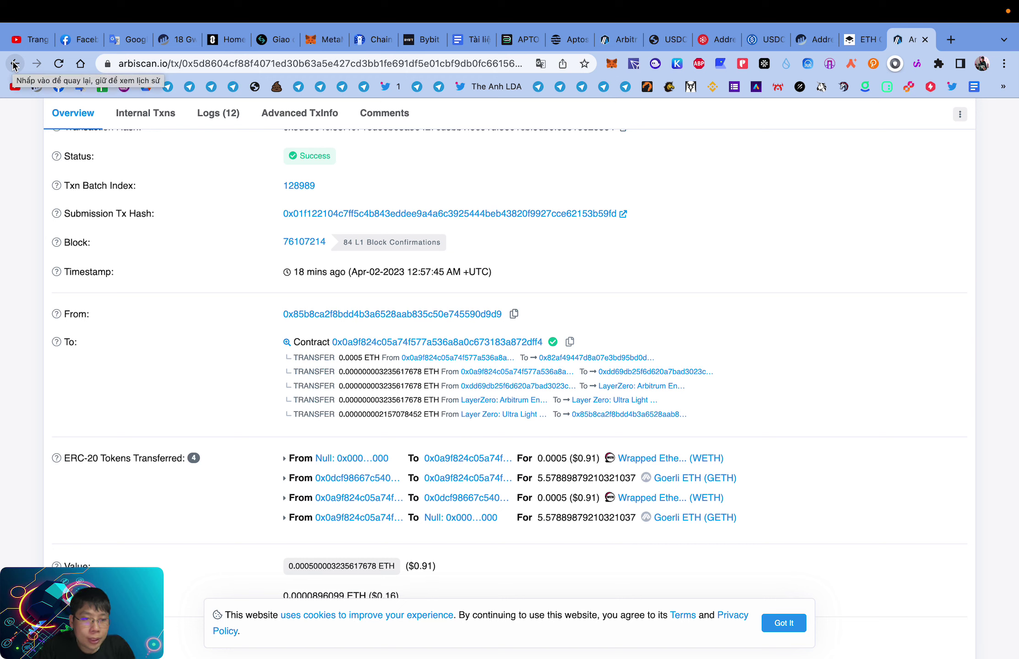
click(14, 64)
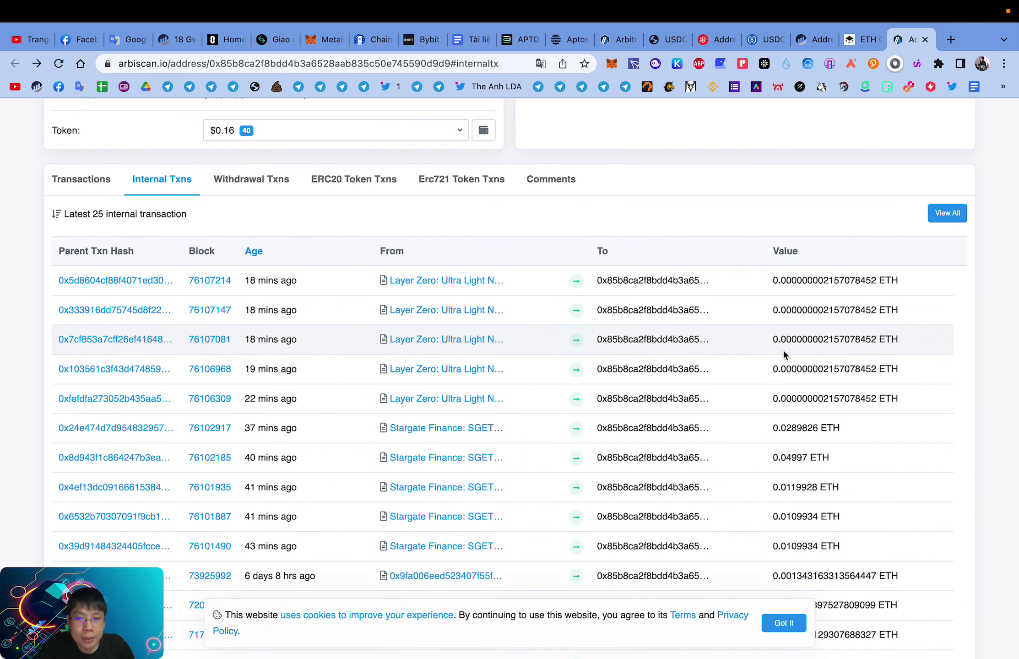
Reload the address page and browse Transactions, Withdrawal and ERC20 tabs, ending on Internal Txns.
scroll(355, 205, up, 5)
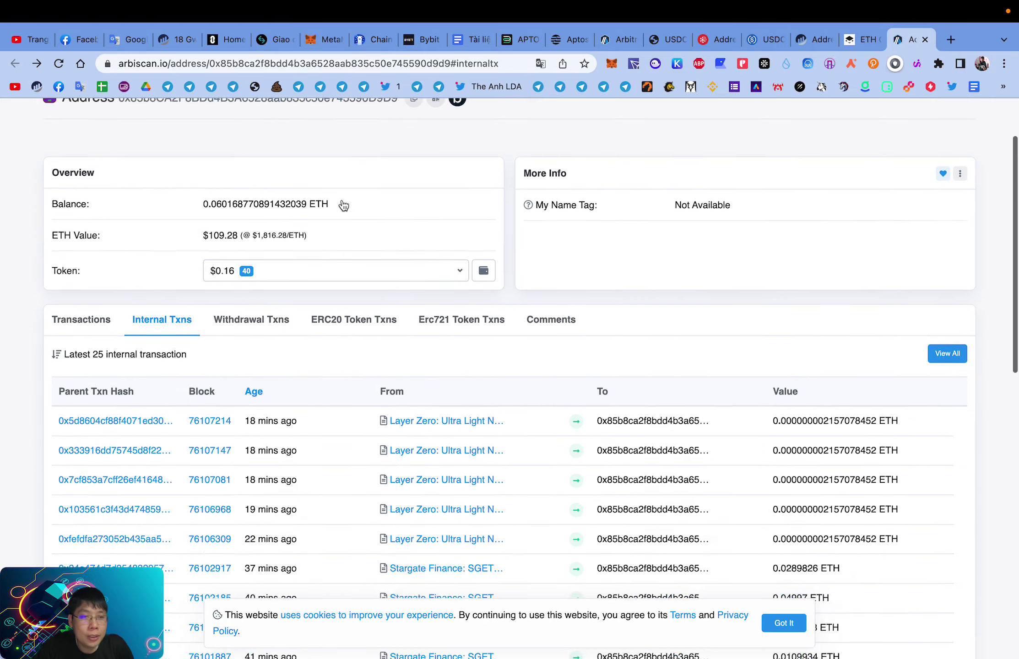
click(94, 371)
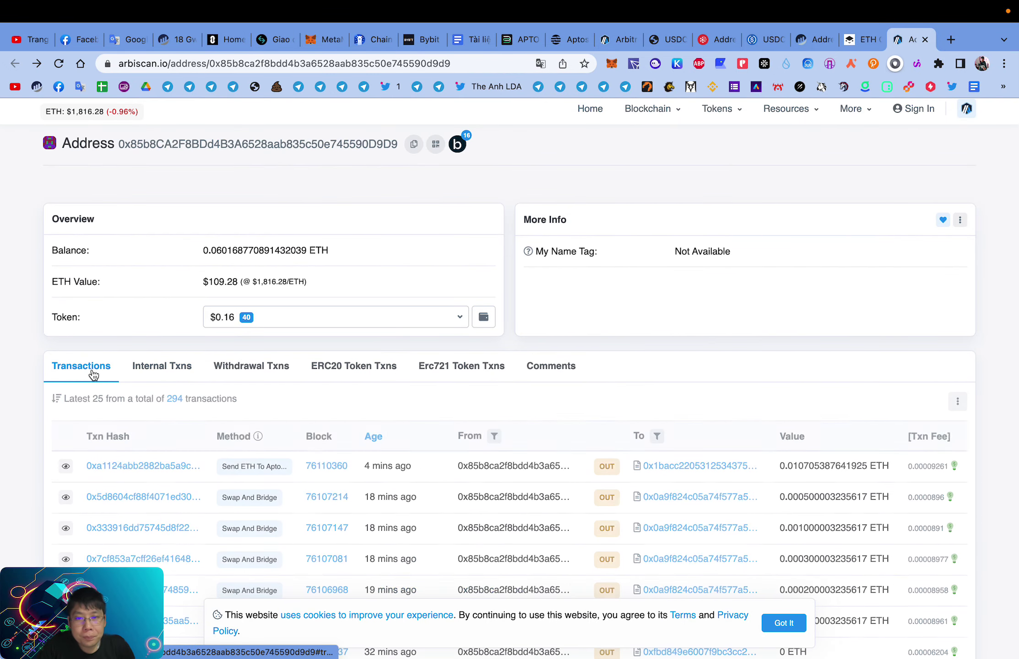
right_click(861, 277)
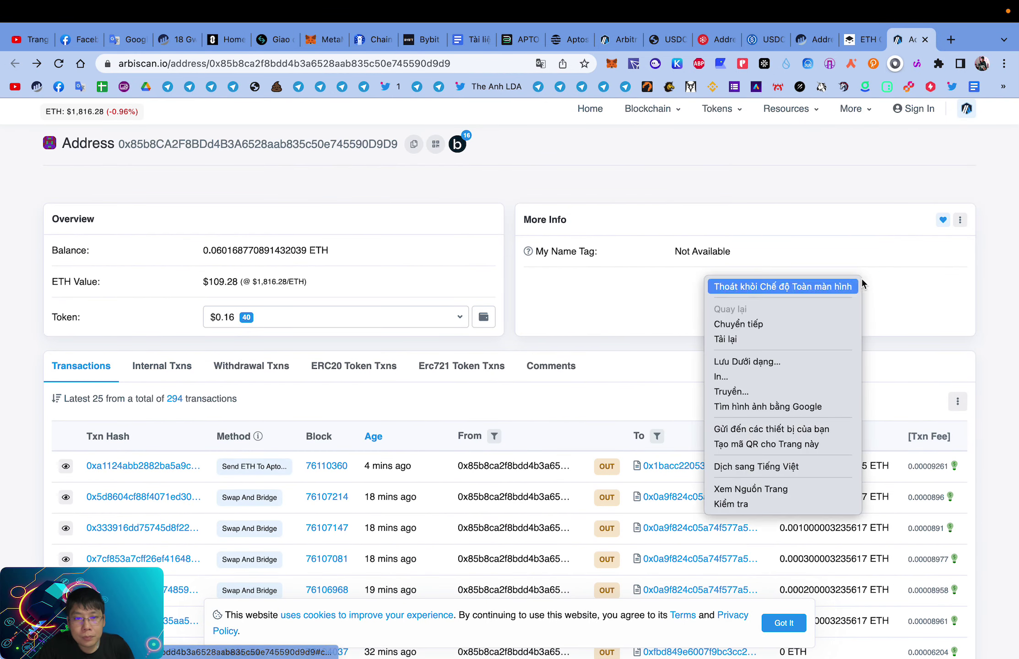
click(743, 340)
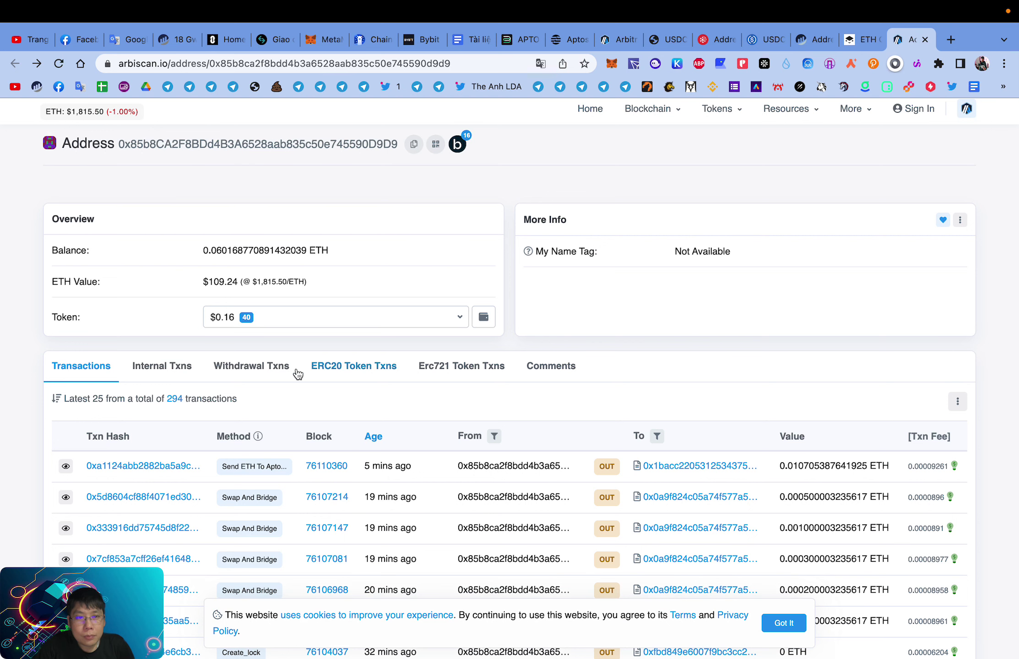
click(170, 367)
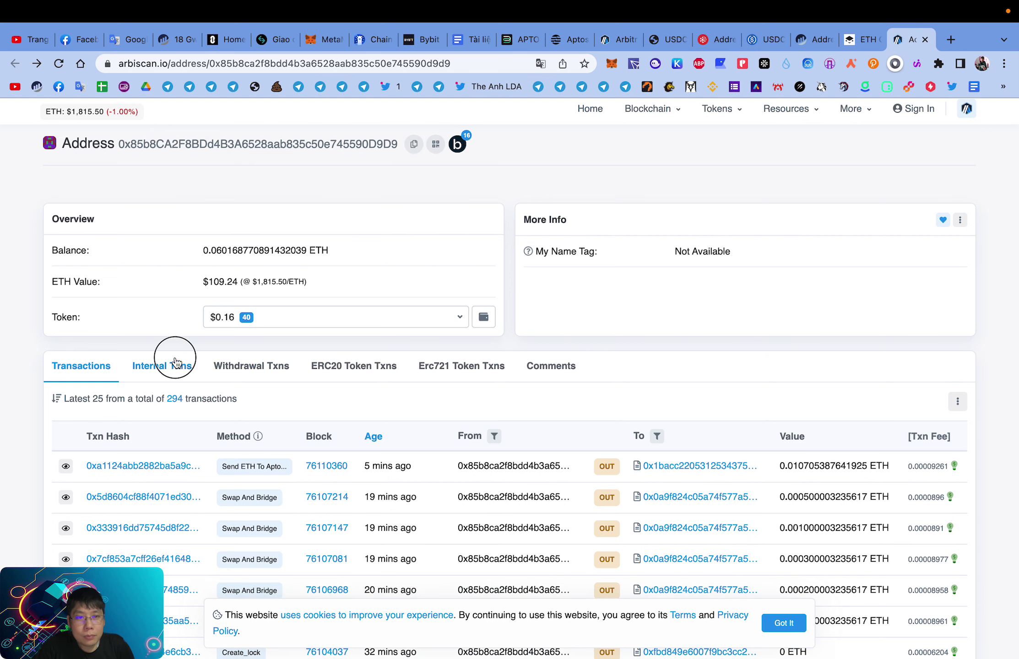
click(263, 369)
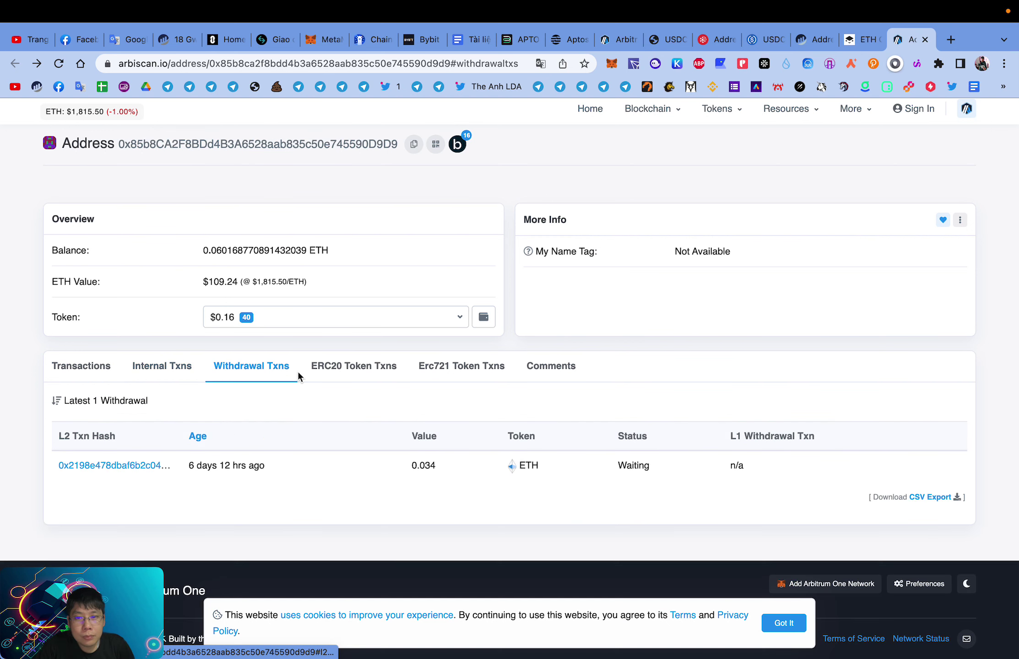
click(330, 372)
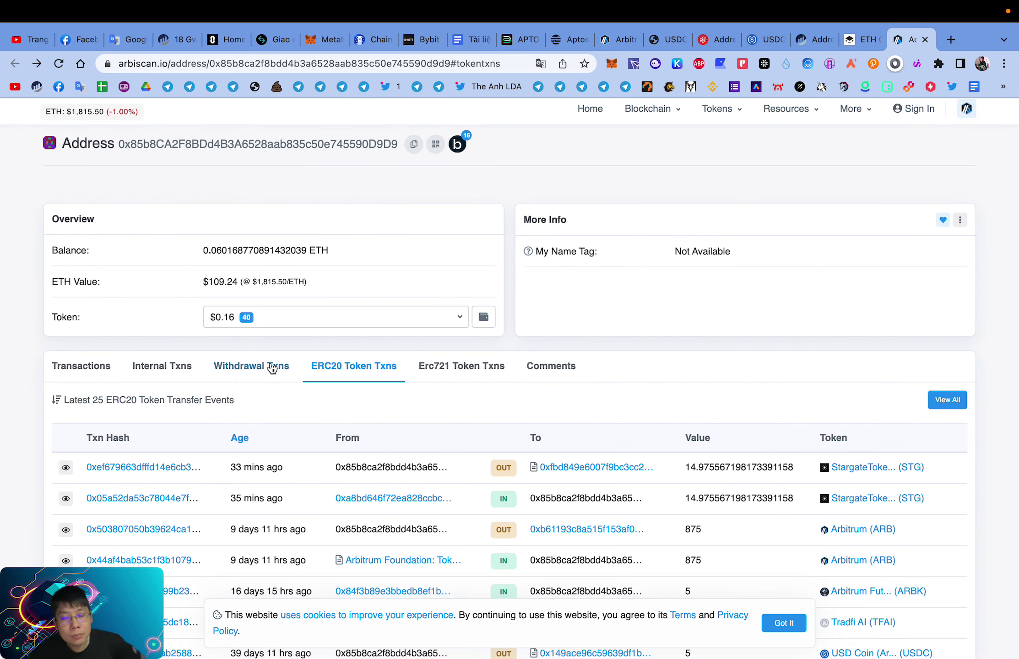
click(174, 366)
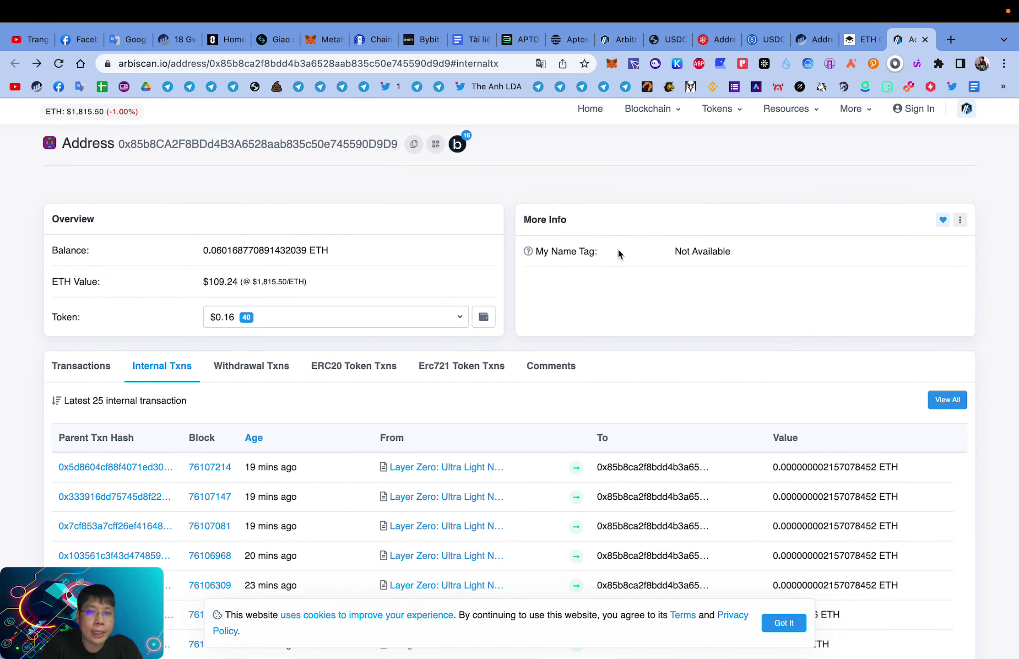
Close the leftover Aptos explorer and Arbiscan transaction tabs.
click(572, 39)
click(584, 39)
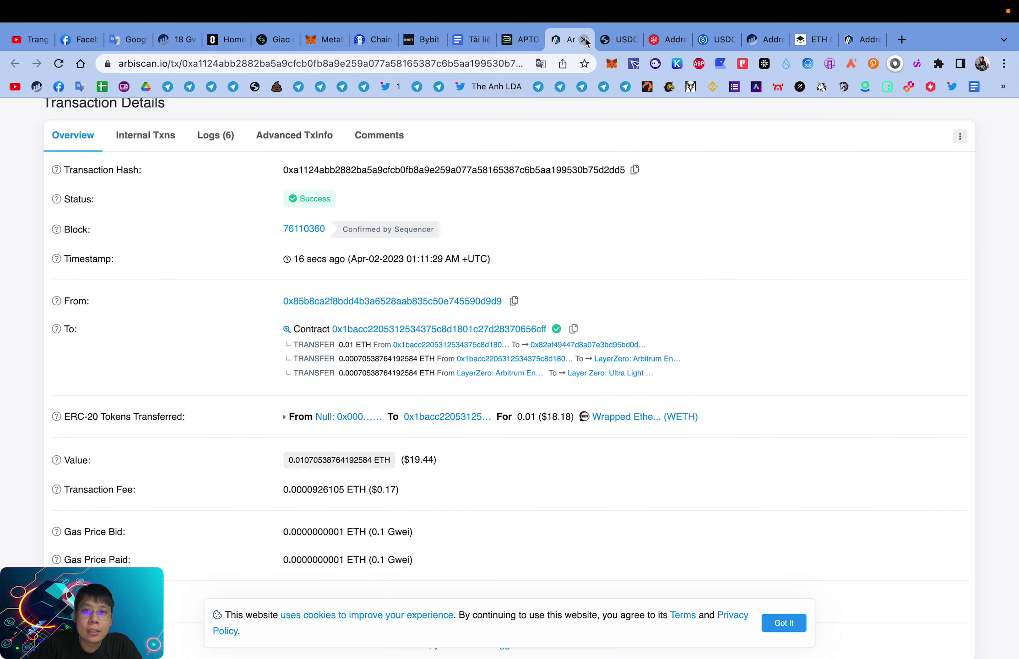
click(585, 40)
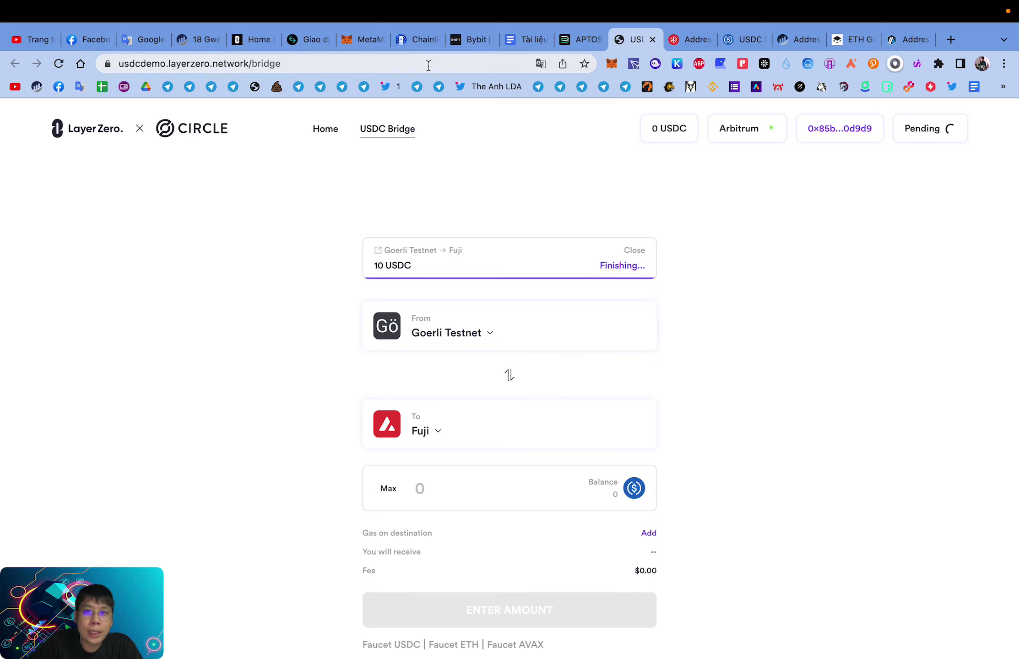
From the Aptos Bridge page, launch Liquidswap through the Pontem wallet's Swap option.
click(580, 39)
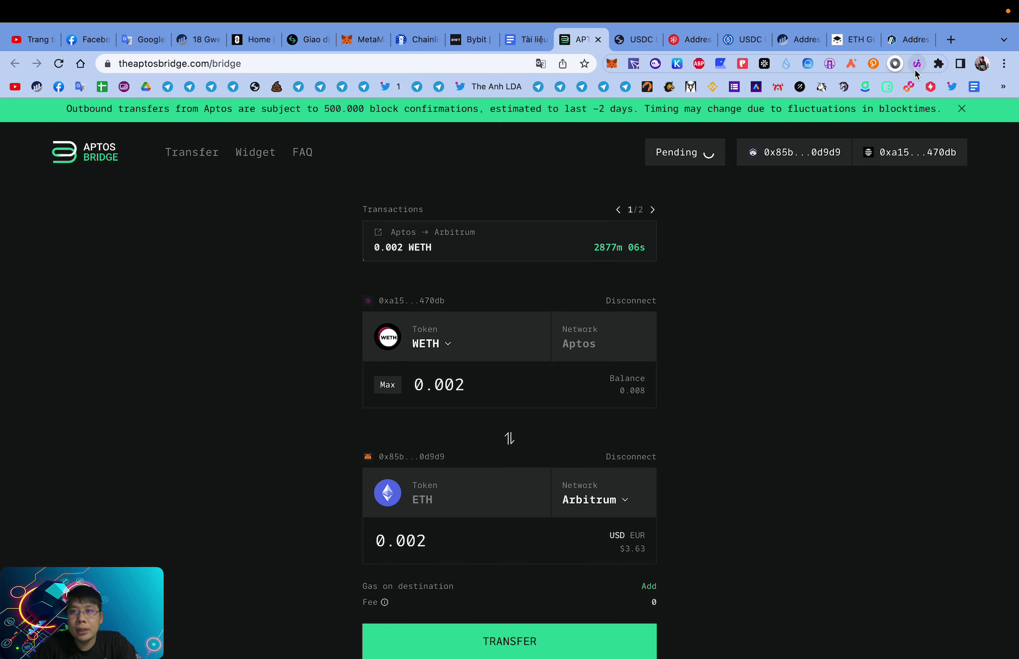
click(830, 64)
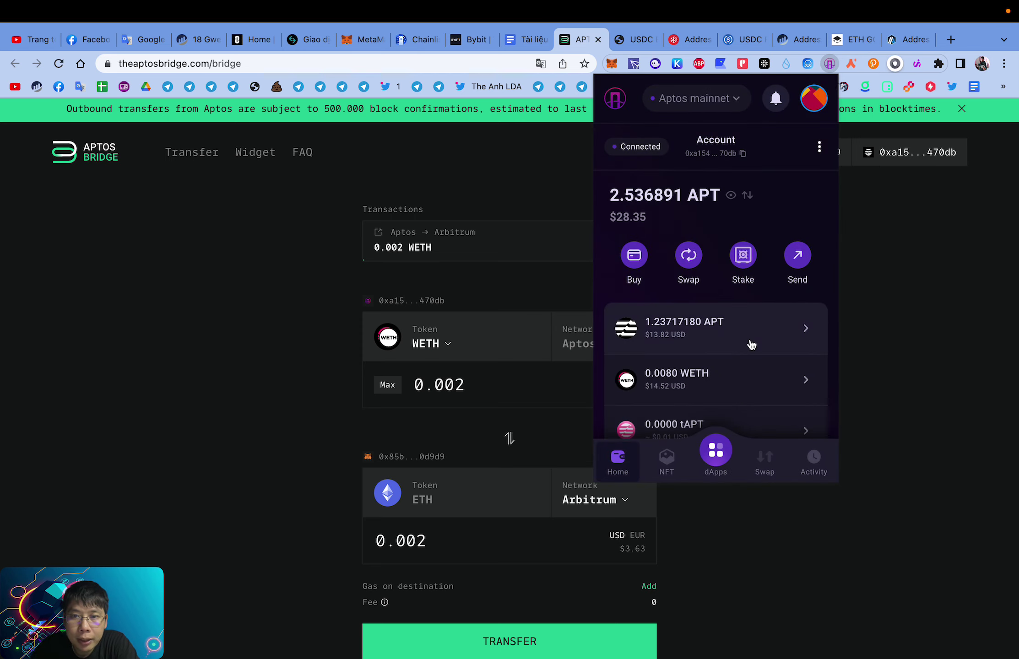
scroll(743, 345, down, 3)
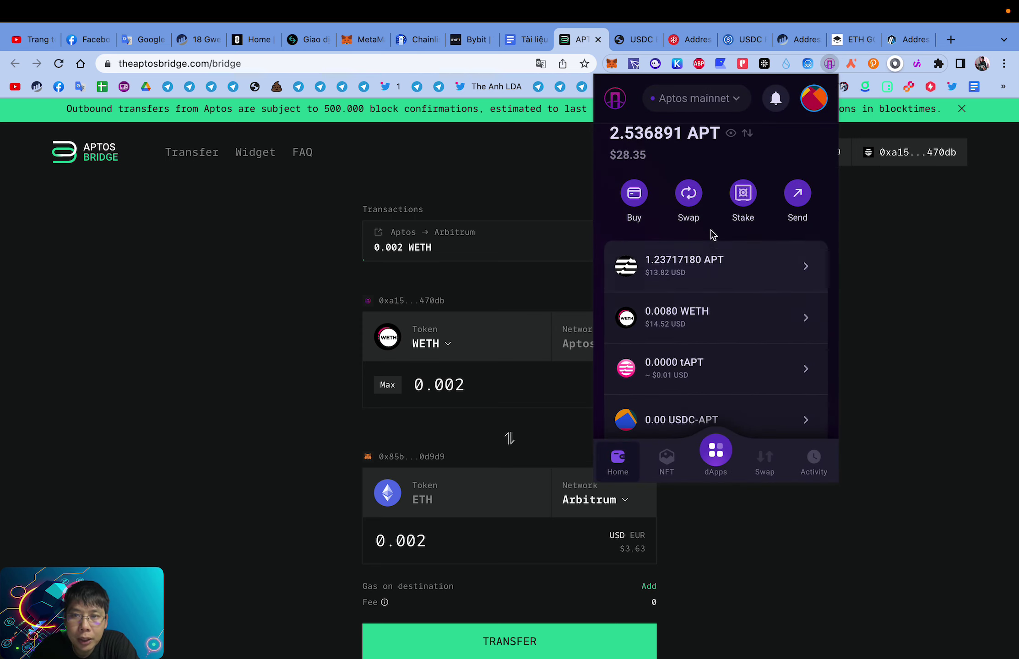
click(687, 191)
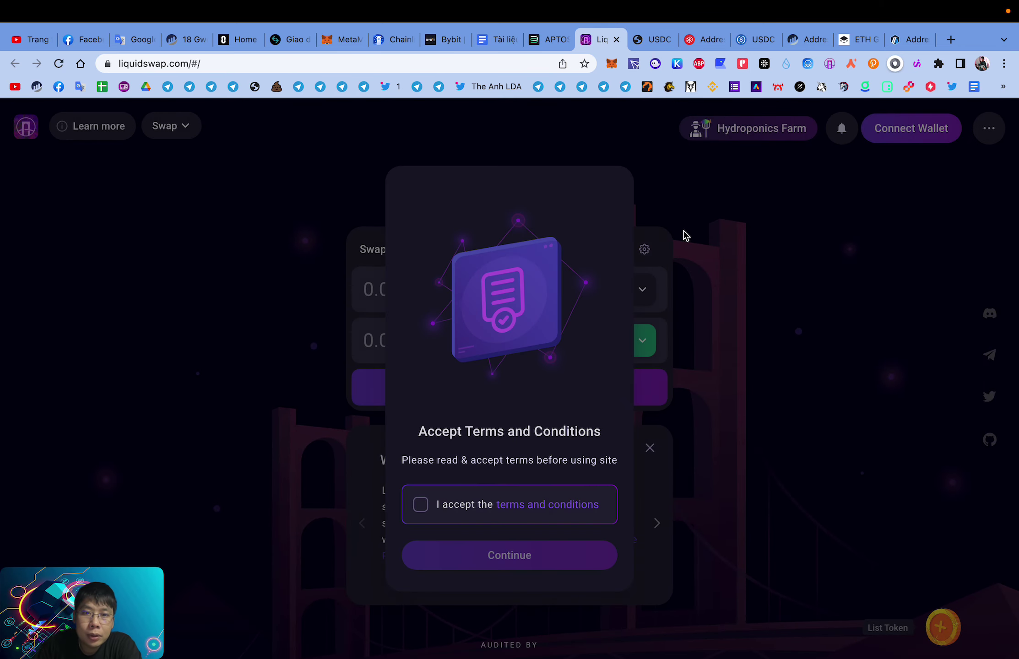
Accept Liquidswap's terms, then set a WETH-to-APT swap in the Pontem wallet's Liquidswap panel.
click(419, 508)
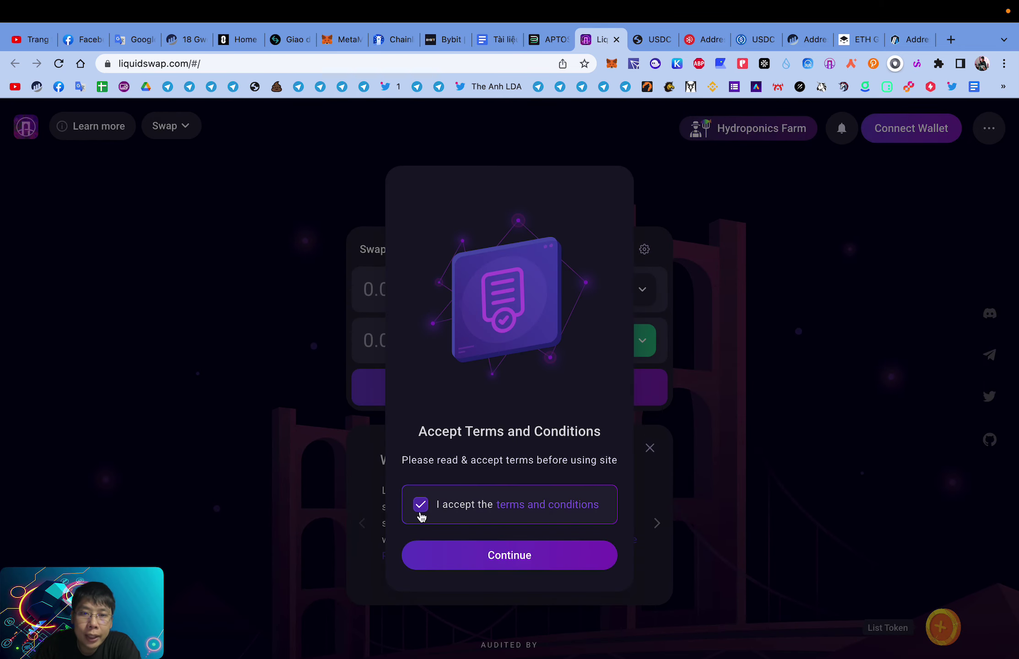
click(546, 565)
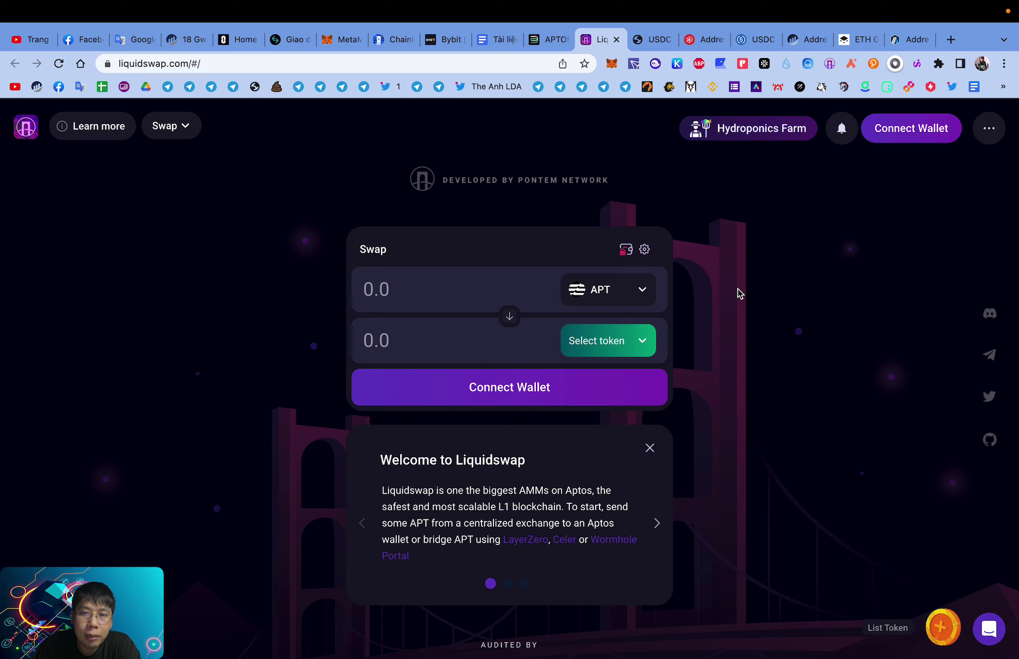
click(830, 64)
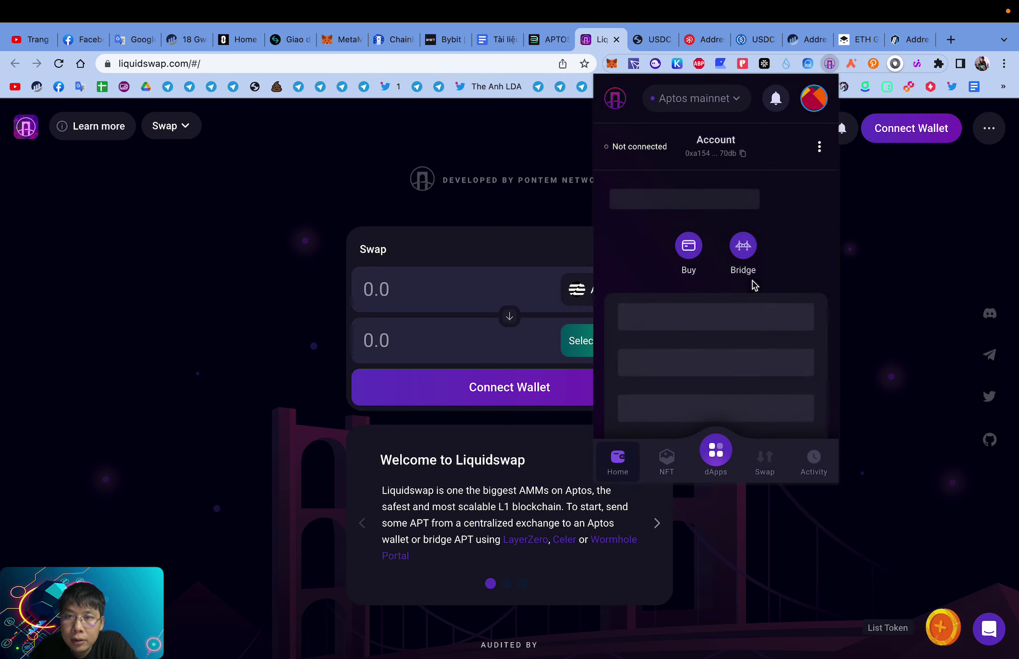
click(771, 467)
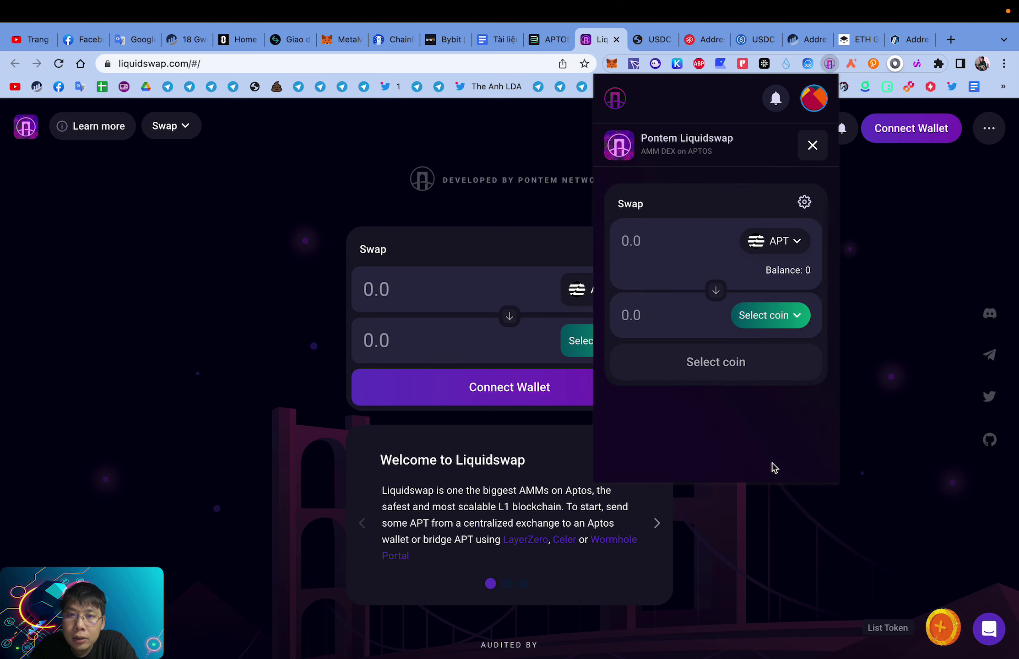
click(715, 291)
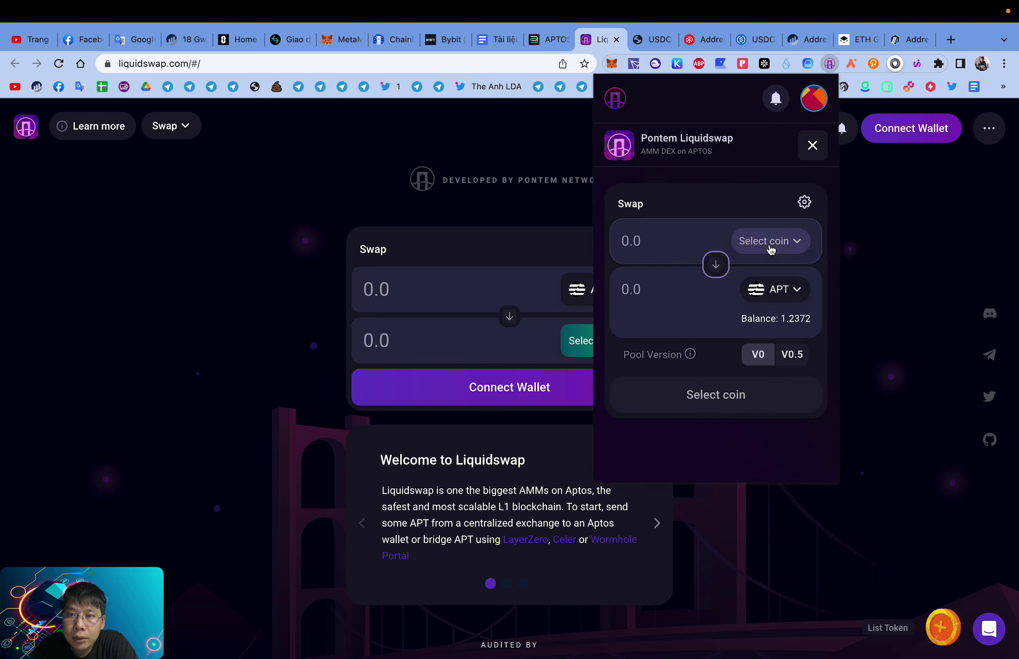
click(768, 247)
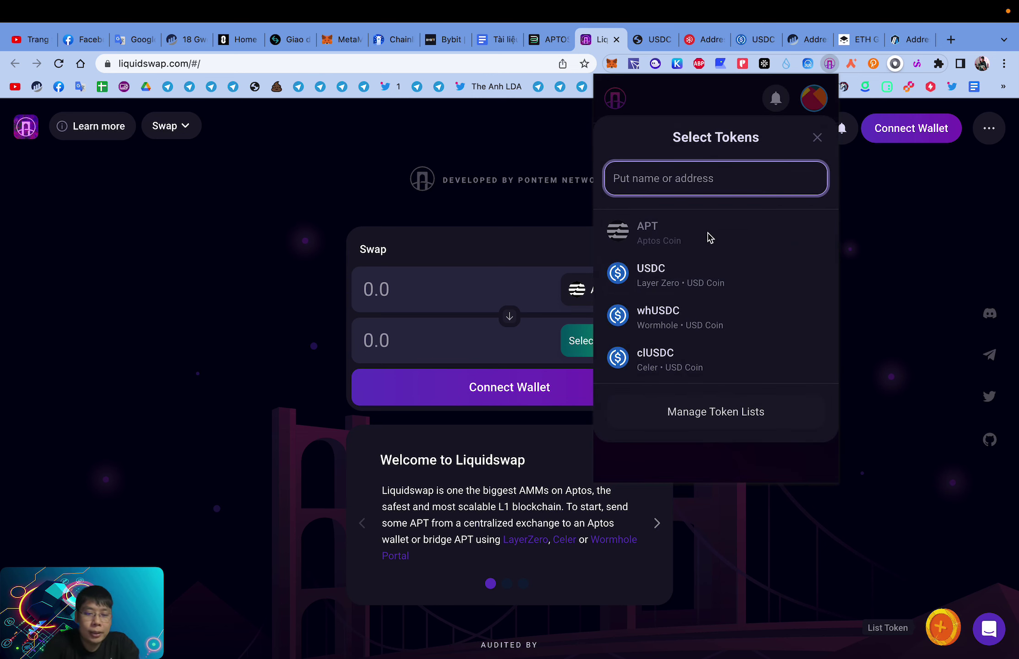
text(weth)
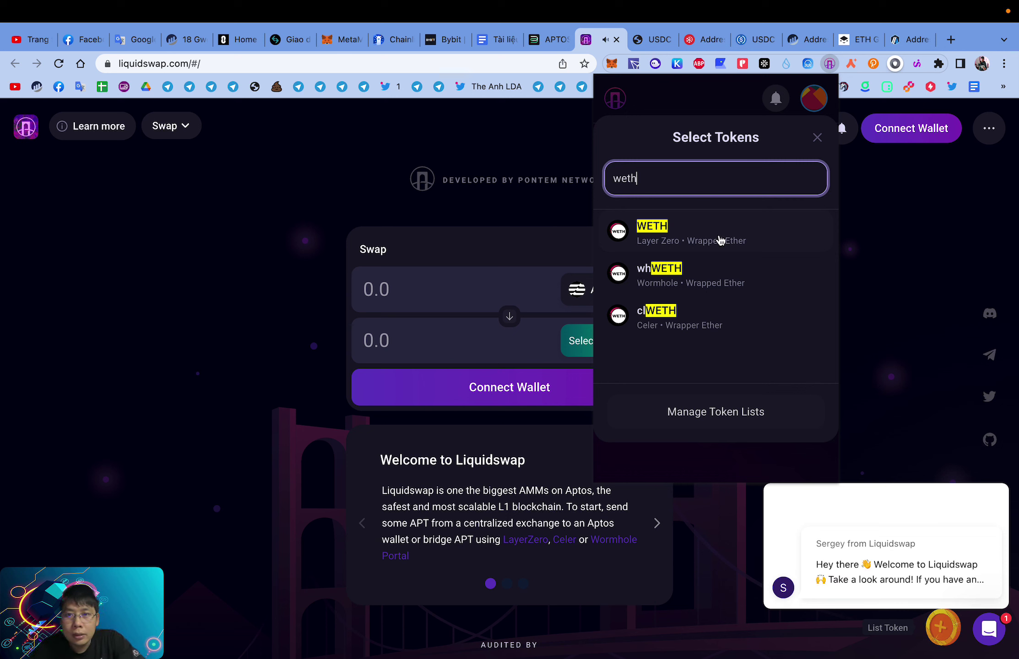
click(743, 236)
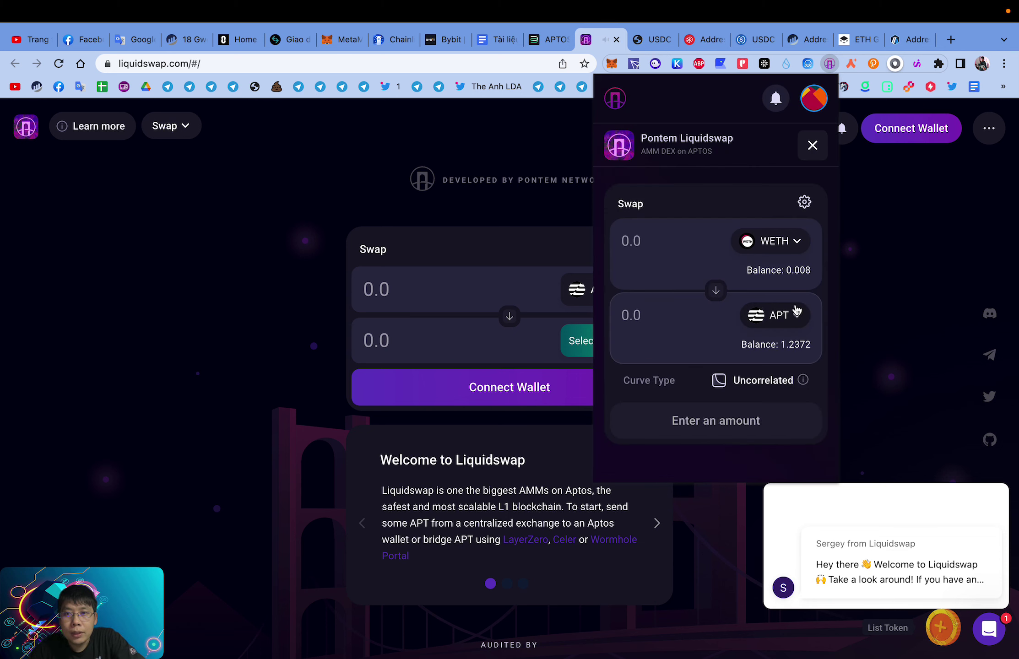
click(891, 275)
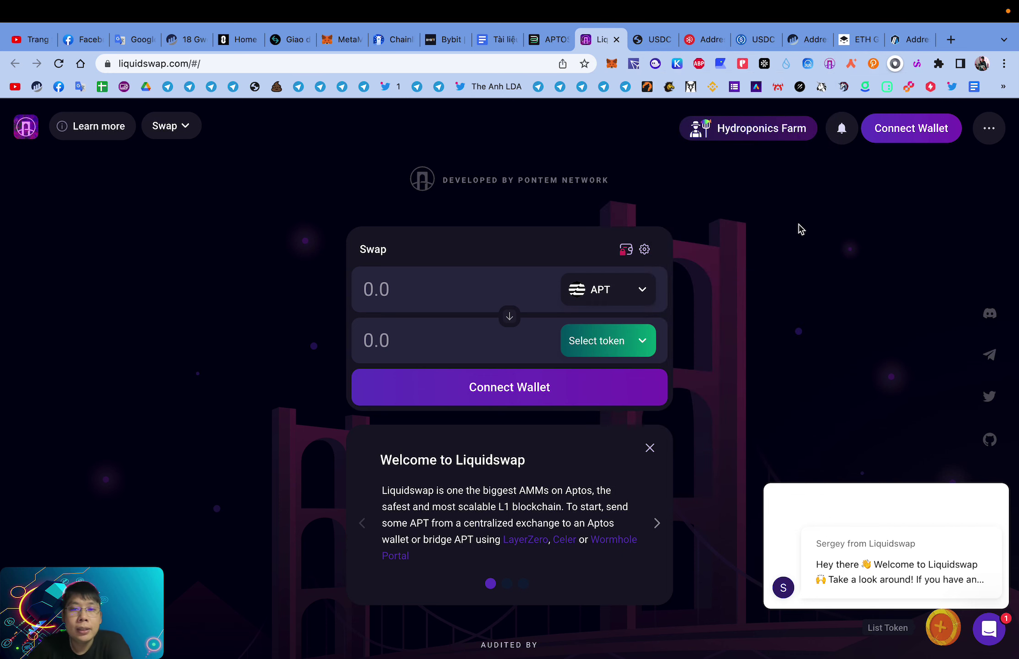
Open the notes document and select the section 5 heading and line about using Aptos Bridge.
click(616, 39)
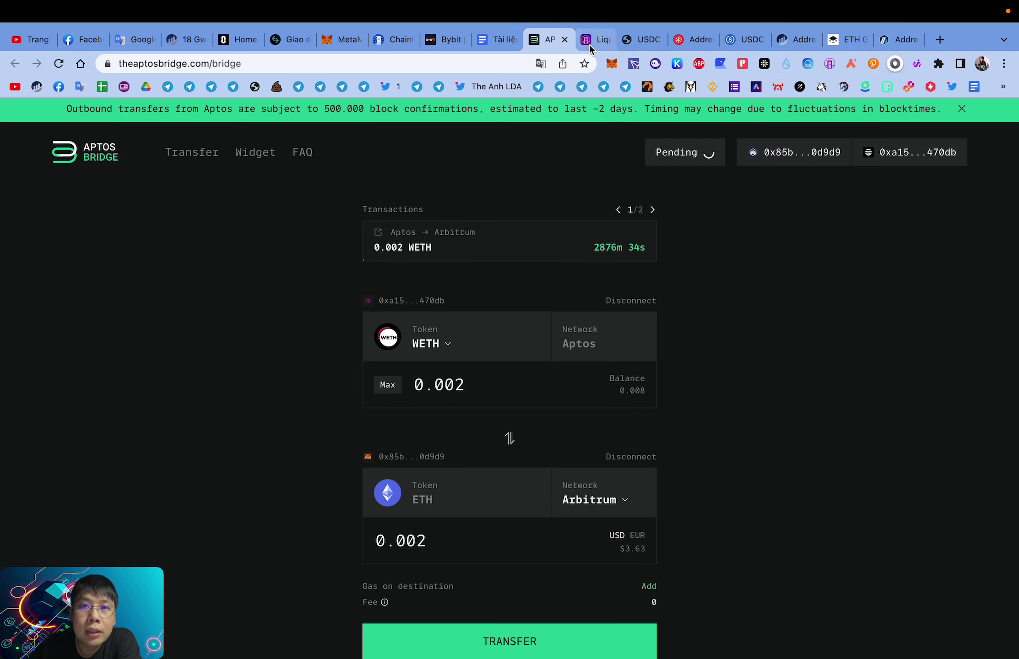
click(503, 40)
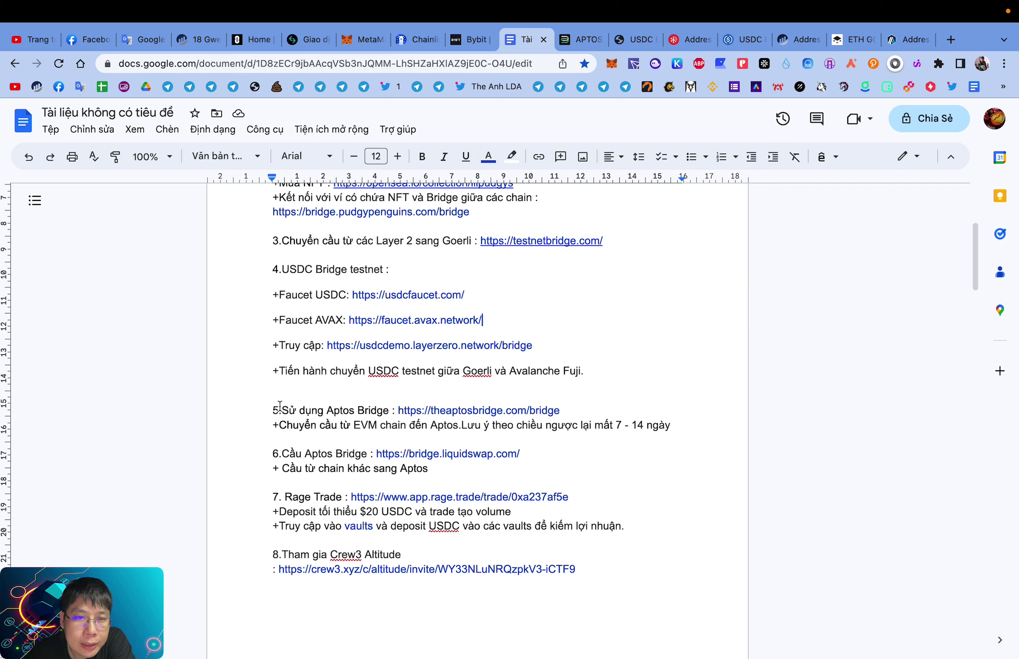
scroll(284, 289, up, 2)
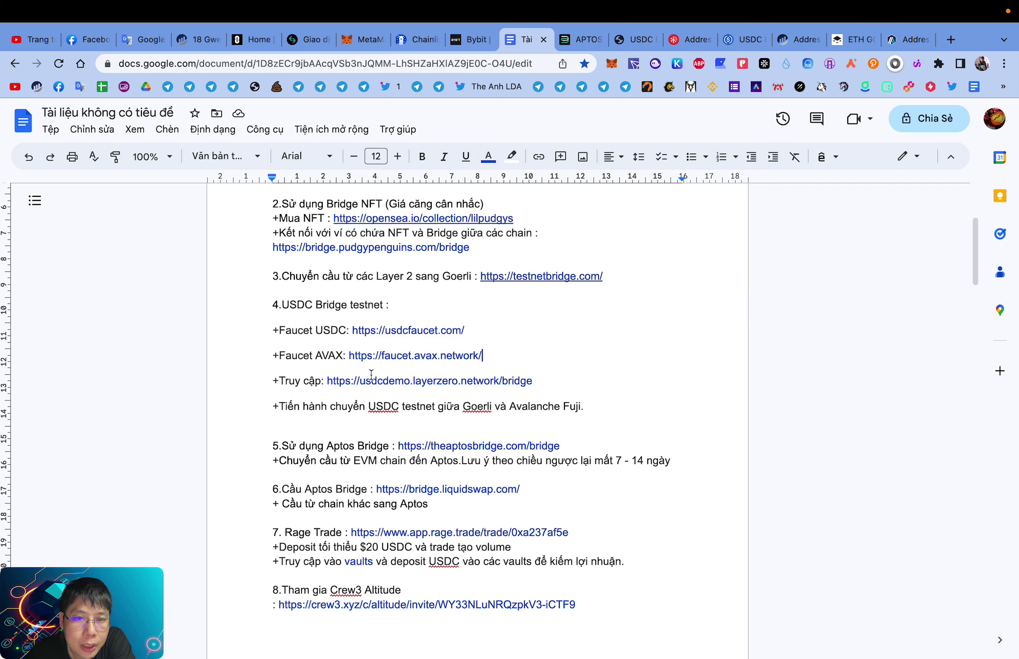
scroll(371, 374, up, 2)
scroll(380, 377, down, 1)
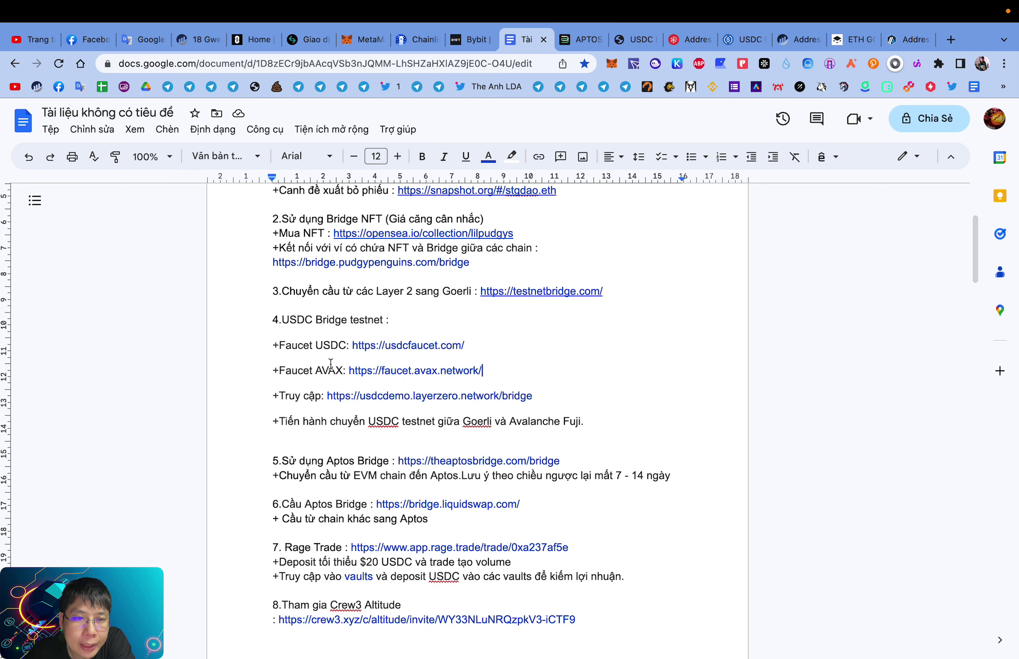
scroll(330, 364, up, 1)
scroll(330, 366, down, 2)
click(272, 430)
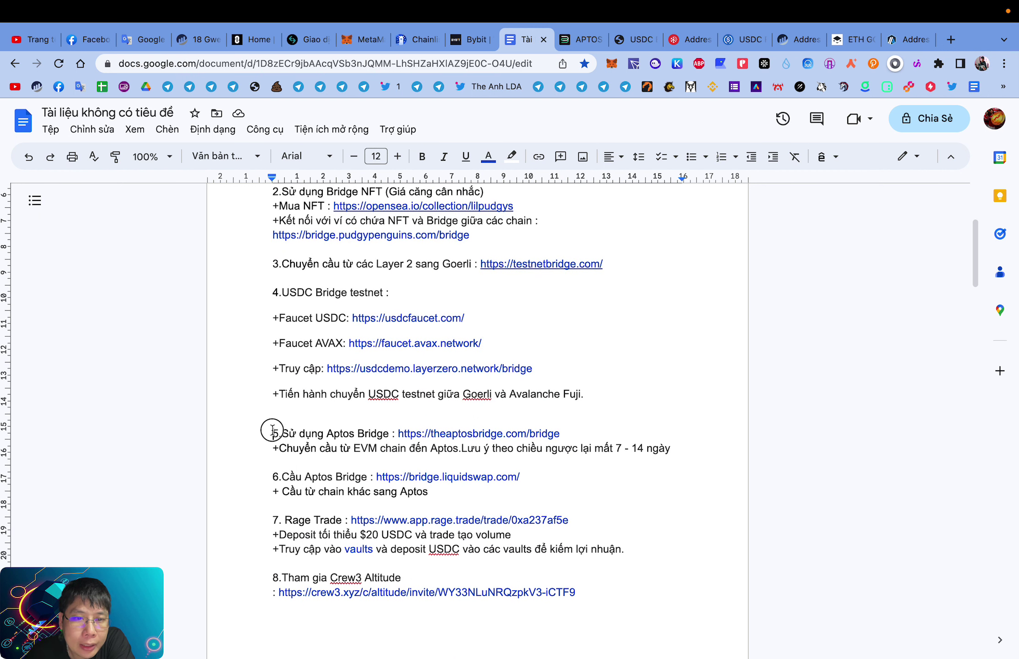
drag(272, 430, 689, 448)
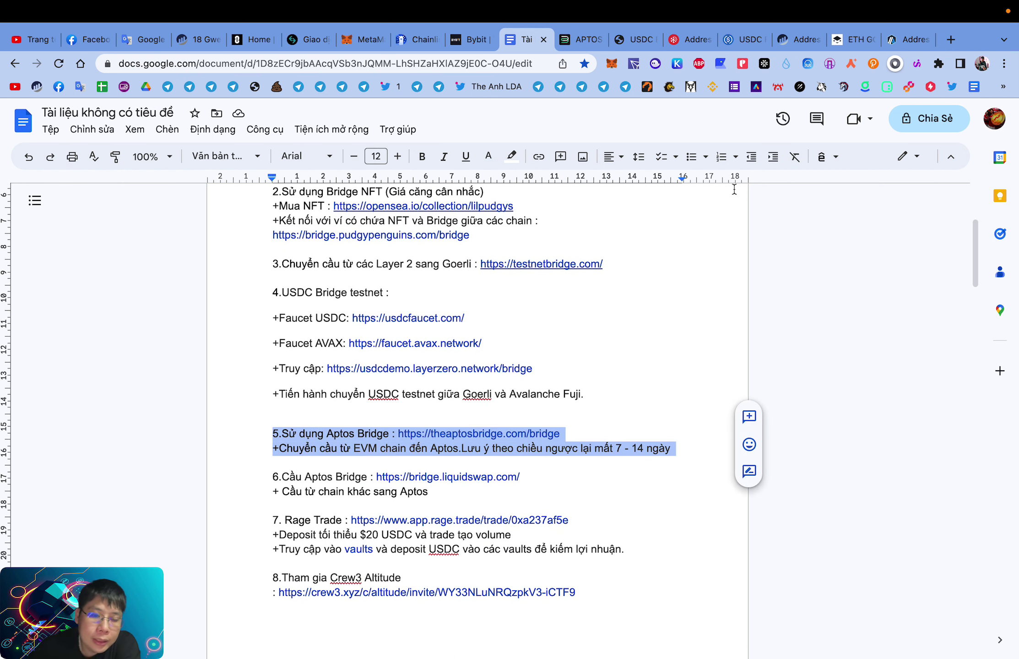
Connect the LayerZero USDC bridge on Avalanche Fuji, reverse it to Fuji→Goerli, and fill Max.
mouse_move(732, 2)
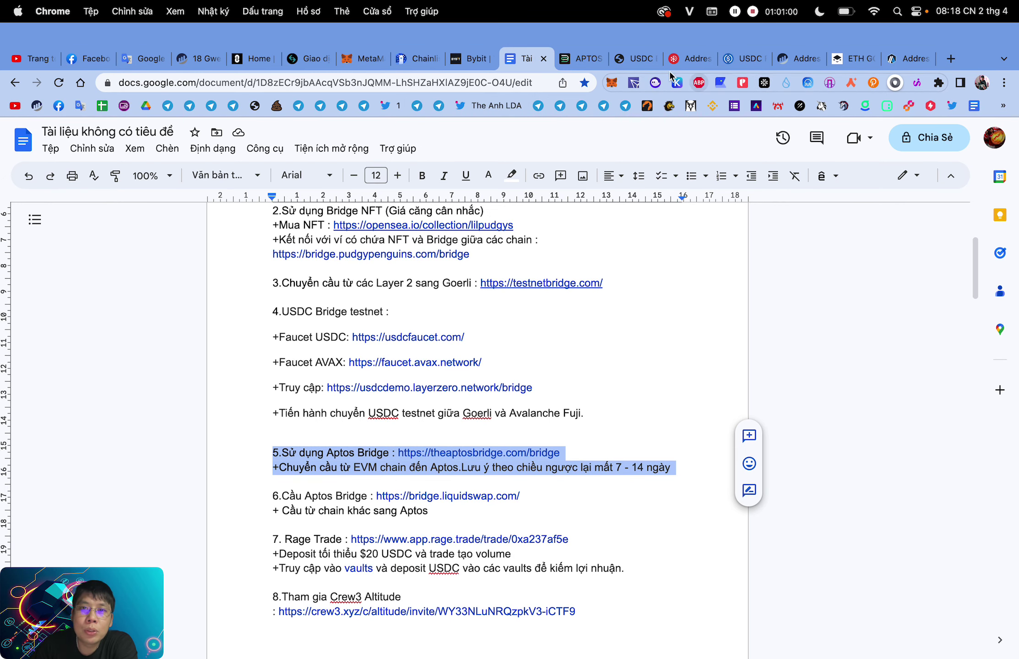
click(691, 64)
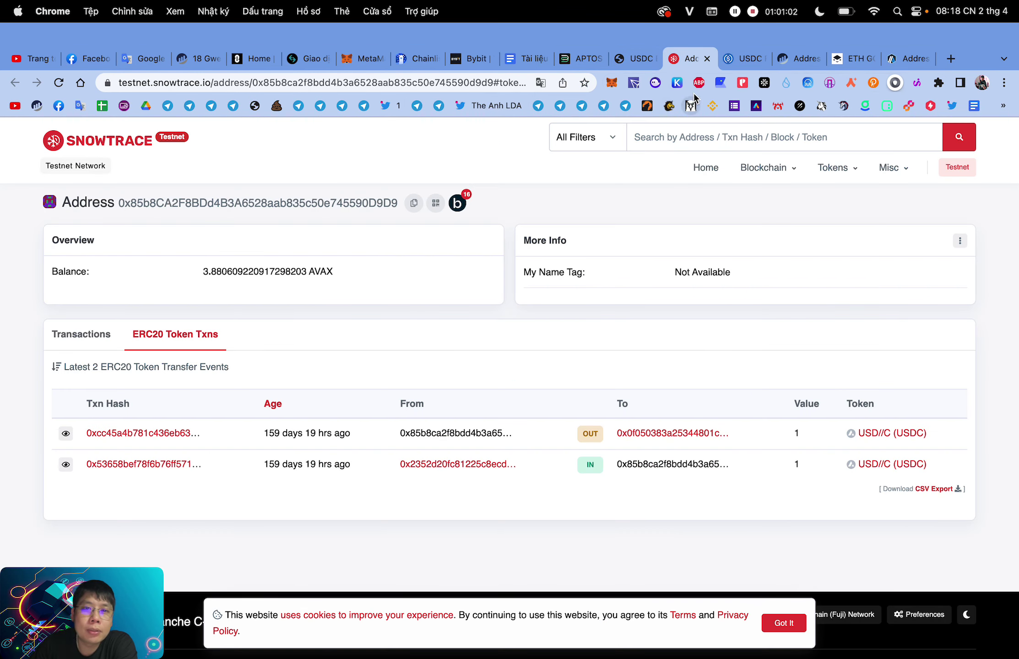
key(ctrl+Tab)
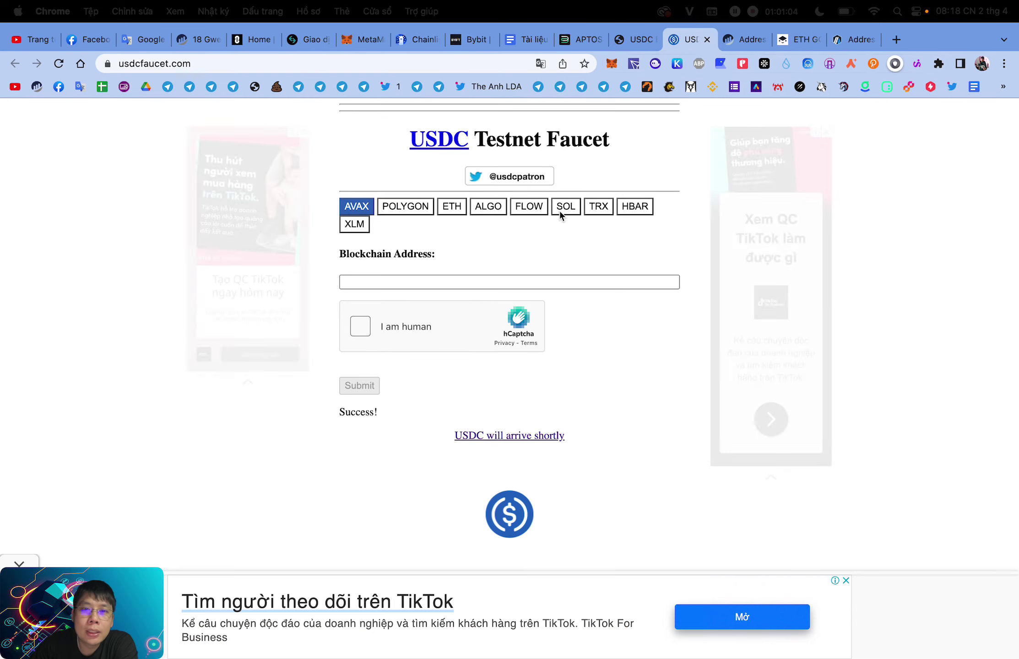
click(663, 44)
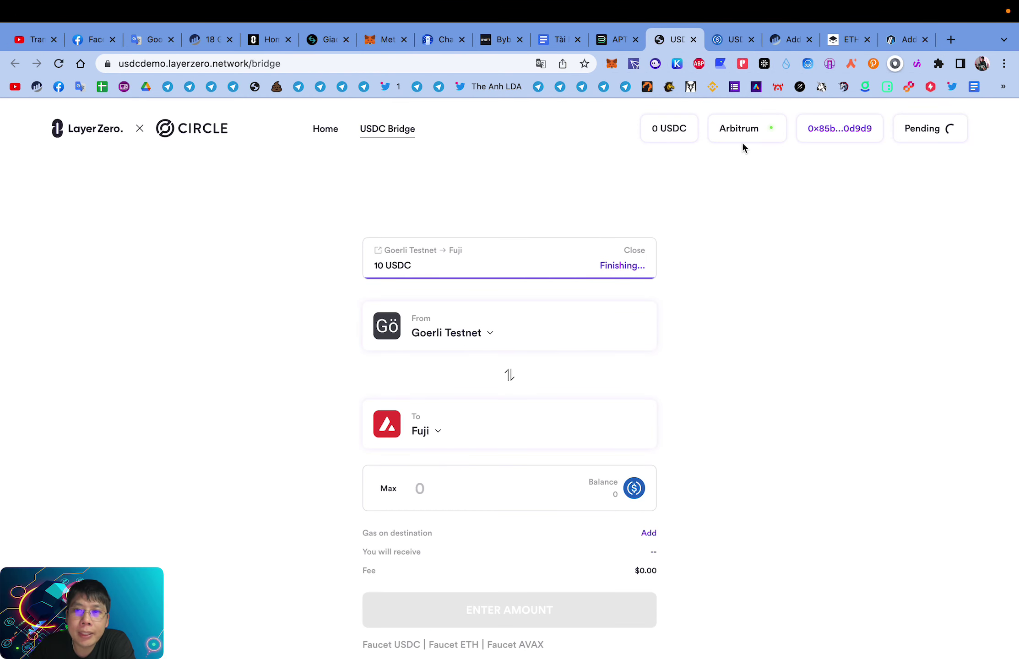
click(748, 130)
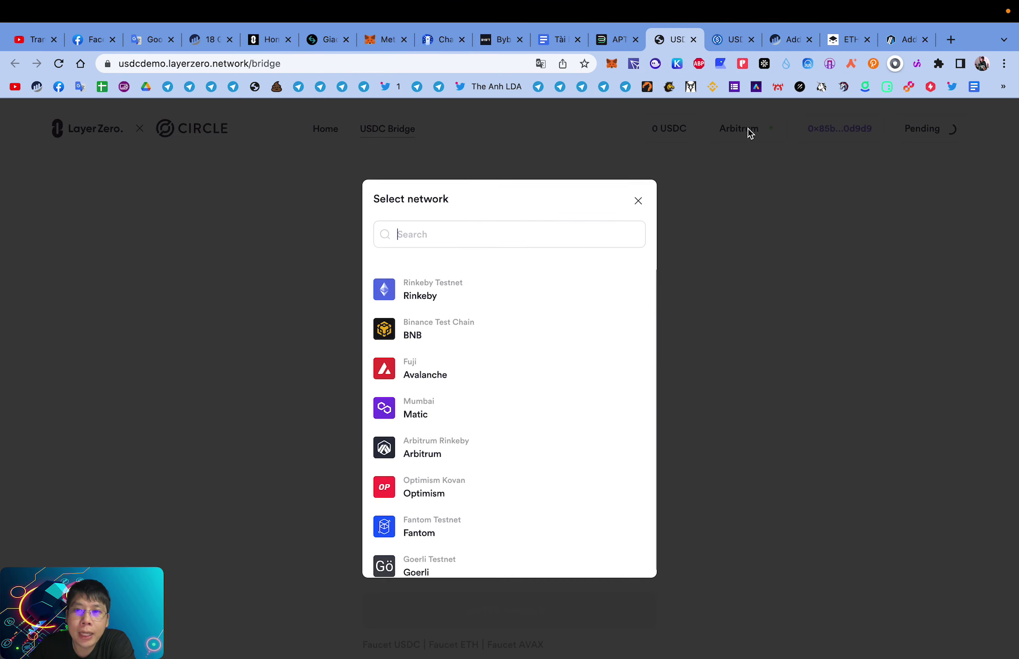
click(470, 374)
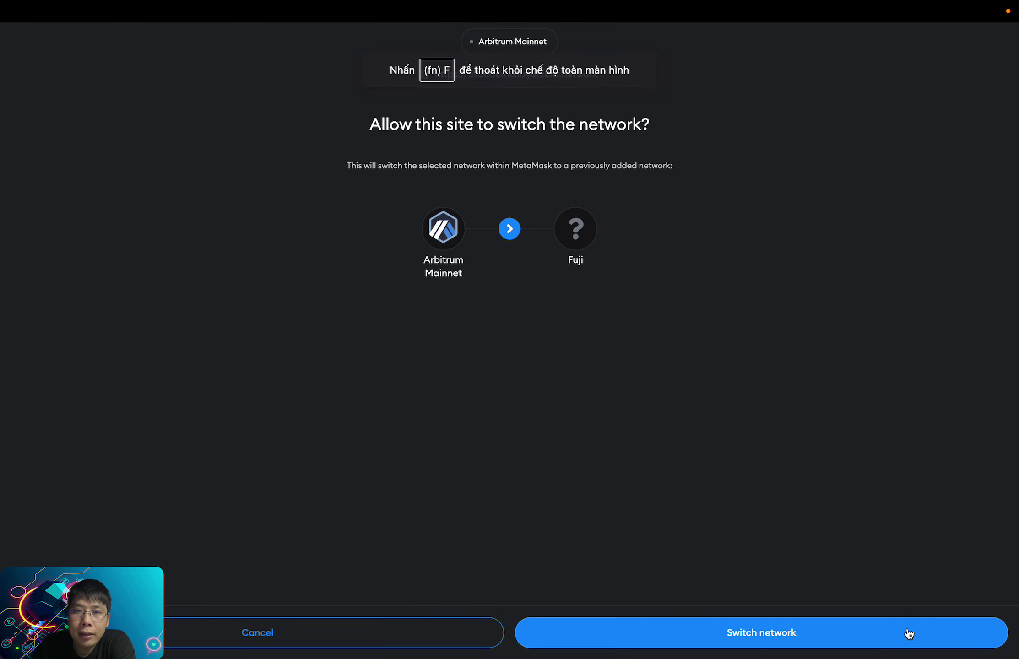
click(908, 632)
scroll(556, 347, down, 2)
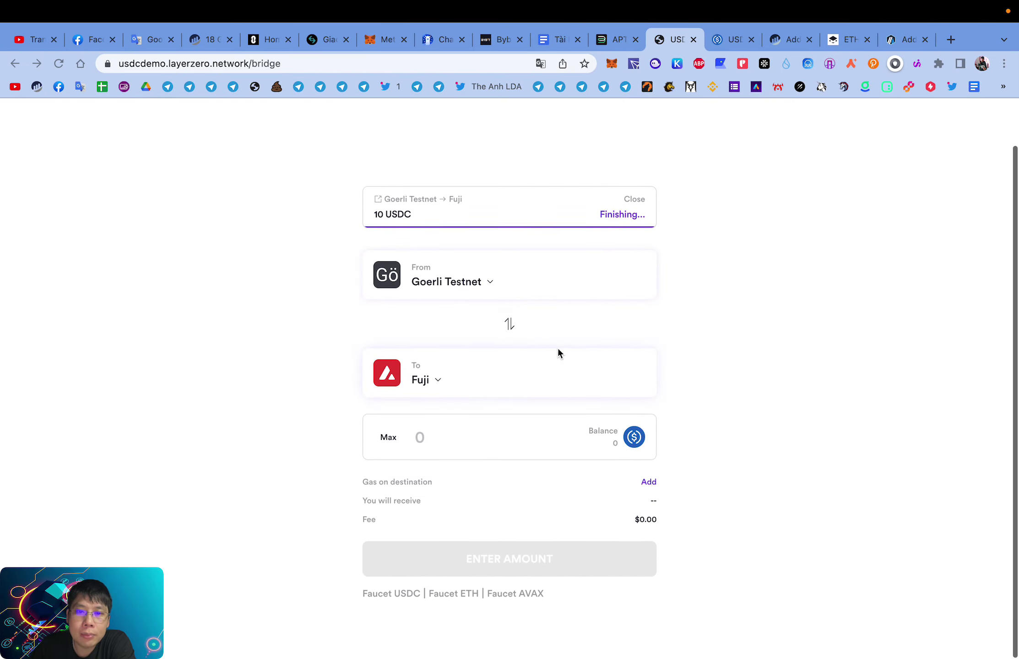
click(509, 325)
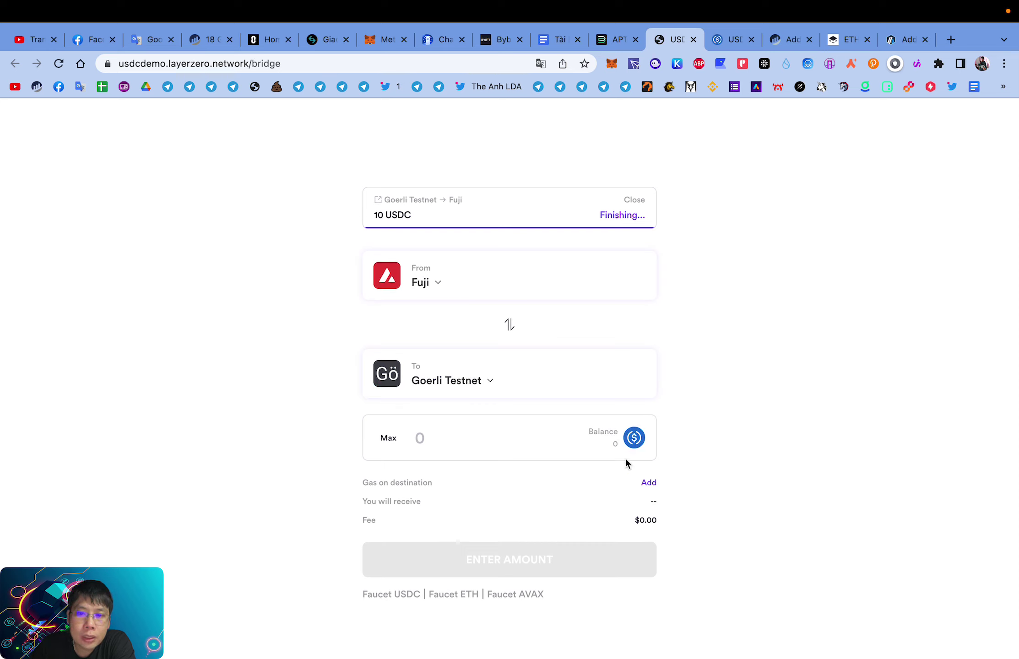
click(390, 446)
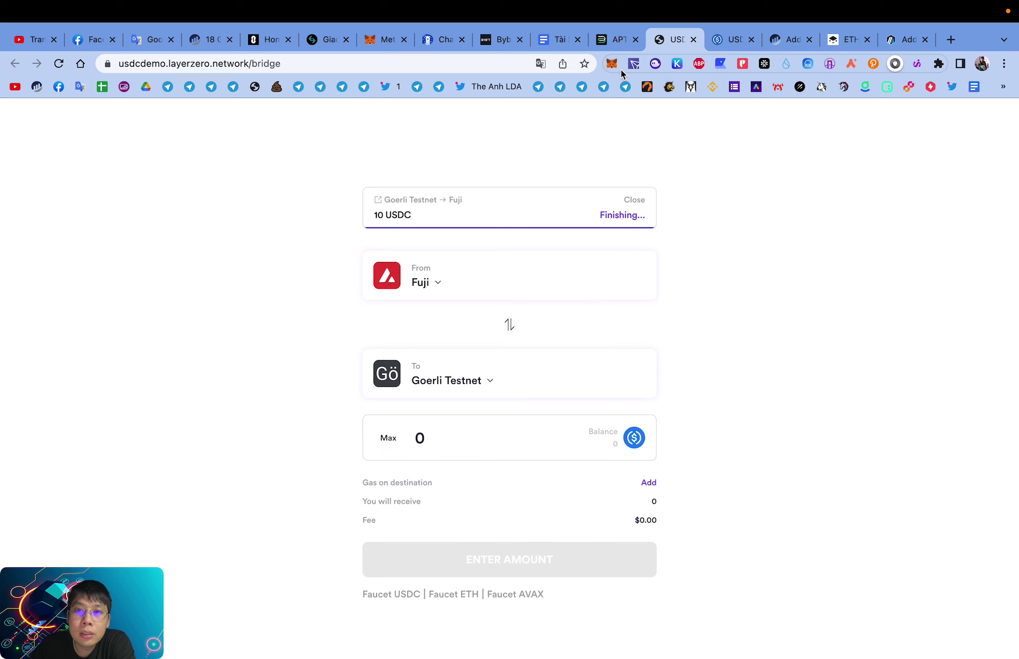
View the MetaMask account on Snowtrace in a new tab.
click(613, 64)
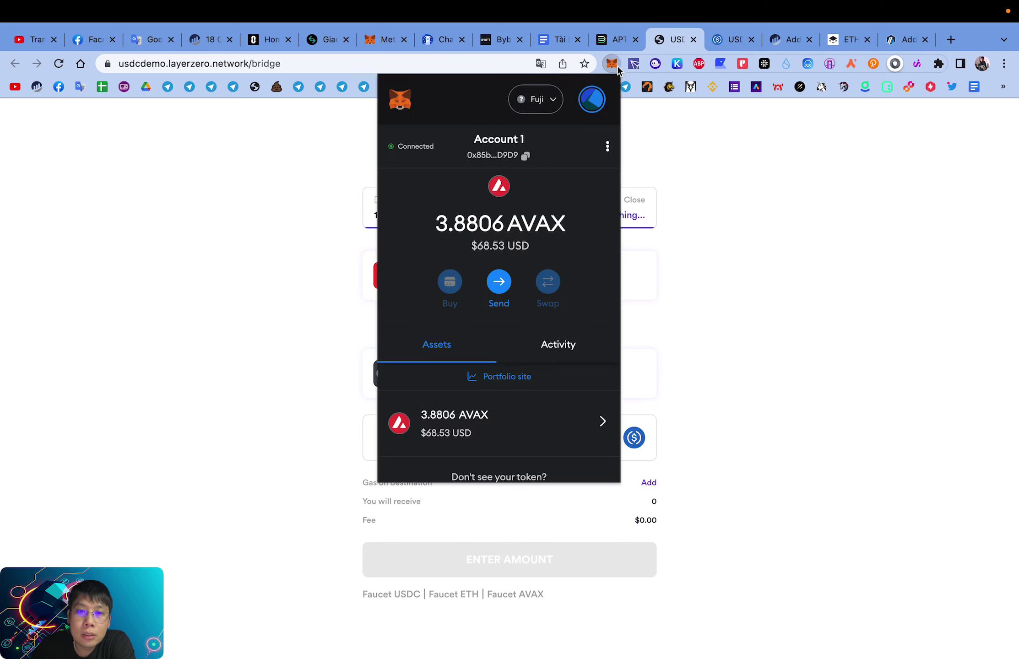
click(607, 149)
click(589, 176)
drag(897, 40, 737, 41)
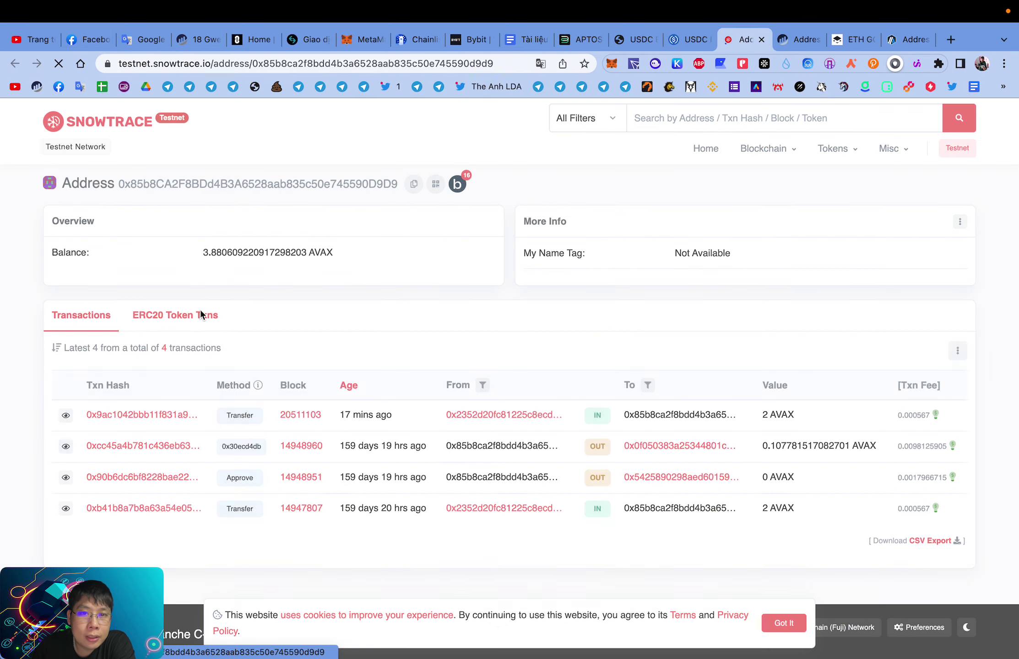
Choose ETH on the USDC faucet and paste the copied wallet address into Blockchain Address.
click(200, 313)
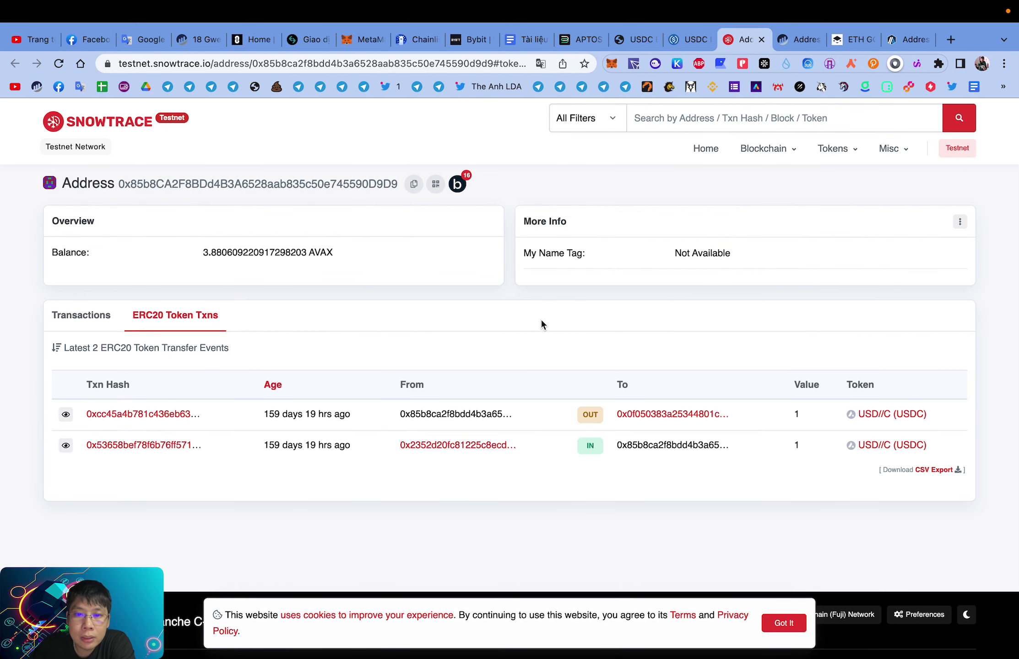
click(692, 41)
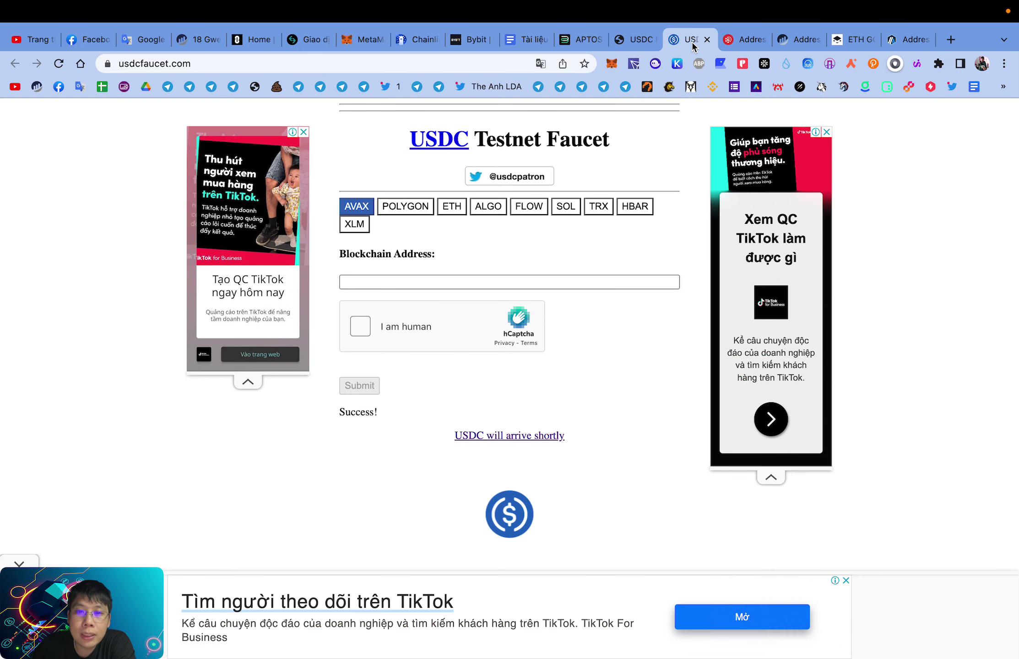
click(460, 212)
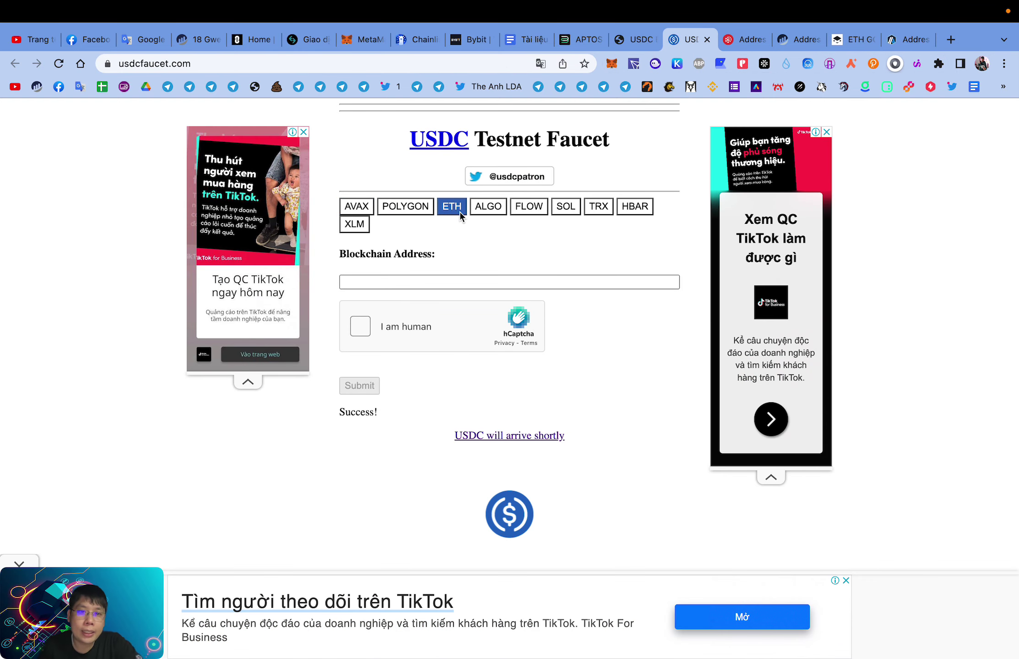
click(361, 40)
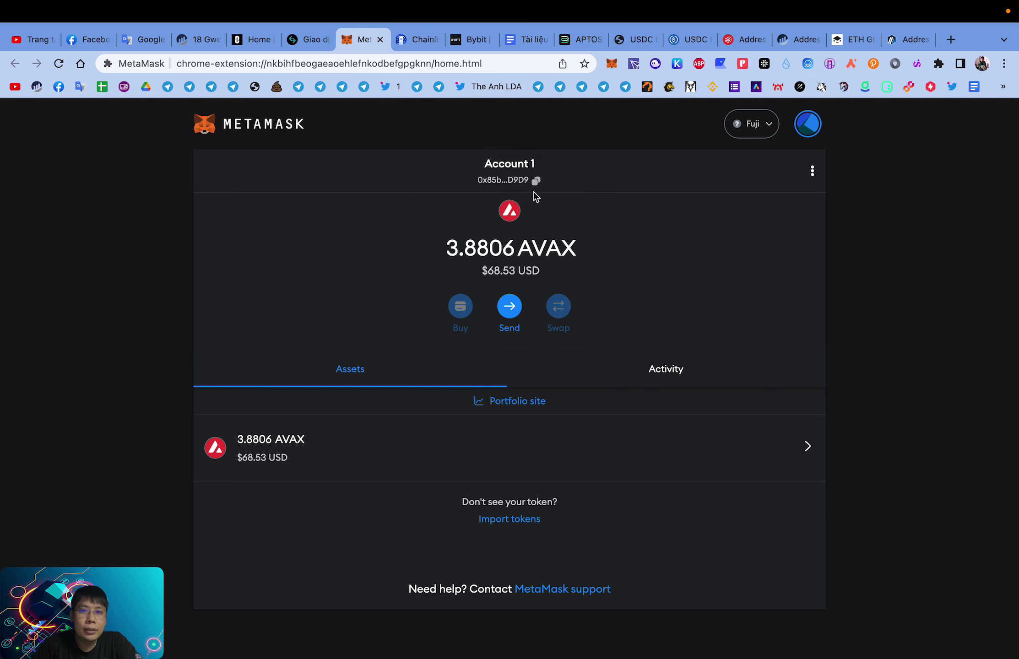
click(508, 180)
click(691, 39)
click(436, 280)
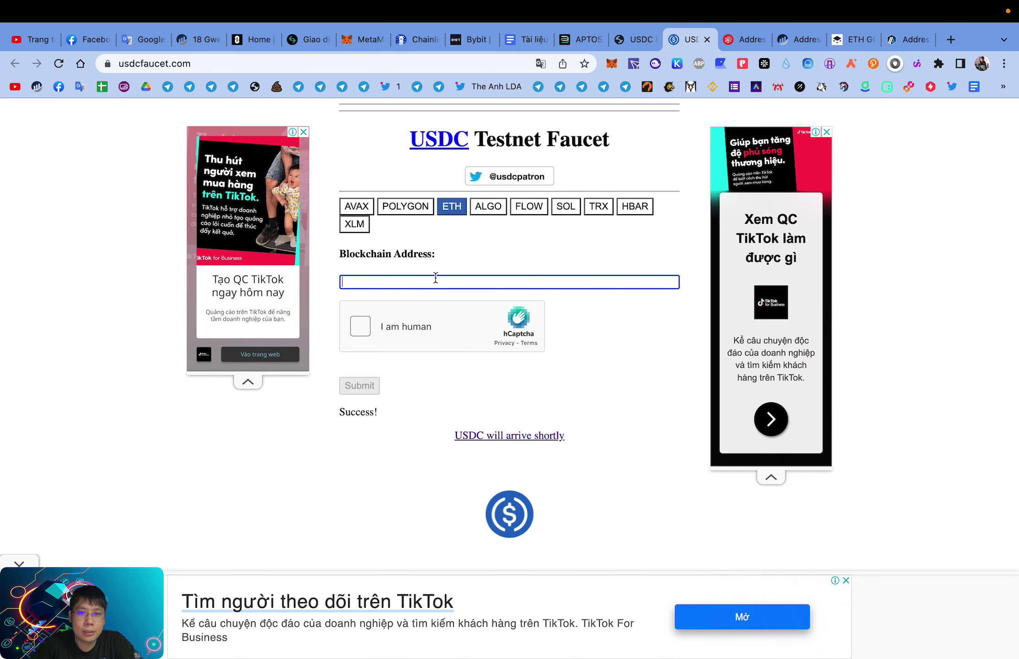
Start the hCaptcha and mark the first round of soccer images.
click(412, 326)
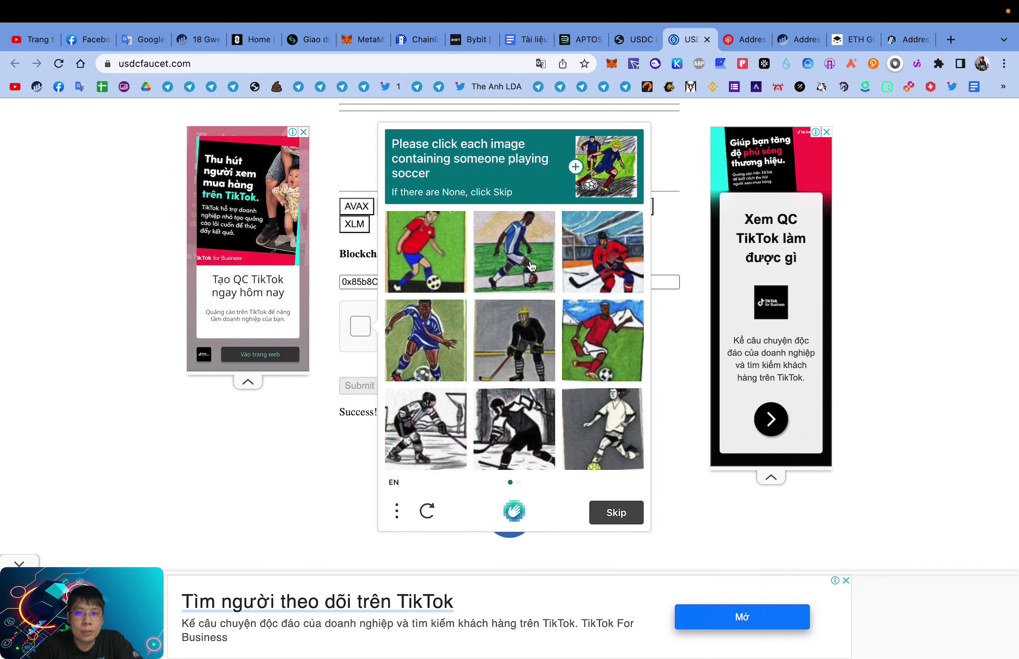
click(530, 263)
click(430, 259)
click(453, 353)
click(605, 405)
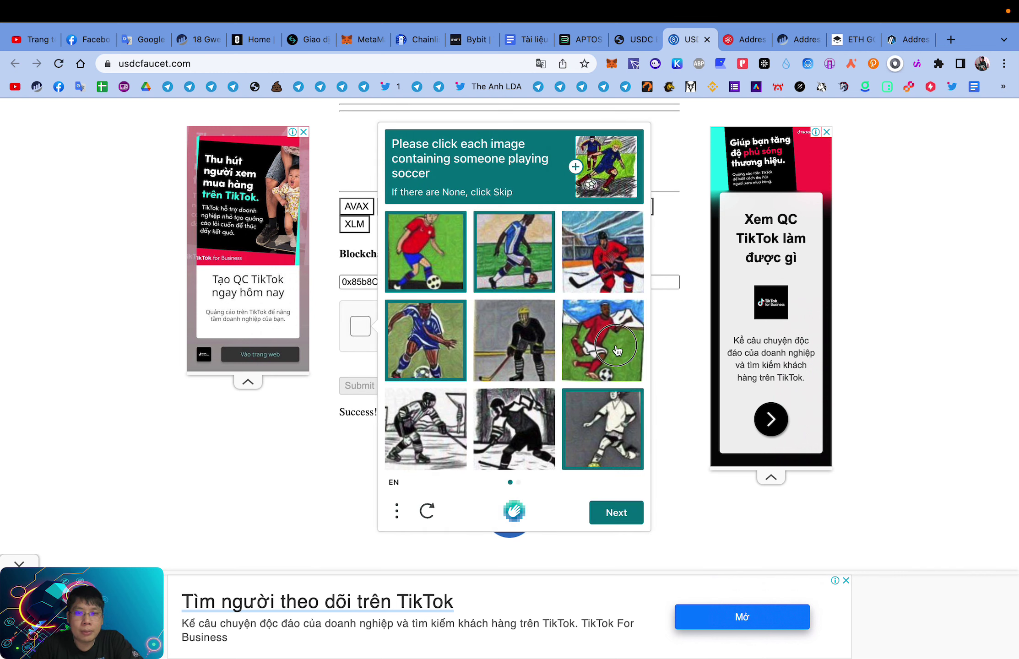
click(618, 350)
click(618, 513)
Mark the second round of soccer images, verify, and submit the USDC faucet request.
click(440, 436)
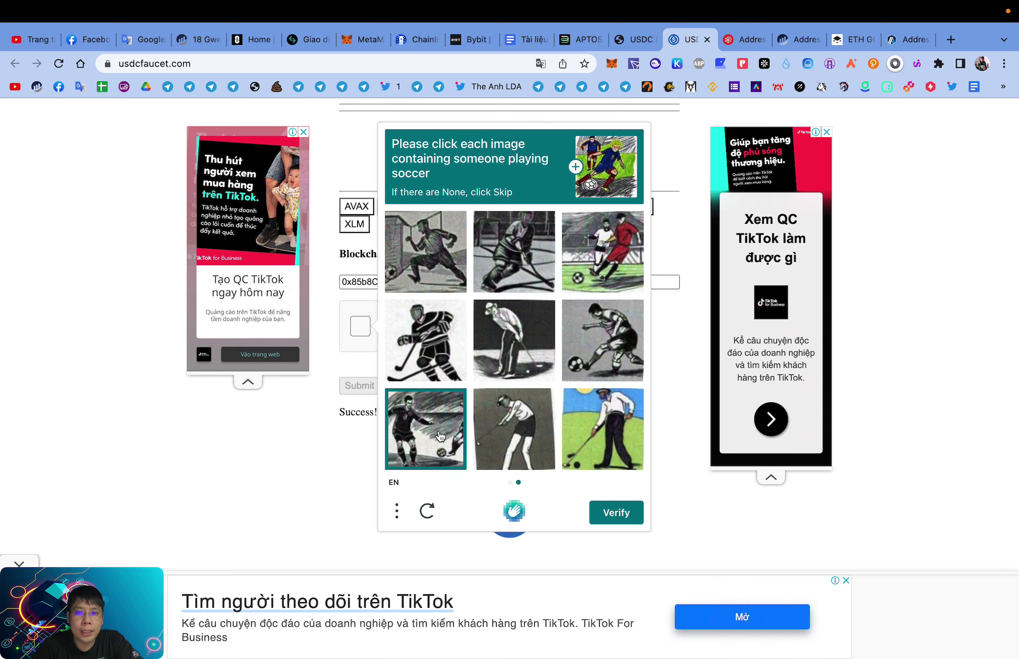
click(597, 259)
click(578, 336)
click(423, 254)
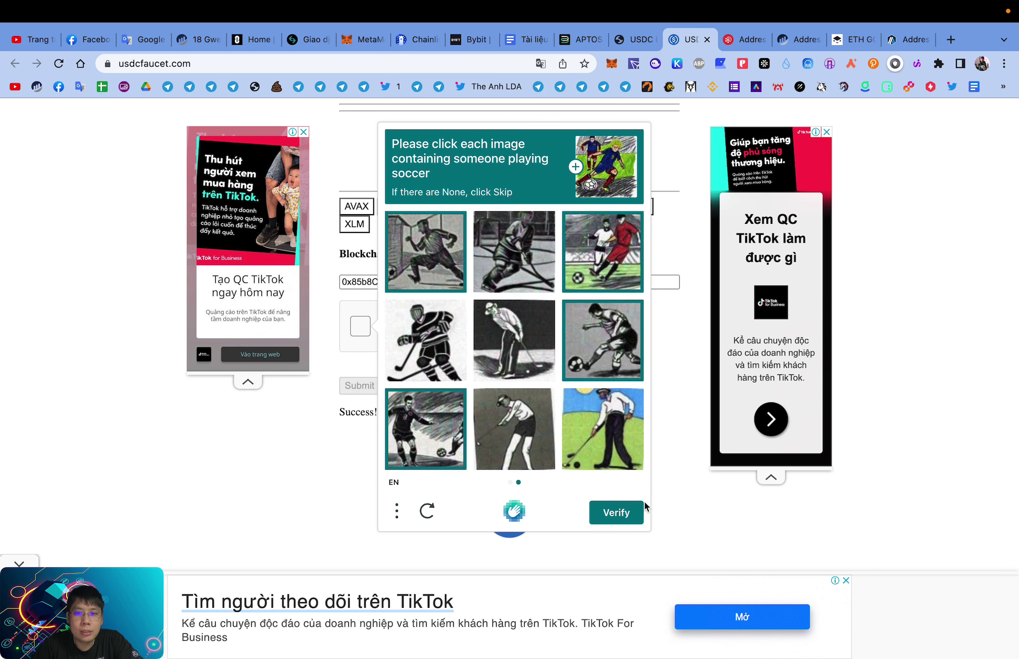
click(616, 512)
click(367, 385)
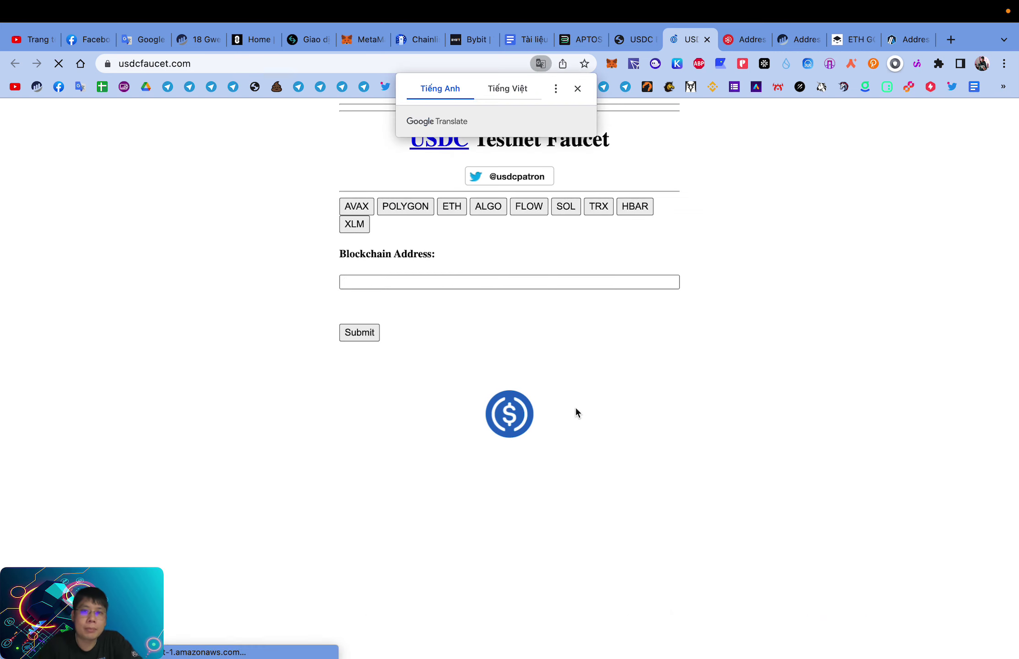
click(628, 47)
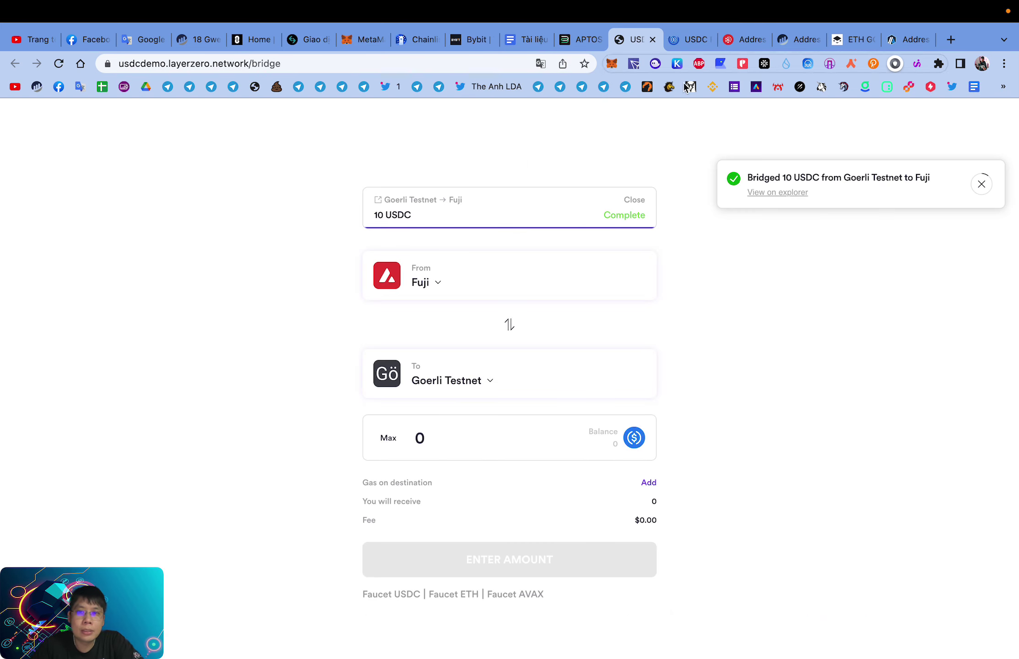
Confirm the 10 USDC Goerli→Fuji transfer shows Delivered, then reload the bridge and reverse its direction.
scroll(828, 211, up, 2)
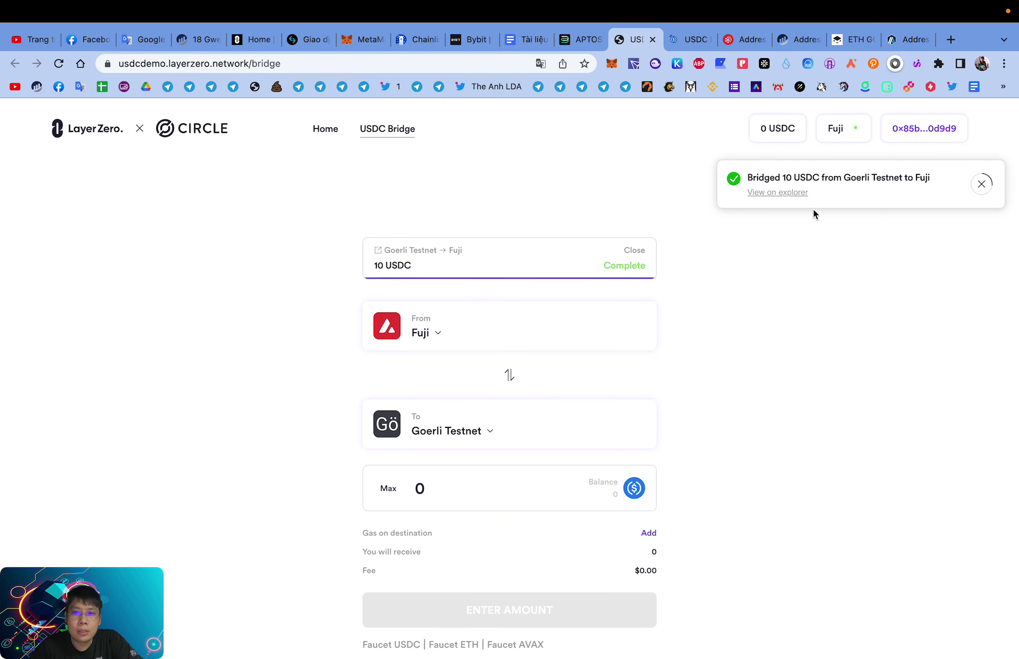
click(785, 192)
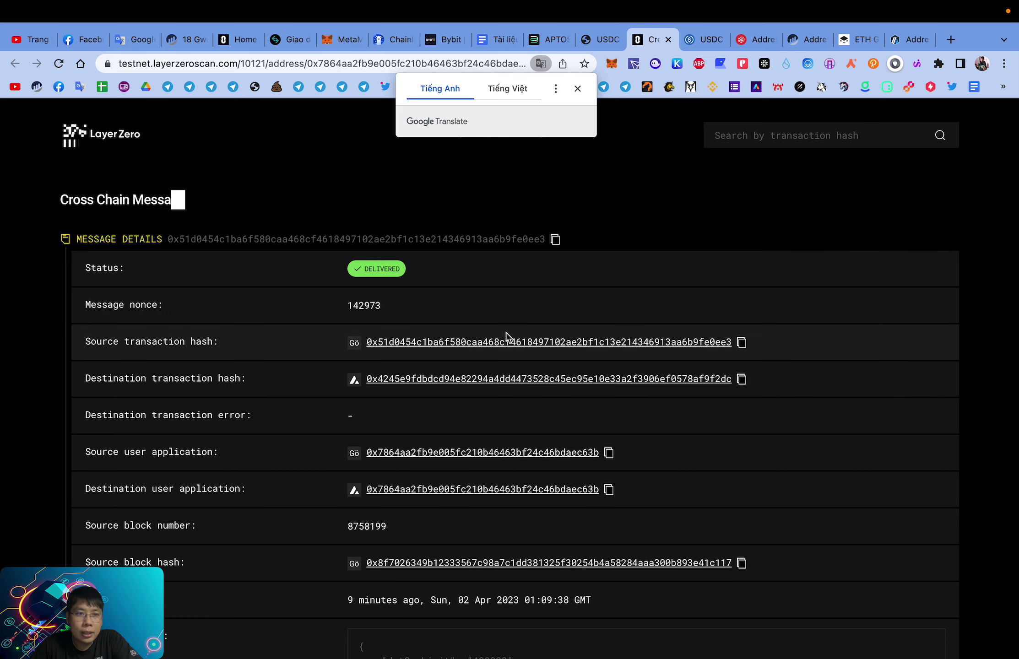
click(598, 42)
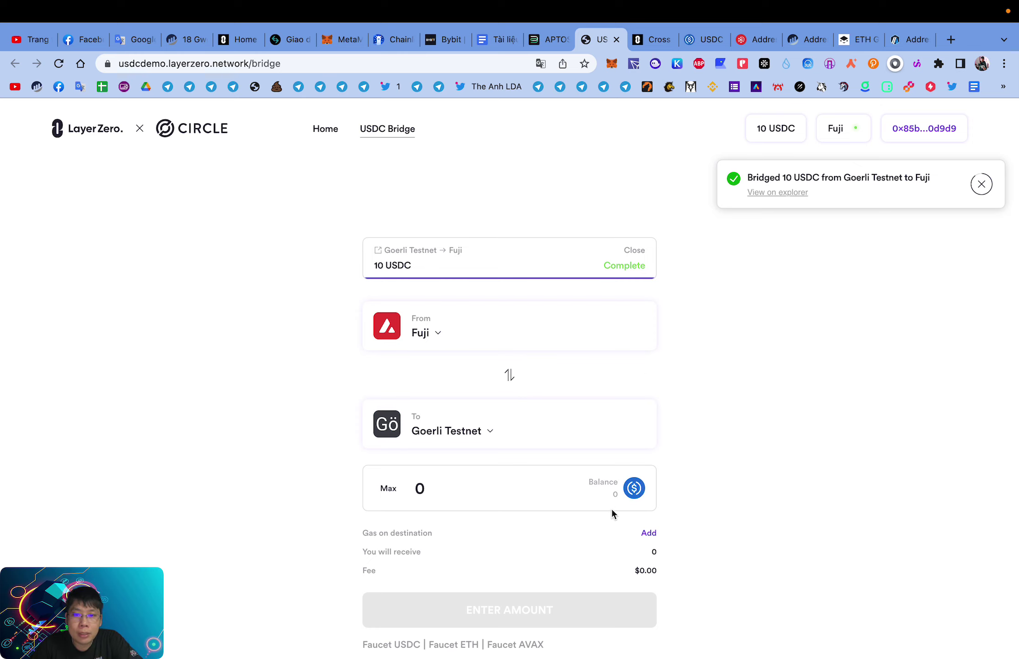
right_click(898, 275)
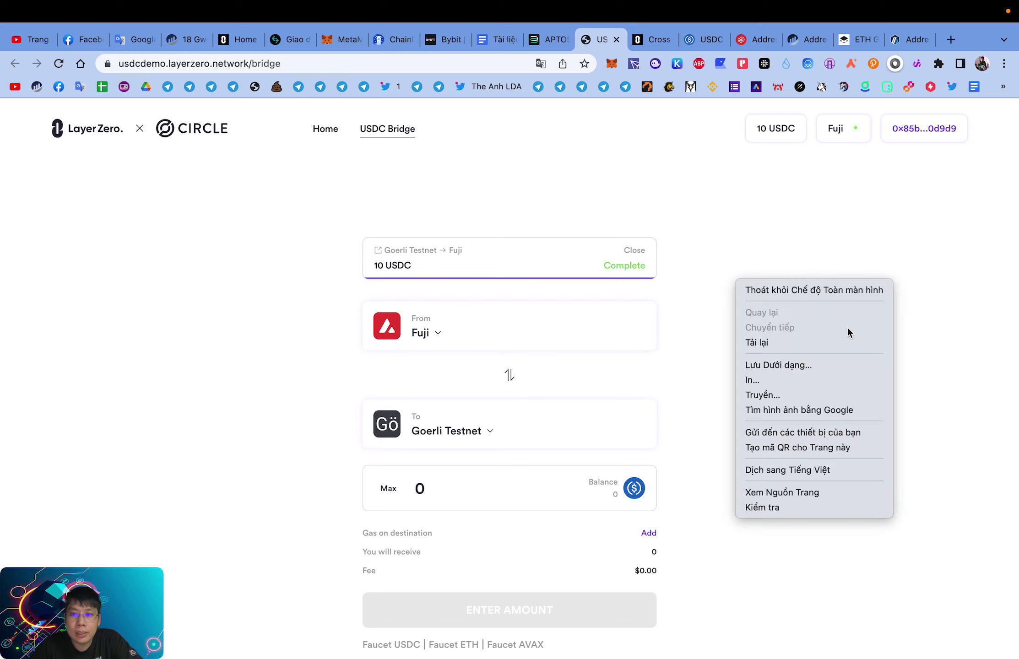
click(807, 345)
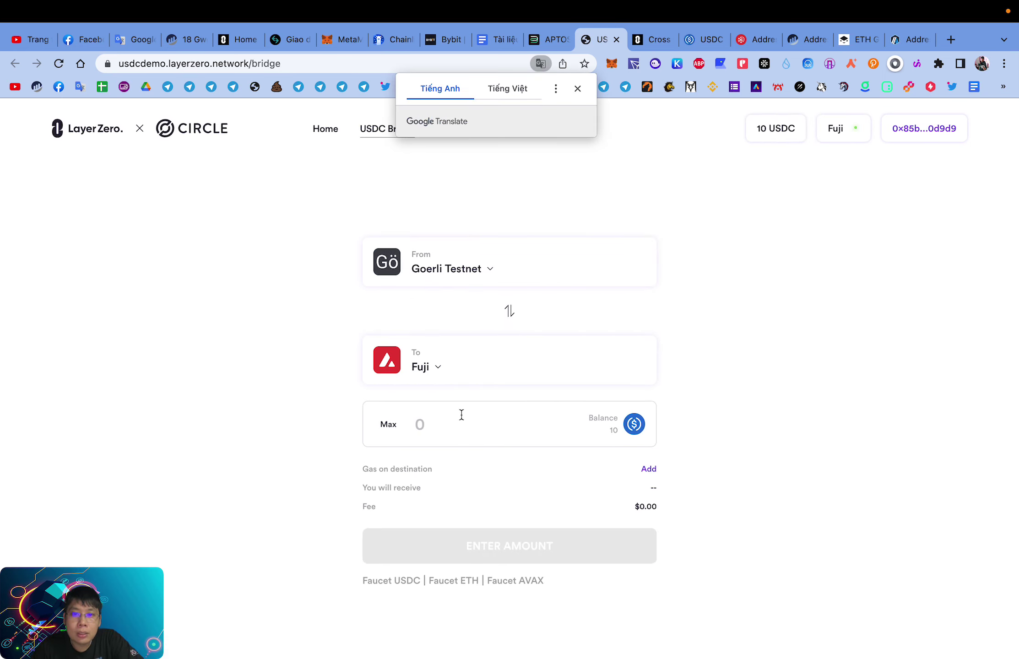
click(508, 313)
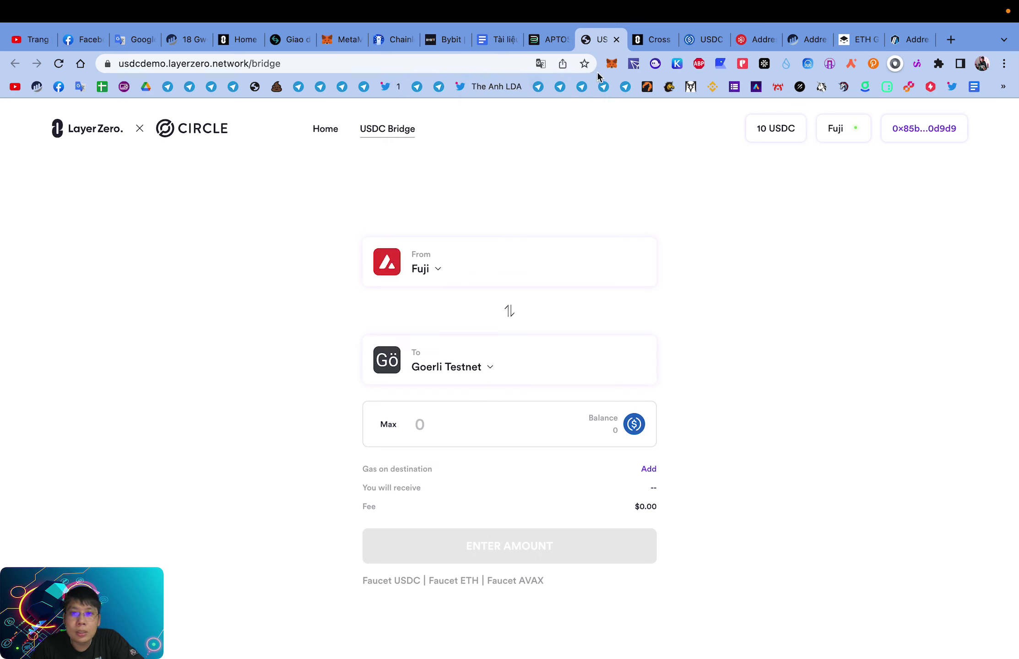
Set the bridge to Goerli Testnet→Fuji with the full 10 USDC and start the transfer.
click(611, 64)
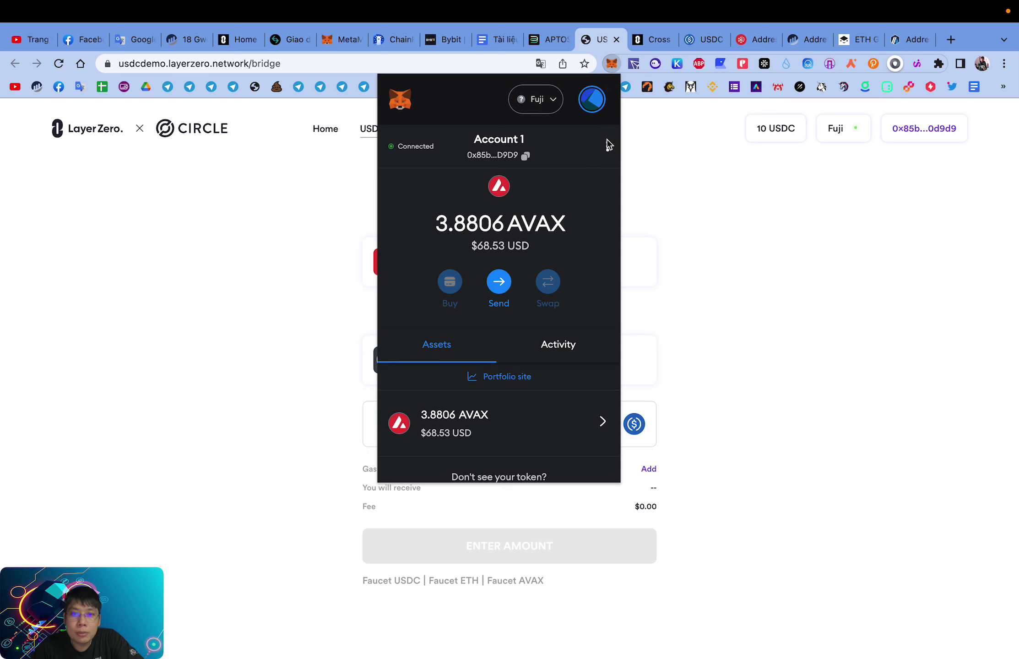
click(704, 181)
click(844, 129)
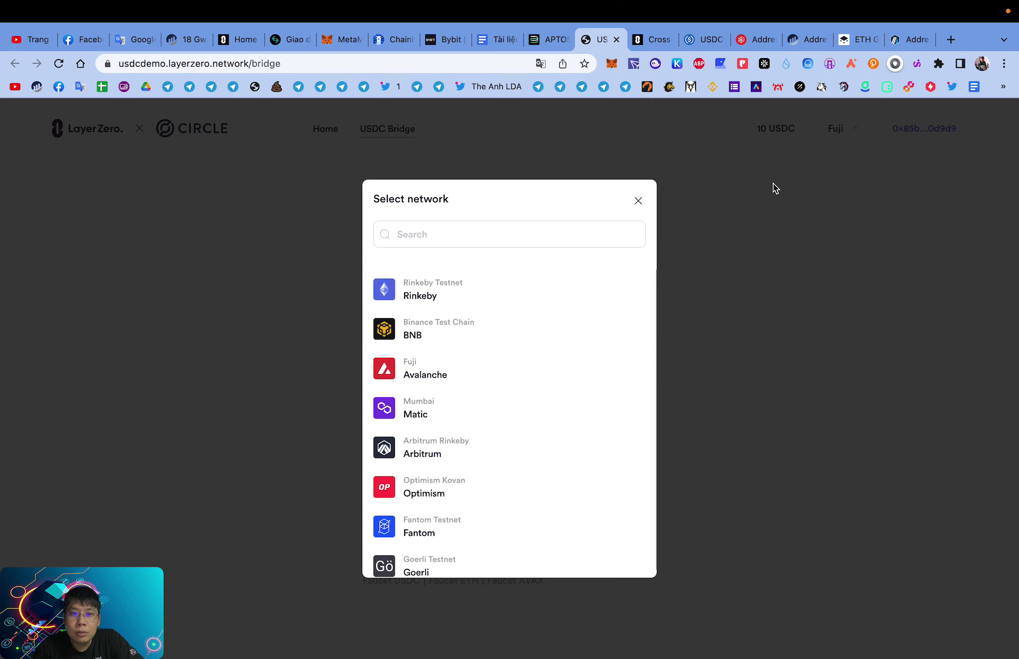
click(638, 200)
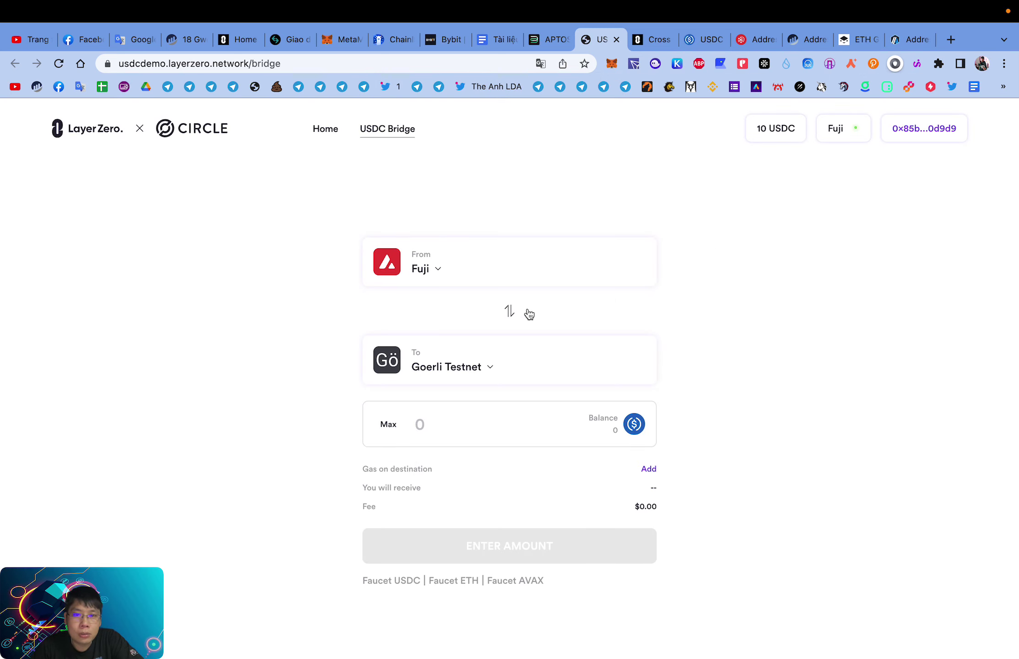
click(510, 311)
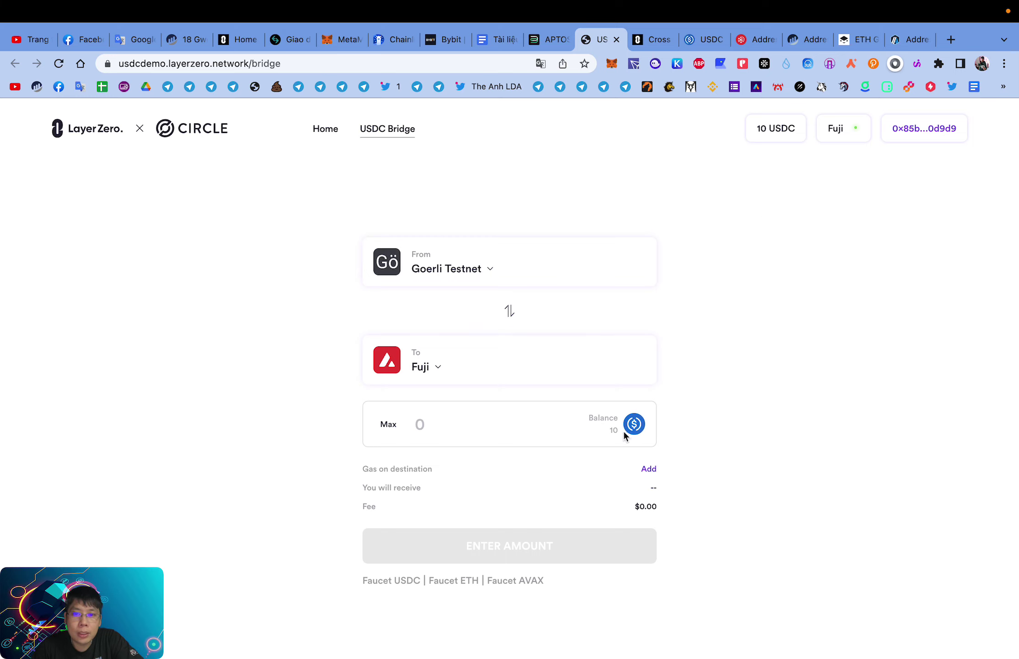
click(394, 425)
click(546, 553)
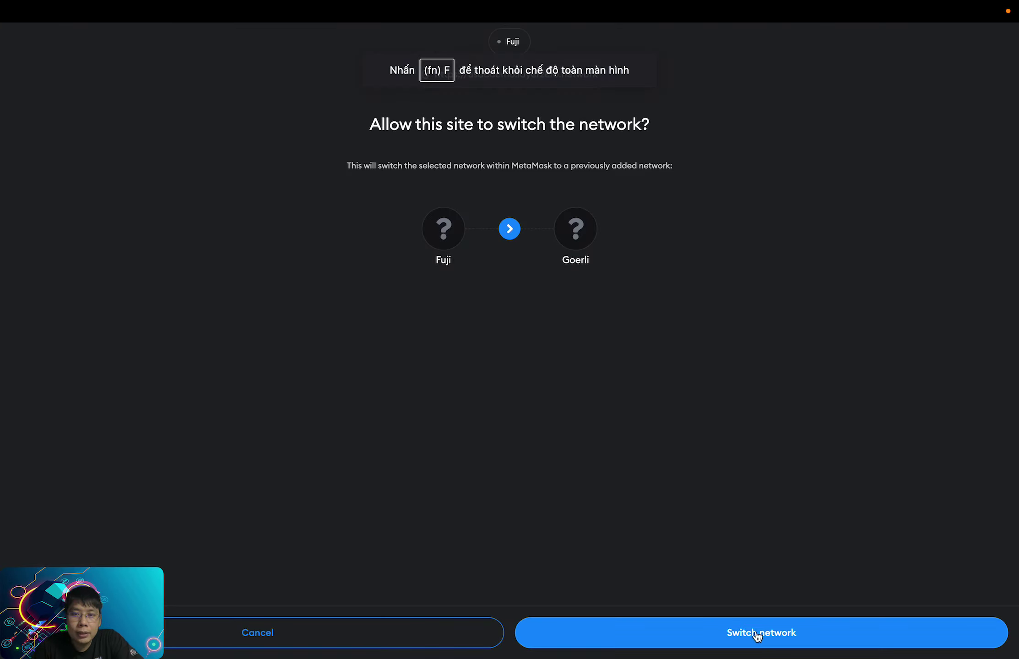
Switch the wallet to Goerli and approve a 10 USDC spending cap.
click(759, 634)
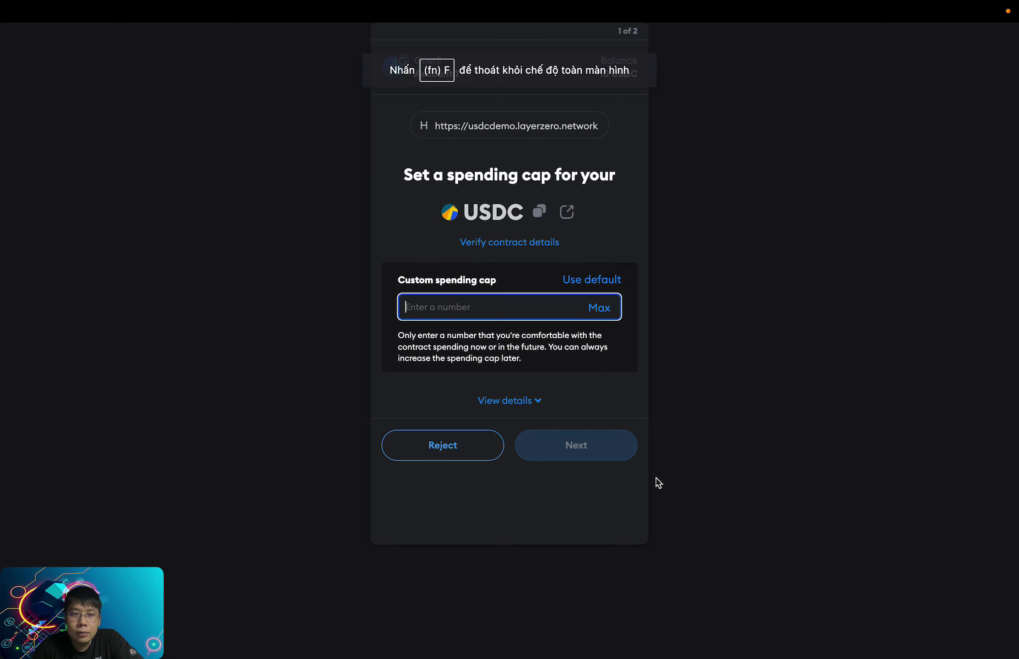
click(599, 307)
click(591, 437)
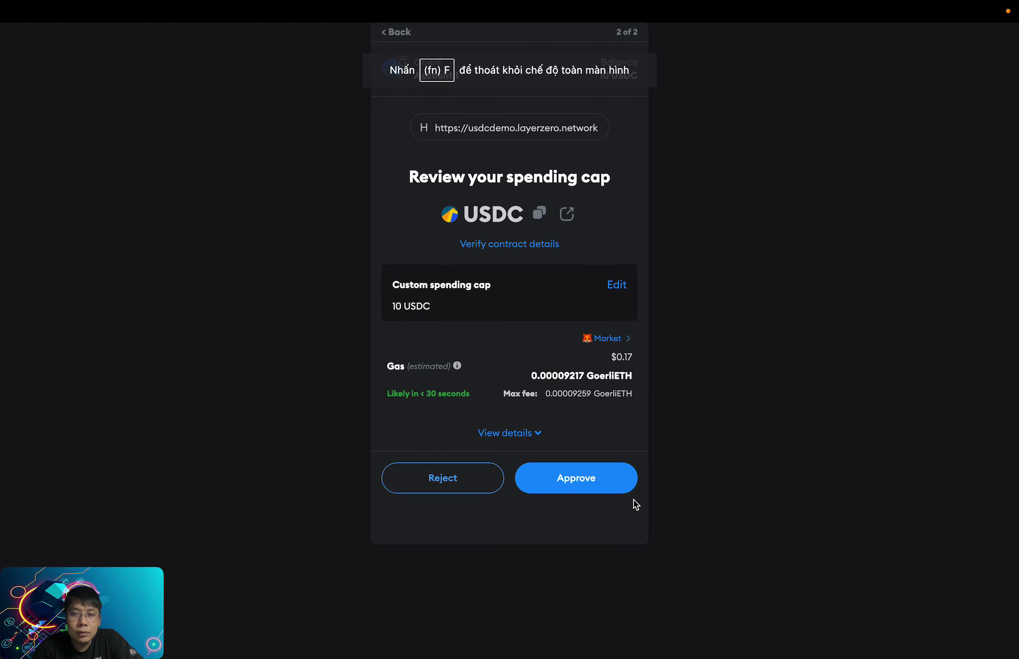
click(622, 491)
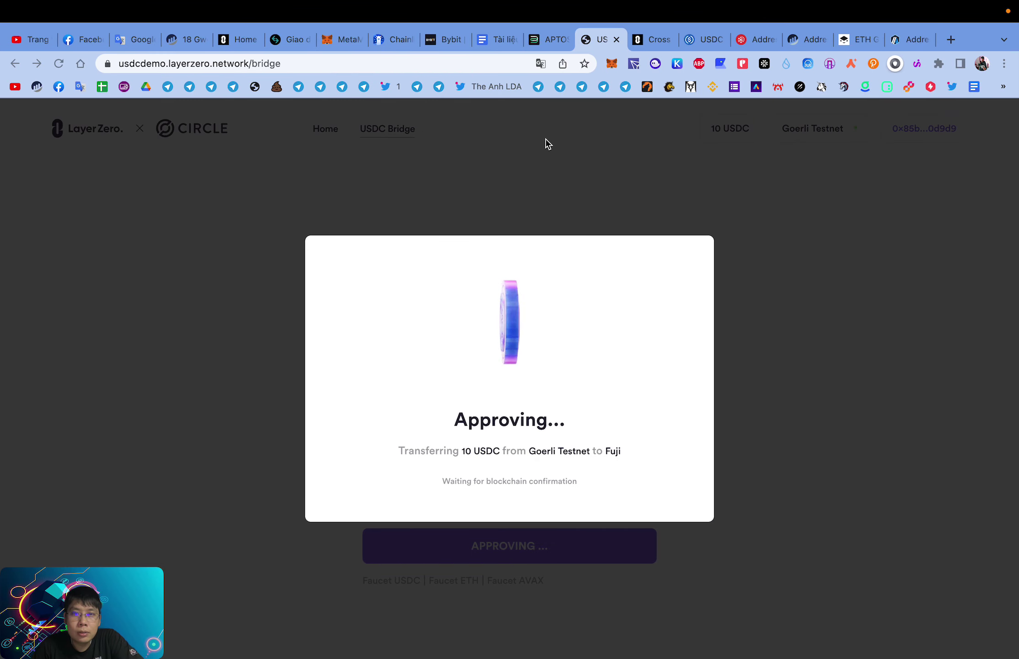
Confirm the queued Deposit For Burn transaction in MetaMask.
click(498, 39)
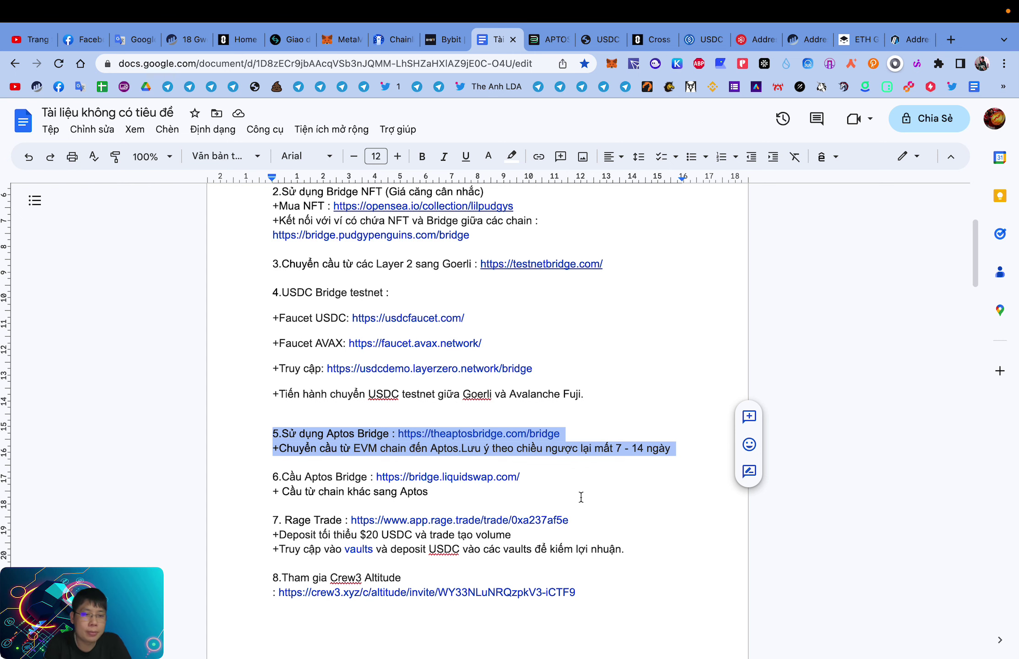
click(552, 39)
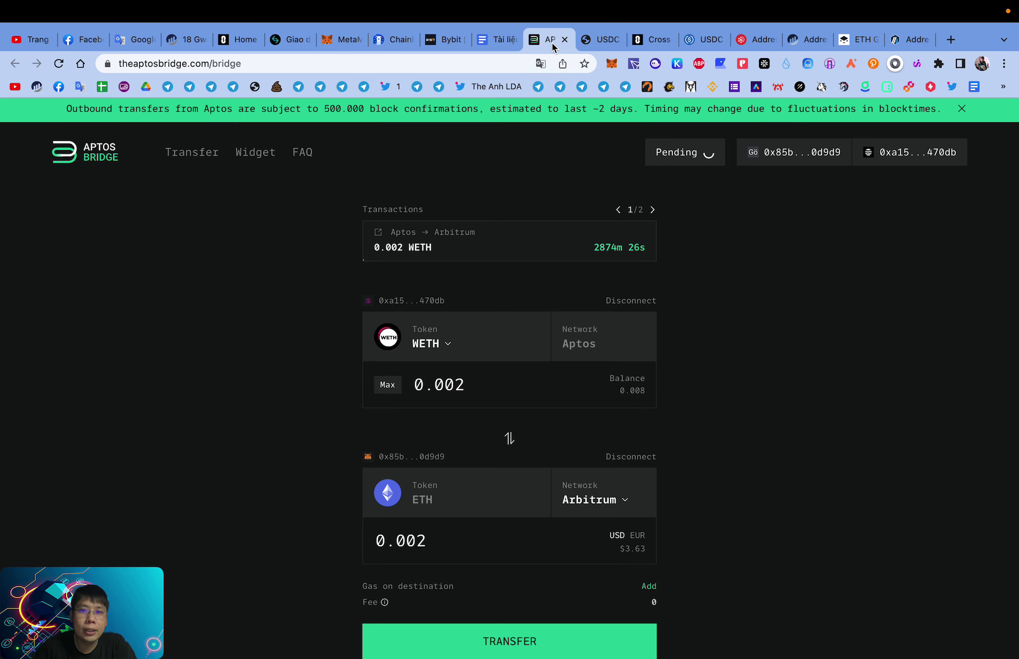
click(599, 39)
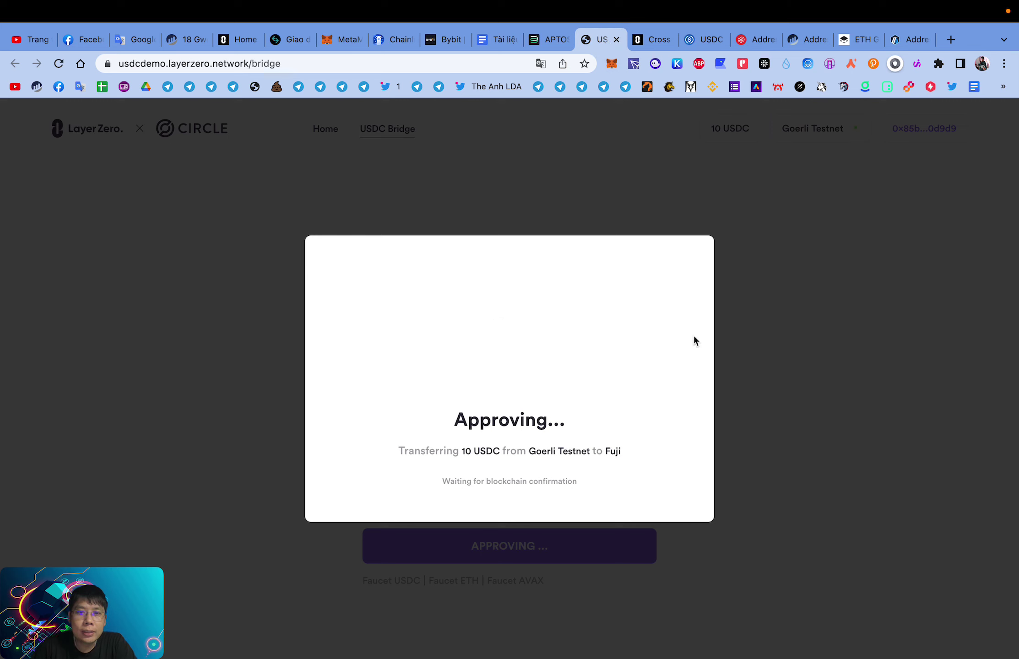
click(611, 65)
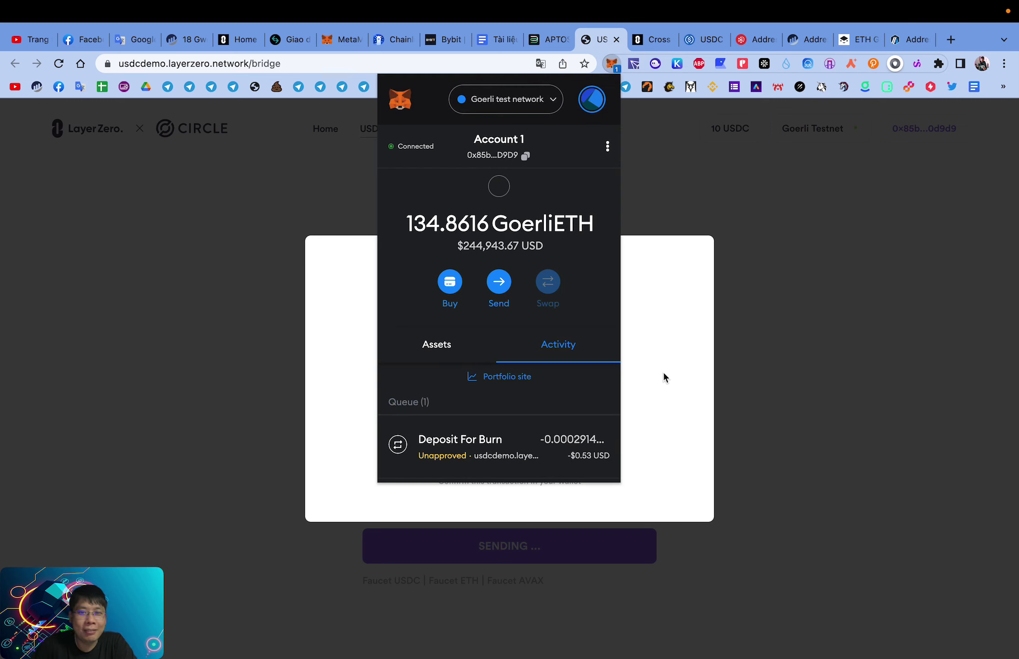
click(556, 456)
scroll(569, 414, down, 2)
click(576, 457)
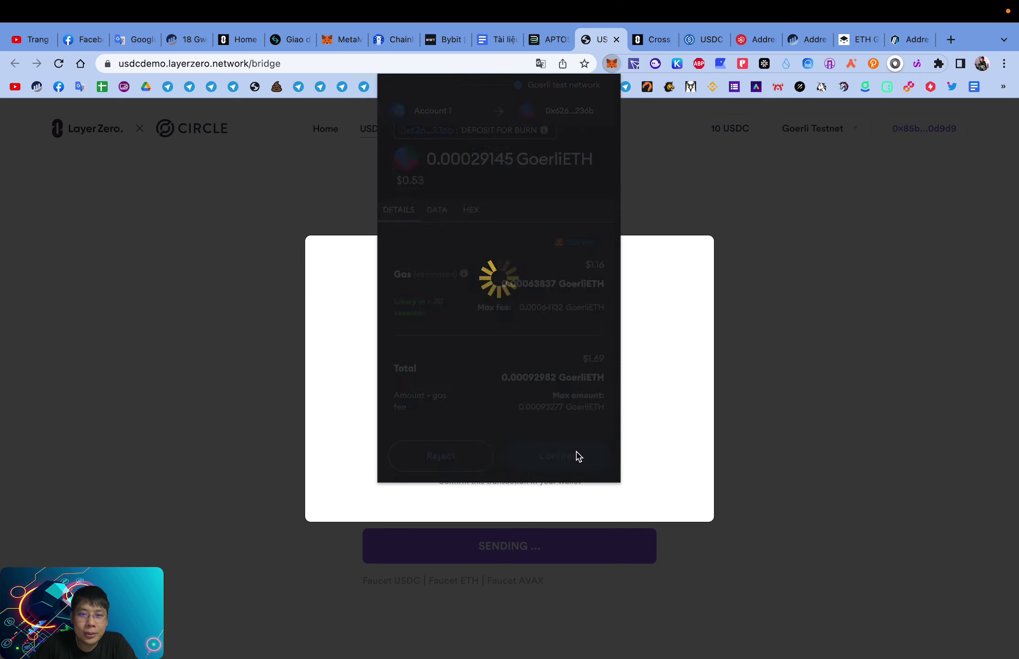
click(676, 401)
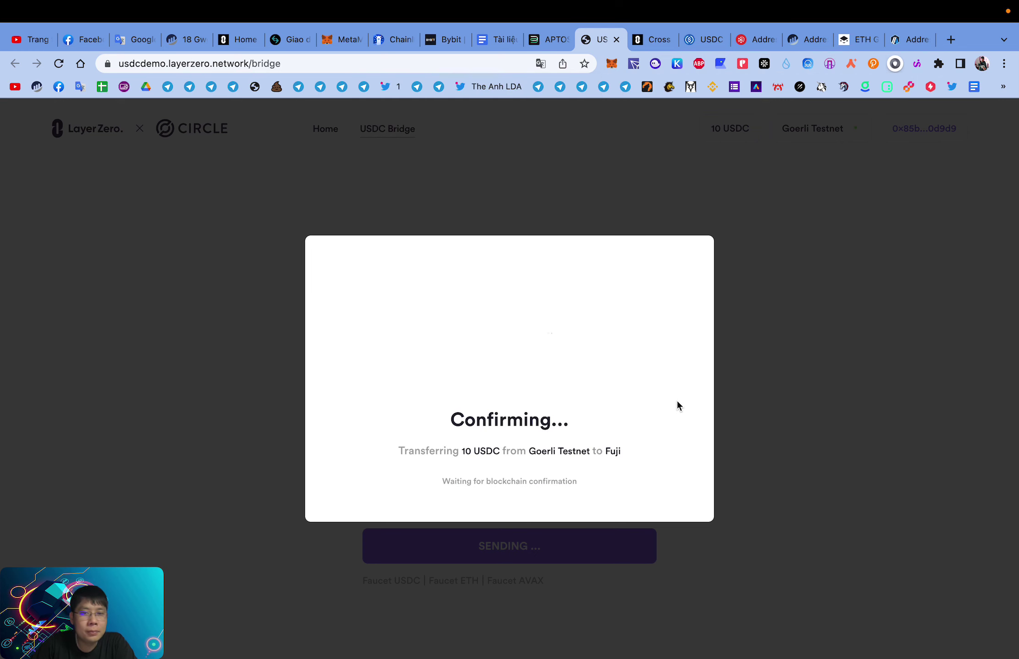
Check the pending wallet transaction, the notes, and the Aptos bridge transfer status.
click(612, 69)
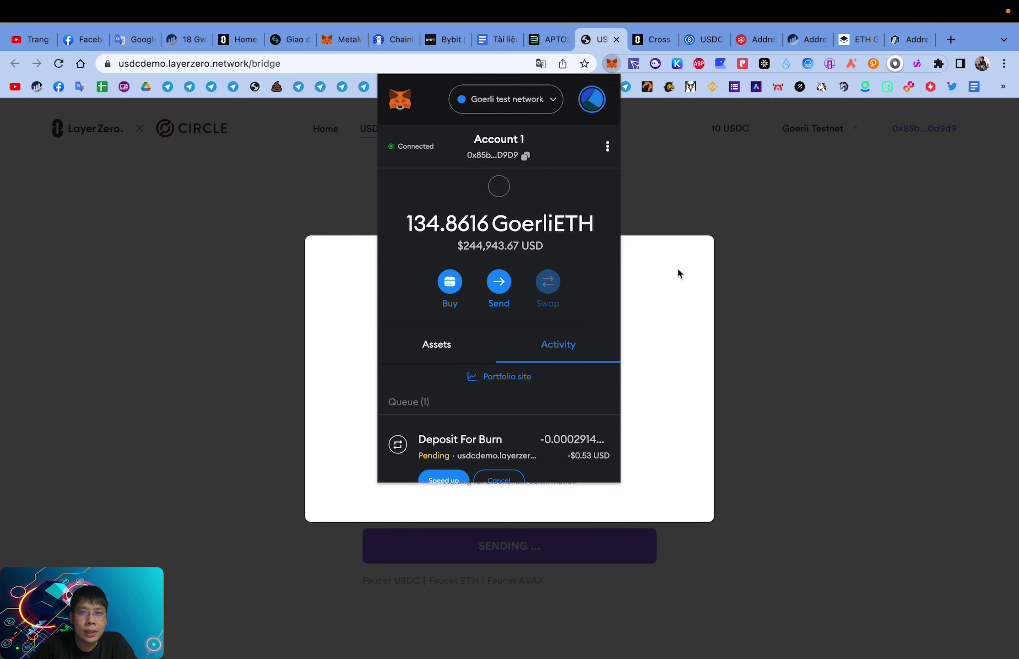
click(495, 41)
scroll(565, 301, up, 5)
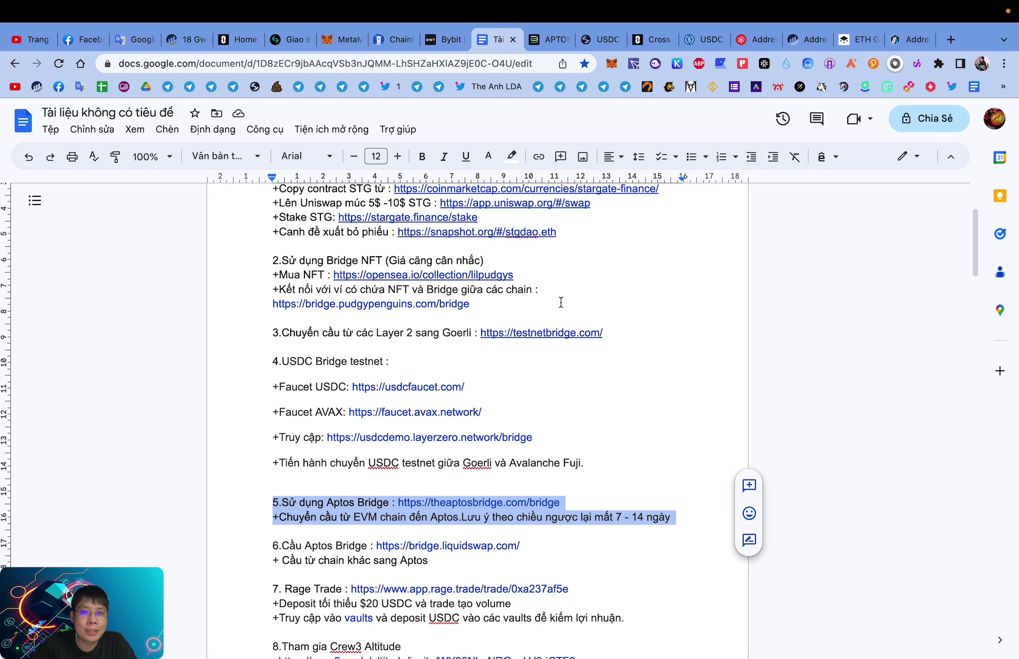
scroll(560, 306, down, 3)
scroll(561, 307, down, 4)
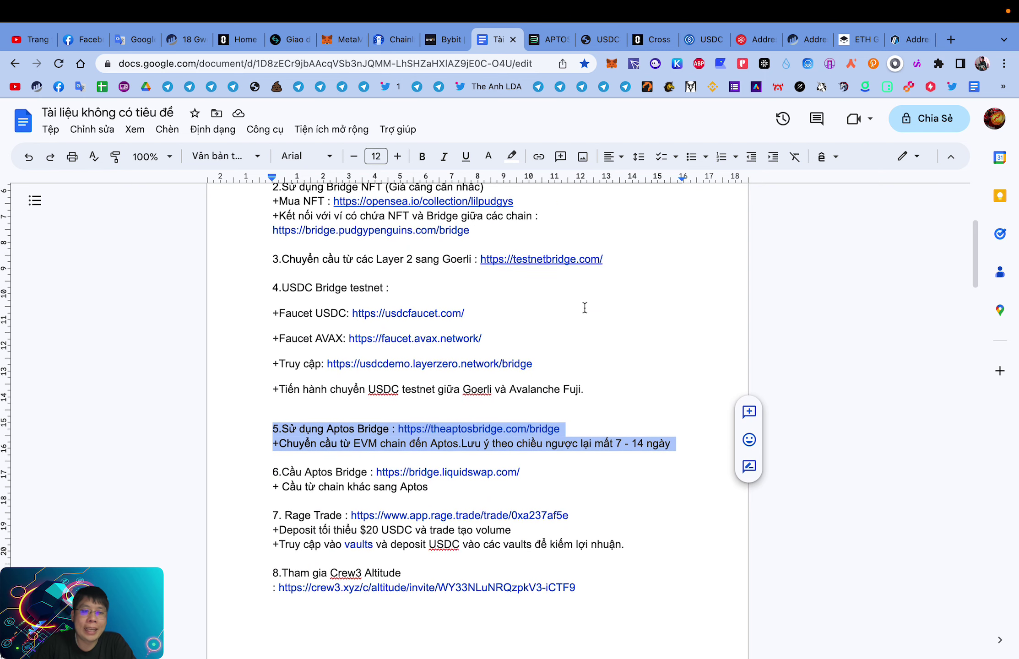
click(547, 40)
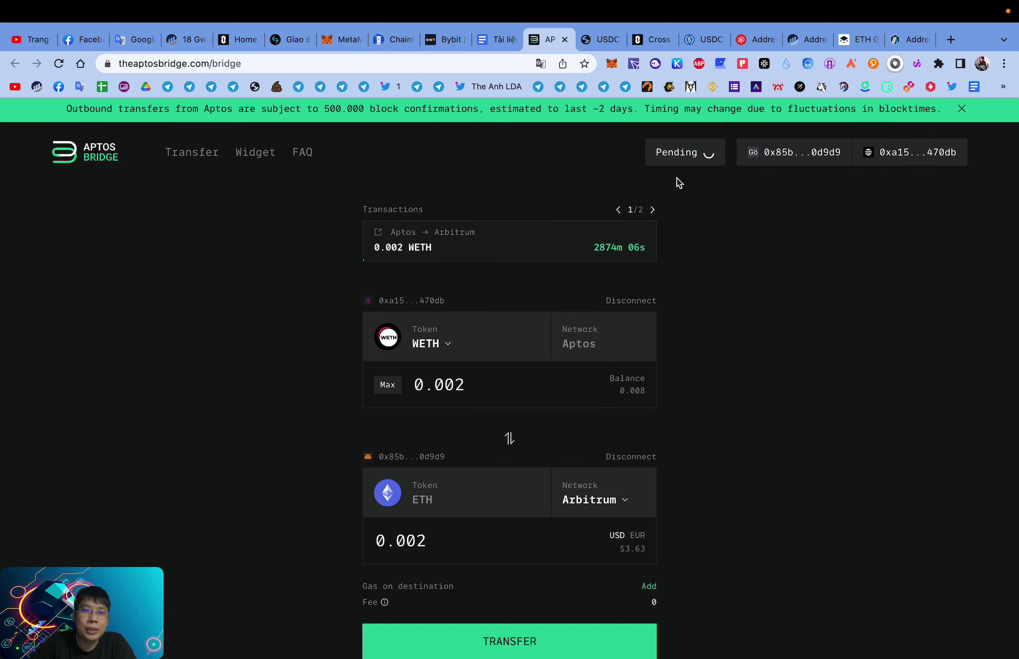
click(600, 40)
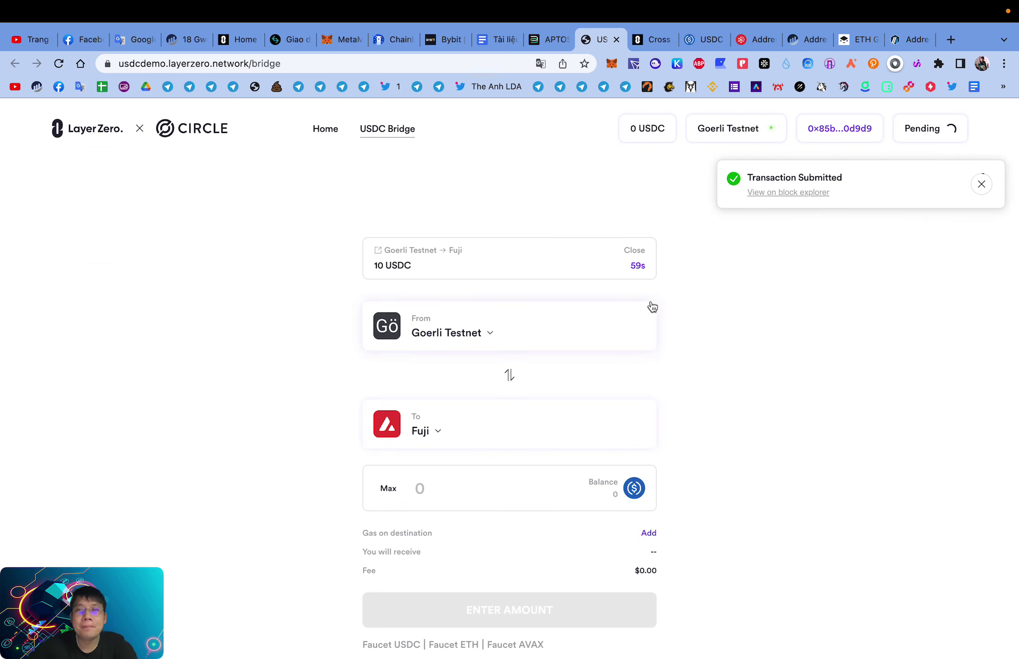
click(510, 377)
click(758, 135)
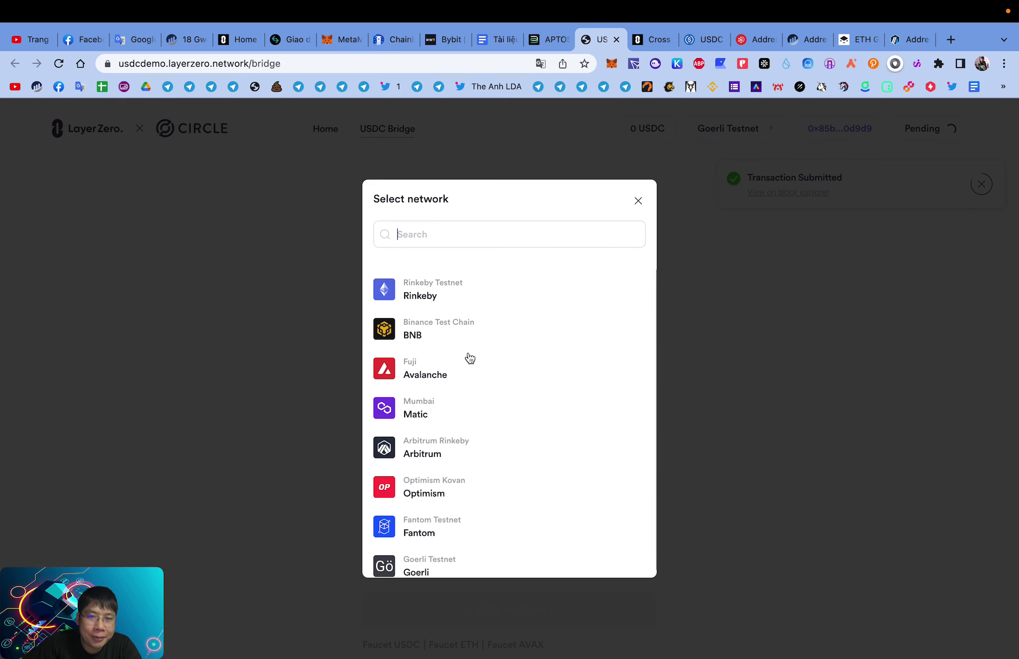
scroll(470, 358, down, 1)
click(456, 557)
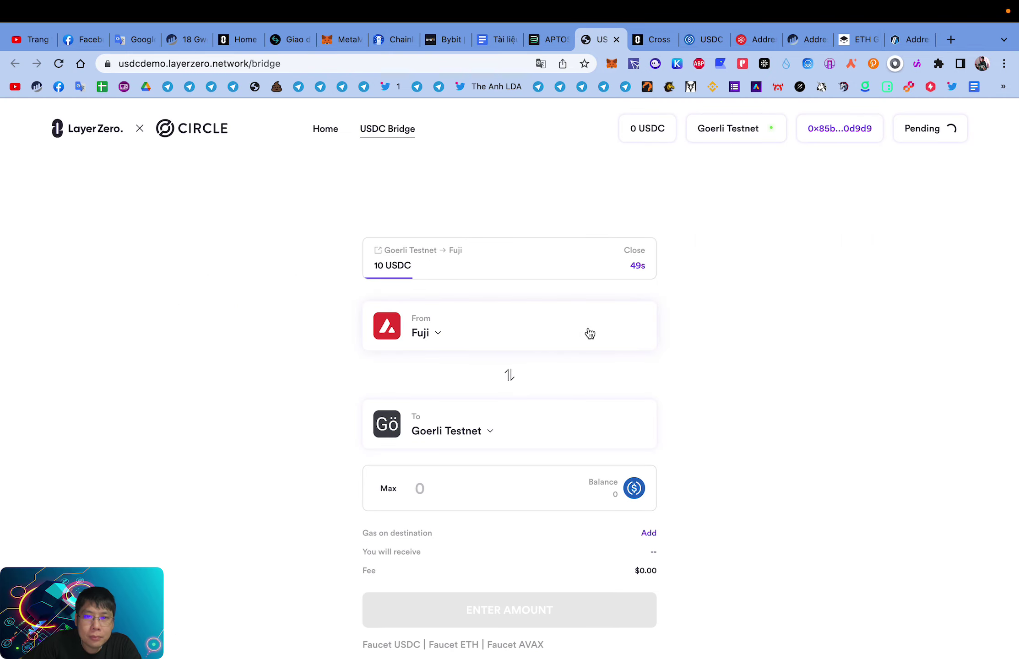
scroll(644, 504, down, 2)
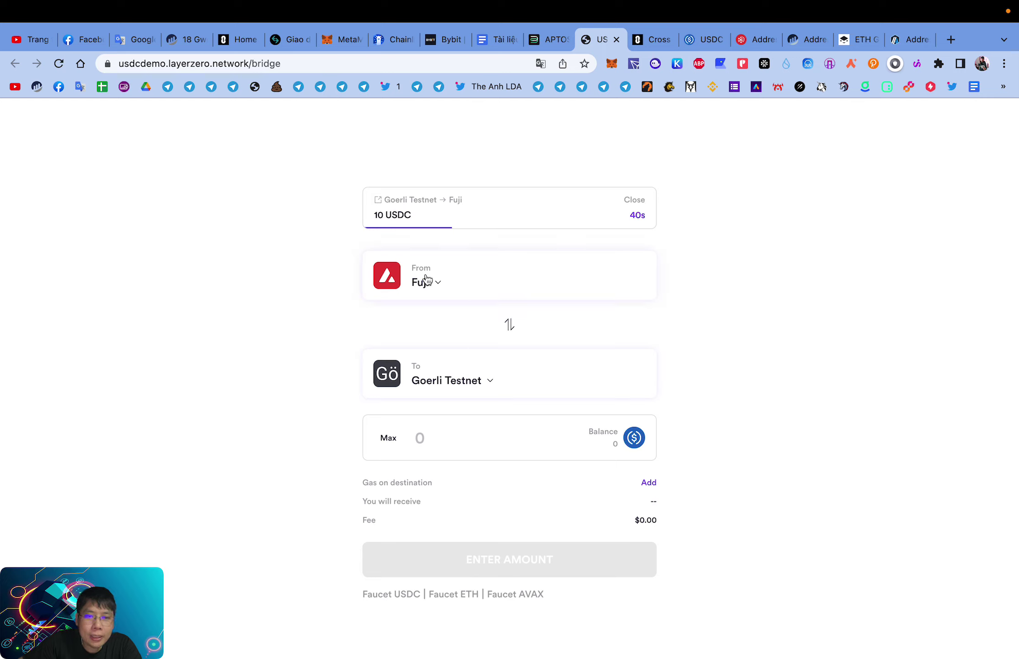
Reload the Snowtrace address page, check the message status, and copy the MetaMask wallet address.
click(743, 45)
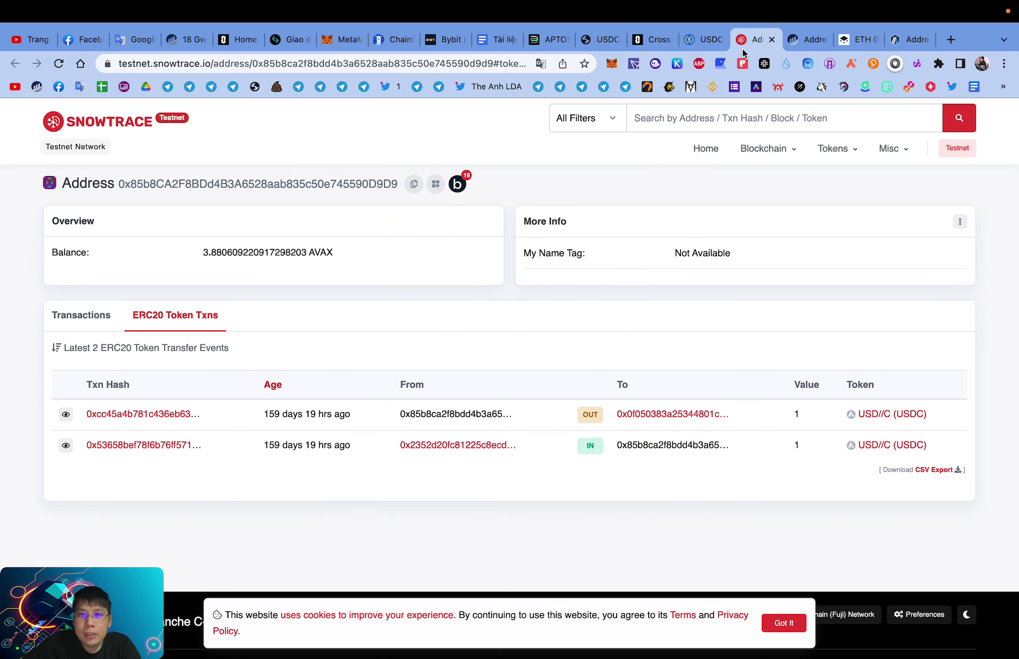
right_click(657, 151)
click(698, 226)
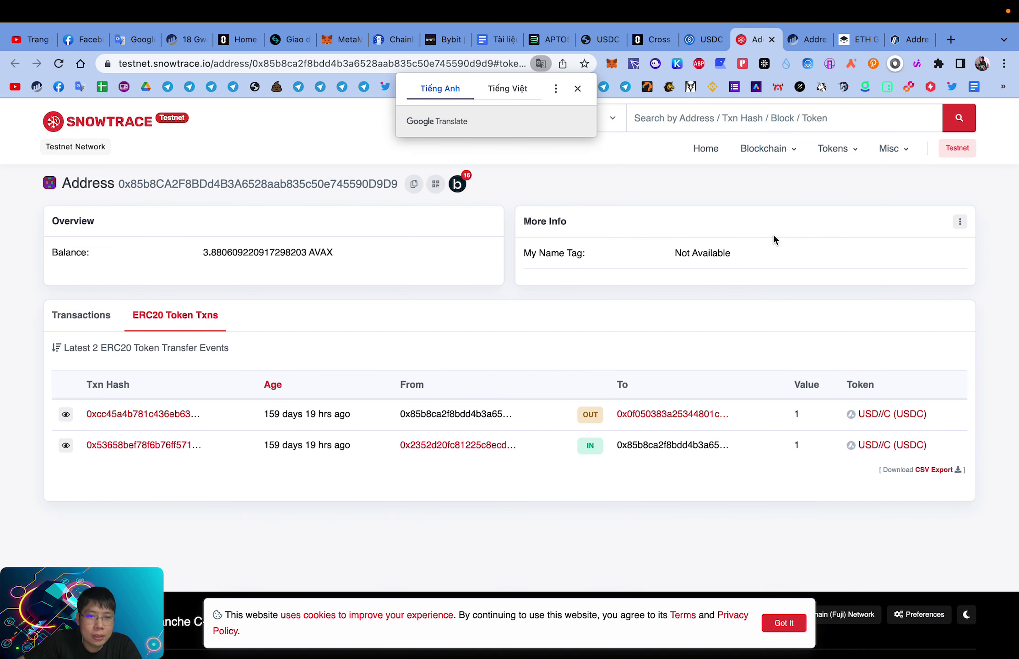
click(649, 41)
click(591, 40)
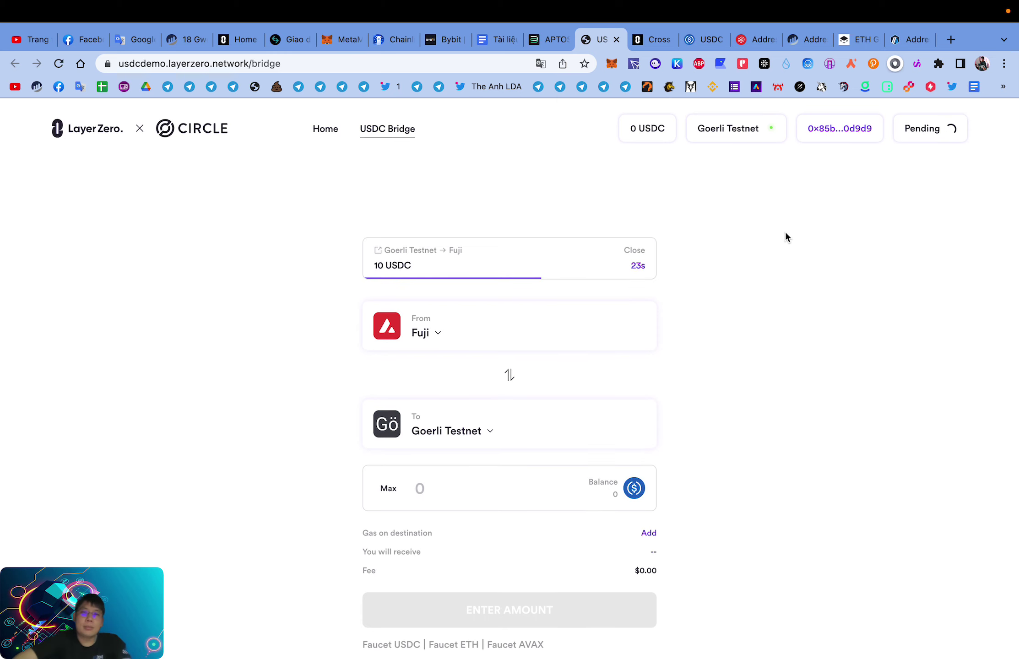
click(612, 64)
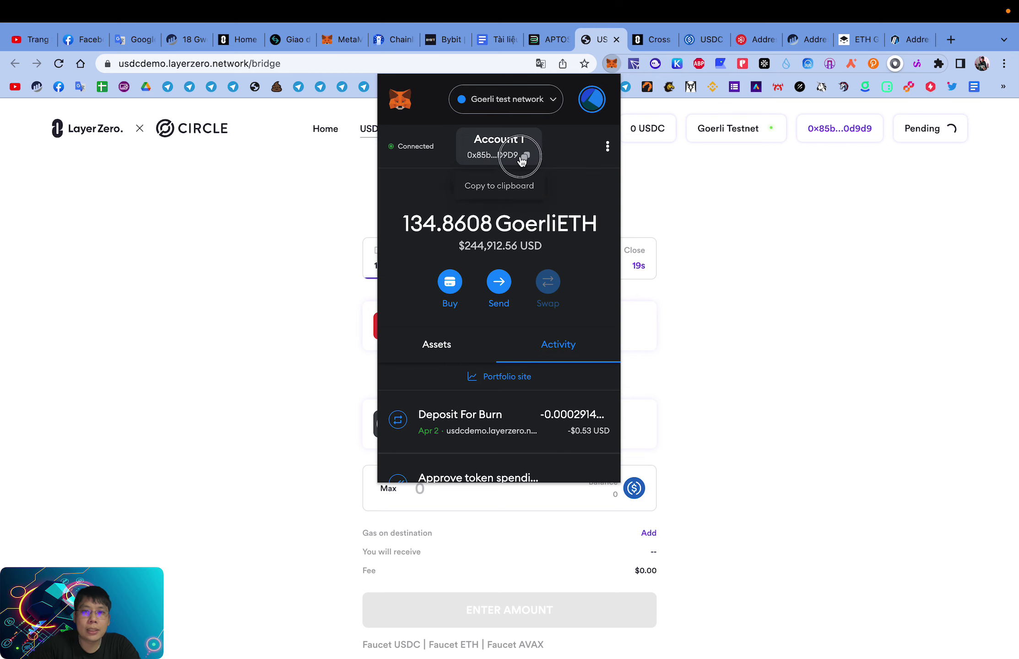
click(768, 41)
Select ETH on the USDC faucet and paste the wallet address into Blockchain Address.
key(ctrl+shift+Tab)
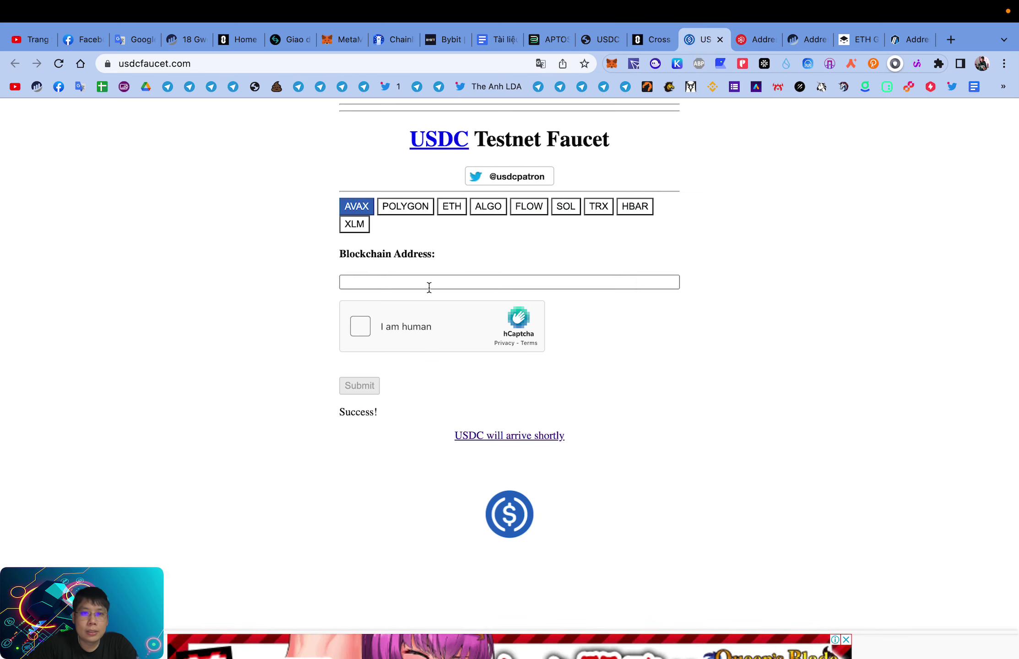
click(427, 283)
click(452, 208)
click(457, 281)
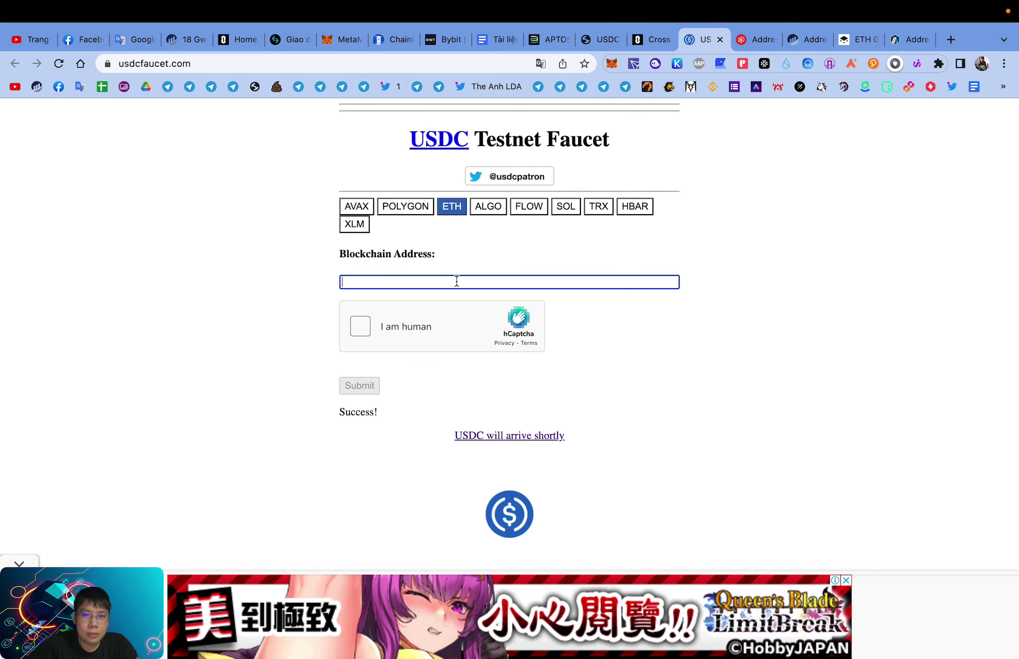
key(super+v)
Solve the pirate-hat cat hCaptcha over two rounds and submit the USDC faucet request.
click(405, 328)
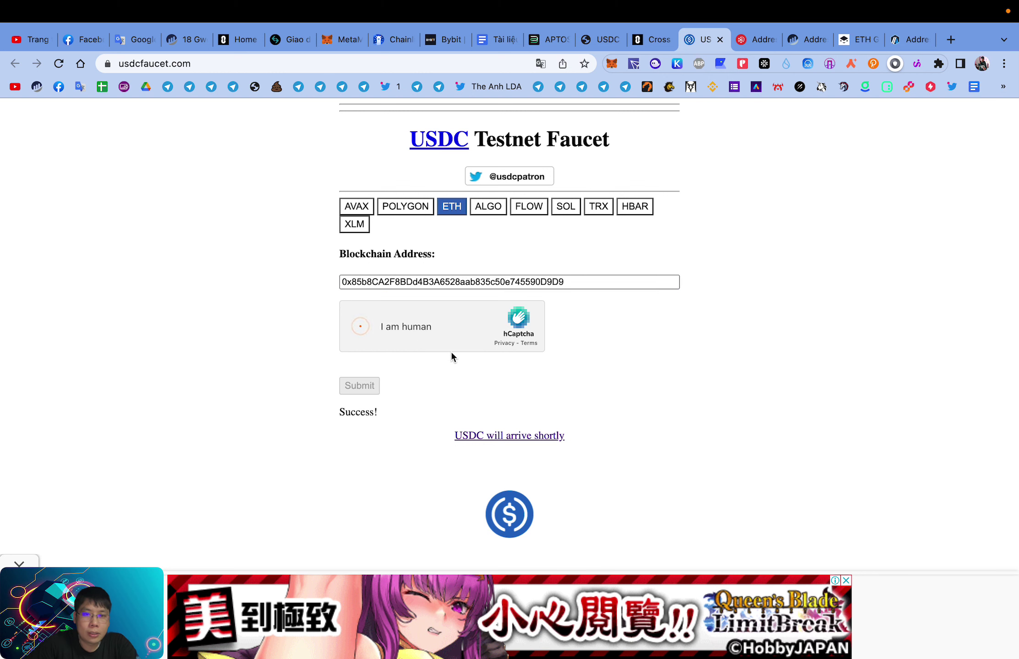
click(517, 264)
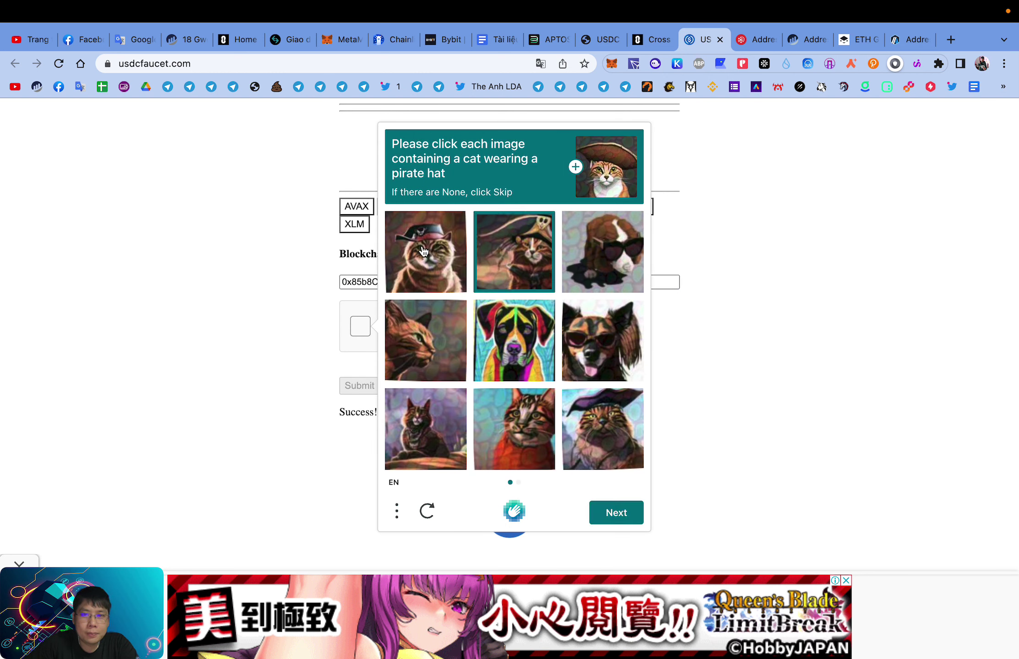
click(425, 252)
click(599, 434)
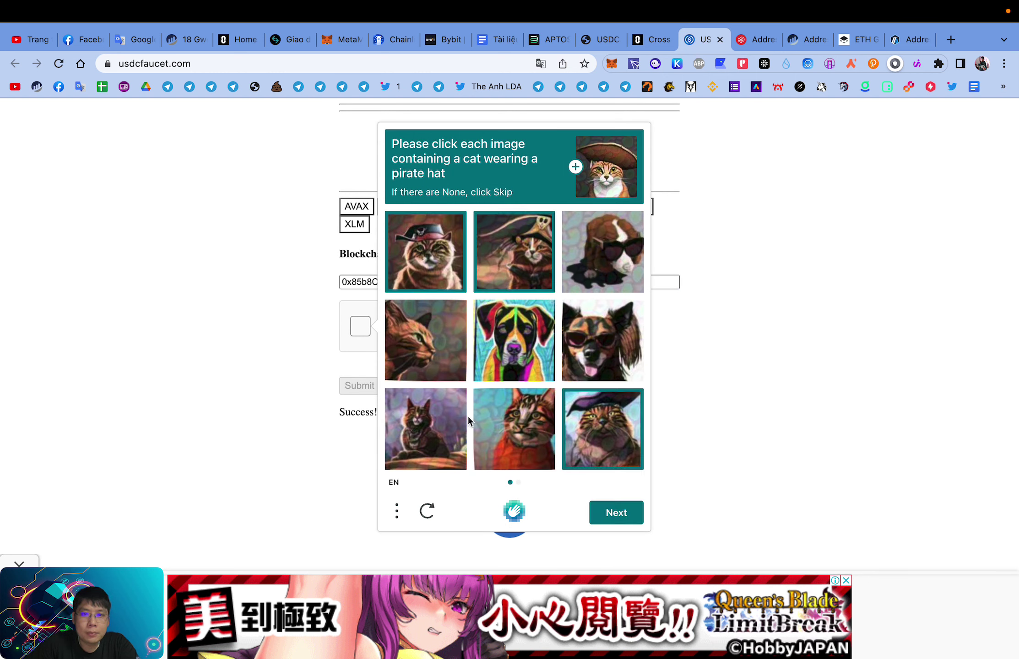
click(636, 511)
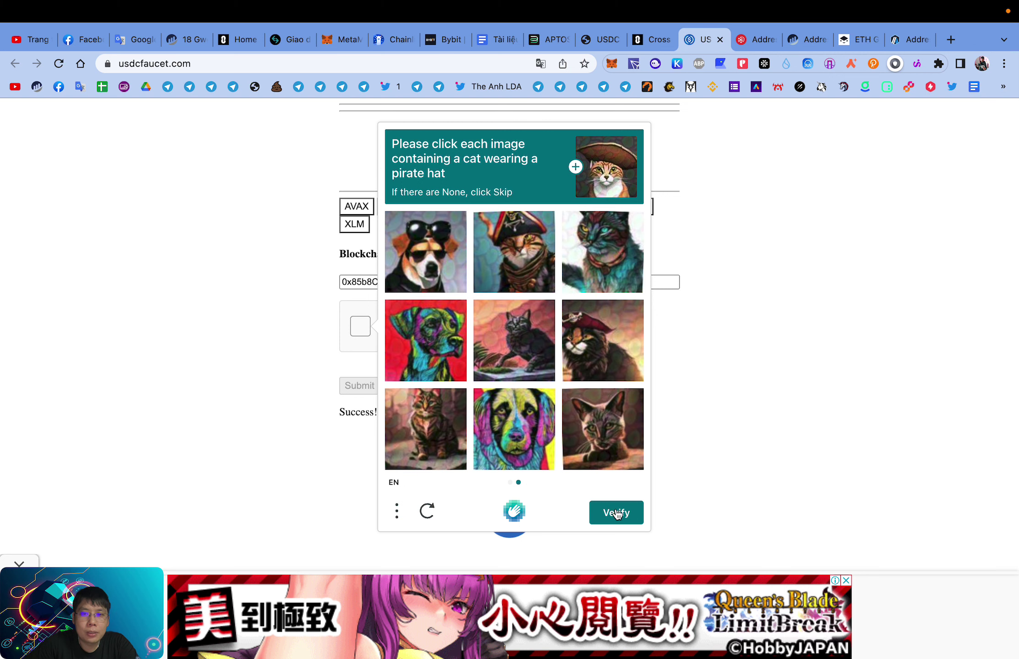
click(515, 253)
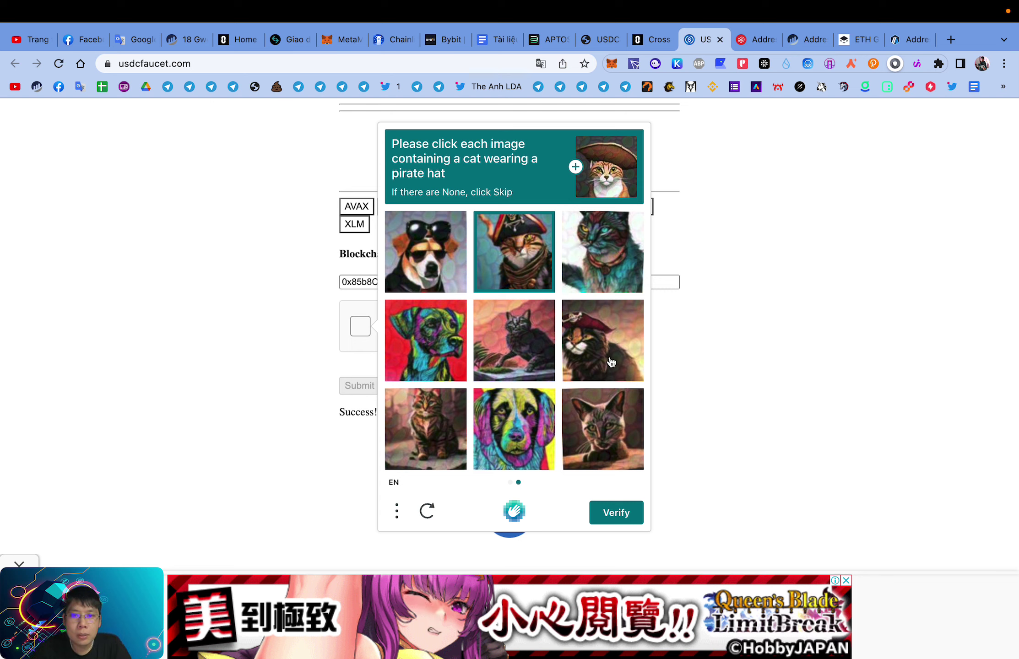
click(614, 370)
click(594, 255)
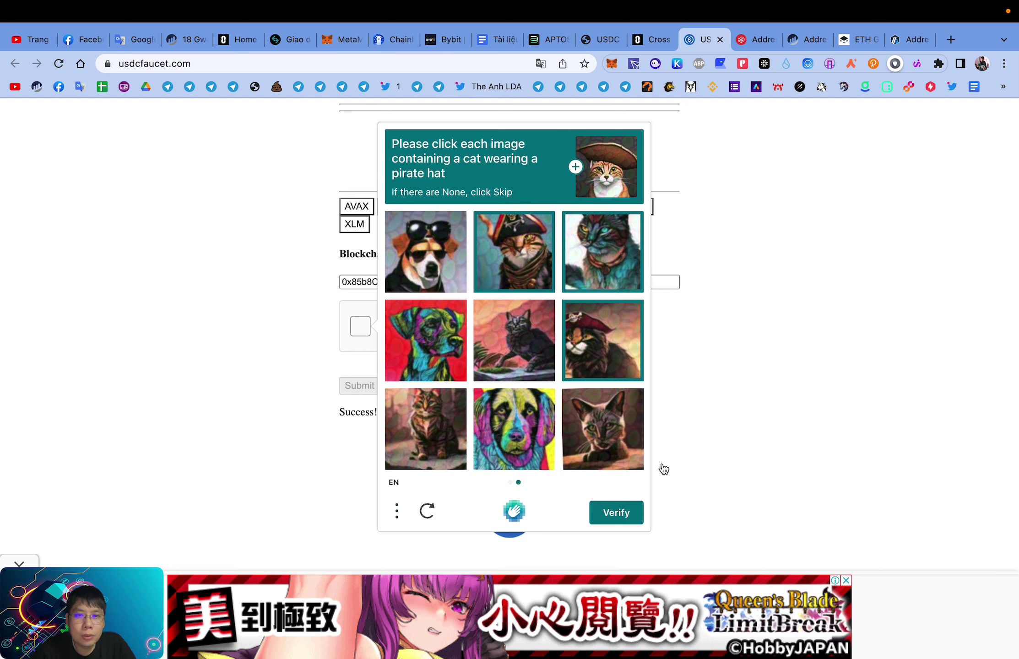
click(630, 516)
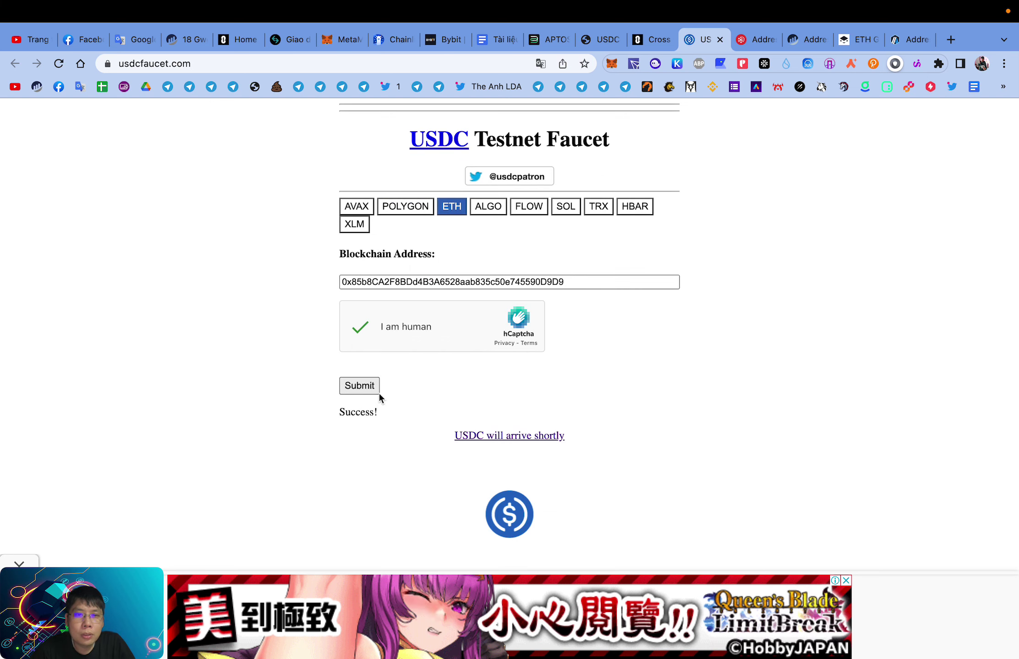
click(370, 386)
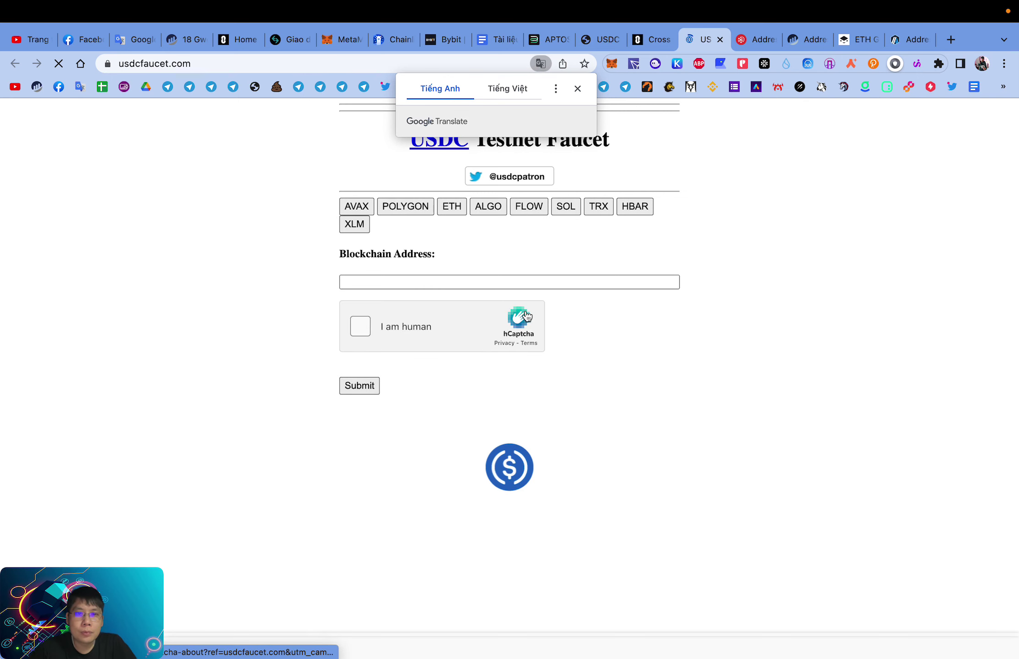
click(657, 45)
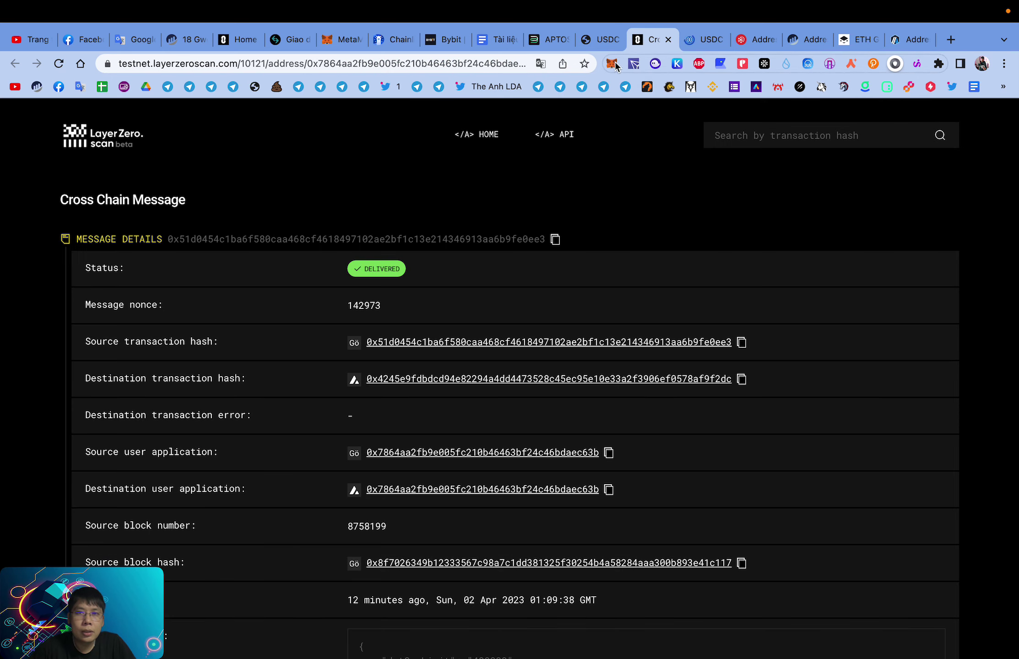
Return to the USDC bridge tab and reload the page.
click(601, 40)
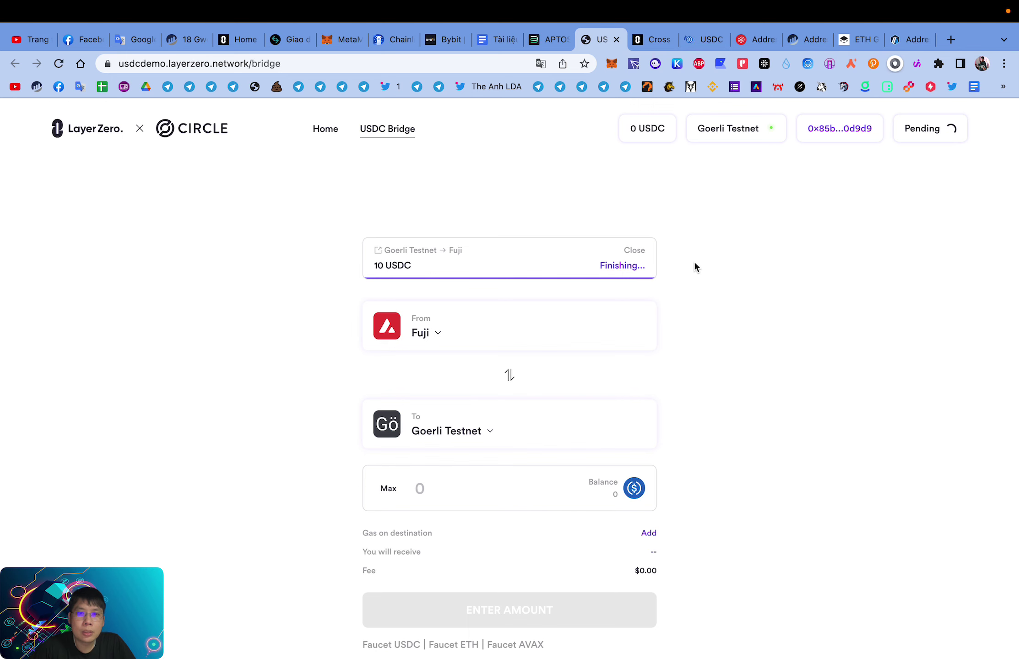
click(755, 39)
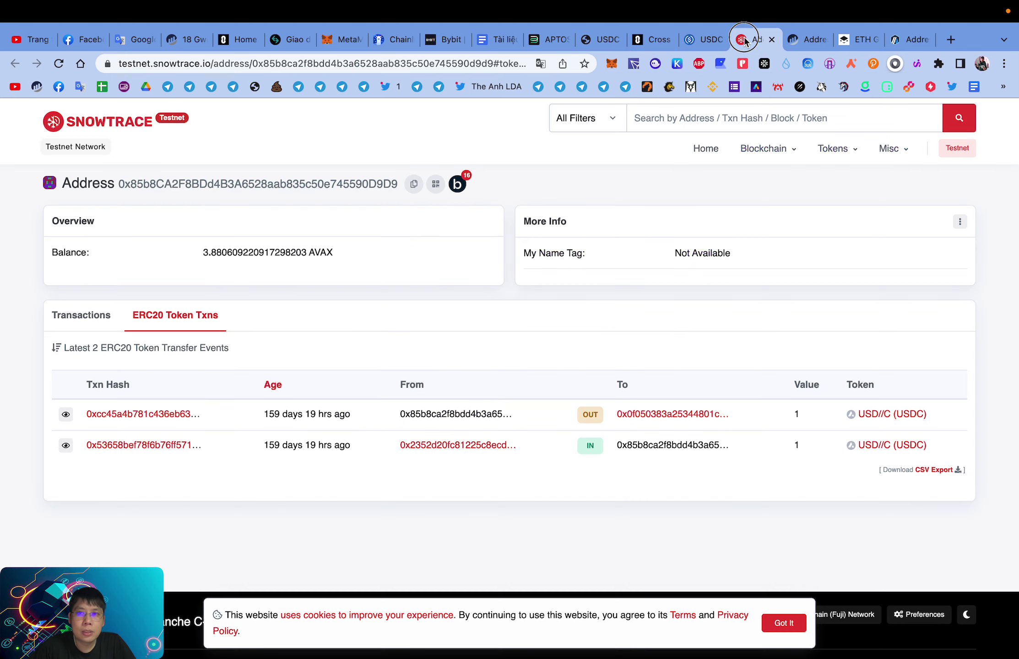
click(712, 41)
click(600, 39)
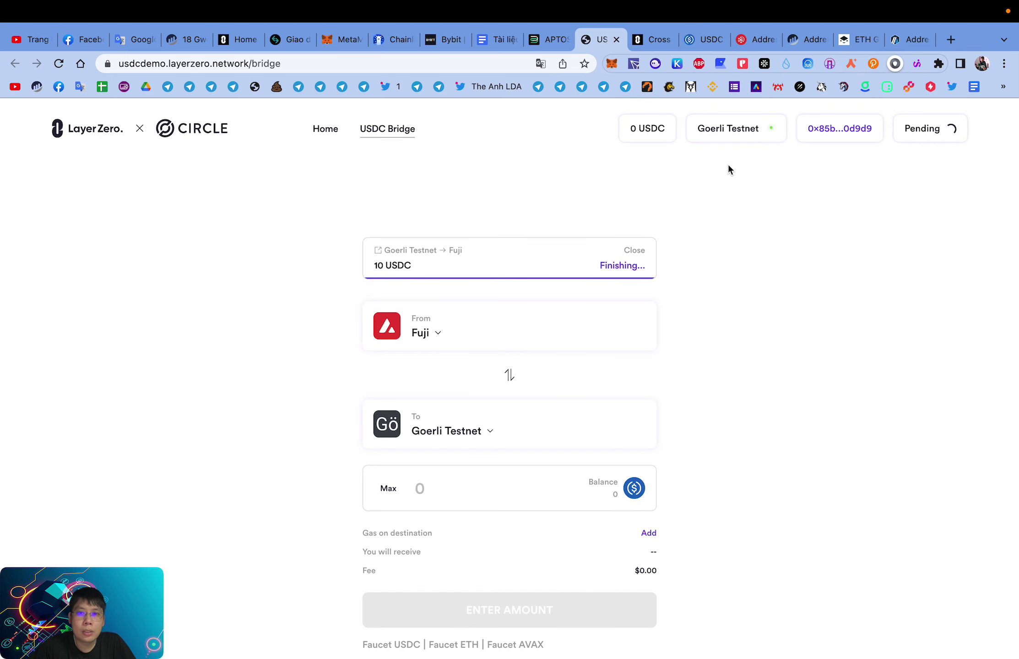
right_click(757, 260)
click(778, 320)
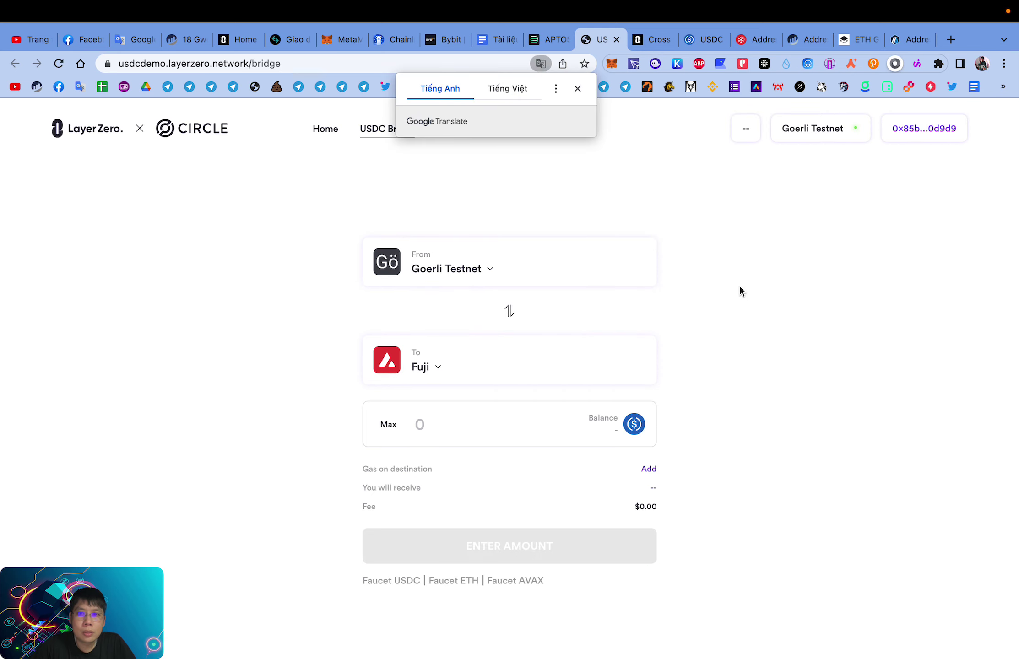
Dismiss the translation popup, check the network list unchanged, and reload the bridge again.
click(729, 353)
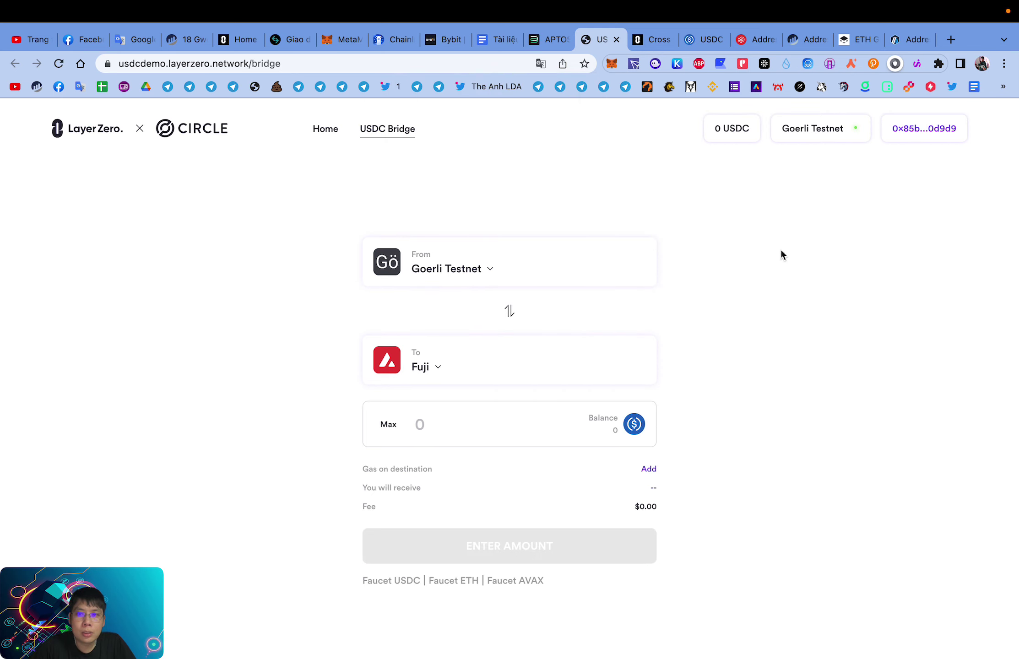
click(796, 135)
click(639, 203)
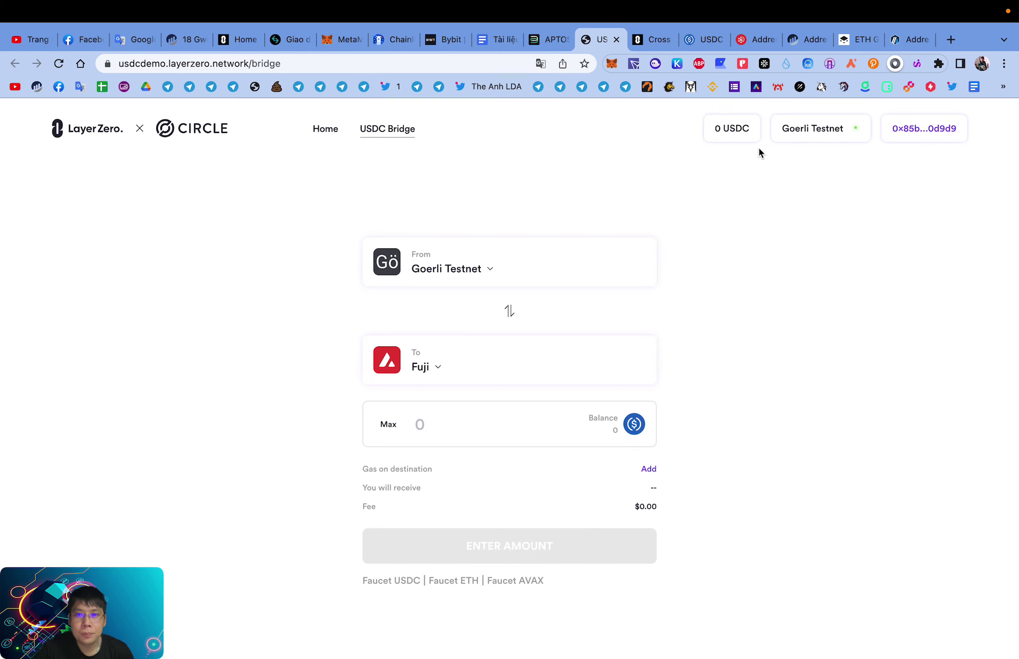
right_click(729, 275)
click(758, 332)
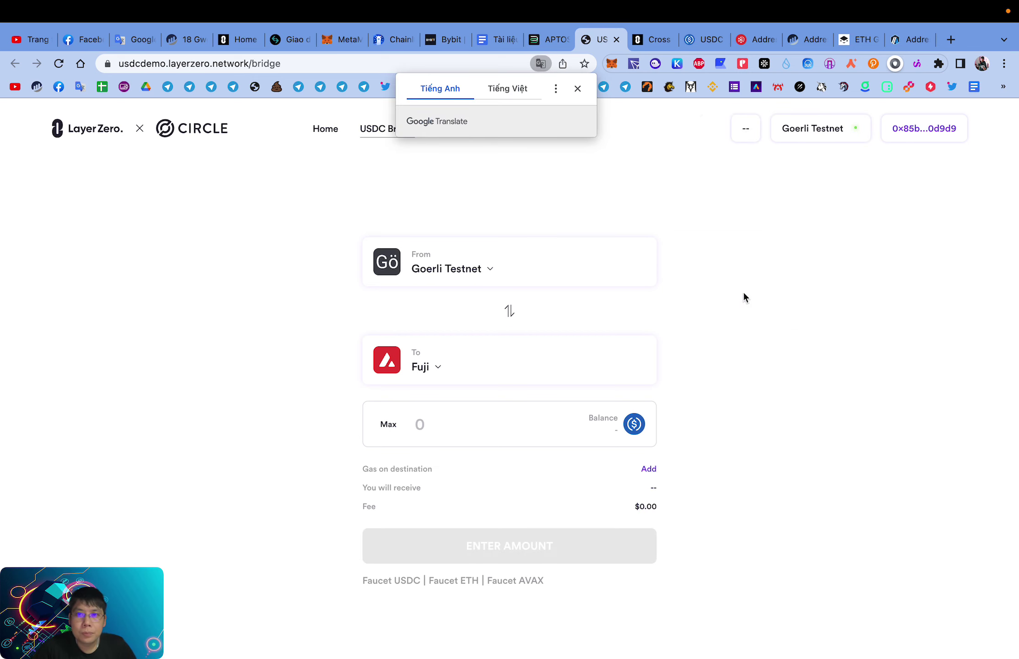
Fill in the full 10 USDC and start the transfer, rejecting a mistaken revoke request.
click(397, 432)
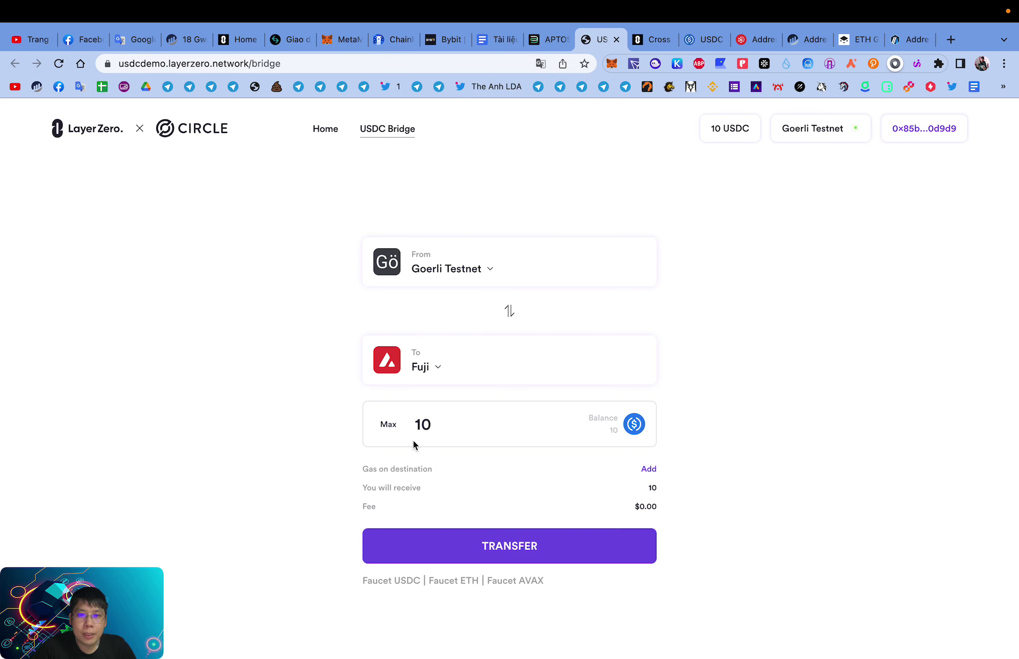
click(544, 548)
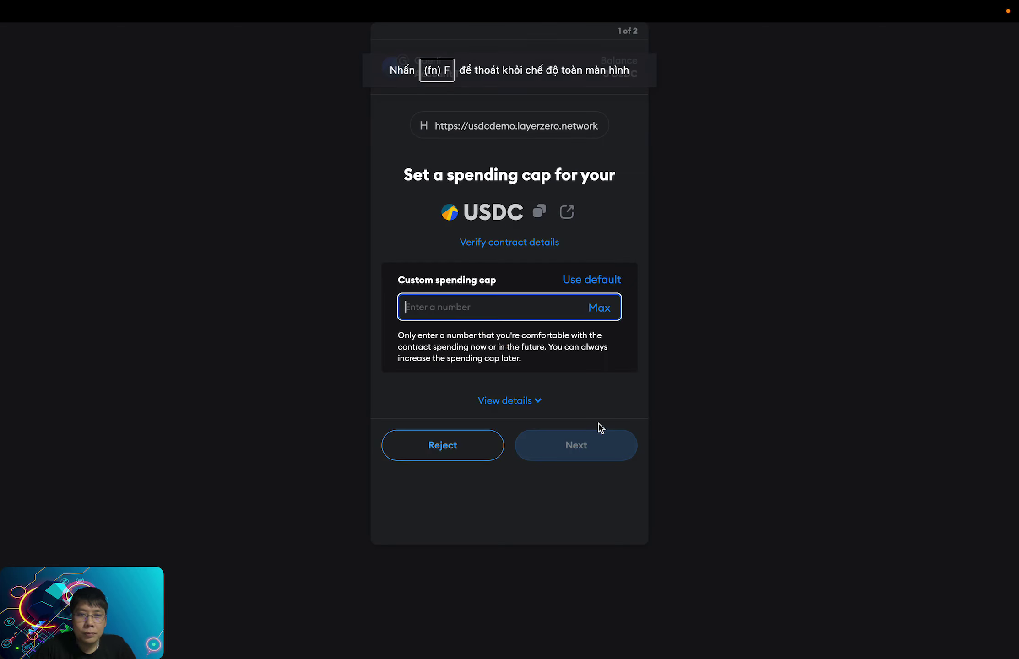
click(599, 308)
click(576, 434)
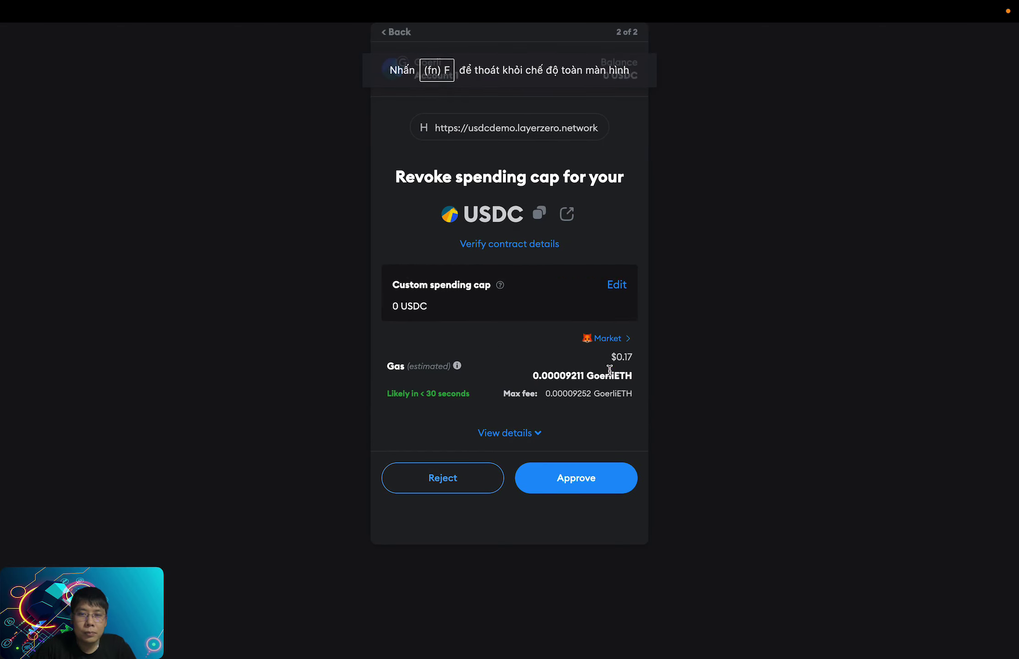
click(479, 485)
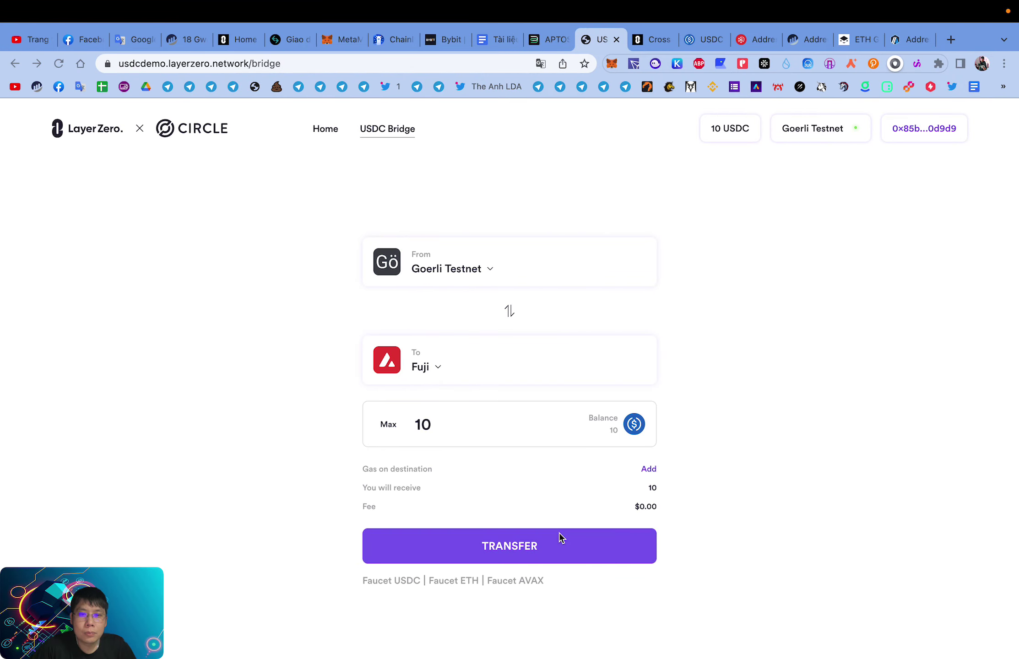
Restart the transfer and approve a 10 USDC spending cap.
click(561, 546)
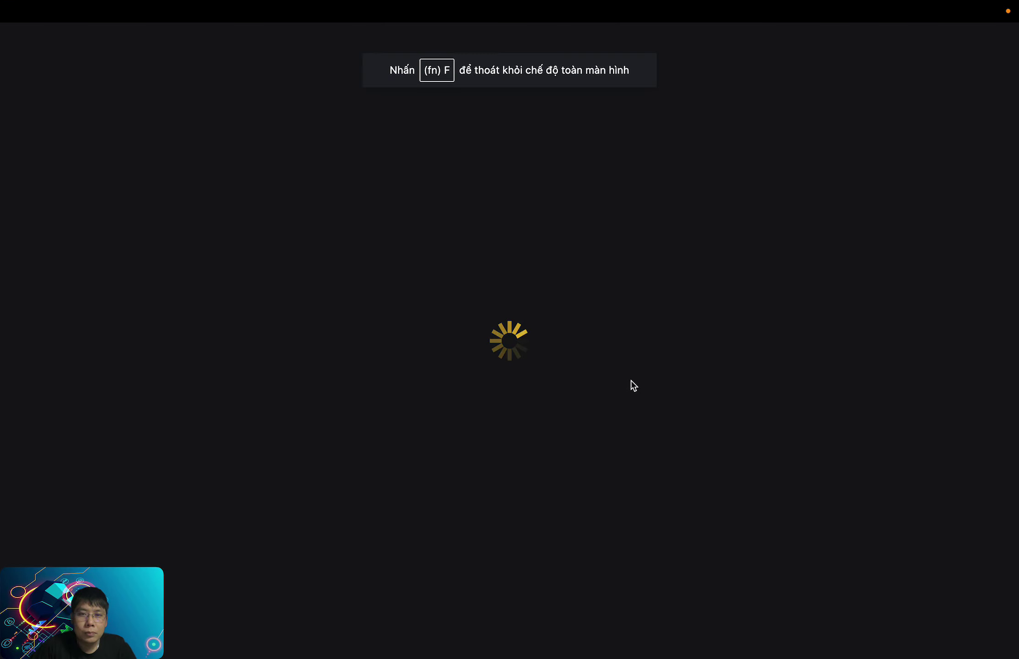
click(607, 314)
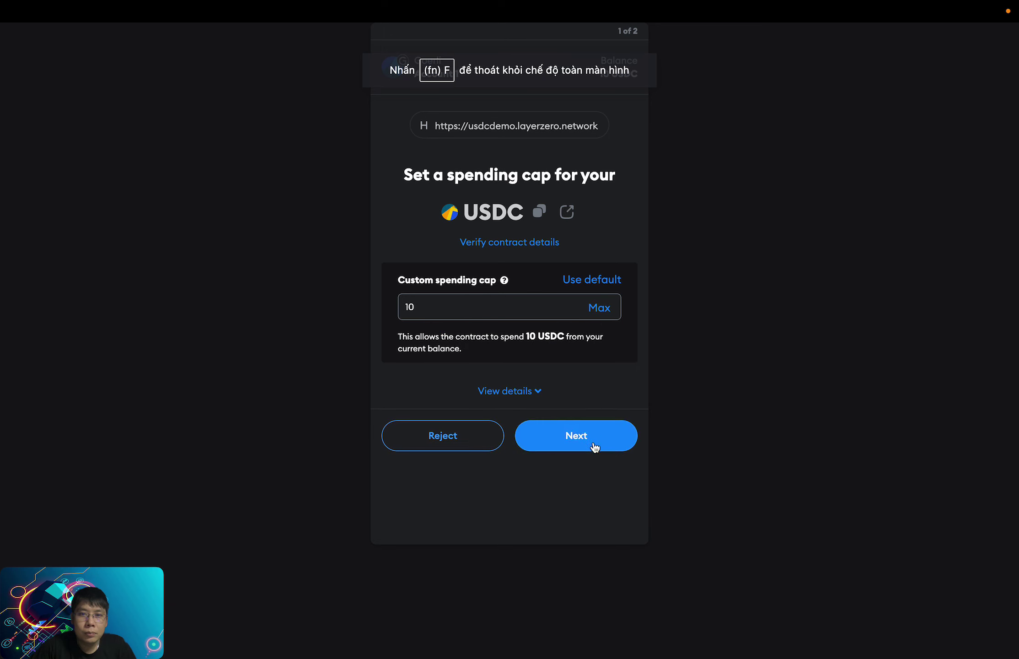
click(594, 446)
click(598, 479)
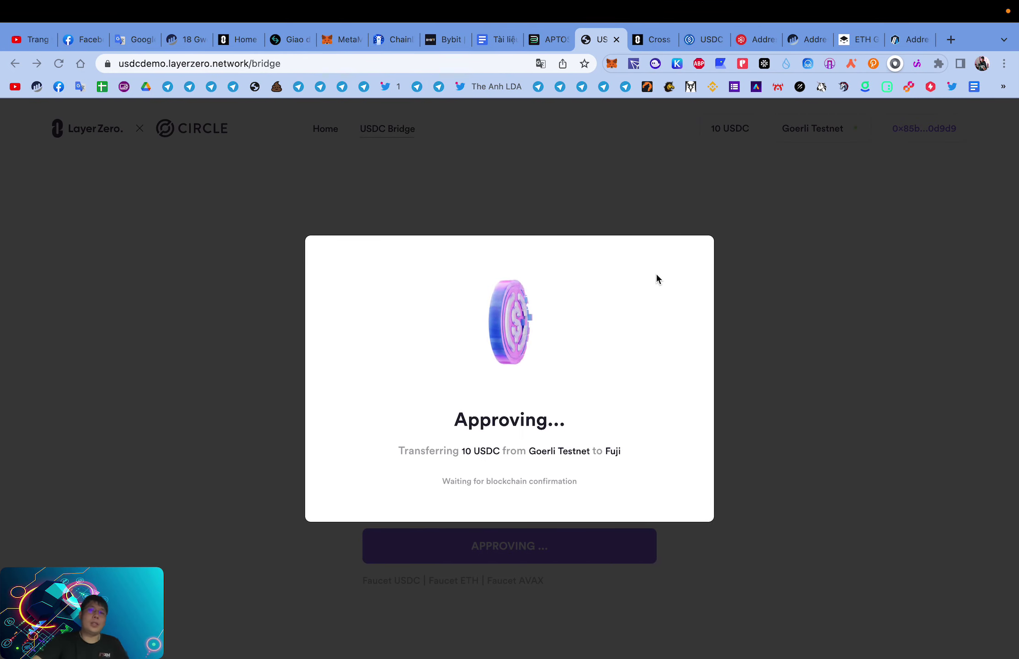
Close the leftover cross-chain message, faucet, Snowtrace, Etherscan, ETH bridge and Arbiscan tabs.
click(658, 45)
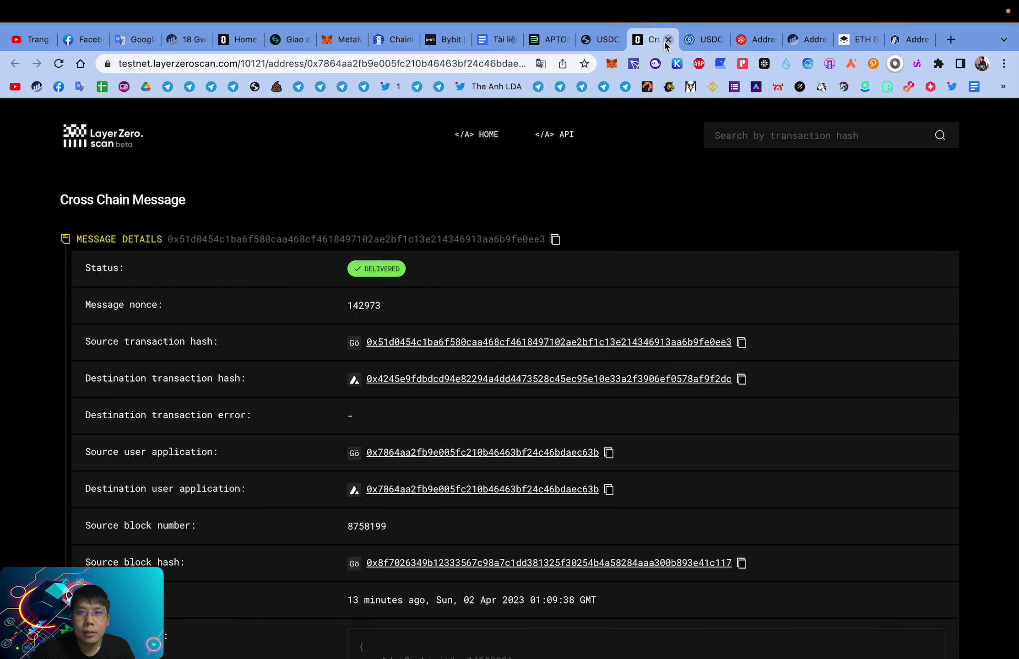
click(668, 40)
click(668, 40)
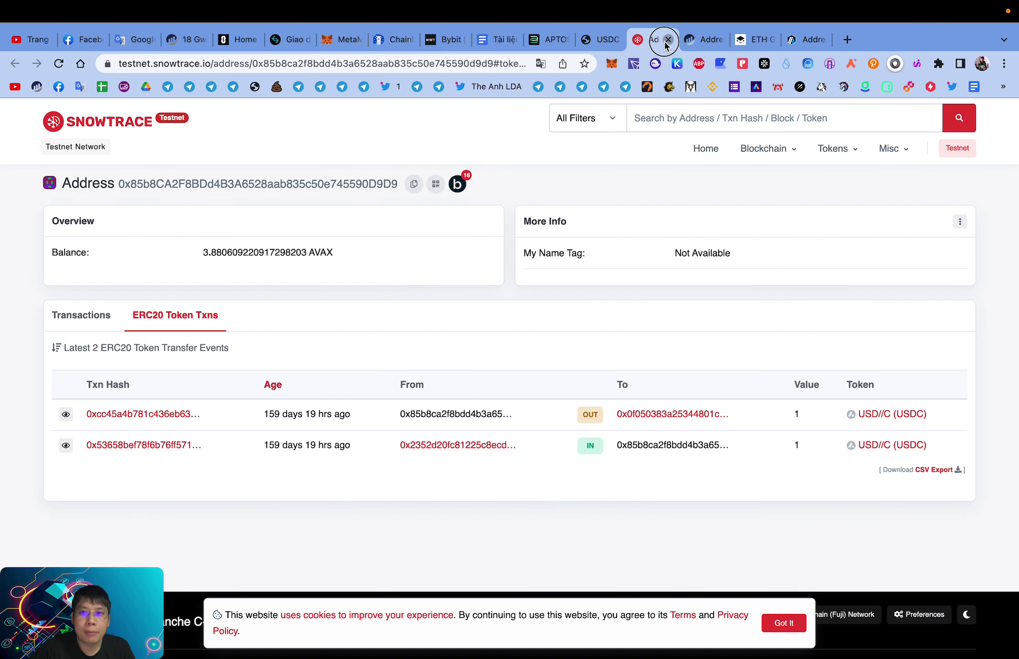
click(668, 40)
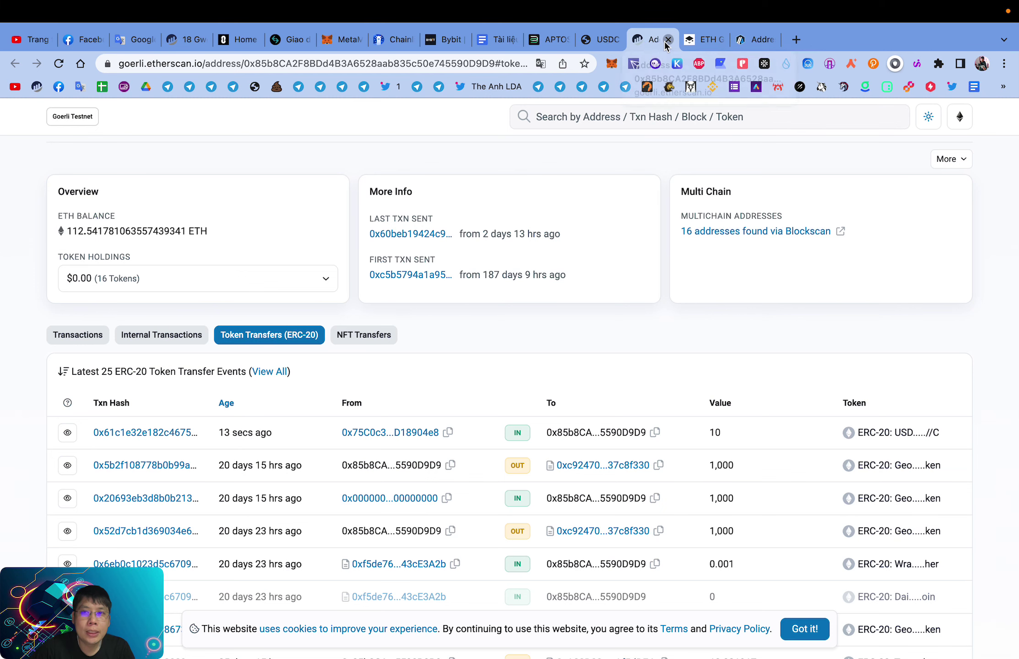
click(668, 40)
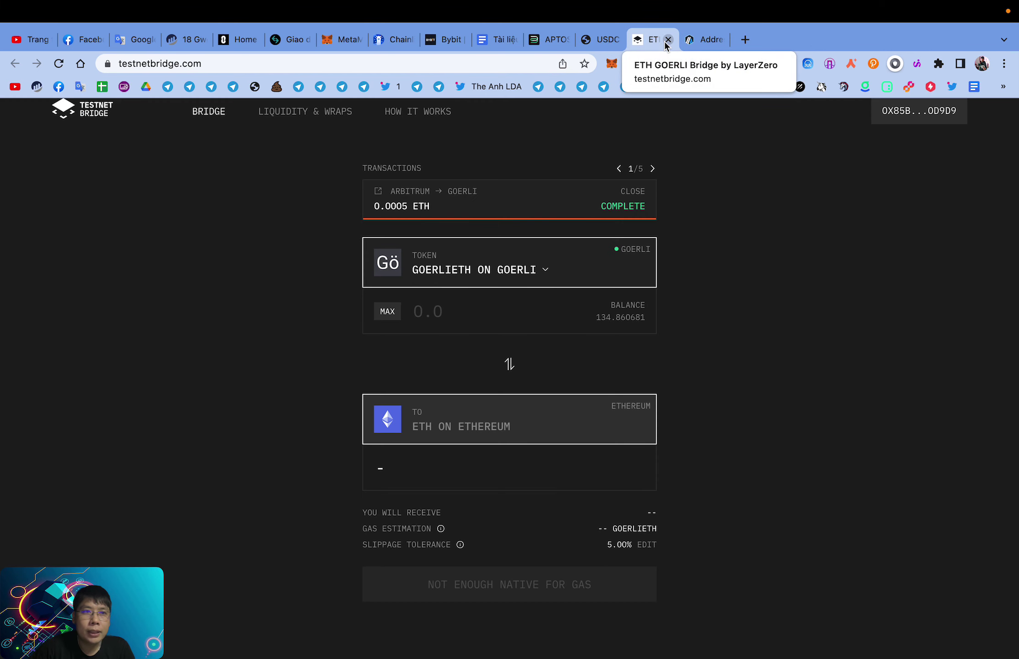
click(668, 40)
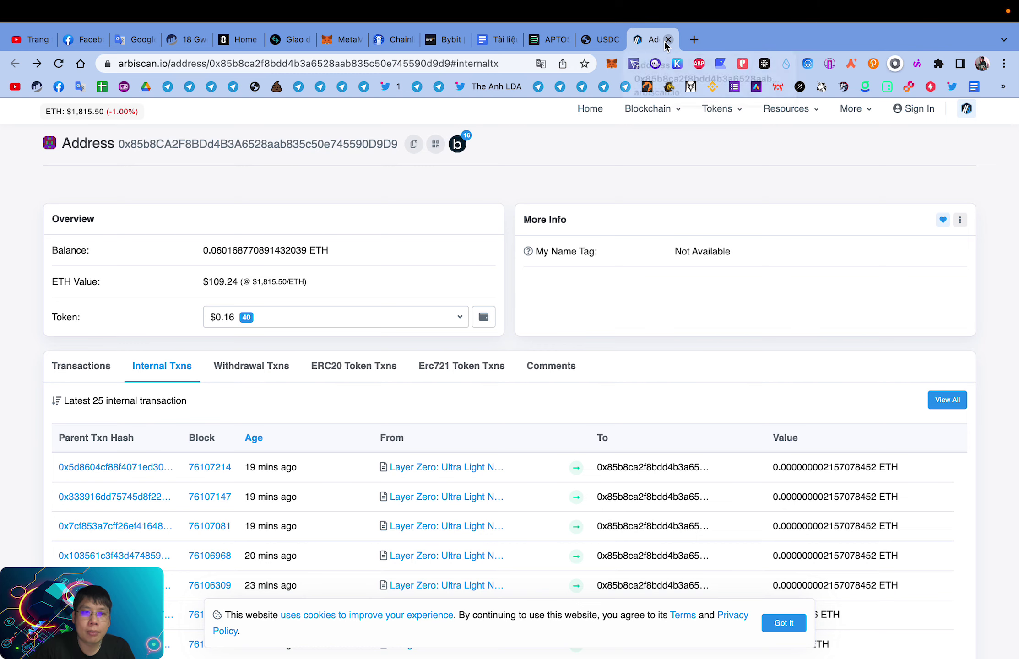
click(668, 39)
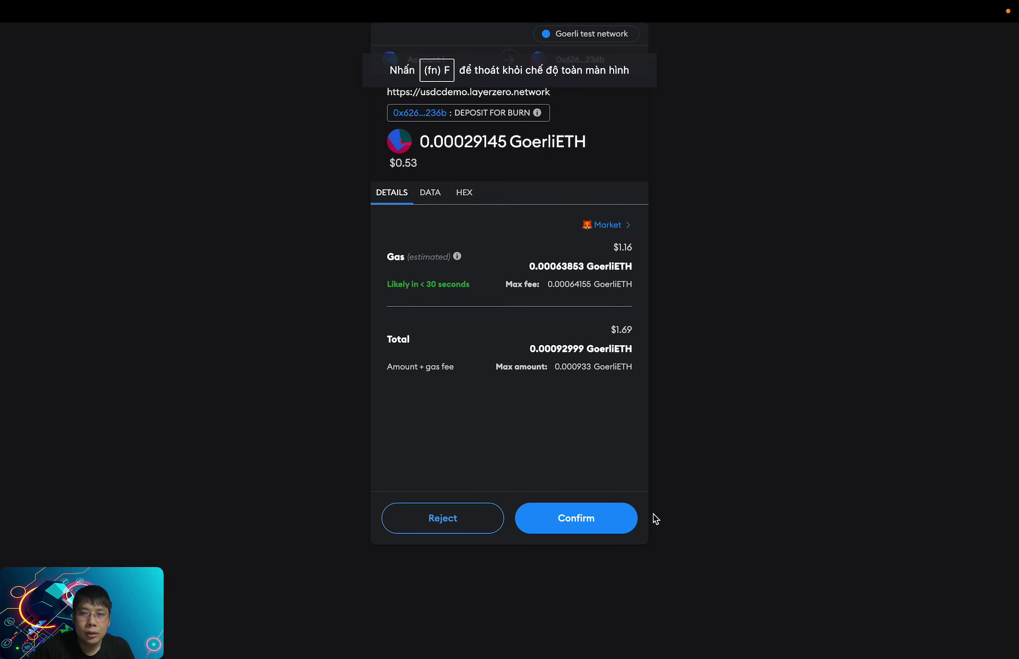
Confirm the 10 USDC bridge transaction, then close the USDC Bridge and Aptos Bridge tabs.
click(589, 520)
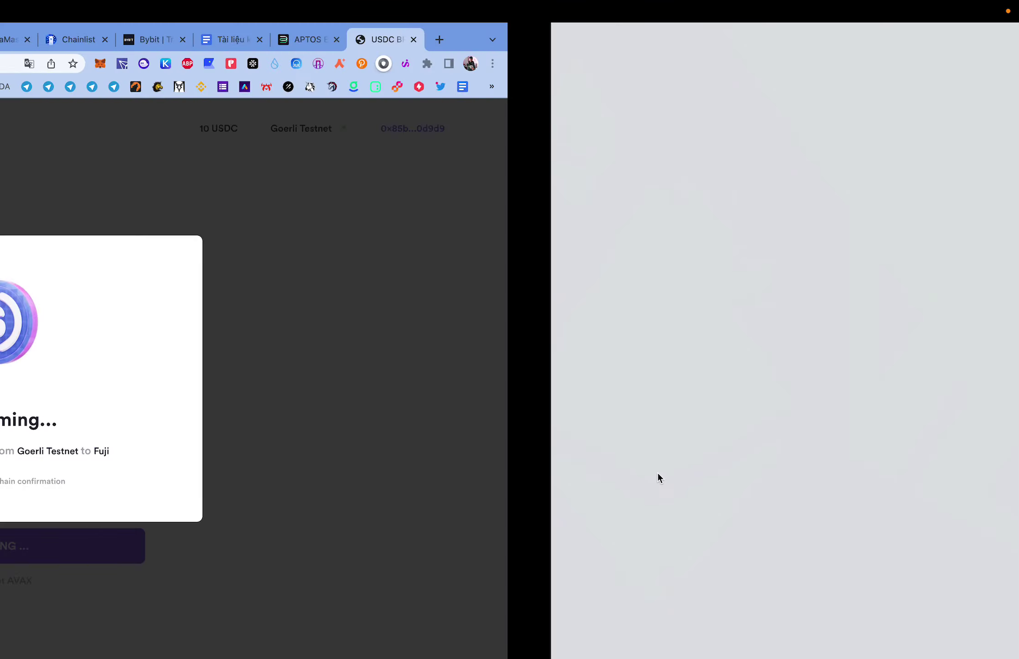
click(824, 40)
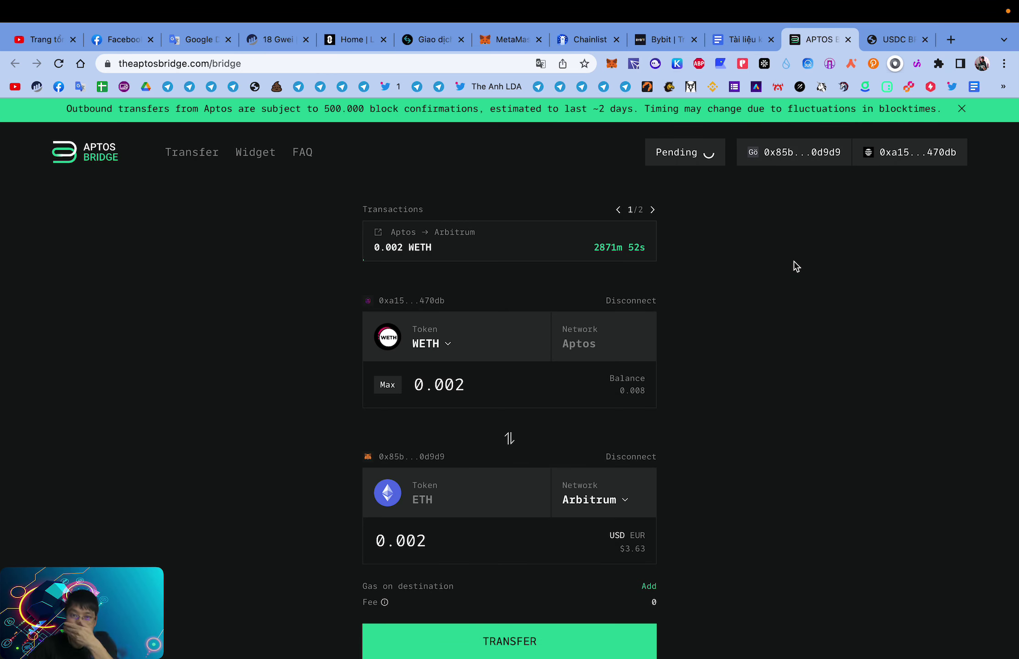
click(878, 44)
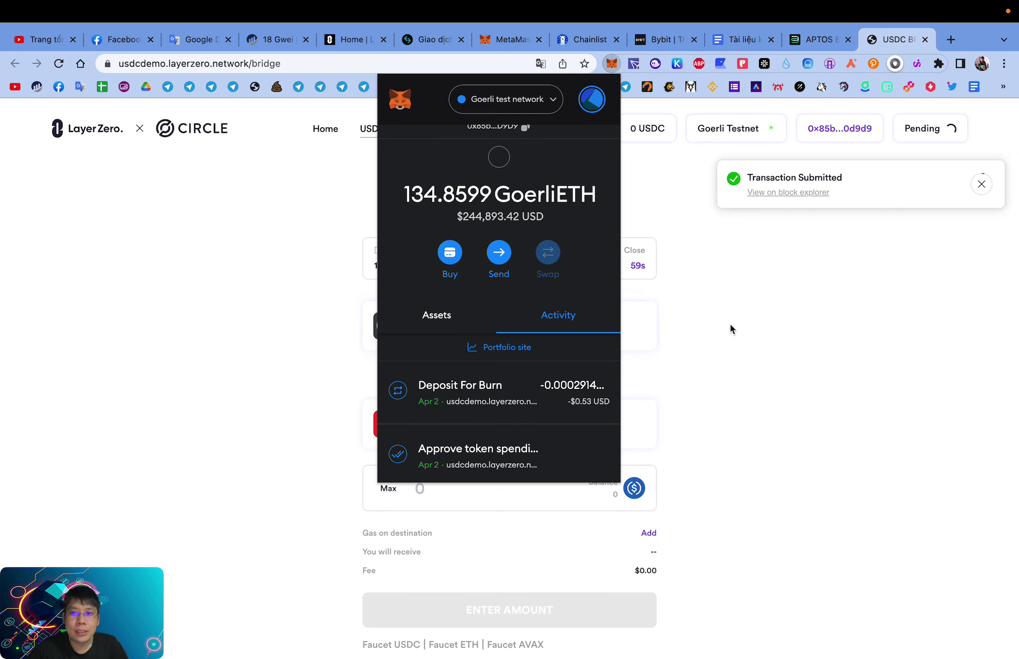
click(730, 328)
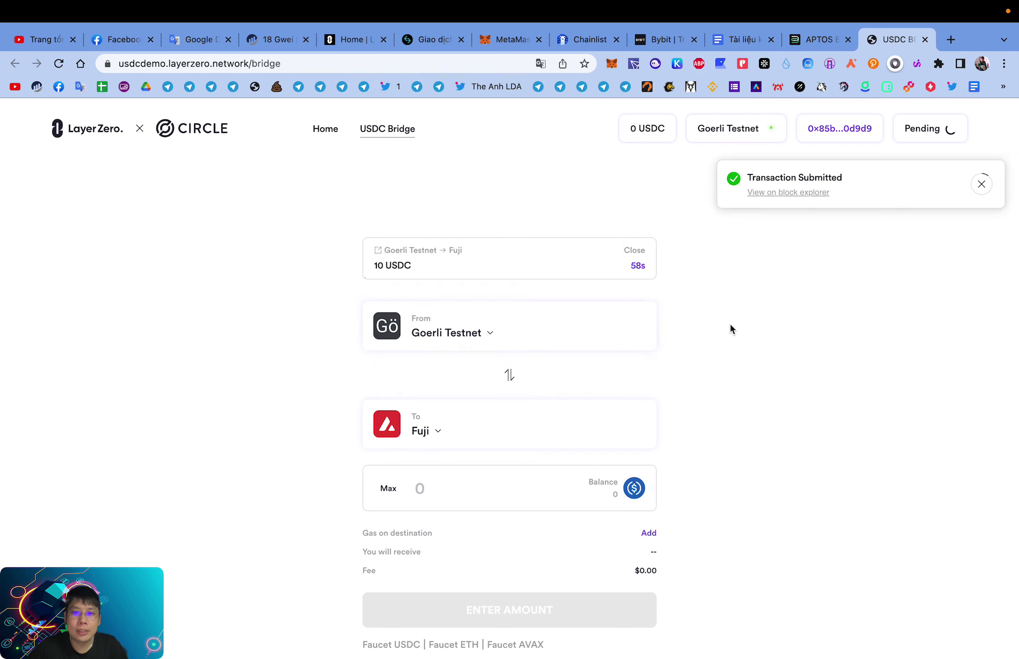
click(924, 39)
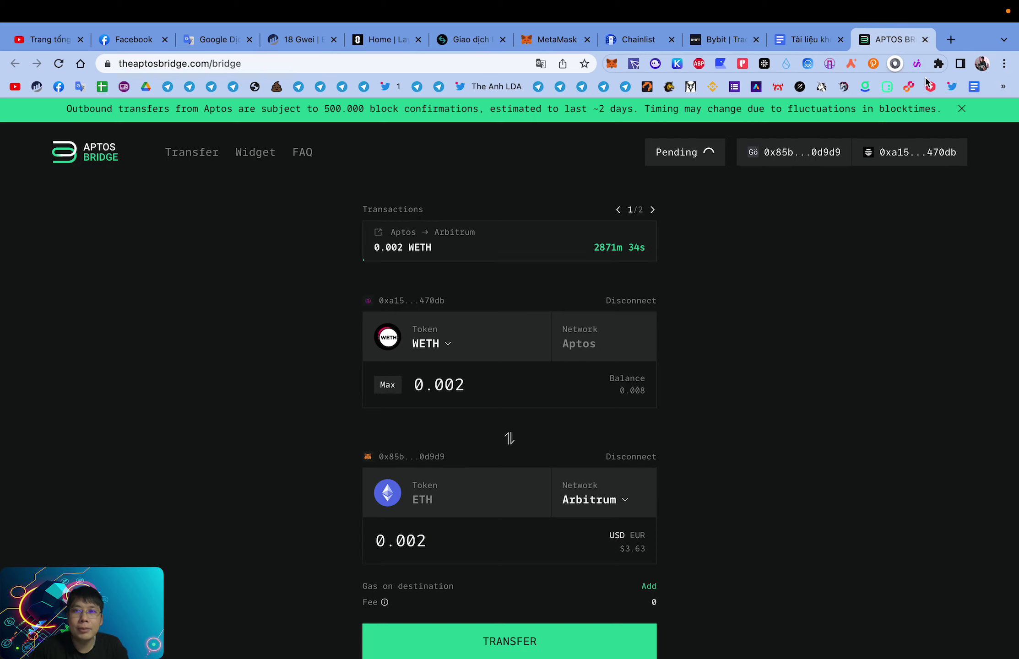
click(925, 40)
Open the step 6 bridge.liquidswap.com link from the notes in a new tab.
scroll(803, 287, down, 2)
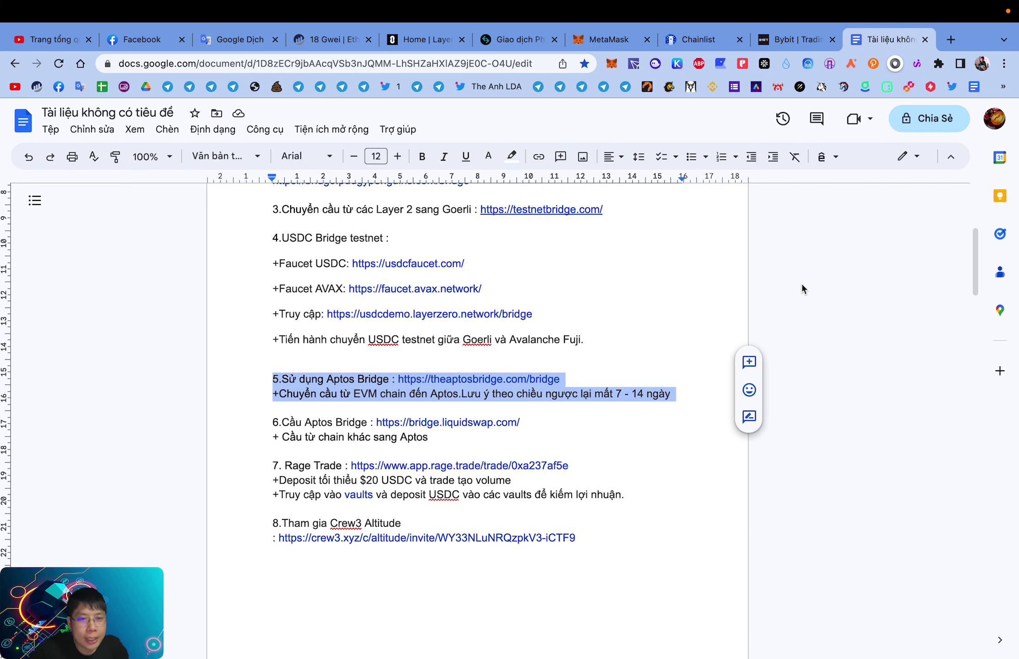
click(502, 422)
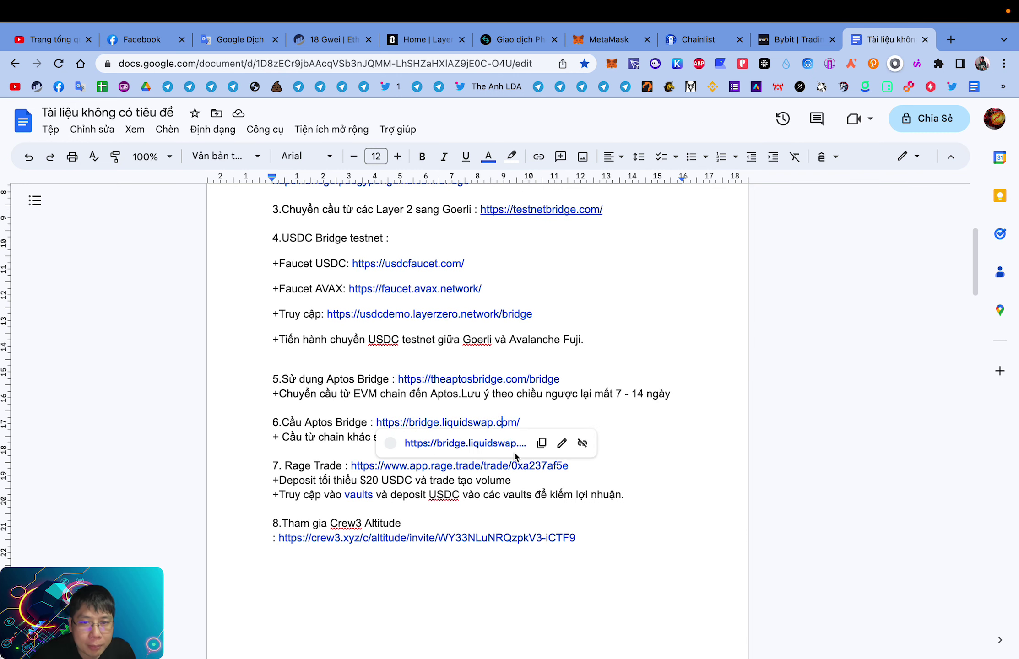
click(476, 445)
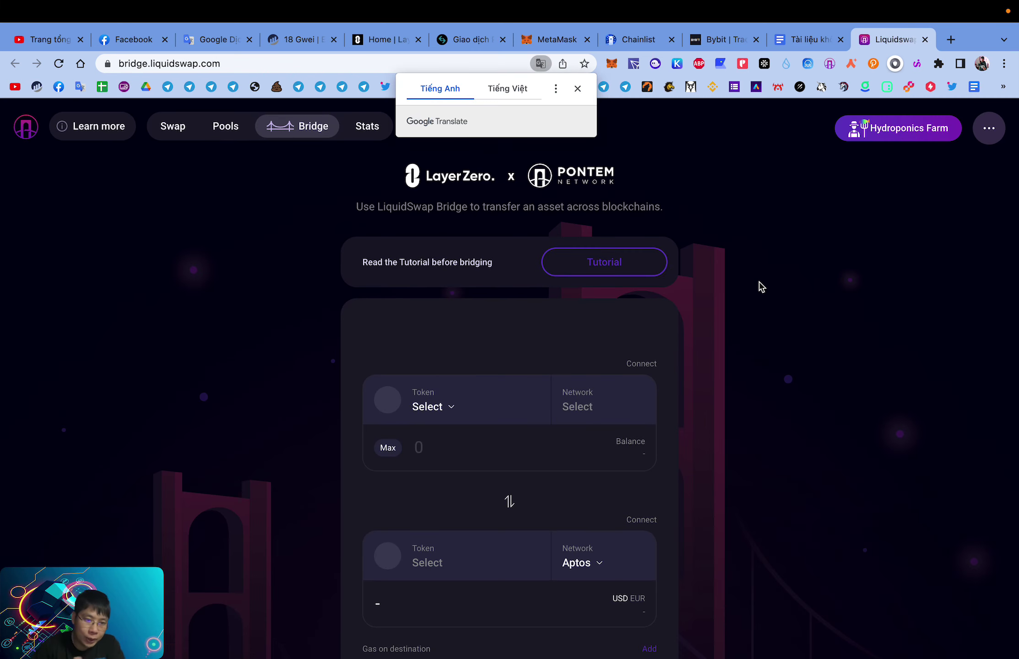
Get back to the LiquidSwap Bridge page and glance at its token list.
click(557, 58)
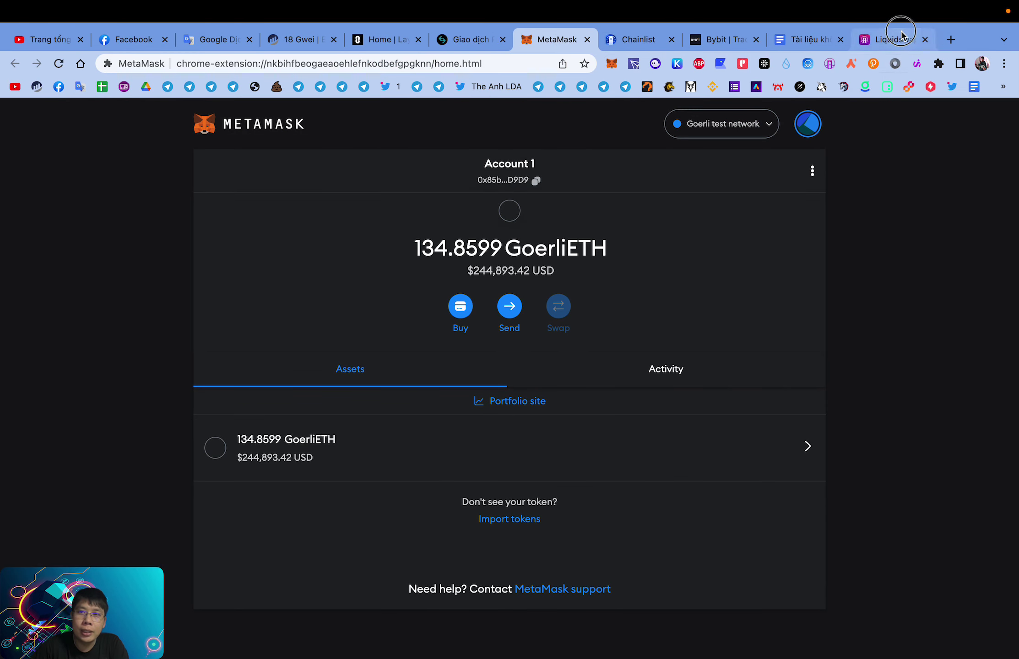
click(897, 38)
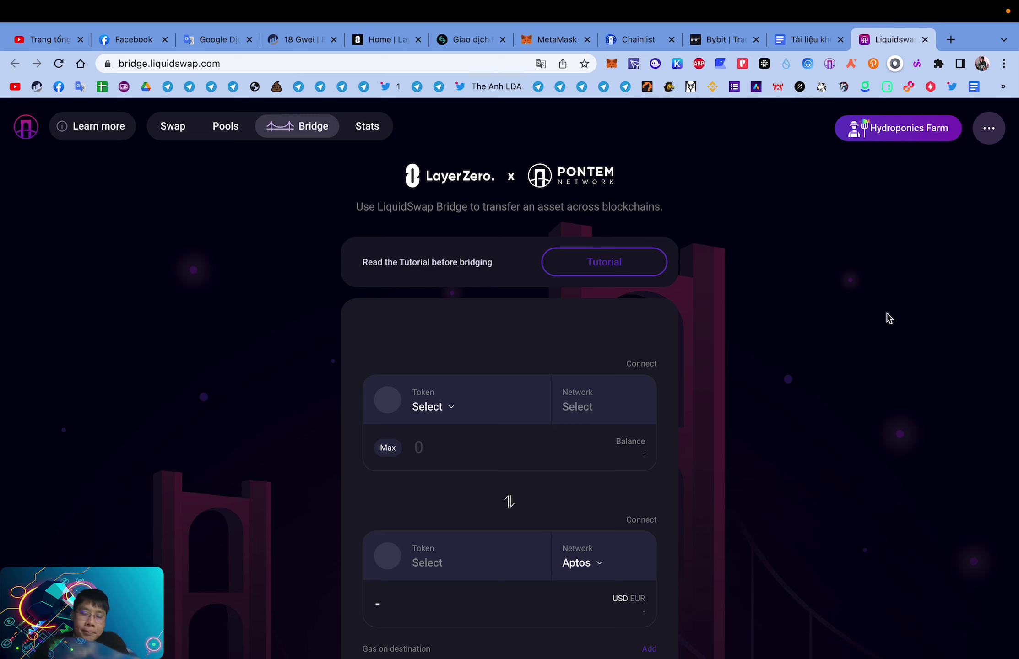
click(923, 130)
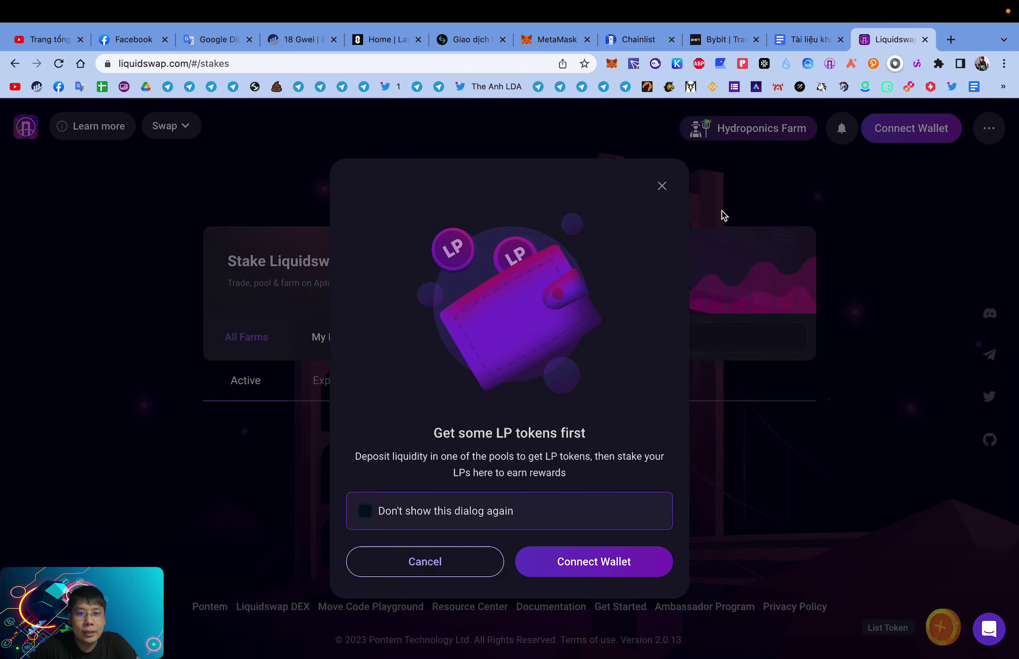
click(663, 186)
click(35, 80)
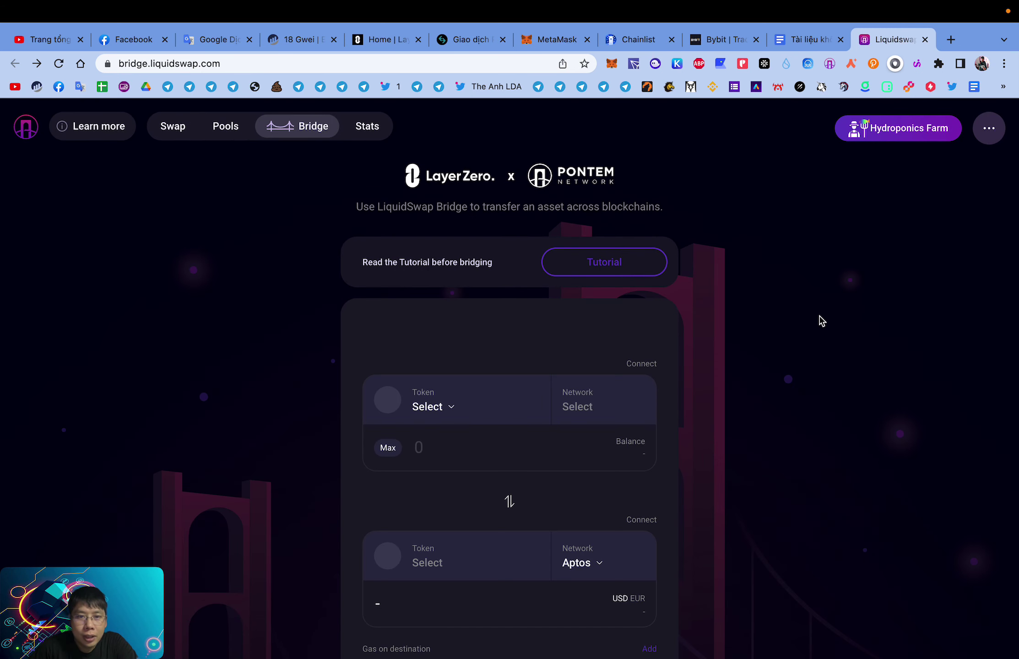
scroll(822, 320, down, 3)
click(457, 305)
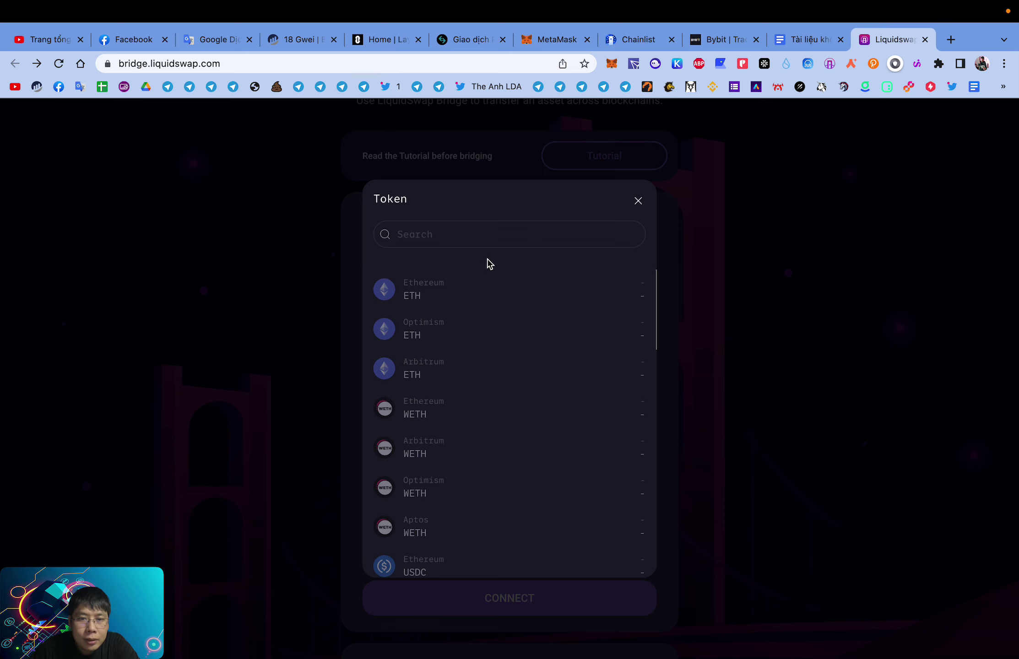
click(639, 203)
Connect the MetaMask wallet to LiquidSwap Bridge and grant account access.
click(579, 598)
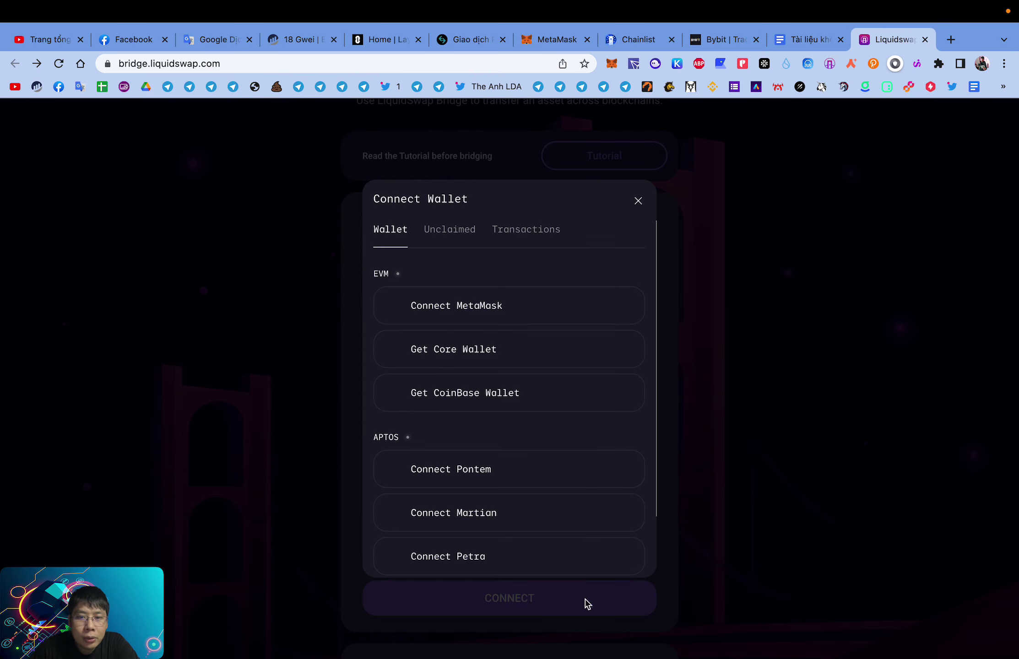
click(533, 303)
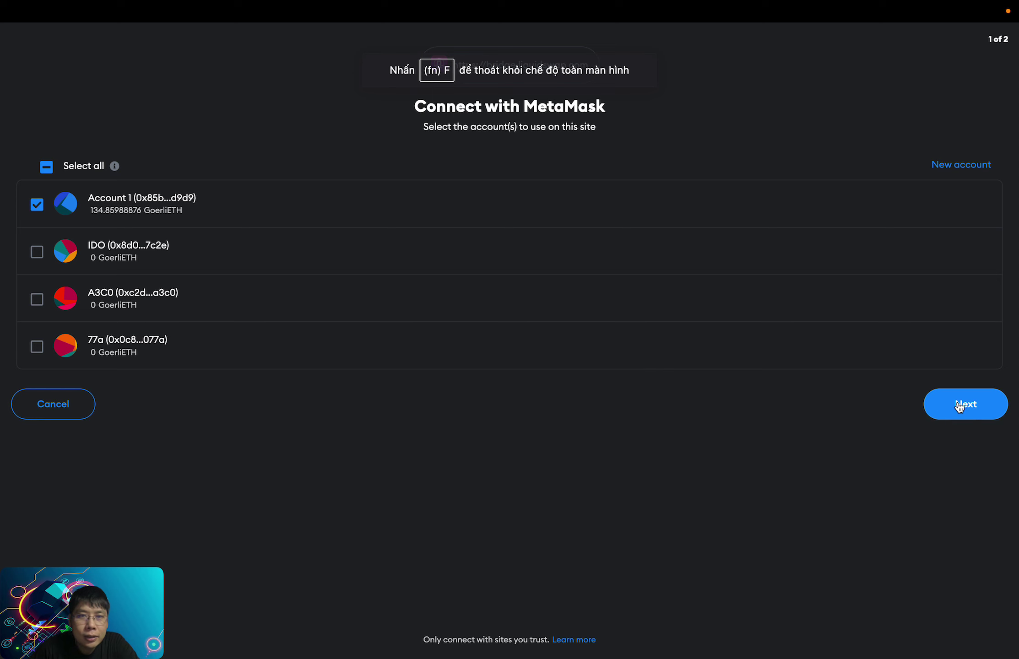
click(968, 403)
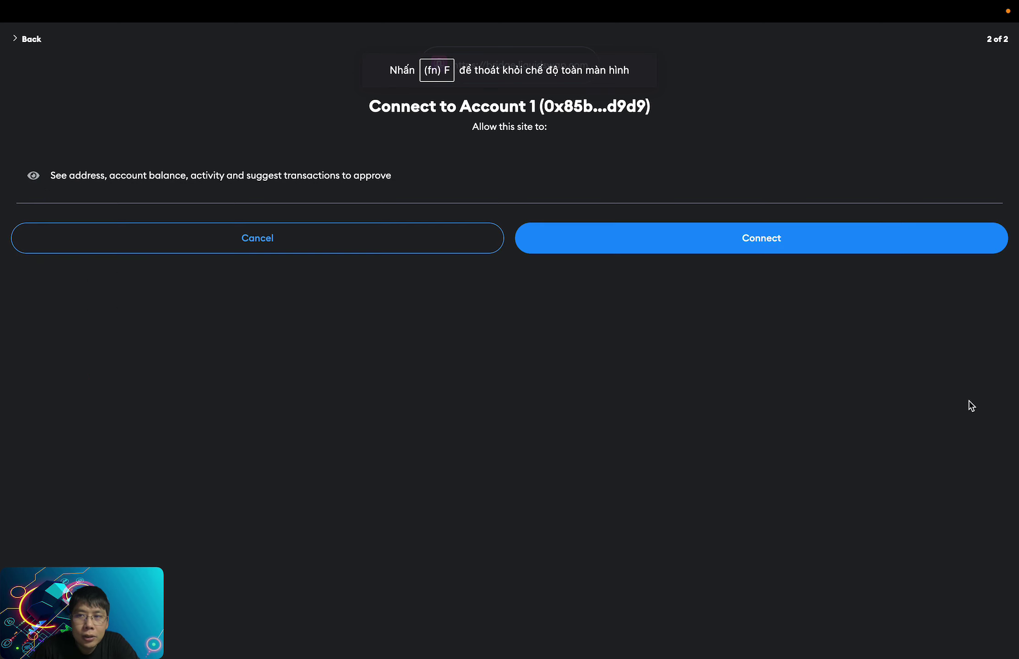
click(885, 249)
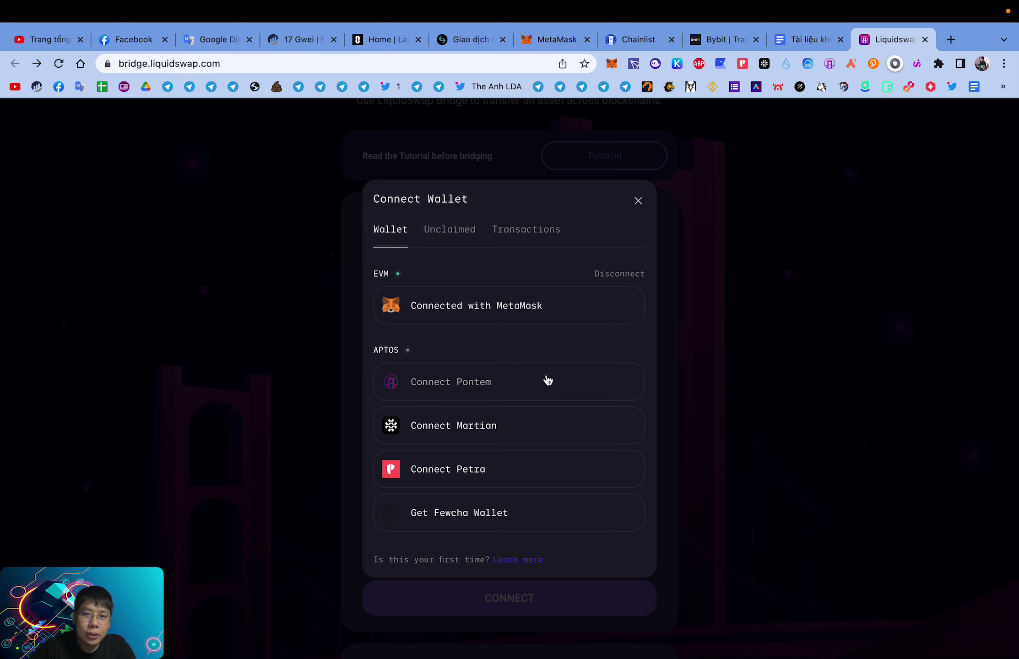
Connect the Pontem wallet for Aptos, unlocking it with the wallet password.
click(536, 387)
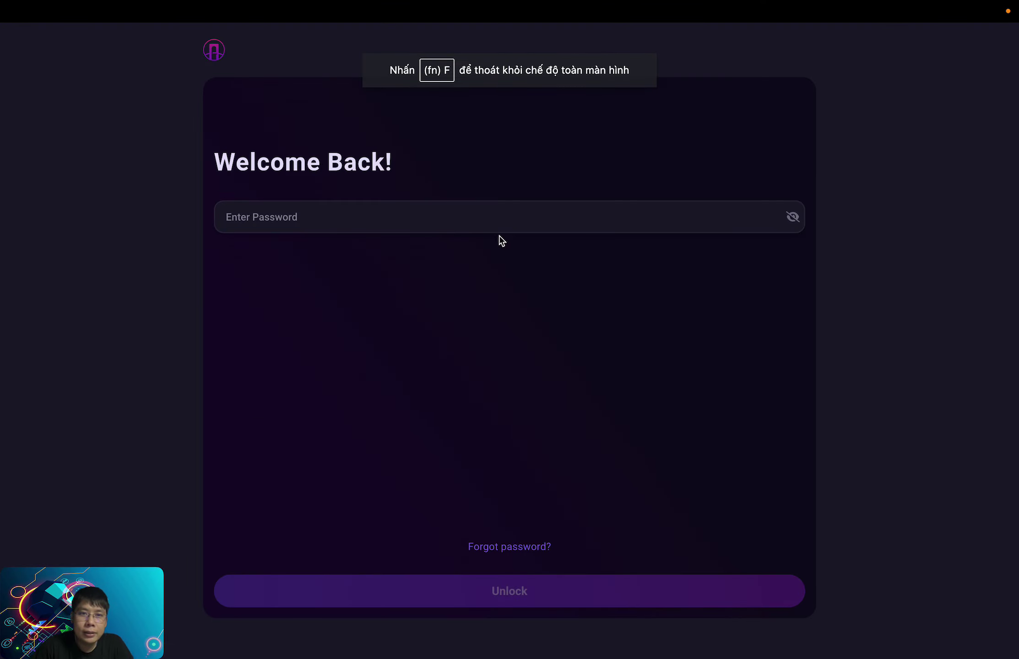
click(496, 221)
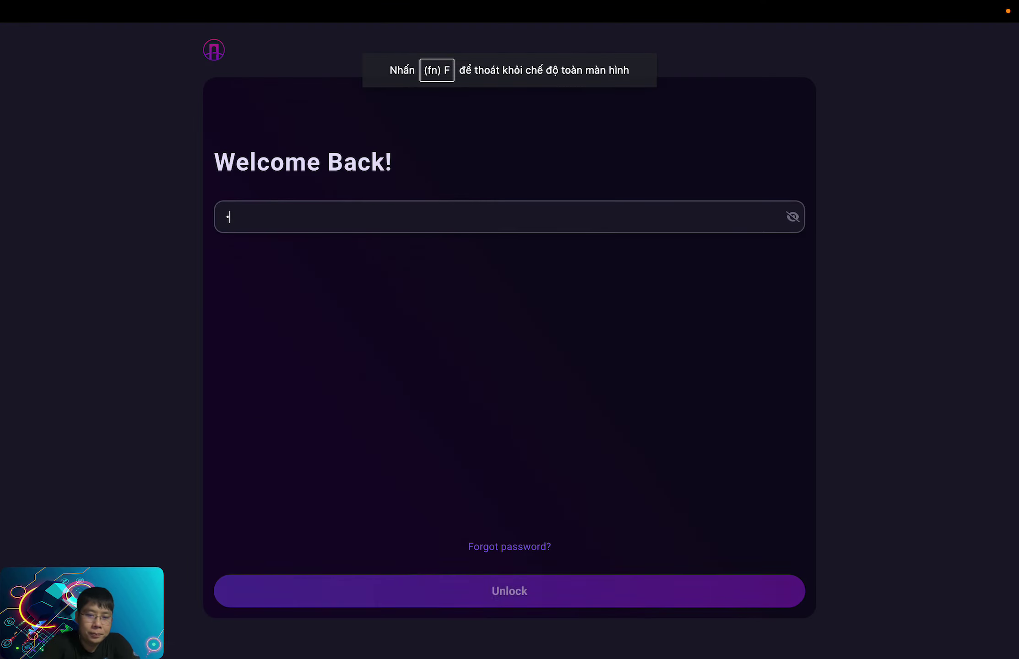
key(Return)
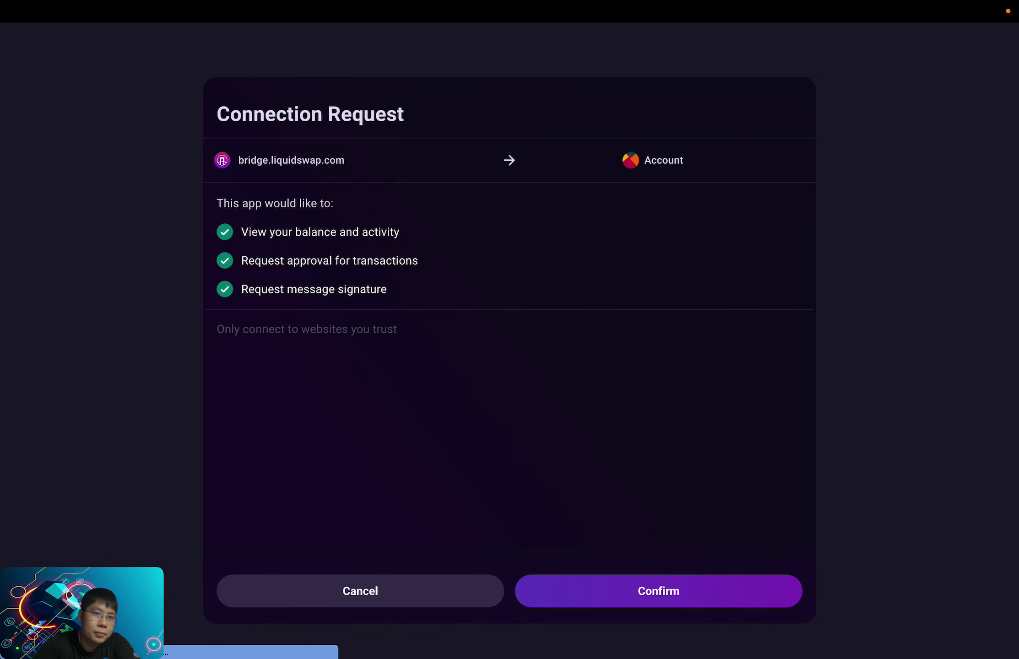
click(713, 601)
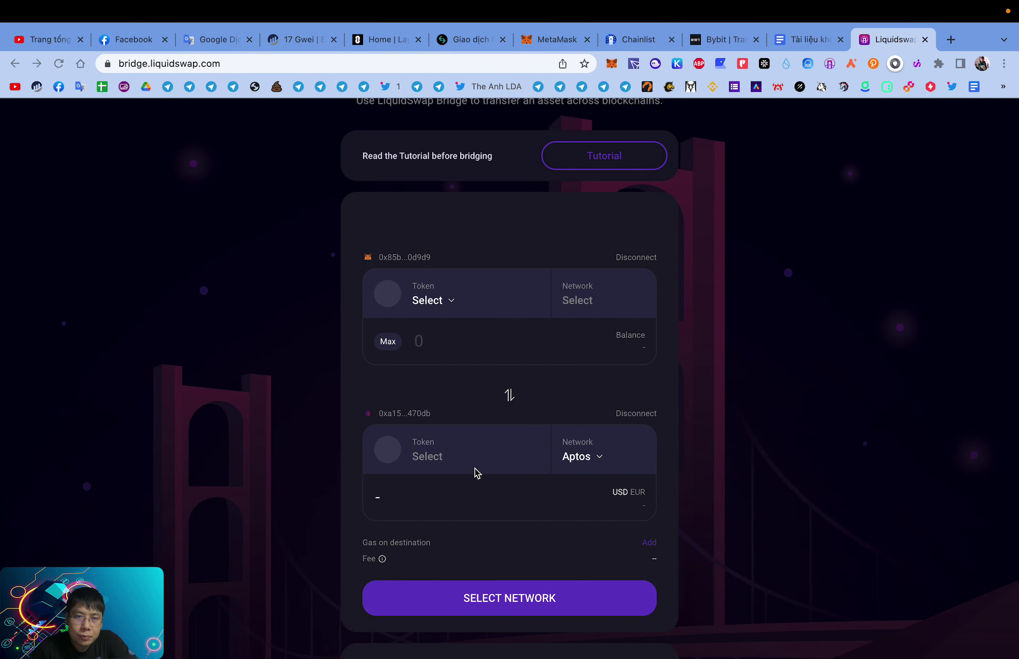
Choose ETH on Arbitrum as the source and enter 0.01 to bridge.
click(433, 300)
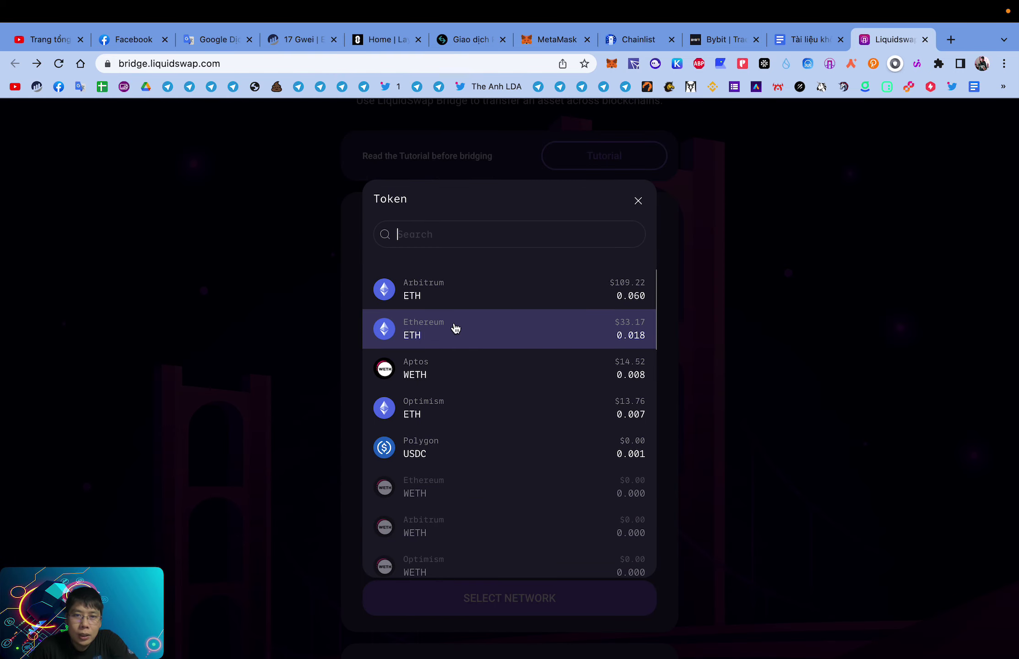
click(509, 294)
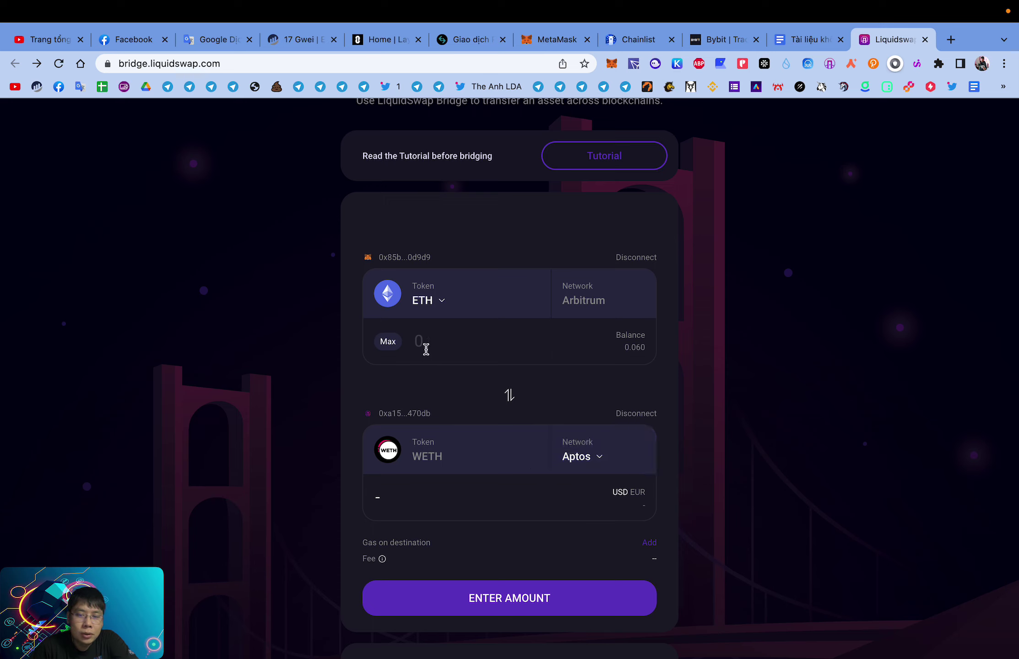
click(440, 342)
text(0.01)
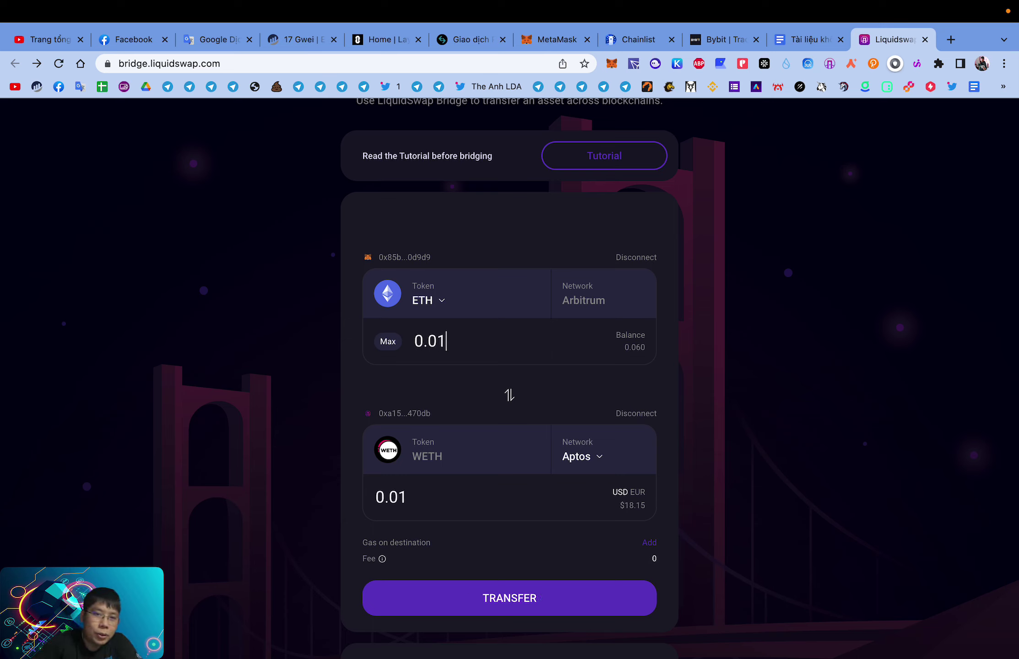
click(734, 337)
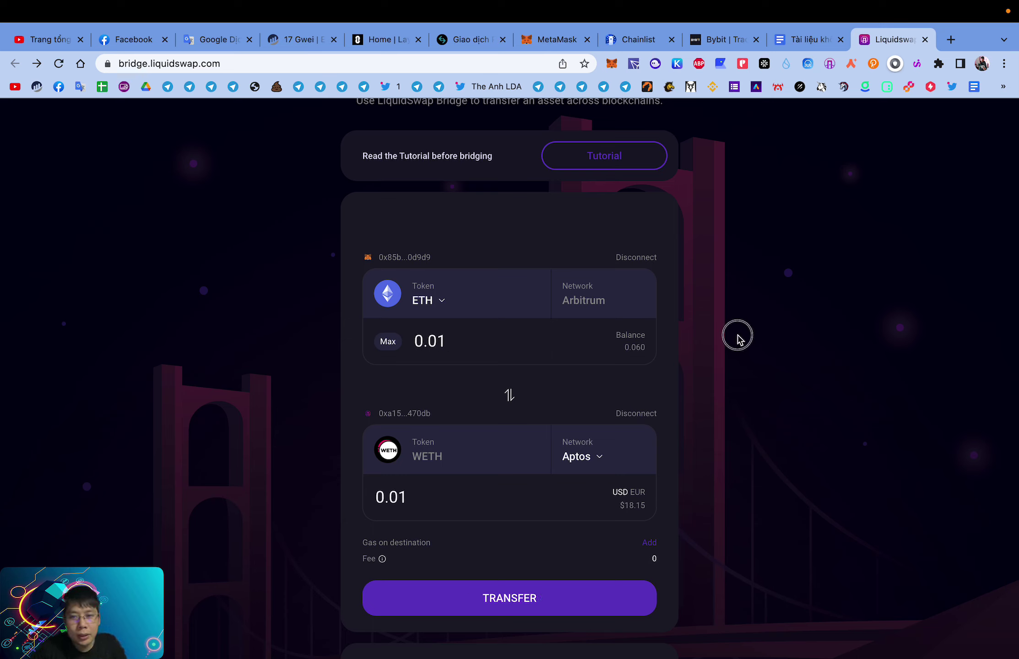
Submit the 0.01 ETH transfer to Aptos WETH, switching MetaMask to Arbitrum and confirming.
click(553, 609)
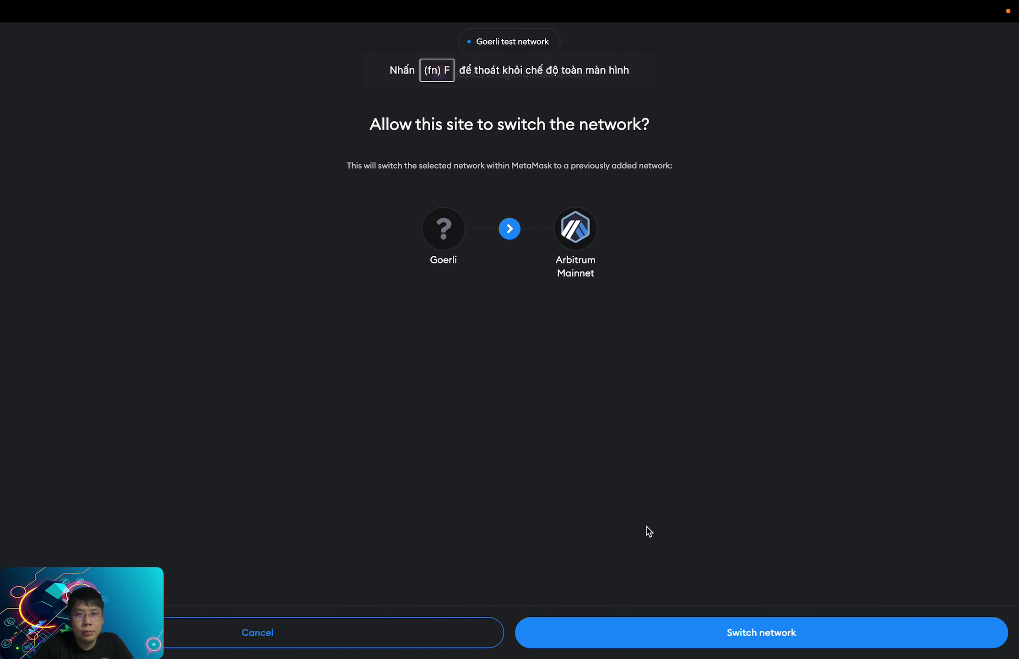
click(748, 640)
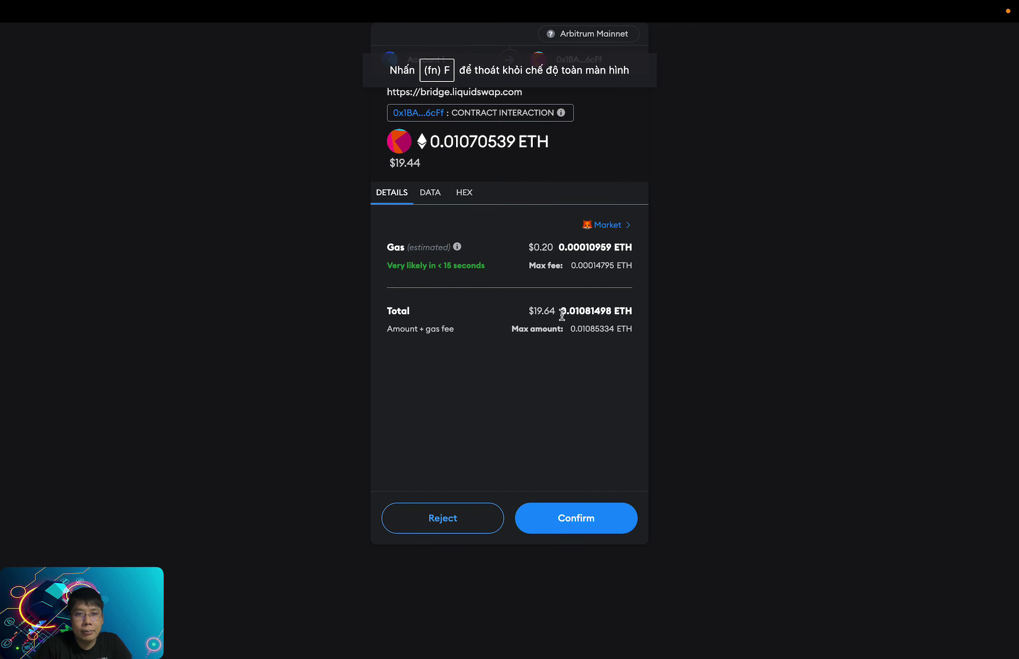
drag(562, 315, 629, 332)
click(586, 505)
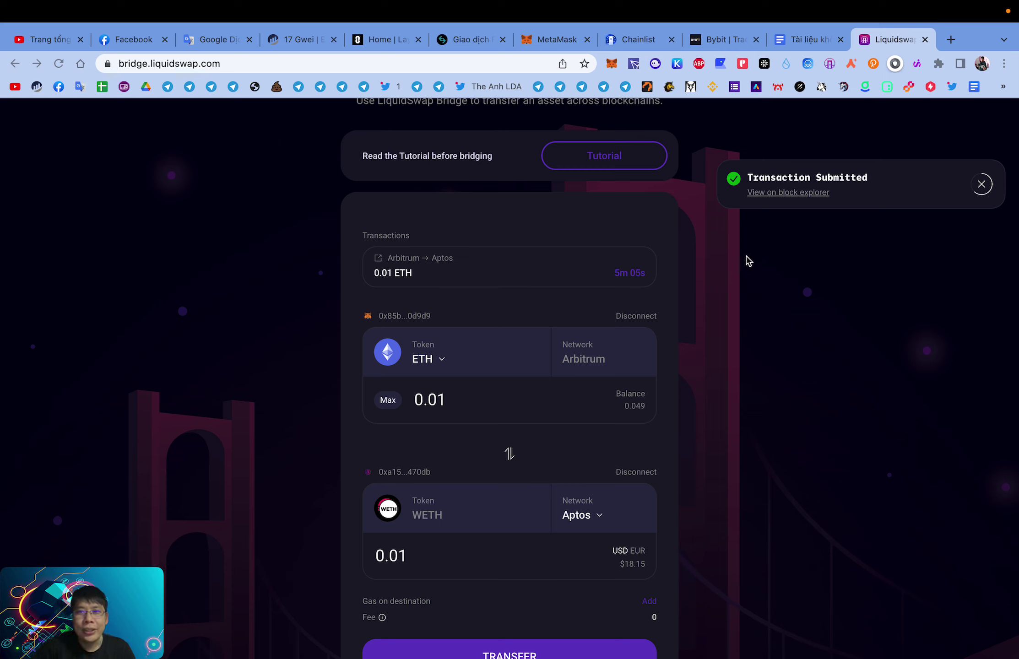
click(829, 63)
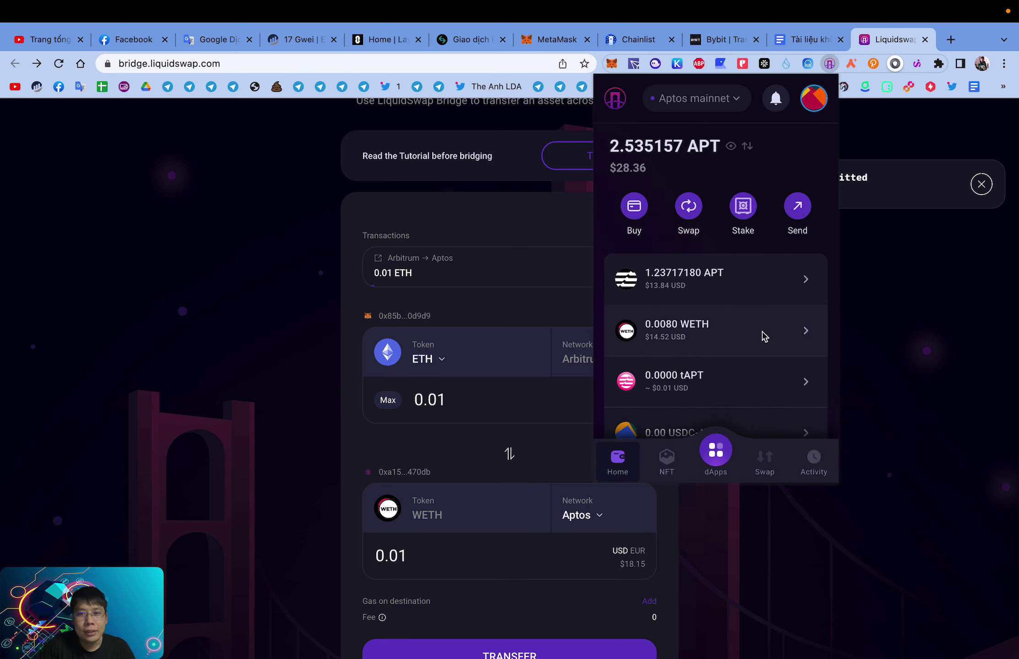
click(764, 336)
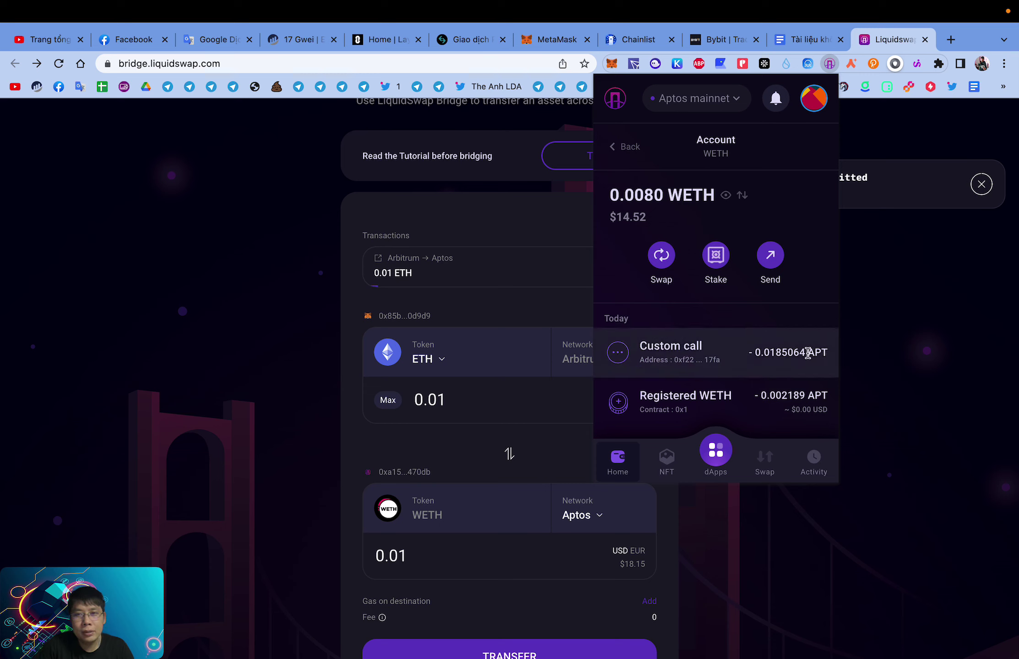
click(622, 147)
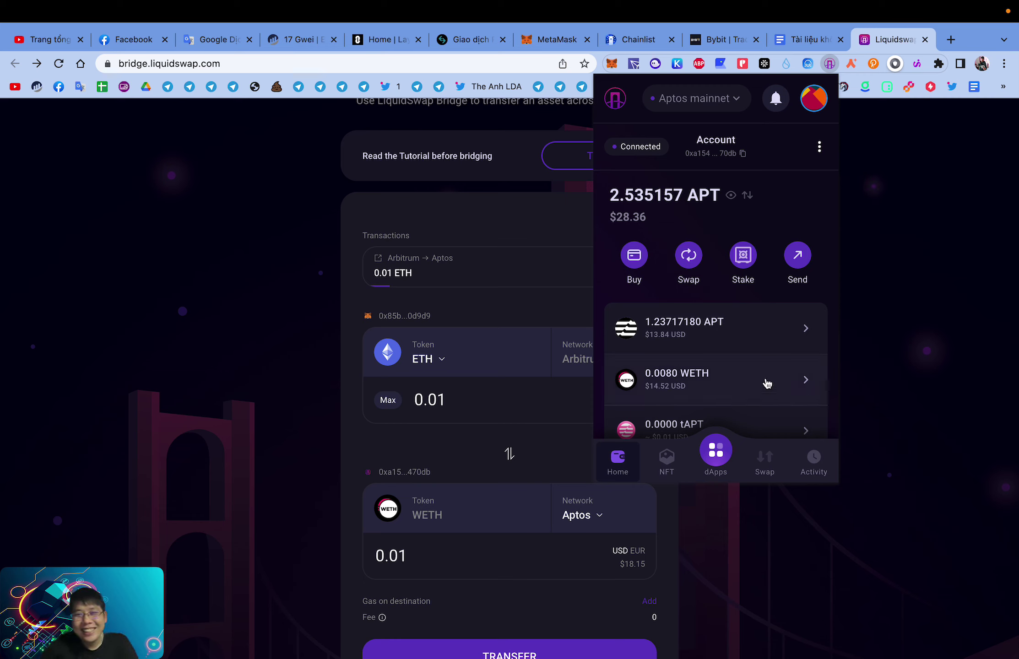
scroll(756, 372, down, 2)
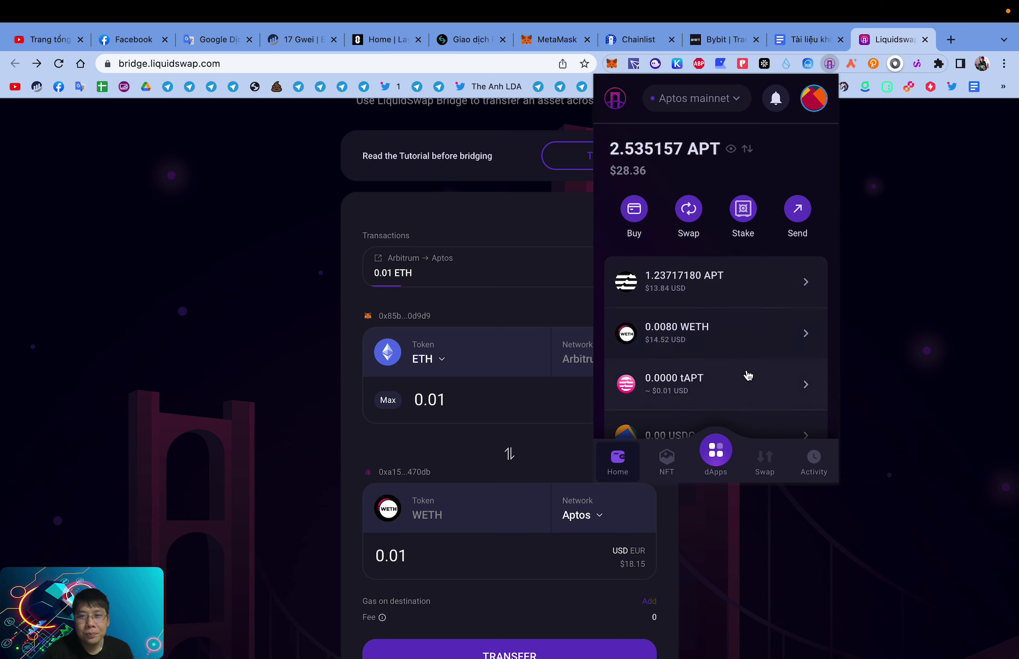
click(745, 338)
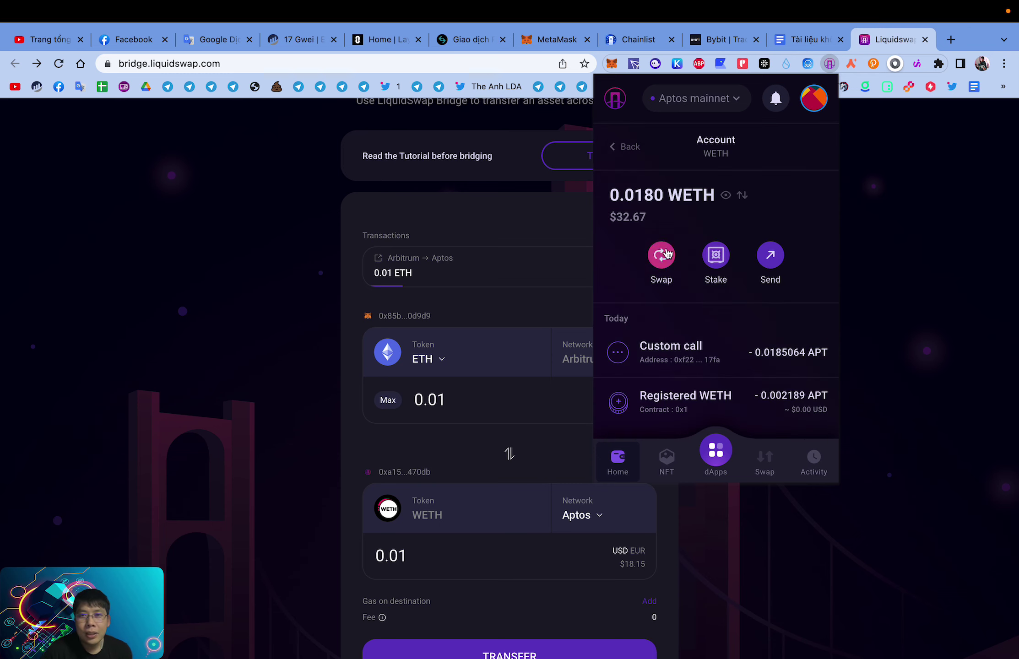
click(934, 291)
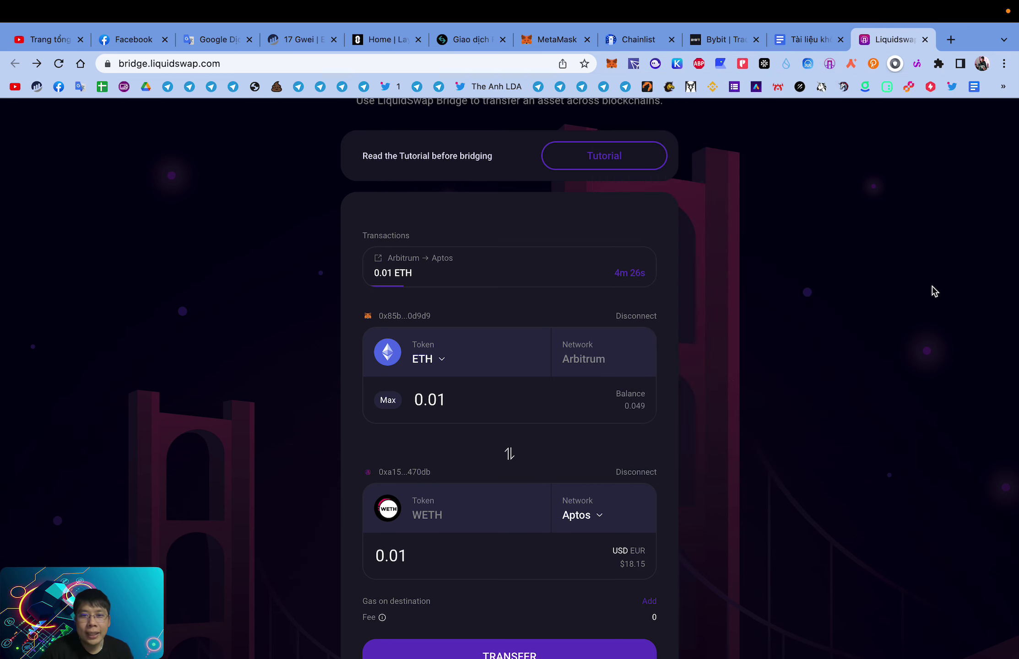
Reverse the bridge to Aptos→Arbitrum and change the amount to 0.002 WETH.
click(510, 454)
click(476, 401)
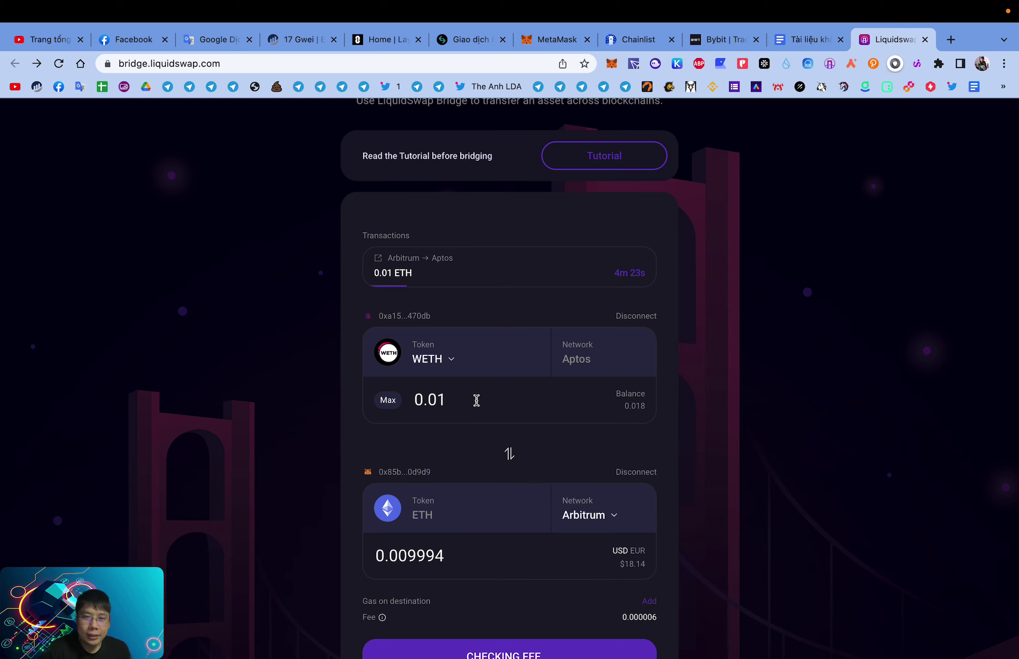
key(BackSpace)
text(02)
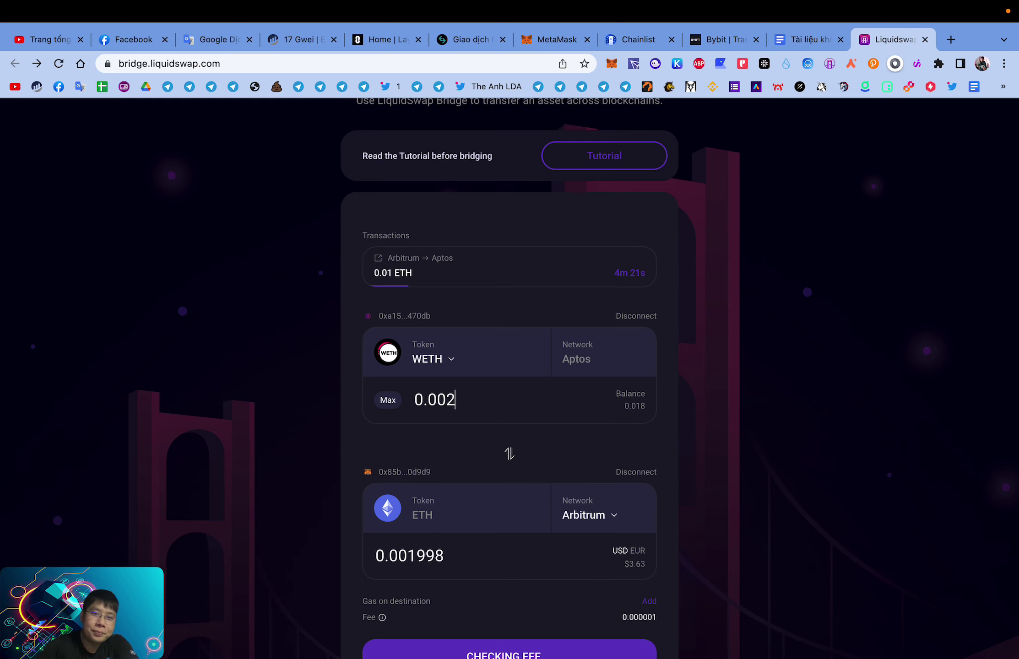
scroll(715, 519, down, 3)
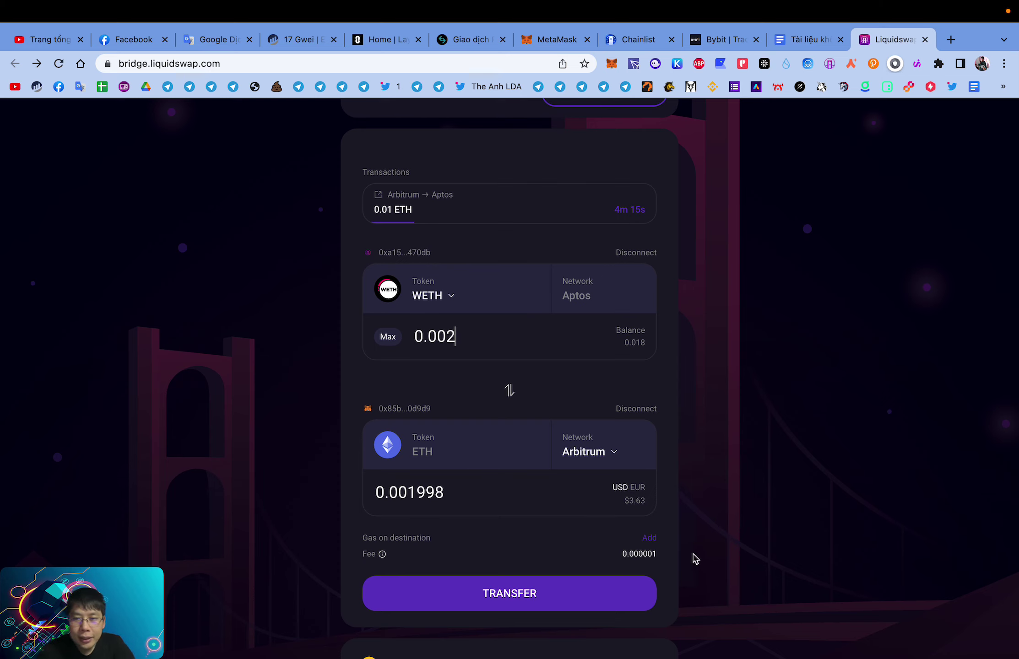
Submit the 0.002 WETH transfer and approve it in Pontem Wallet.
click(649, 538)
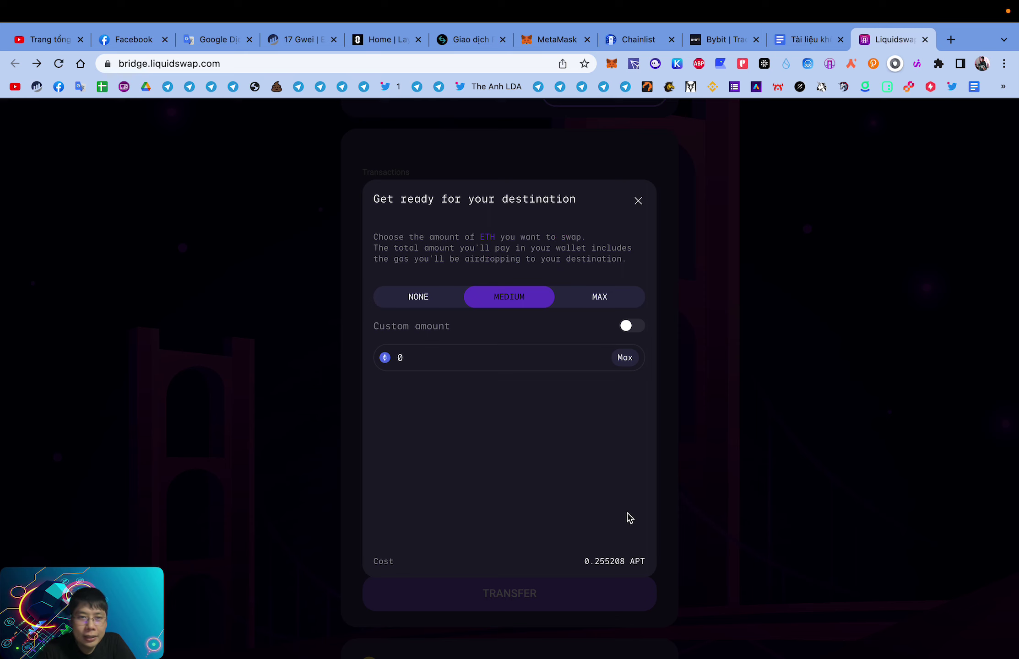
click(639, 203)
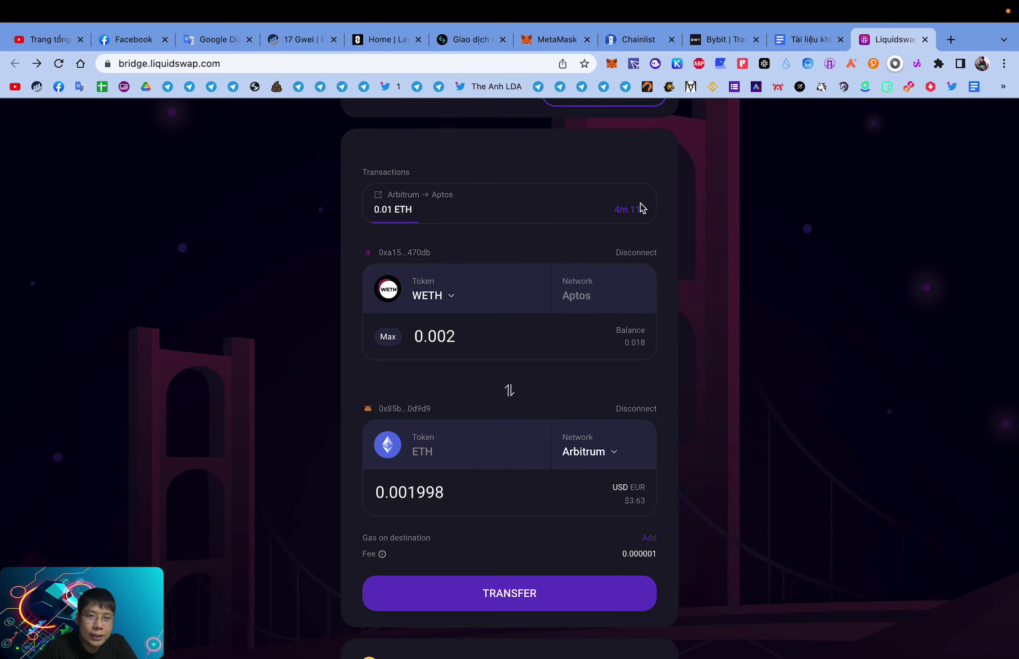
click(537, 599)
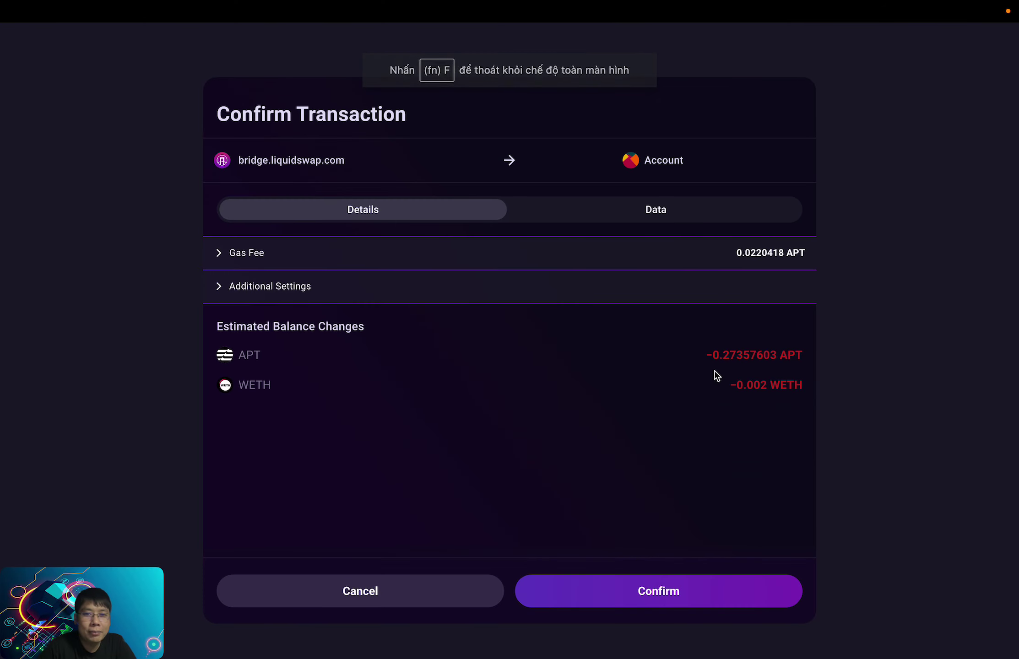
drag(705, 356, 807, 362)
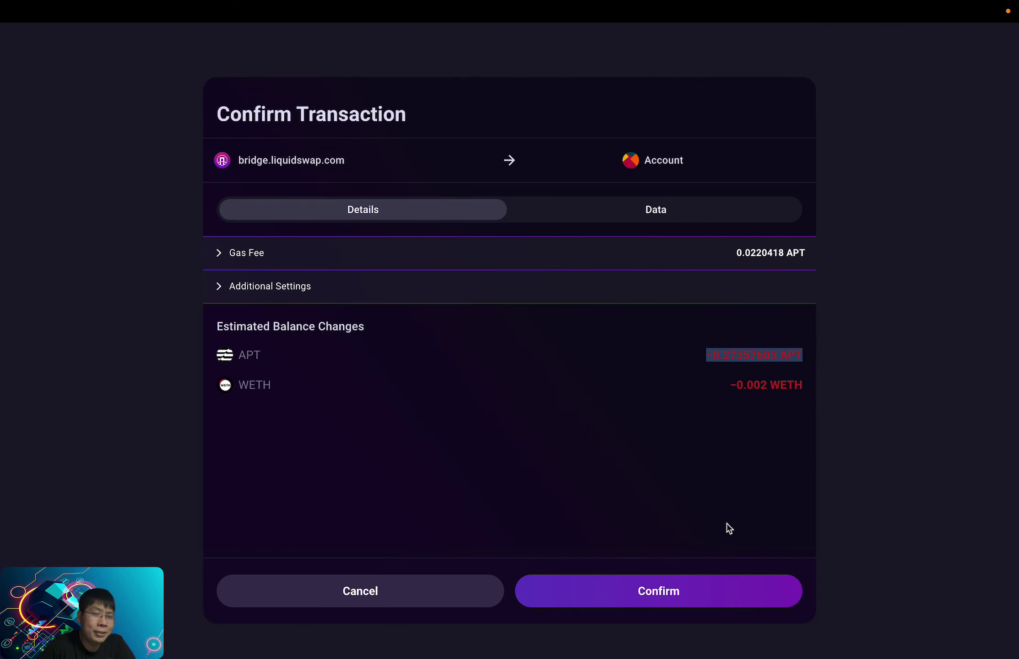
click(712, 591)
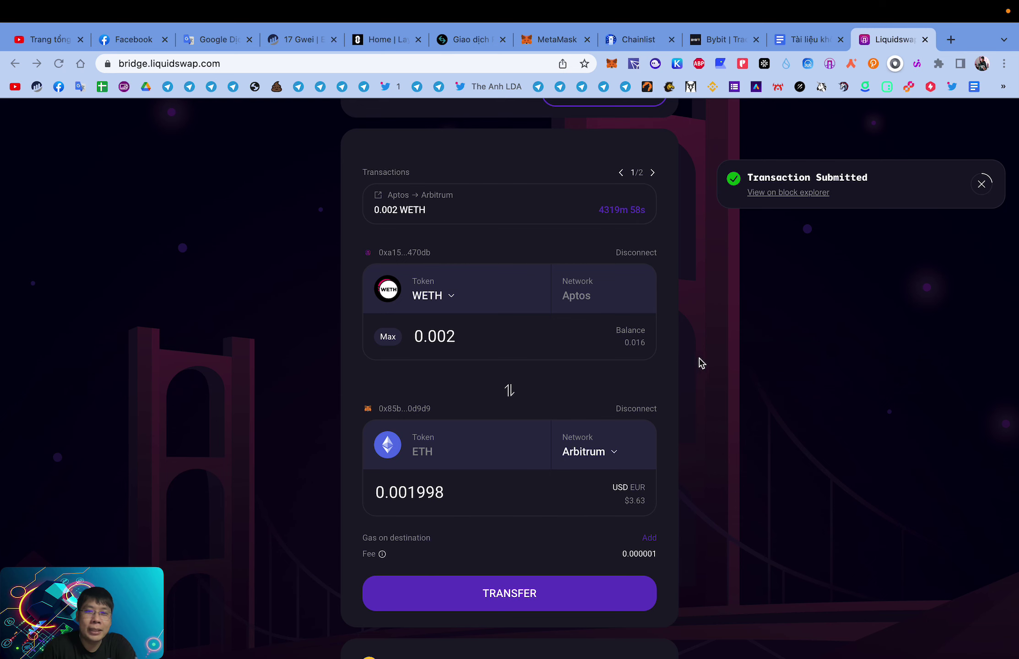
Open the Liquidswap swap page with APT as the receiving token.
scroll(704, 362, up, 4)
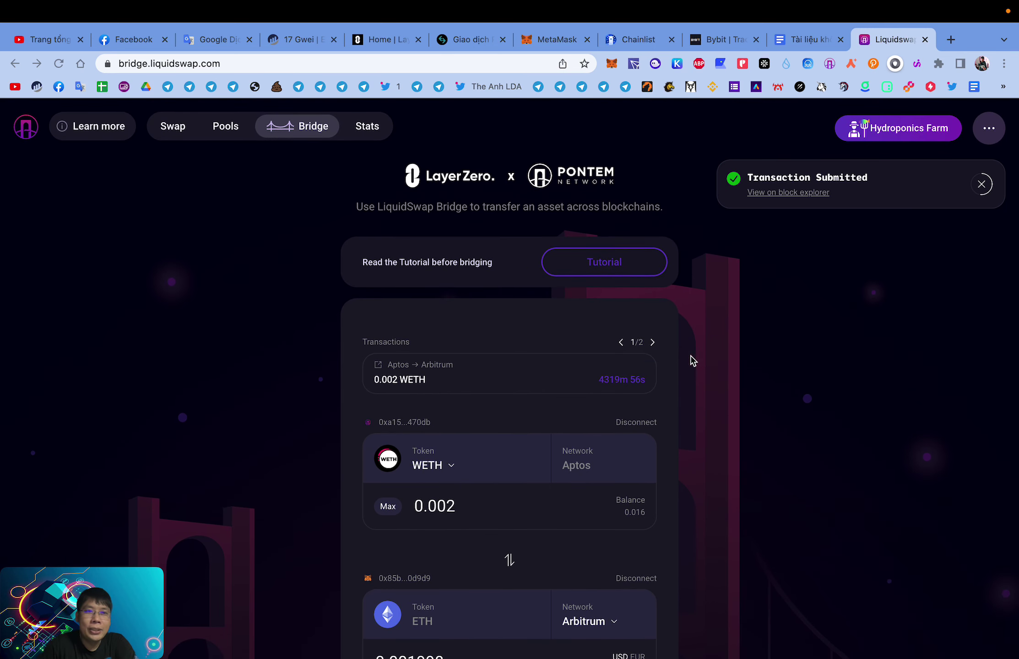
click(180, 132)
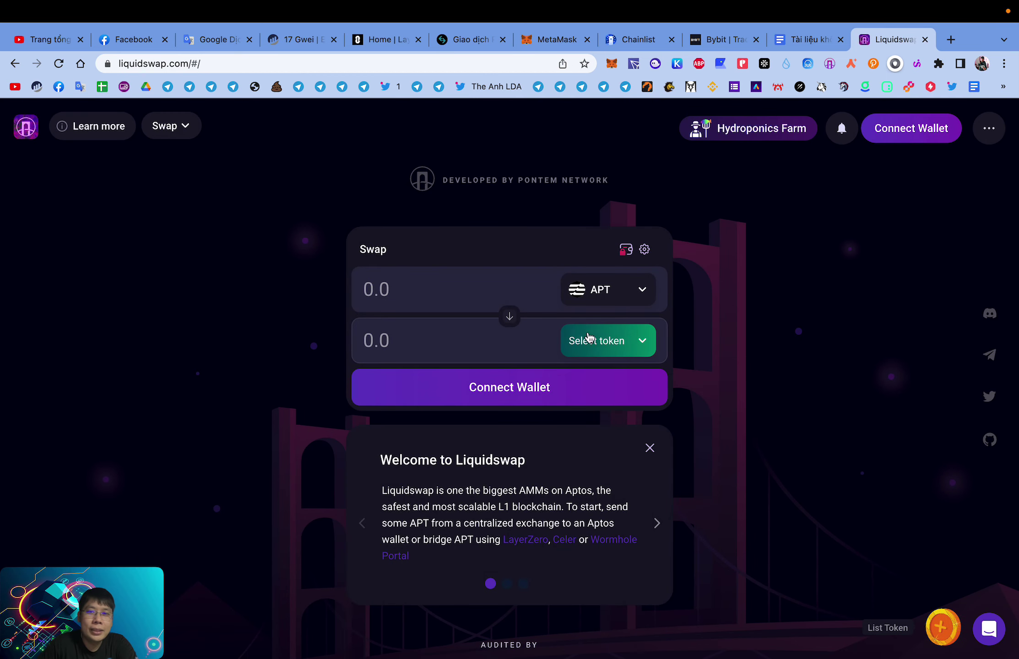
click(509, 316)
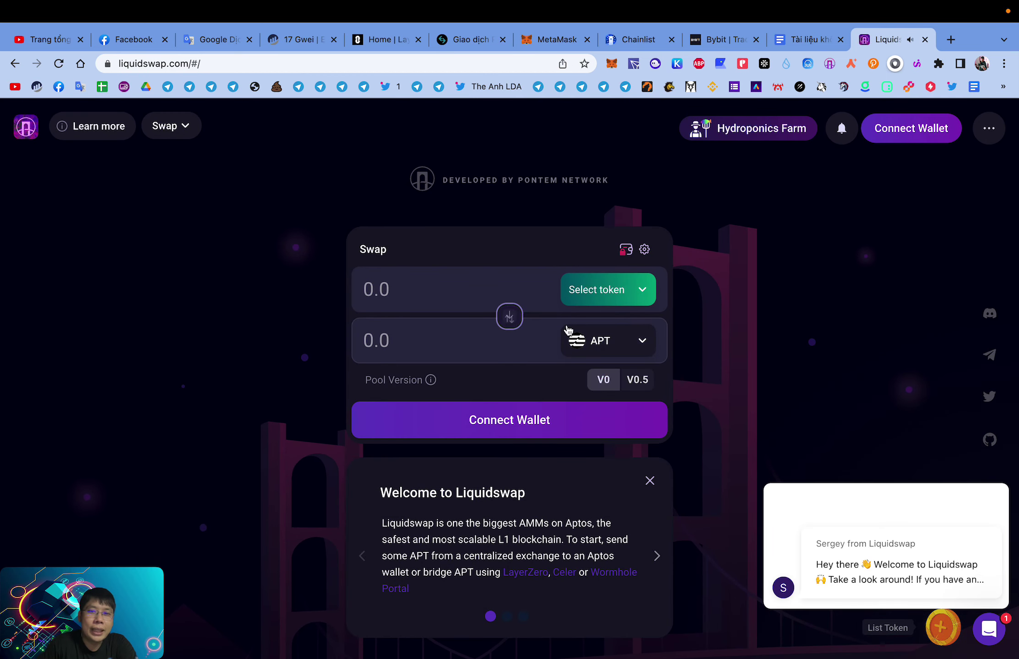
Set the swap pair to sell WETH (LayerZero) for APT.
click(591, 298)
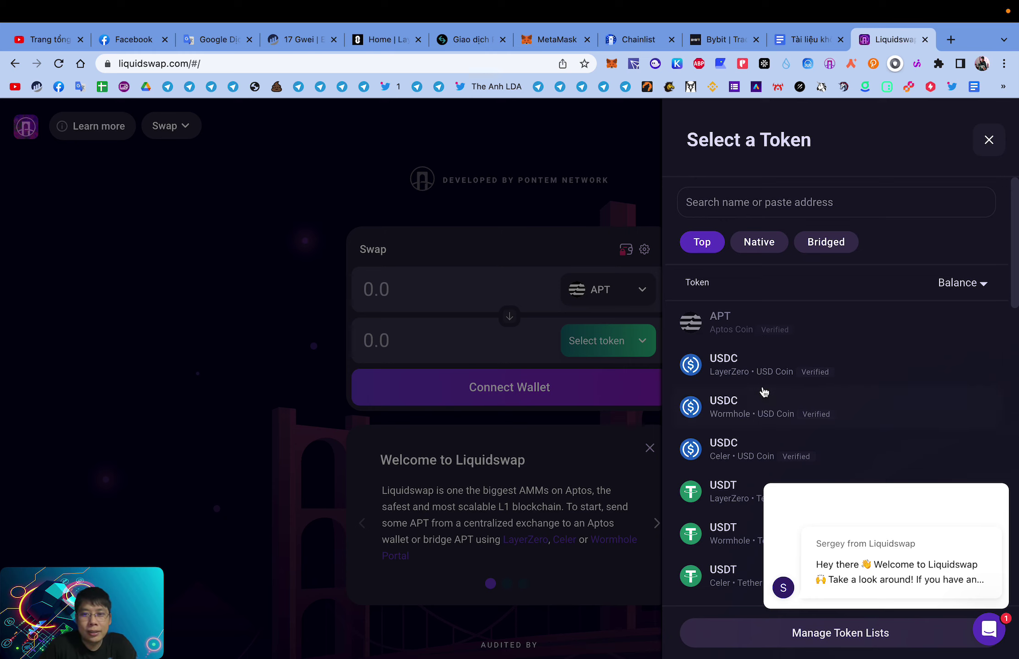
scroll(763, 391, down, 10)
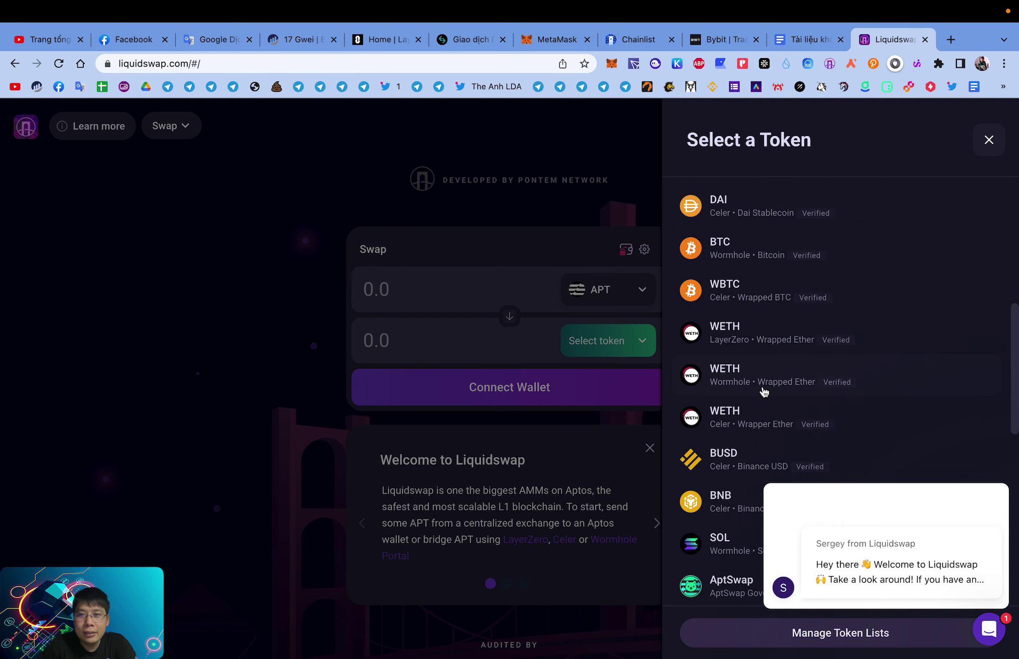
click(849, 348)
click(620, 352)
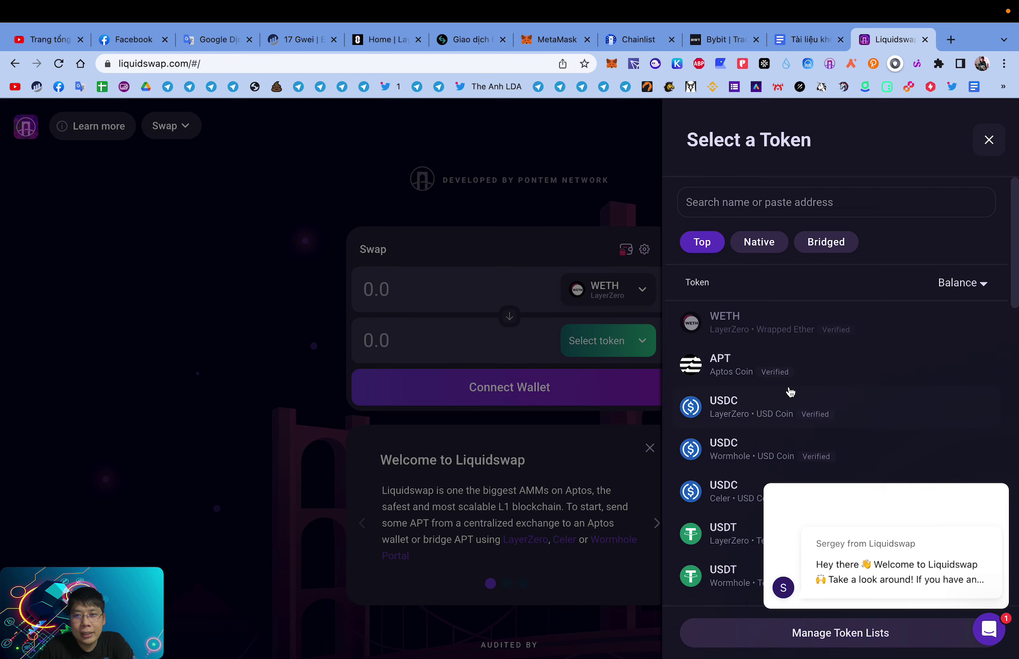
scroll(759, 417, down, 5)
scroll(759, 416, up, 4)
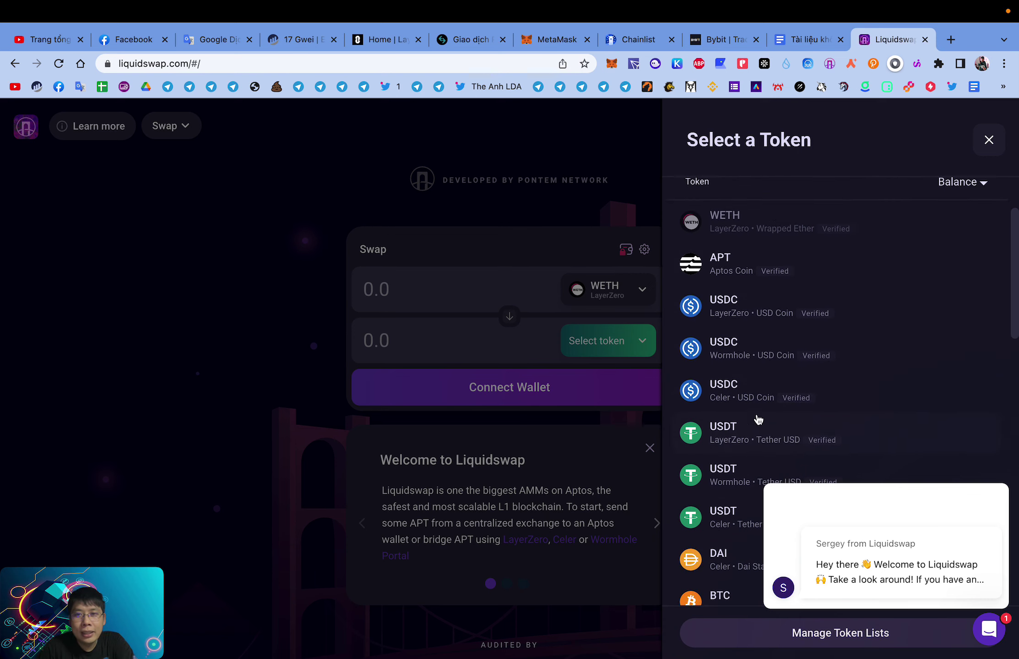
click(759, 332)
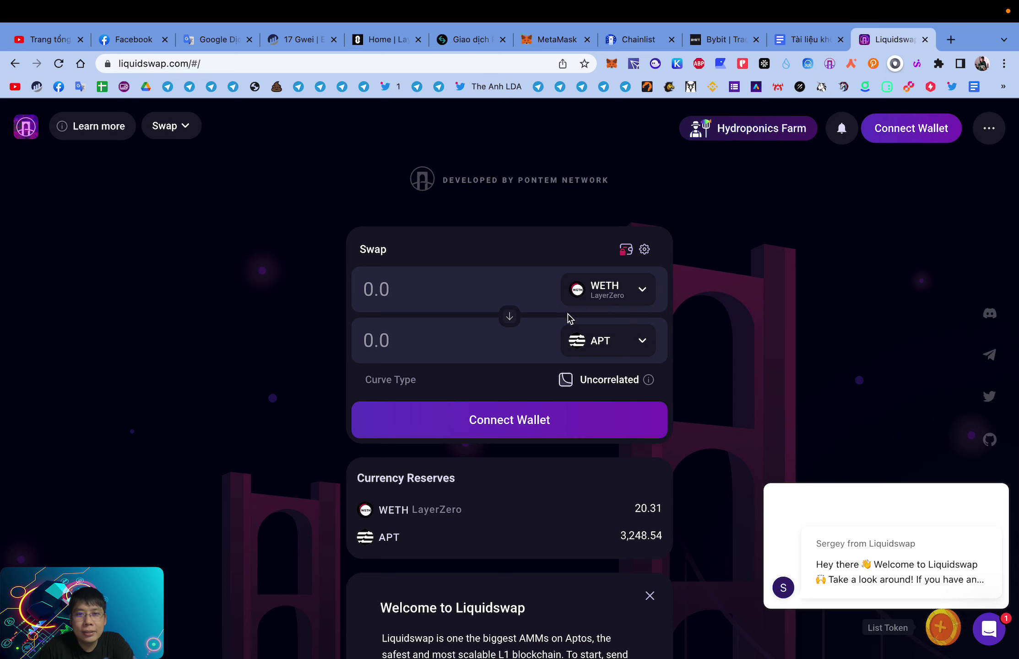
Connect Pontem Wallet and fill in the full 0.016 WETH balance.
click(557, 421)
click(615, 365)
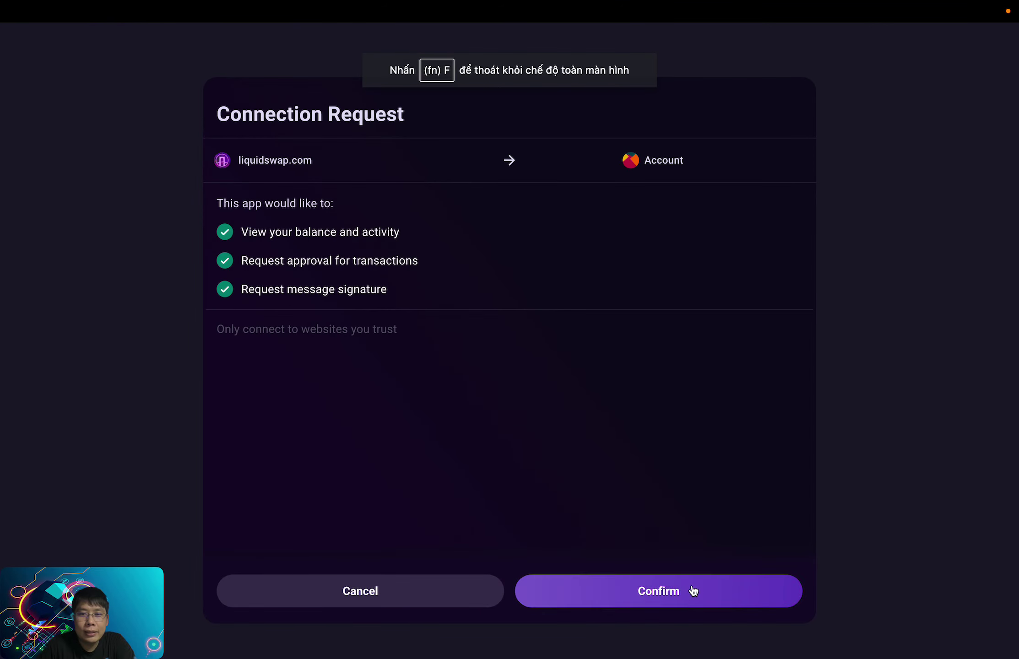
click(694, 591)
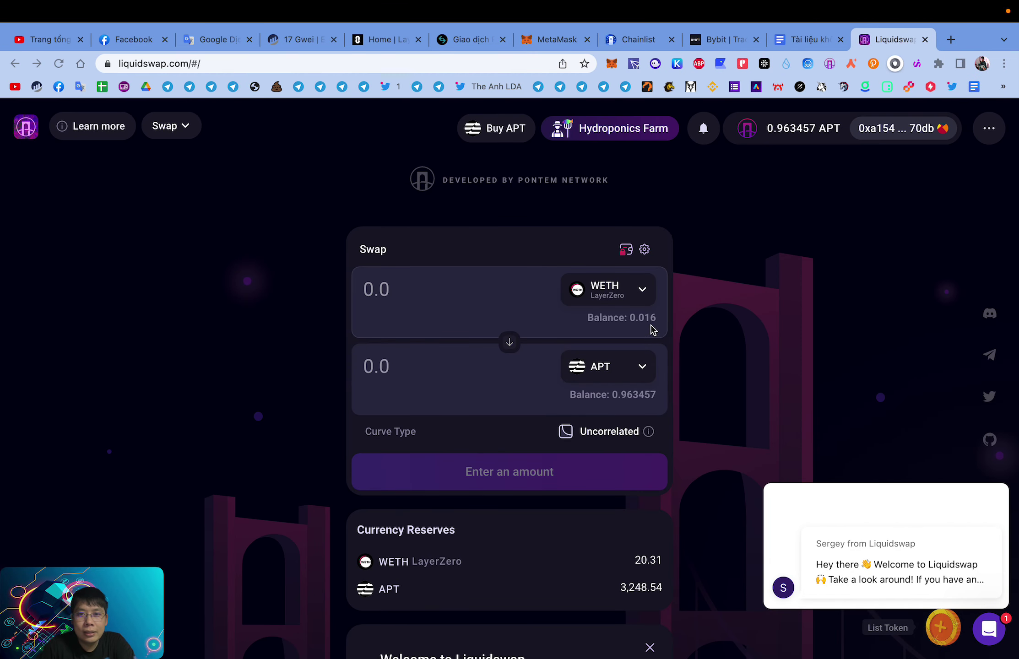
click(651, 324)
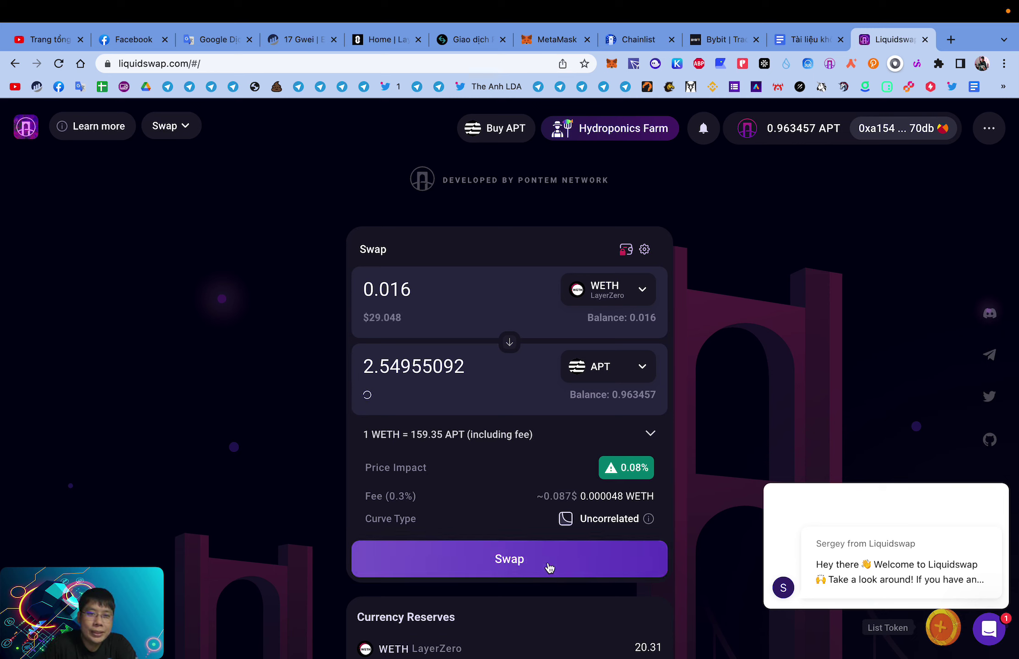
Review and approve swapping 0.016 WETH for about 2.54 APT in Pontem Wallet.
click(521, 568)
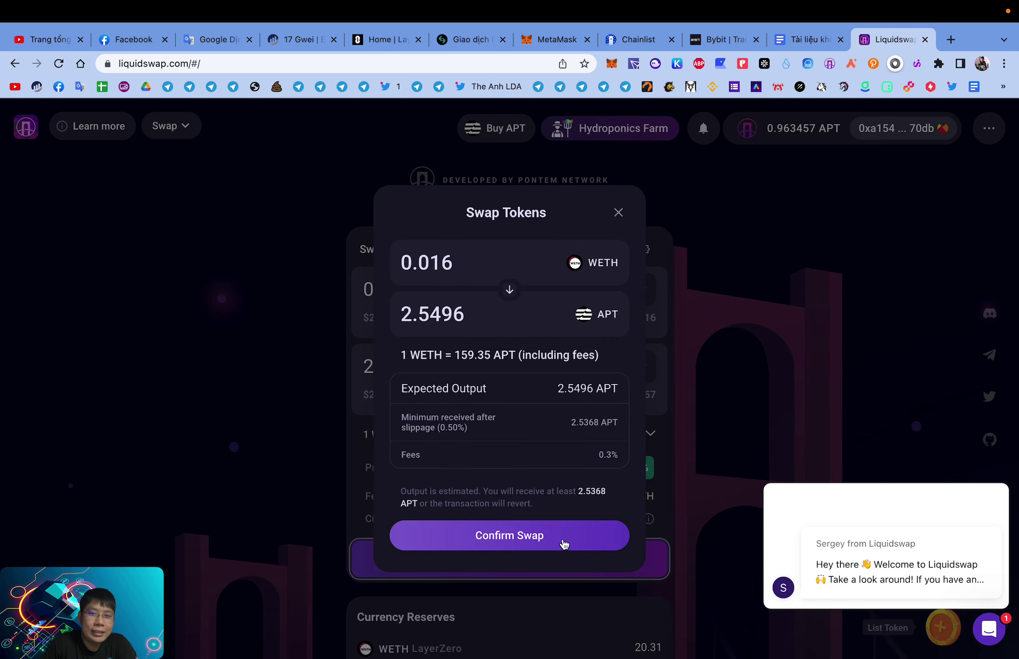
click(564, 544)
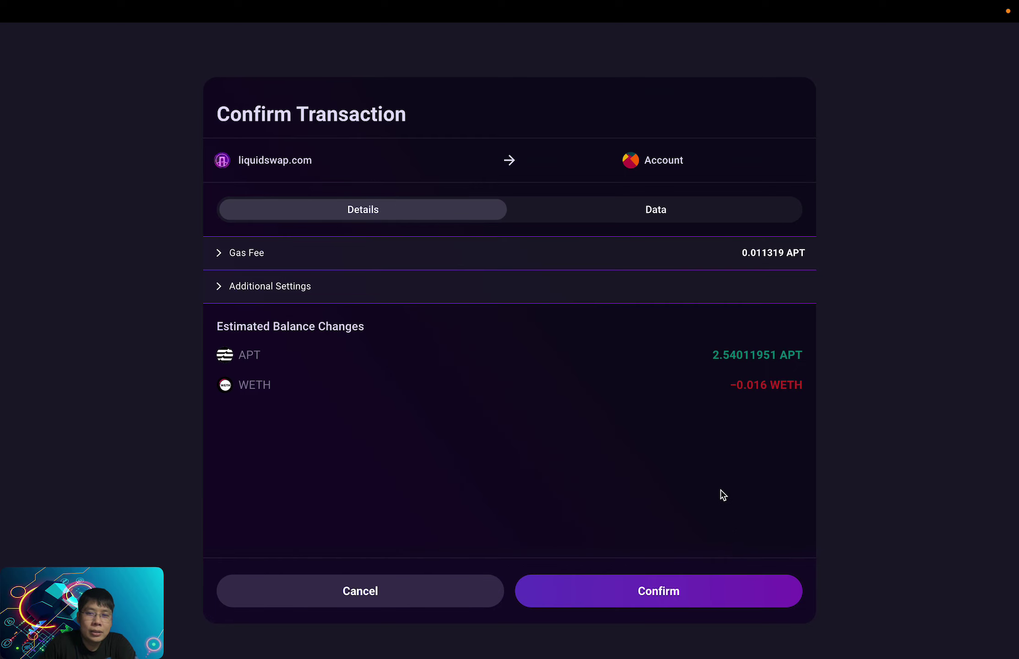
key(ctrl+super+f)
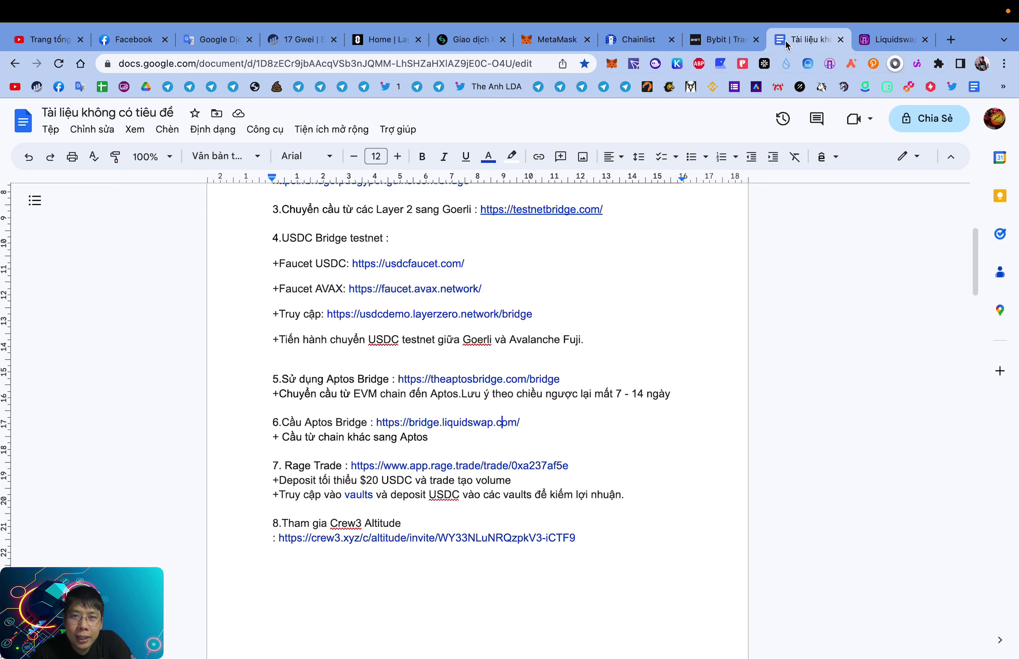
click(807, 39)
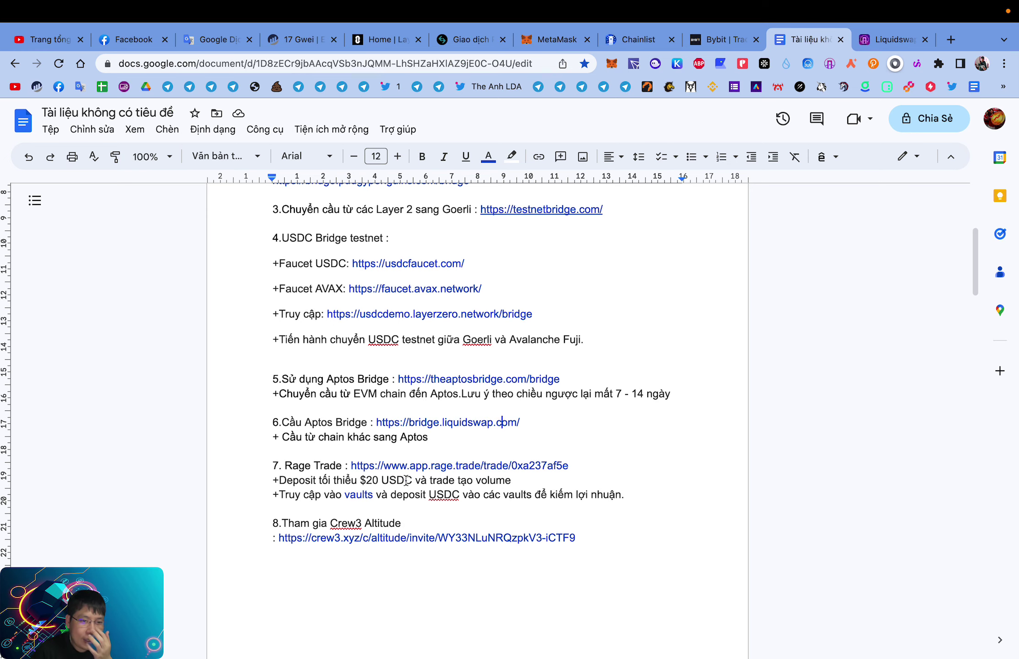
key(ctrl+Right)
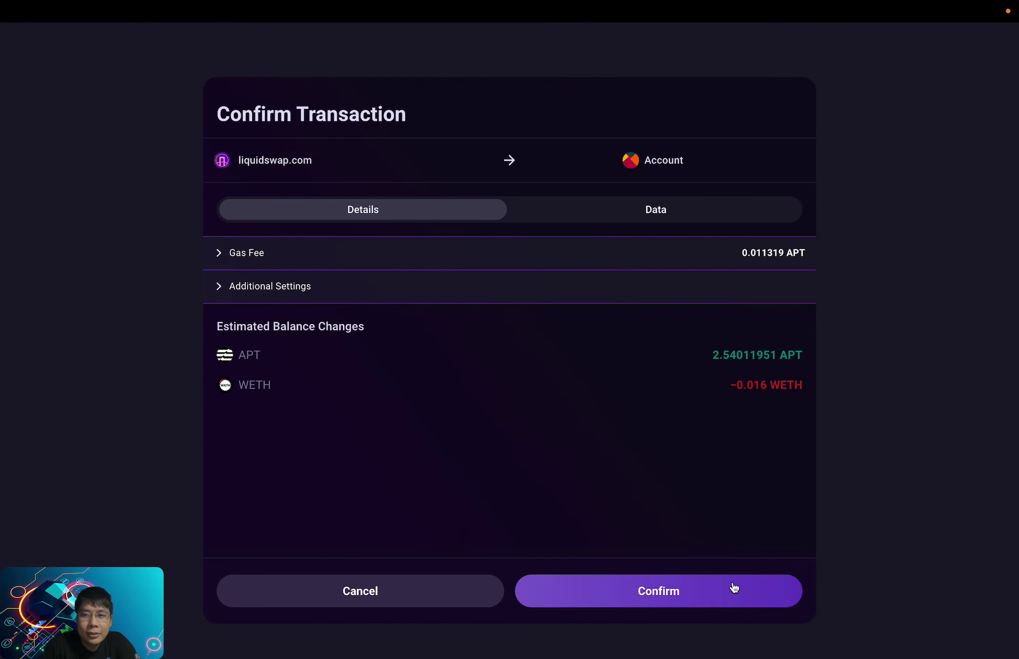
click(734, 588)
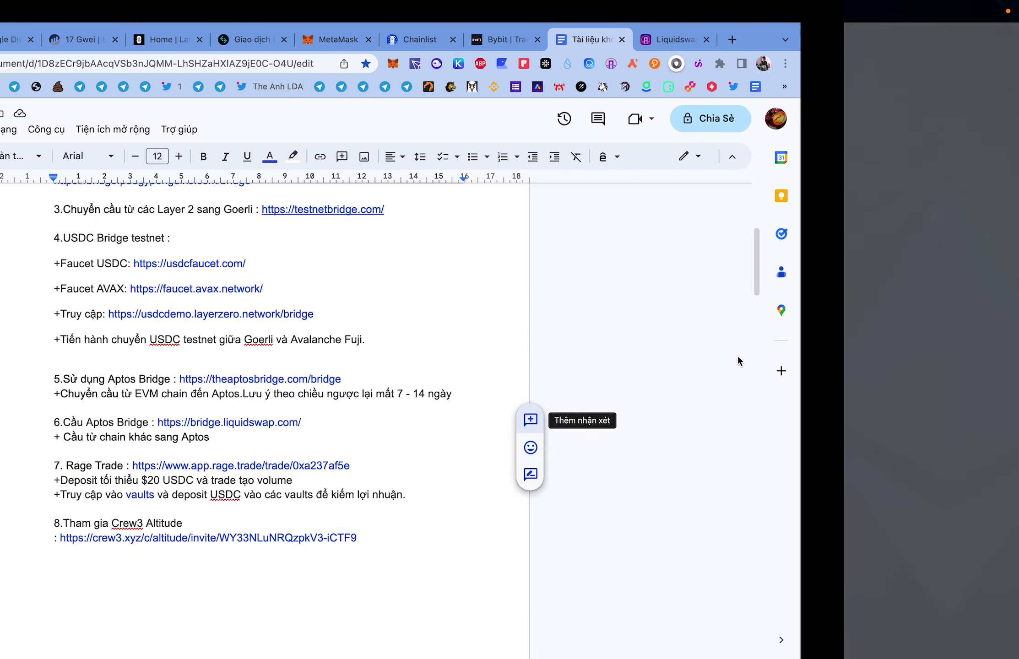
Dismiss the Transaction Submitted notice and switch to the Bybit assets overview.
click(888, 40)
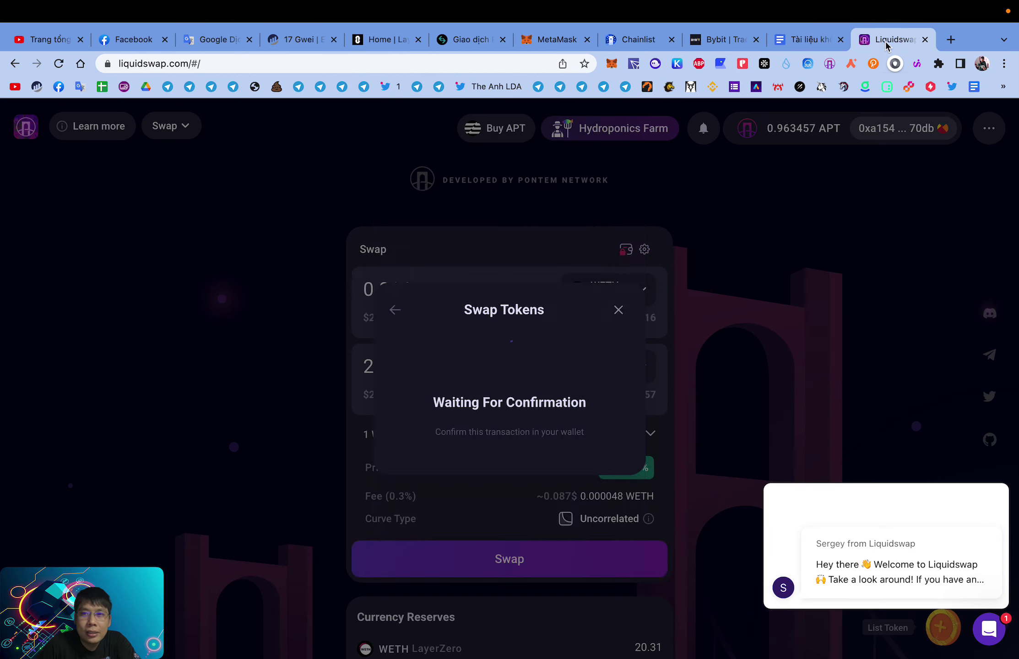
click(542, 536)
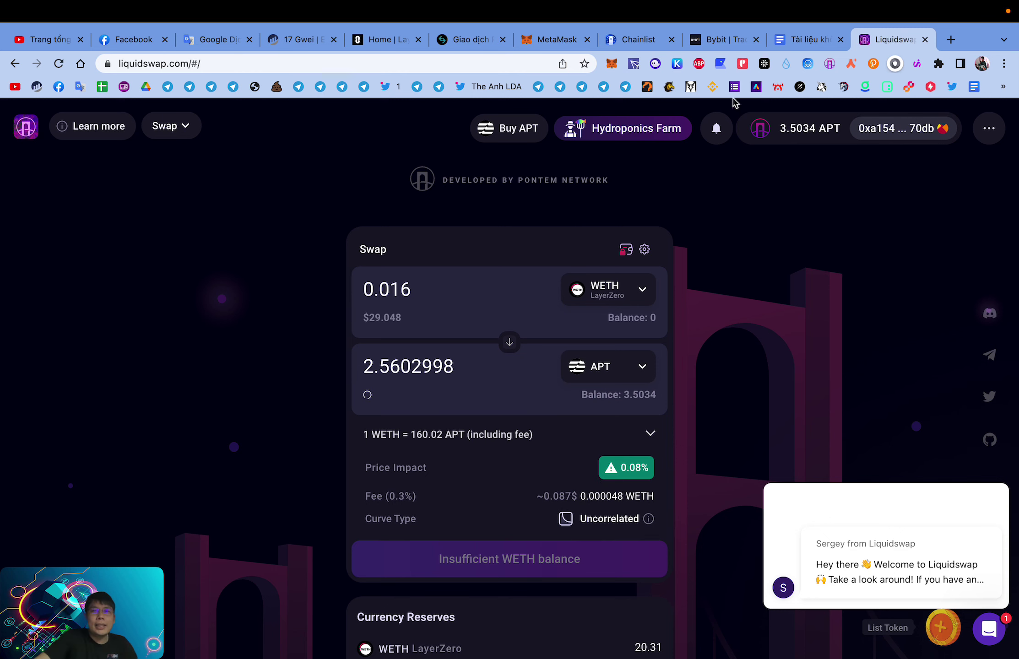
click(712, 46)
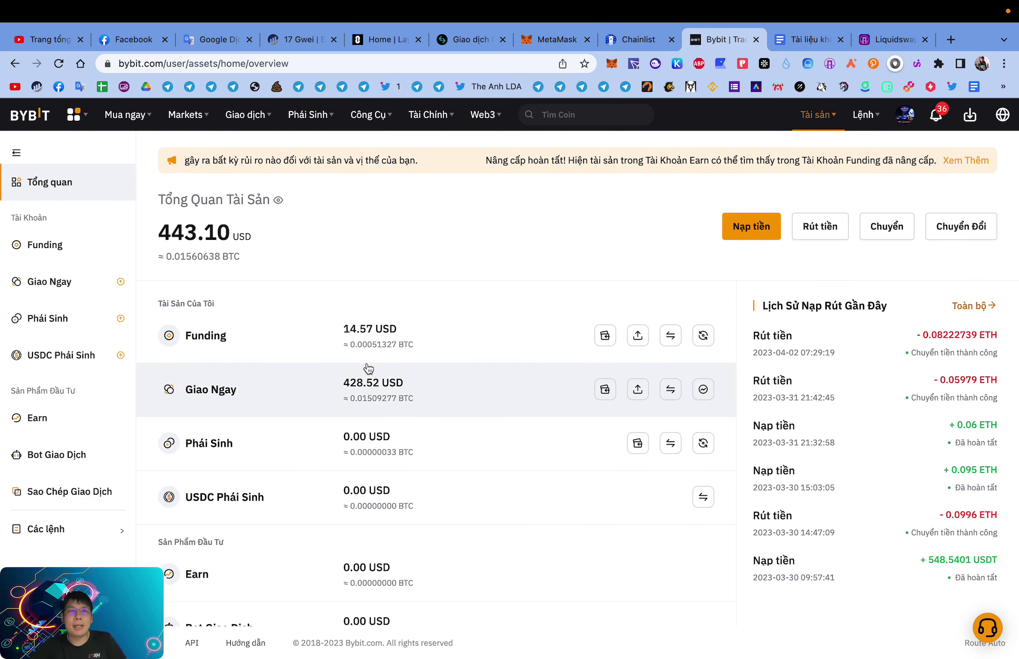
Start a spot-account deposit of APT on the Aptos chain and copy its deposit address.
click(73, 280)
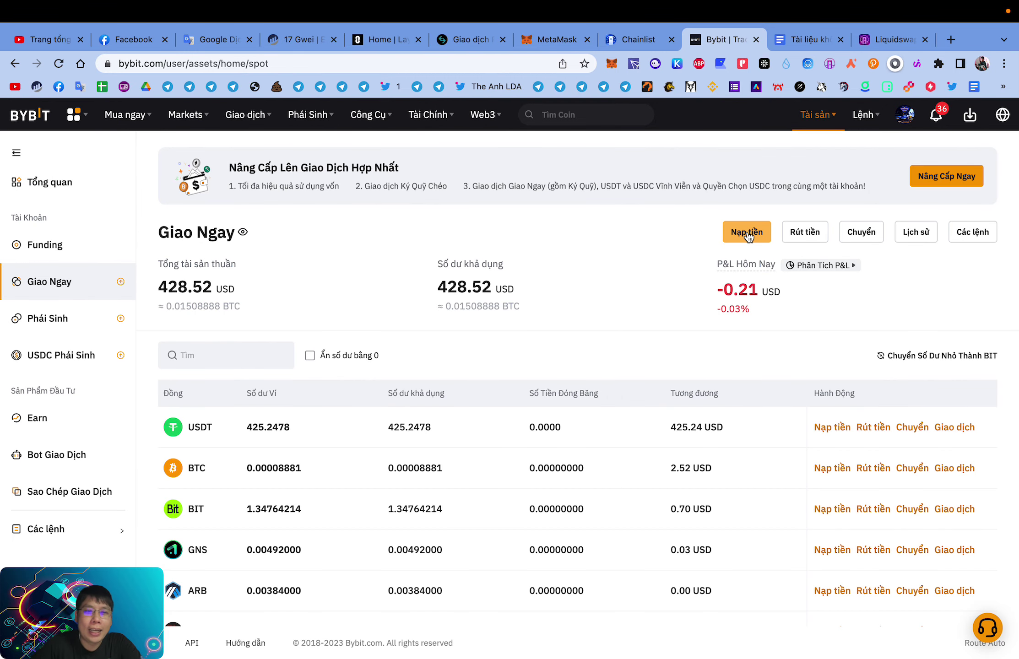
click(747, 233)
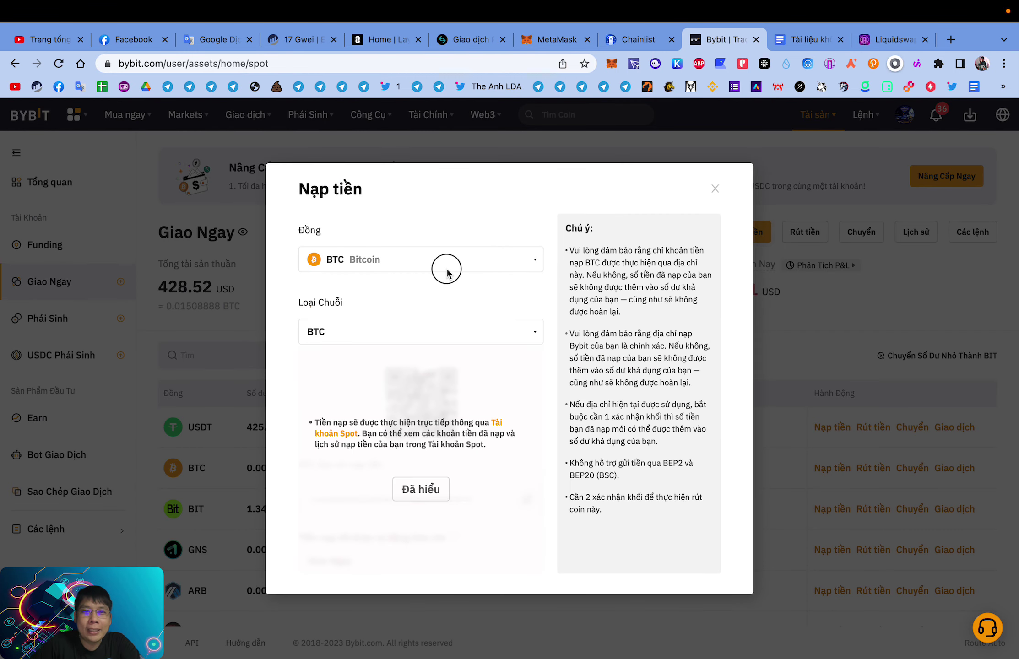
click(459, 259)
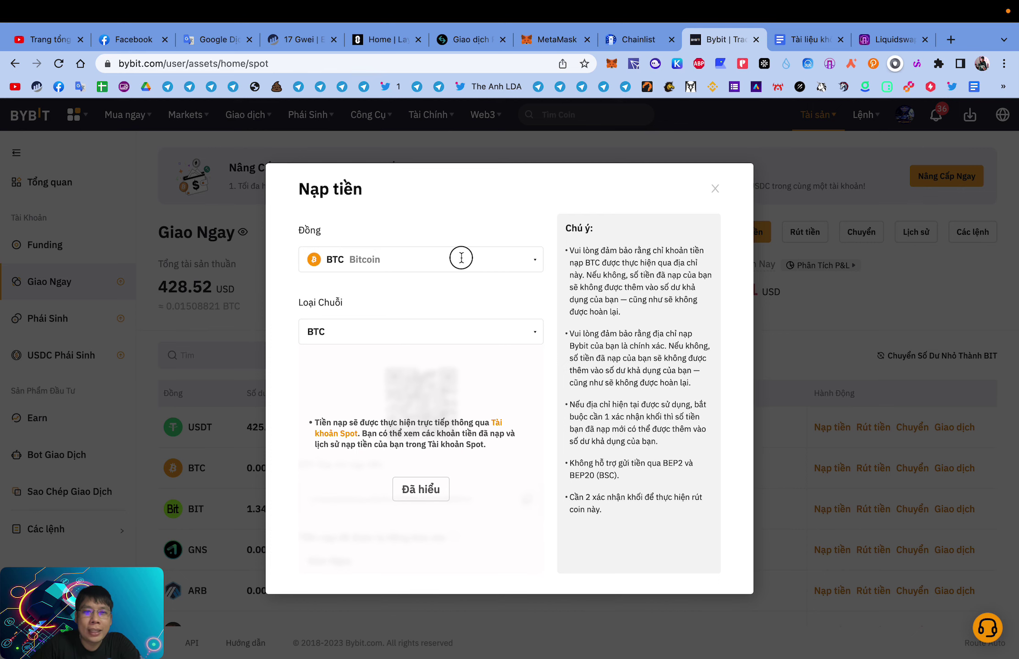
click(527, 281)
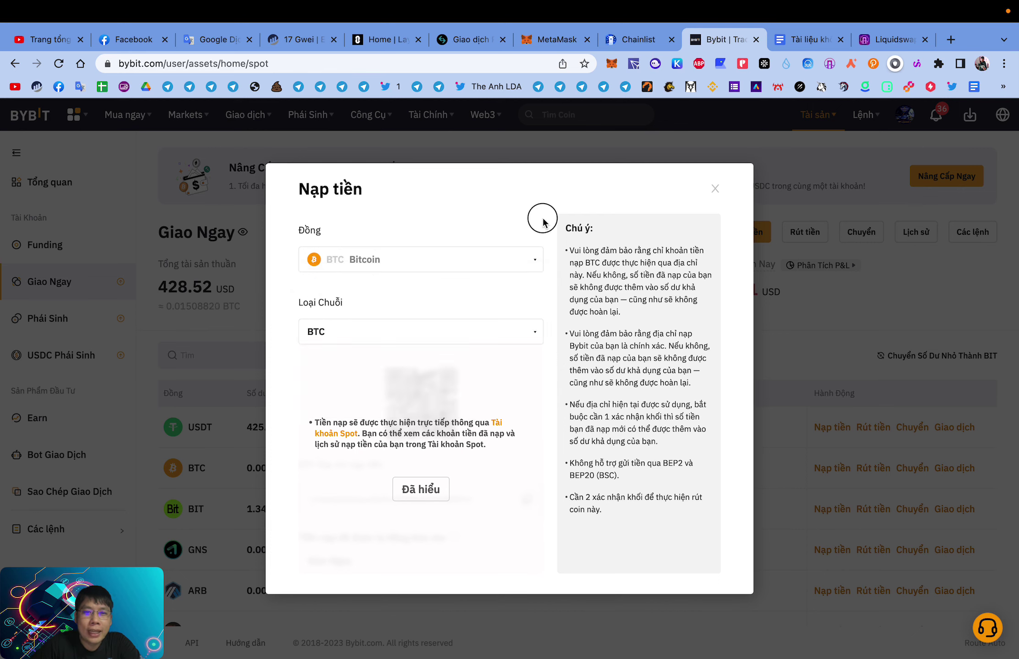
click(441, 265)
text(APT)
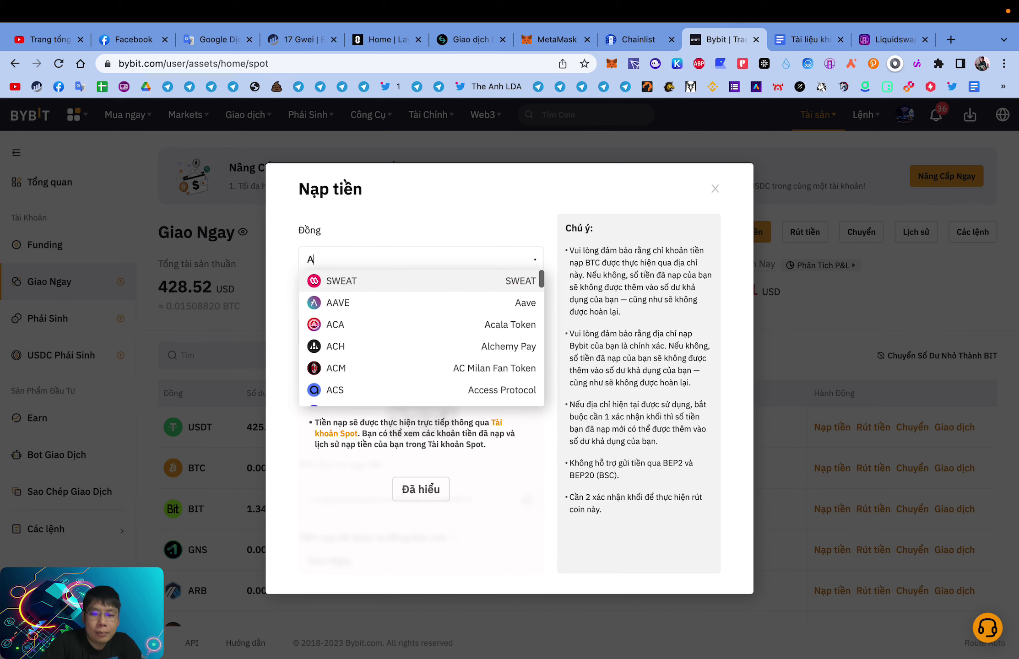
click(453, 283)
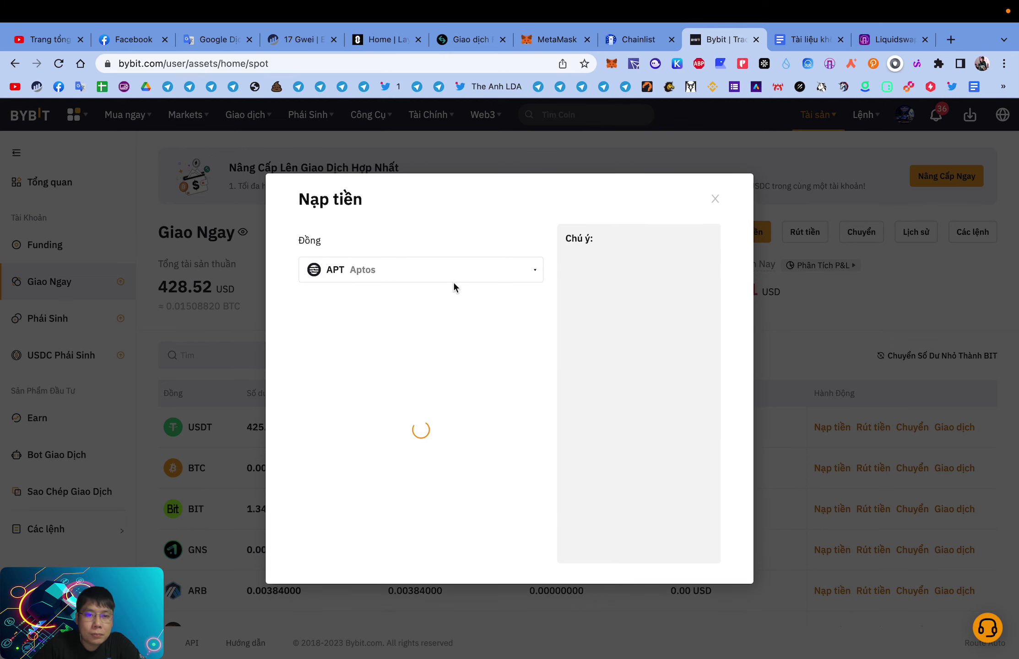
click(437, 488)
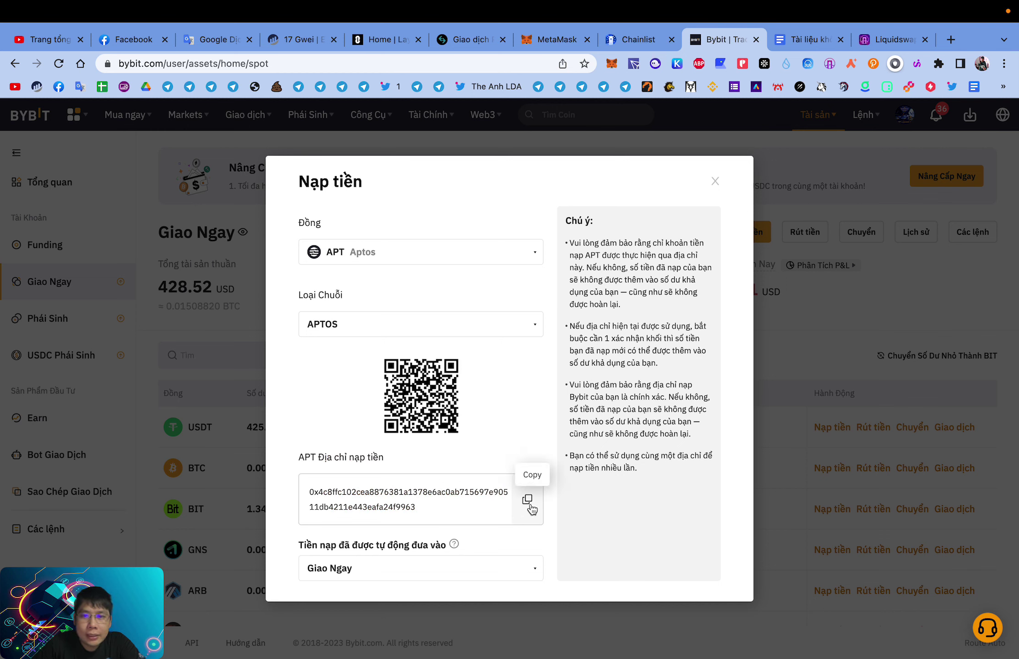
click(528, 503)
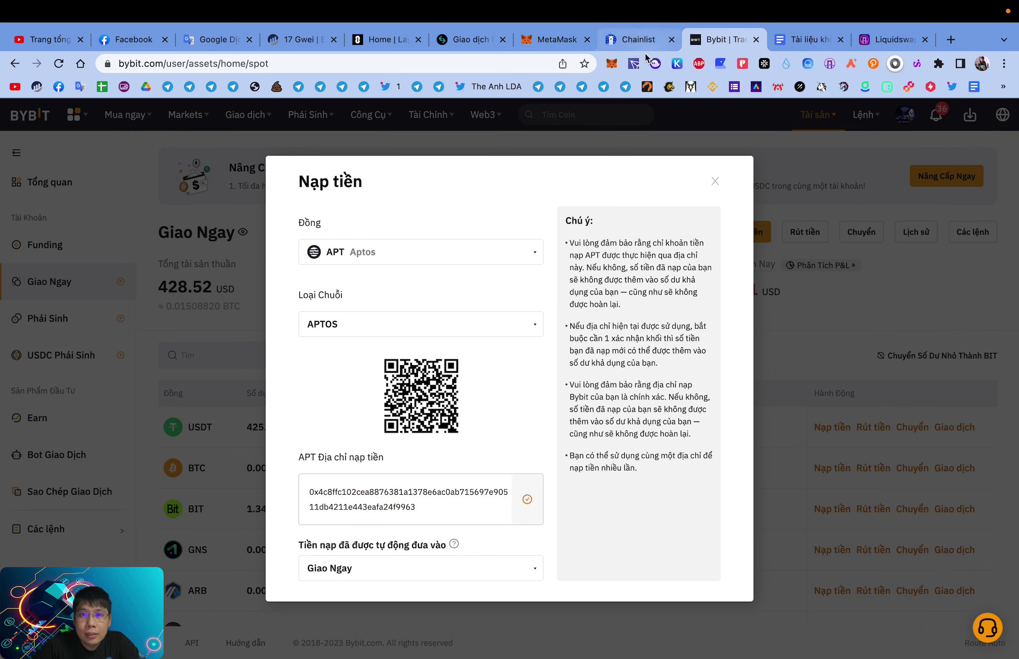
Paste the Bybit deposit address as APT recipient and save it as contact 'Bybit'.
click(830, 63)
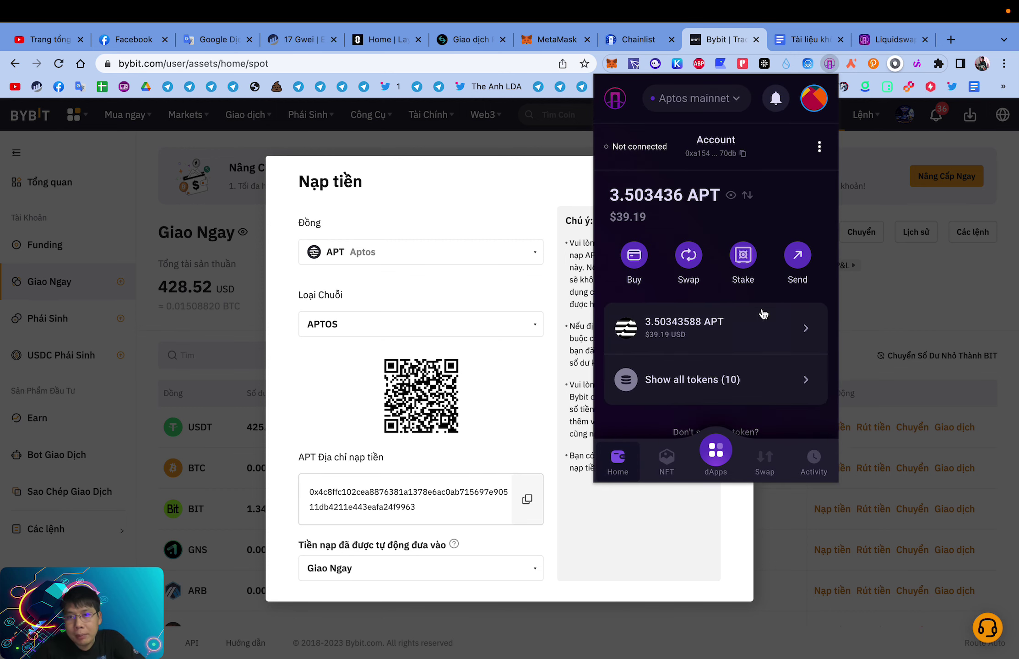
click(736, 335)
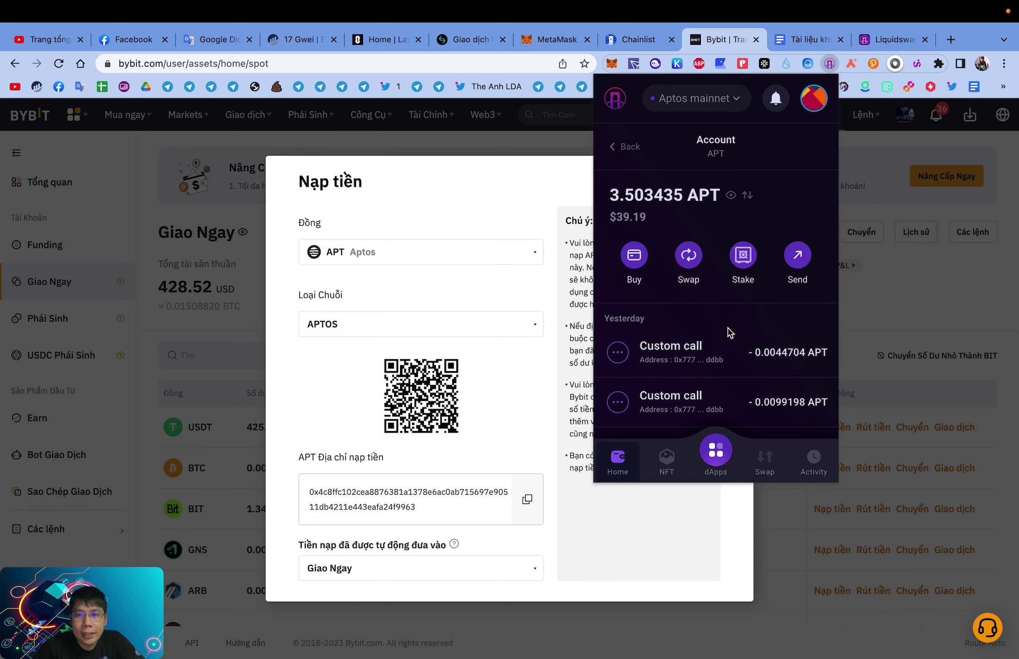
click(798, 255)
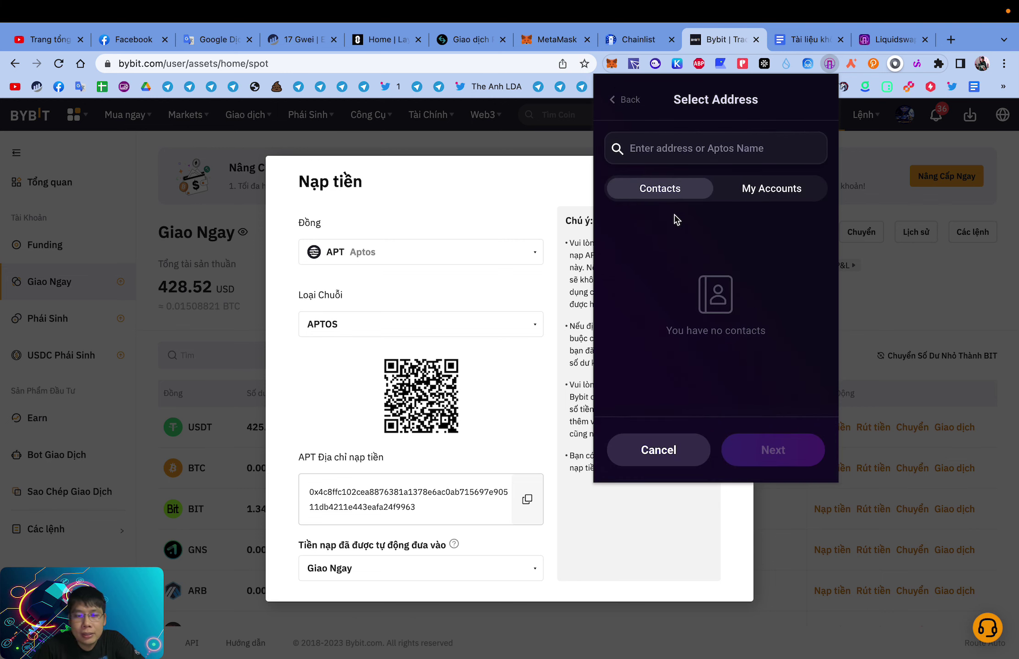
key(super+v)
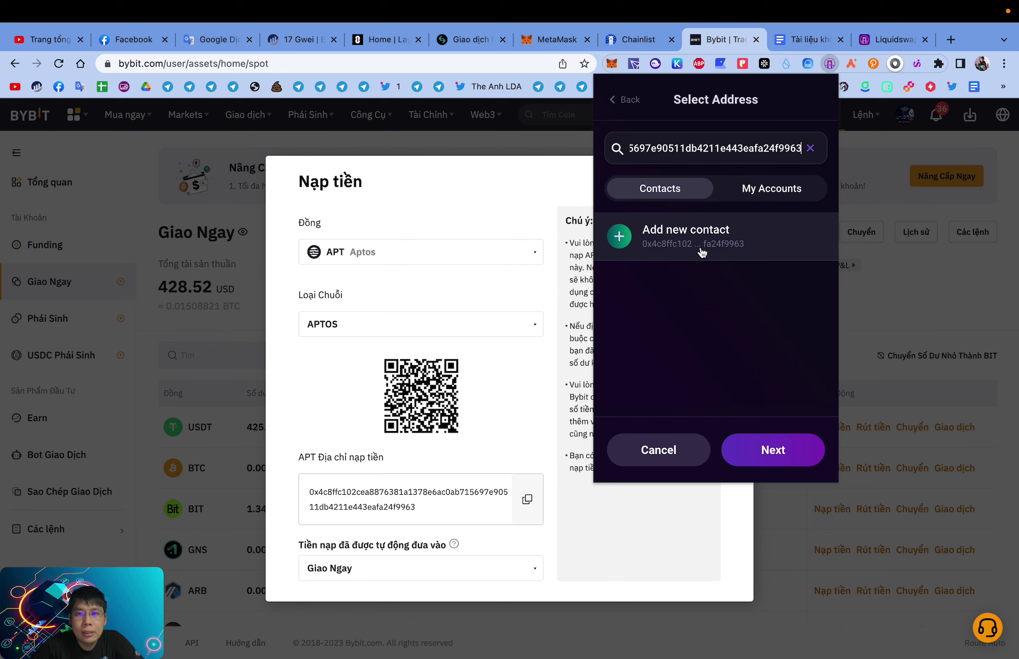
click(619, 236)
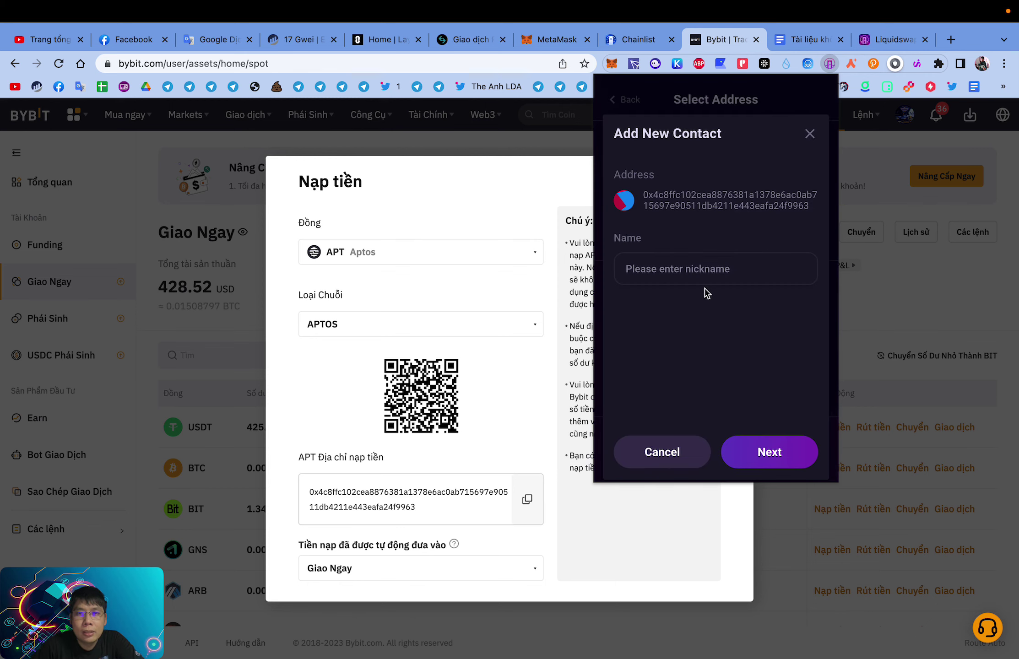
click(691, 265)
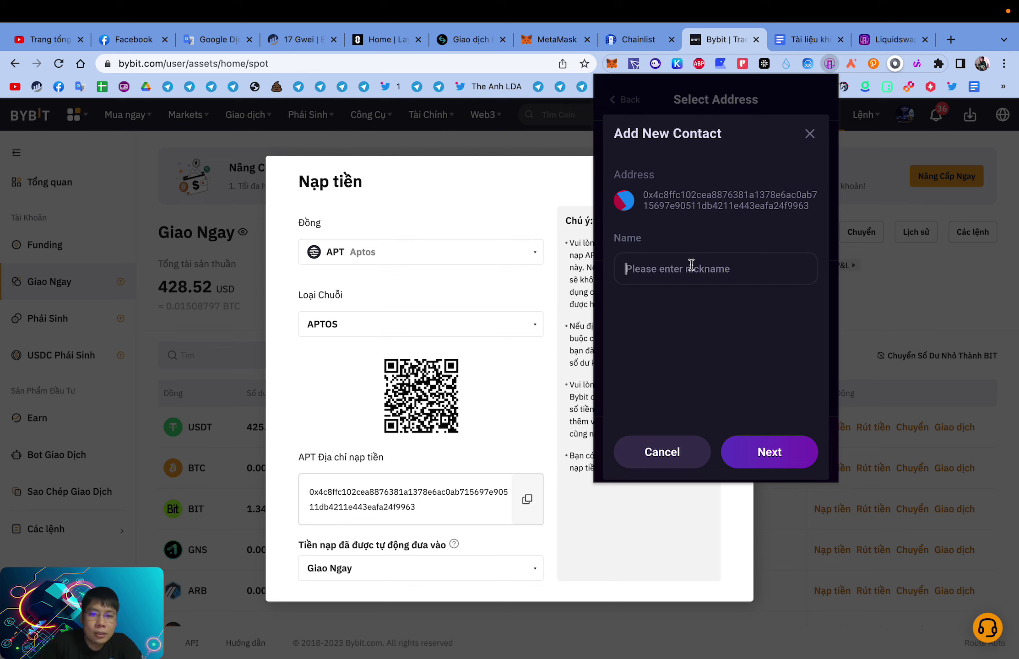
text(Bybit)
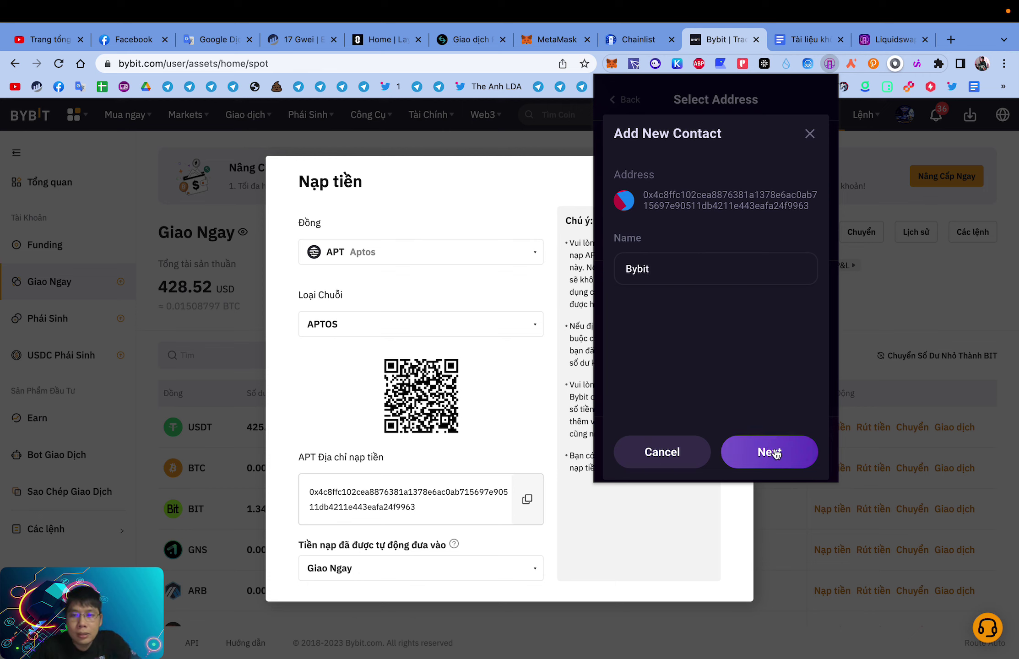
click(777, 451)
Send 2 APT to the Bybit contact and confirm the transfer.
click(792, 455)
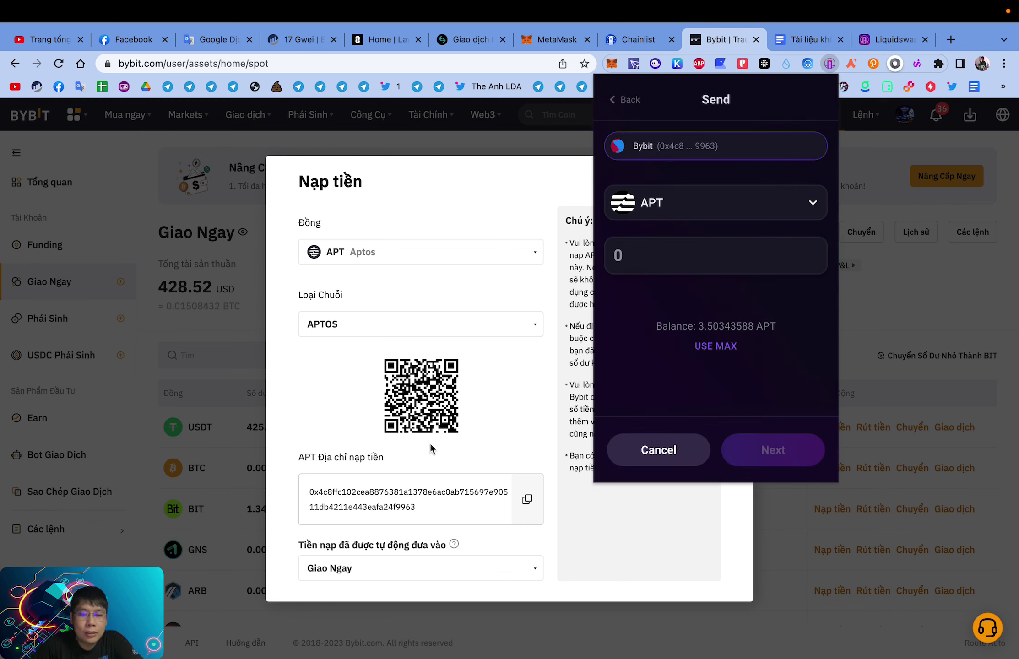
text(2)
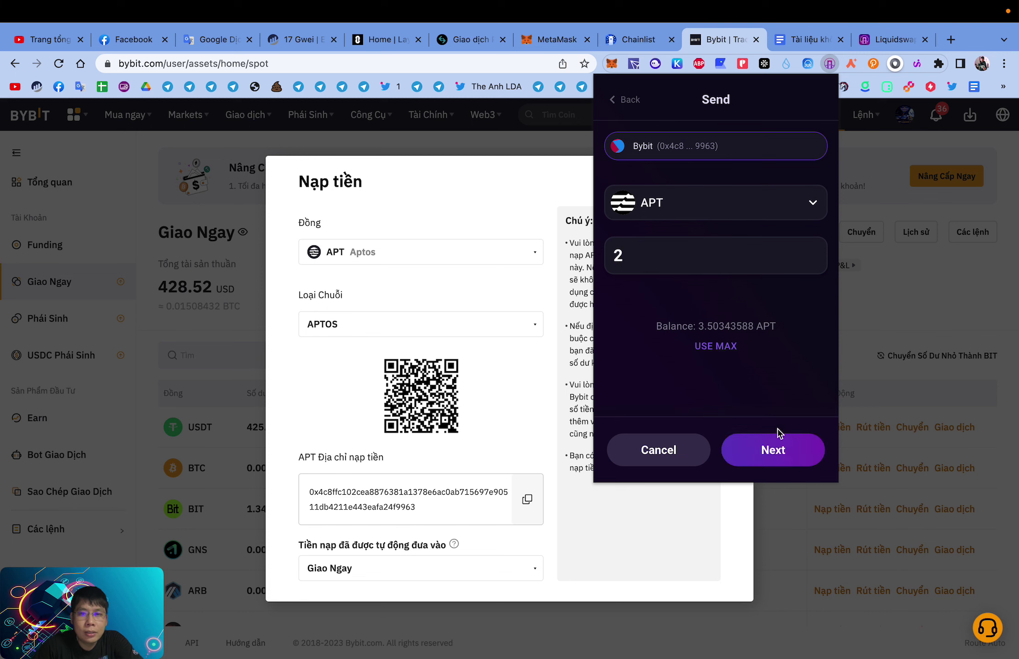
click(772, 450)
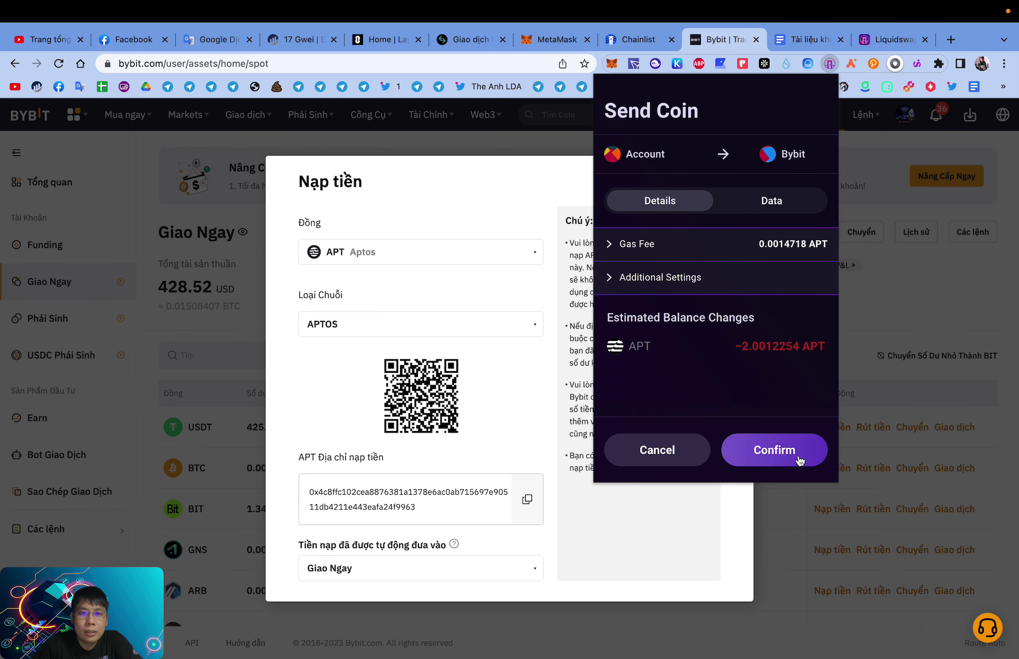
click(799, 460)
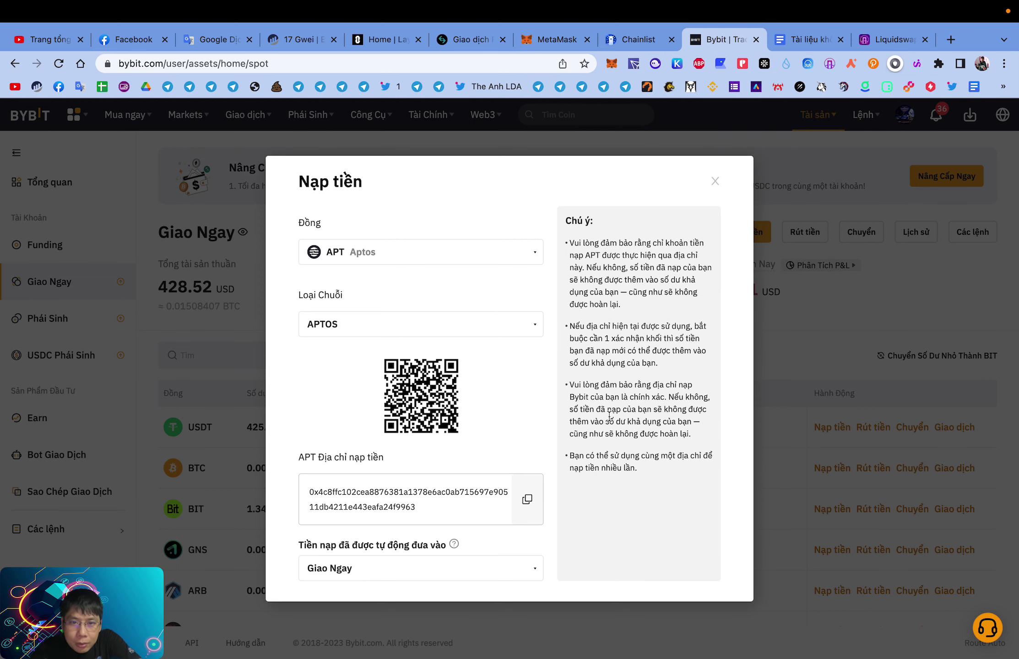
Send 2 APT from Pontem Wallet to the saved Bybit contact and confirm the transfer.
click(829, 64)
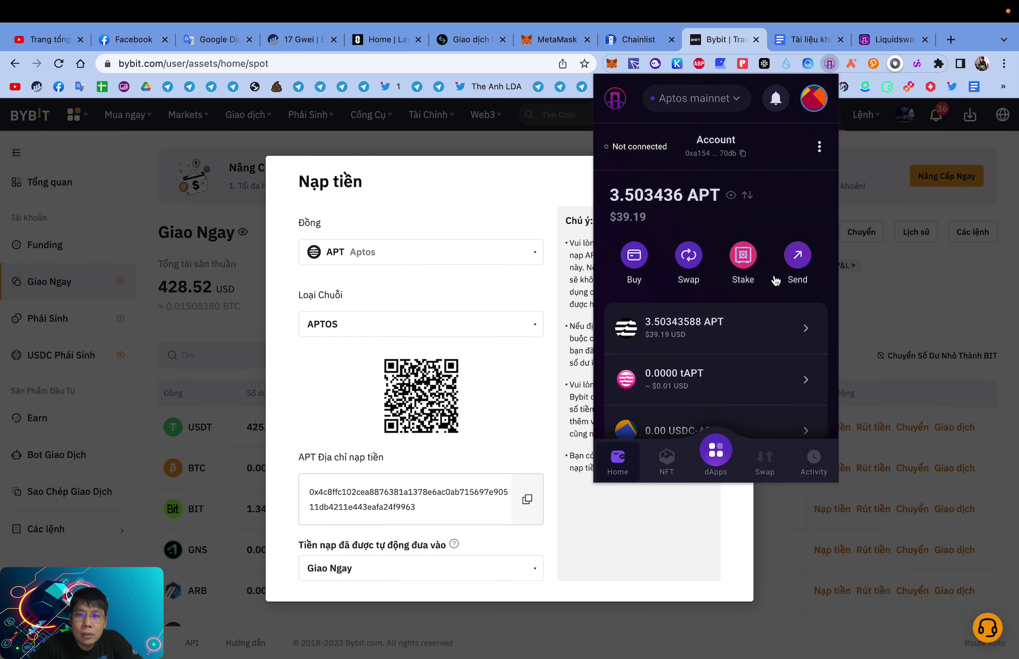
click(797, 256)
click(739, 247)
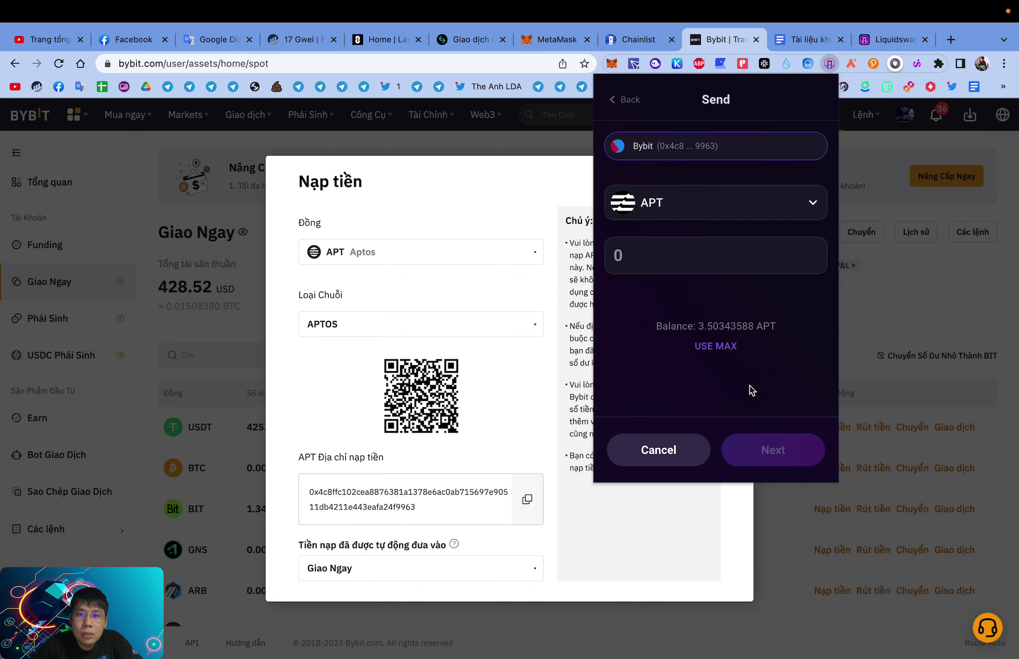
text(2)
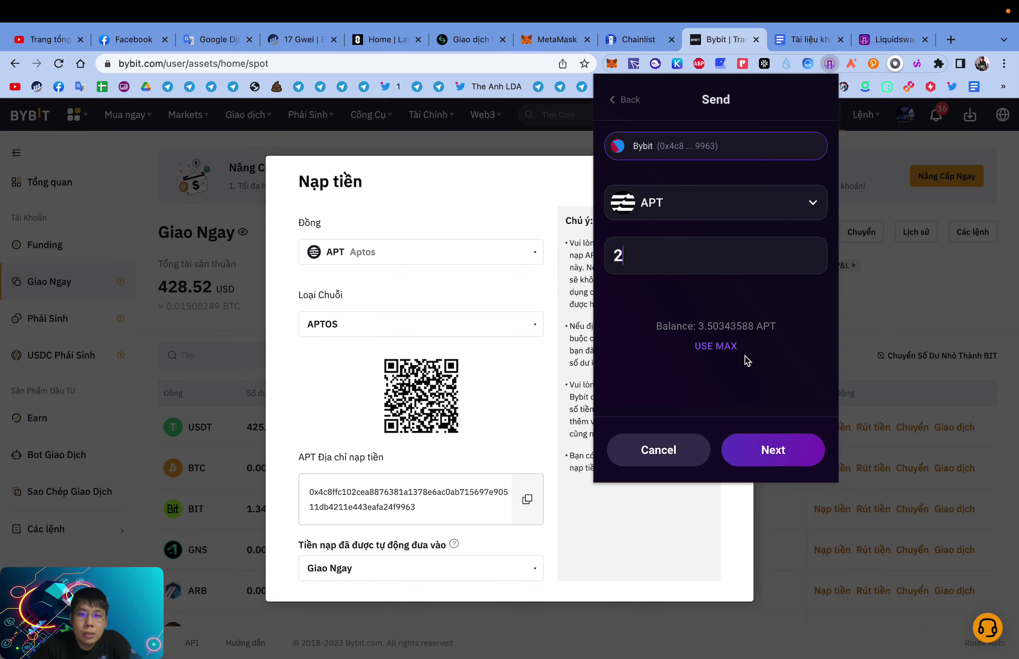
click(786, 462)
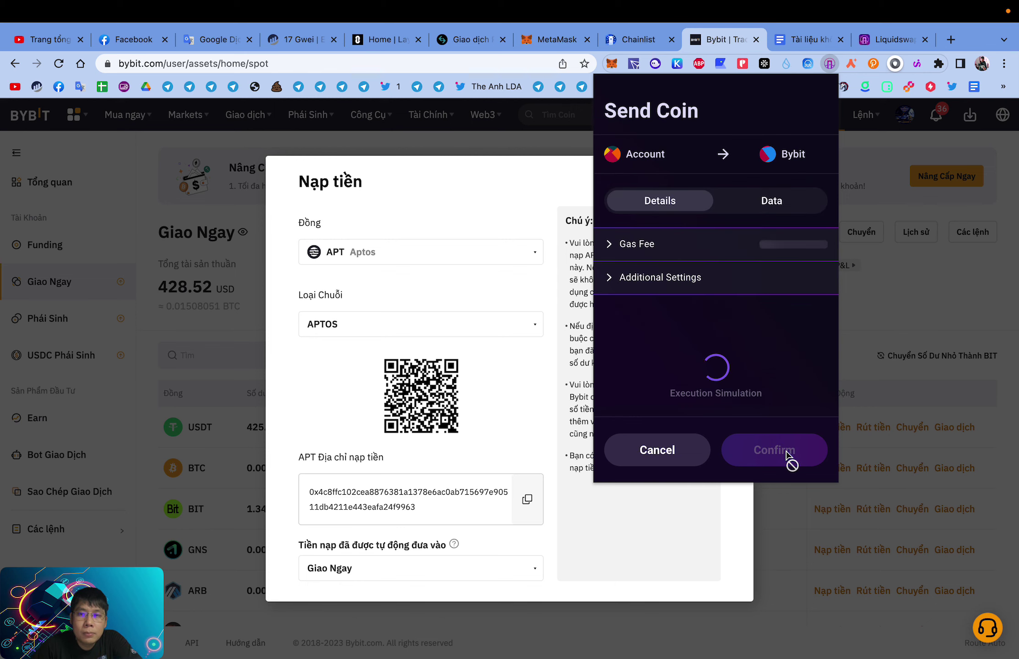
click(787, 453)
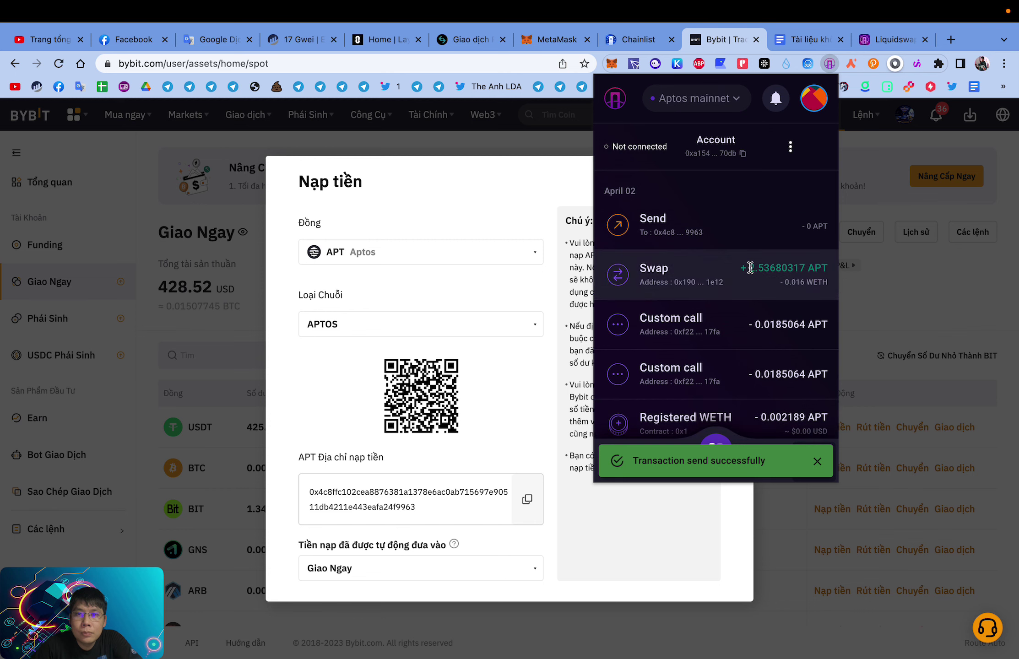
Dismiss the send success message and close the wallet panel, with 1.502138 APT remaining.
click(817, 462)
click(618, 457)
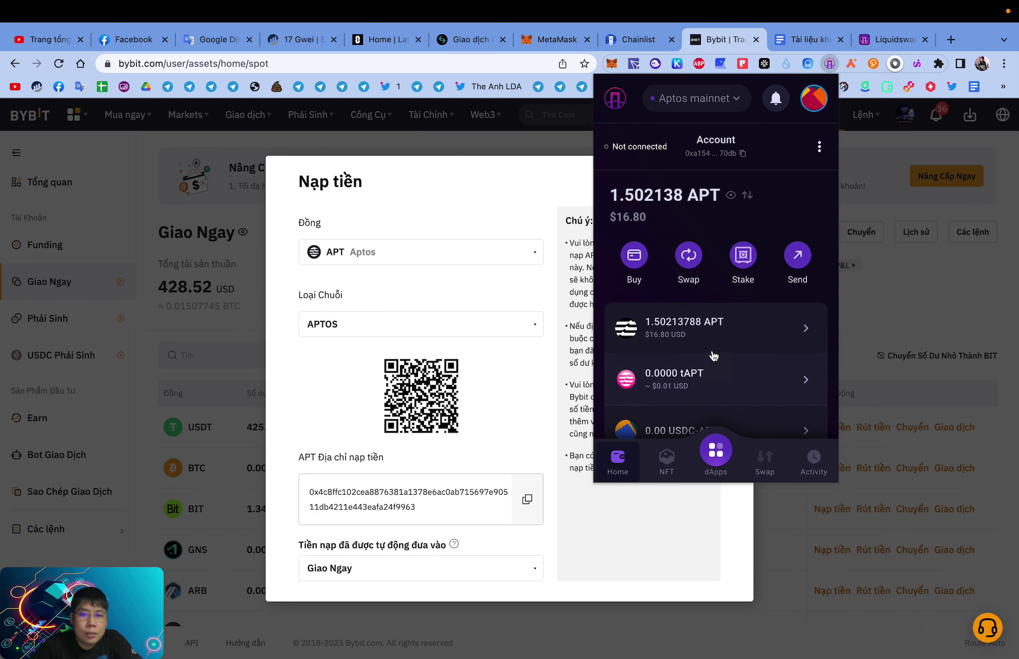
click(527, 499)
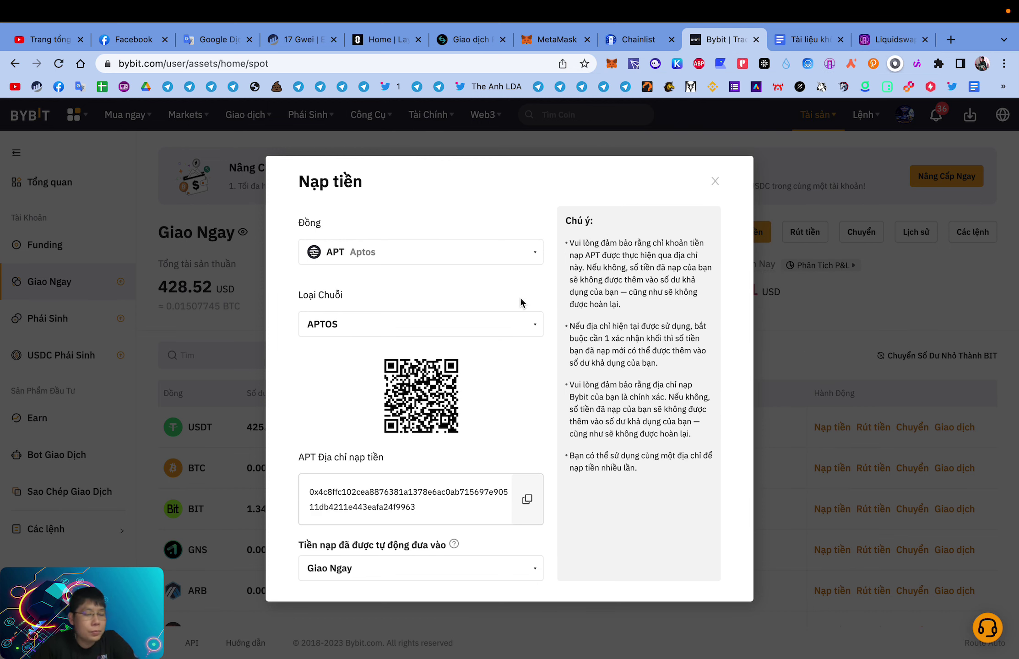
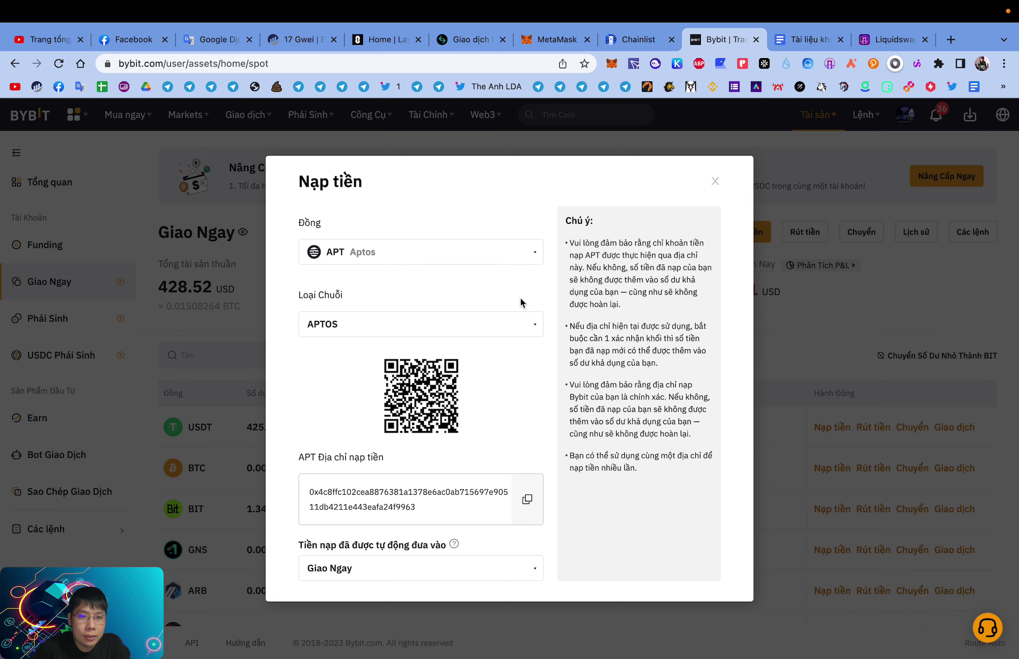
Close the APT deposit window and reload the Bybit spot assets page.
click(715, 181)
right_click(572, 236)
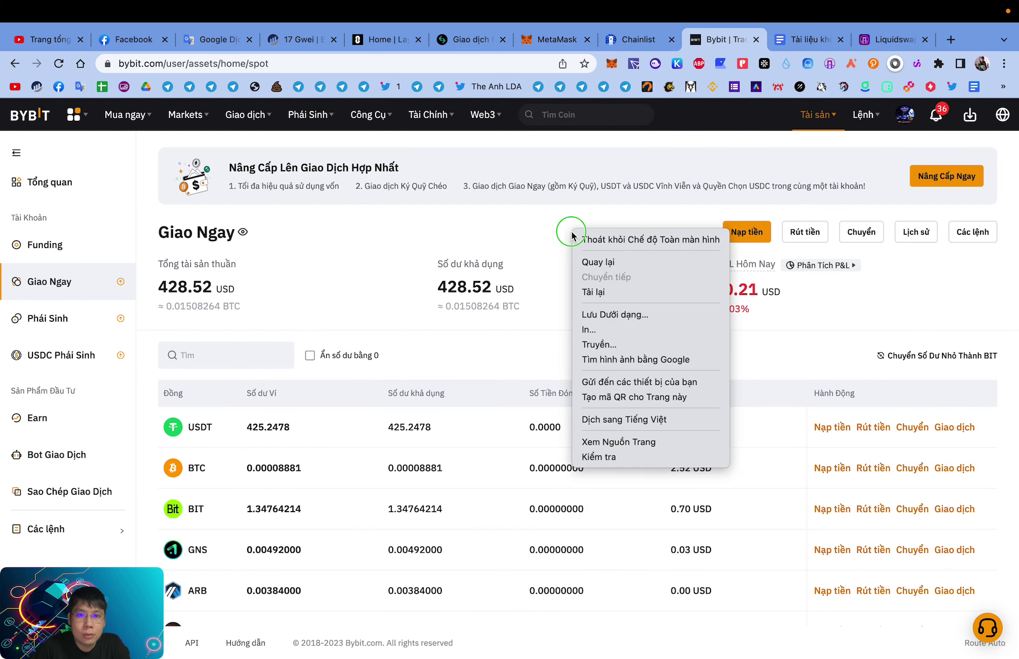
click(607, 292)
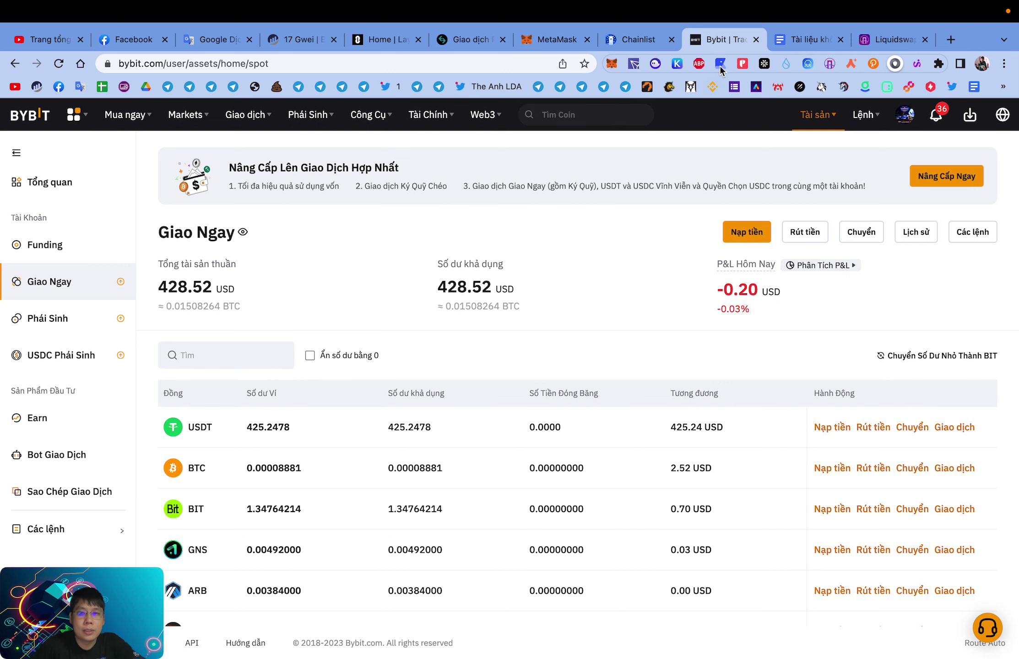
Open the Rage Trade ETH-USDC page from the Docs notes link and close the Liquidswap tab.
click(875, 40)
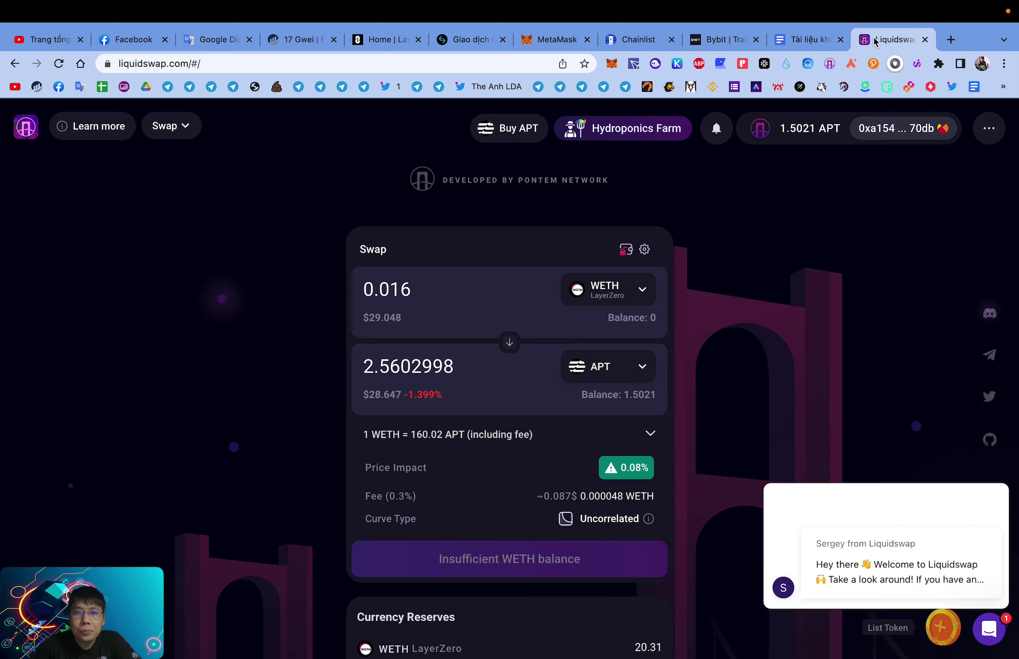
click(808, 40)
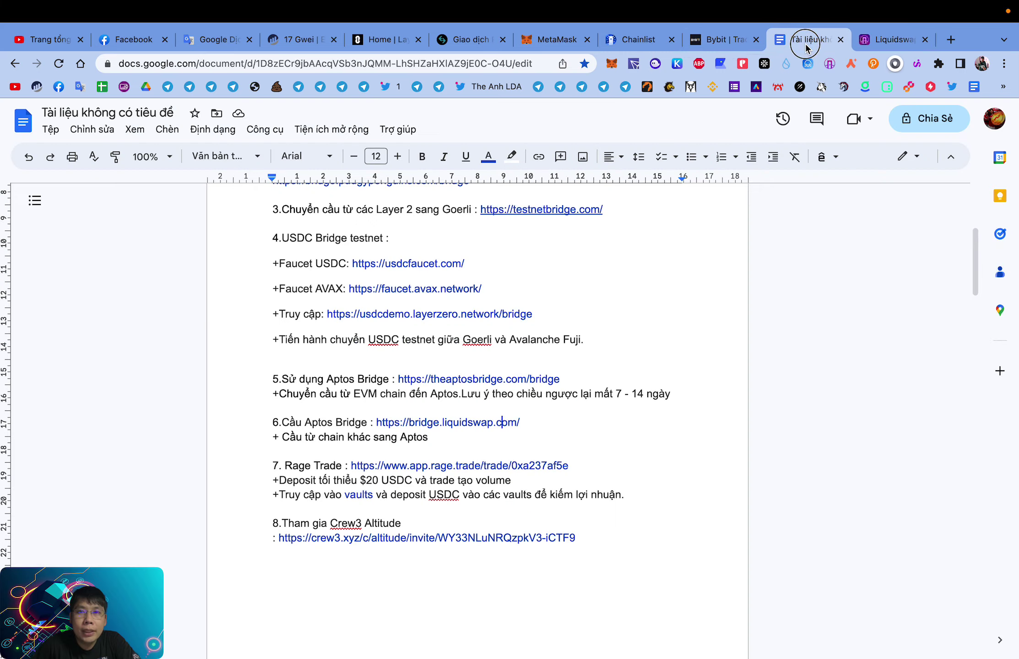
scroll(643, 315, down, 2)
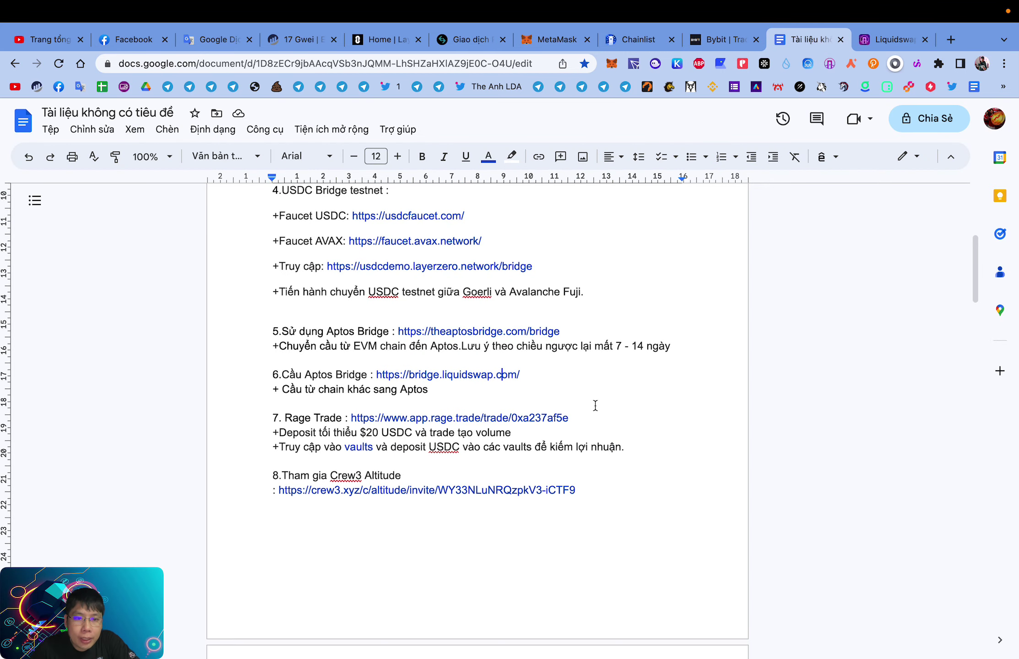
click(484, 419)
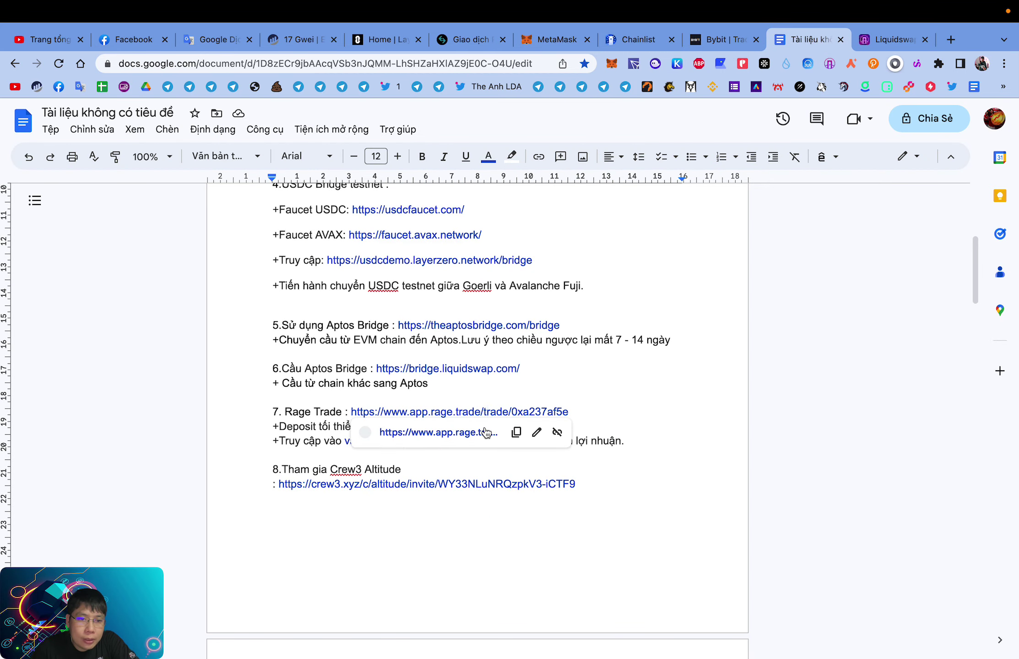
click(435, 431)
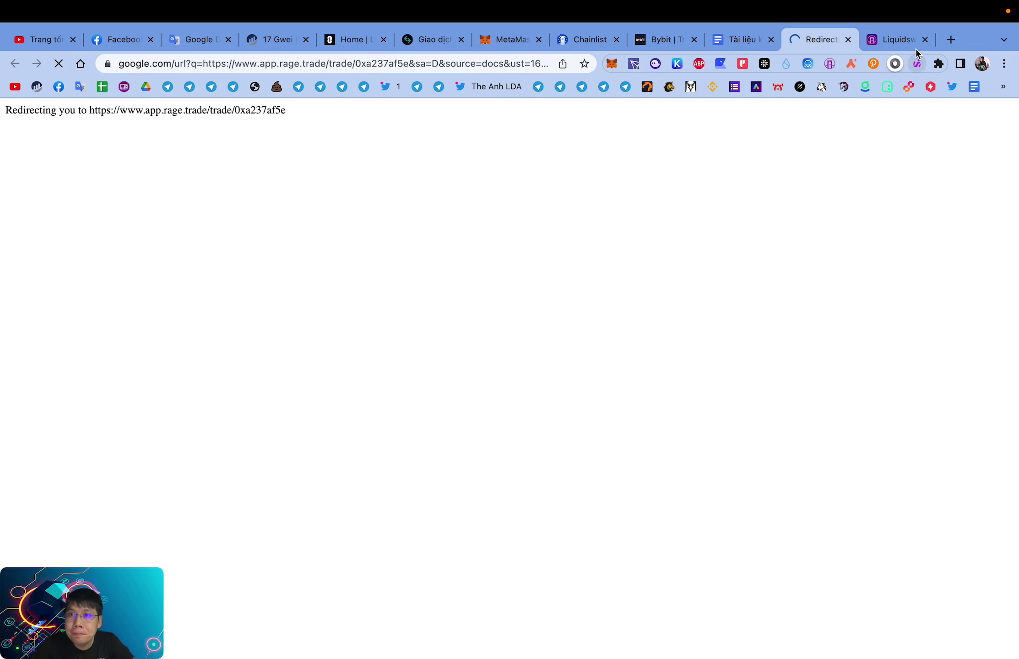
click(926, 42)
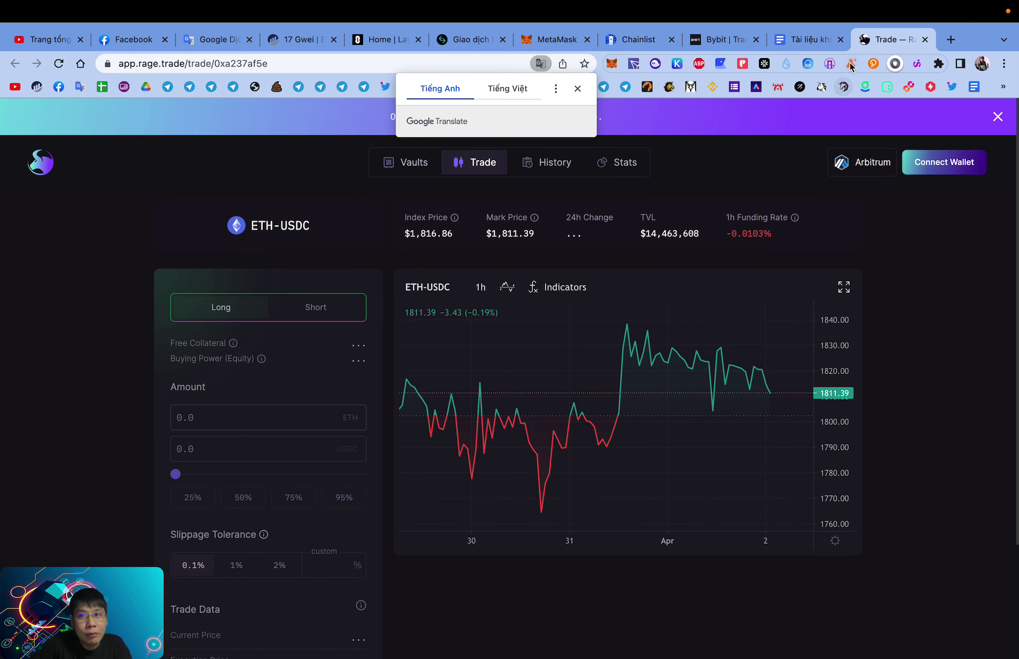
click(794, 42)
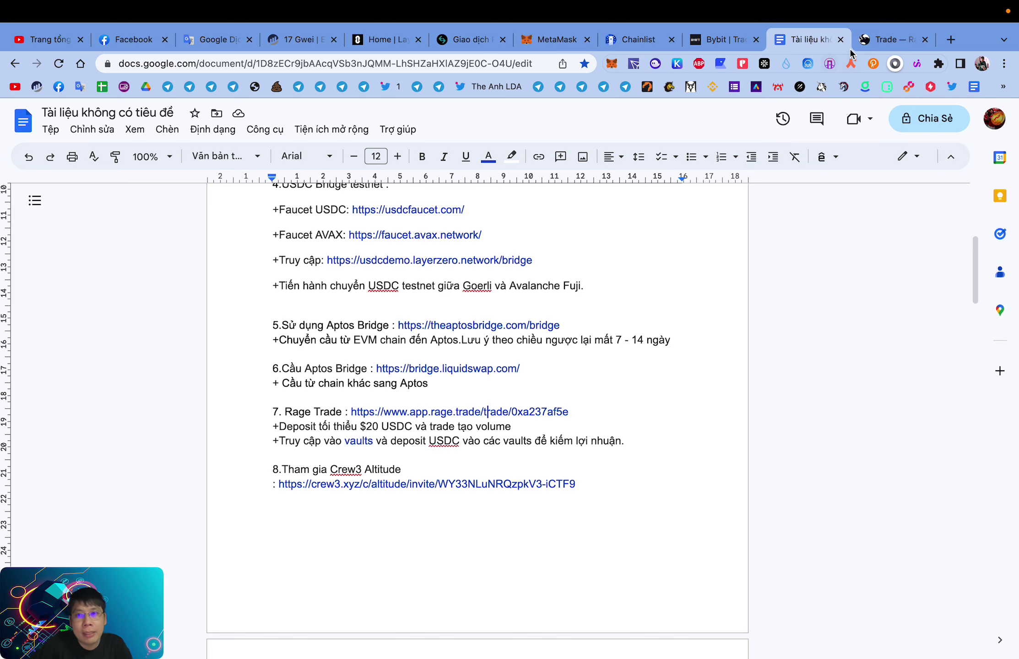
click(889, 40)
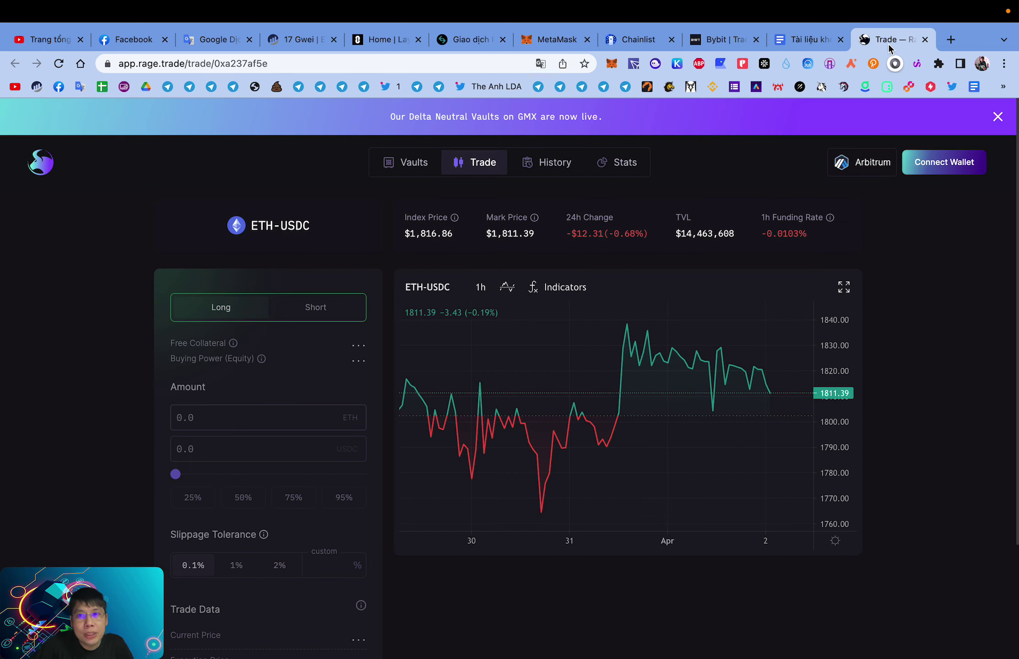
Connect MetaMask Account 1 to Rage Trade, then go back to the Docs notes.
click(950, 165)
click(638, 367)
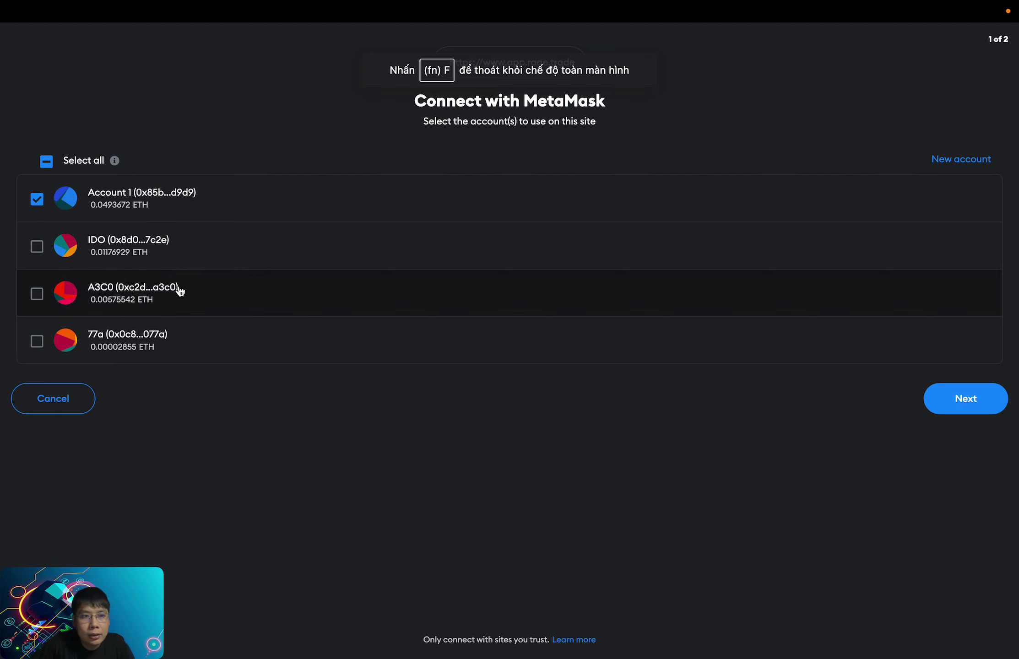
click(980, 400)
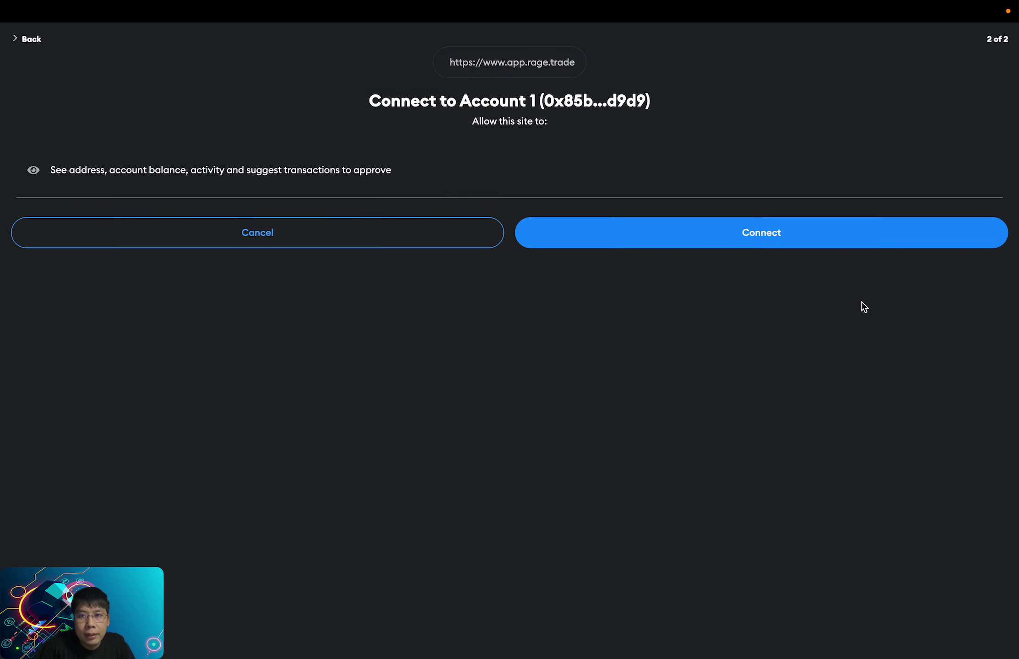
click(830, 241)
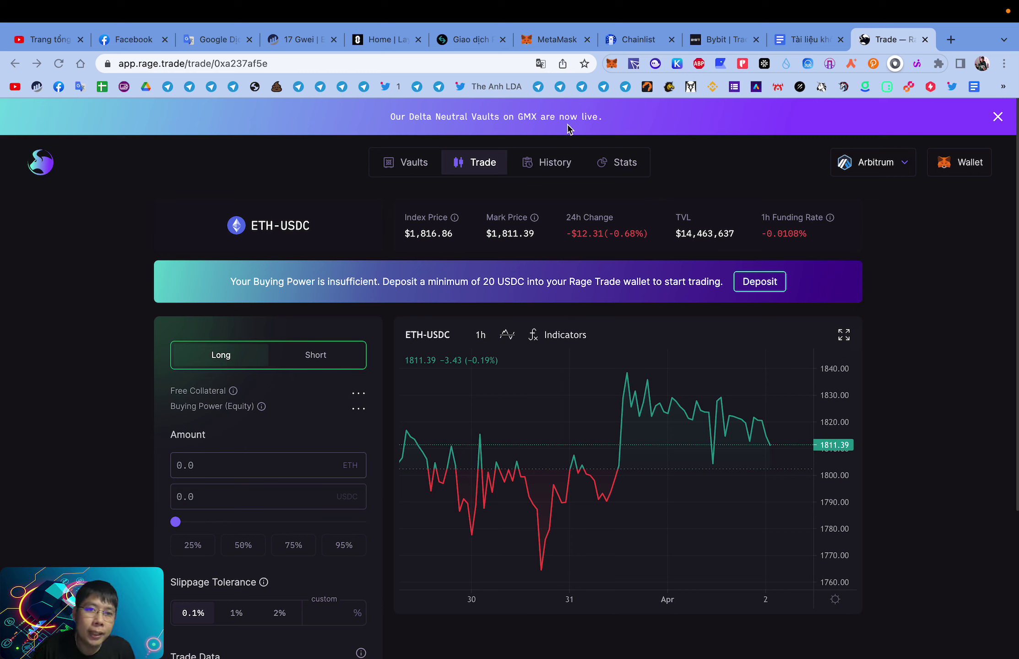
click(799, 39)
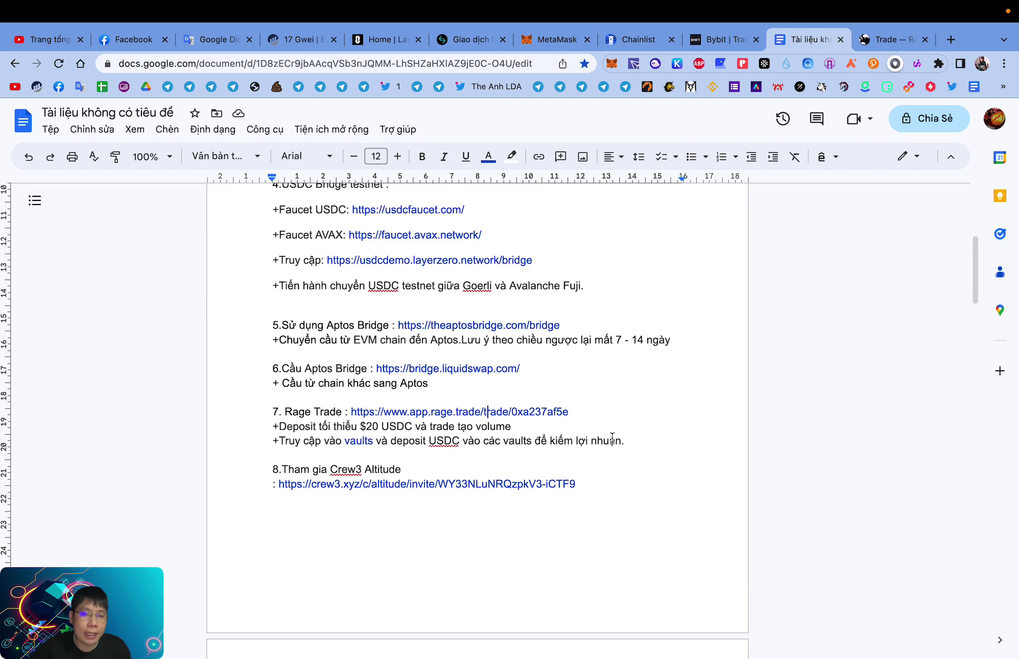
Open app.uniswap.org in a new tab.
click(950, 40)
text(un)
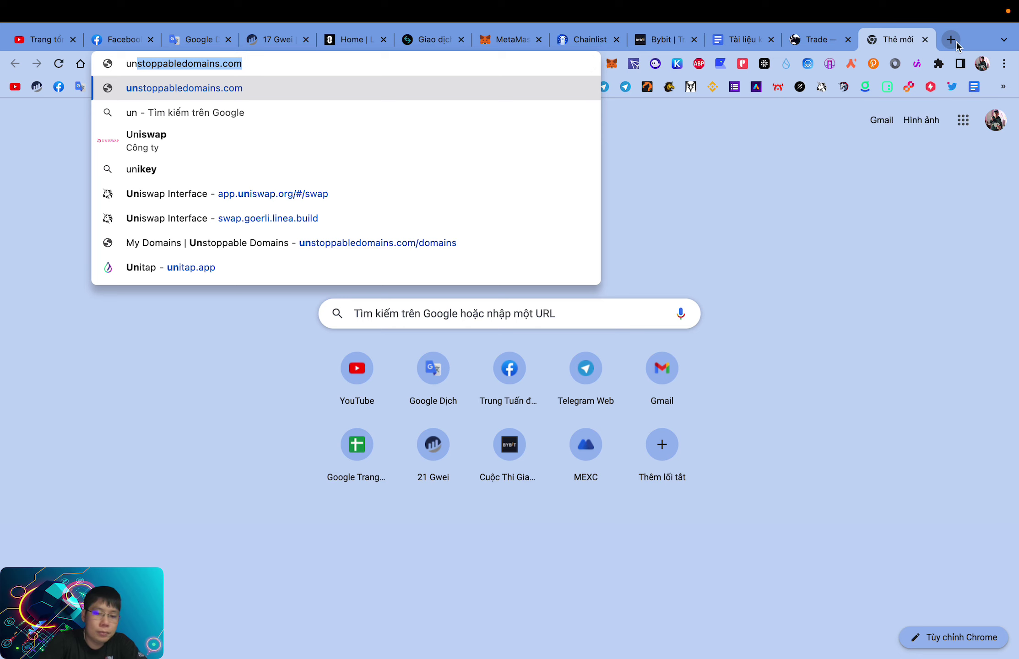
text(ni)
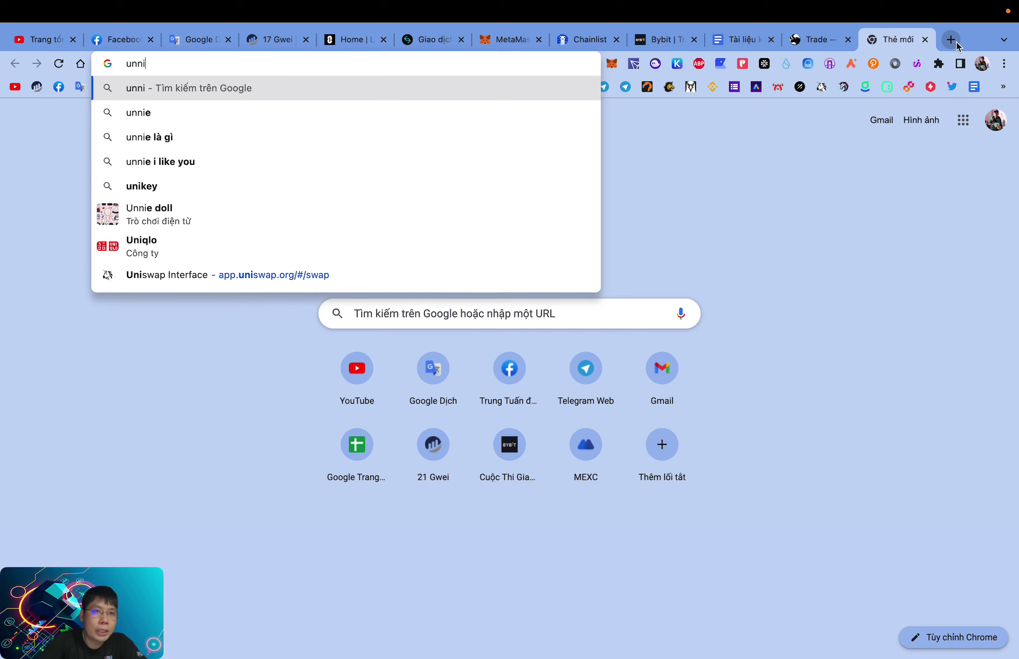
key(BackSpace)
key(BackSpace)
text(i)
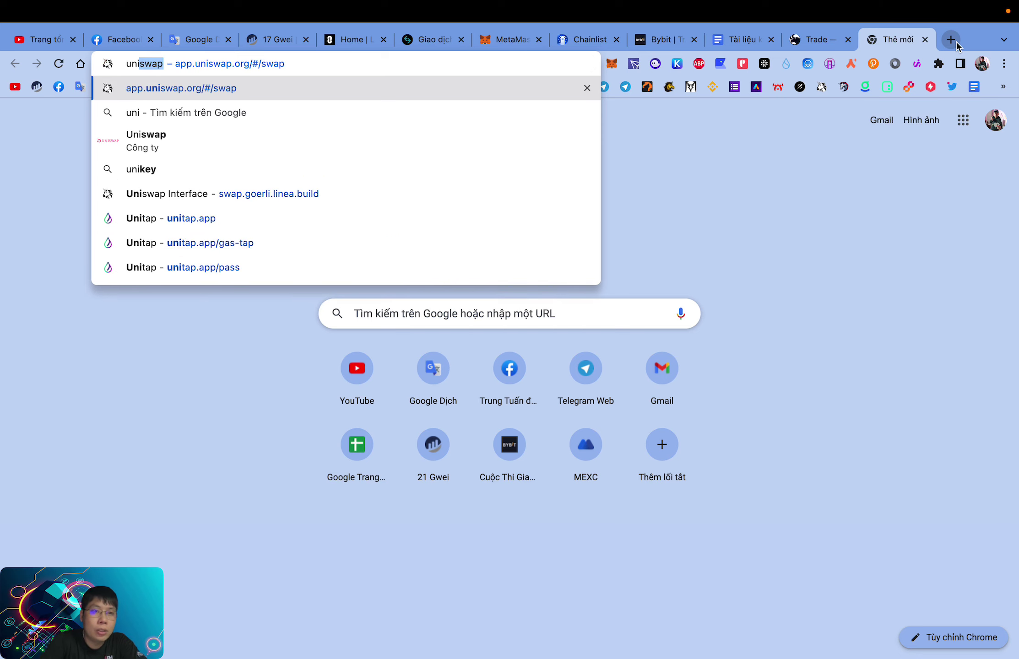
key(Return)
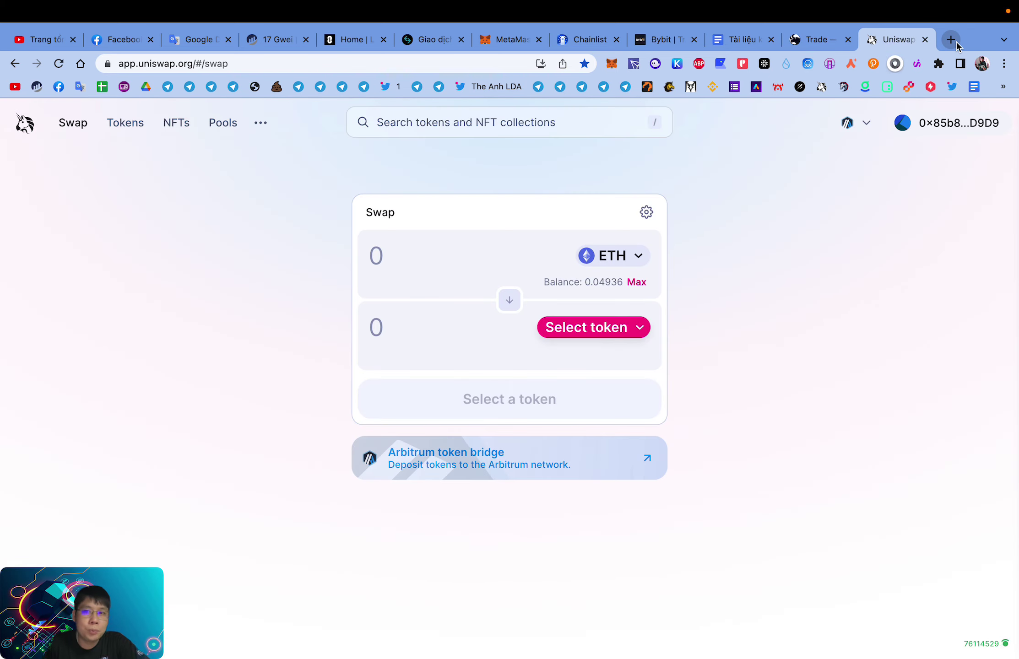
Swap about 0.0275 ETH for exactly 50 USDC, confirming the transaction in MetaMask.
click(630, 327)
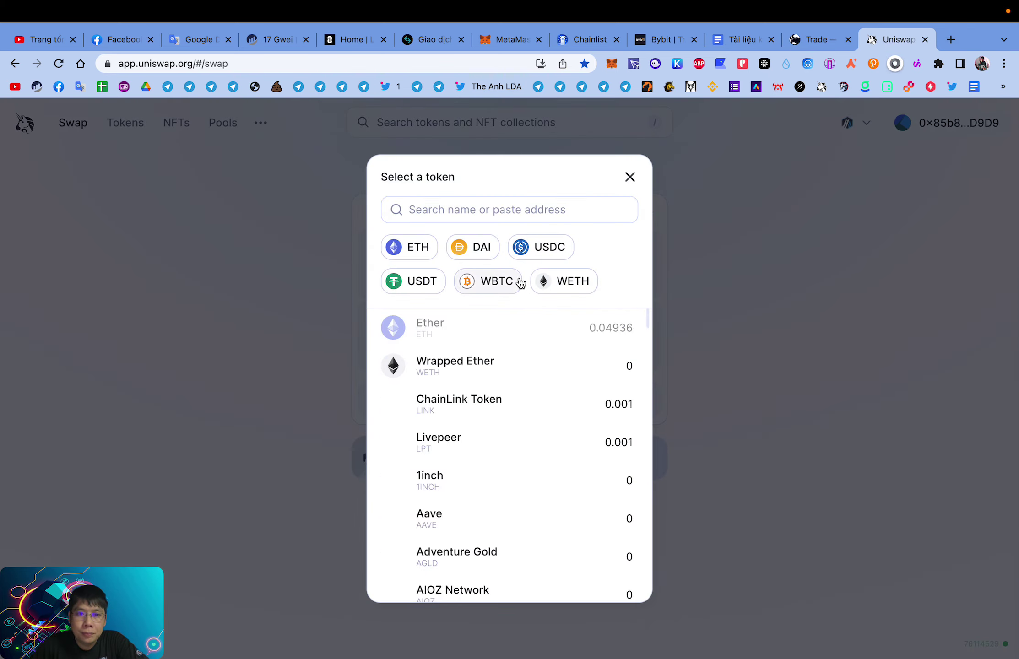
click(540, 248)
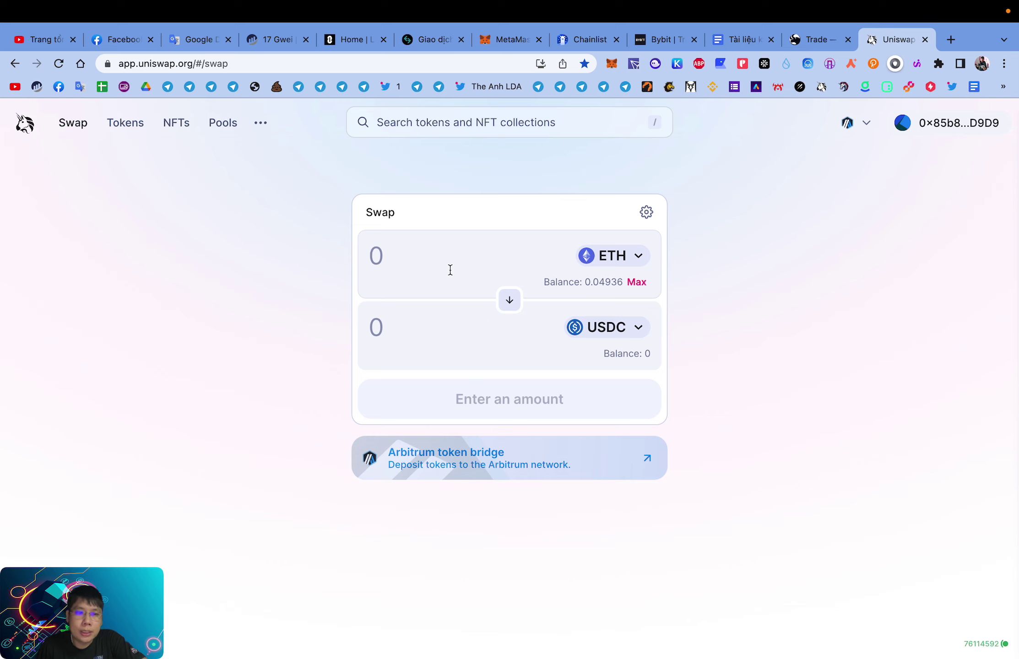
click(422, 338)
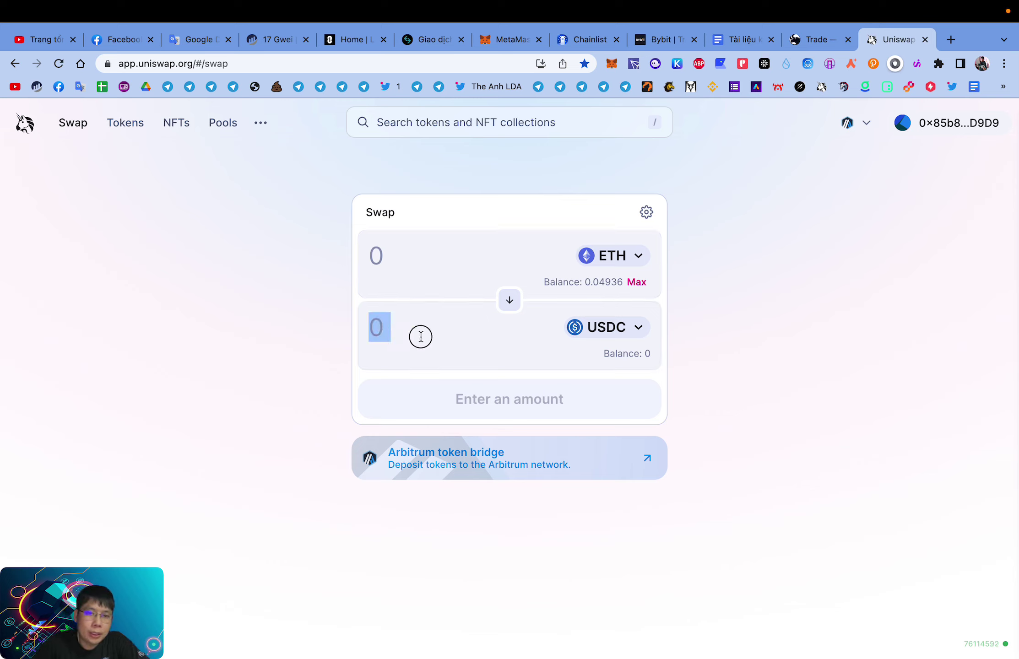
text(50)
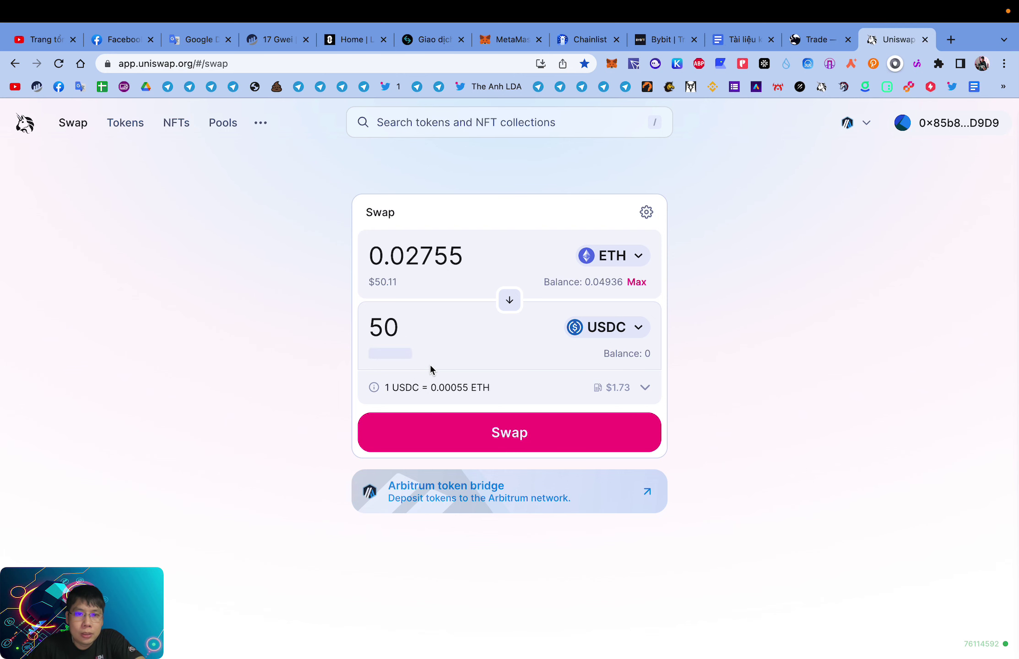
key(ctrl+shift+Tab)
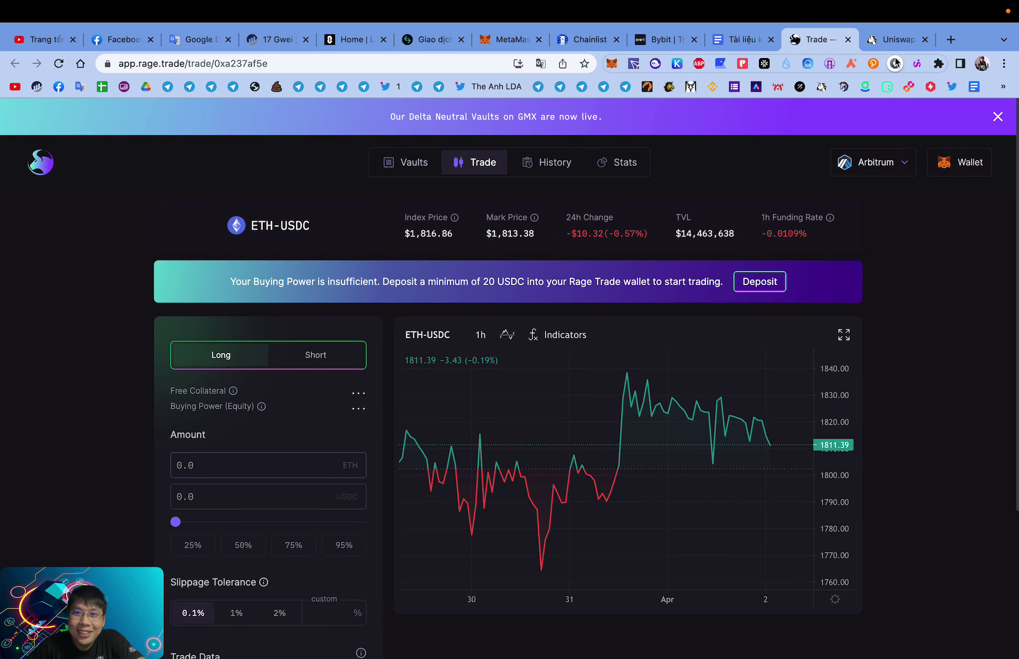
click(898, 39)
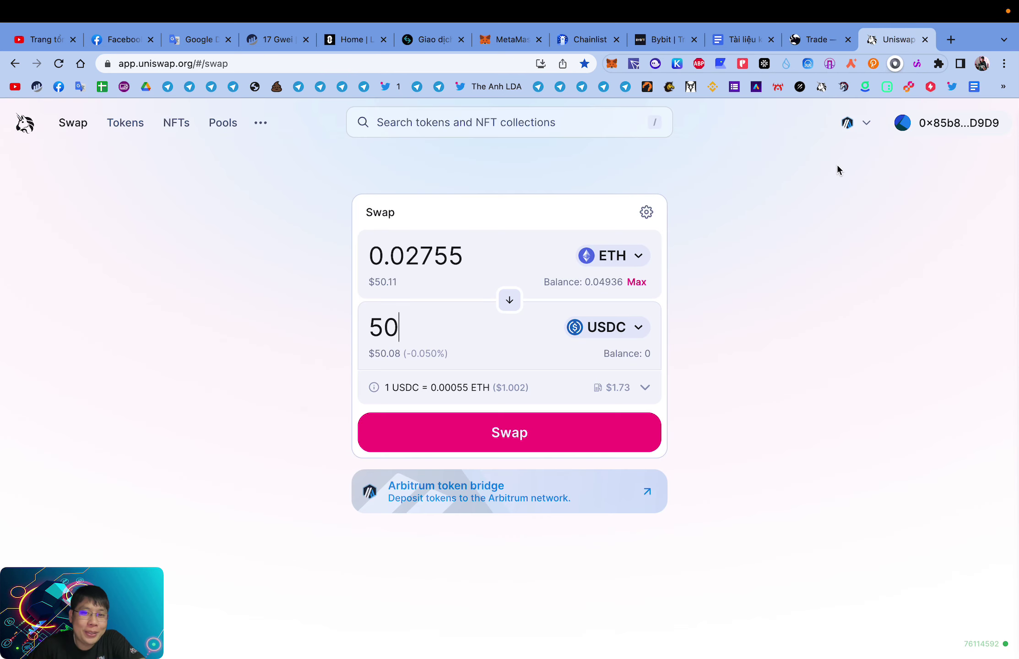
click(543, 440)
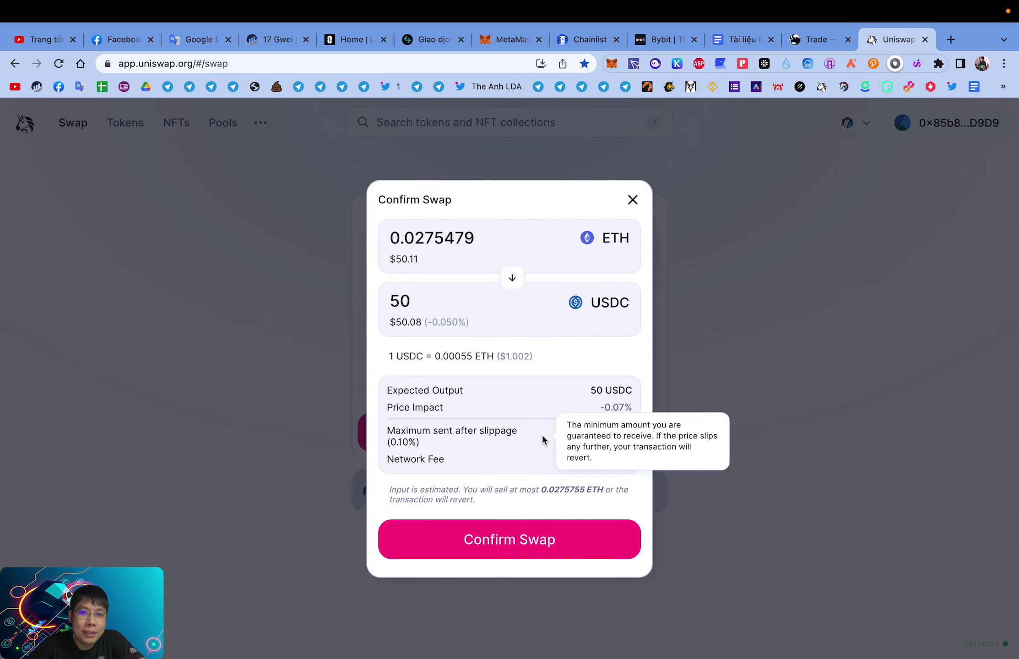
click(533, 542)
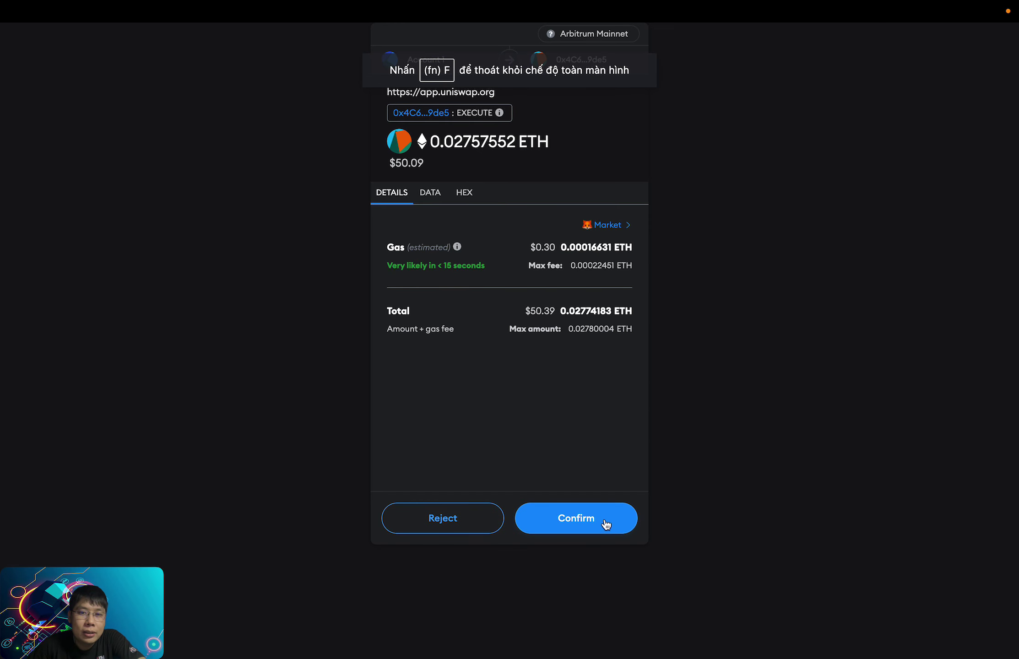
click(605, 524)
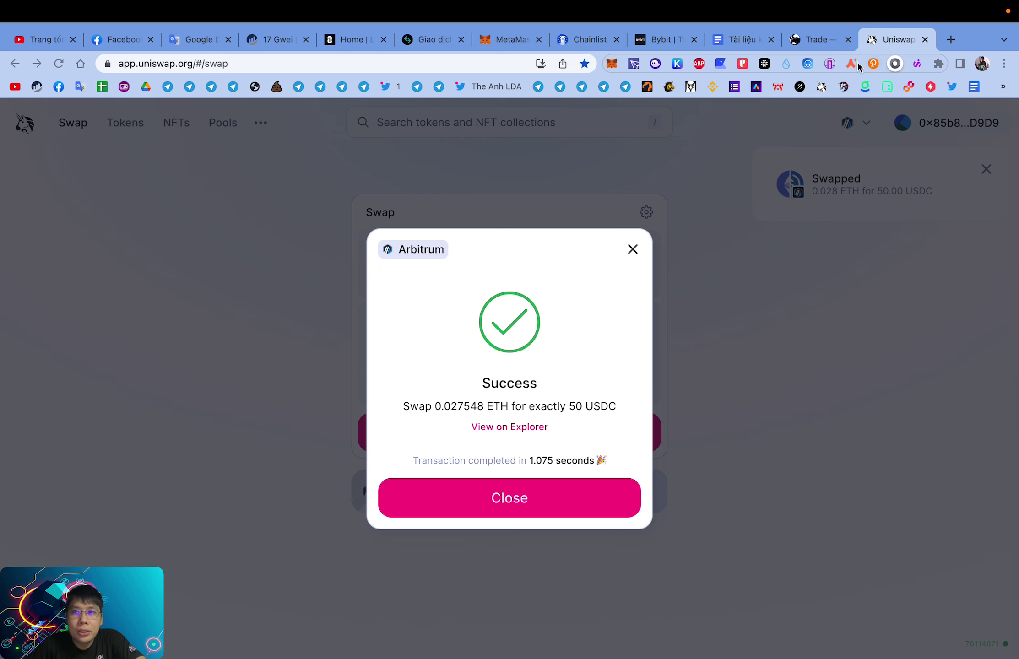
click(822, 40)
Approve Rage Trade to spend USDC with a Max spending cap.
scroll(300, 491, down, 2)
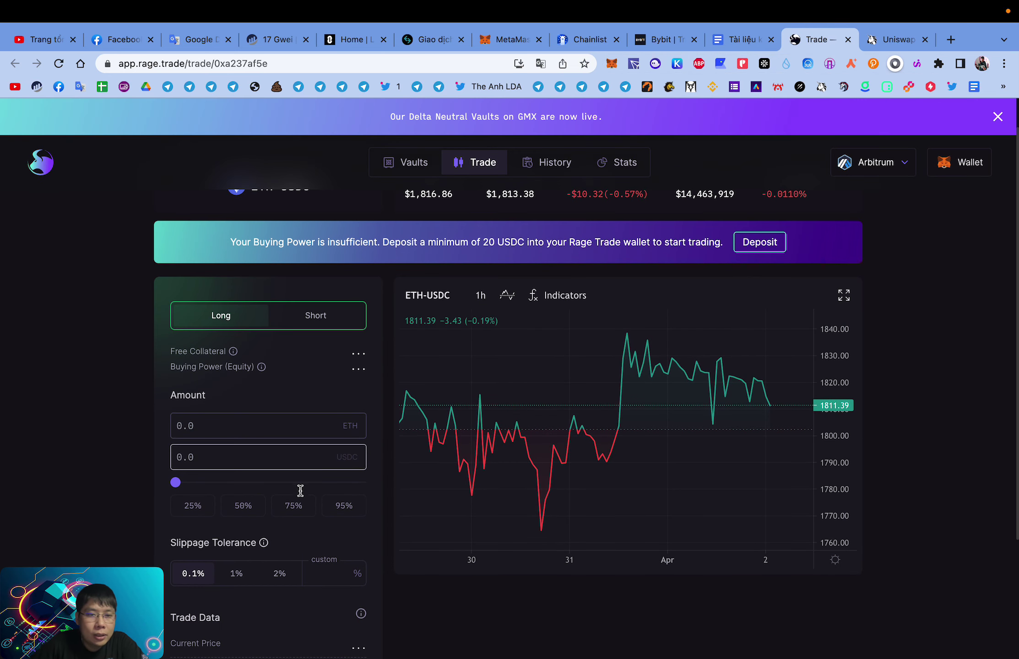
scroll(302, 495, up, 2)
scroll(911, 243, down, 1)
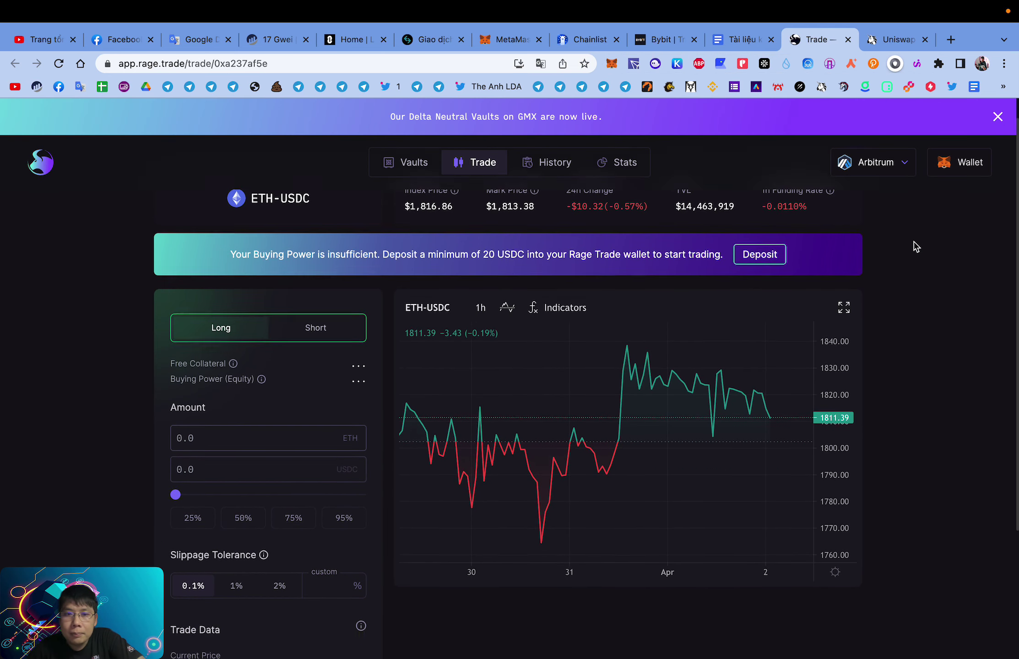
scroll(915, 247, down, 5)
click(960, 166)
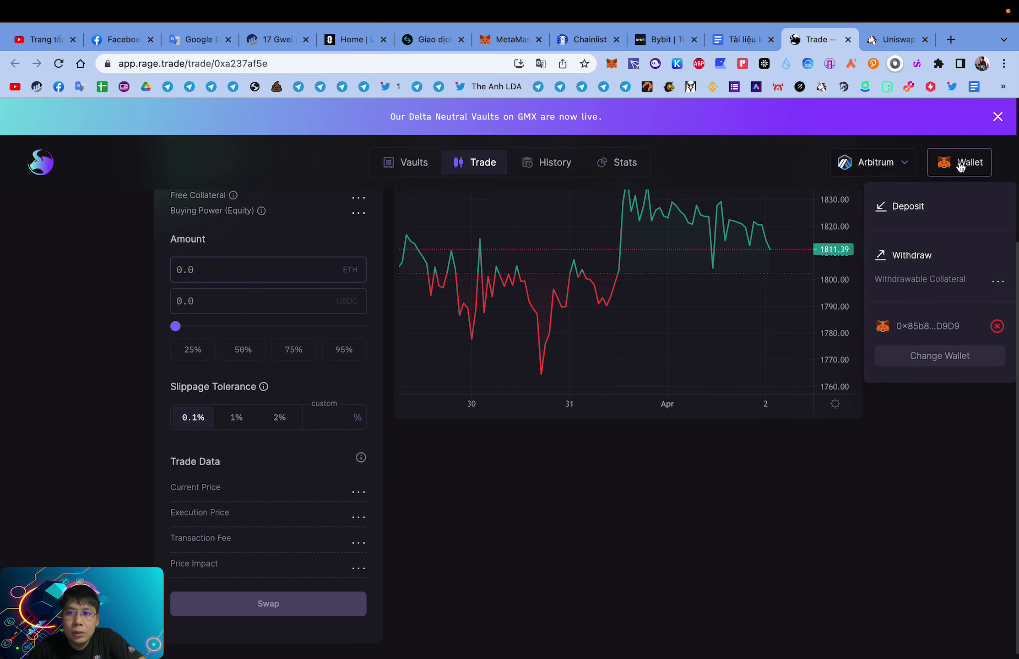
click(909, 206)
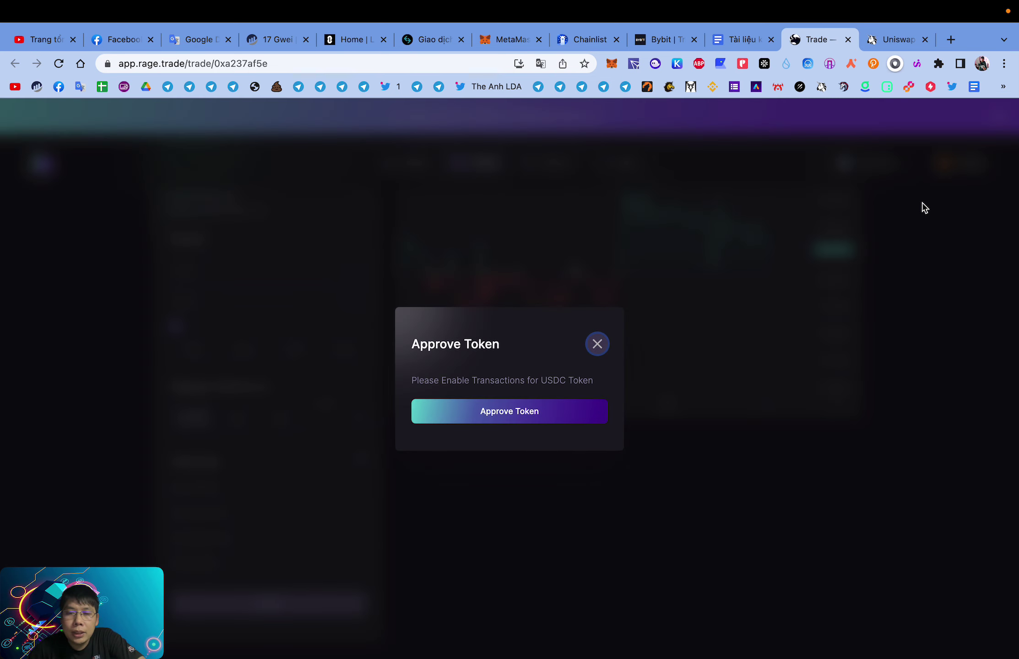
click(531, 415)
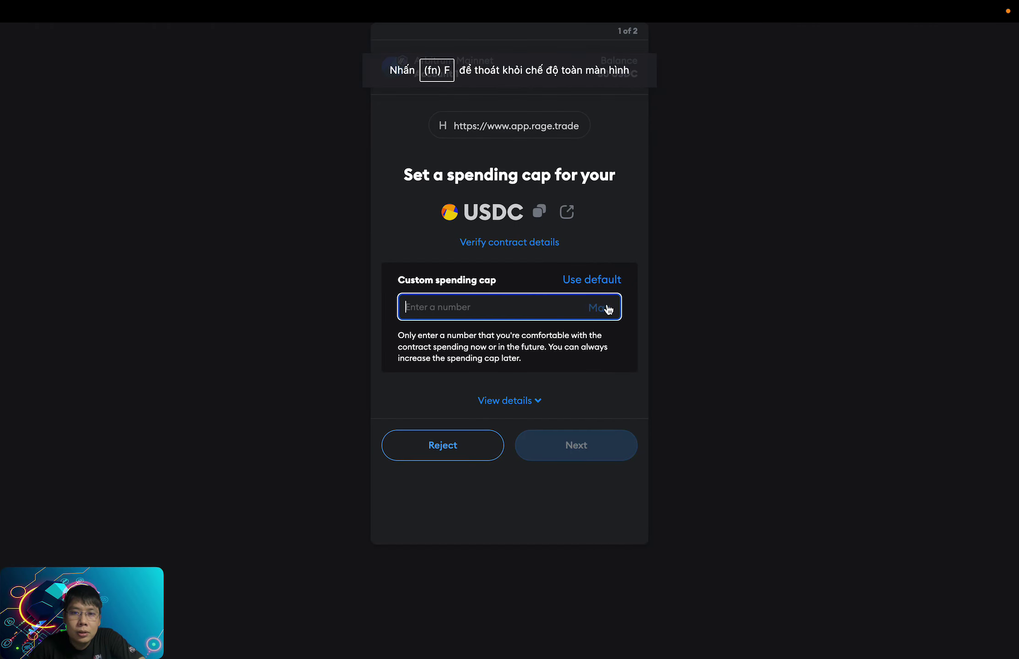
click(603, 307)
click(600, 440)
click(600, 456)
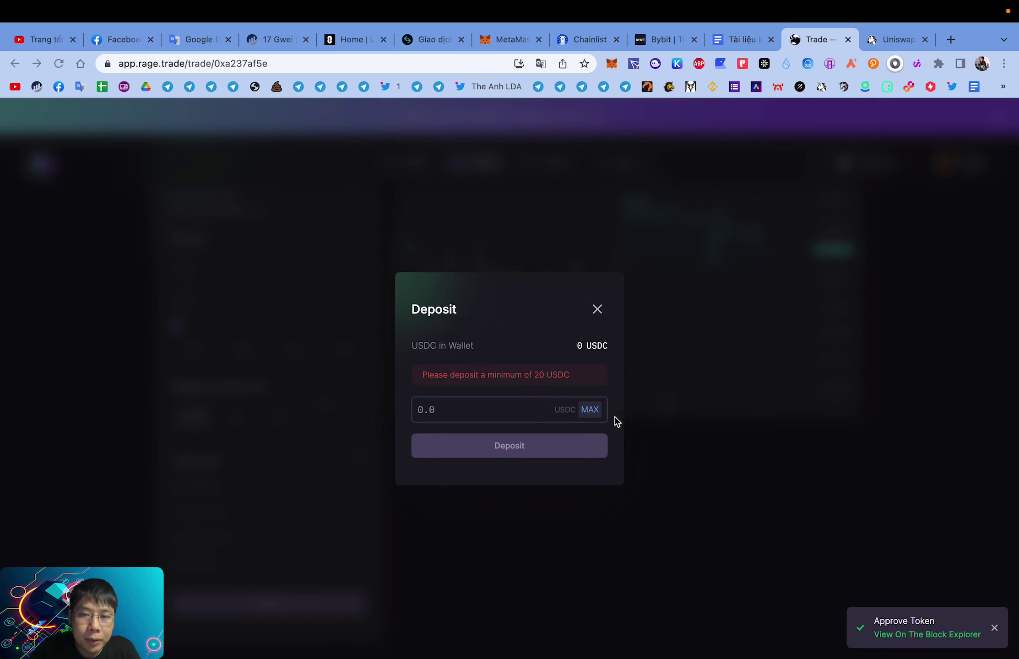
Check the wallet's asset balances and recent activity in MetaMask.
click(589, 410)
click(597, 310)
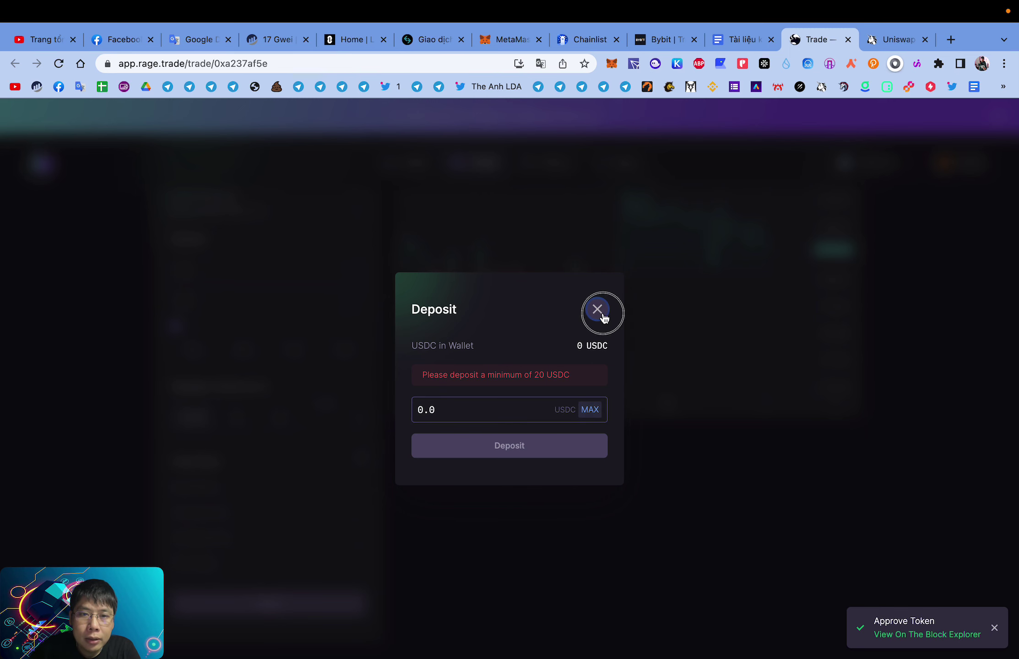
click(611, 82)
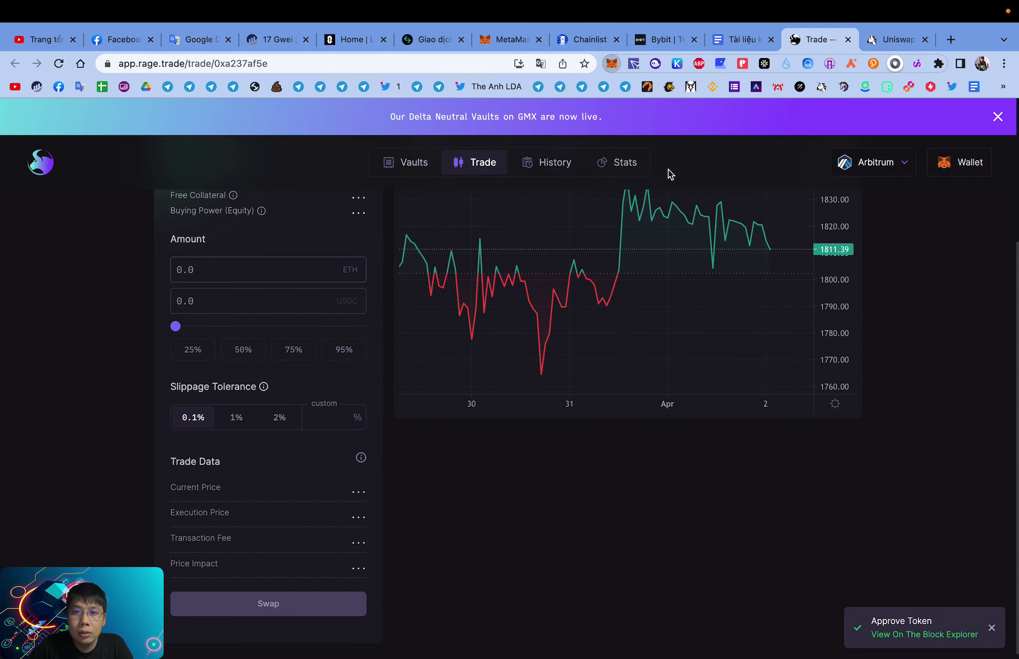
scroll(536, 287, down, 3)
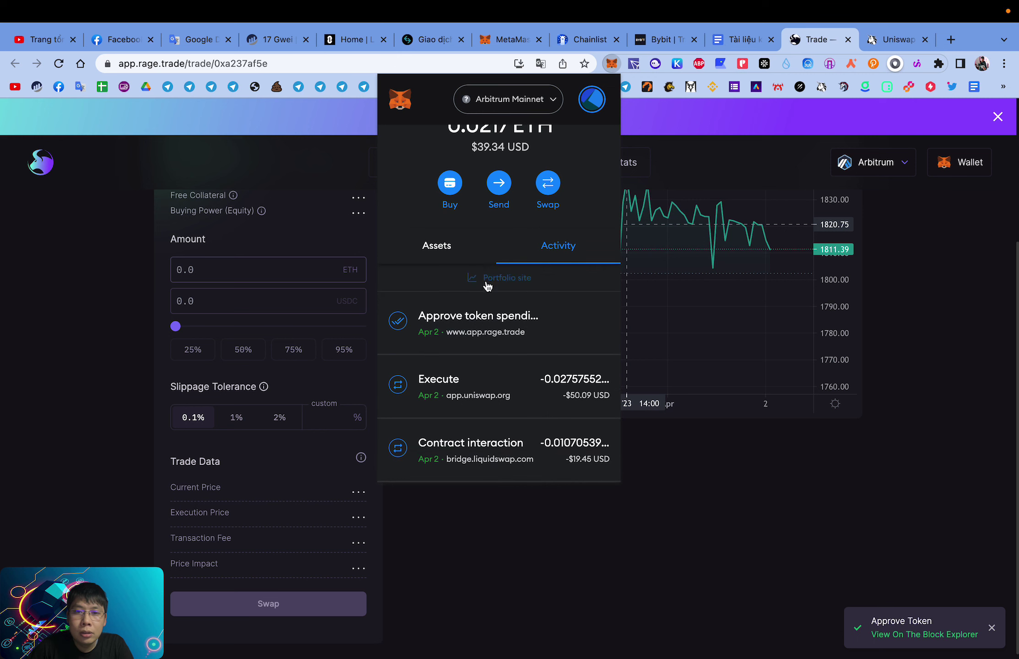
click(446, 249)
click(570, 291)
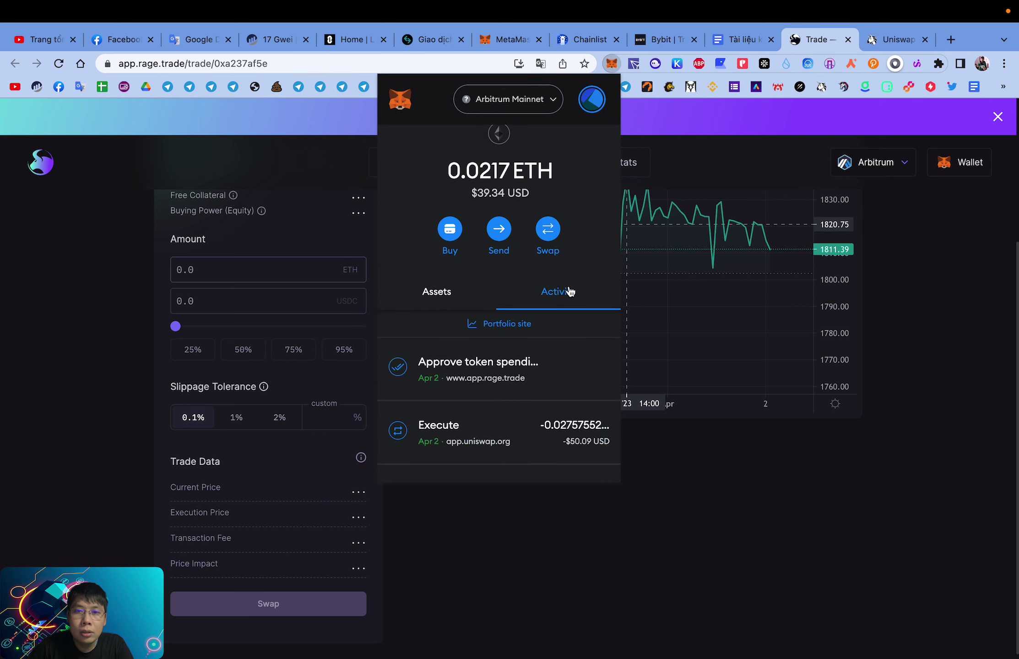
click(920, 215)
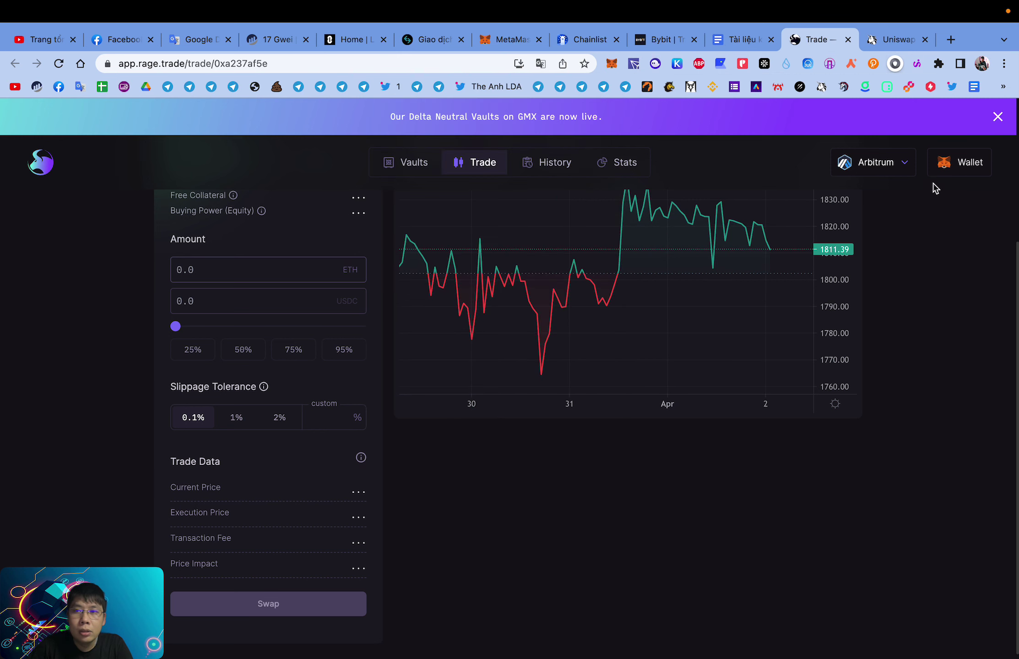
Reopen and close the deposit form, then bring up the MetaMask account options.
click(957, 167)
click(910, 208)
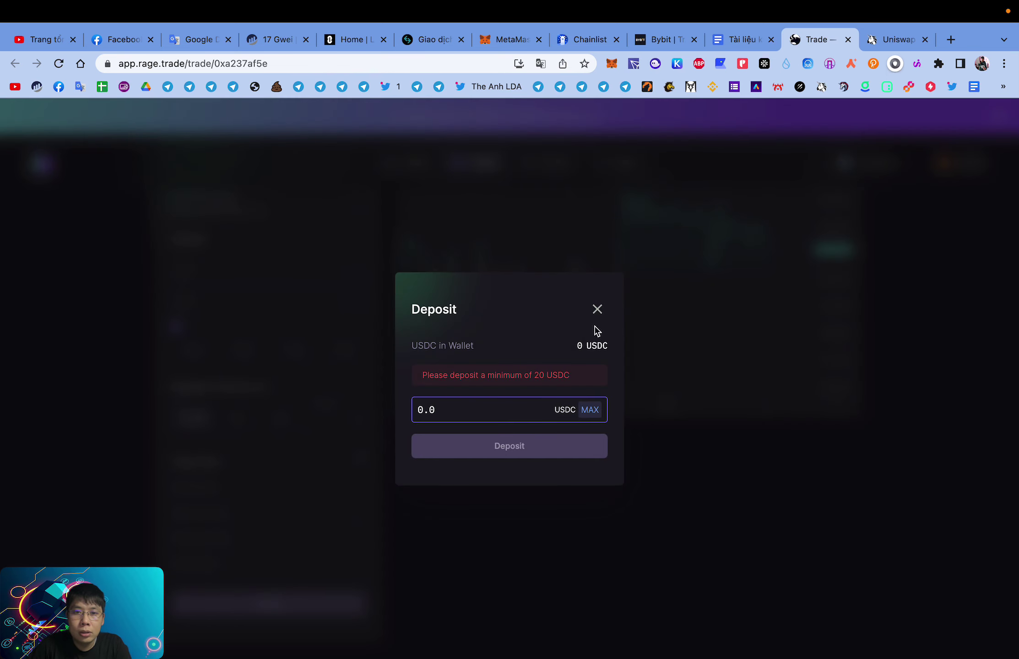
click(597, 309)
click(612, 63)
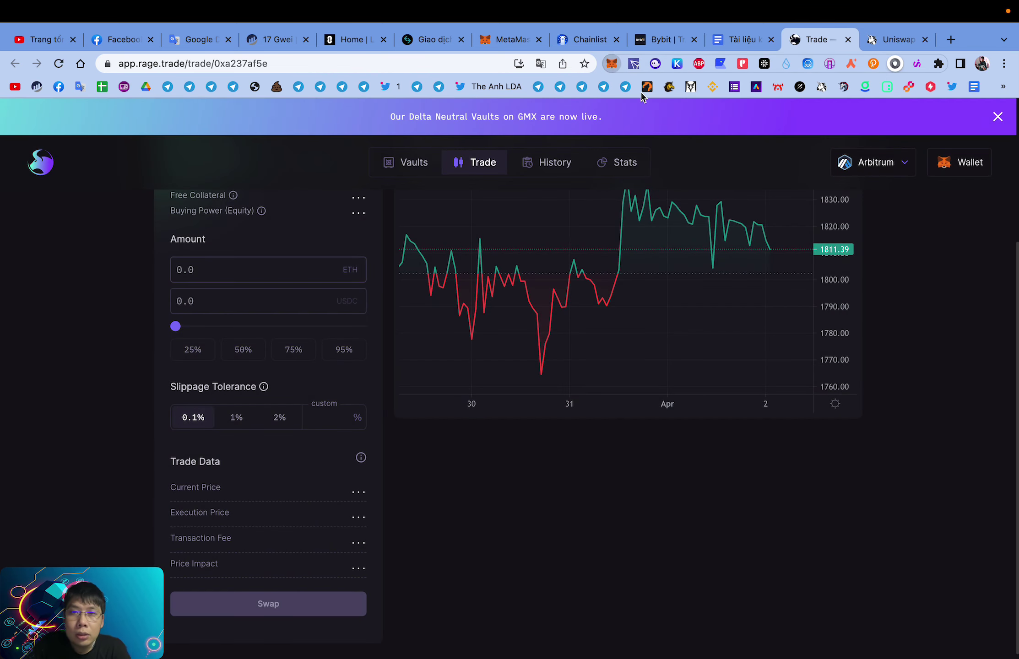
click(607, 146)
View the account on Arbiscan and confirm its token holdings include 50 USDC.
click(581, 171)
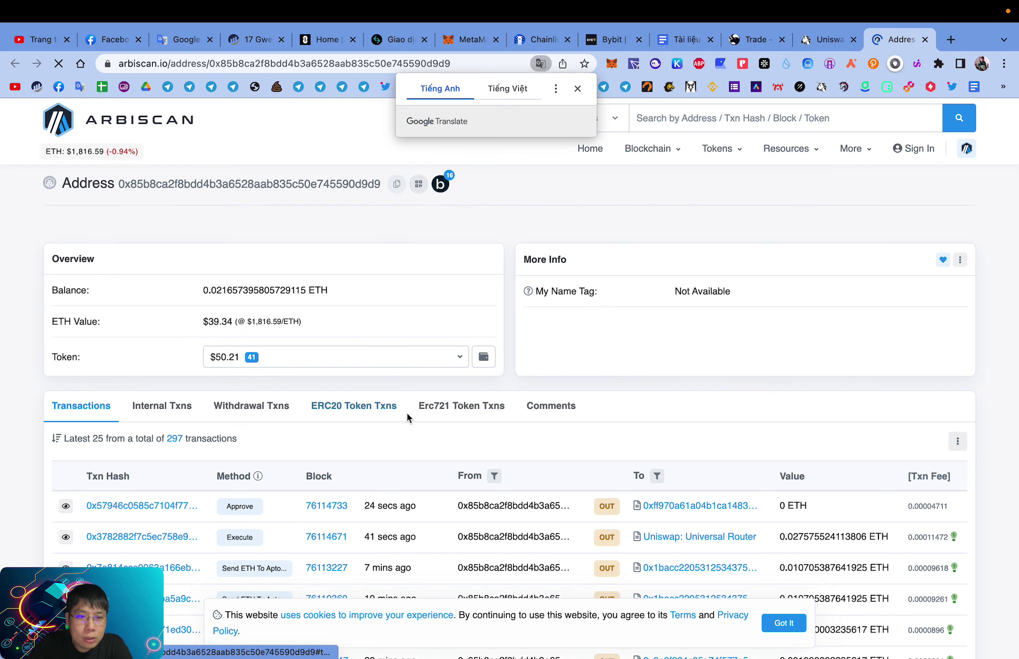
scroll(403, 418, down, 1)
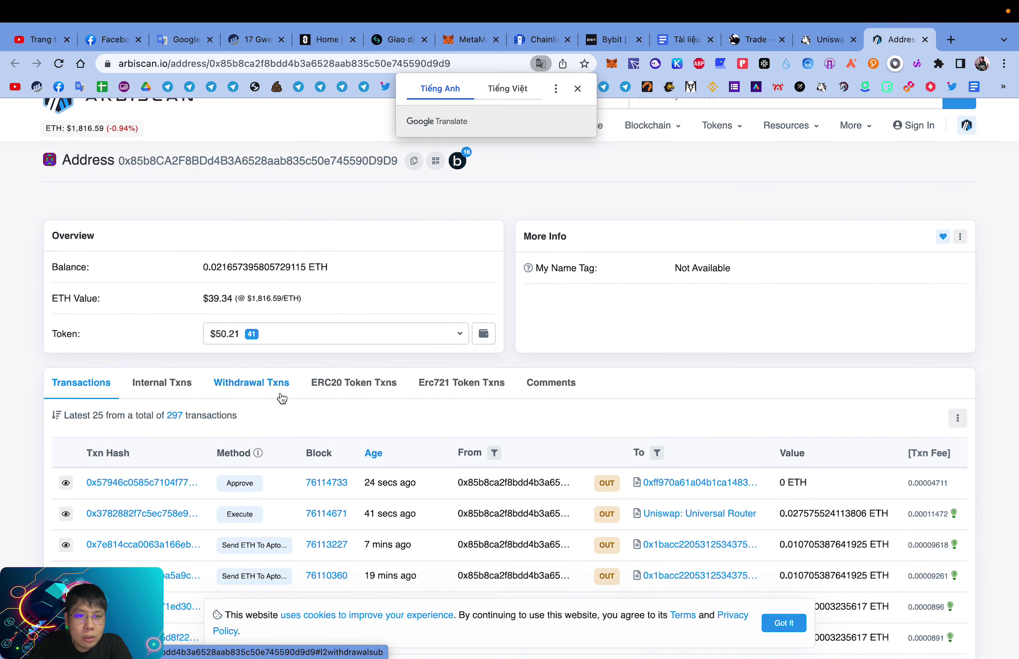
click(306, 339)
click(304, 339)
click(306, 339)
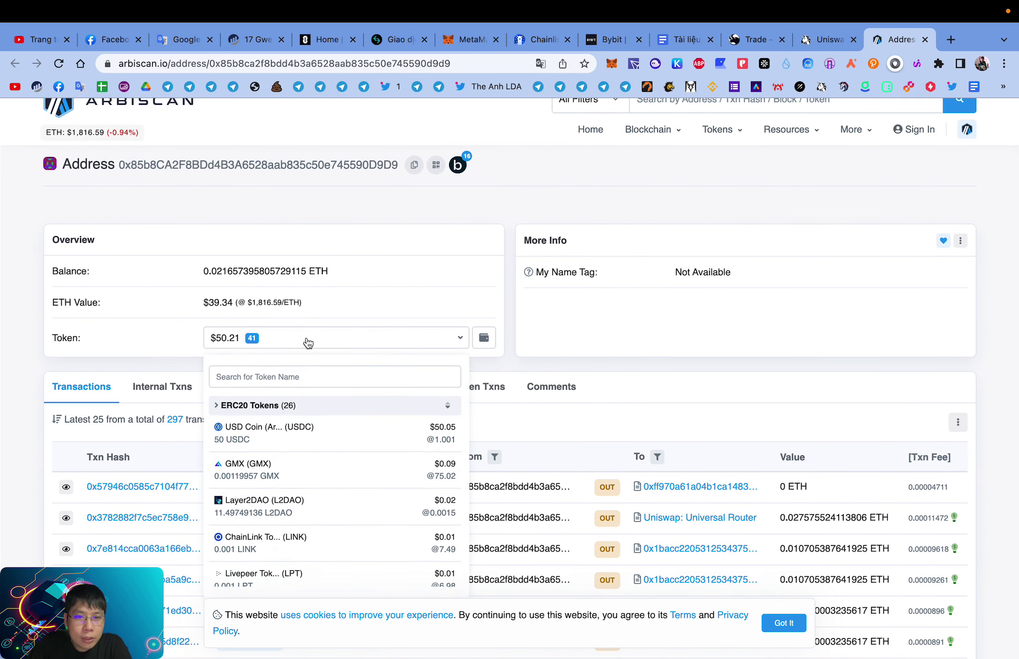
click(641, 345)
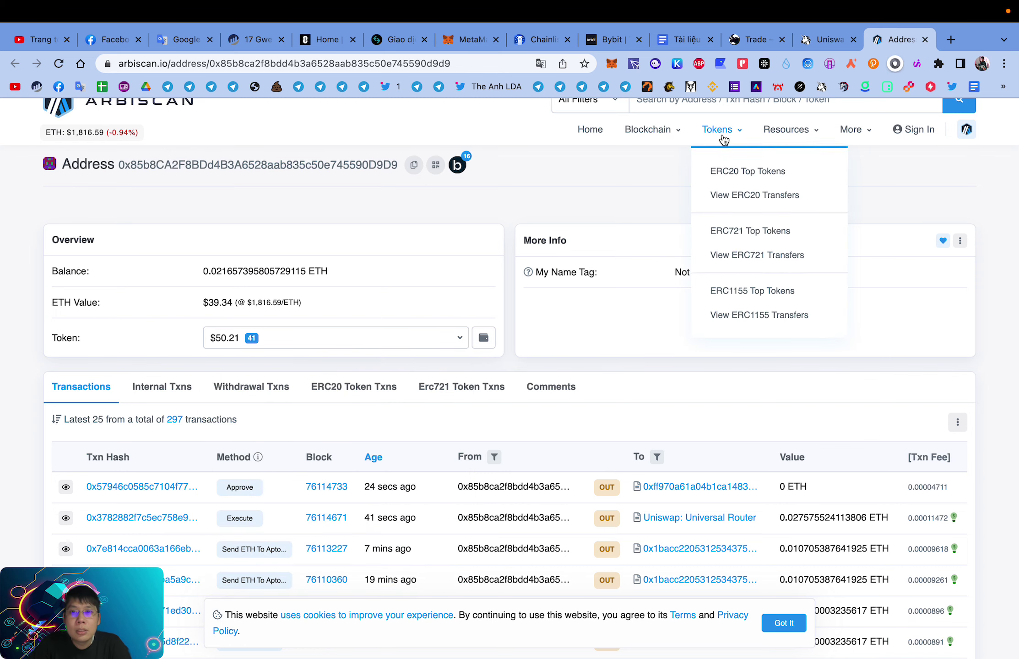
click(750, 40)
right_click(913, 257)
Reload Rage Trade and deposit the maximum 50 USDC, confirming in MetaMask.
click(811, 301)
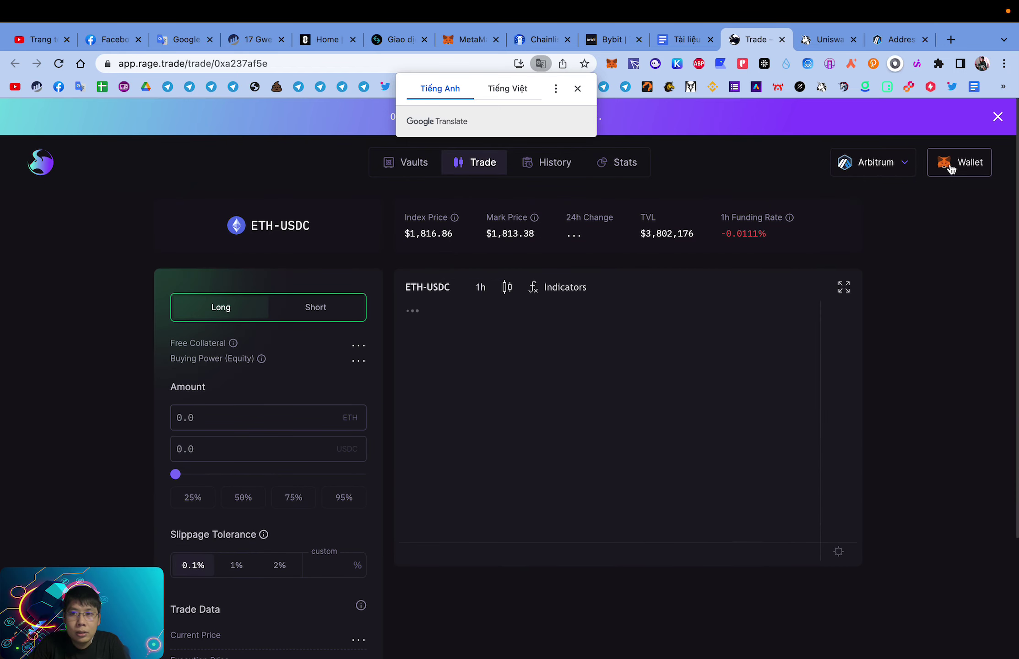
click(950, 166)
click(922, 215)
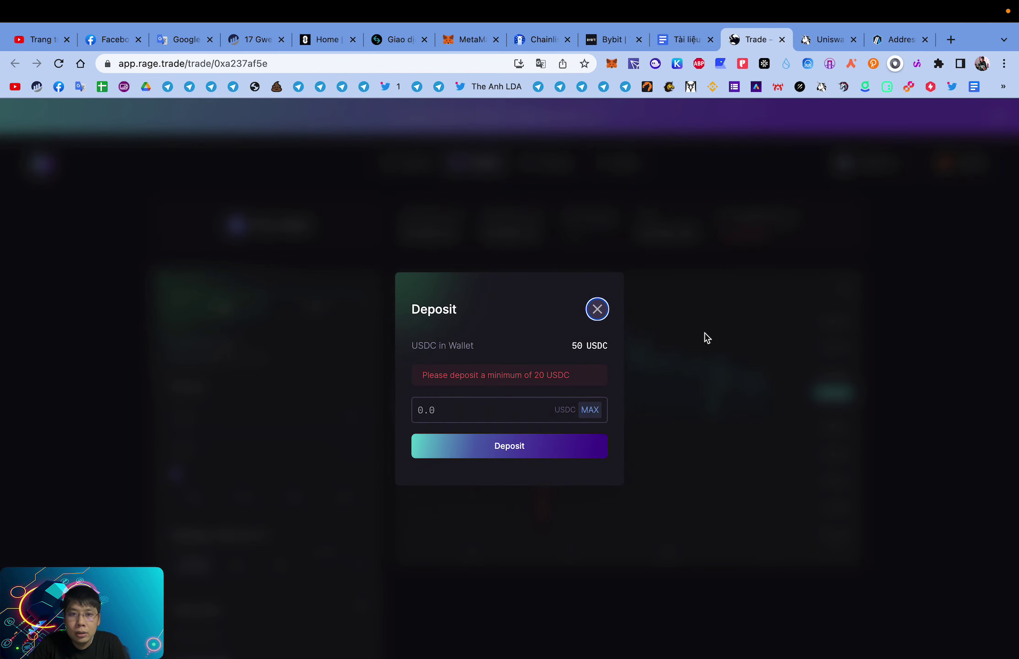
click(589, 411)
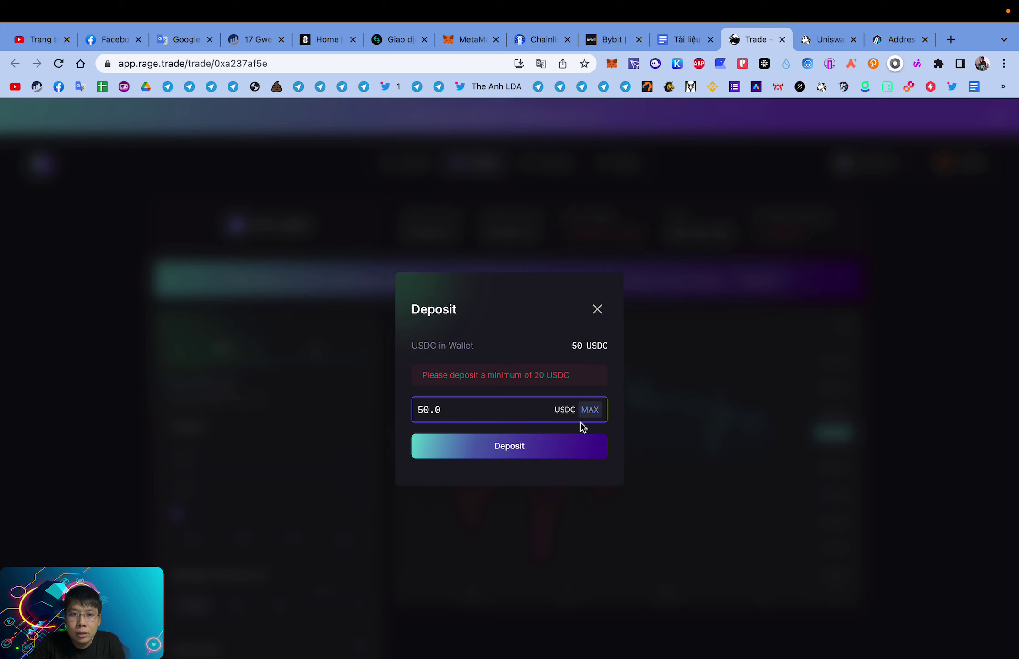
click(546, 453)
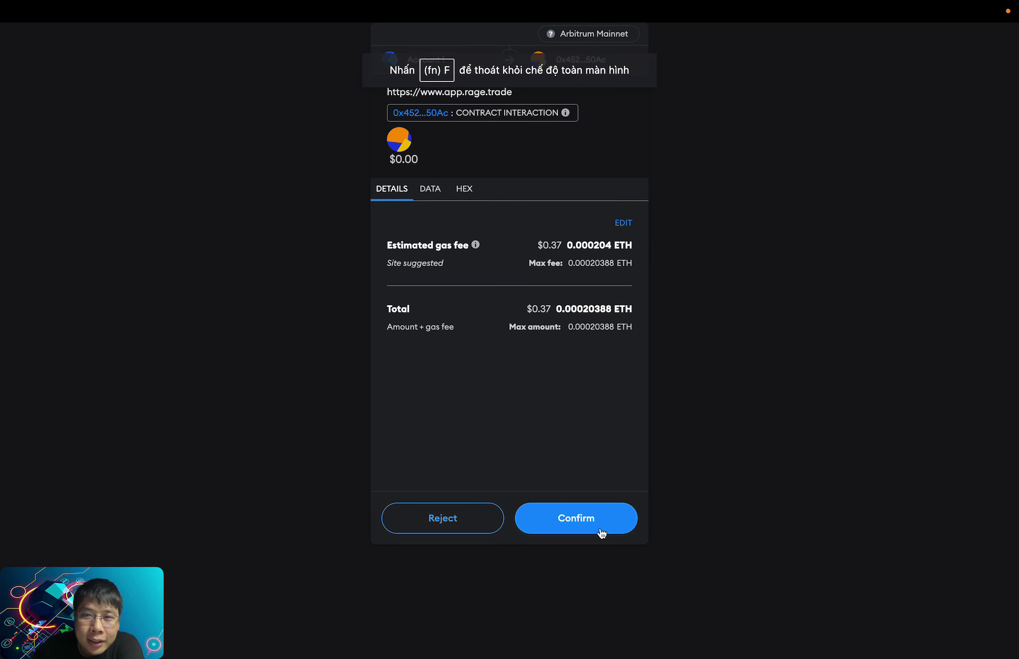
click(601, 533)
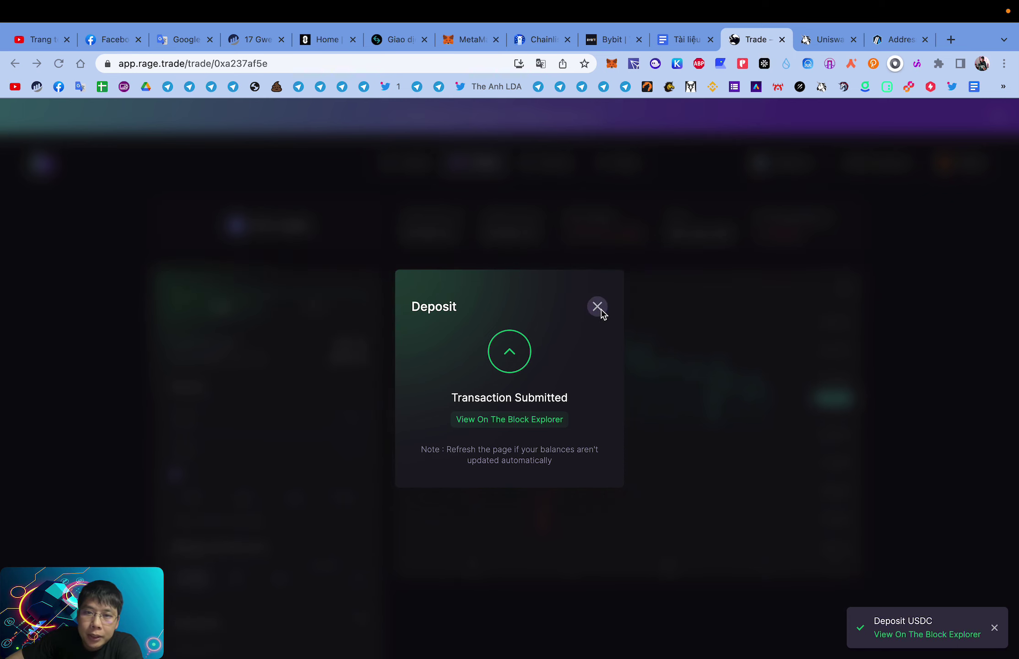
click(597, 306)
scroll(949, 427, down, 3)
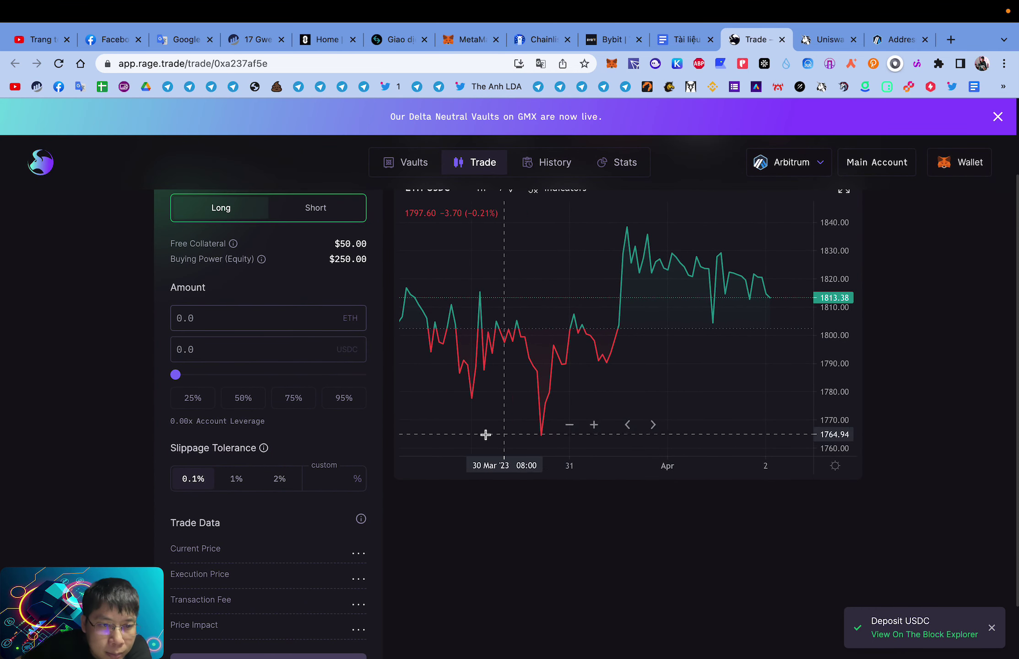
scroll(316, 427, up, 1)
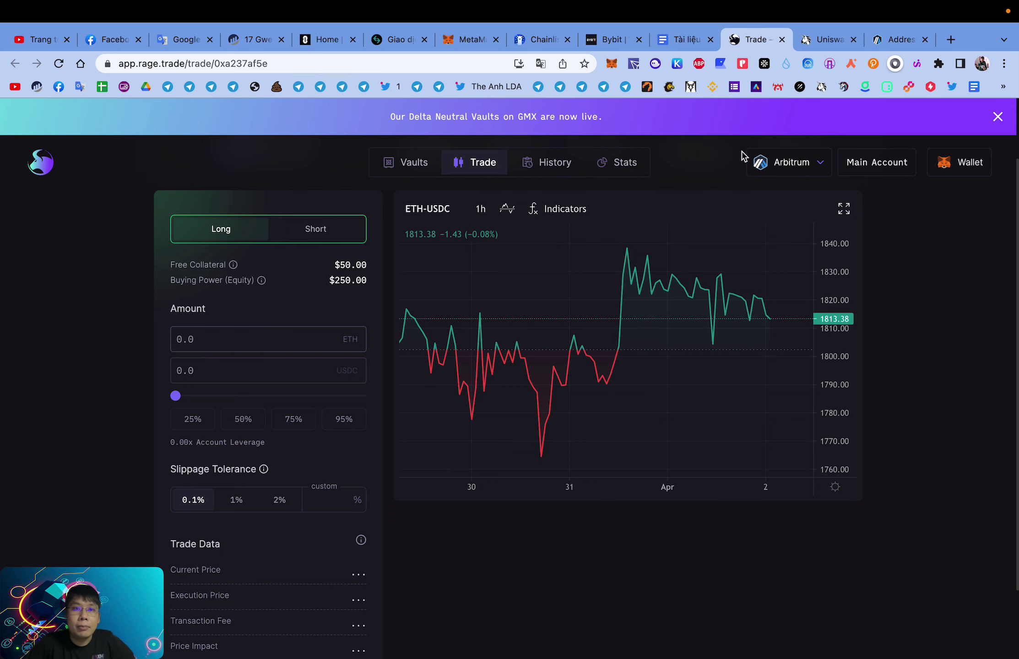
Load Bybit in a new tab and open the BTCUSDT perpetual trading page.
click(952, 59)
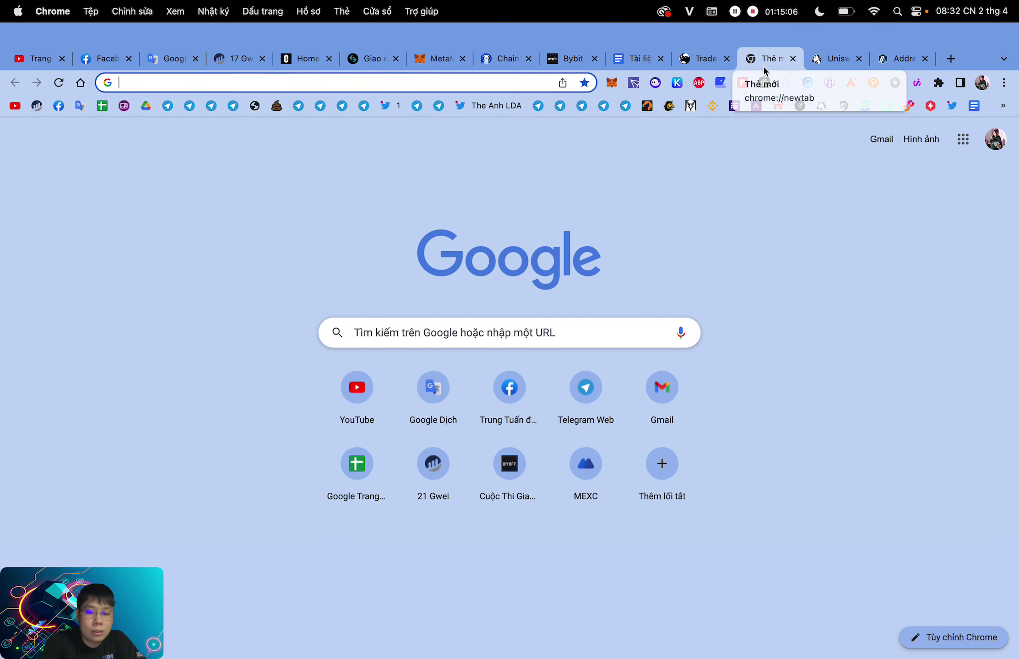
text(bybit)
key(Return)
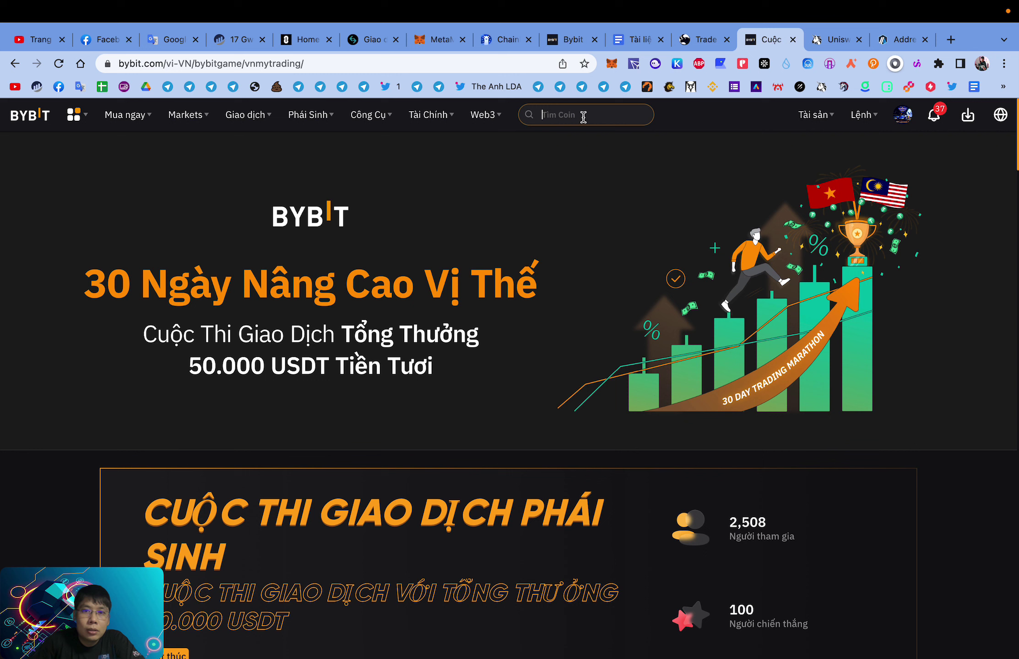
click(583, 116)
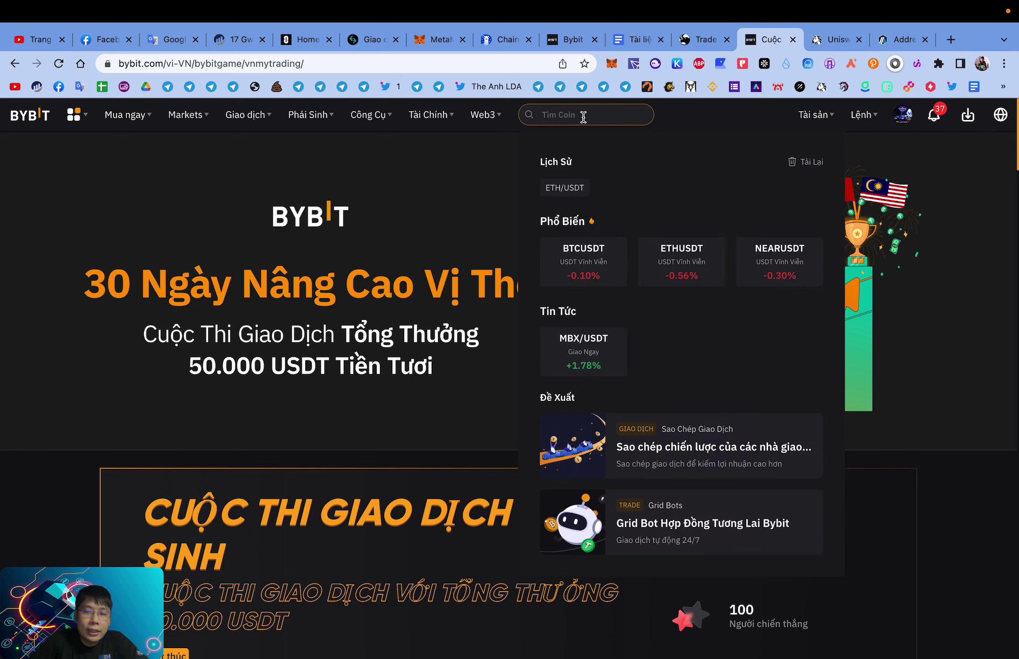
click(596, 261)
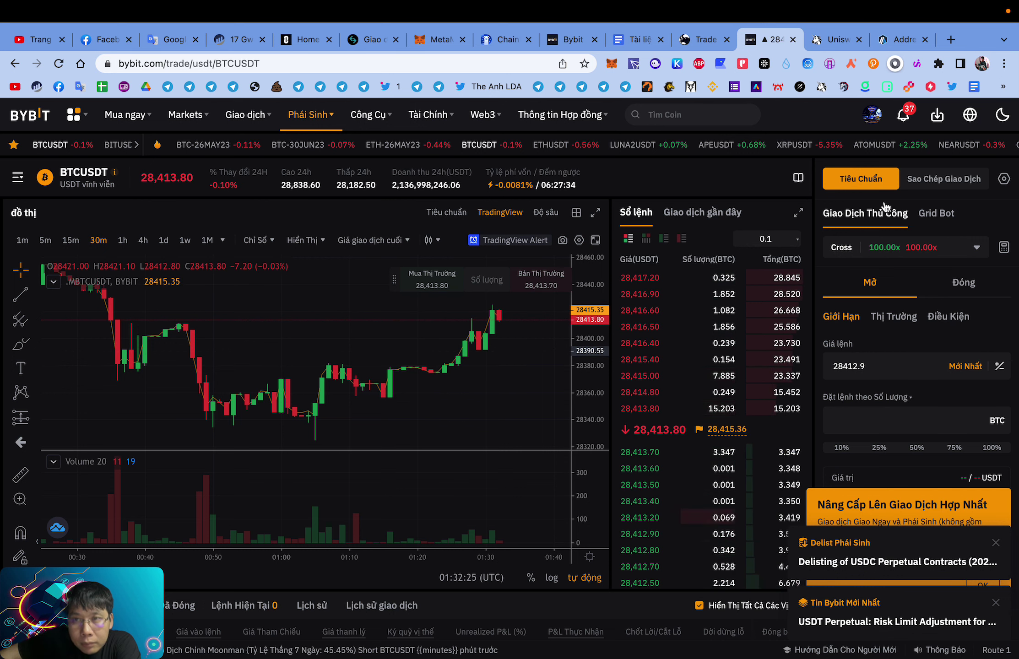
Return to the Uniswap tab showing the 0.027548 ETH-for-50 USDC swap success.
click(837, 39)
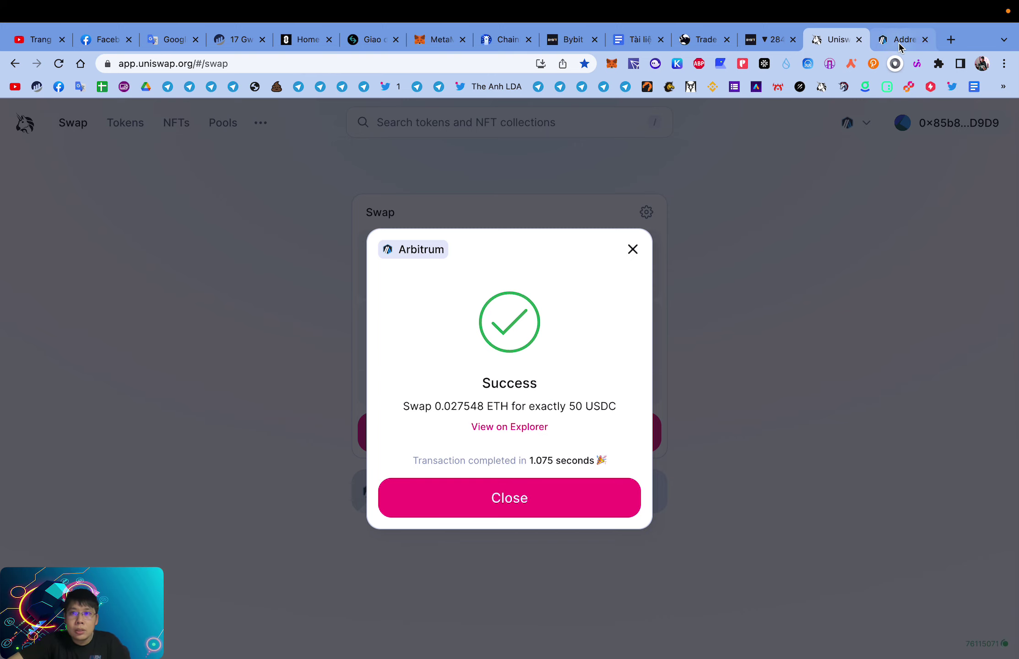
click(898, 42)
click(837, 39)
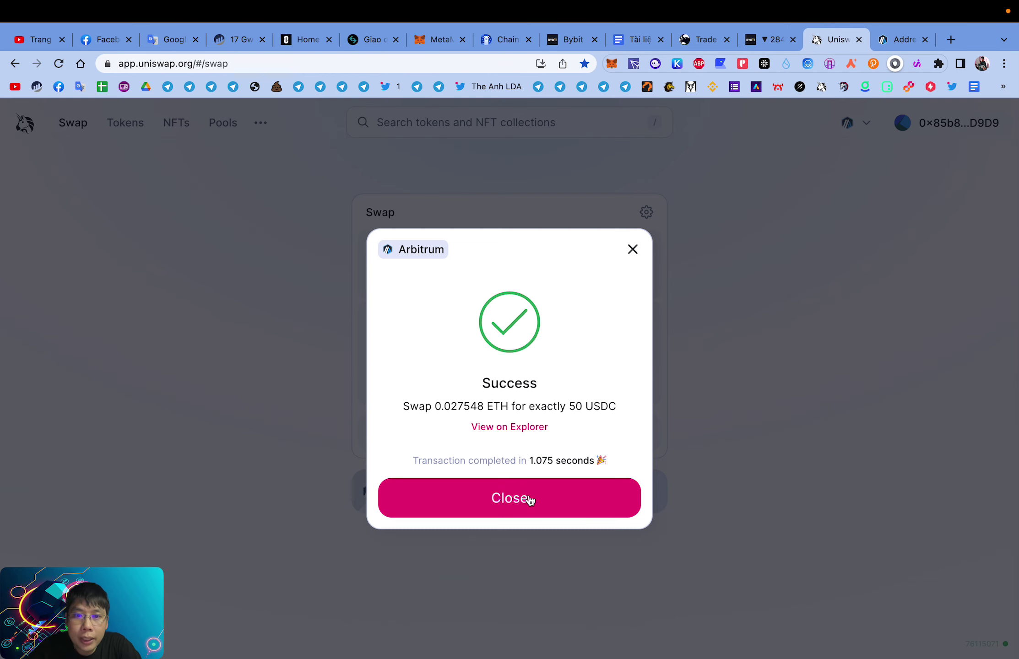
Set up a Short on Rage Trade with an ETH amount of 0.001.
click(530, 499)
click(704, 39)
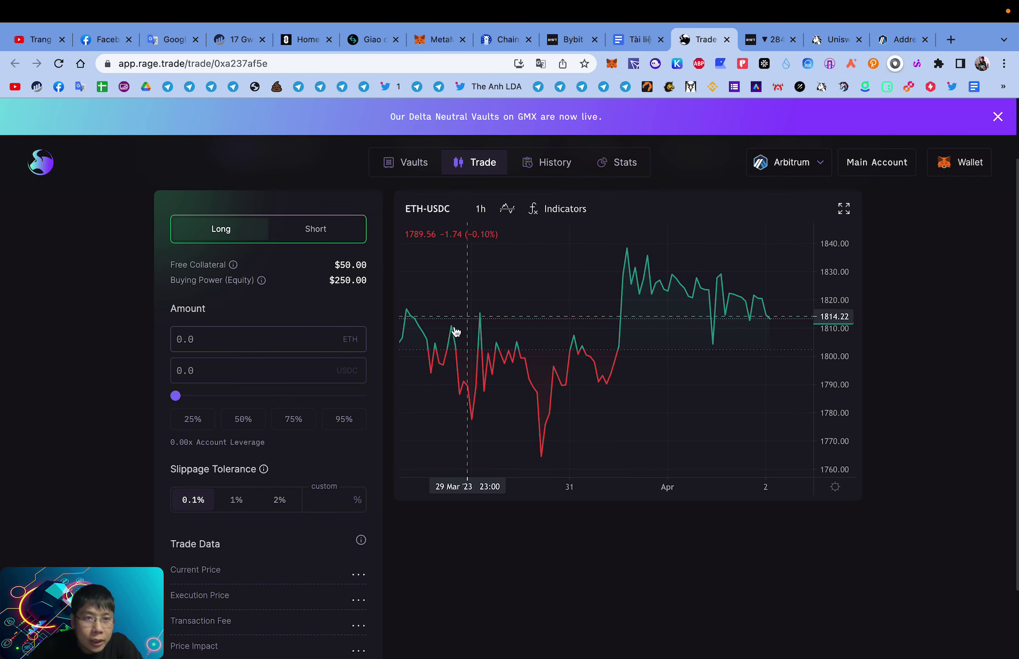
click(322, 229)
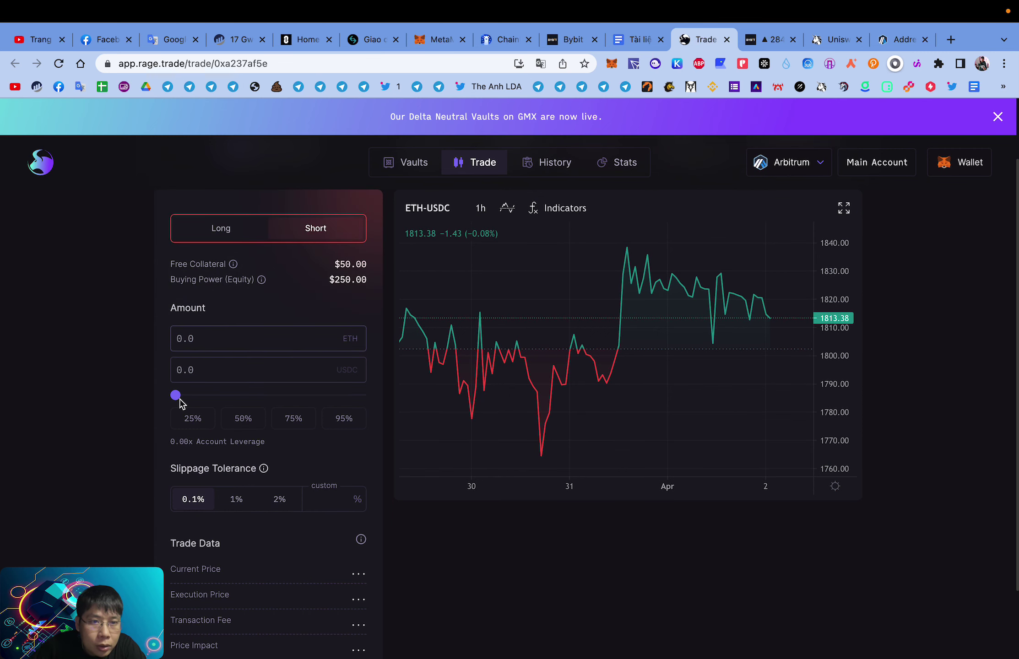
scroll(310, 414, down, 3)
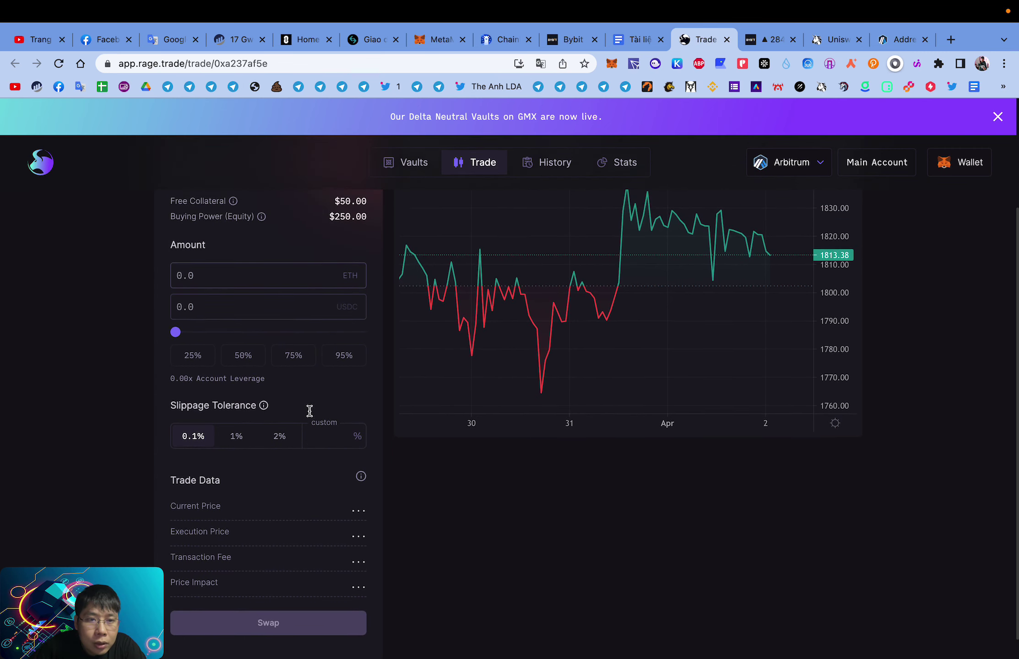
drag(174, 335, 175, 337)
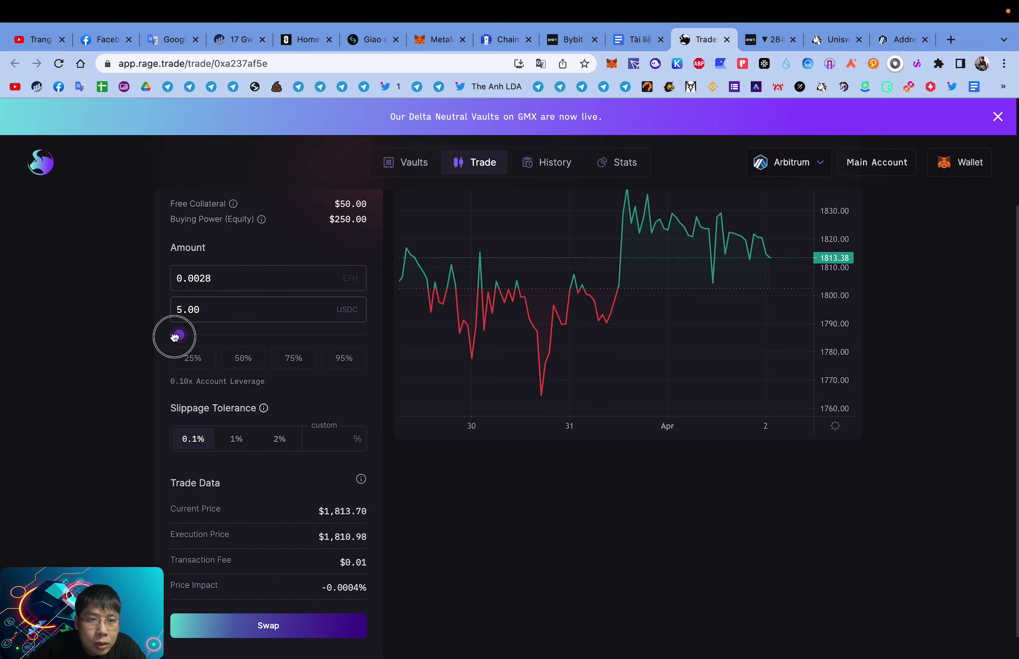
drag(199, 278, 234, 278)
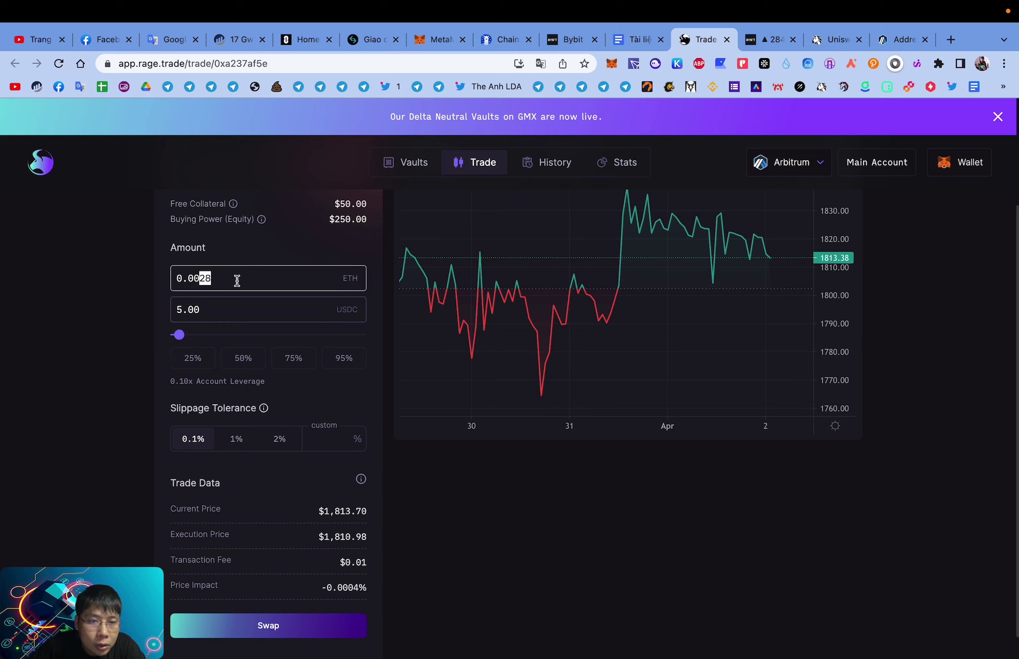
text(1)
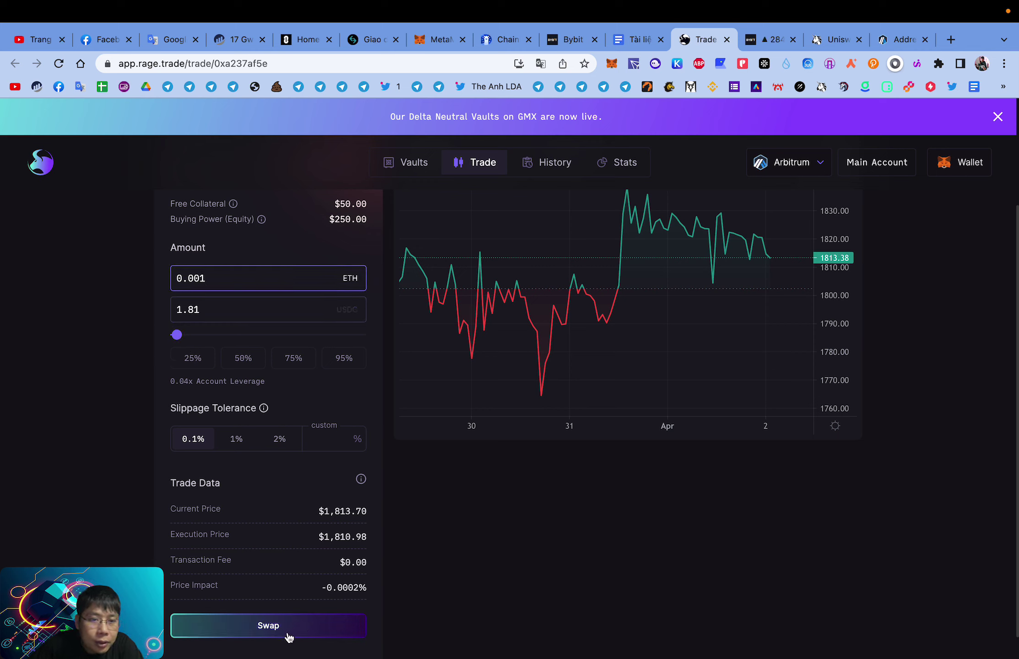
Submit the 0.001 ETH short swap and confirm it in MetaMask.
scroll(328, 590, up, 3)
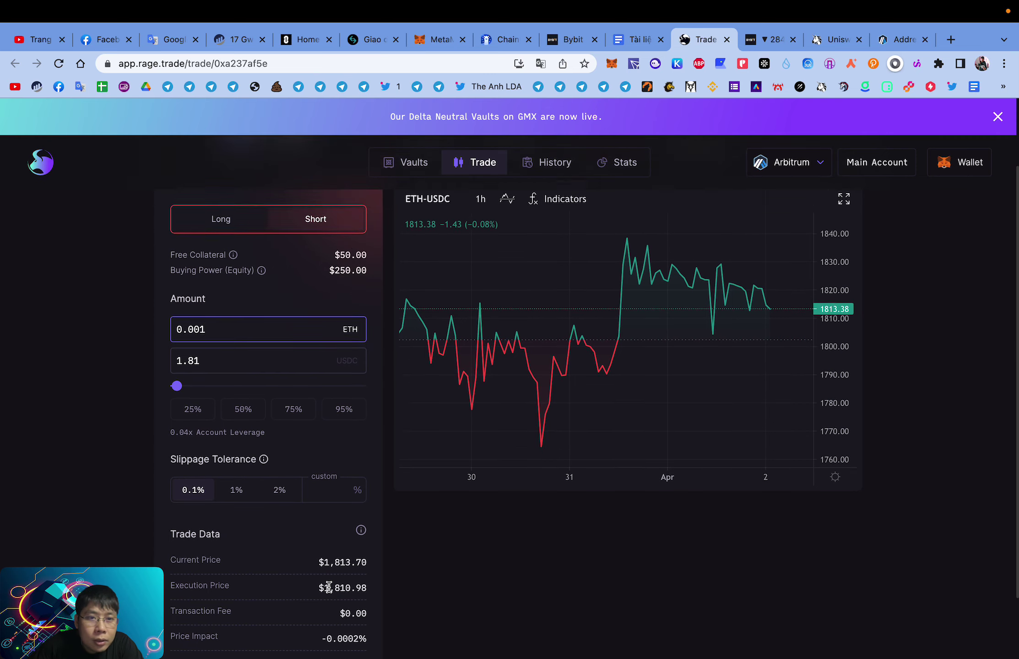
scroll(329, 592, down, 4)
click(302, 597)
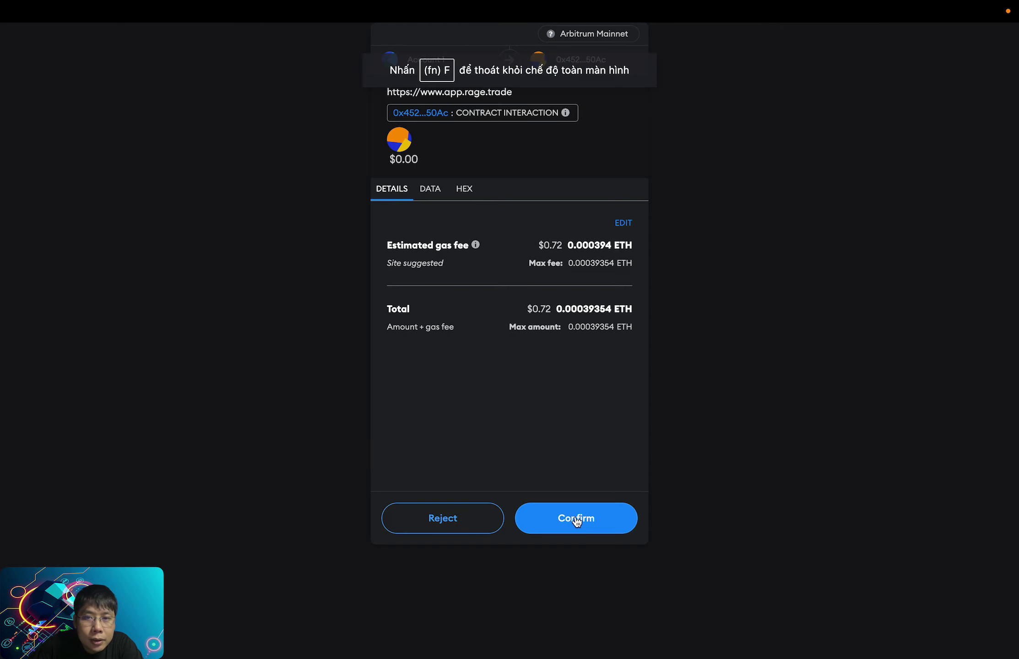
click(578, 518)
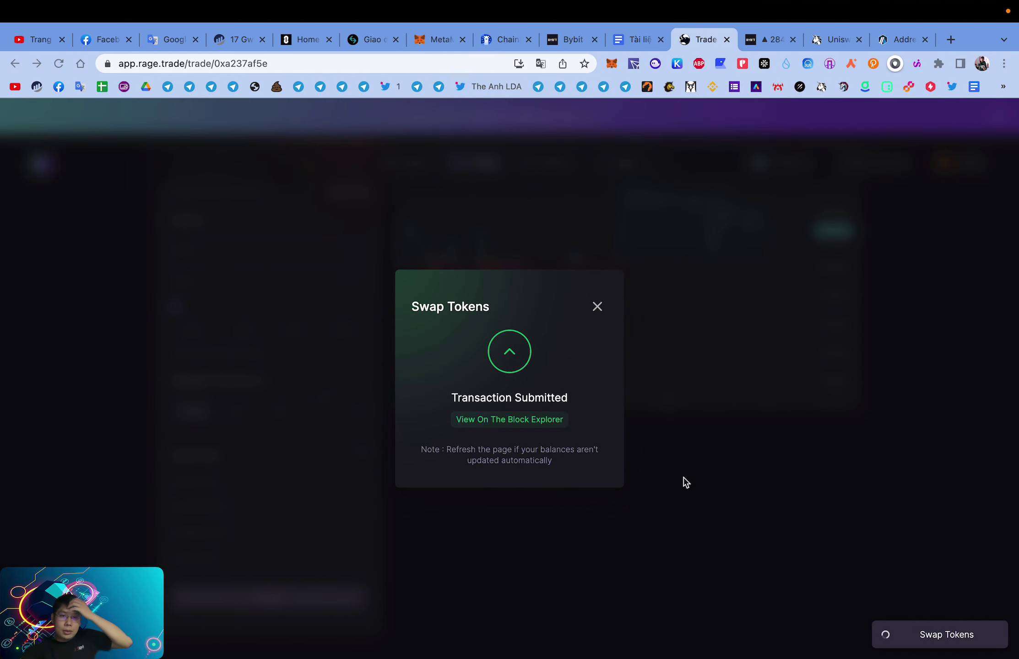
click(597, 307)
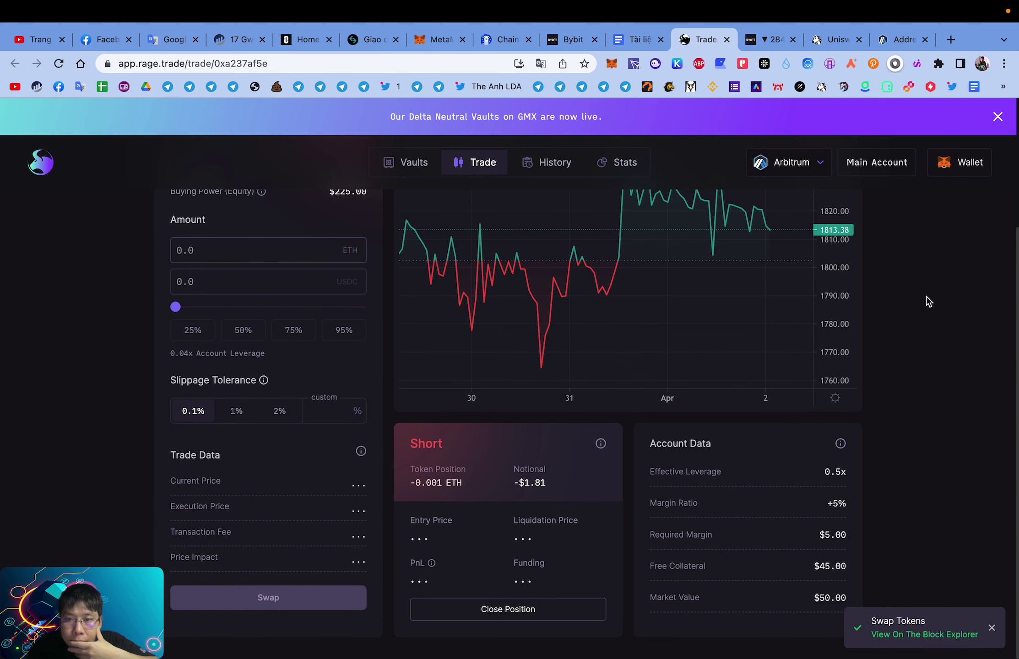
Attempt to close the 0.001 ETH short and dismiss the failed transaction.
click(764, 40)
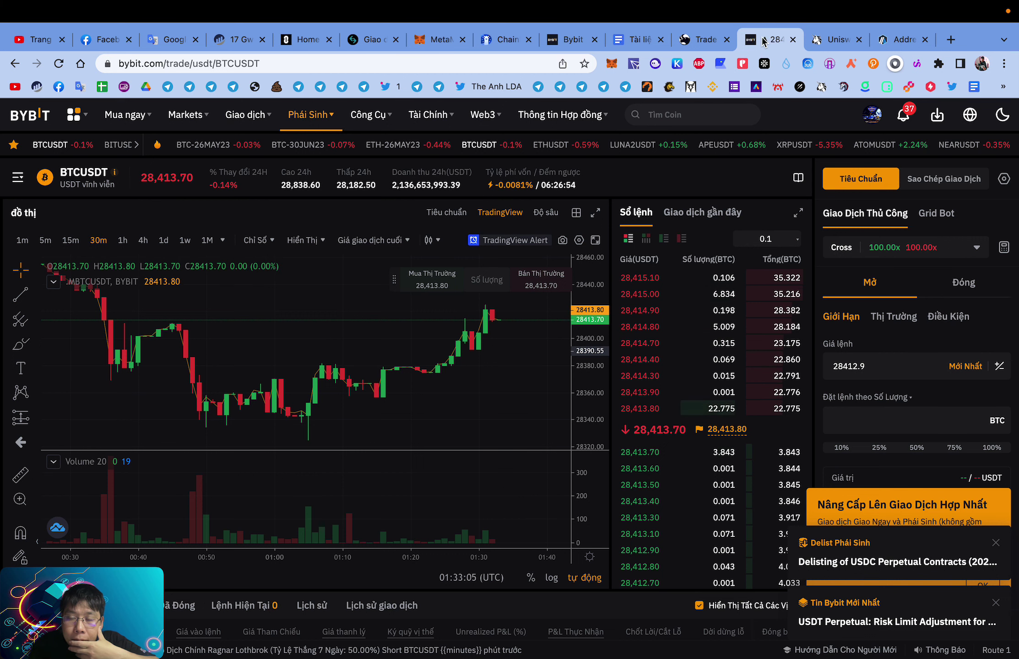
click(701, 39)
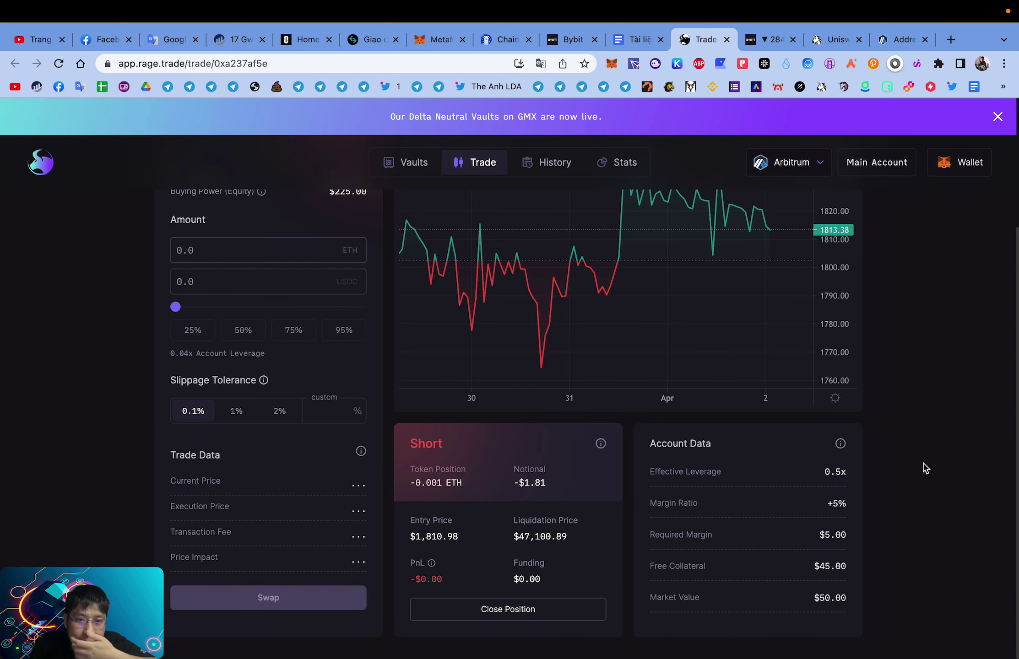
click(540, 613)
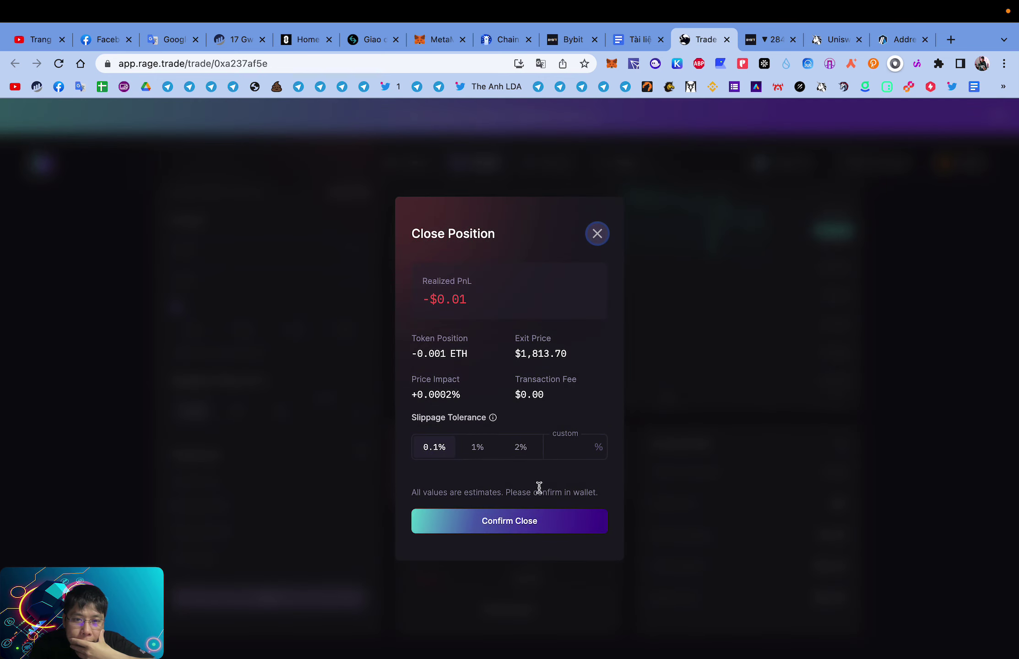
click(565, 449)
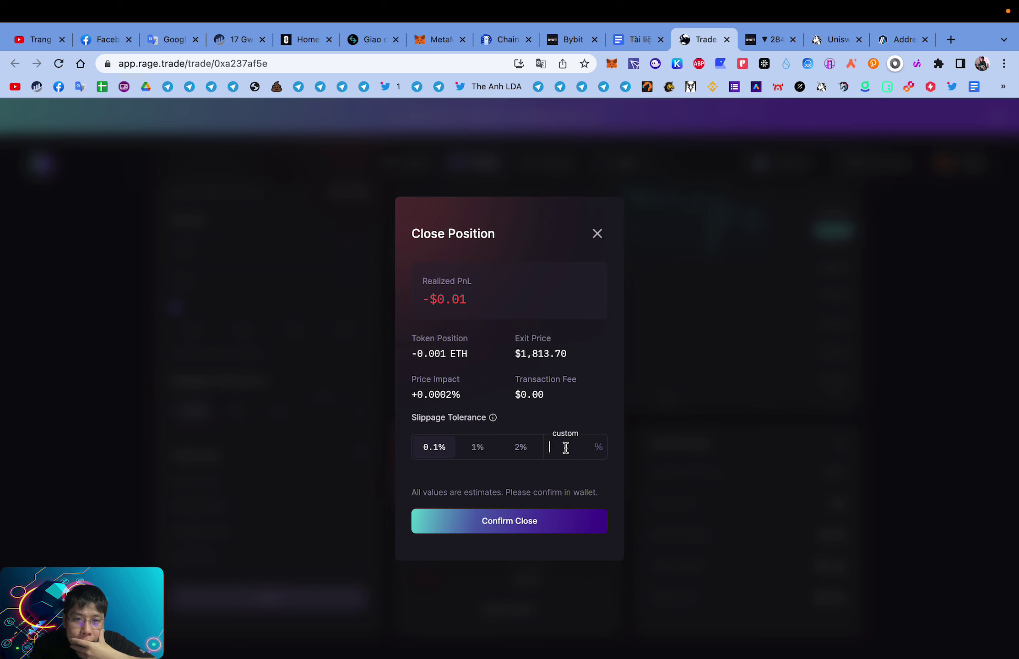
click(547, 528)
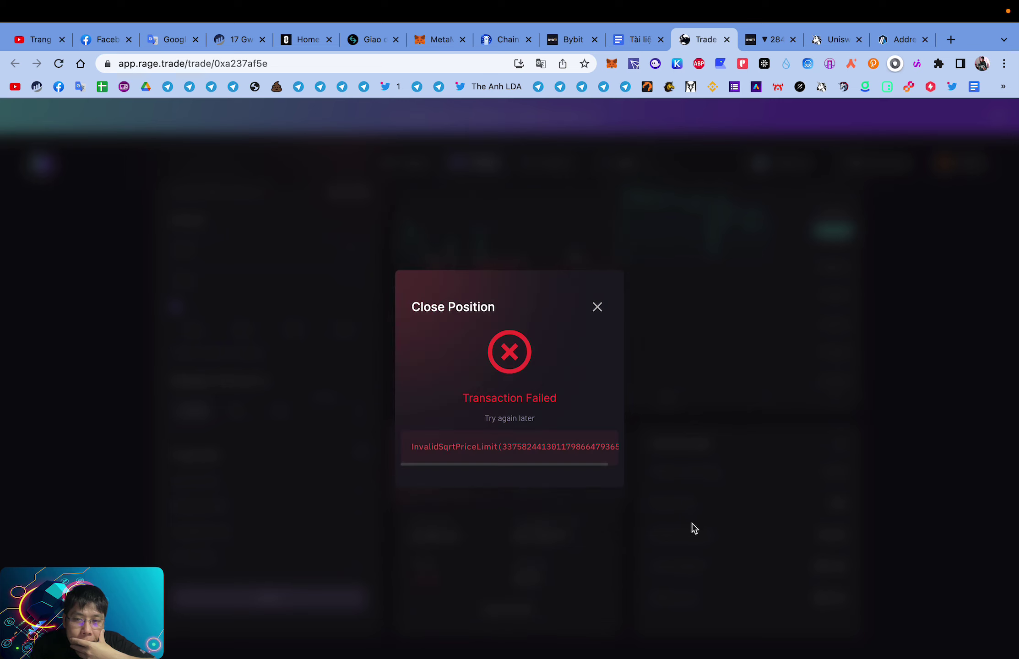
click(597, 306)
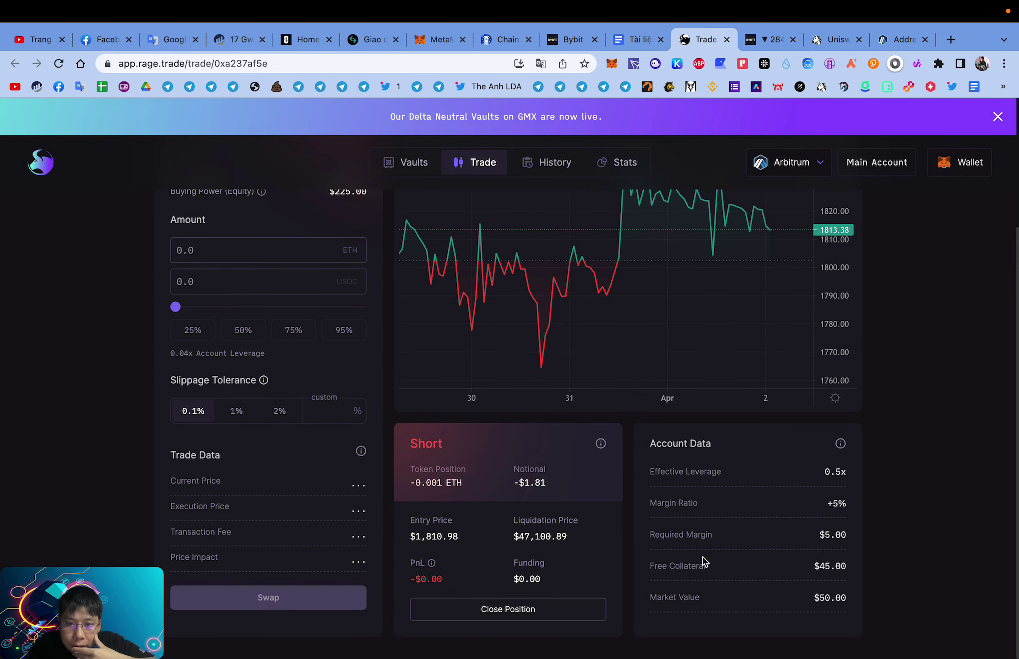
Retry closing the short at 2% slippage and confirm it in MetaMask.
click(549, 610)
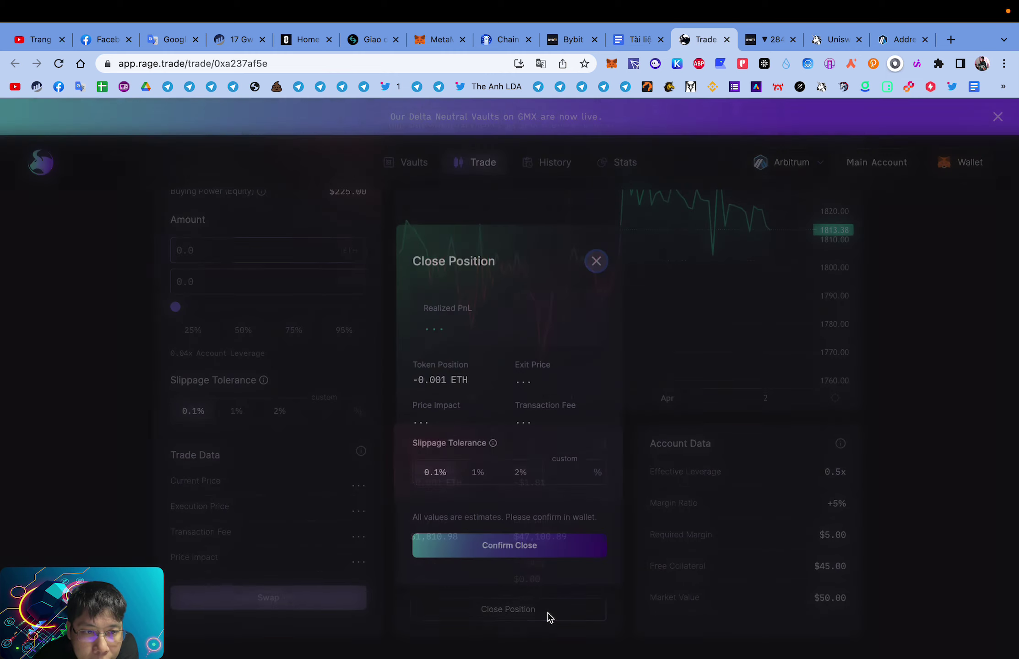
click(519, 439)
click(535, 526)
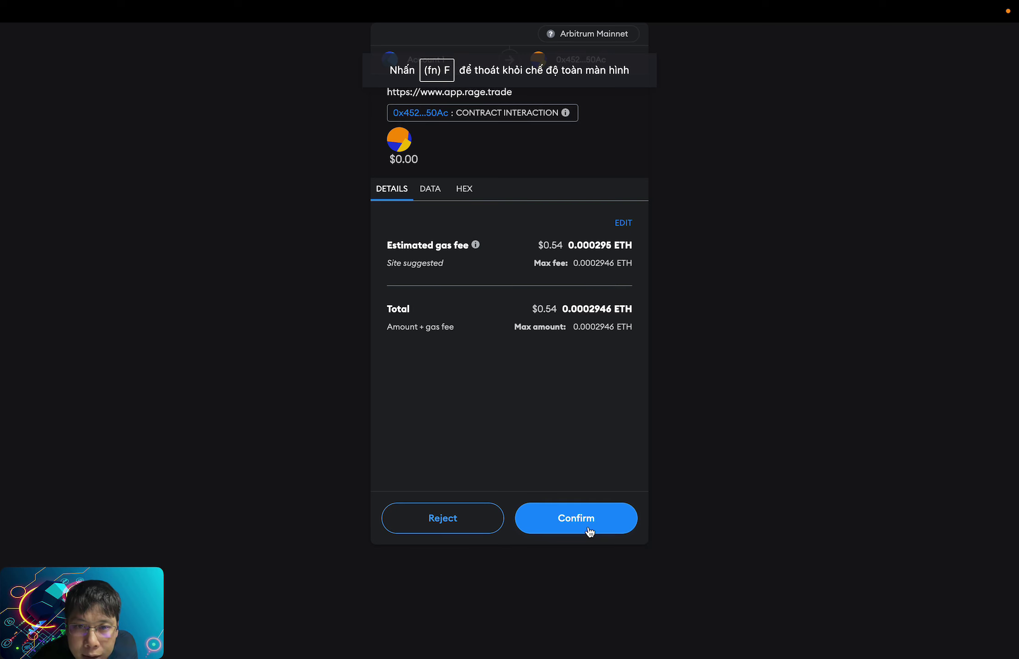
click(591, 528)
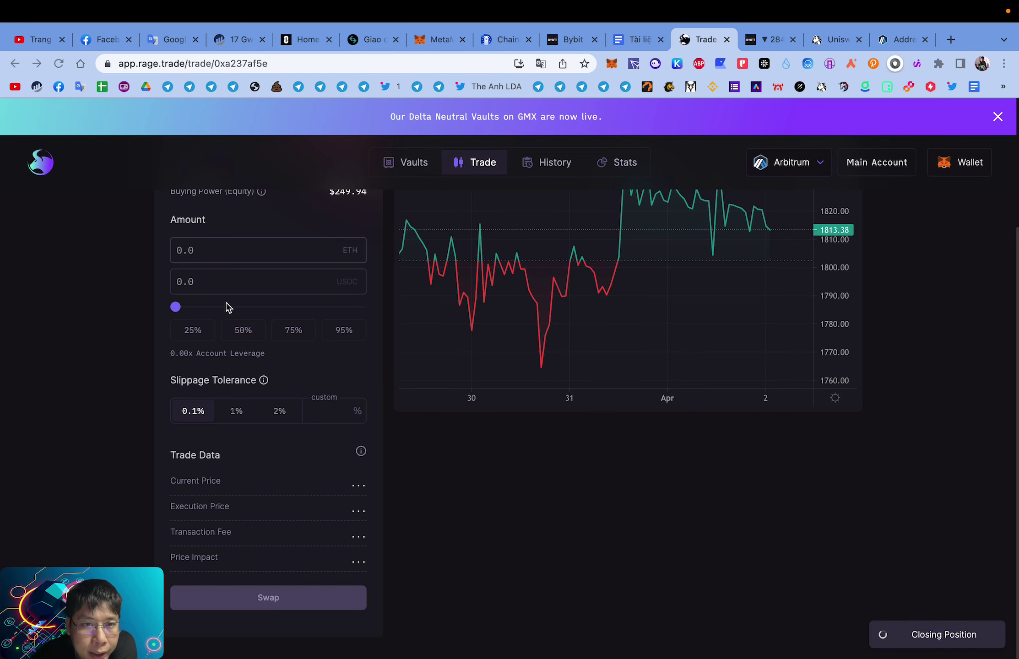
Enter a 0.002 ETH short worth 3.64 USDC and confirm the swap in MetaMask.
scroll(231, 319, up, 2)
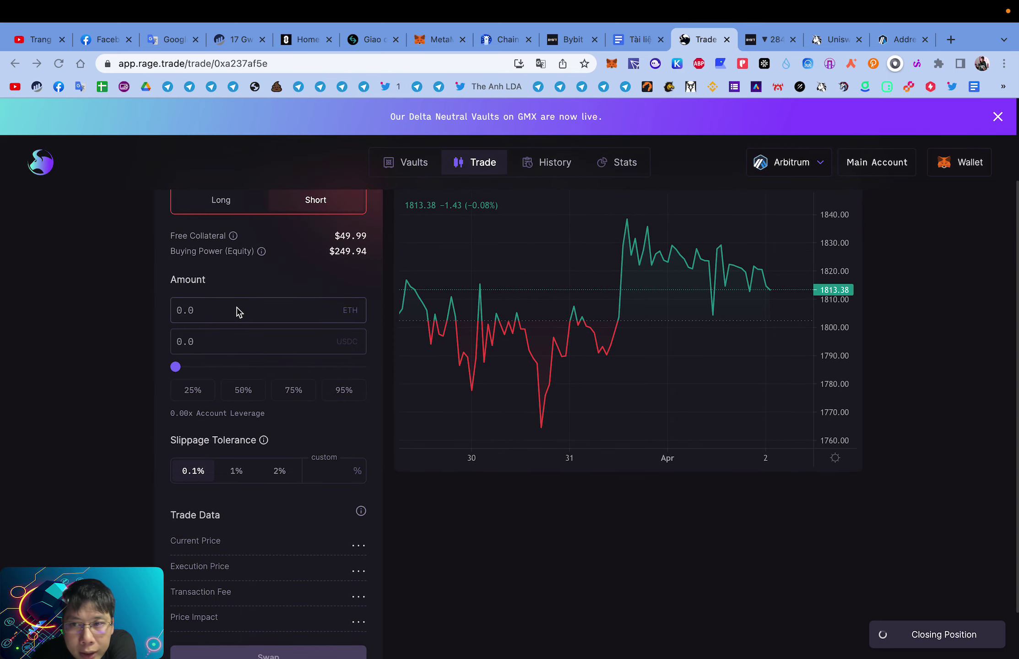
scroll(224, 318, down, 2)
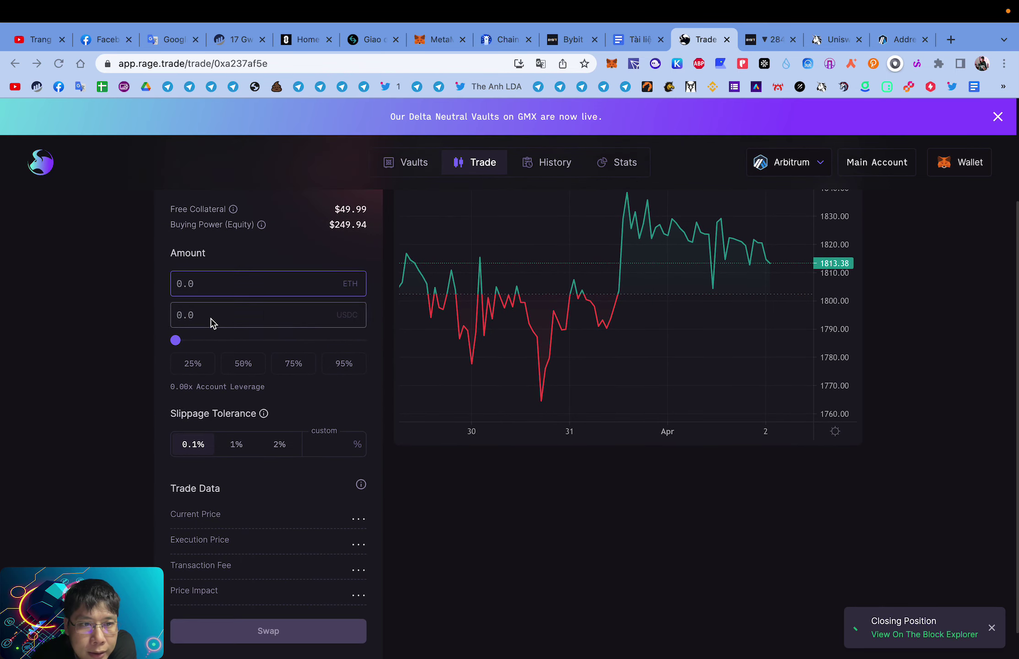
drag(178, 341, 178, 341)
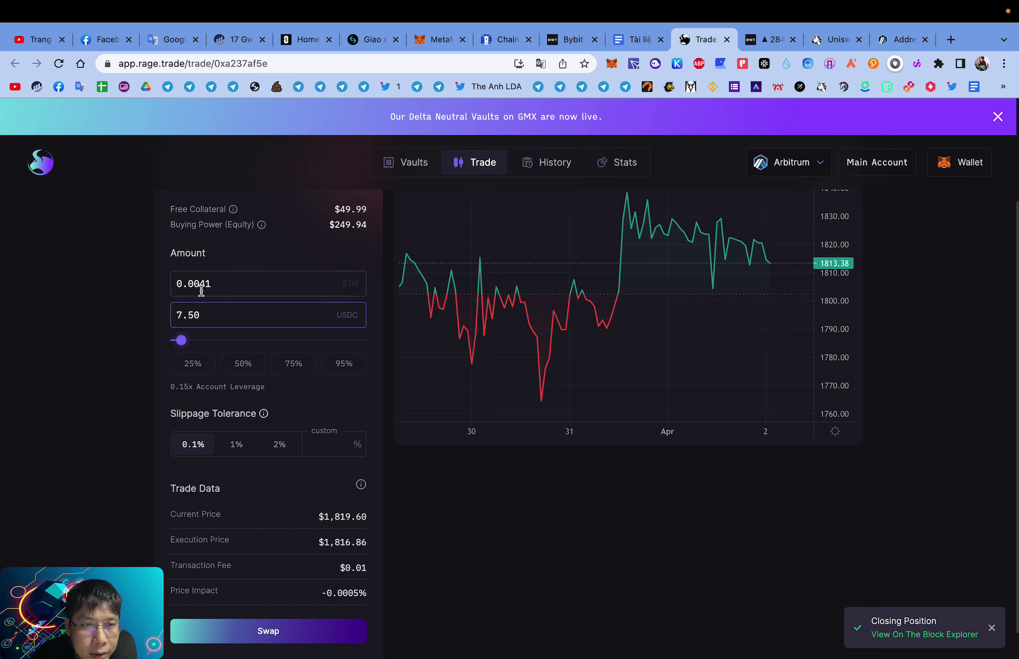
drag(201, 291, 249, 289)
text(2)
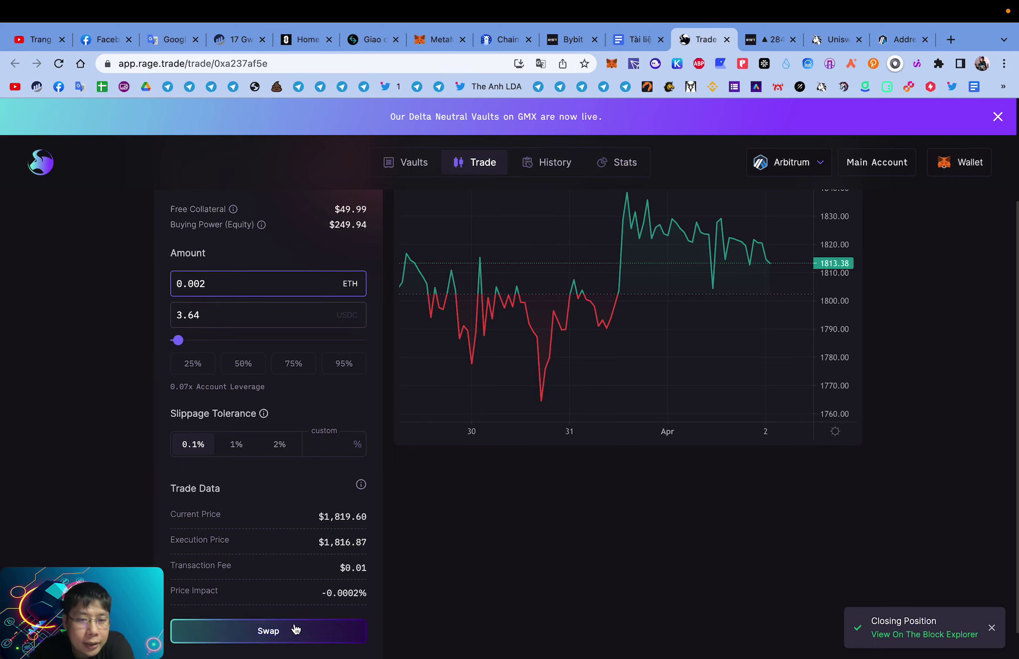
click(336, 624)
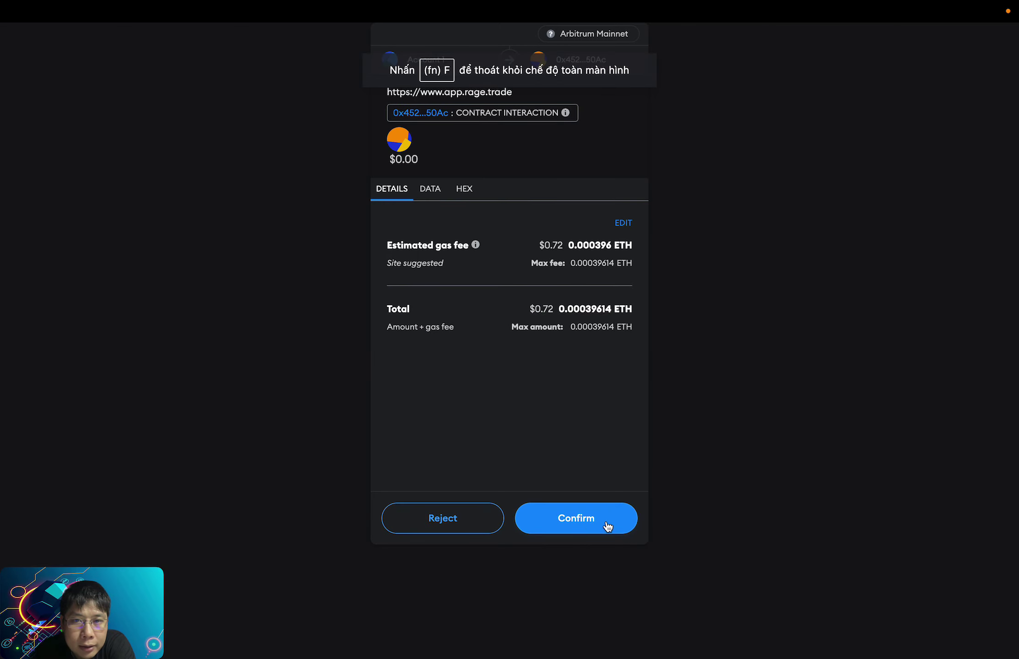
click(607, 526)
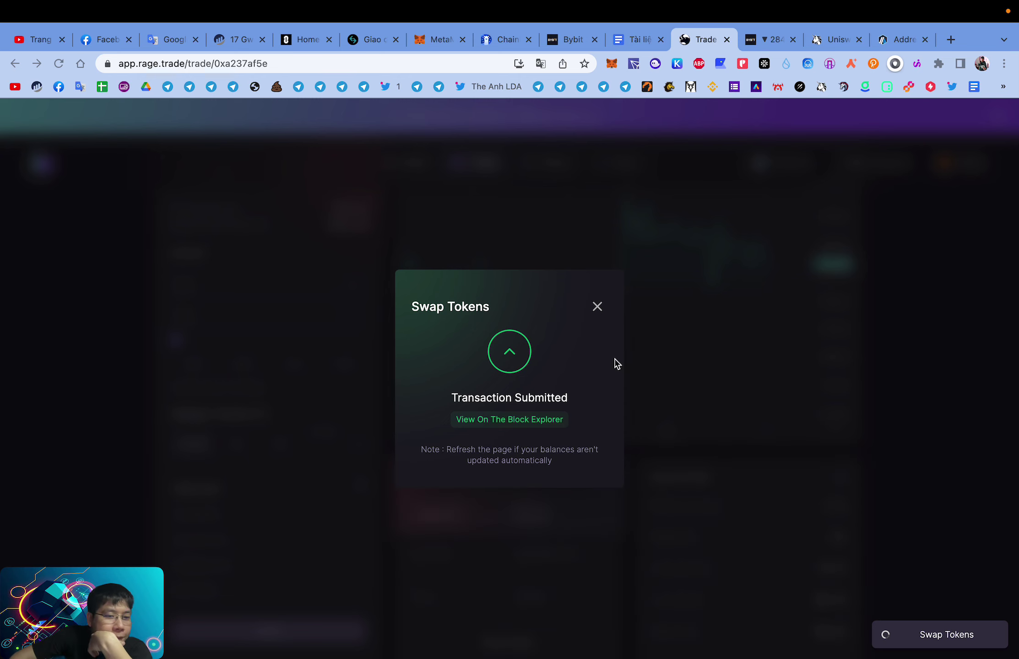
Dismiss the submitted notice, start closing the short at 2% slippage, then cancel the close.
click(603, 310)
scroll(635, 542, down, 1)
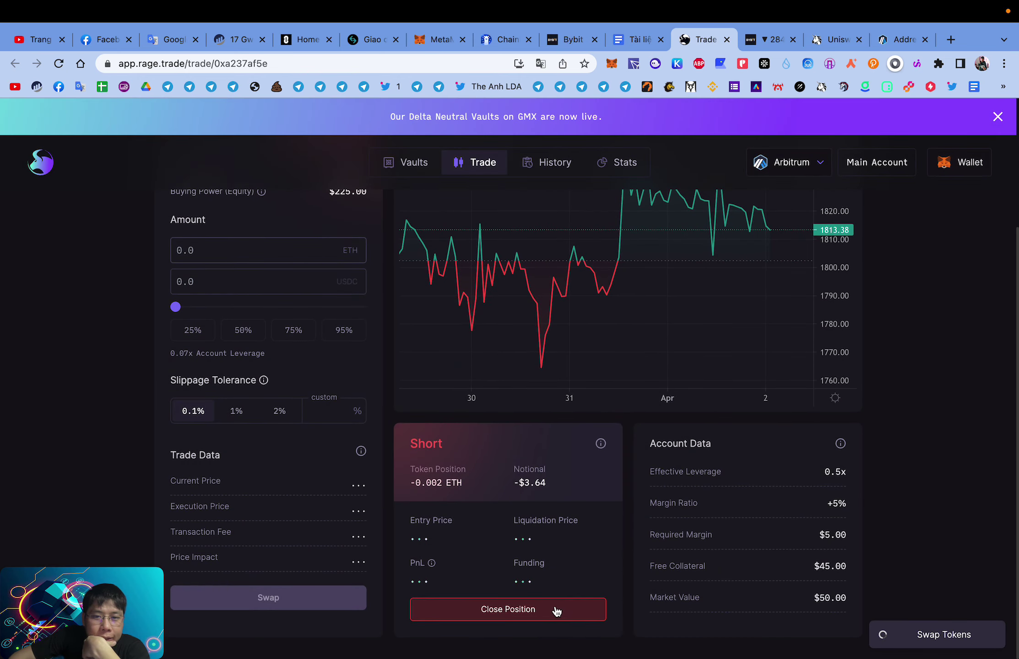
click(556, 610)
click(521, 447)
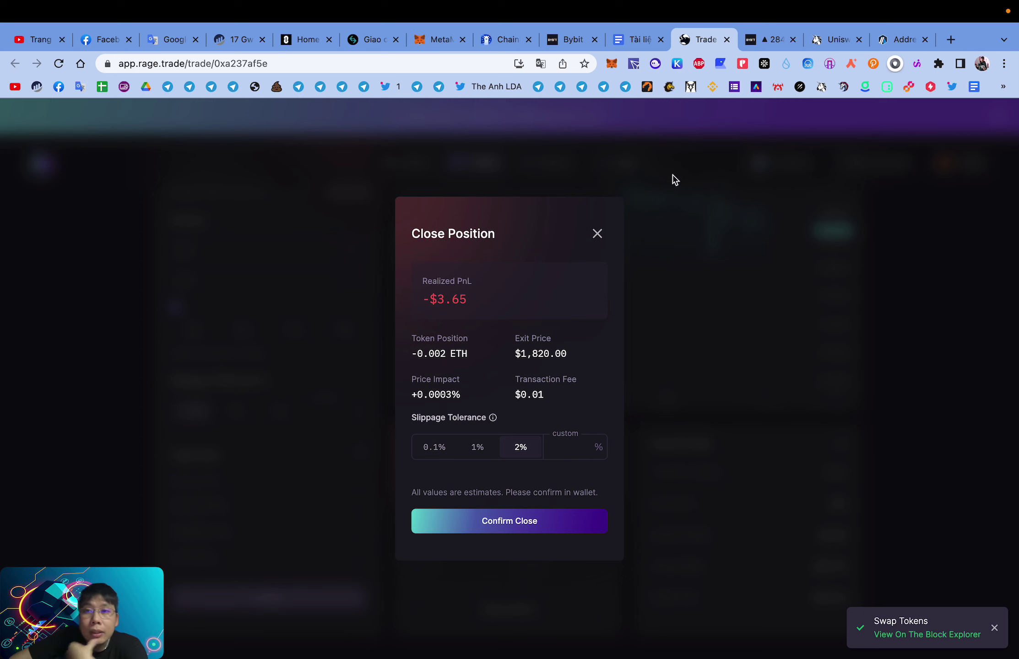
click(771, 40)
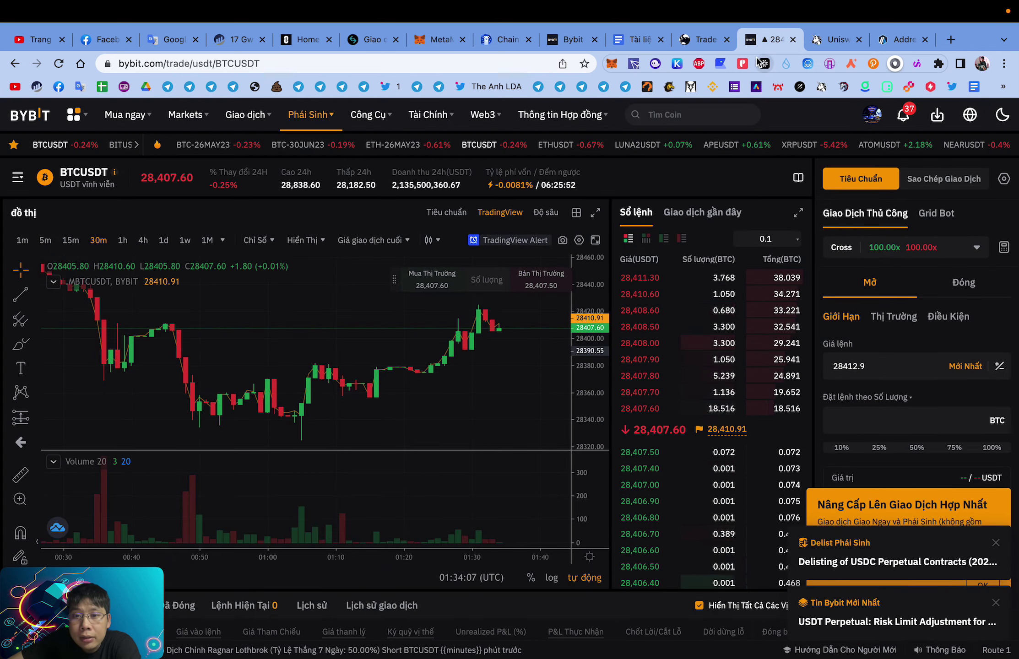
click(704, 39)
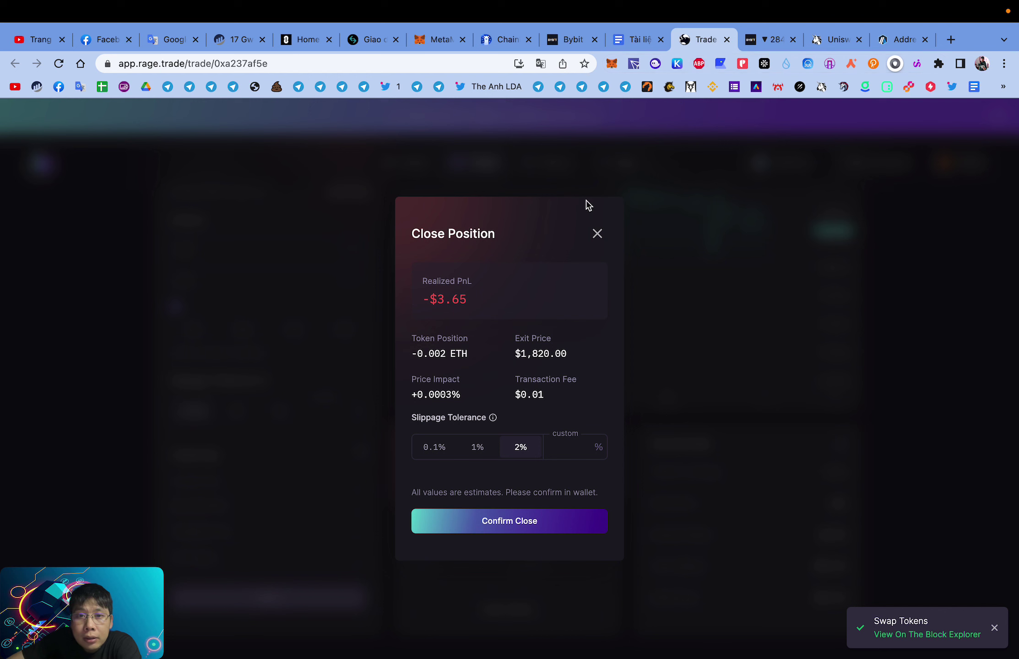
click(598, 235)
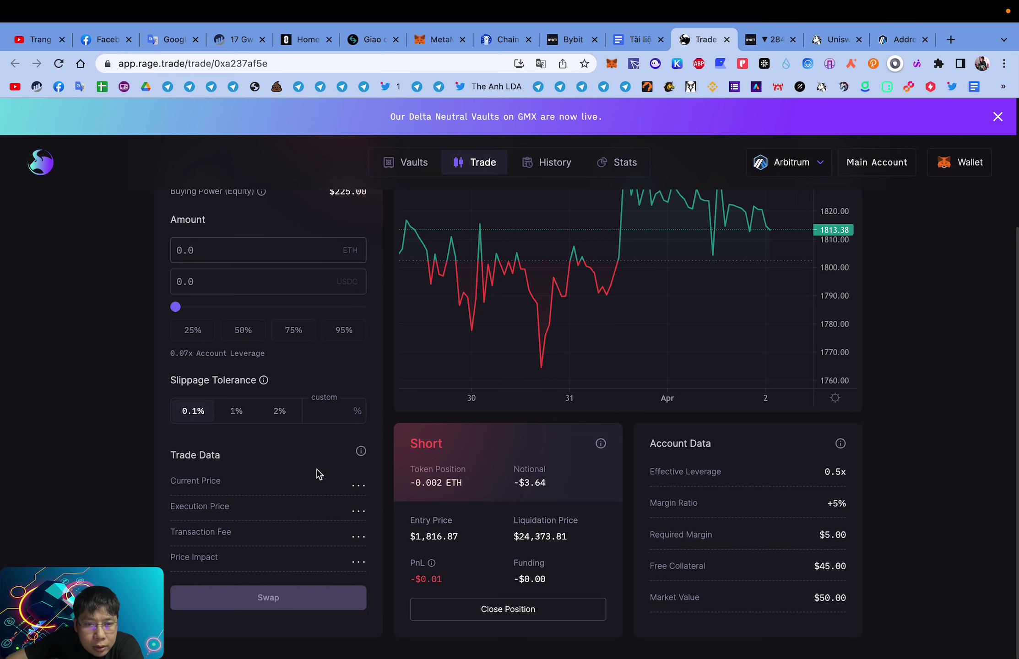
Glance at the Bybit page and return to the open 0.002 ETH short at $1,816.87.
scroll(319, 474, up, 1)
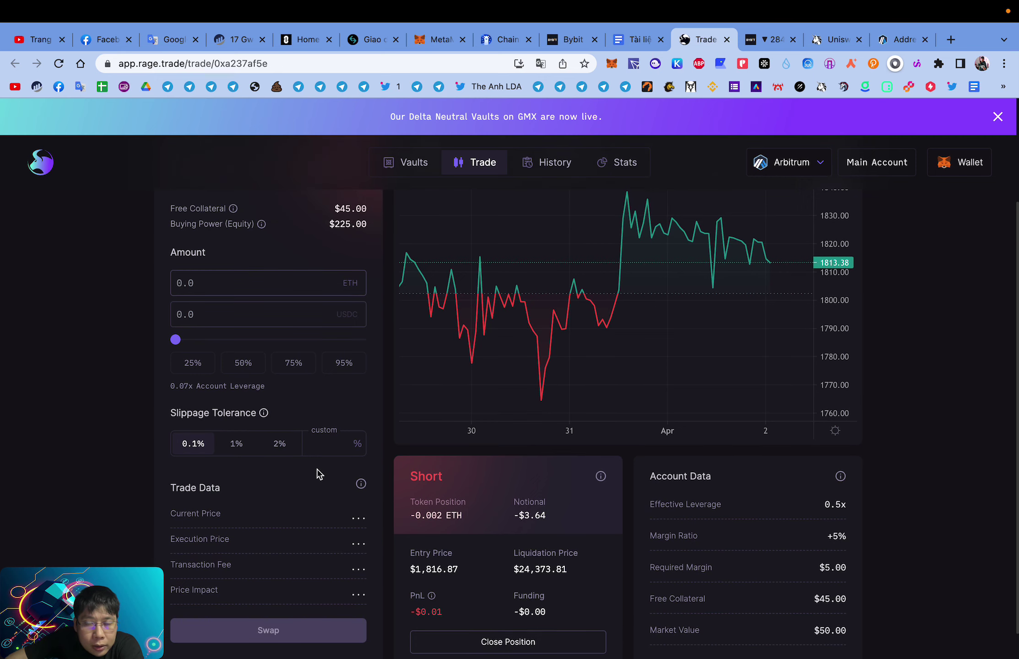
click(776, 40)
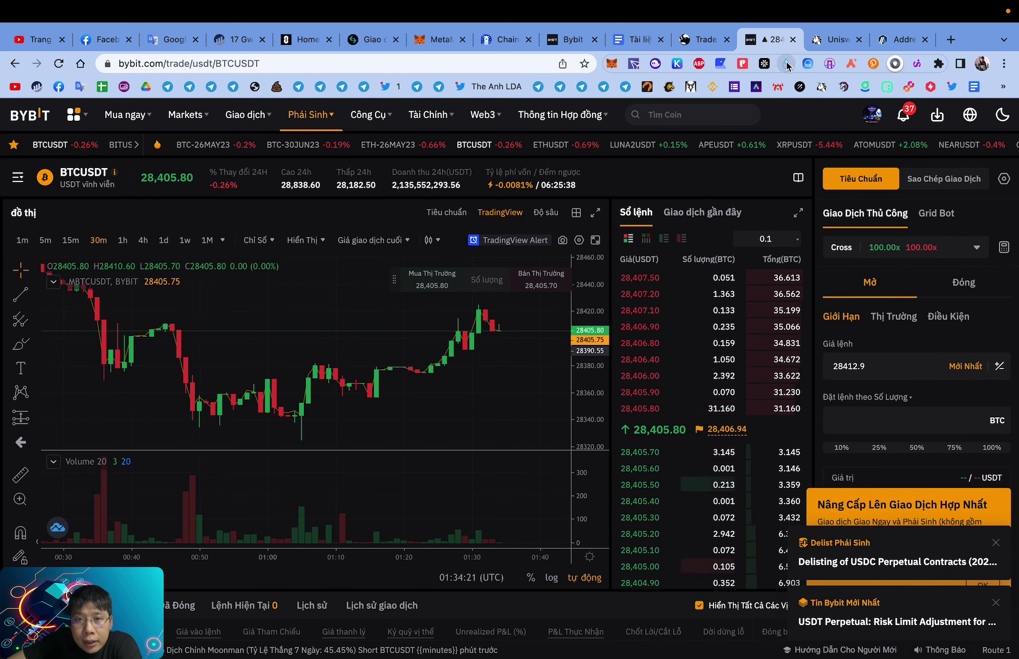
click(706, 40)
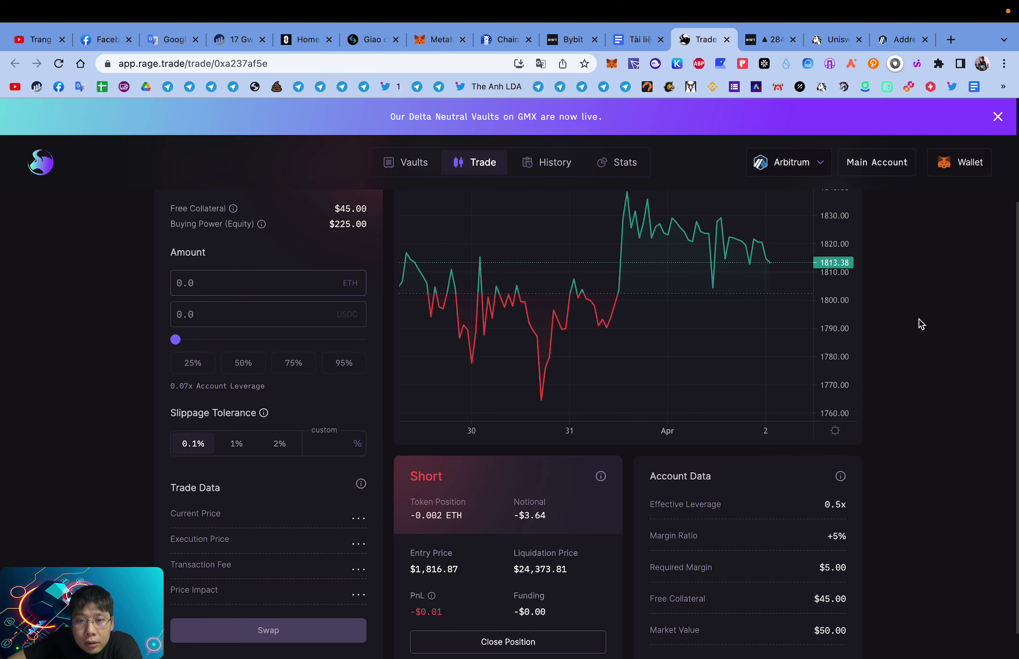
mouse_move(600, 475)
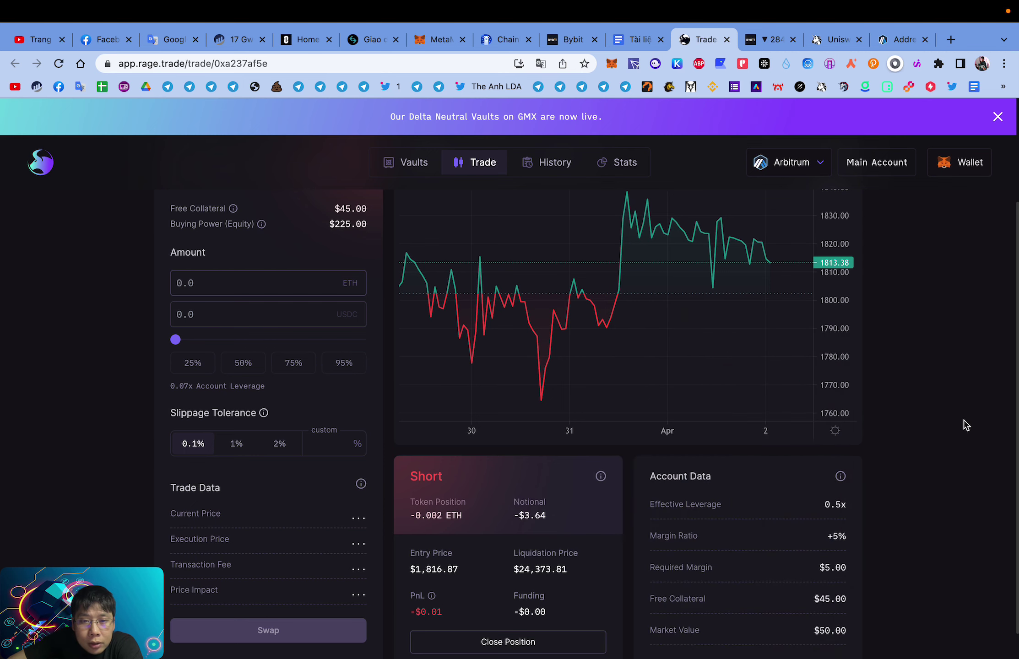
scroll(966, 425, down, 2)
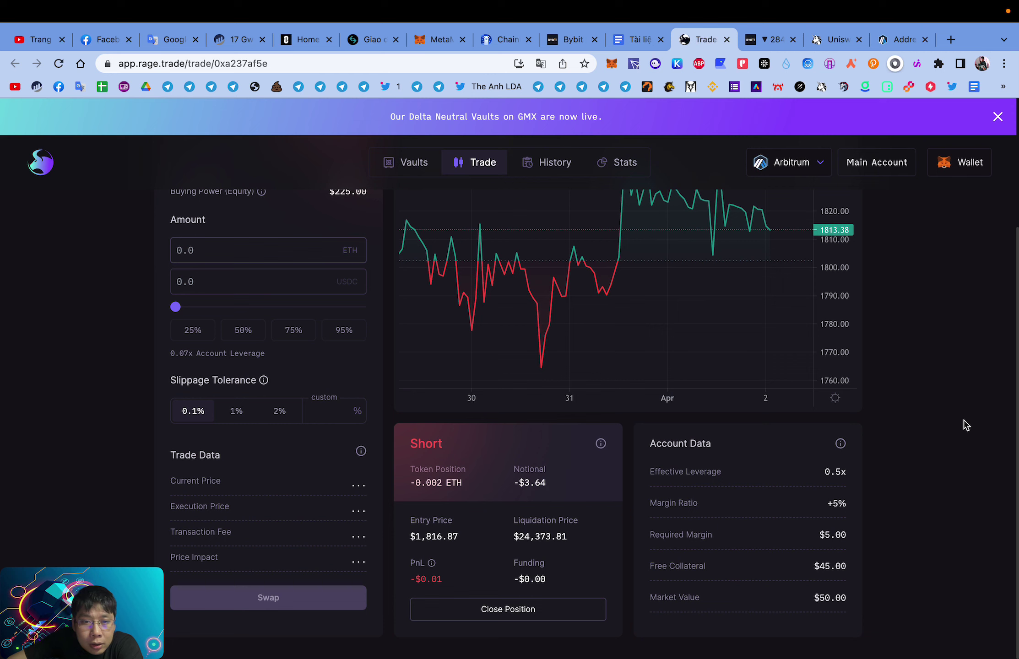
right_click(628, 493)
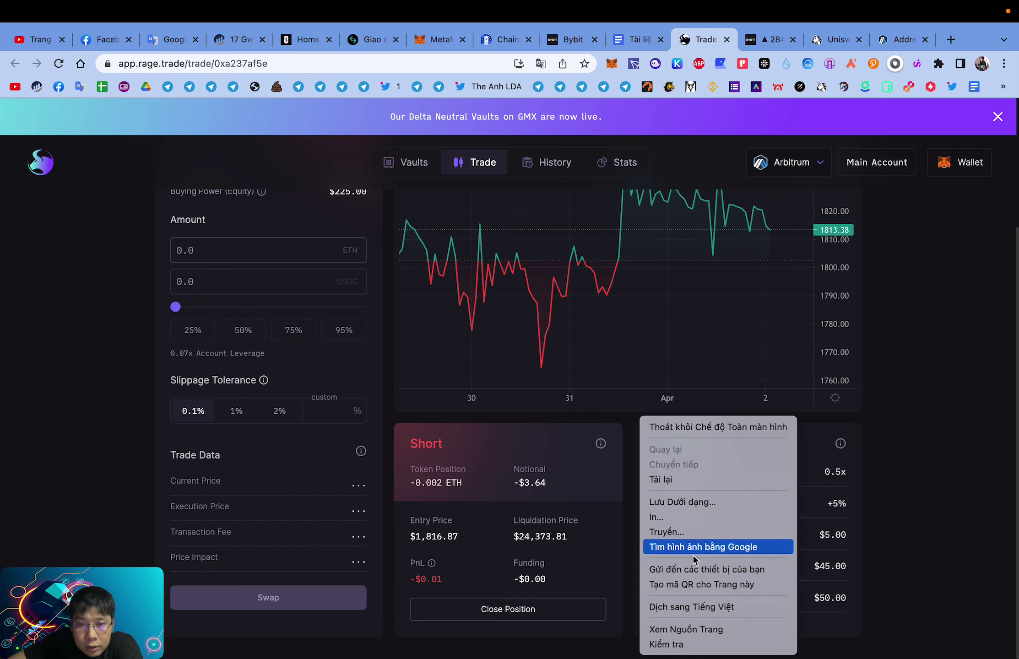
click(708, 606)
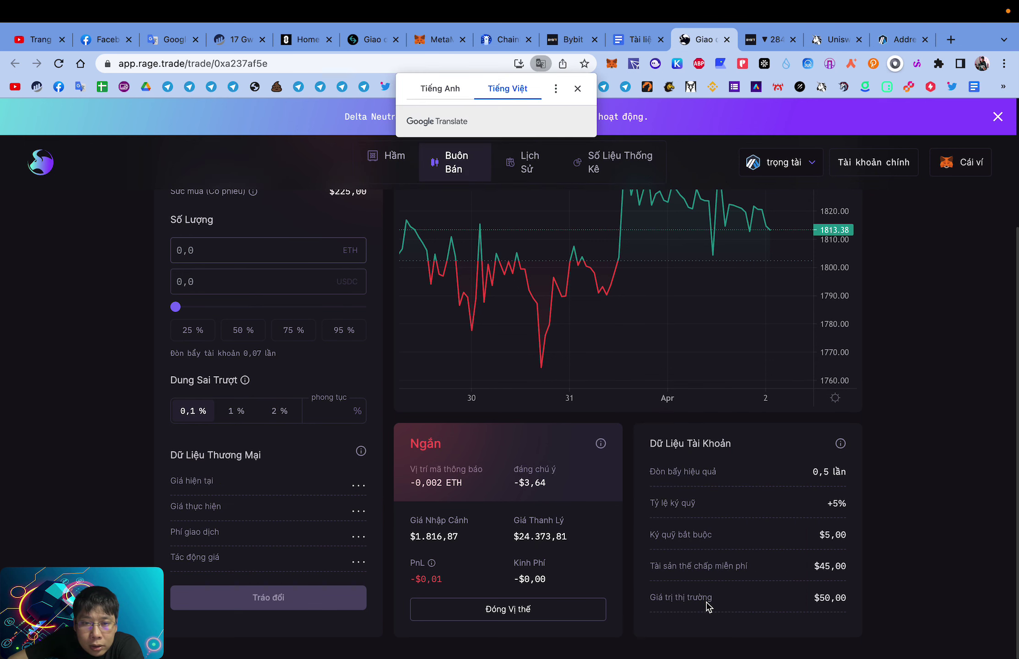
click(462, 86)
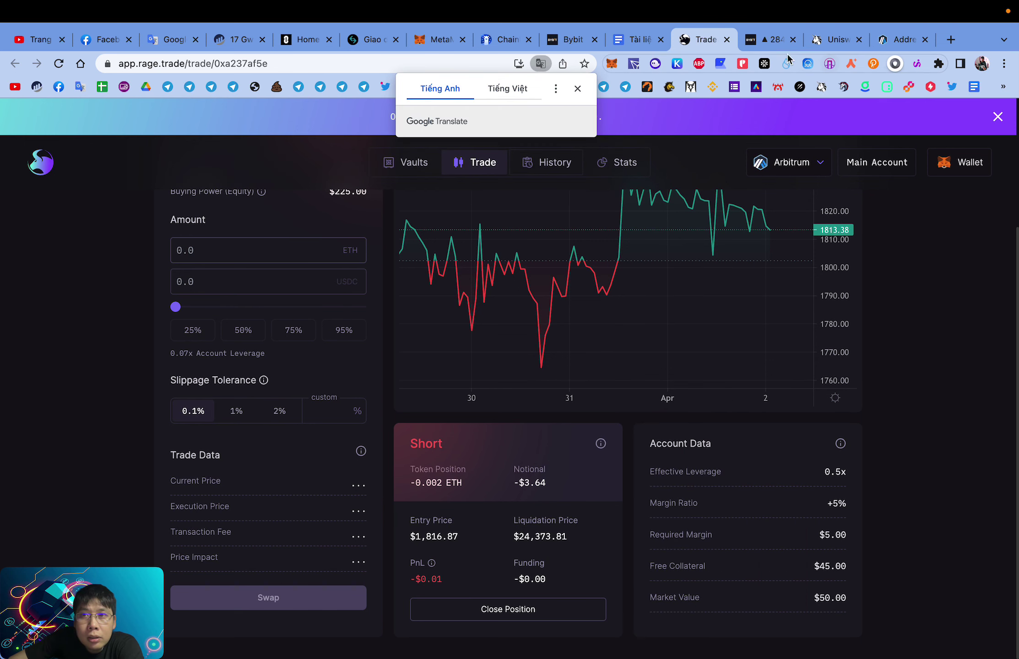
click(776, 40)
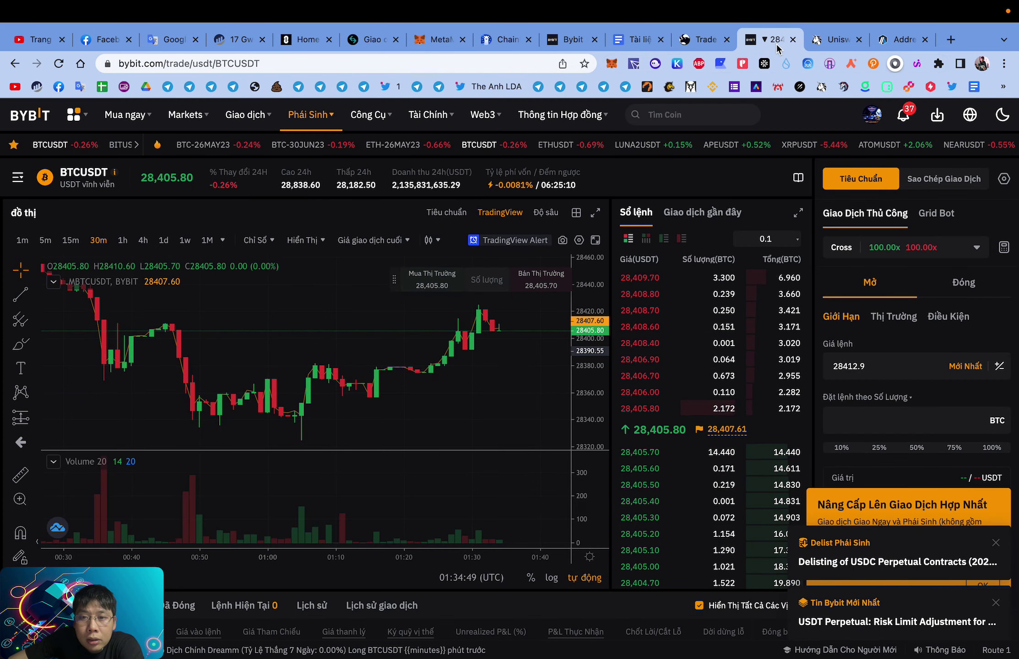
key(ctrl+shift+Tab)
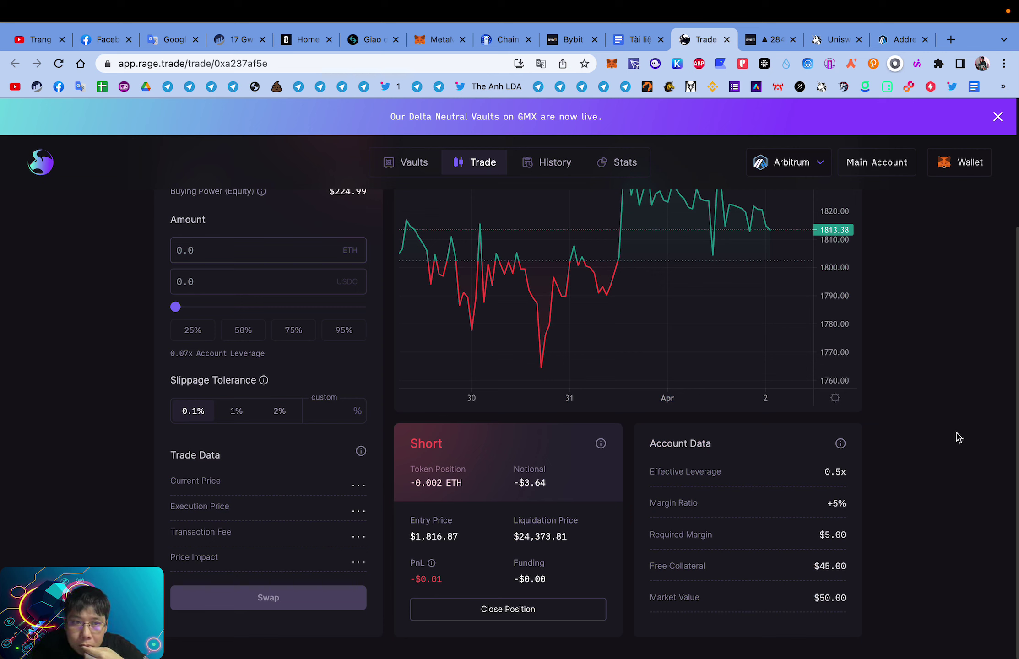
scroll(838, 295, down, 3)
scroll(885, 318, up, 2)
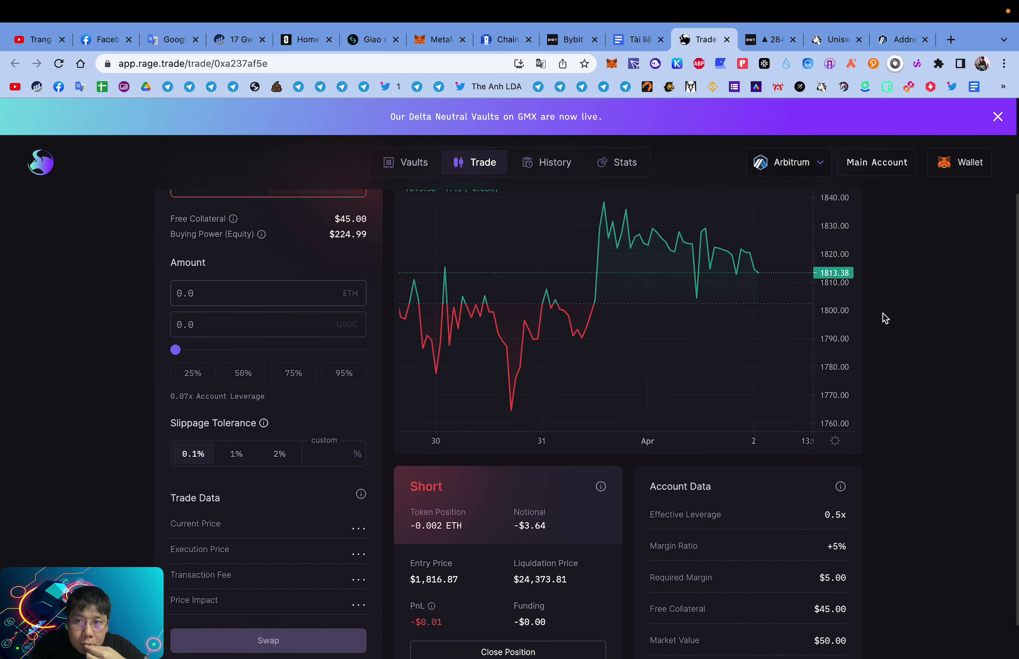
click(773, 40)
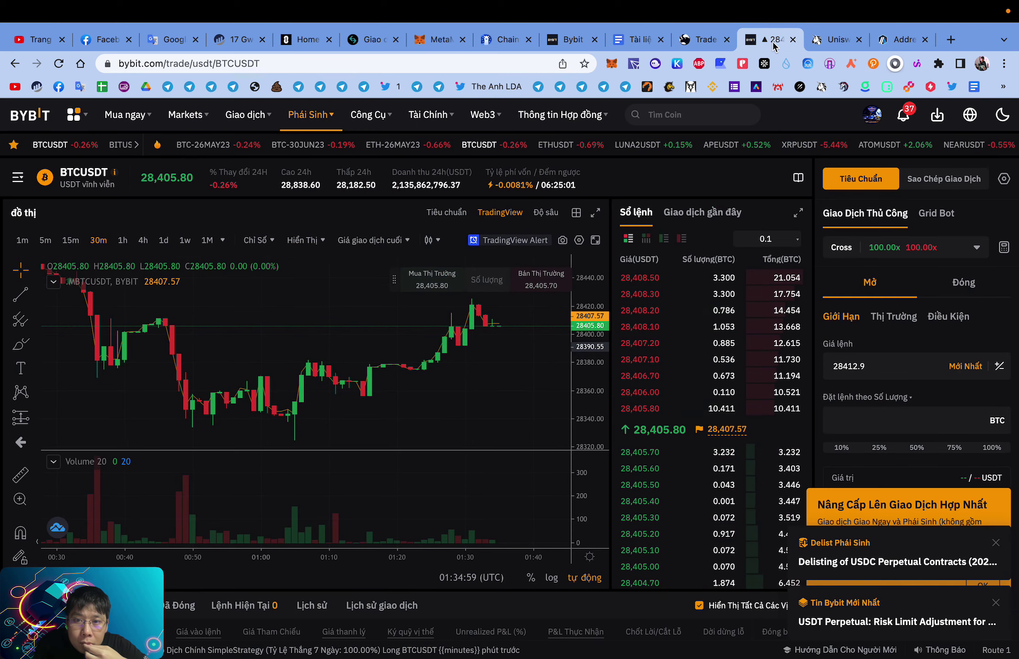
click(705, 39)
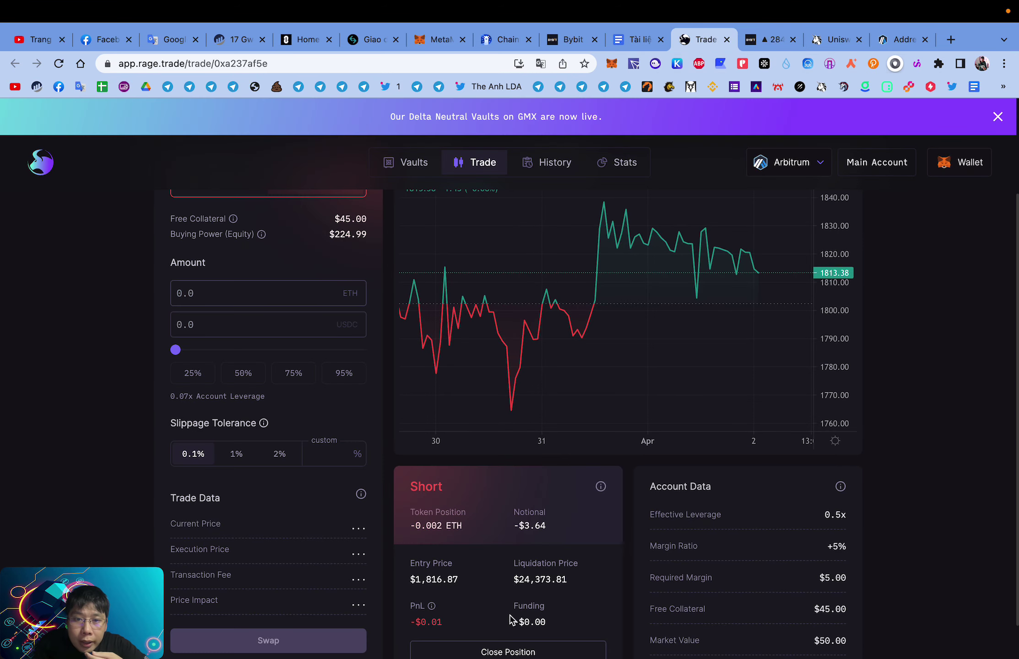
scroll(533, 604, down, 2)
Confirm closing the -0.002 ETH short on ETH-USDC and approve it in MetaMask.
click(533, 605)
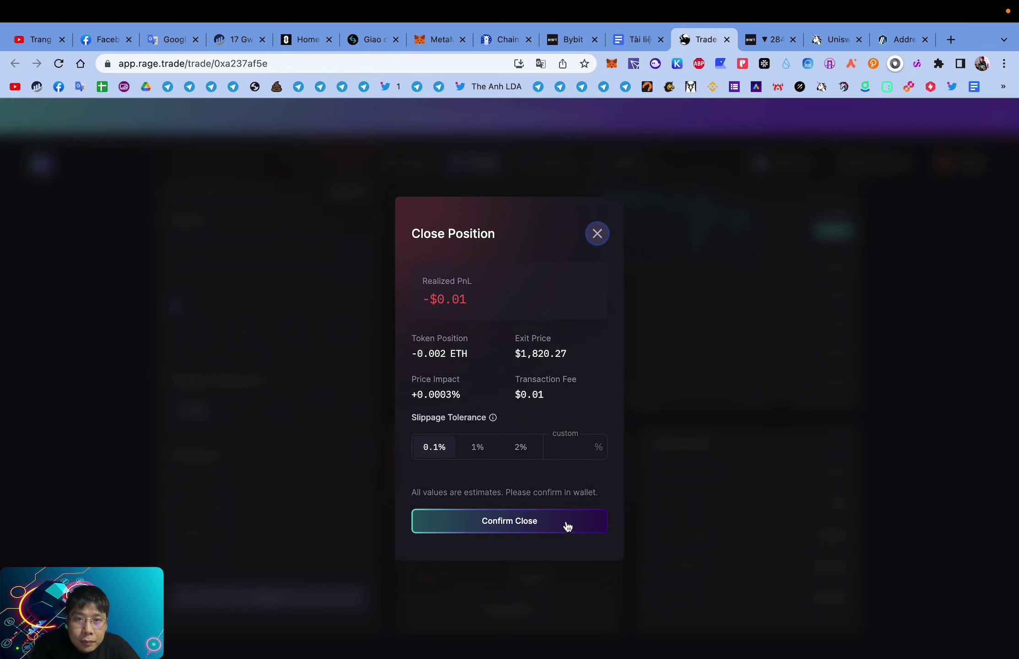
click(548, 522)
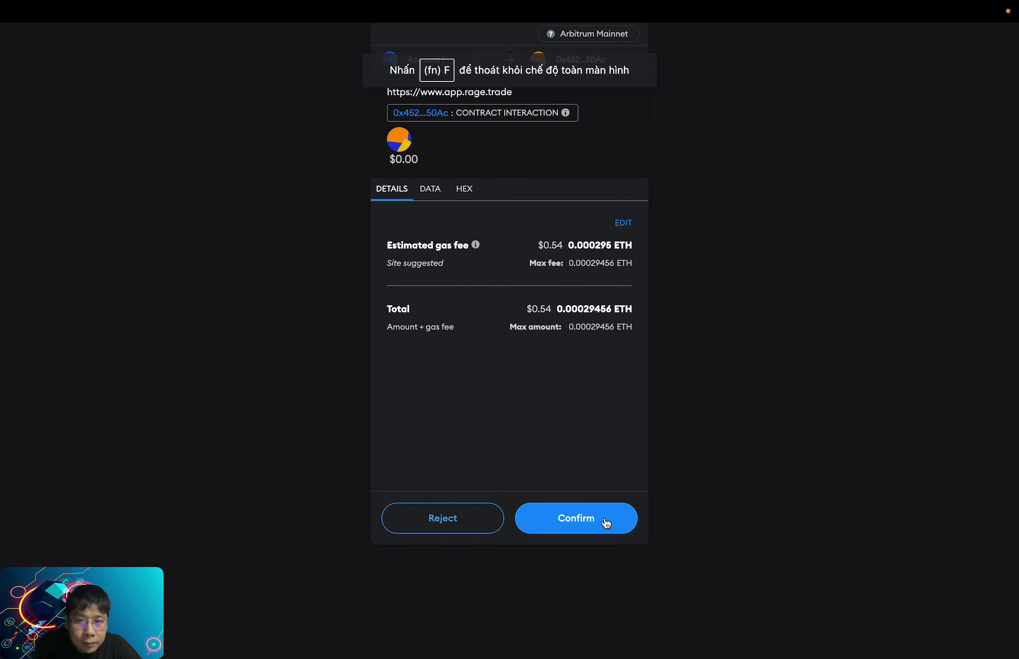
click(602, 521)
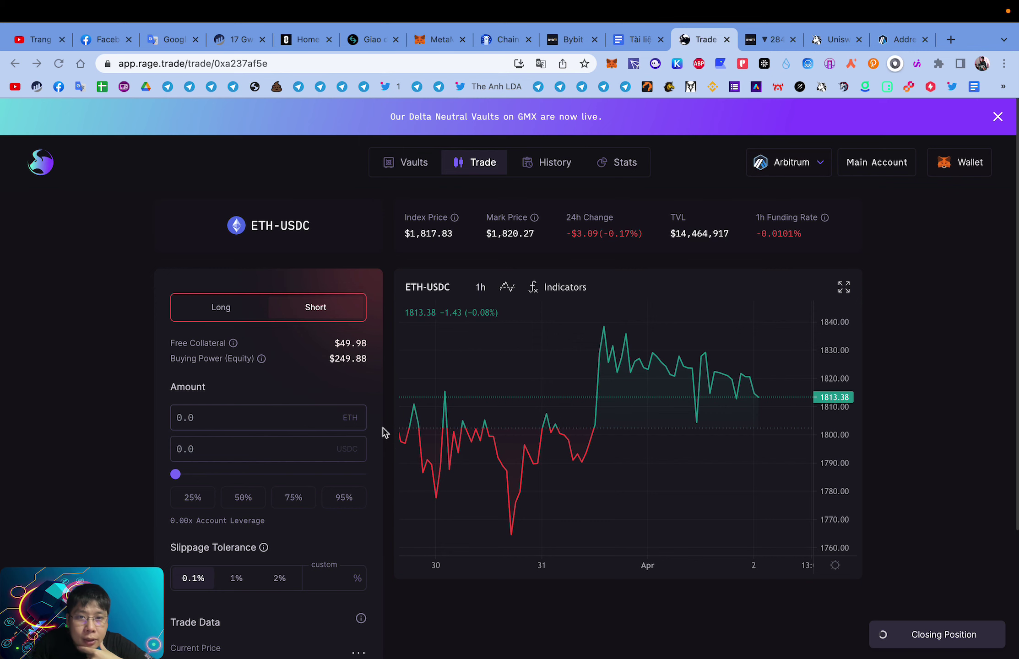
Set the amount to 0.0015 ETH, submit the long swap, approve it in MetaMask, and dismiss the notice.
scroll(303, 412, down, 5)
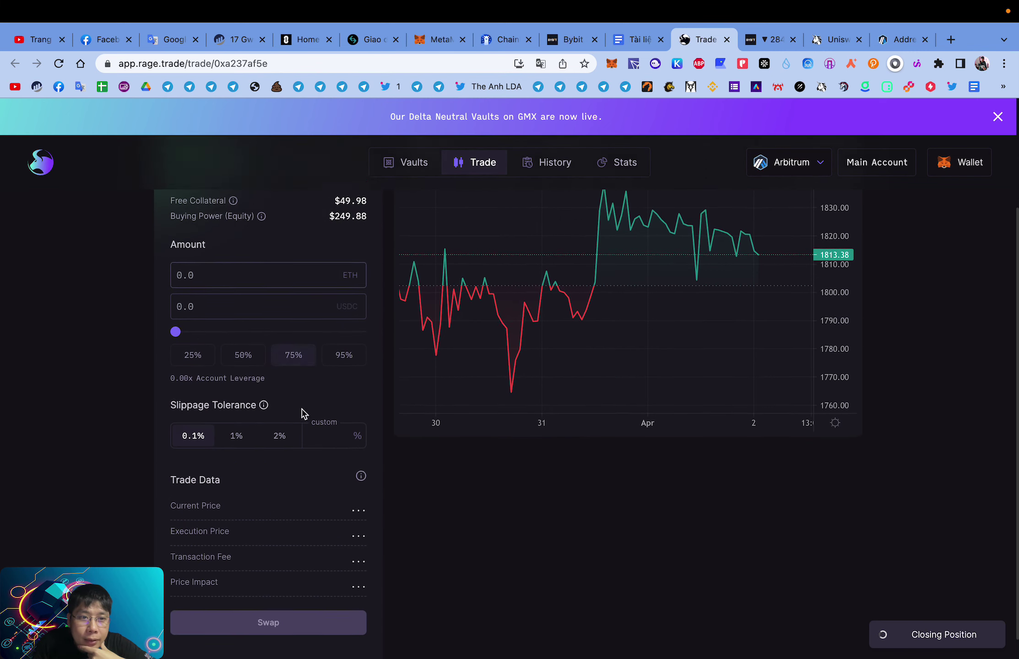
drag(177, 308, 183, 308)
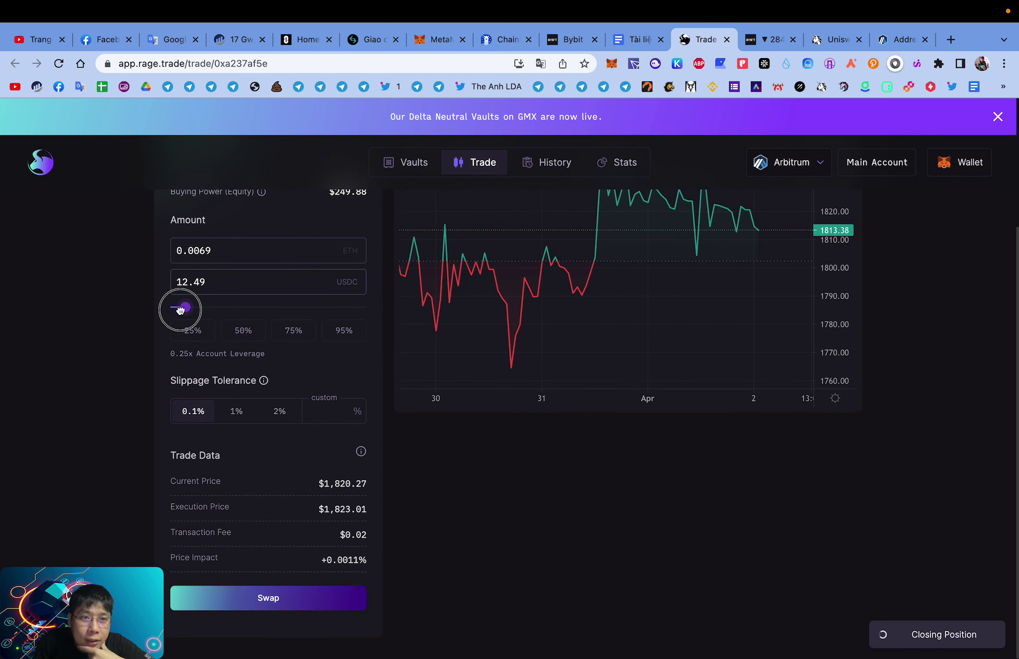
drag(200, 257, 257, 259)
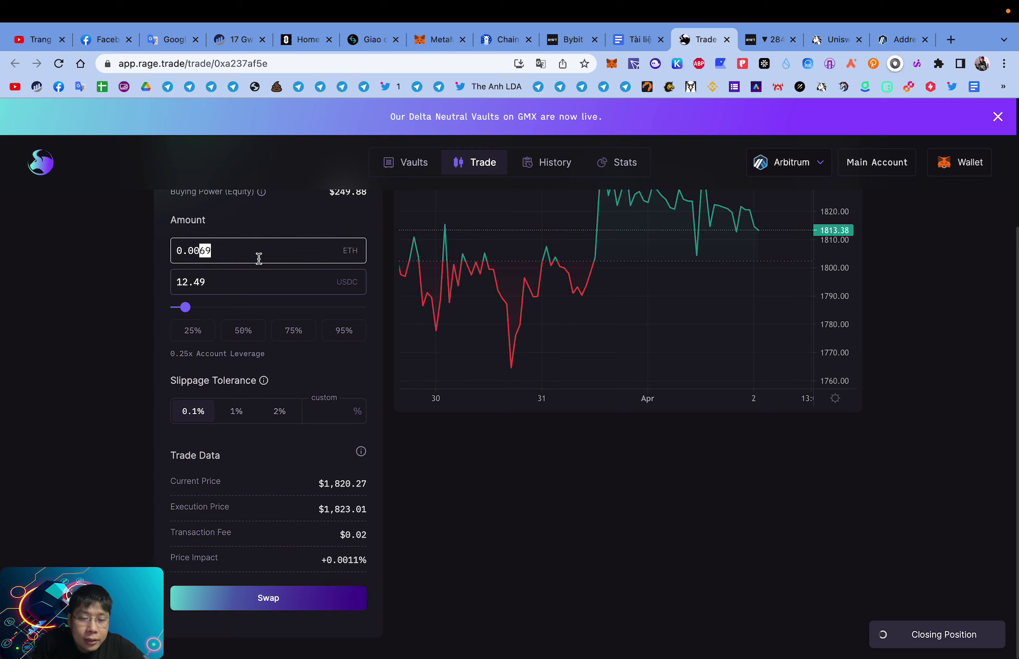
text(15)
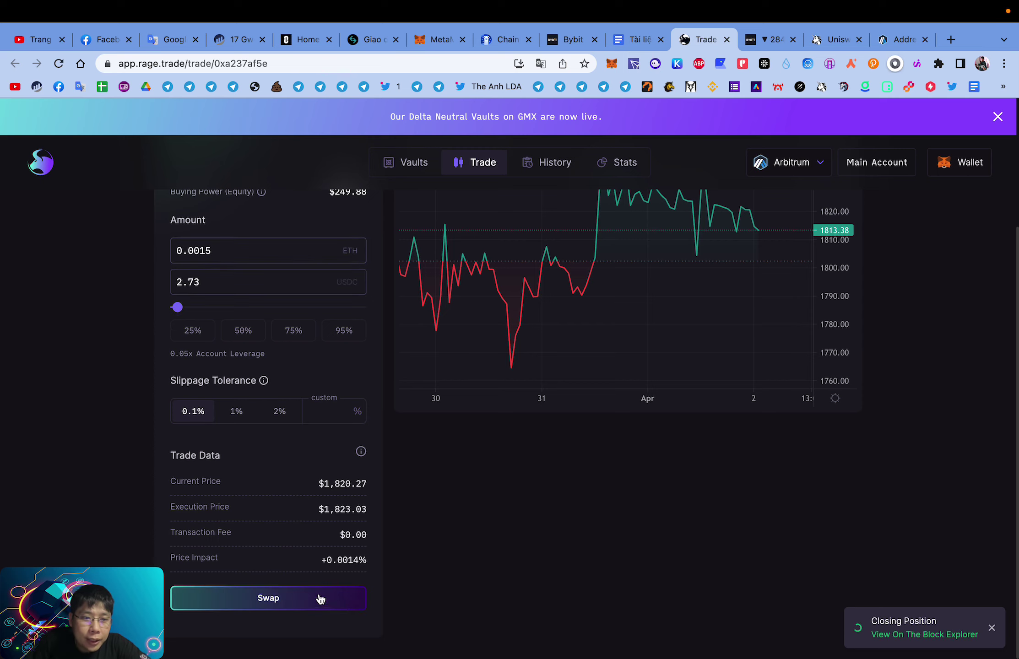
click(321, 599)
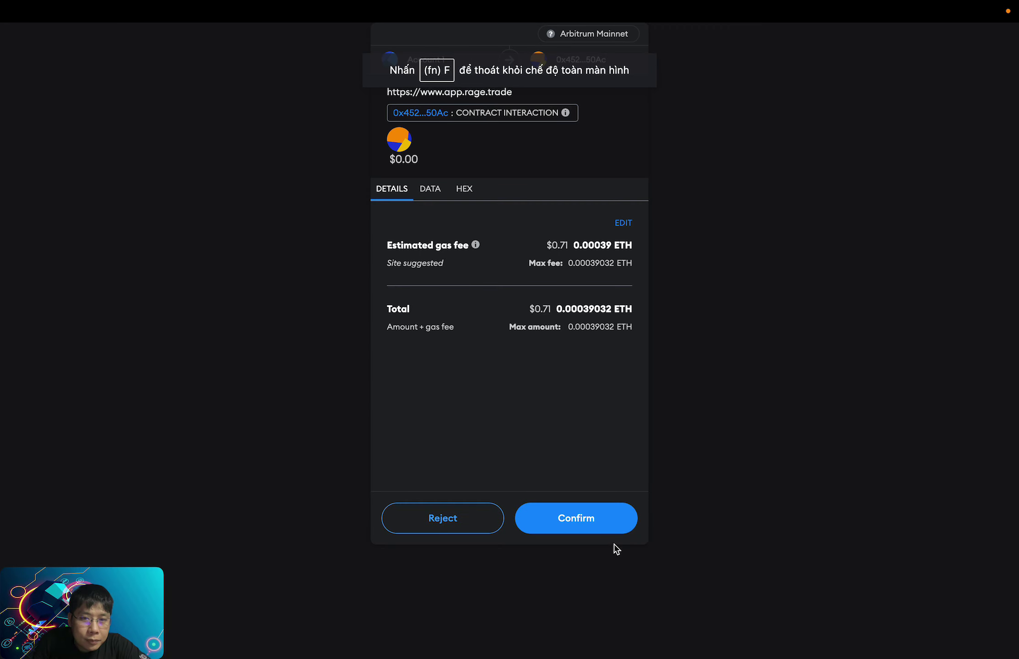
click(611, 528)
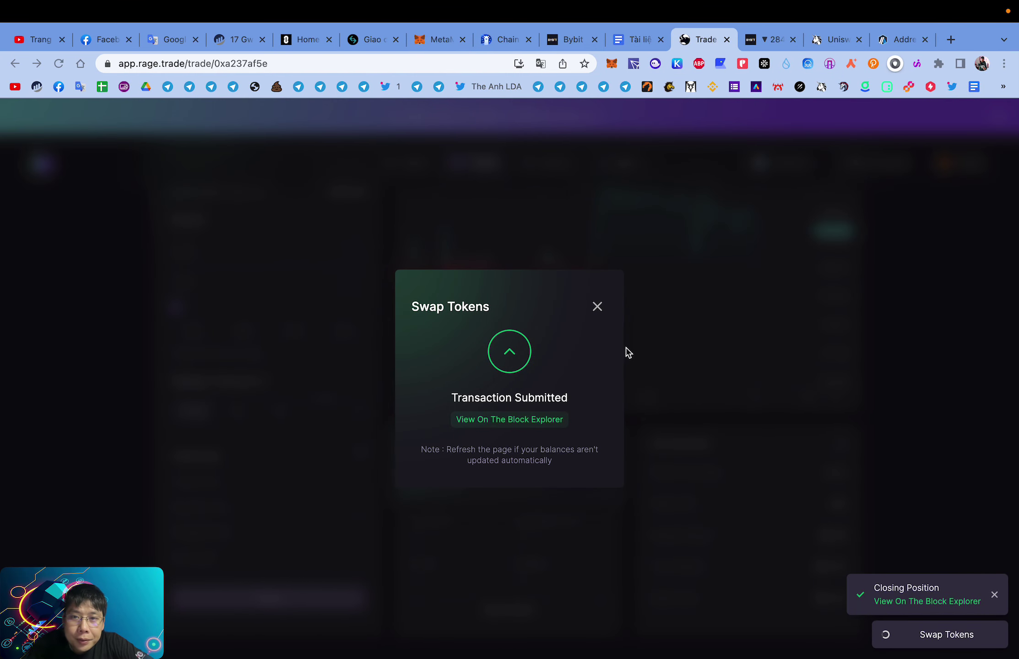
click(597, 306)
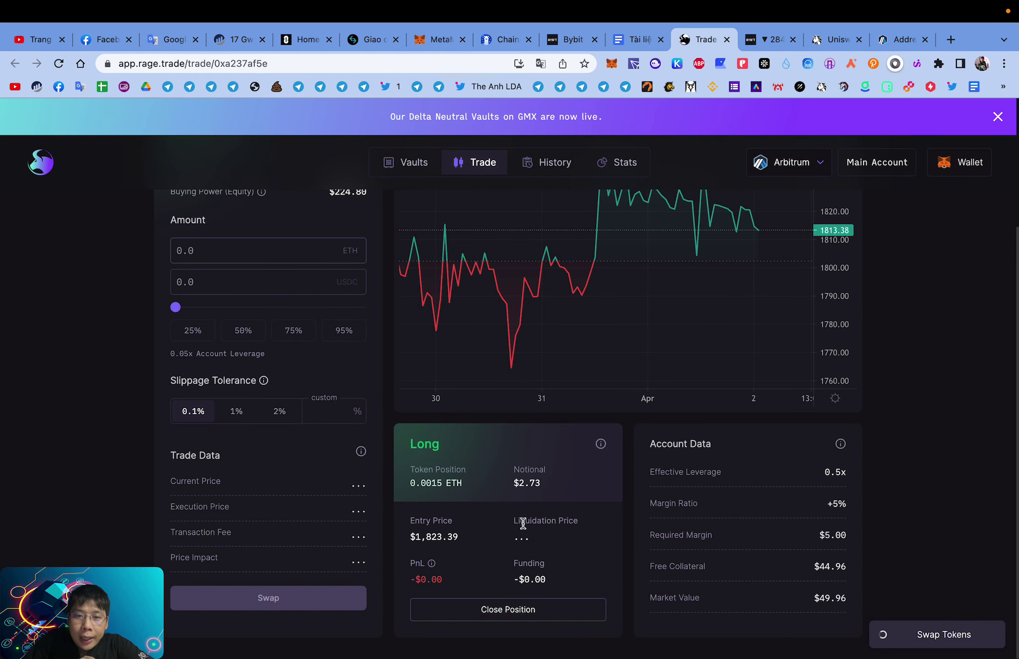
Check the long position's $2.73 notional value, glancing at the Bybit BTCUSDT chart.
drag(516, 468, 546, 471)
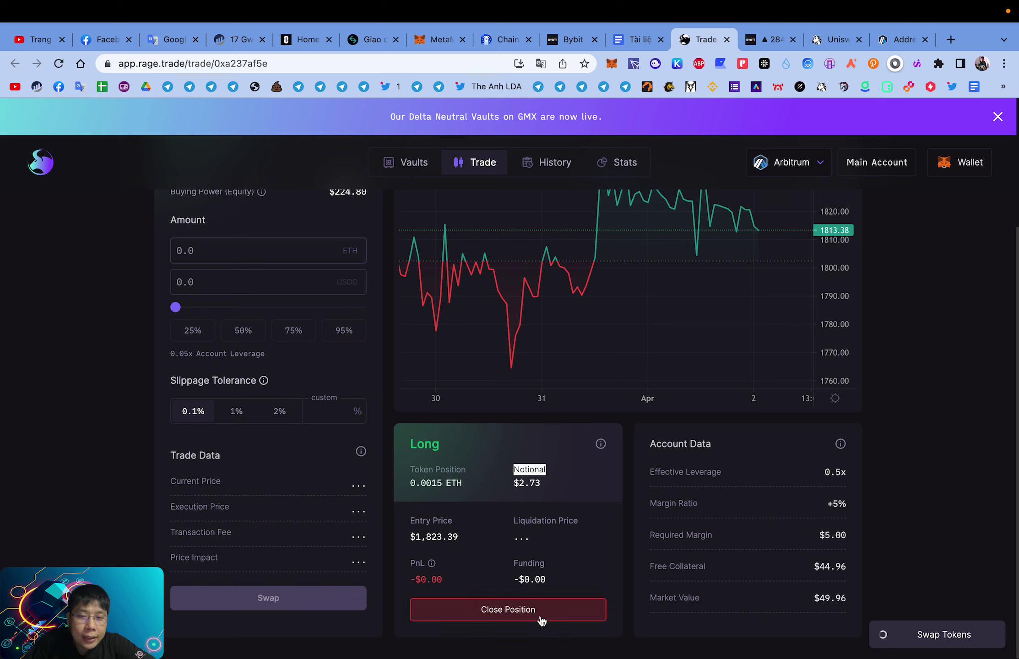
click(580, 486)
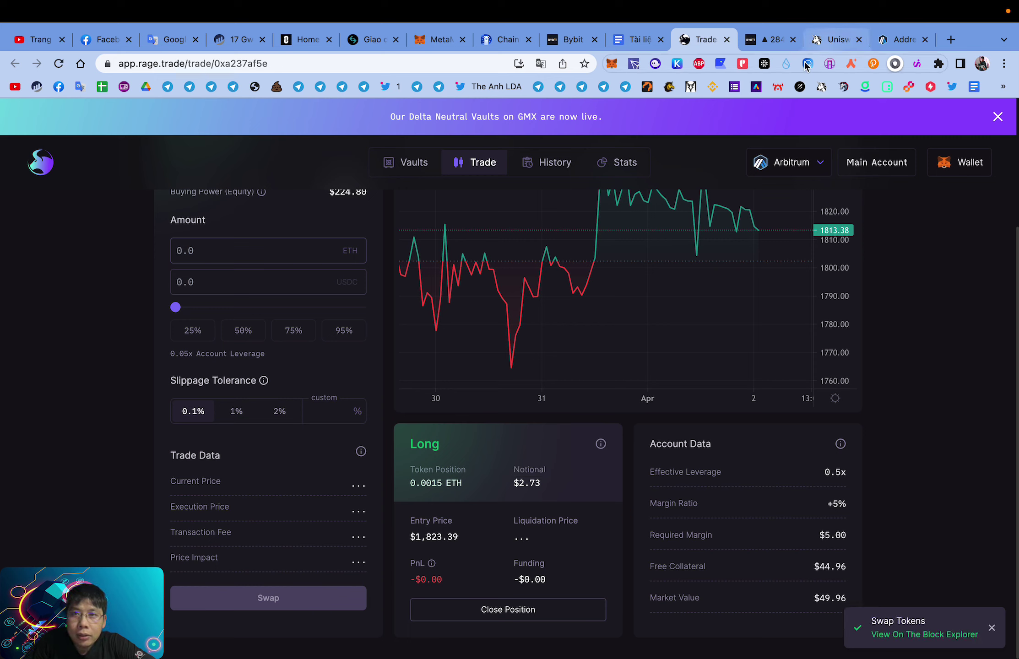
click(773, 41)
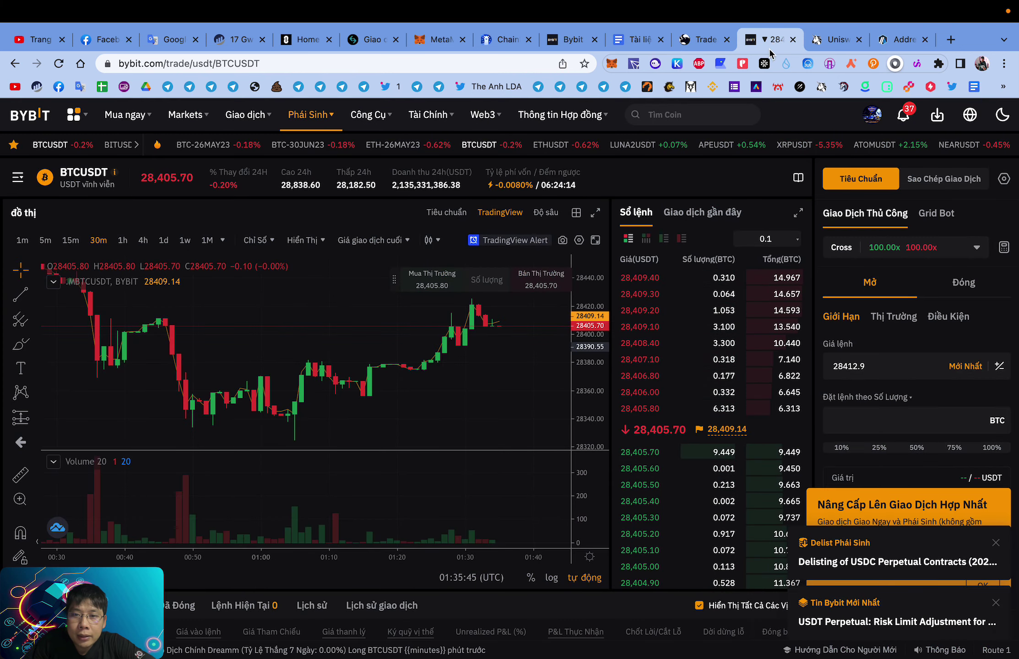
click(705, 40)
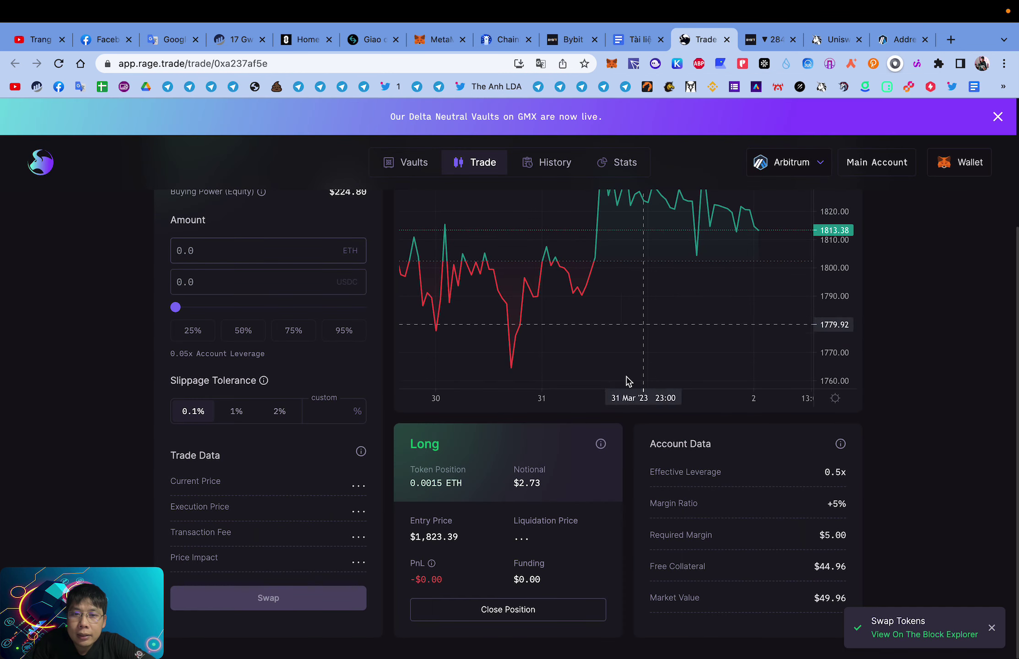
triple_click(524, 478)
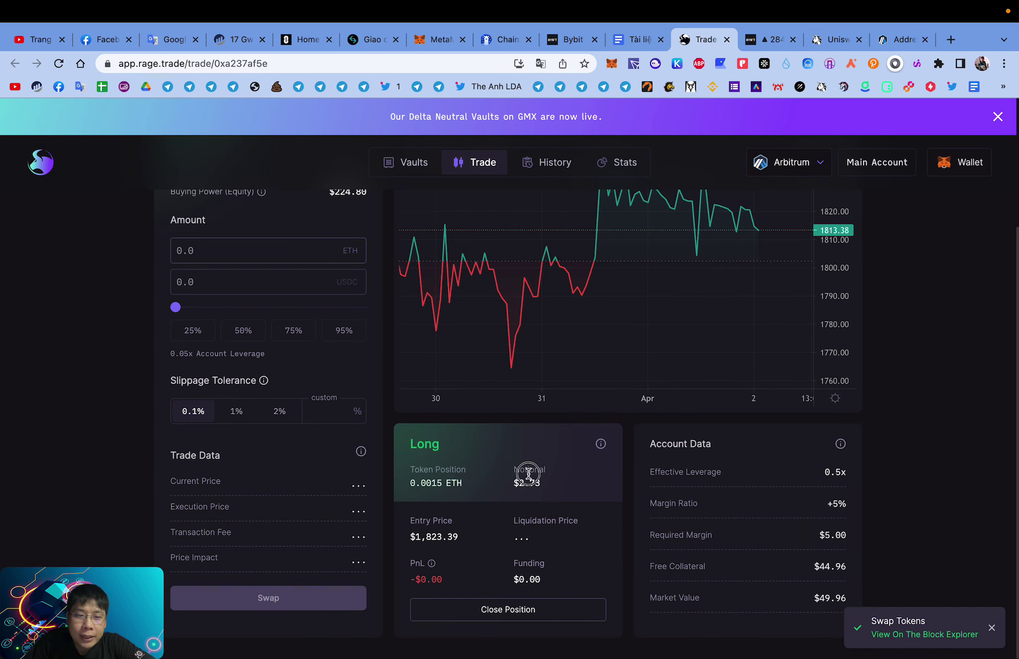
Close the 0.0015 ETH long and approve the close transaction in MetaMask.
click(563, 602)
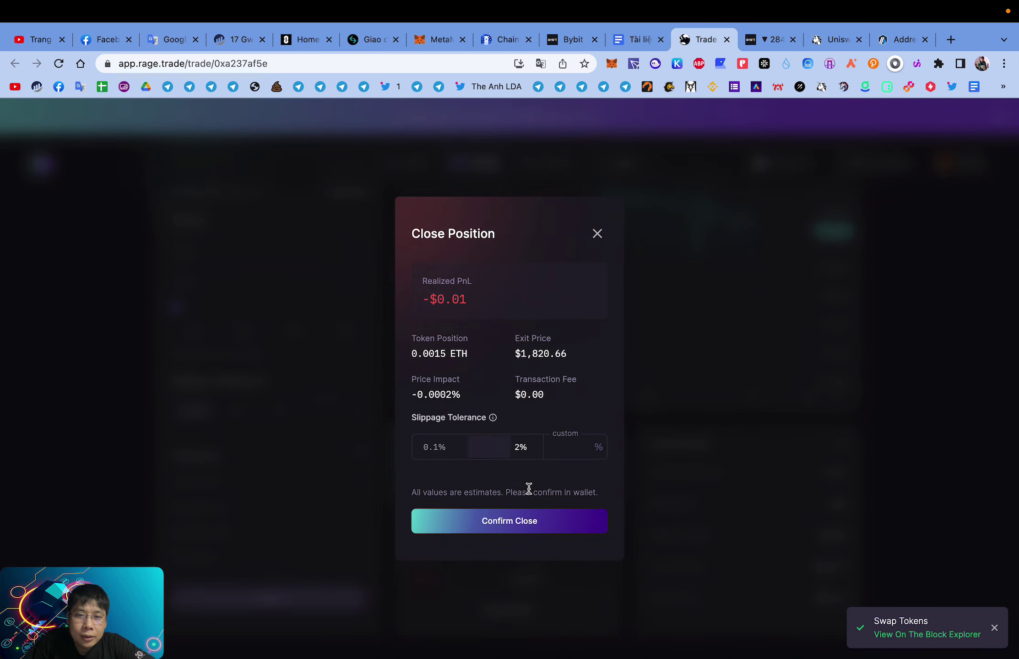
click(537, 520)
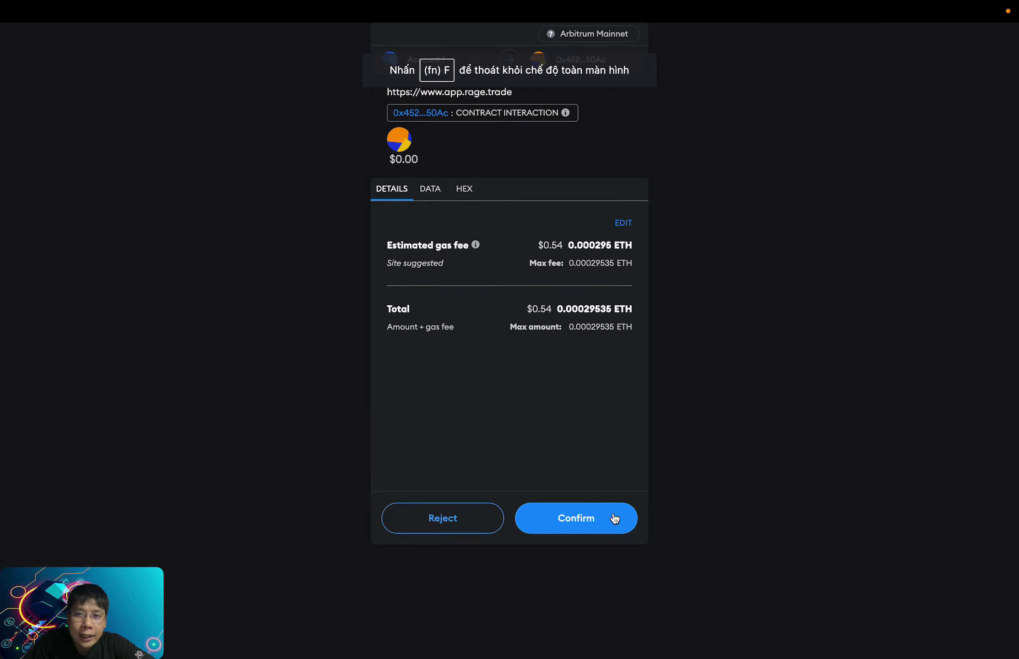
click(614, 519)
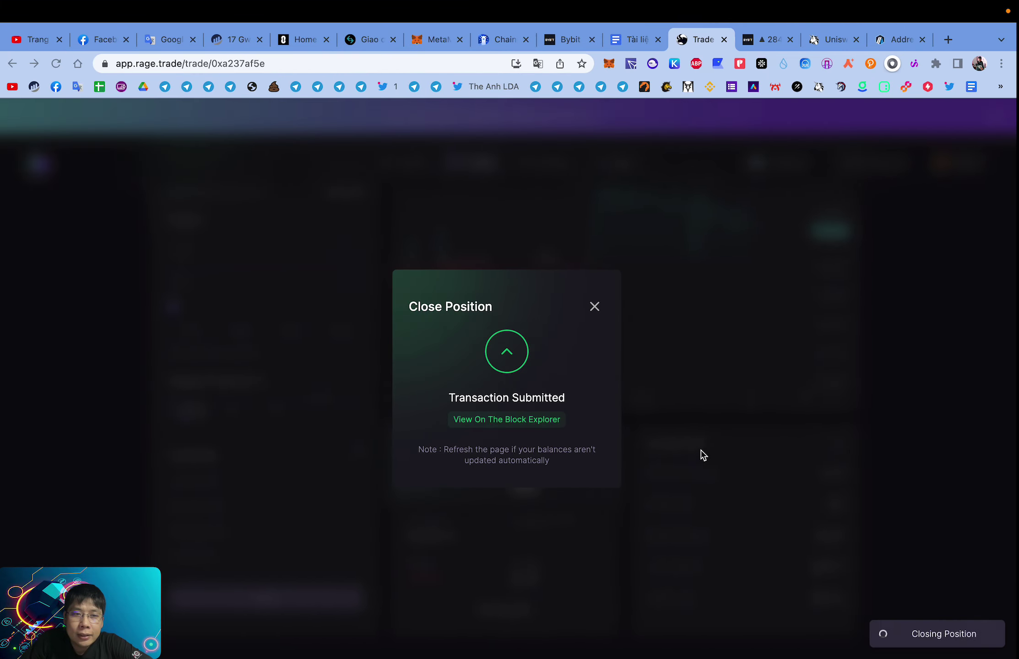
scroll(800, 423, up, 5)
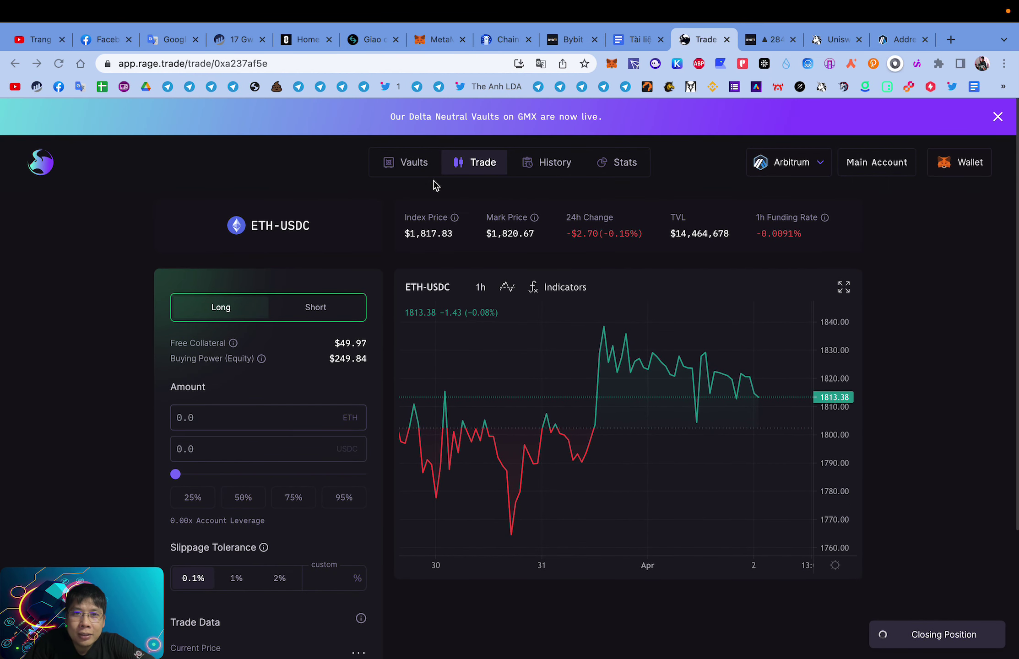
Highlight the deposit-USDC-into-vaults note in Google Docs, then open Rage Trade's Vaults list.
click(636, 39)
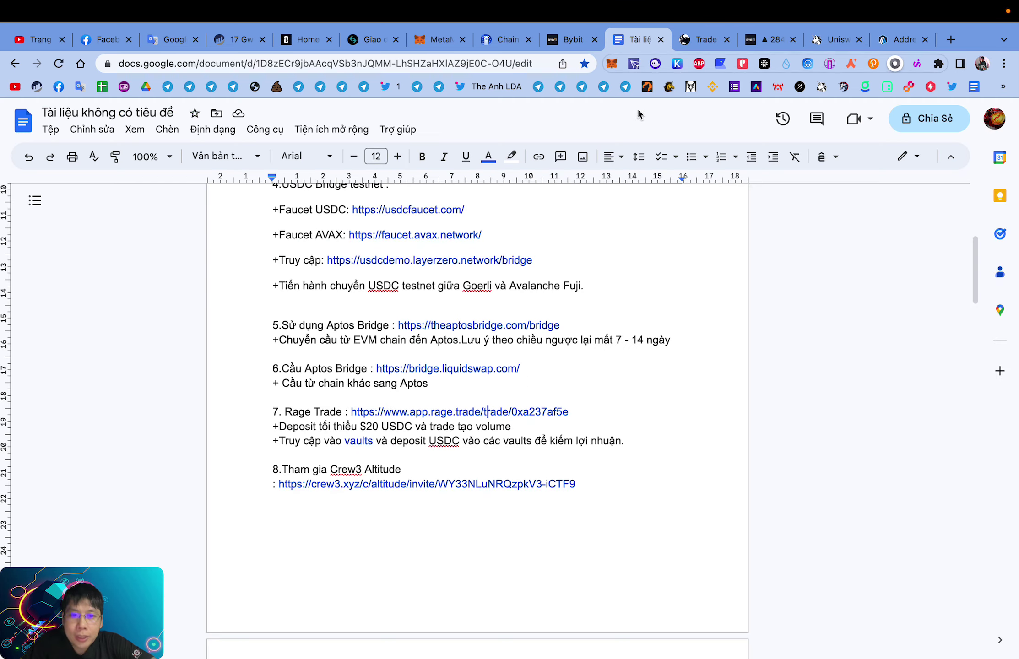
drag(277, 443, 630, 442)
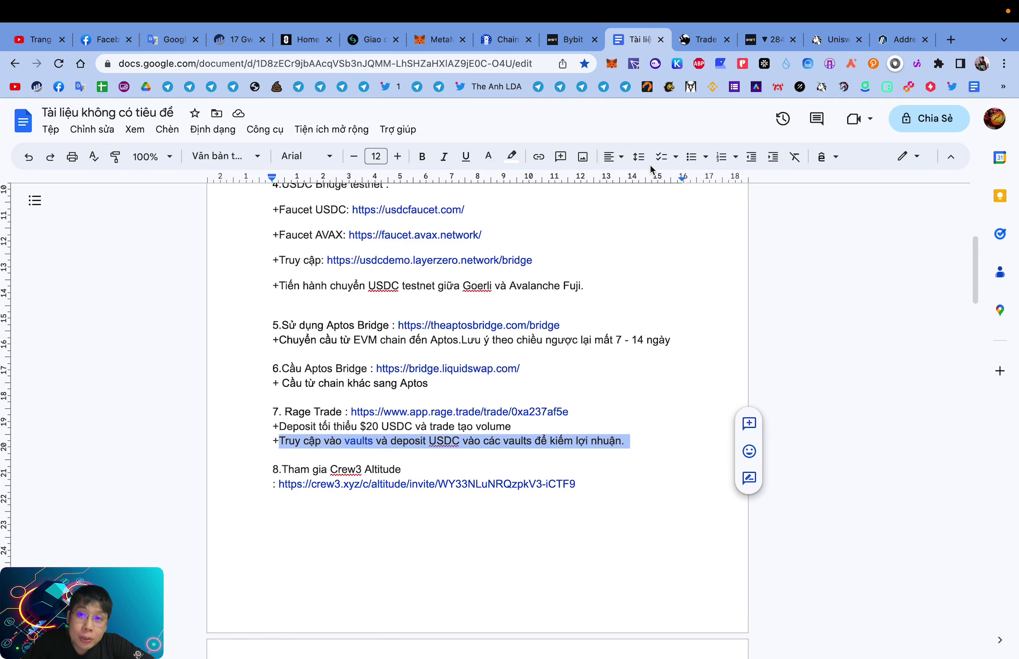
click(688, 41)
click(395, 171)
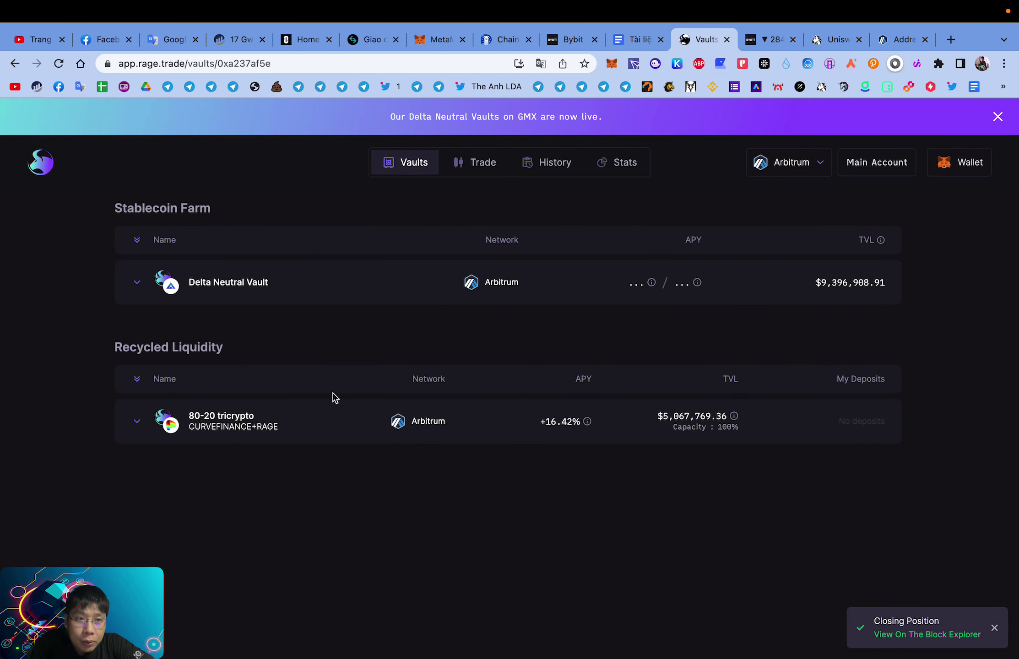
Expand and collapse the 80-20 tricrypto vault, then open the Delta Neutral Vault deposit options.
click(138, 421)
scroll(140, 424, down, 3)
click(138, 344)
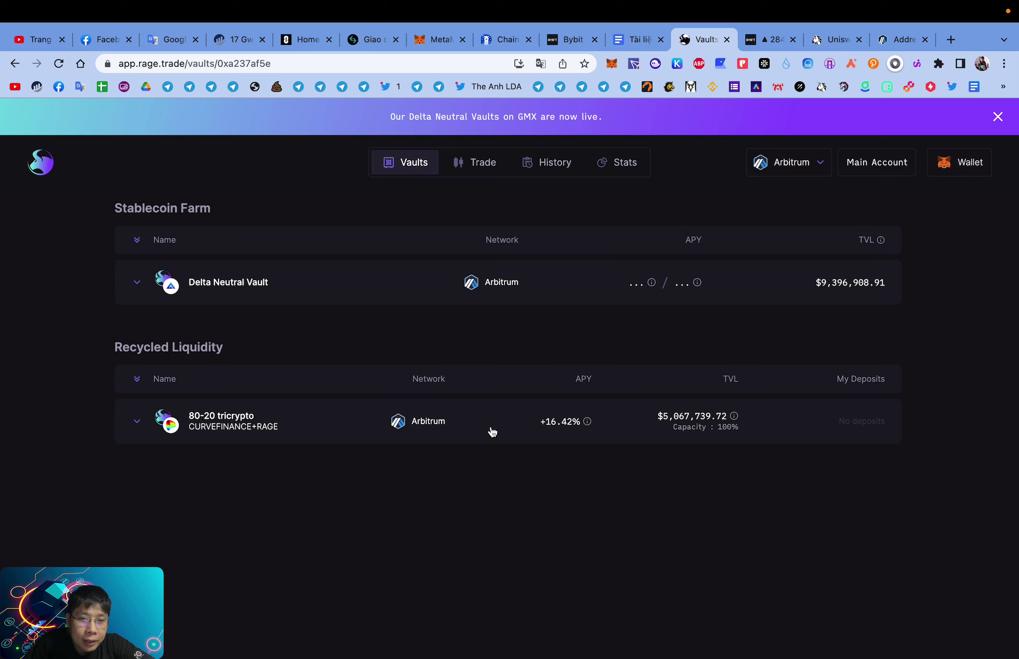
click(159, 293)
scroll(439, 347, down, 9)
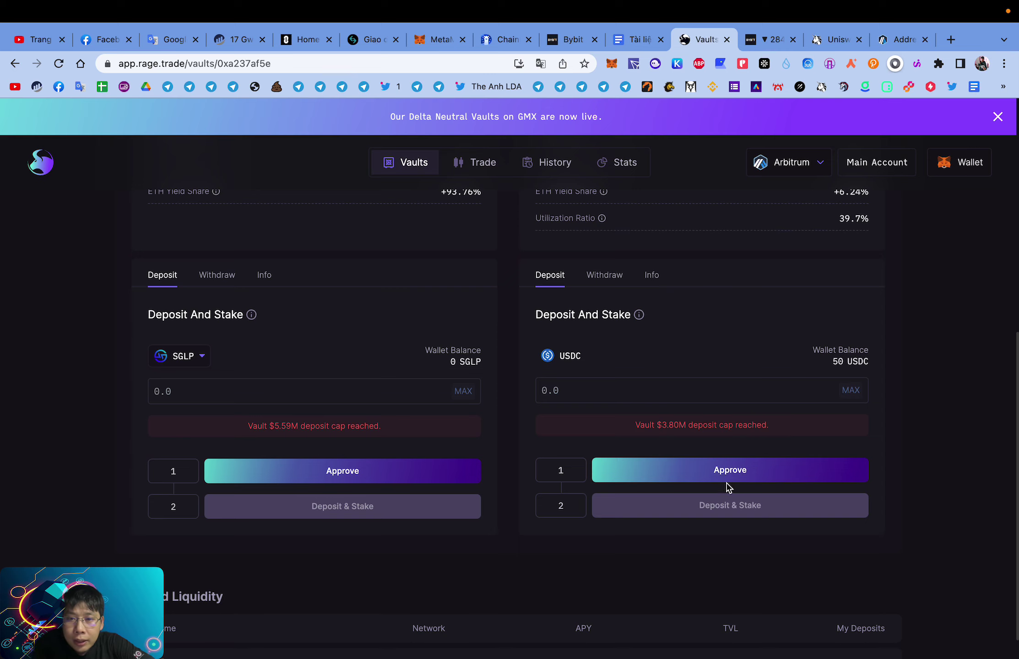
Request the vault's USDC approval and type a custom spending cap in MetaMask.
click(737, 470)
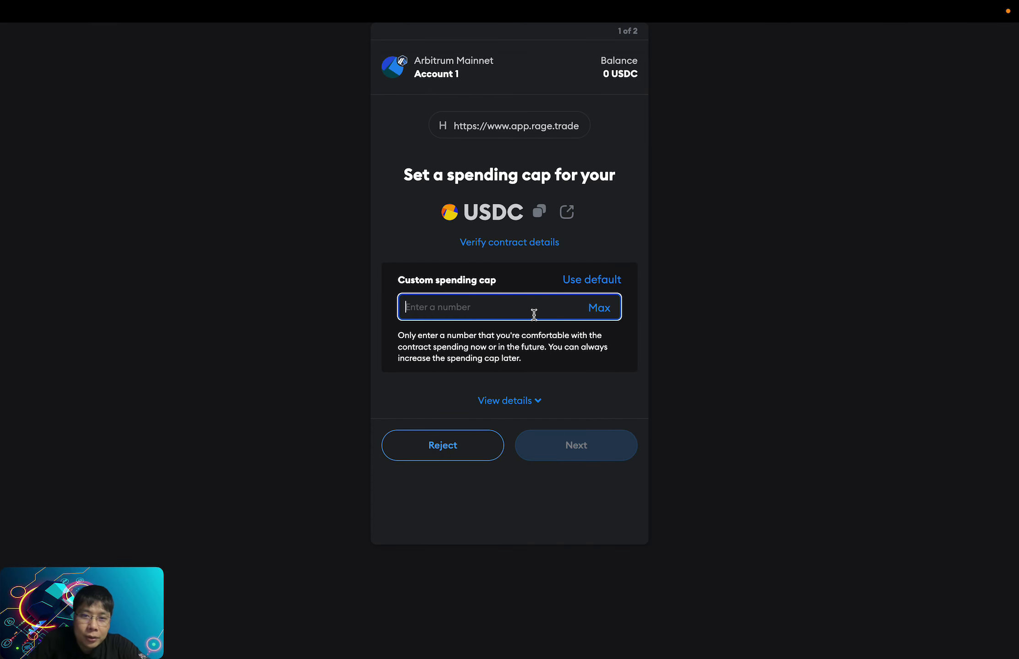
text(9)
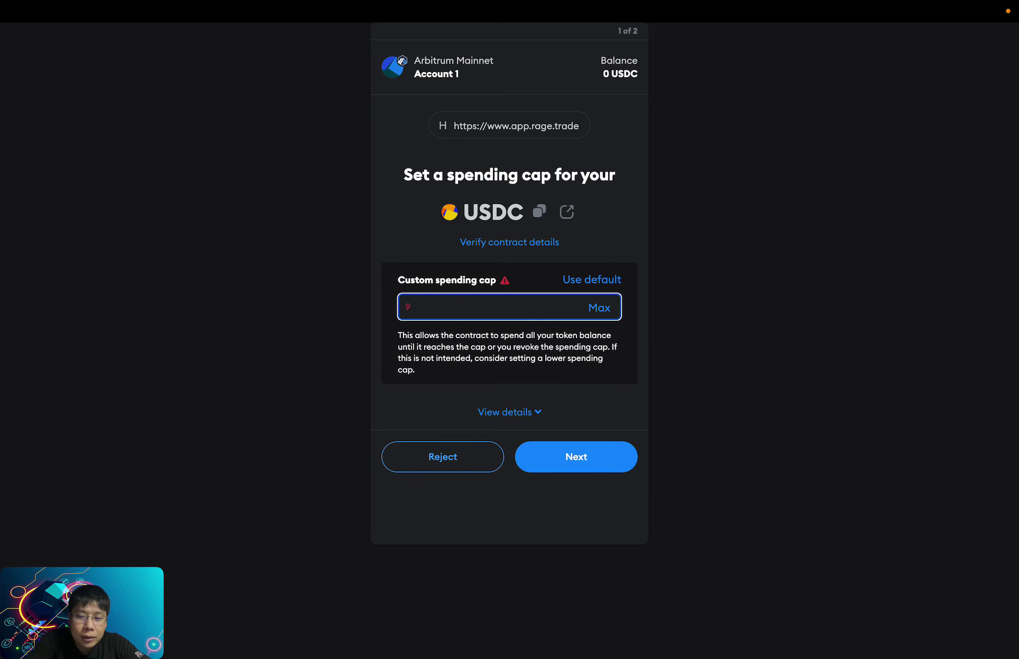
key(BackSpace)
text(0.)
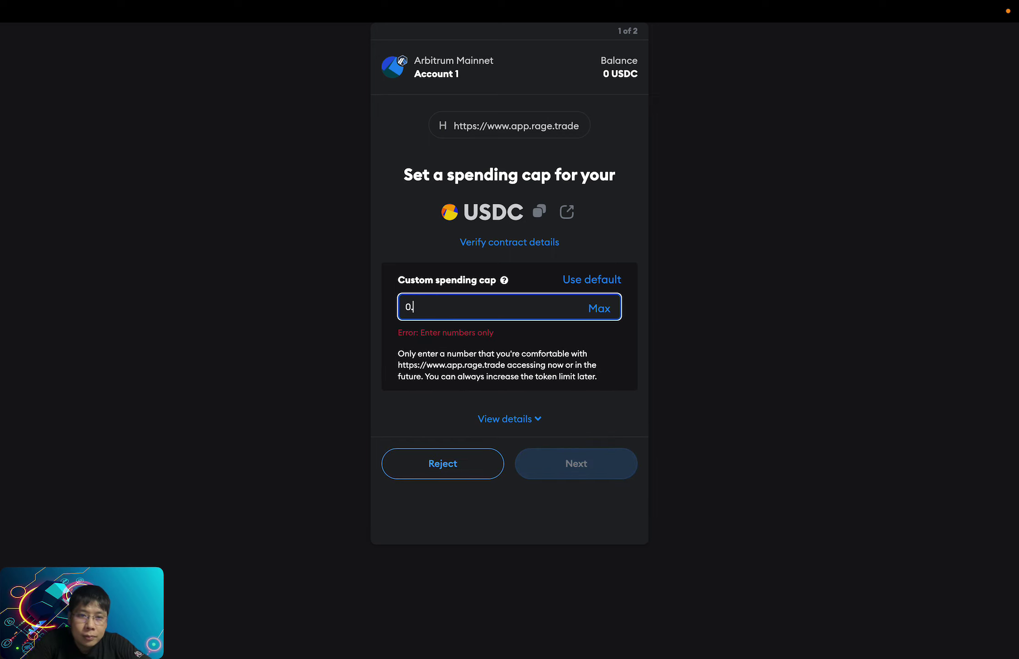
key(BackSpace)
key(BackSpace)
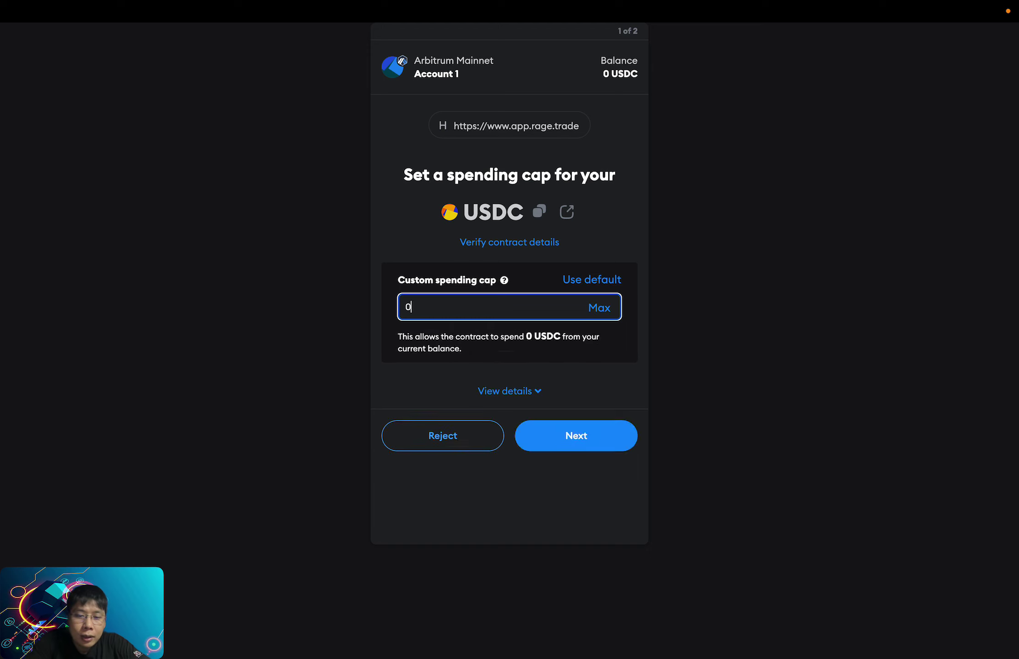
text(5)
Set the spending cap with Max, review it, and submit the approval transaction.
click(665, 438)
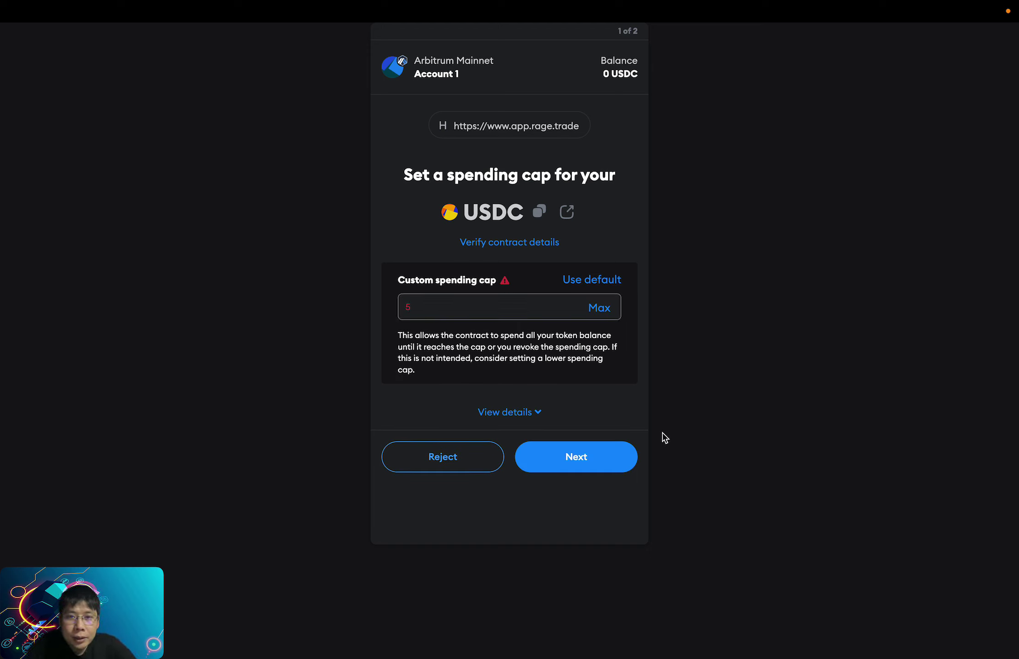
click(598, 310)
click(600, 437)
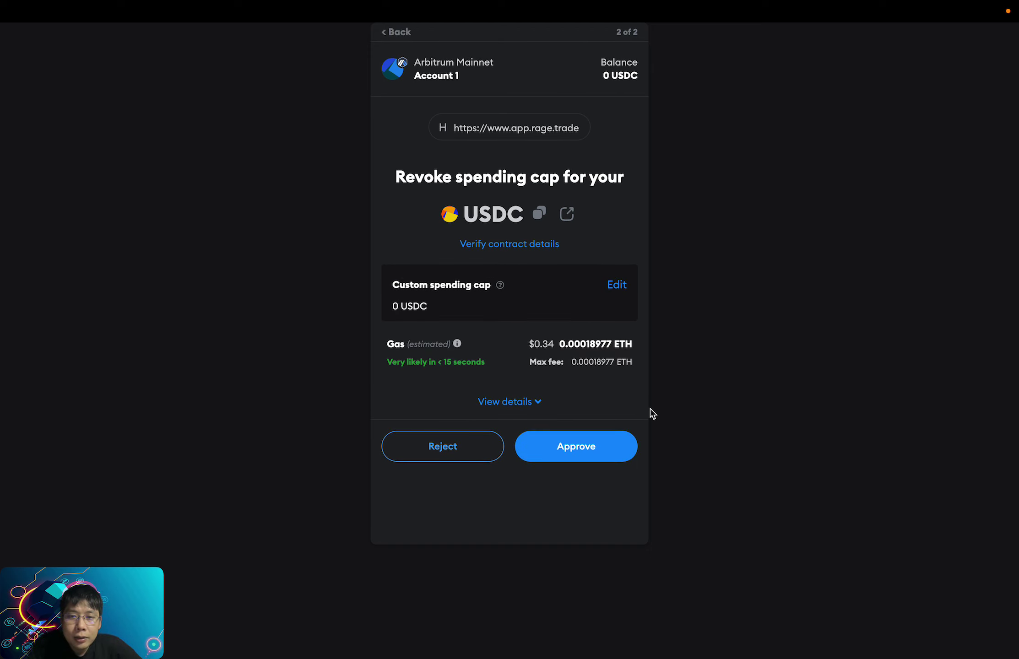
click(609, 458)
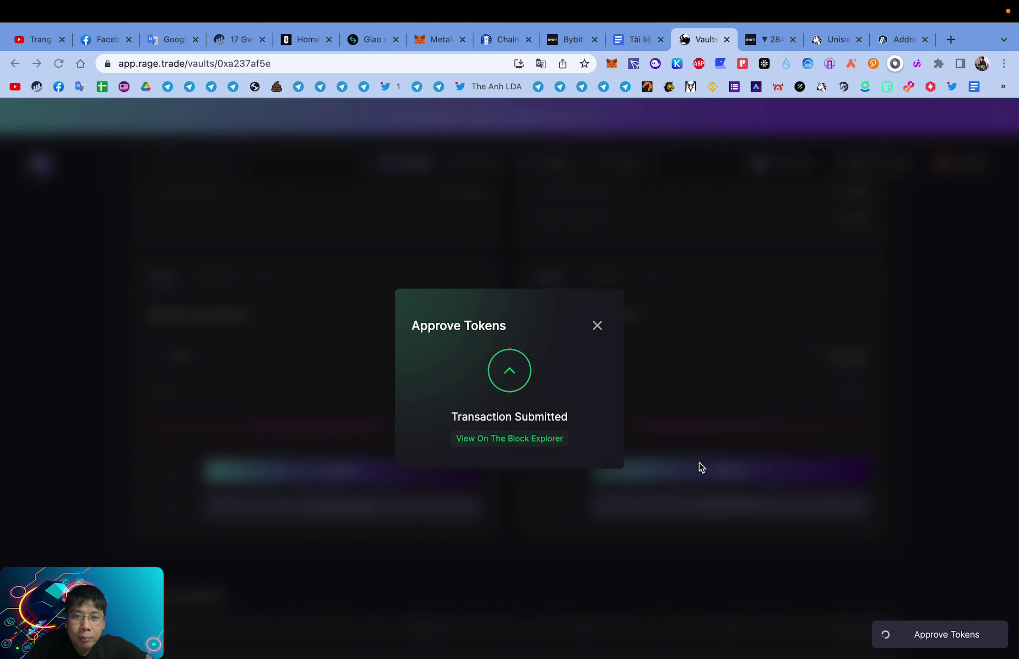
Dismiss the transaction-submitted notice and reload the vault page.
click(598, 326)
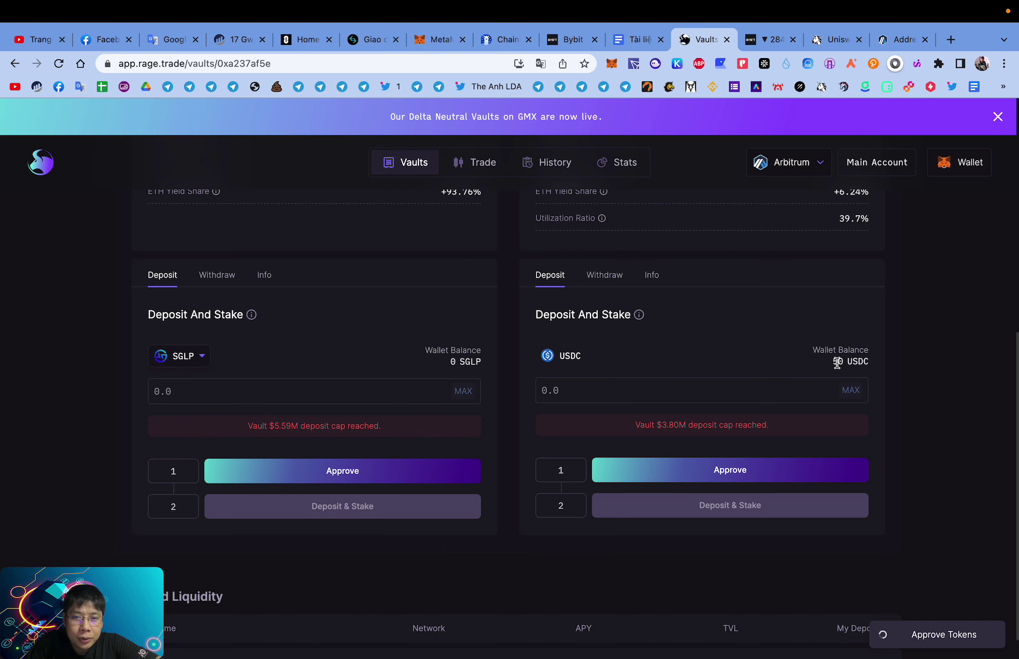
scroll(833, 364, up, 5)
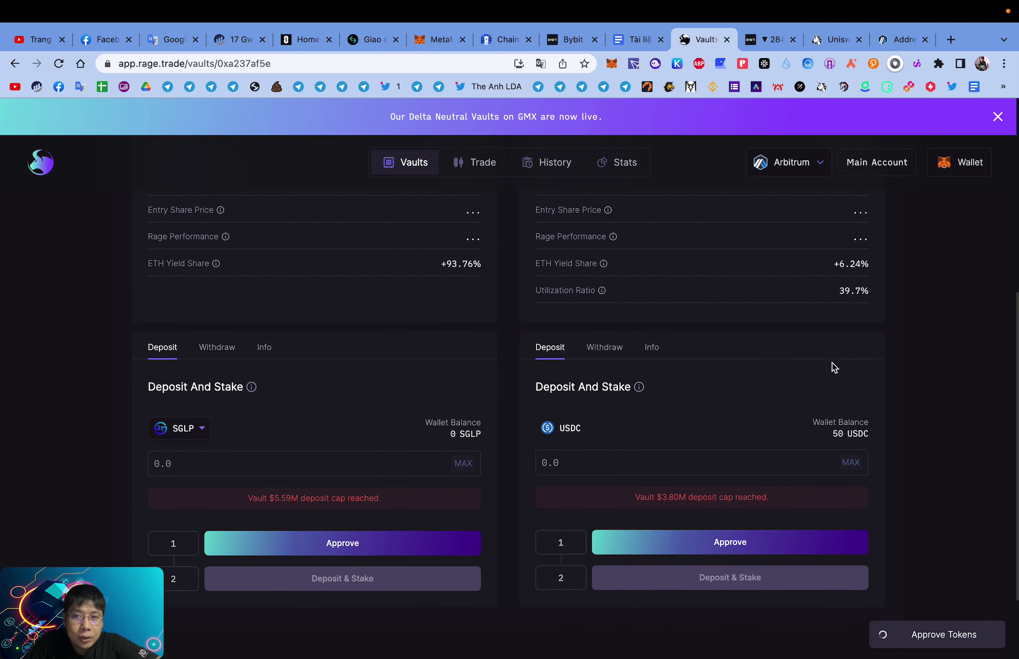
scroll(827, 365, down, 1)
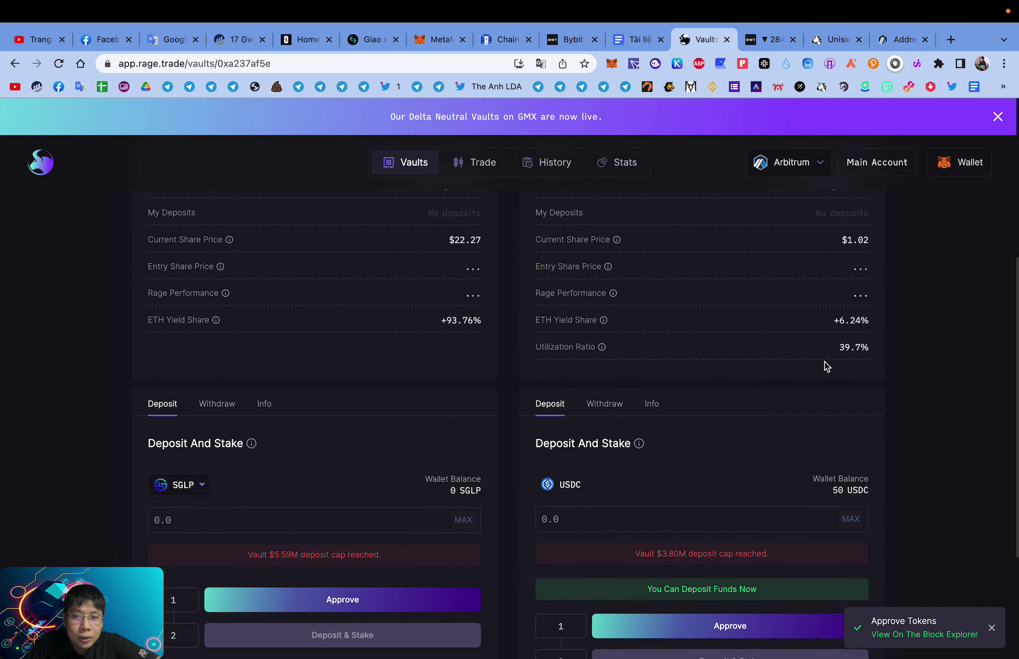
scroll(826, 365, up, 1)
scroll(826, 366, down, 5)
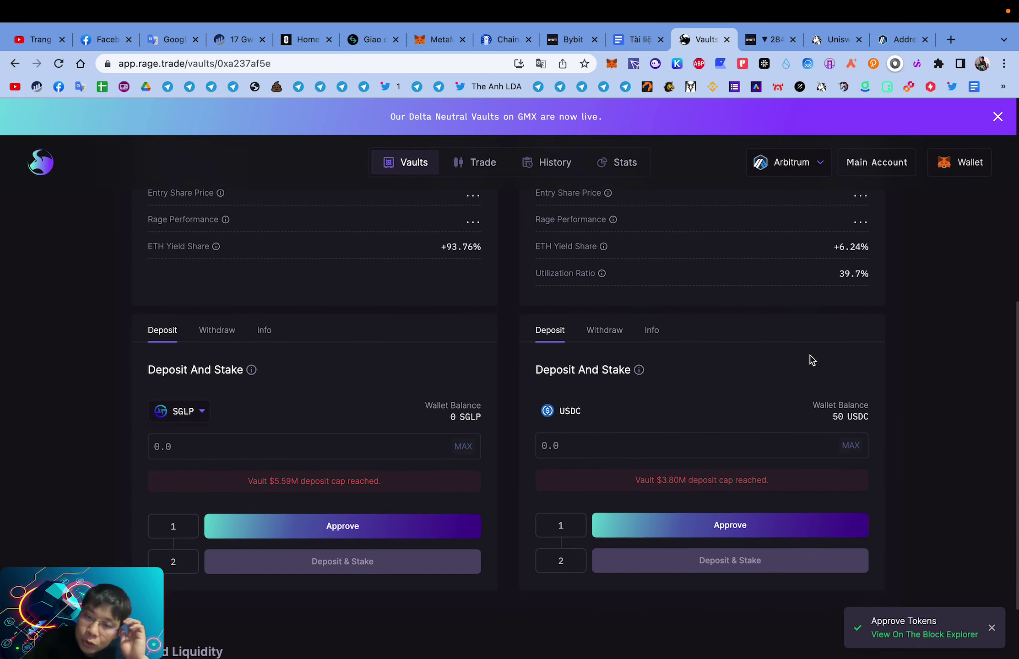
right_click(773, 379)
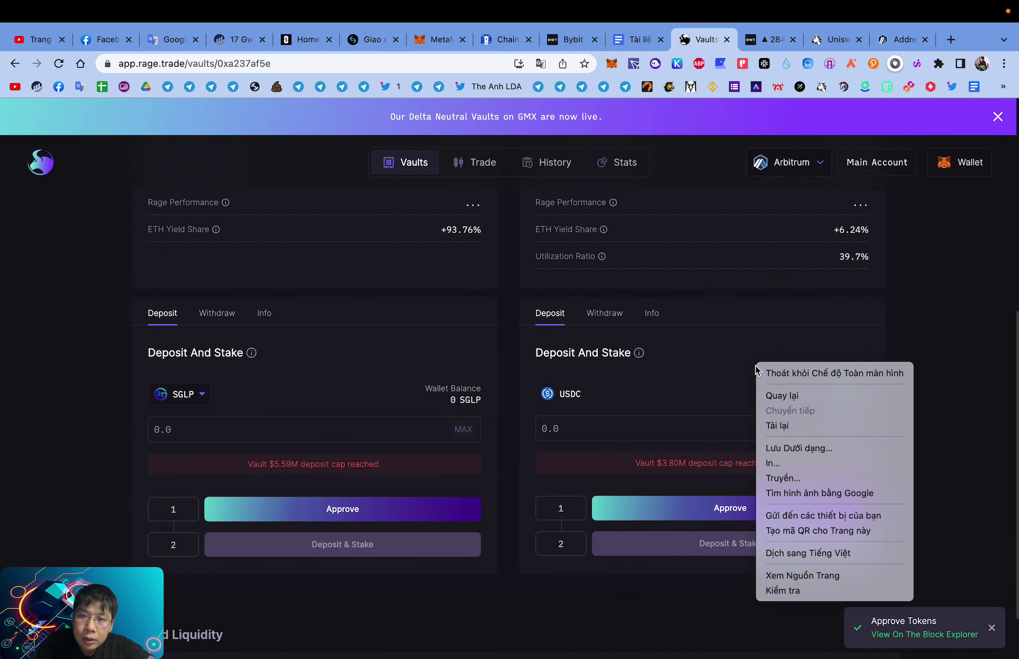
click(778, 424)
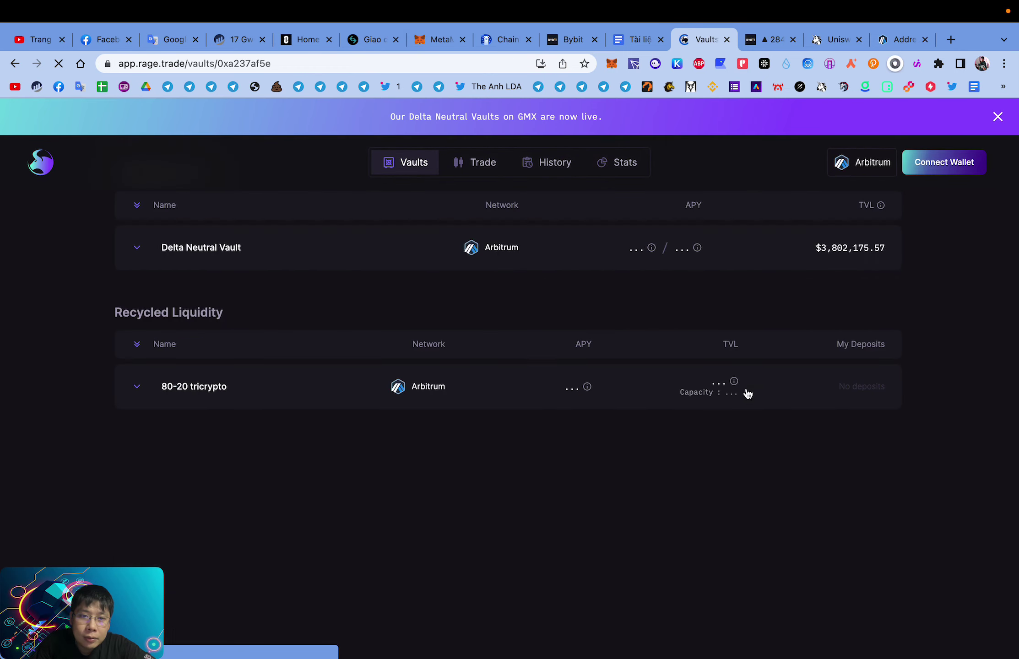
Expand the Delta Neutral Vault to review its Risk-On and Risk-Off vaults at 100% capacity.
click(758, 284)
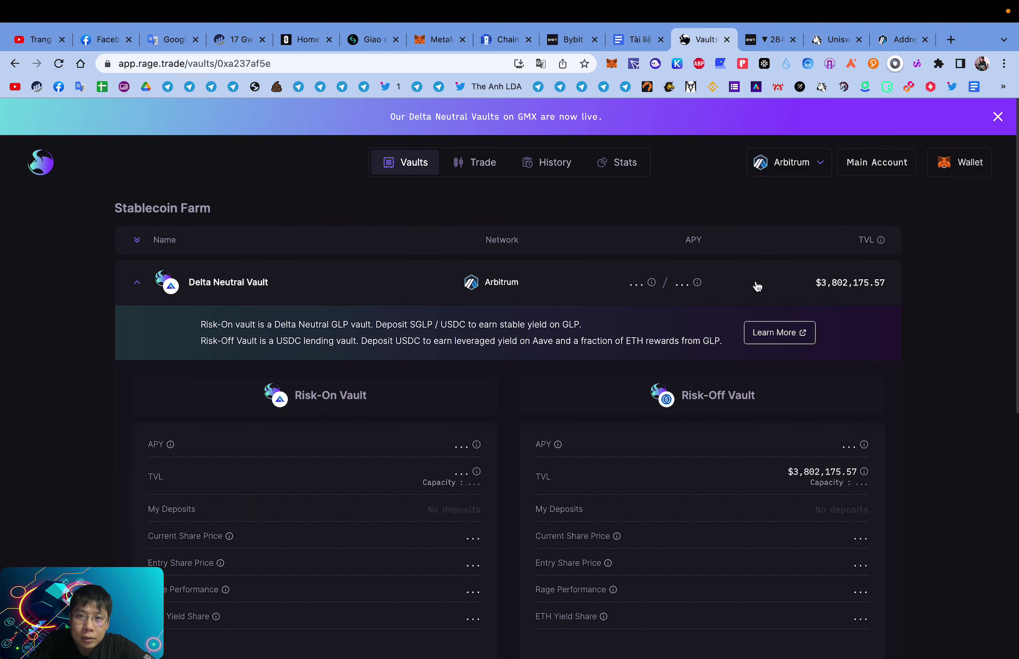
scroll(912, 443, down, 10)
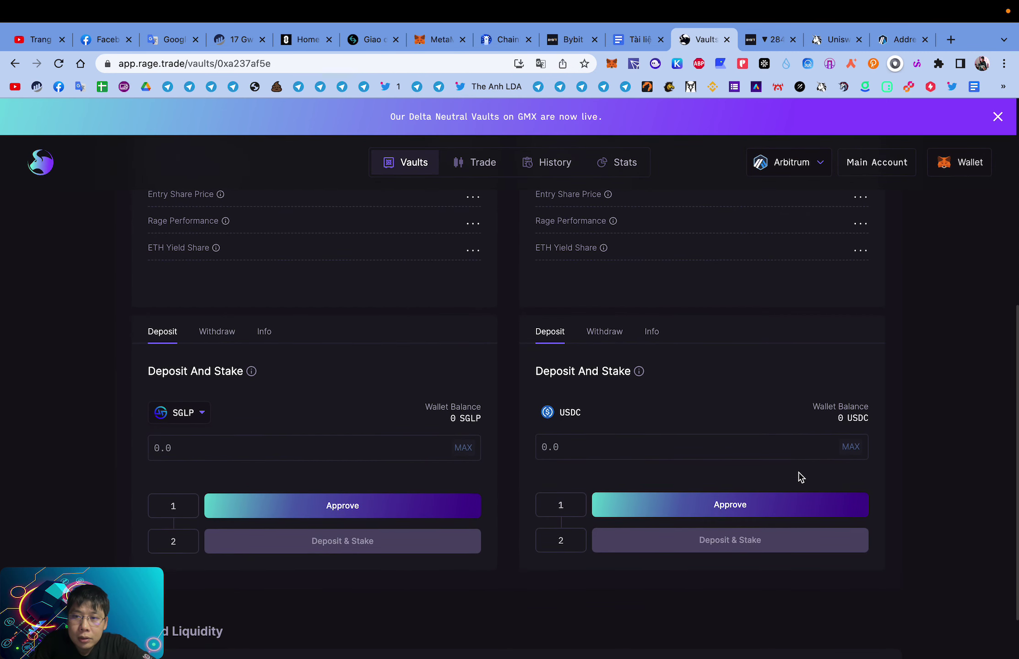
scroll(820, 459, up, 1)
scroll(897, 261, up, 3)
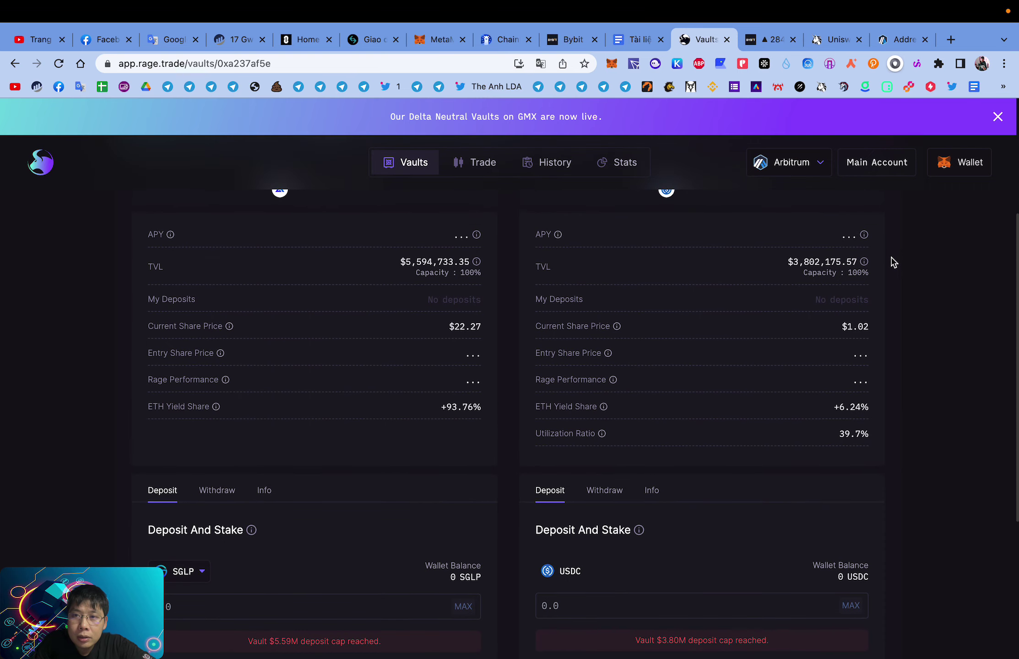
scroll(888, 263, up, 5)
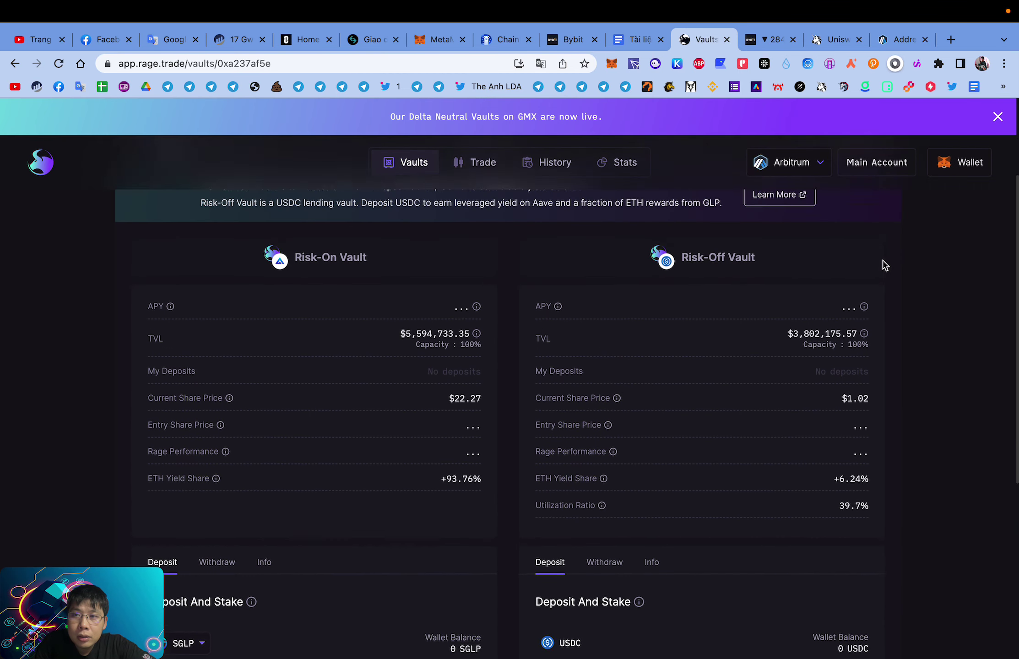
click(613, 65)
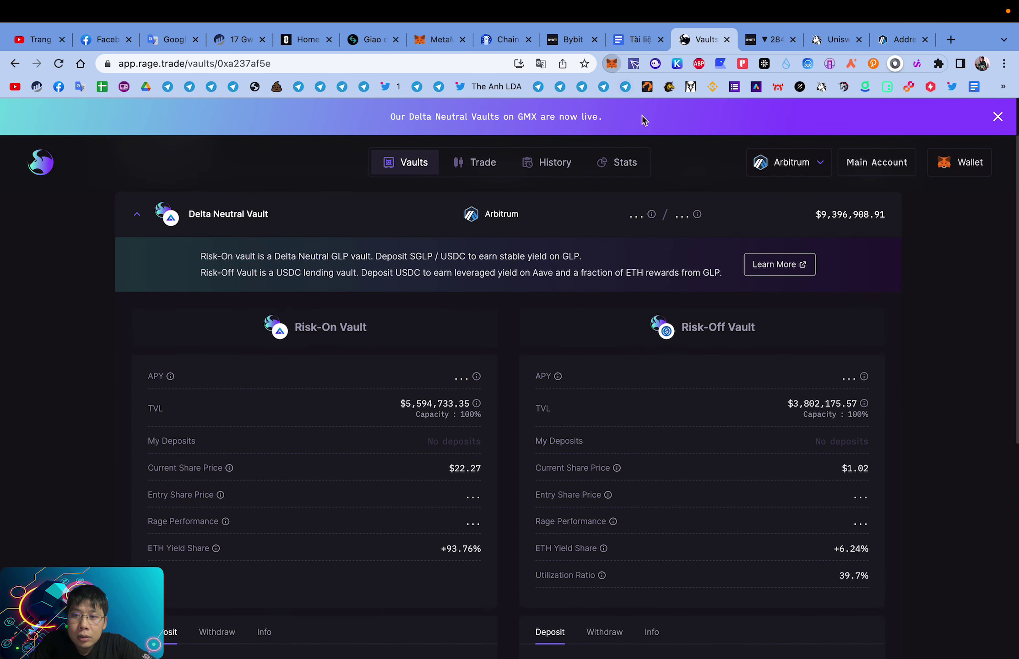
Check the wallet's 0.0207 ETH balance, then fill in the maximum USDC deposit amount.
click(437, 344)
scroll(484, 360, down, 1)
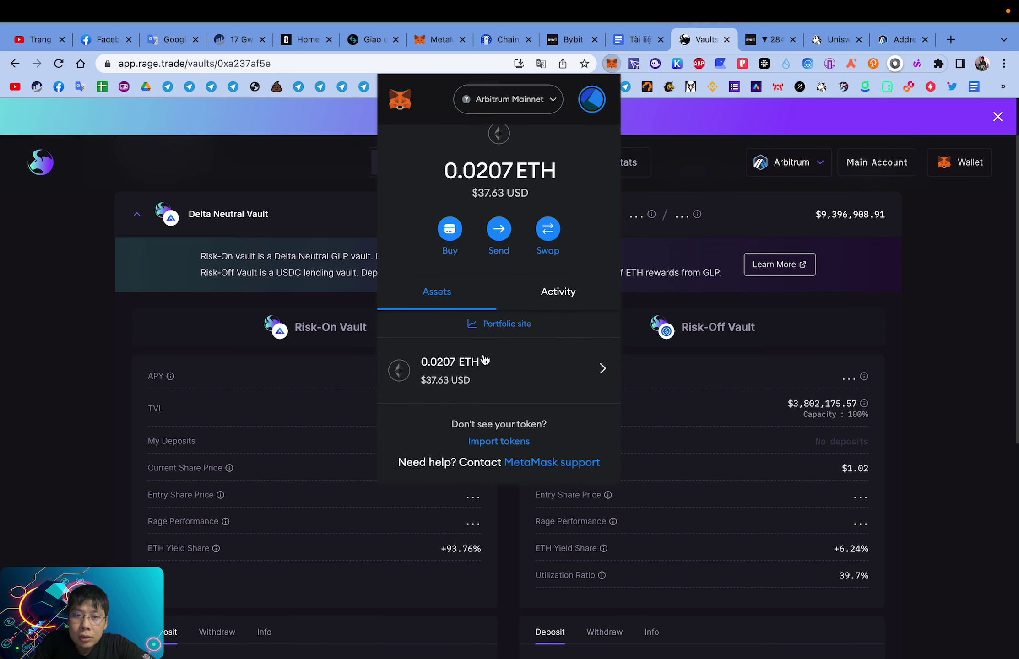
click(949, 432)
scroll(951, 434, down, 10)
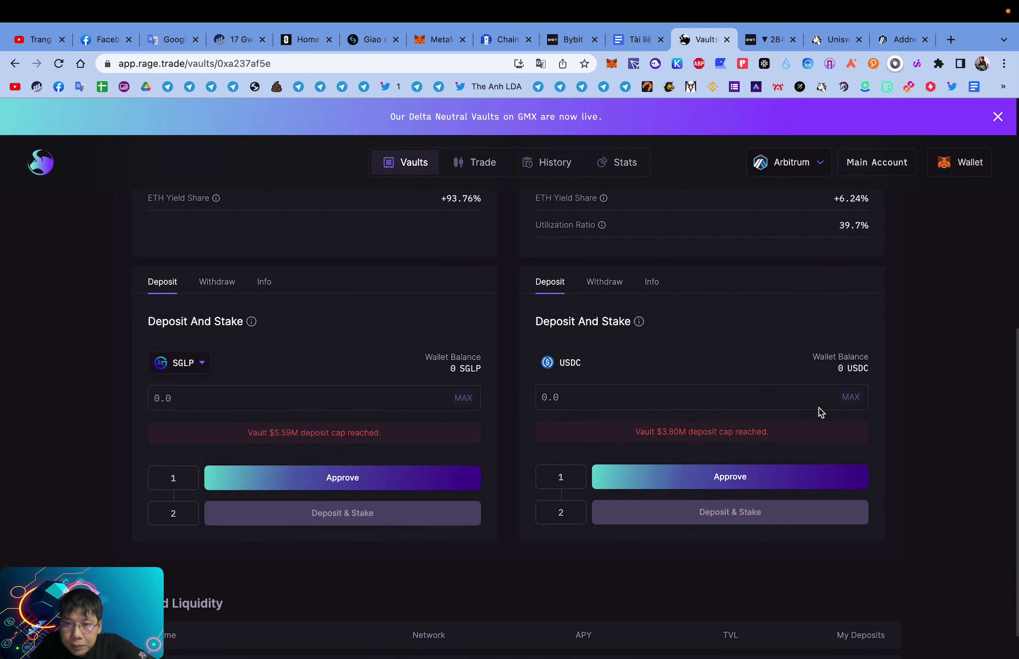
click(844, 399)
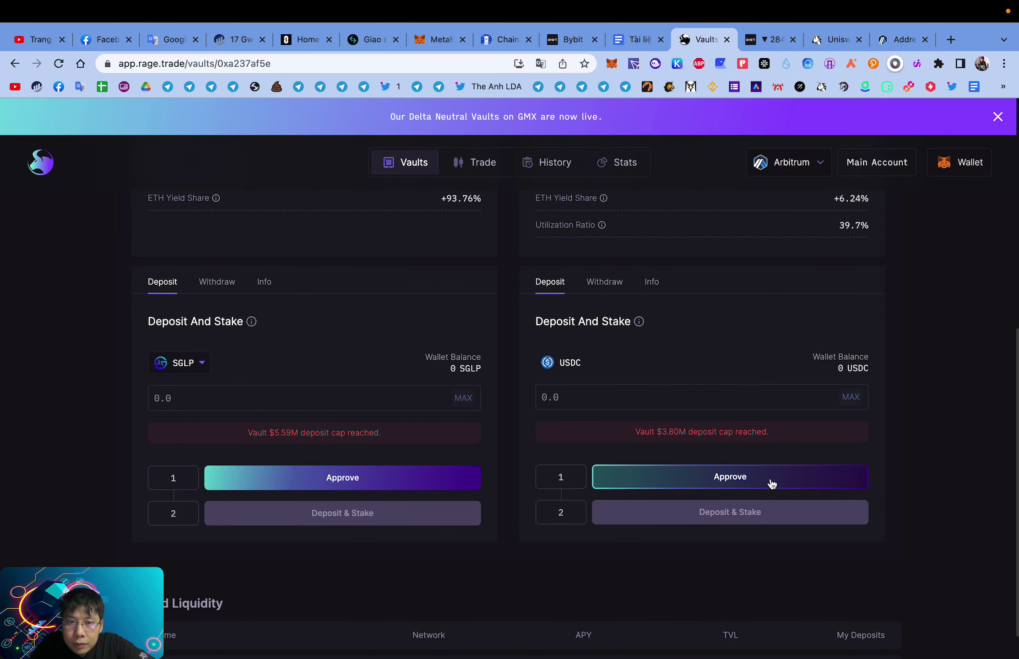
scroll(760, 359, up, 10)
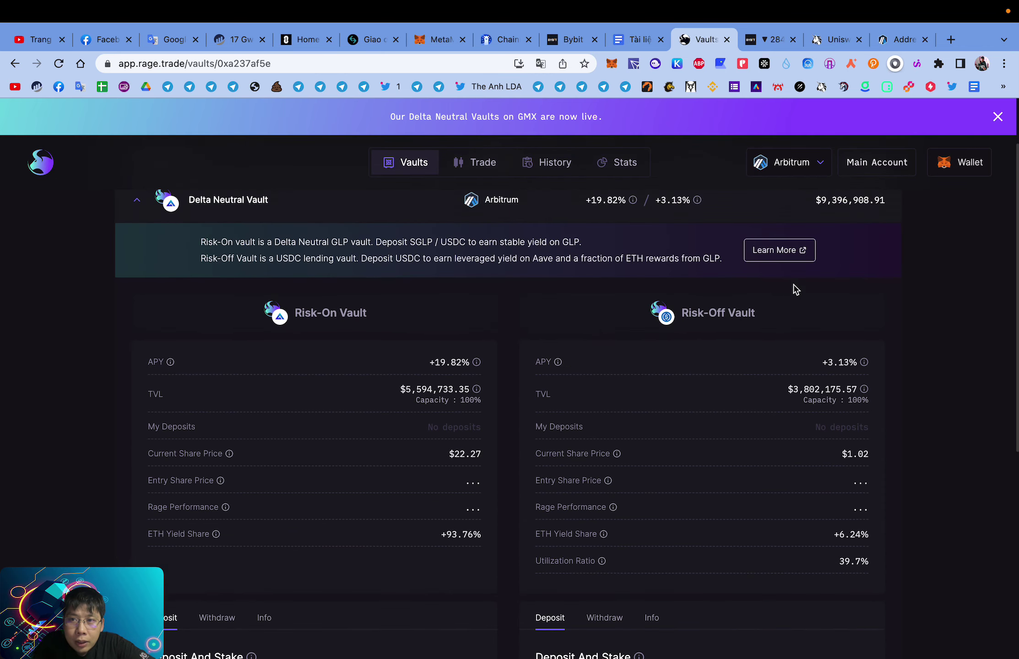
View the account's Arbiscan address page listing the Approve transaction, closing the duplicate tab.
click(612, 63)
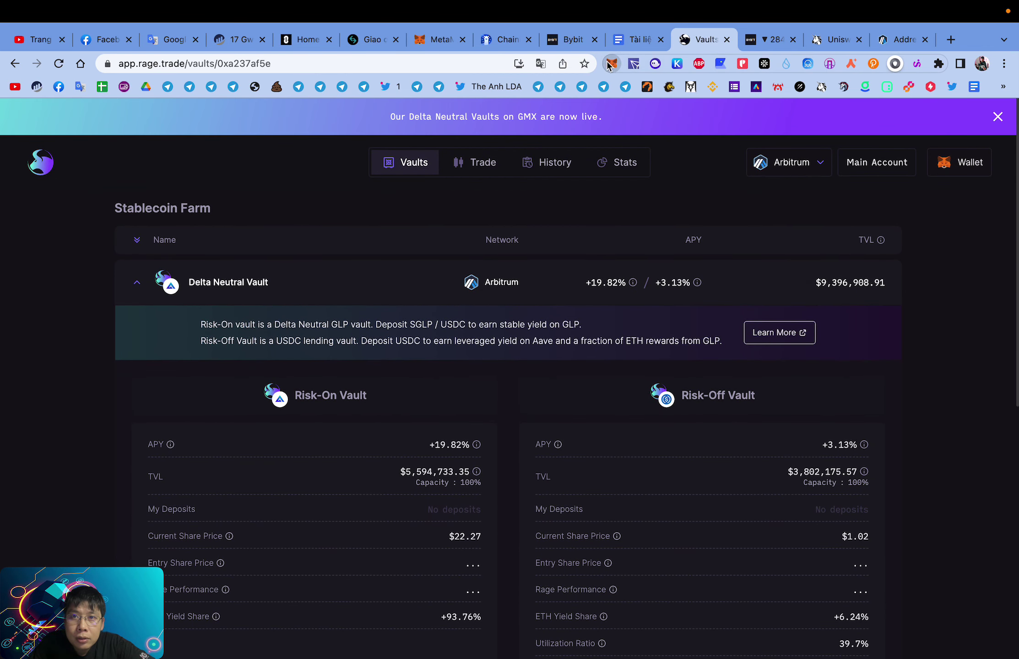
click(607, 146)
click(603, 171)
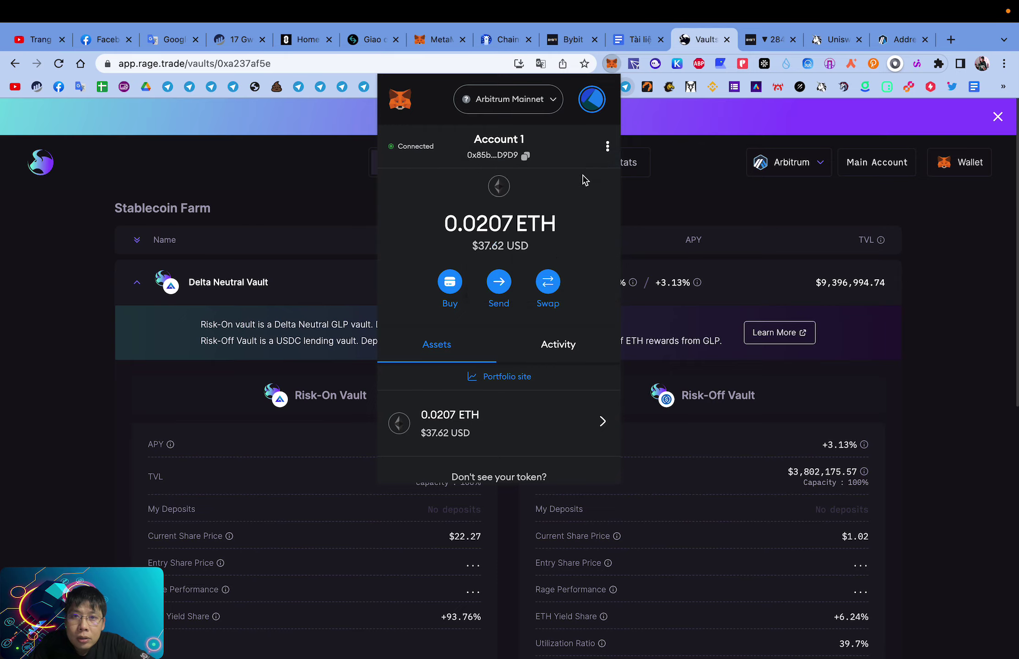
drag(841, 41, 797, 44)
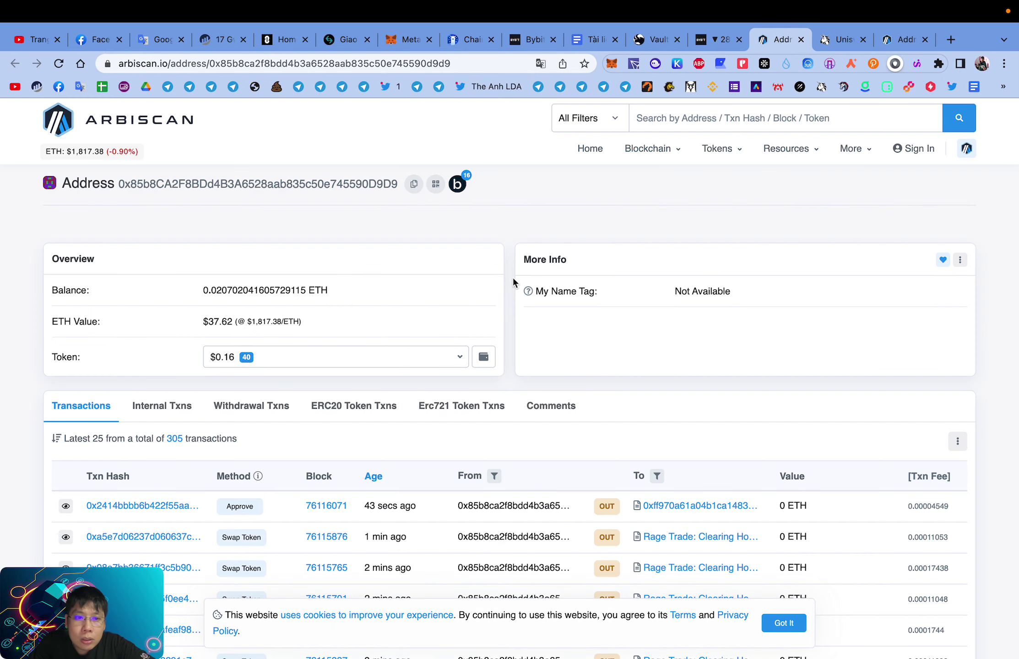
click(802, 39)
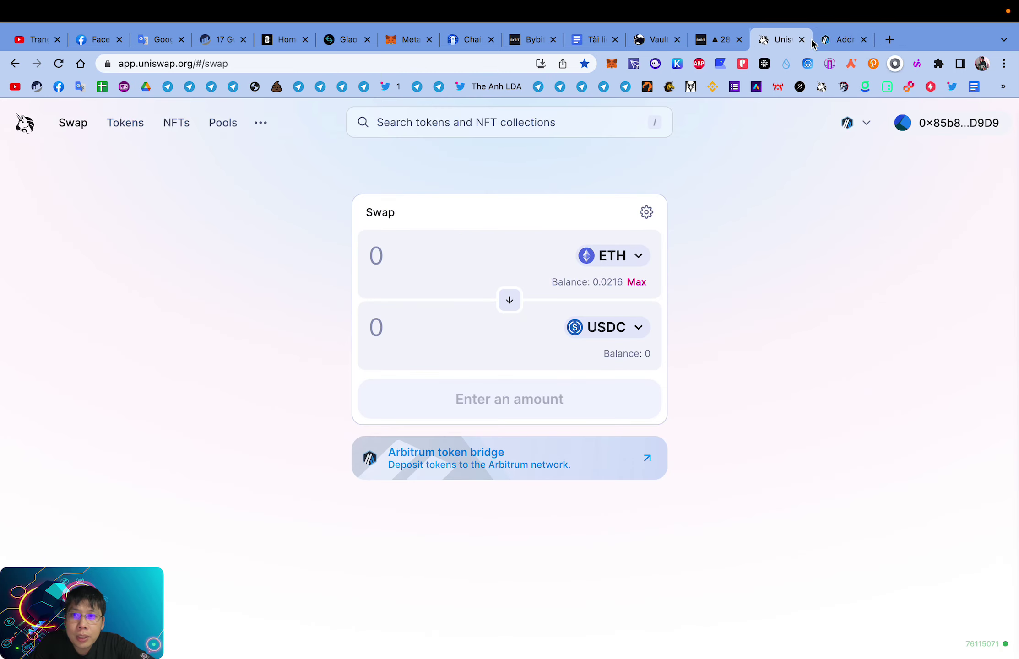
click(838, 41)
click(655, 40)
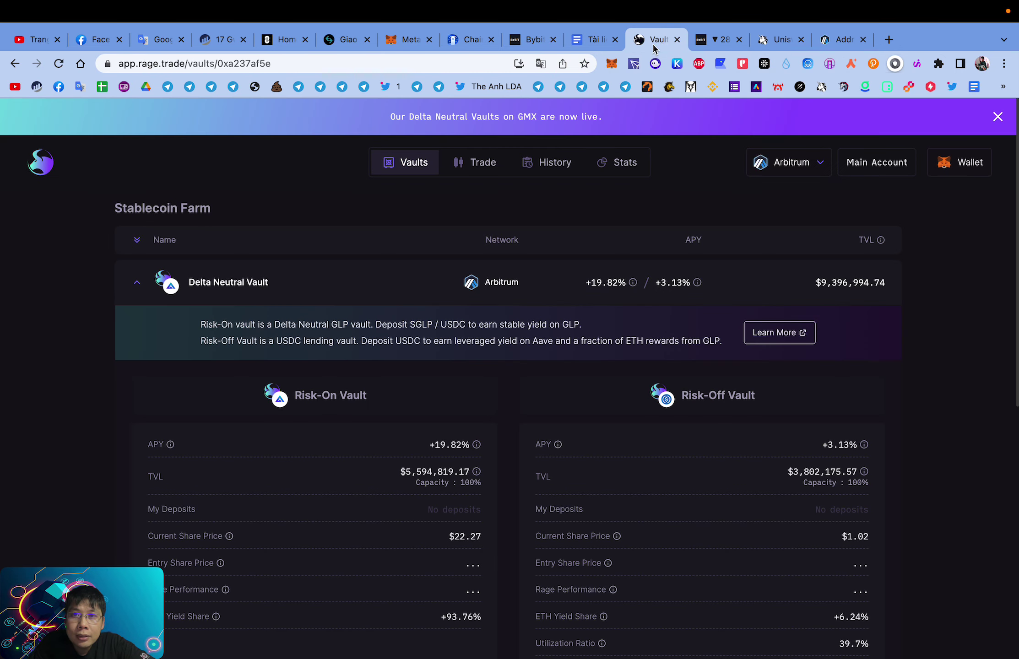
scroll(919, 310, down, 9)
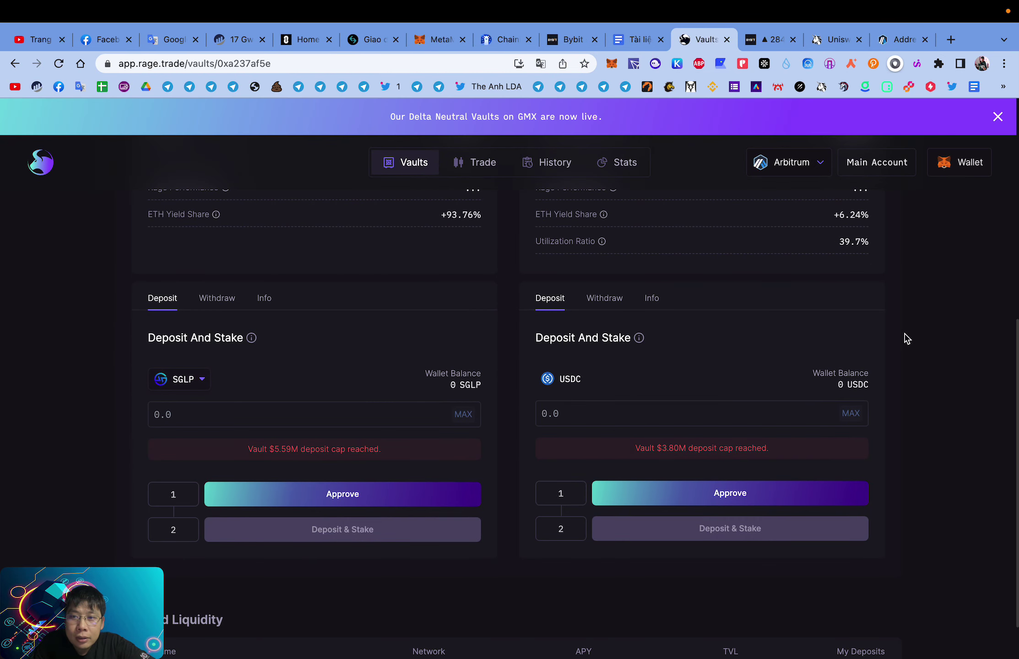
scroll(907, 339, up, 9)
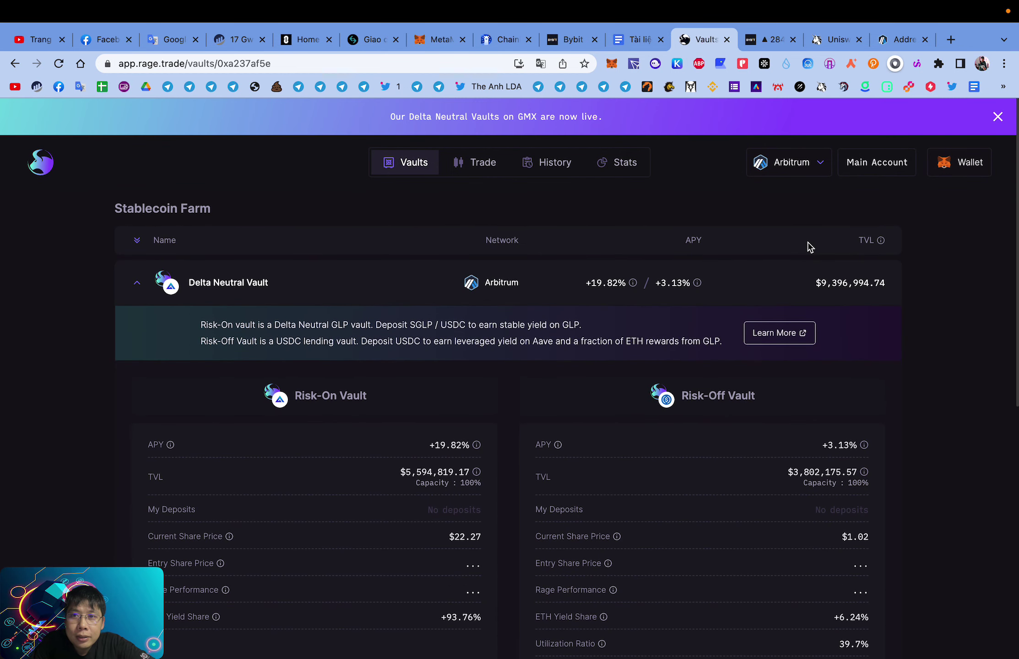
scroll(487, 255, down, 10)
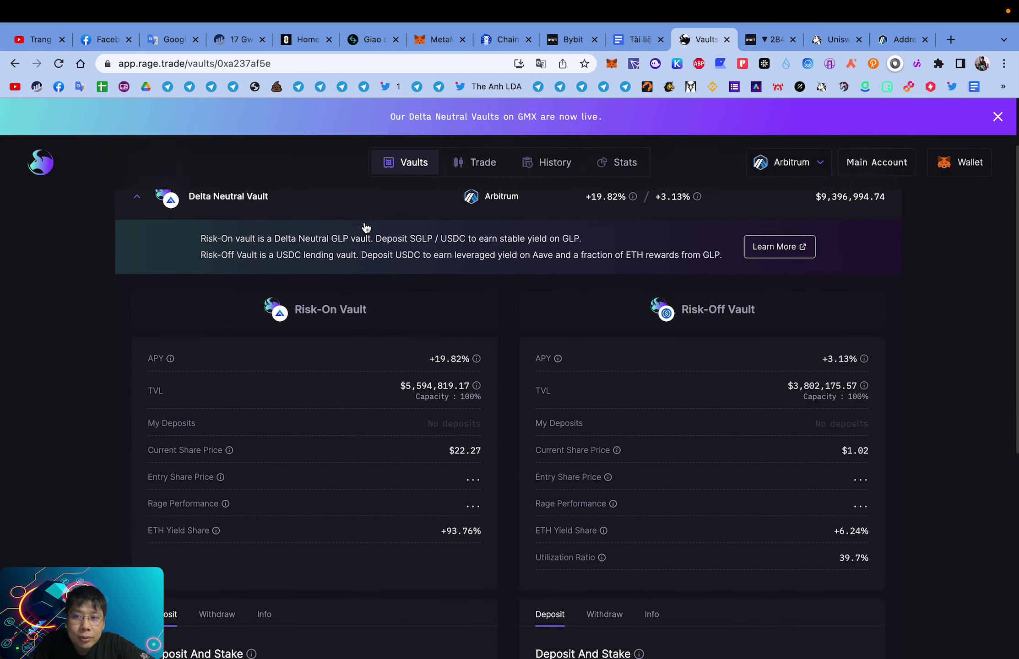
click(615, 256)
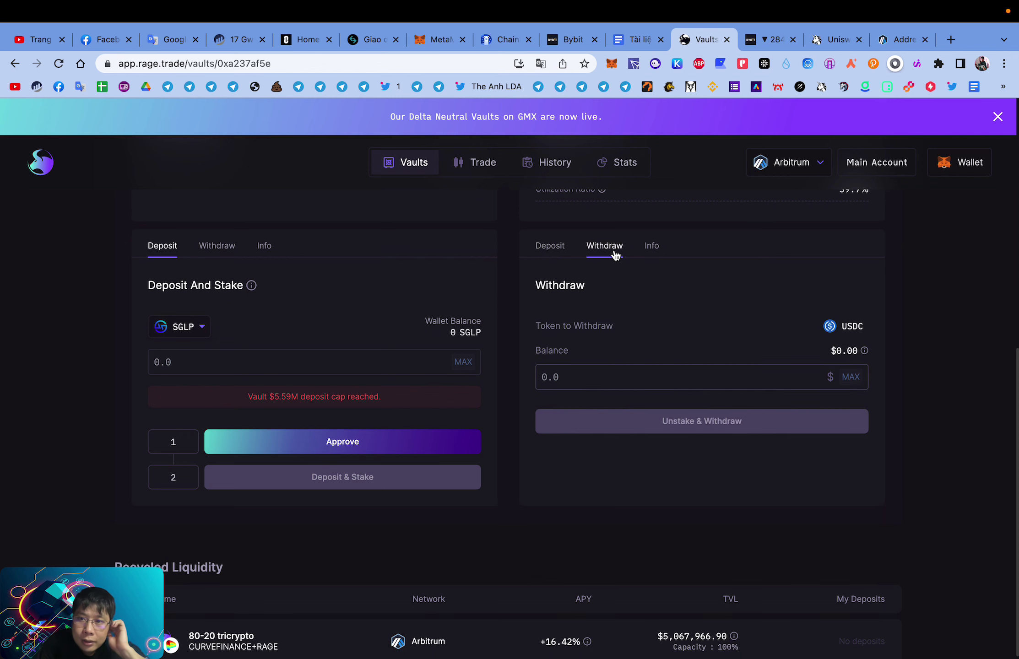
click(561, 249)
scroll(657, 259, up, 10)
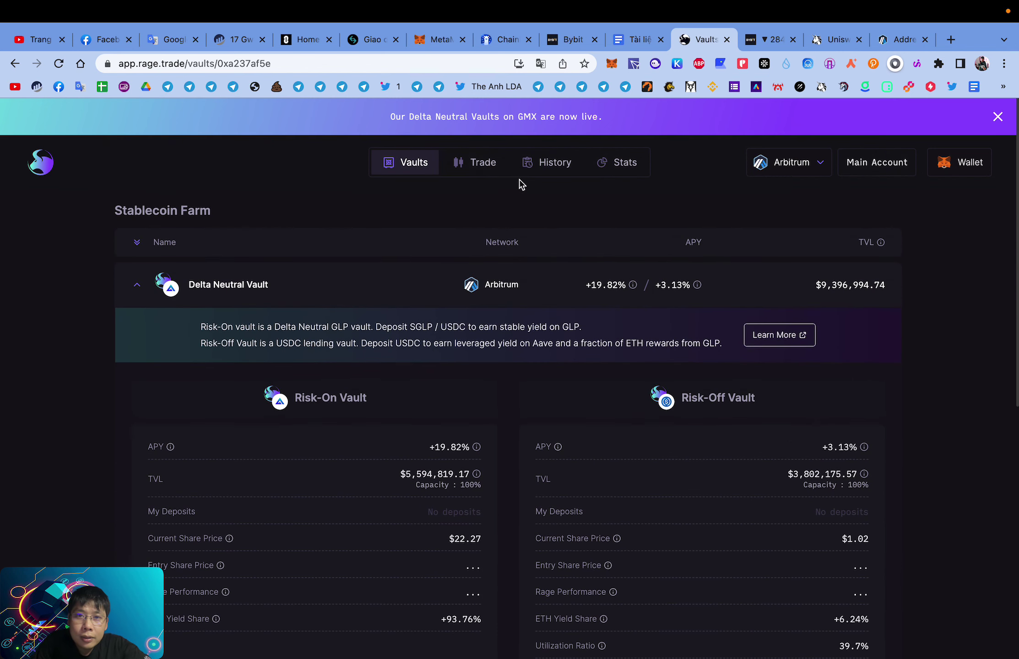
click(498, 176)
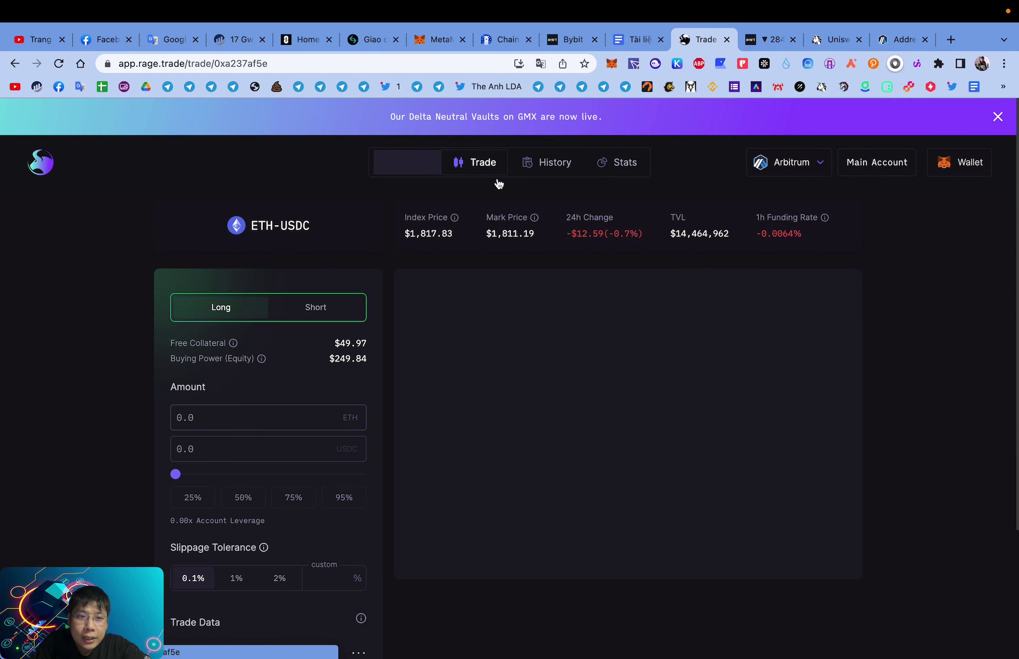
double_click(351, 343)
click(967, 235)
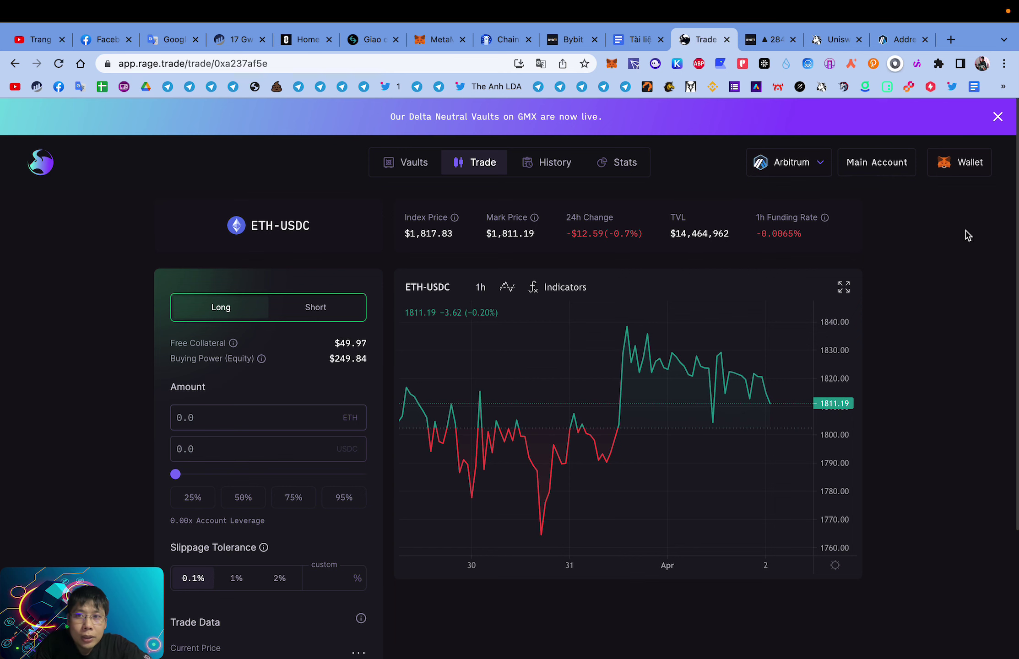
click(401, 163)
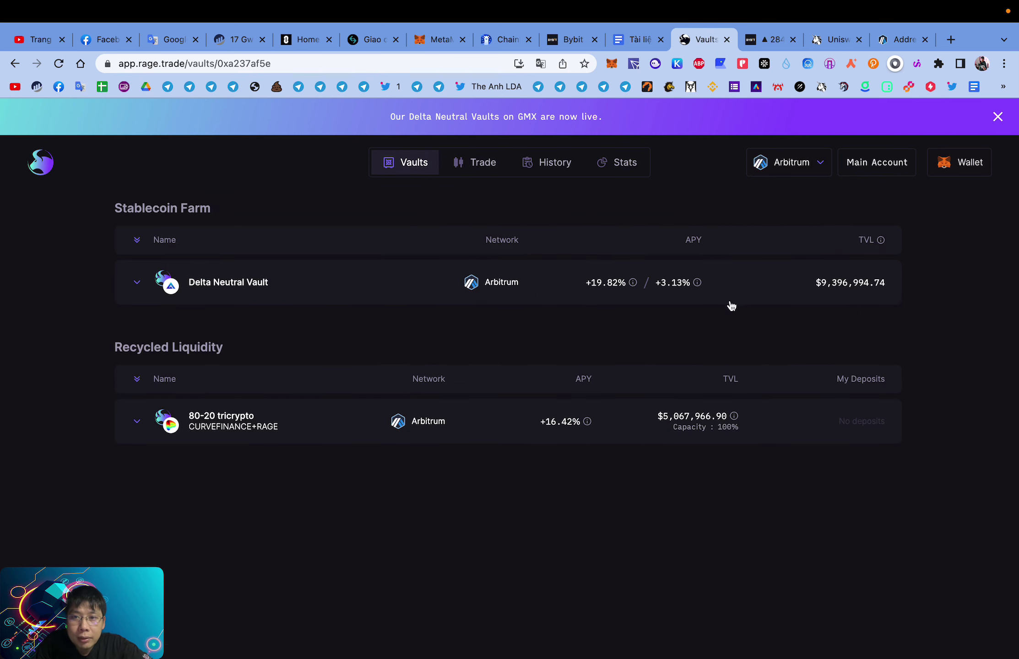
Expand the Delta Neutral Vault and start withdrawing the 49.968139 USDC free collateral from Wallet.
click(733, 300)
scroll(819, 349, down, 2)
scroll(819, 349, down, 5)
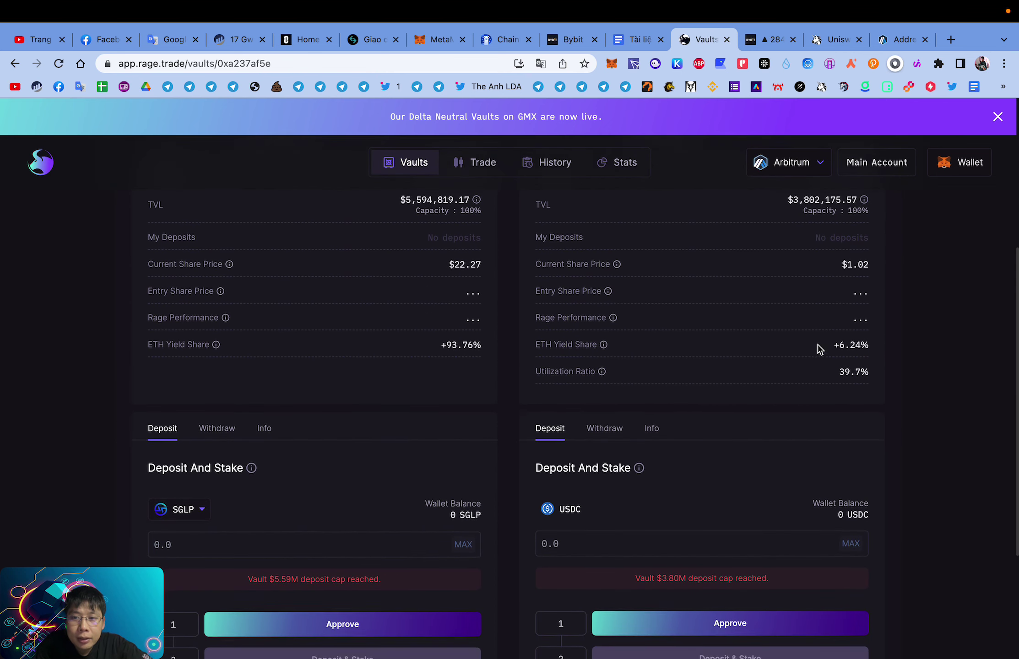
scroll(819, 349, up, 6)
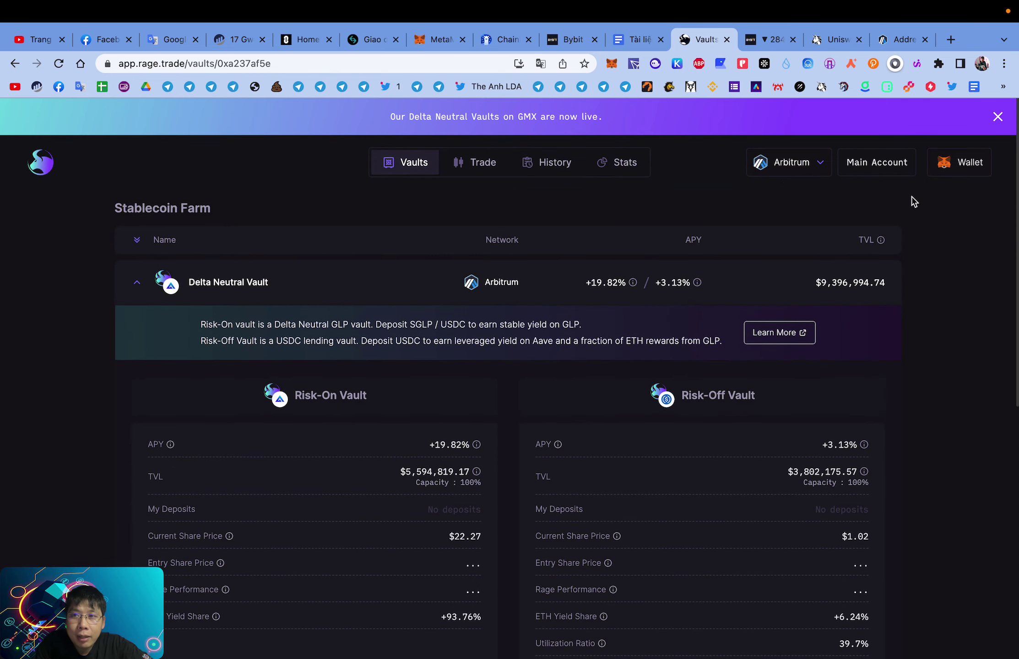
click(956, 163)
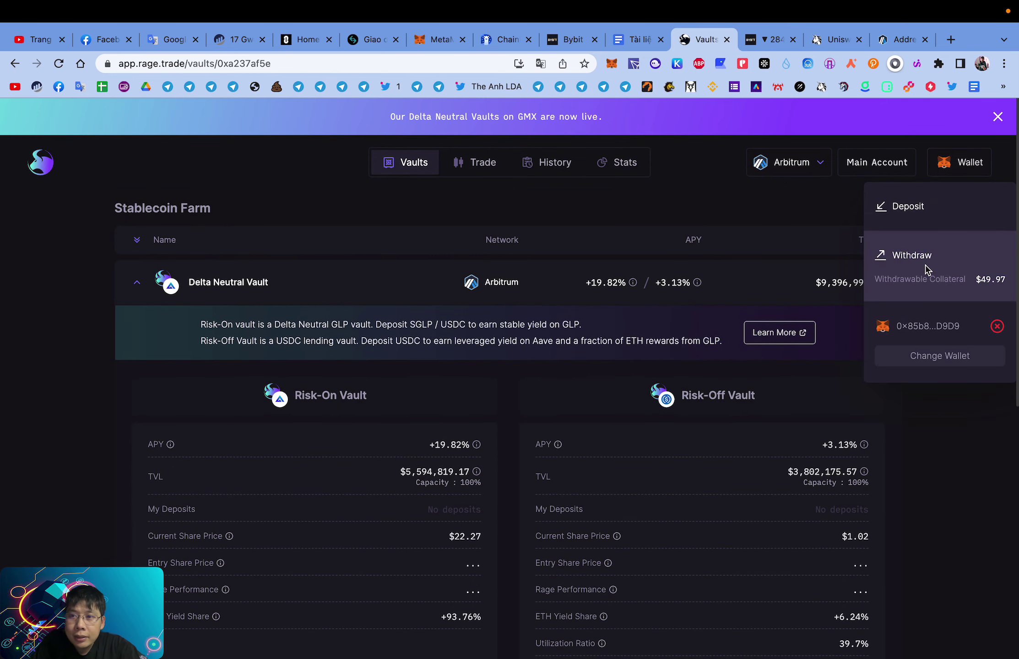
click(911, 255)
Submit the 49.968139 USDC withdrawal and confirm the transaction in MetaMask.
click(521, 428)
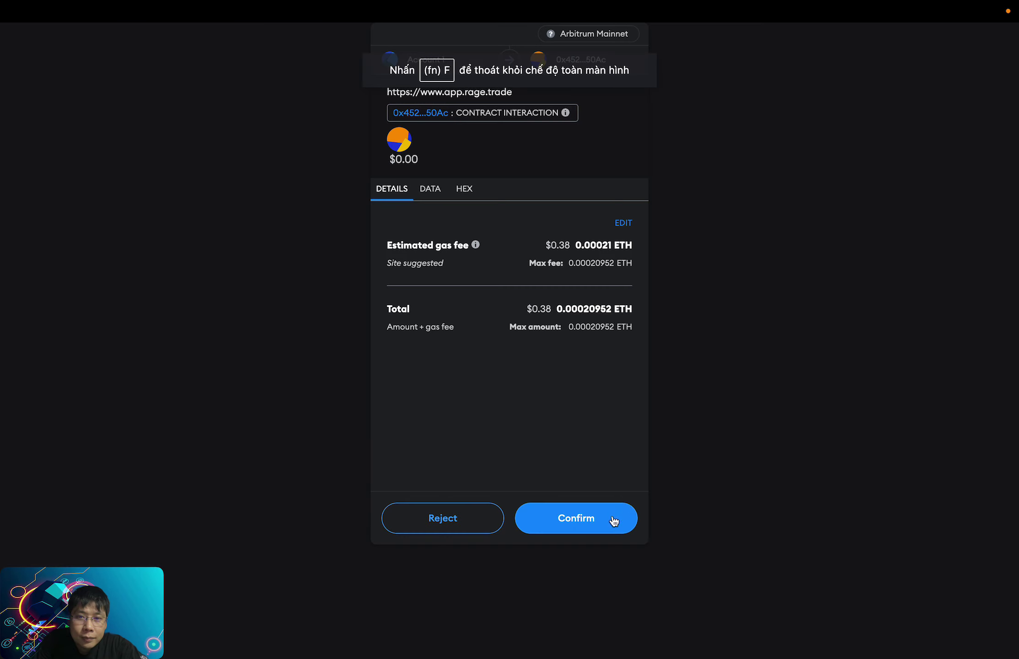
click(612, 520)
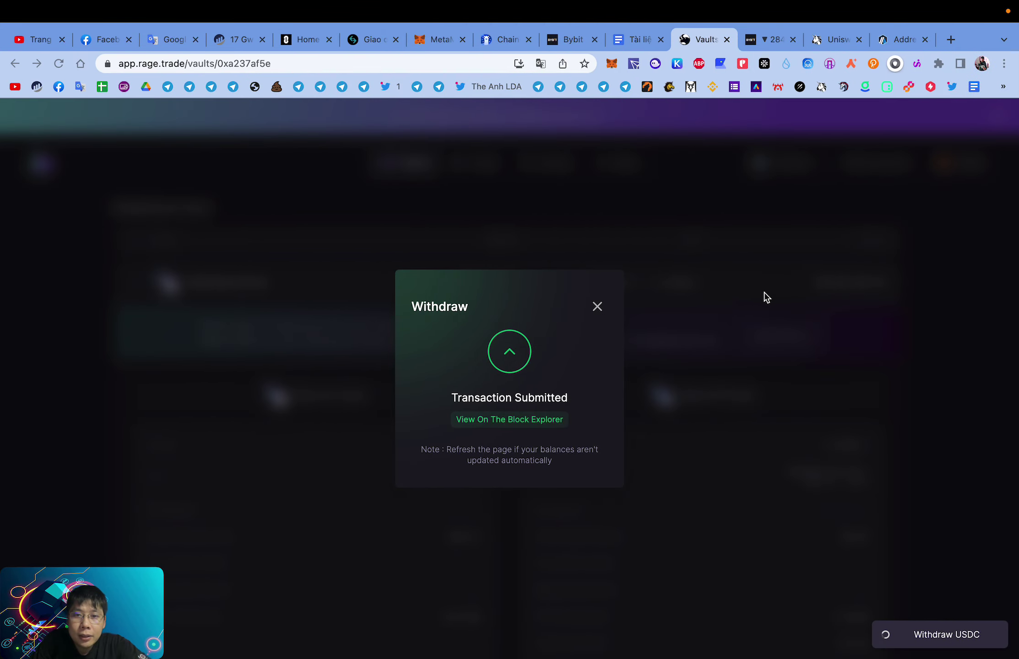
click(602, 313)
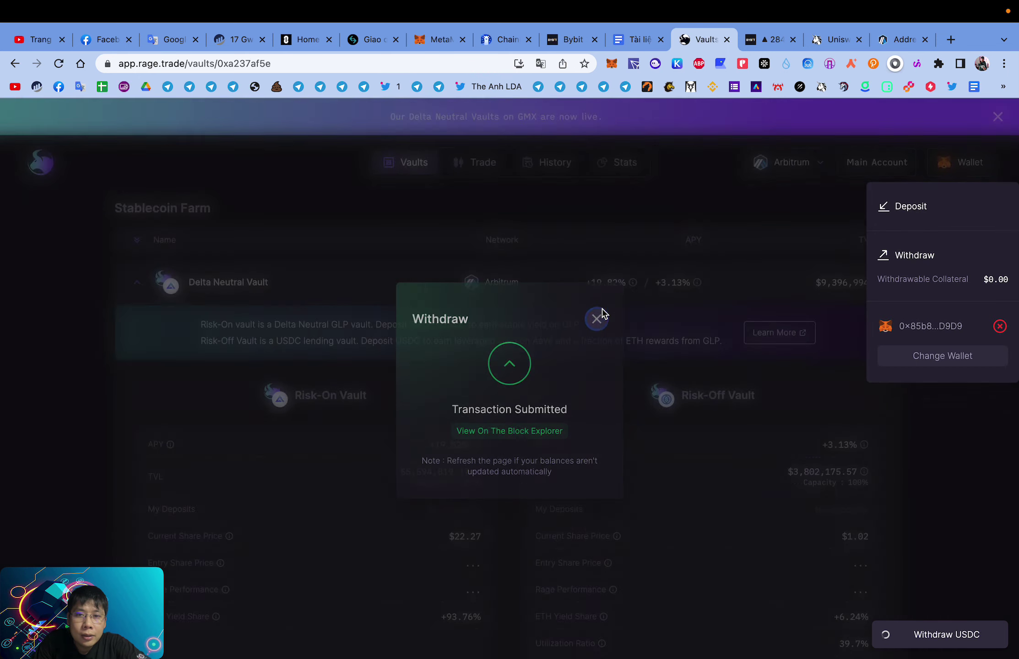
Reload the Rage Trade page and check MetaMask's Activity for the completed withdrawal.
right_click(657, 187)
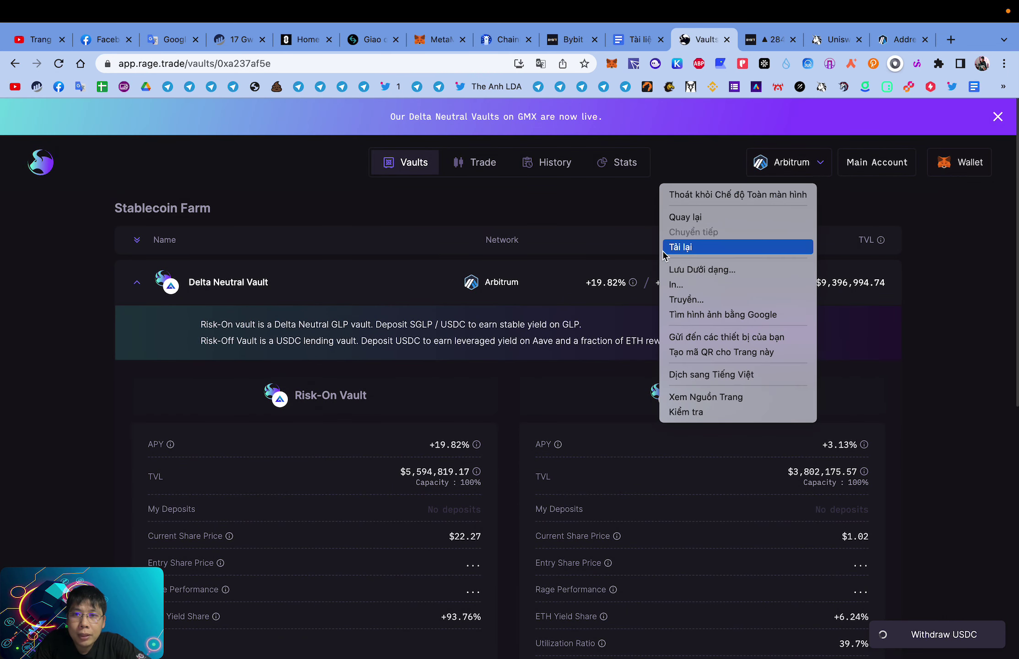
click(662, 251)
click(611, 65)
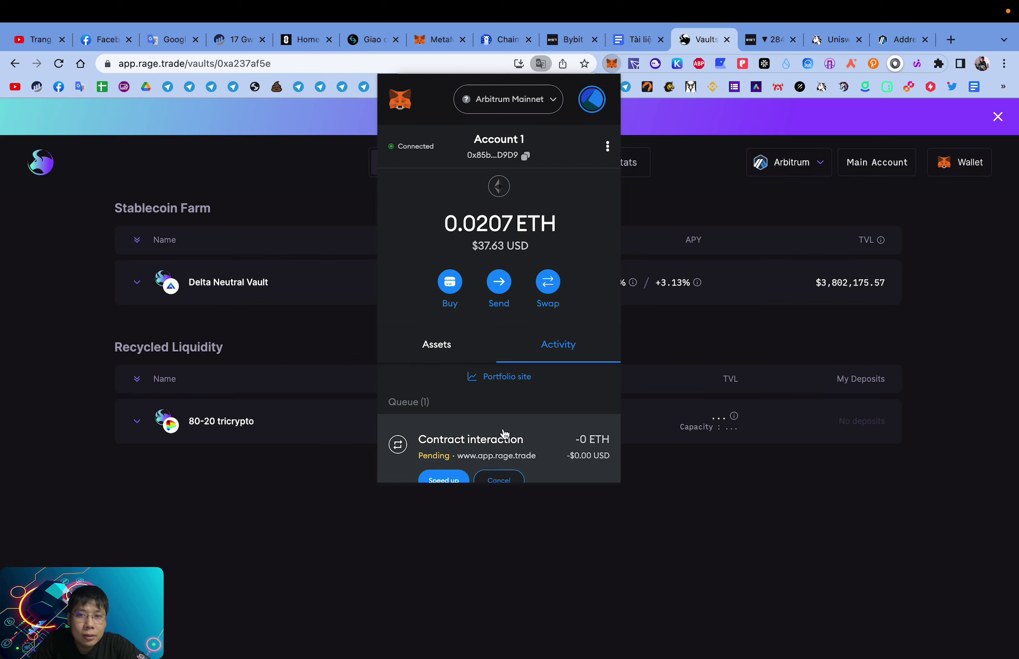
mouse_move(749, 5)
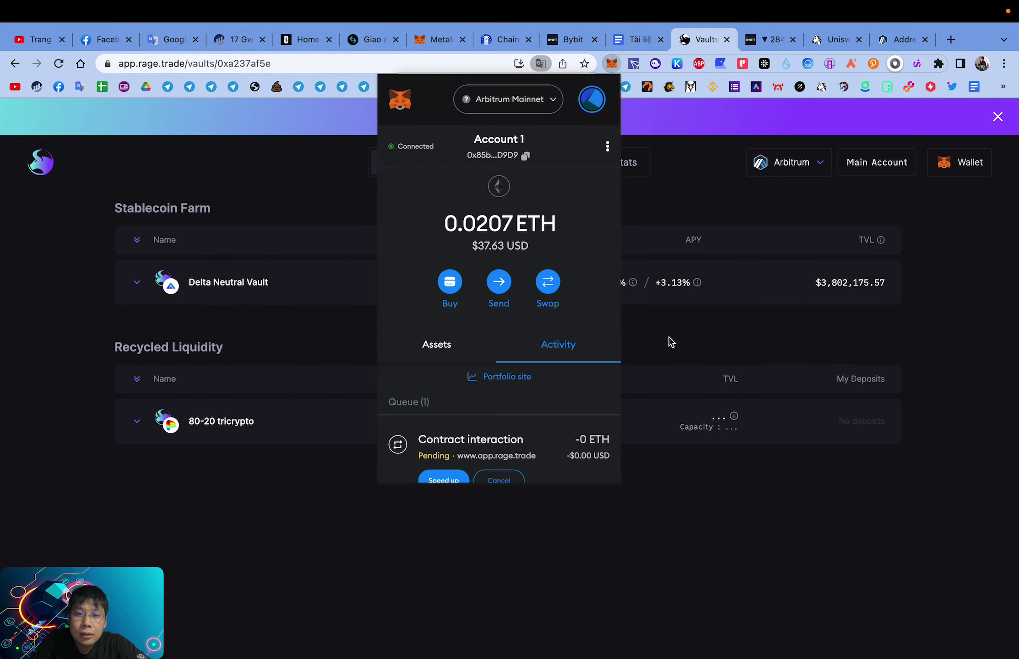
Close the wallet popup and expand the Delta Neutral Vault to reach the Risk-Off Deposit panel.
click(703, 252)
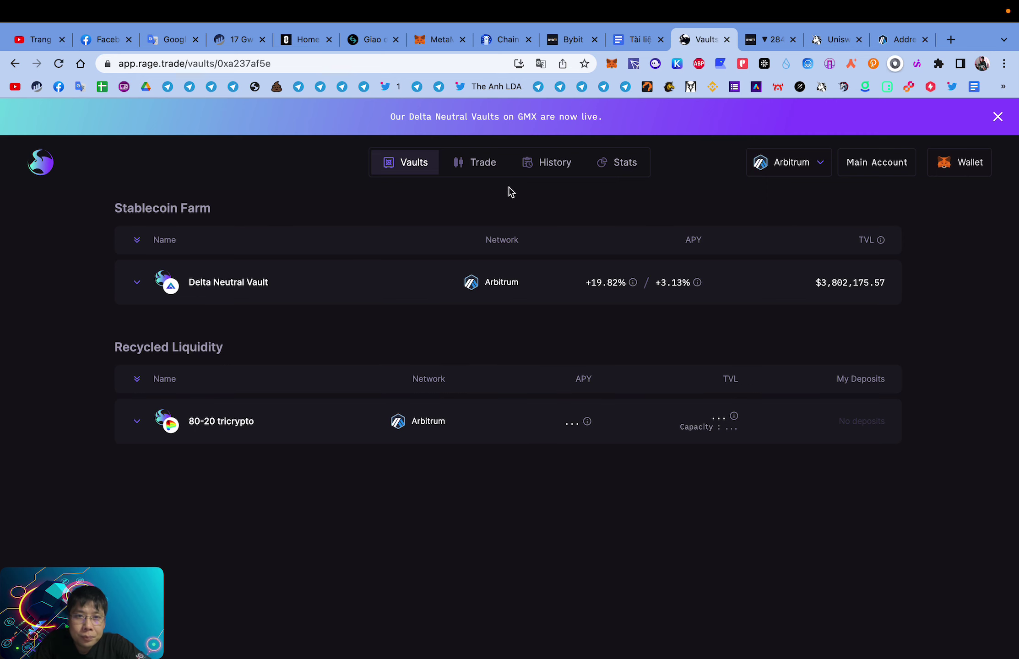
click(486, 164)
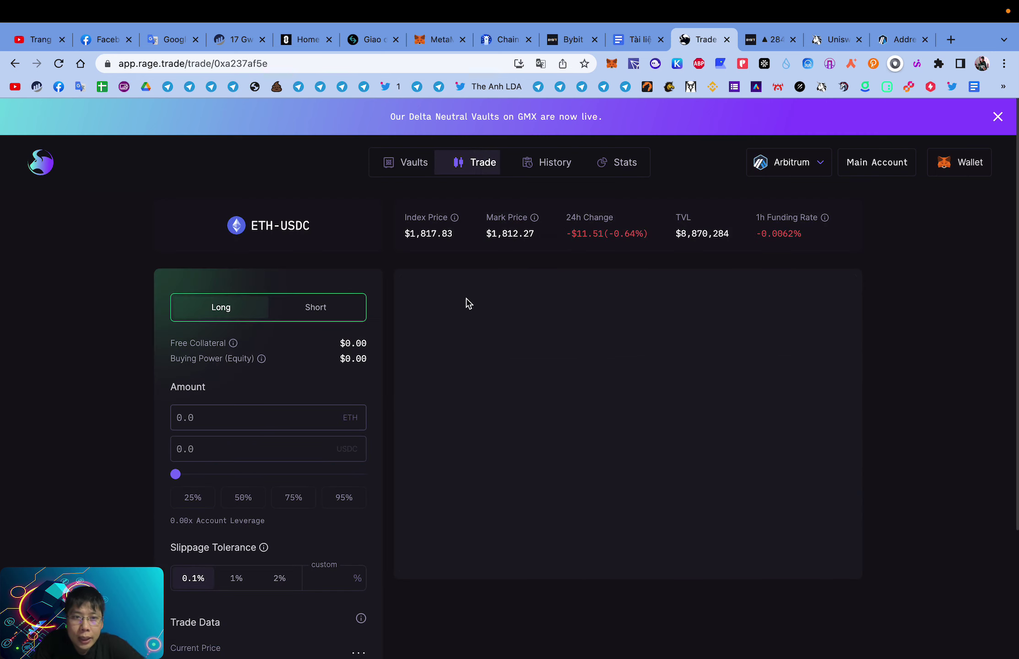
click(404, 164)
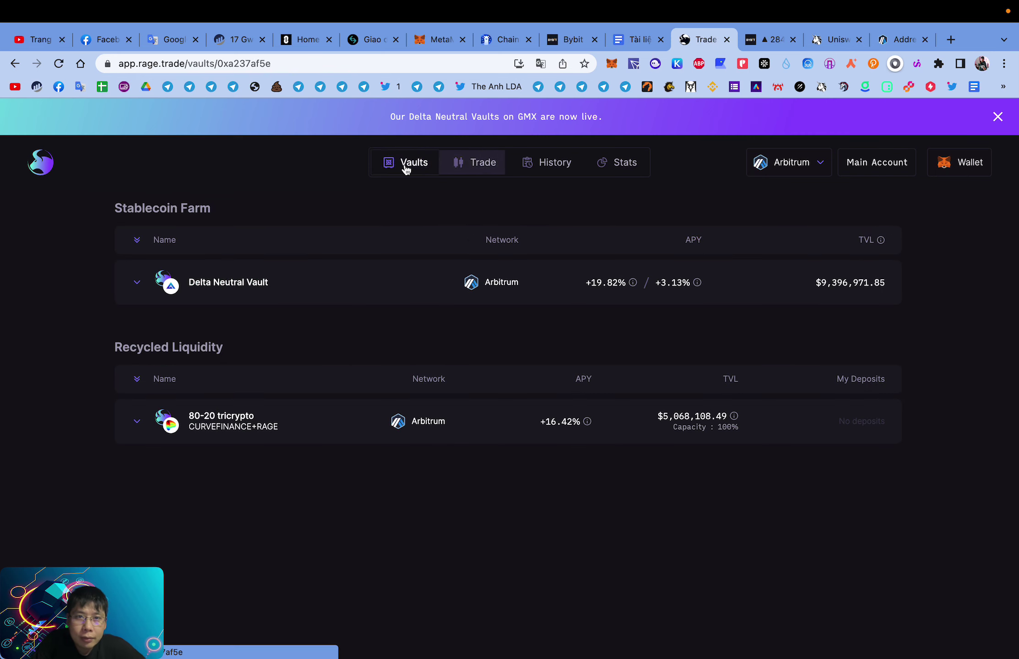
click(717, 297)
scroll(725, 466, down, 9)
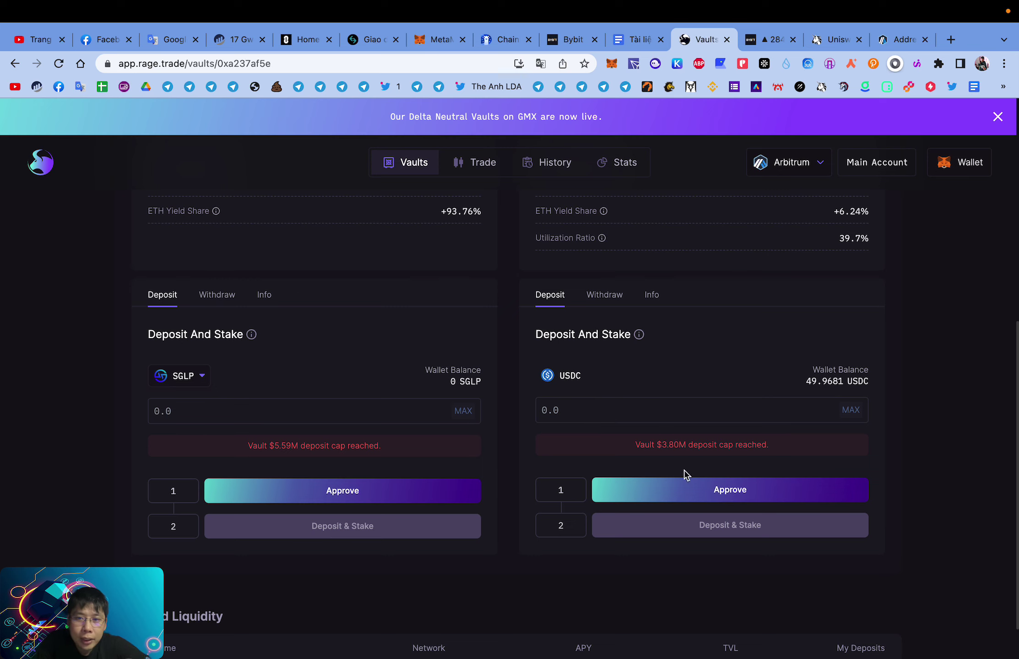
Approve the Risk-Off vault to spend USDC with a Max cap of 49.968139 USDC.
click(764, 489)
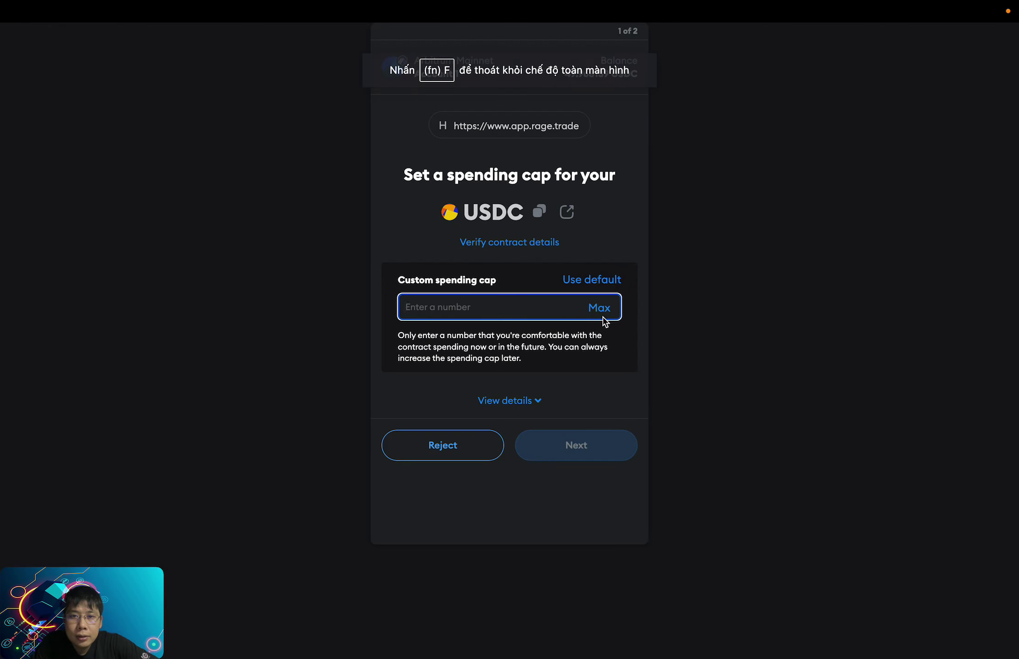
click(603, 316)
click(591, 439)
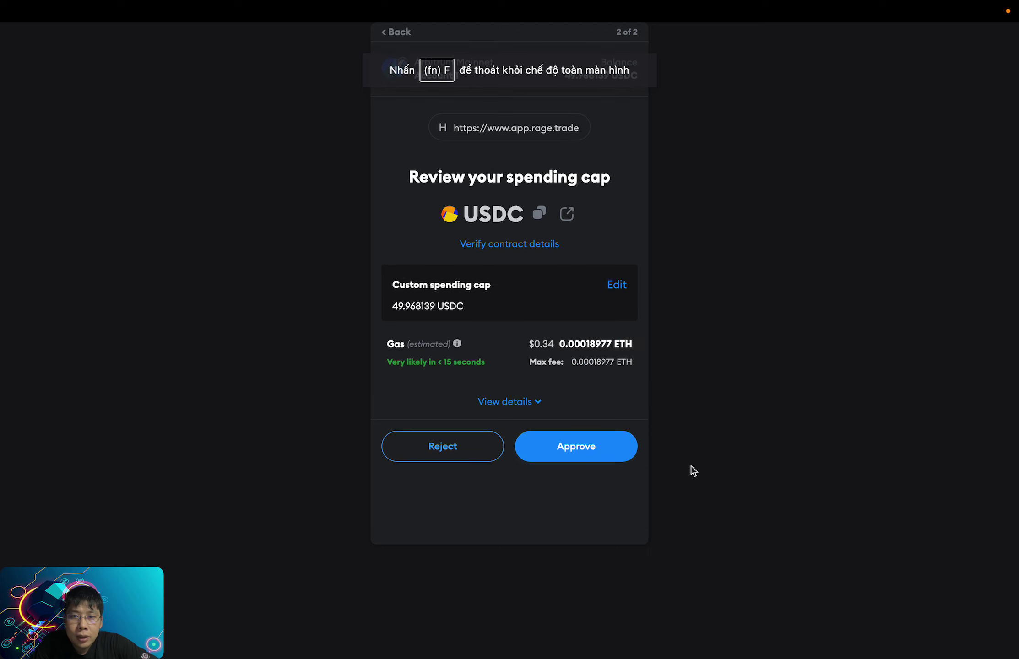
click(587, 447)
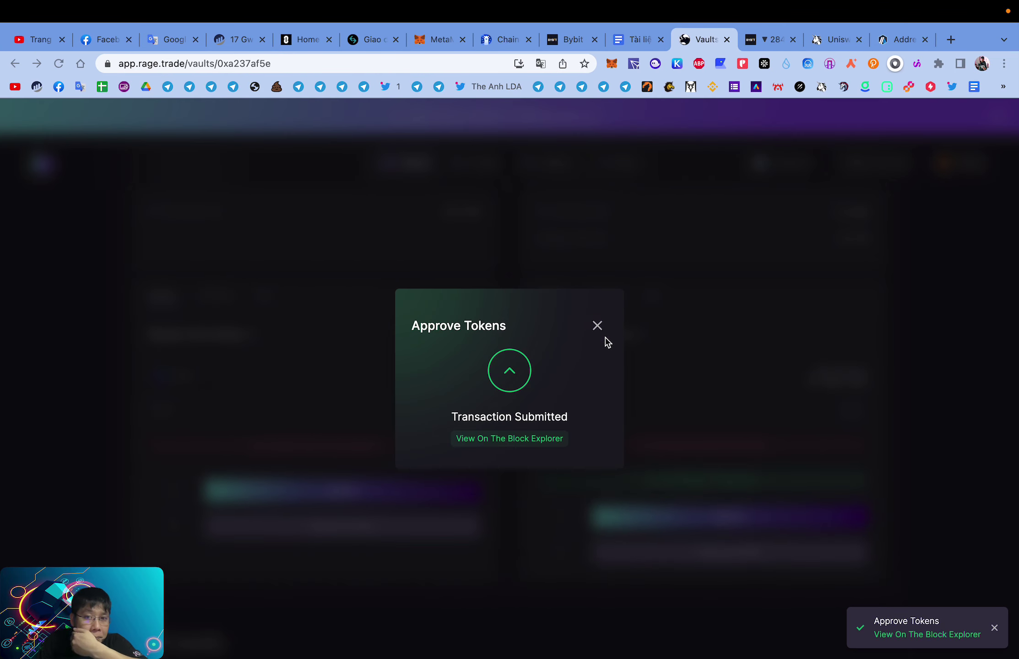
click(598, 326)
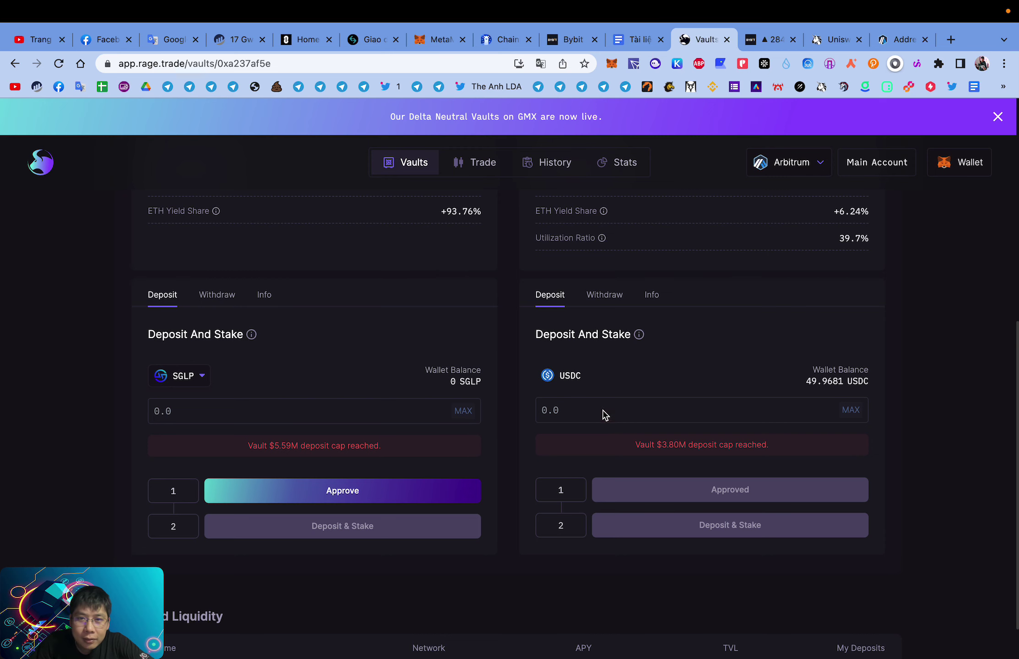
Toggle the Risk-Off vault between Withdraw and Deposit, then reload the vaults page.
click(605, 299)
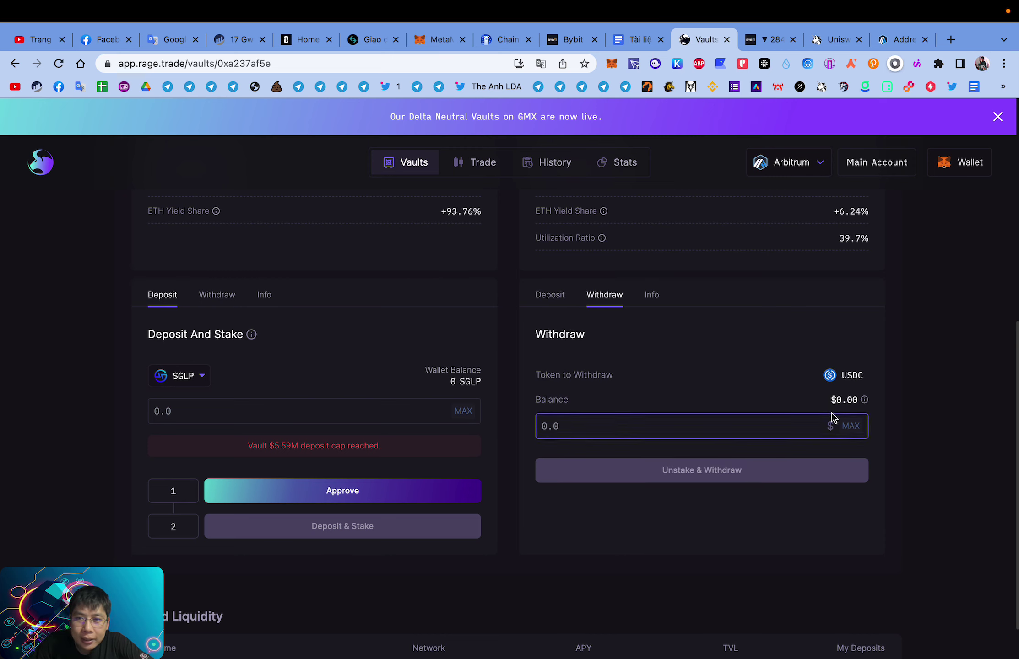
click(538, 304)
click(704, 413)
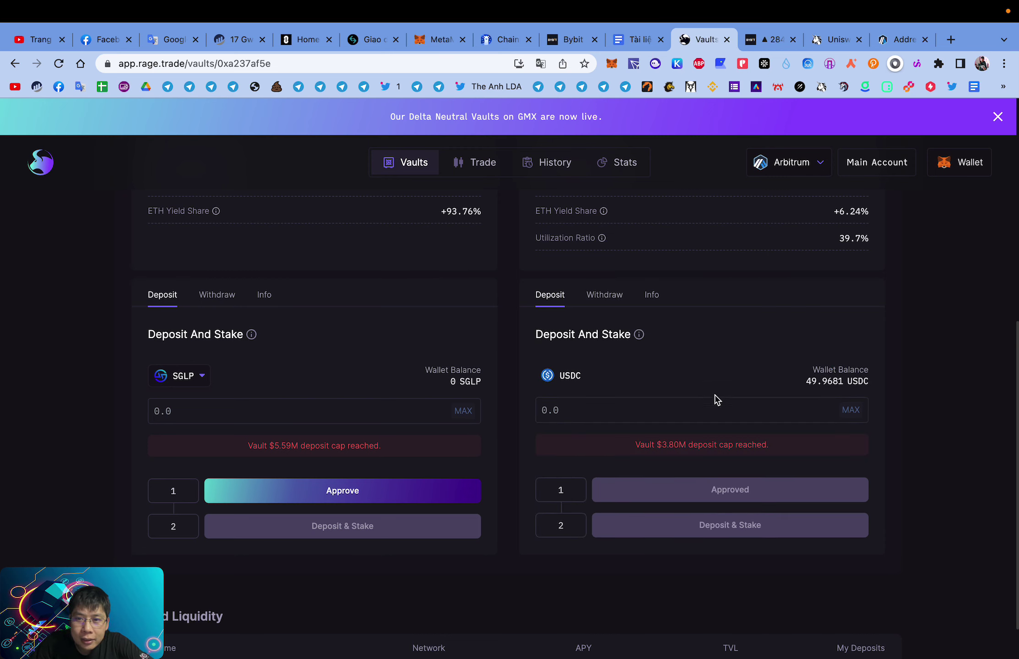
right_click(751, 305)
click(774, 363)
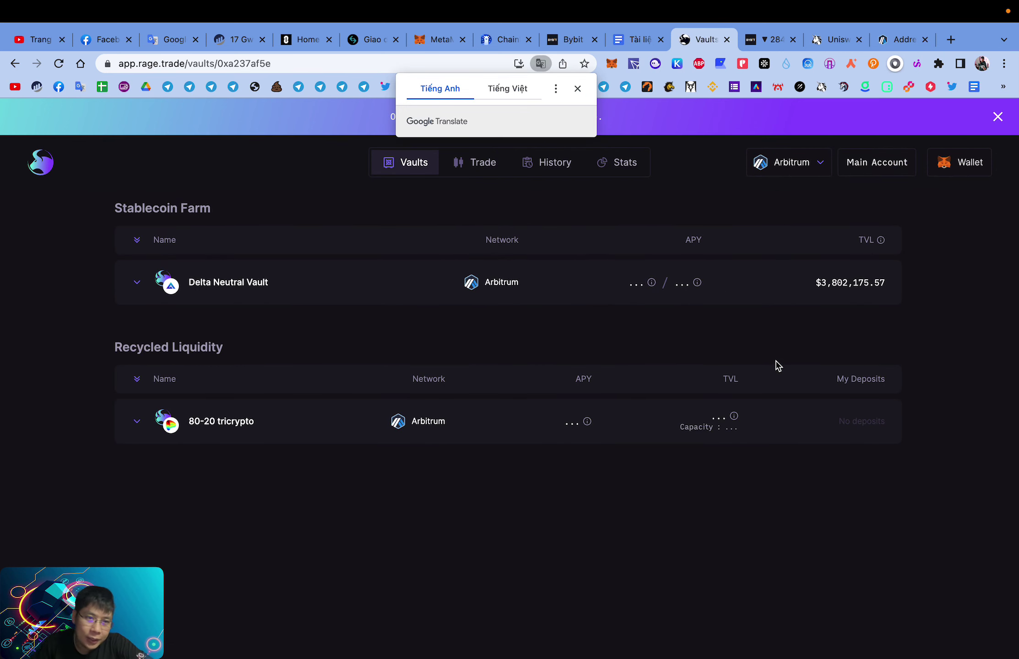
Expand the Delta Neutral Vault and check the Arbitrum network dropdown.
click(754, 292)
scroll(792, 462, down, 4)
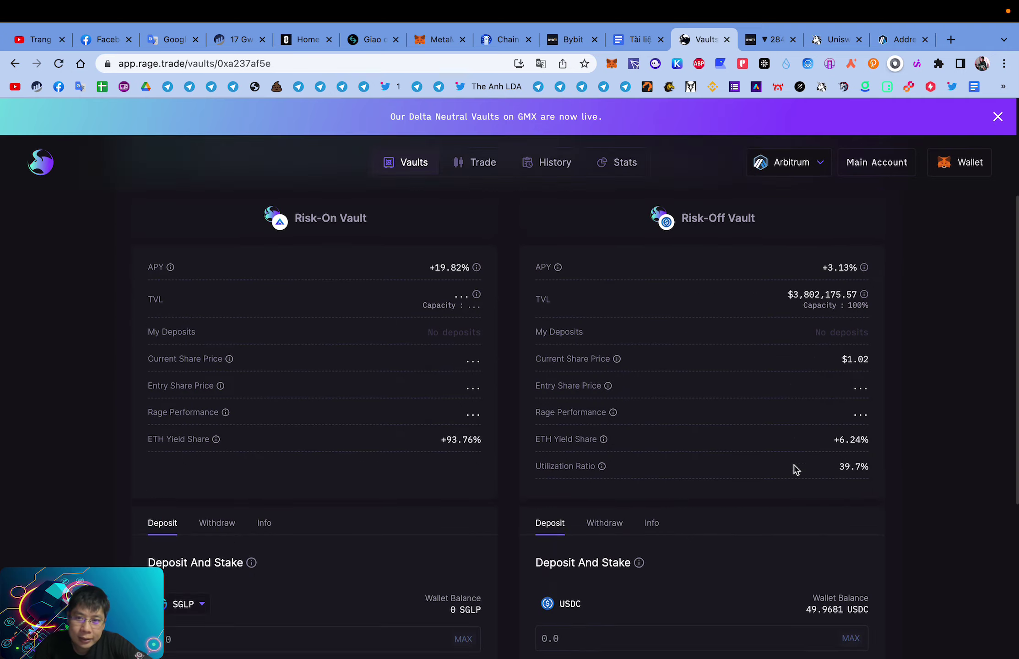
scroll(796, 469, down, 5)
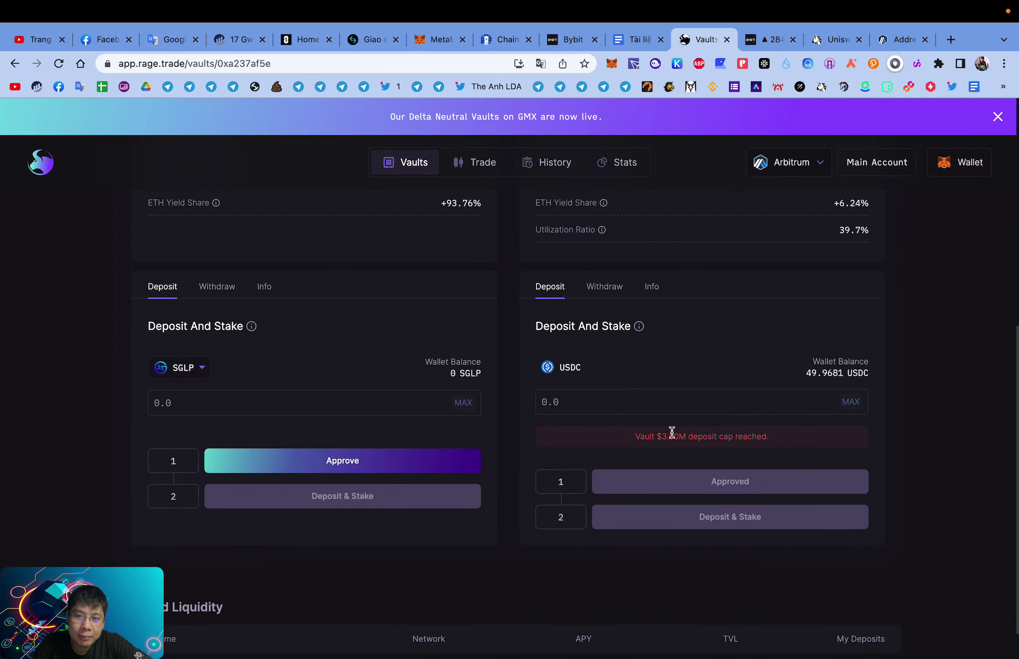
scroll(671, 432, up, 10)
click(483, 163)
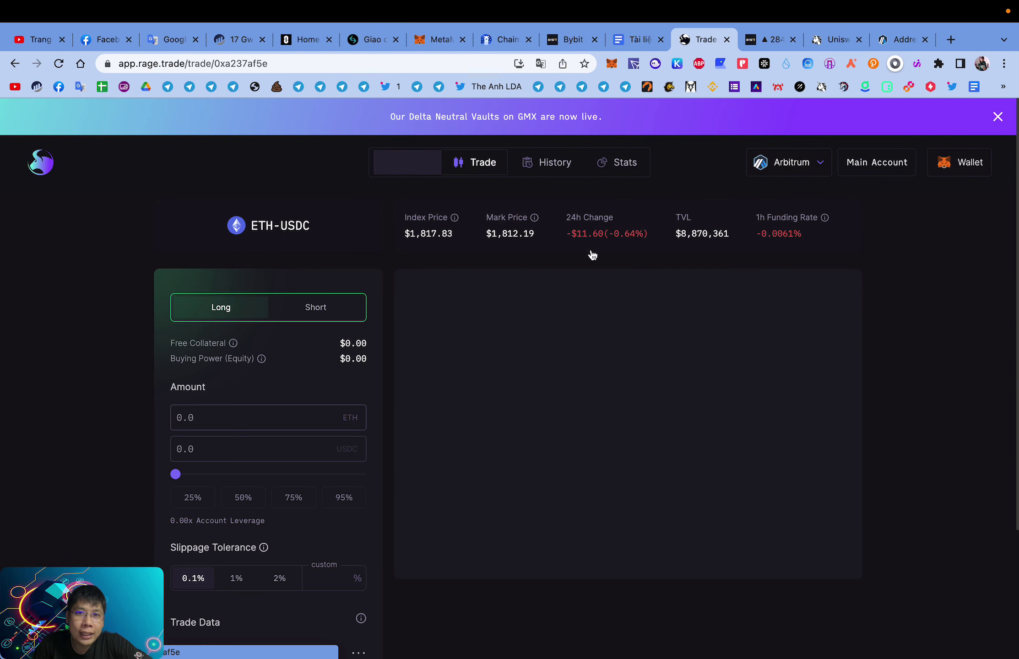
click(414, 162)
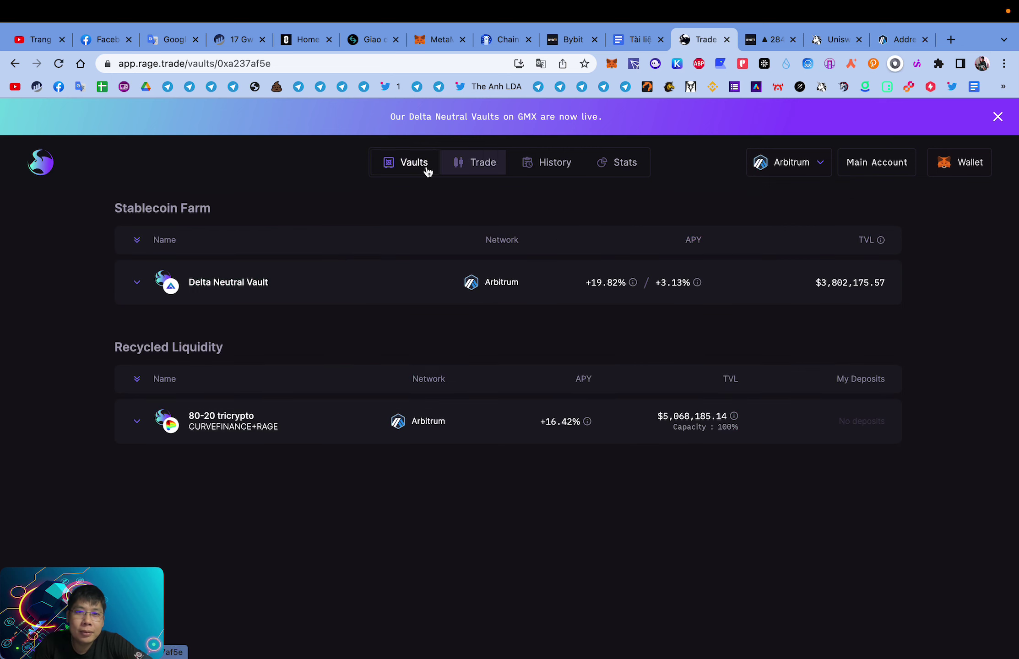
click(801, 163)
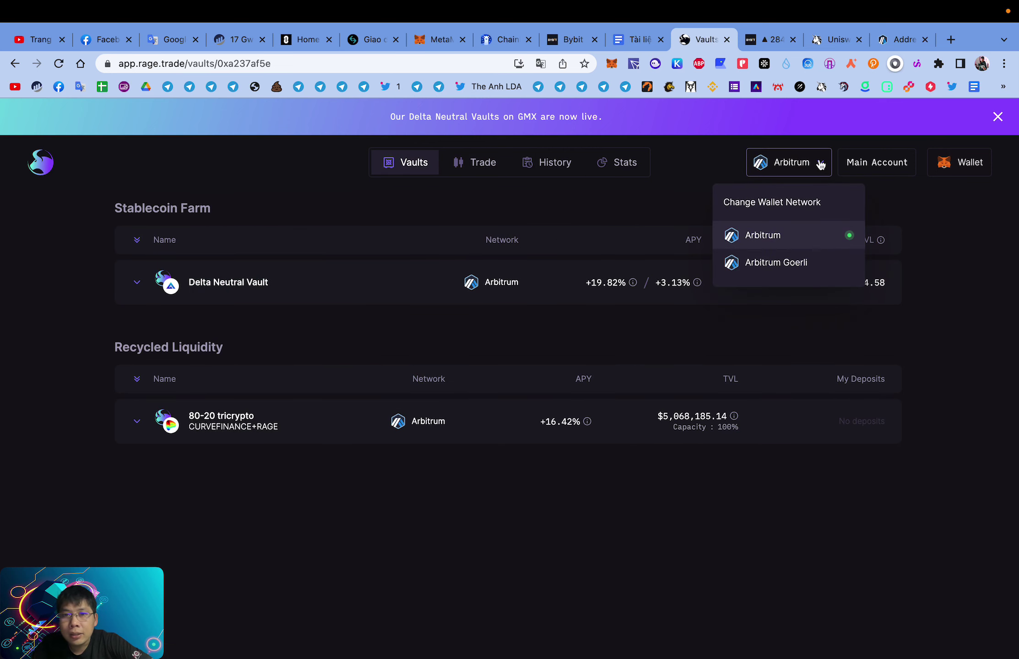
click(978, 238)
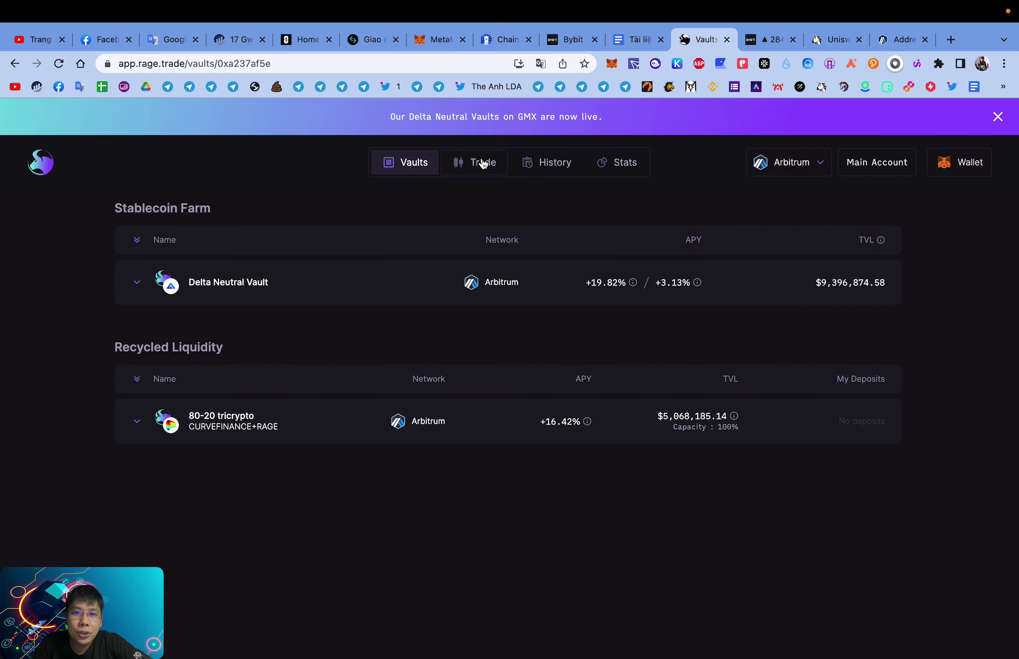
Re-expand the vault and review the Risk-Off deposit panel's $3.80M deposit cap notice.
click(810, 281)
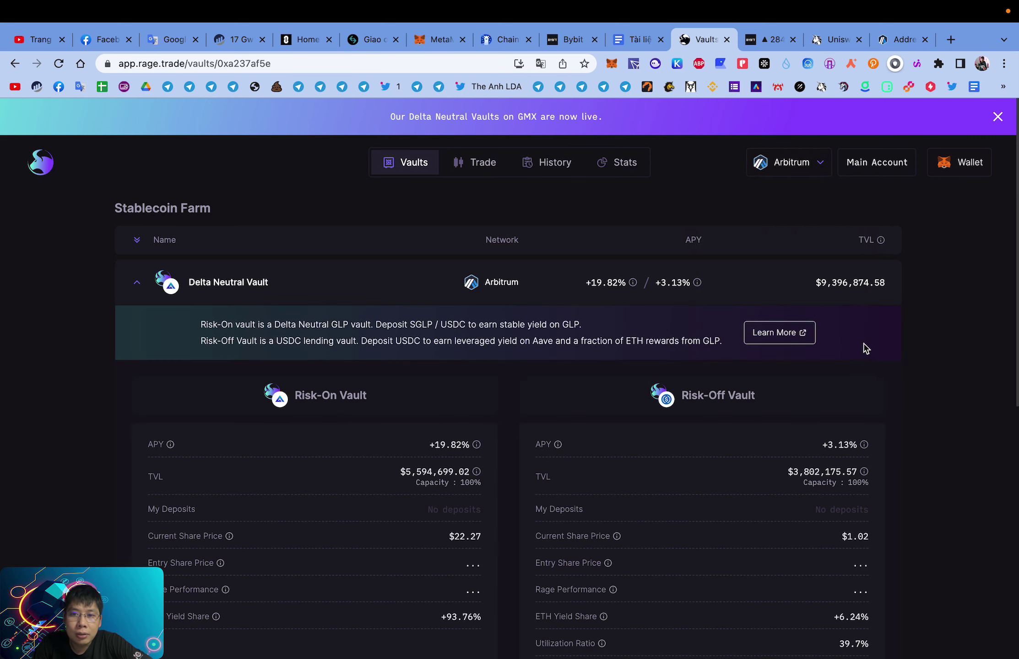
scroll(866, 347, down, 8)
scroll(867, 348, up, 5)
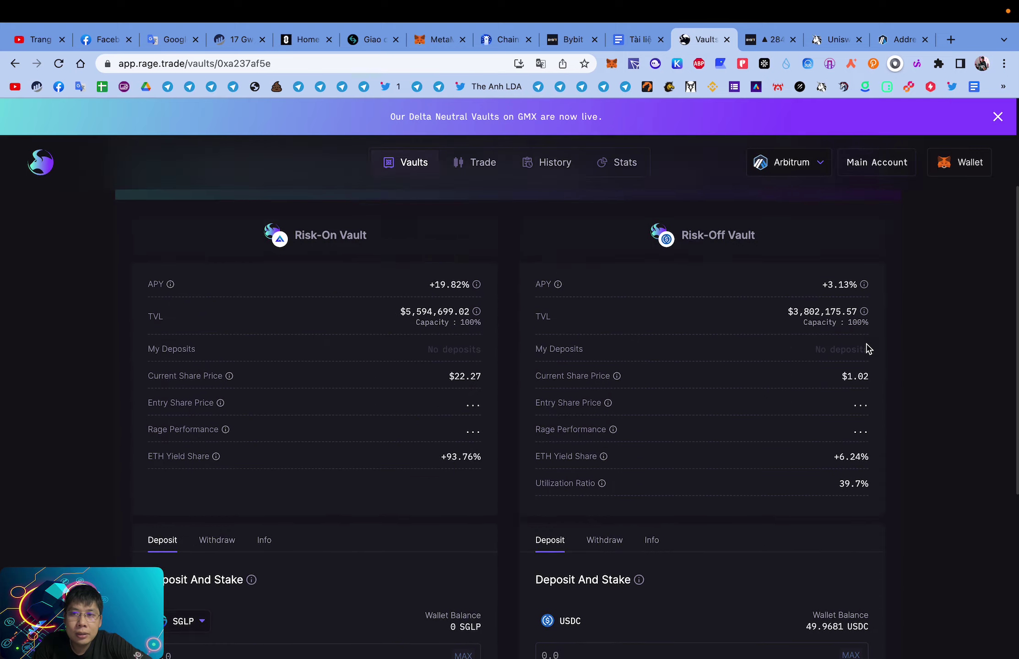
scroll(868, 349, up, 3)
click(810, 165)
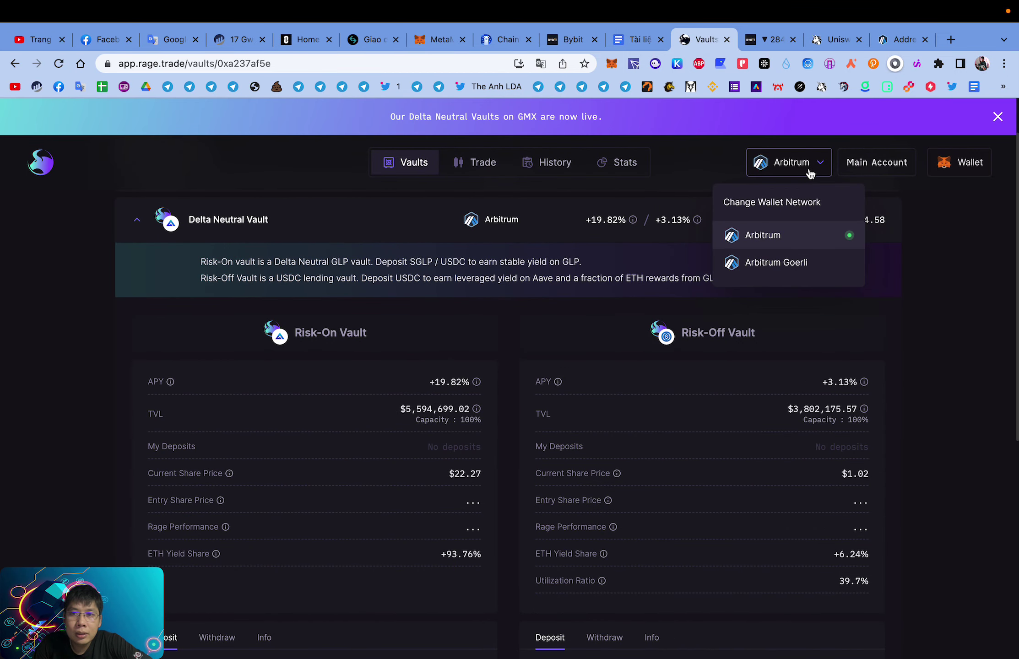
scroll(856, 416, down, 4)
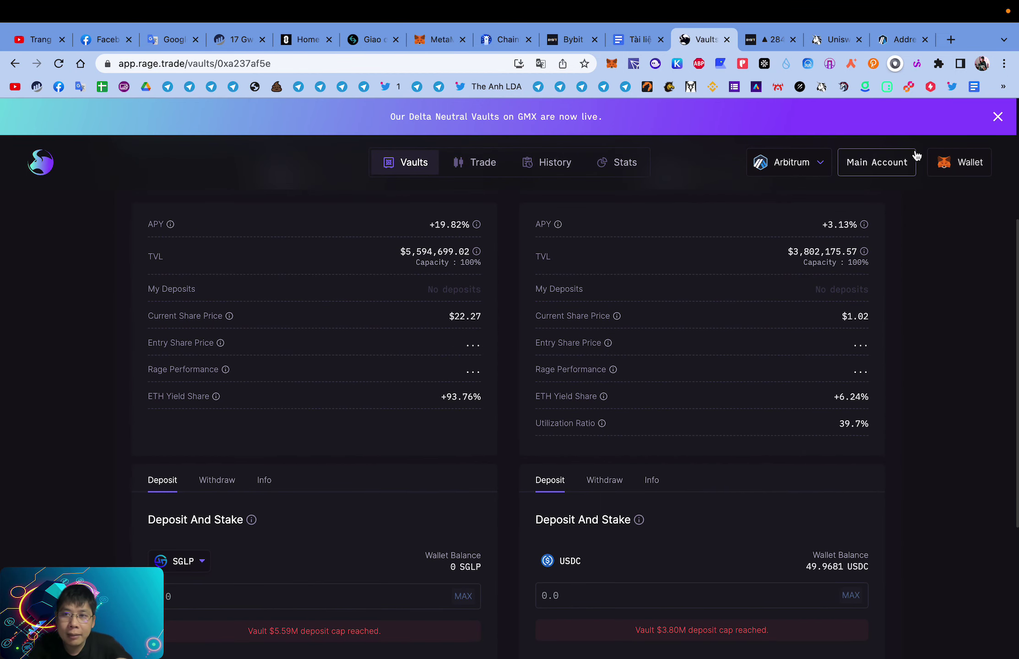
mouse_move(637, 503)
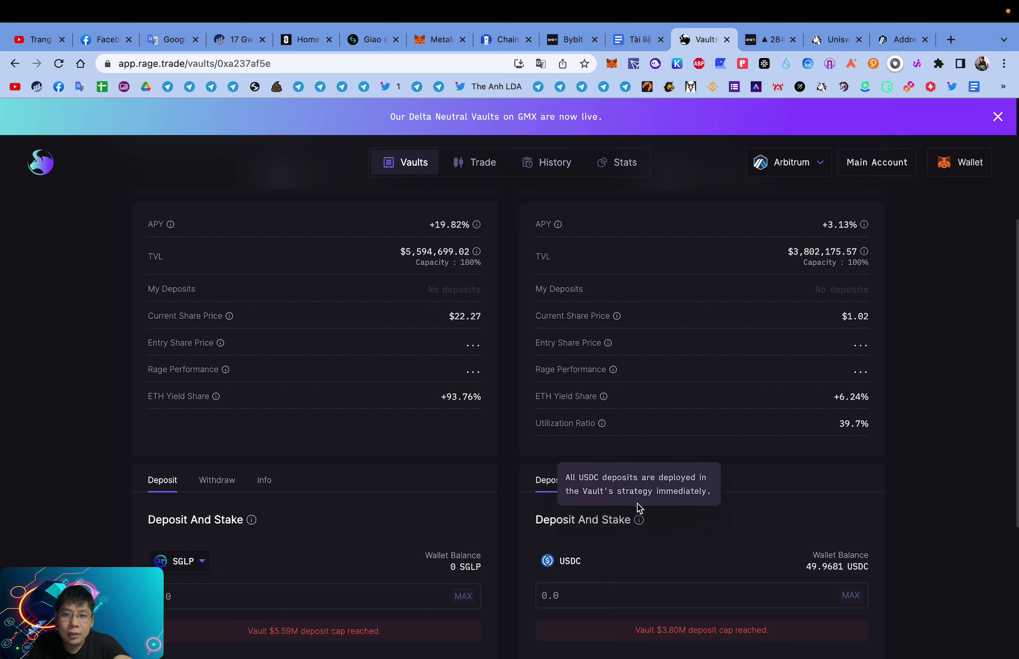
drag(657, 631, 771, 632)
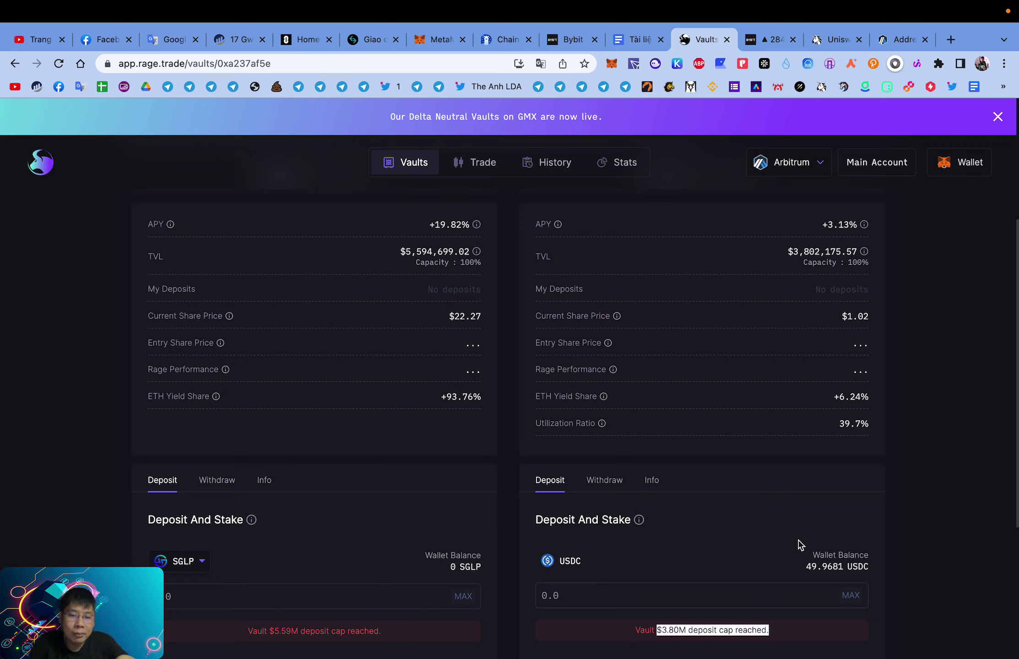
click(713, 259)
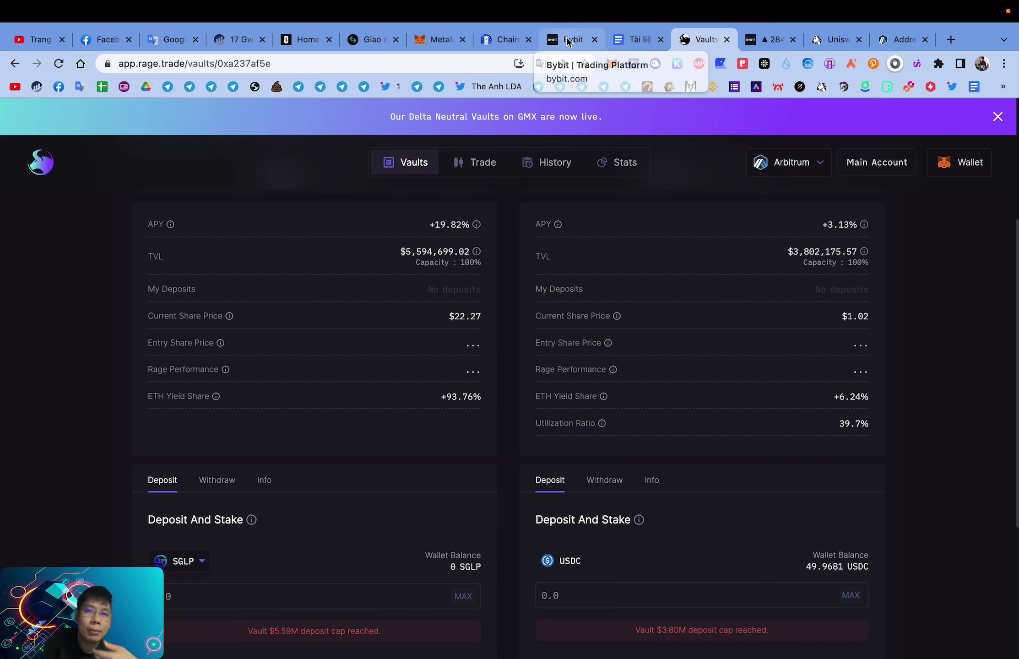
Open the crew3.xyz Altitude invite link from the Tài liệu notes in a new tab, moved last.
click(634, 49)
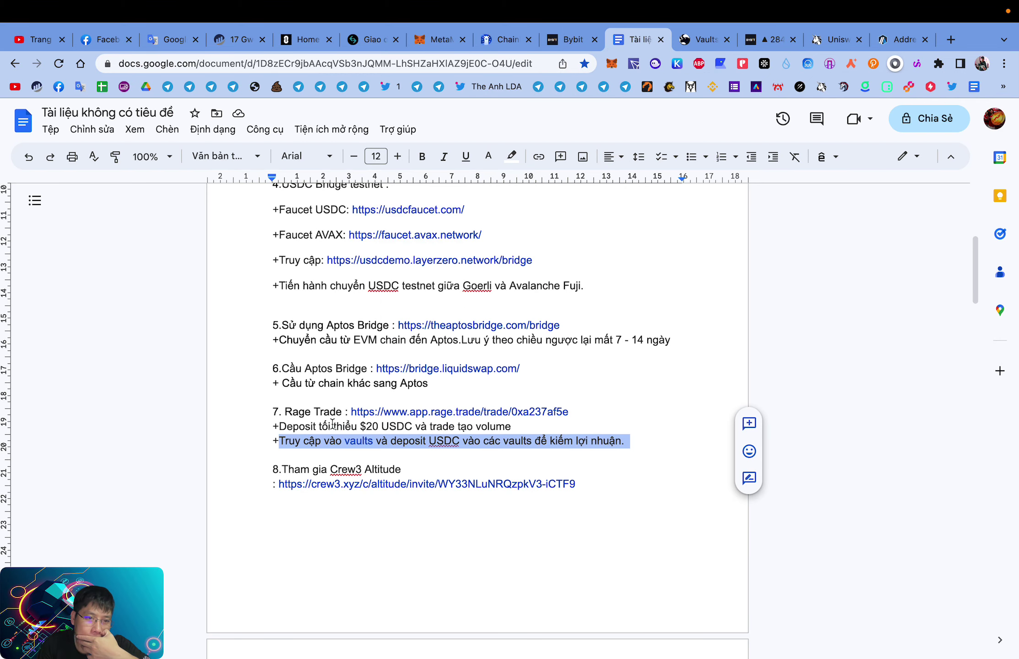
drag(287, 415, 620, 442)
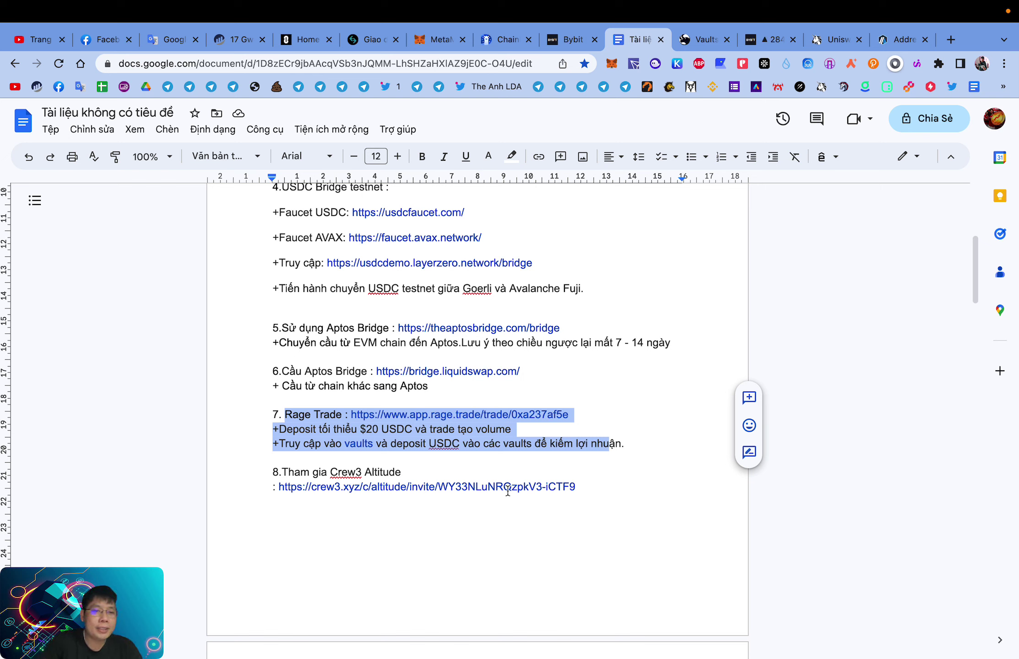
click(474, 494)
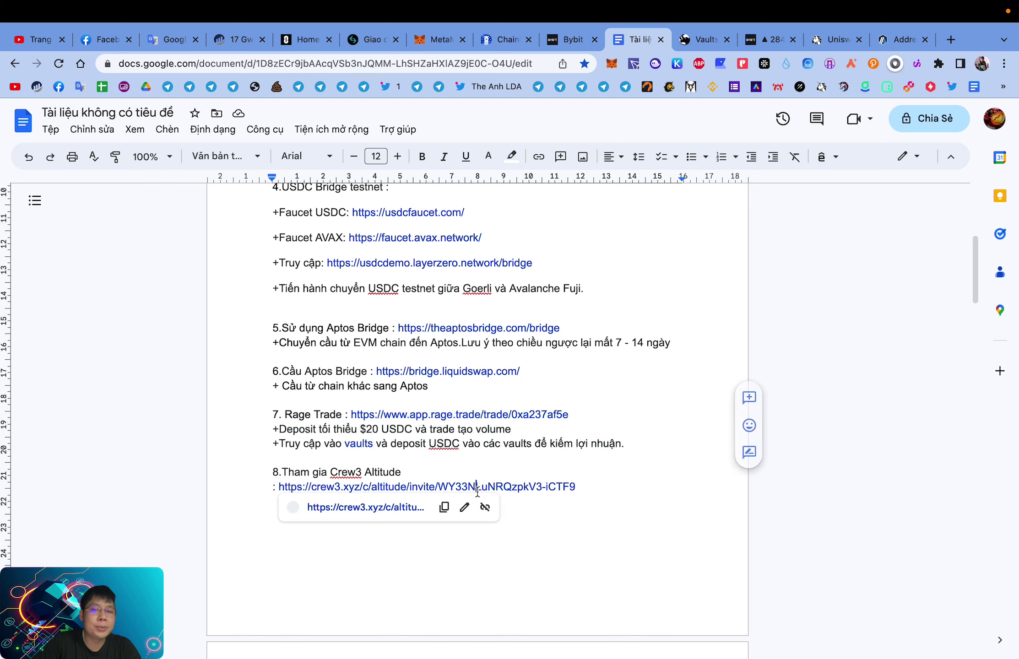
click(357, 508)
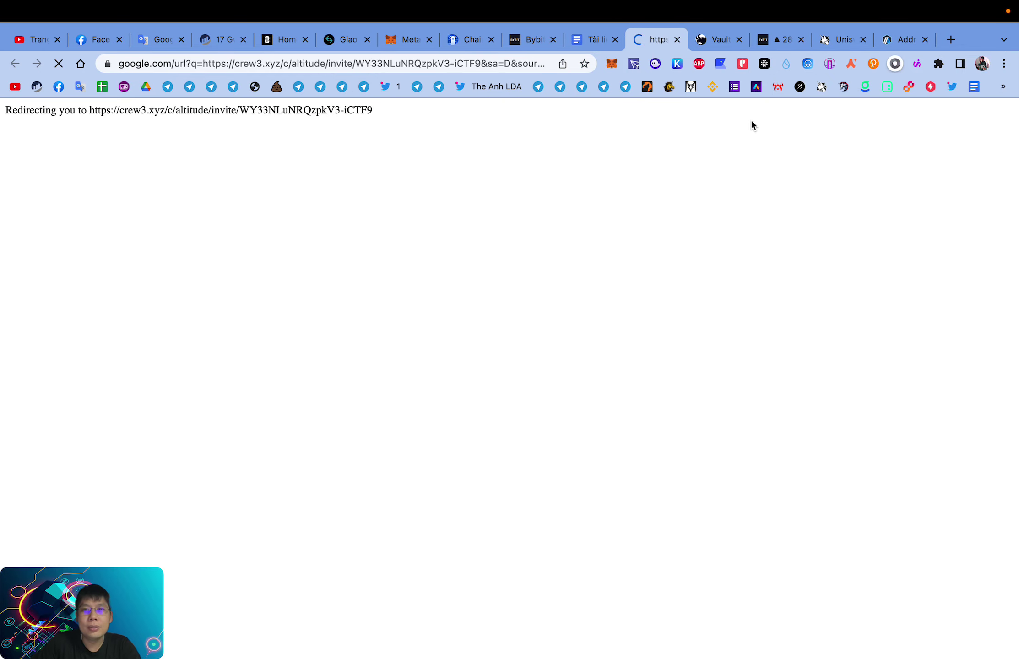
drag(659, 40, 899, 41)
Reopen Uniswap and set up selling the full 49.968139 USDC balance for ETH.
click(780, 39)
click(801, 40)
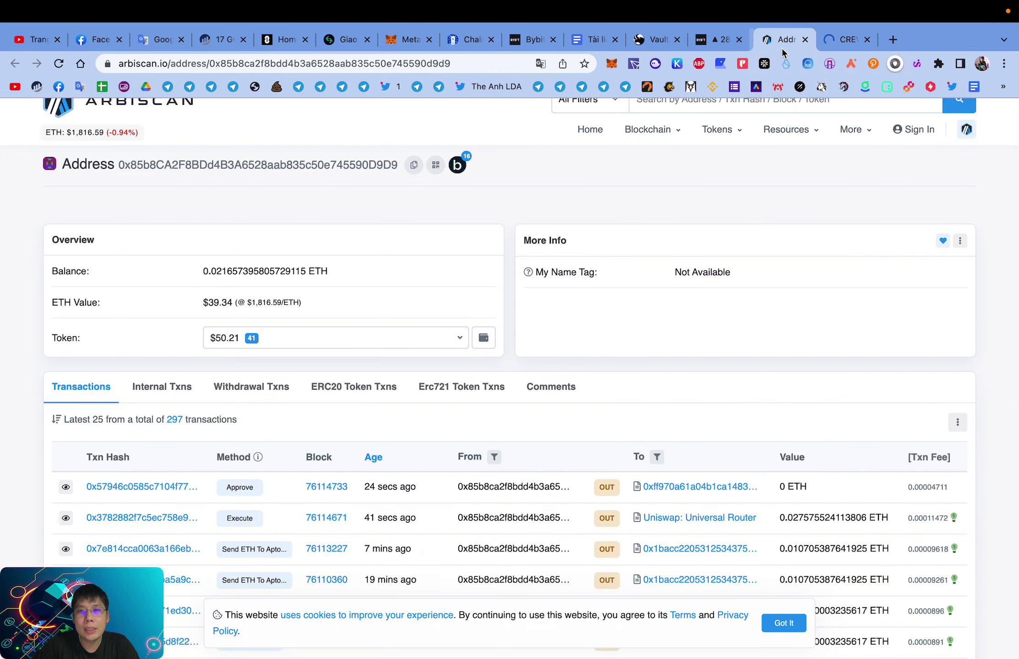
key(super+shift+t)
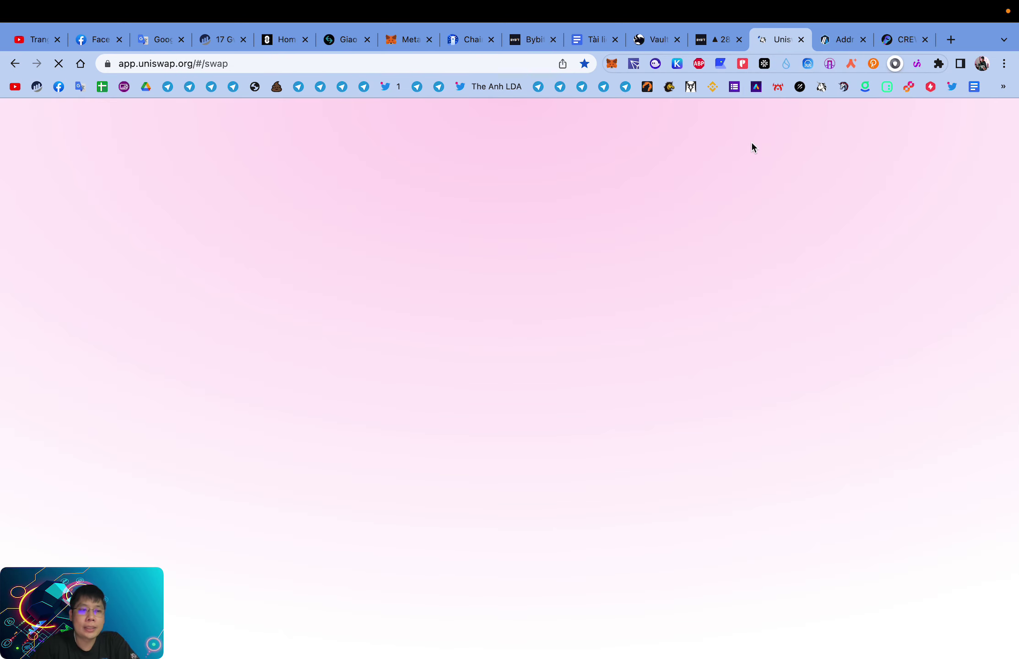
click(504, 302)
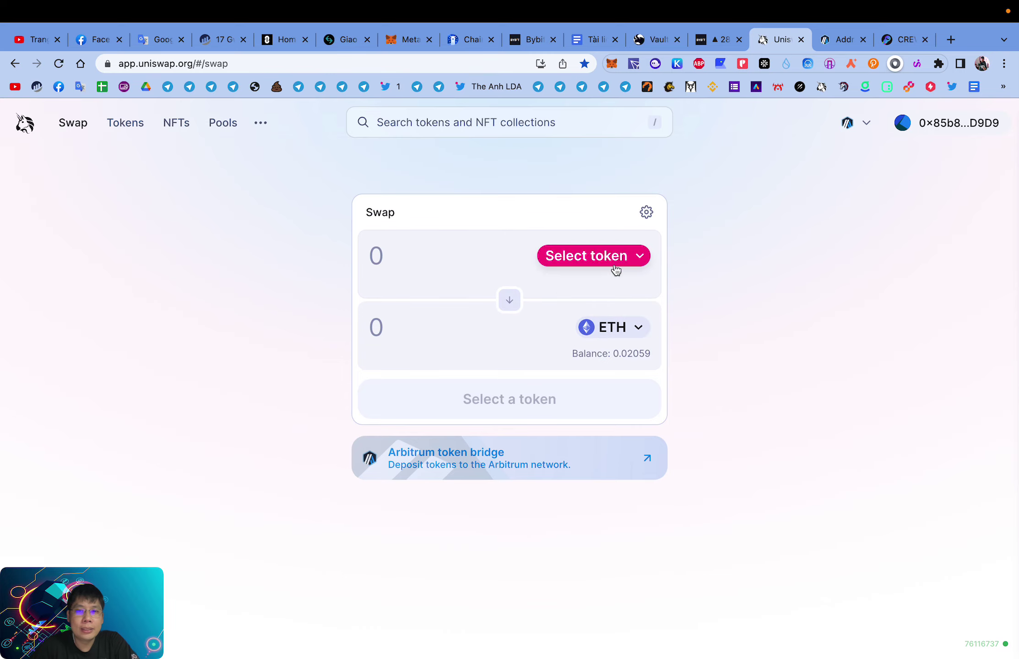
click(611, 264)
click(549, 250)
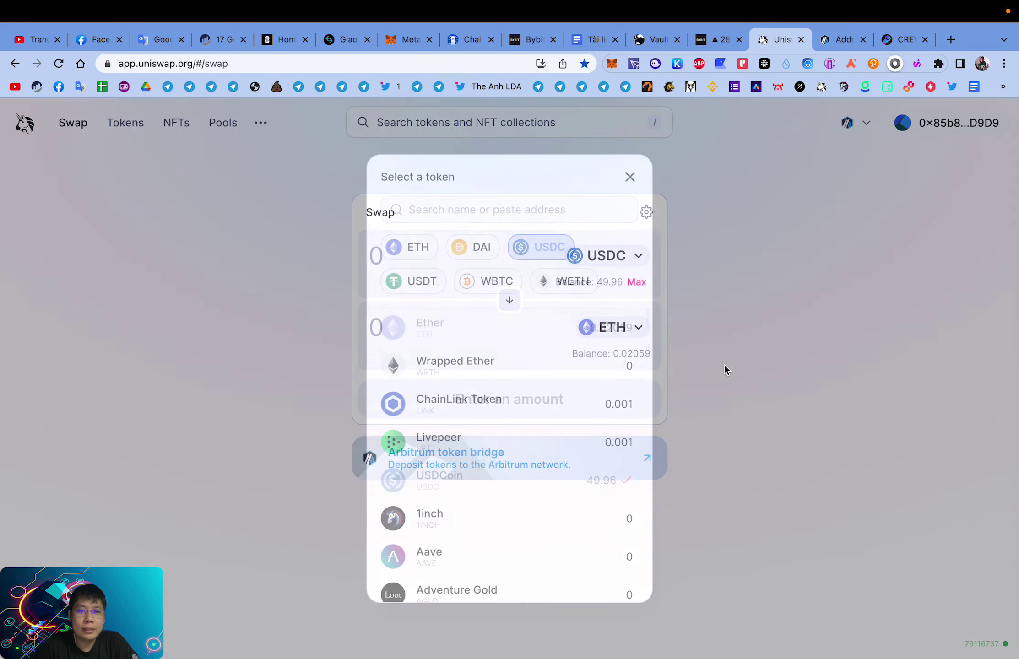
click(635, 283)
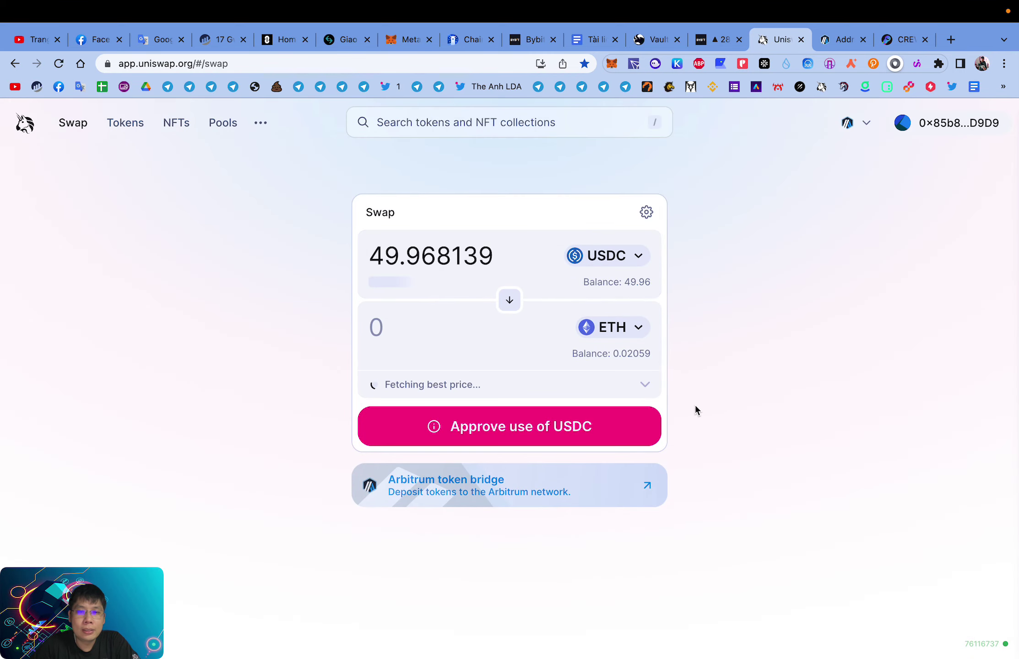
Approve Uniswap to spend USDC with a Max cap and sign the USDC permit.
click(555, 438)
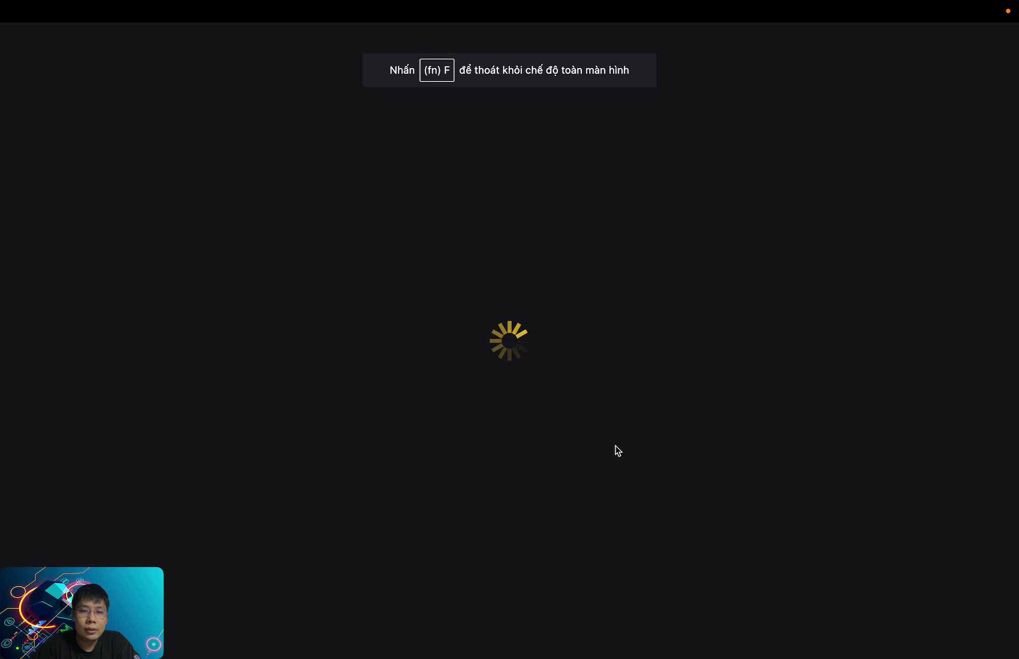
click(600, 307)
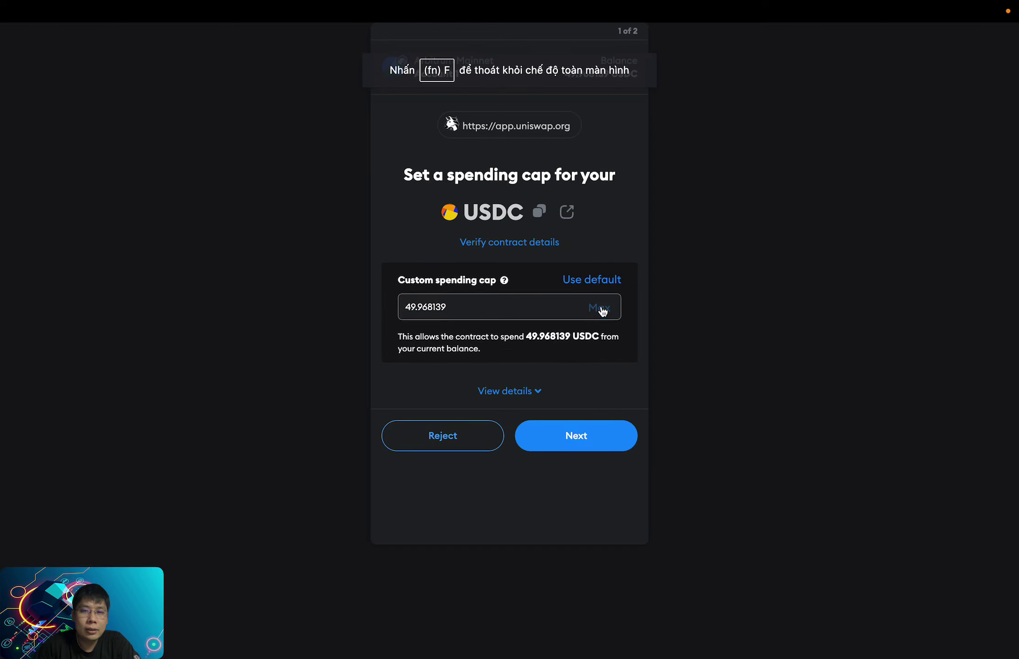
click(603, 444)
click(604, 453)
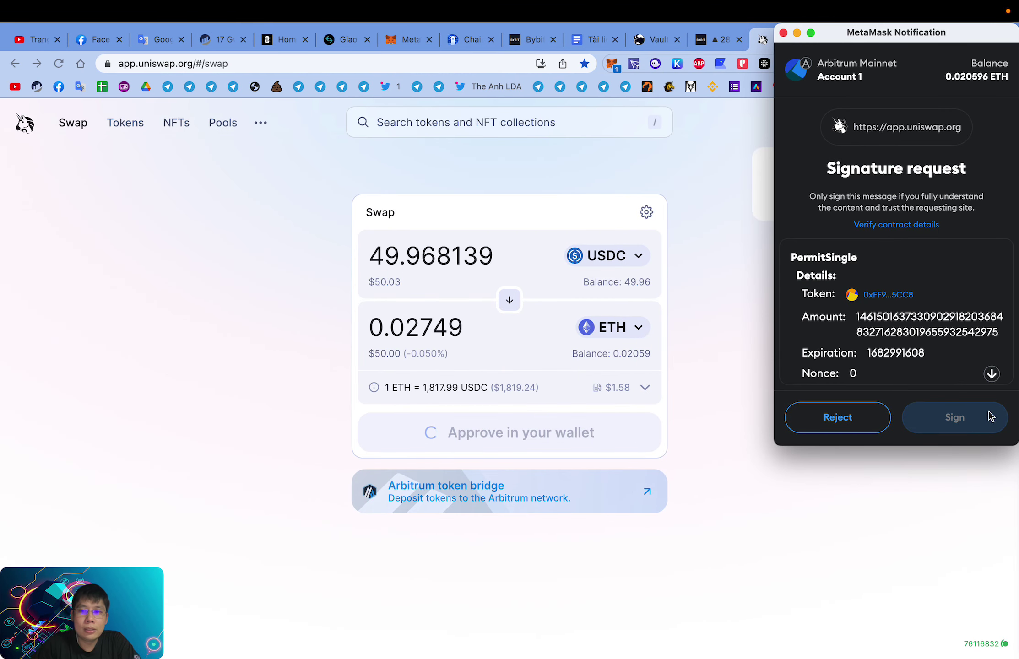
click(992, 375)
click(990, 426)
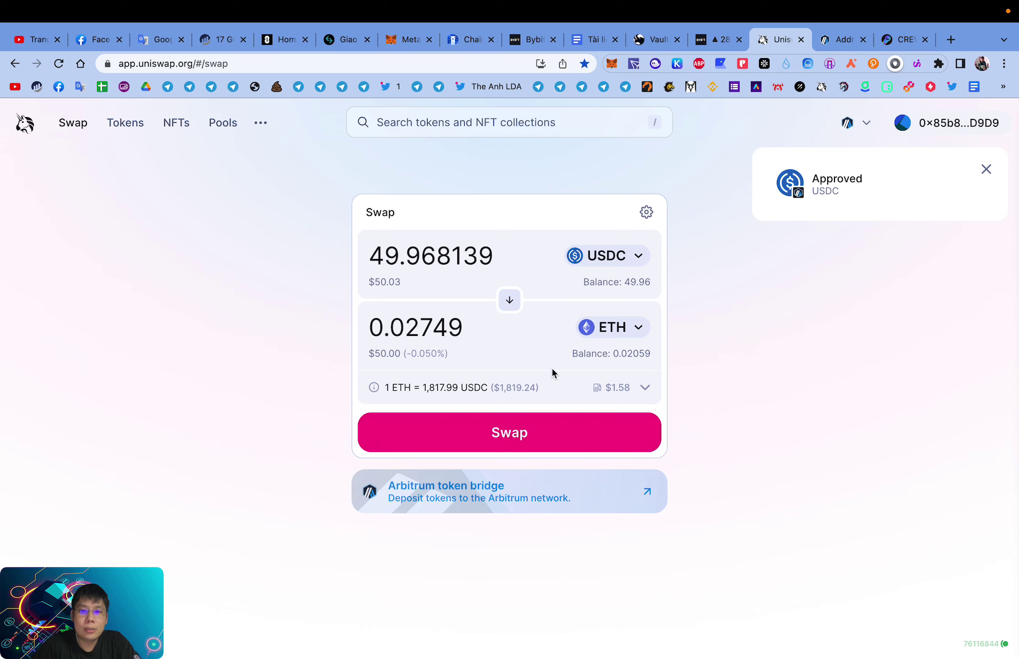
Swap 49.97 USDC for about 0.027 ETH and confirm it in MetaMask.
click(542, 427)
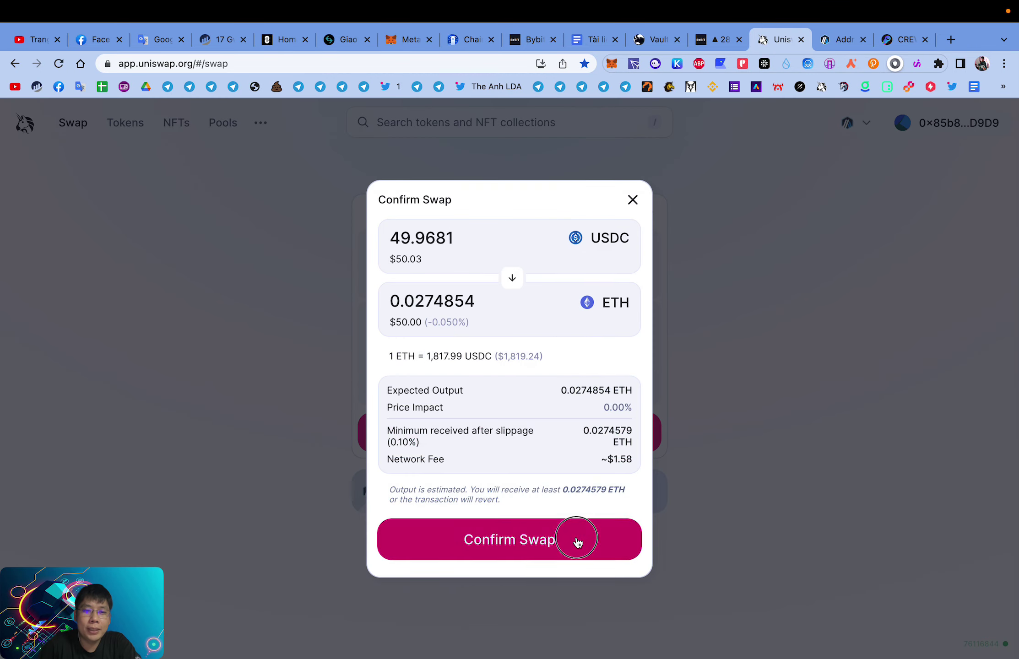
click(578, 541)
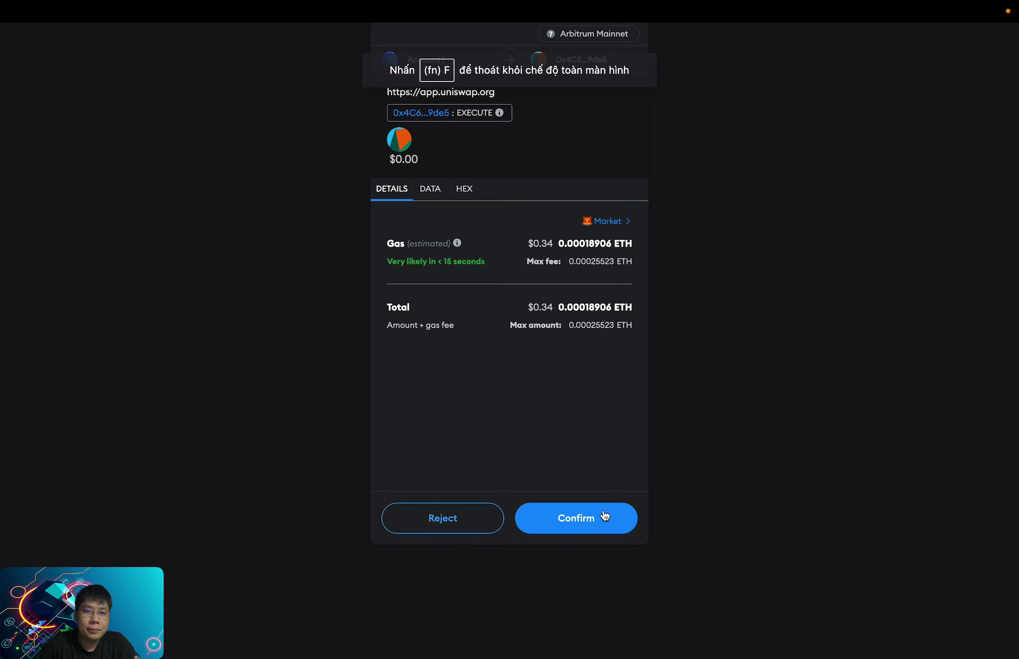
click(604, 516)
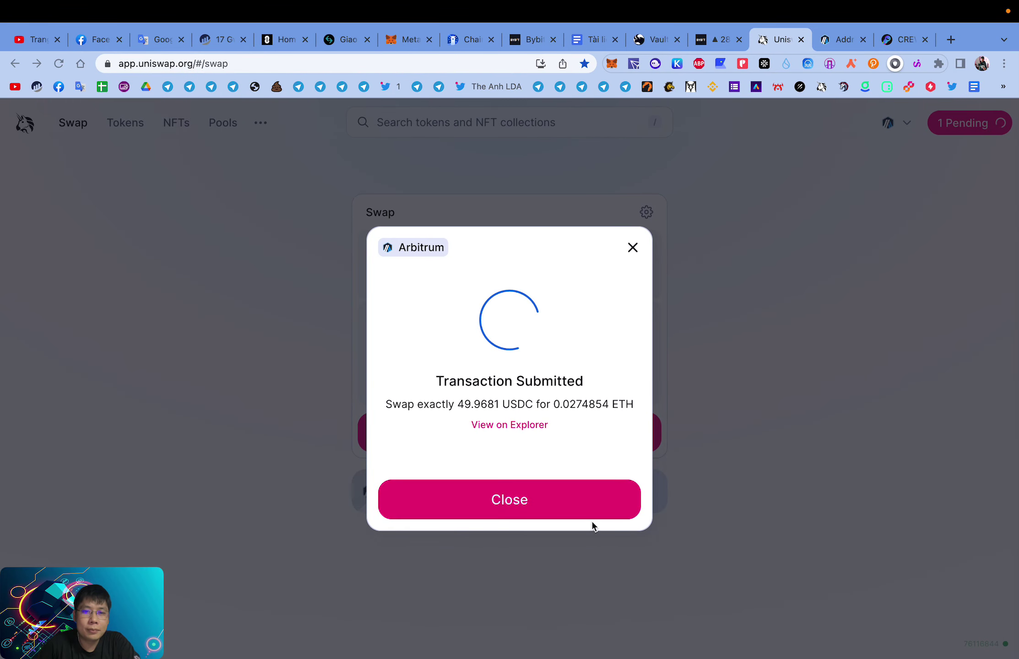
click(574, 508)
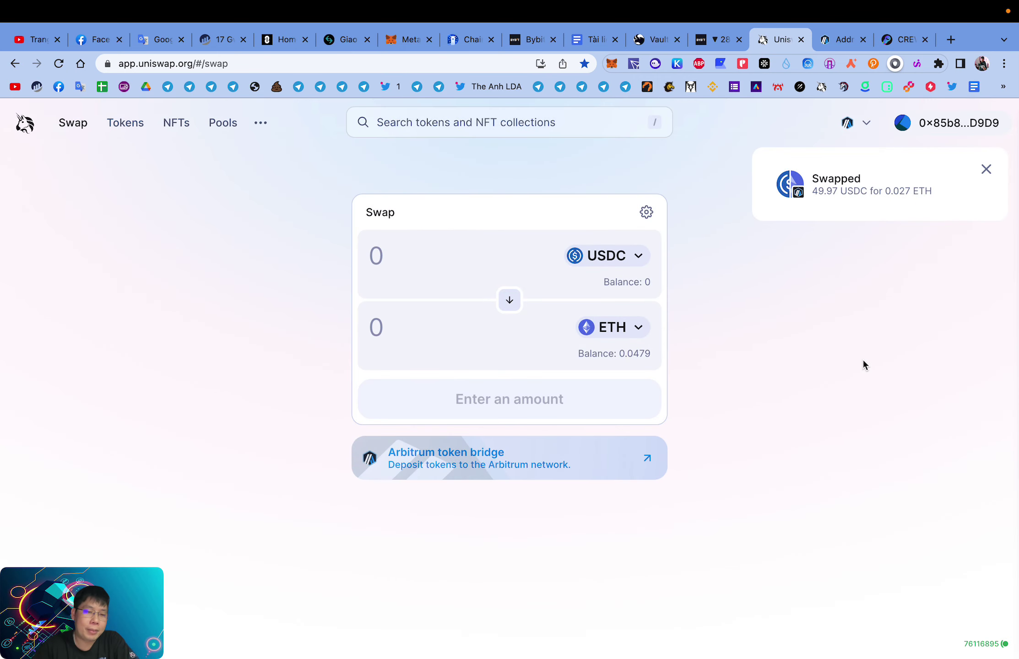
Close the Arbiscan tab, accept the Altitude community invitation, and open the avatar menu.
click(836, 40)
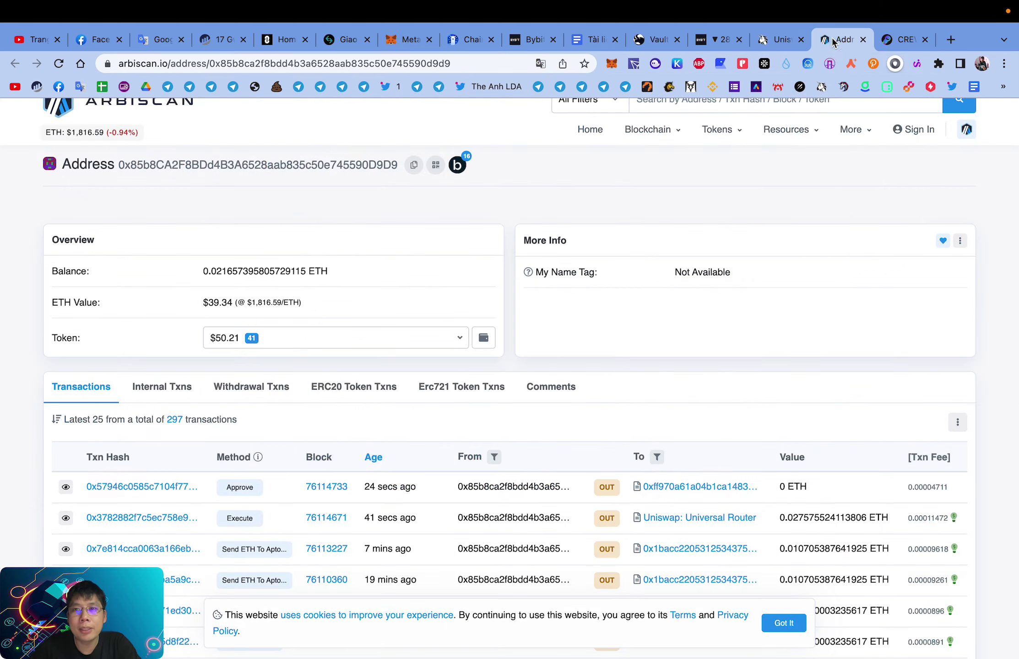
click(863, 41)
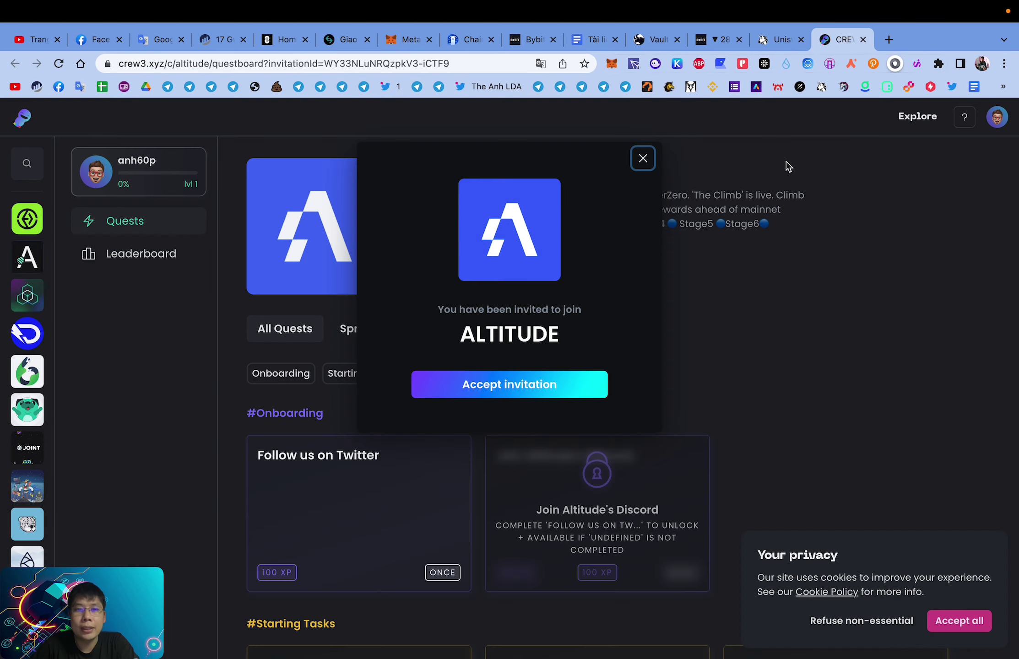
click(536, 387)
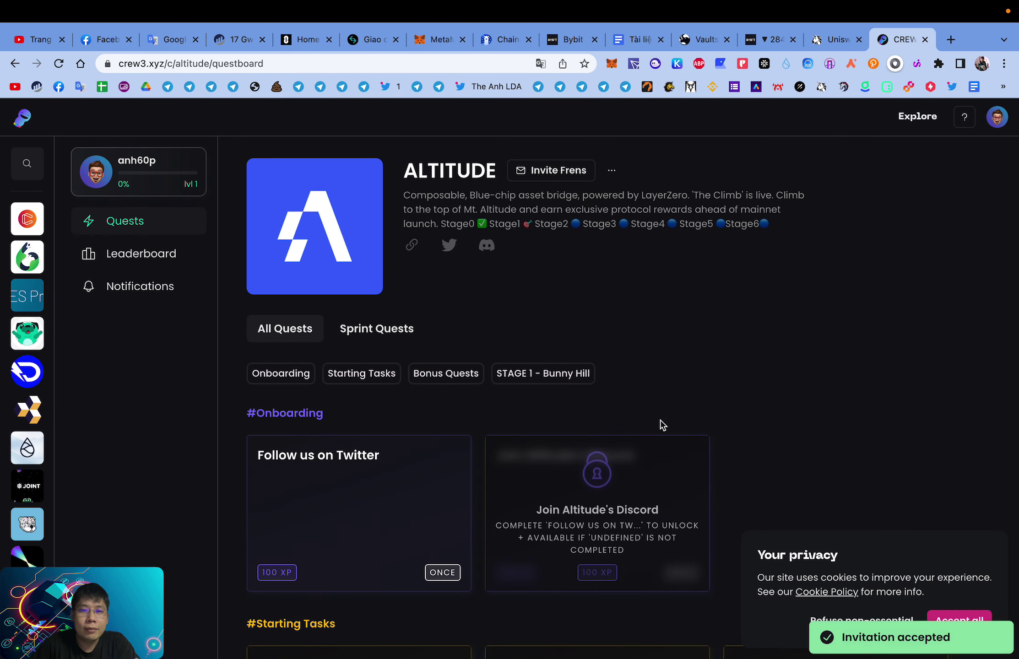
scroll(705, 353, down, 5)
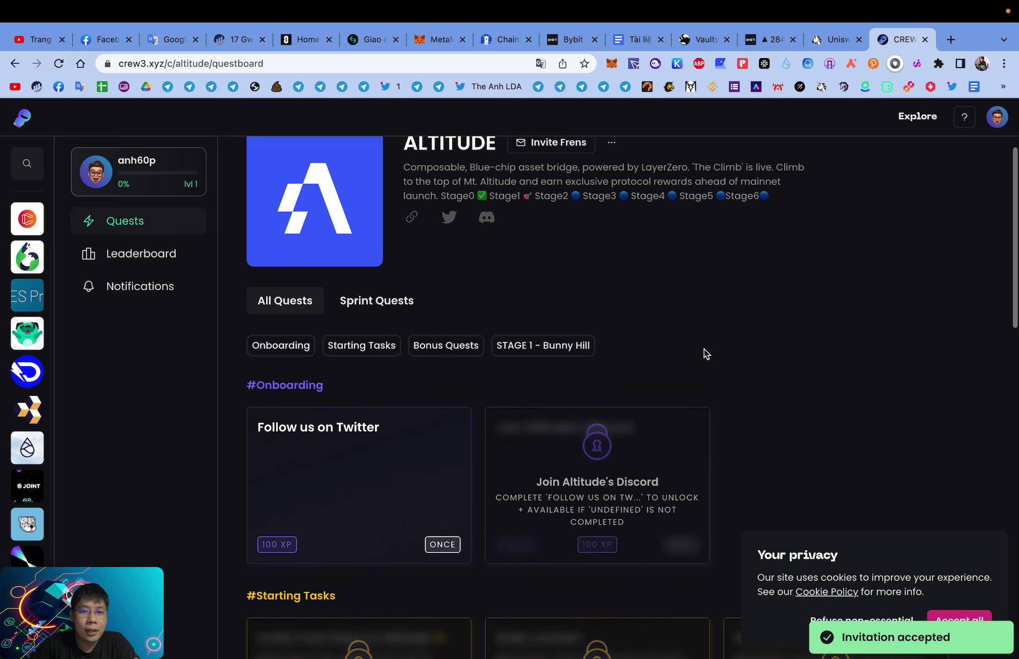
scroll(469, 332, up, 5)
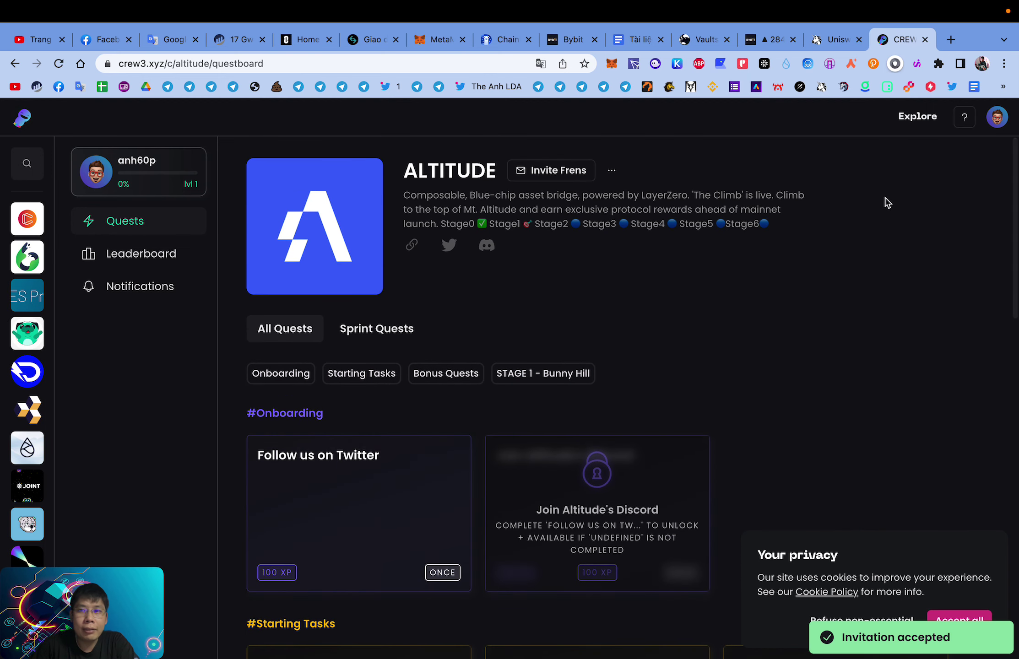
click(999, 125)
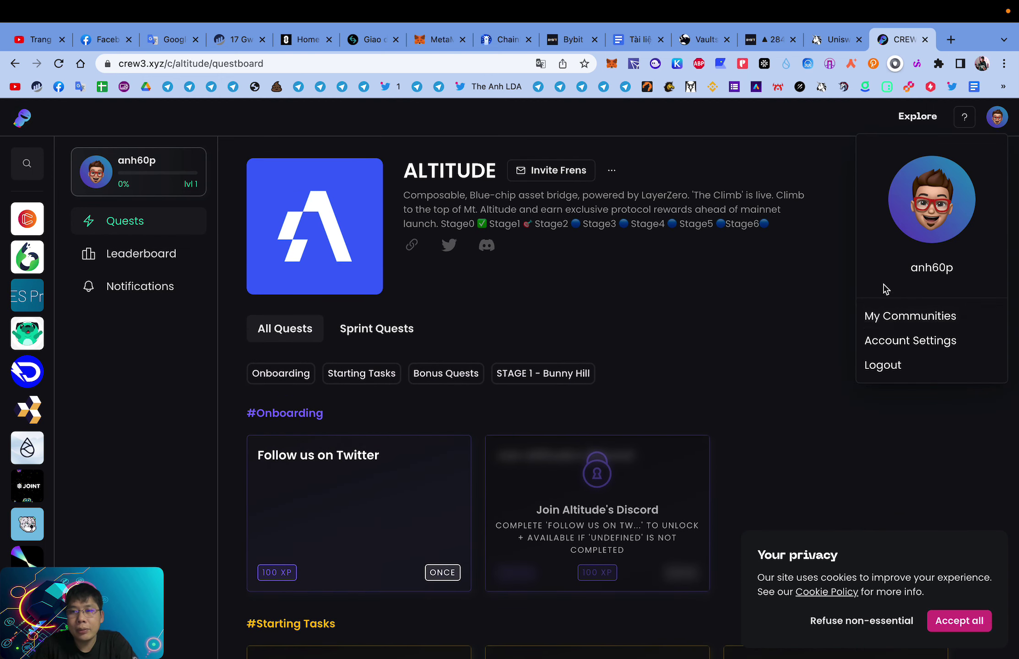
Paste the MetaMask account address into the profile's Arbitrum Address field.
click(947, 343)
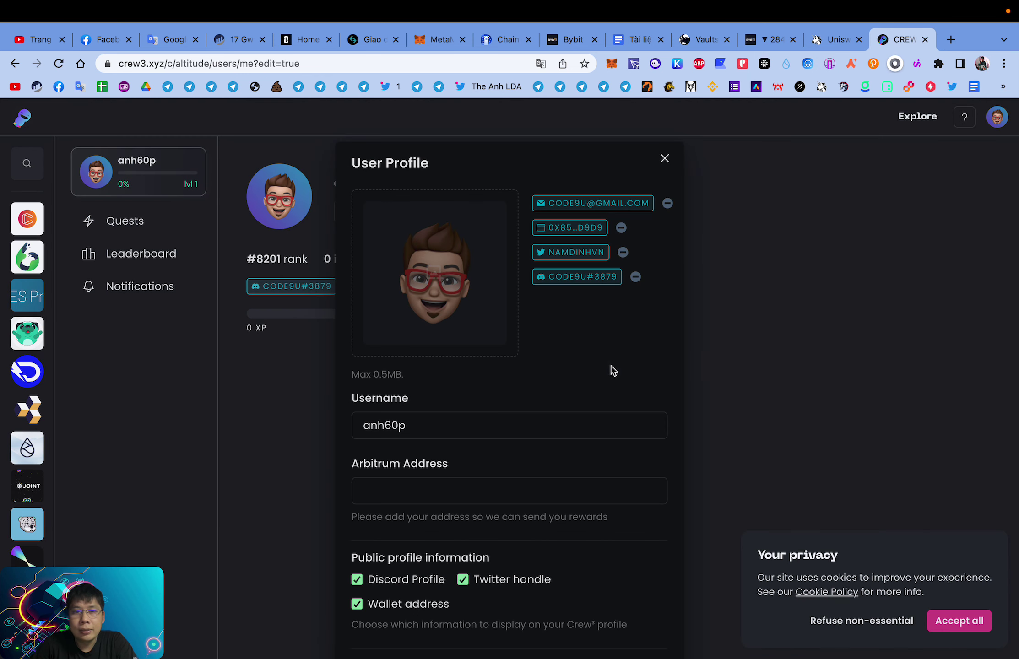
scroll(506, 452, down, 1)
click(458, 453)
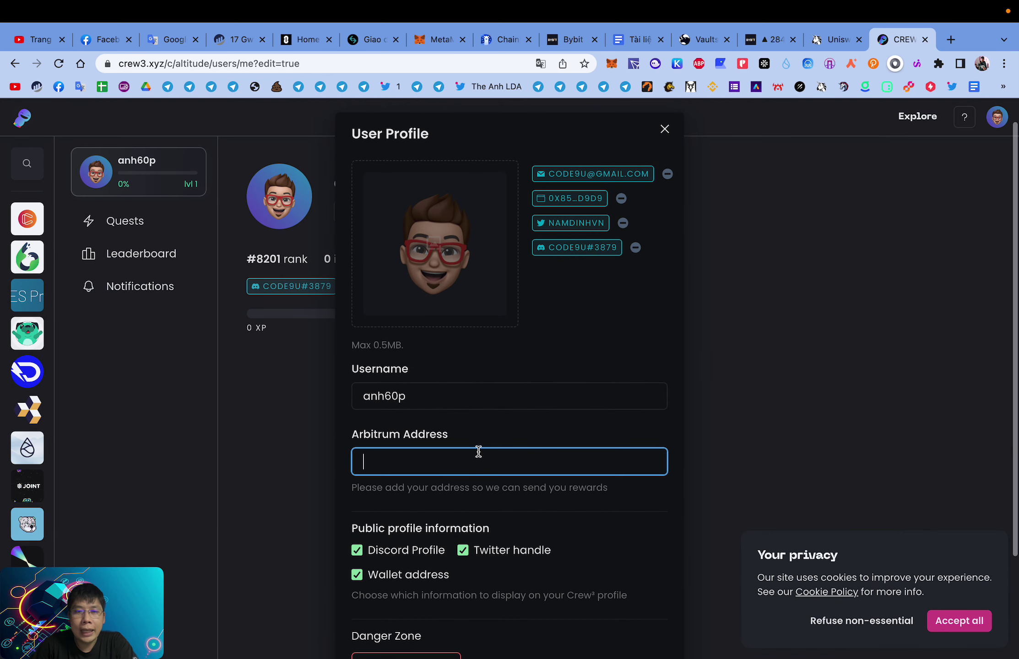
click(453, 40)
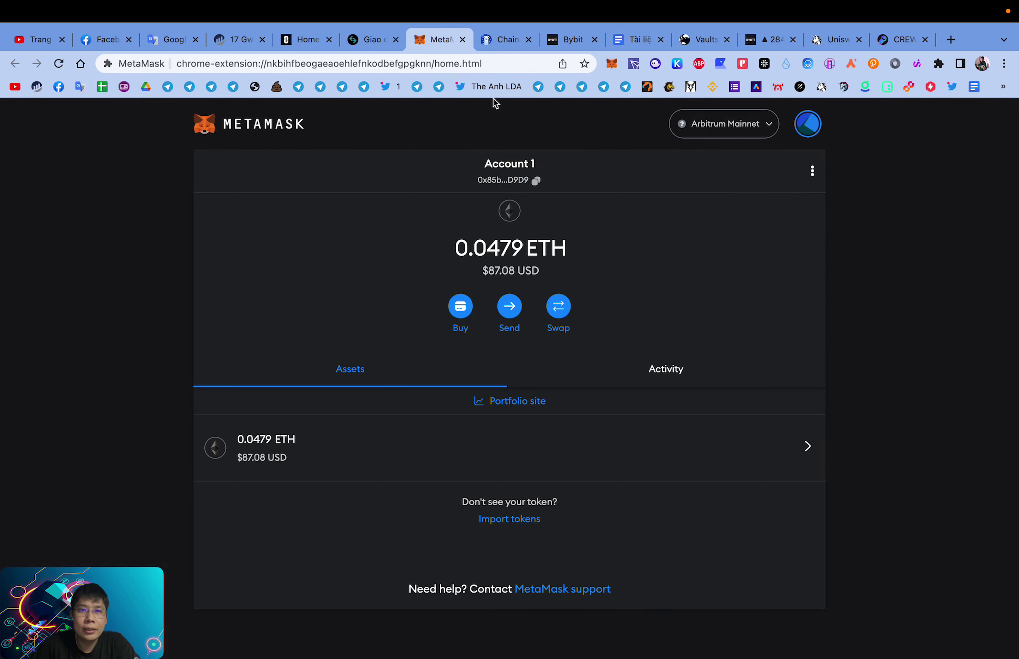
click(535, 179)
click(895, 39)
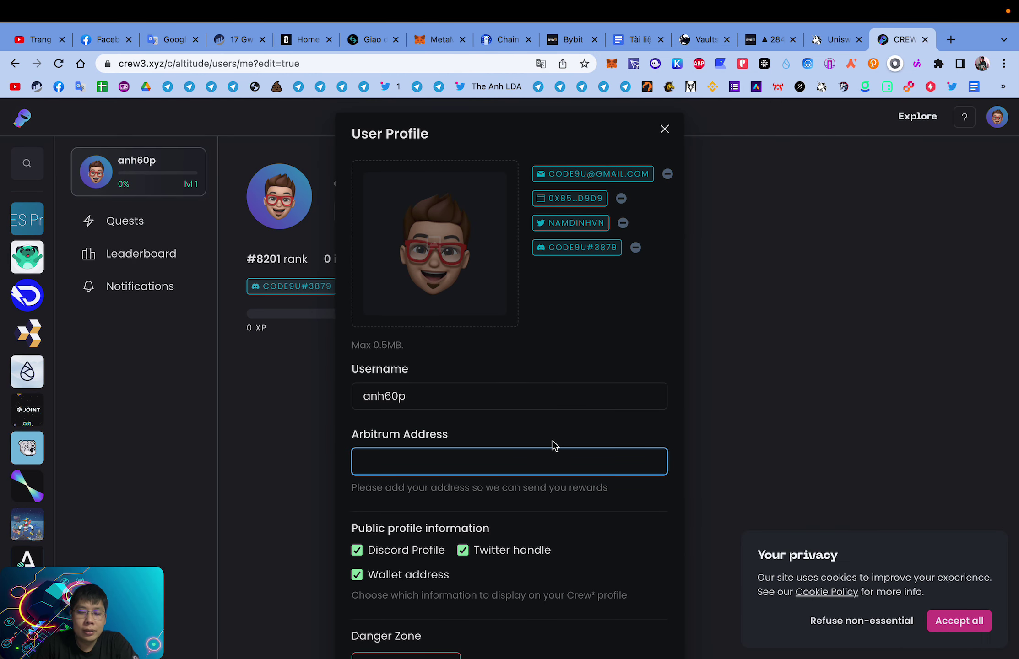
key(super+v)
click(651, 311)
scroll(644, 316, down, 3)
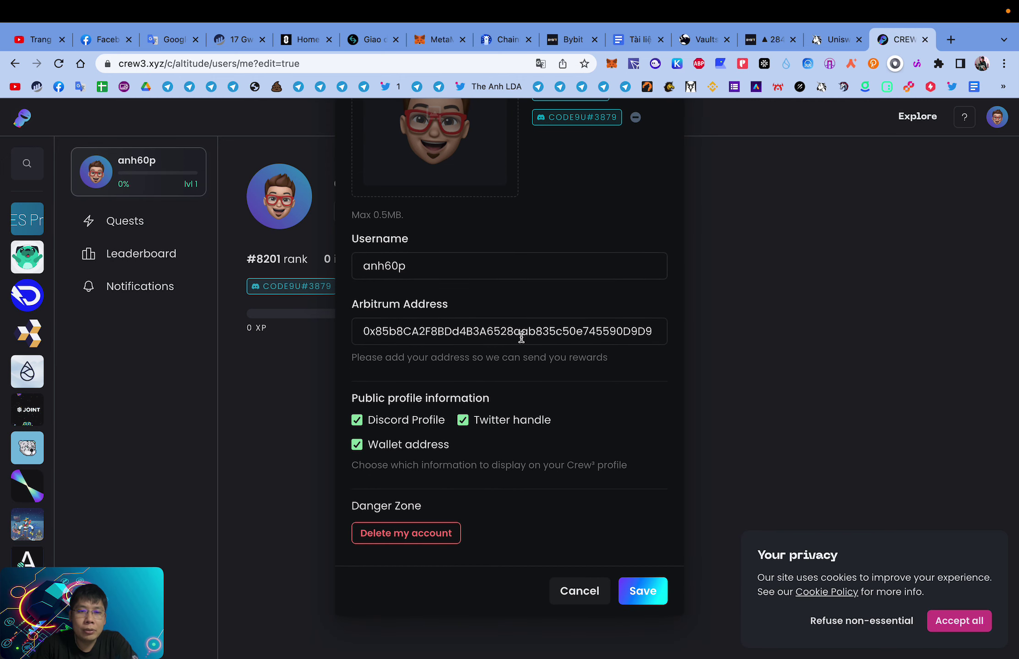
scroll(611, 405, up, 3)
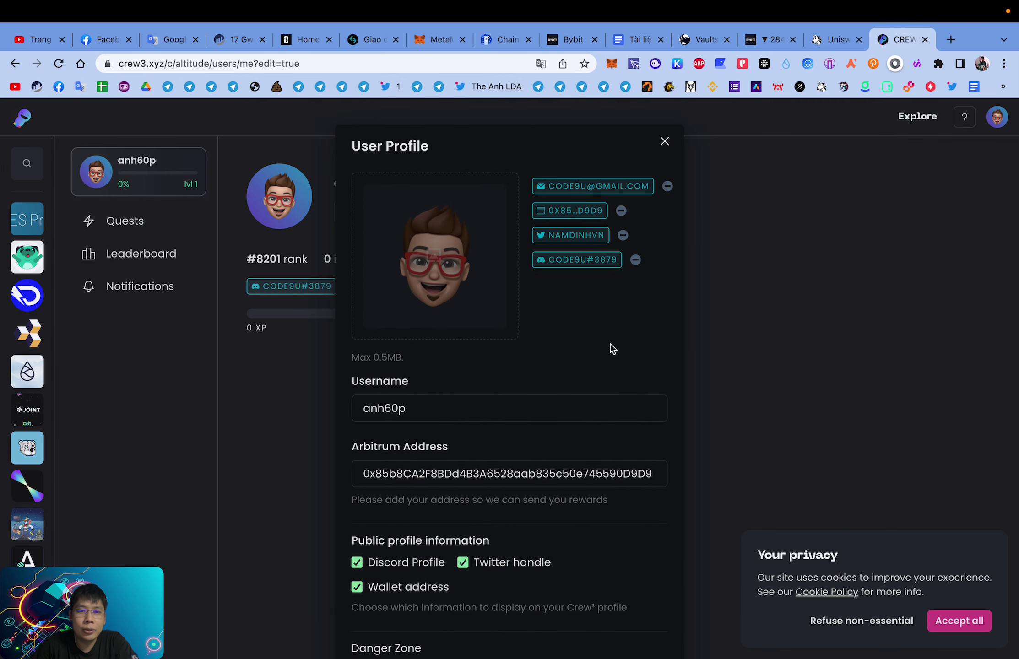
scroll(571, 341, down, 2)
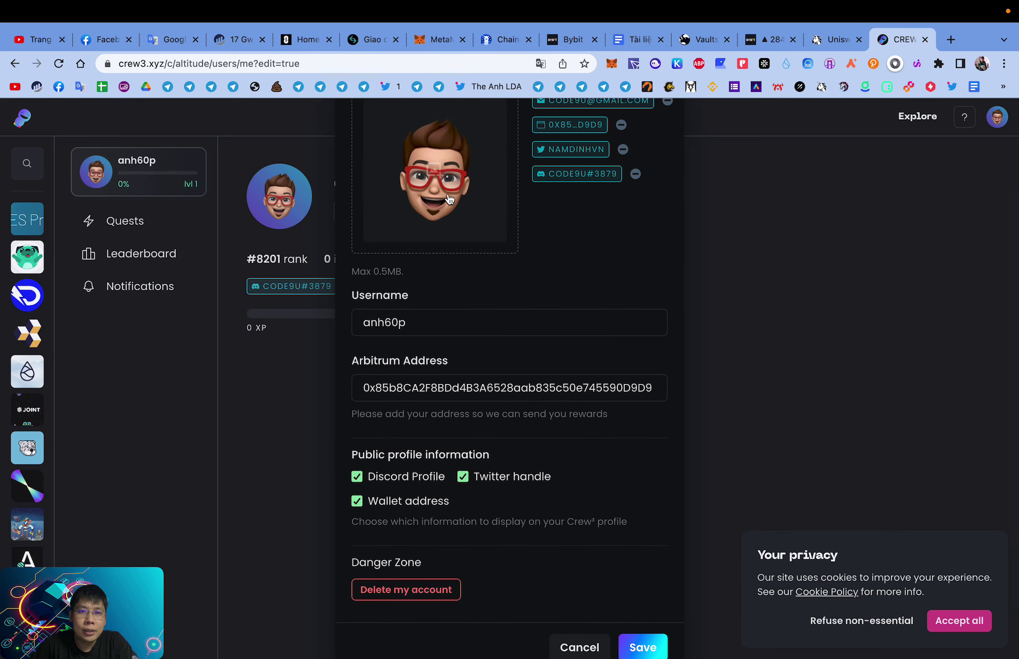
Upload LDA.png as the profile picture and save the profile.
click(453, 219)
scroll(471, 304, down, 3)
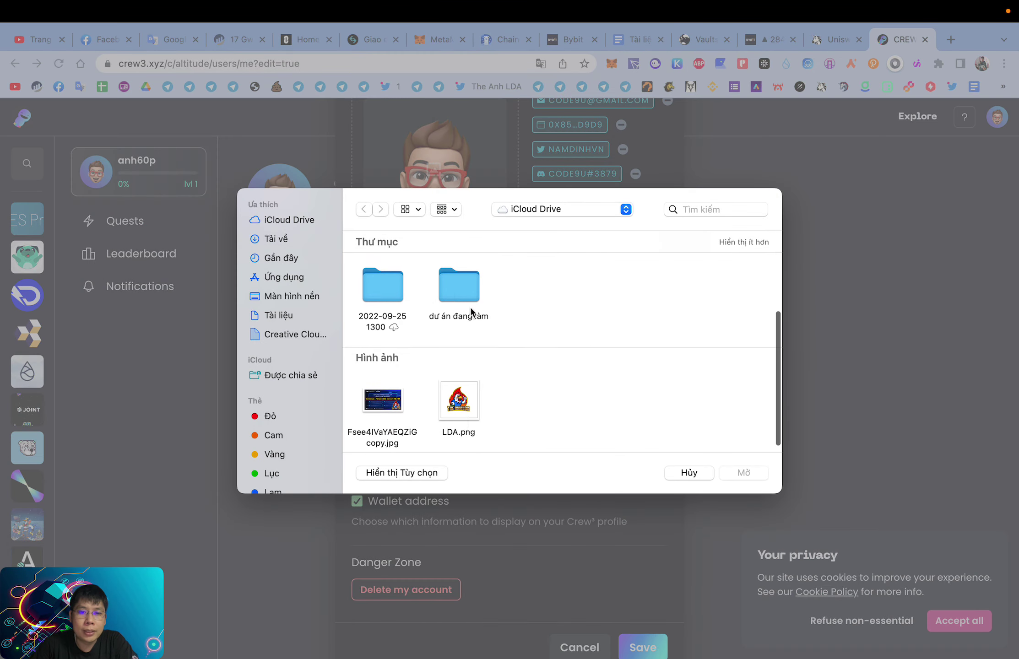
click(459, 411)
click(742, 473)
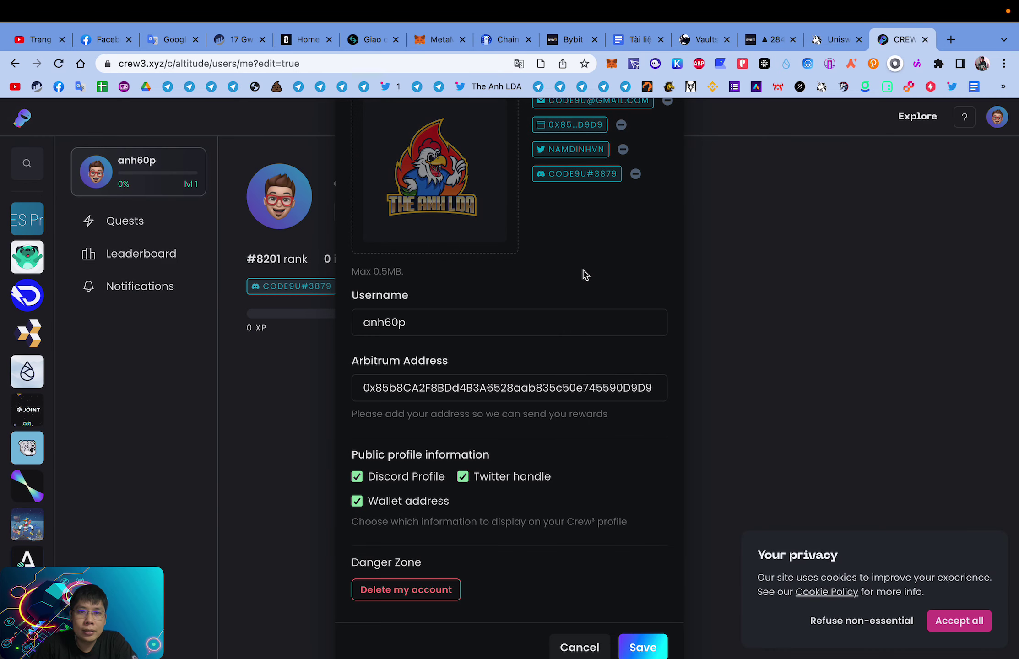
scroll(601, 268, down, 2)
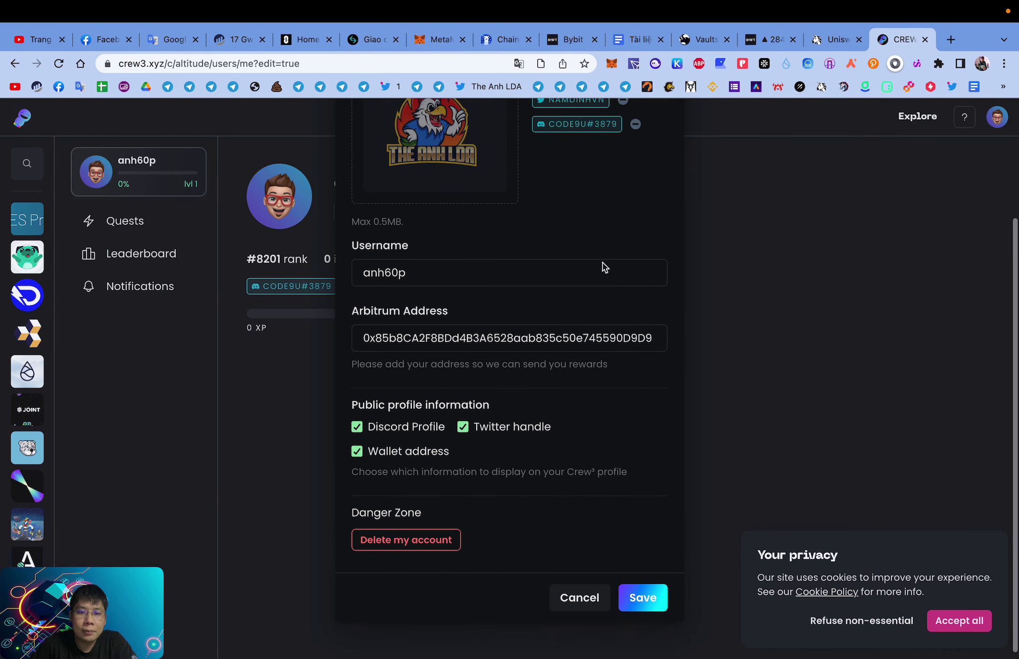
click(645, 595)
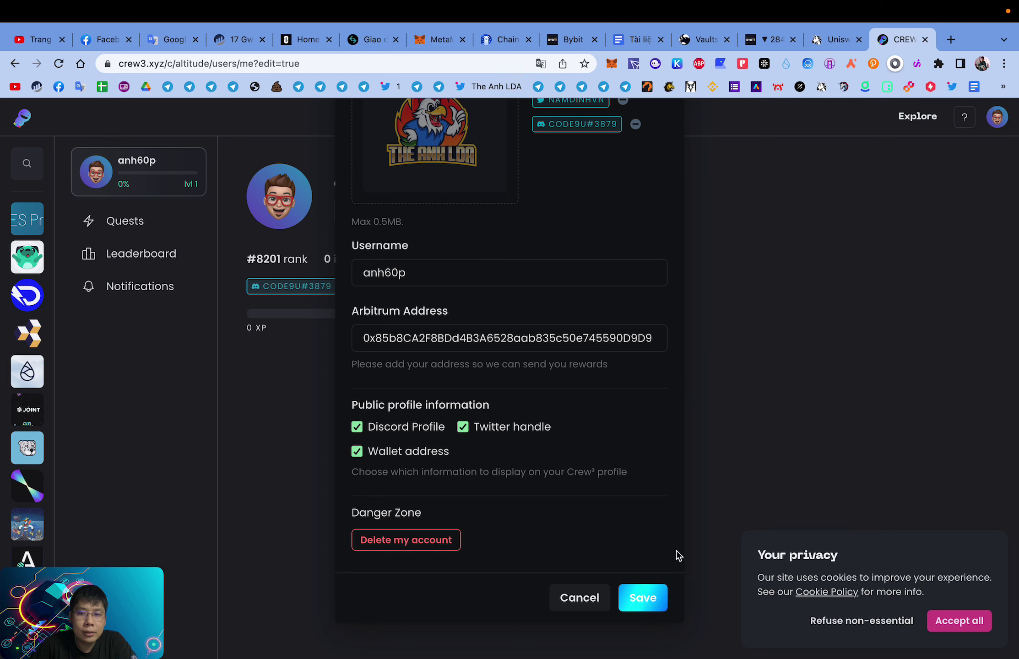
scroll(656, 311, up, 2)
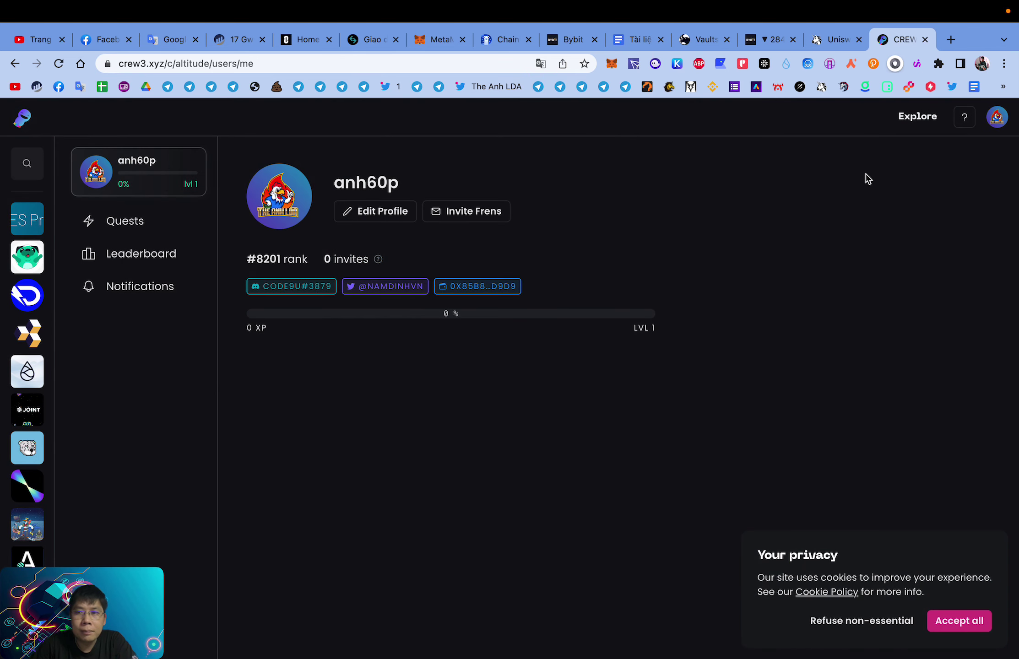
Refuse non-essential cookies and open the Follow us on Twitter quest on Altitude's questboard.
click(995, 119)
click(929, 339)
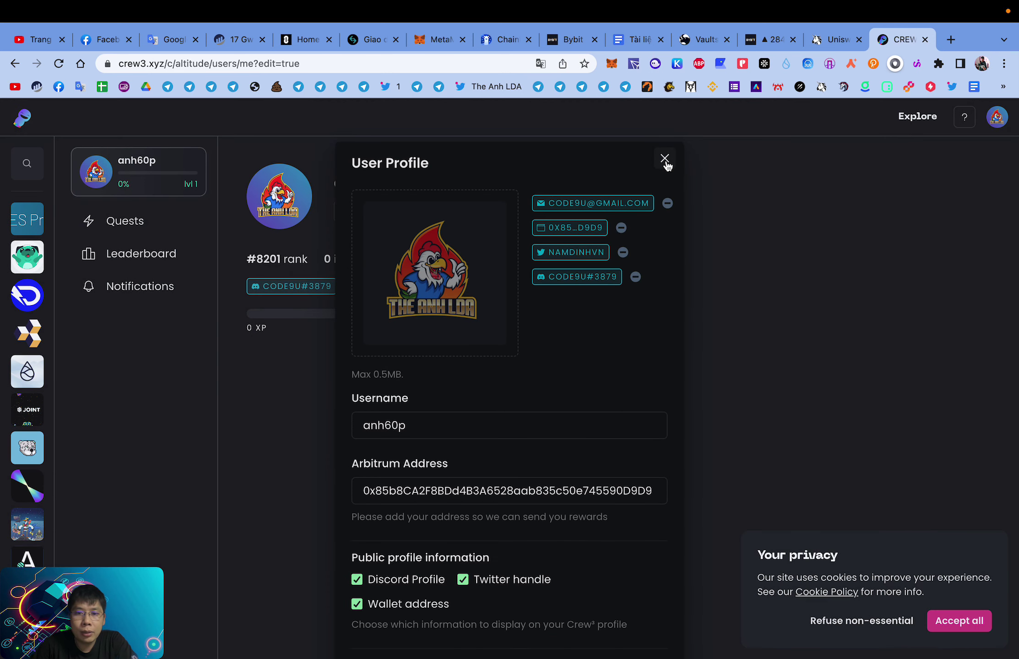
click(664, 160)
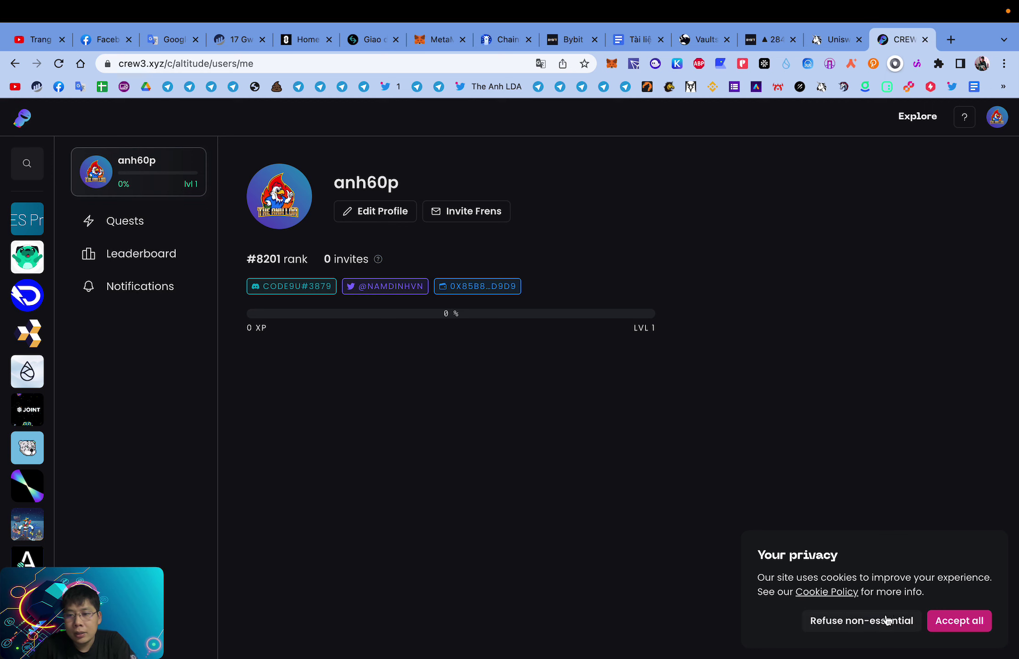
click(860, 624)
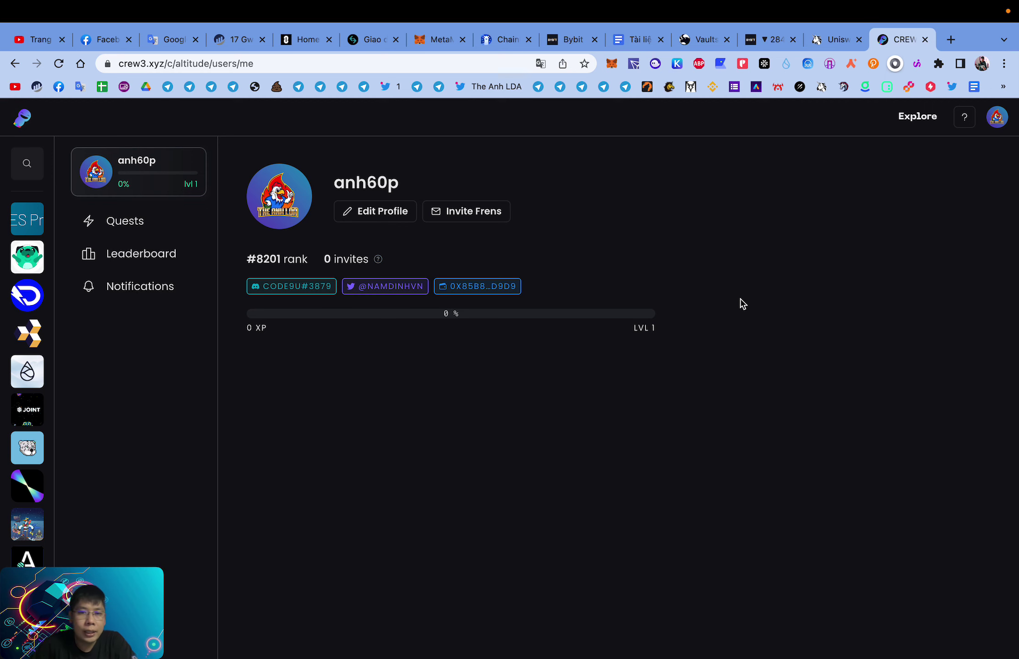
click(130, 220)
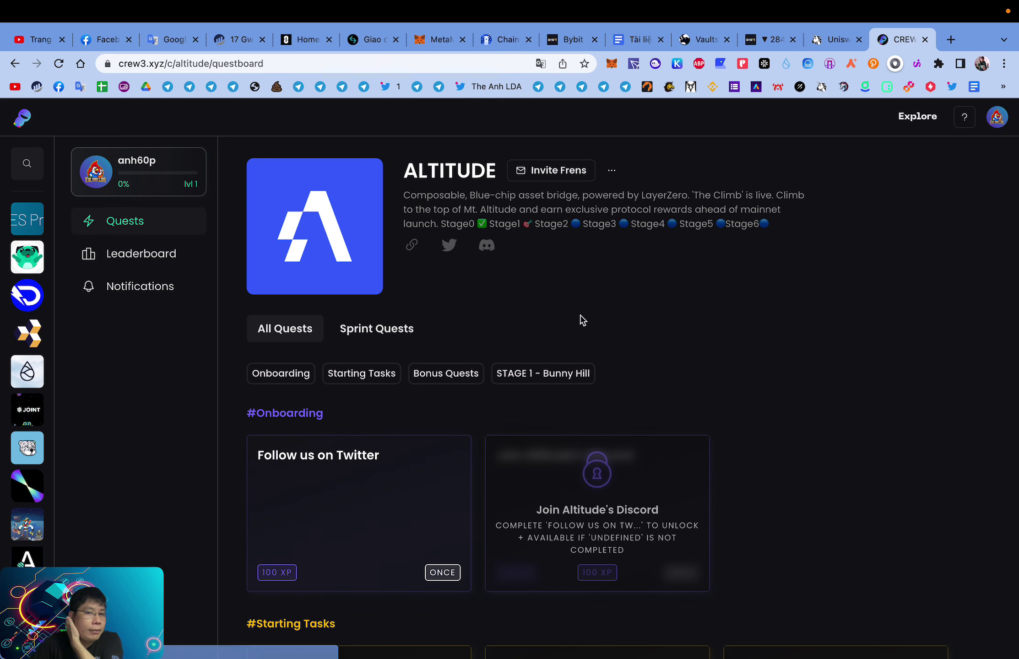
scroll(595, 366, down, 3)
click(346, 454)
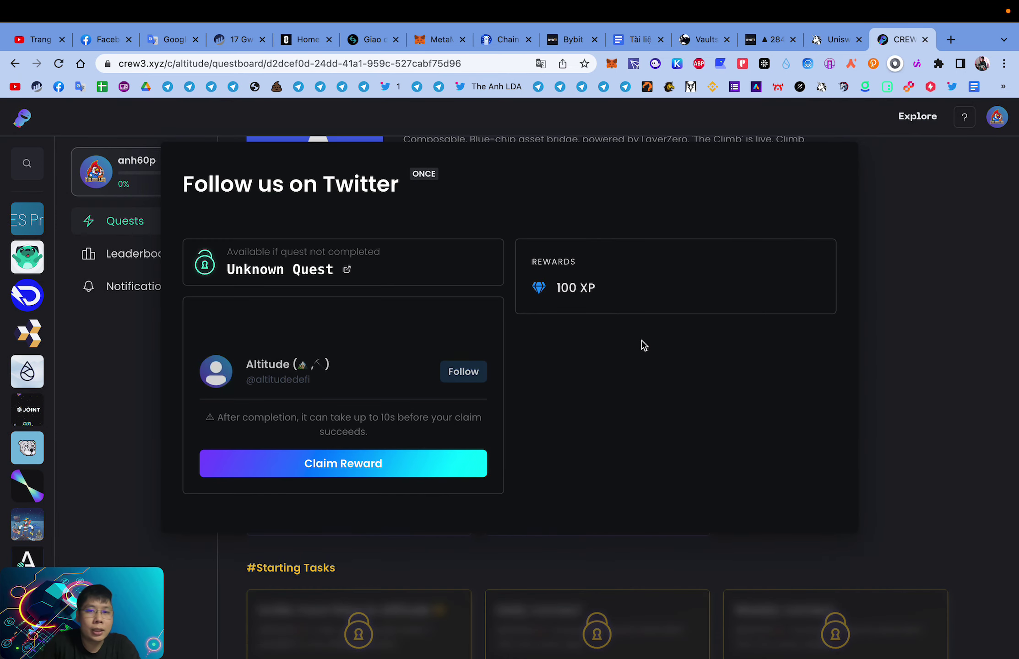
Recheck the profile settings, then reopen the Follow us on Twitter quest.
click(997, 128)
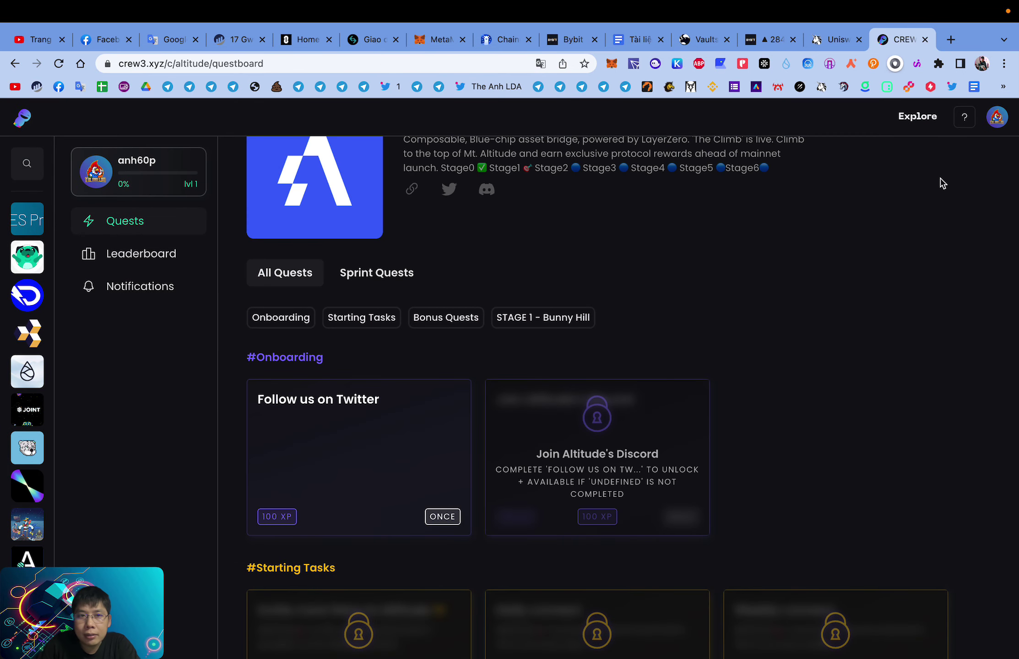
click(994, 122)
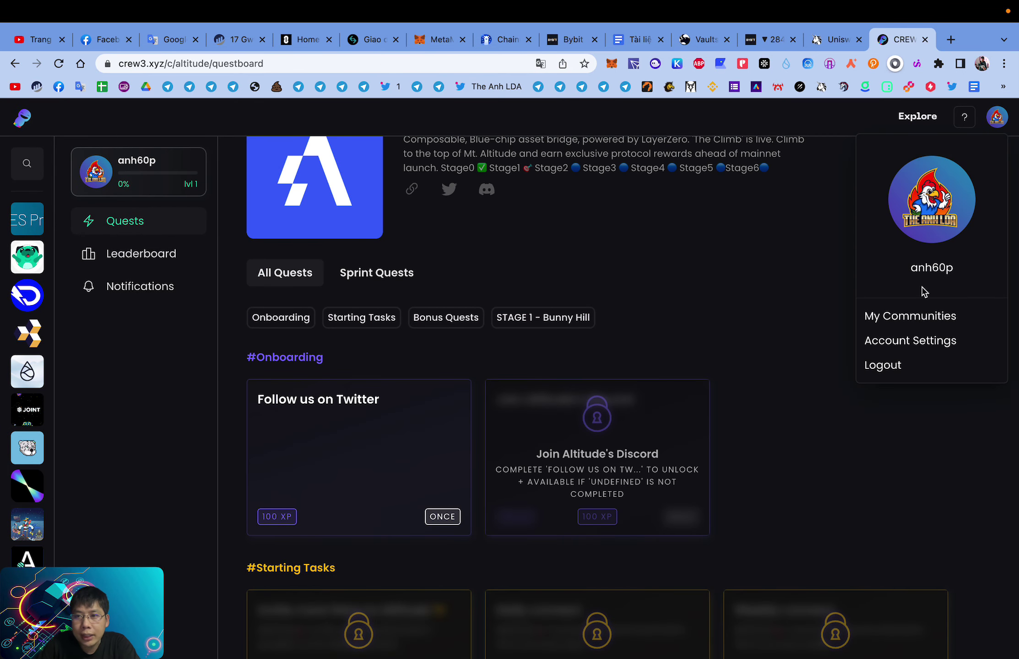
click(943, 342)
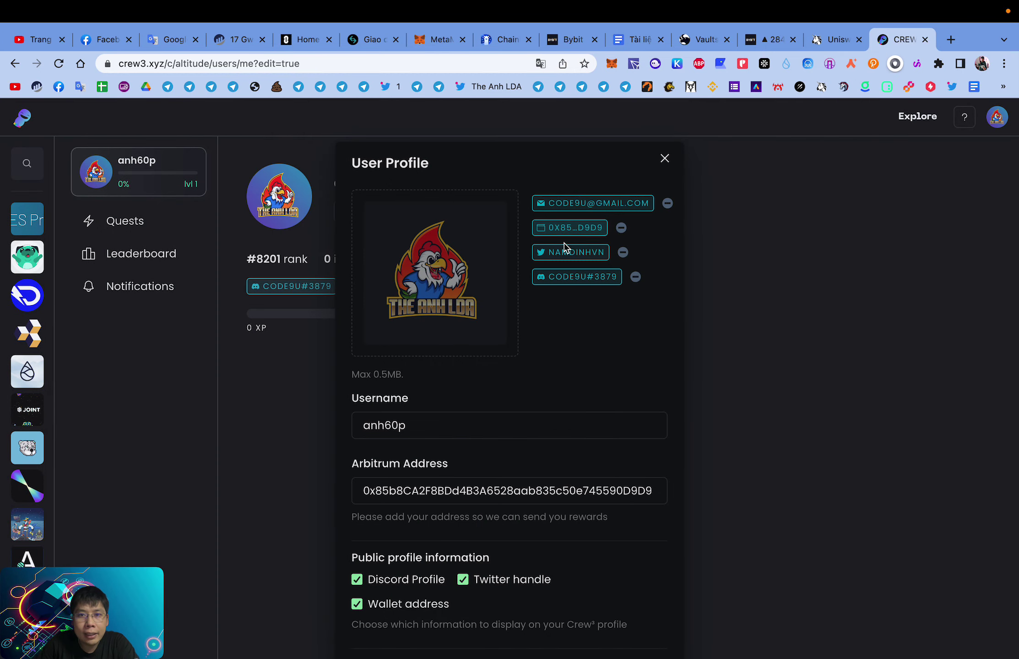
click(664, 159)
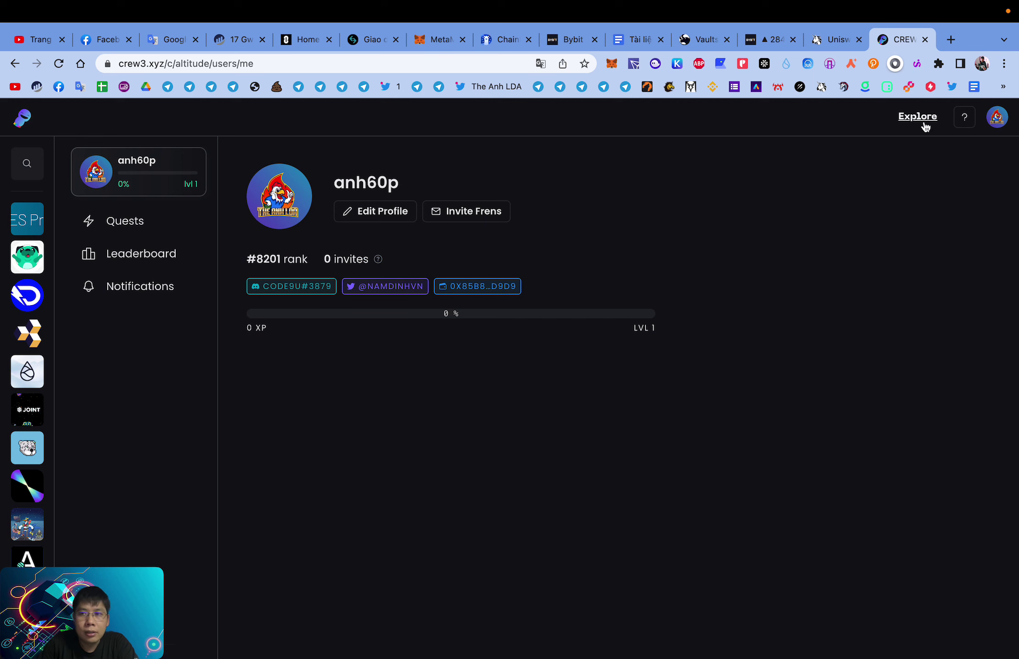
click(163, 225)
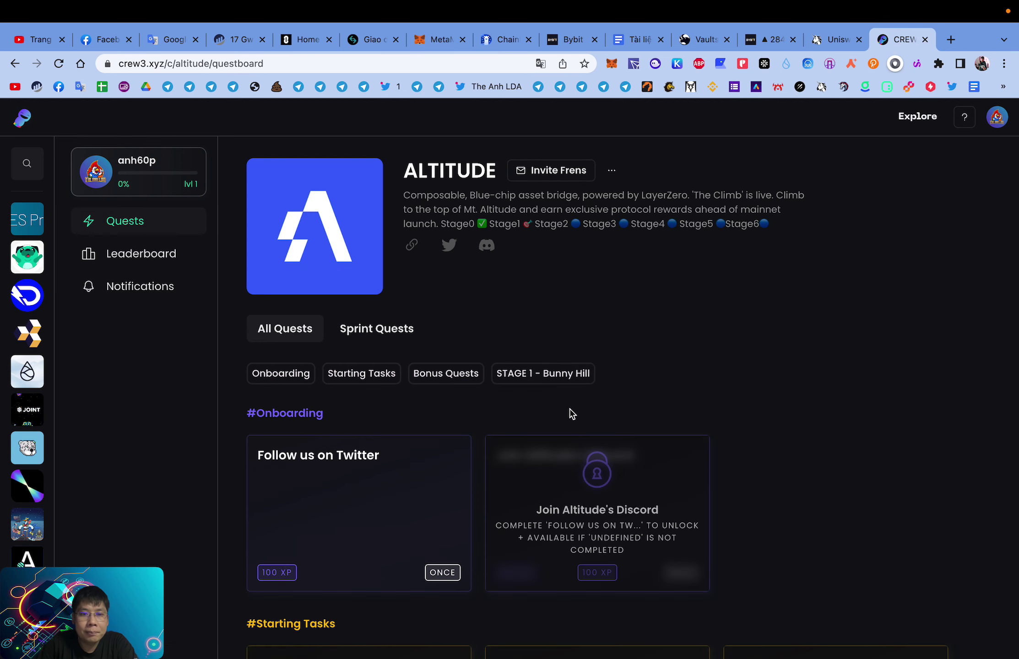
scroll(568, 414, down, 5)
click(608, 348)
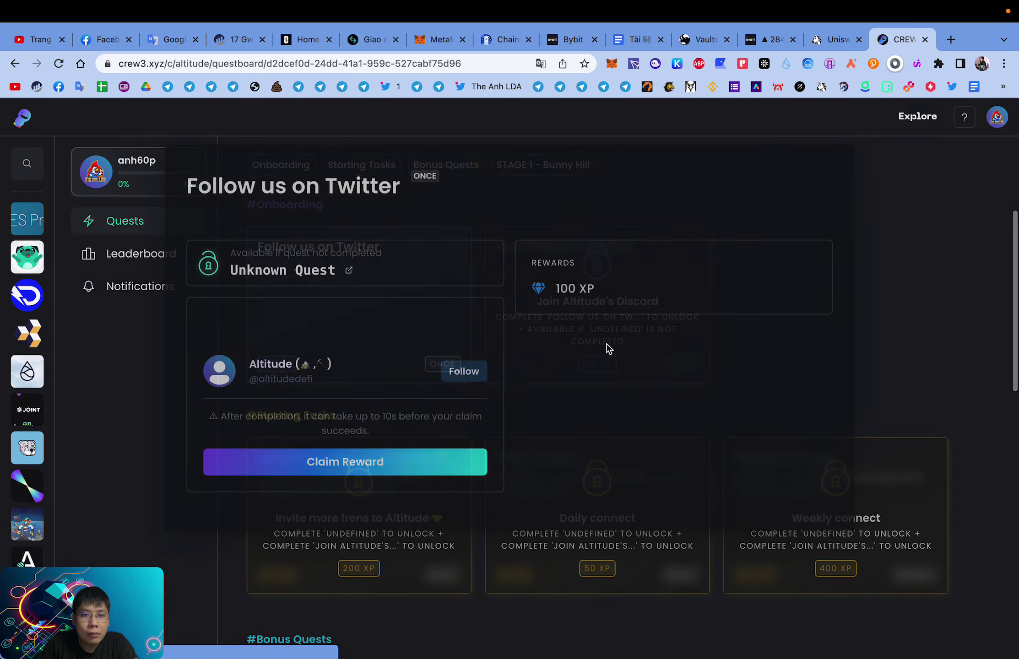
Open Altitude's Twitter profile from the quest and close the Rage Trade and Uniswap tabs.
click(462, 373)
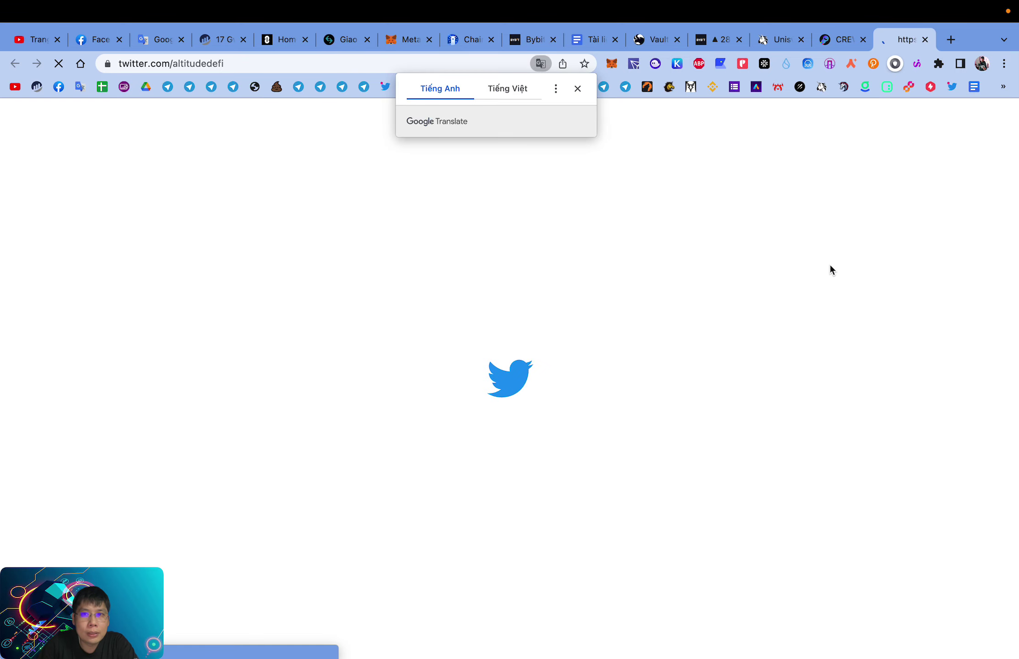
click(658, 45)
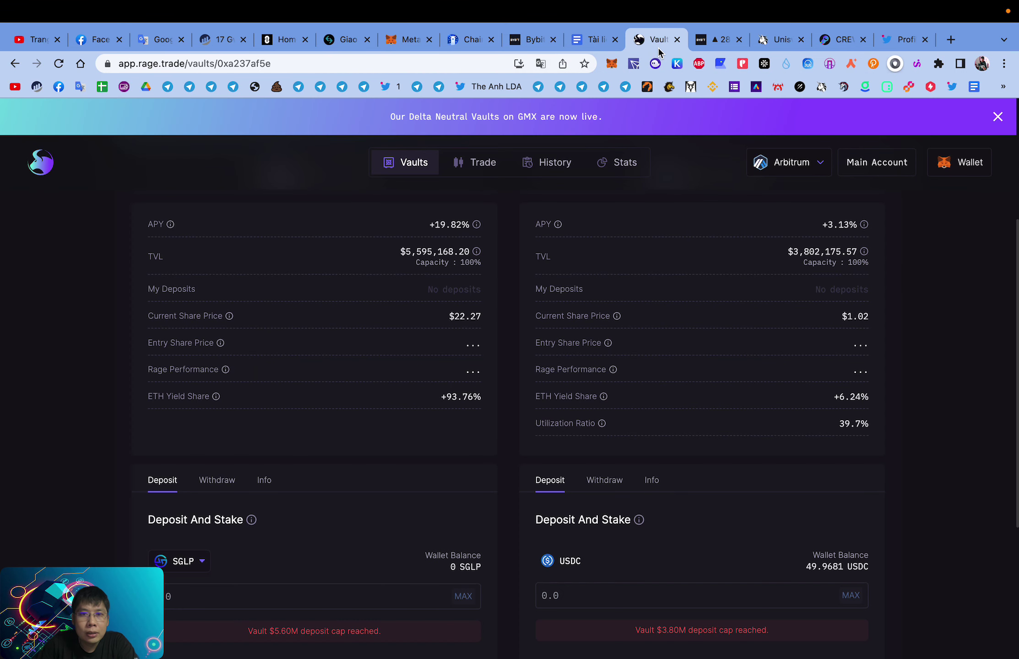
scroll(671, 186, down, 2)
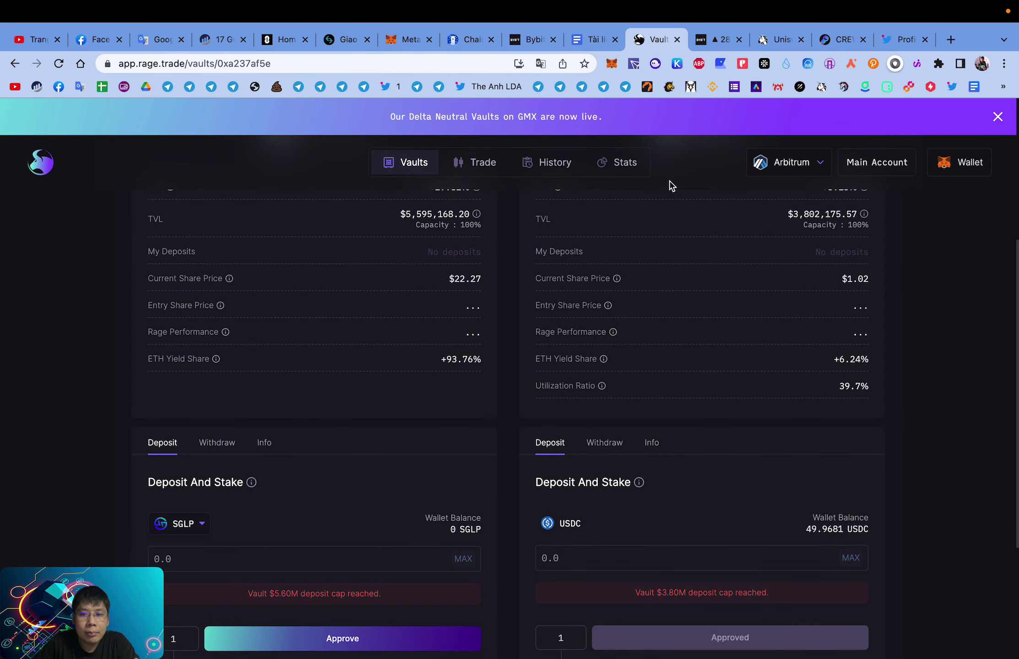
click(677, 39)
click(730, 40)
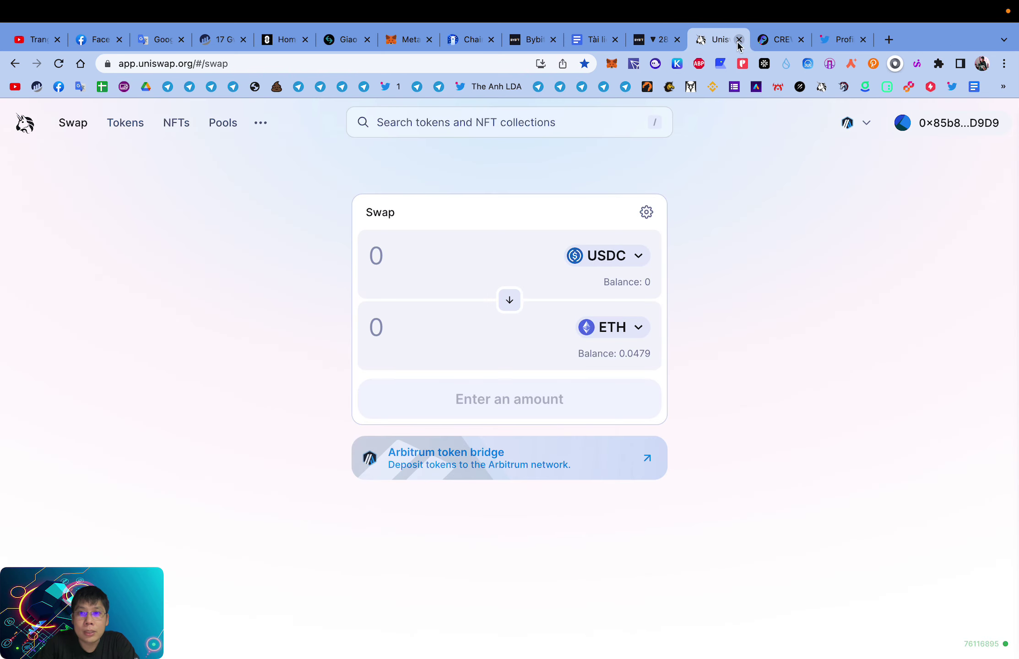
click(739, 40)
click(768, 42)
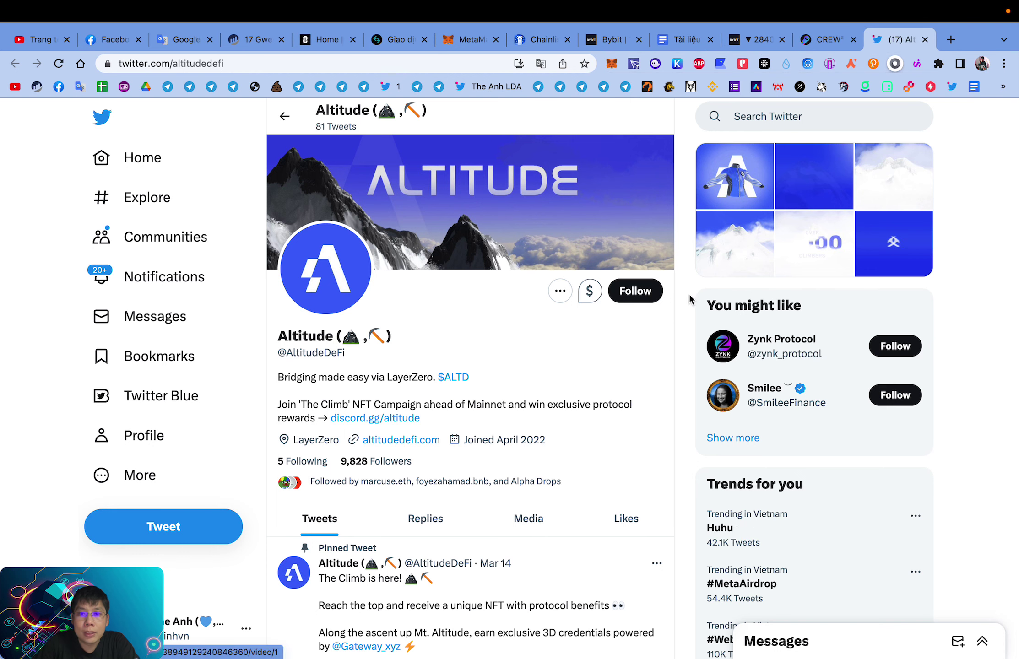
click(634, 291)
scroll(655, 422, down, 2)
scroll(655, 427, down, 5)
scroll(834, 250, up, 6)
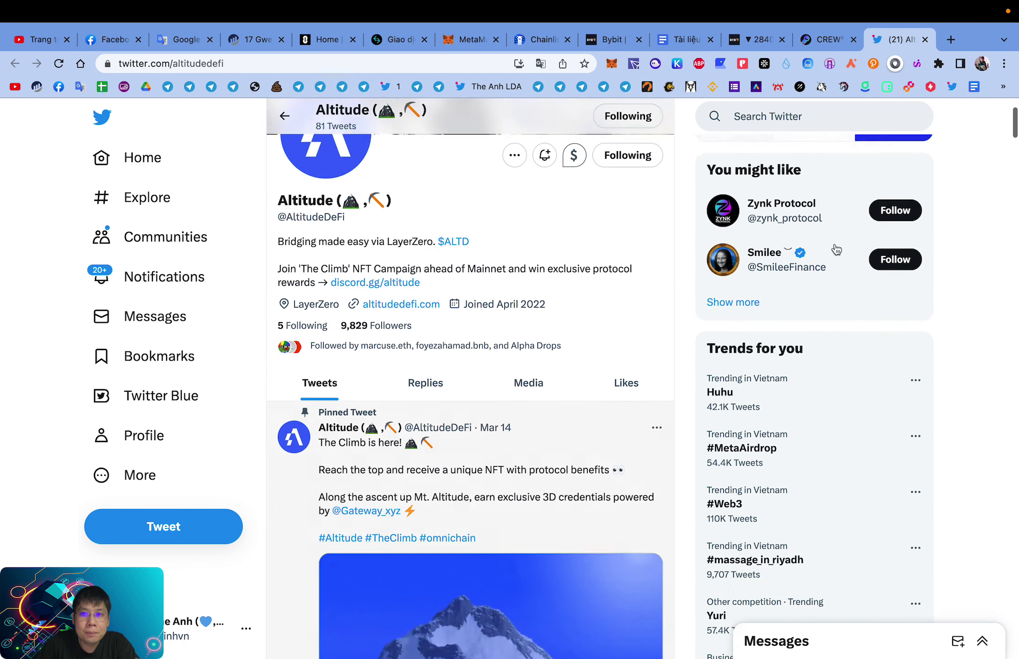
click(827, 41)
click(405, 473)
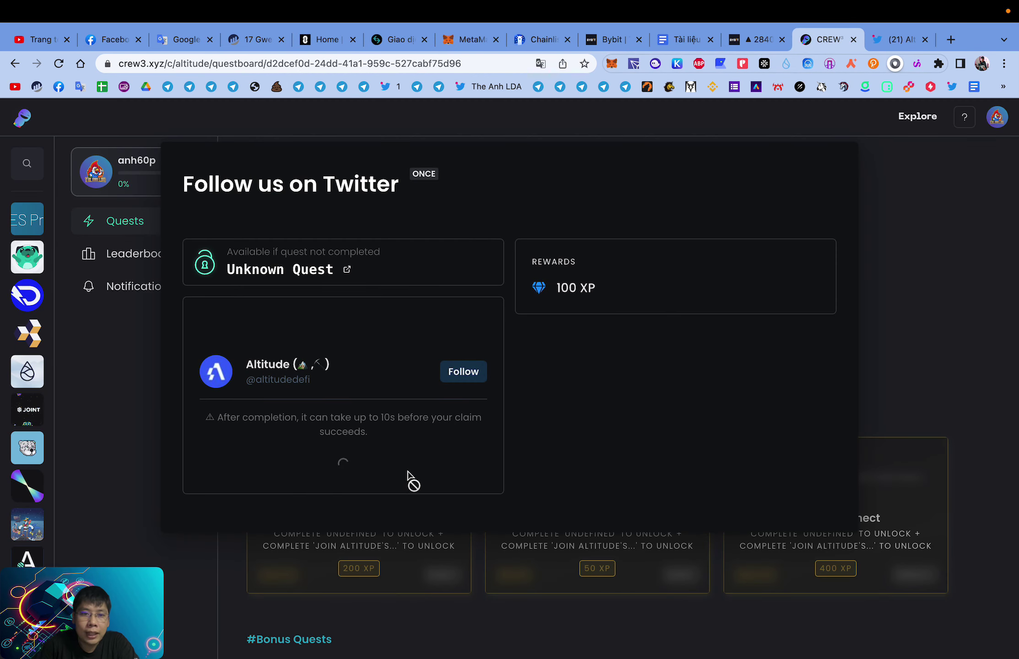
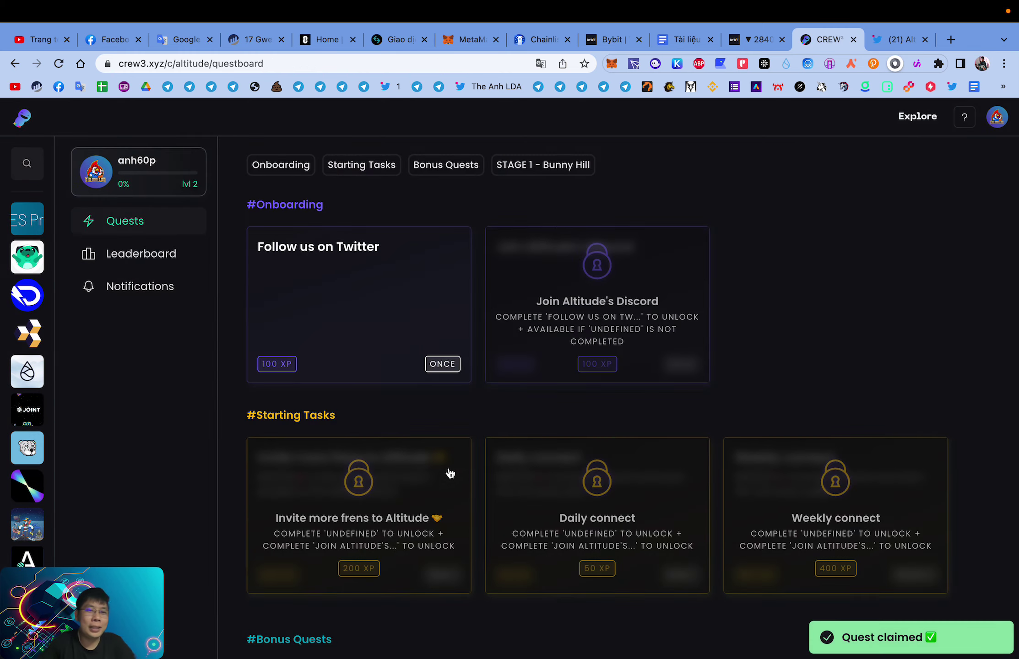
Open the Join Altitude's Discord quest details in Crew3 and start a new browser tab.
click(434, 321)
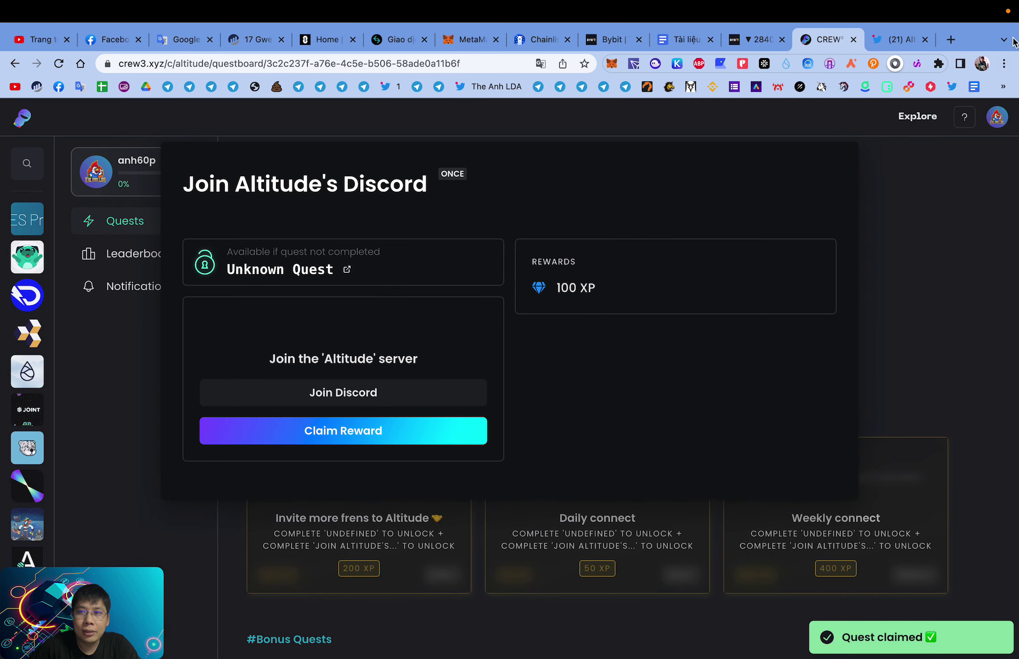
click(953, 43)
Load discord.com/app in the new tab and close the unneeded Twitter tab.
text(di)
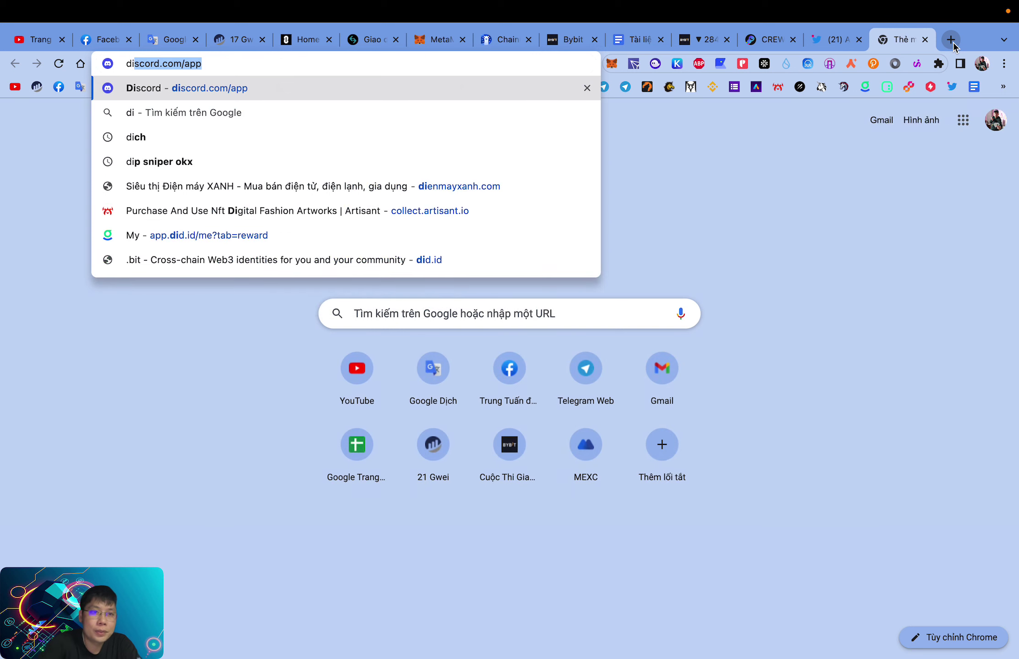
key(Return)
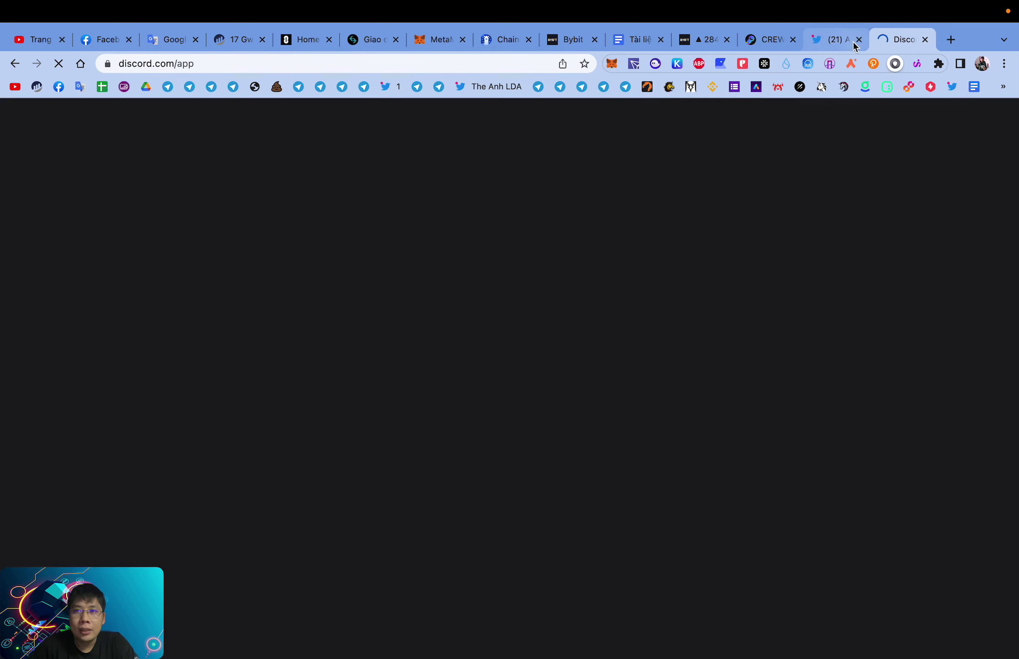
click(857, 42)
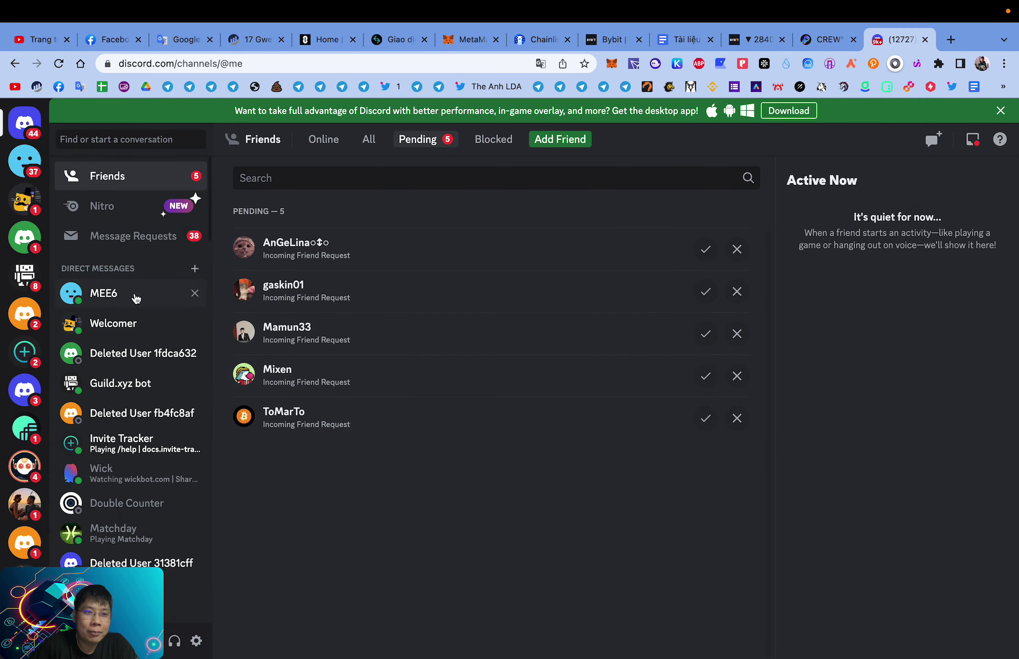
scroll(130, 376, down, 15)
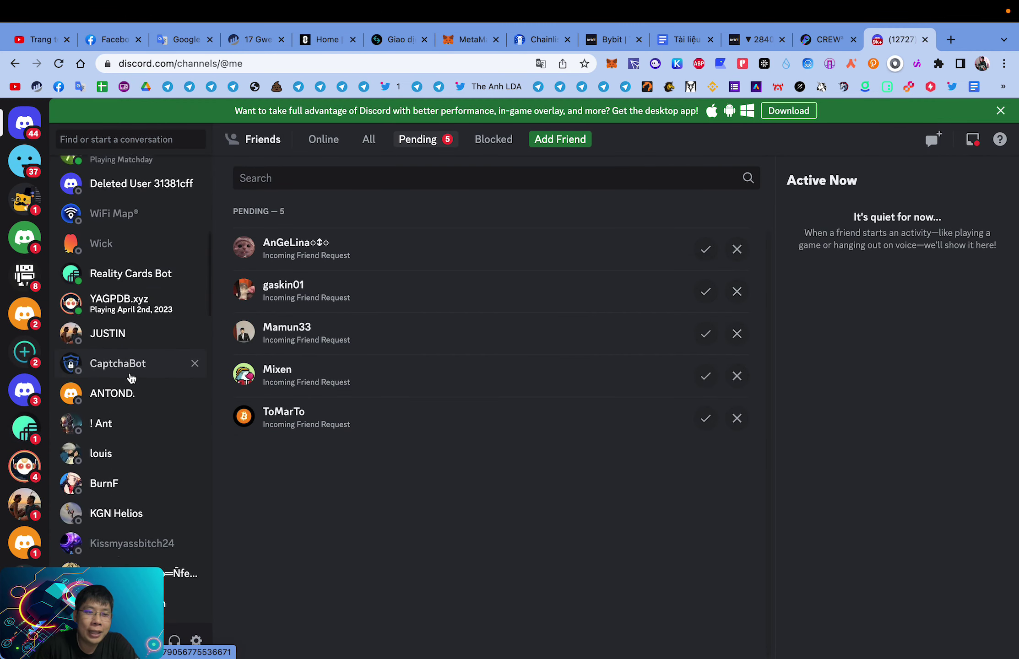
scroll(131, 380, up, 20)
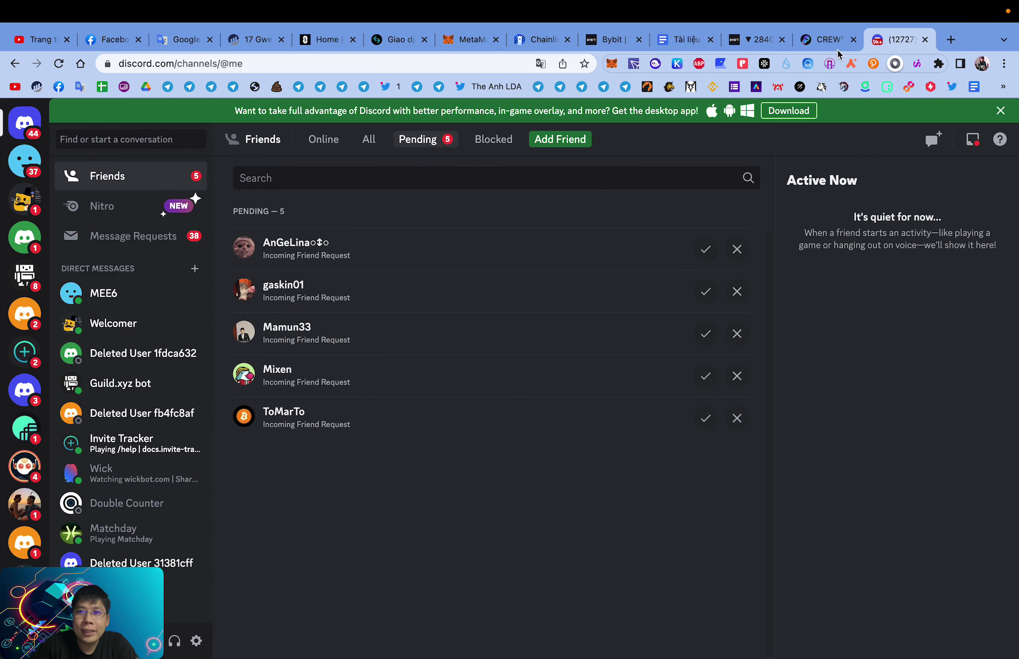
click(826, 40)
click(898, 39)
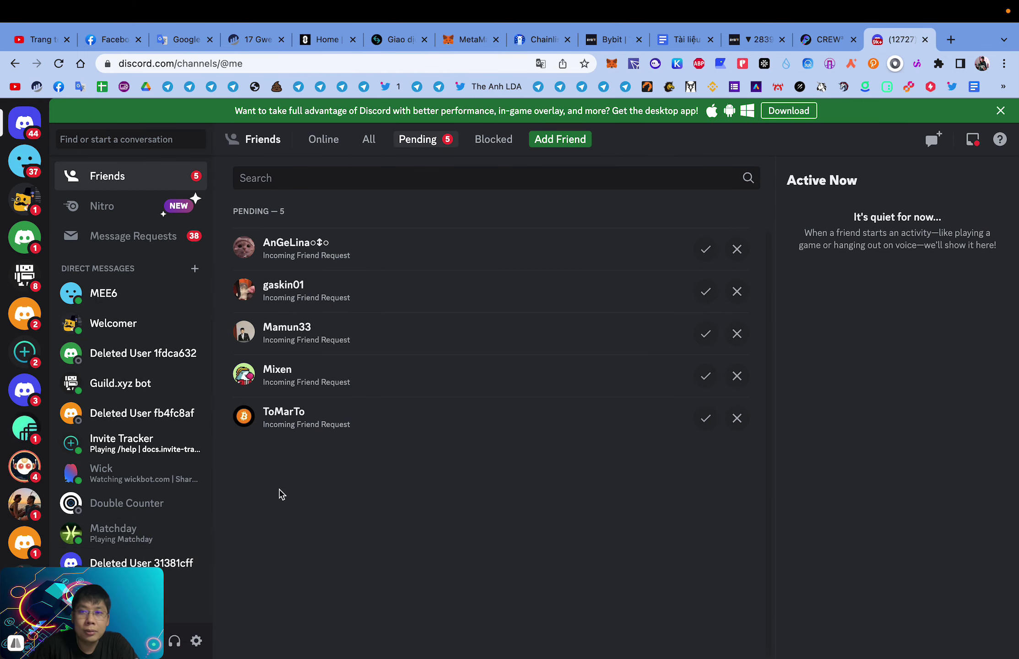
key(ctrl+shift+Tab)
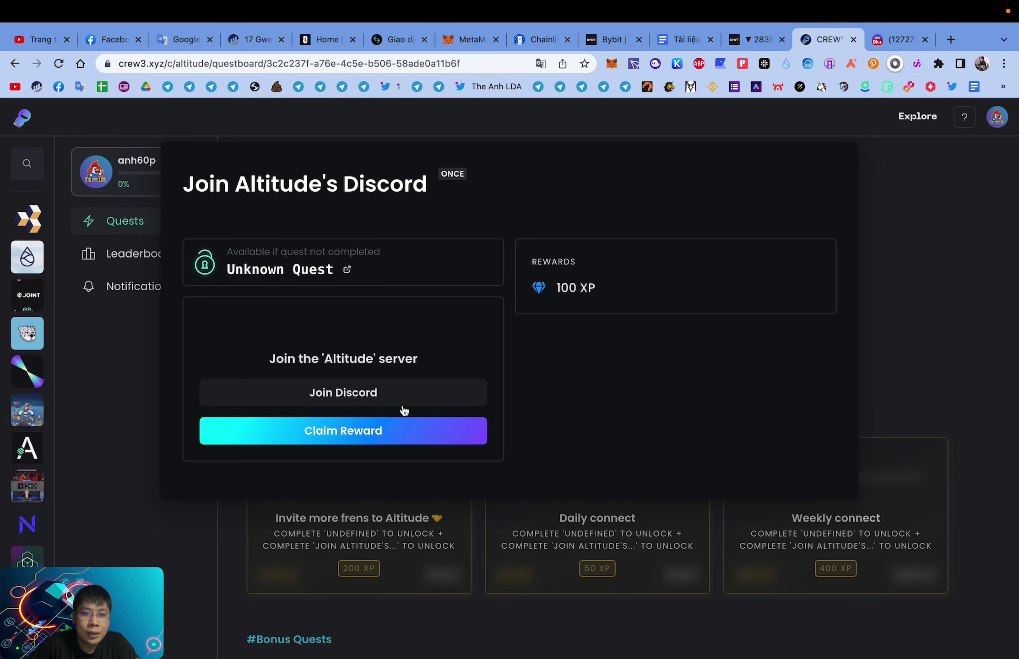
Accept the Altitude server invite, verify membership, and claim the 100 XP Discord quest reward.
click(407, 397)
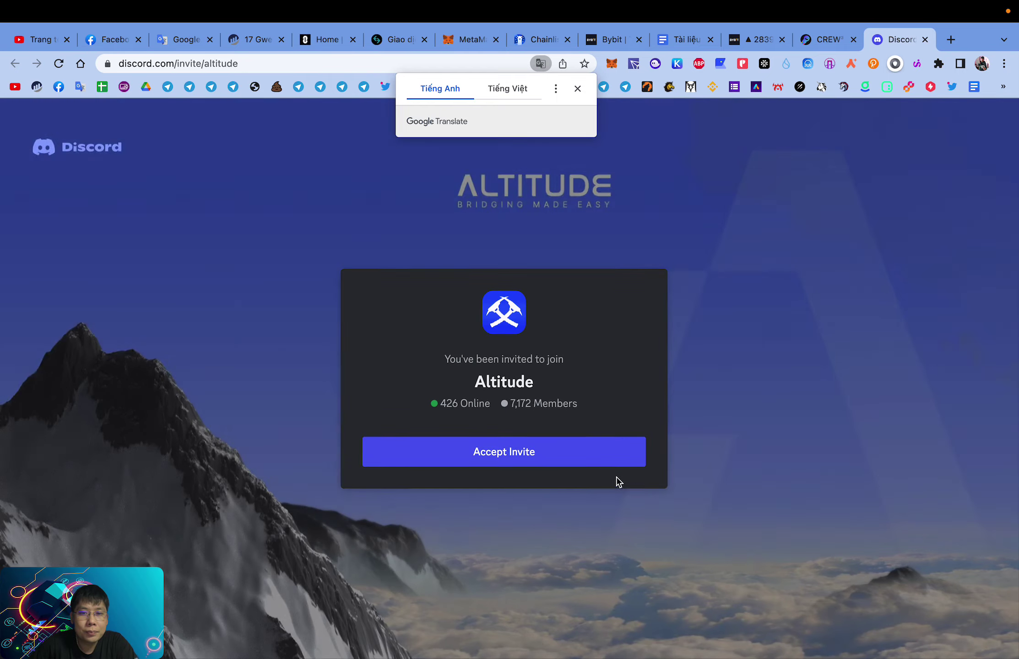
click(614, 453)
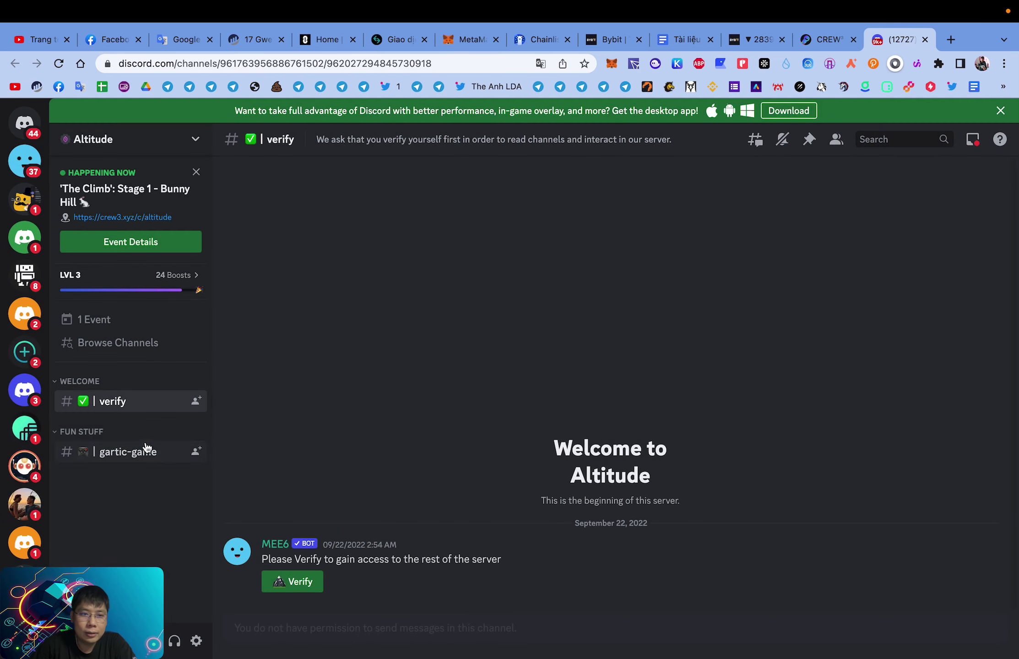
click(314, 583)
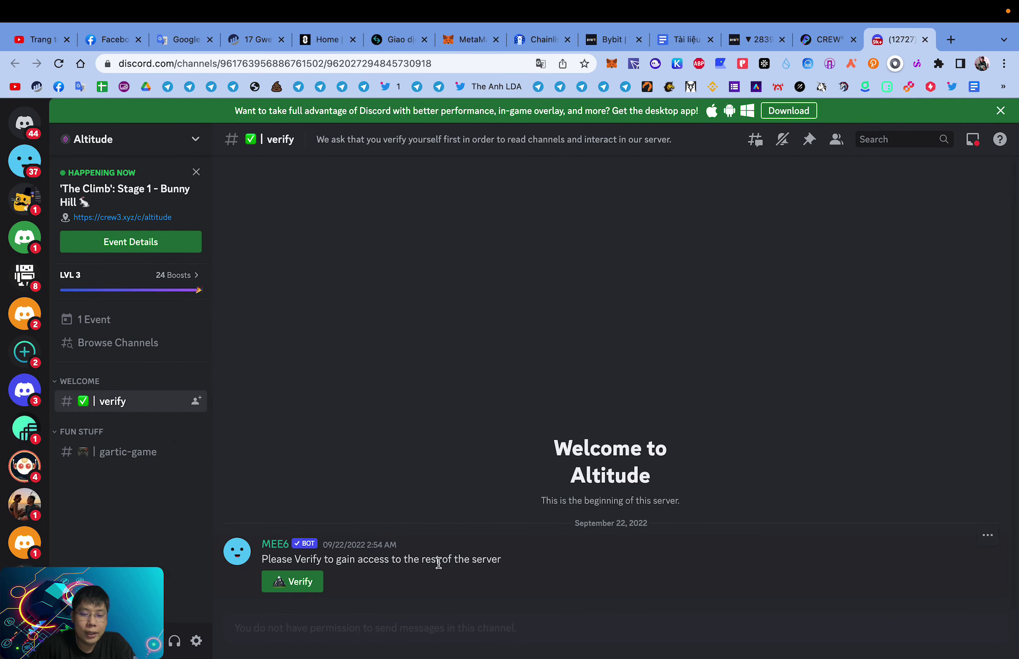
click(814, 63)
click(387, 430)
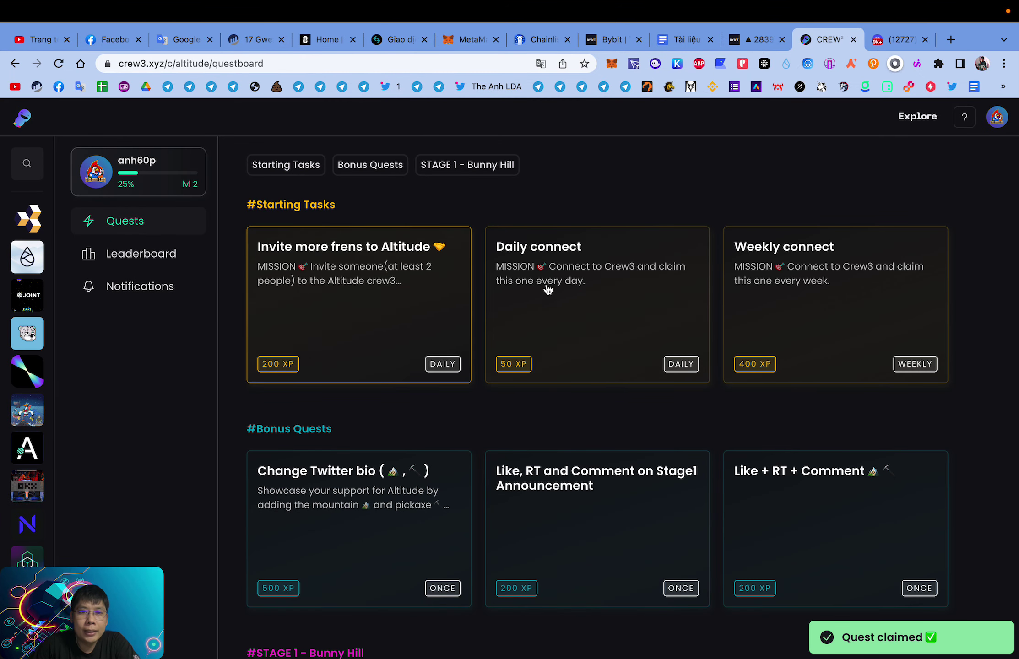
Claim the Daily connect and Weekly connect quest rewards.
click(639, 300)
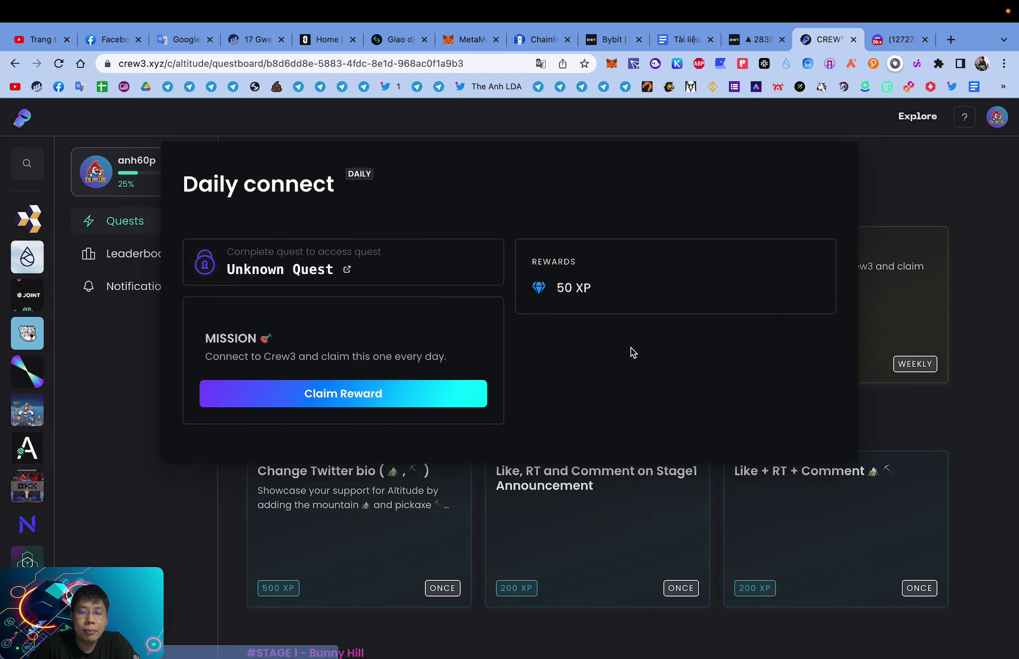
click(372, 401)
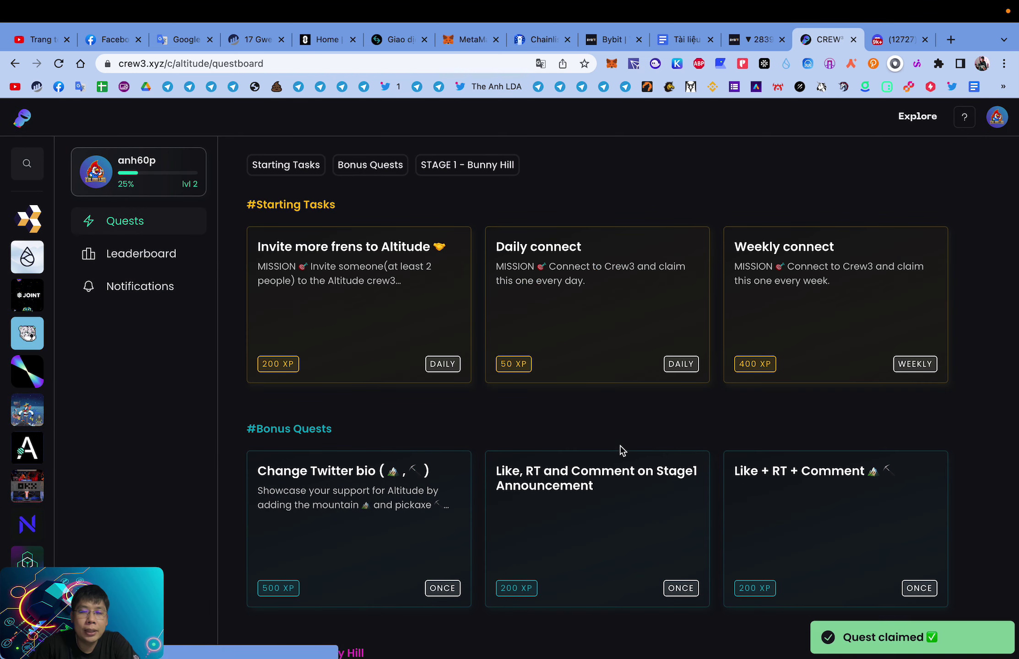
click(890, 332)
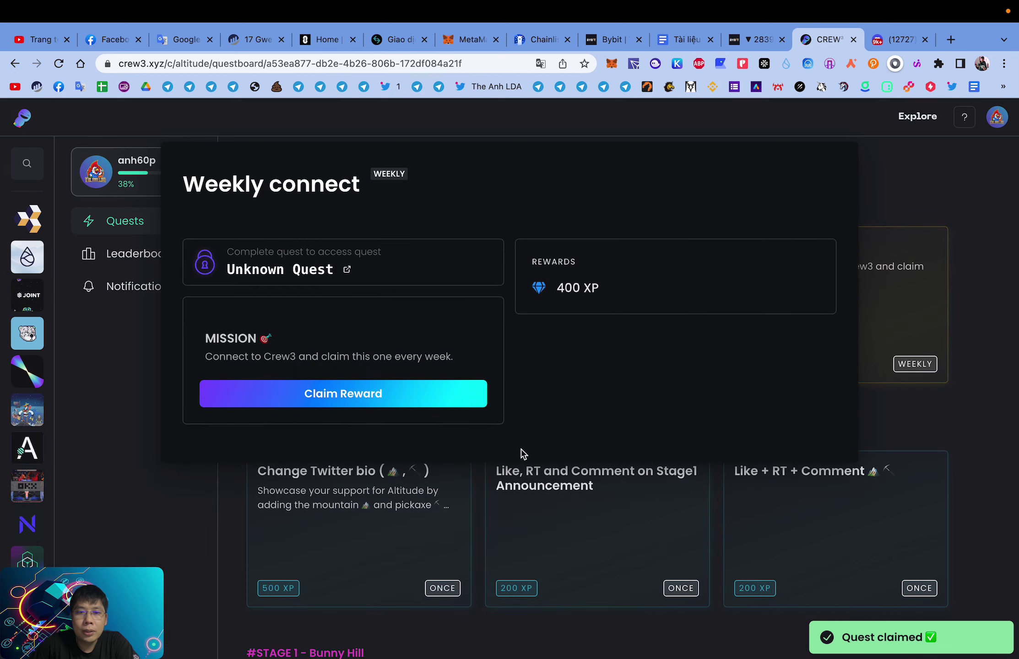
click(341, 391)
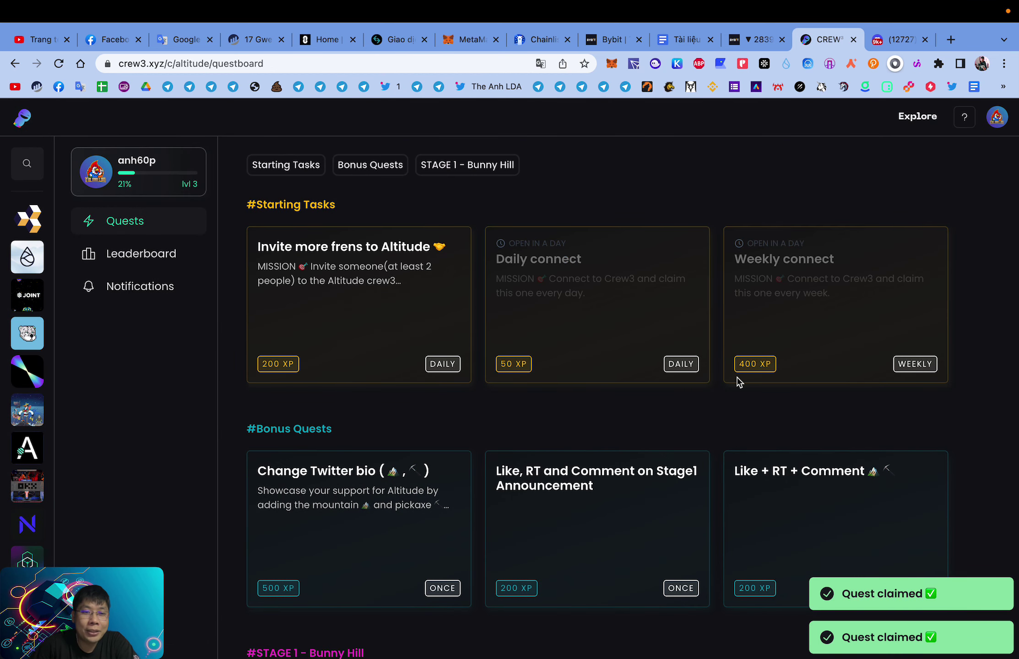
Review the Change Twitter bio quest's mountain and pickaxe emoji requirement, then close it.
scroll(737, 382, down, 3)
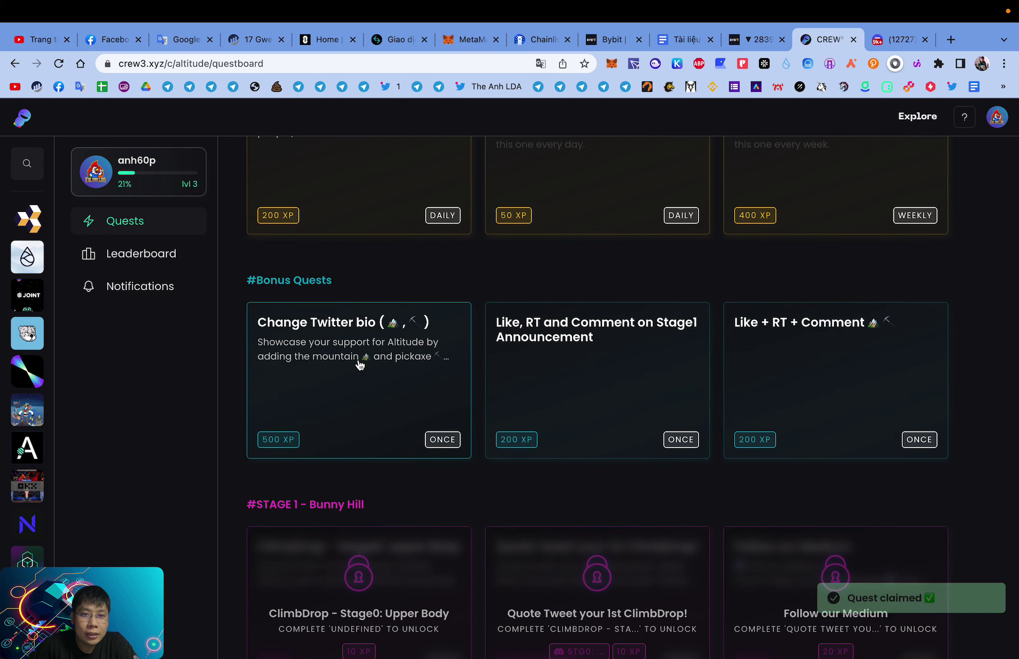
click(409, 365)
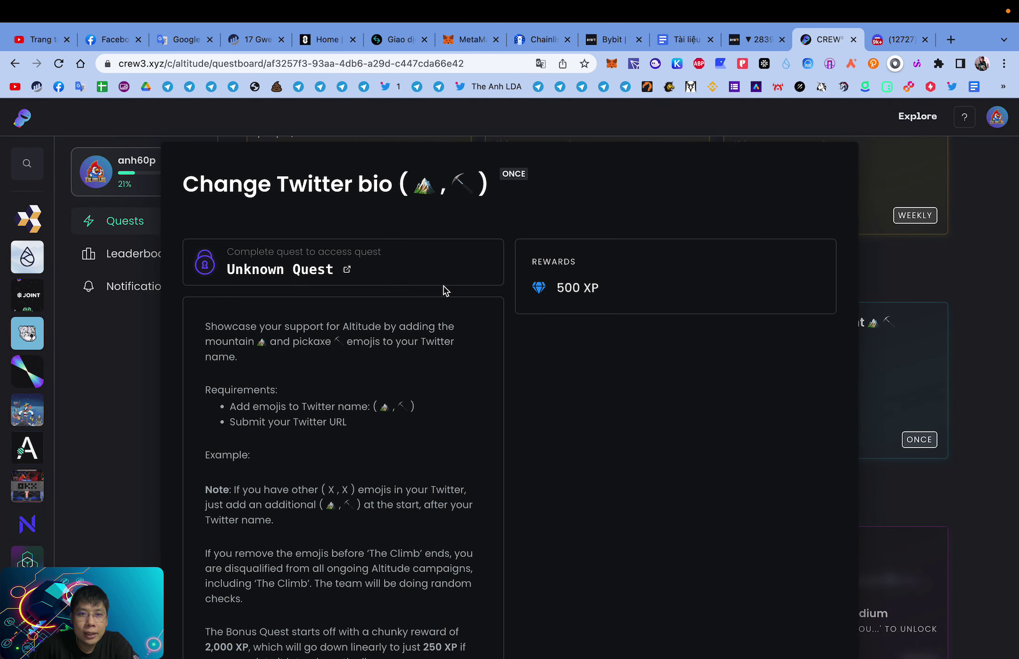
drag(403, 184, 484, 184)
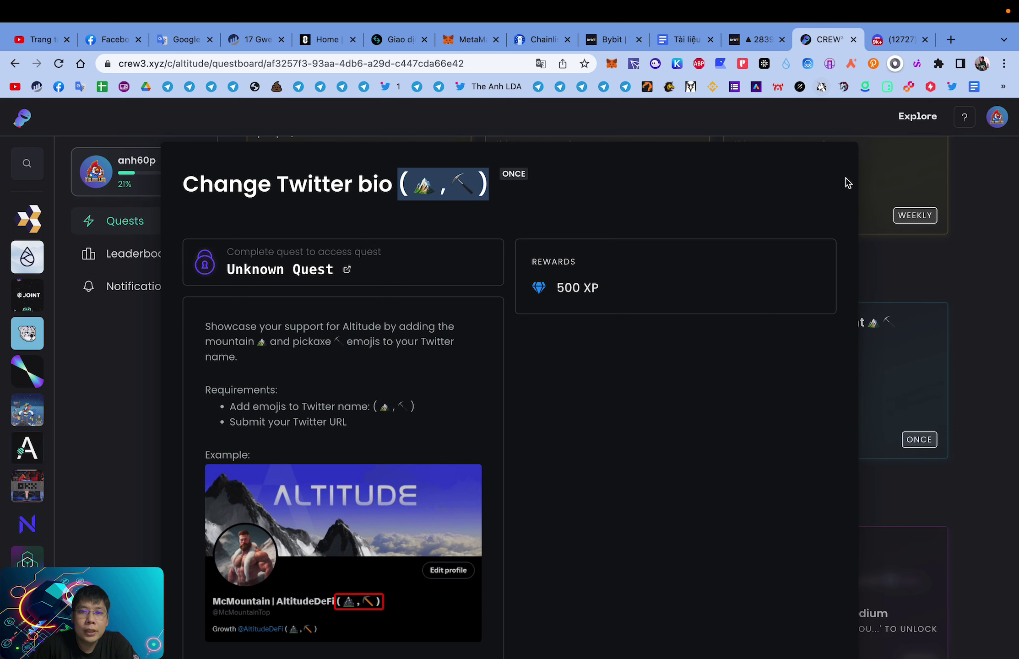
click(997, 212)
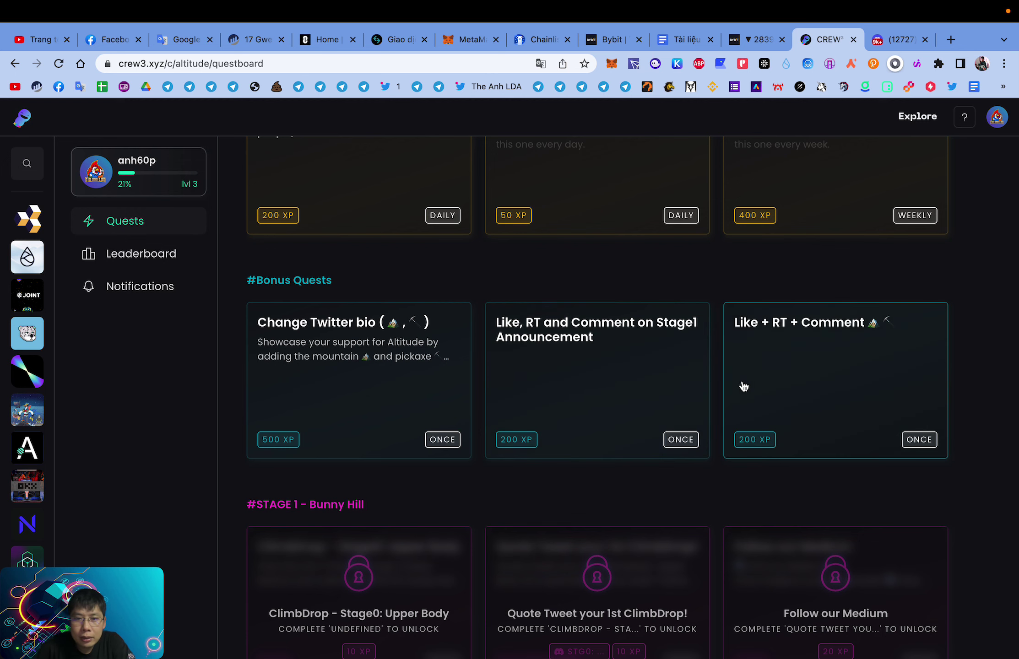
Like Altitude's Stage 1 announcement post from the quest and start a reply draft.
click(639, 343)
scroll(529, 388, down, 5)
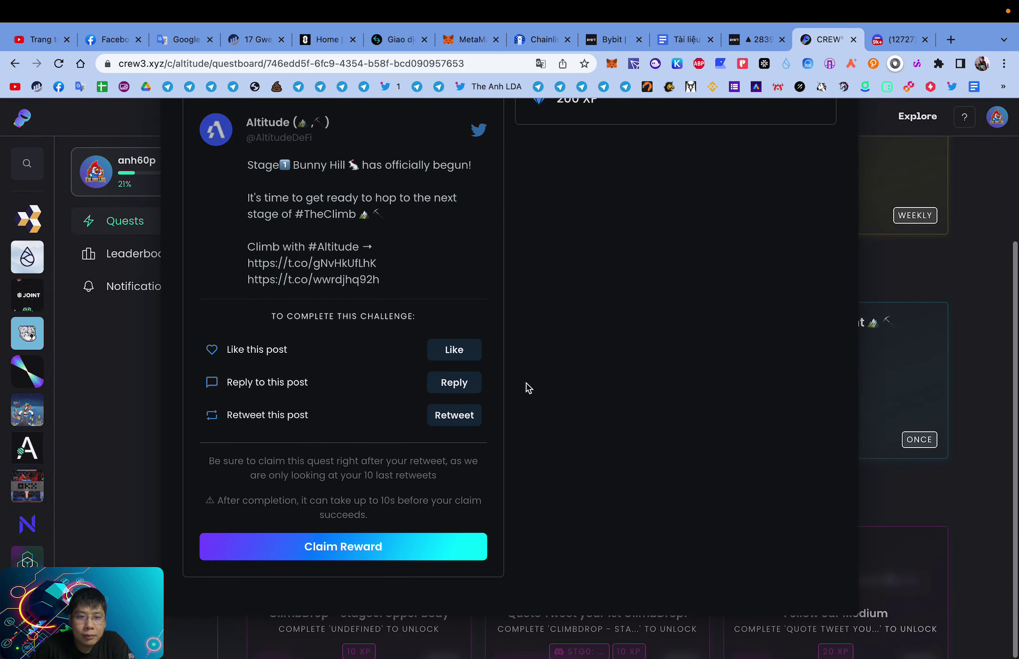
click(462, 353)
click(773, 40)
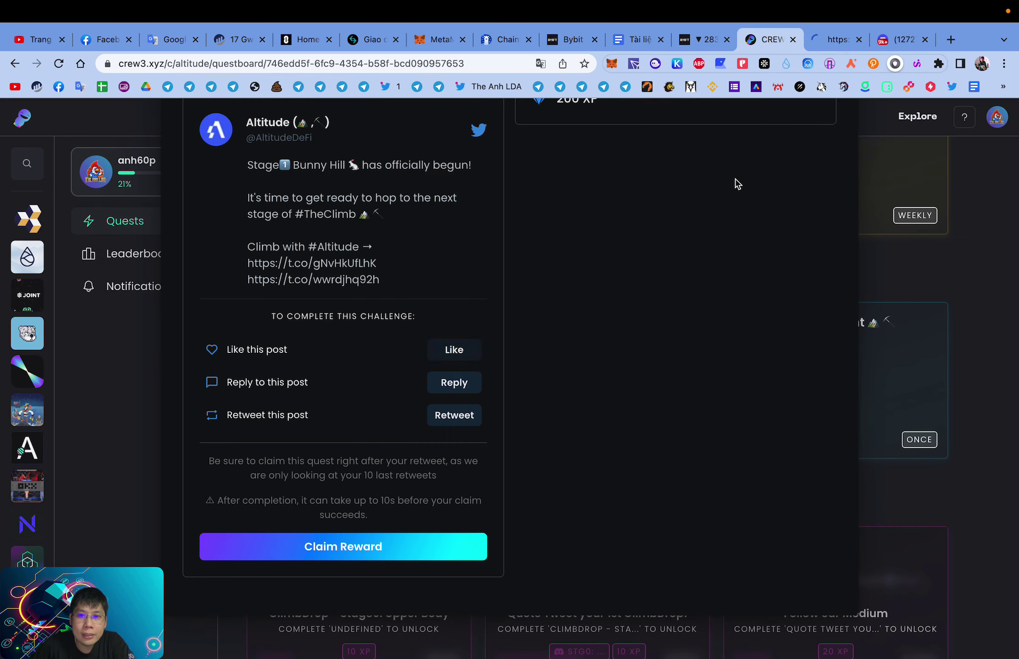
click(465, 384)
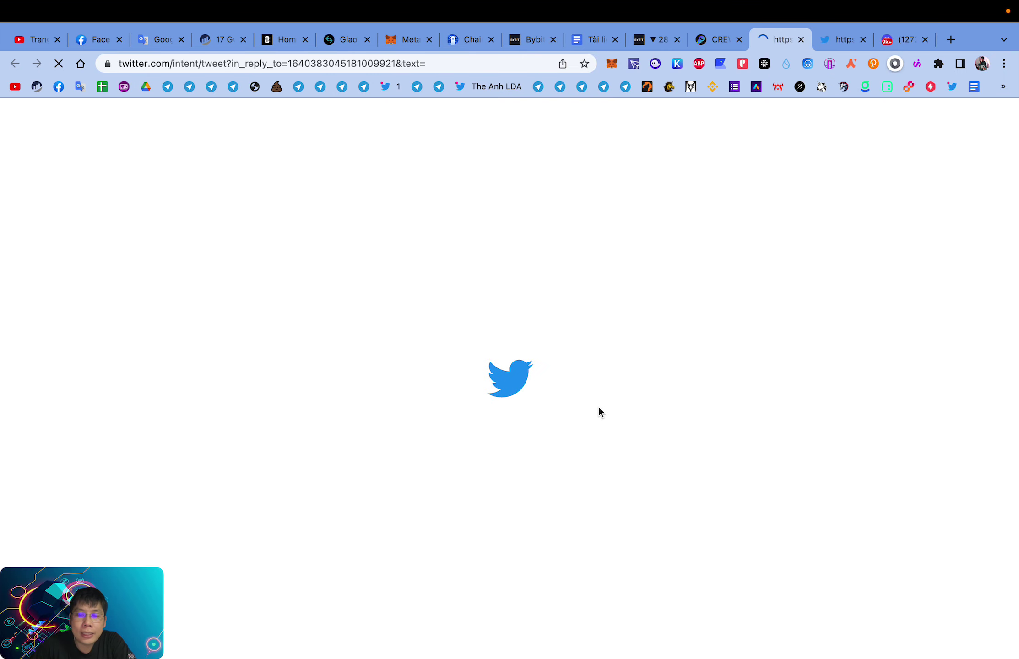
click(925, 39)
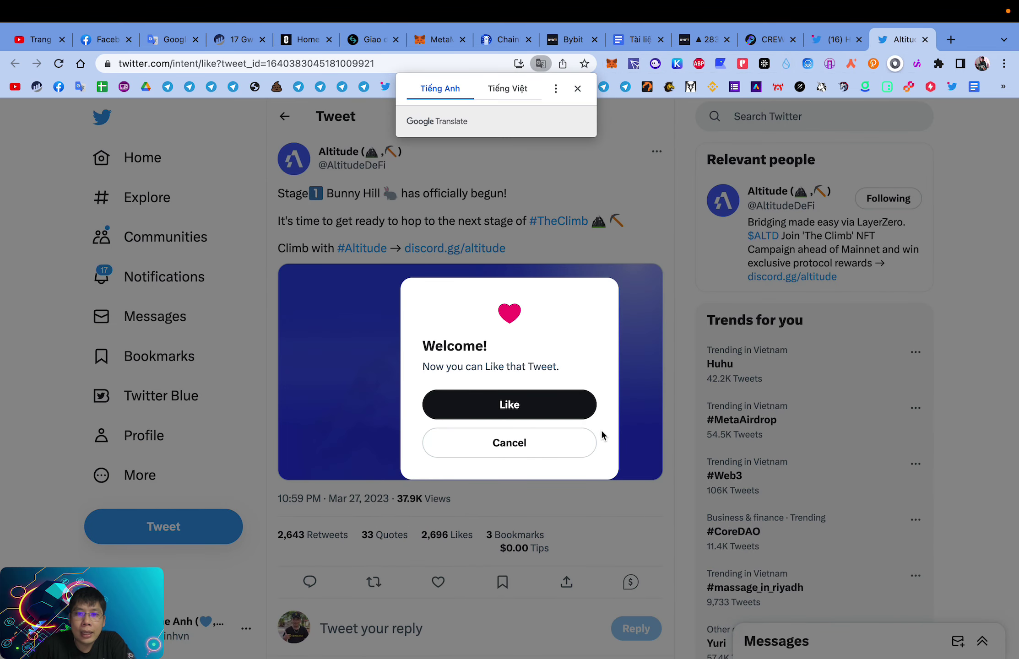
click(593, 405)
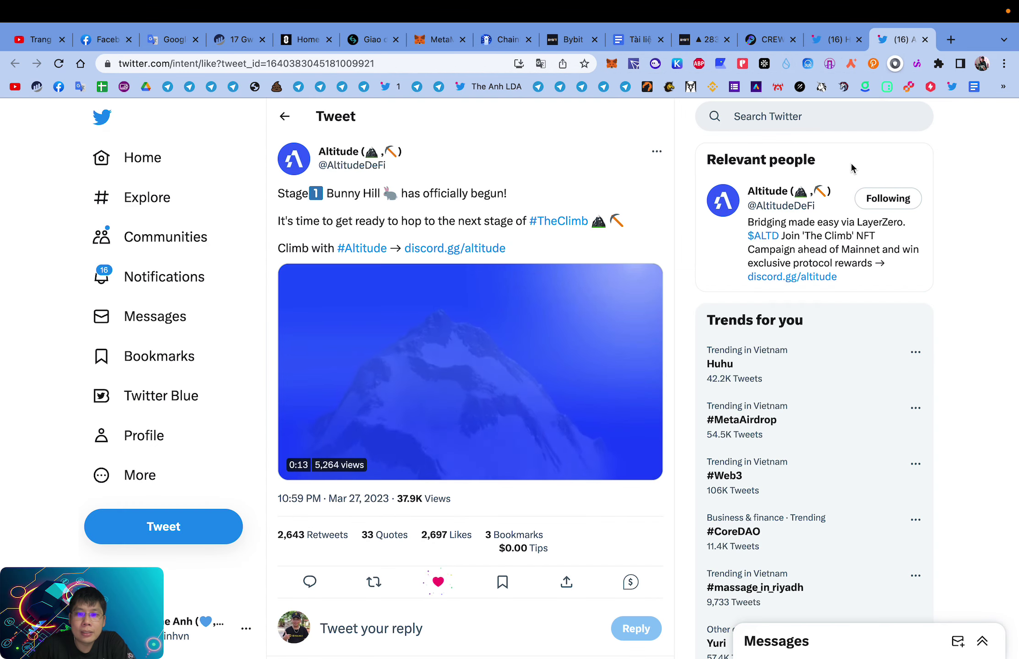
Copy the English translated comment from Google Translate and post it as the reply.
click(80, 87)
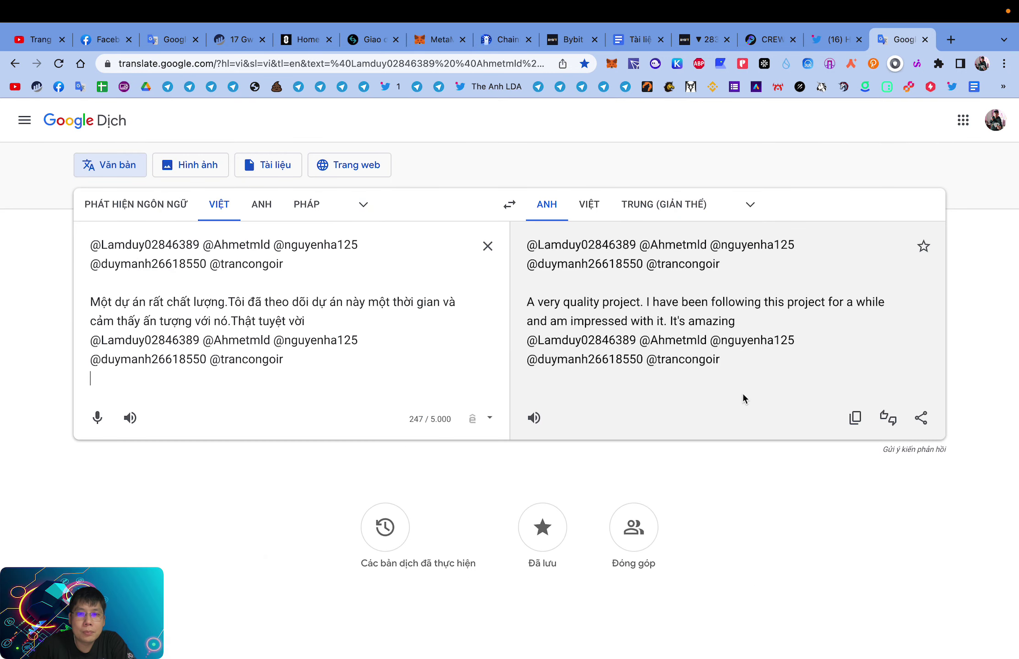
drag(753, 373, 527, 304)
key(super+c)
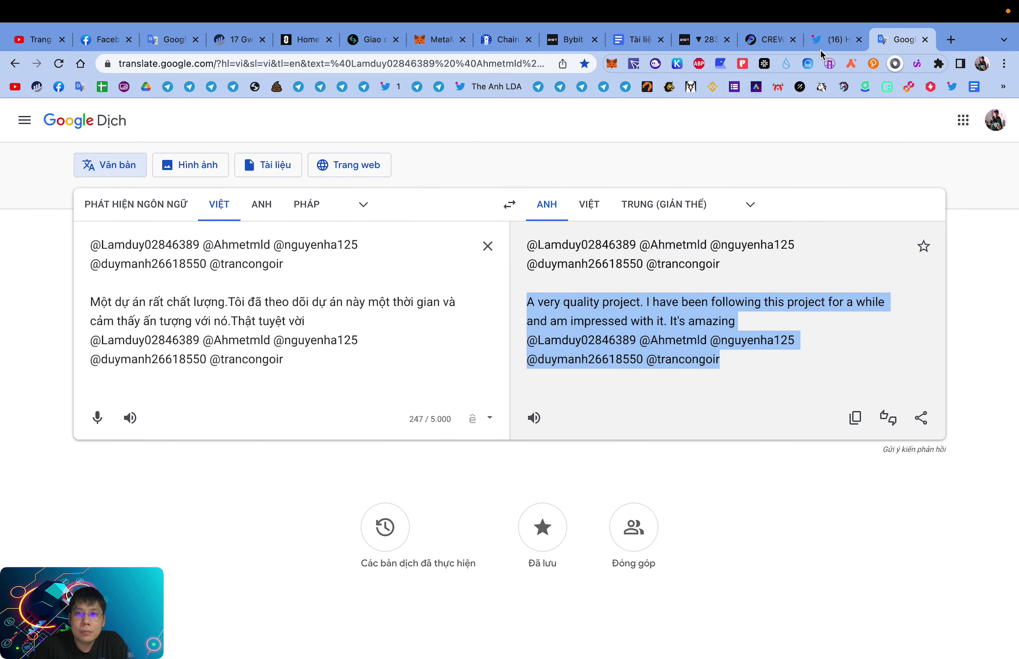
click(831, 40)
key(super+v)
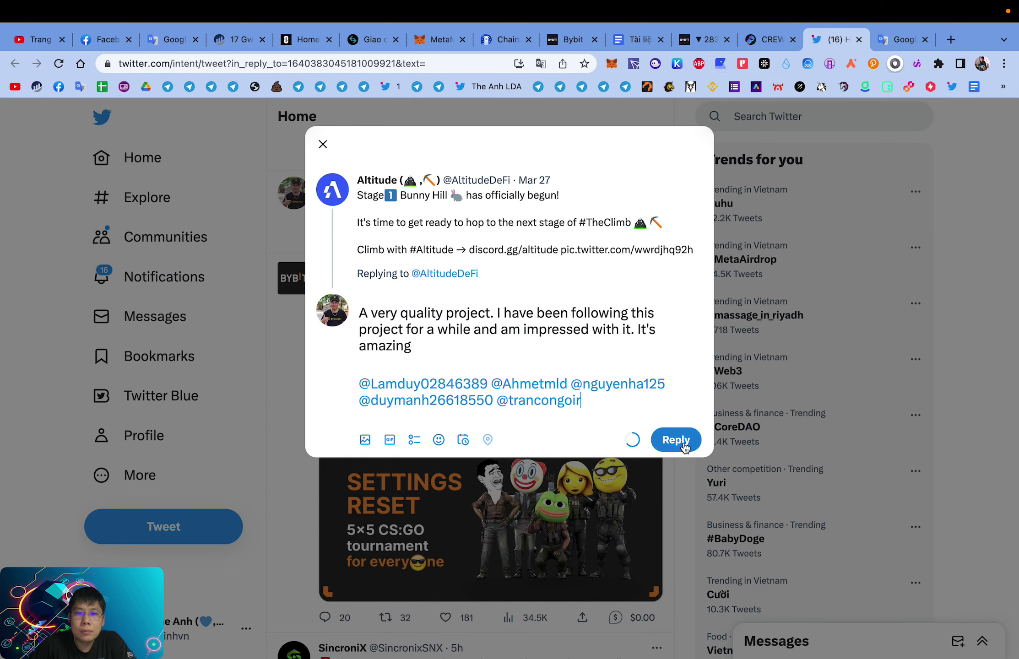
click(682, 440)
Retweet the Stage 1 Bunny Hill announcement and claim the Crew3 quest reward.
click(769, 40)
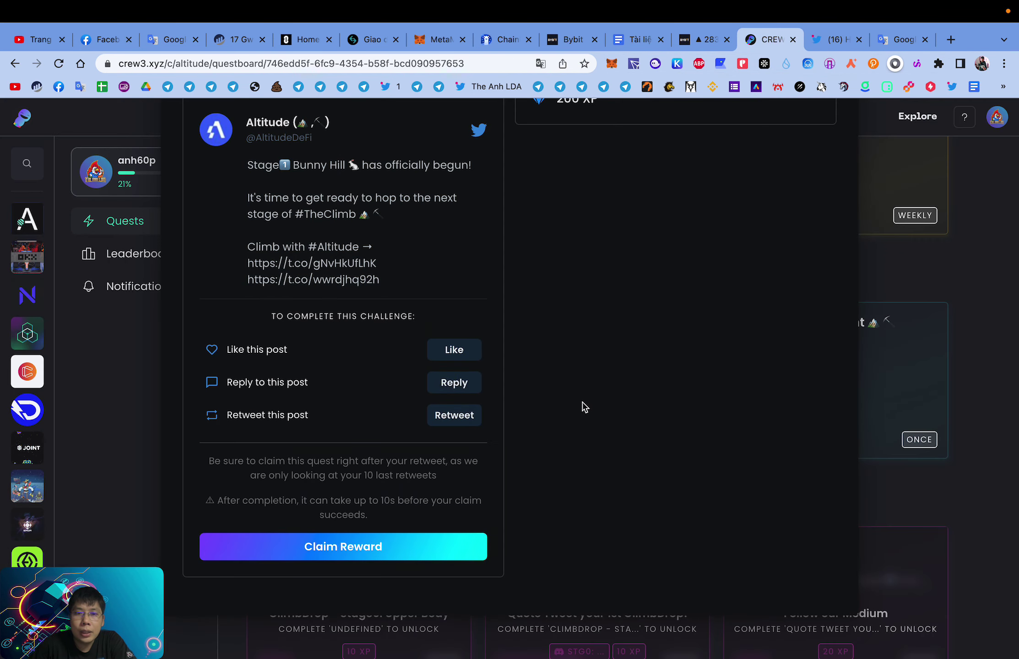
click(462, 418)
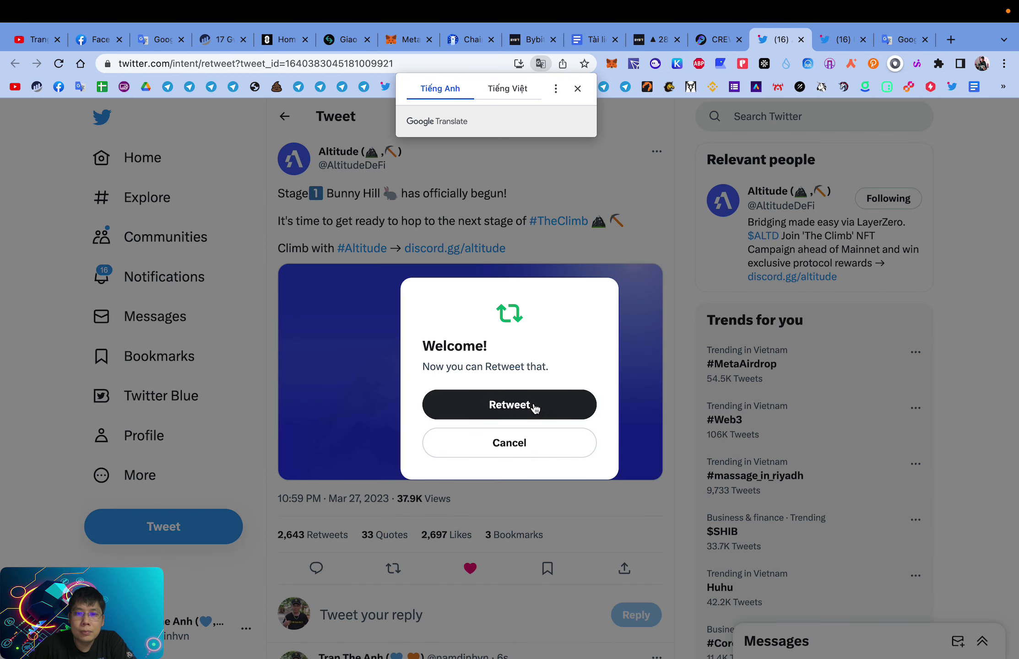
click(535, 406)
click(719, 39)
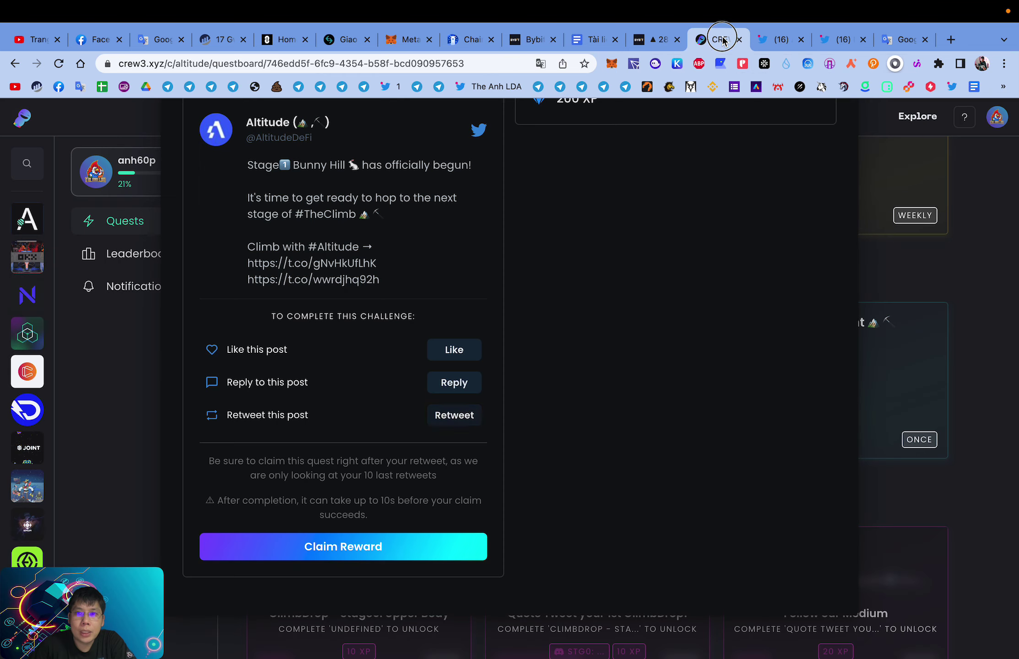
click(449, 551)
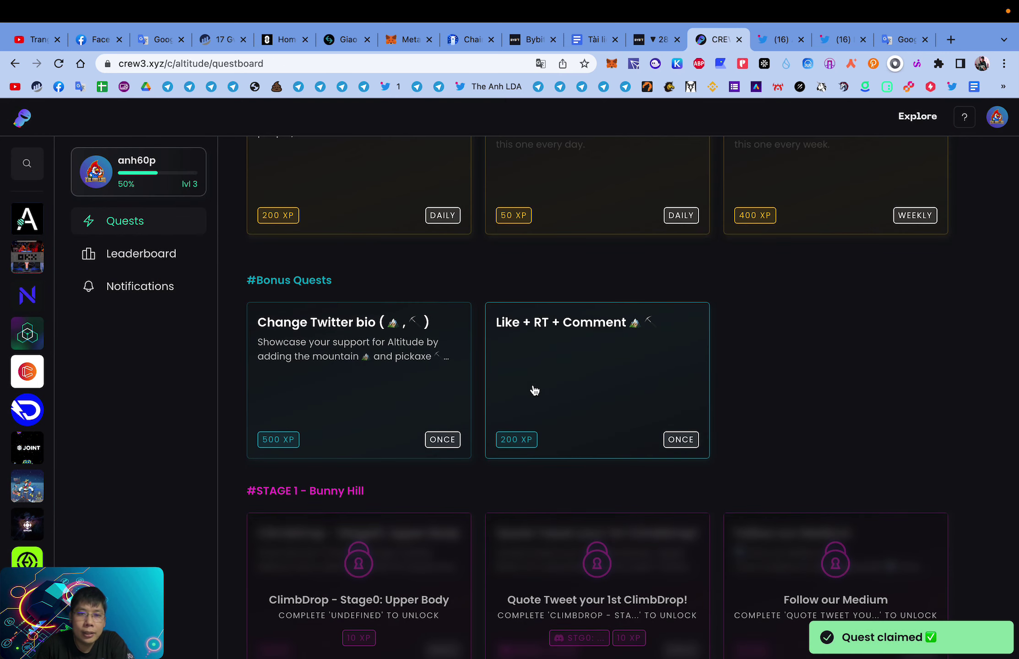
Launch the quest's like, retweet and reply links for the Stage1 tasks post and prepare the reply.
click(568, 416)
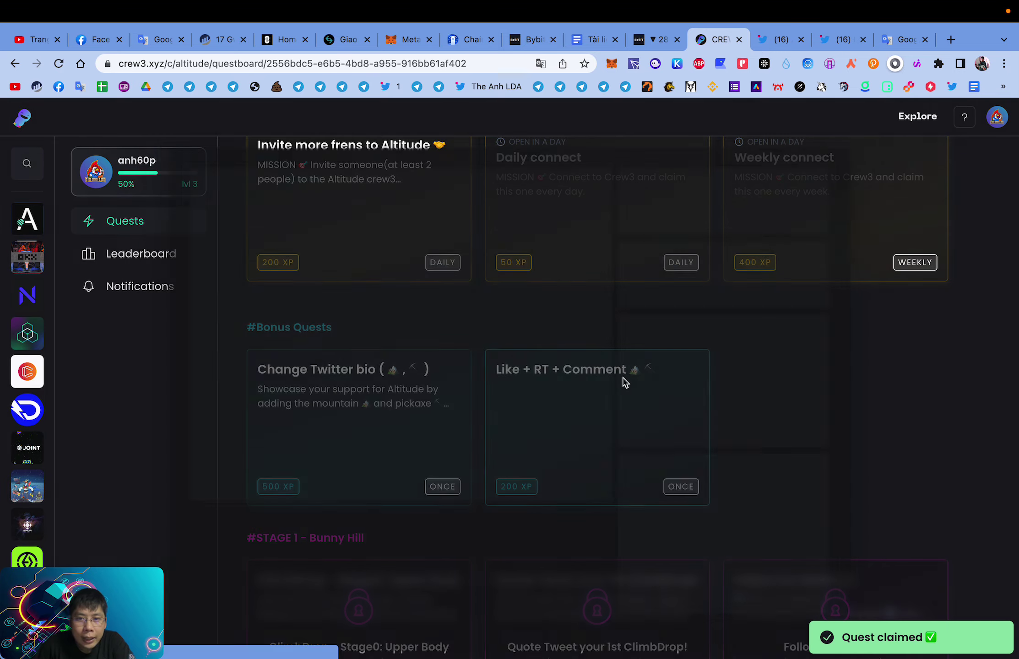
scroll(547, 434, down, 5)
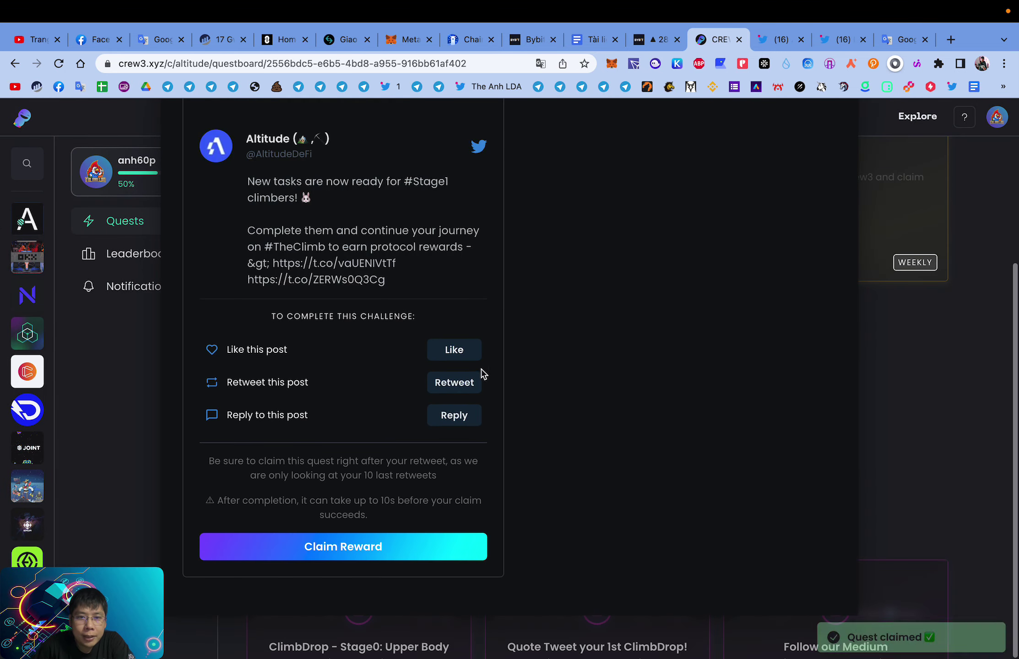
click(455, 351)
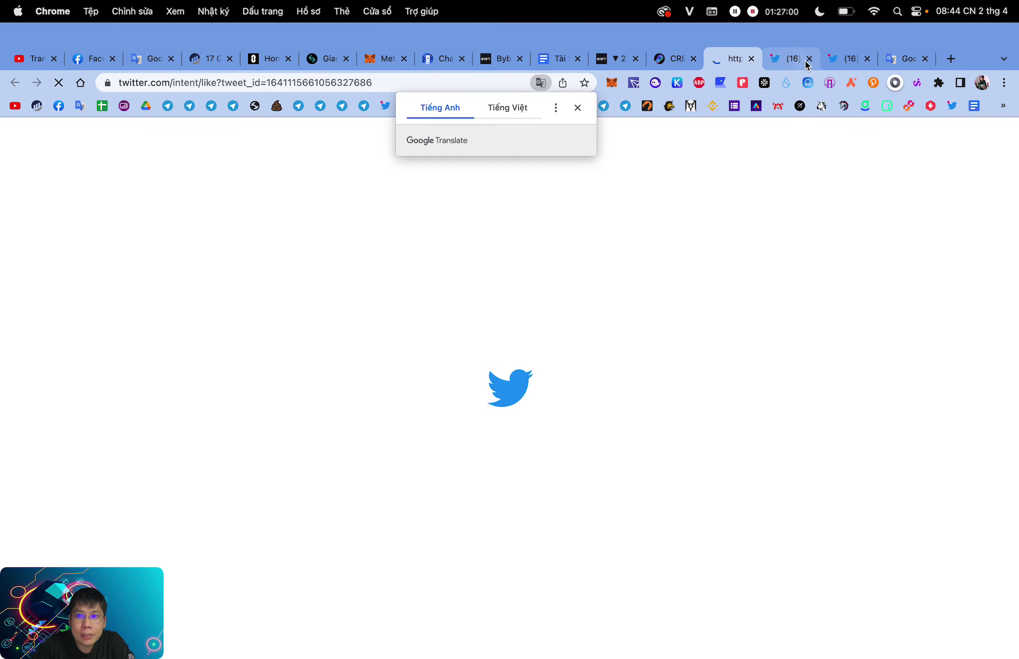
click(809, 58)
click(809, 58)
click(672, 58)
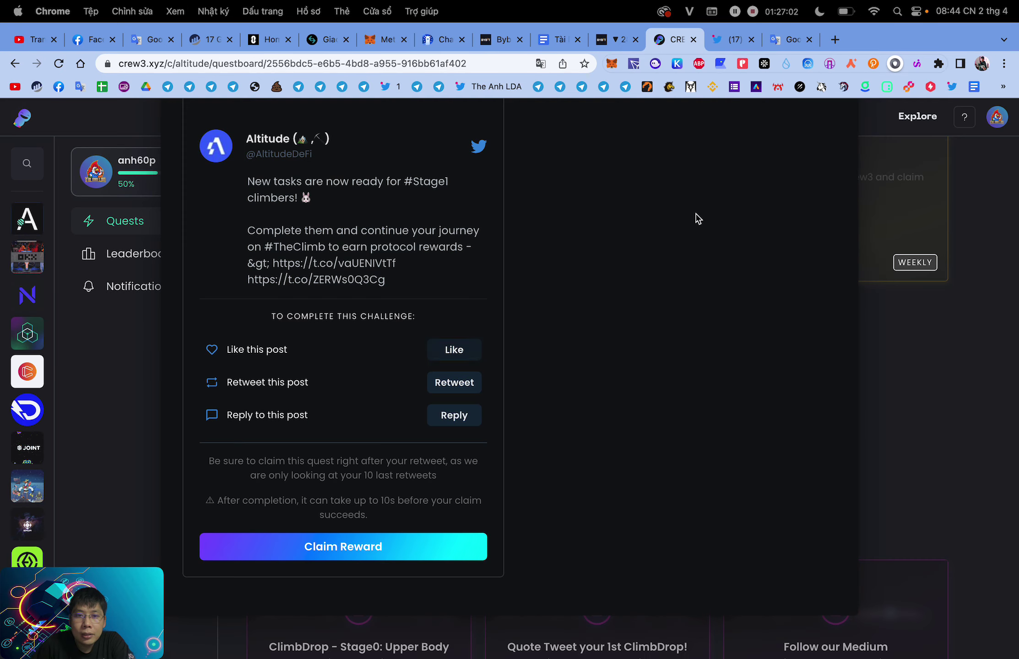
click(454, 382)
click(713, 38)
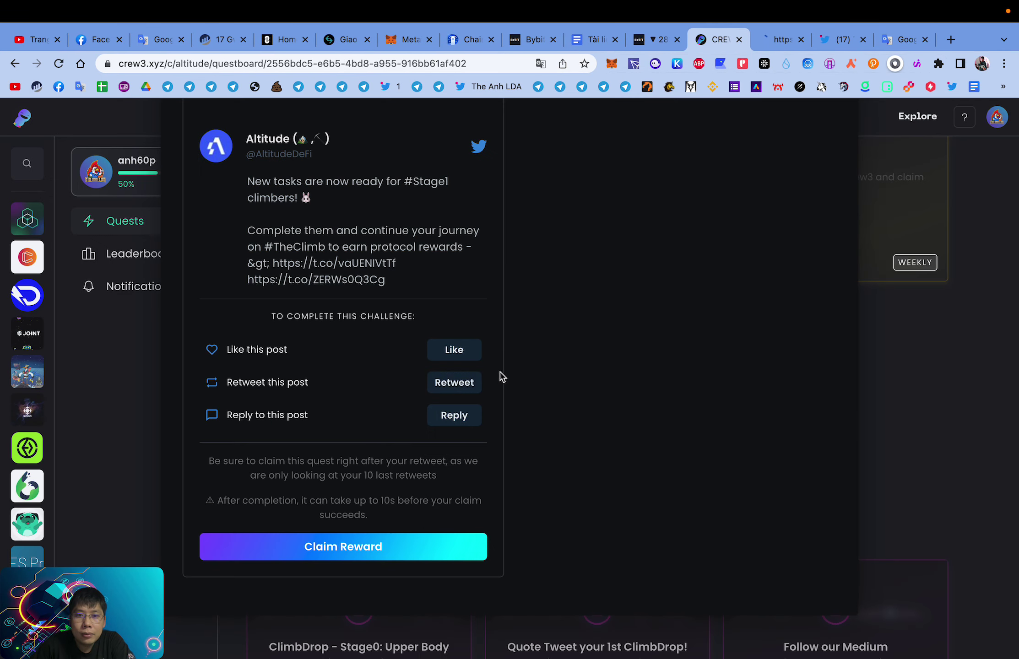
click(475, 419)
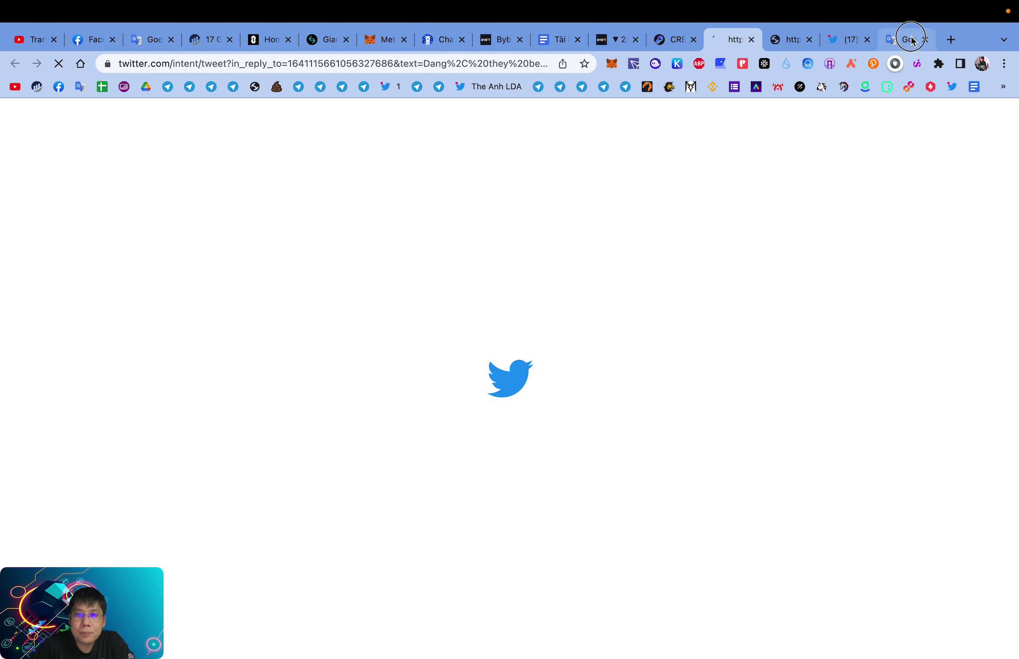
click(908, 39)
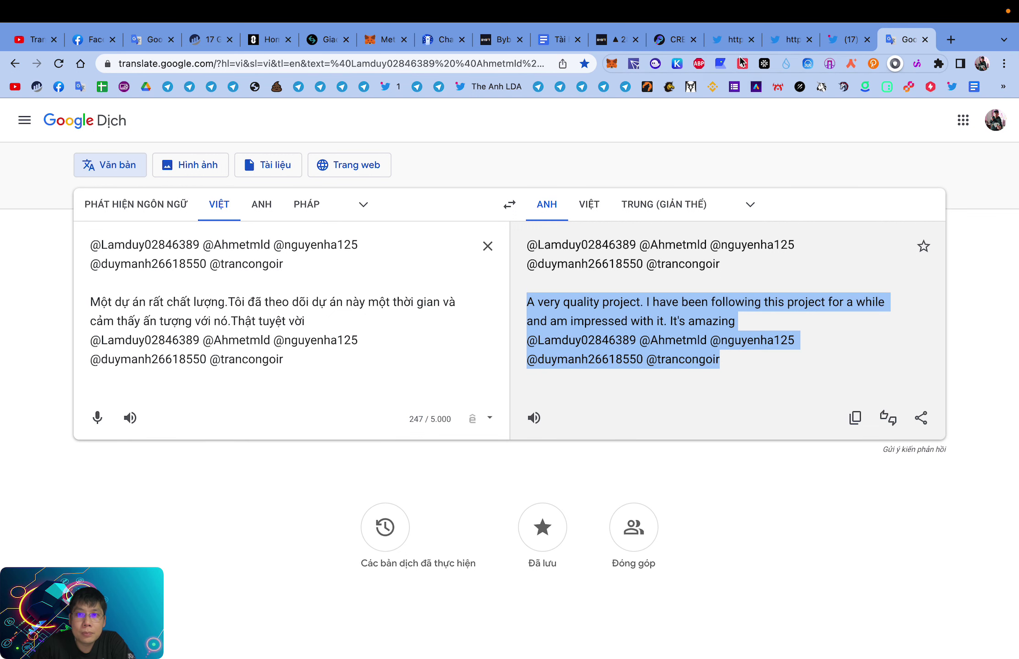
click(732, 39)
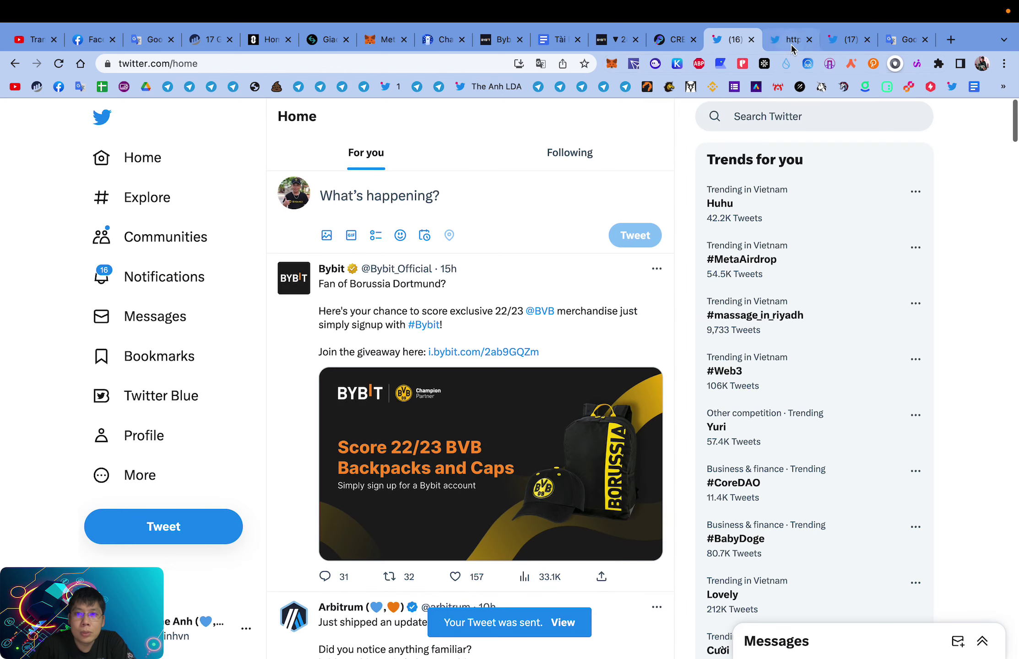
Confirm the retweet and like, claim the Like + RT + Comment reward, and close the finished Twitter tabs.
click(790, 40)
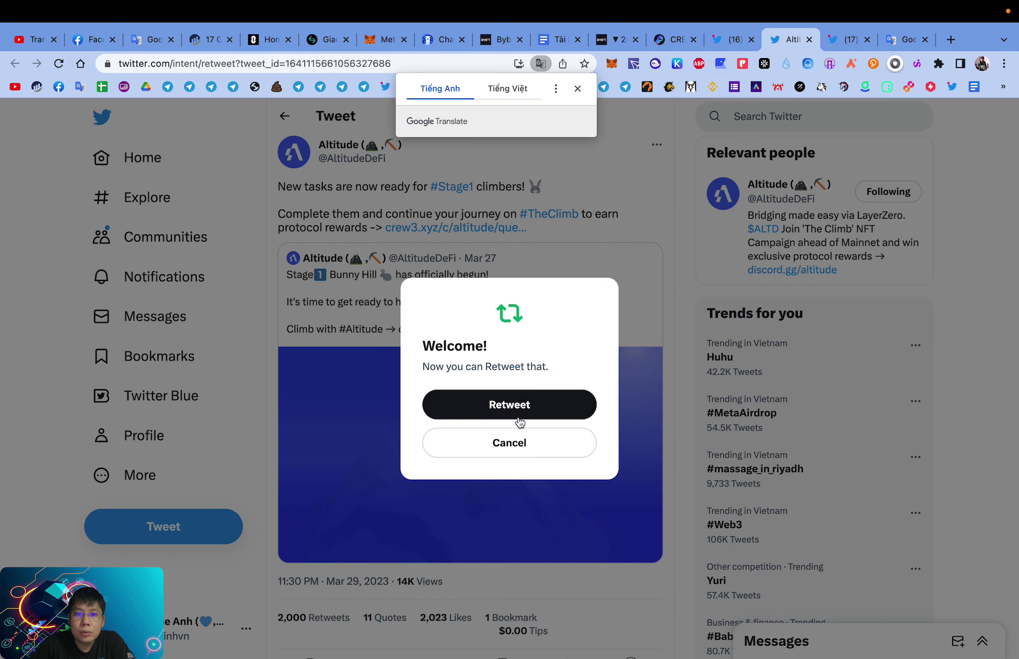
click(520, 416)
click(849, 40)
click(518, 409)
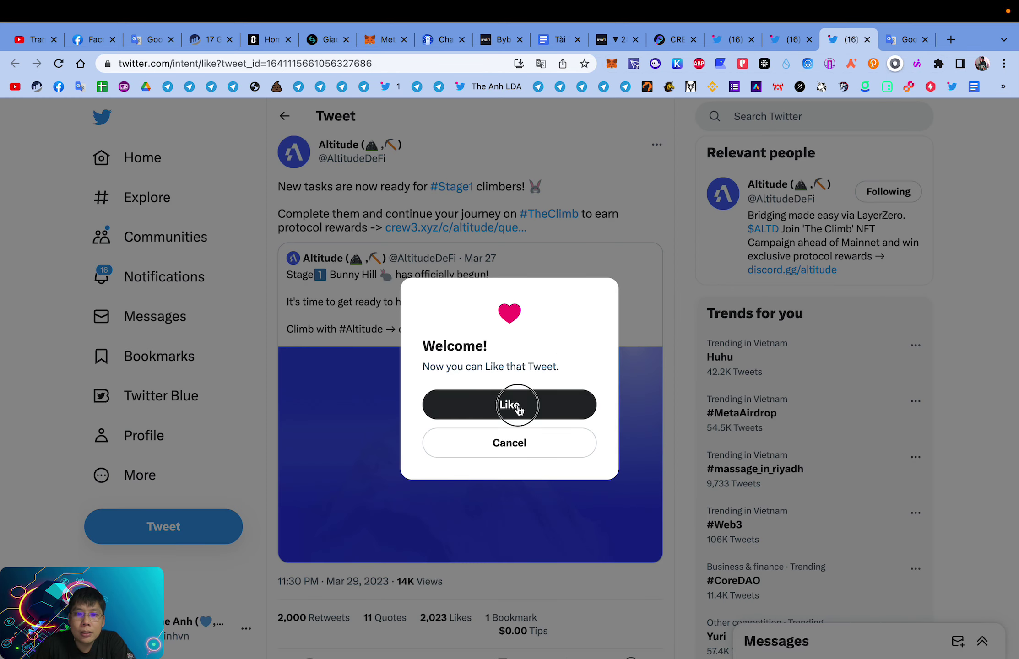
click(675, 39)
click(347, 559)
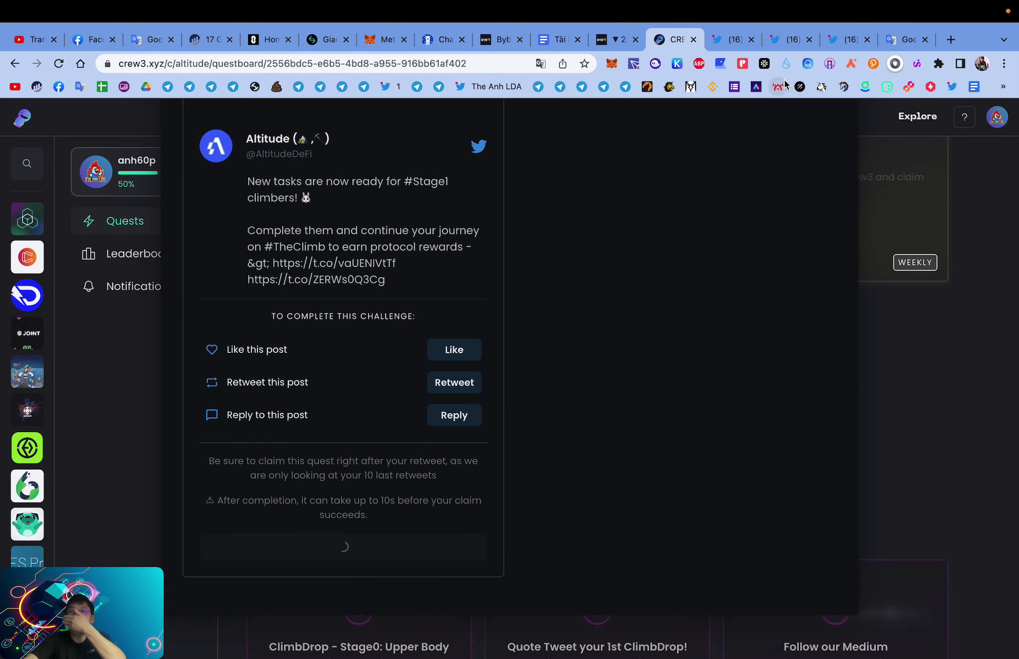
click(752, 39)
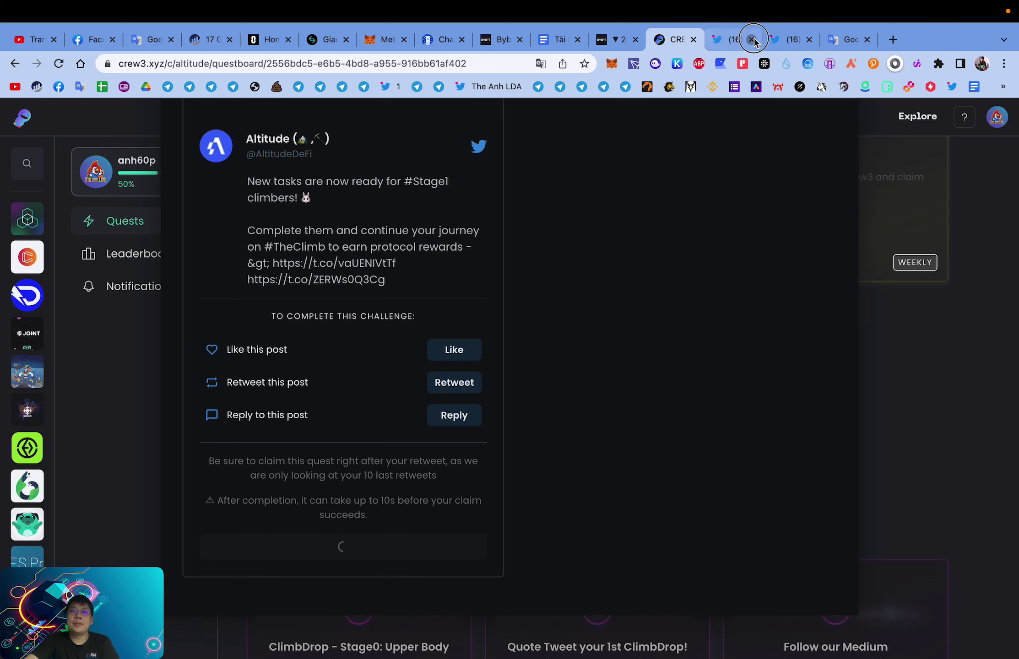
click(752, 40)
click(752, 40)
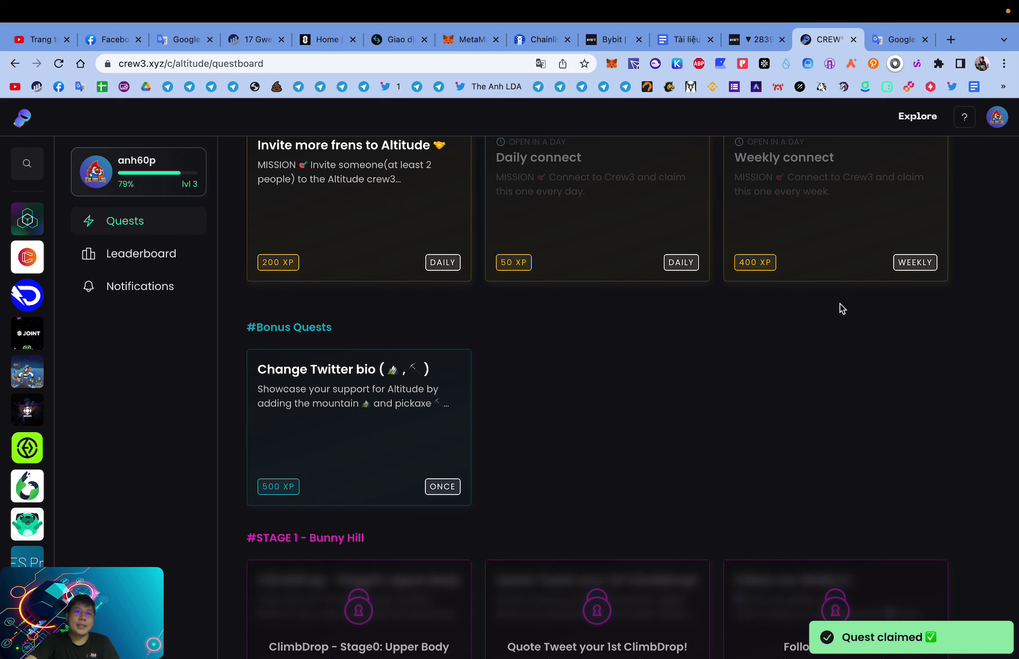
Read the Change Twitter bio bonus quest's requirements, then close its details.
scroll(836, 364, up, 5)
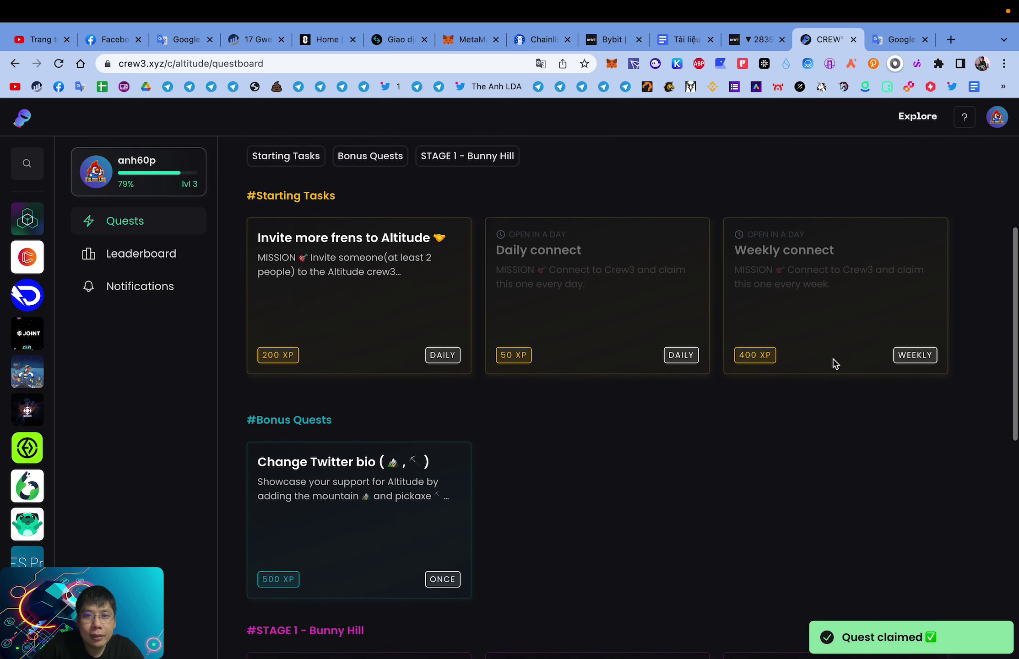
scroll(835, 364, down, 1)
scroll(835, 364, down, 10)
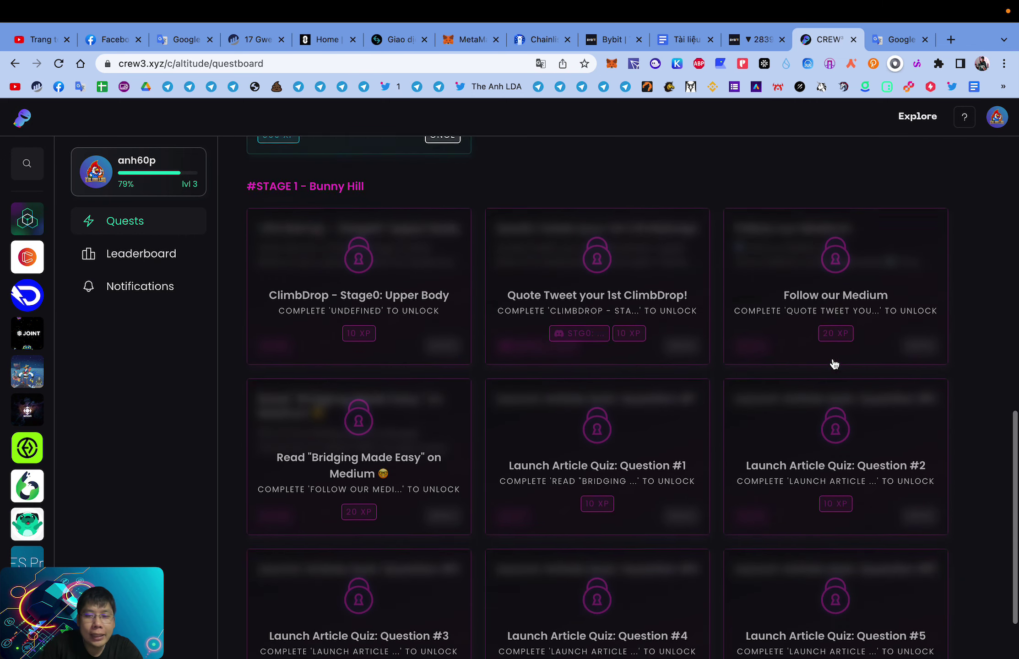
scroll(834, 364, up, 6)
scroll(834, 364, up, 3)
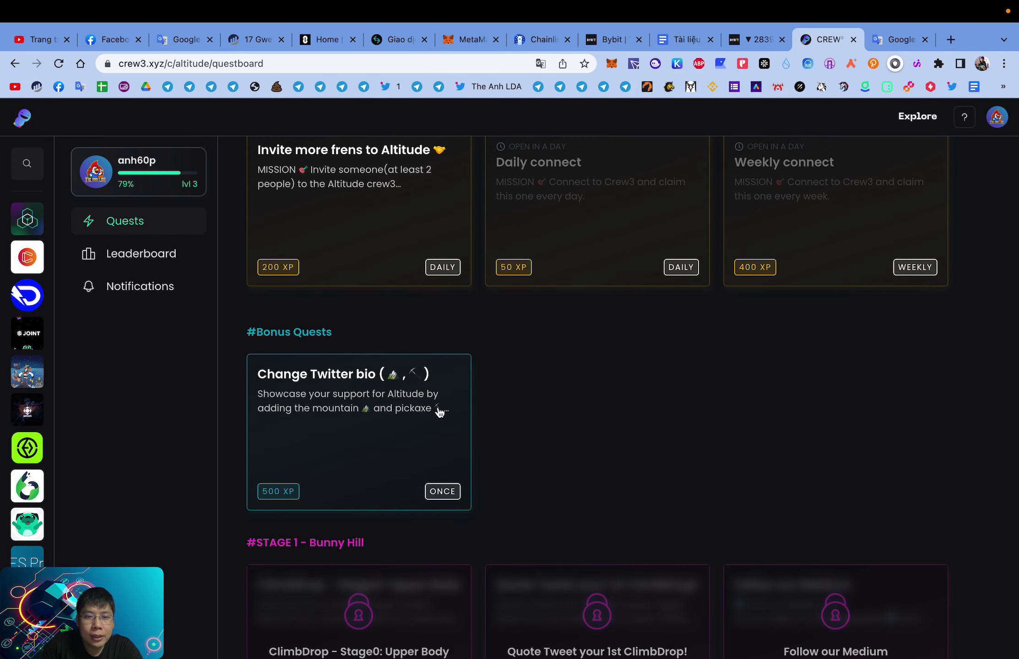
scroll(439, 412, down, 4)
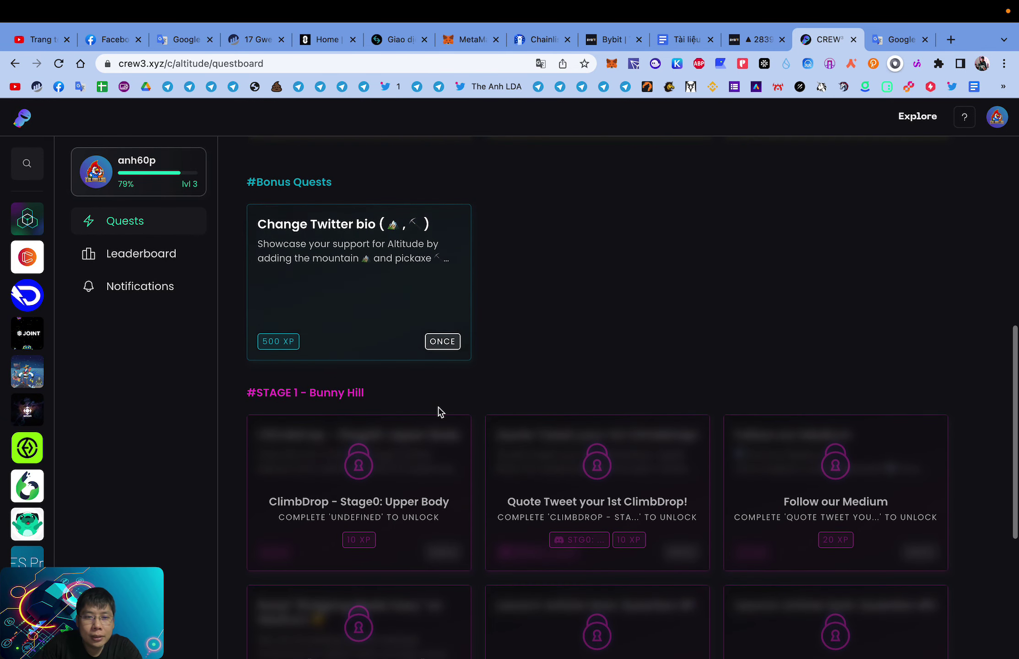
scroll(439, 411, down, 1)
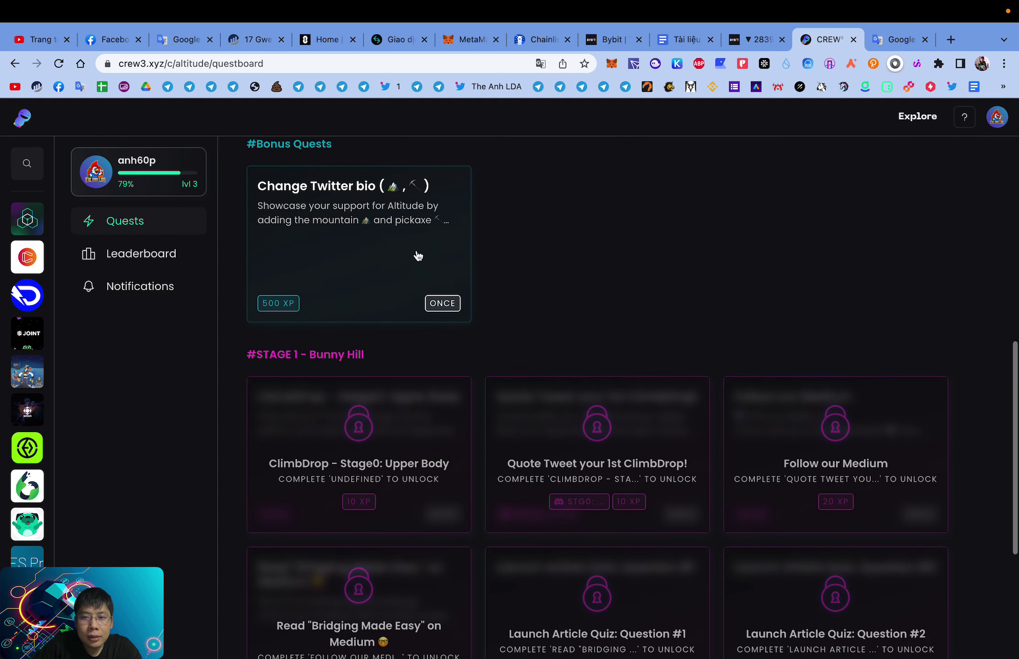
click(417, 255)
scroll(483, 380, down, 10)
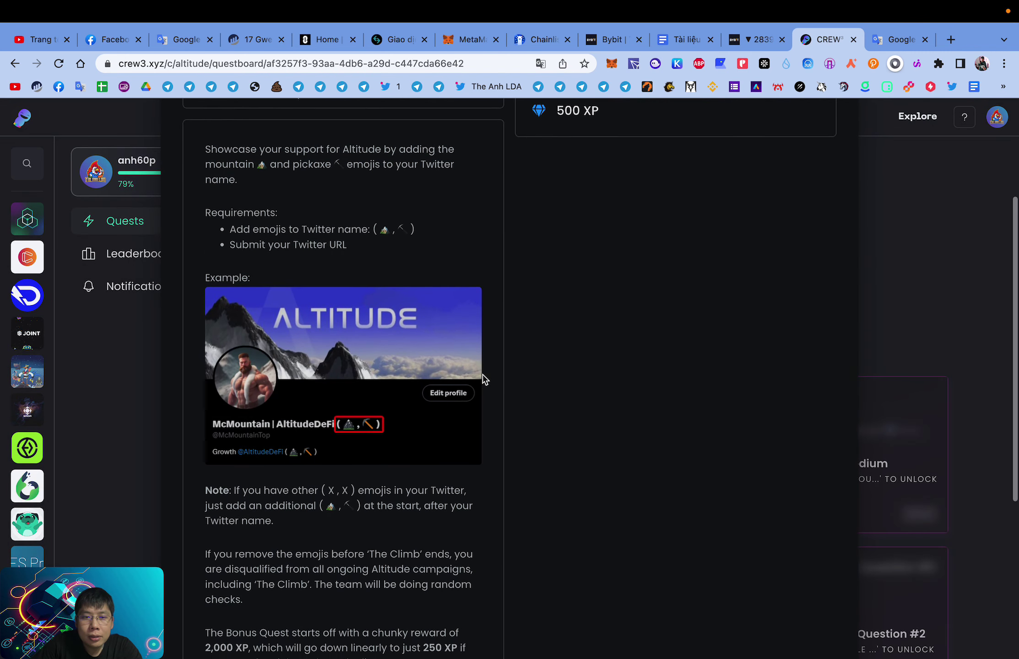
scroll(485, 379, up, 4)
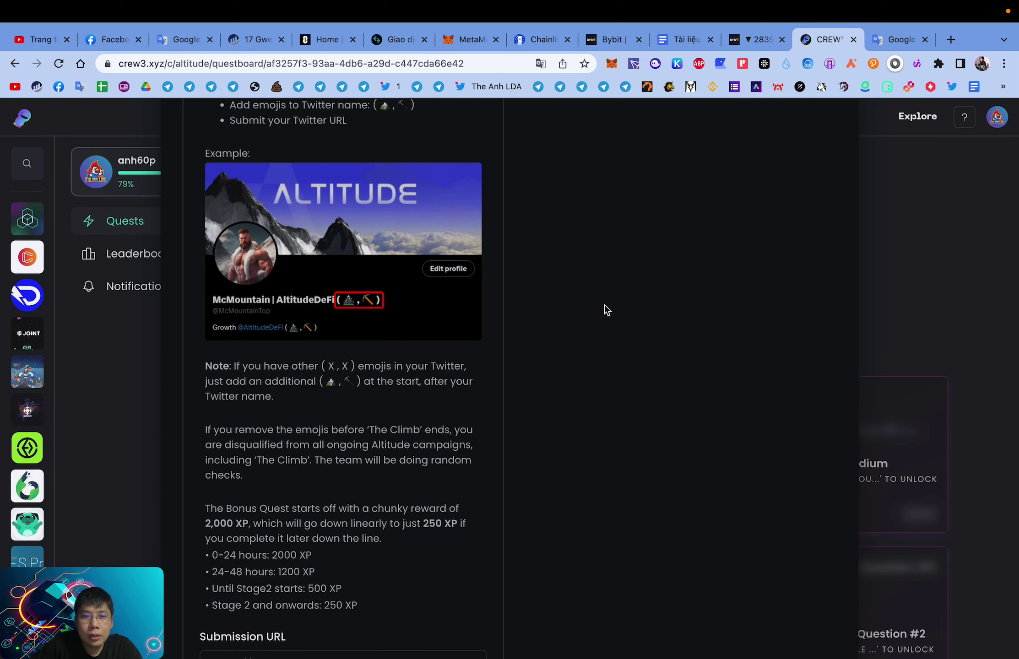
click(965, 275)
Scroll the Altitude questboard to check Daily/Weekly connect timers and the locked Stage 1 quests.
scroll(887, 364, down, 5)
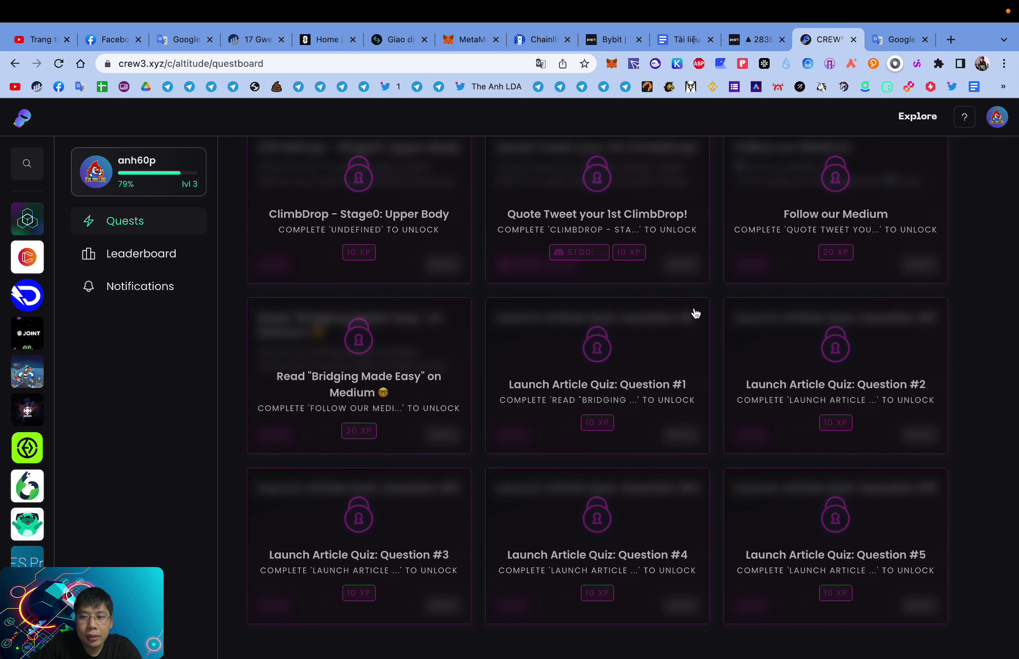
scroll(695, 314, up, 10)
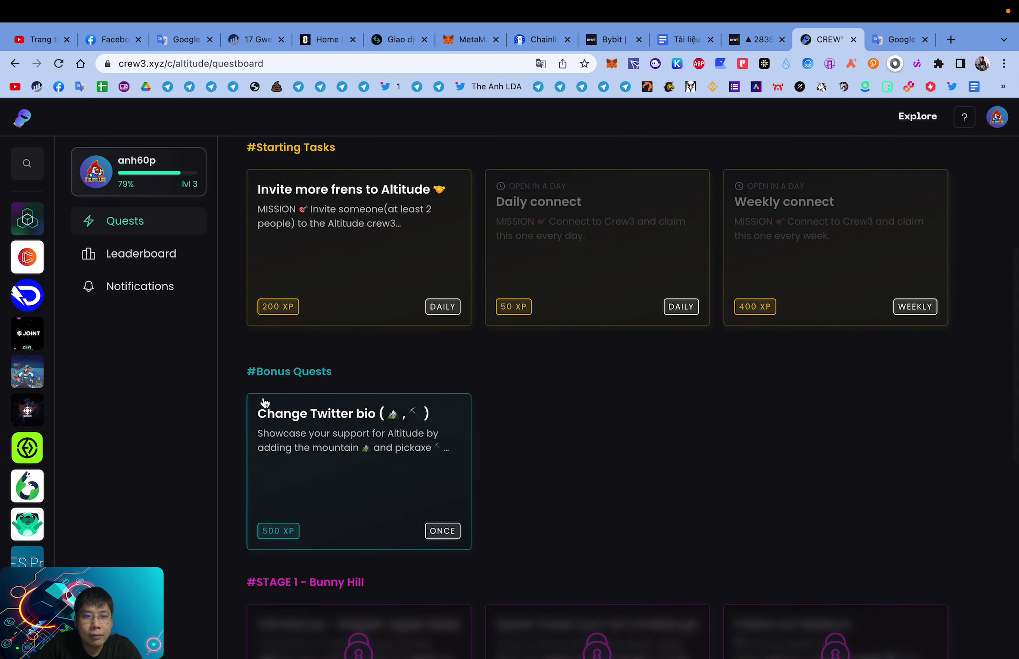
drag(251, 364, 505, 373)
scroll(653, 407, down, 3)
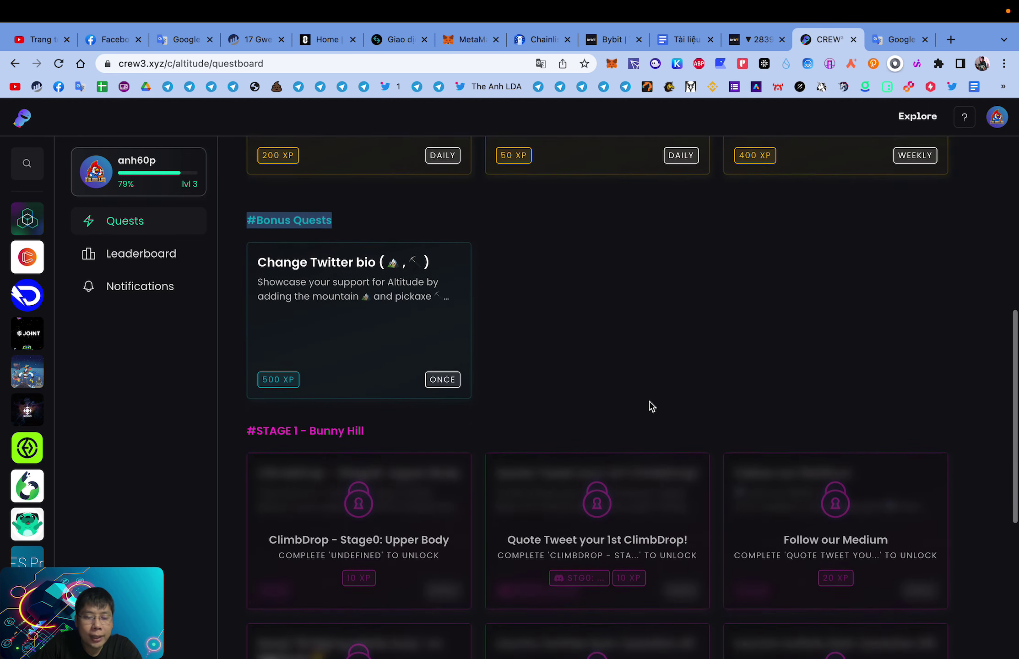
scroll(652, 407, down, 2)
scroll(855, 466, up, 8)
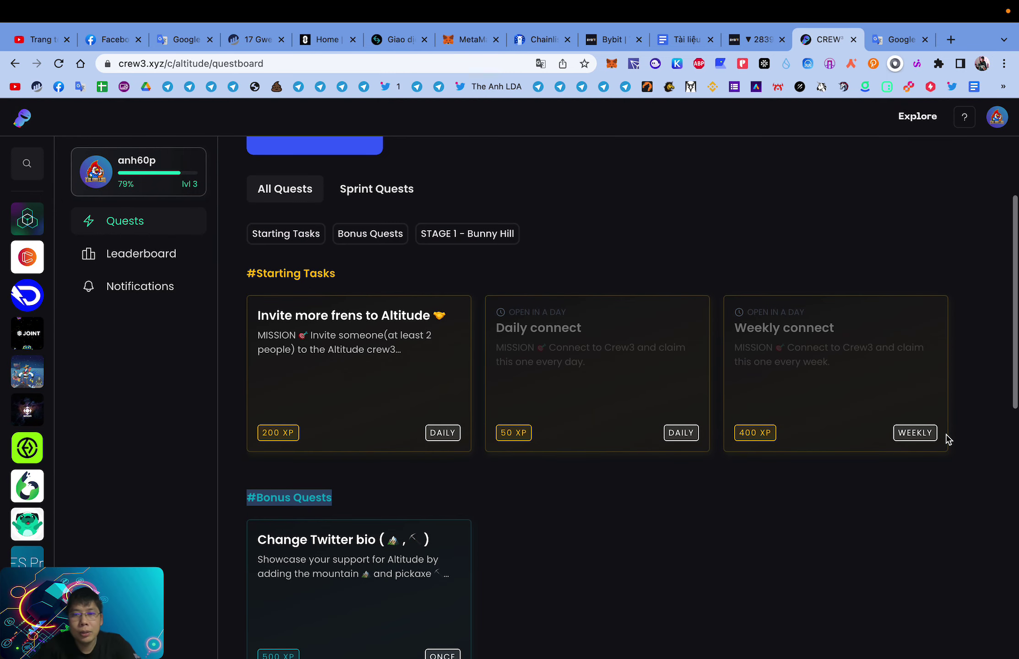
scroll(762, 426, down, 12)
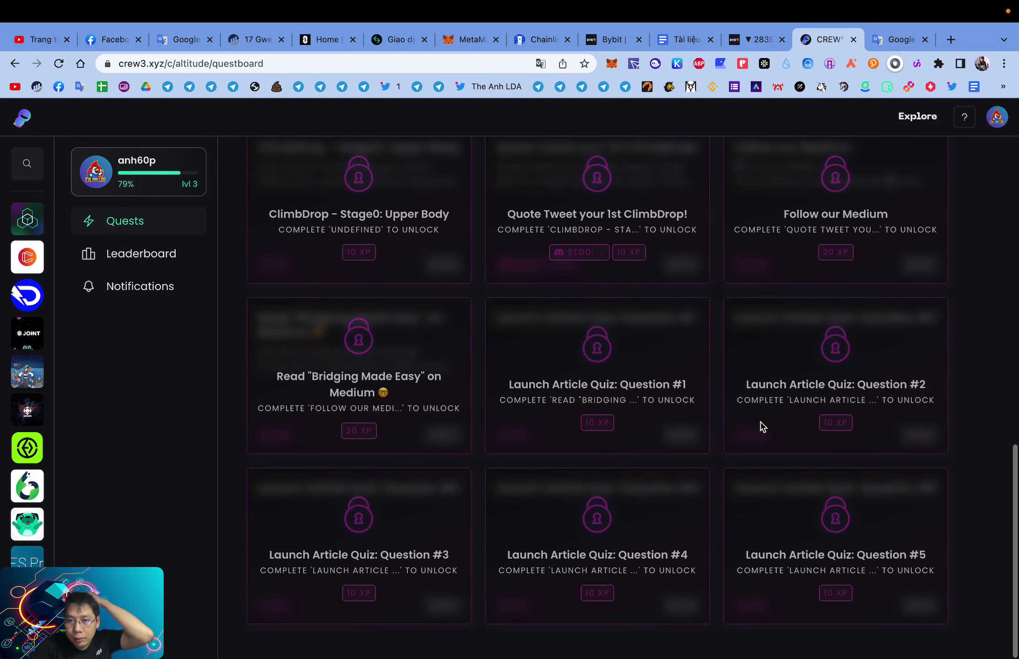
scroll(761, 426, up, 2)
scroll(769, 419, up, 5)
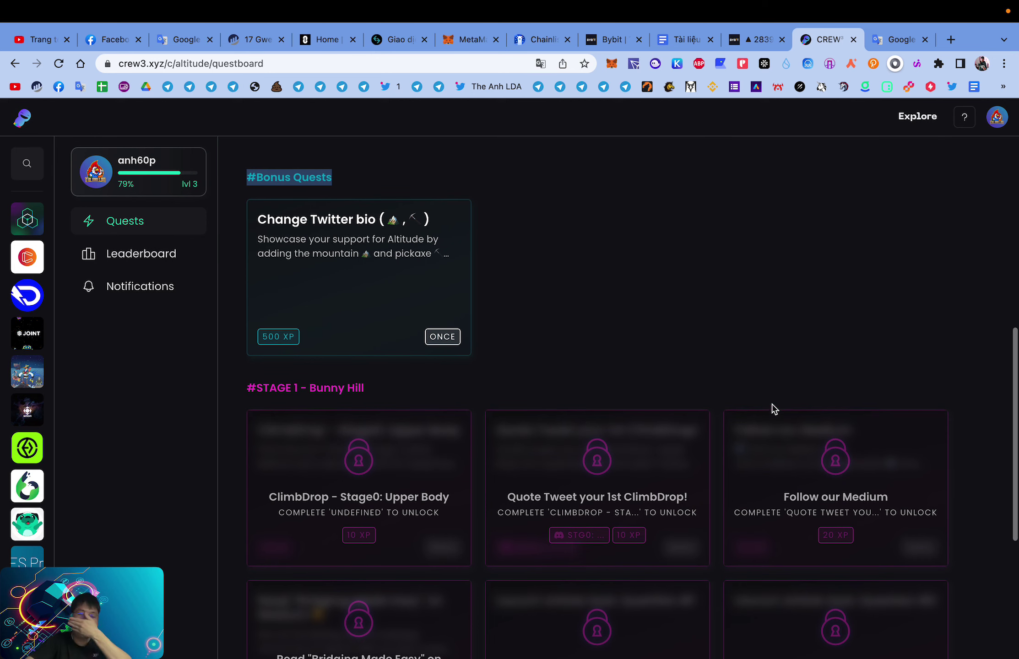
scroll(621, 351, up, 6)
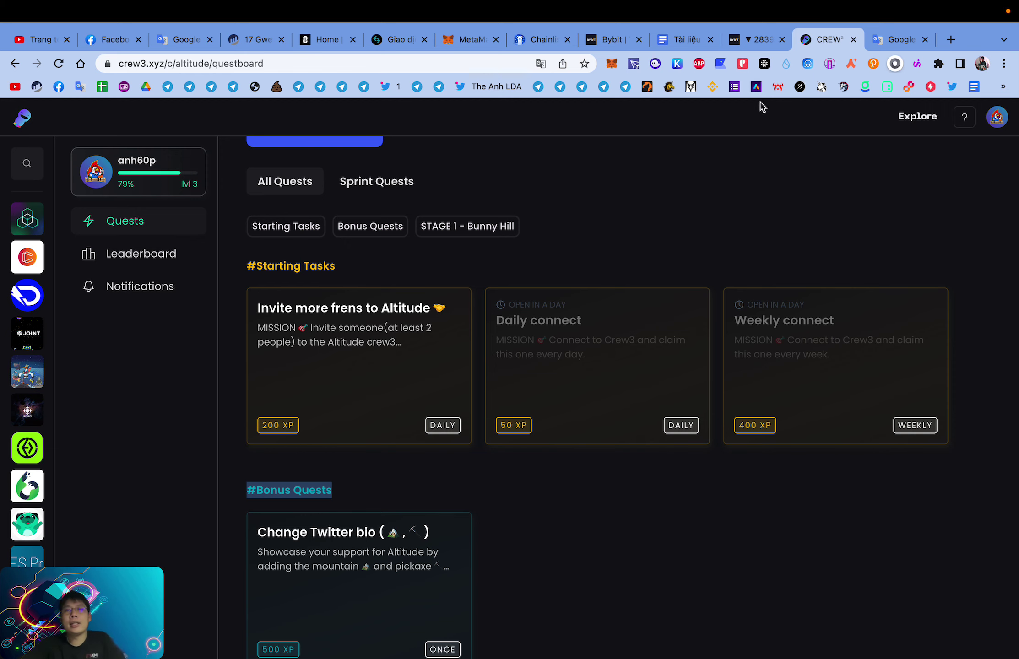
Scroll the Google Docs LayerZero retroactive notes to the top, then move to the layerzero.network site.
click(662, 40)
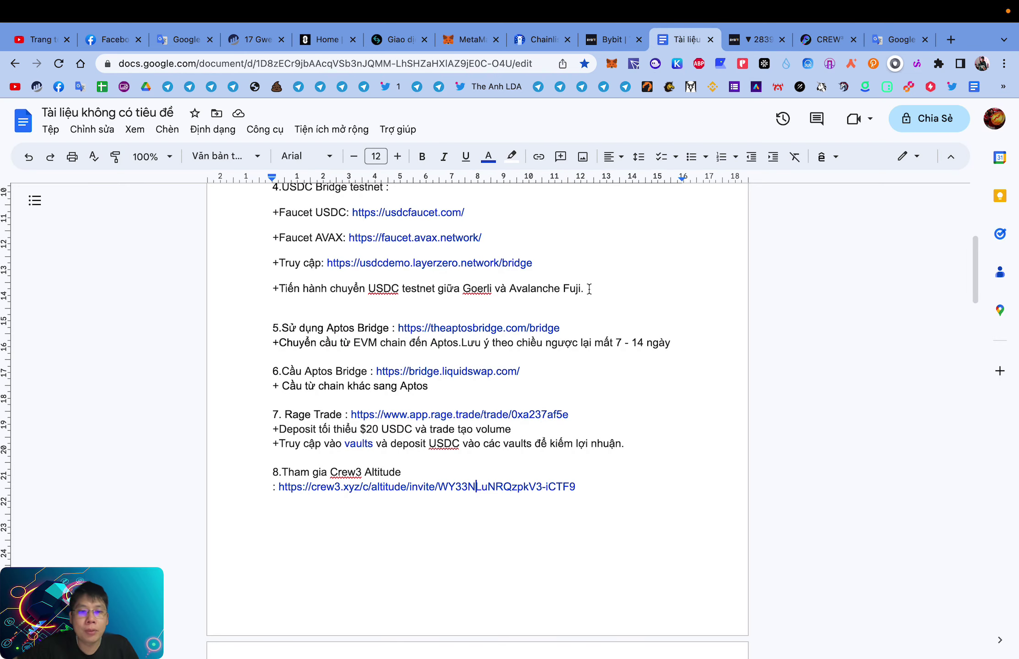
scroll(589, 288, up, 7)
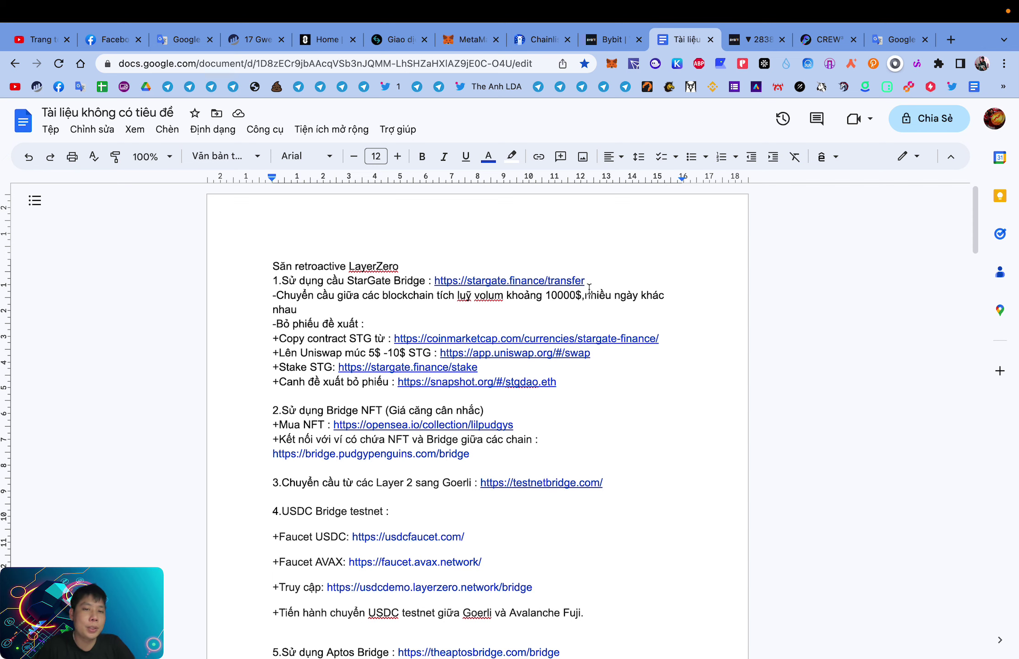
click(327, 39)
scroll(782, 380, down, 5)
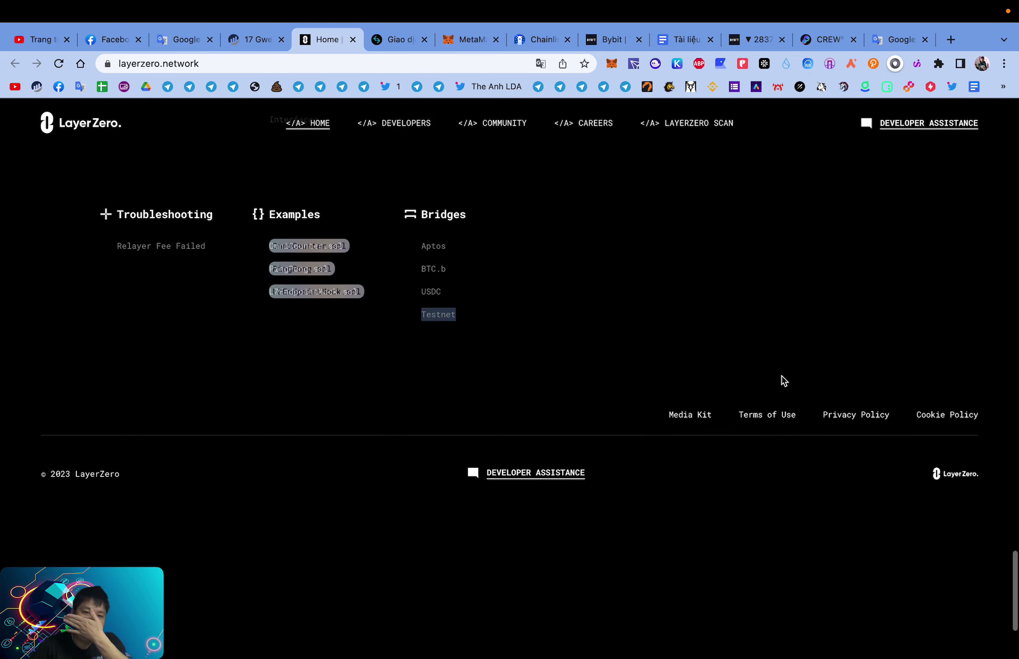
Open bitcoinbridge.network in a new tab from the BTC.b link in LayerZero's Bridges footer.
scroll(680, 334, up, 3)
click(558, 352)
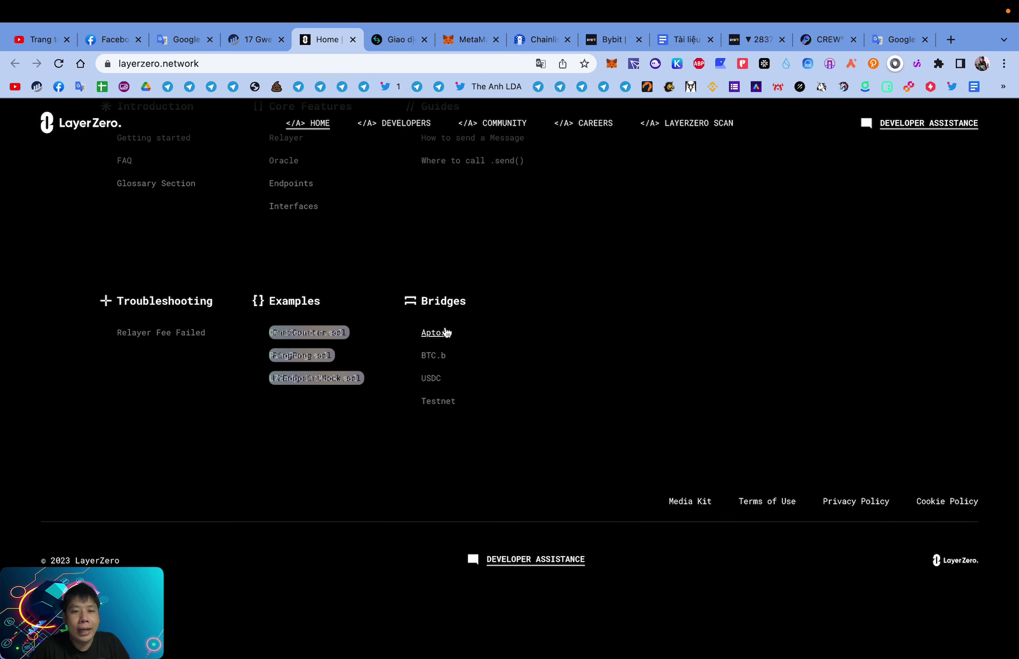
click(441, 357)
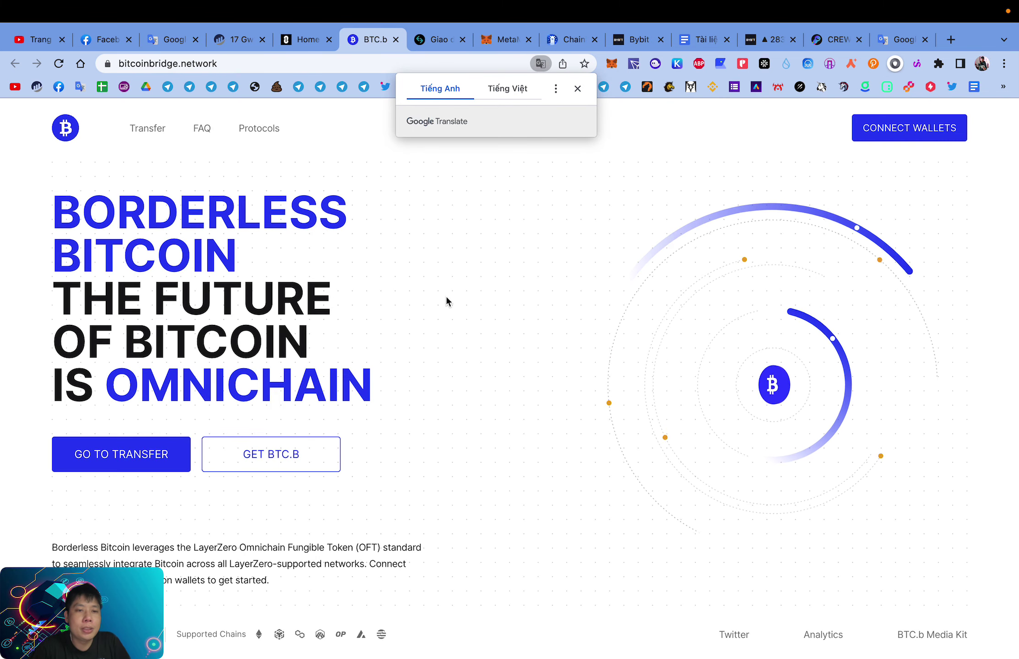
Connect MetaMask Account 1 to the BTC.b bridge as the EVM wallet.
click(898, 137)
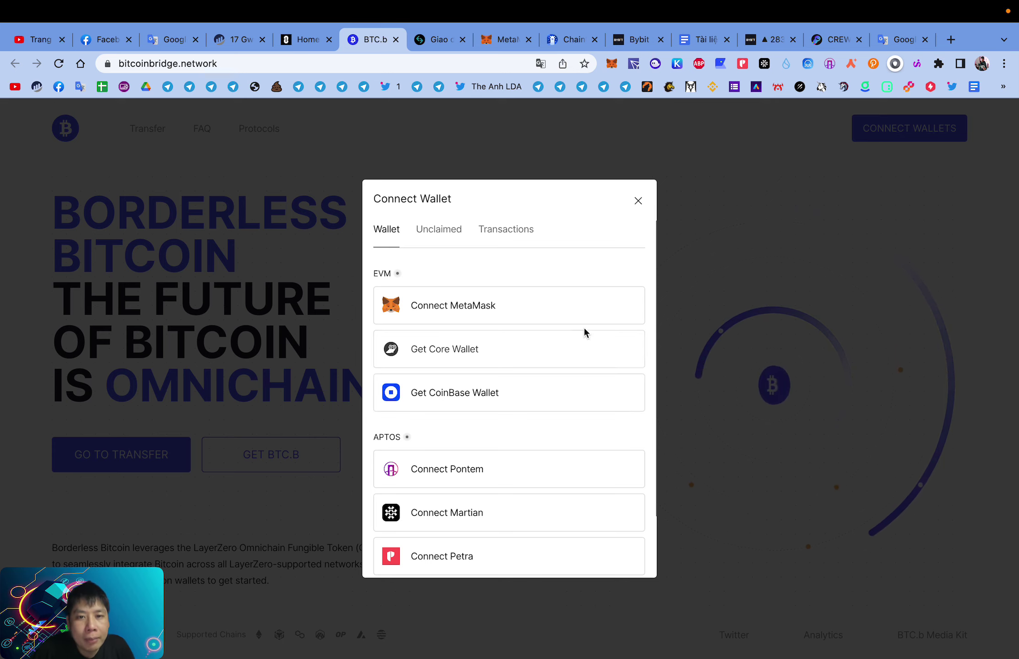
click(587, 305)
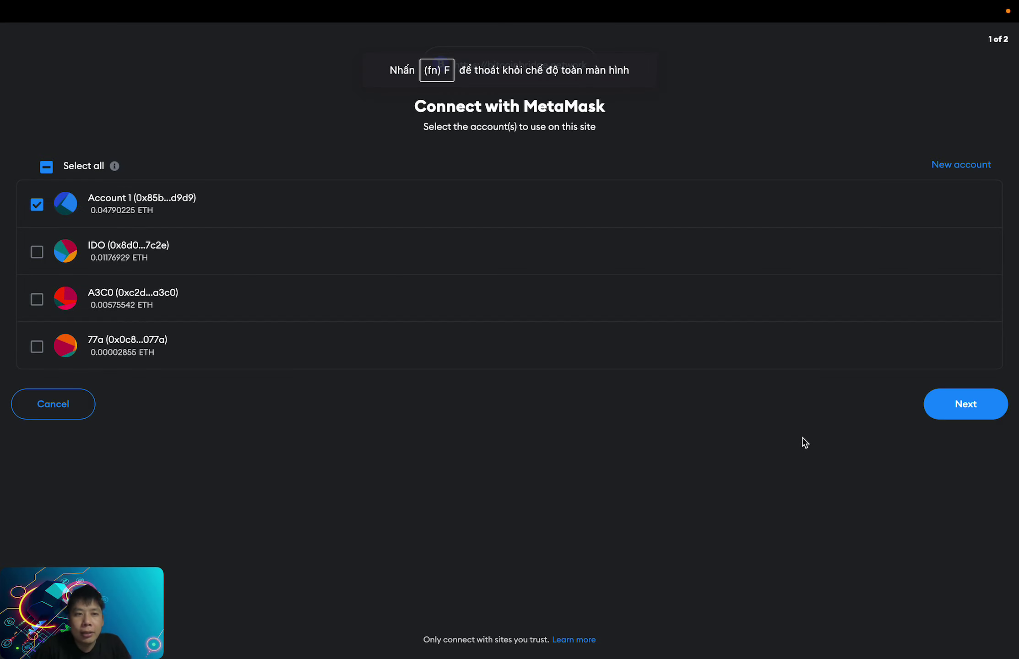
click(985, 412)
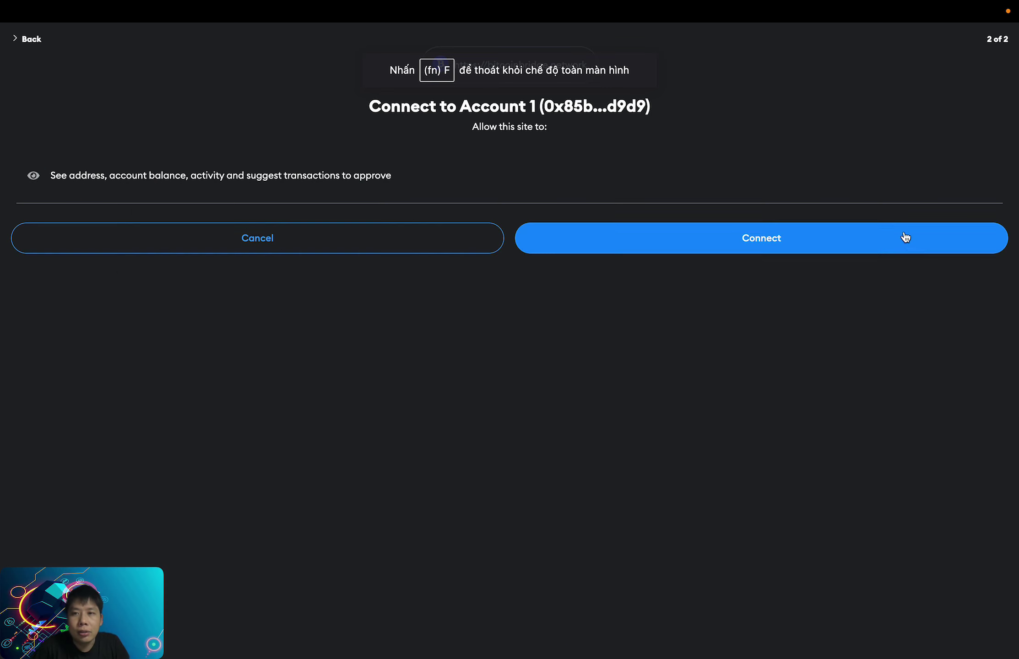
click(904, 236)
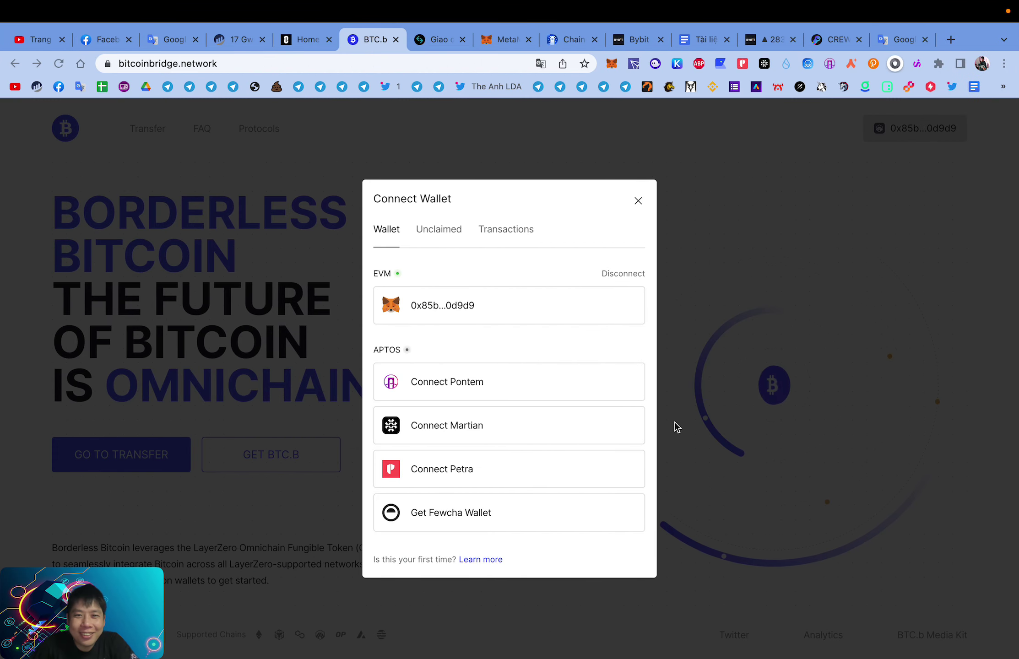
Unlock the Pontem wallet with its password and approve it as the Aptos wallet.
click(528, 378)
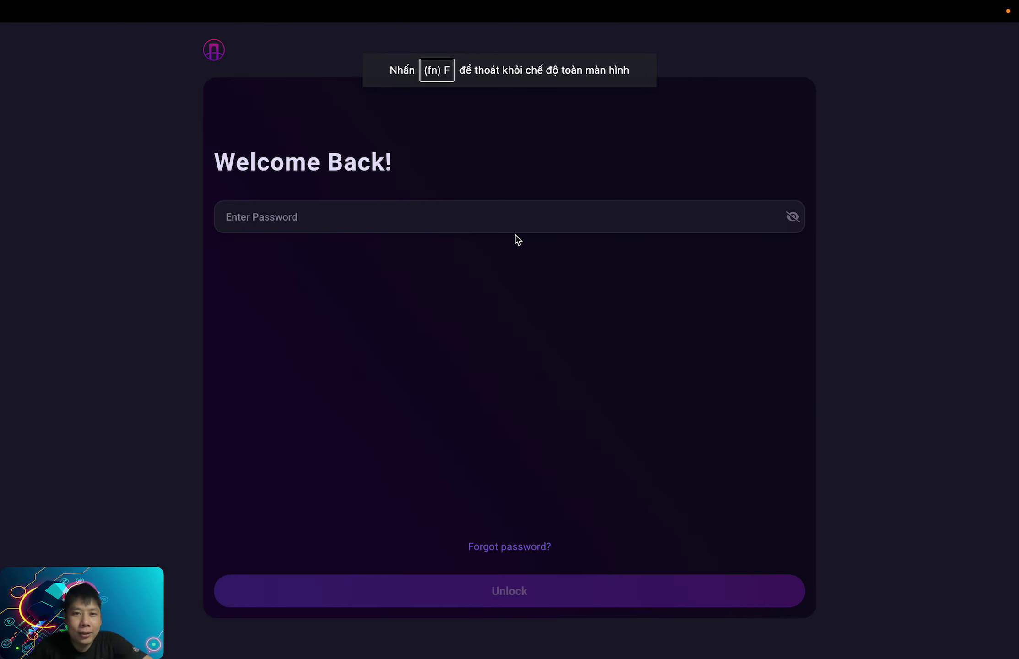
click(514, 229)
text(****)
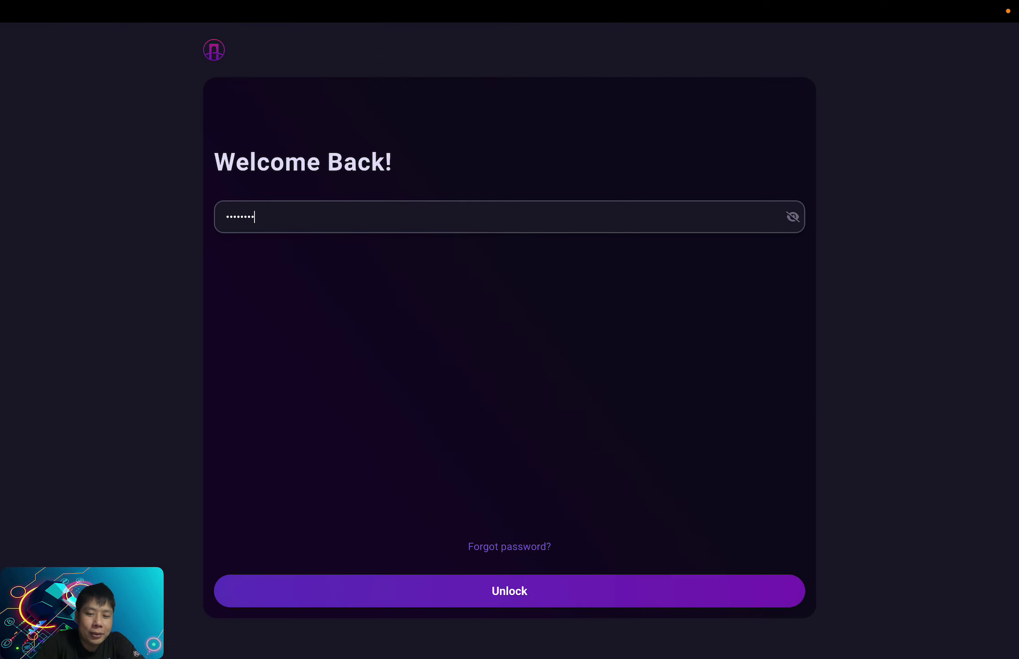
text(**)
key(Return)
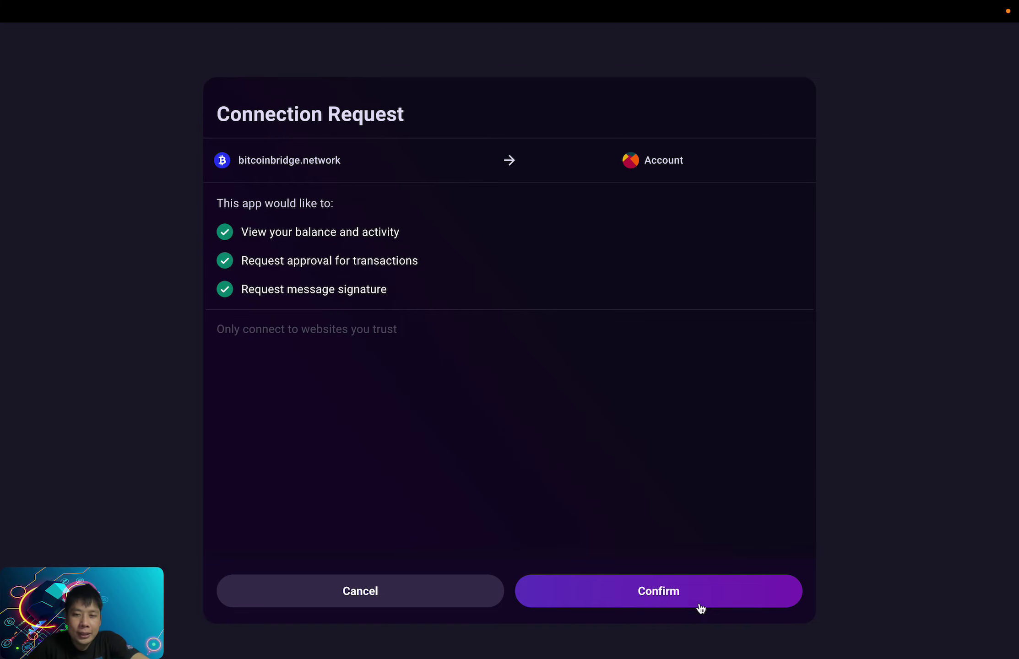
click(700, 607)
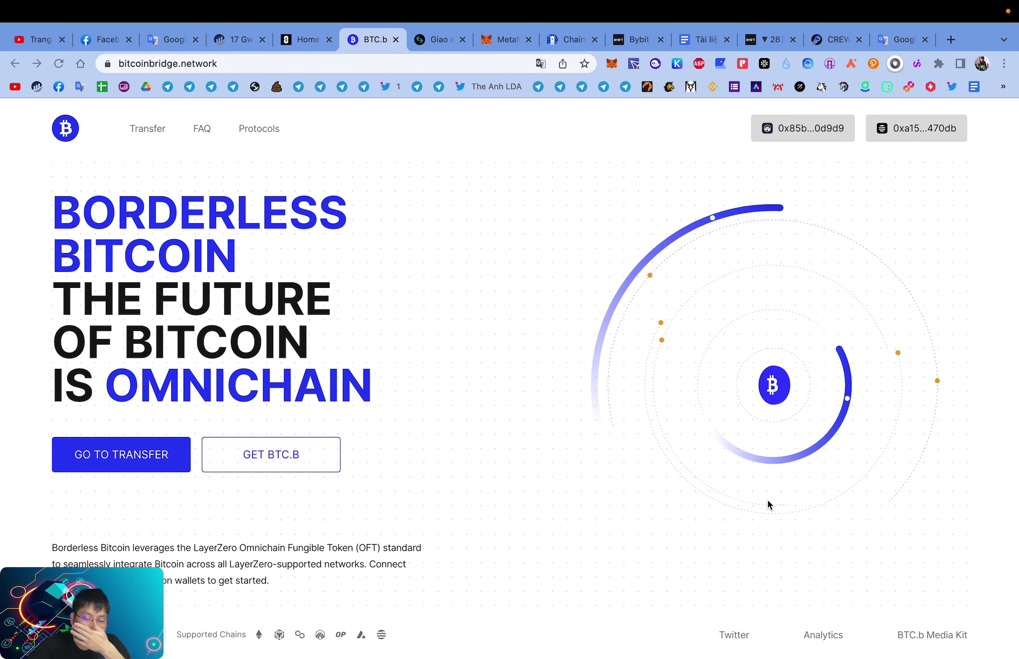
Set the BTC.b transfer form to Arbitrum → Optimism, then bring up link options on the bridge logo.
click(185, 459)
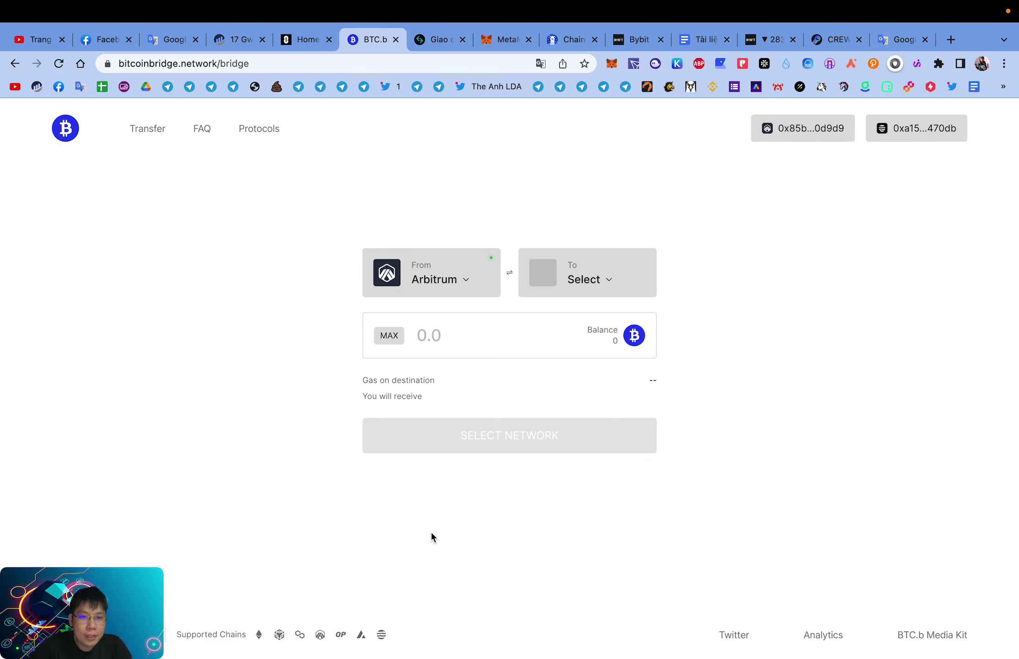
click(612, 294)
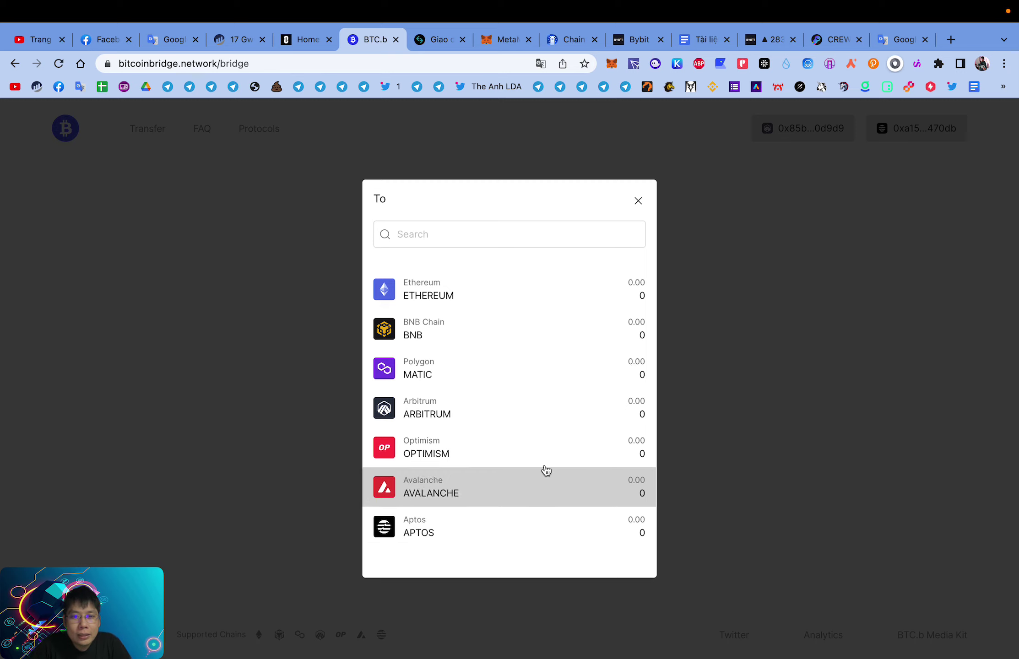
click(542, 446)
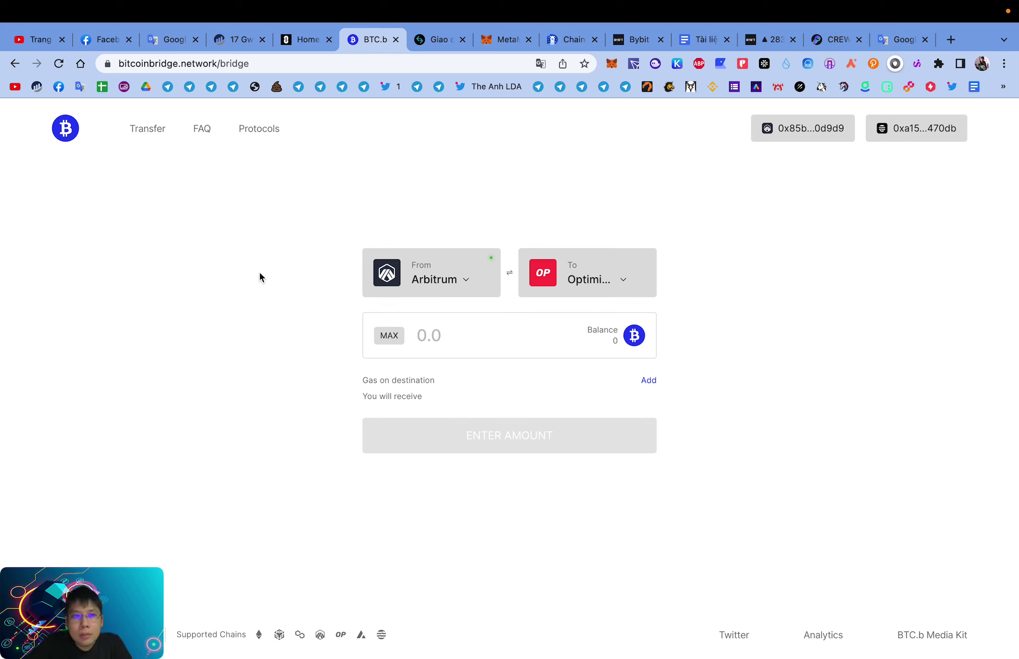
right_click(66, 130)
From the bridge's GET BTC.B page, open Core's Swap tool at core.app/swap.
click(80, 134)
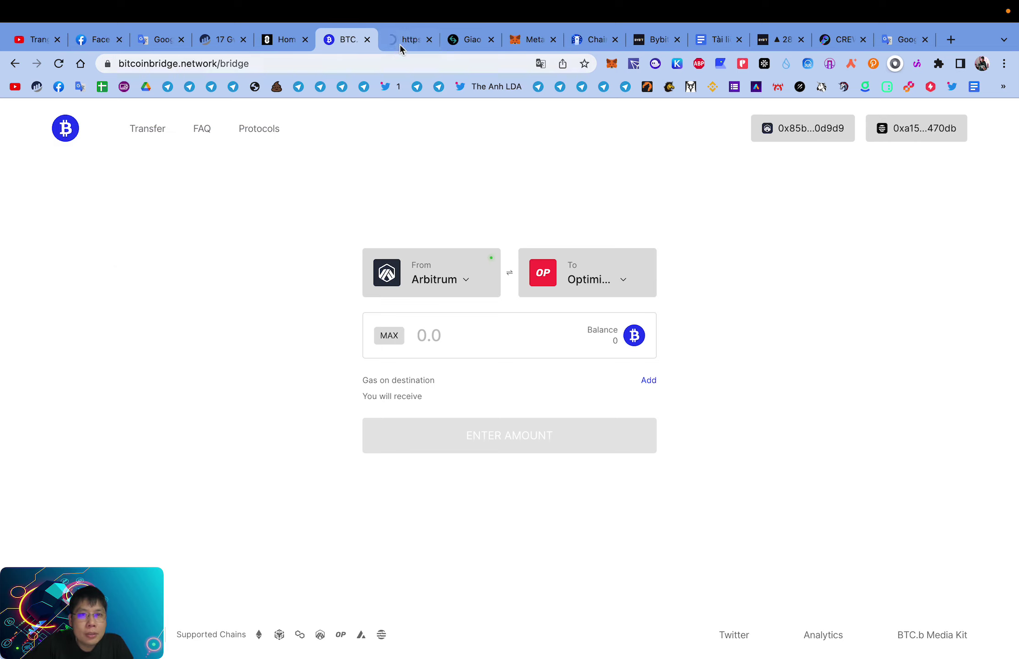
click(400, 45)
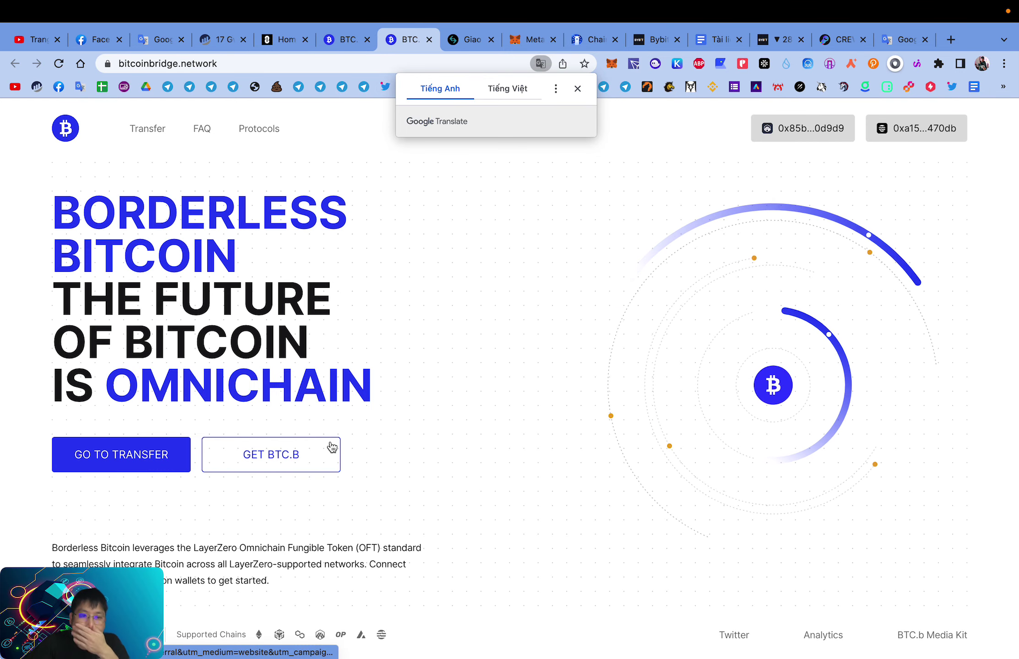
click(315, 465)
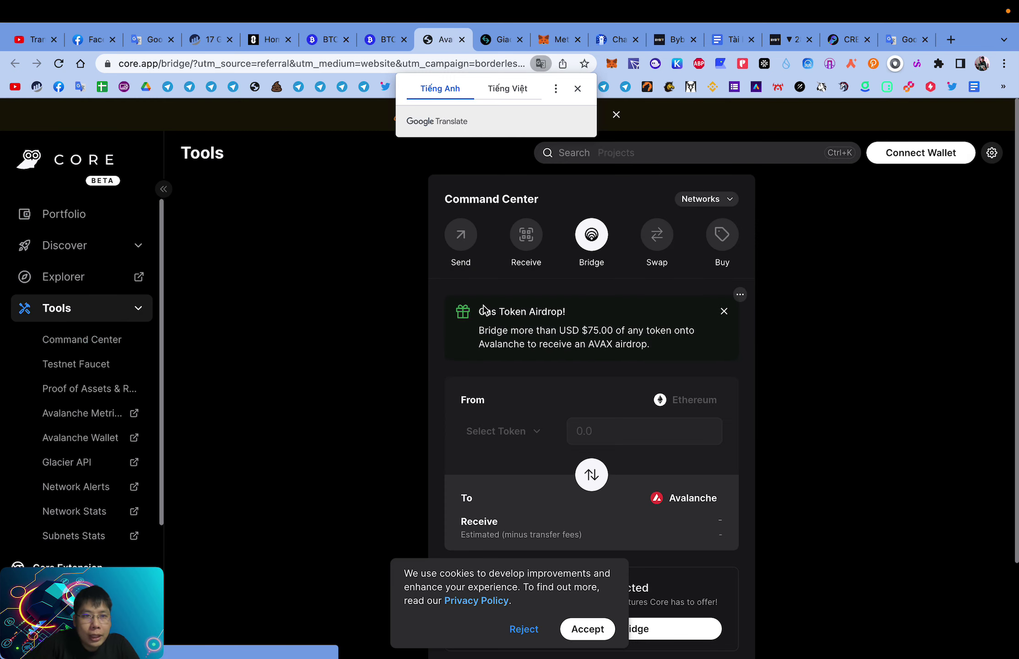
click(812, 422)
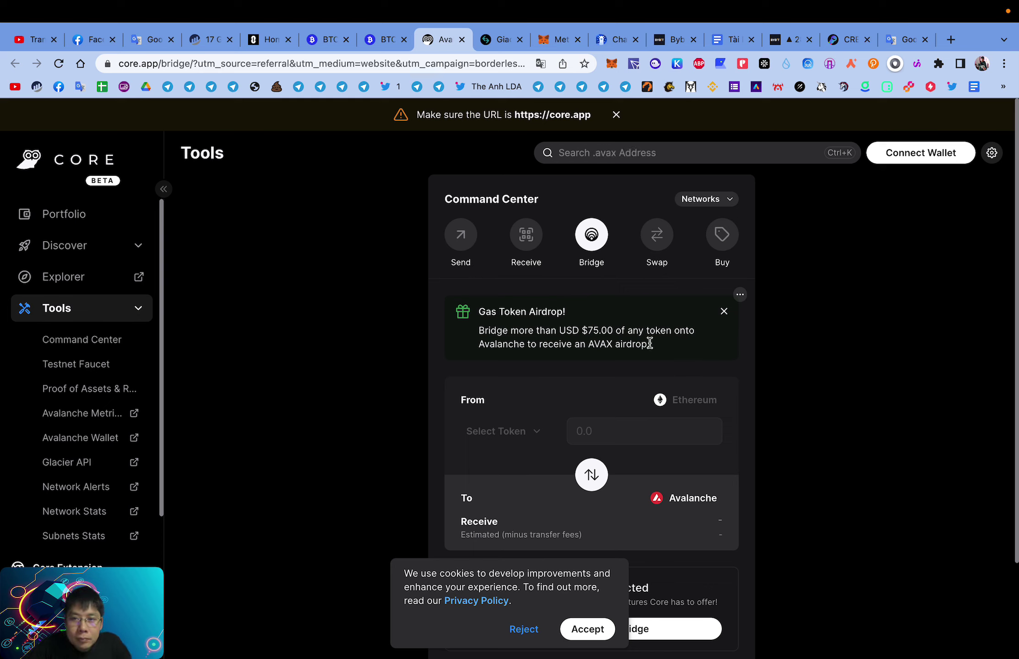
click(658, 238)
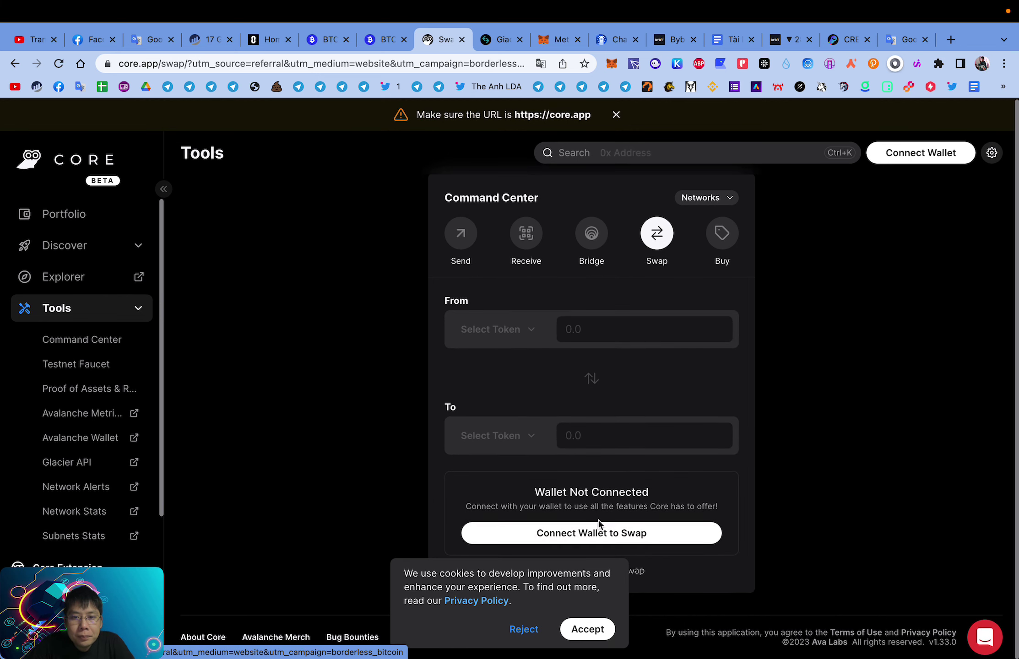
Reject cookies, connect Core with MetaMask, and accept the Terms of Use.
click(526, 629)
click(516, 322)
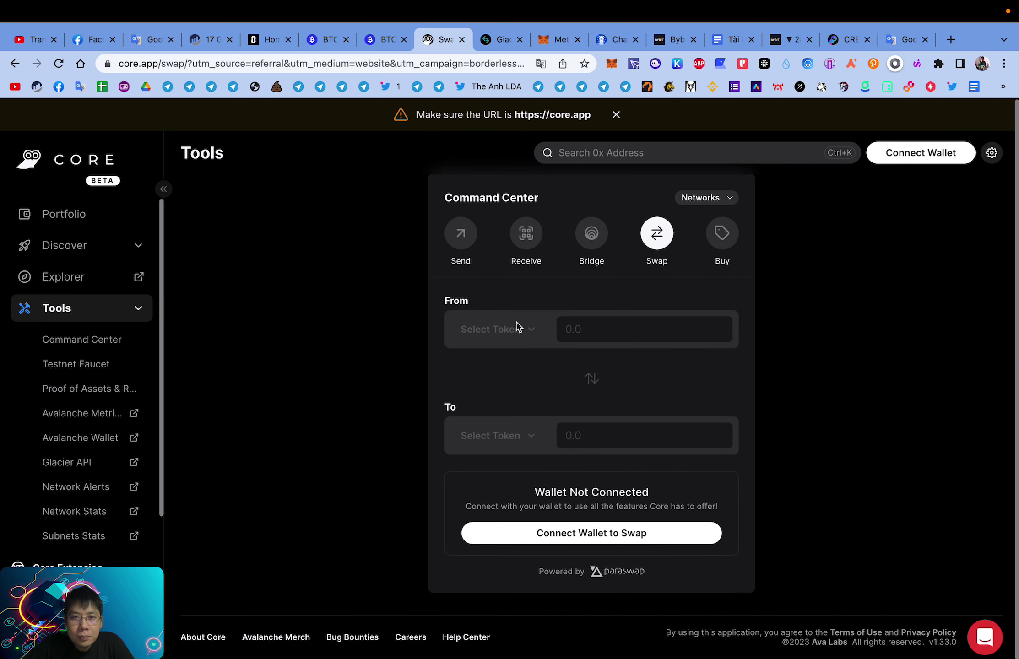
click(588, 326)
click(911, 154)
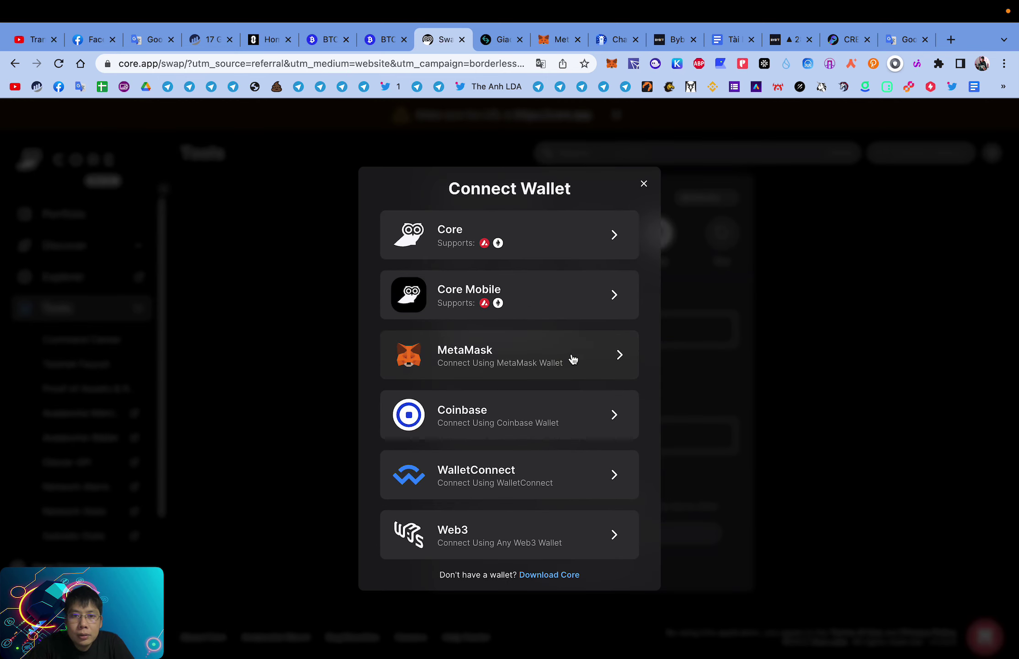
click(588, 356)
click(414, 390)
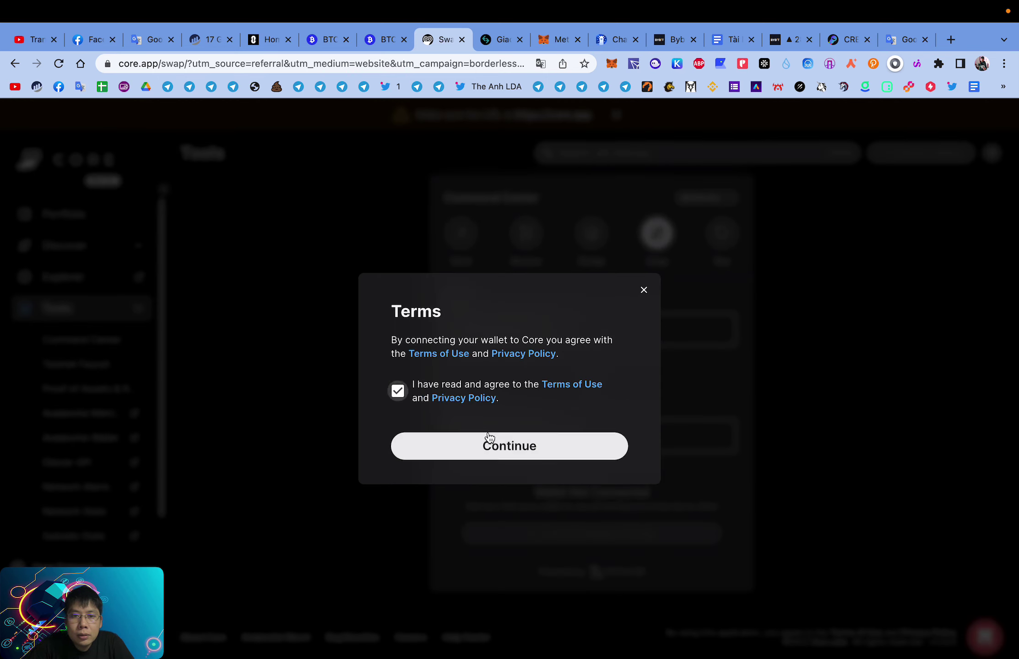
click(494, 444)
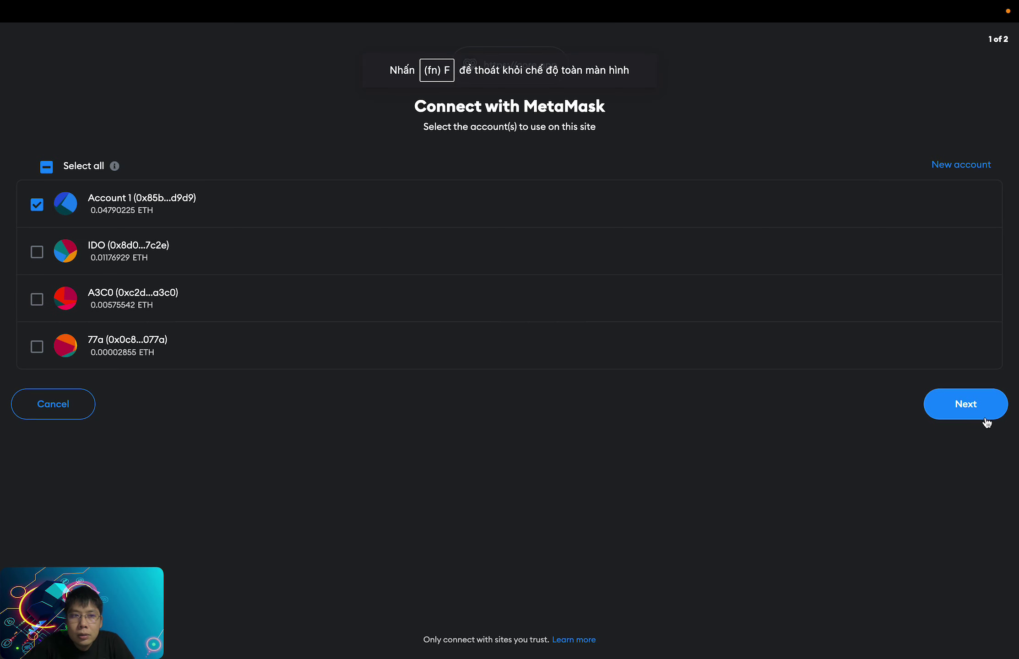
Approve the MetaMask connection for Account 1 and switch the wallet to Avalanche Mainnet.
click(979, 410)
click(885, 241)
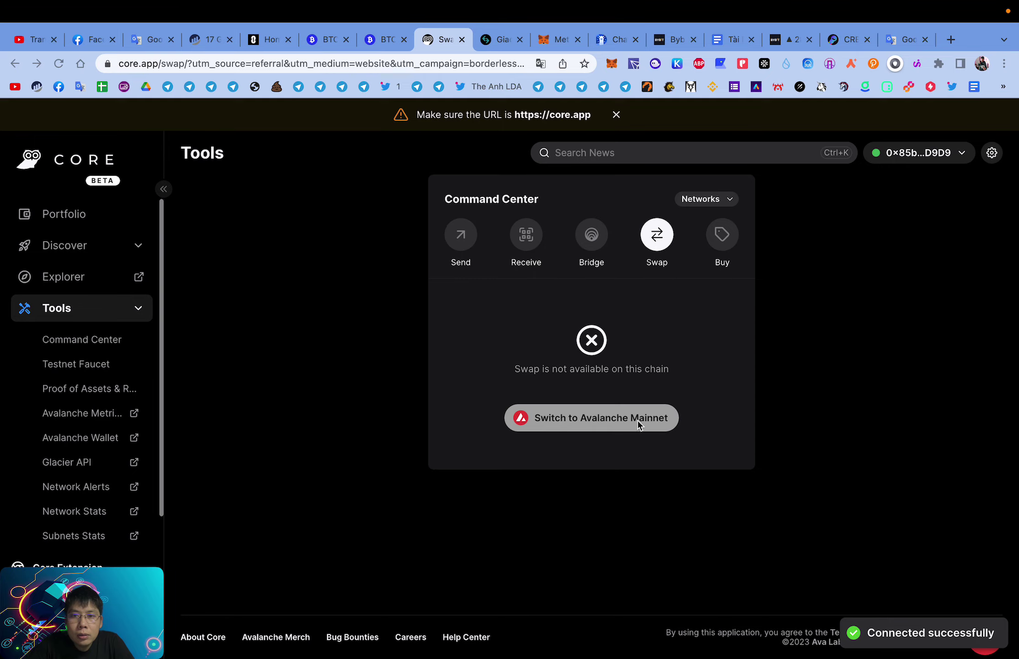
click(637, 421)
click(835, 640)
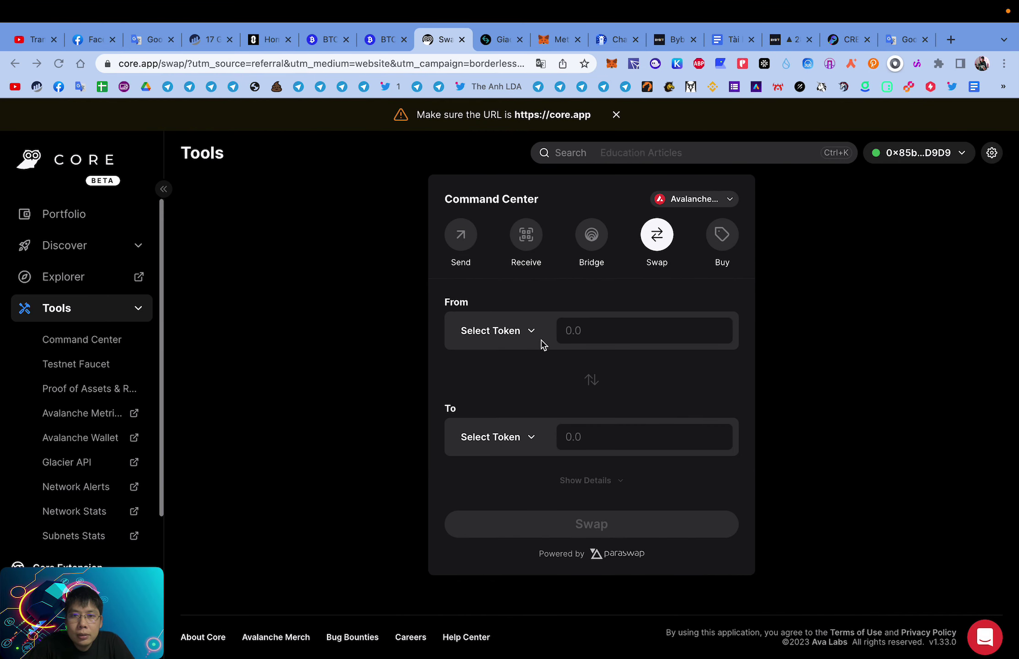
Set the swap from AVAX to BTC.b, keeping the Avalanche C-Chain network.
click(541, 341)
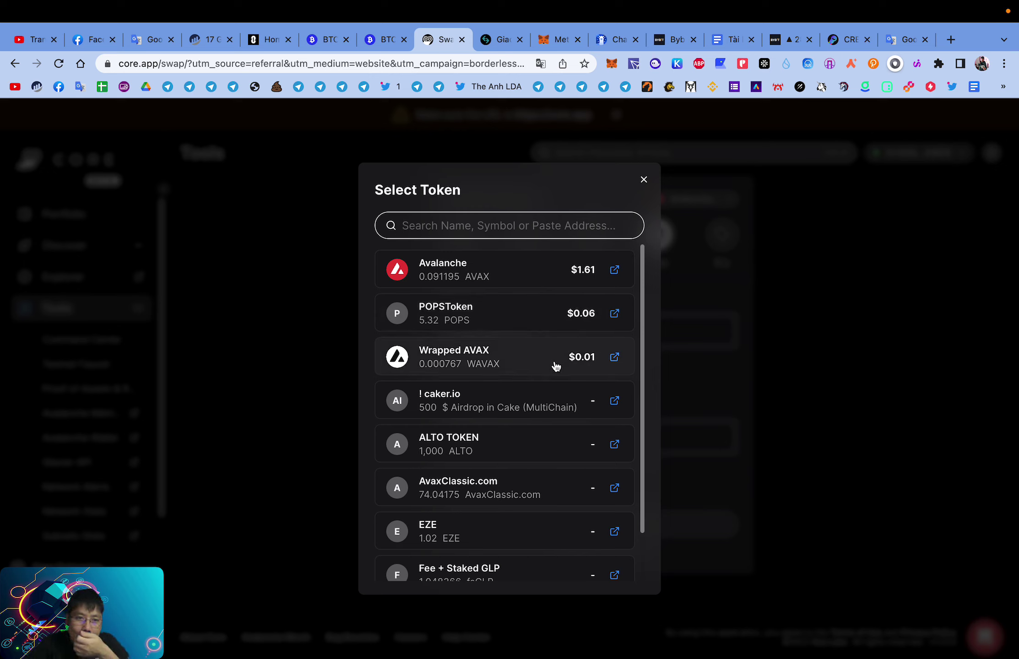
click(555, 283)
click(536, 435)
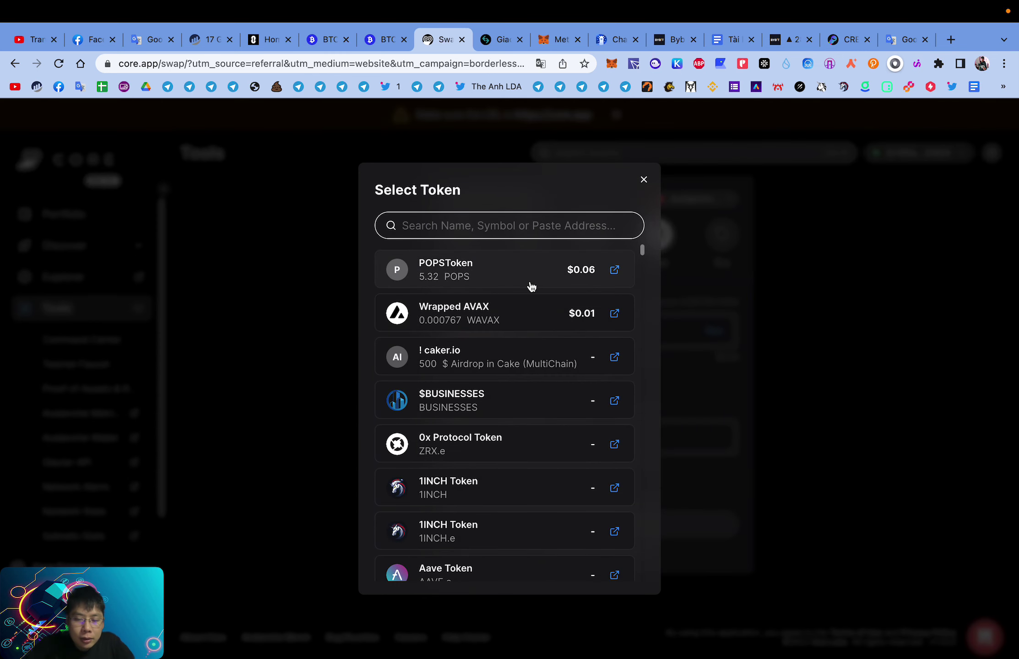
text(btc)
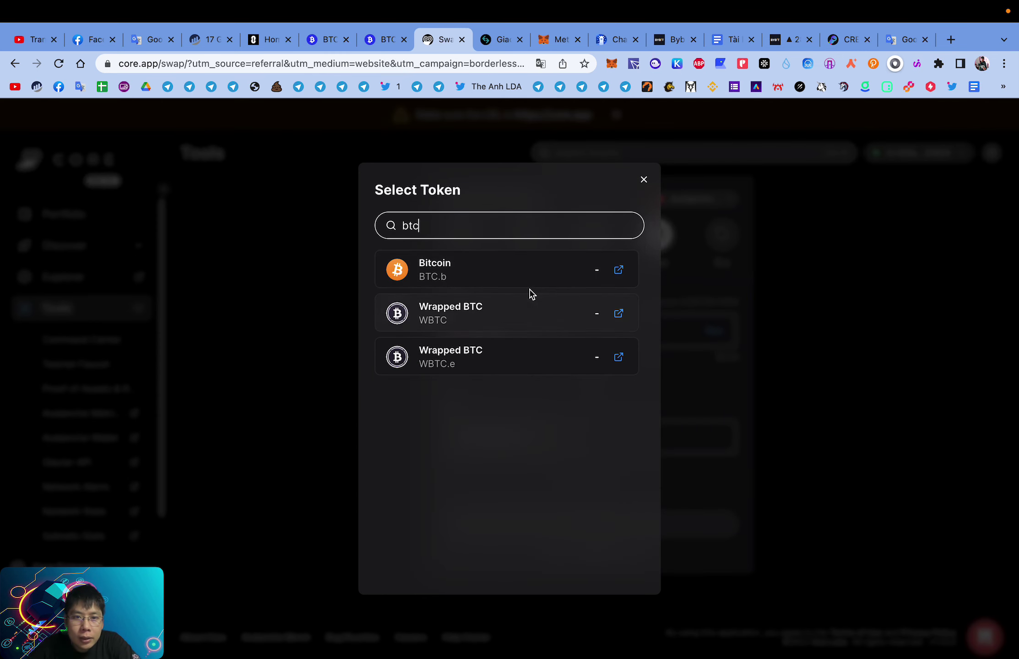
click(531, 270)
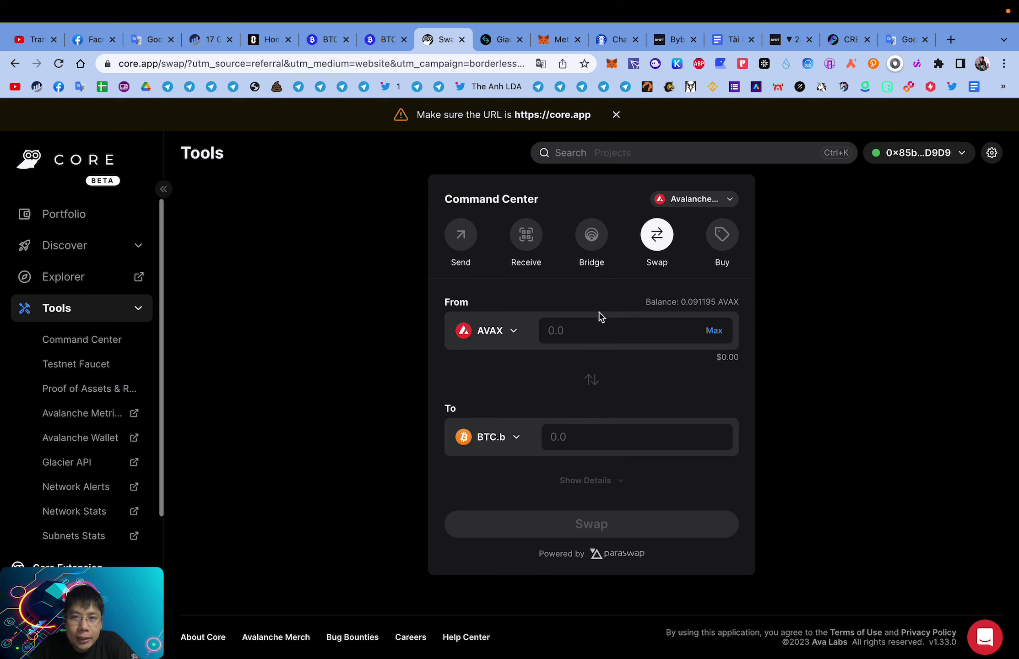
click(707, 200)
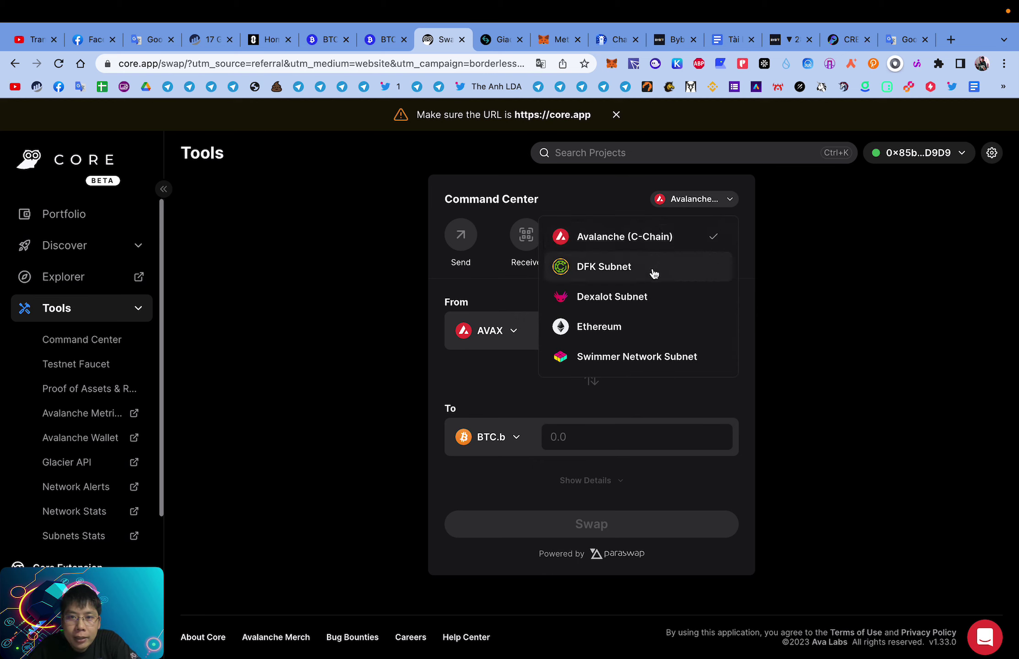
click(869, 300)
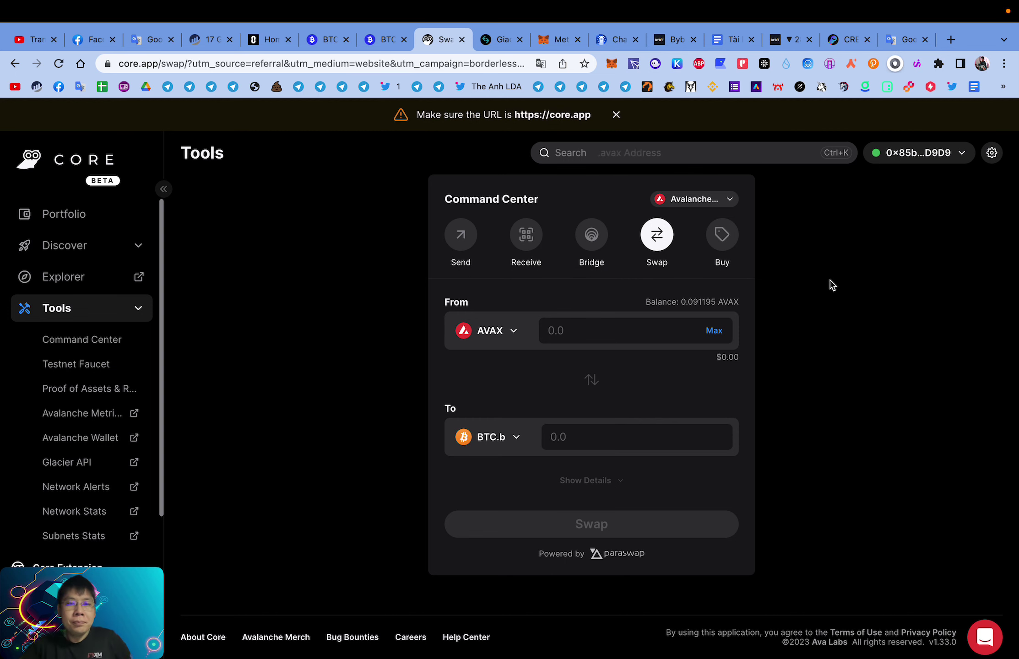
Filter Bybit's spot assets by 'apt' and open the APT/USDT trading pair.
click(673, 40)
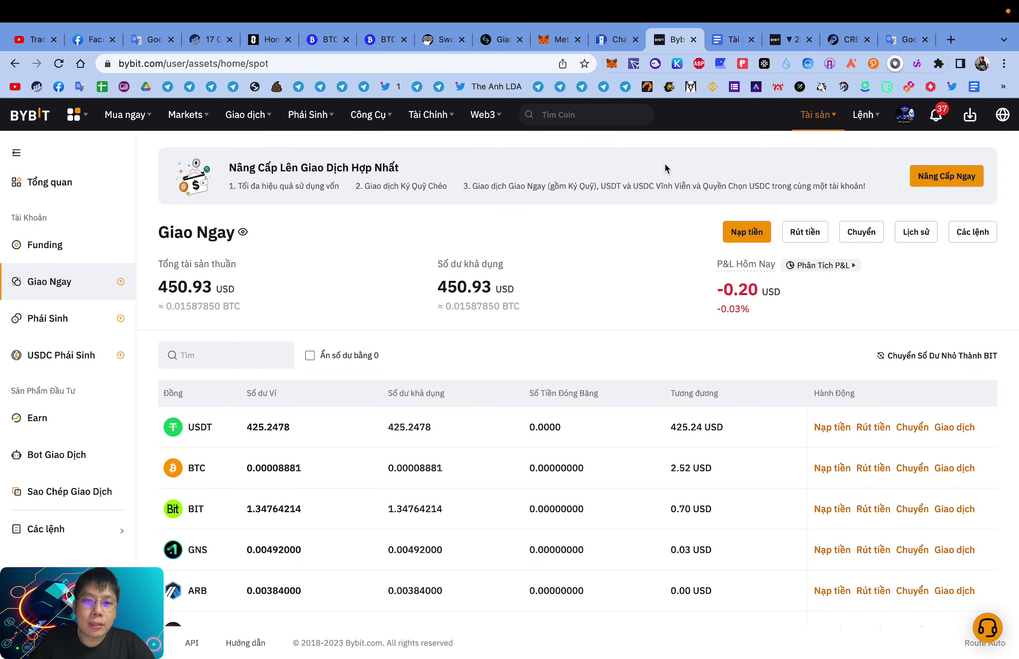
scroll(375, 363, down, 2)
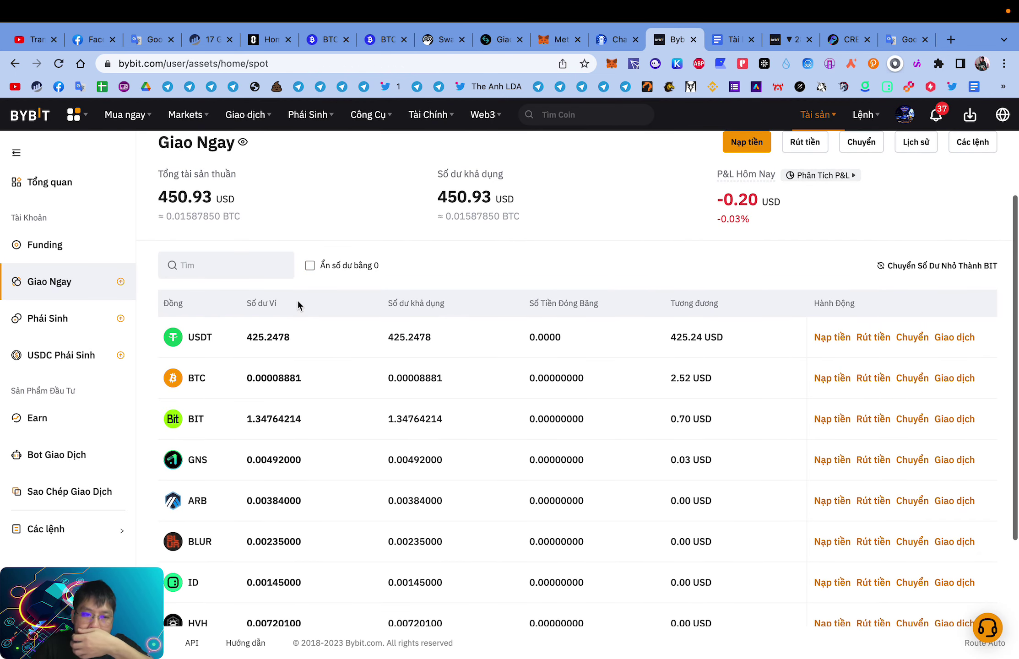
scroll(341, 239, up, 2)
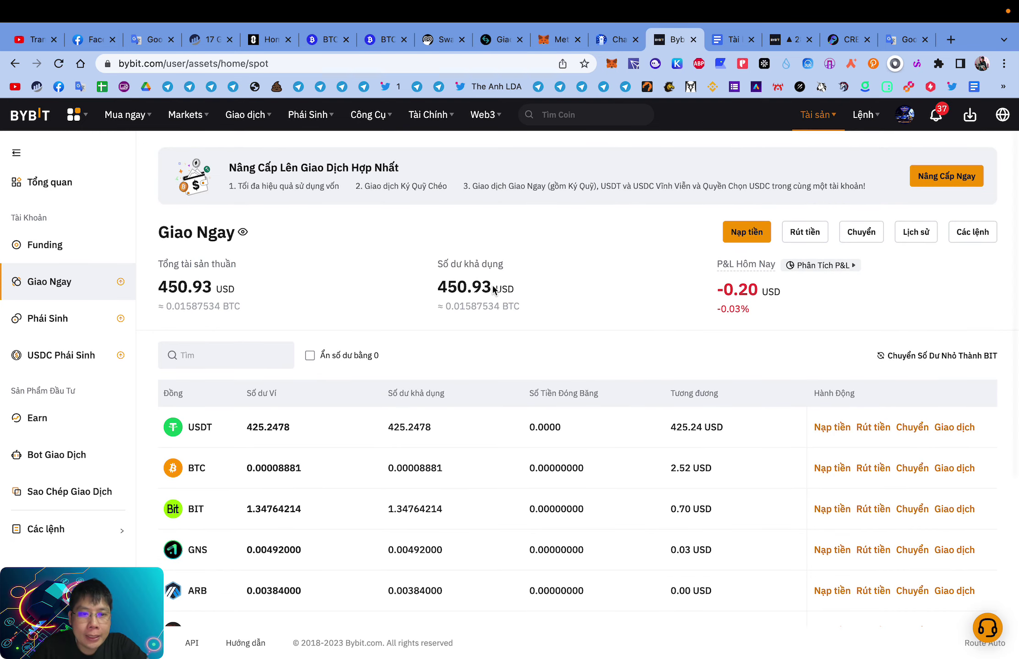
scroll(493, 289, down, 3)
scroll(493, 290, up, 5)
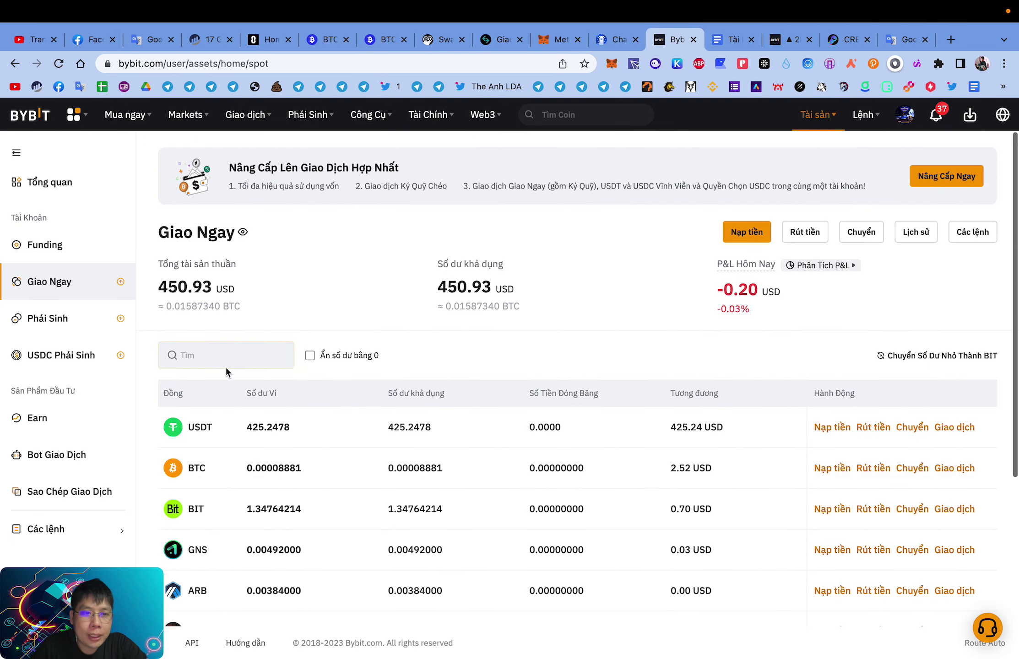
click(226, 360)
text(apt)
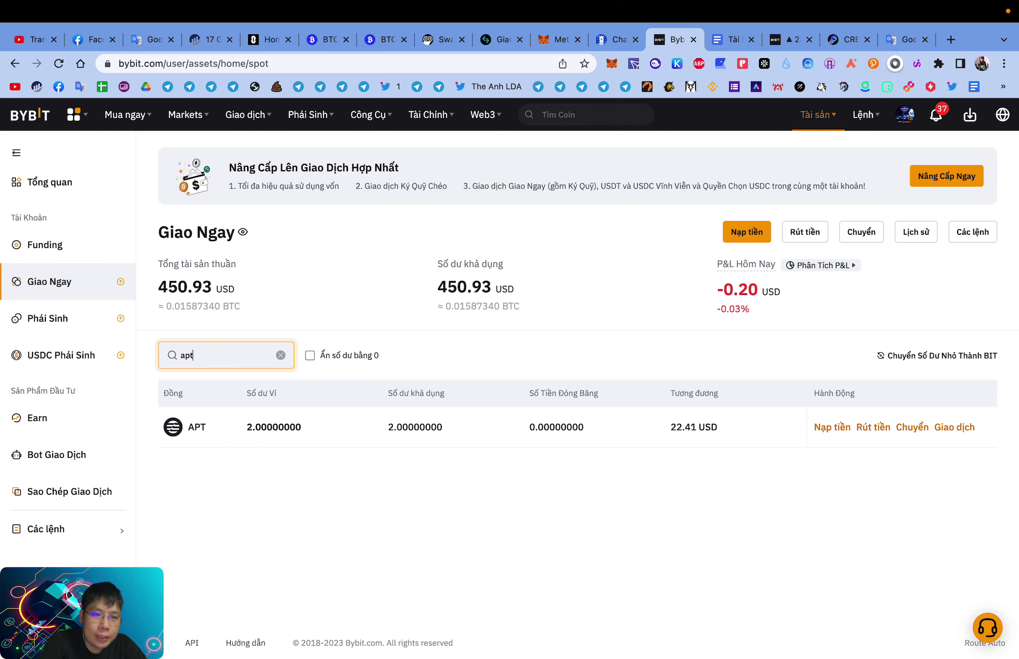
click(953, 428)
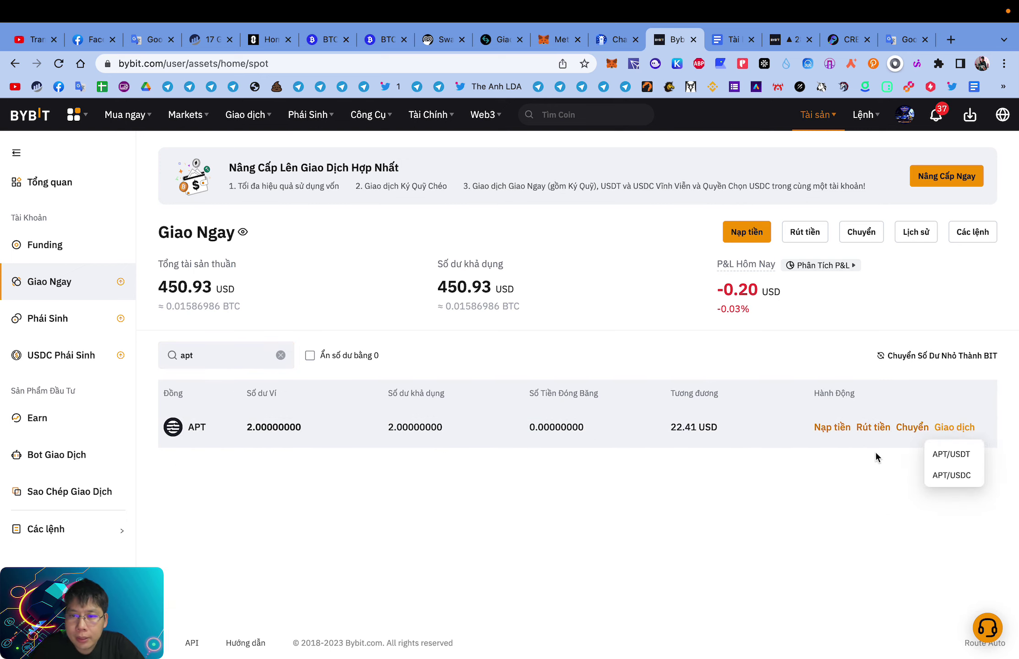
click(971, 461)
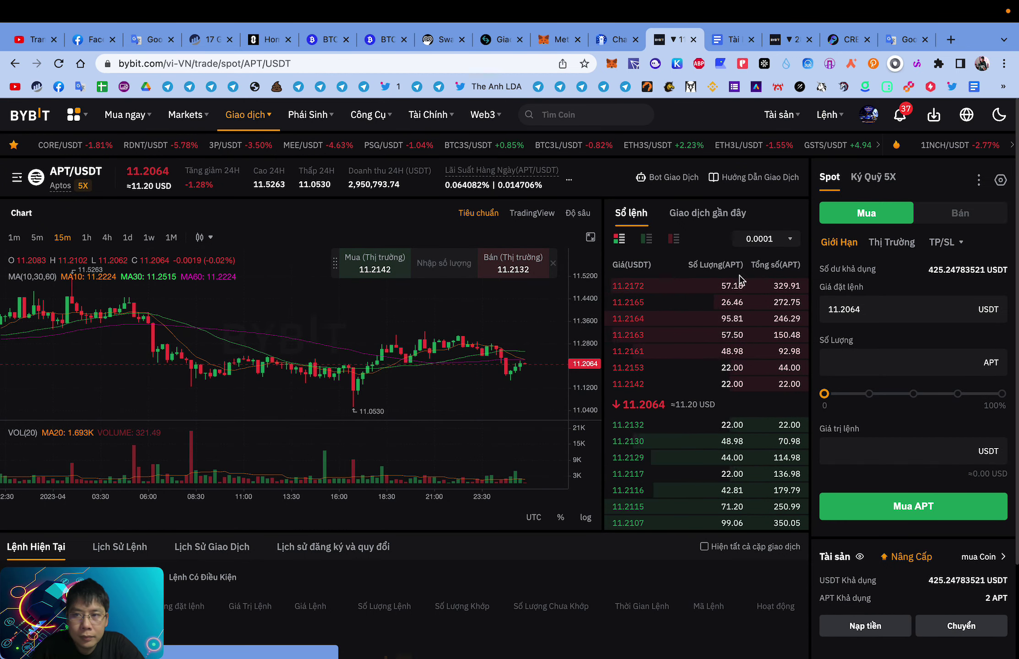
Place and confirm a 100% market sell of 2 APT for USDT.
click(955, 215)
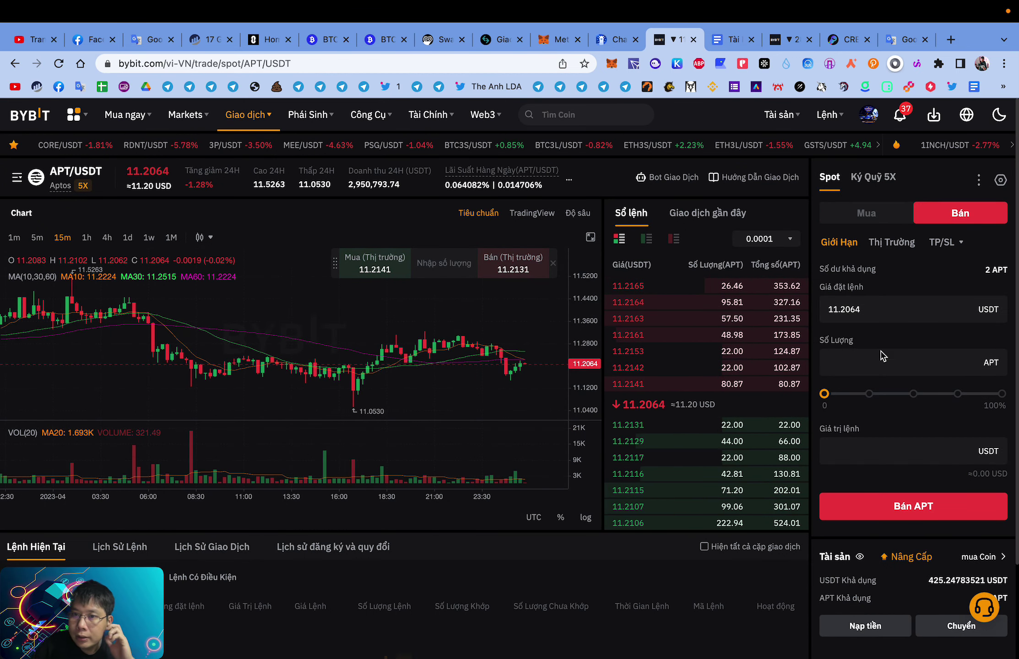
click(886, 243)
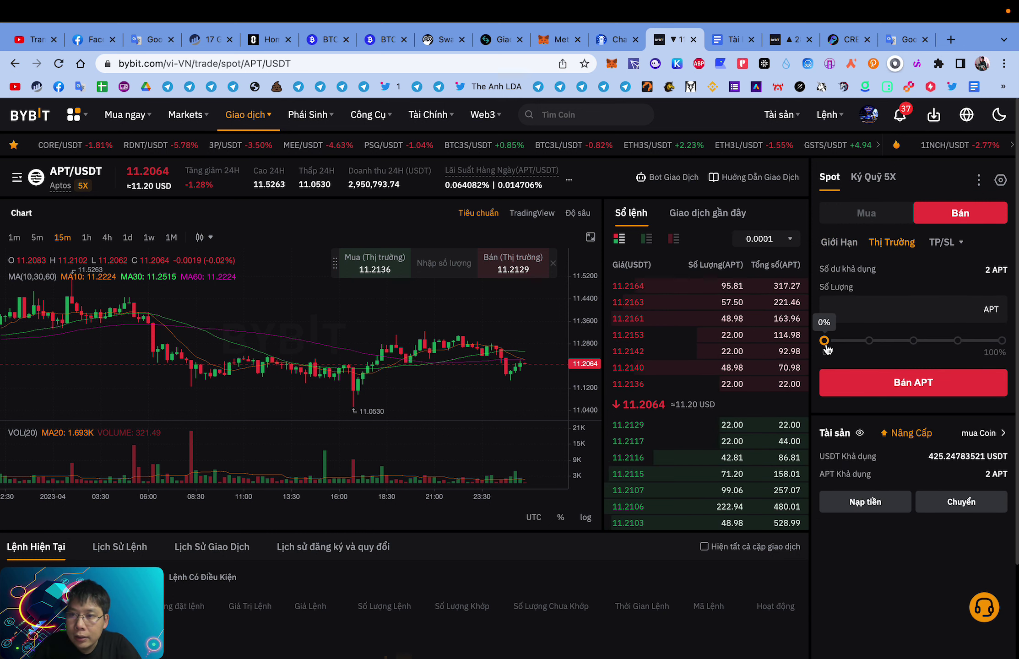
drag(825, 343, 1002, 342)
click(939, 393)
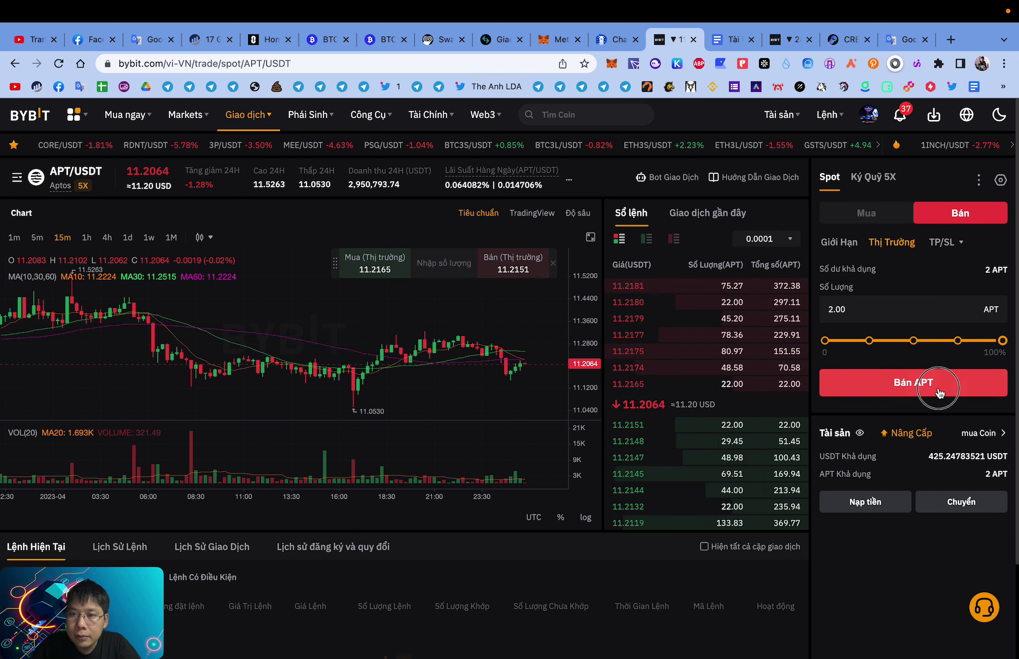
click(478, 467)
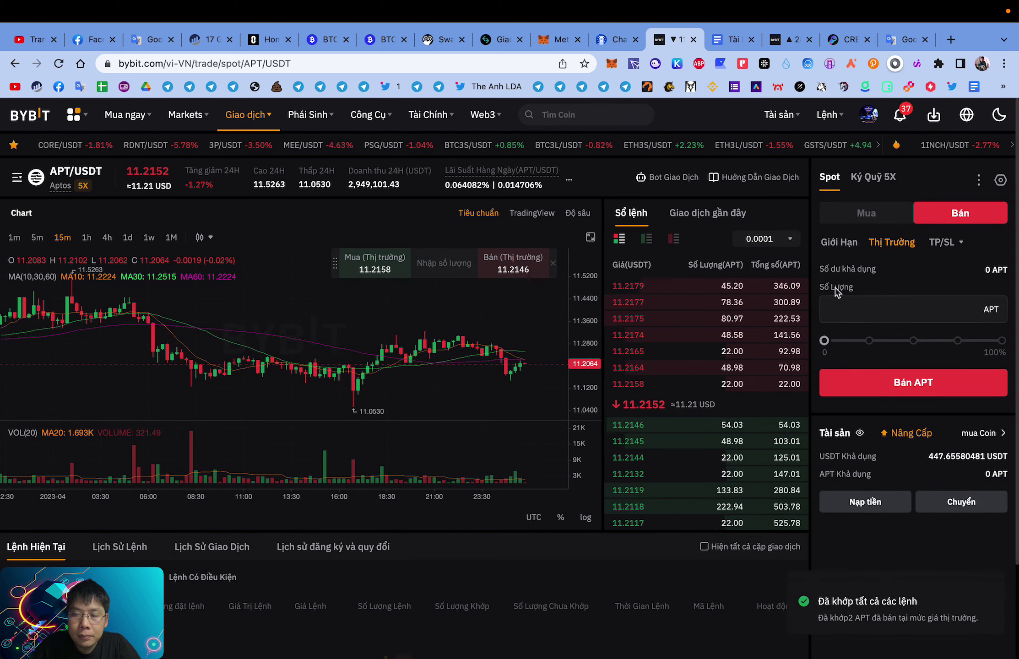
click(17, 177)
click(60, 217)
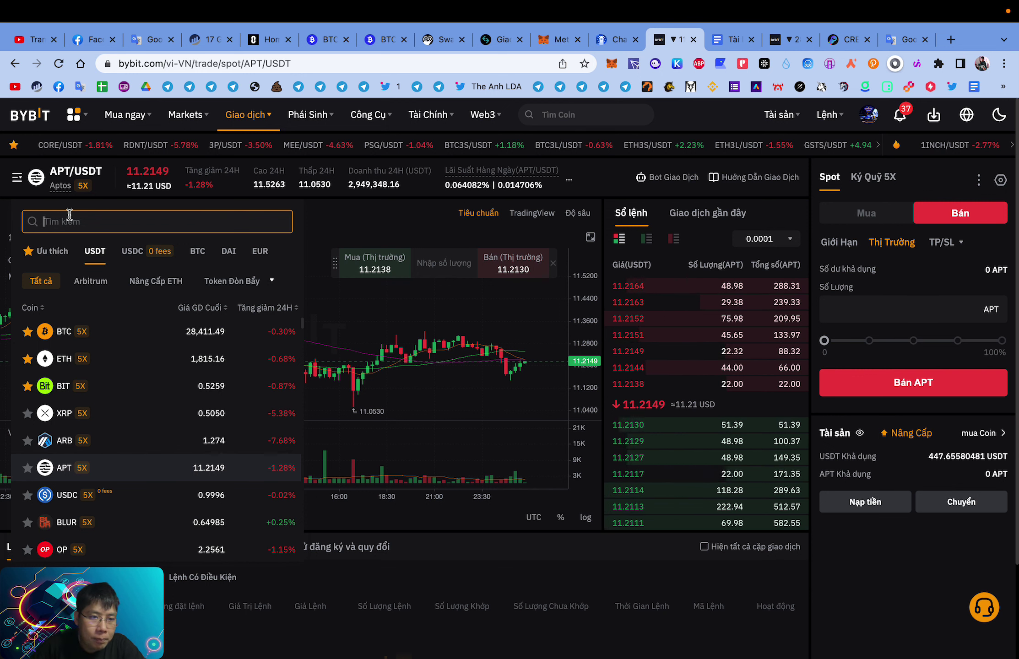
Limit-buy 1.1 AVAX at 17.6617 USDT on AVAX/USDT, then open the asset overview.
text(AVA)
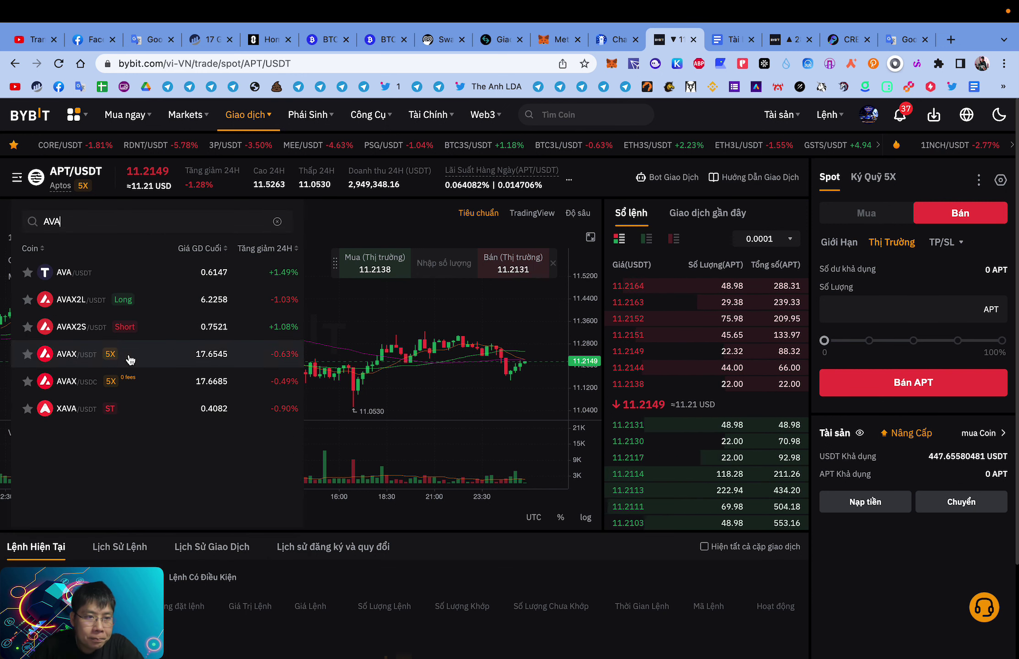
click(185, 362)
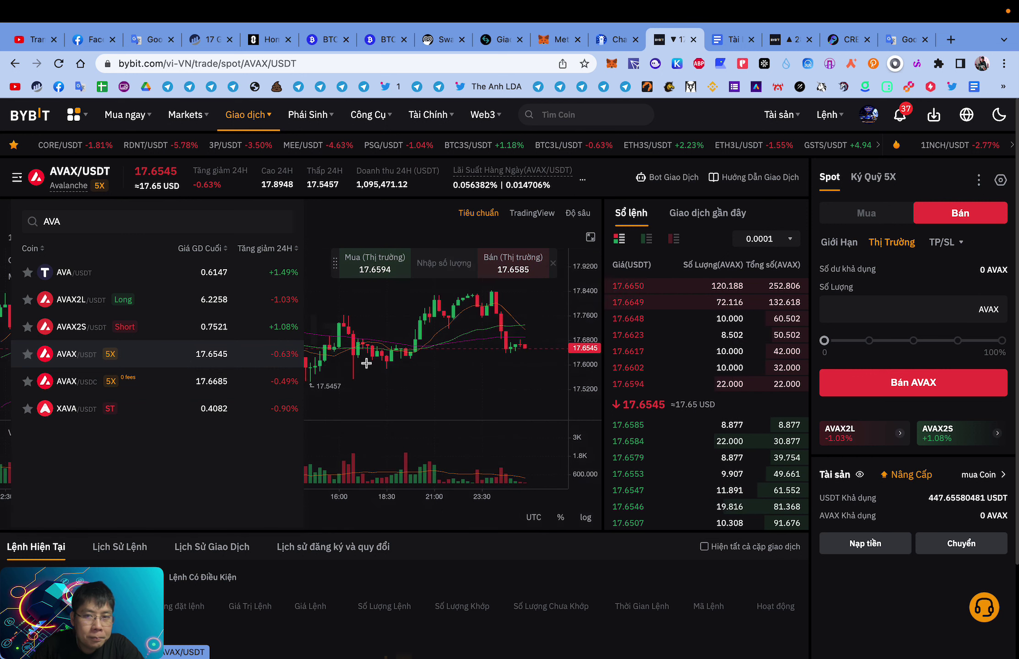
click(869, 214)
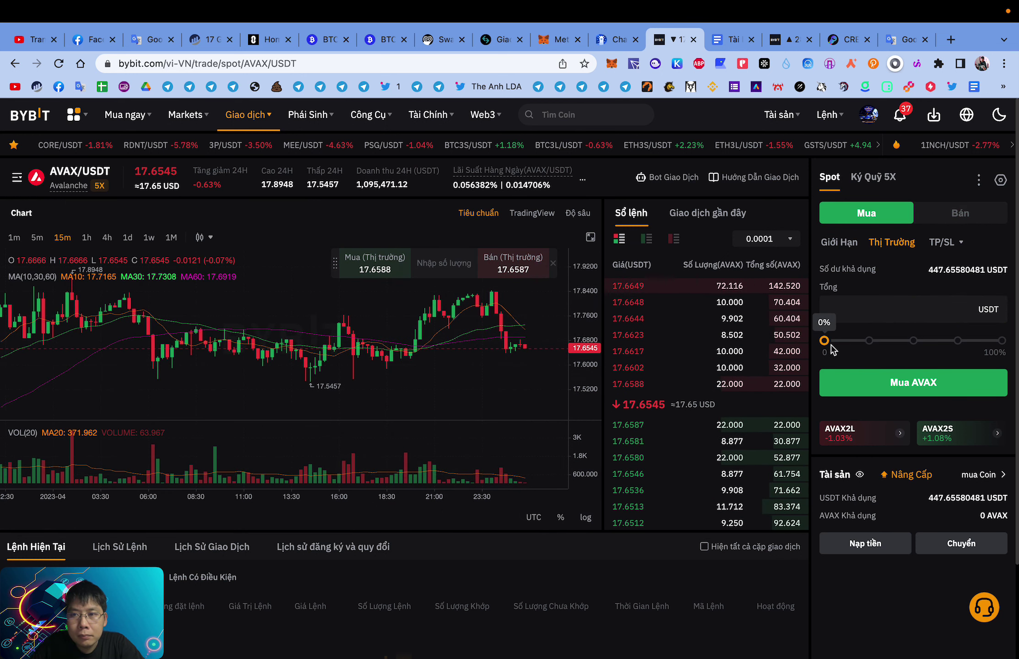
click(863, 315)
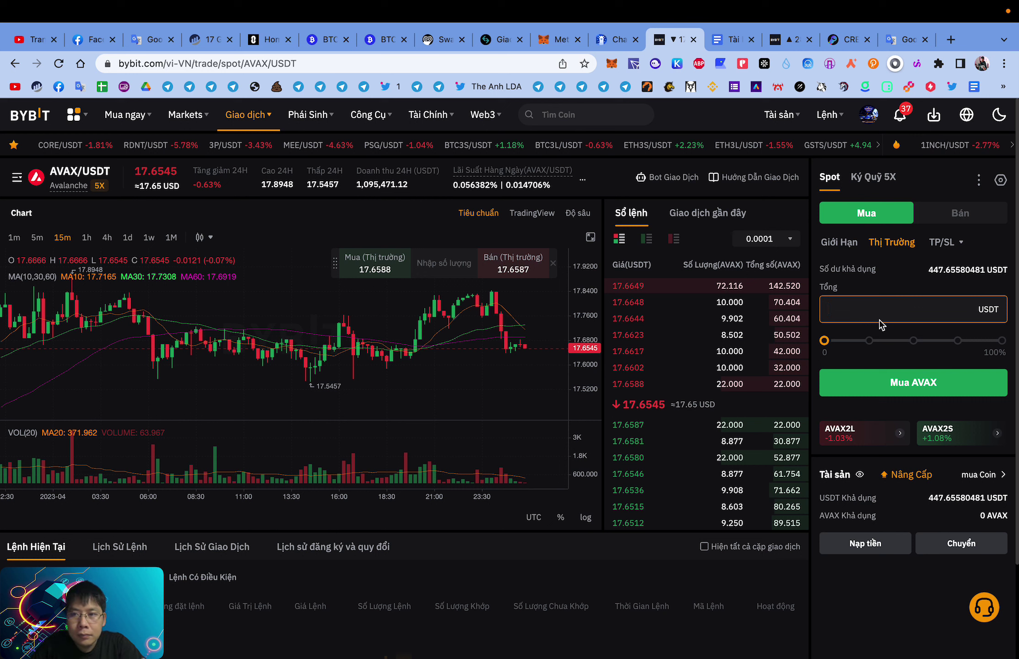
click(839, 241)
click(641, 351)
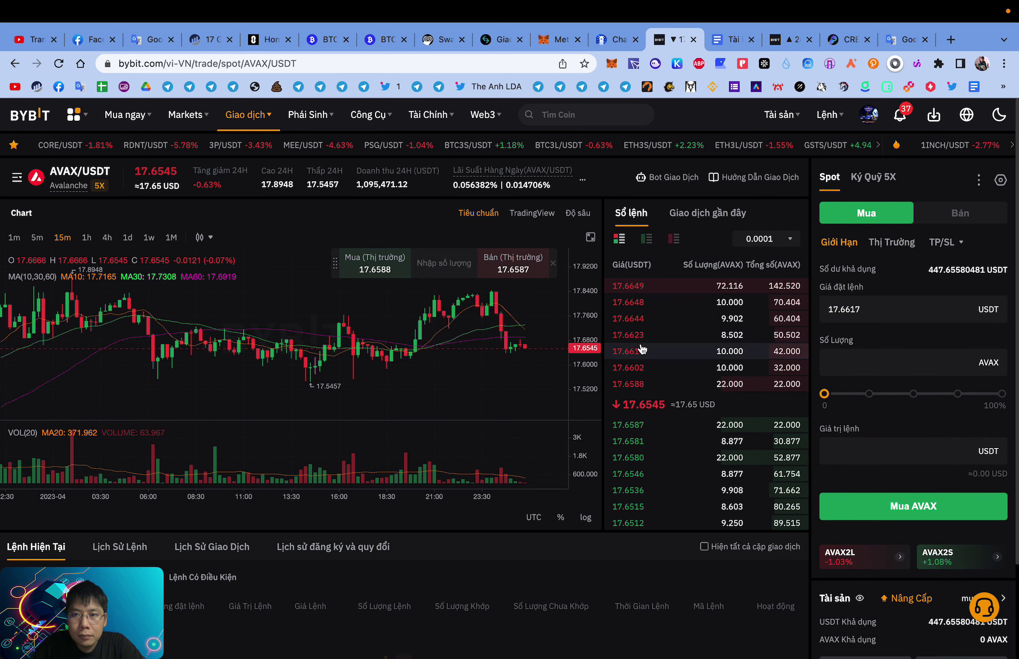
click(851, 361)
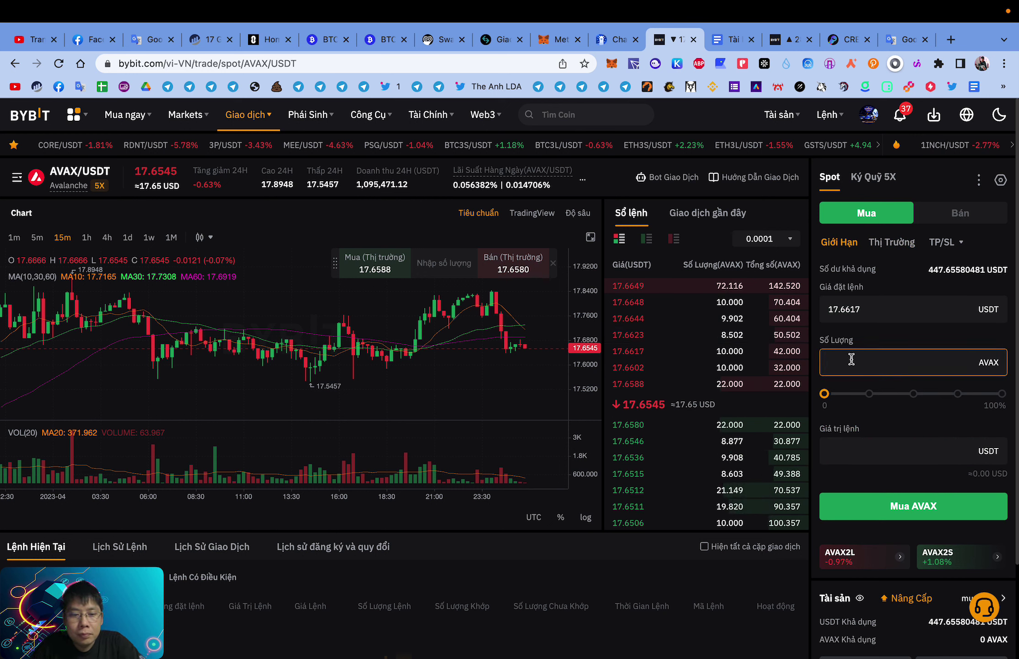
text(1.1)
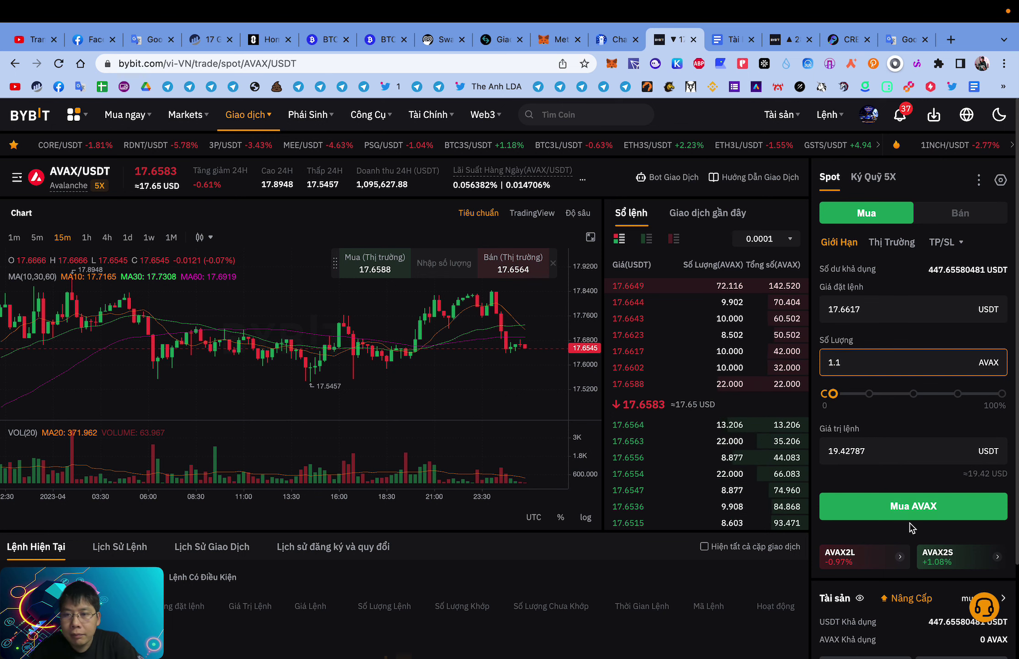
click(913, 506)
click(410, 471)
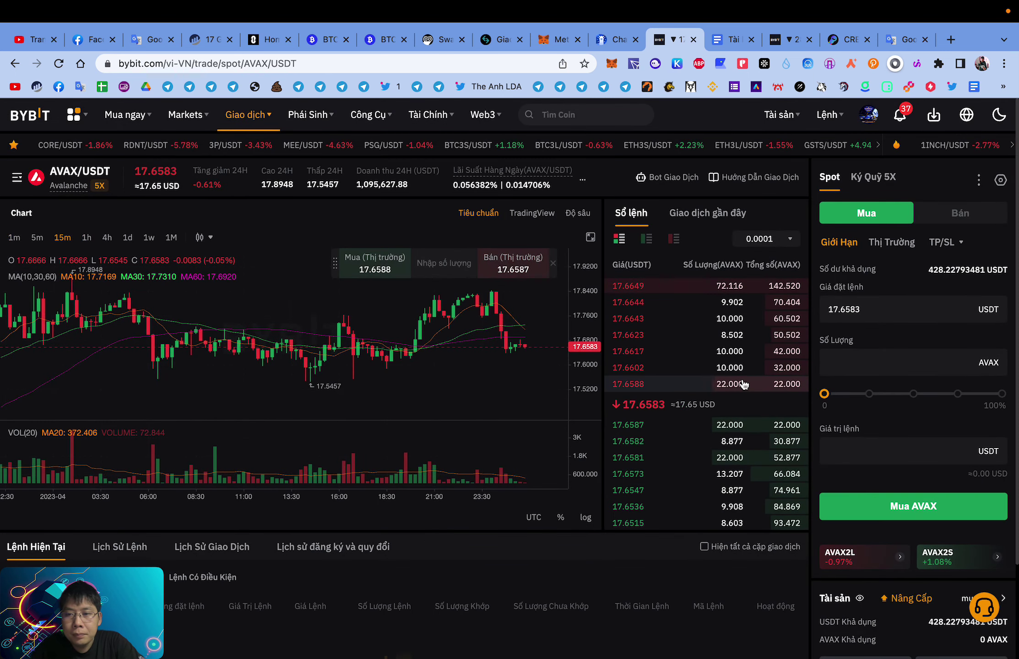
mouse_move(780, 114)
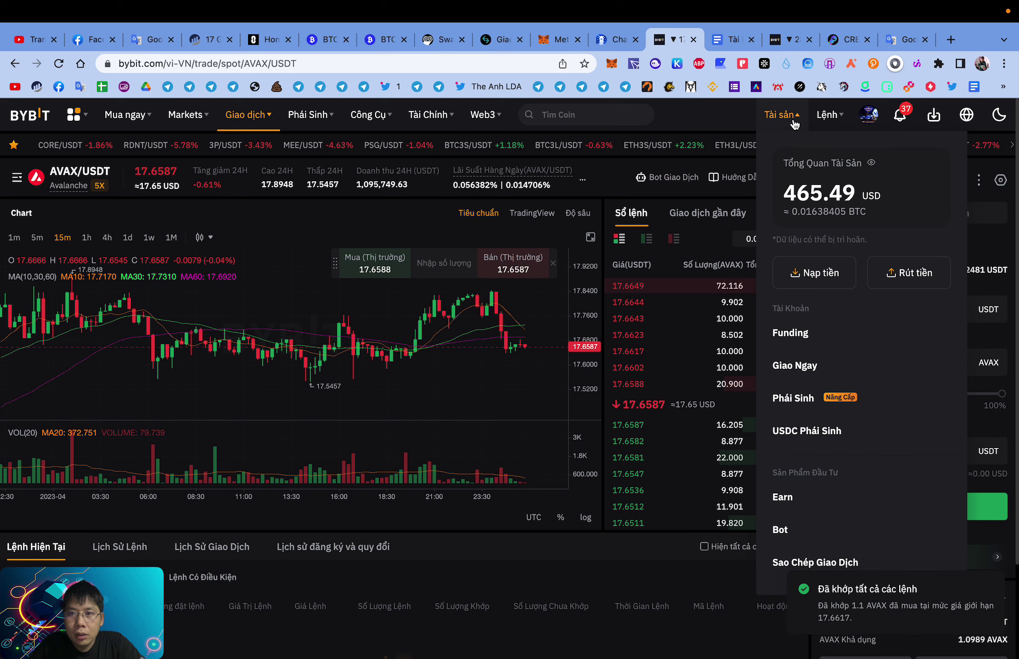
click(904, 274)
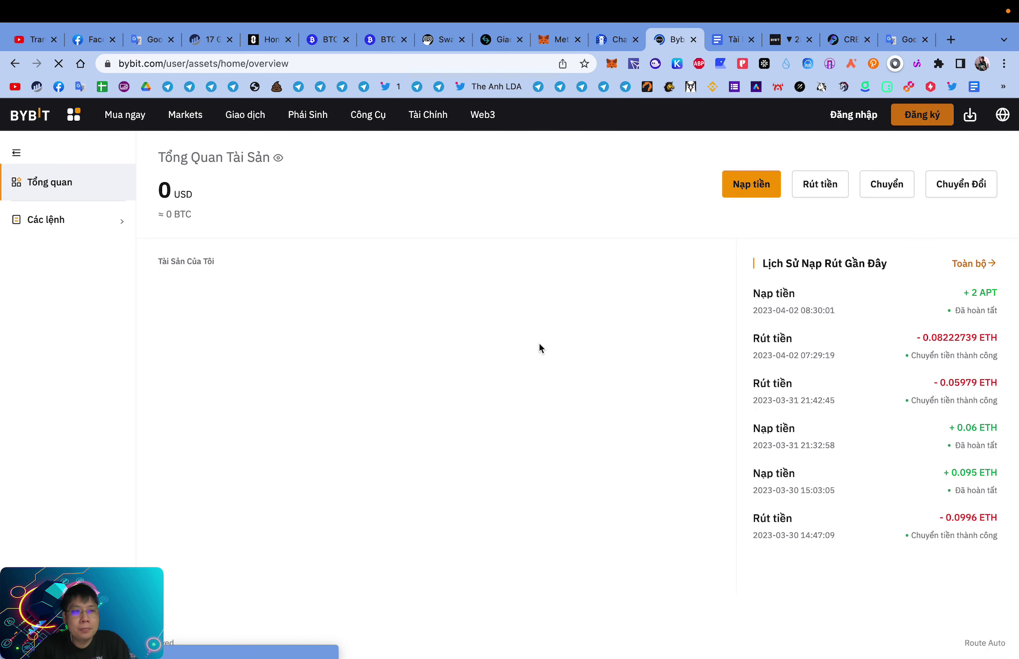
Fill the withdrawal form with AVAX, the saved AVAX C-Chain address and the full balance.
click(820, 229)
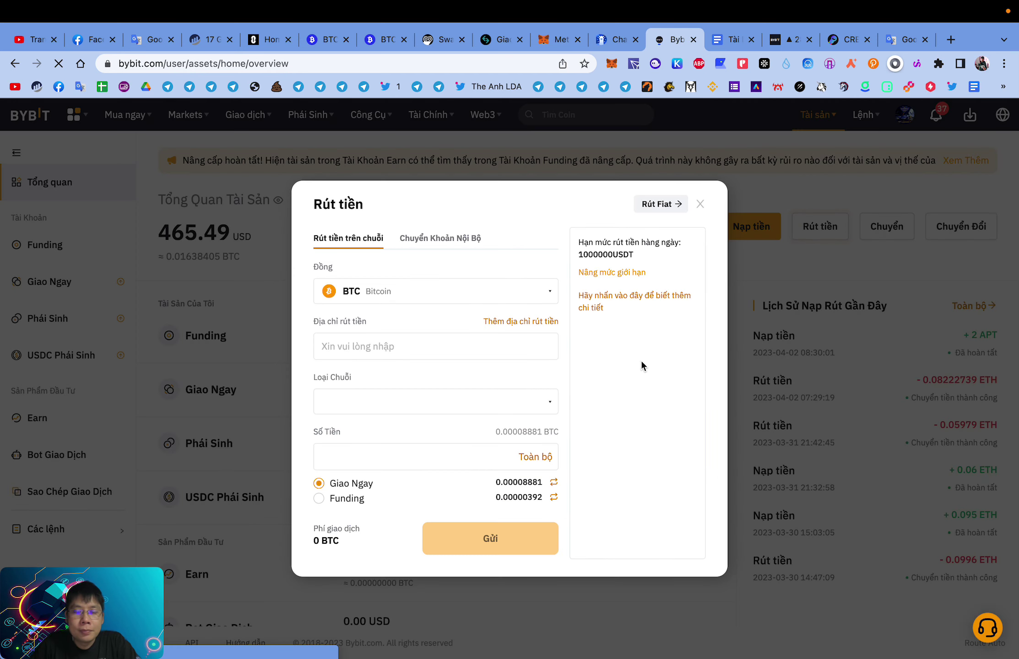
click(527, 287)
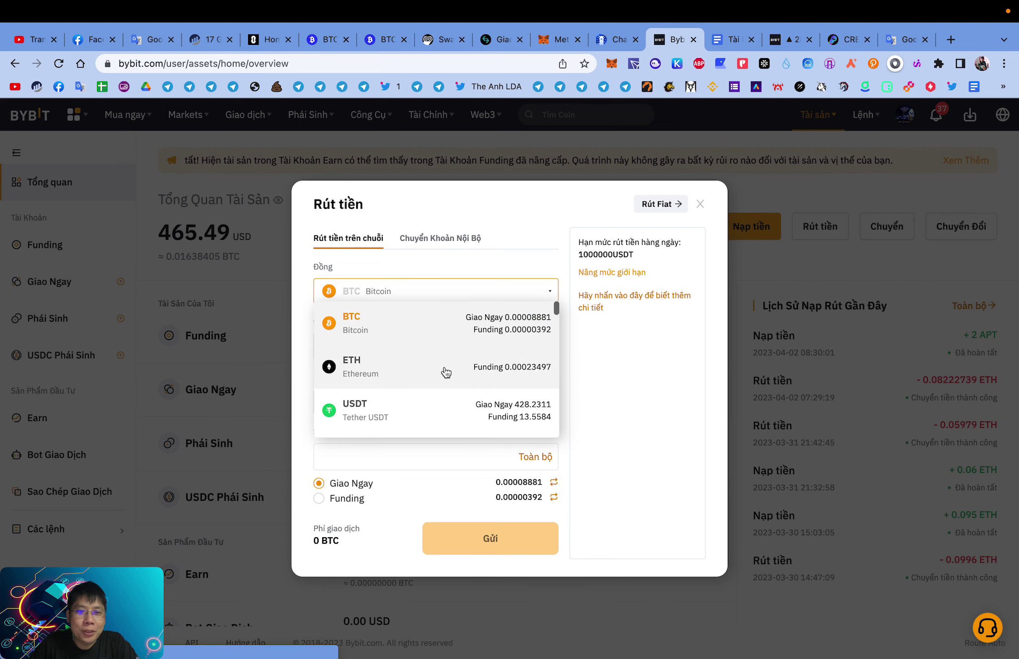
scroll(446, 370, down, 5)
scroll(446, 372, down, 3)
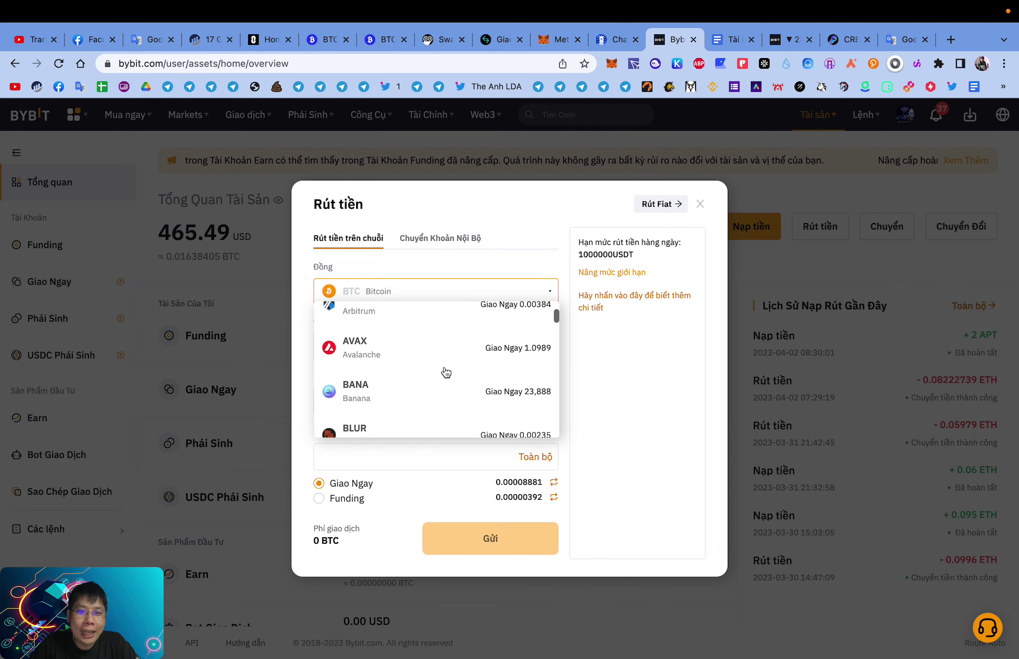
scroll(455, 366, up, 1)
click(458, 367)
click(473, 349)
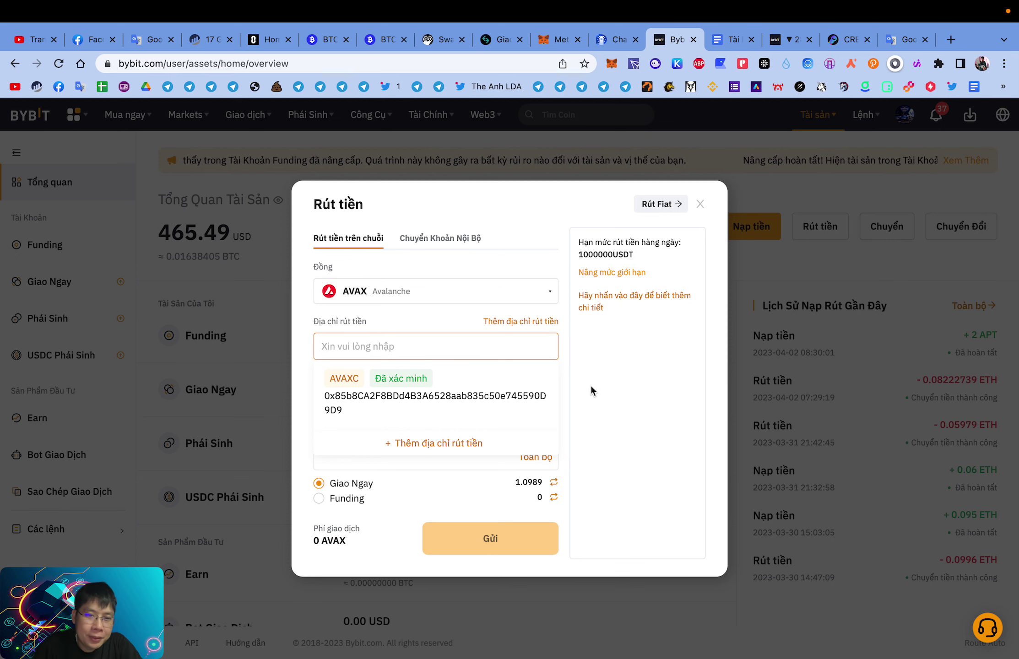
click(527, 399)
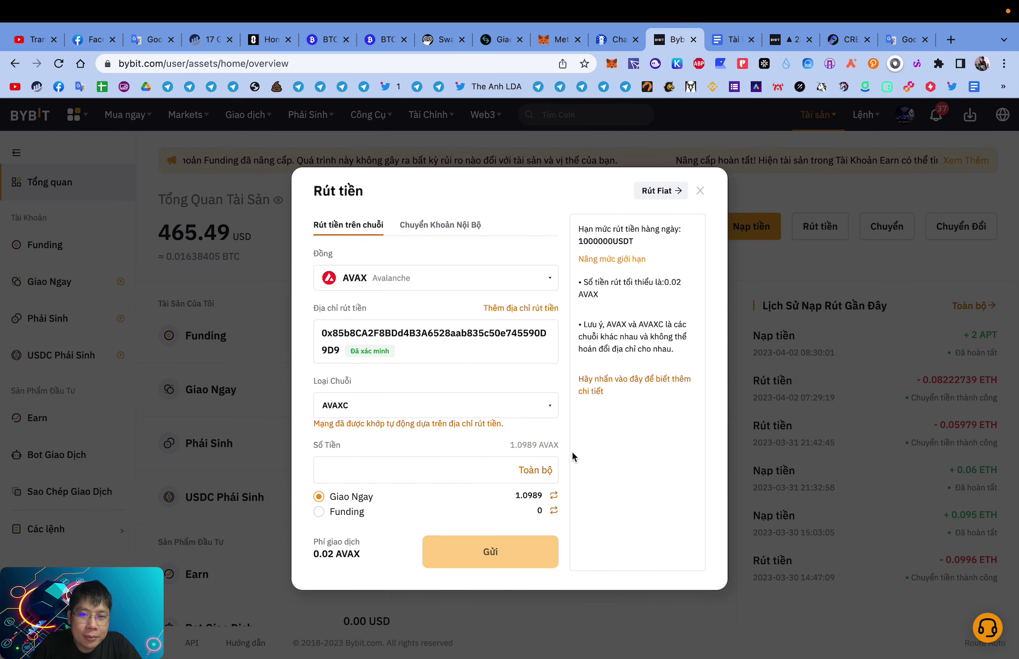
click(535, 466)
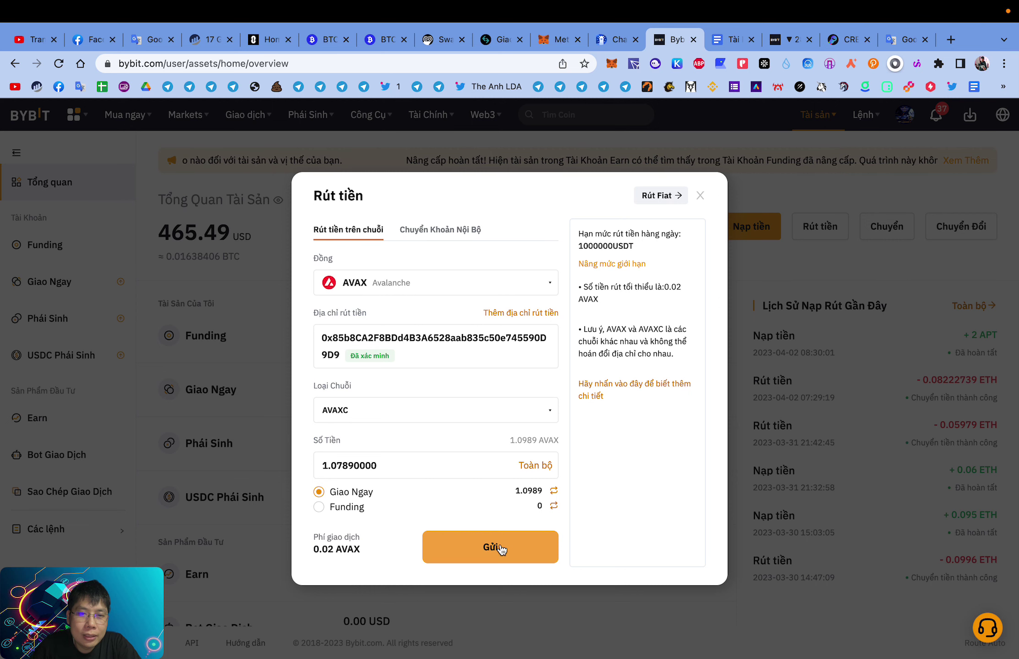
Submit and confirm the 1.0789 AVAX withdrawal, then check MetaMask's 0.0912 AVAX balance.
click(502, 549)
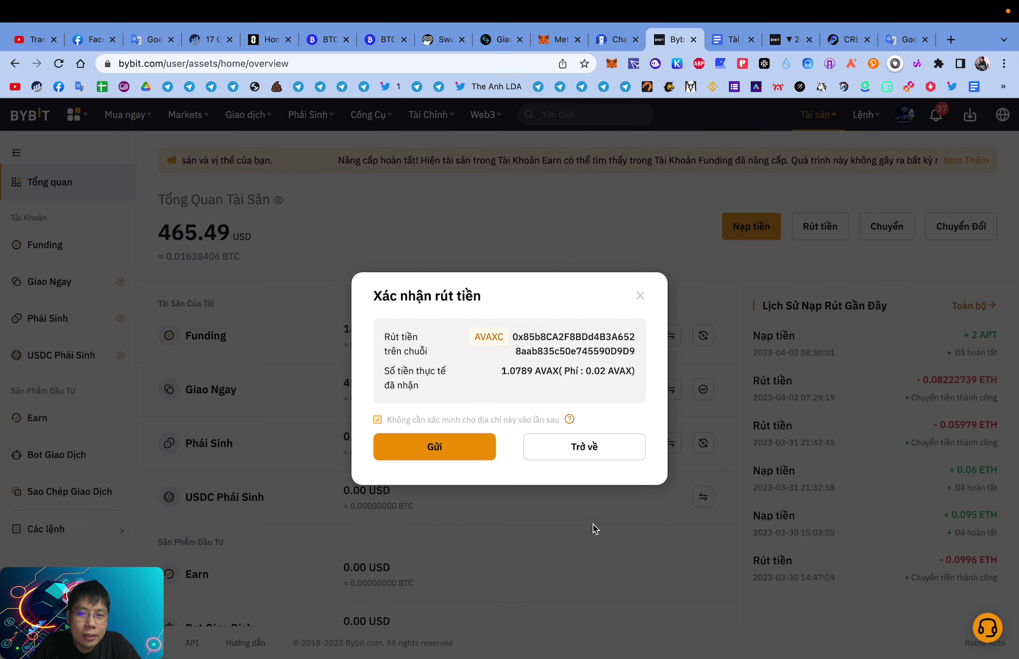
click(455, 450)
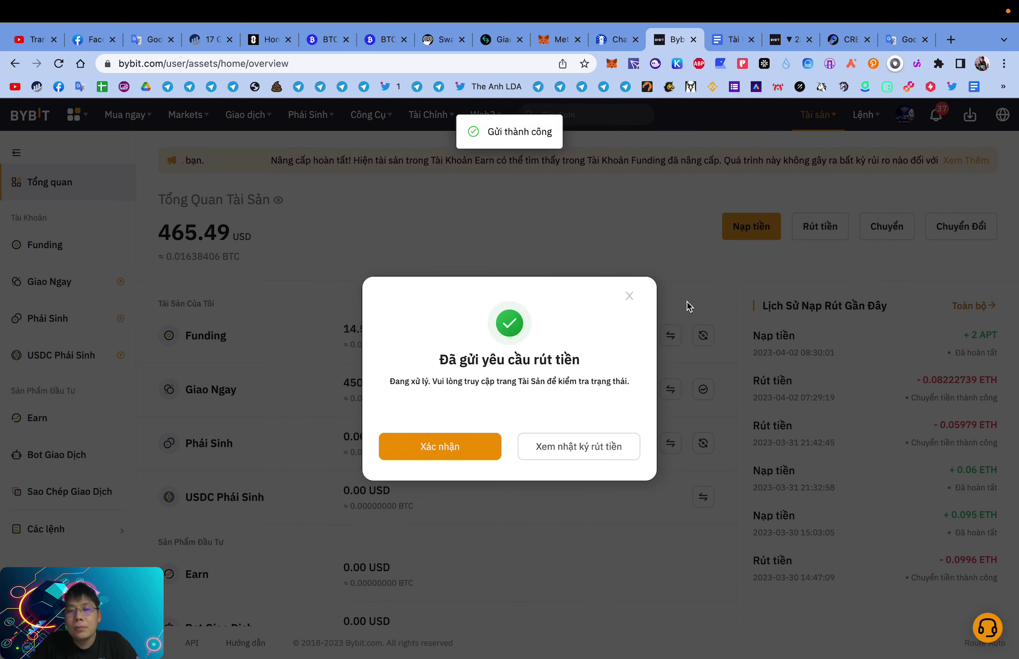
click(478, 444)
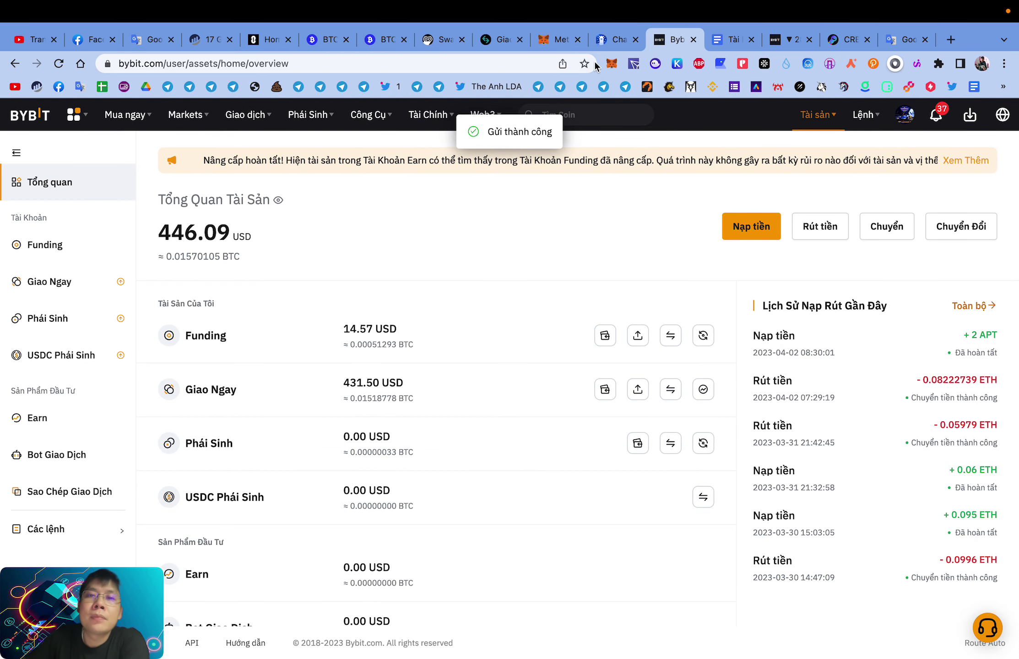
click(558, 39)
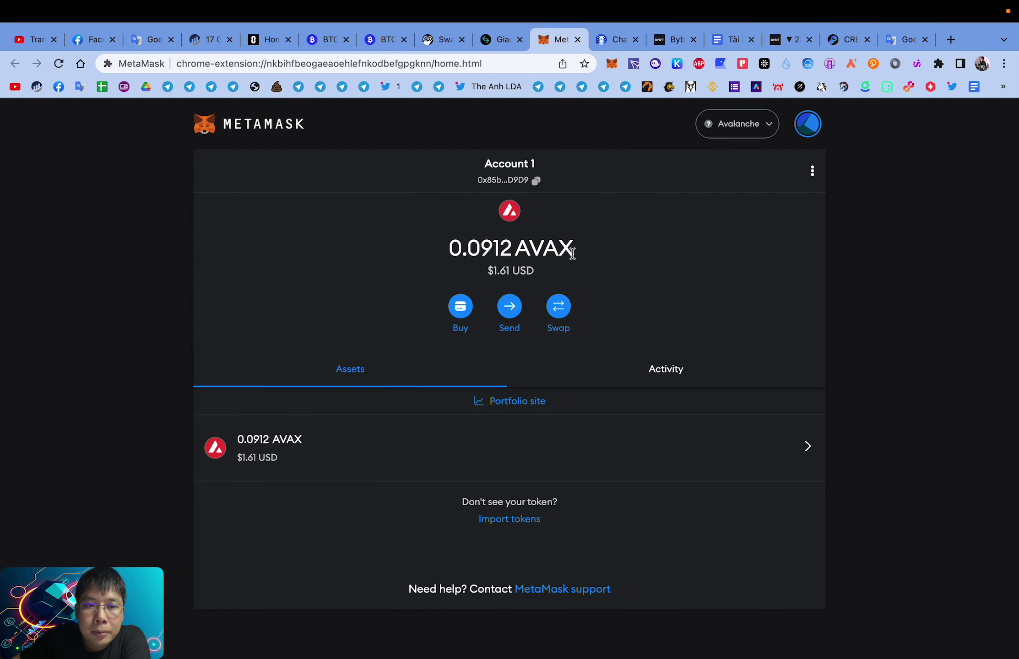
Go back via Bybit's assets overview to the Core AVAX-to-BTC.b swap page.
click(675, 42)
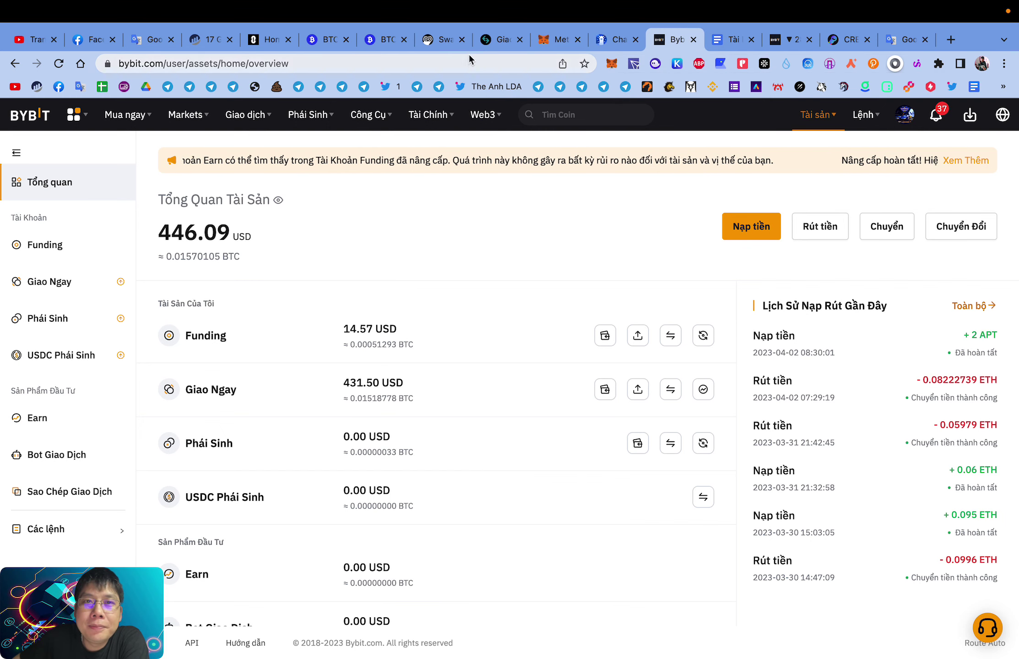
click(434, 40)
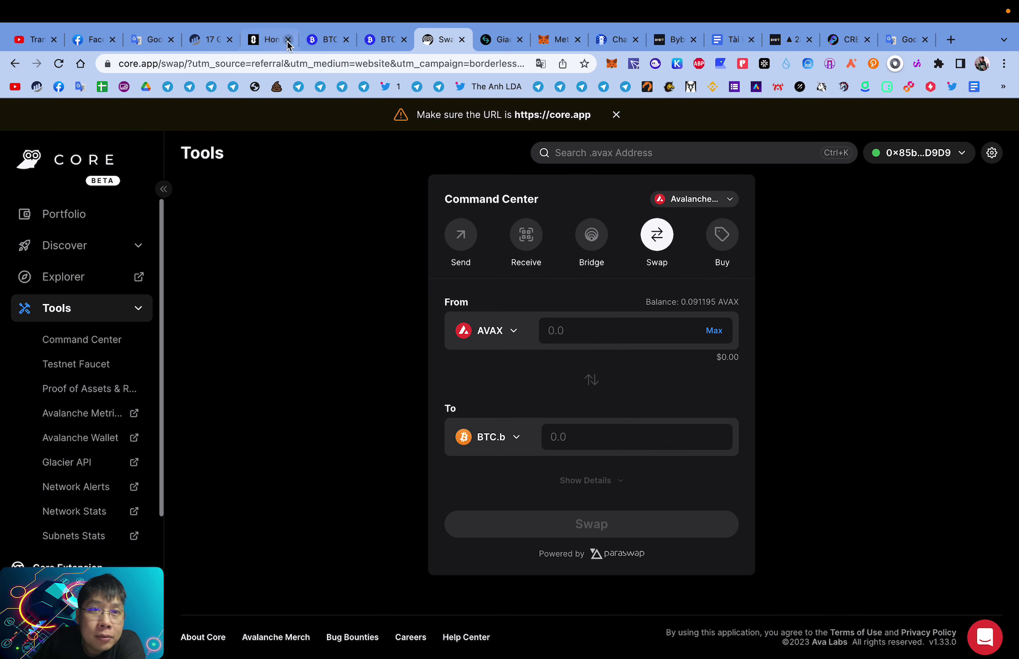
After glancing at LayerZero, enter 1 AVAX in Core's swap, quoting 0.00062155 BTC.b.
click(271, 41)
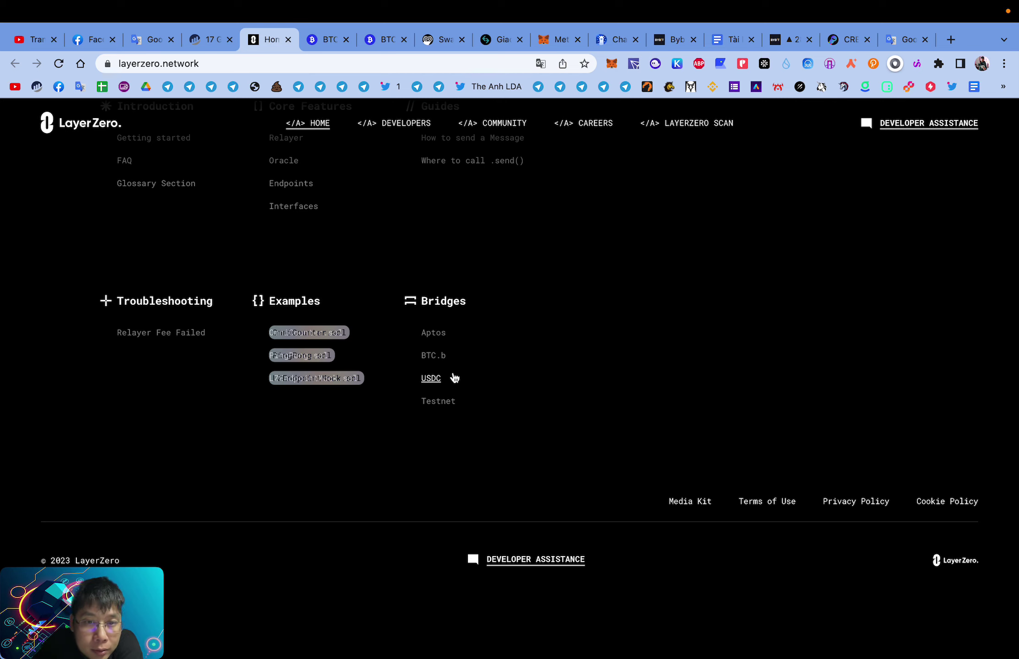
scroll(503, 266, up, 3)
scroll(510, 266, down, 10)
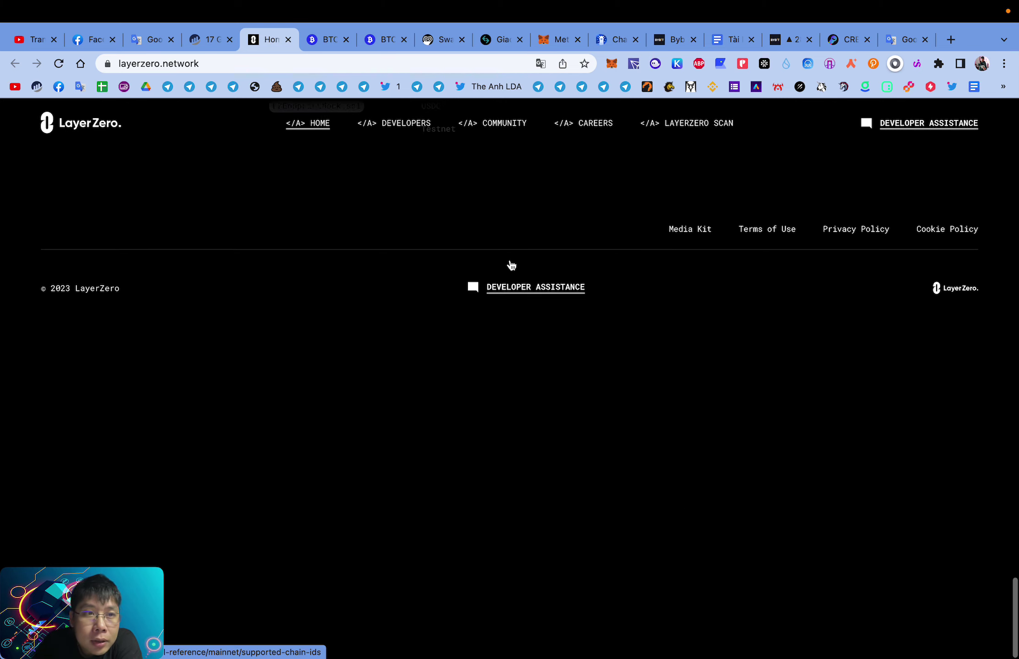
scroll(510, 266, up, 5)
click(431, 57)
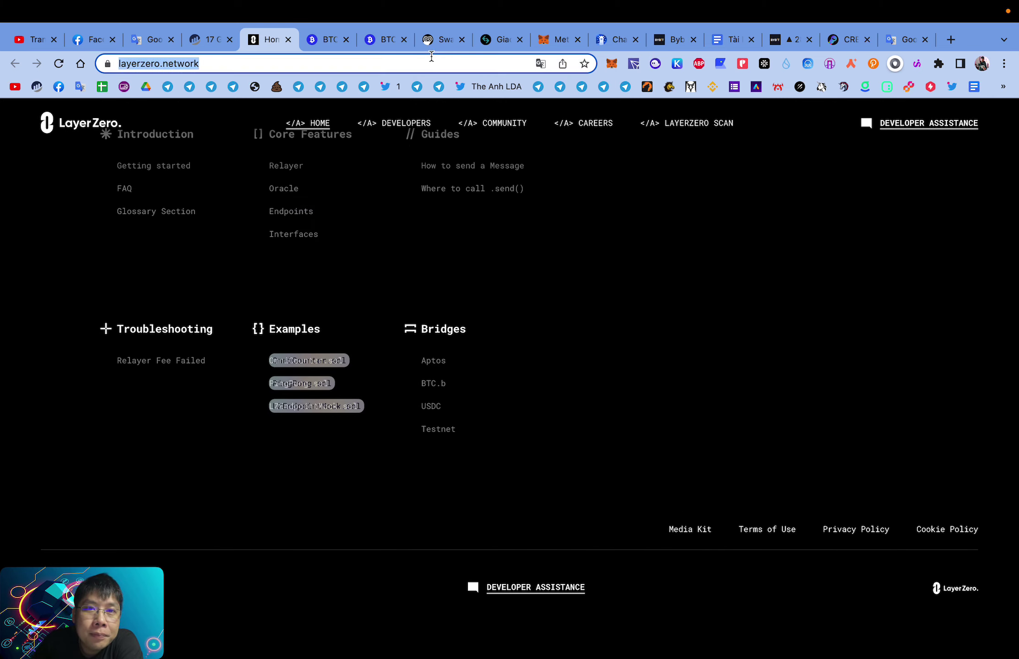
click(431, 48)
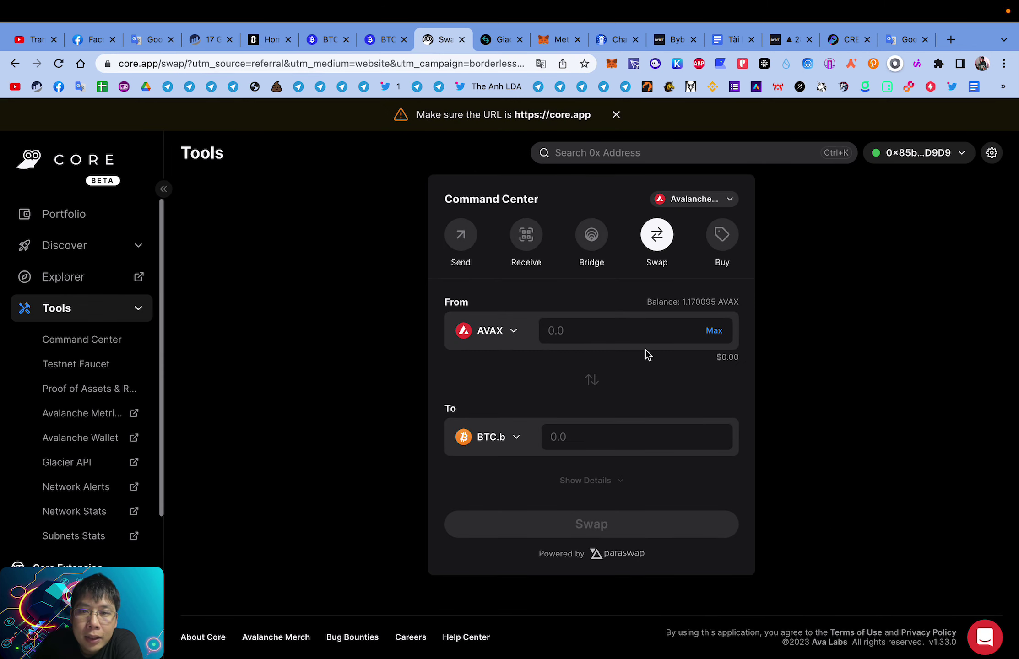
click(627, 333)
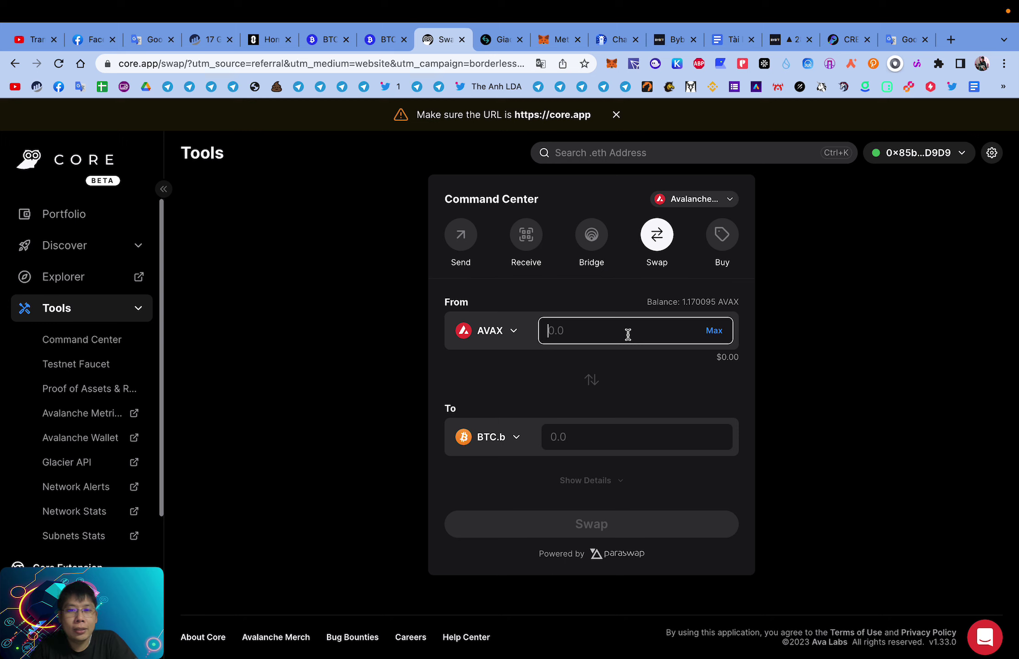
text(1)
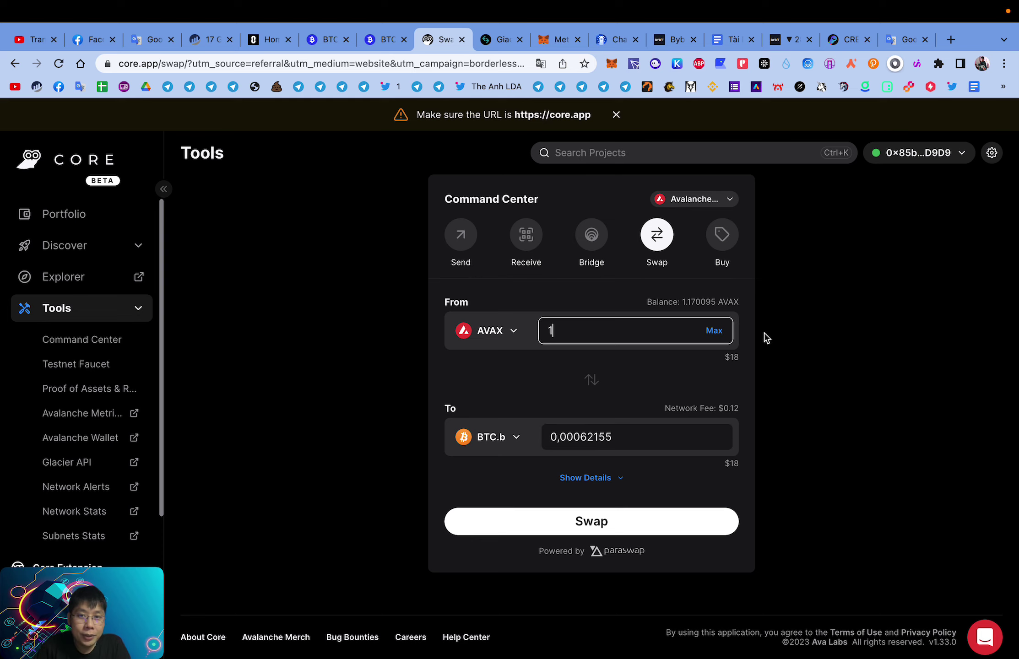
Check Bybit's AVAX/USDT spot price, then return to the pending 1 AVAX swap in Core.
click(670, 39)
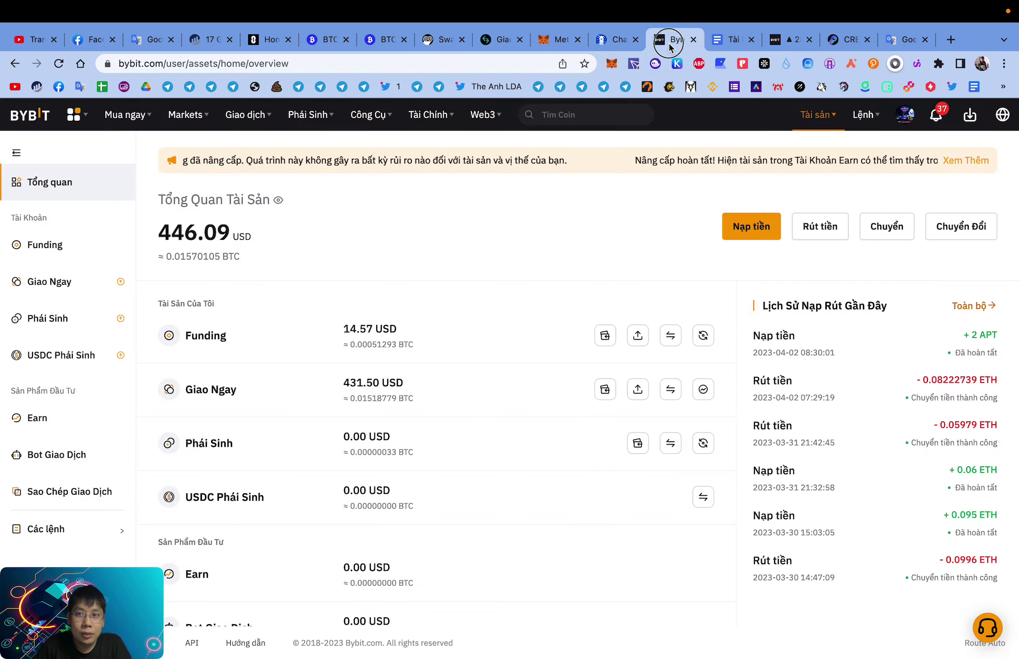
click(789, 40)
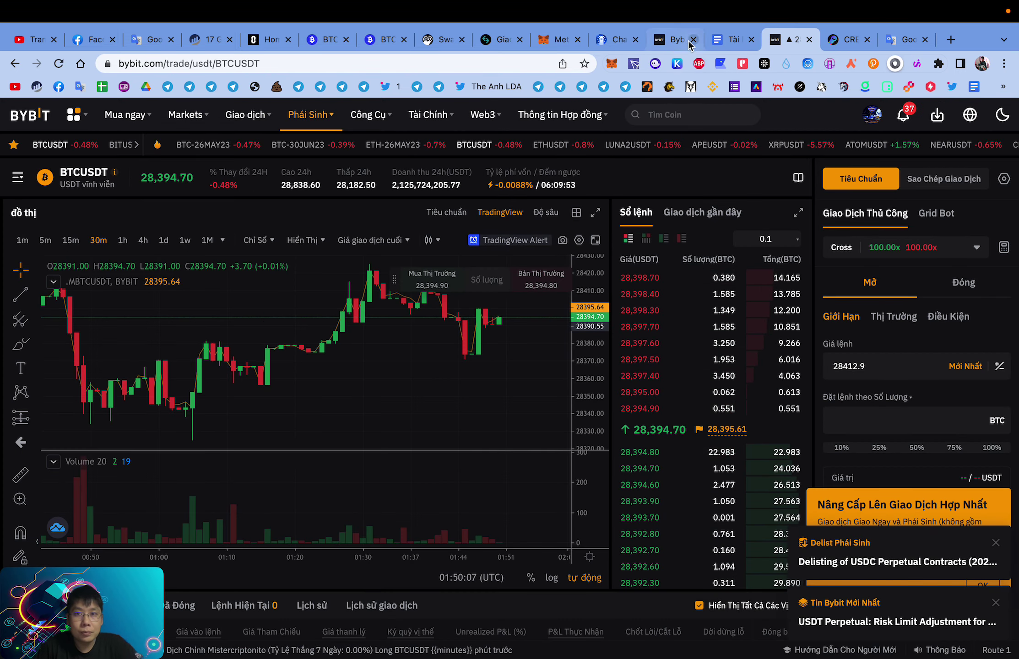
click(680, 40)
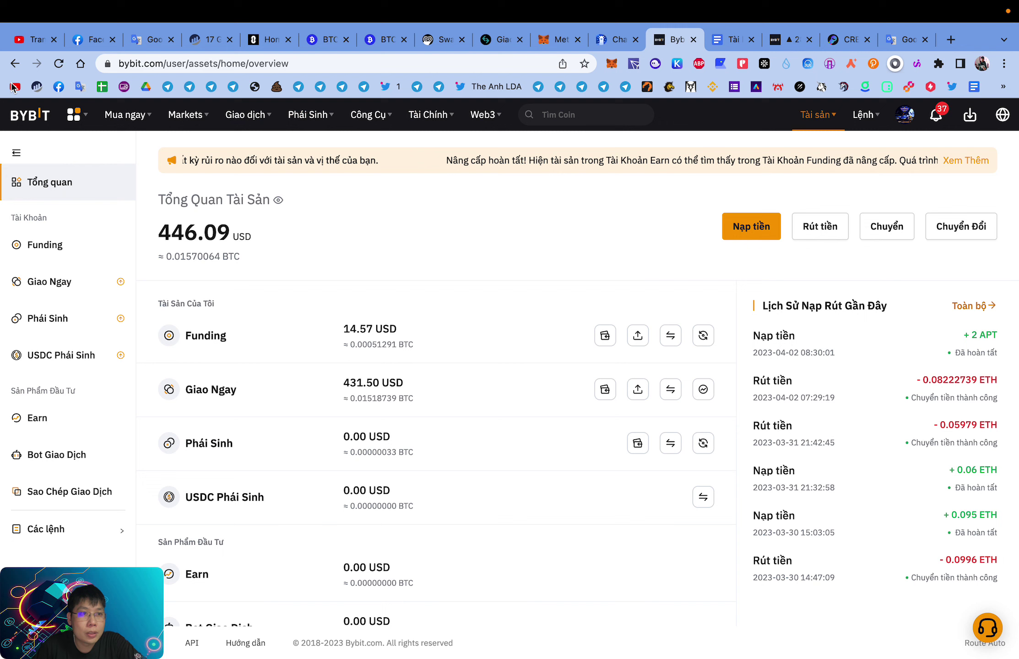
click(16, 63)
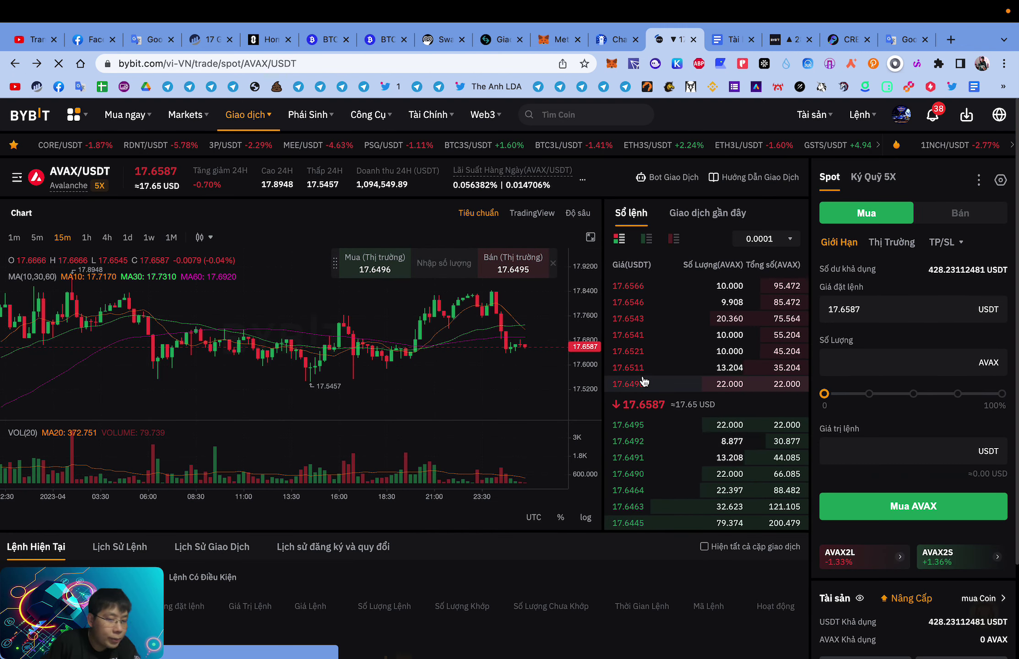
click(438, 40)
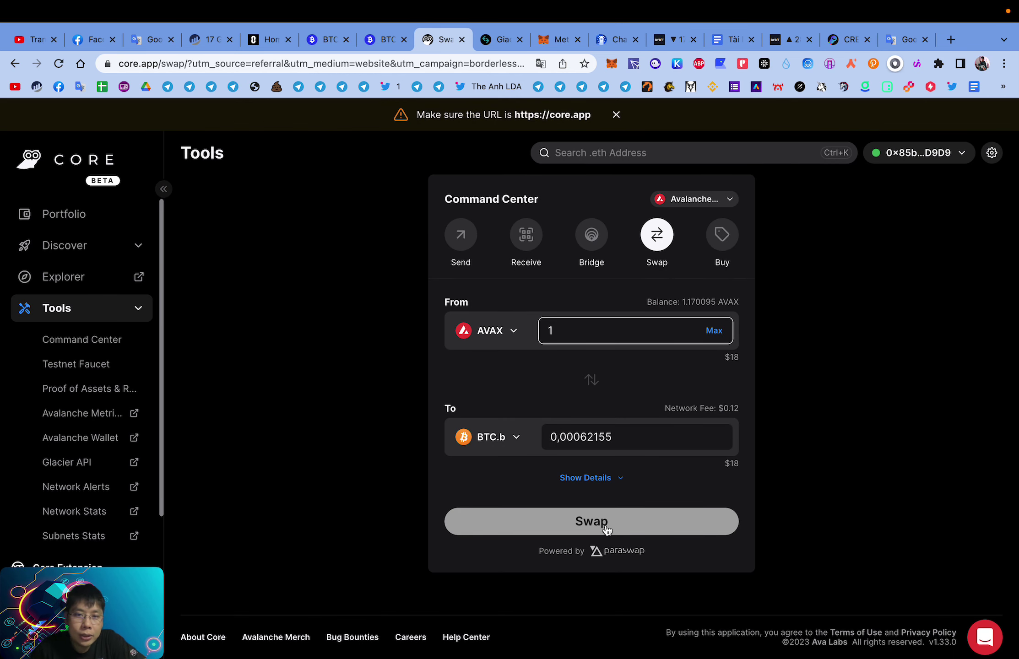
Swap 1 AVAX for 0.00062155 BTC.b with MetaMask confirmation, then return to bitcoinbridge.network.
click(606, 529)
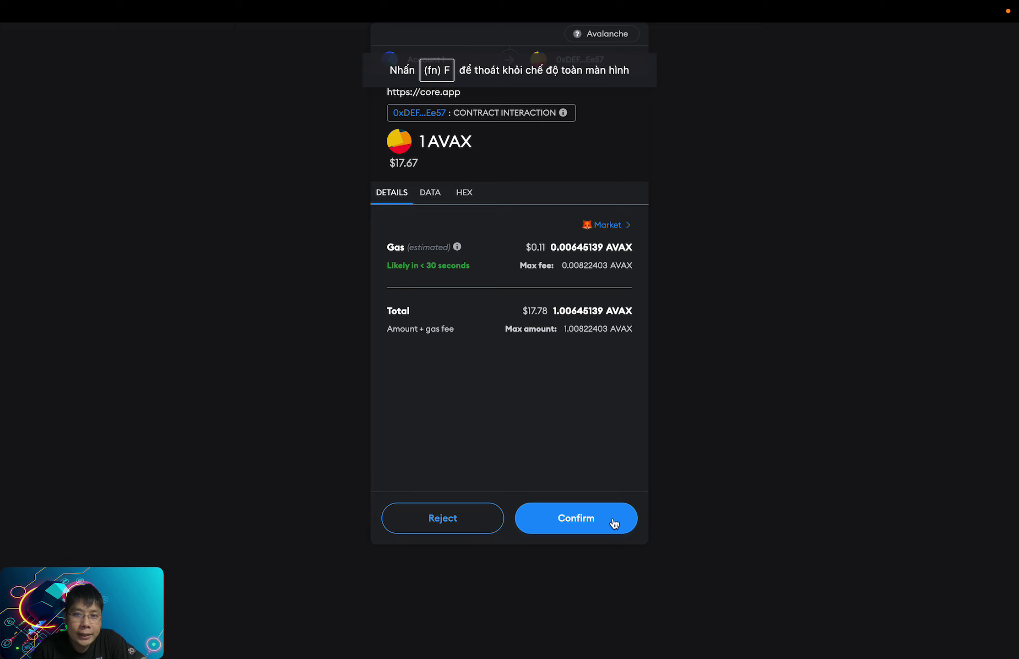
click(613, 522)
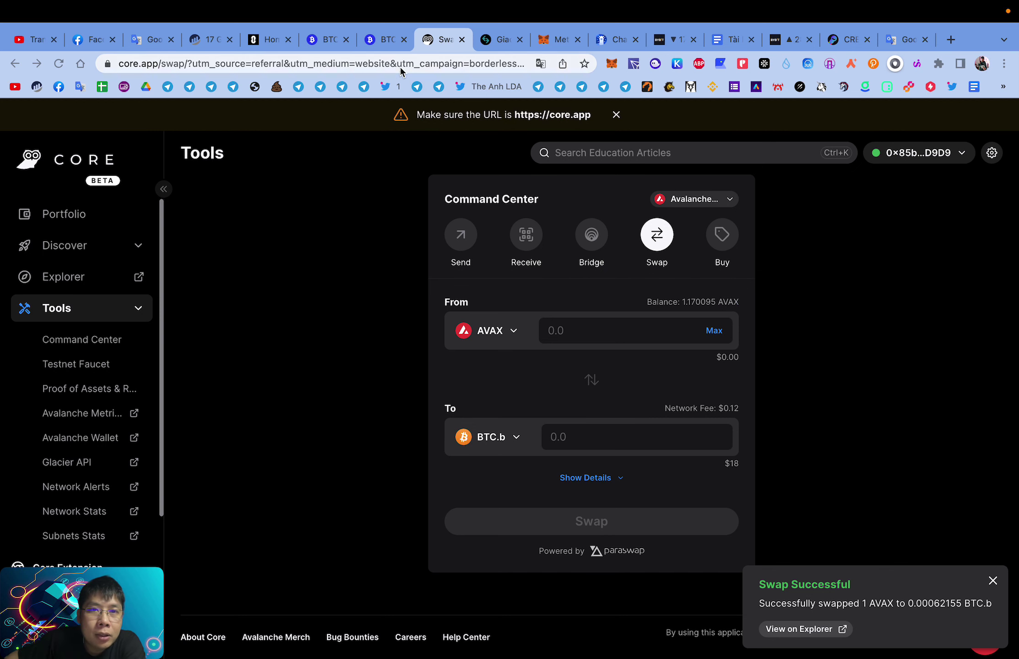
click(382, 40)
click(329, 40)
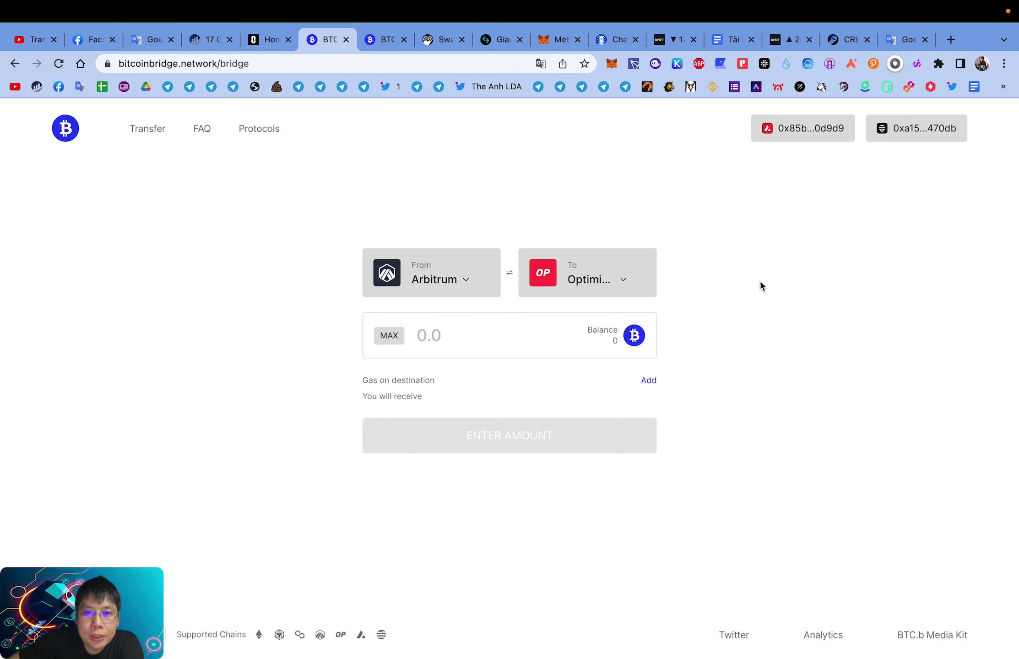
Choose Avalanche as the source chain and reload the bridge page to refresh balances.
click(466, 283)
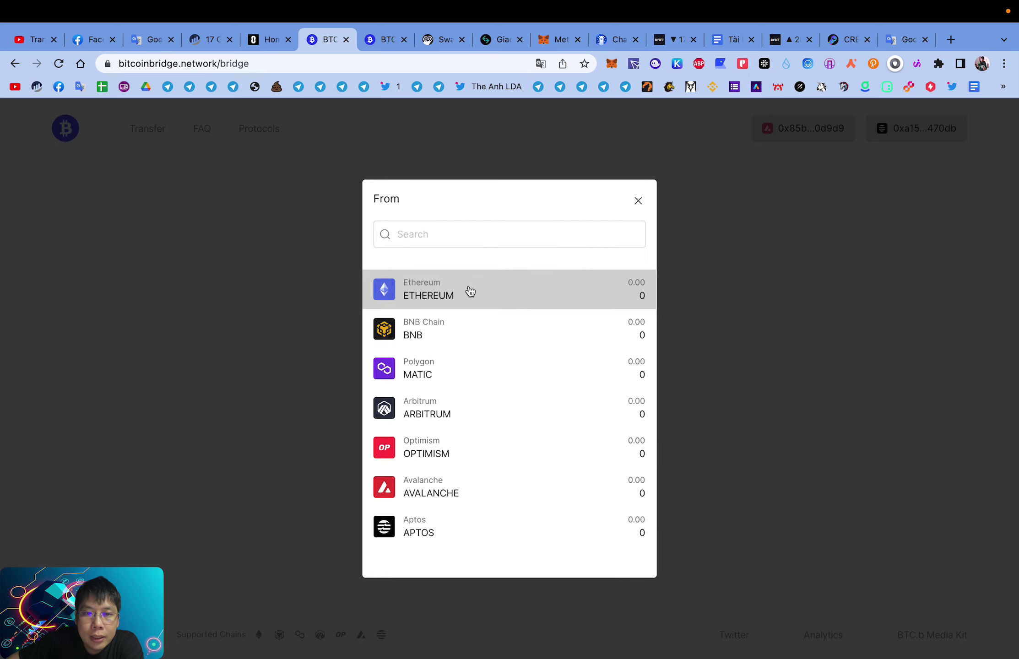
click(467, 492)
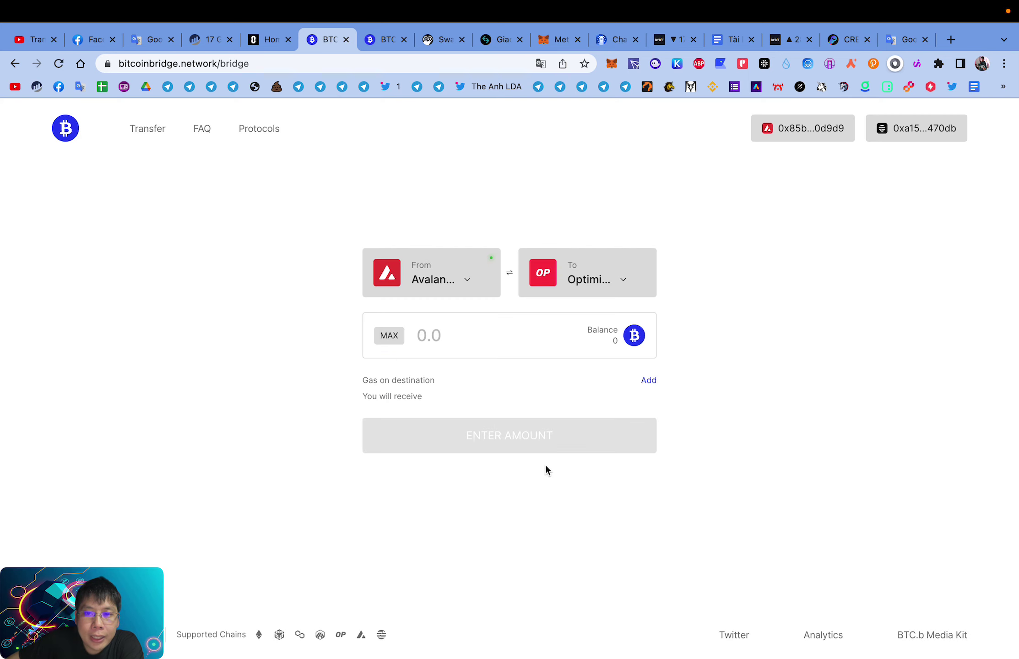
right_click(778, 270)
click(810, 332)
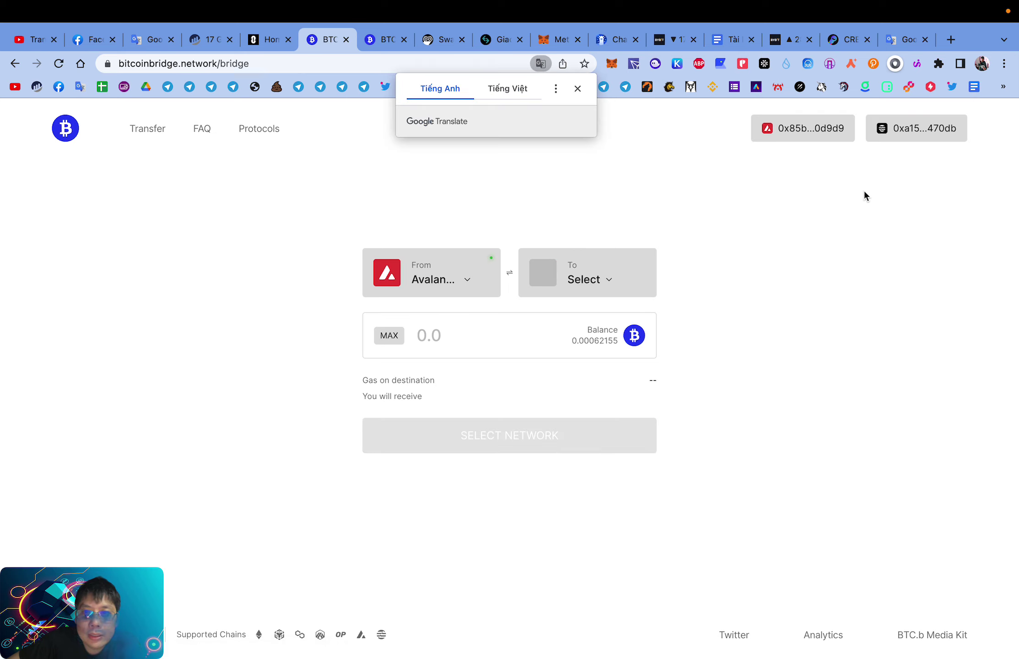
click(599, 282)
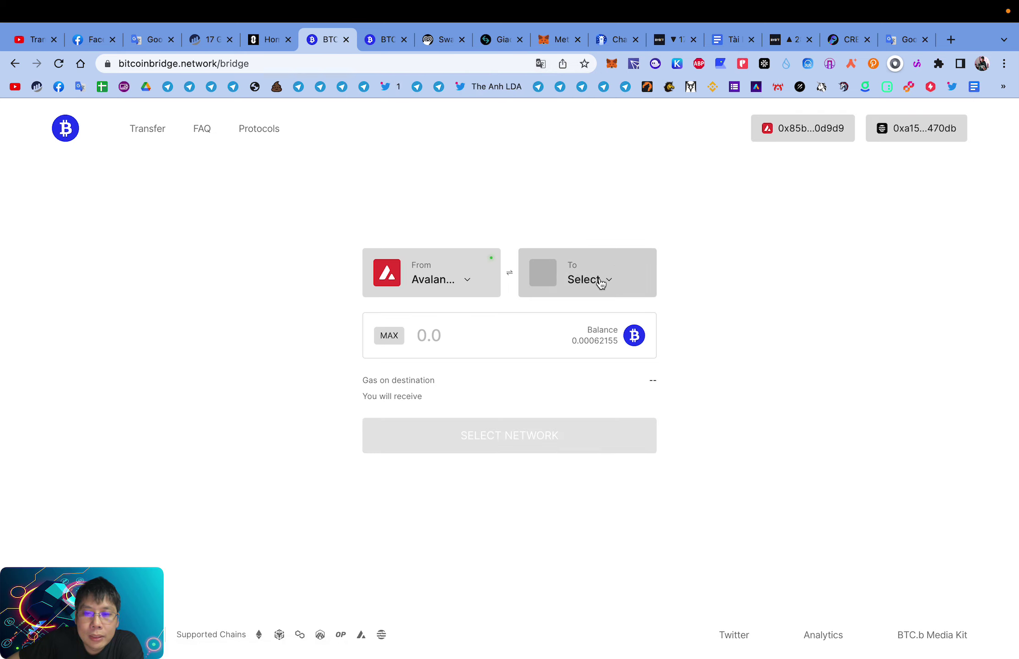
Send the full 0.00062155 BTC.b balance to Arbitrum and submit the transfer.
click(601, 283)
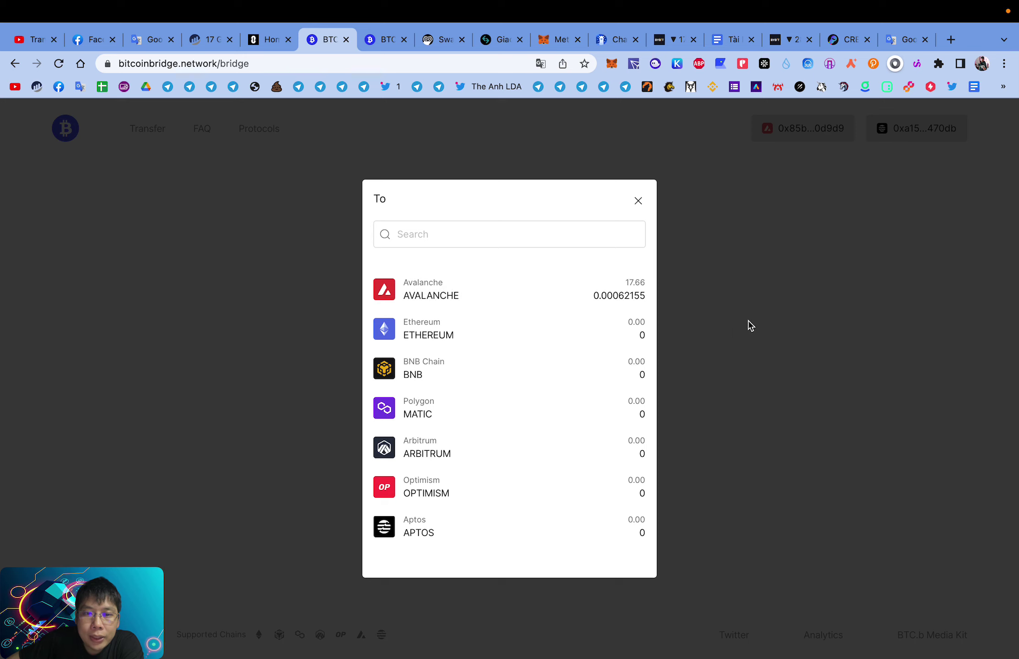
click(597, 442)
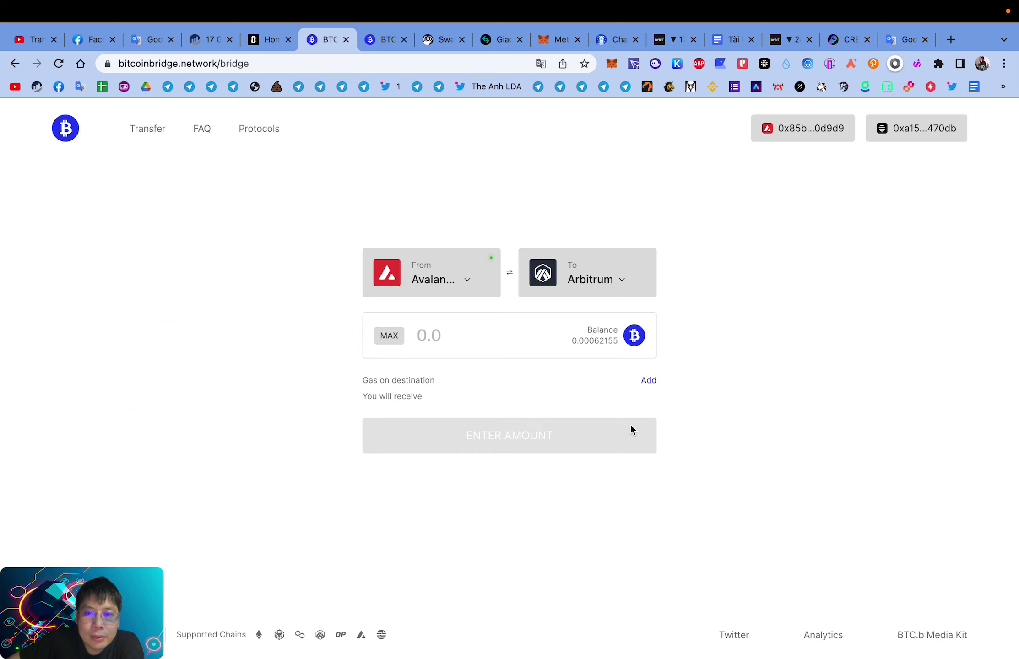
click(389, 337)
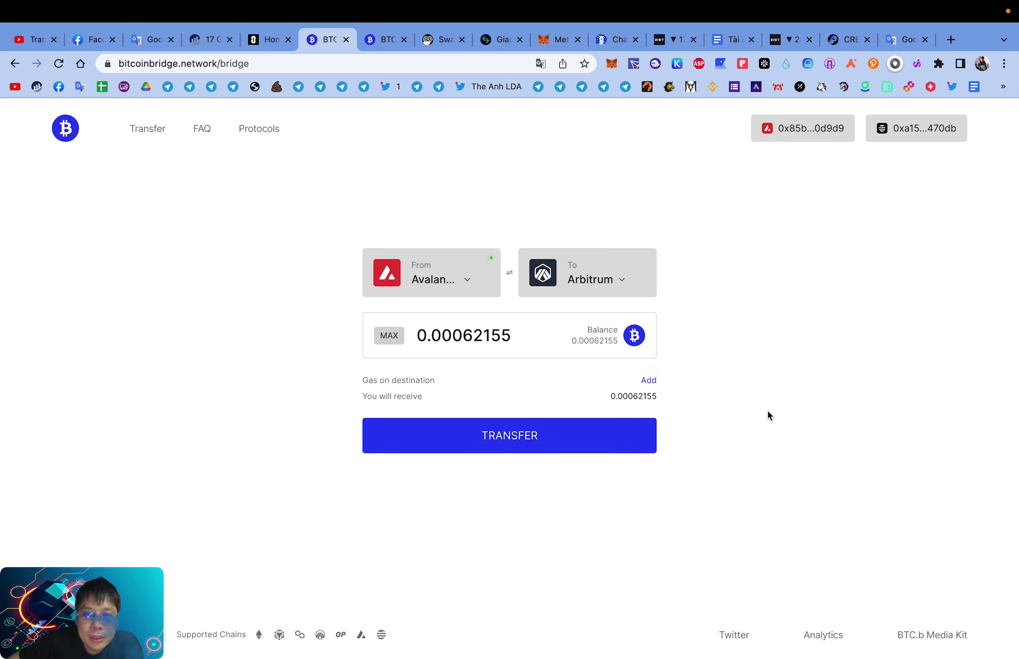
click(585, 436)
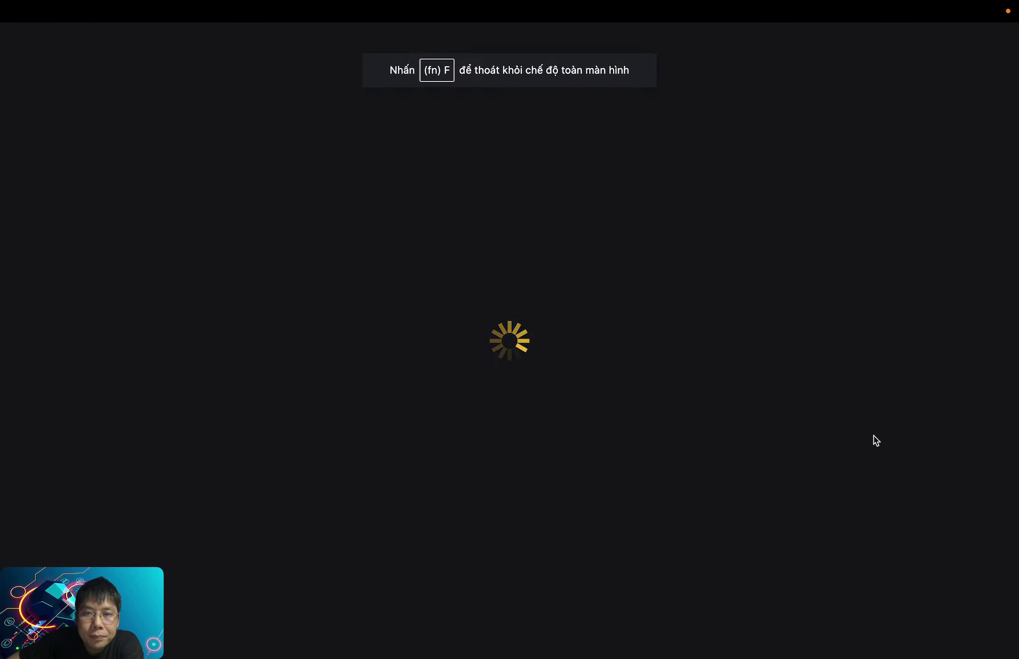
Approve a BTC.b spending cap of the full 0.00062155 in MetaMask.
click(607, 310)
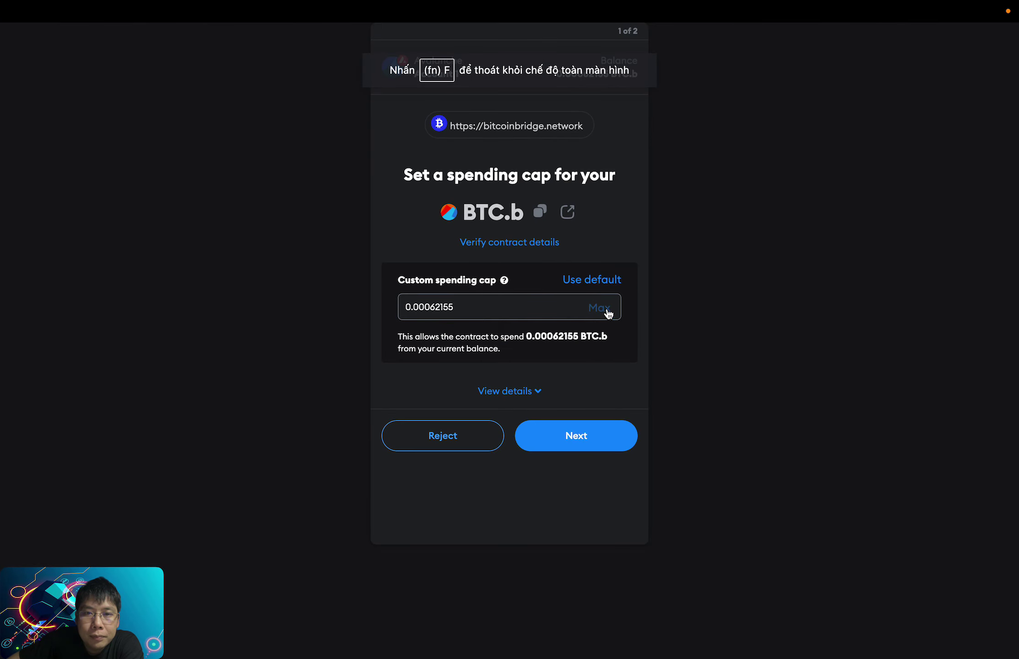
click(612, 435)
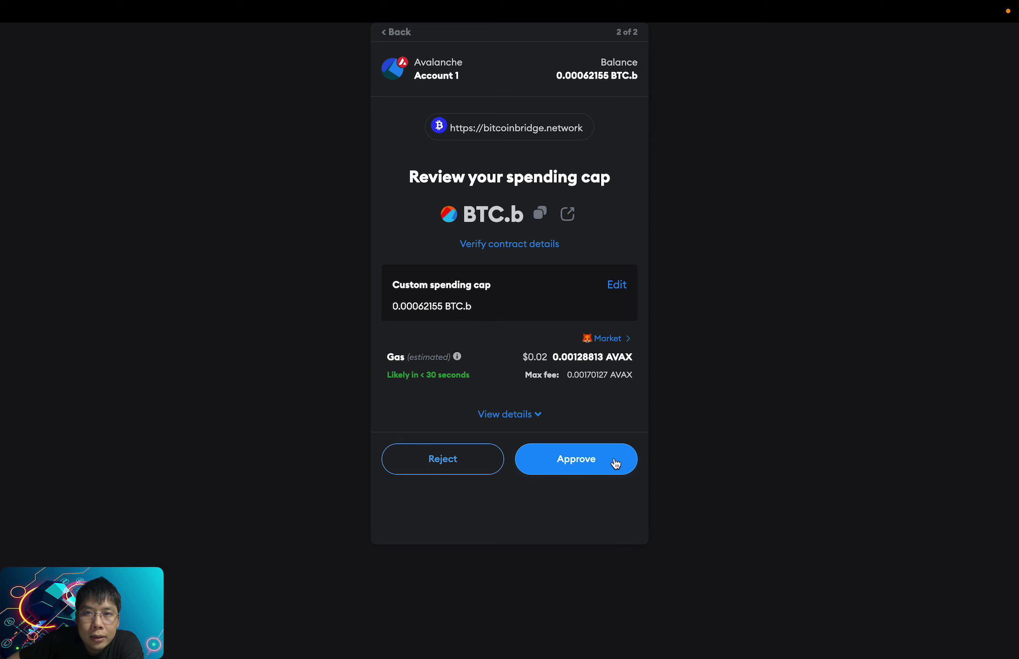
click(616, 462)
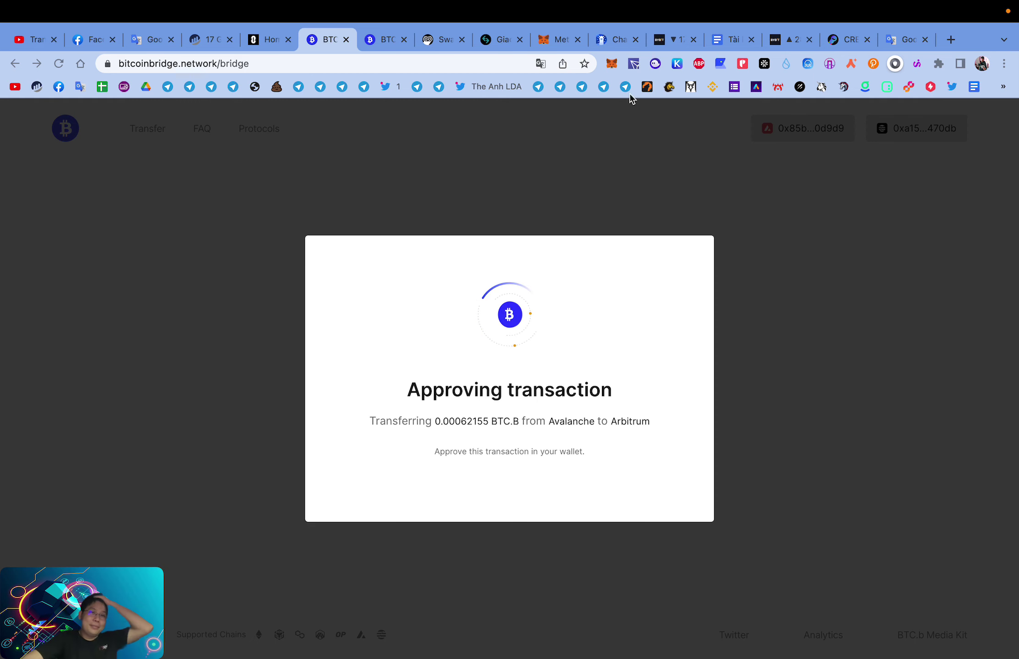
Check the AVAX balance, then confirm the bridge transaction with 0.06172468 AVAX attached.
click(278, 40)
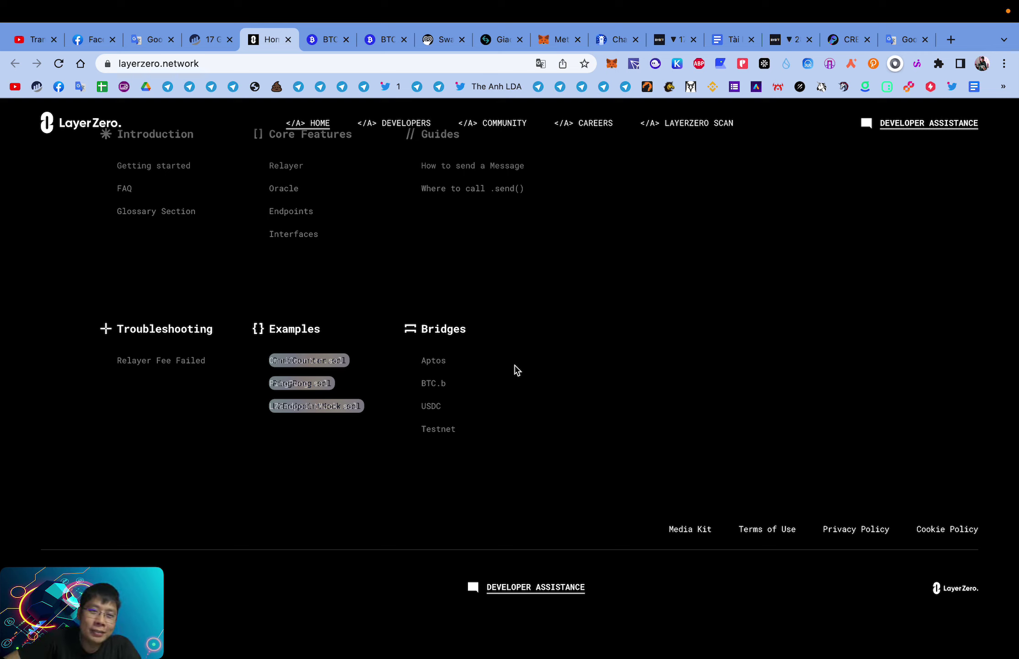
click(368, 46)
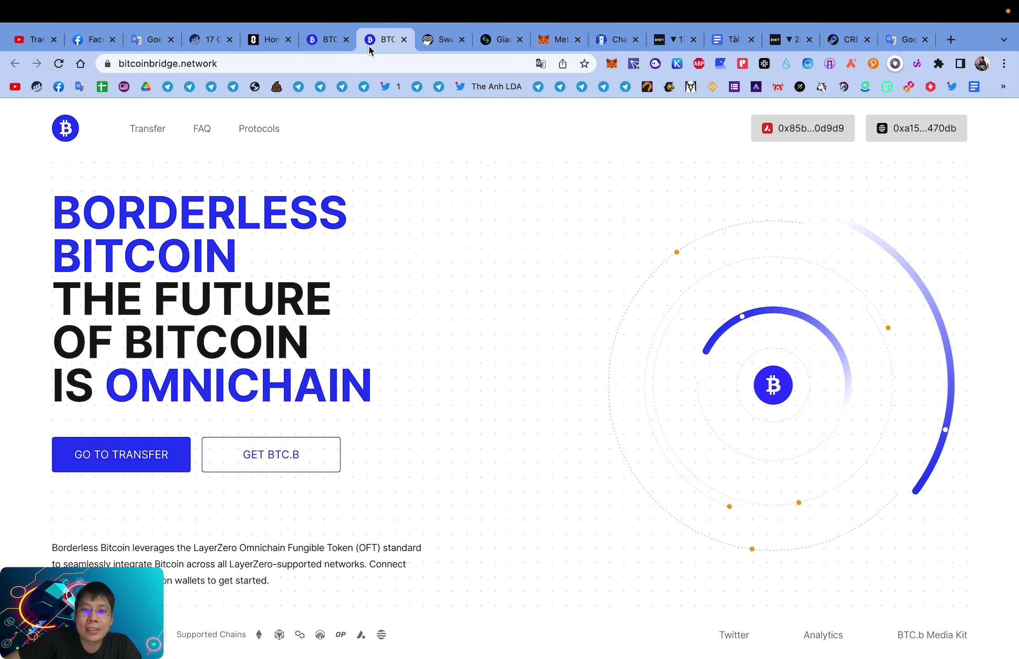
click(329, 39)
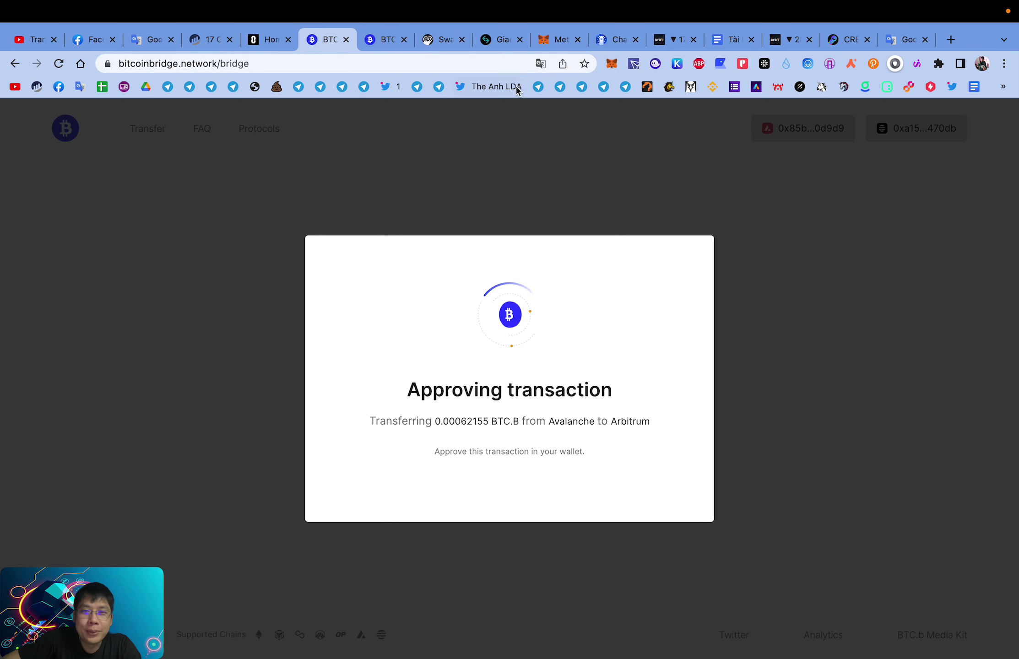
click(549, 40)
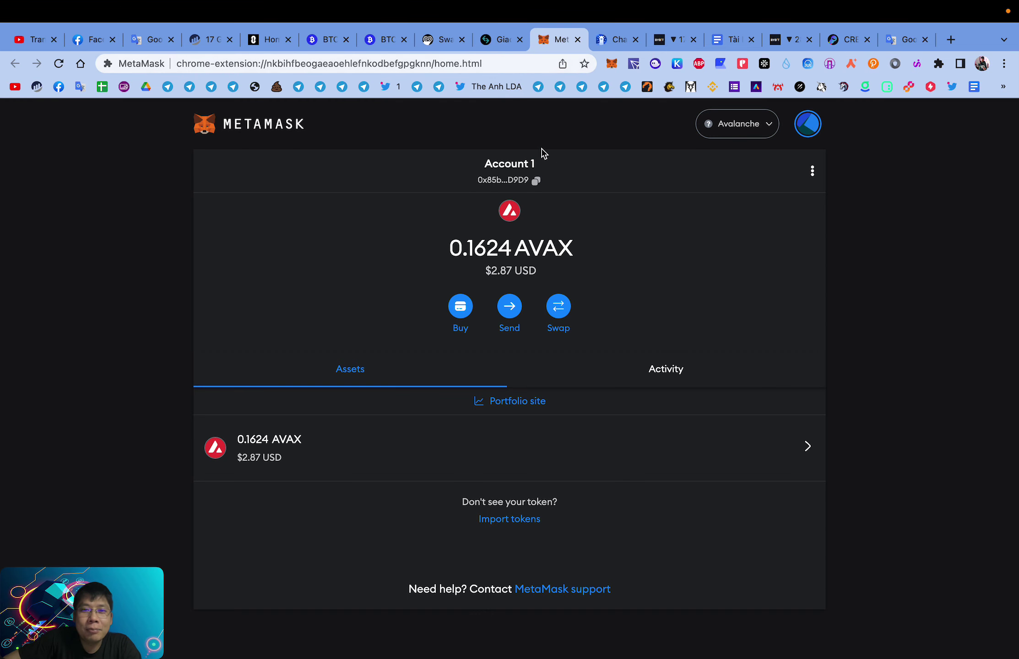
click(384, 39)
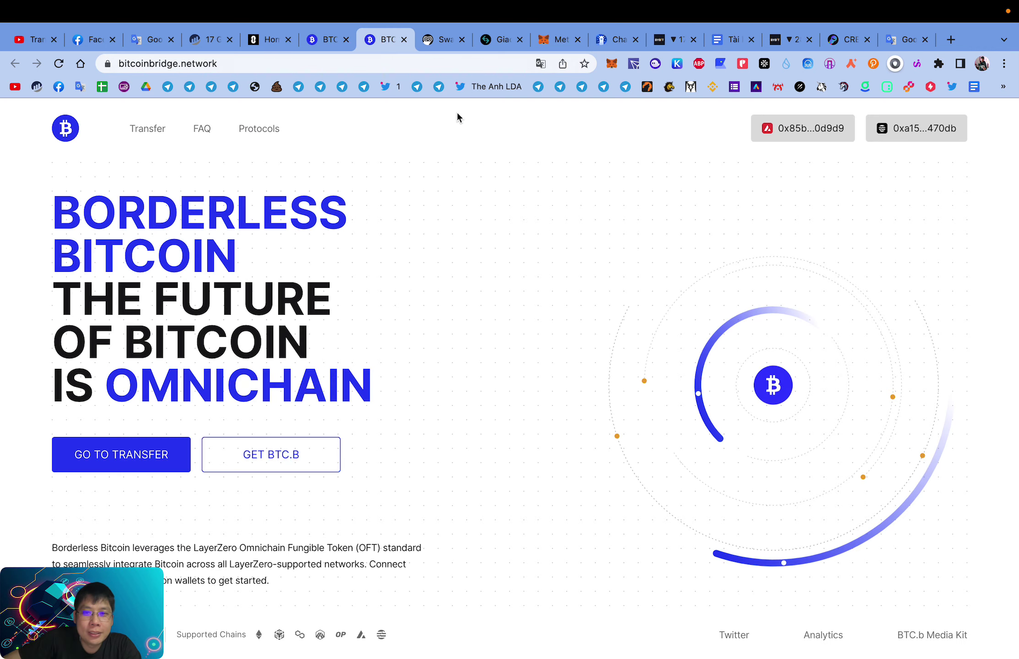
click(328, 39)
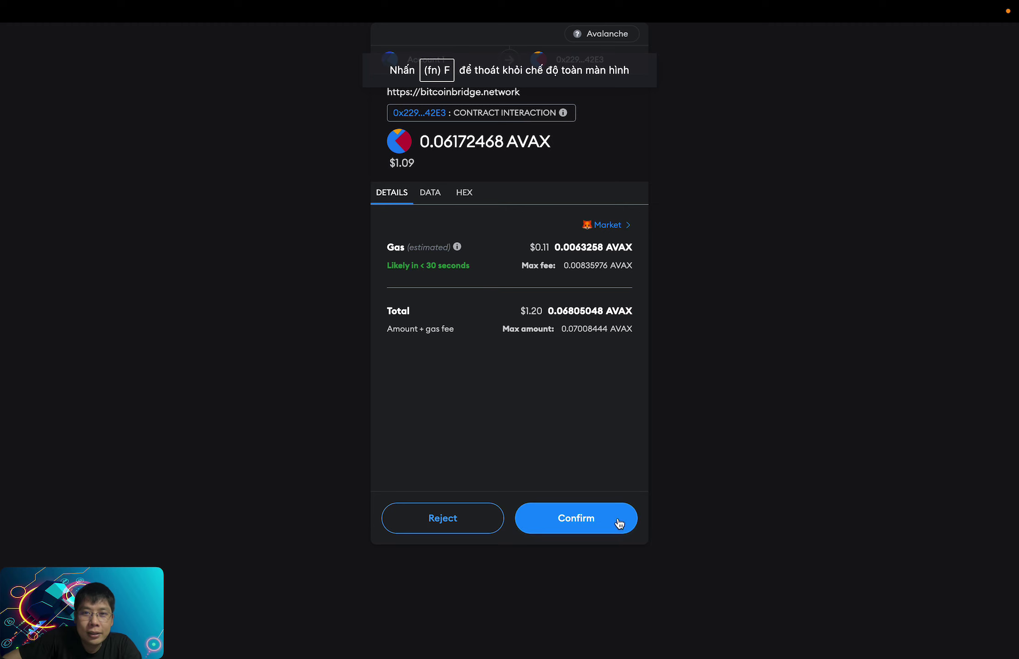
click(619, 523)
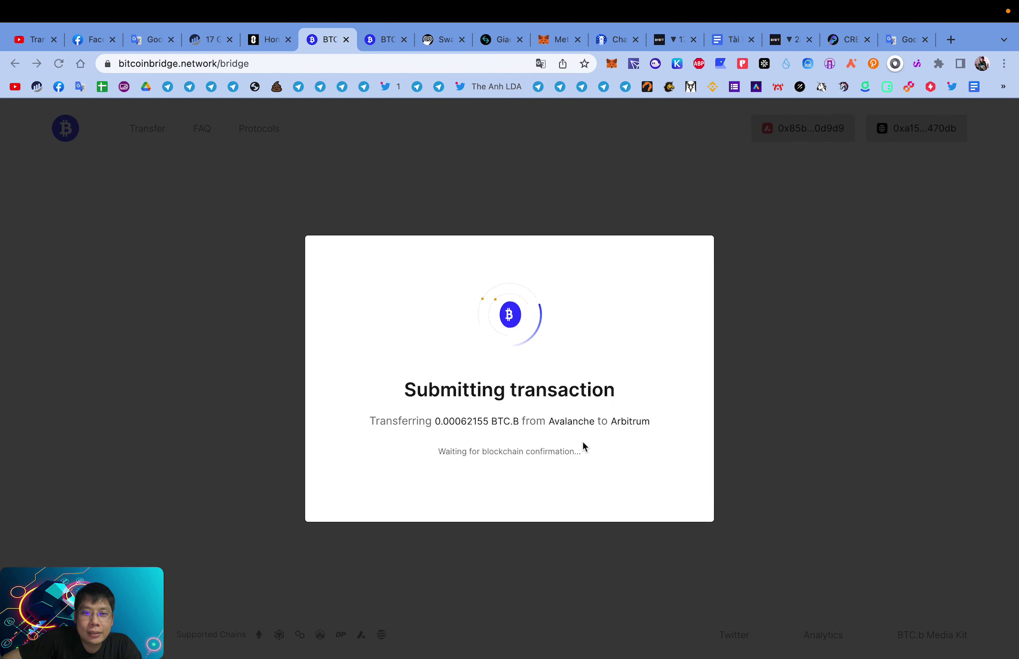
Open the pending Contract interaction in MetaMask's Activity list.
click(613, 65)
scroll(576, 368, down, 2)
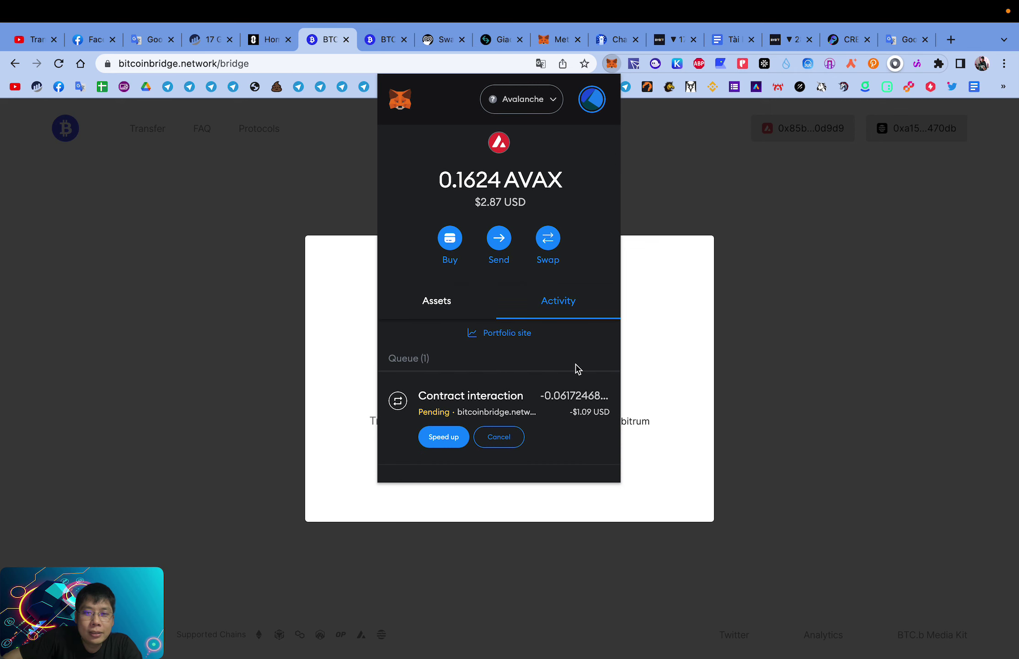
click(585, 396)
Verify Success on Snowtrace, then check the bridge shows the transfer pending with 42s left.
click(580, 182)
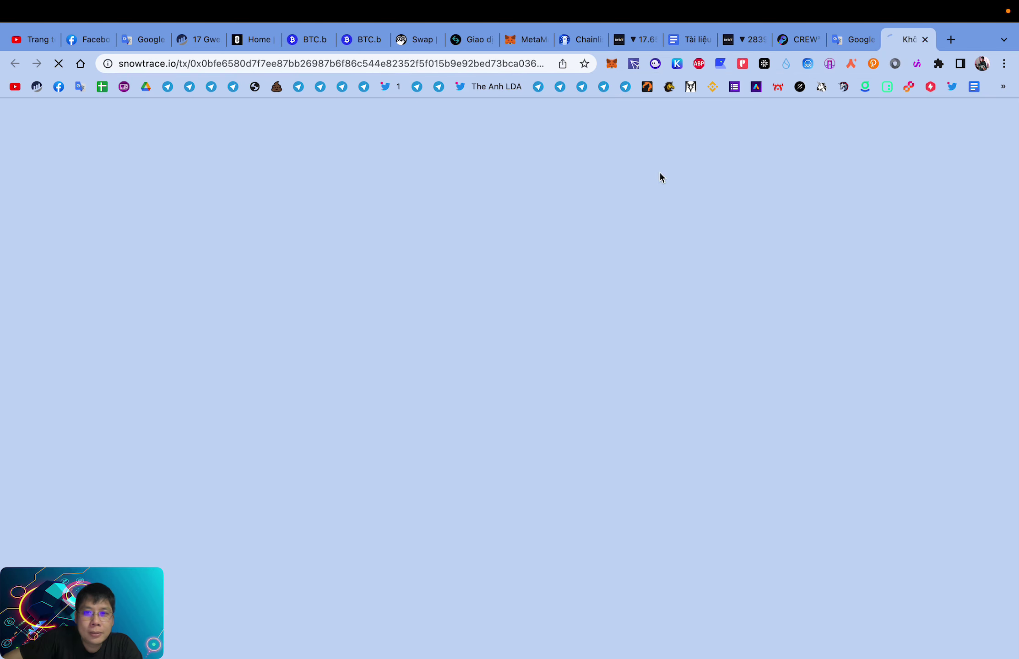
drag(907, 40, 438, 51)
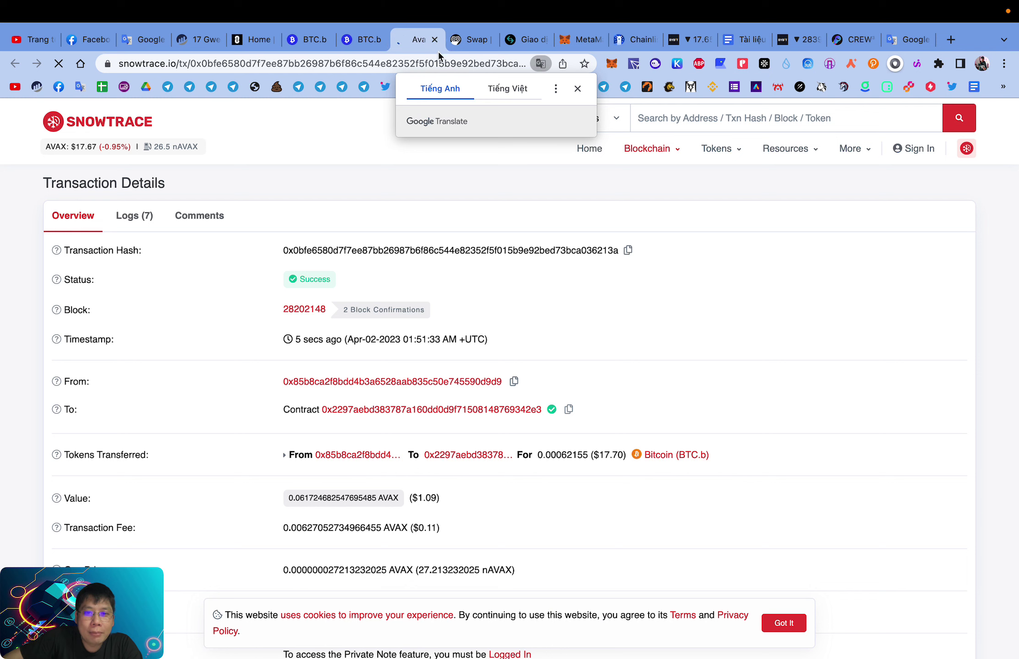
click(361, 40)
click(311, 39)
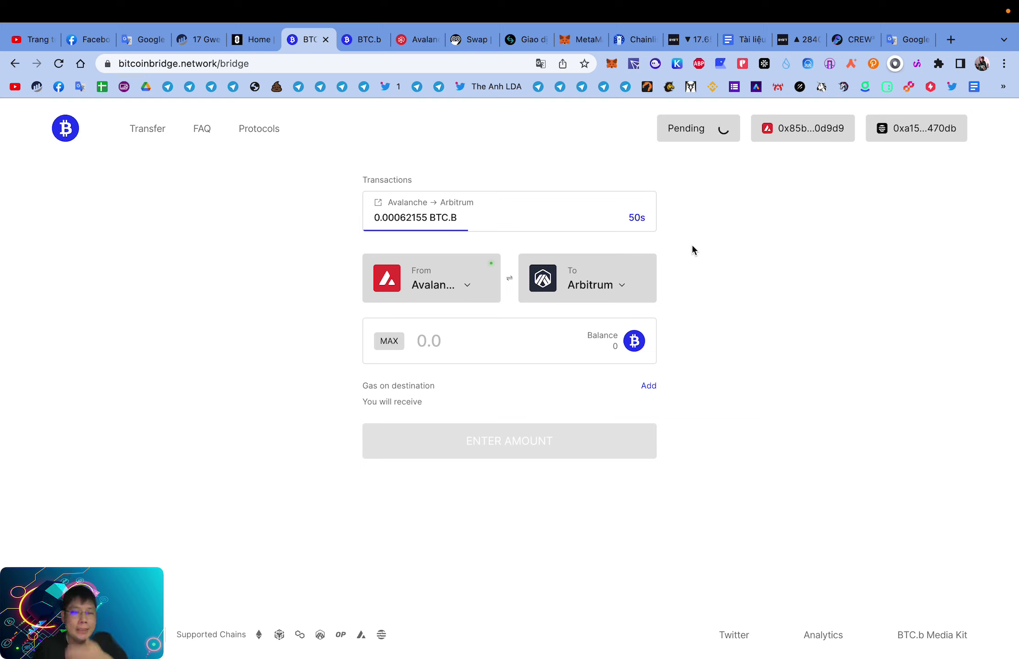
mouse_move(701, 3)
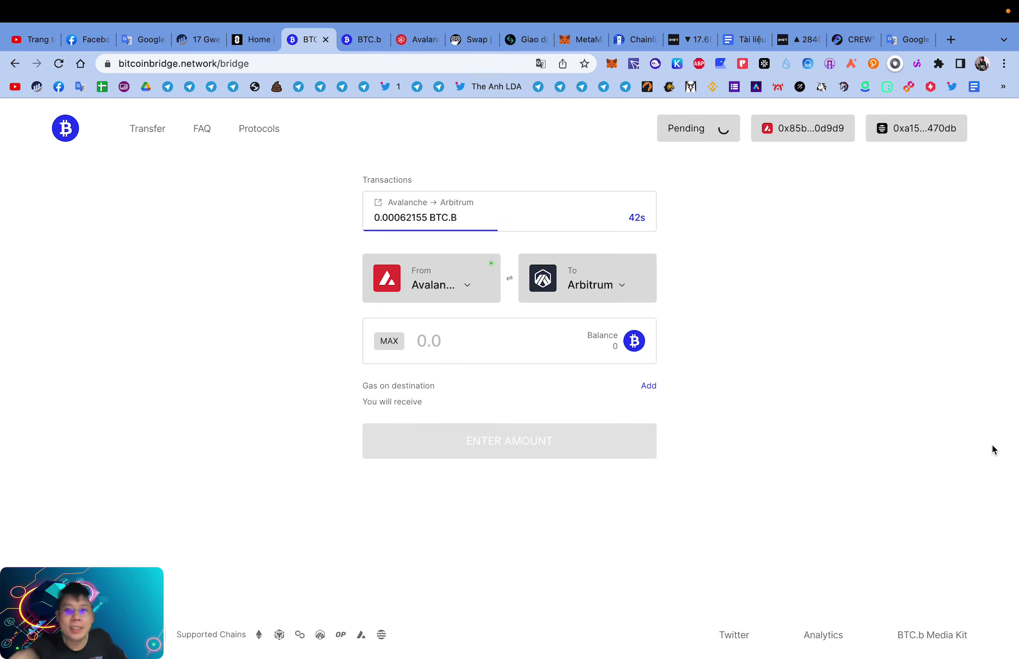
Switch the MetaMask network to Arbitrum Mainnet.
click(575, 40)
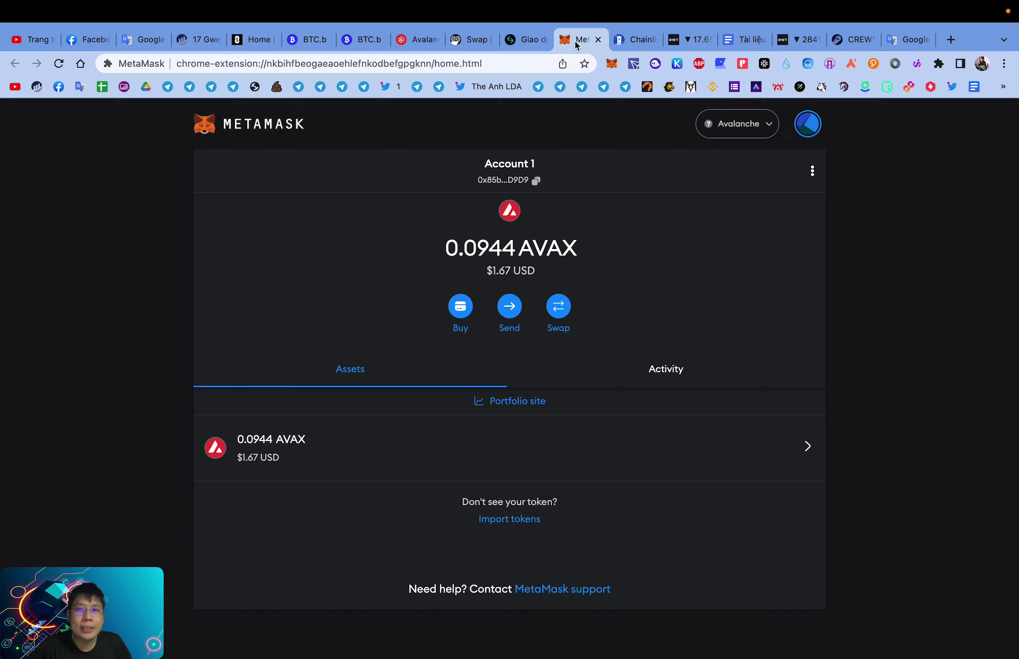
click(753, 128)
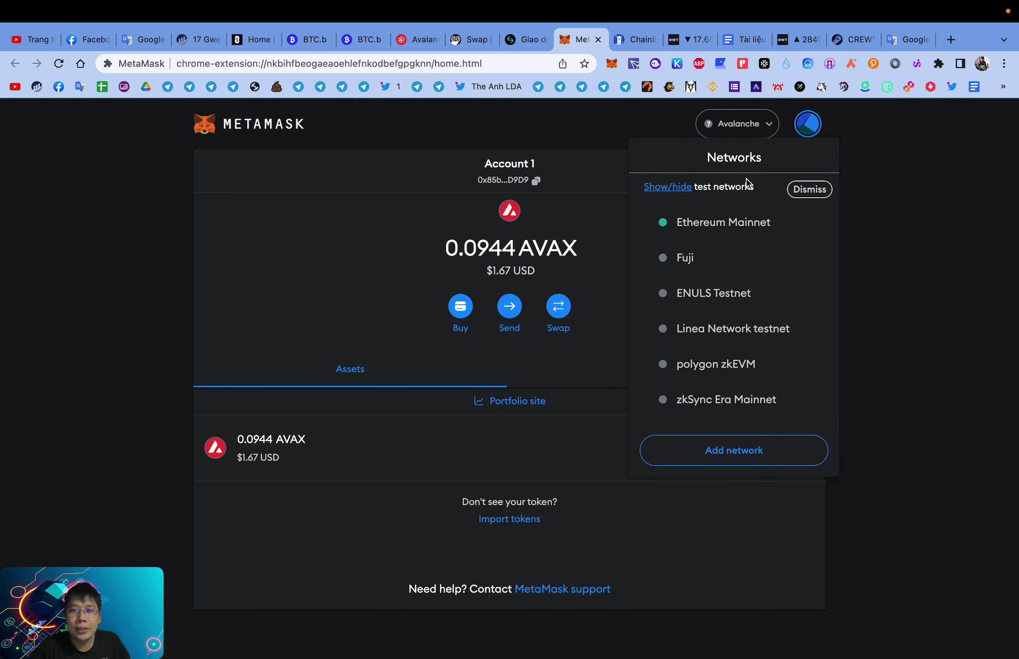
scroll(756, 315, down, 2)
scroll(756, 320, down, 1)
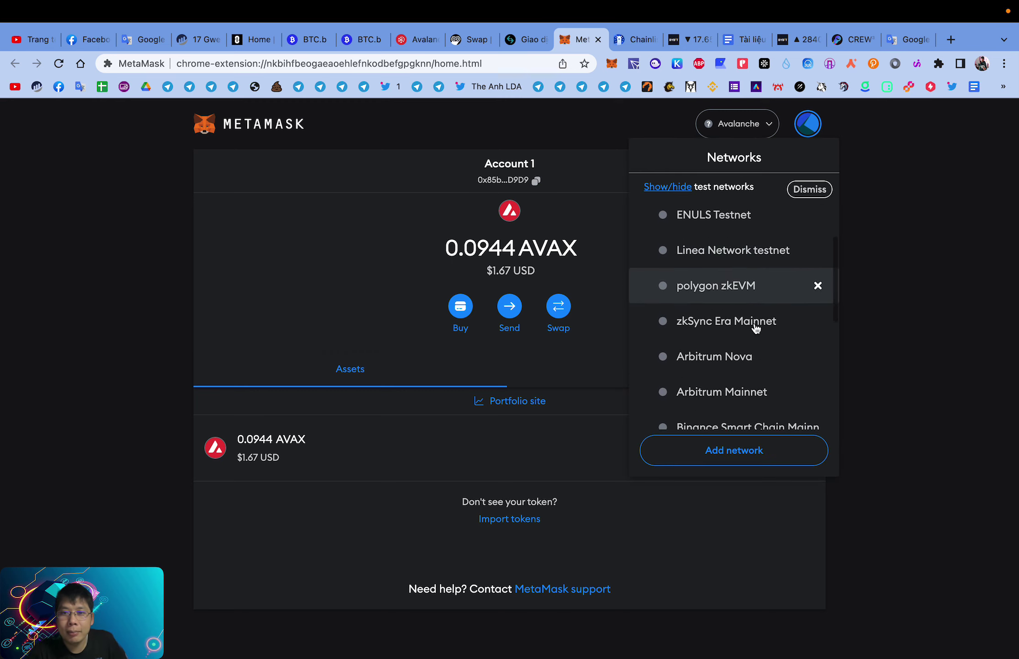
click(757, 391)
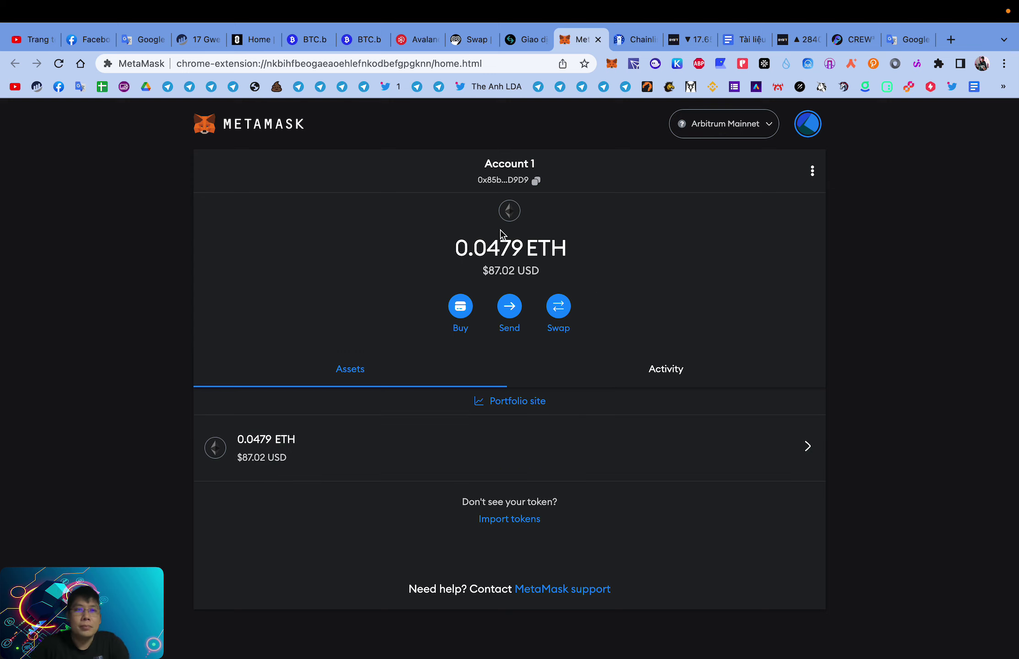
Open the account on Arbiscan and place that tab beside the wallet tab.
click(812, 170)
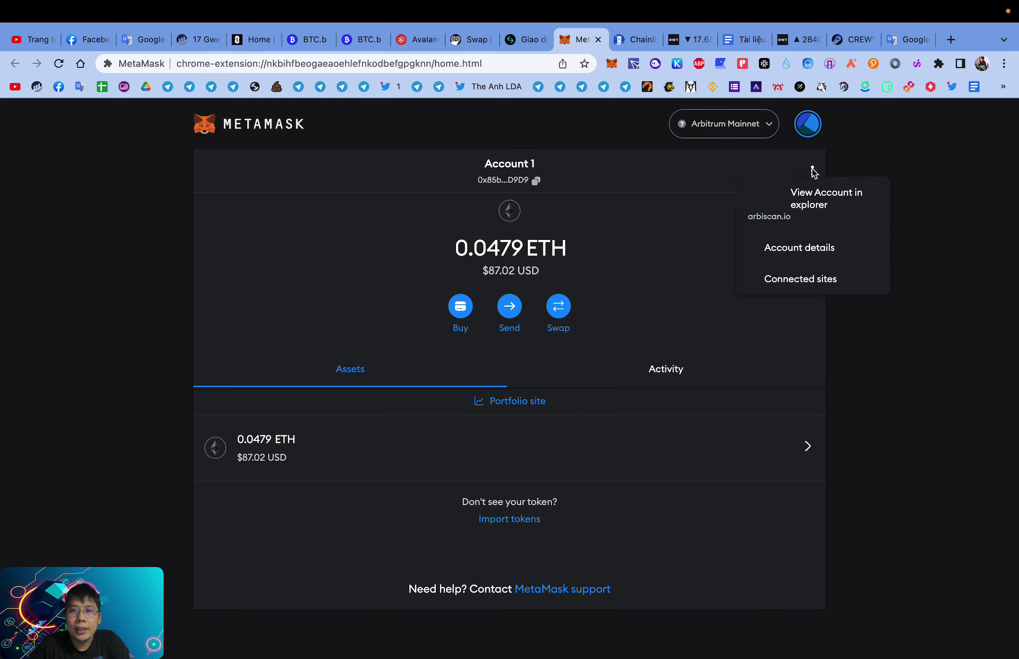
click(806, 196)
click(806, 45)
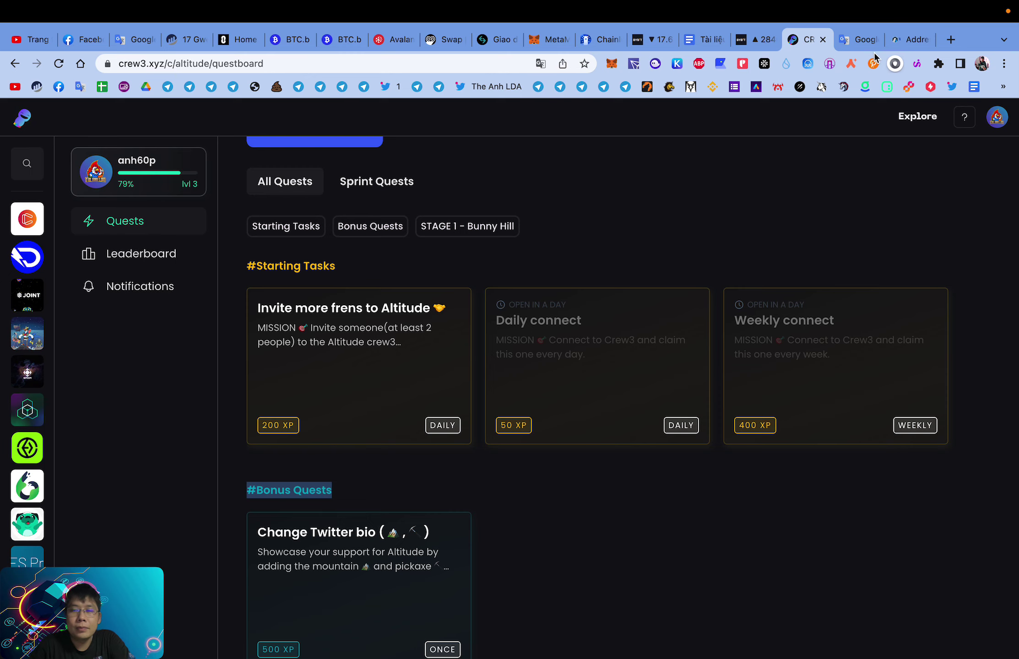
click(901, 41)
drag(902, 41, 604, 40)
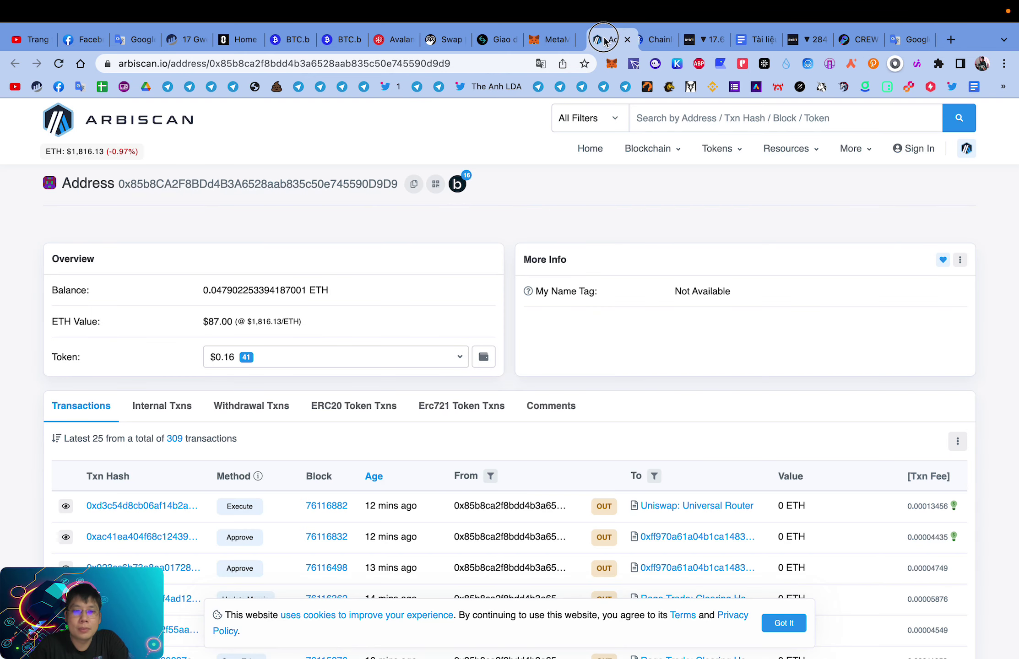
scroll(256, 435, down, 1)
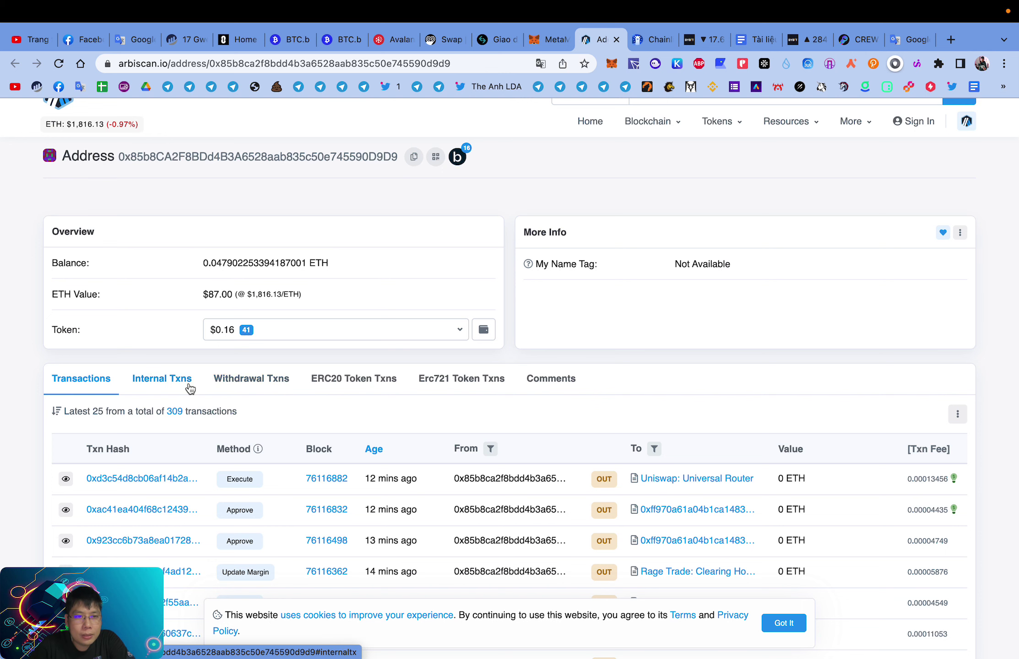
Confirm 0.00062155 BTC.b received via ERC20 Token Txns and copy the BTC.b contract address.
click(353, 380)
scroll(449, 409, down, 2)
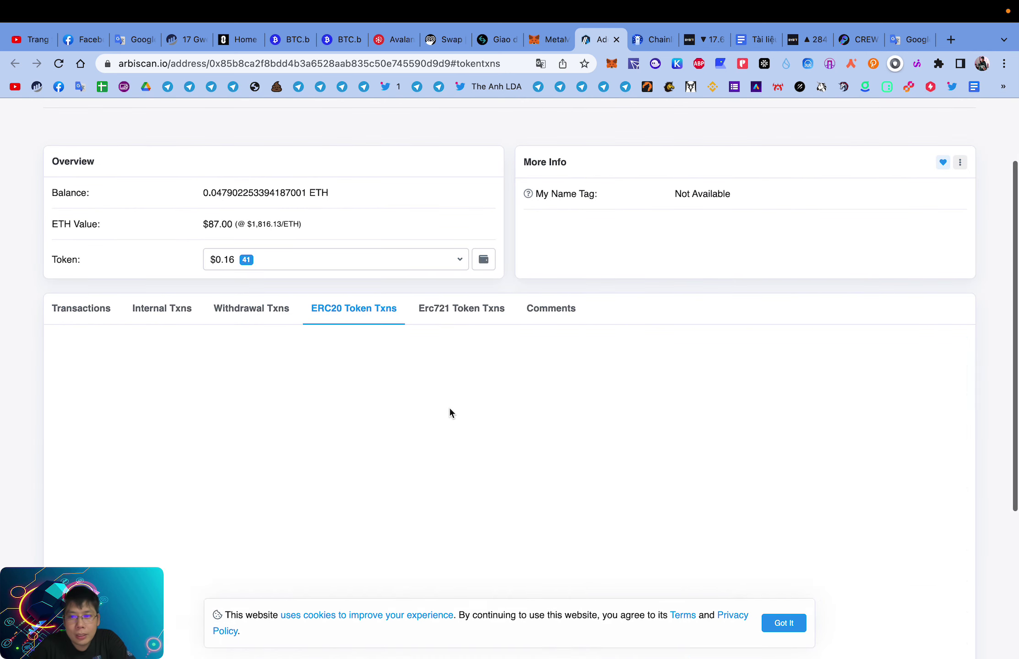
click(846, 411)
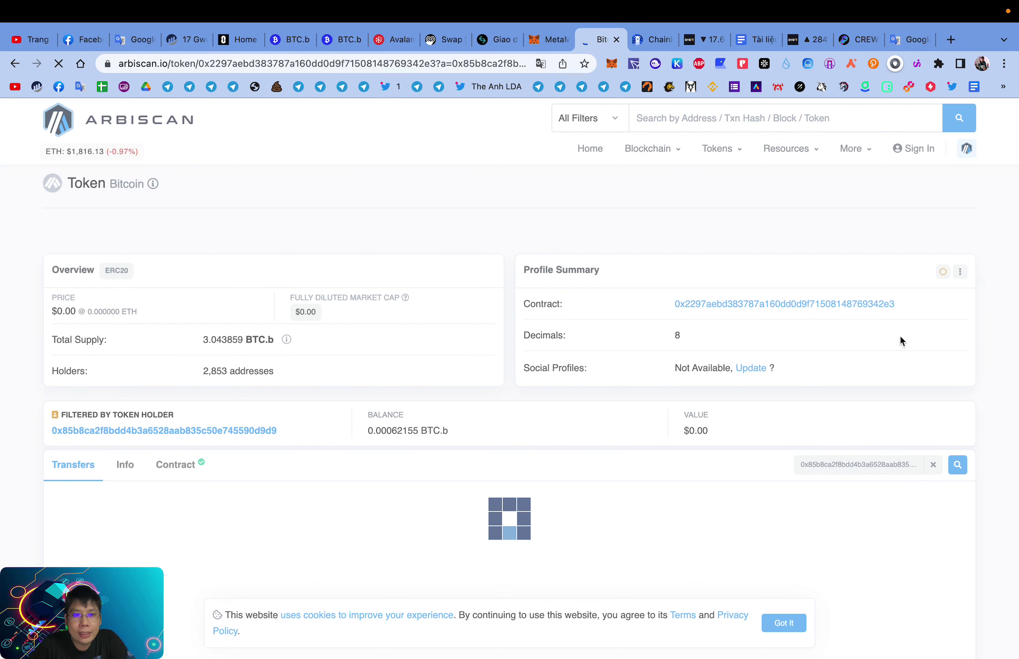
click(906, 308)
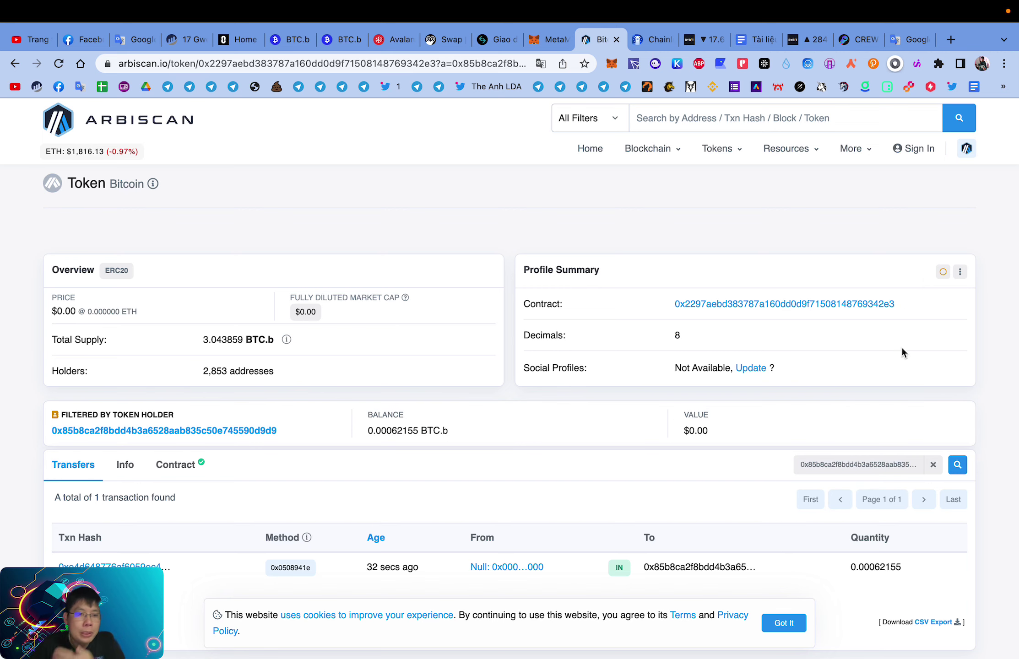
mouse_move(905, 316)
mouse_move(307, 2)
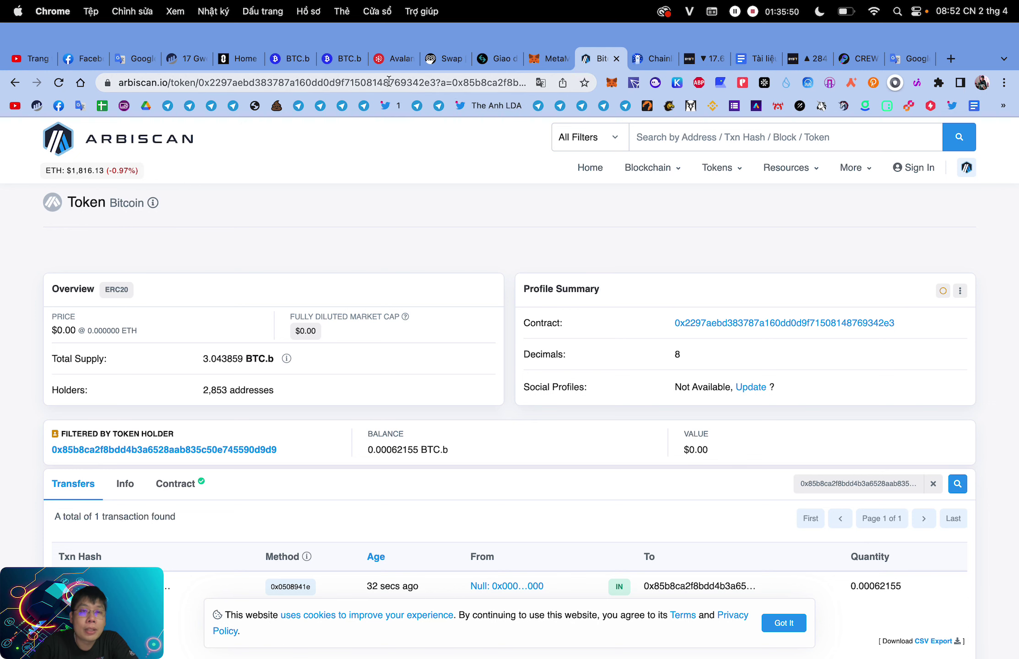
Reverse the bridge to send the full 0.00062155 BTC.B from Arbitrum to Optimism and submit.
click(345, 67)
click(295, 59)
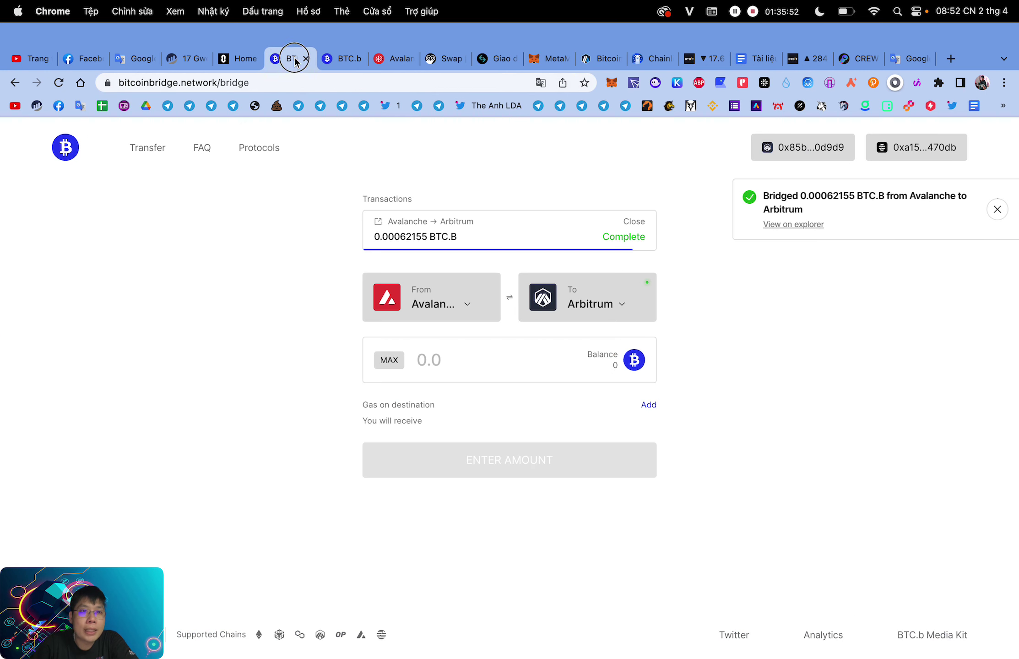
click(509, 278)
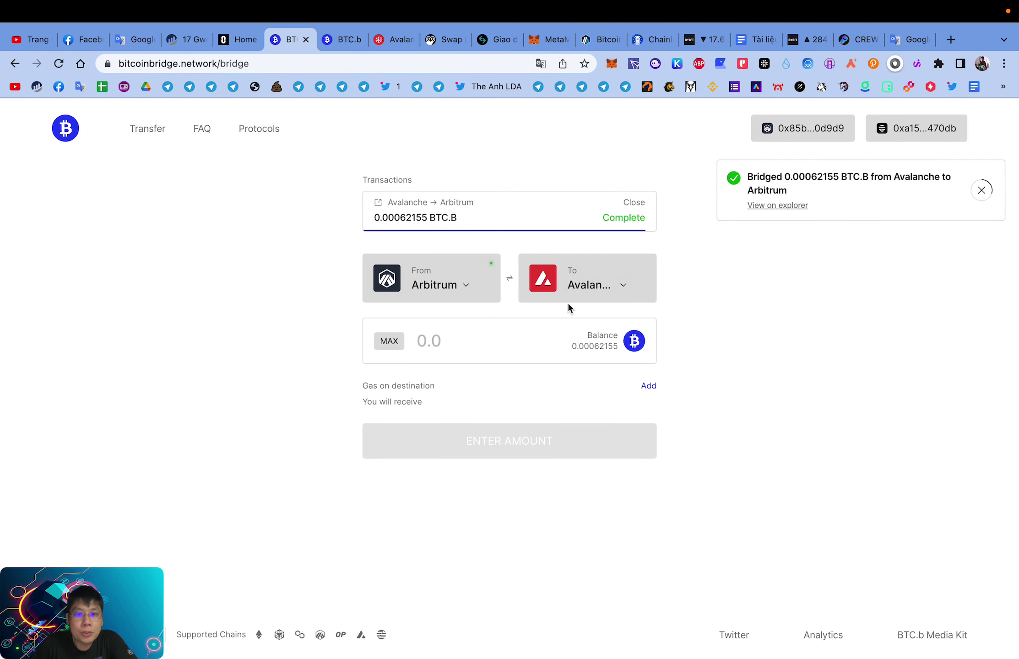
click(606, 287)
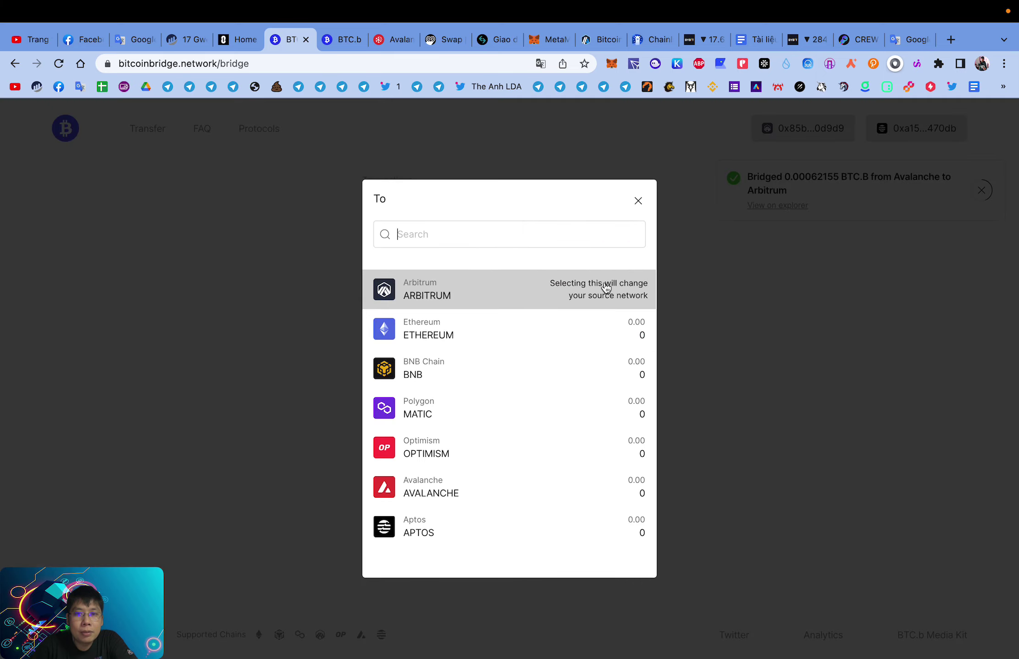
click(468, 456)
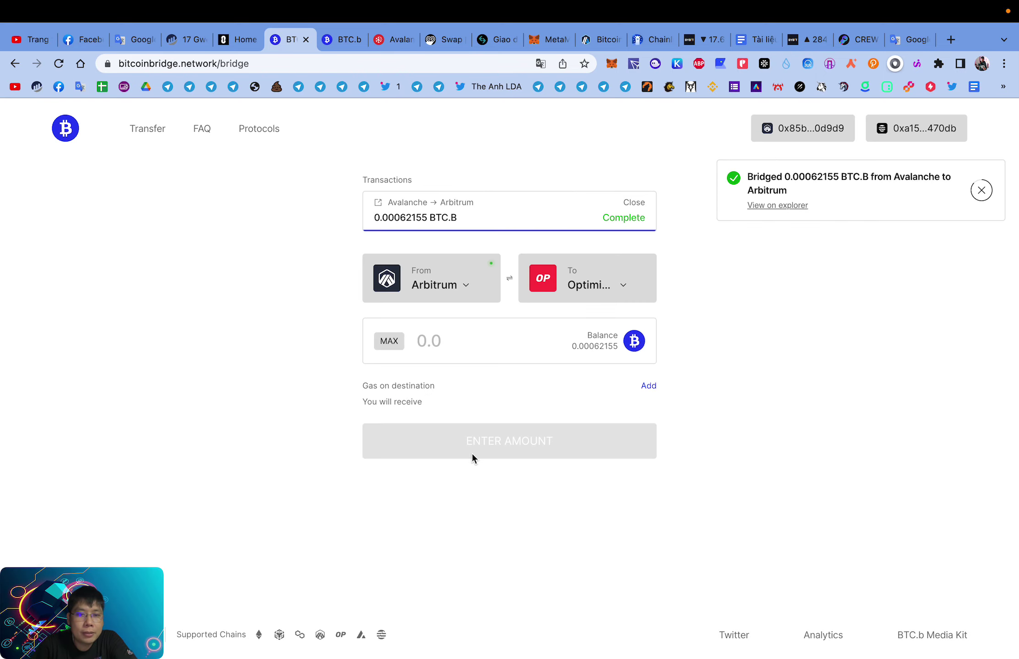
click(389, 343)
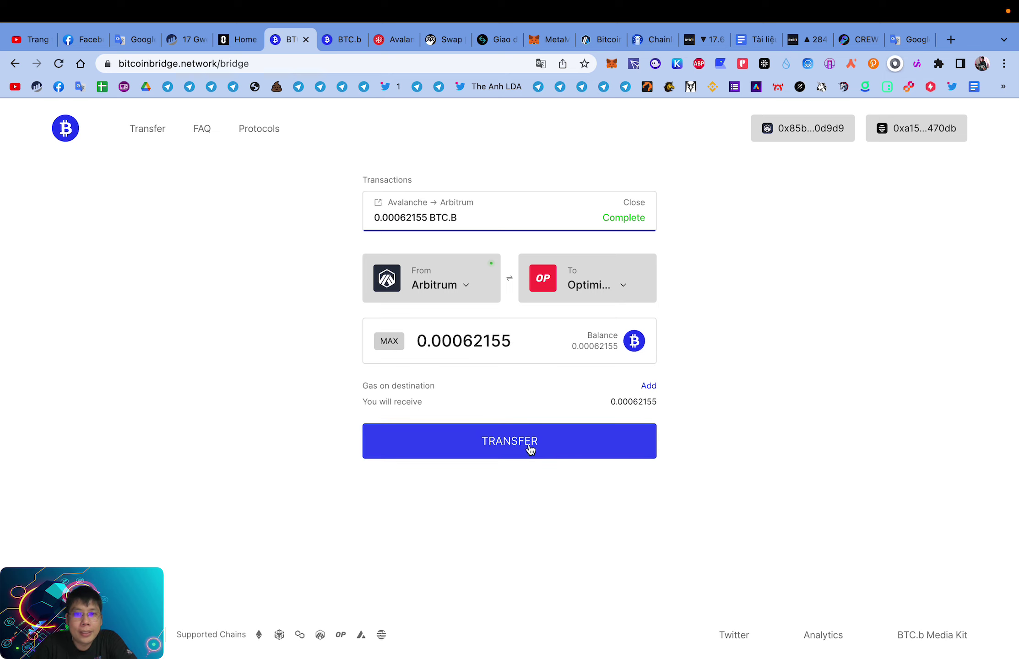
click(530, 448)
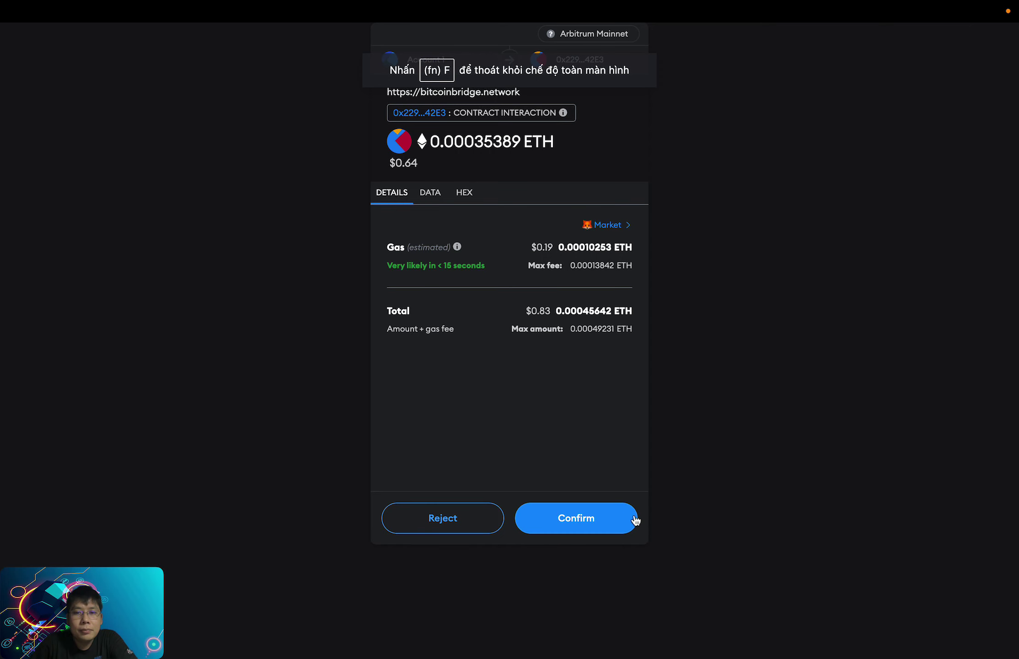
Confirm the Arbitrum → Optimism transfer in MetaMask and check it is pending, about 5 minutes left.
click(604, 517)
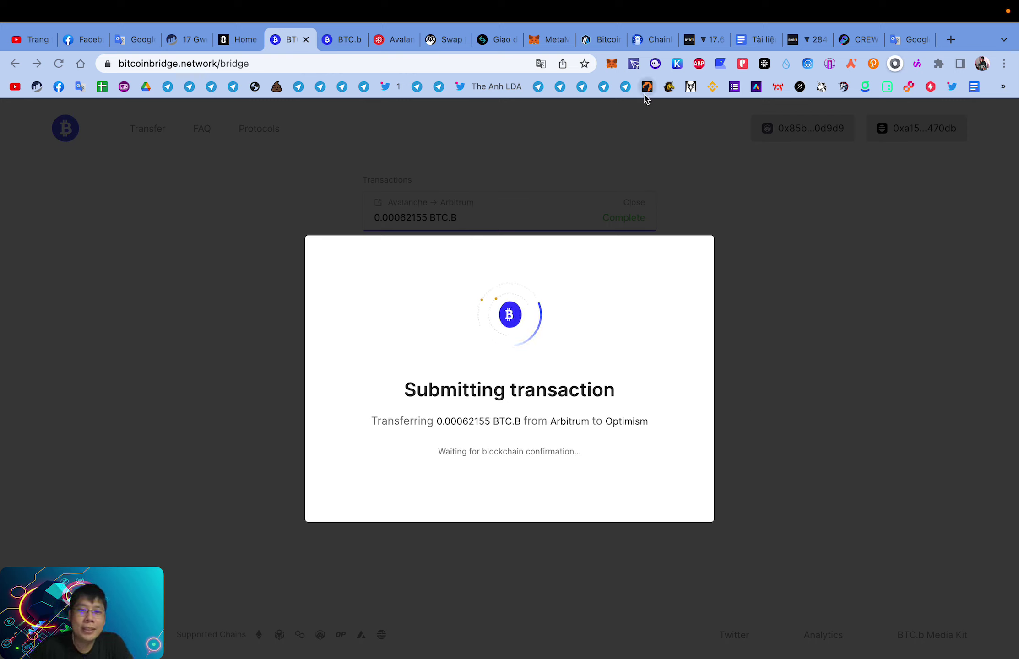
click(611, 63)
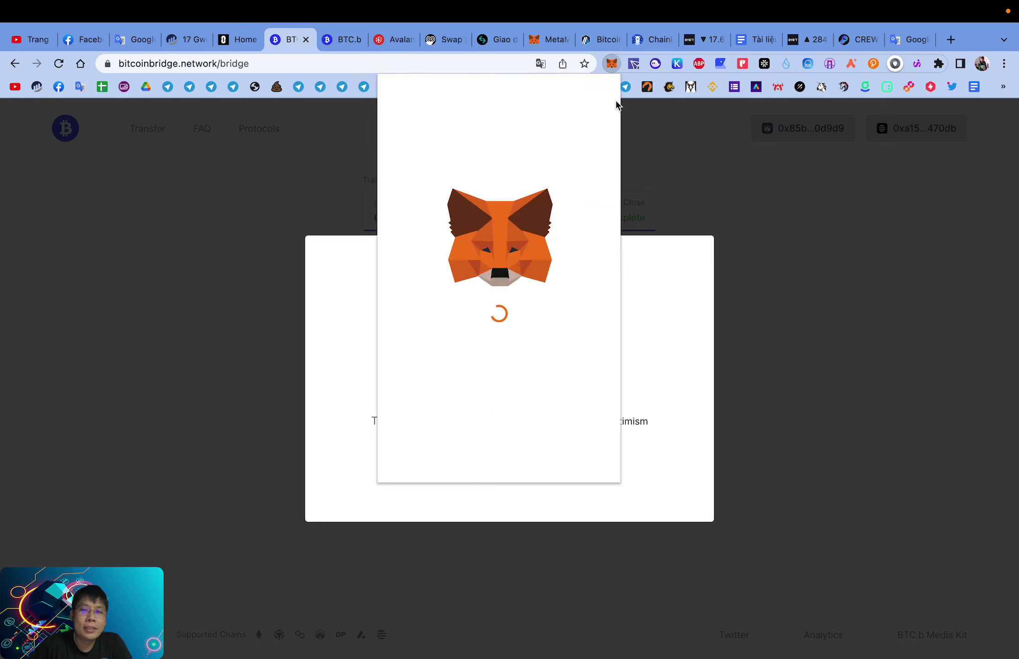
click(657, 361)
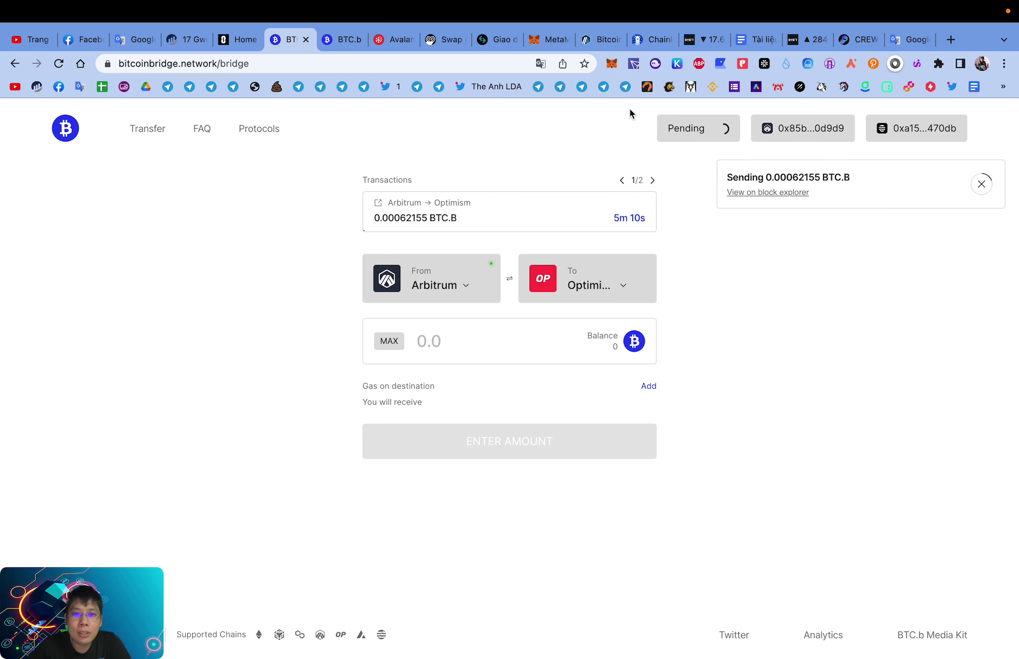
click(612, 63)
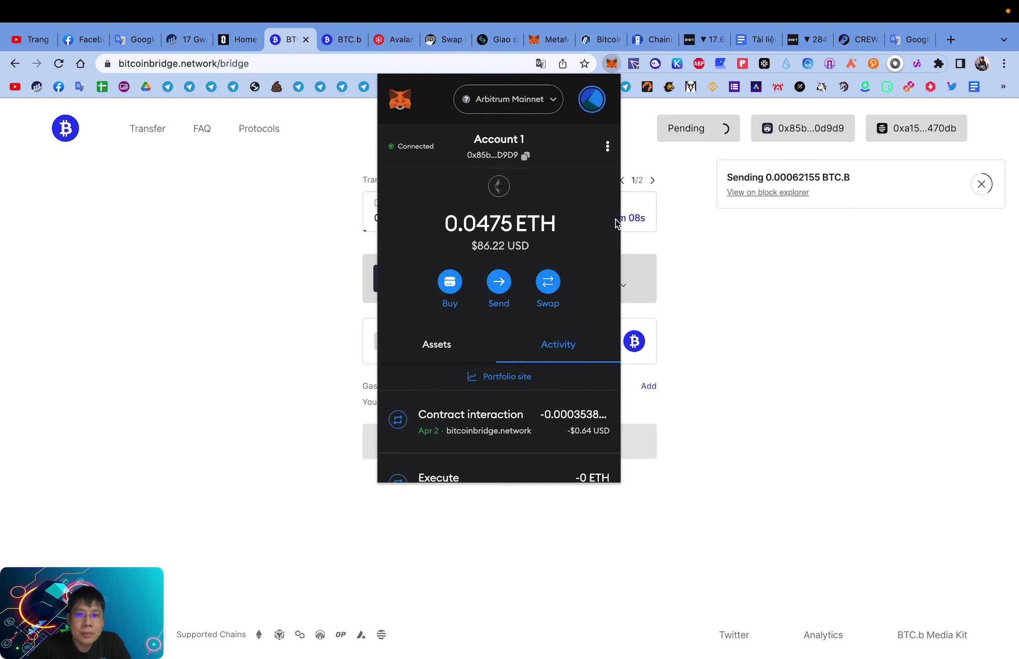
click(676, 247)
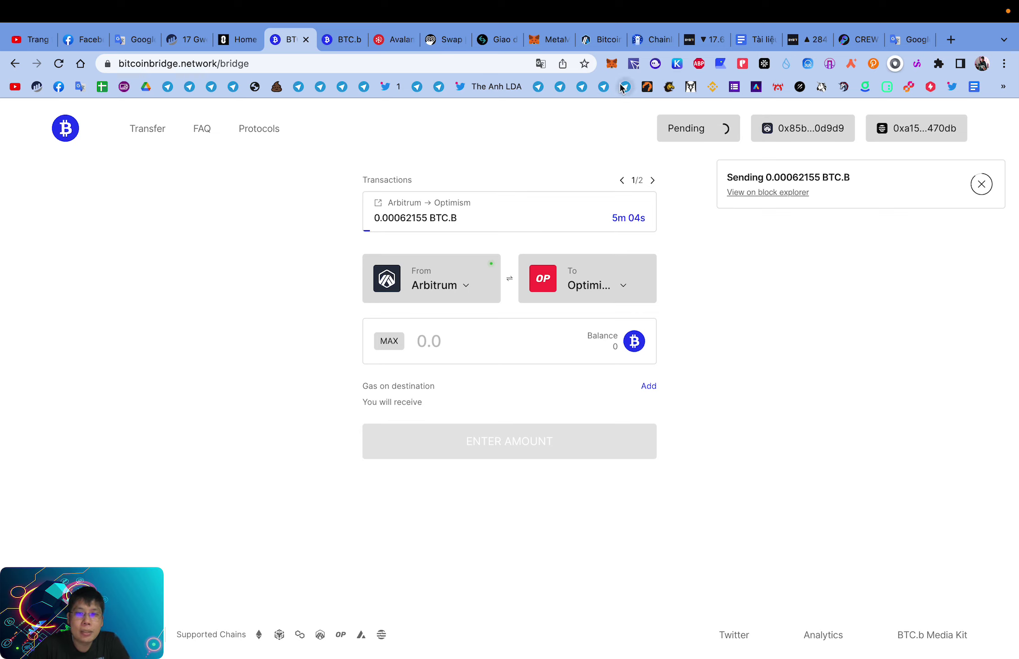
Swap the chains so the bridge sends from Optimism to Polygon.
click(510, 281)
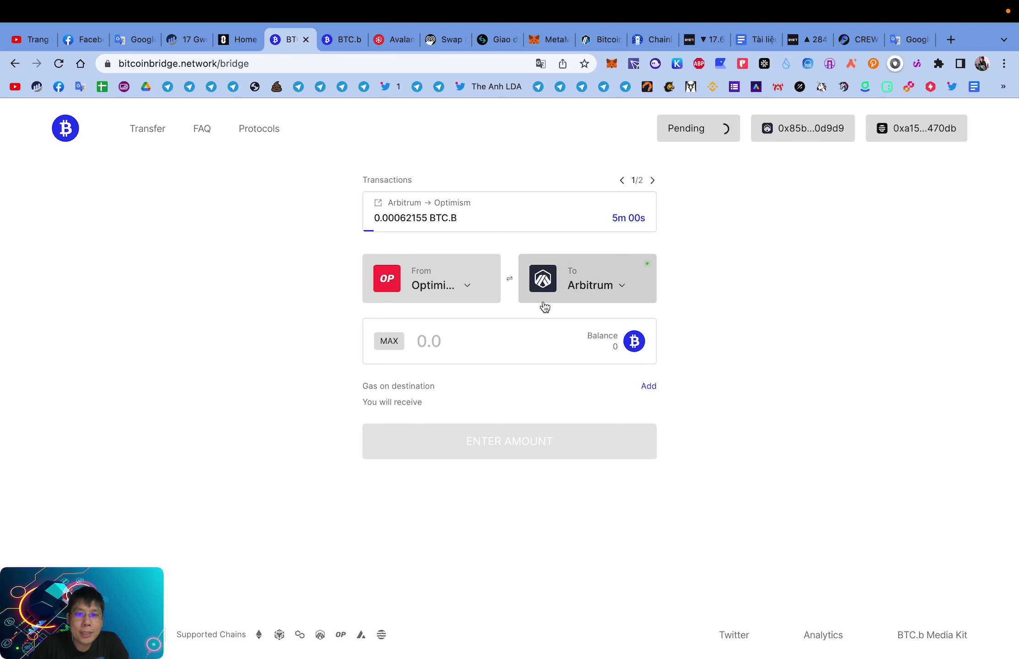
click(600, 284)
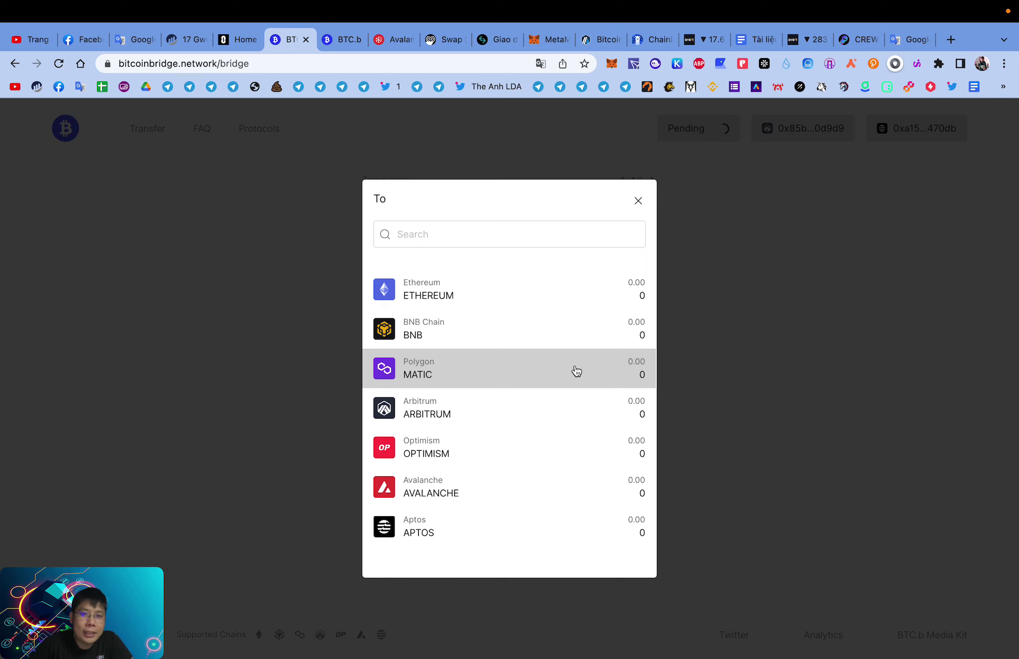
click(521, 366)
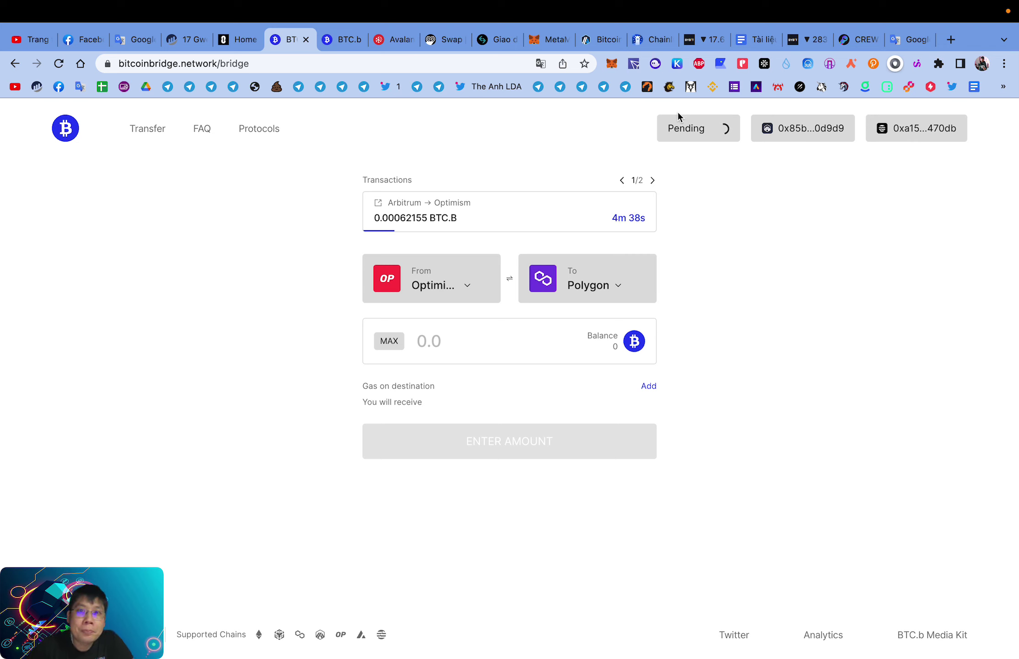
Switch MetaMask to Optimism Mainnet and view its 0.0076 ETH assets.
click(612, 64)
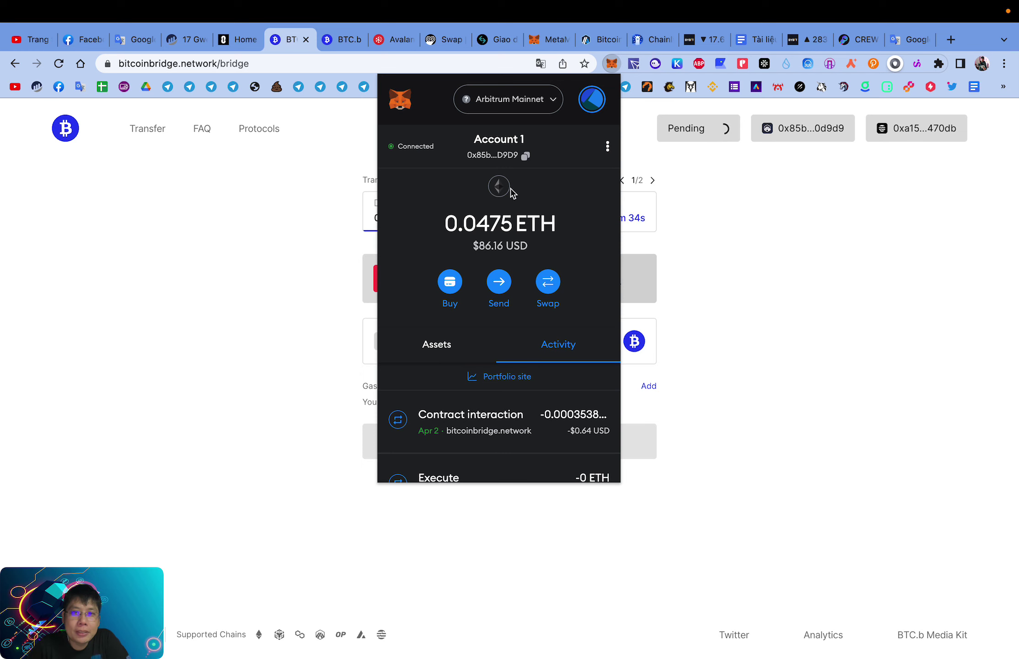
click(530, 103)
scroll(527, 273, down, 1)
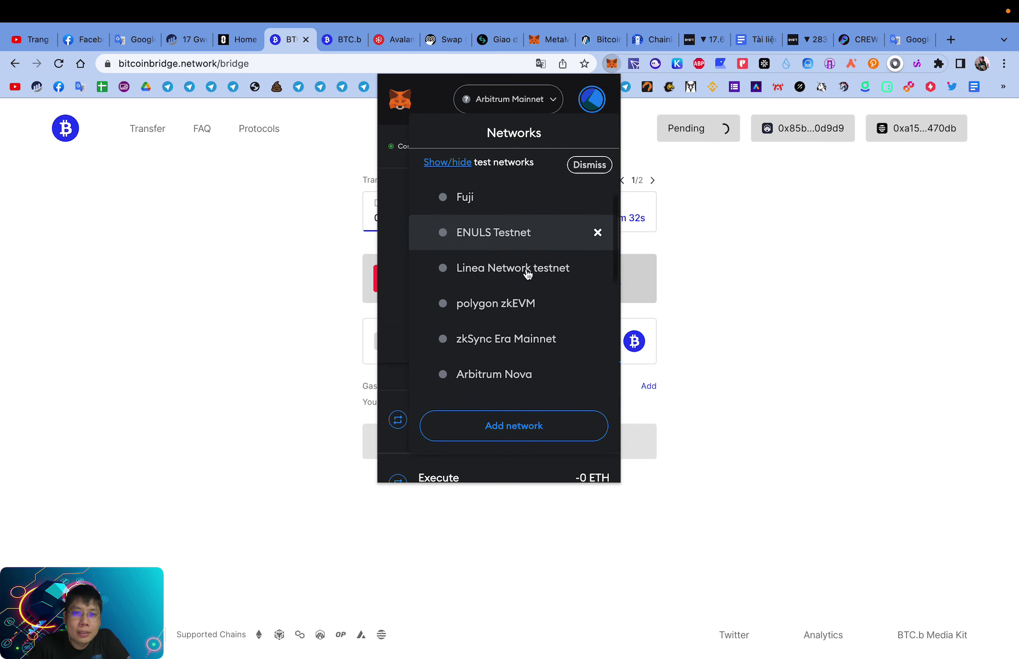
scroll(528, 272, down, 4)
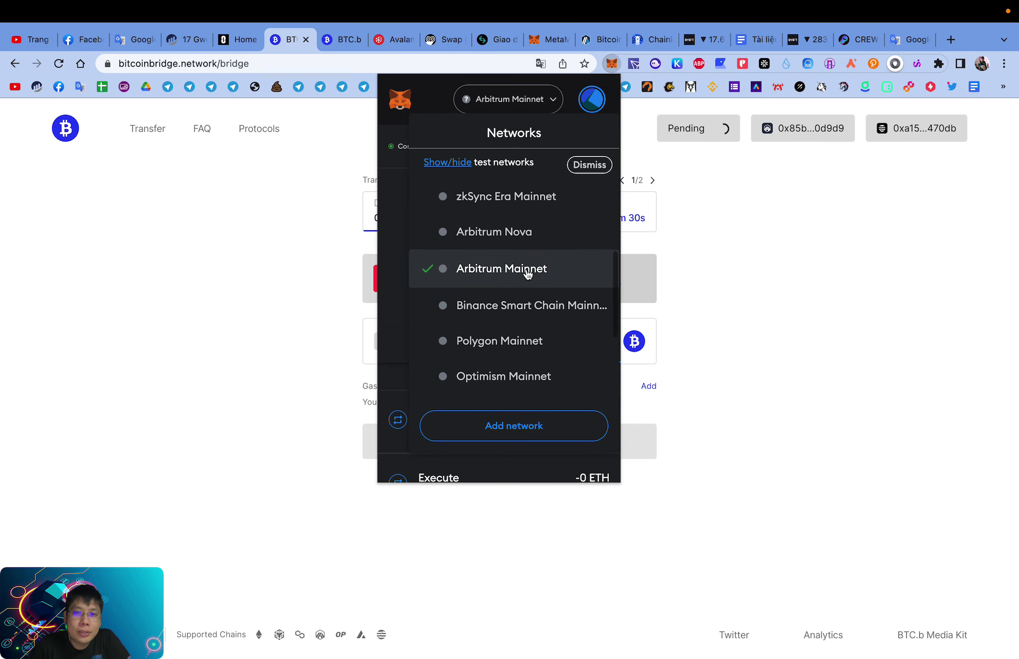
scroll(526, 293, down, 1)
click(539, 348)
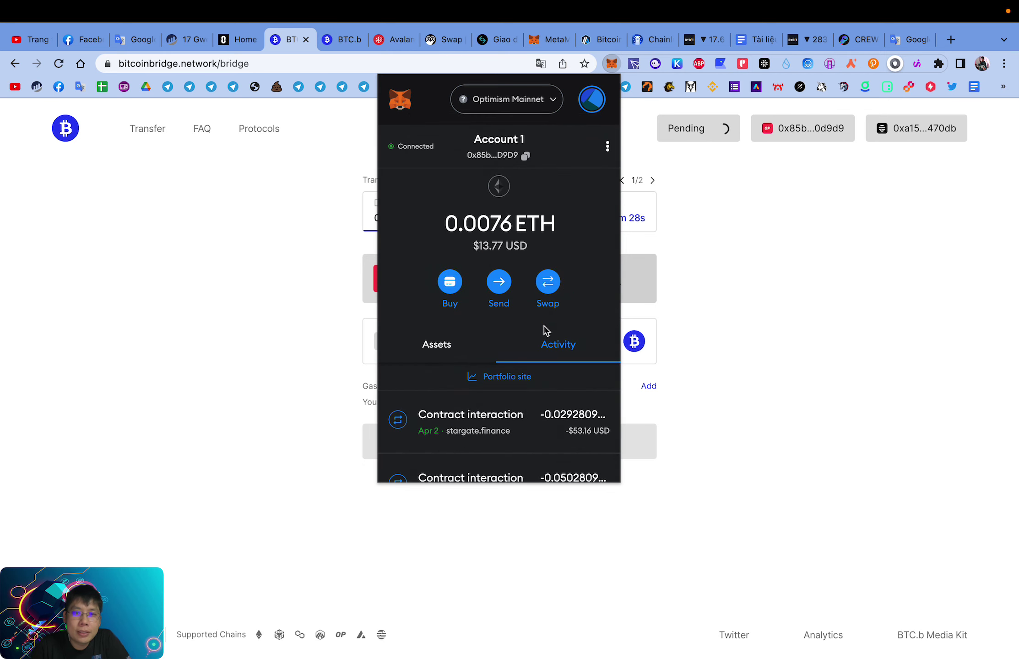
click(439, 348)
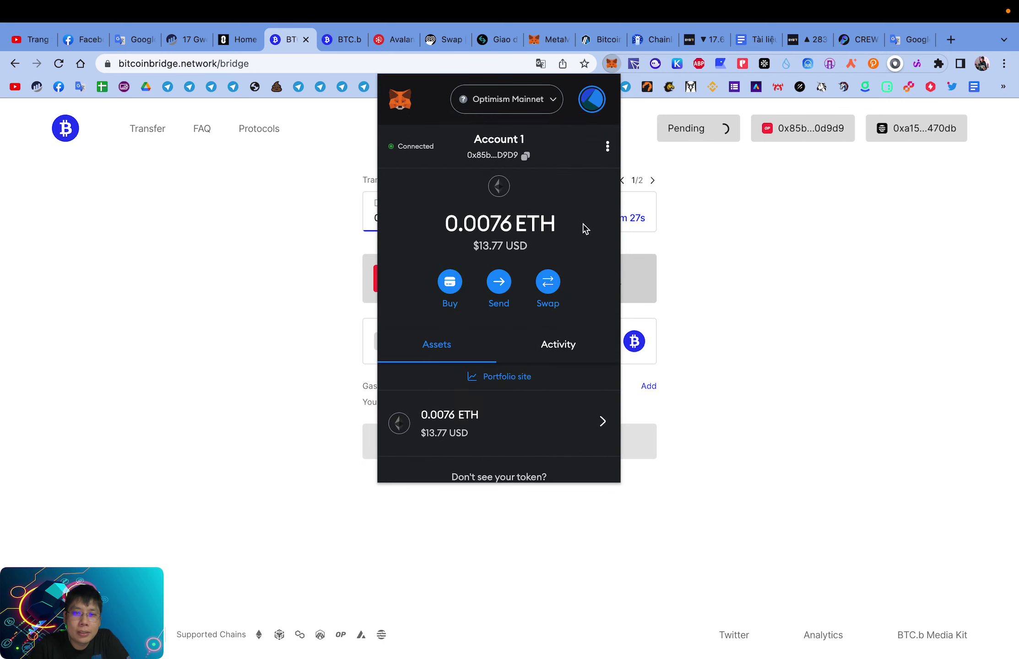
click(607, 148)
Verify 0.00062155 BTC.b received on Optimistic Etherscan, closing the old Arbiscan tab, then return to the bridge.
click(576, 175)
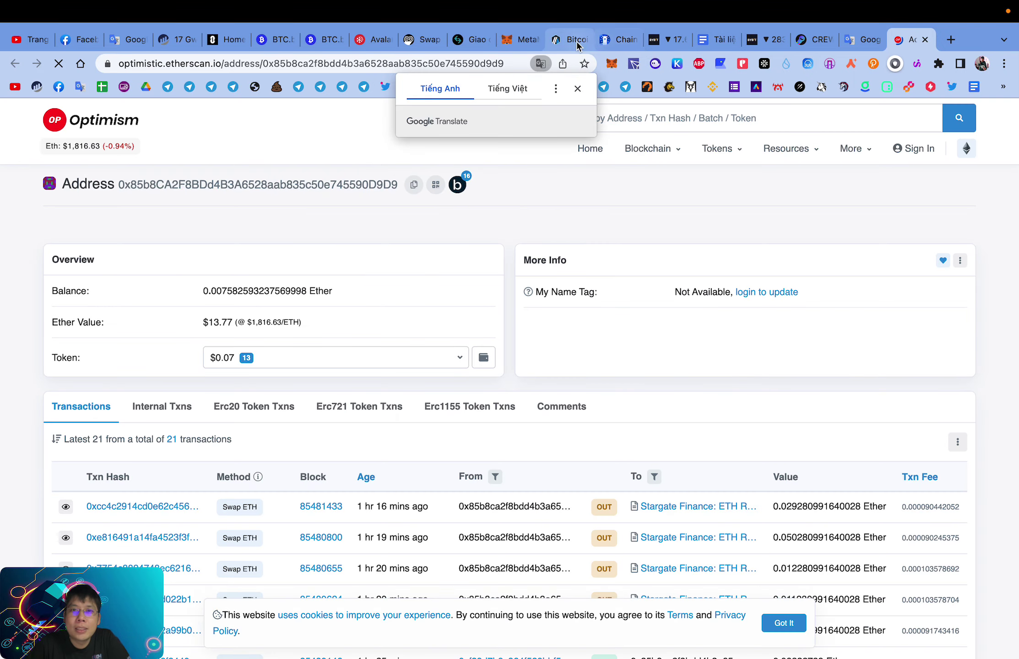
click(577, 41)
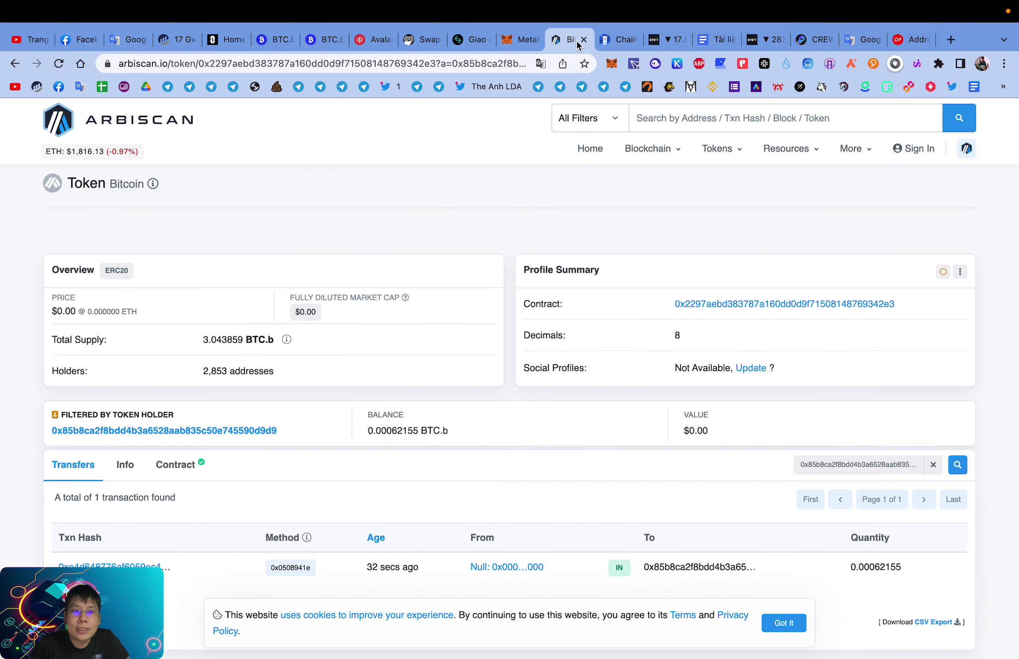
click(583, 40)
click(854, 40)
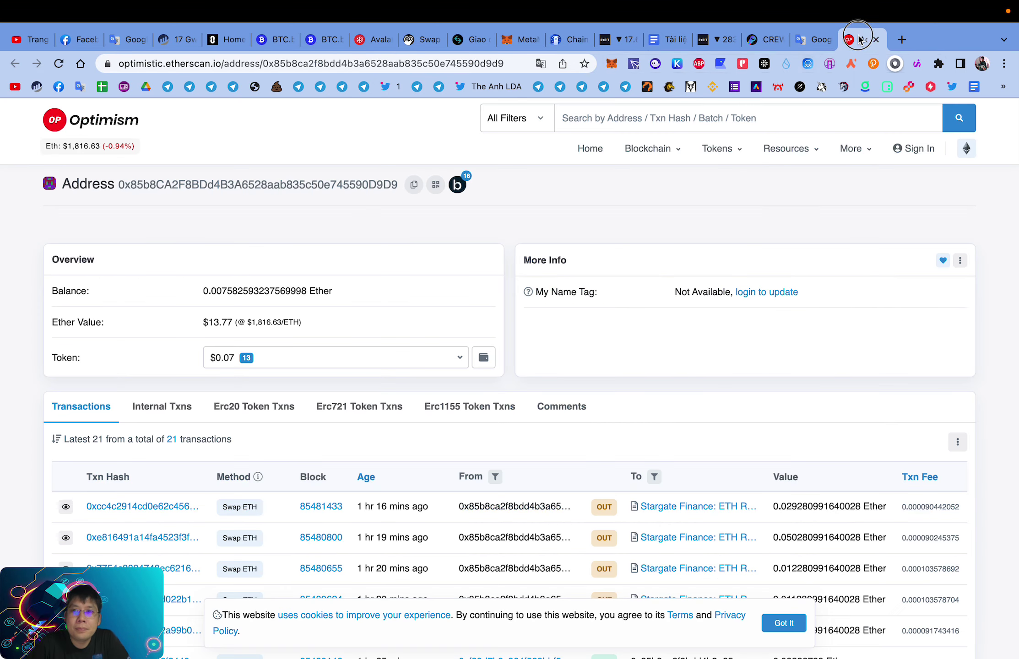
click(288, 408)
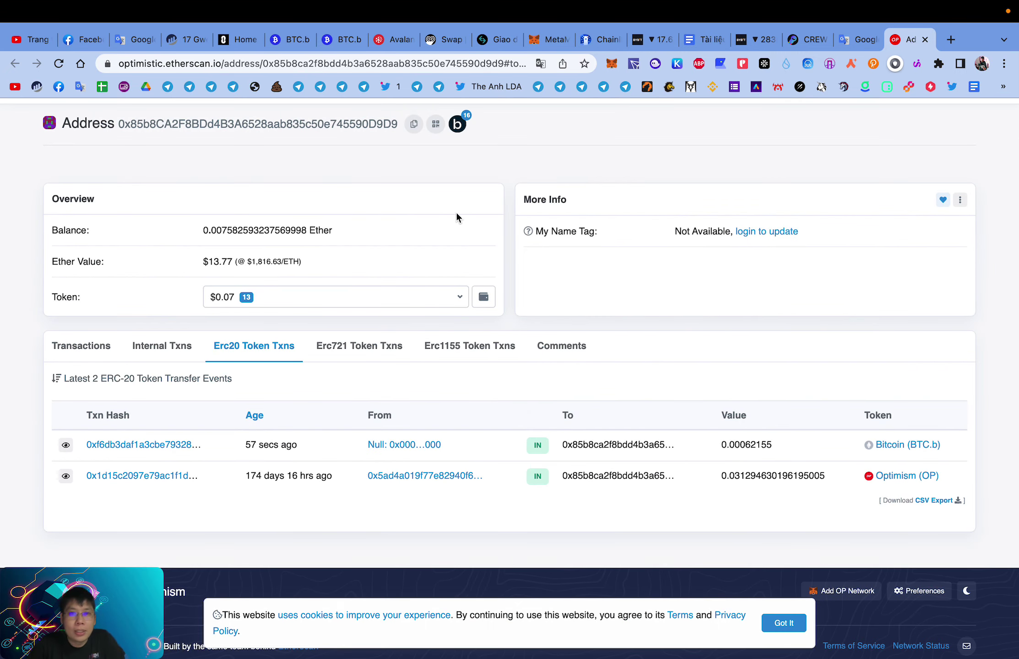
click(341, 40)
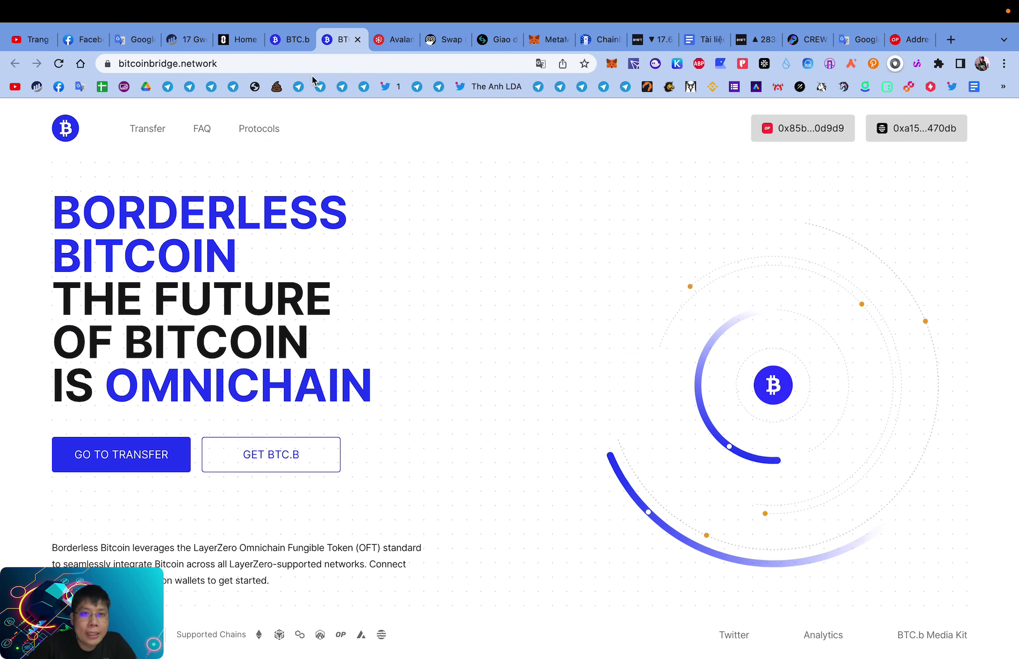
click(298, 40)
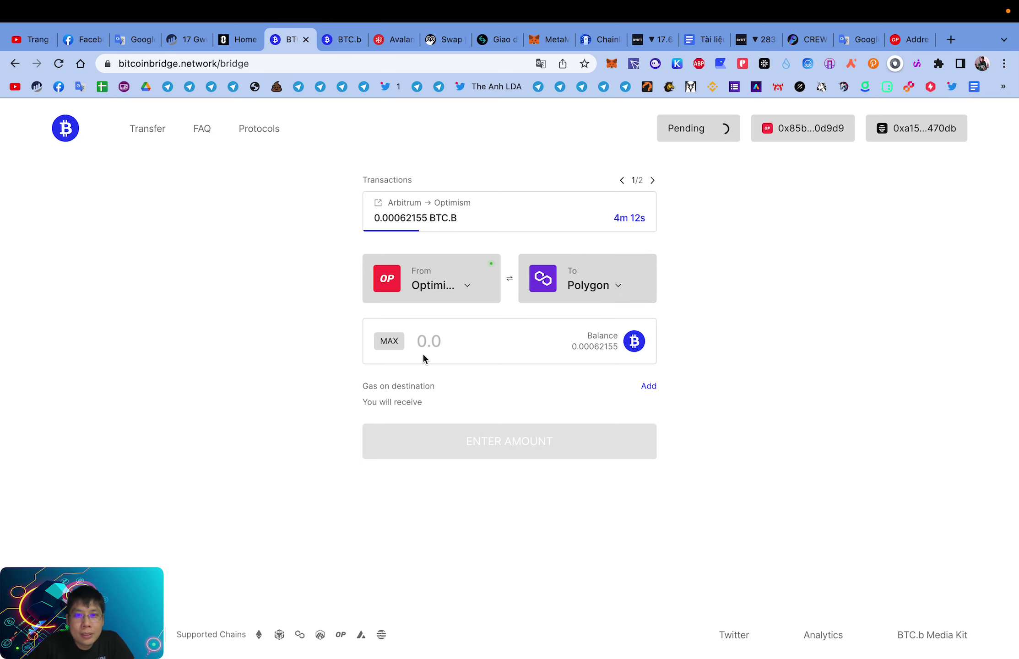
Bridge the full 0.00062155 BTC.B from Optimism to Polygon and confirm it in MetaMask.
click(388, 341)
click(571, 443)
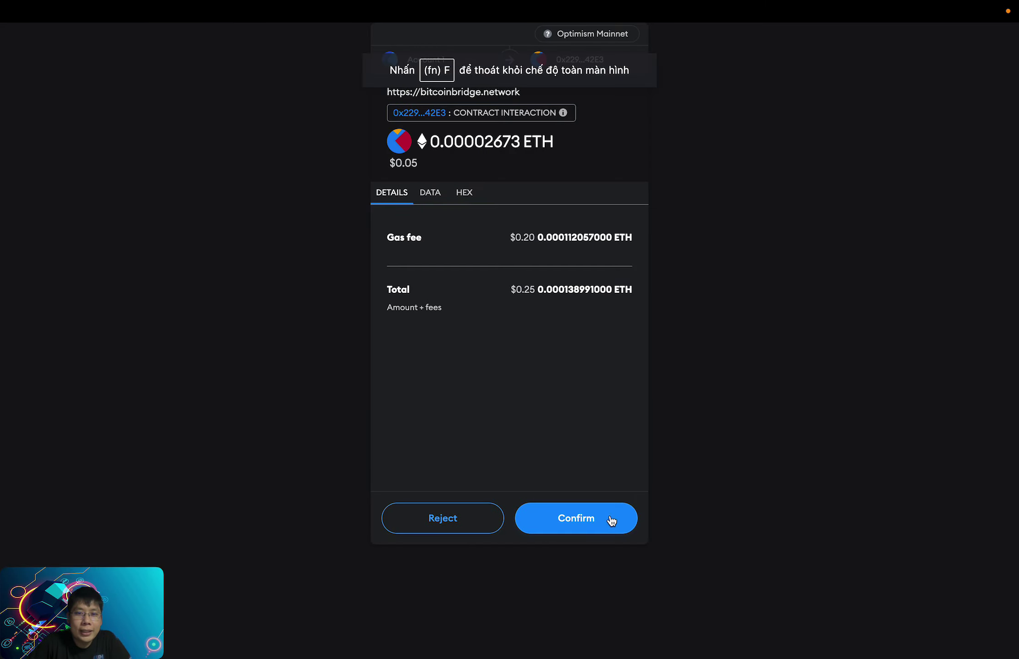
click(611, 521)
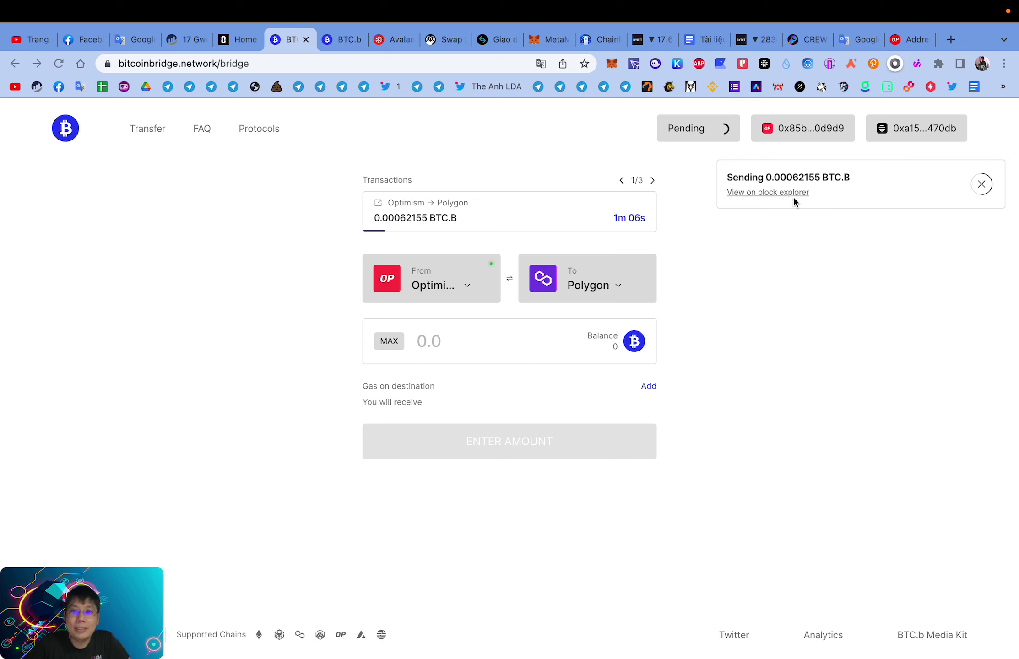
Switch the MetaMask network to Polygon Mainnet.
click(612, 64)
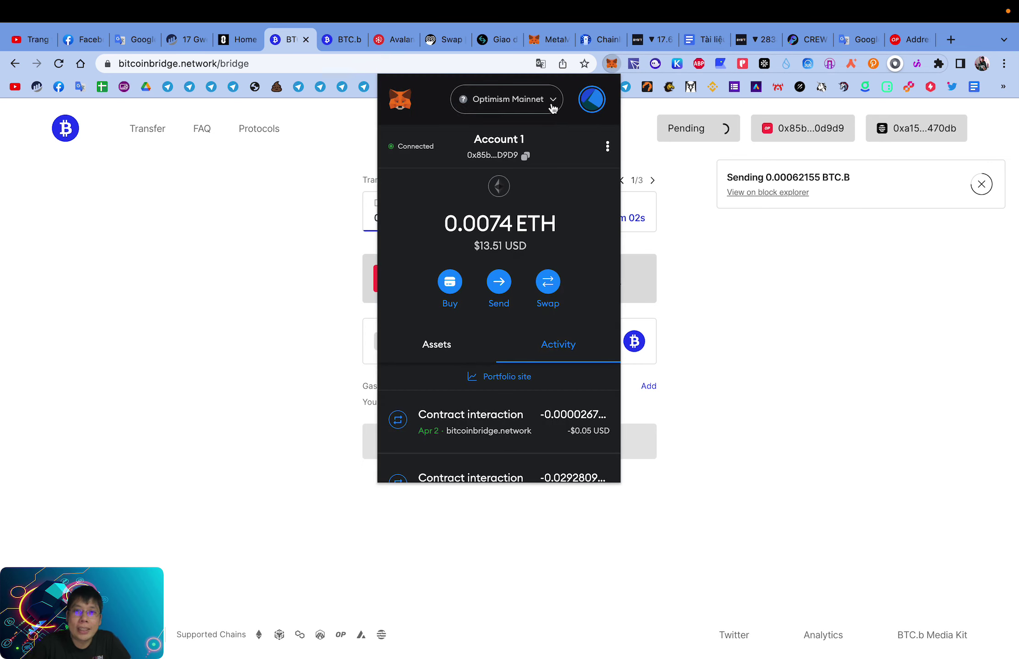
click(547, 108)
scroll(524, 242, down, 5)
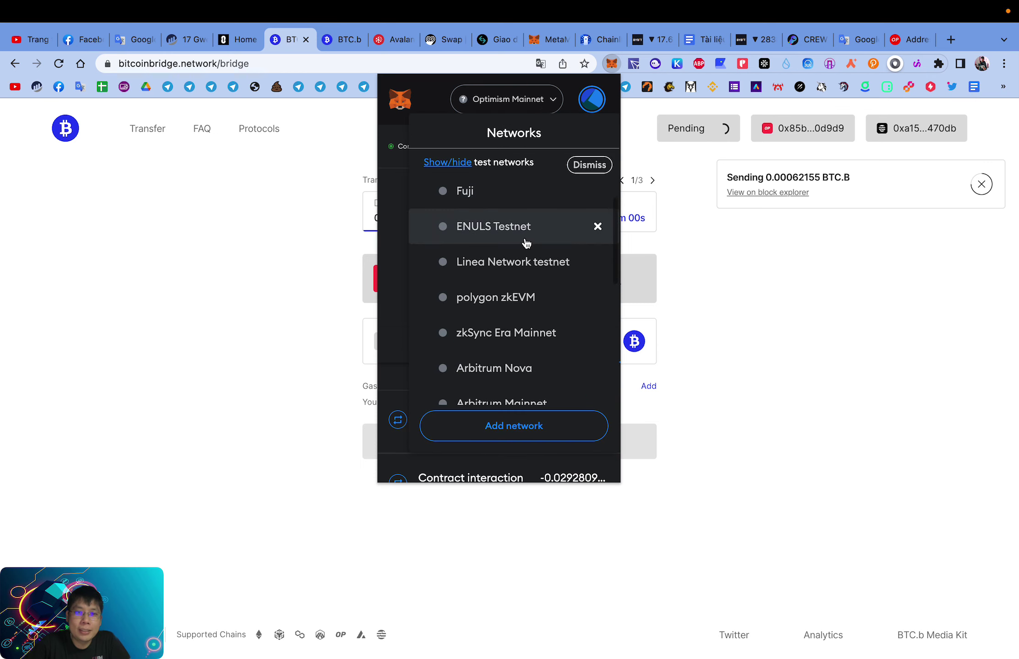
scroll(527, 242, down, 3)
click(539, 220)
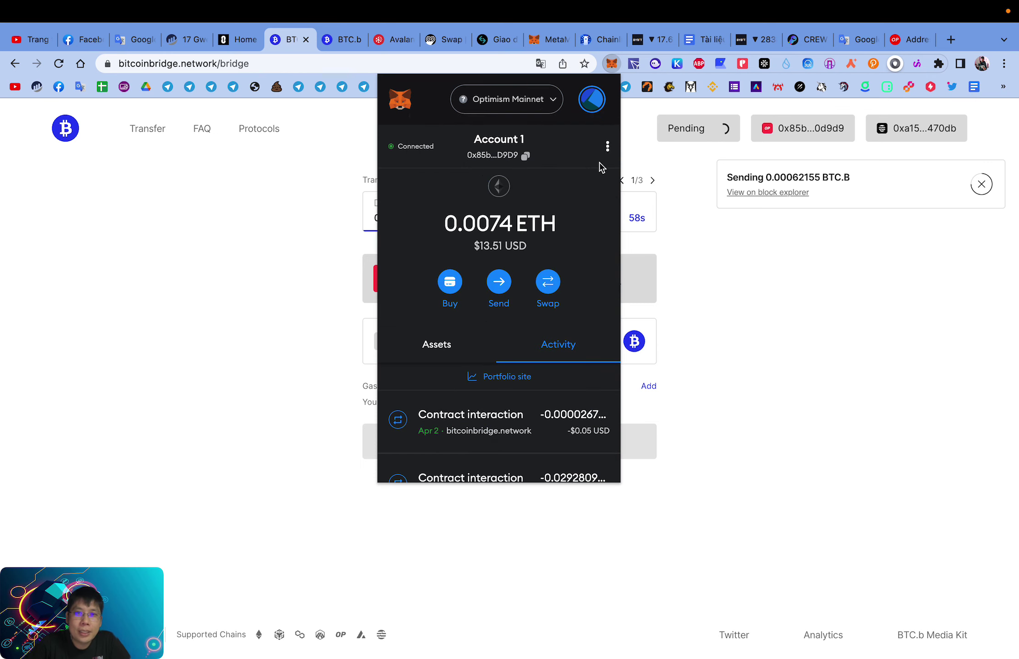
click(608, 147)
Open the account on Polygonscan, closing the old Optimism explorer tab and rearranging tabs.
click(577, 173)
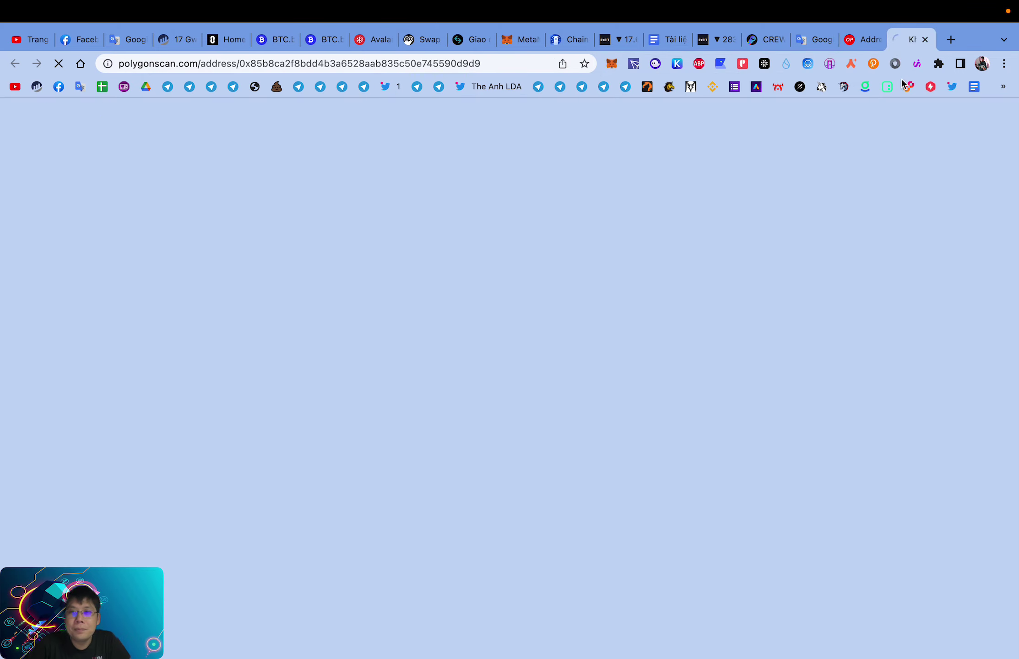
click(870, 40)
click(876, 40)
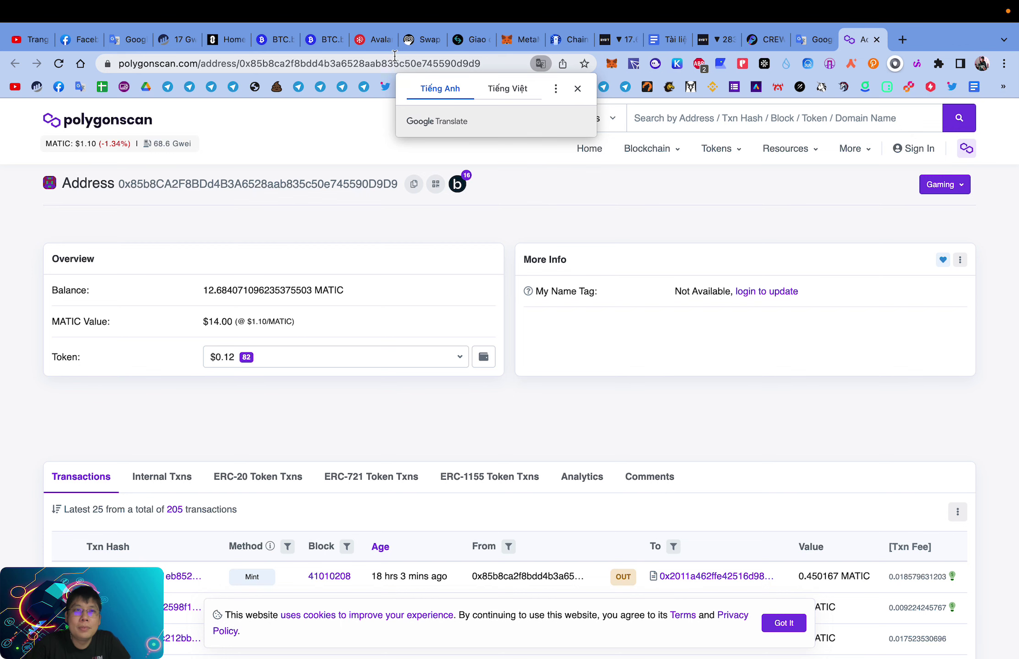
drag(320, 39, 824, 48)
click(862, 40)
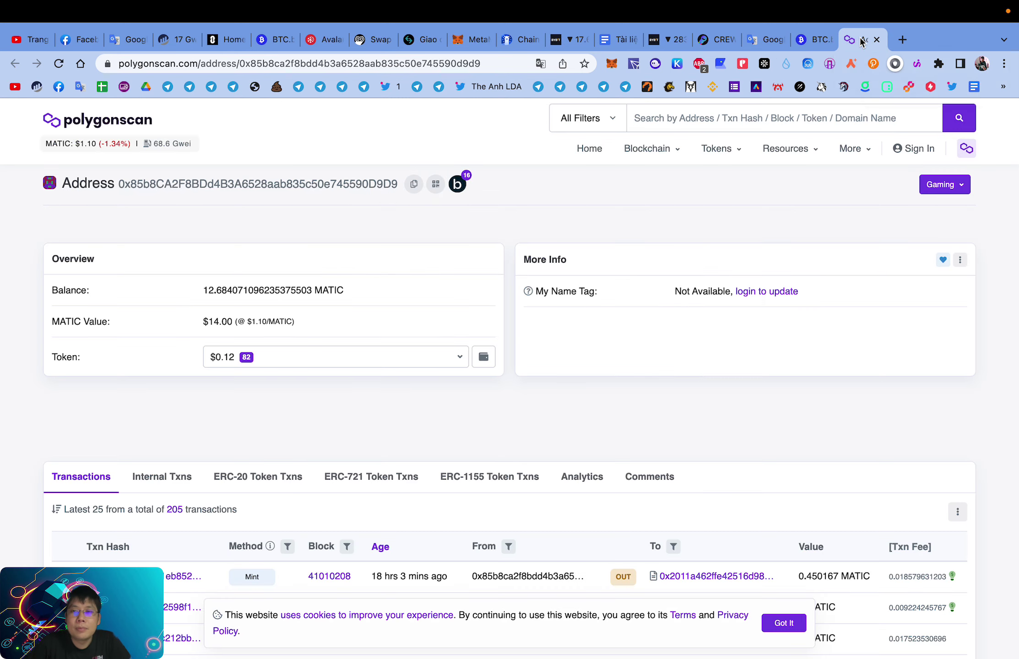
Show the account's ERC-20 token transfers on Polygonscan and reload the page.
click(302, 478)
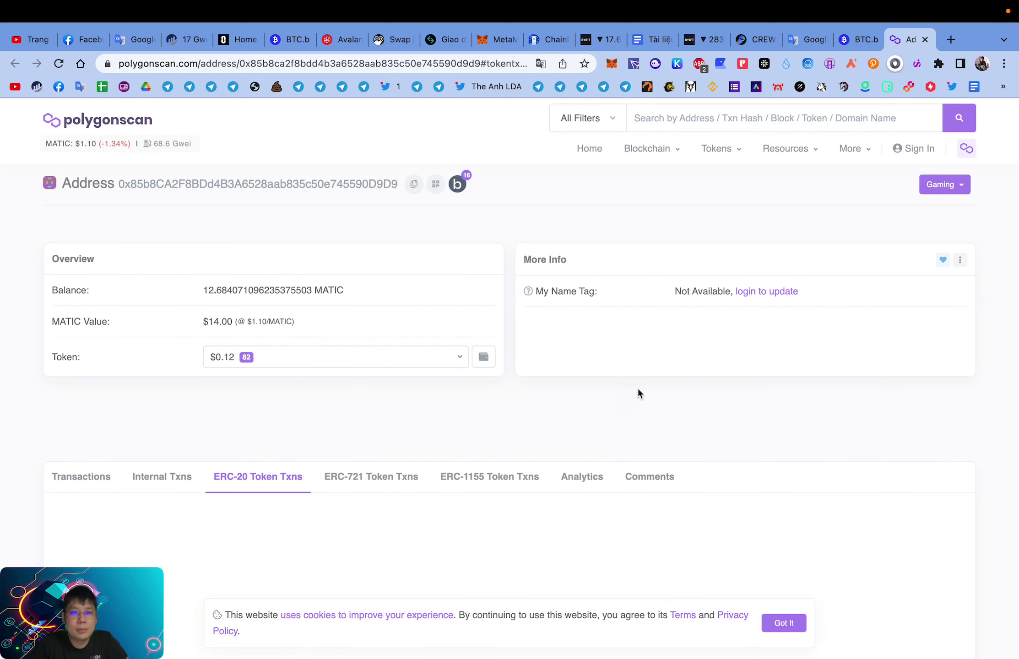
scroll(817, 355, down, 5)
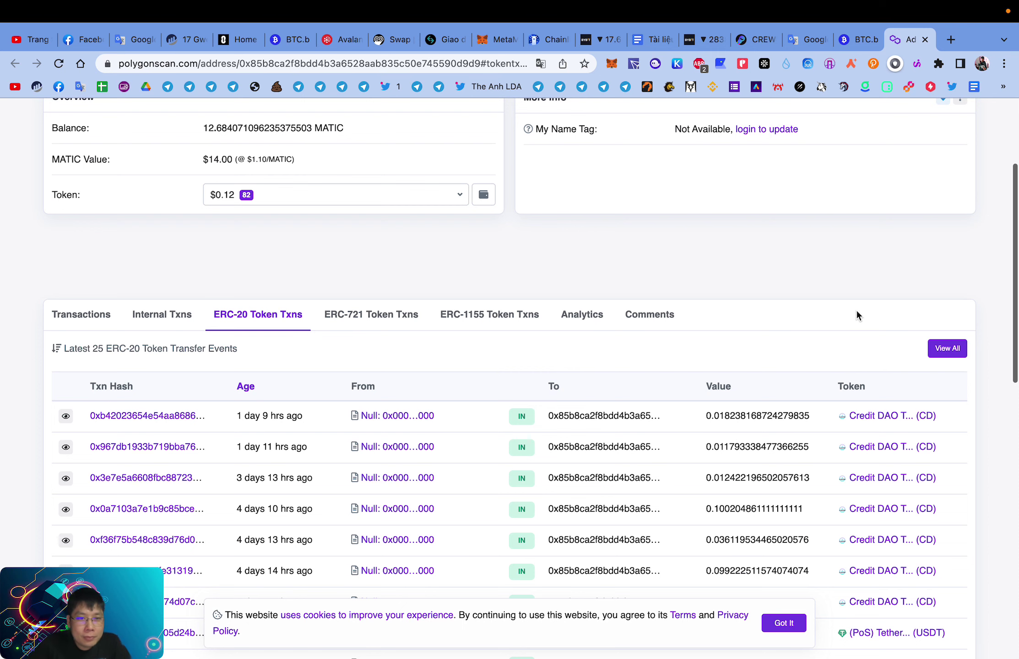
click(357, 316)
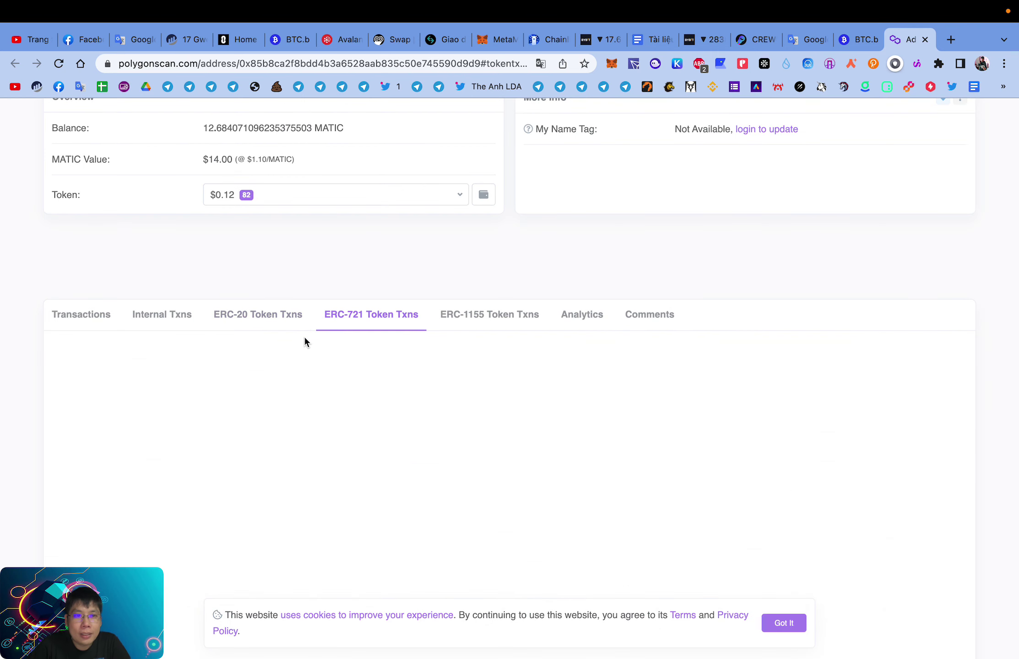
click(285, 324)
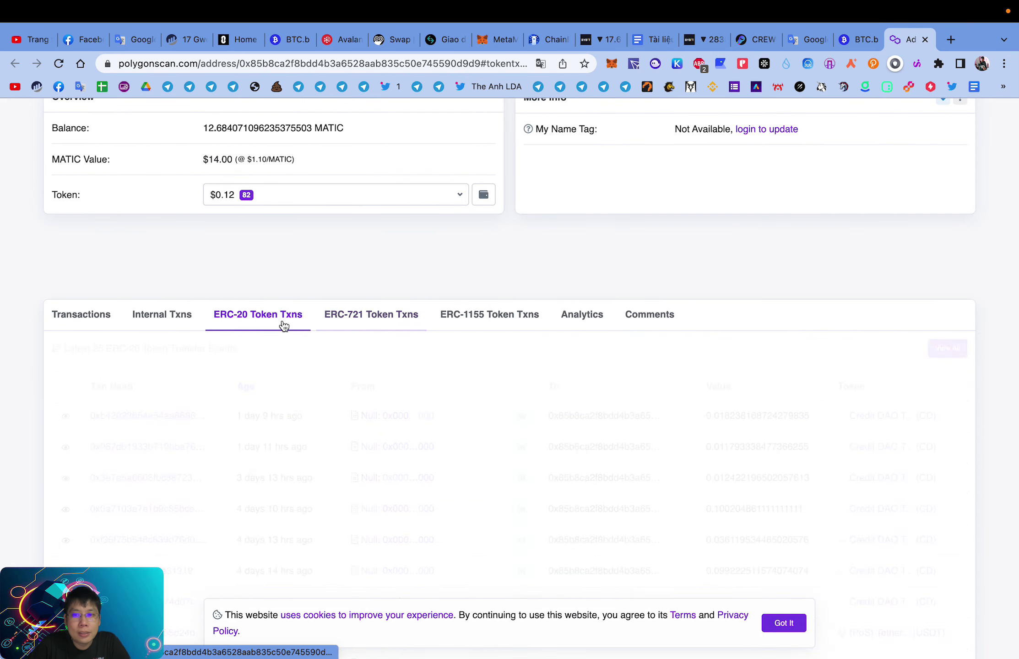
right_click(645, 205)
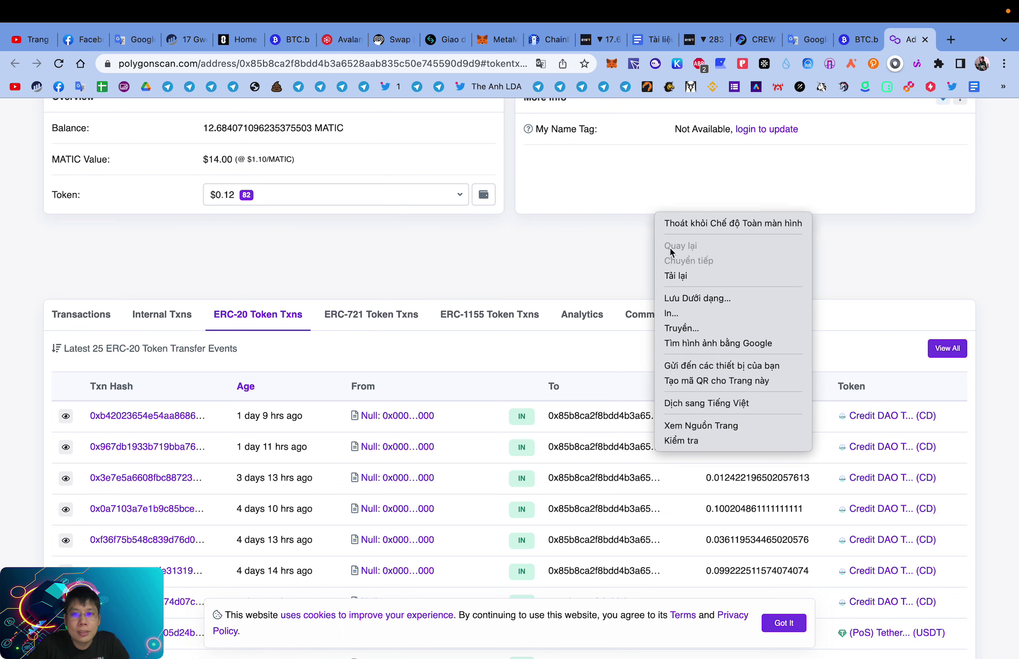
click(664, 275)
Reload Polygonscan until 0.00062155 BTC.b appears, then return to the completed bridge transfer.
click(866, 40)
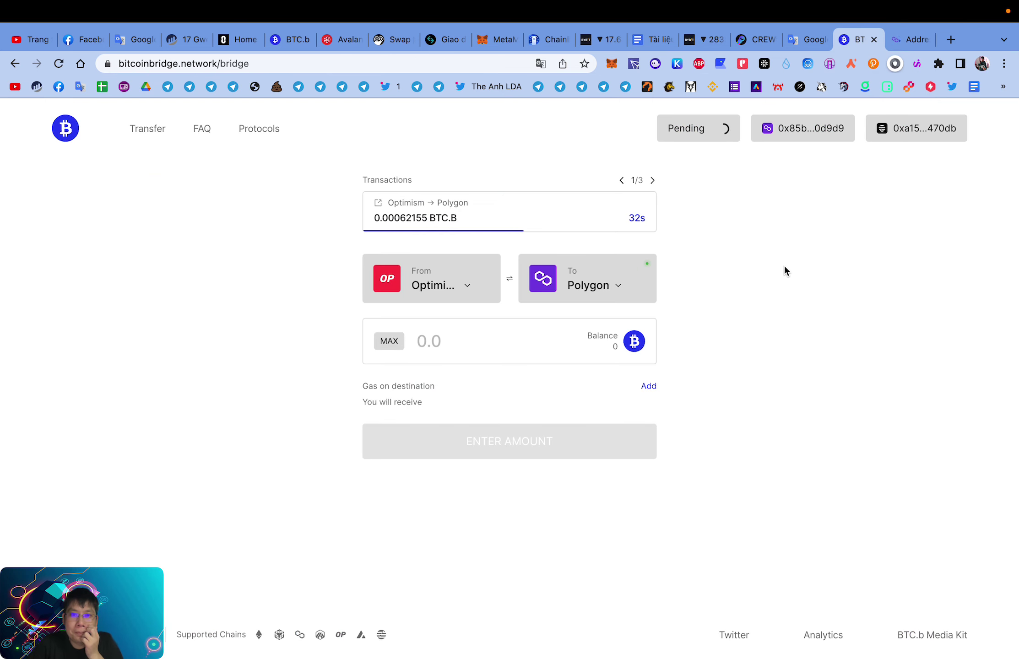
click(904, 41)
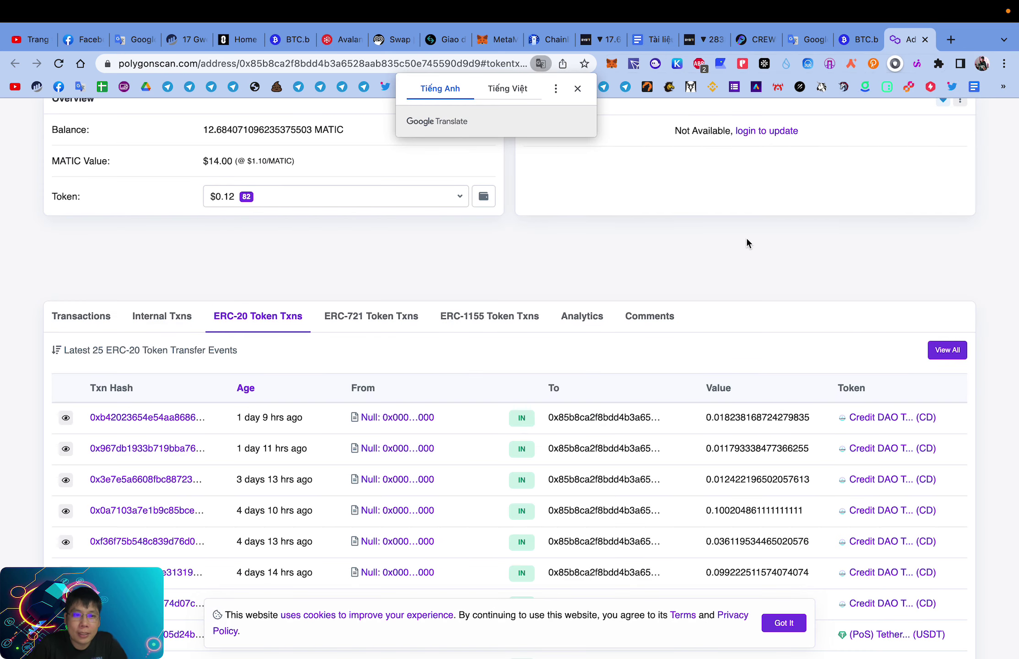
right_click(679, 195)
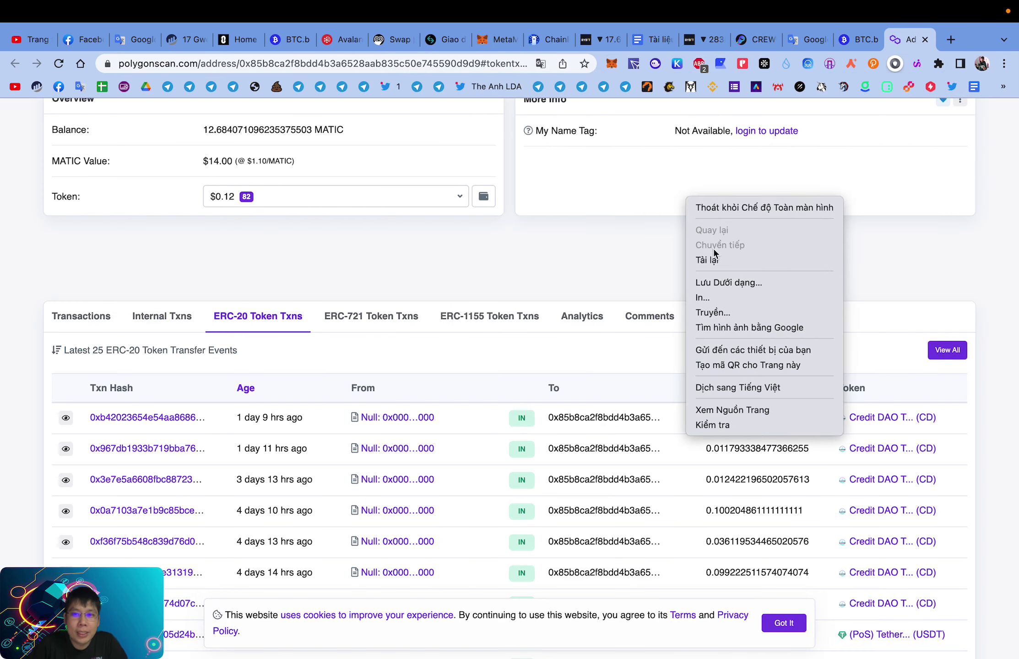
click(728, 259)
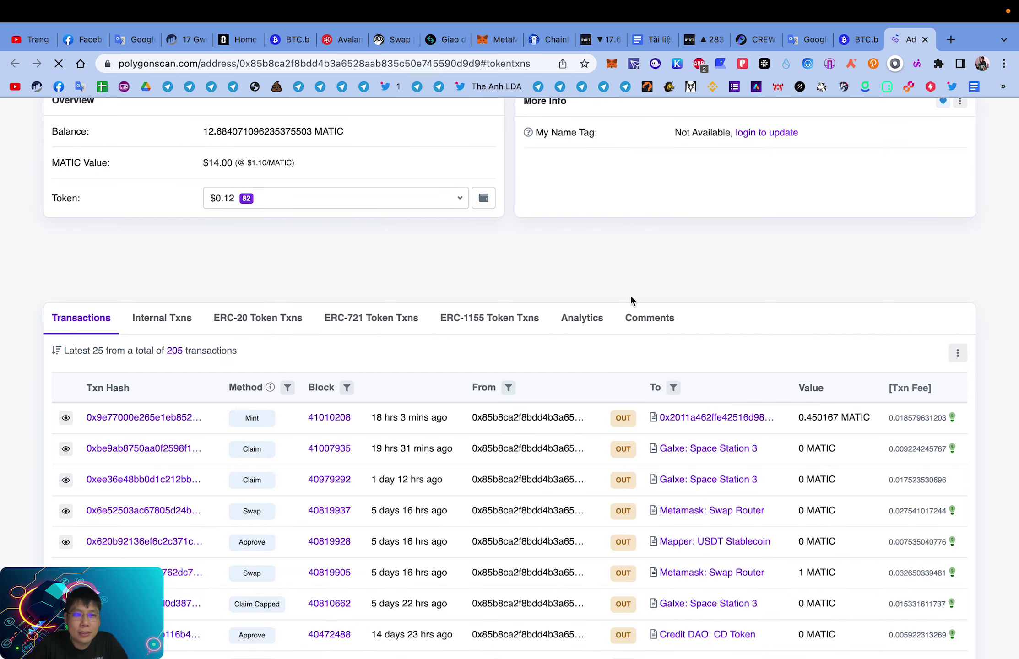
click(270, 334)
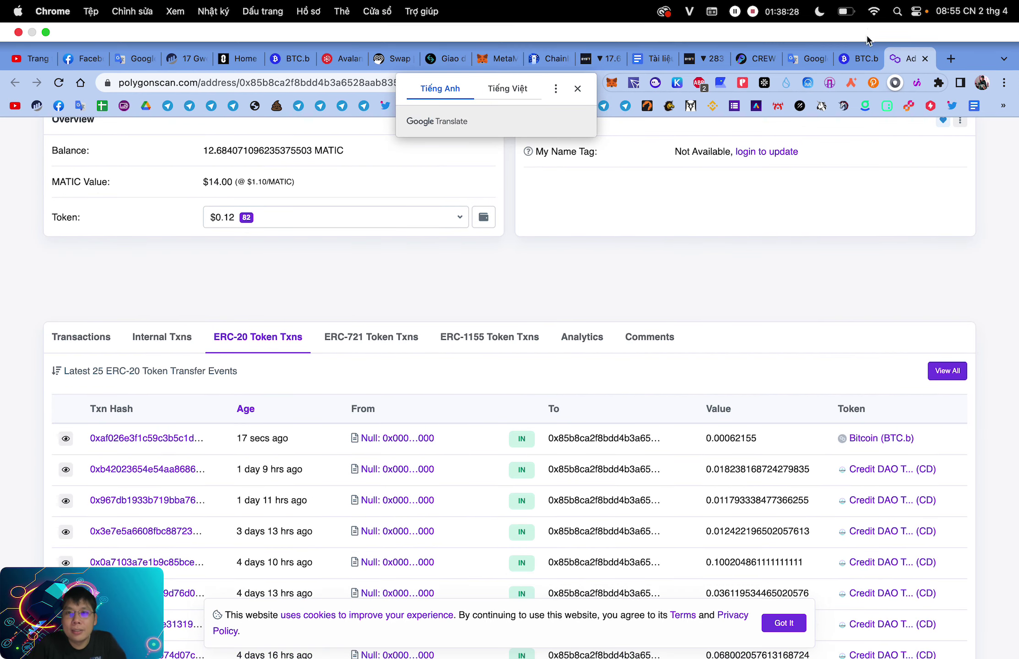
click(859, 39)
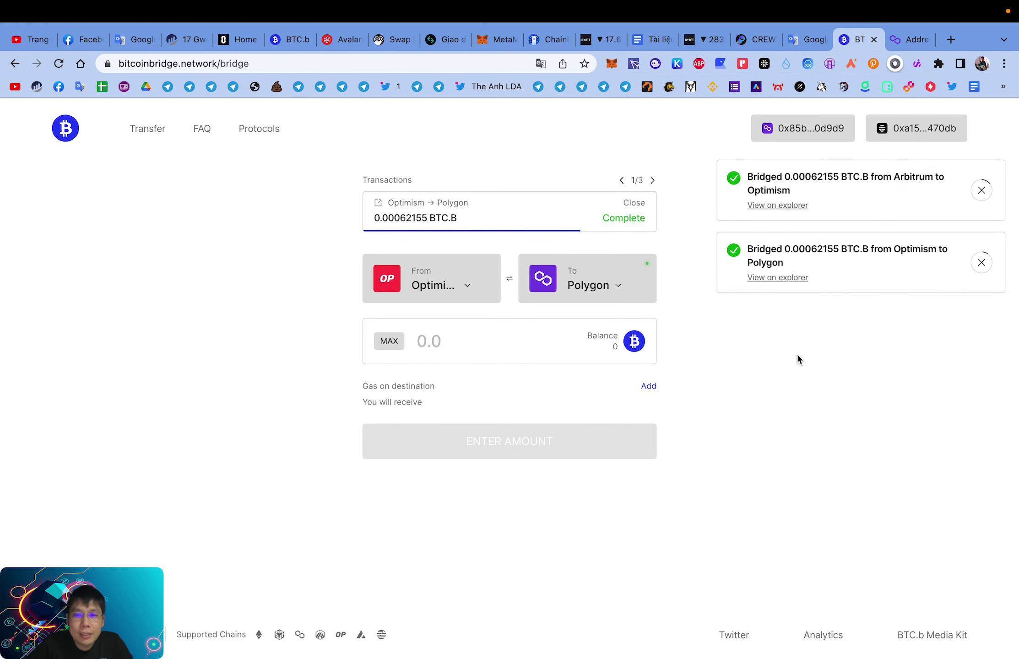
Reload the bridge and start a MAX transfer of 0.00062155 BTC.b from Polygon to Aptos.
right_click(798, 352)
click(827, 416)
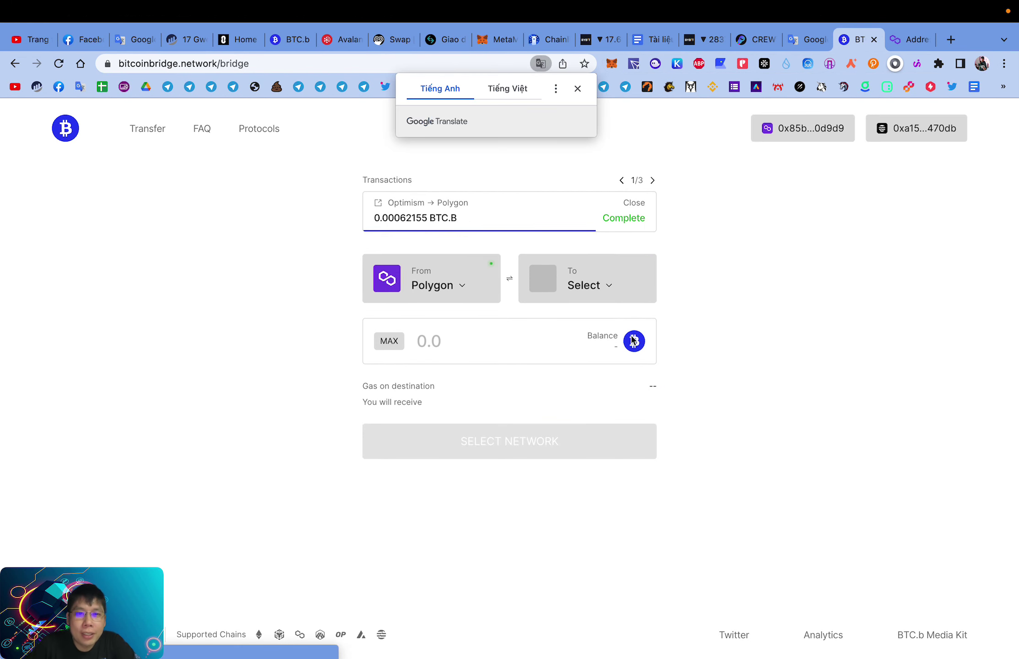
click(608, 284)
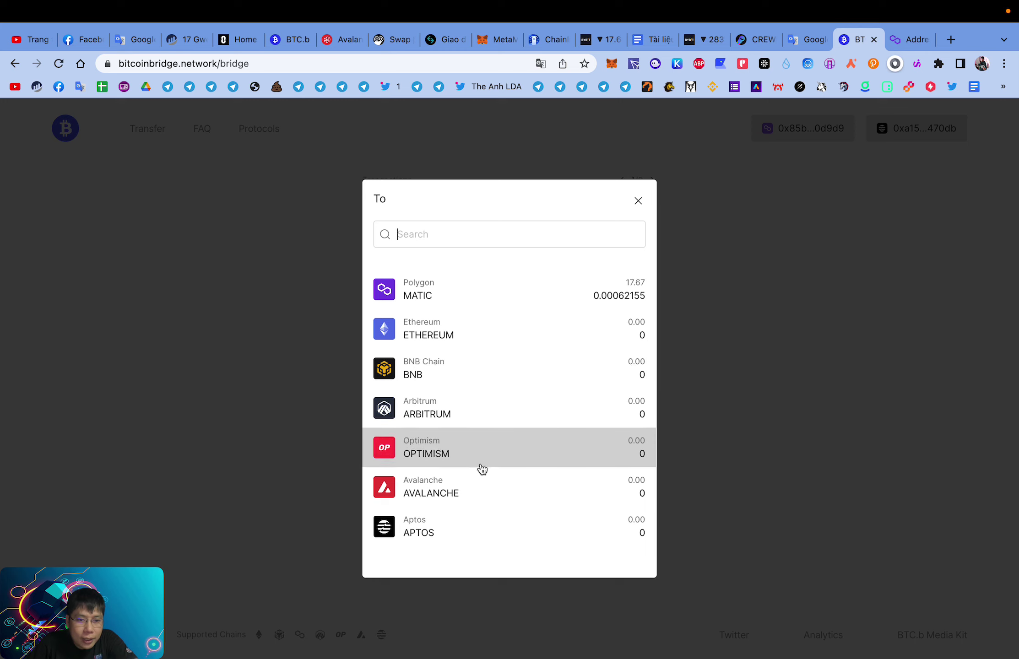
click(522, 524)
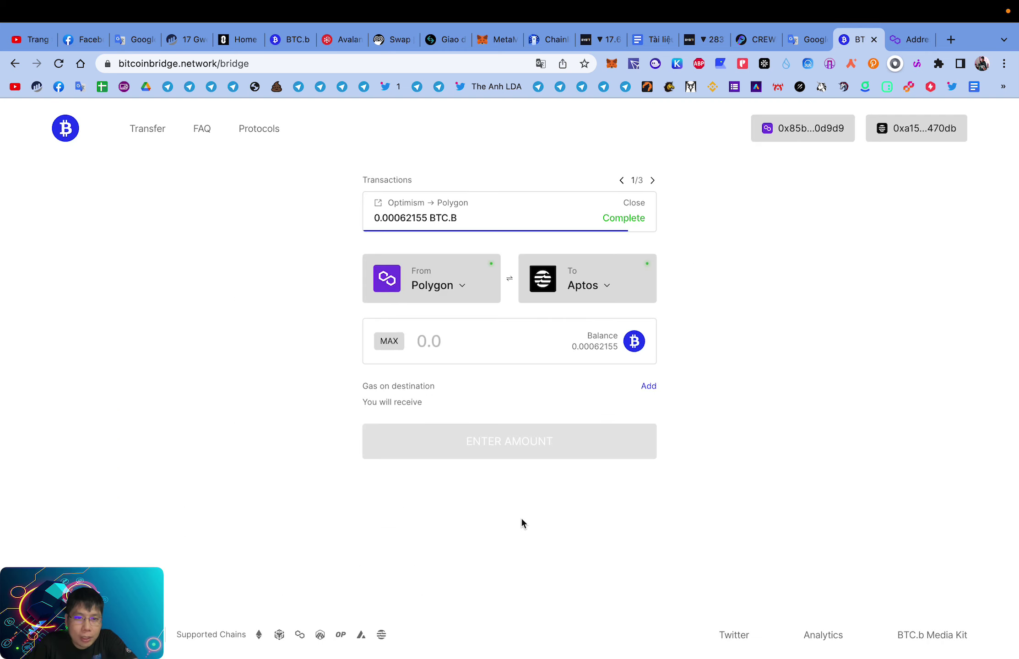
click(398, 346)
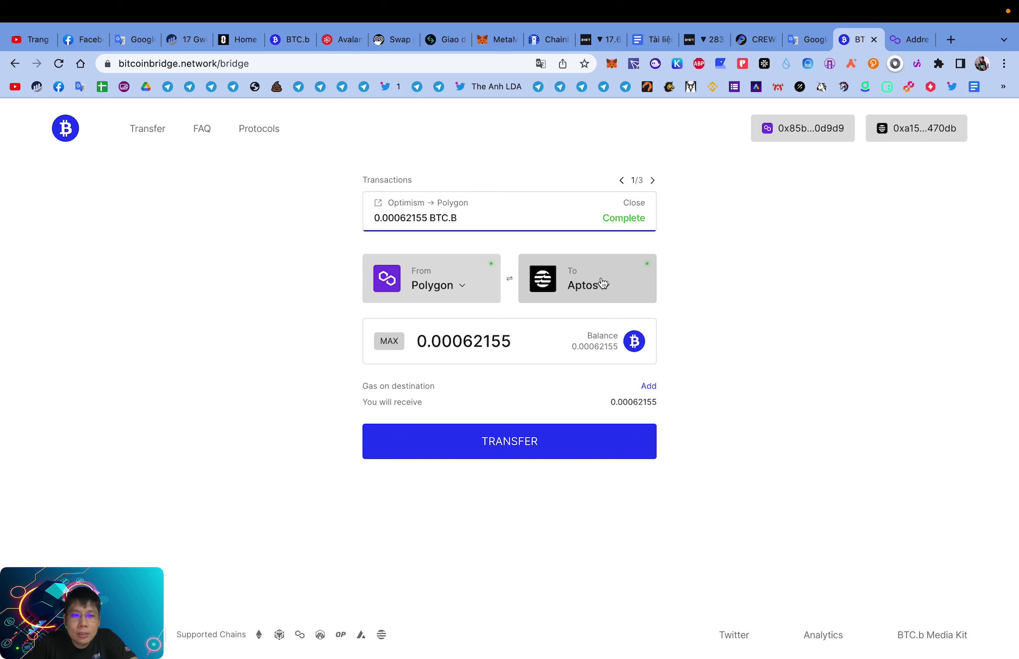
click(528, 455)
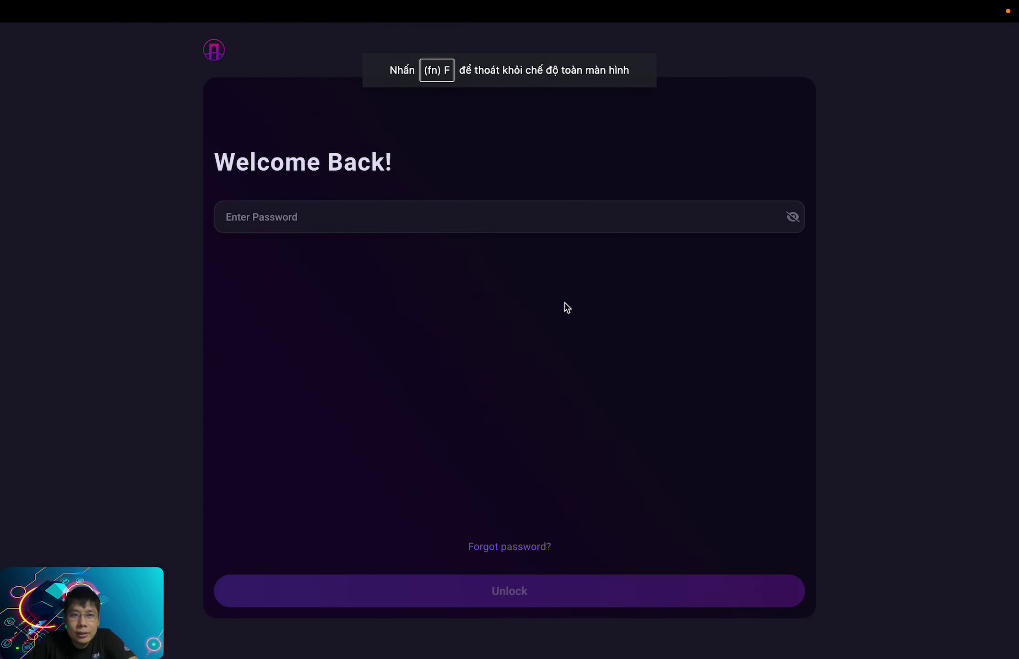
Unlock the Pontem wallet by entering the wallet password.
click(545, 230)
text(********)
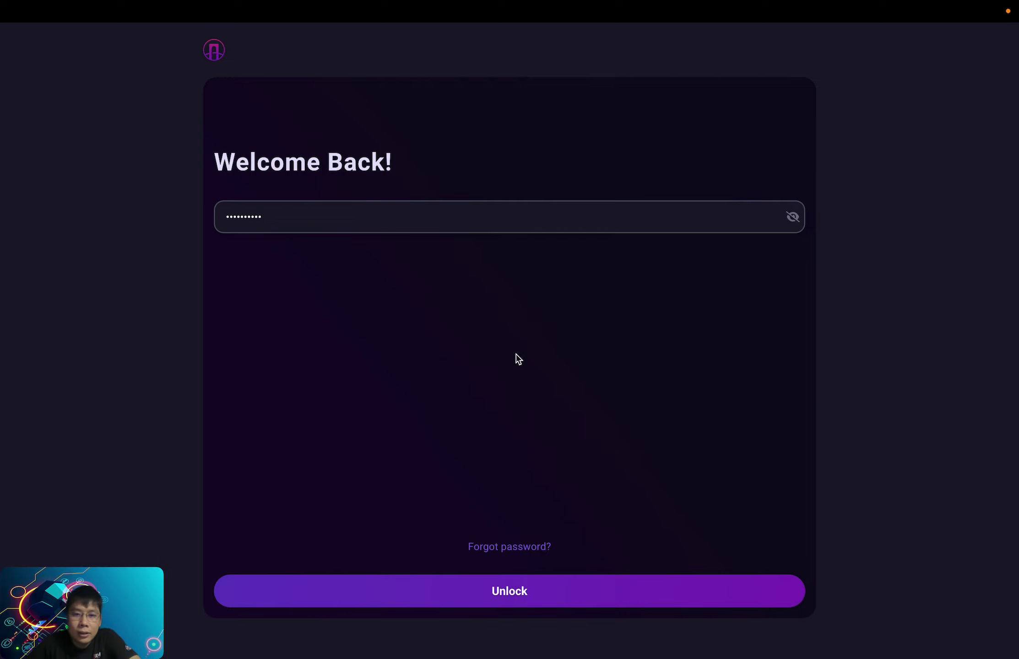
click(539, 589)
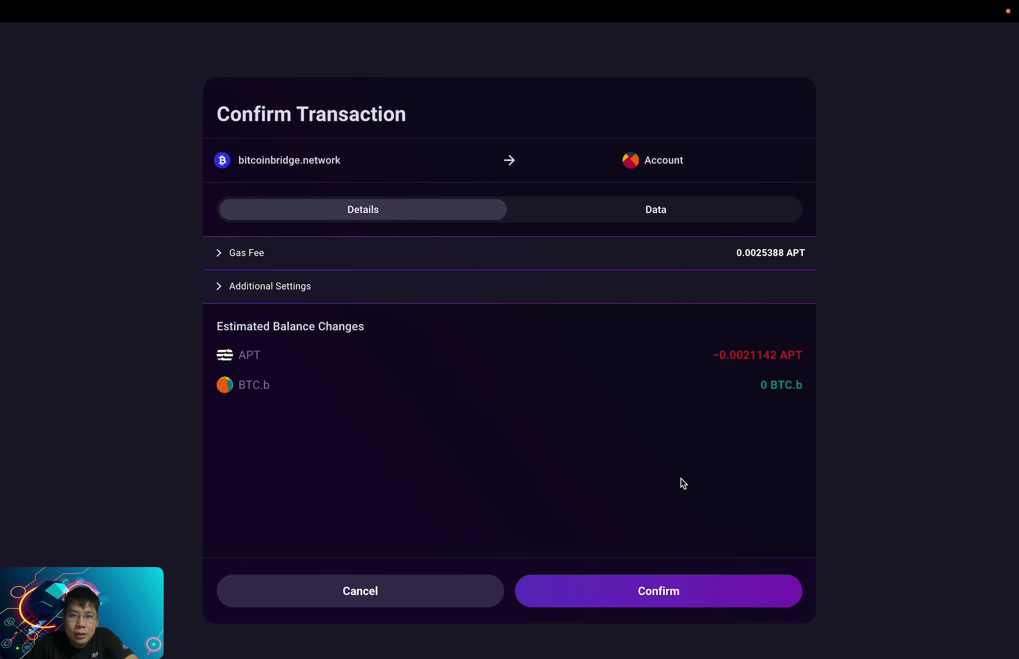
Confirm the transfer in Pontem and MetaMask, close Polygonscan, and view MetaMask's pending 1.12127427 MATIC send.
click(720, 591)
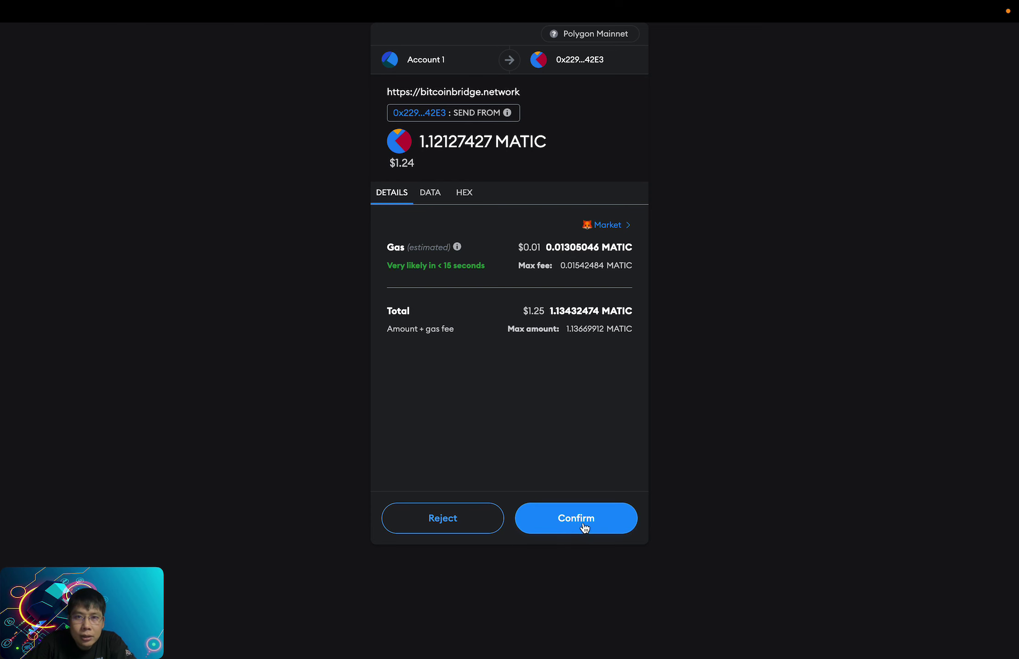
click(585, 528)
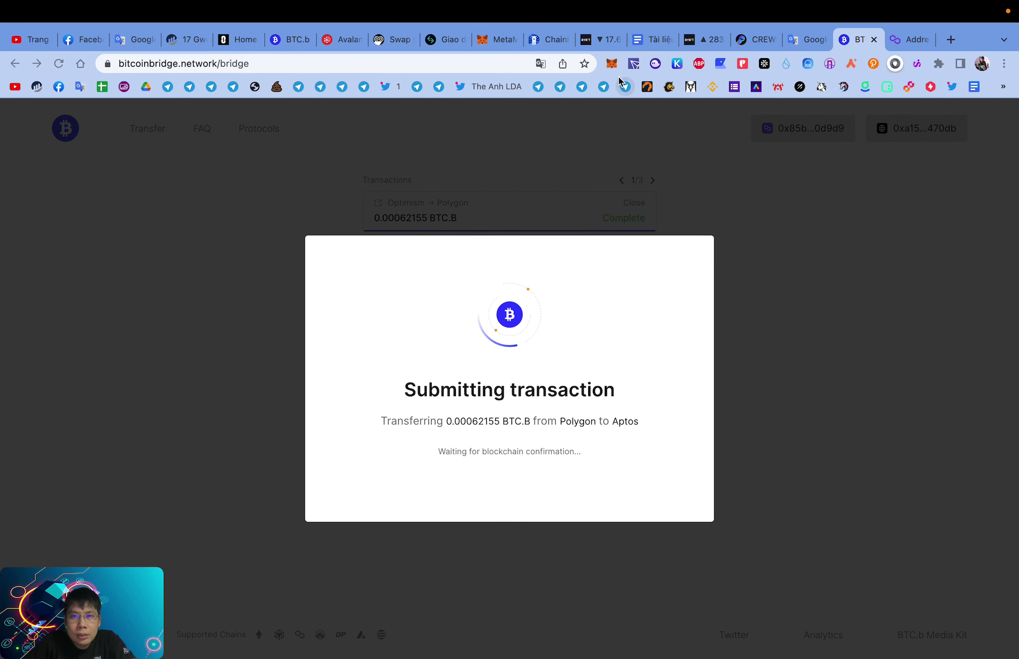
click(907, 40)
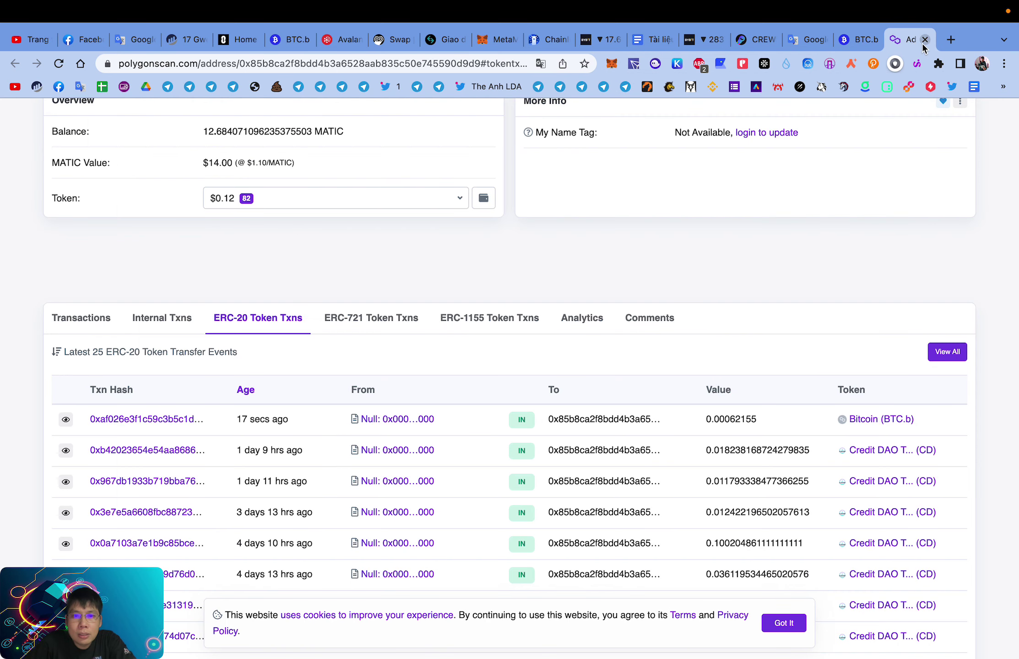
click(925, 40)
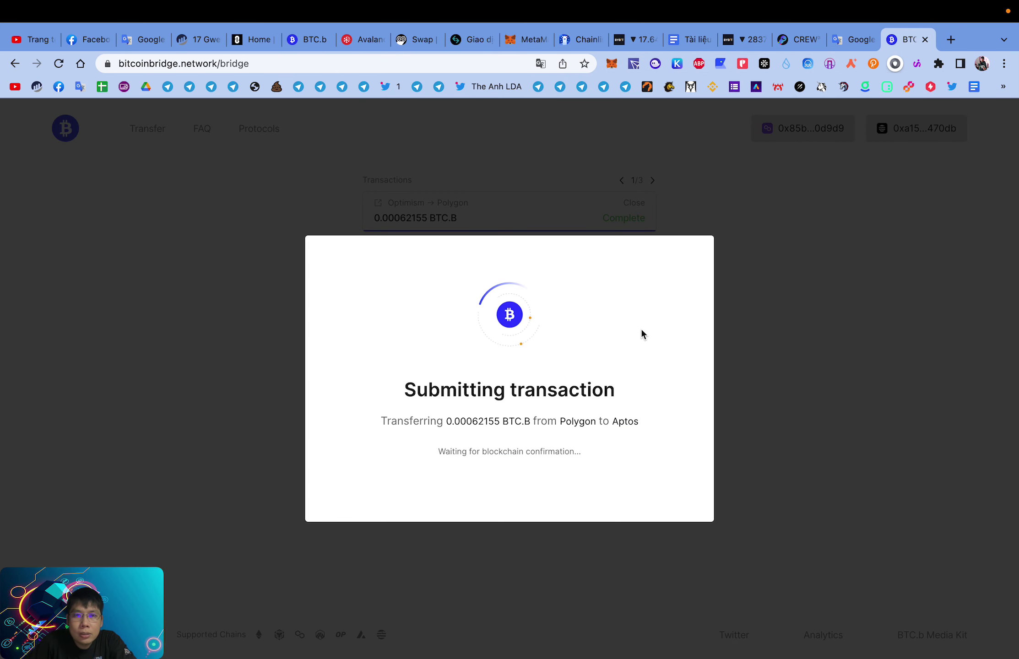
click(611, 63)
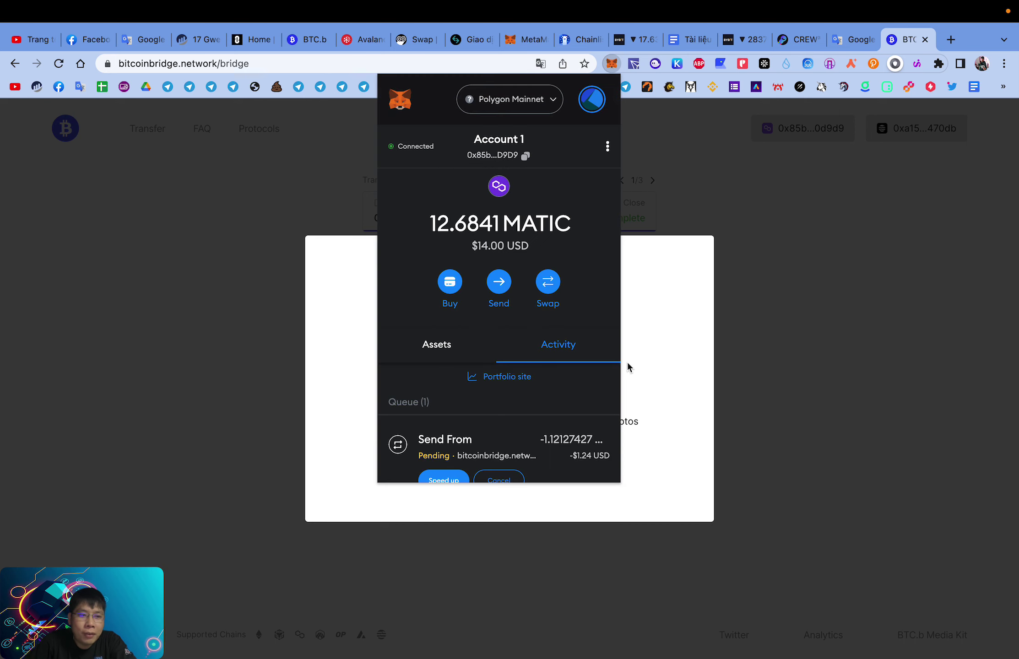
Review the Send From entry in MetaMask's Activity list, then dismiss the wallet popup.
scroll(565, 427, down, 2)
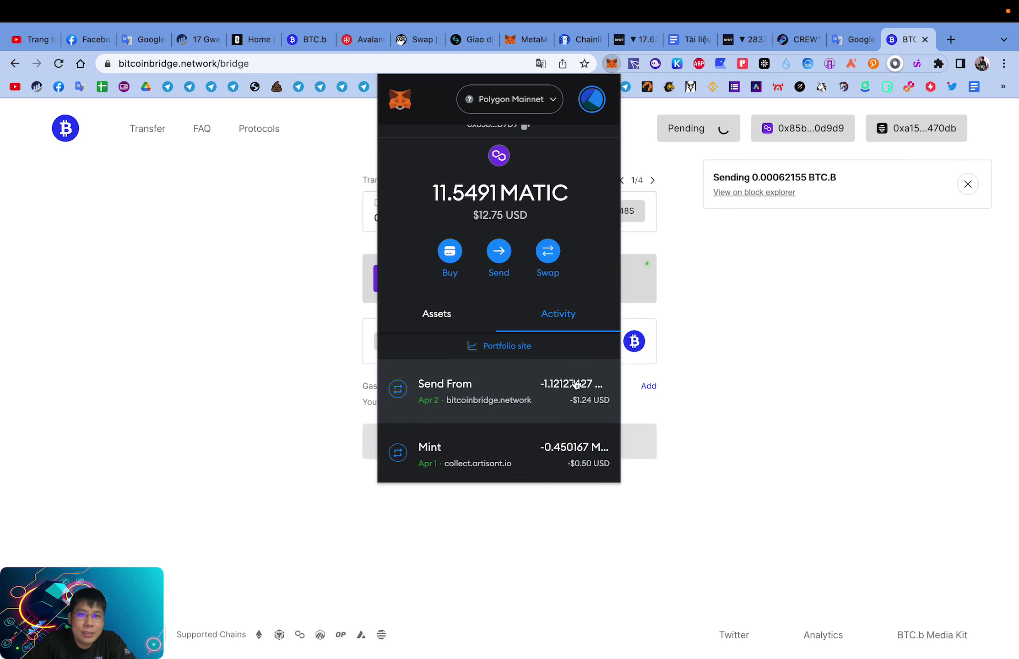
click(759, 349)
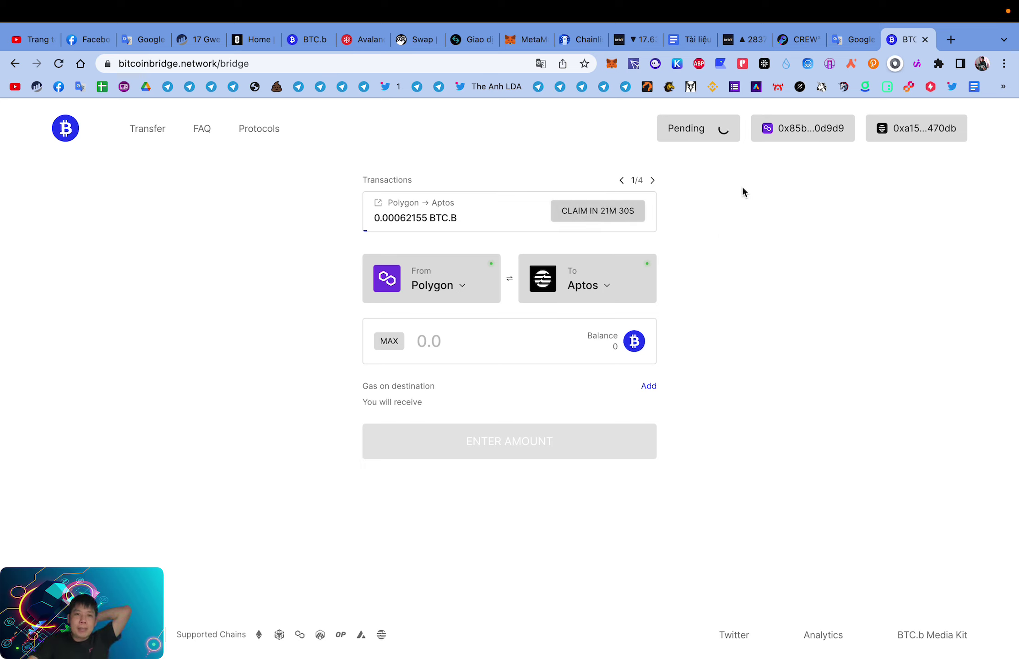
Try the Pontem wallet's swap page, searching its token list for btc, then close the wallet.
click(829, 63)
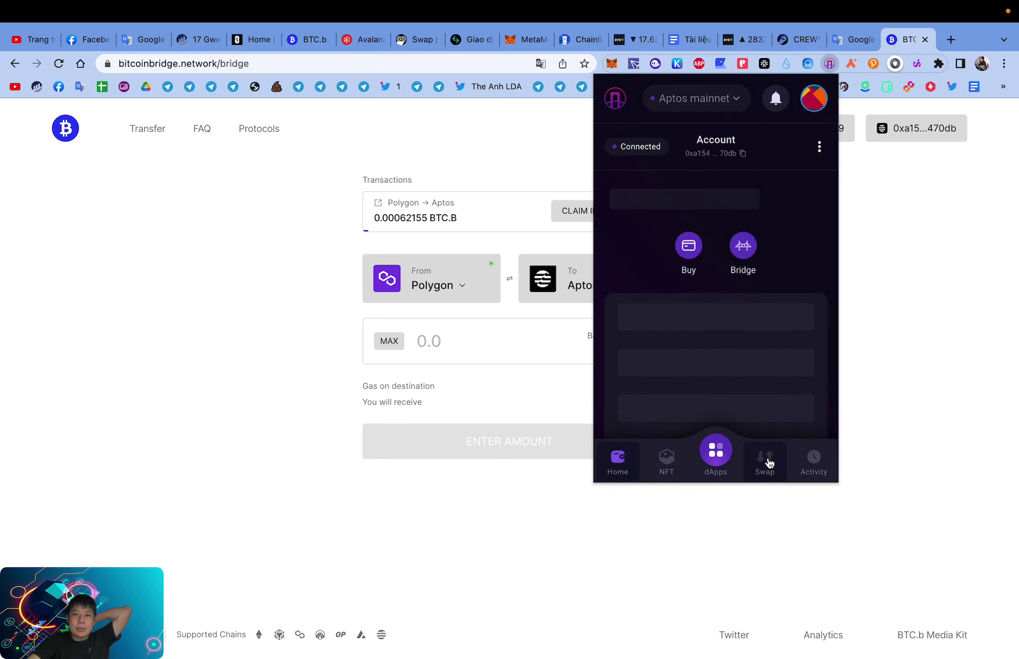
click(764, 476)
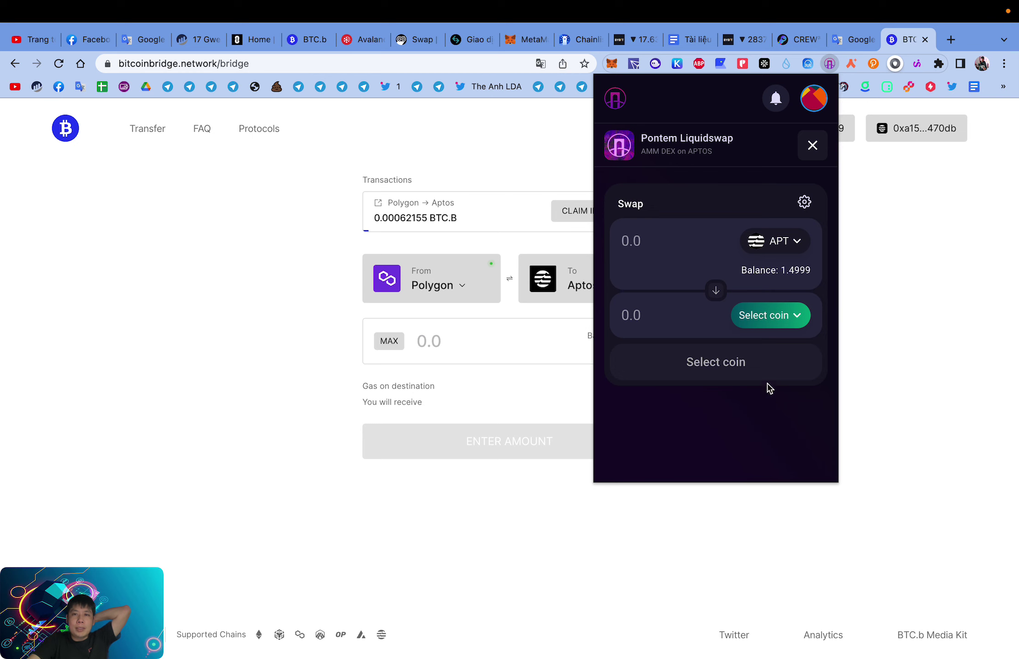
click(725, 288)
click(773, 242)
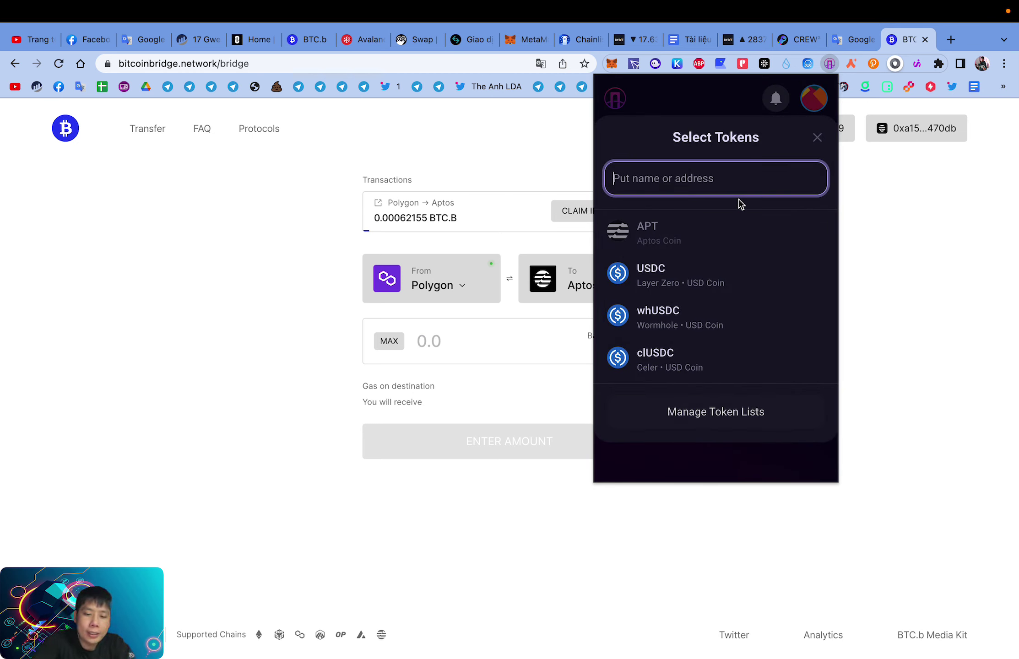
text(btc)
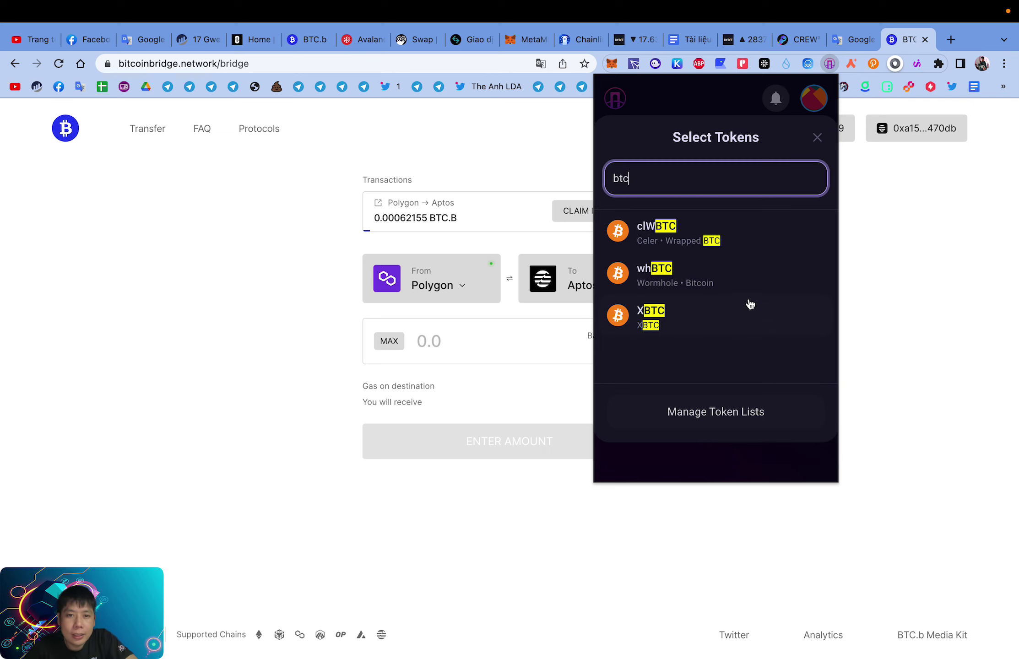
click(863, 277)
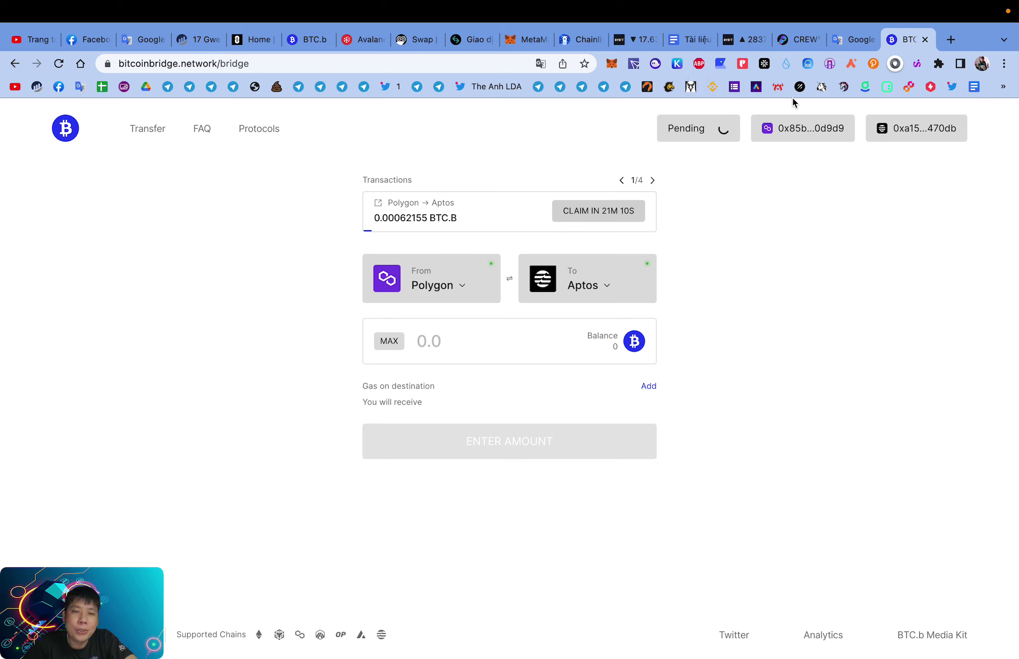
Open the BTC.b account (0.0000 BTC.b) from all wallet tokens and launch its Liquidswap swap.
click(830, 64)
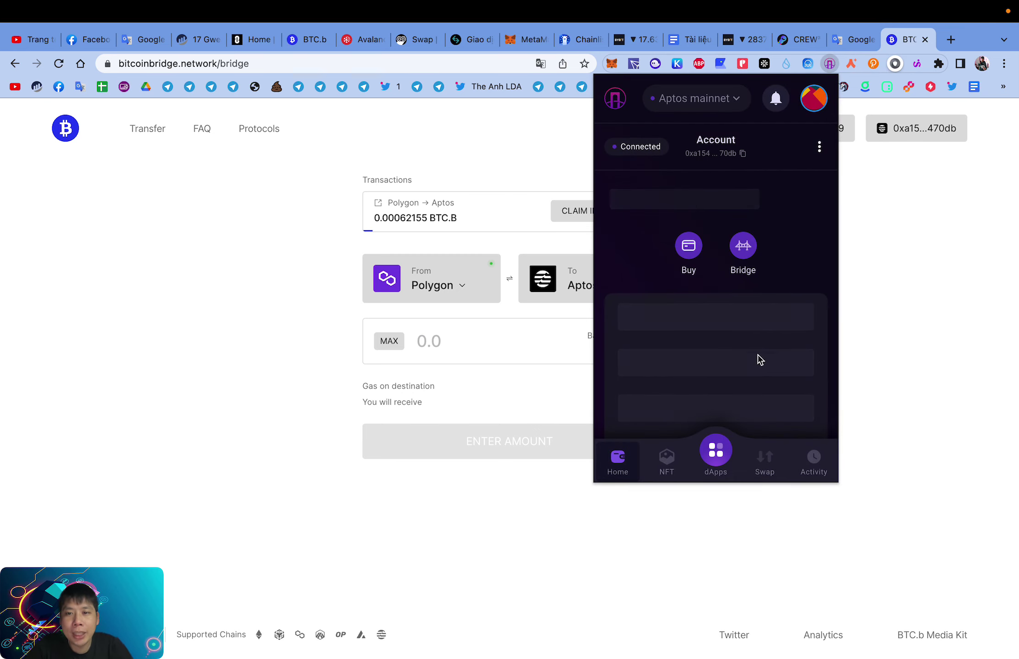
scroll(753, 346, down, 1)
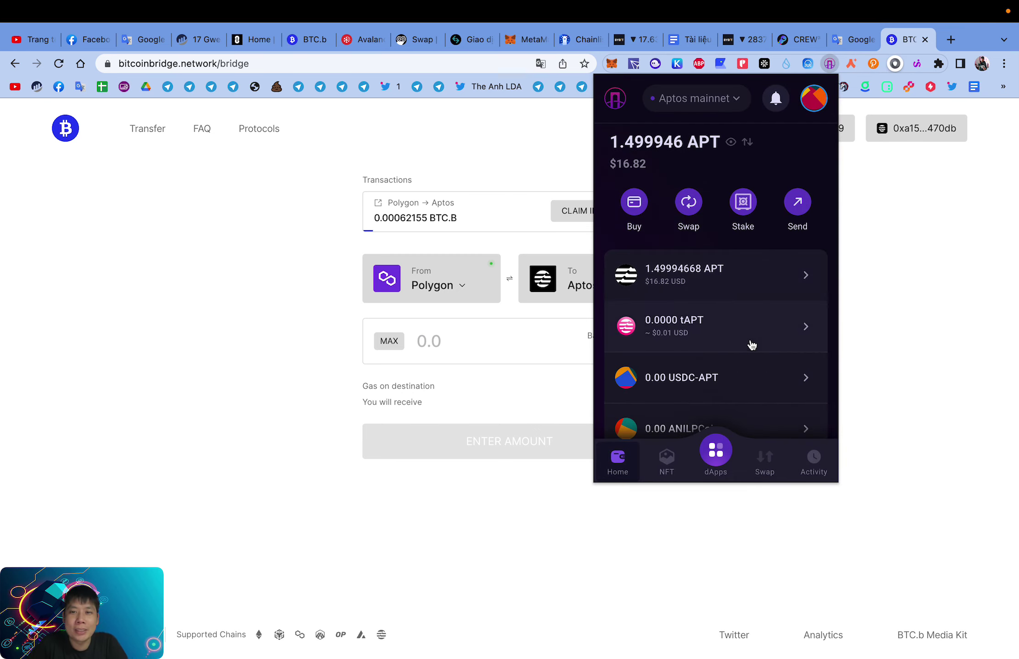
scroll(752, 345, down, 5)
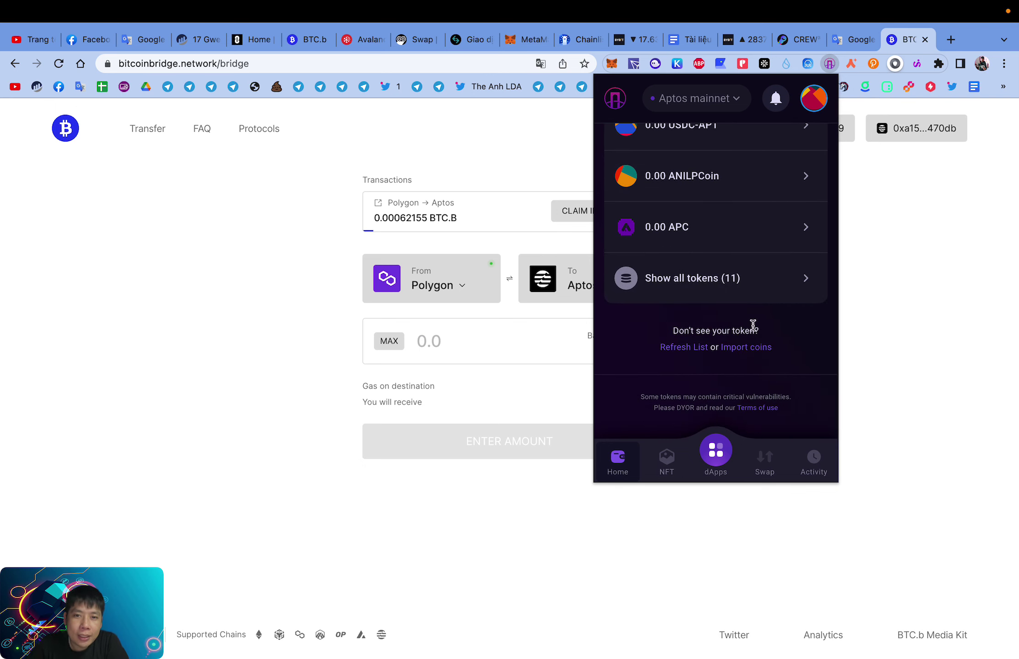
click(772, 290)
scroll(737, 305, down, 5)
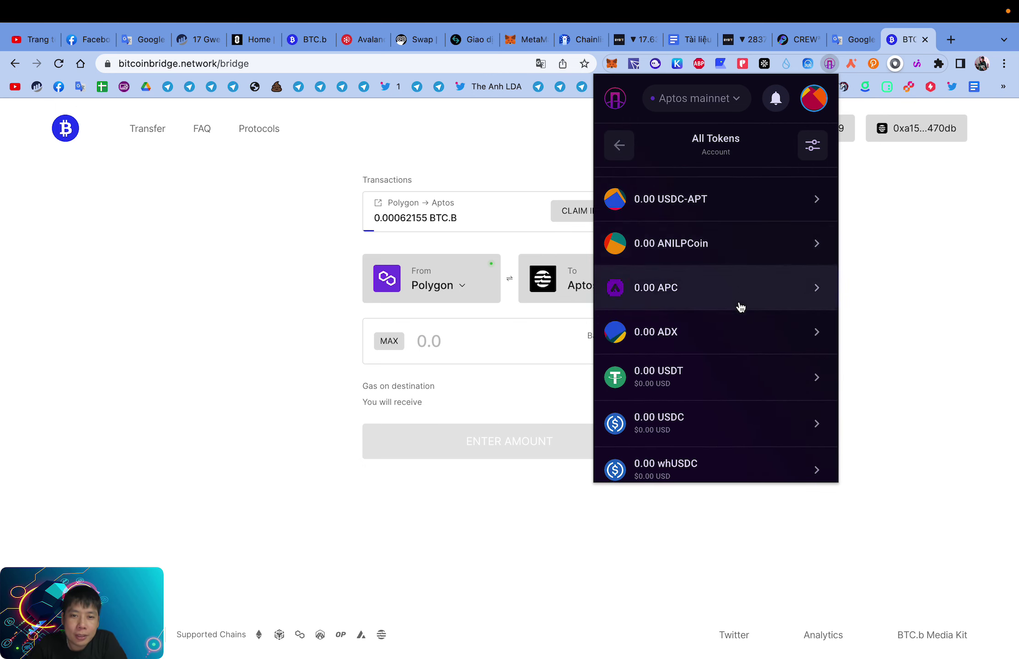
scroll(740, 307, down, 2)
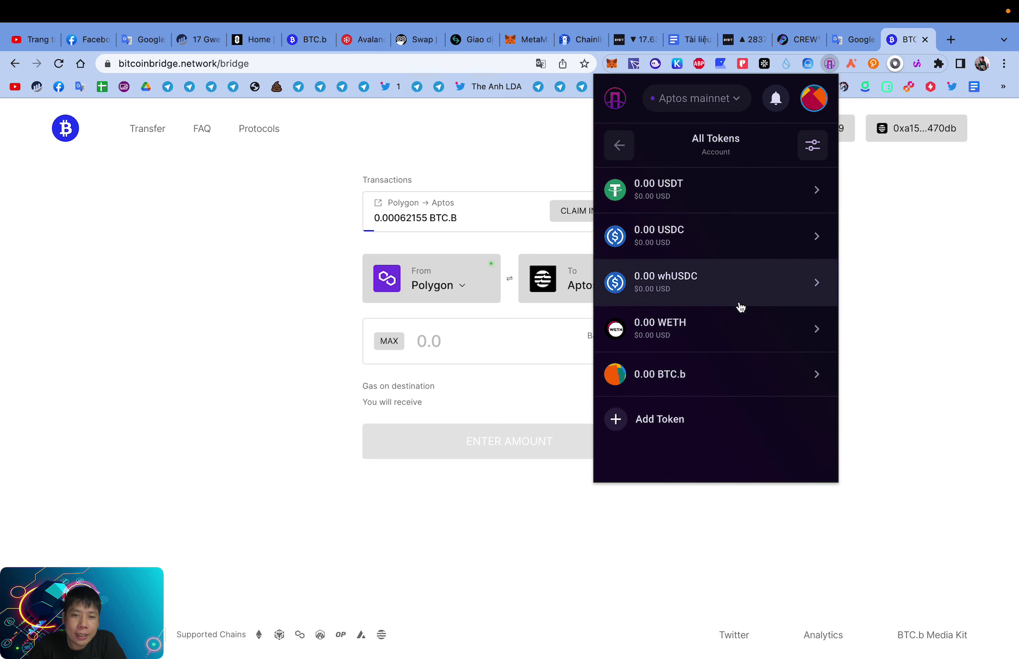
click(718, 378)
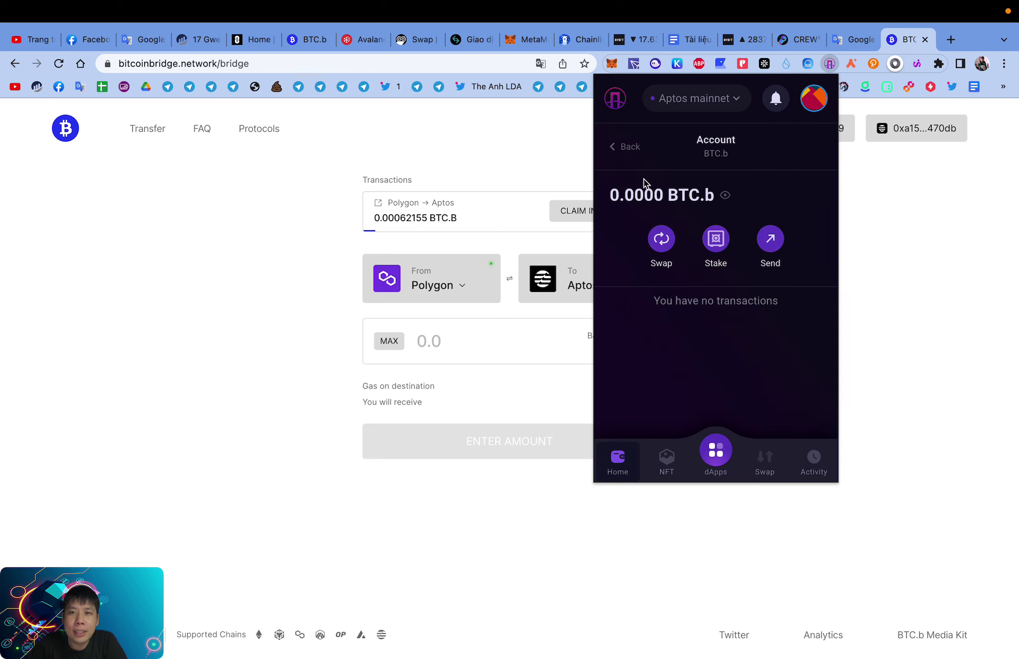
click(661, 239)
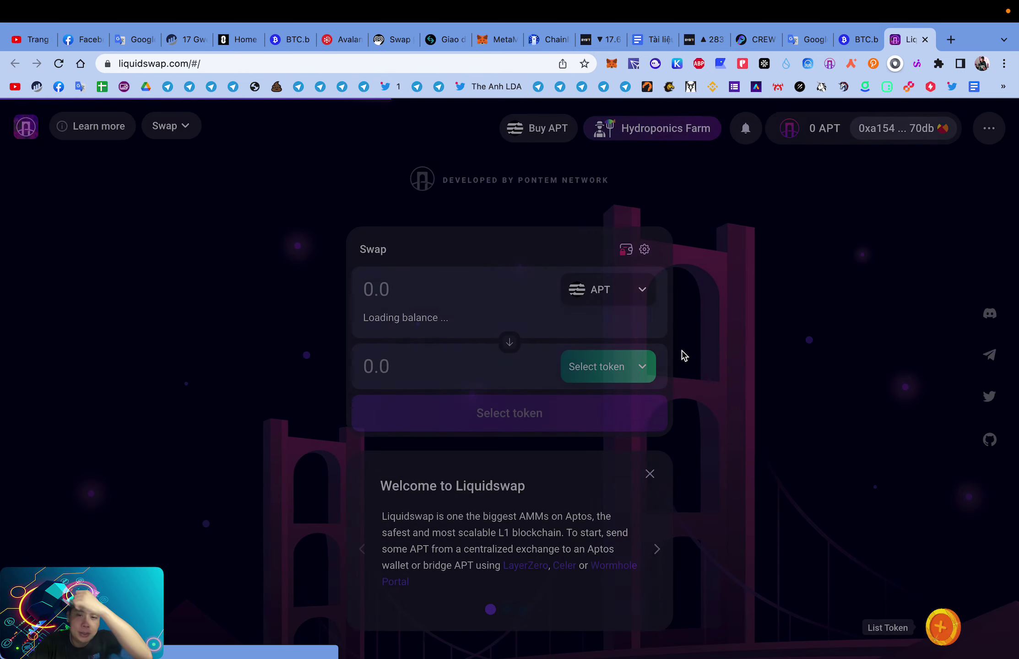
Search Liquidswap's token picker for btc.b, then btc, finding only BTC, WBTC and XBTC.
click(510, 343)
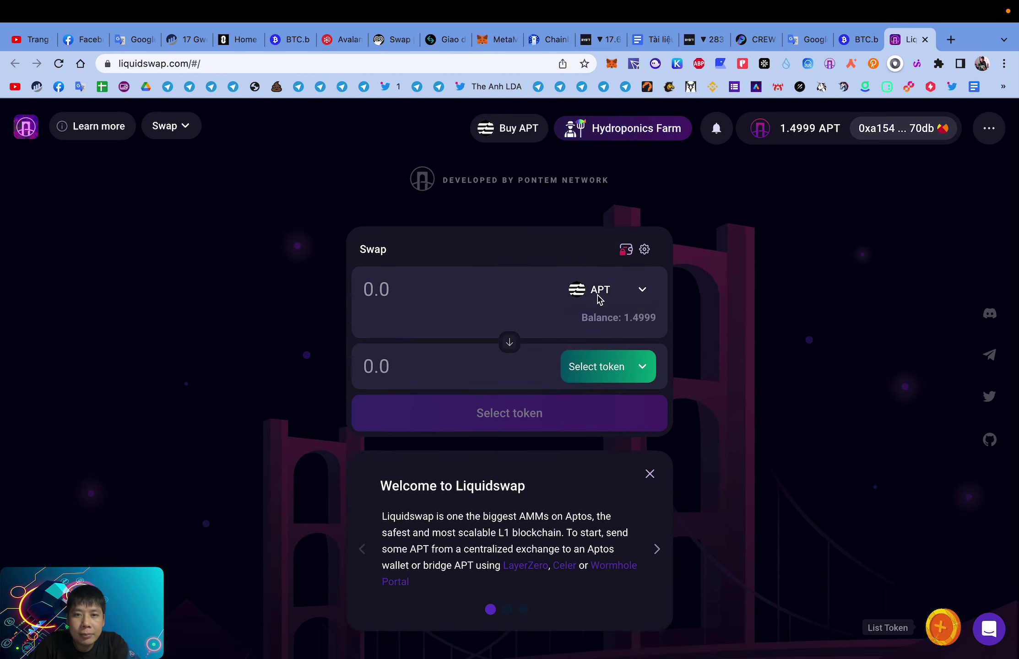
click(600, 298)
click(762, 202)
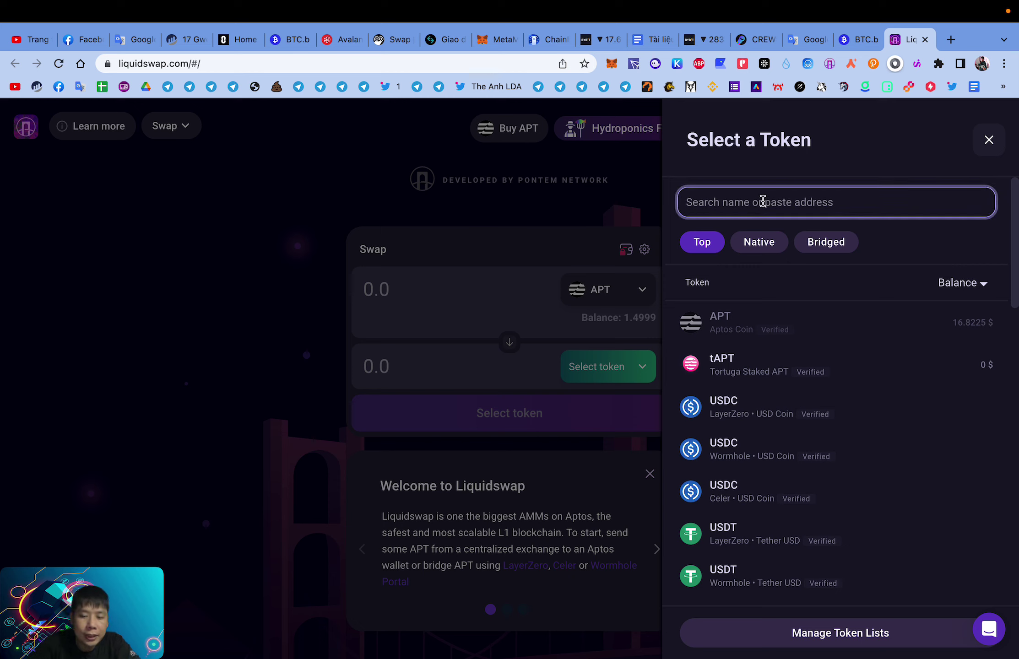
text(btc.b)
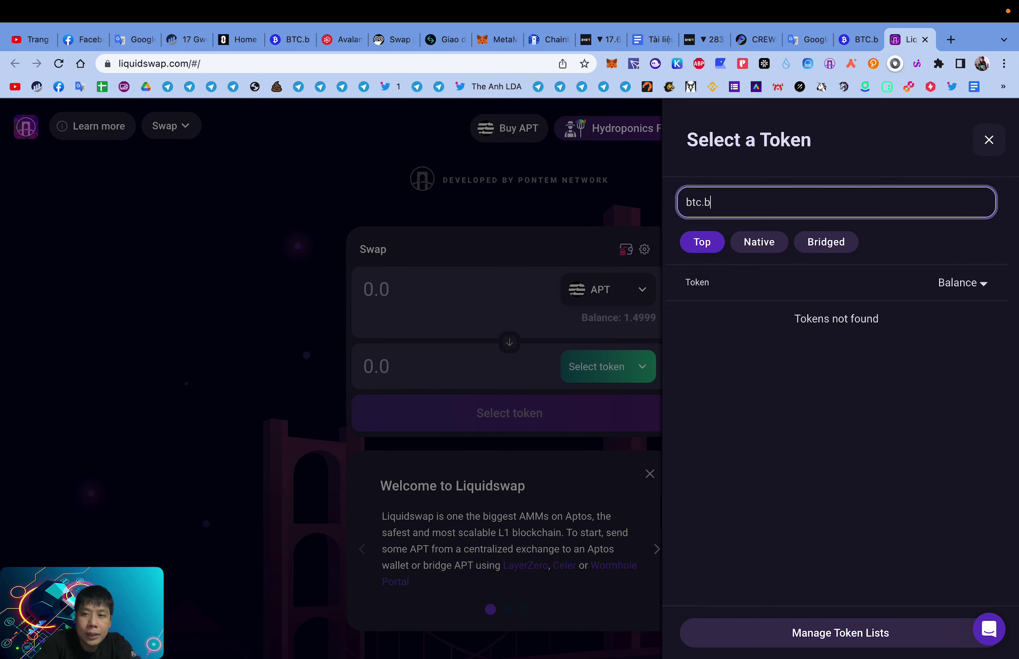
key(BackSpace)
key(BackSpace)
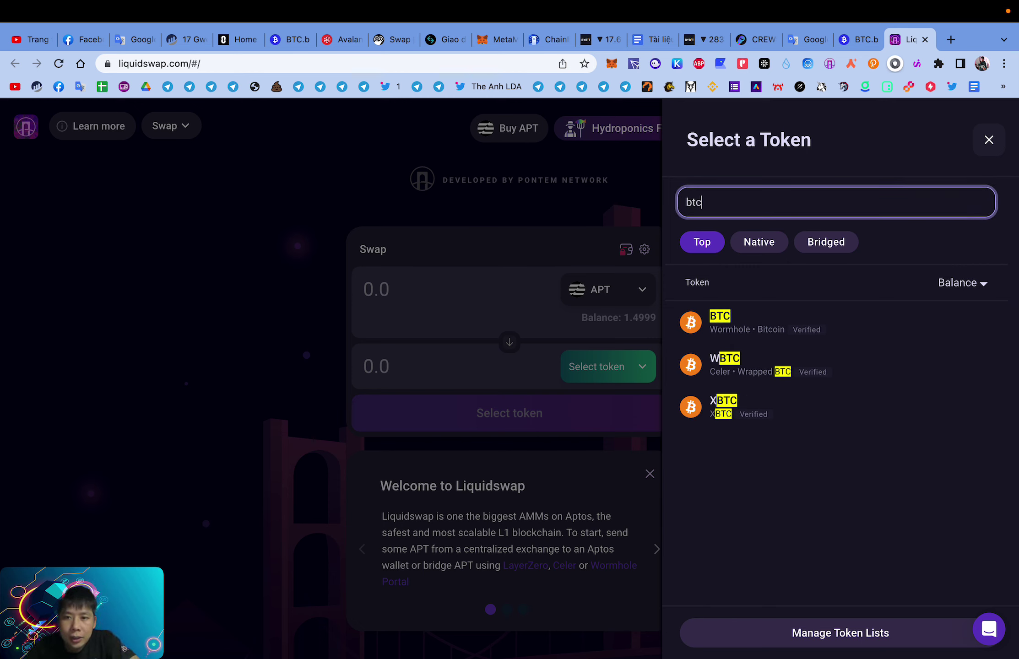
Reopen the BTC.b account in Pontem and launch its Liquidswap swap again.
click(830, 64)
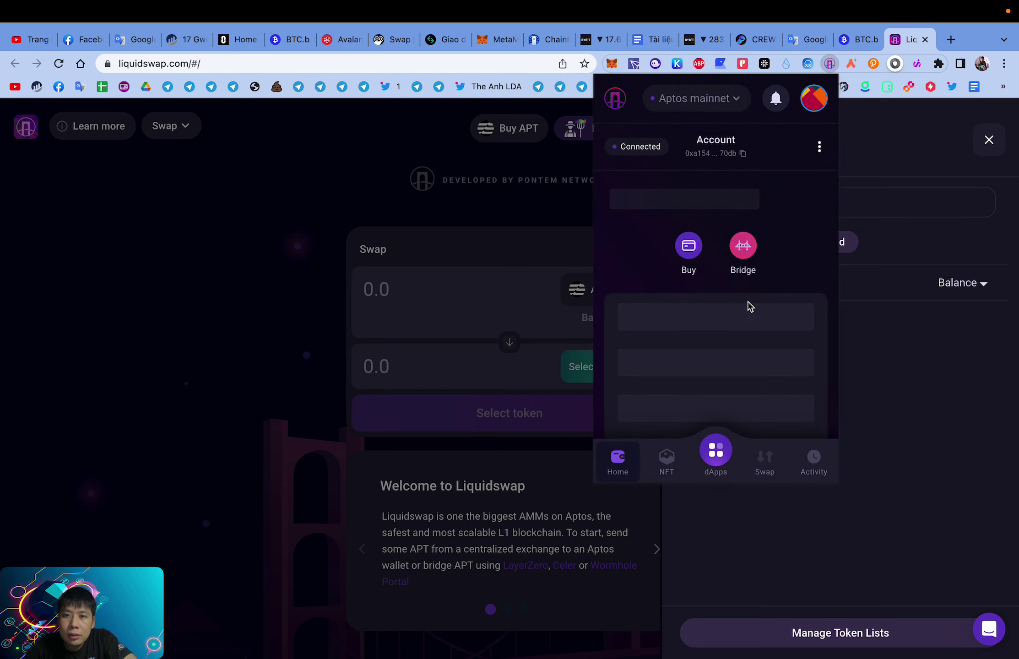
scroll(722, 346, down, 5)
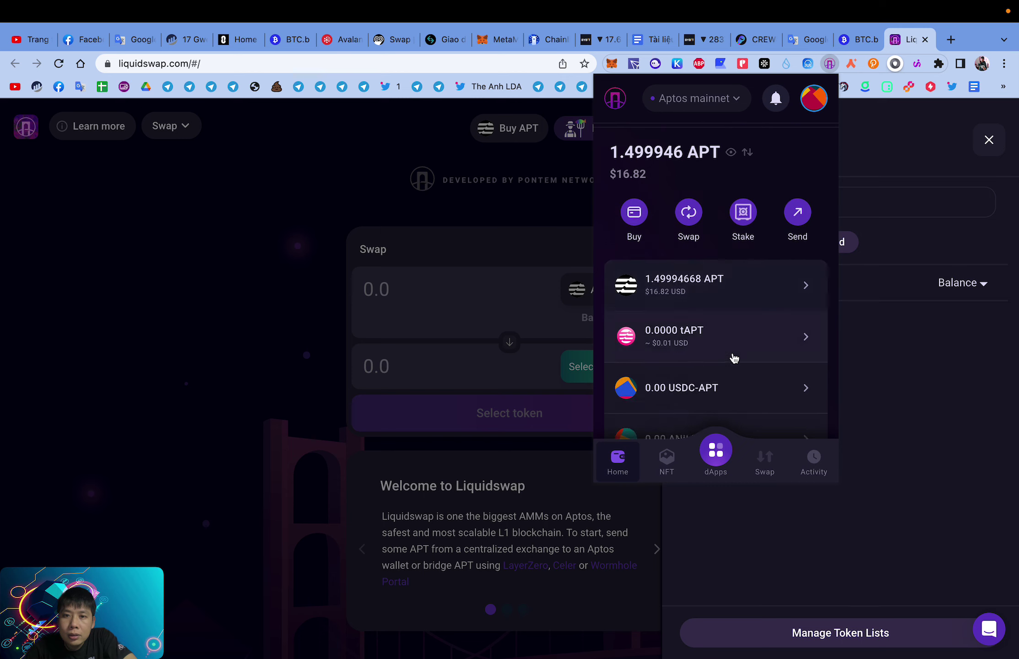
click(746, 330)
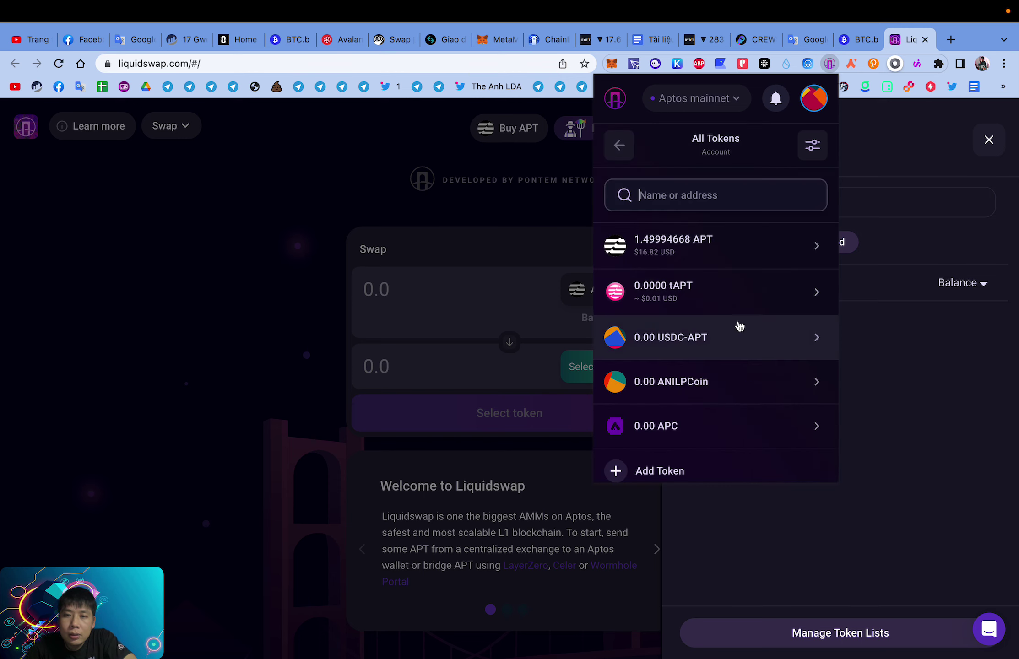
scroll(713, 333, down, 8)
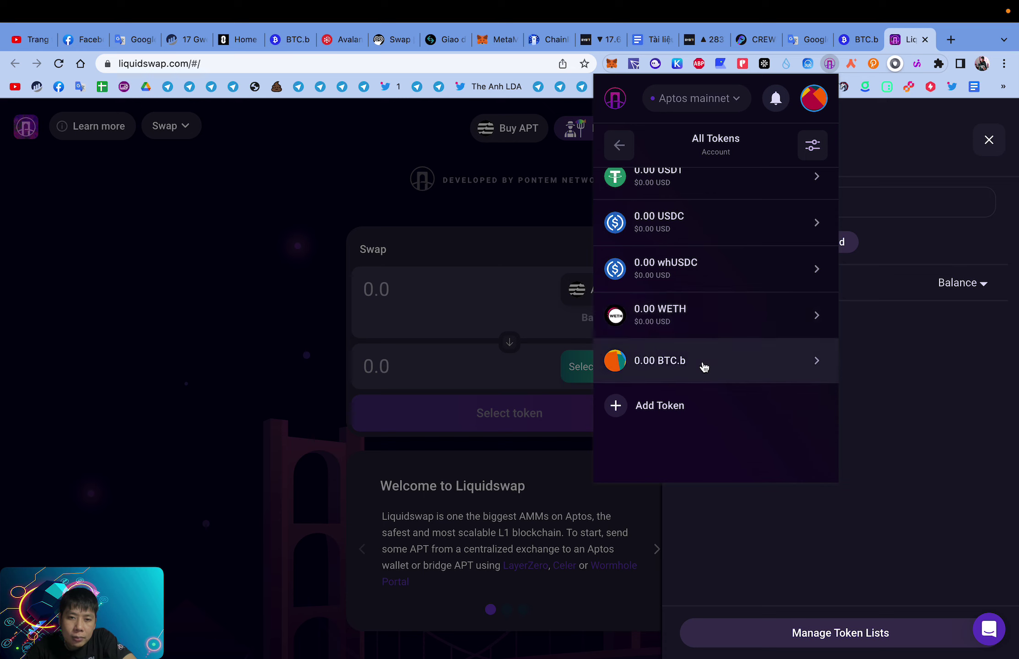
click(767, 369)
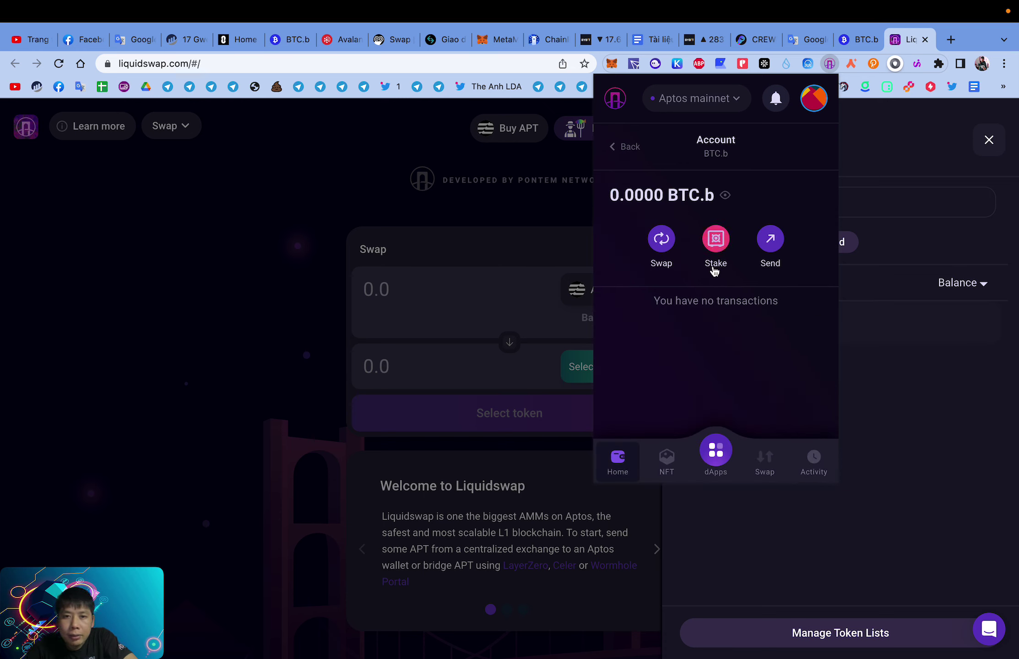
click(669, 242)
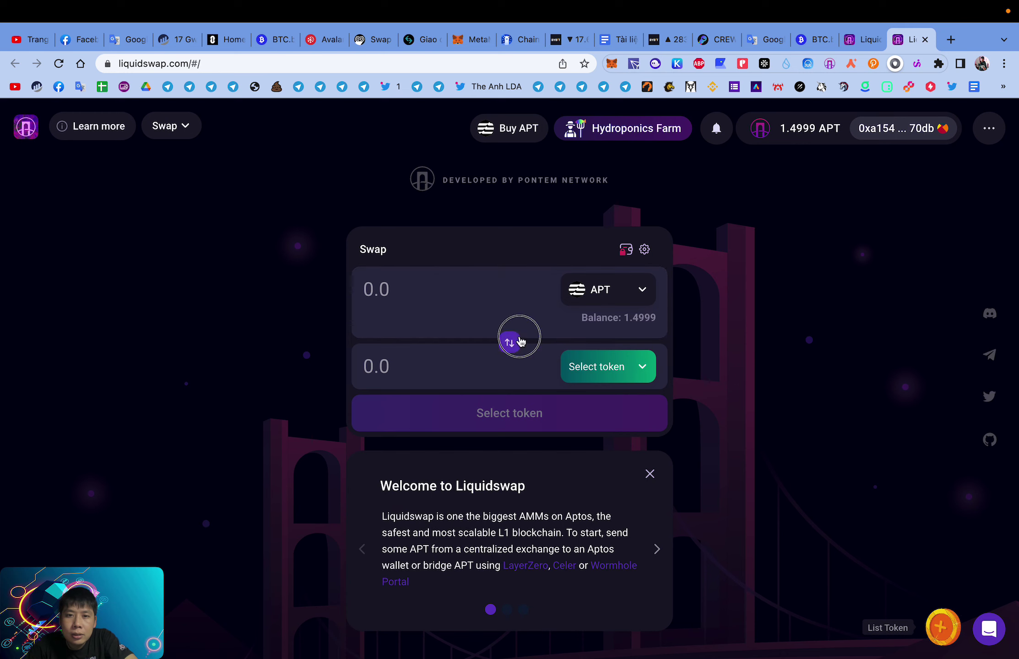
Search the token picker for BTFC, close it, and return to the Bitcoin Bridge tab.
click(509, 342)
click(607, 296)
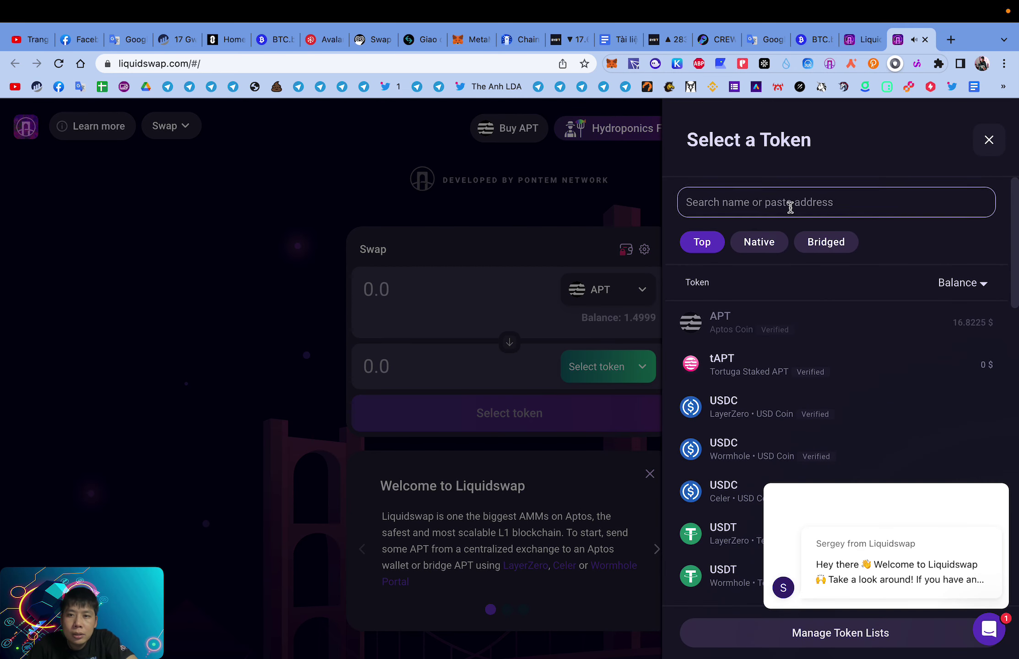
text(BTFC)
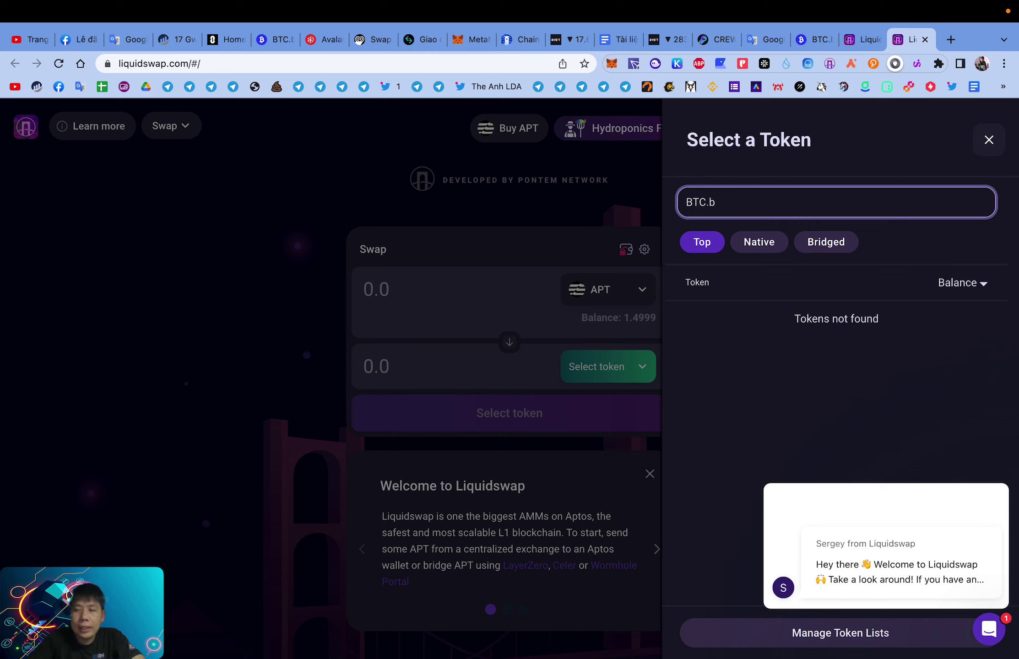
click(293, 191)
click(860, 41)
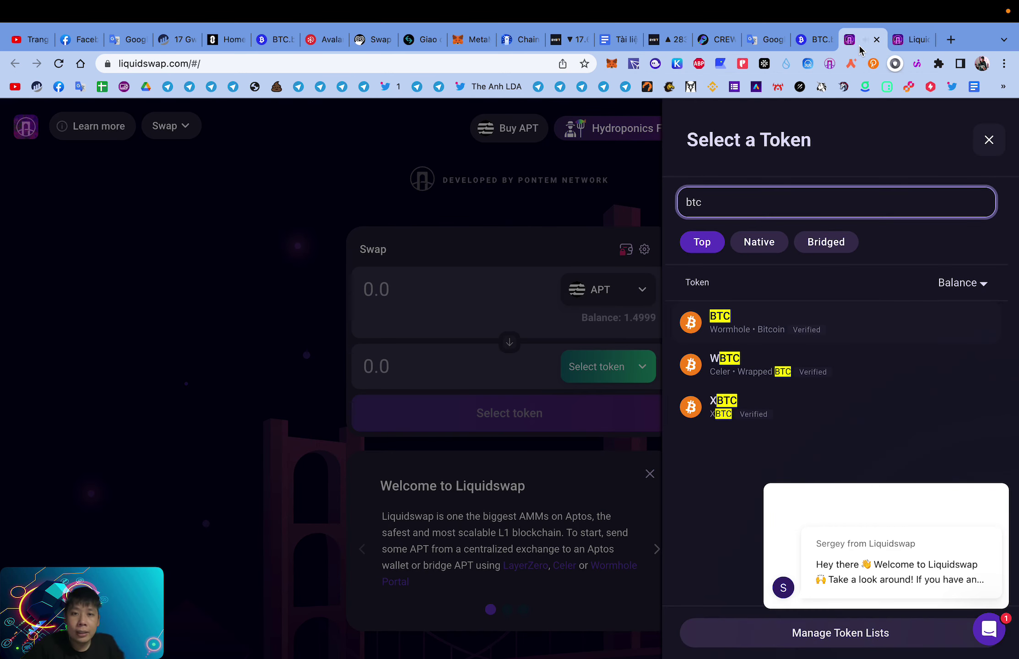
click(821, 40)
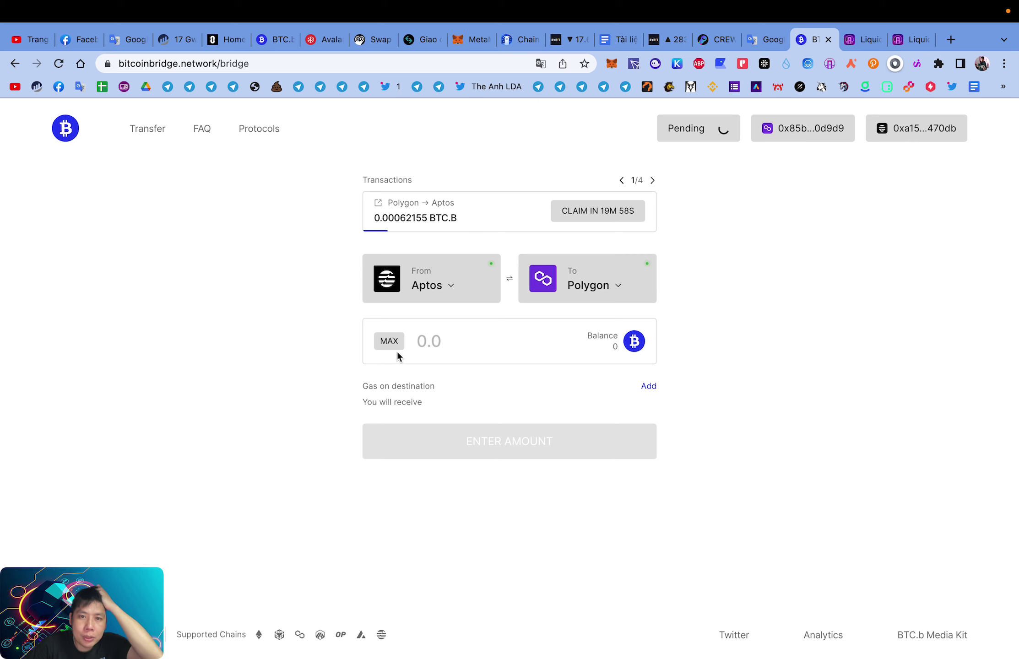
Pick Arbitrum as the bridge destination from Aptos, then go to Crew3's Altitude questboard.
click(613, 295)
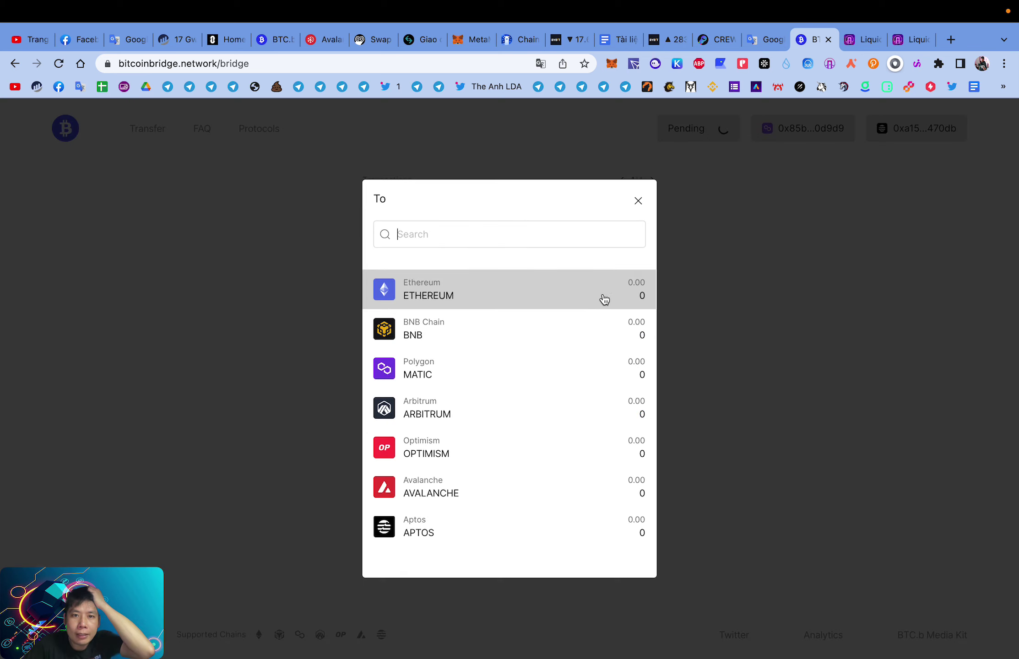
click(478, 412)
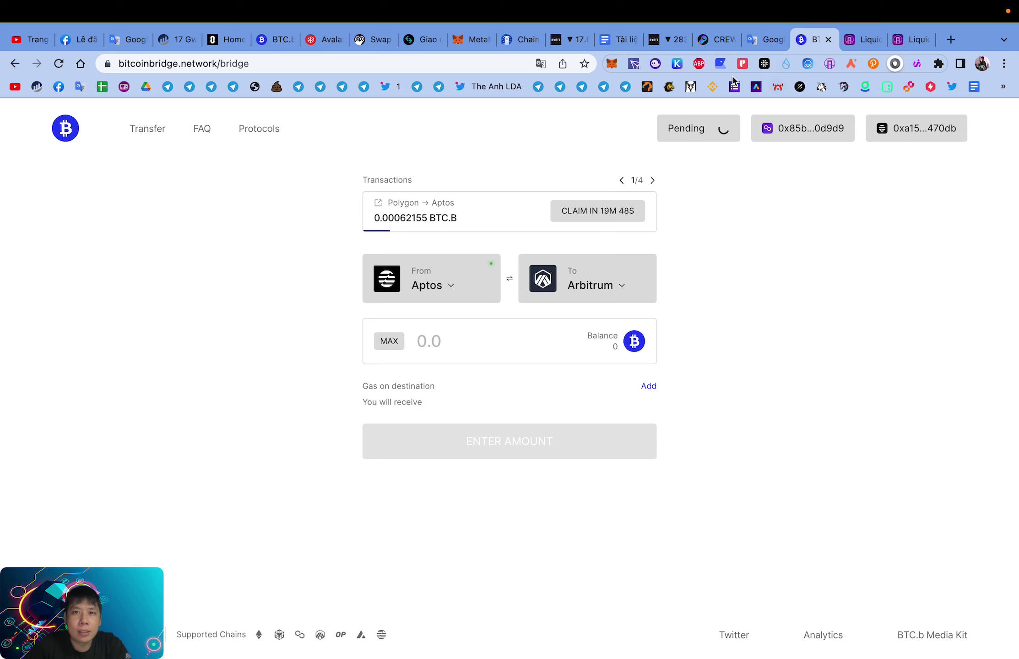
click(716, 48)
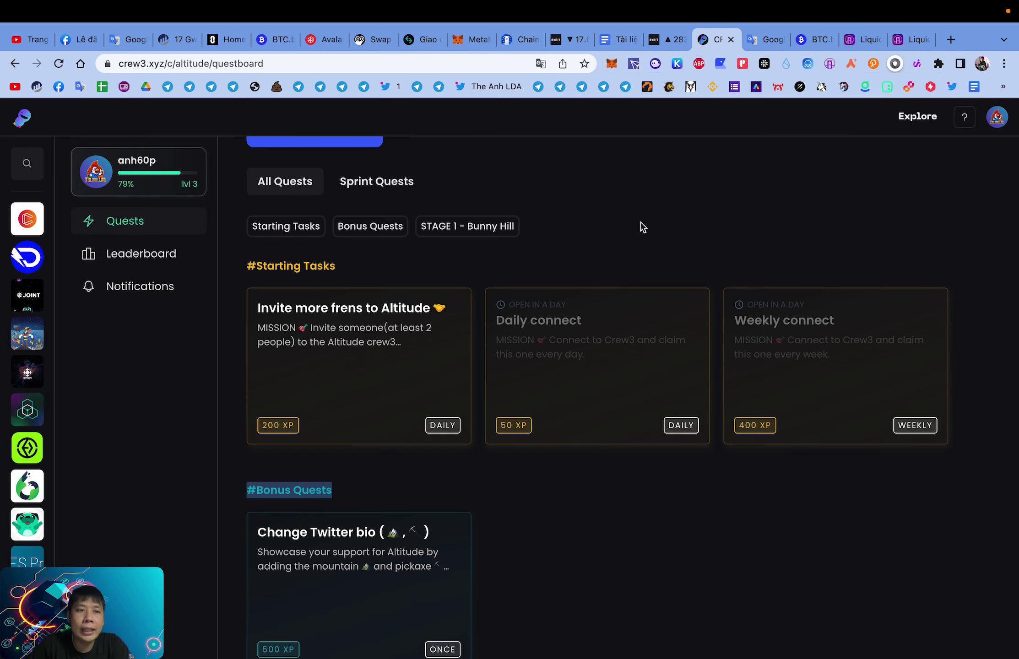
Switch from the Altitude questboard to the LayerZero homepage and scroll to its top.
scroll(643, 227, up, 3)
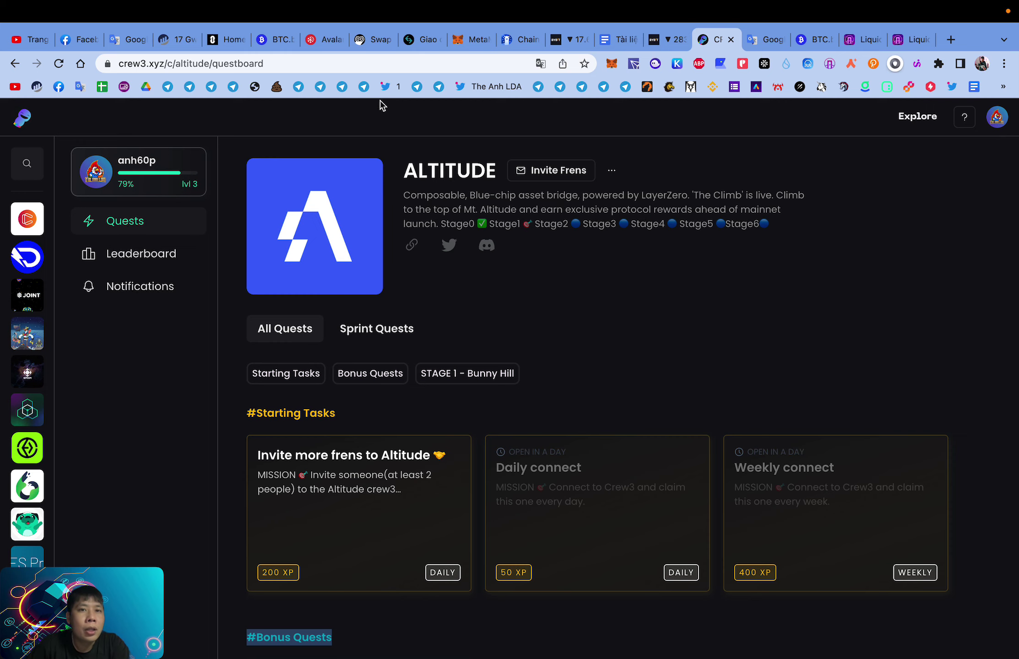
click(236, 41)
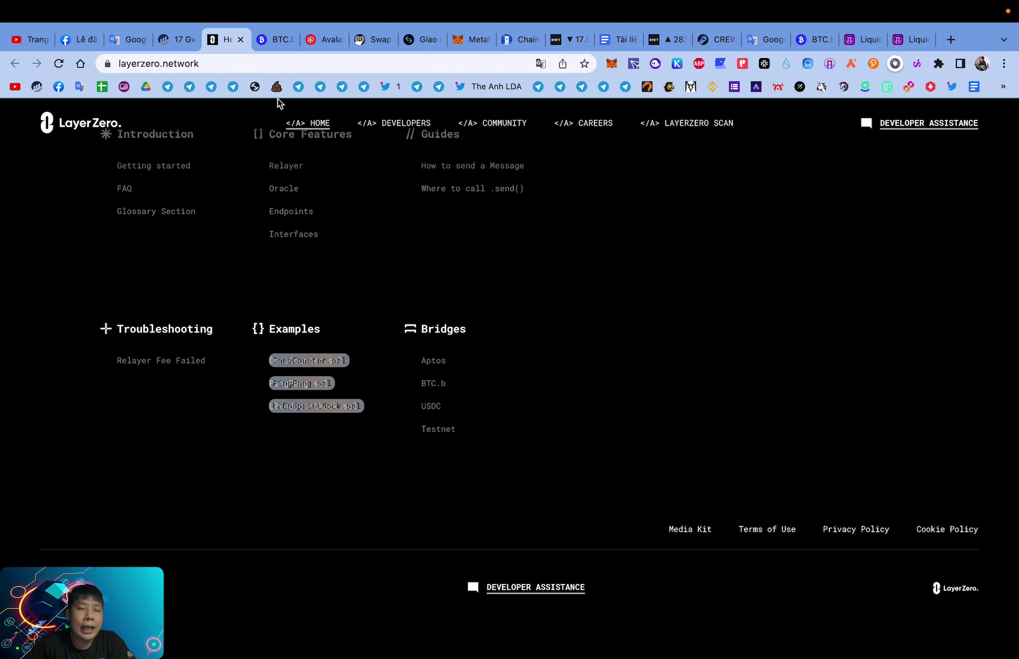
scroll(732, 282, up, 20)
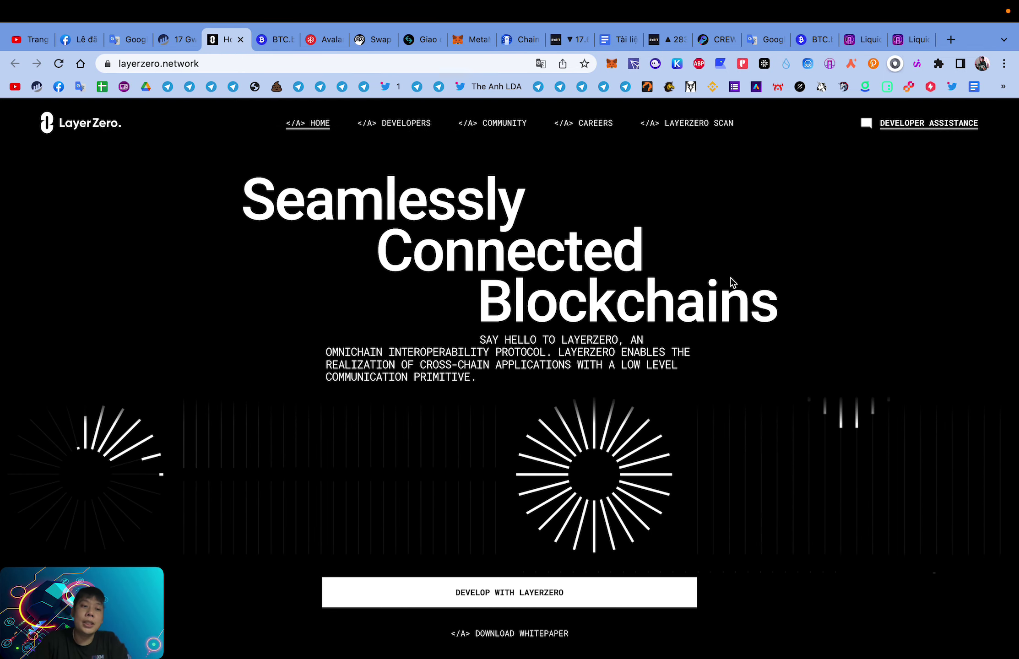